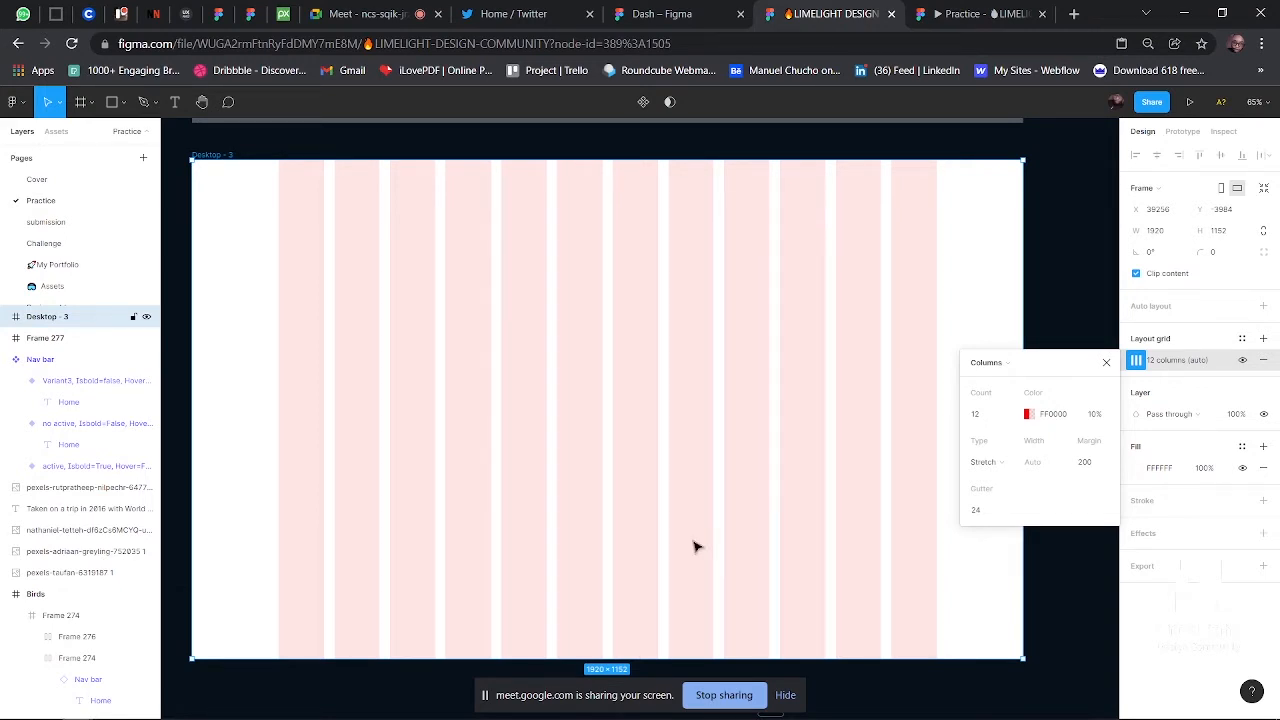
# - Close the settings of the Desktop - 3 frame's 12-column layout grid
pyautogui.click(1107, 363)
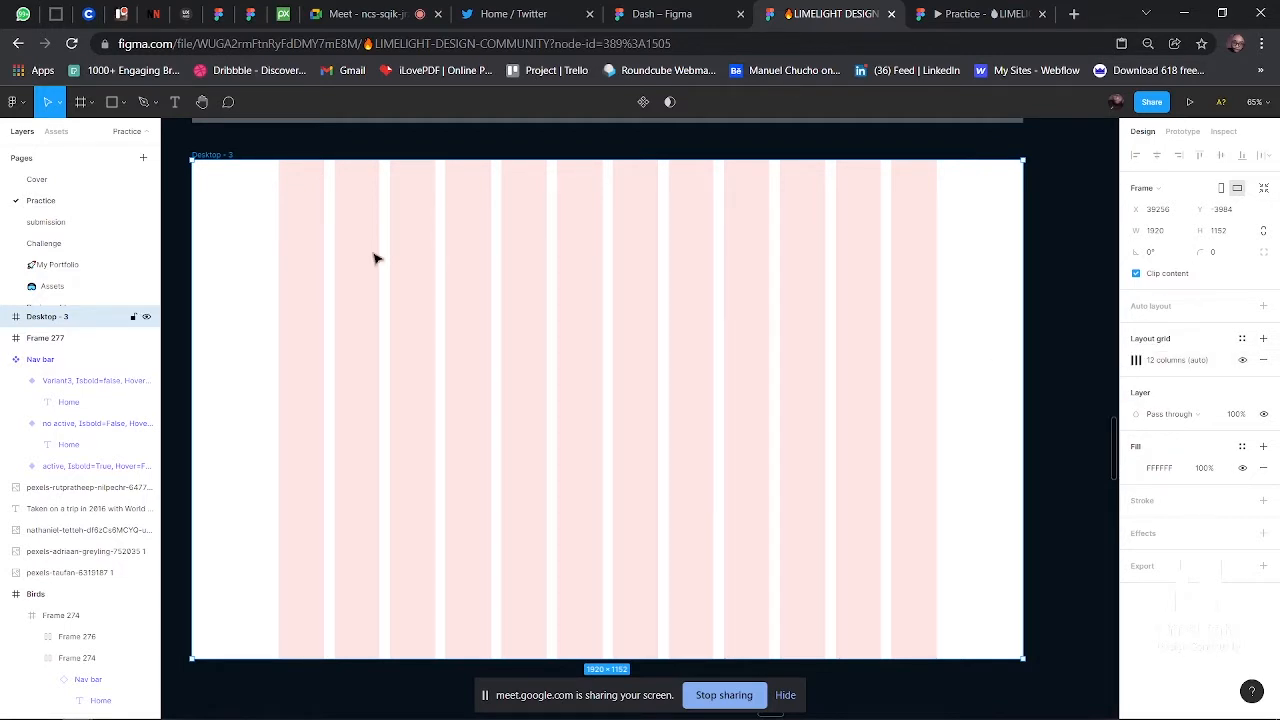
pyautogui.scroll(-3, 375, 259)
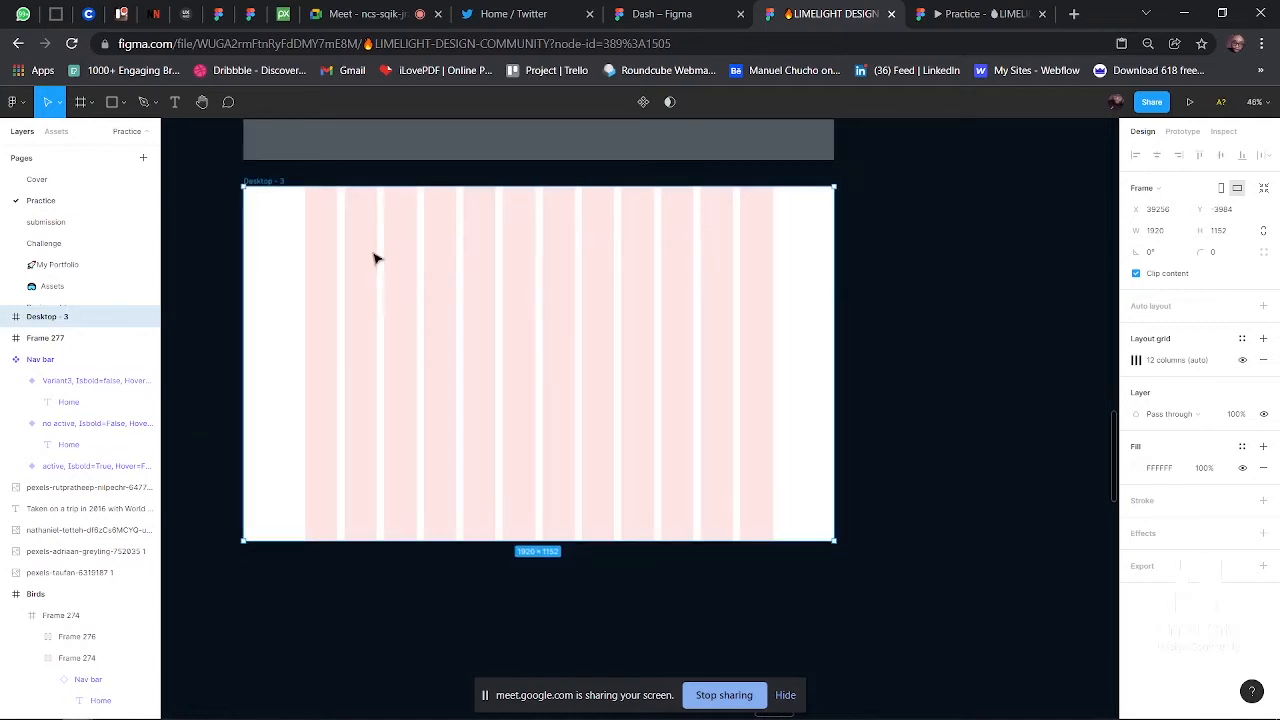
# - Switch to the Google Meet call, admit the waiting participant, and return to the LIMELIGHT DESIGN COMMUNITY file in Figma
pyautogui.click(372, 14)
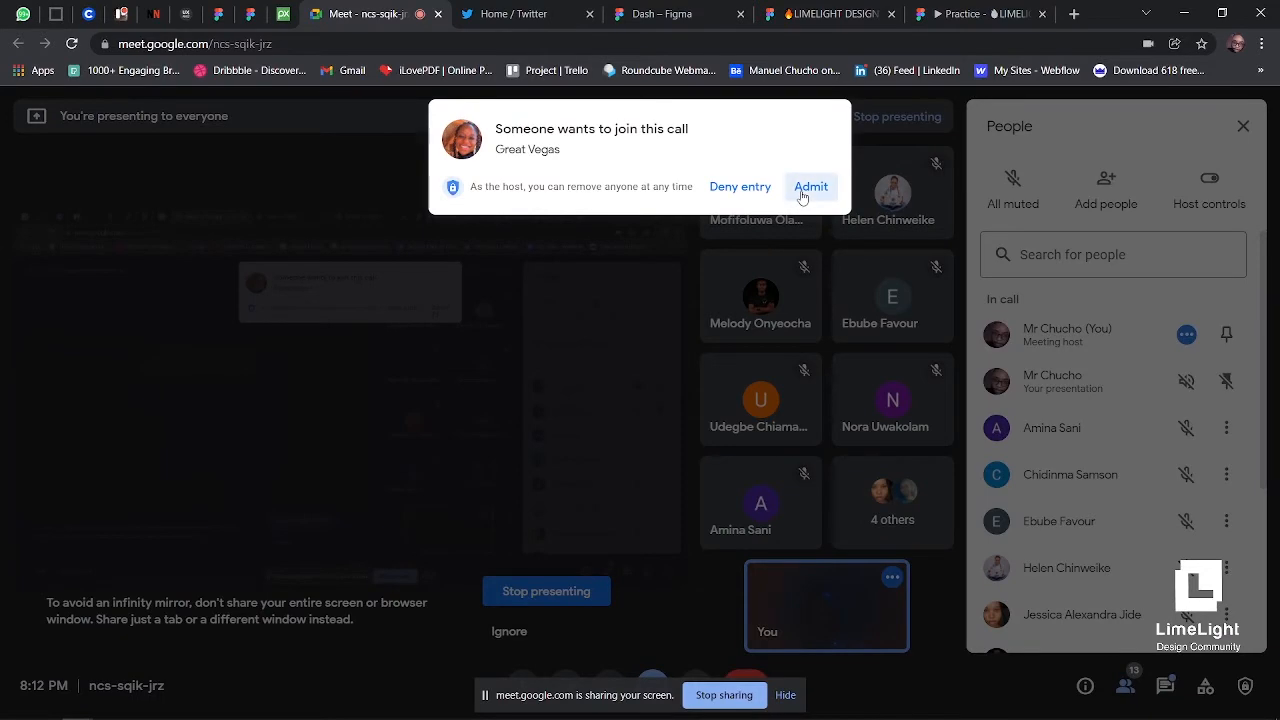
pyautogui.click(806, 192)
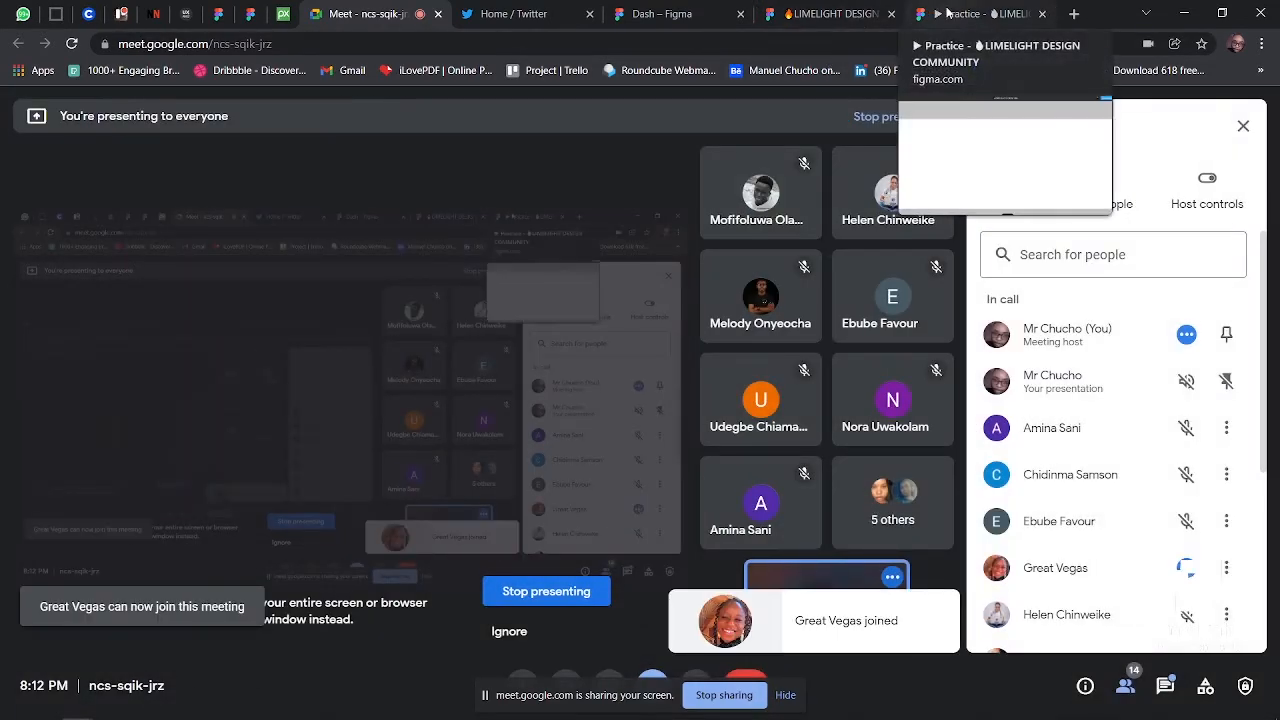
pyautogui.click(930, 14)
pyautogui.click(830, 14)
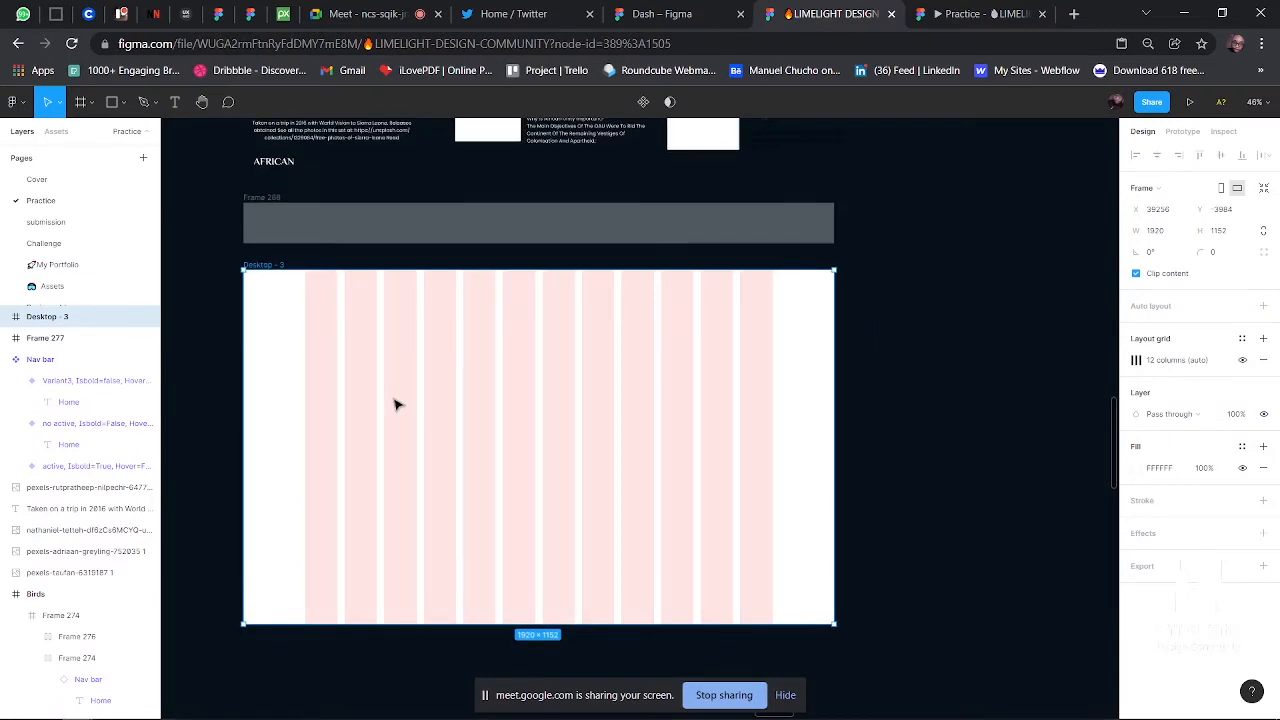
# - Place a 100 × 100 triangle polygon just below the small outlined logo near the AFRICAN heading and narrow it to about 58 wide
pyautogui.scroll(3, 395, 404)
pyautogui.scroll(2, 313, 238)
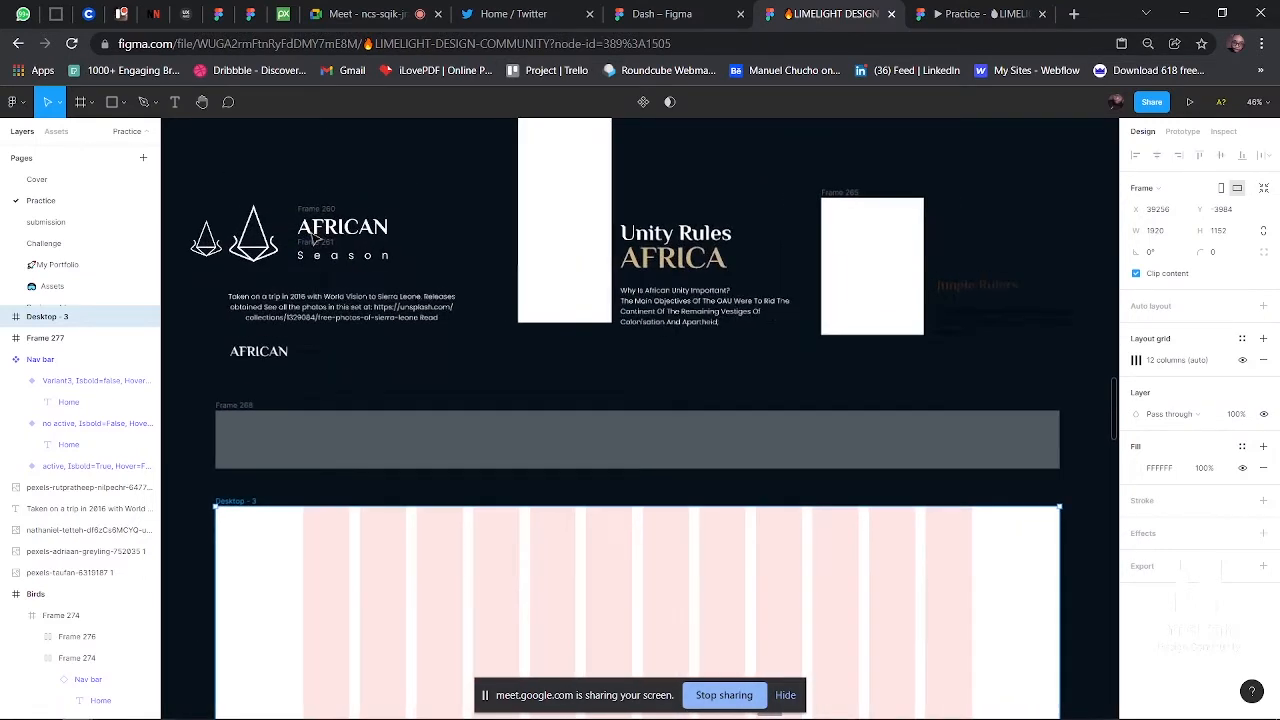
pyautogui.scroll(3, 315, 245)
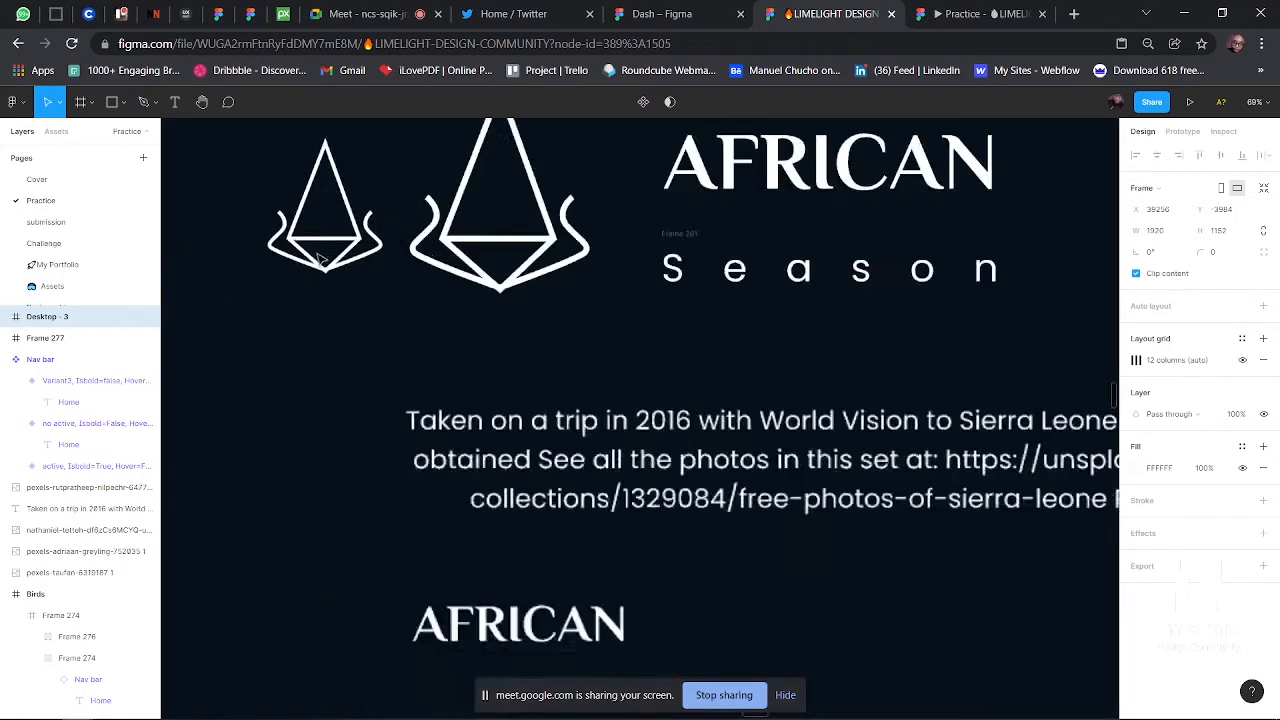
pyautogui.scroll(3, 320, 258)
pyautogui.scroll(3, 320, 258)
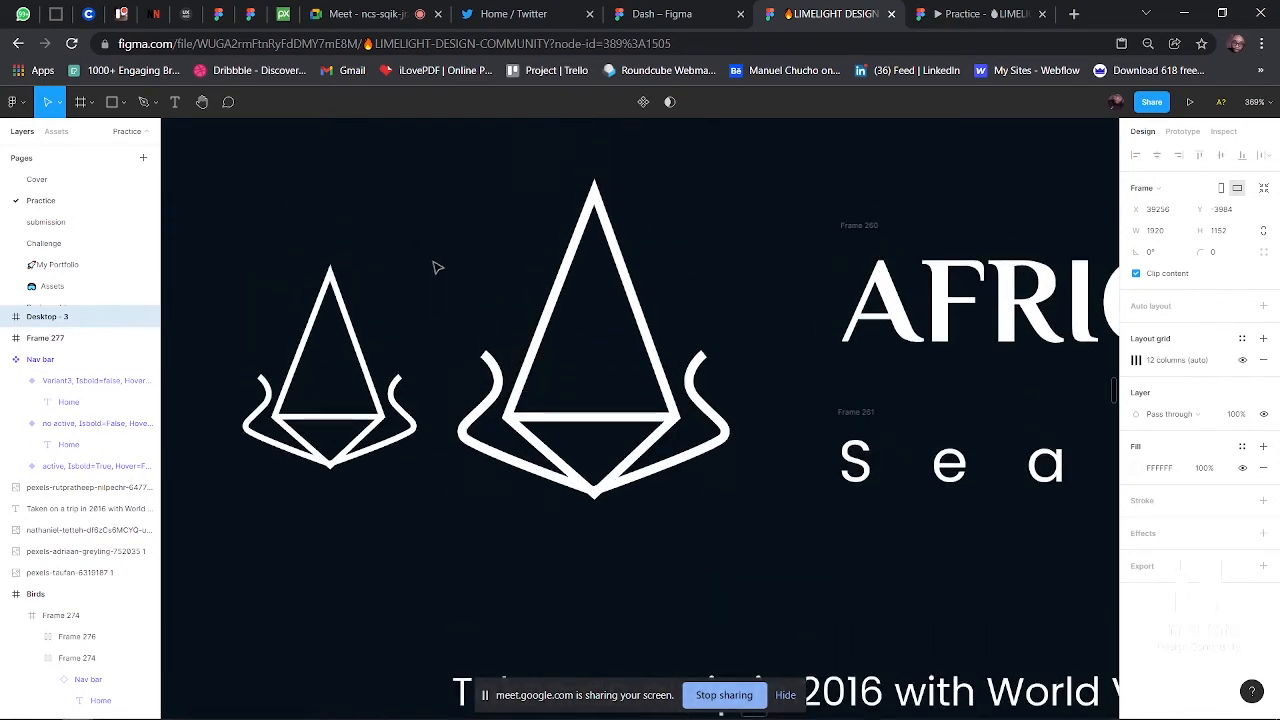
pyautogui.click(345, 291)
pyautogui.scroll(-2, 306, 451)
pyautogui.click(222, 331)
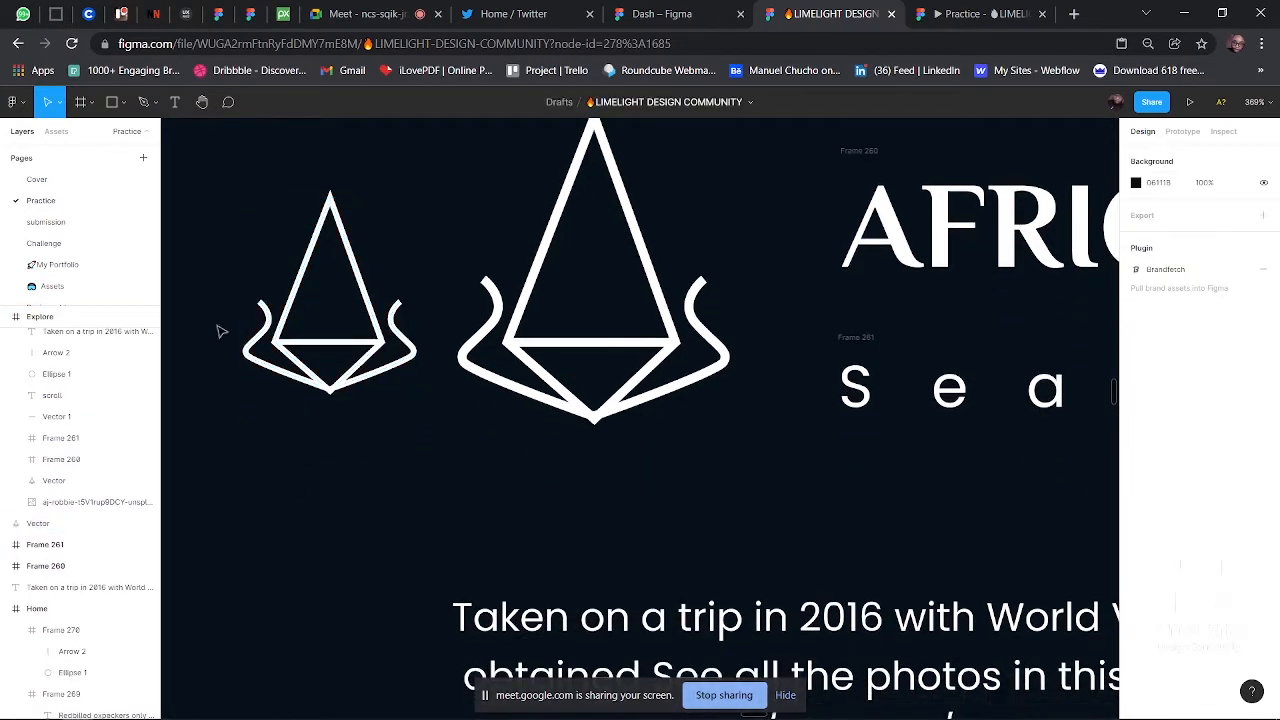
pyautogui.click(122, 102)
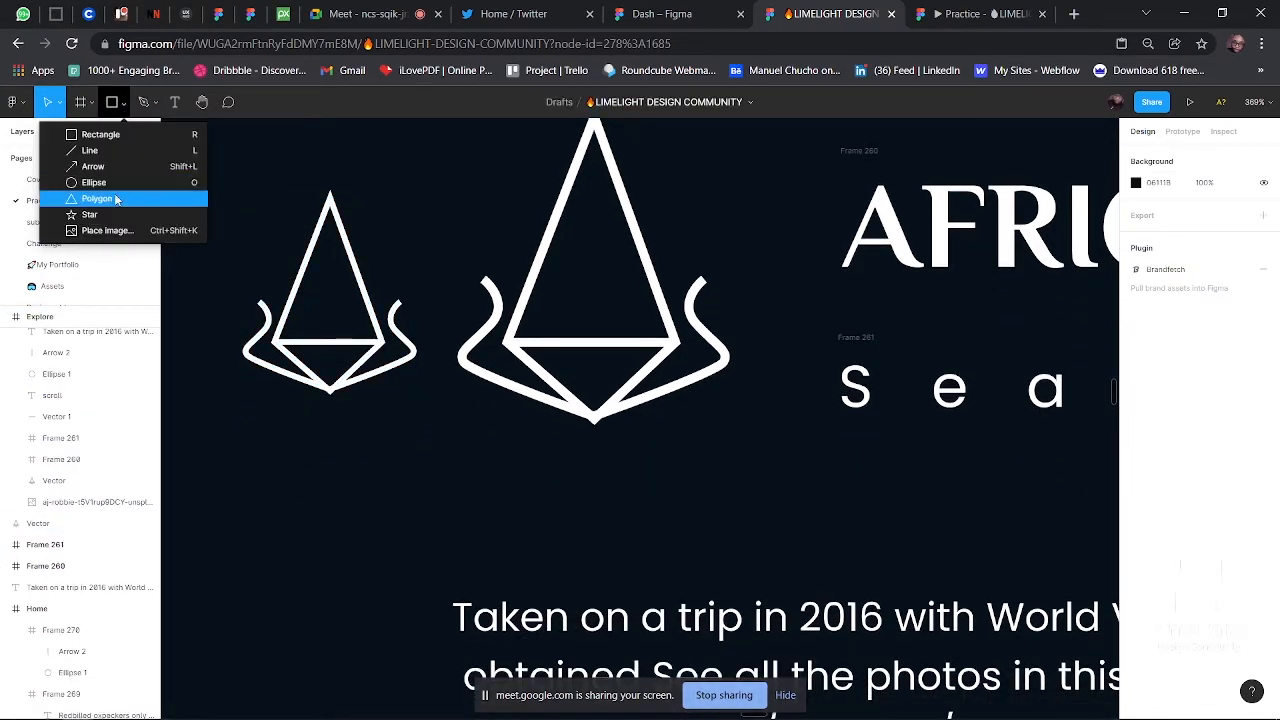
pyautogui.click(116, 199)
pyautogui.click(286, 486)
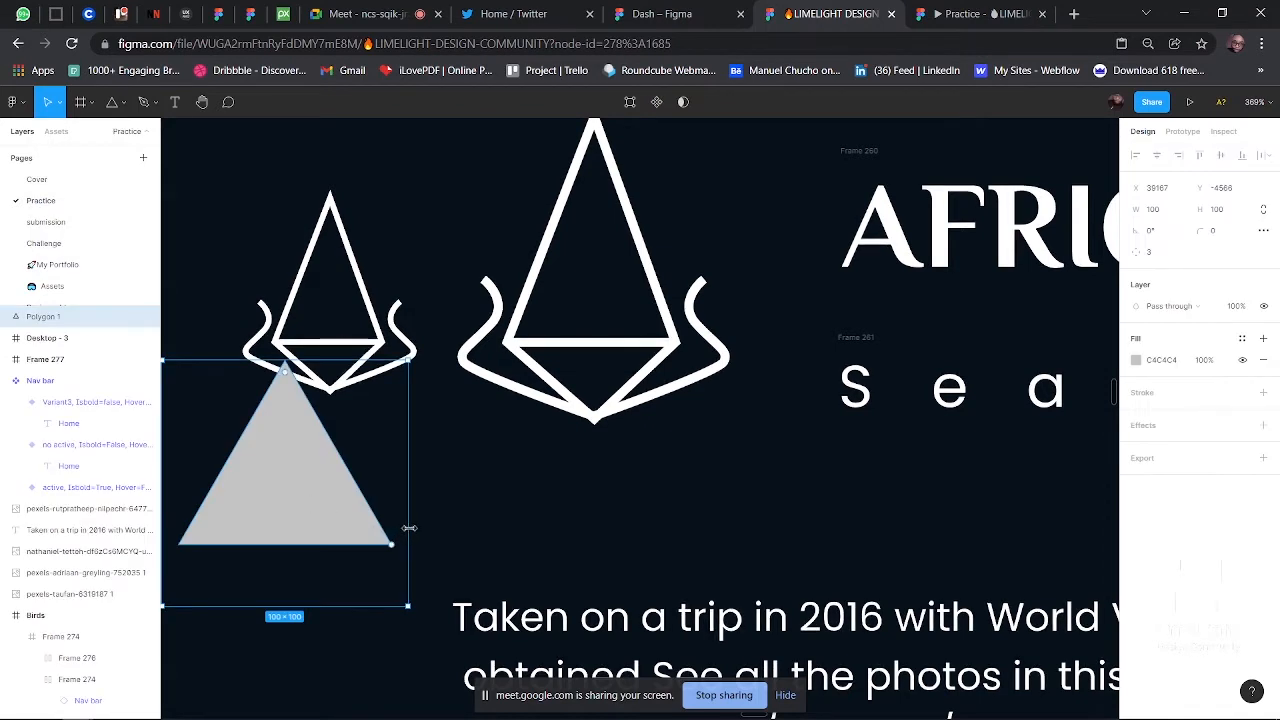
pyautogui.moveTo(409, 528); pyautogui.dragTo(357, 527)
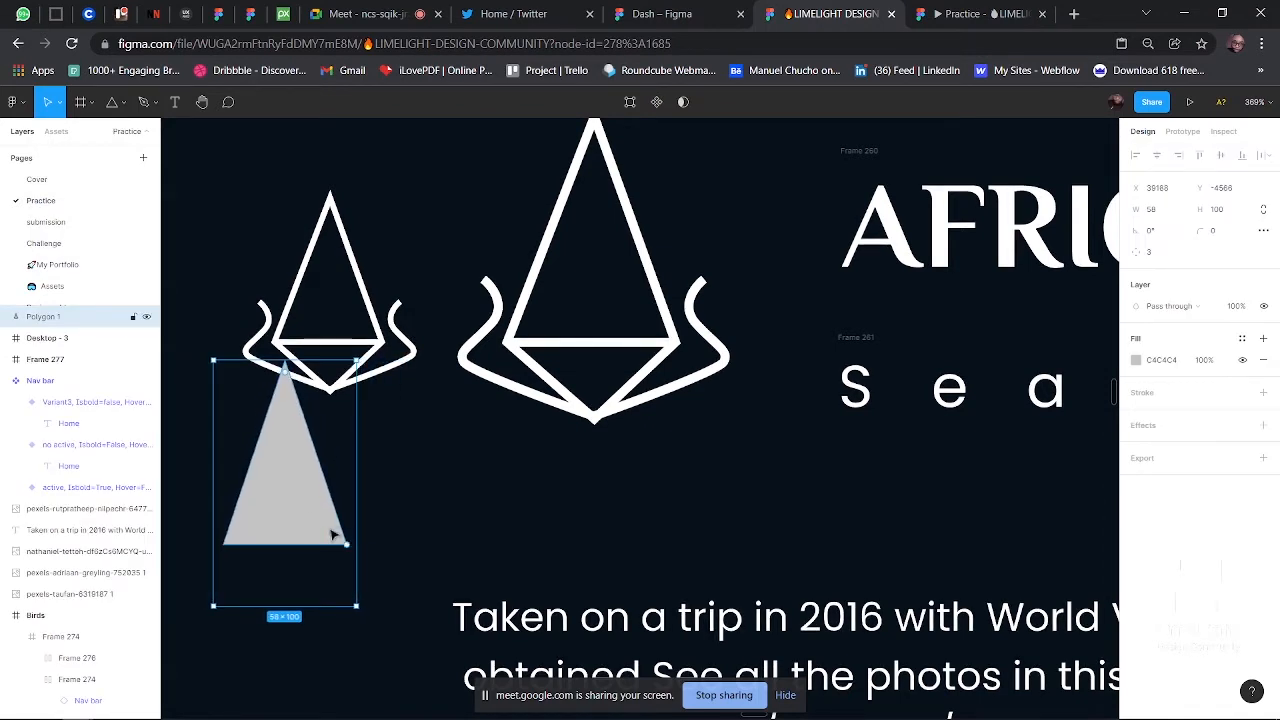
# - Duplicate the triangle, flip the copy vertically, and place it base to base below the original
pyautogui.doubleClick(331, 531)
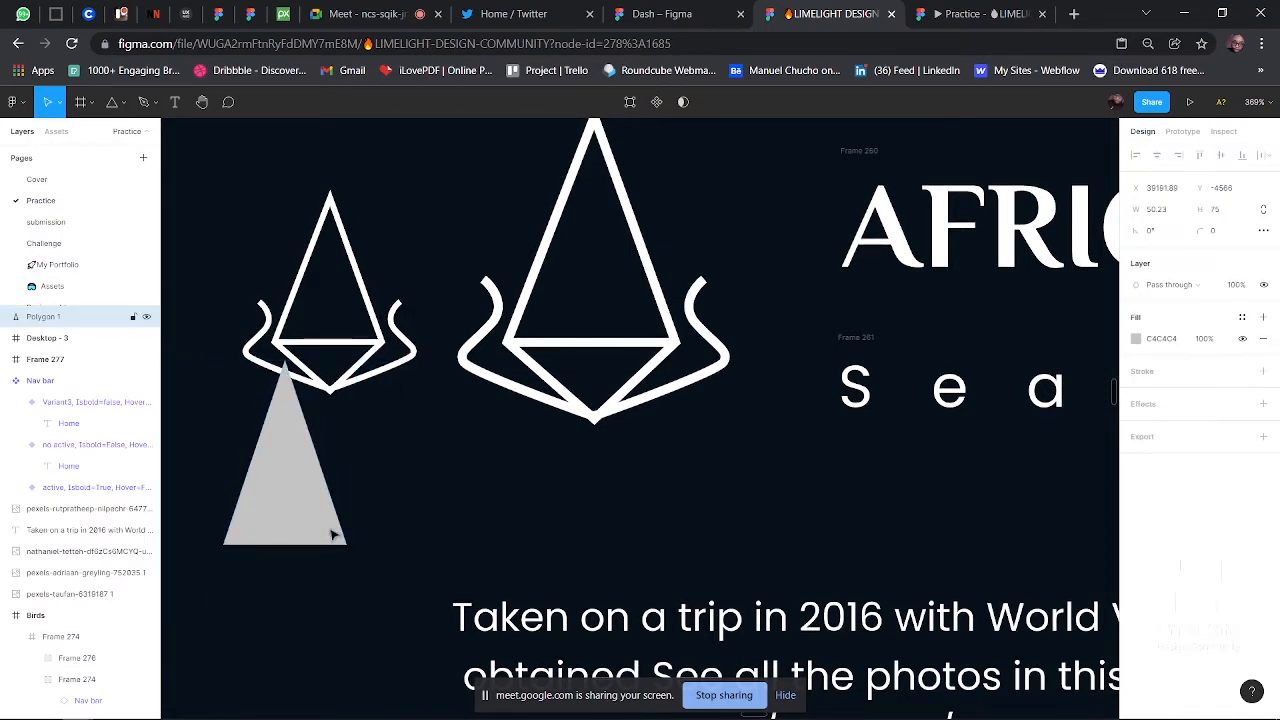
pyautogui.click(308, 522)
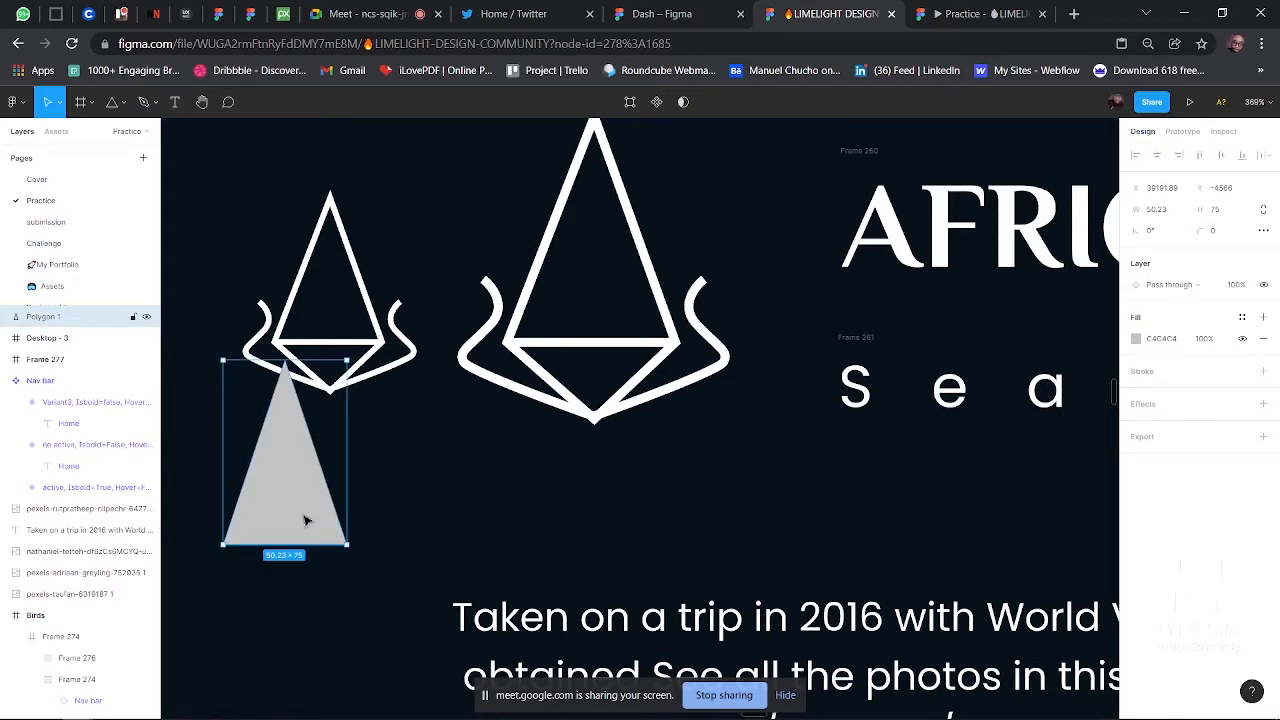
pyautogui.hotkey('ctrl', 'd')
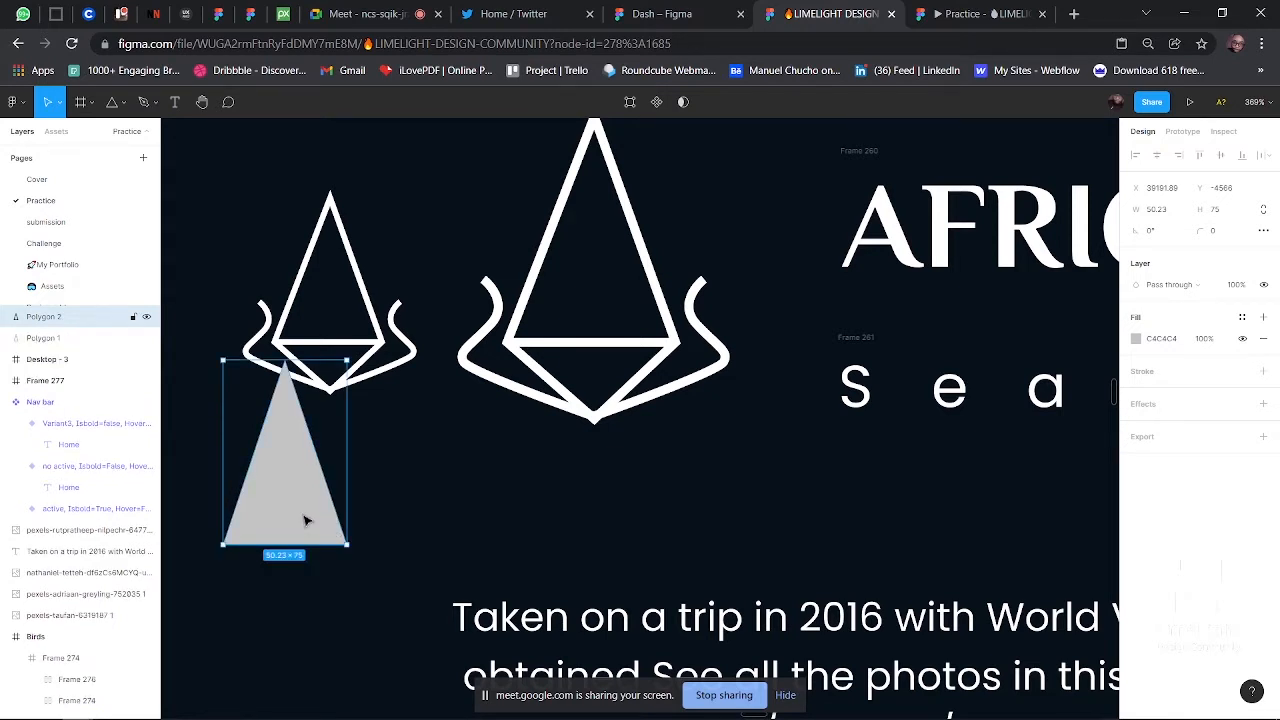
pyautogui.hotkey('shift', 'v')
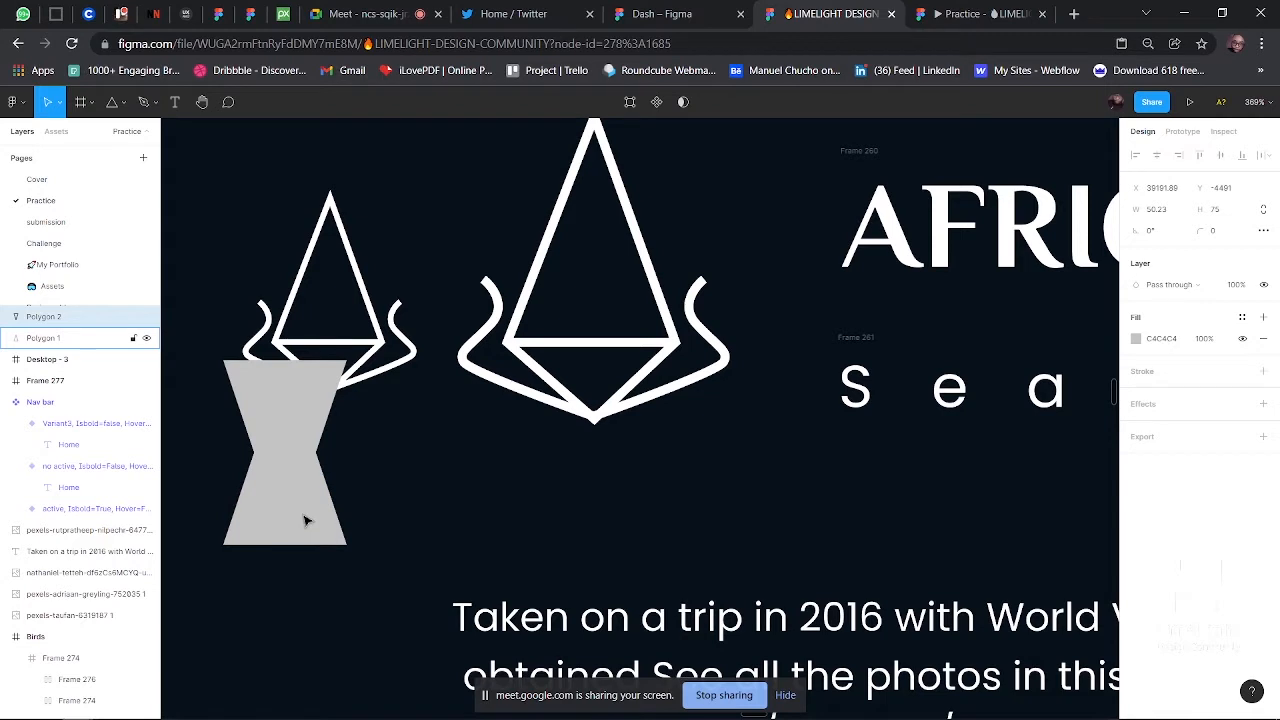
pyautogui.moveTo(289, 460); pyautogui.dragTo(286, 623)
# - Shorten the inverted triangle to a height of about 23, keeping its base against the upper triangle
pyautogui.scroll(-2, 287, 627)
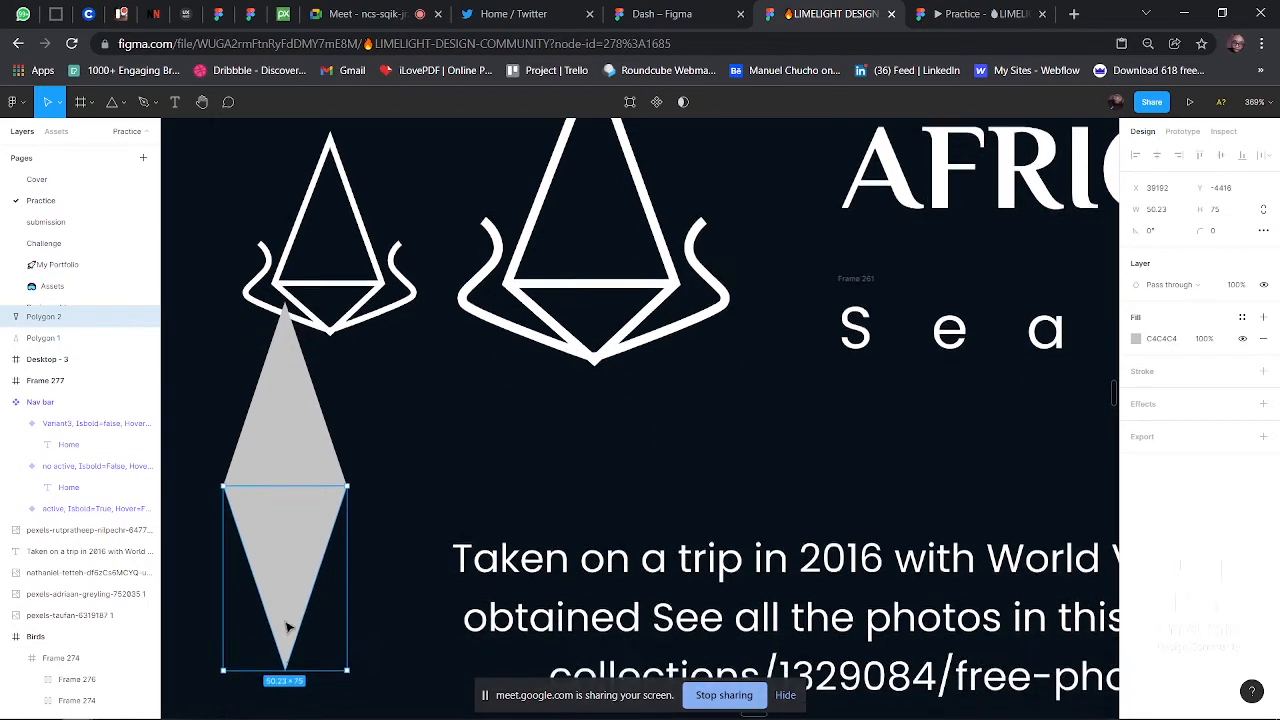
pyautogui.scroll(-1, 287, 627)
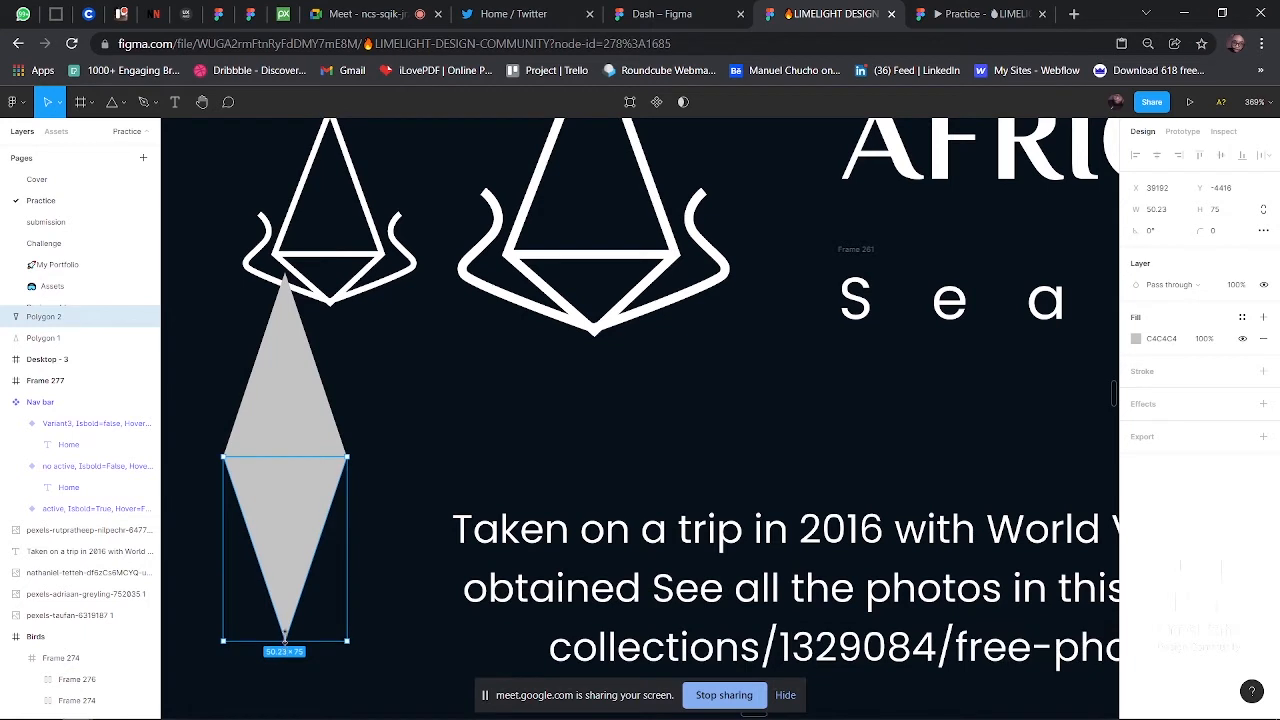
pyautogui.moveTo(285, 637); pyautogui.dragTo(285, 512)
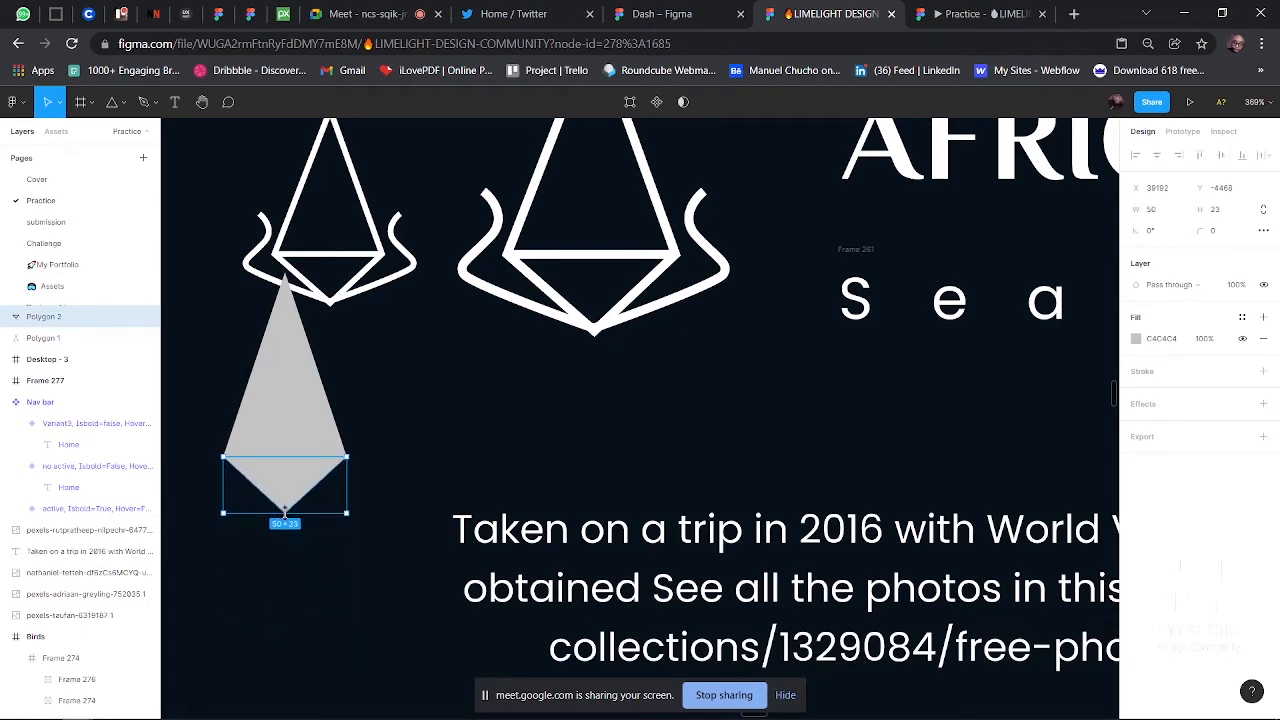
# - Flatten the two triangles into a single diamond vector and add a drop shadow effect to it
pyautogui.keyDown('shift'); pyautogui.click(298, 436); pyautogui.keyUp('shift')
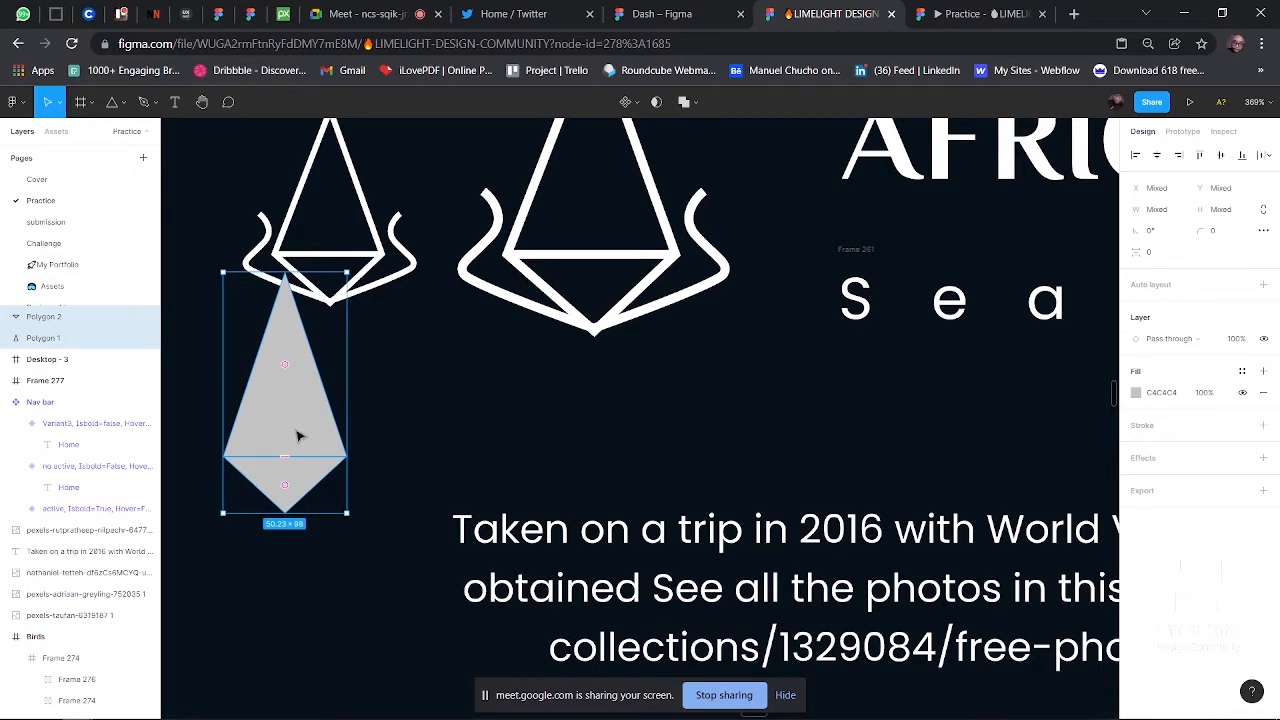
pyautogui.hotkey('ctrl', 'e')
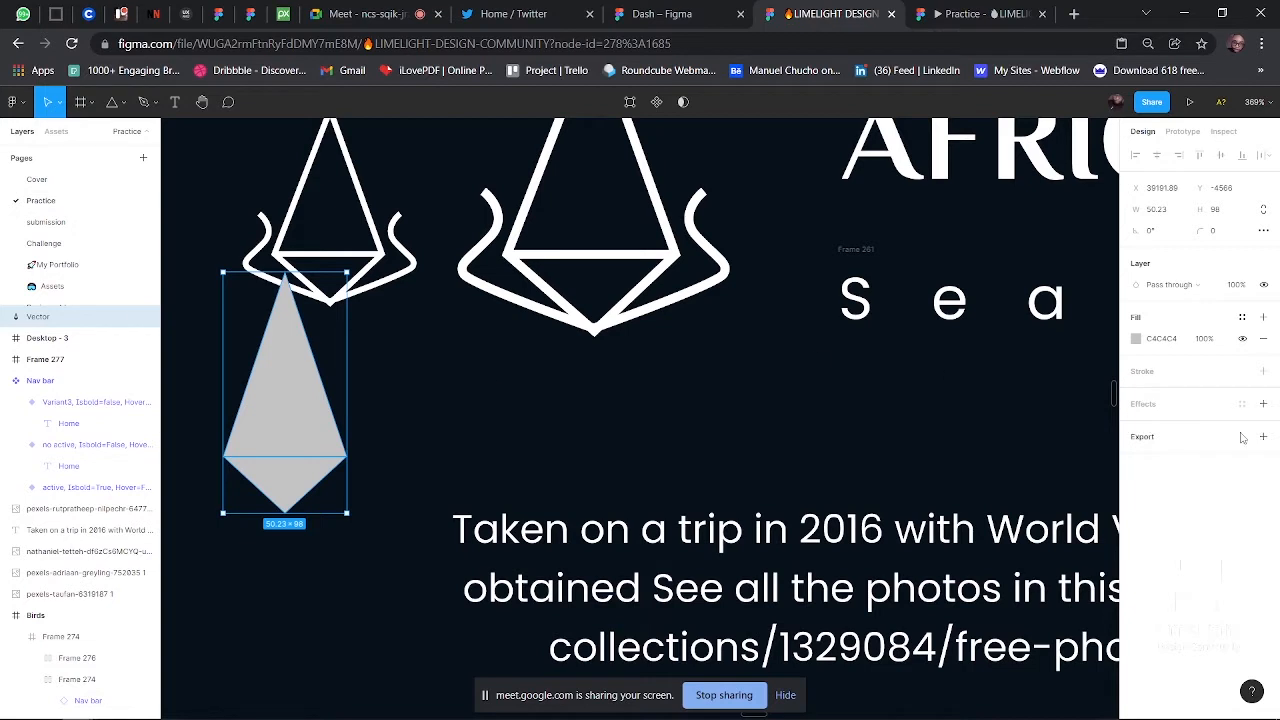
pyautogui.click(1264, 406)
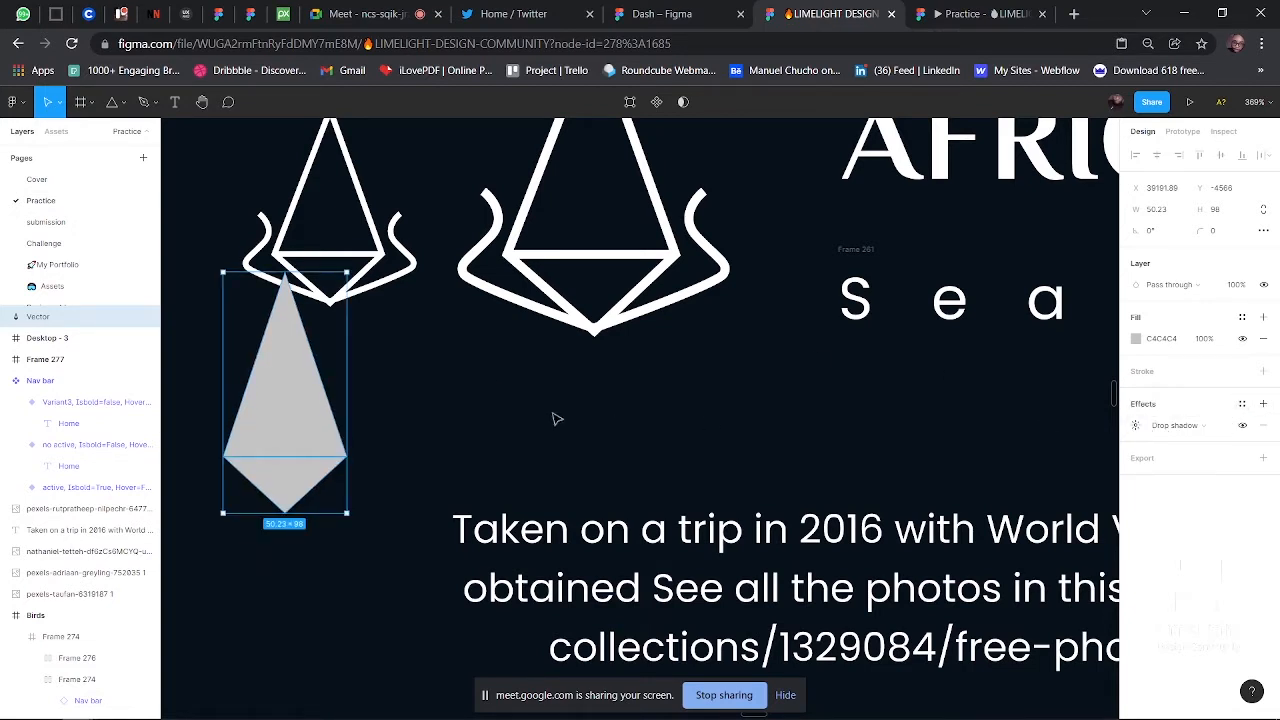
pyautogui.click(431, 406)
# - Draw an S-shaped curve of about 49 × 36 with the Pen tool, ending at the diamond's bottom tip, and duplicate it
pyautogui.click(123, 103)
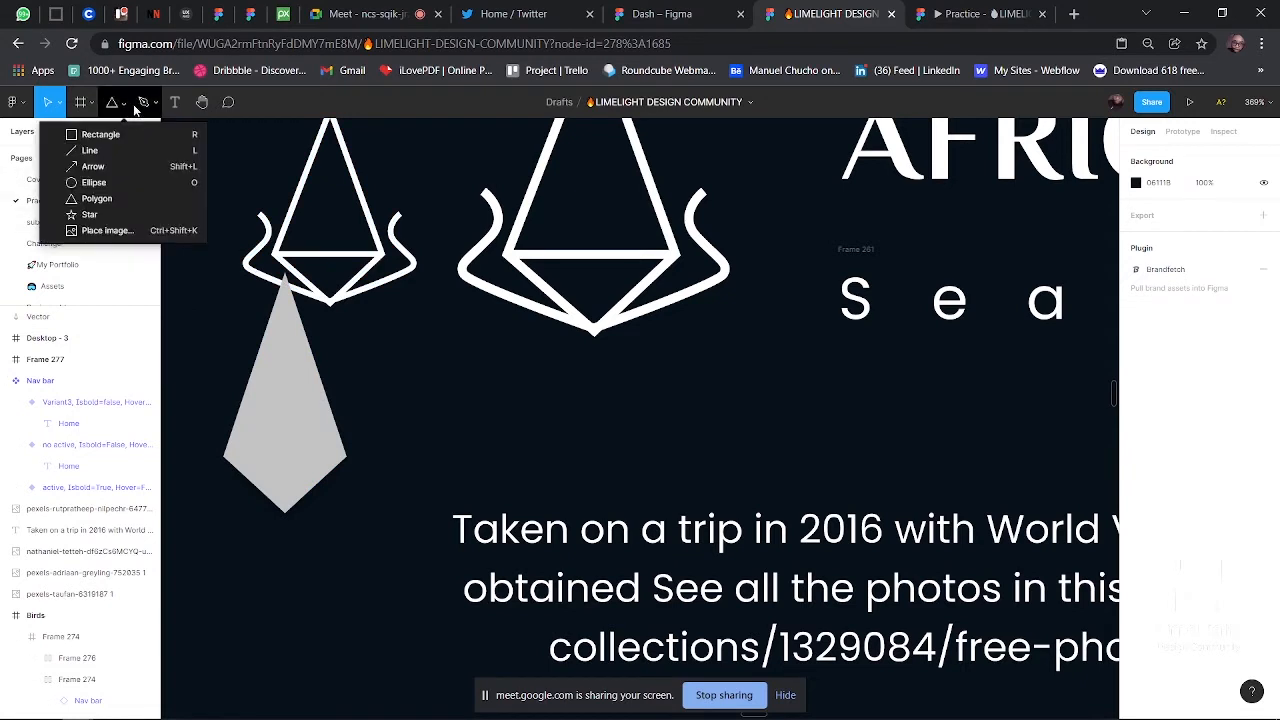
pyautogui.click(142, 103)
pyautogui.click(388, 427)
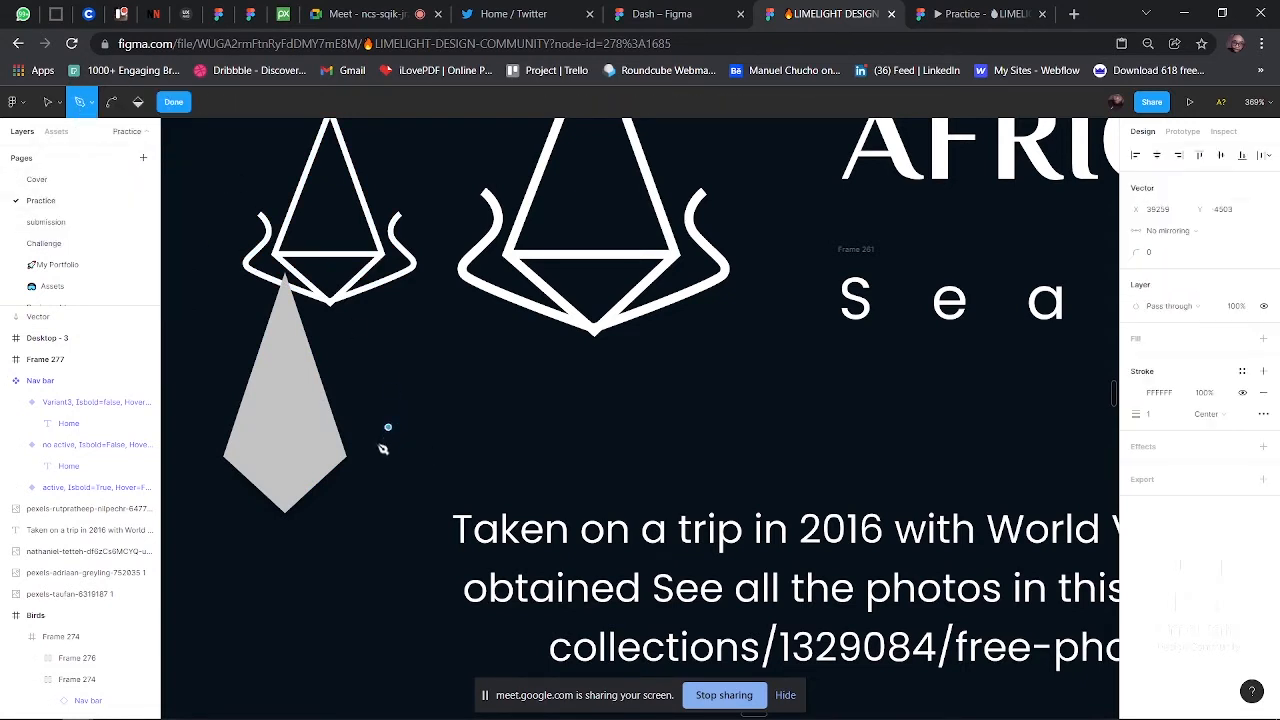
pyautogui.moveTo(376, 443); pyautogui.dragTo(361, 492)
pyautogui.click(286, 514)
pyautogui.press('Return')
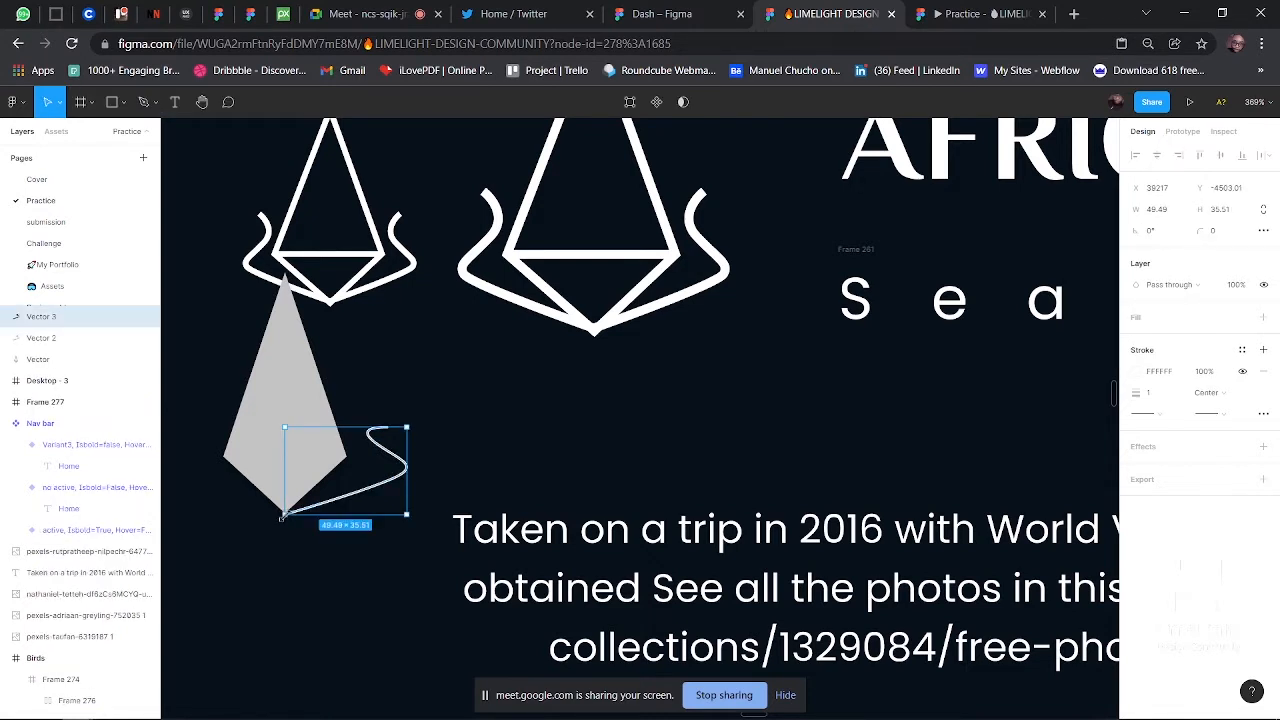
# - Flip the duplicated curve horizontally and move it to the opposite side of the diamond
pyautogui.hotkey('shift', 'h')
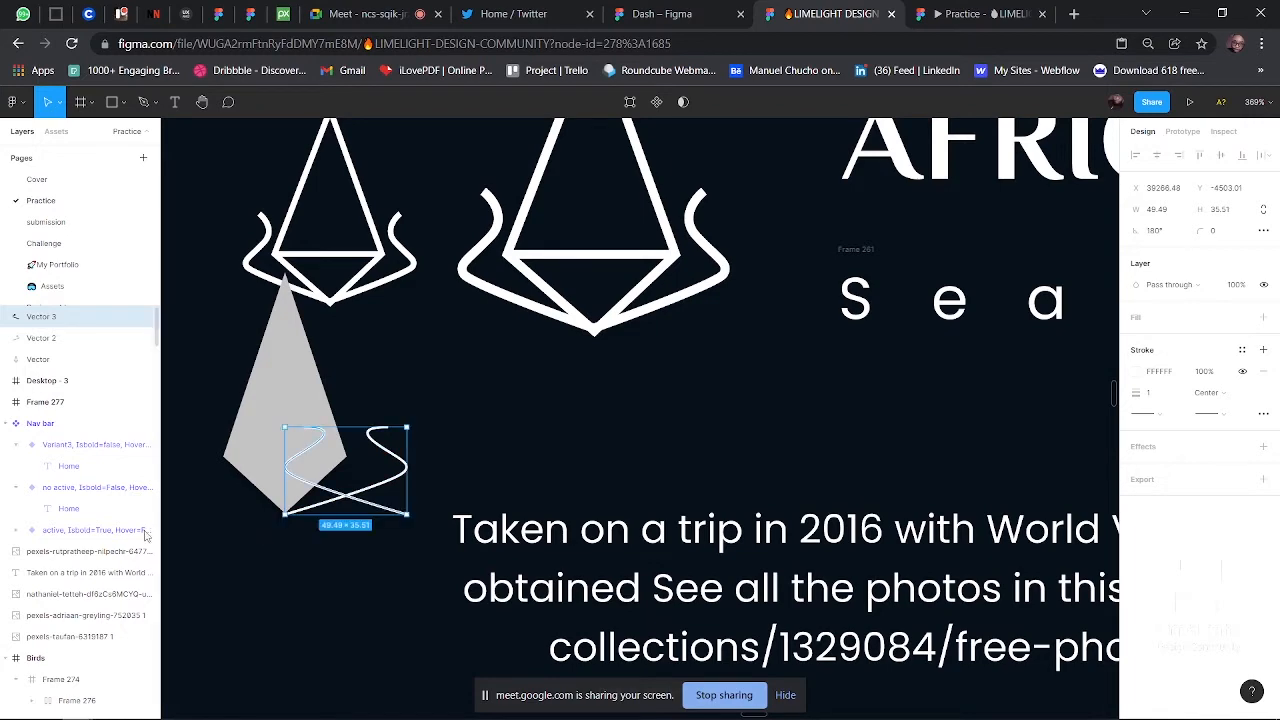
pyautogui.click(229, 486)
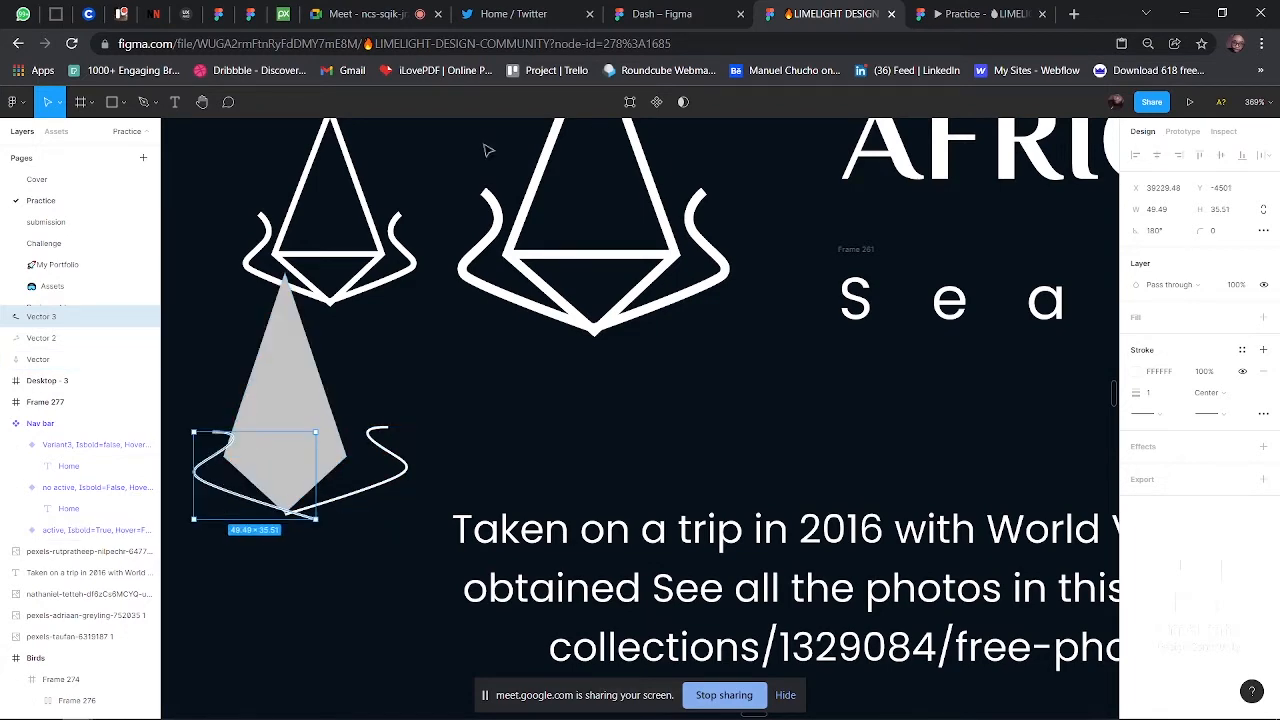
# - Let the new participant into the Google Meet call and go back to the Figma design file
pyautogui.click(391, 14)
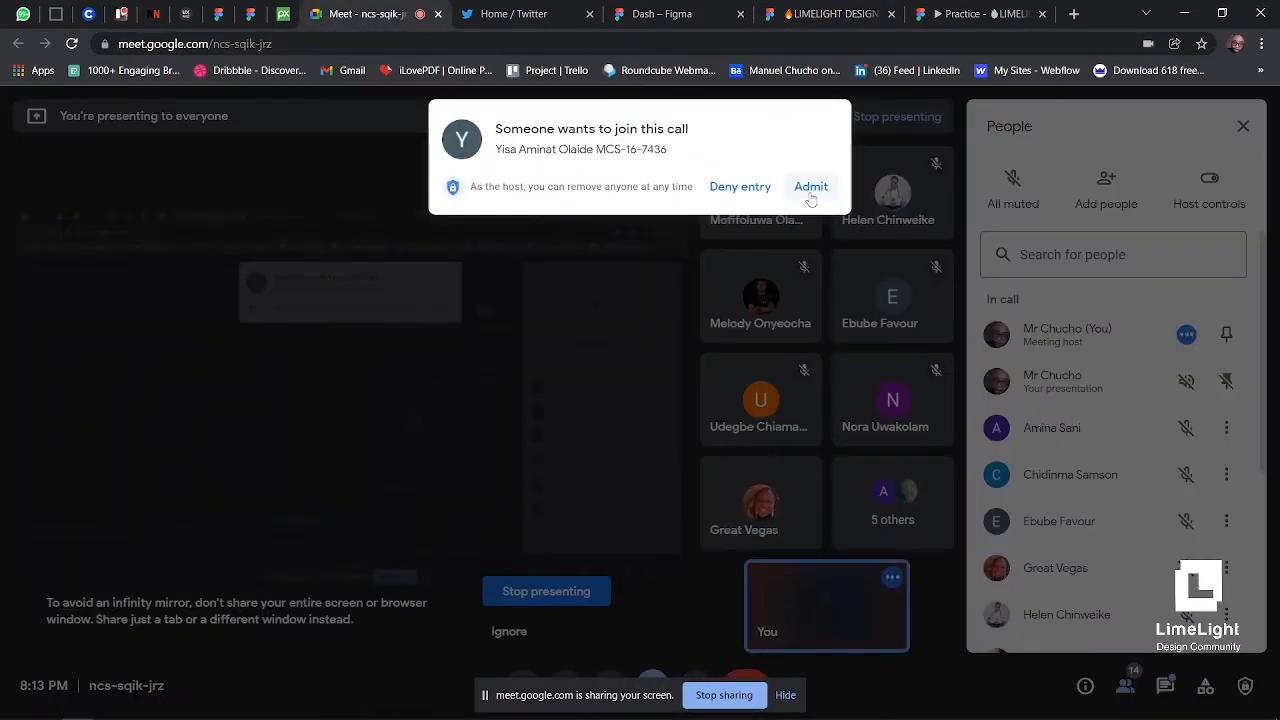
pyautogui.click(810, 190)
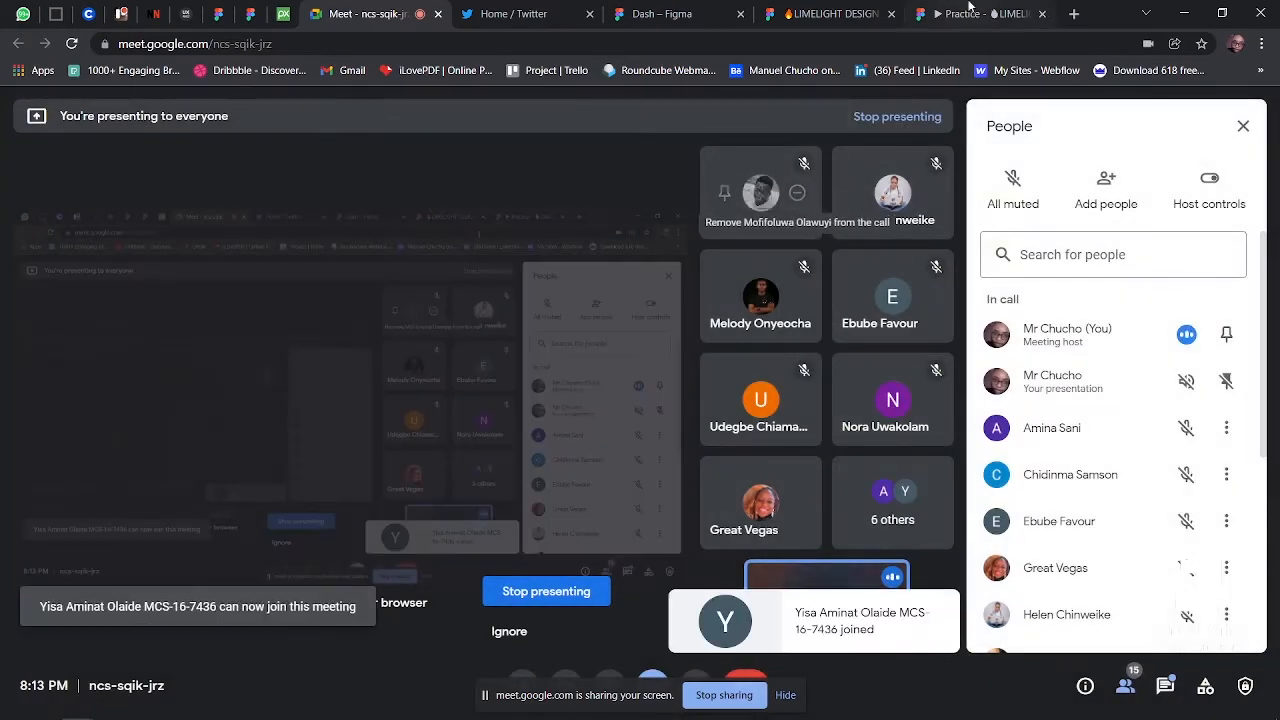
pyautogui.click(831, 14)
# - Align the mirrored curve so its lower end meets the other curve exactly at the diamond's bottom tip
pyautogui.hscroll(-2, 397, 249)
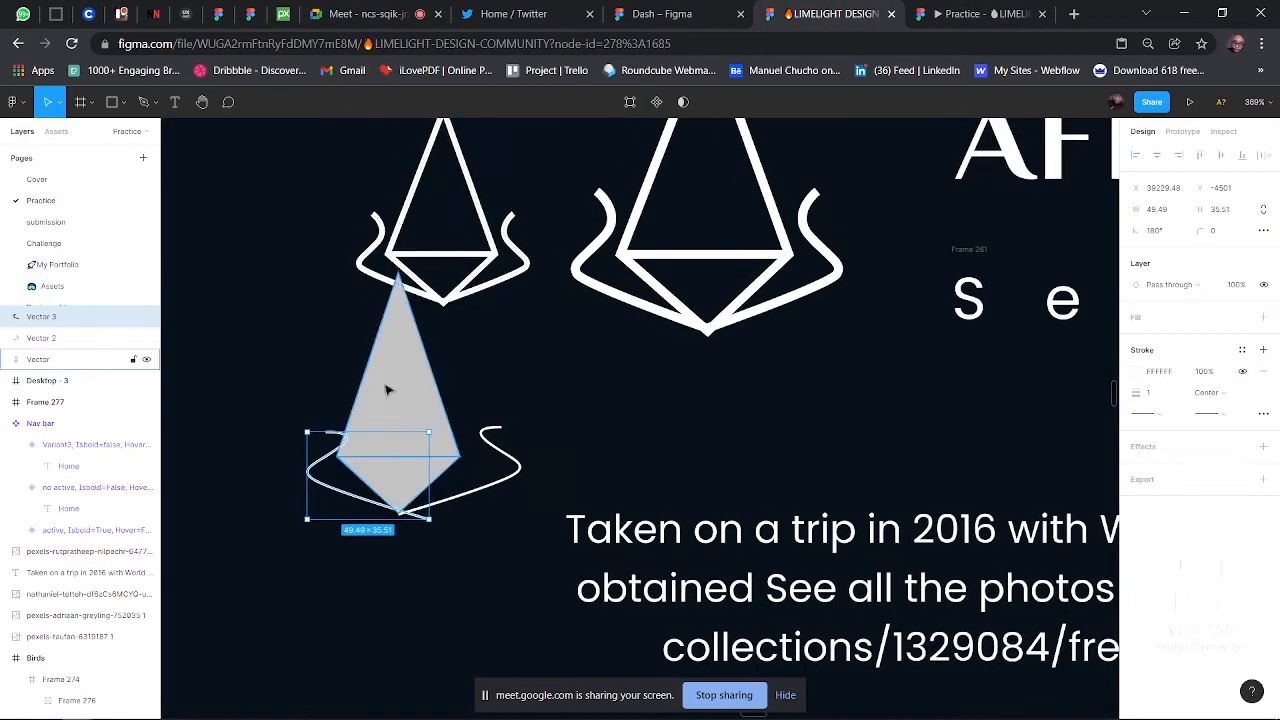
pyautogui.moveTo(354, 472); pyautogui.dragTo(336, 476)
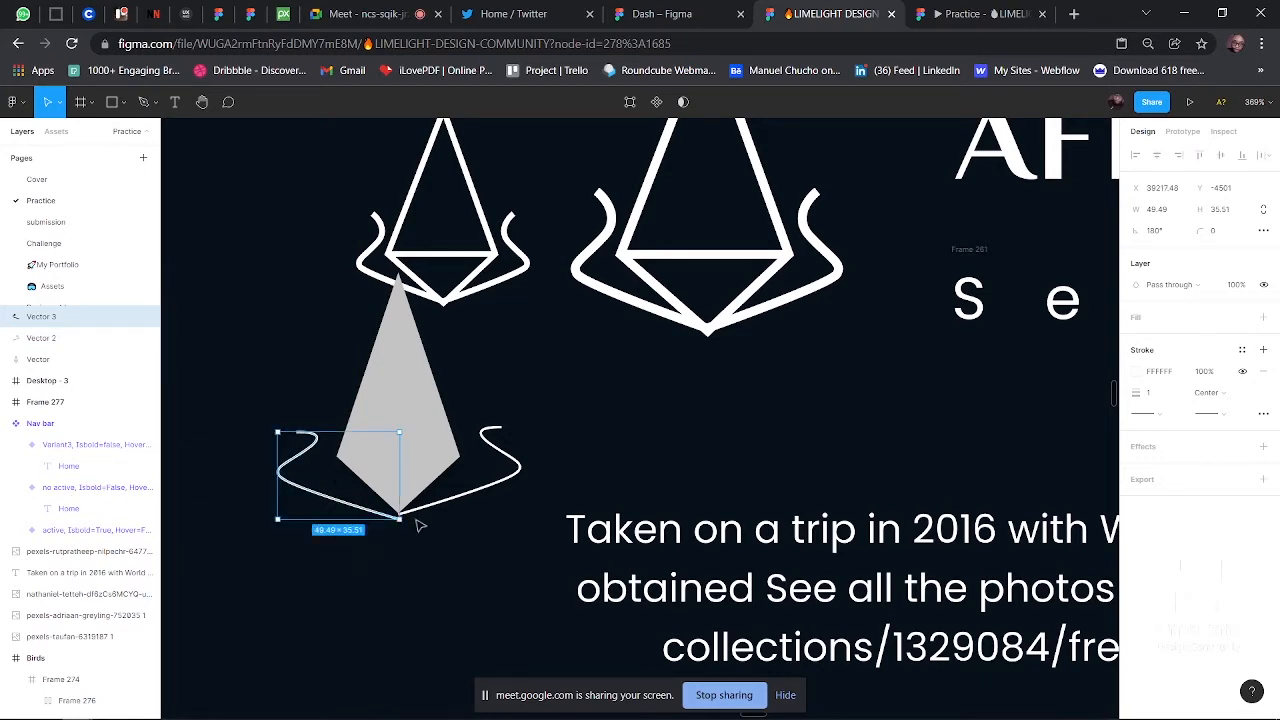
pyautogui.scroll(5, 420, 526)
pyautogui.hscroll(-1, 420, 526)
pyautogui.moveTo(423, 523); pyautogui.dragTo(412, 499)
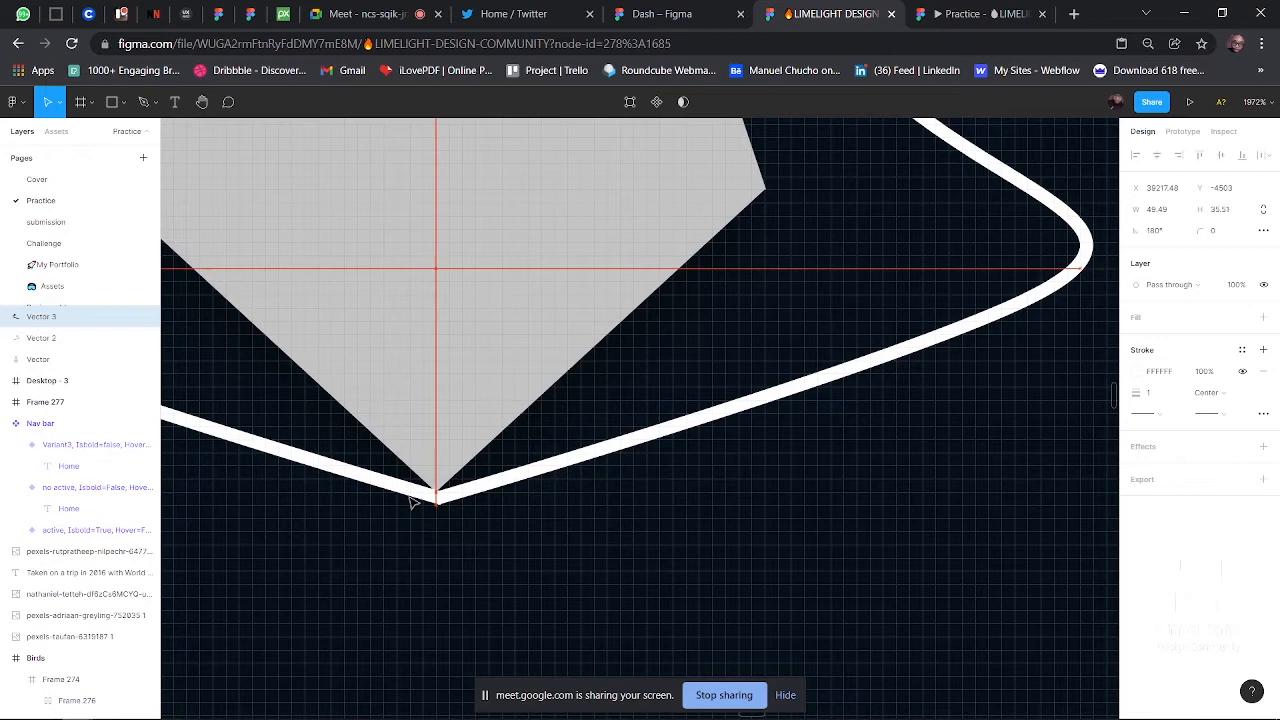
# - Flatten the diamond and both side curves into a single vector and move it slightly lower beneath the existing logos
pyautogui.click(463, 467)
pyautogui.scroll(-6, 463, 467)
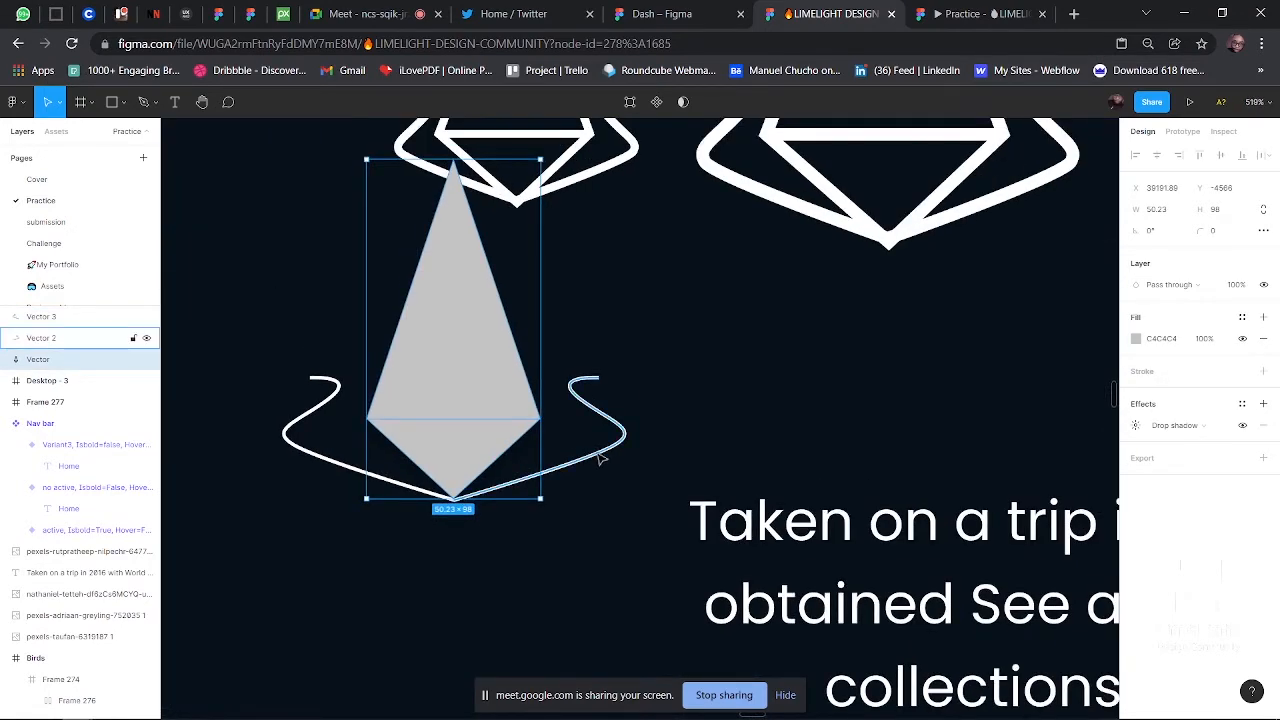
pyautogui.keyDown('shift'); pyautogui.click(600, 458); pyautogui.keyUp('shift')
pyautogui.keyDown('shift'); pyautogui.click(318, 465); pyautogui.keyUp('shift')
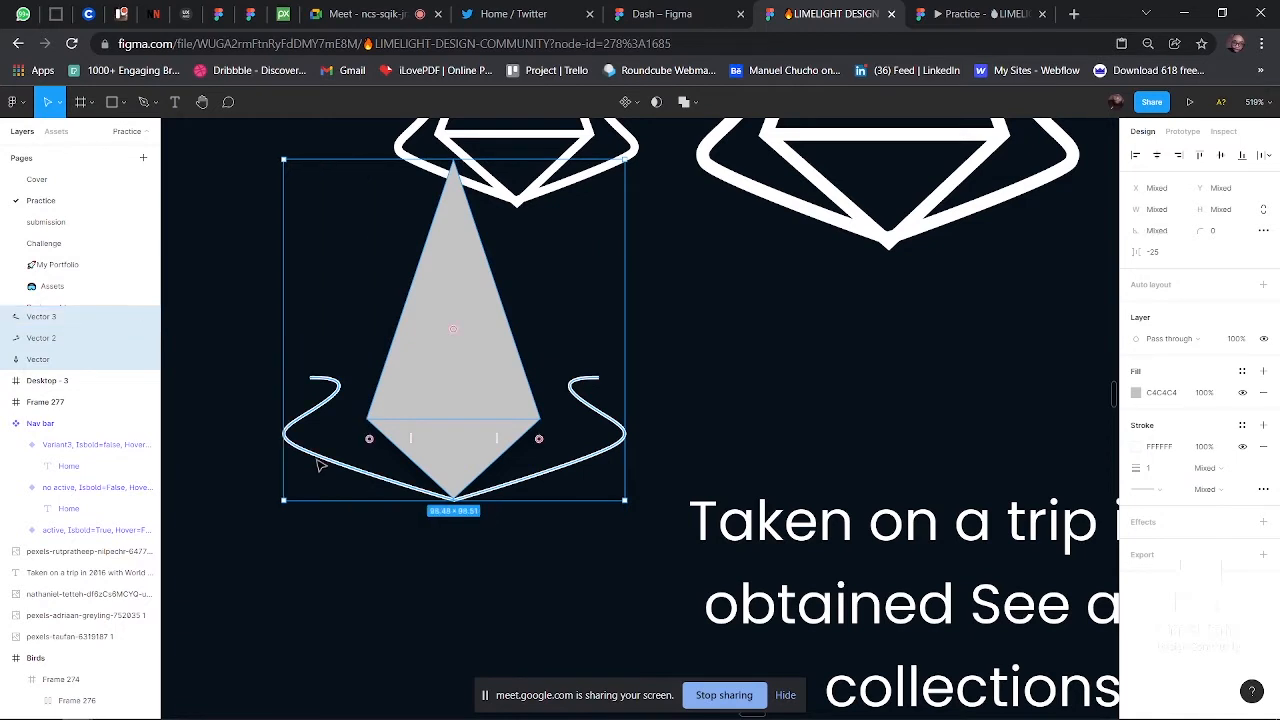
pyautogui.scroll(2, 318, 465)
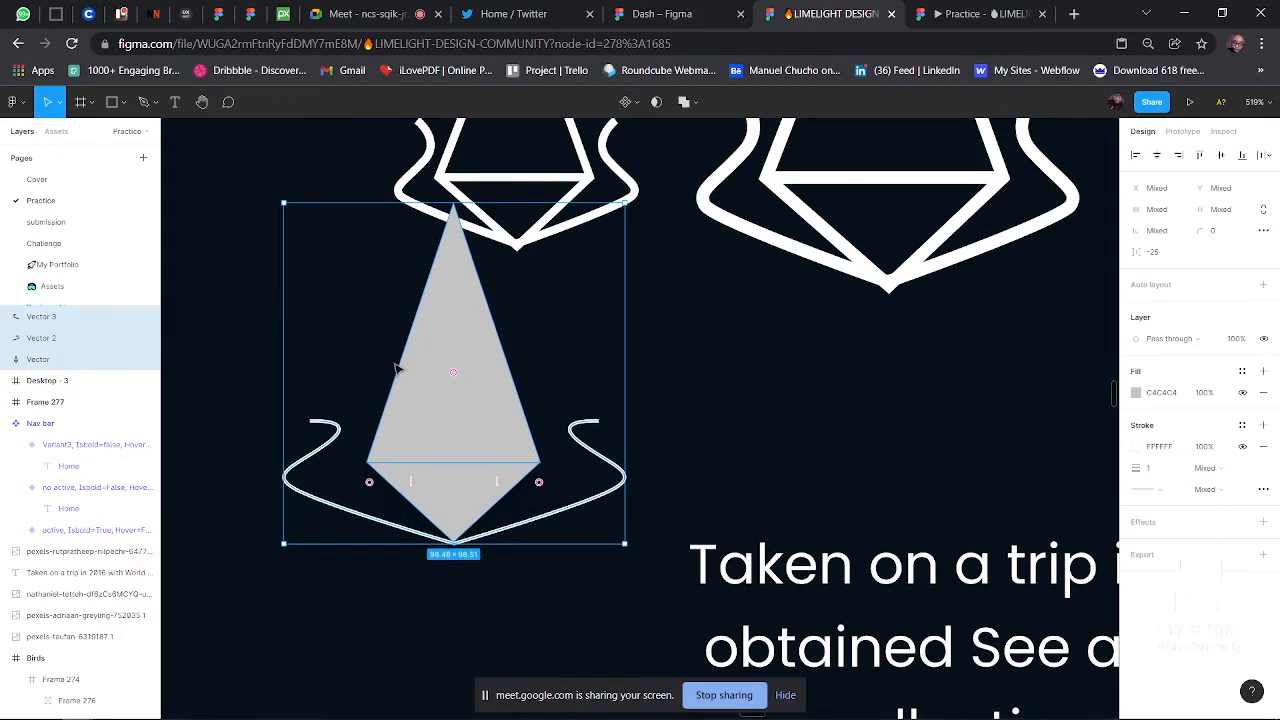
pyautogui.hotkey('ctrl', 'e')
pyautogui.moveTo(477, 427); pyautogui.dragTo(434, 517)
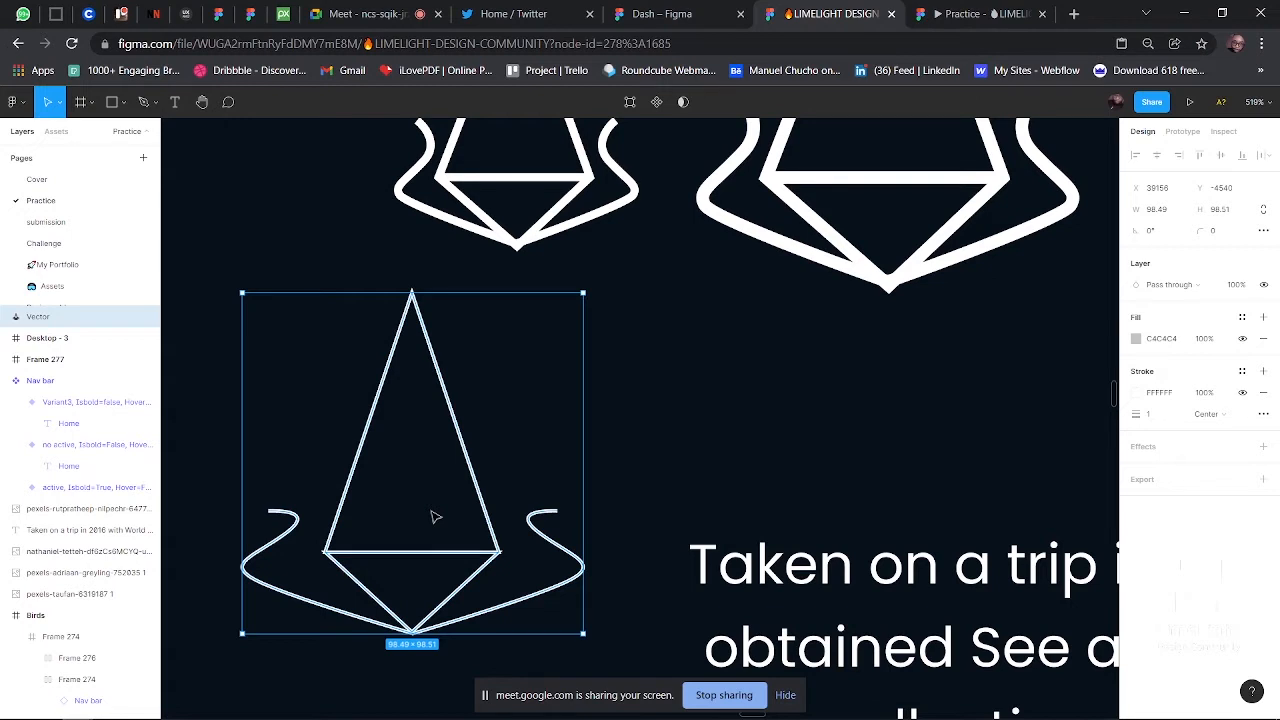
pyautogui.moveTo(449, 509); pyautogui.dragTo(463, 492)
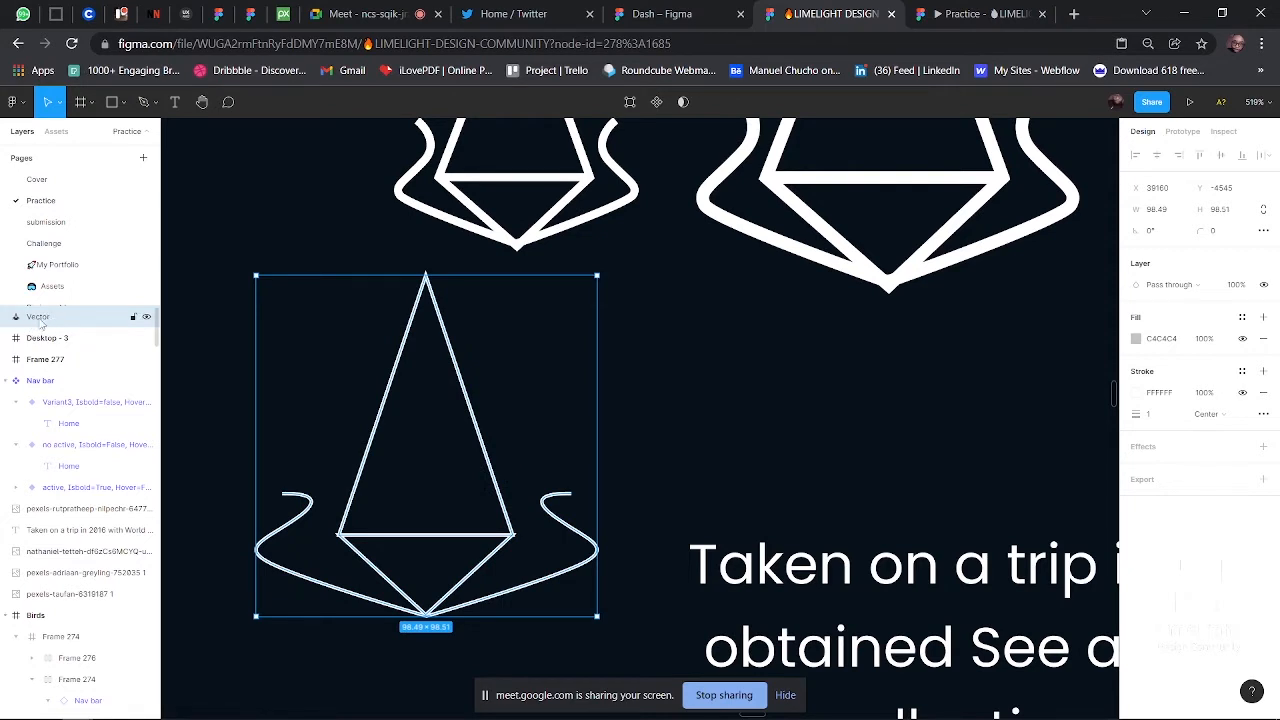
# - Try reshaping the flattened logo by moving the diamond's top anchor point, undo the move and leave vector editing
pyautogui.click(630, 102)
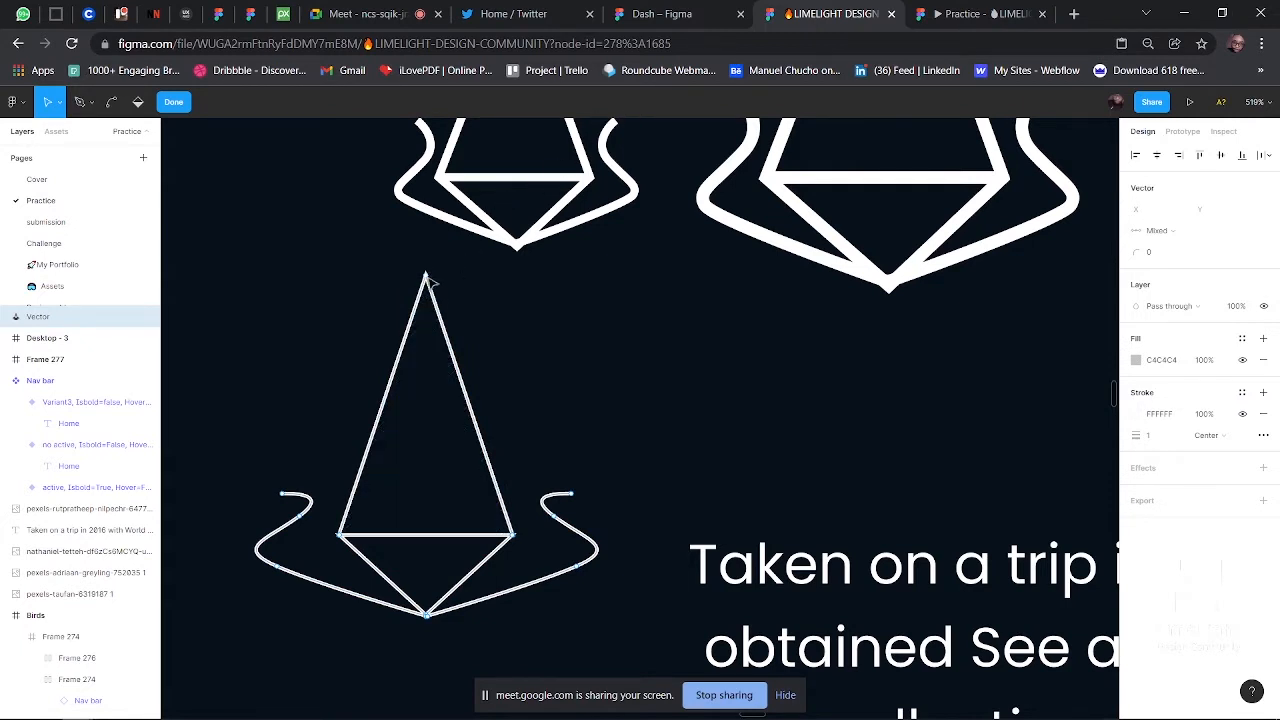
pyautogui.moveTo(430, 280)
pyautogui.mouseDown()
pyautogui.moveTo(427, 385)
pyautogui.moveTo(485, 306)
pyautogui.moveTo(512, 307)
pyautogui.moveTo(414, 373)
pyautogui.mouseUp()
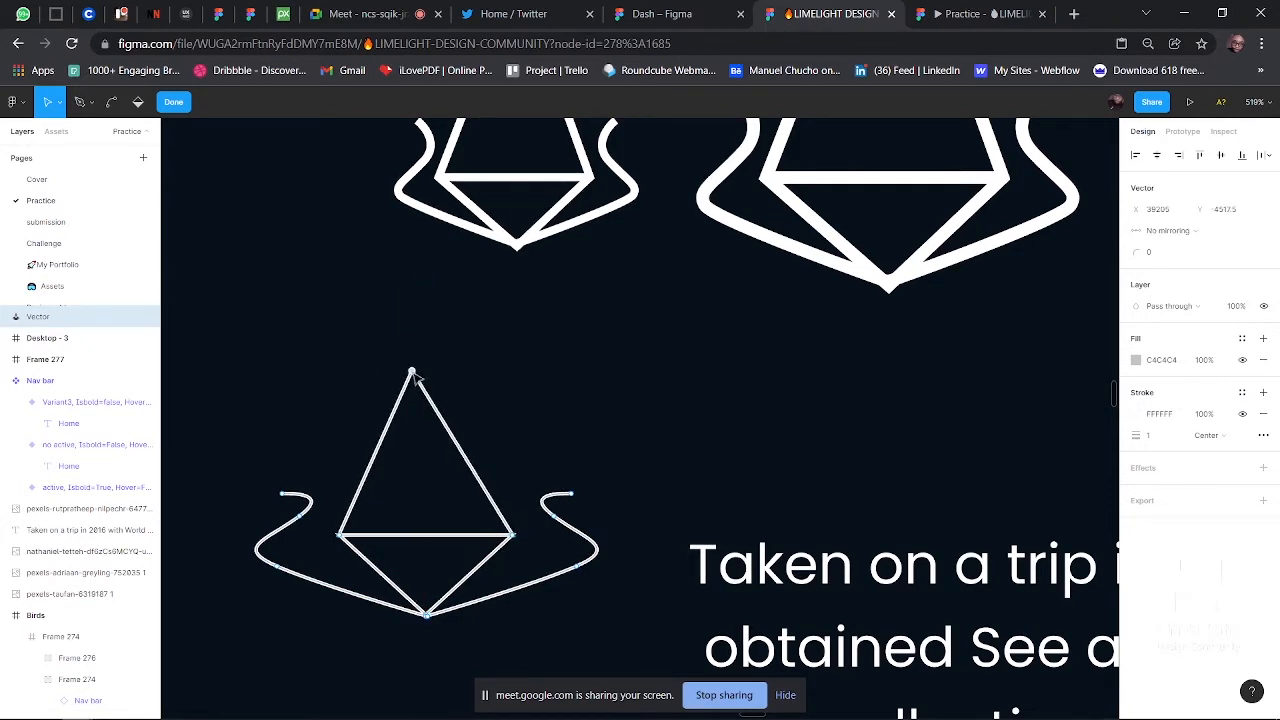
pyautogui.hotkey('ctrl', 'z')
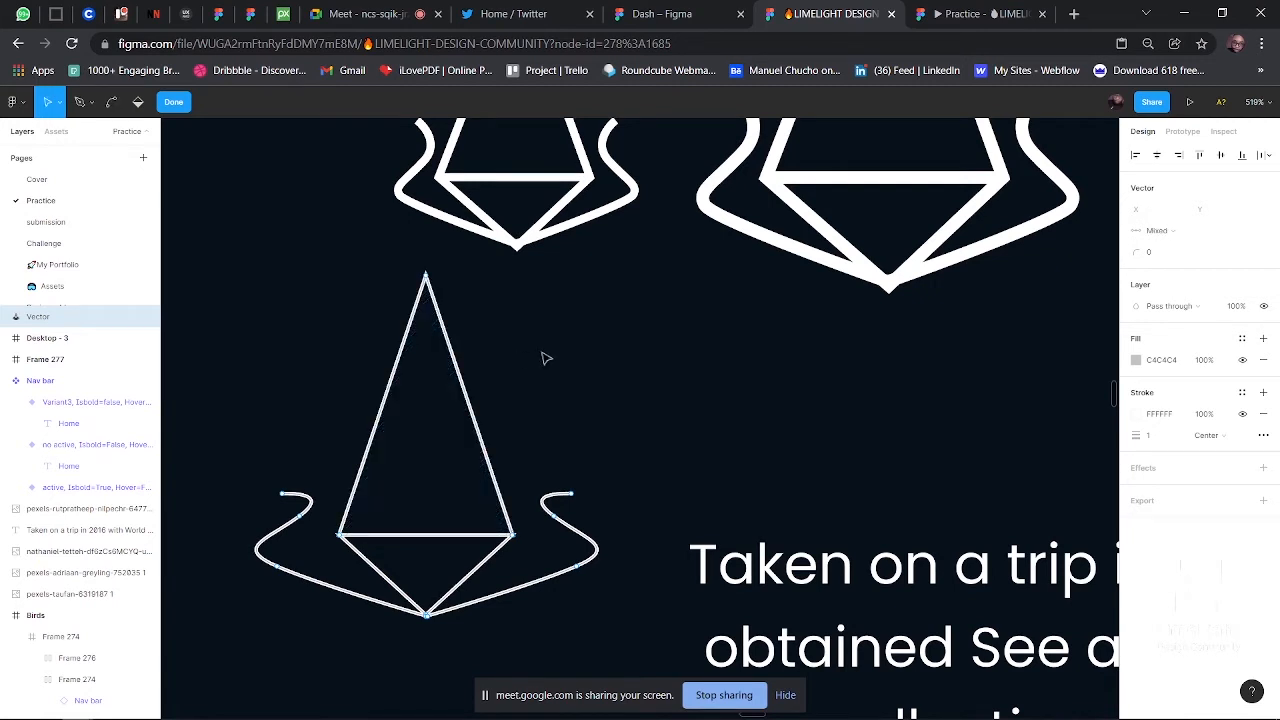
pyautogui.press('Escape')
pyautogui.press('Escape')
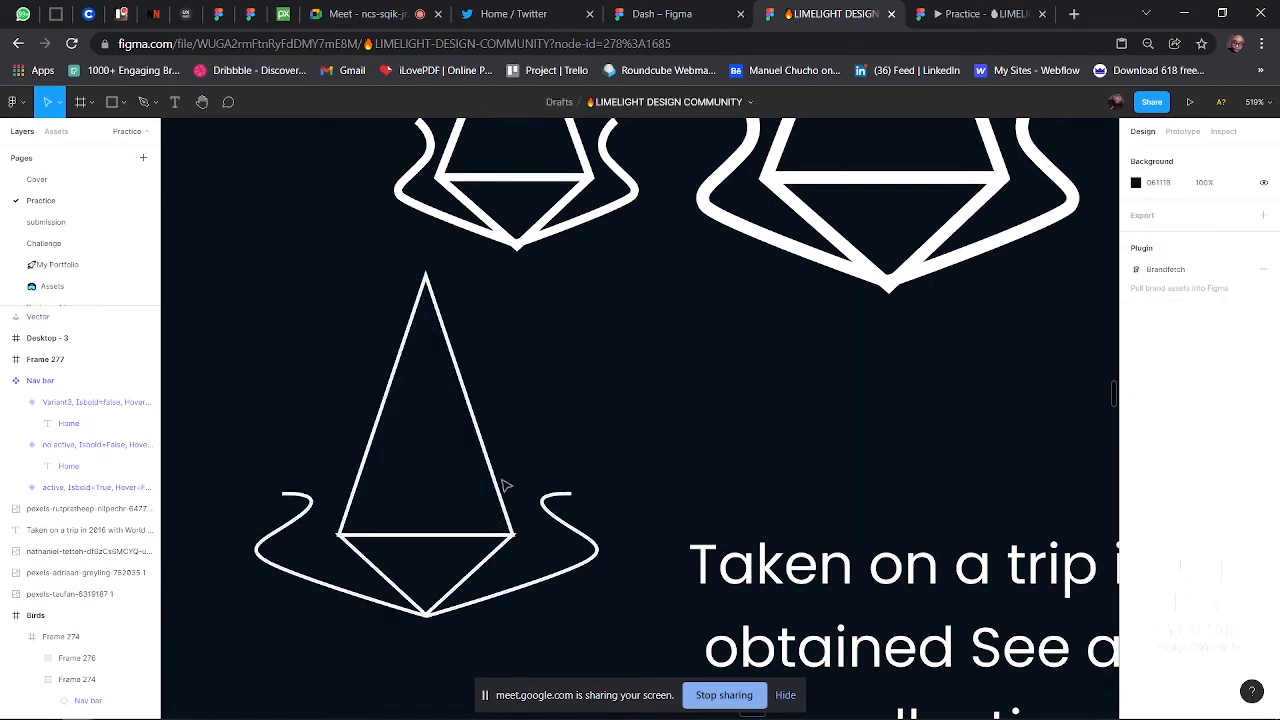
# - Flip the flattened logo vertically and horizontally back and forth, finishing with one vertical and one horizontal flip
pyautogui.click(510, 538)
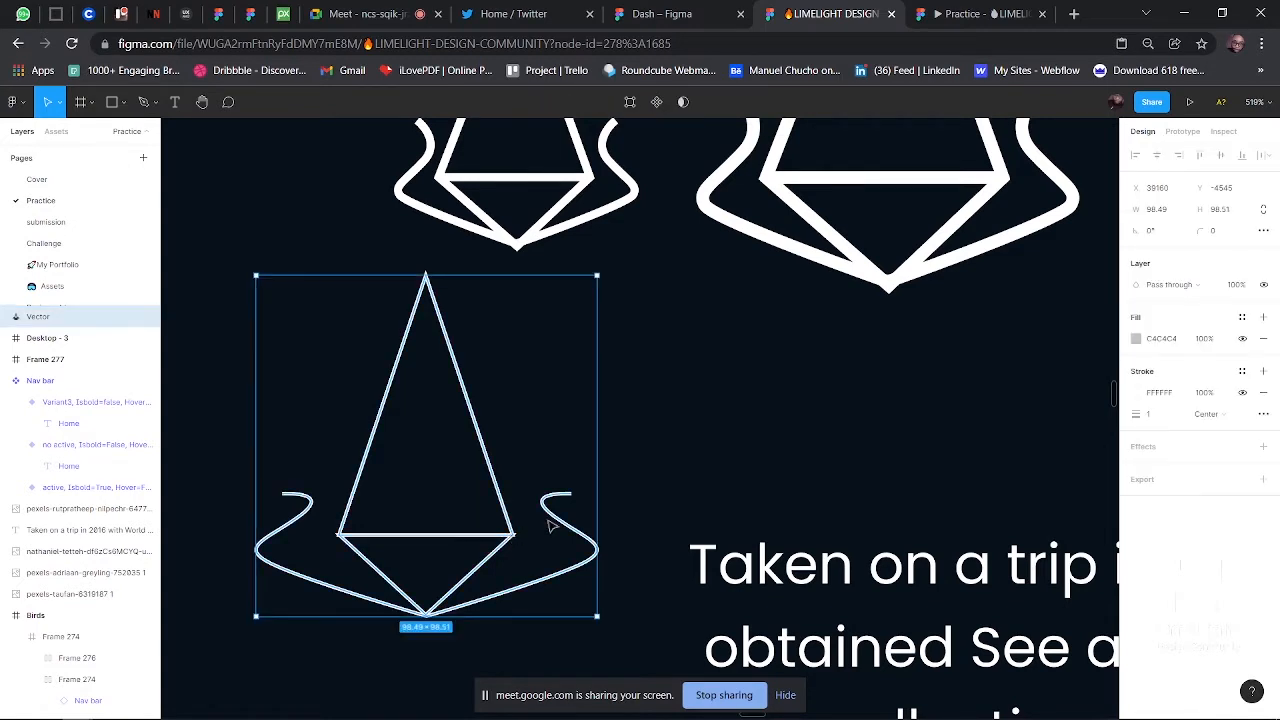
pyautogui.scroll(2, 550, 525)
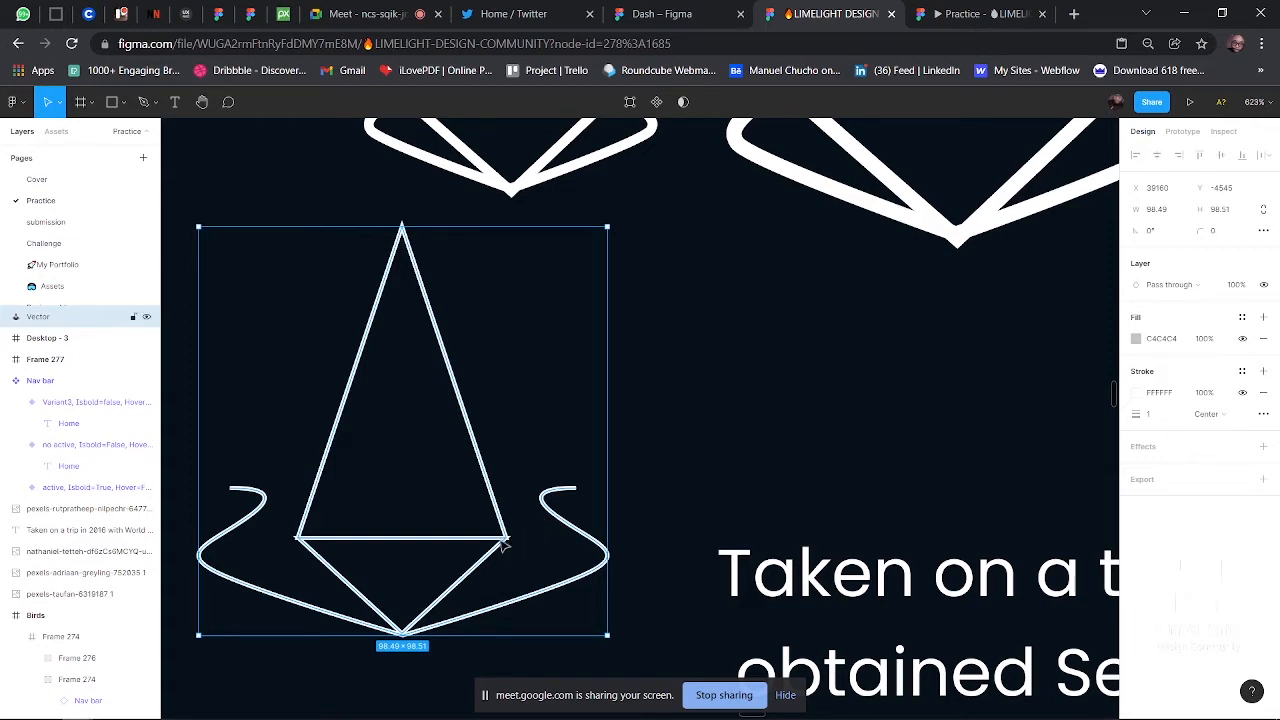
pyautogui.scroll(1, 503, 545)
pyautogui.hscroll(-1, 503, 545)
pyautogui.scroll(-1, 503, 545)
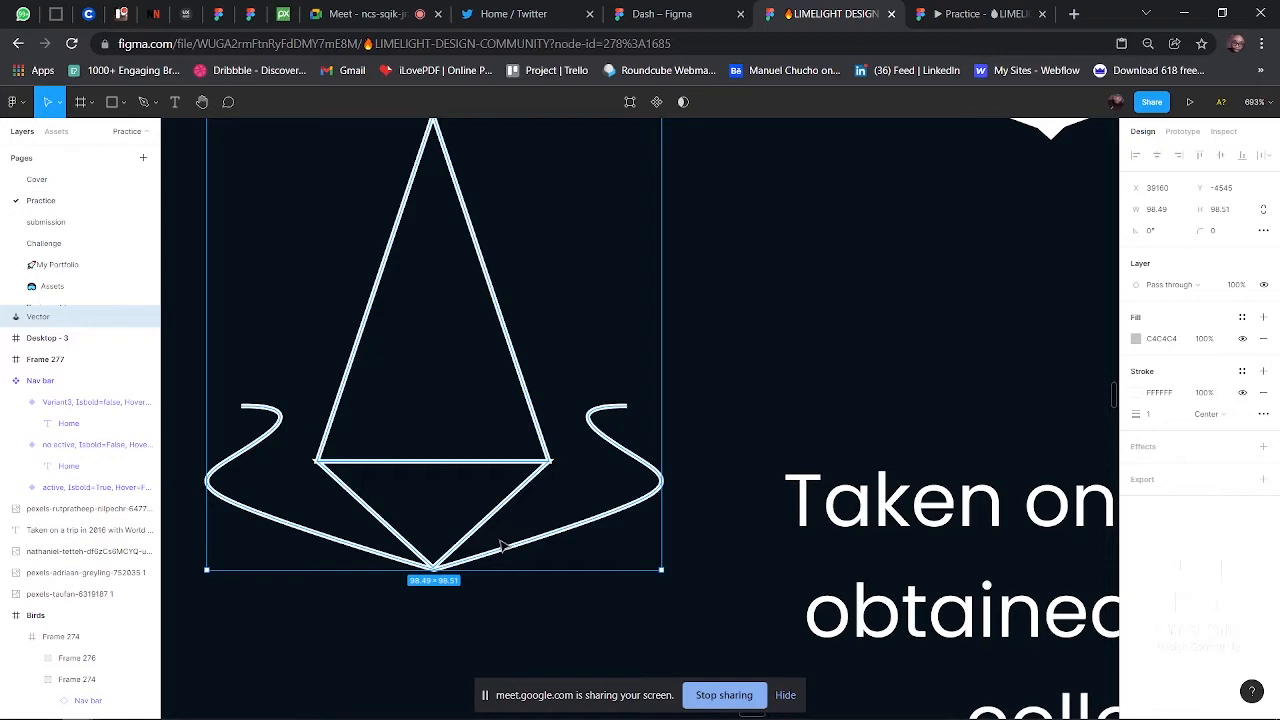
pyautogui.scroll(-4, 503, 545)
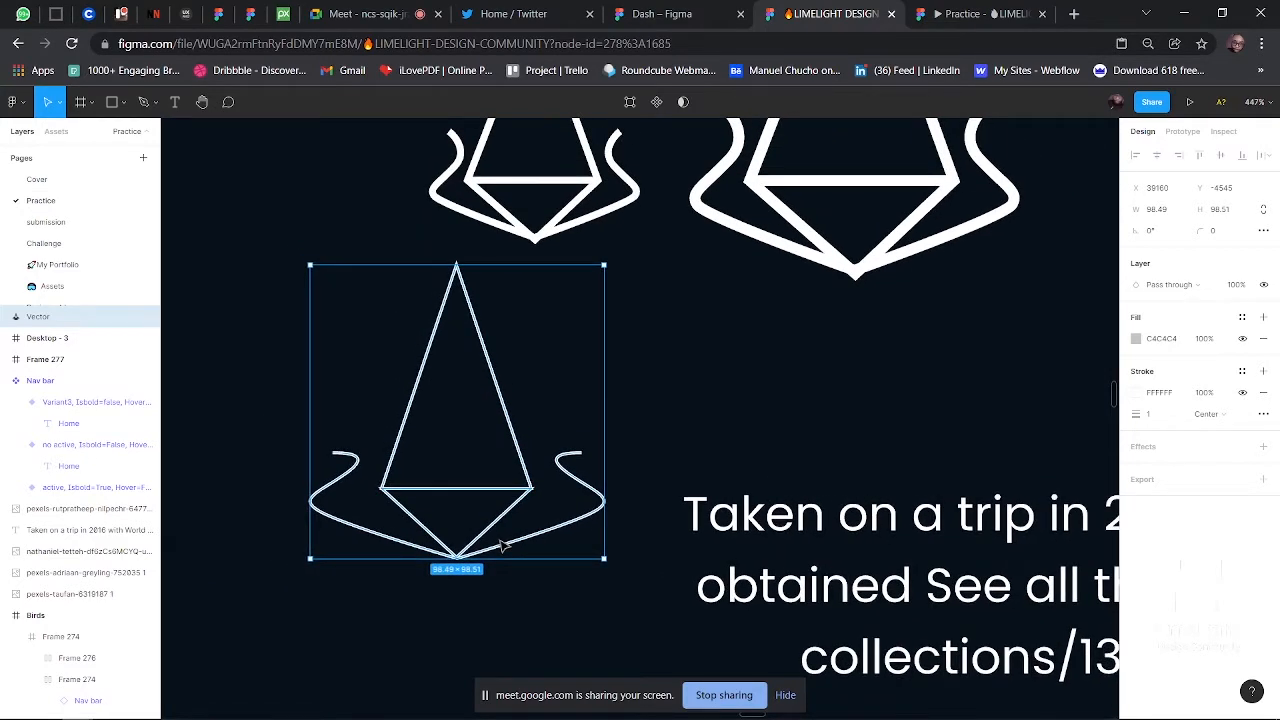
pyautogui.hotkey('shift', 'v')
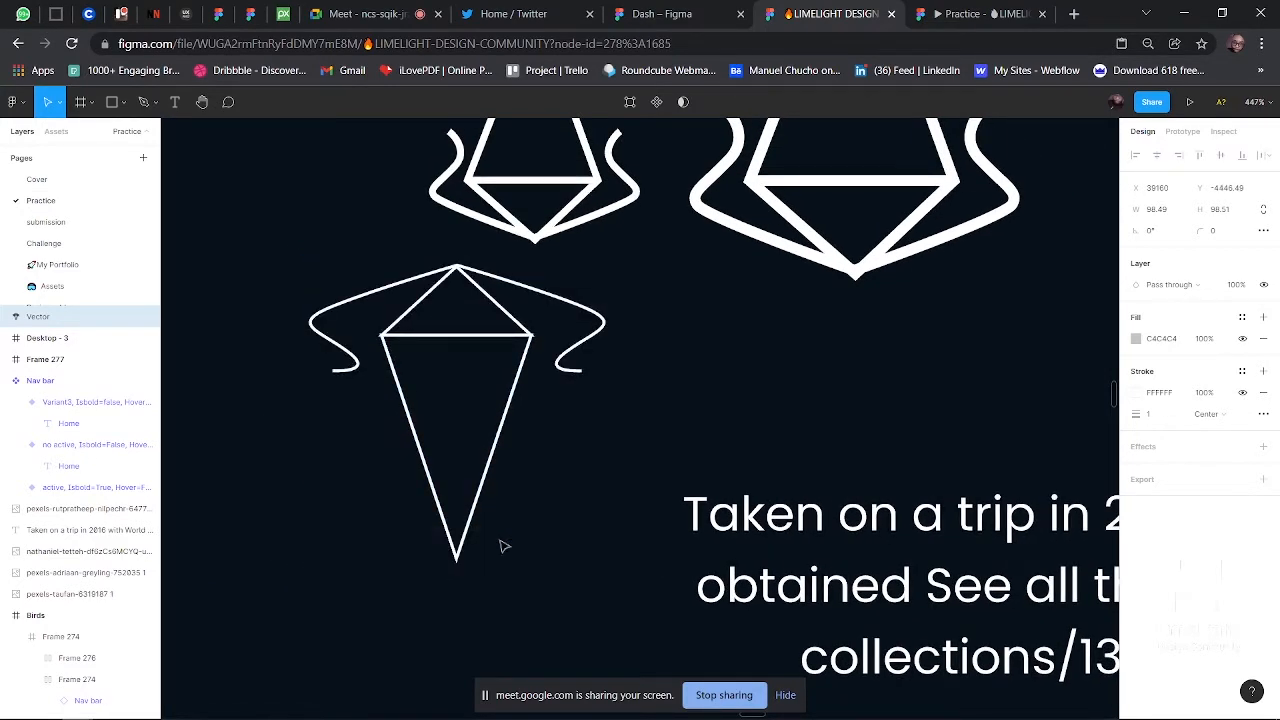
pyautogui.hotkey('shift', 'v')
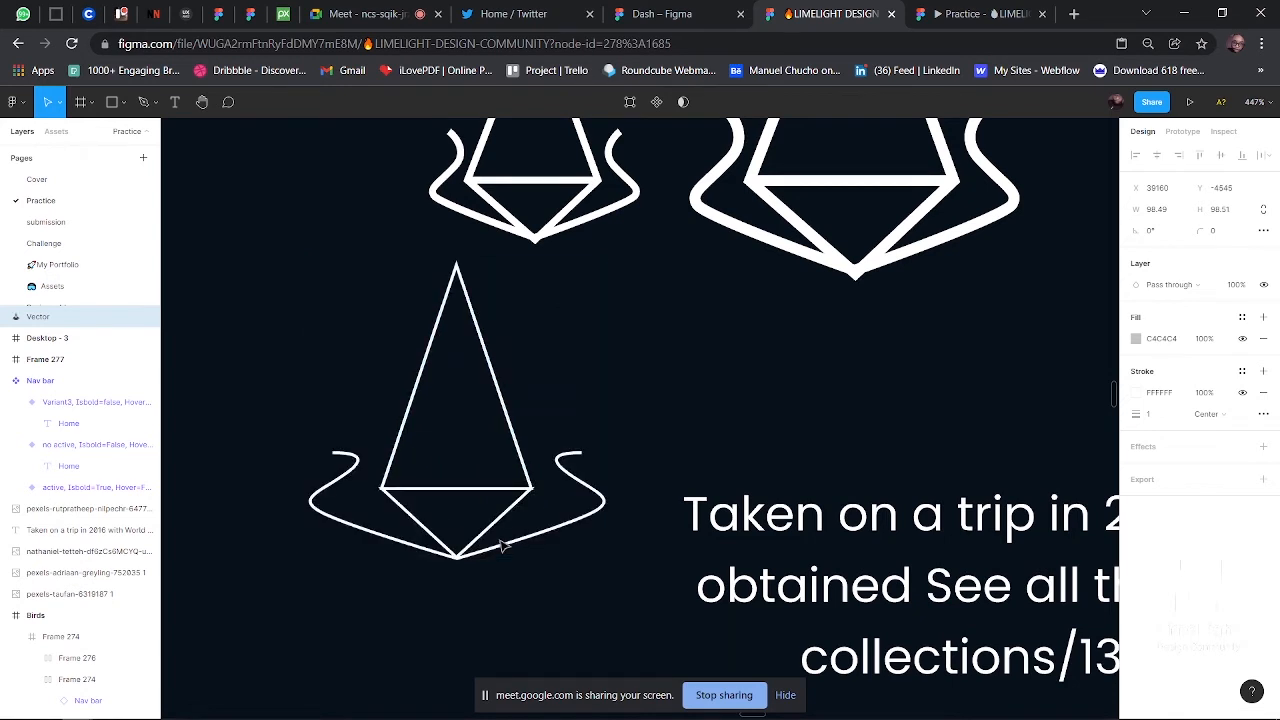
pyautogui.hotkey('shift', 'h')
pyautogui.hotkey('shift', 'h')
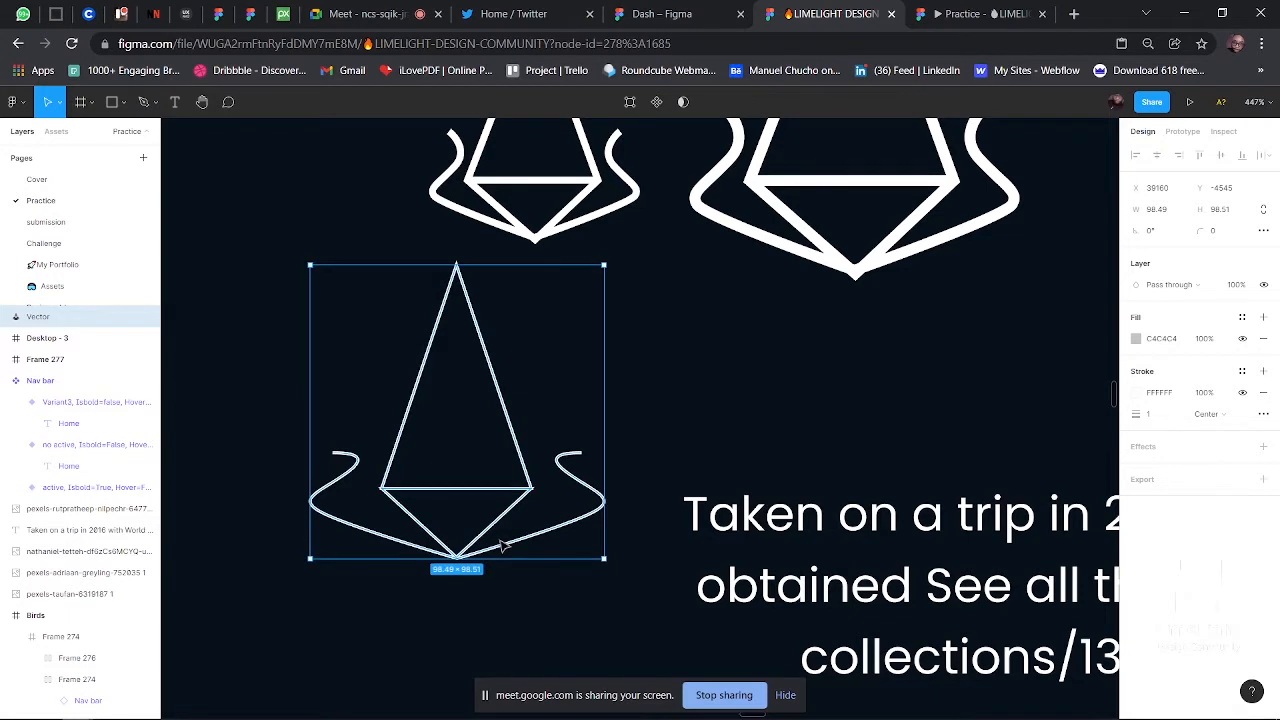
pyautogui.hotkey('shift', 'h')
pyautogui.hotkey('shift', 'h')
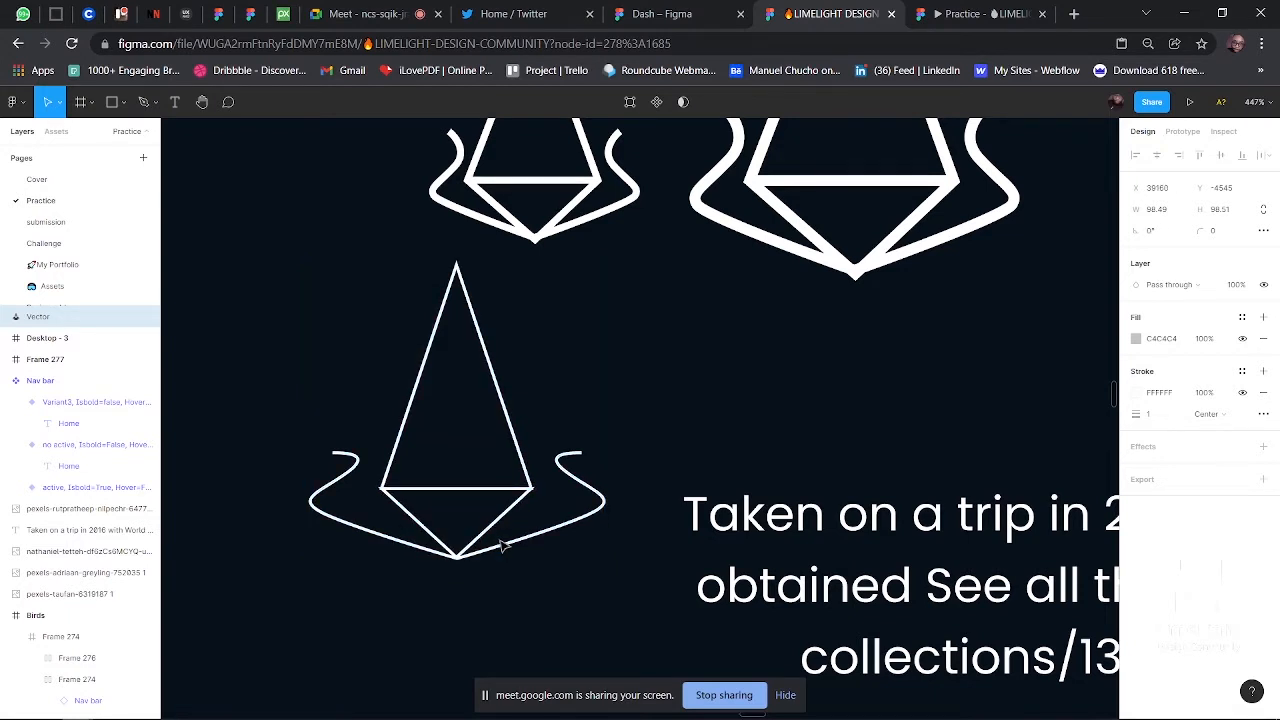
pyautogui.hotkey('shift', 'v')
pyautogui.hotkey('shift', 'v')
pyautogui.hotkey('shift', 'v')
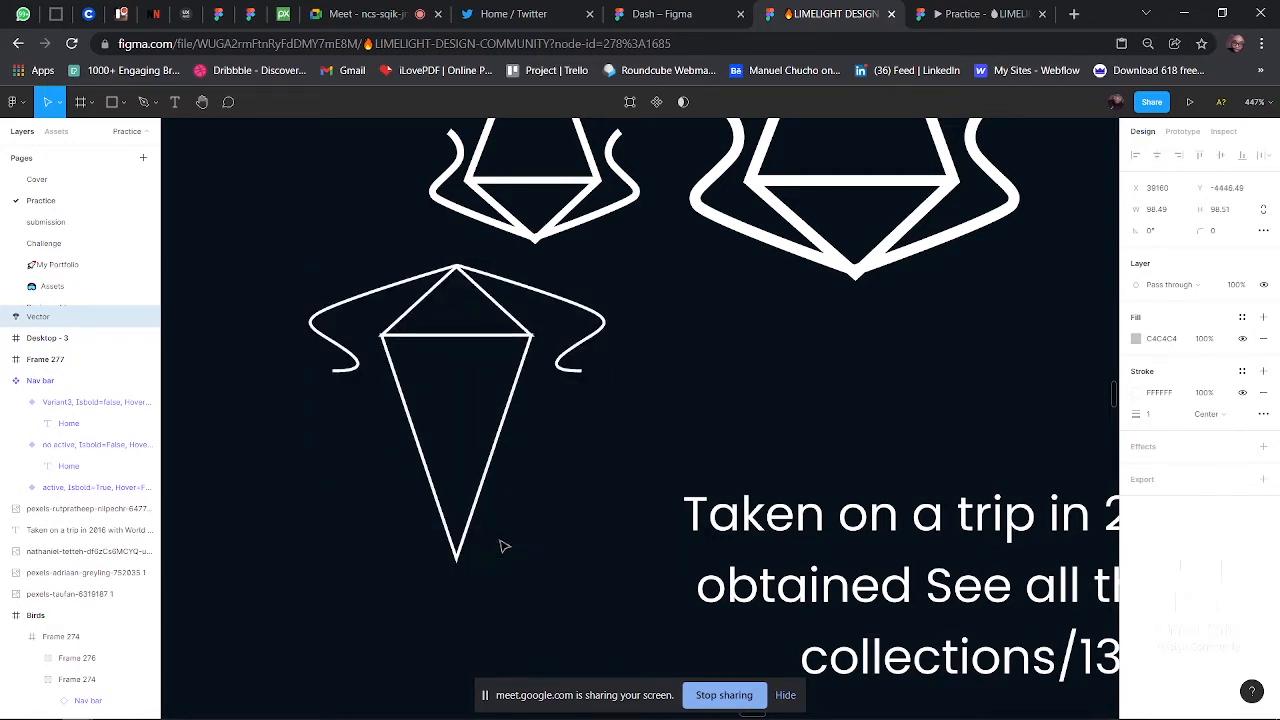
pyautogui.hotkey('shift', 'h')
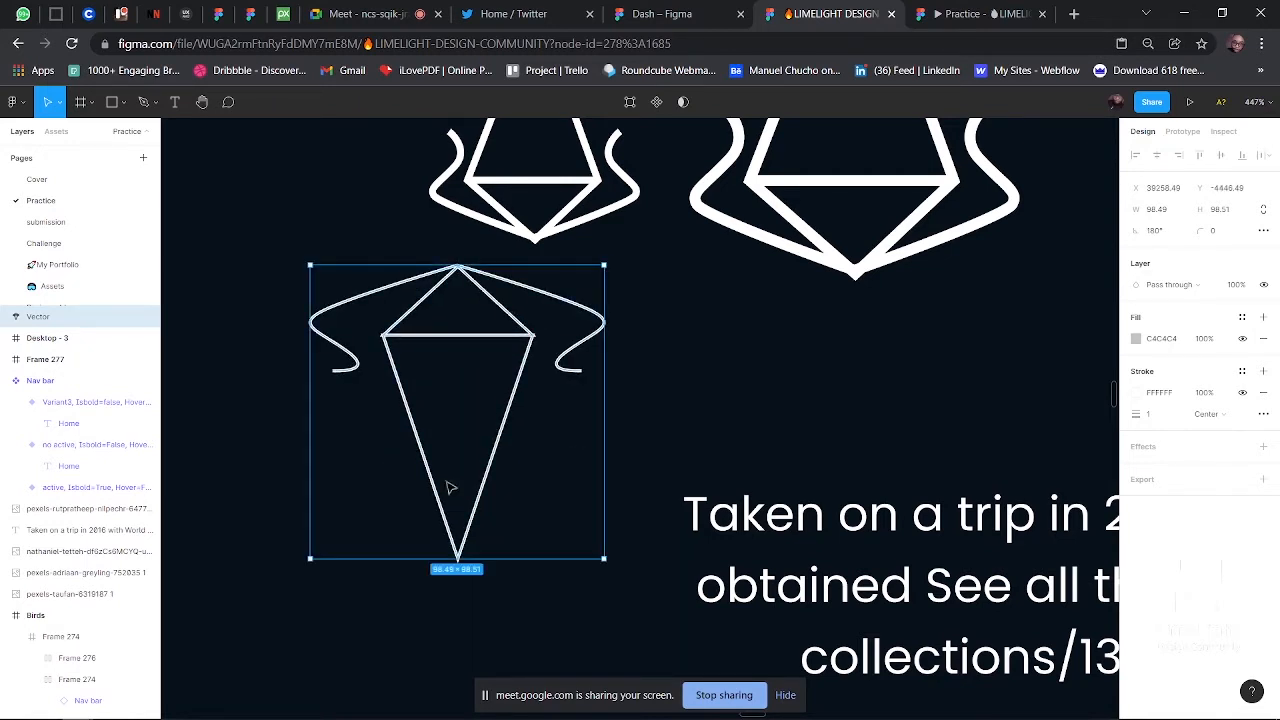
# - Delete the flipped practice logo vector from the canvas
pyautogui.click(459, 481)
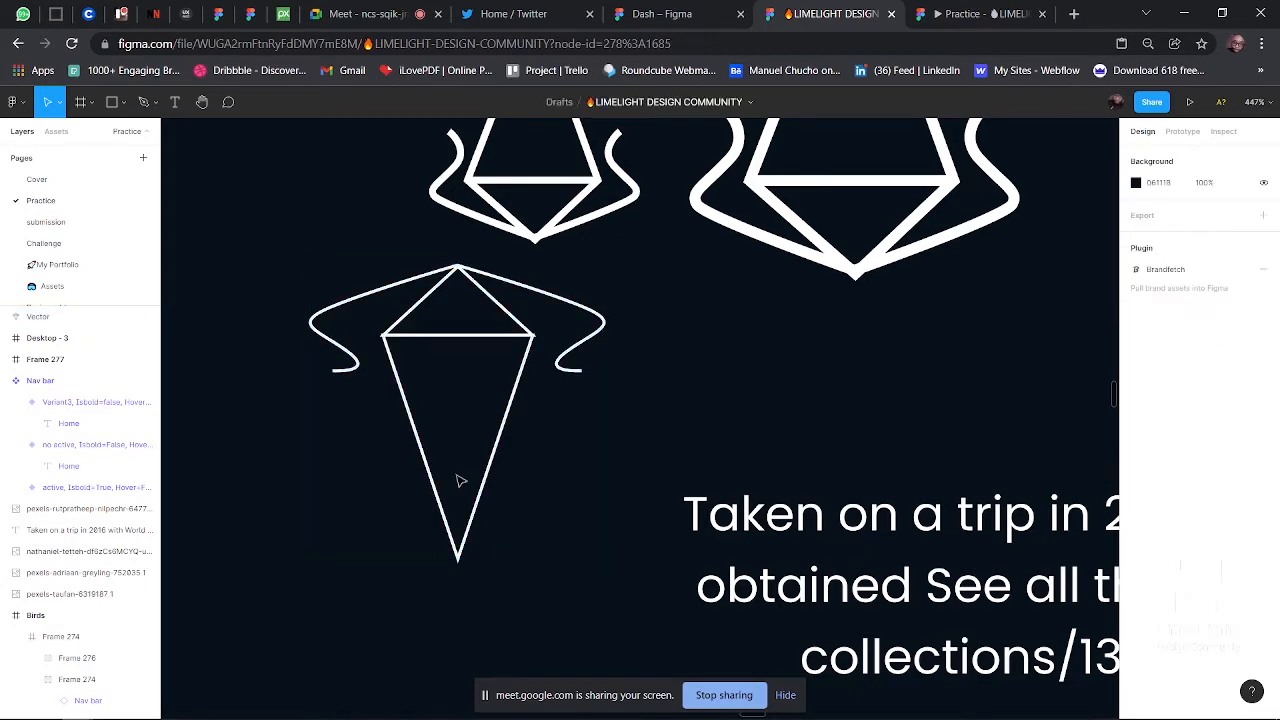
pyautogui.click(510, 433)
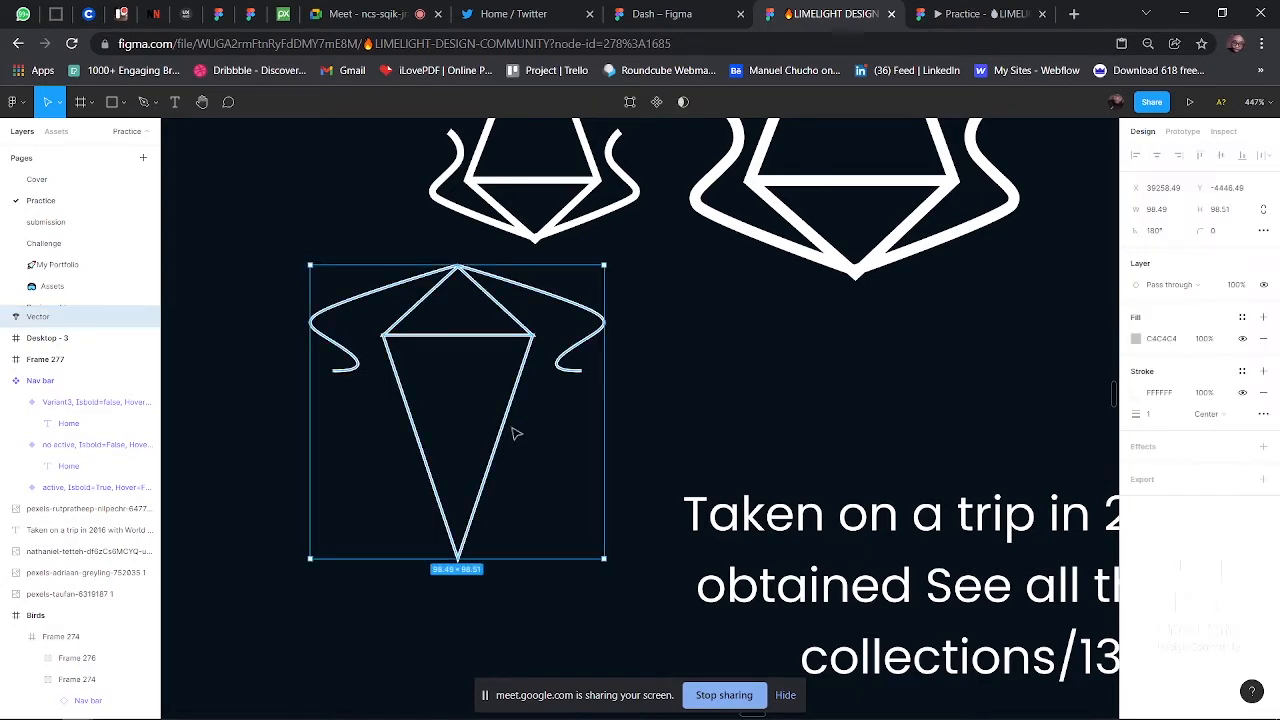
pyautogui.press('Delete')
pyautogui.scroll(-5, 513, 432)
pyautogui.hscroll(2, 515, 432)
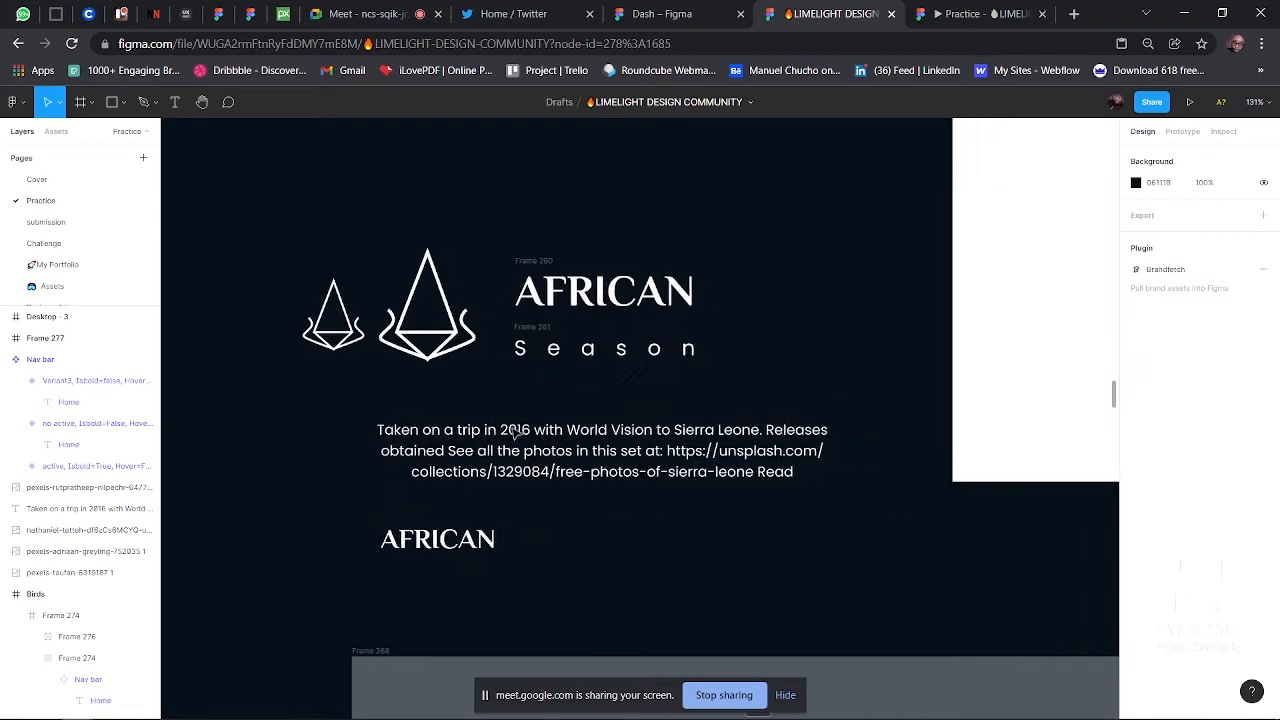
pyautogui.scroll(2, 603, 287)
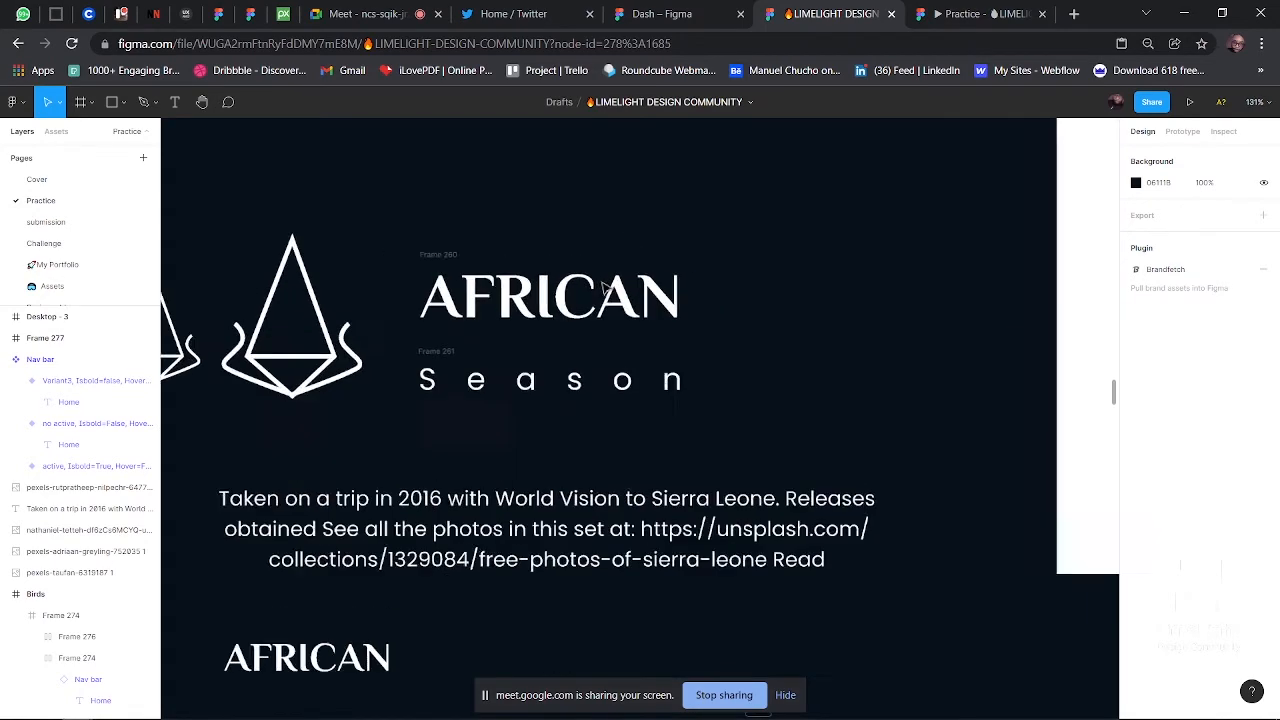
pyautogui.scroll(3, 603, 287)
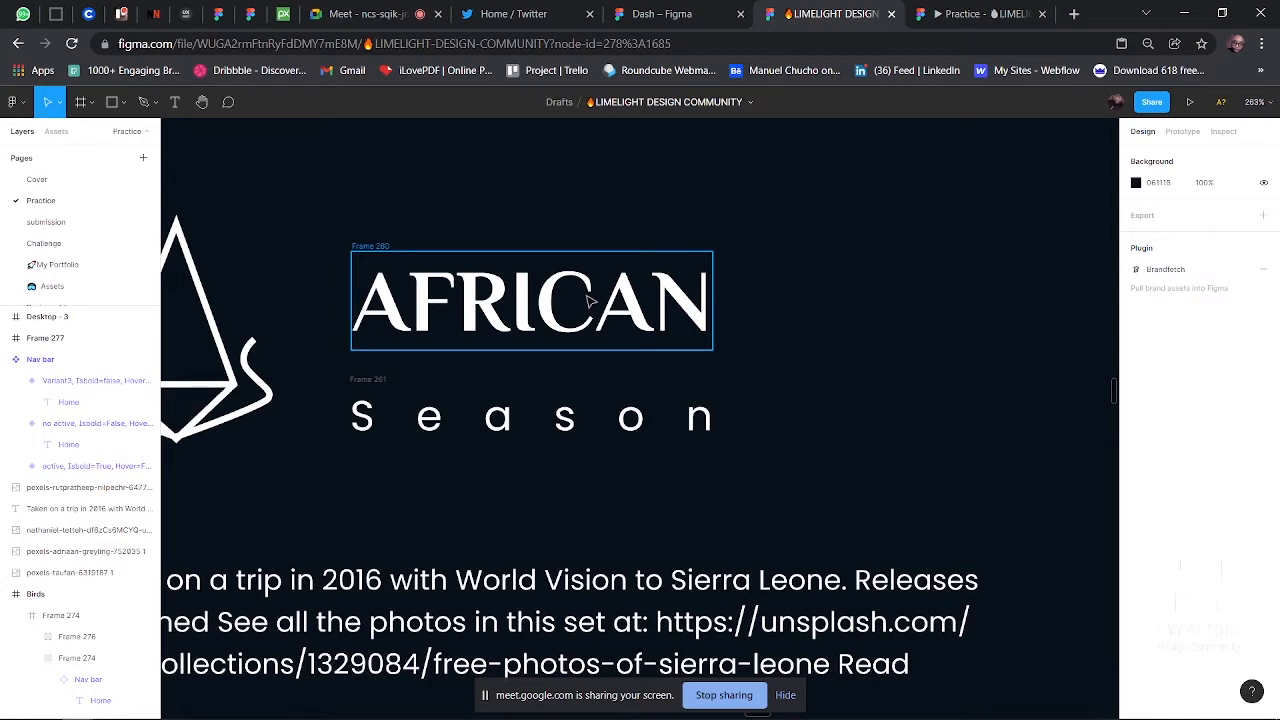
# - Close the People panel in the Google Meet call and select the Season text back in the Figma design file
pyautogui.click(383, 14)
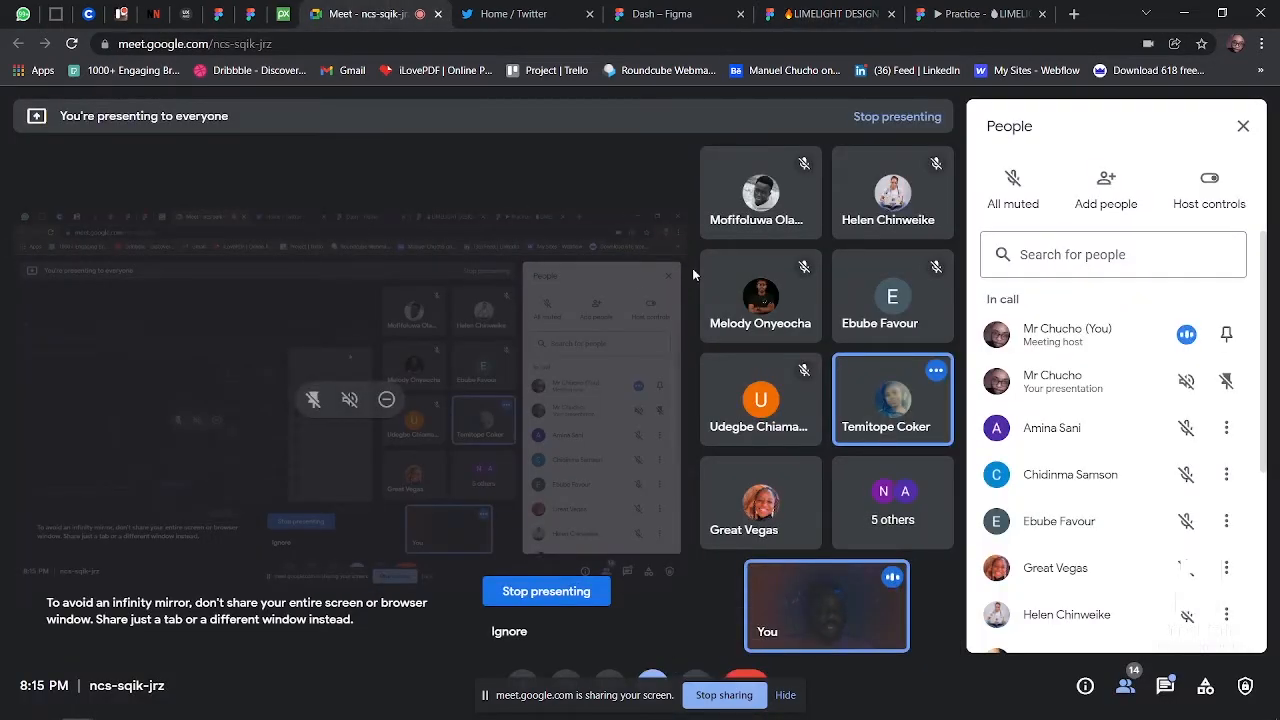
pyautogui.click(1243, 126)
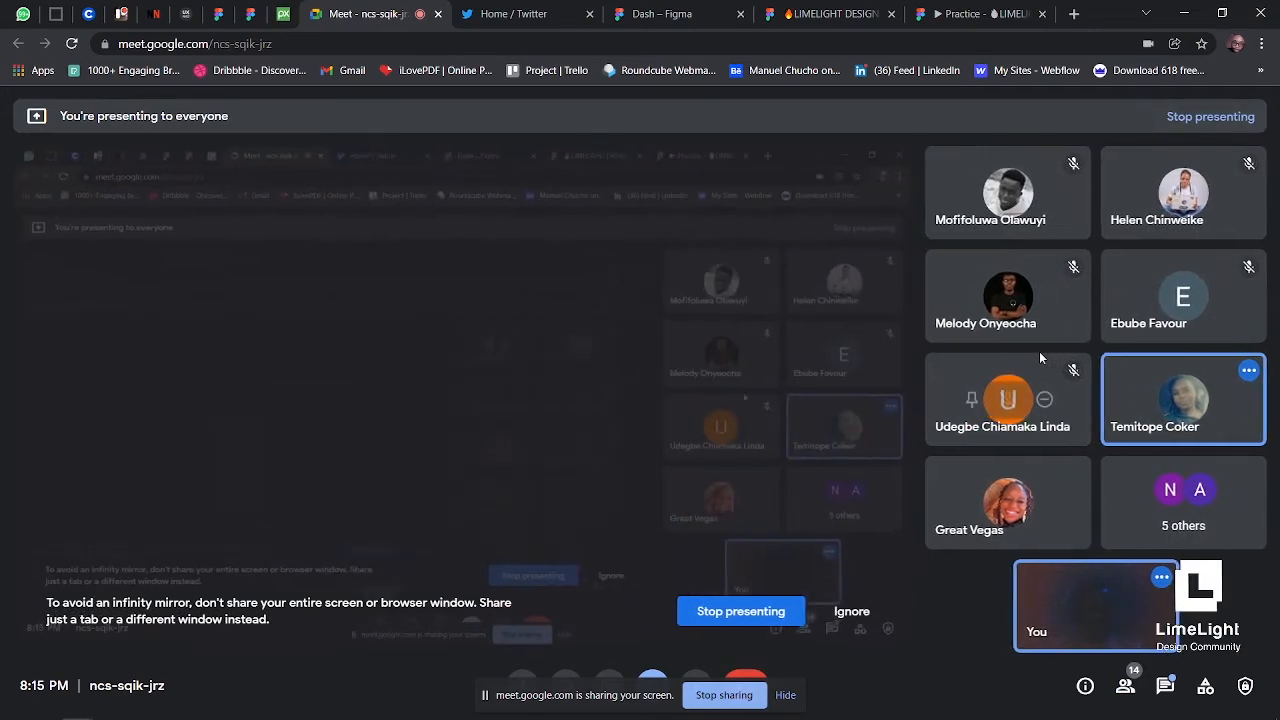
pyautogui.click(830, 14)
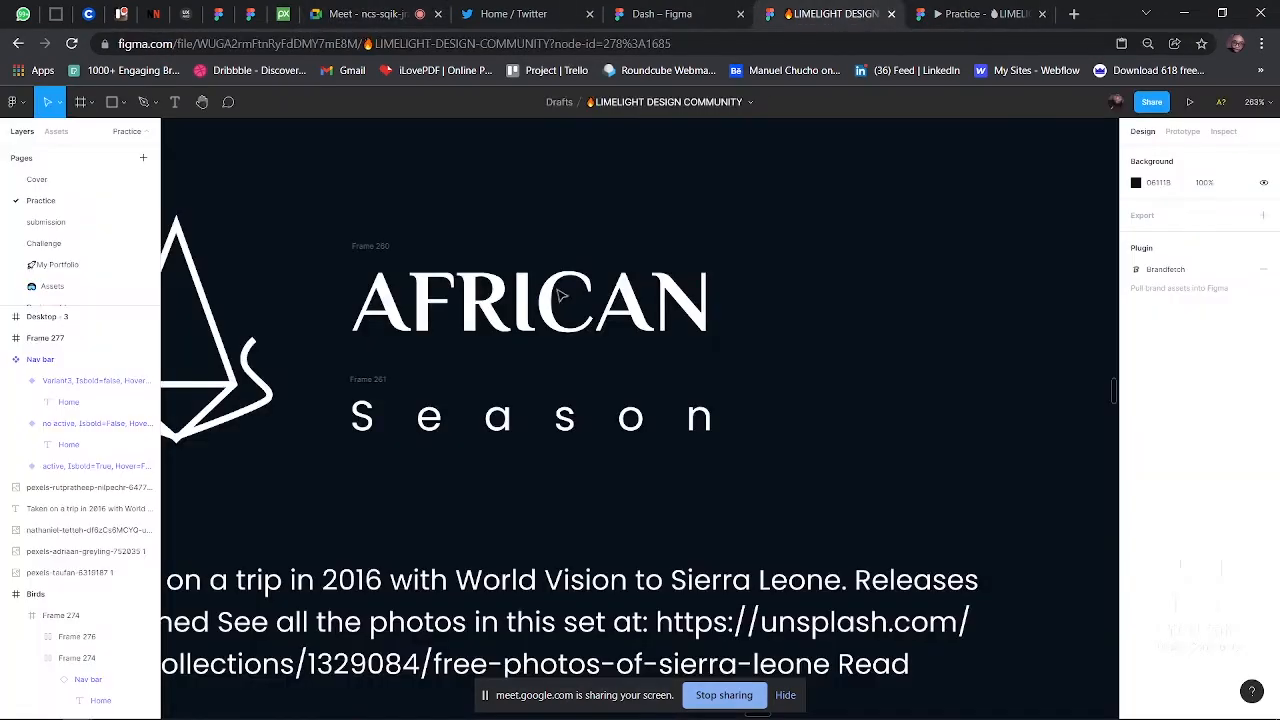
pyautogui.click(436, 424)
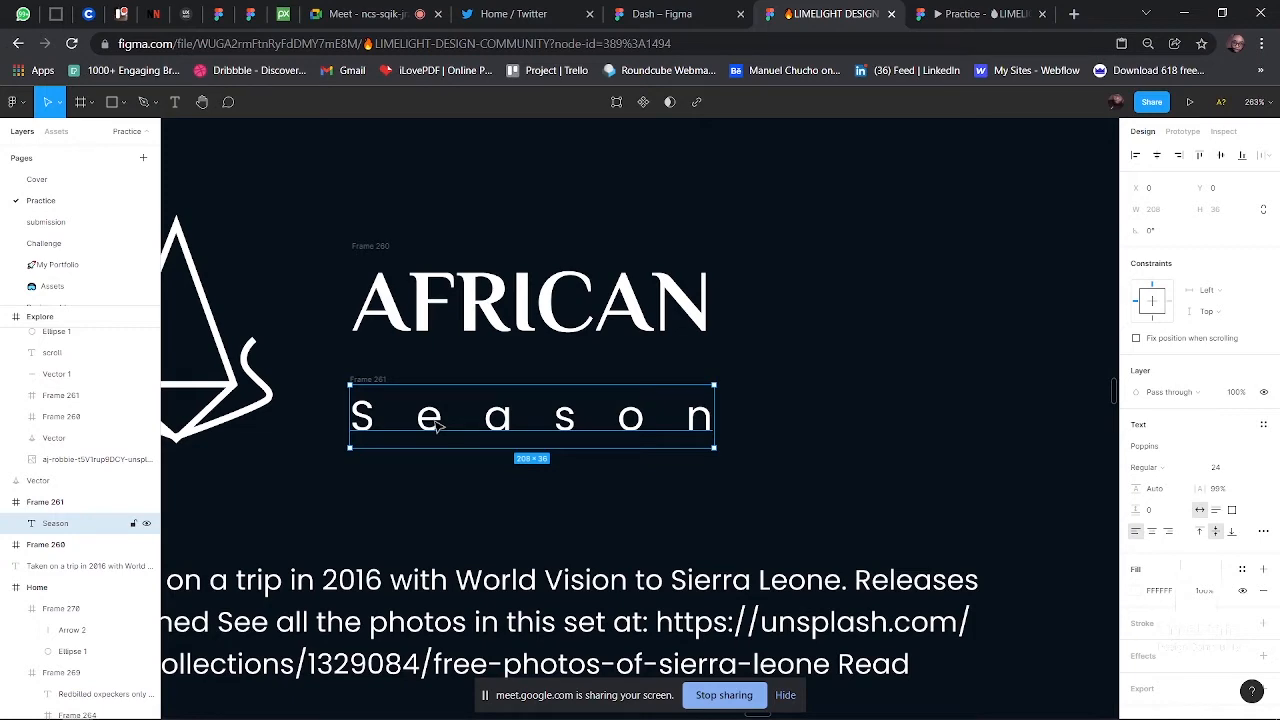
# - Admit the waiting participant to the Google Meet call and return to the Figma design file
pyautogui.click(365, 14)
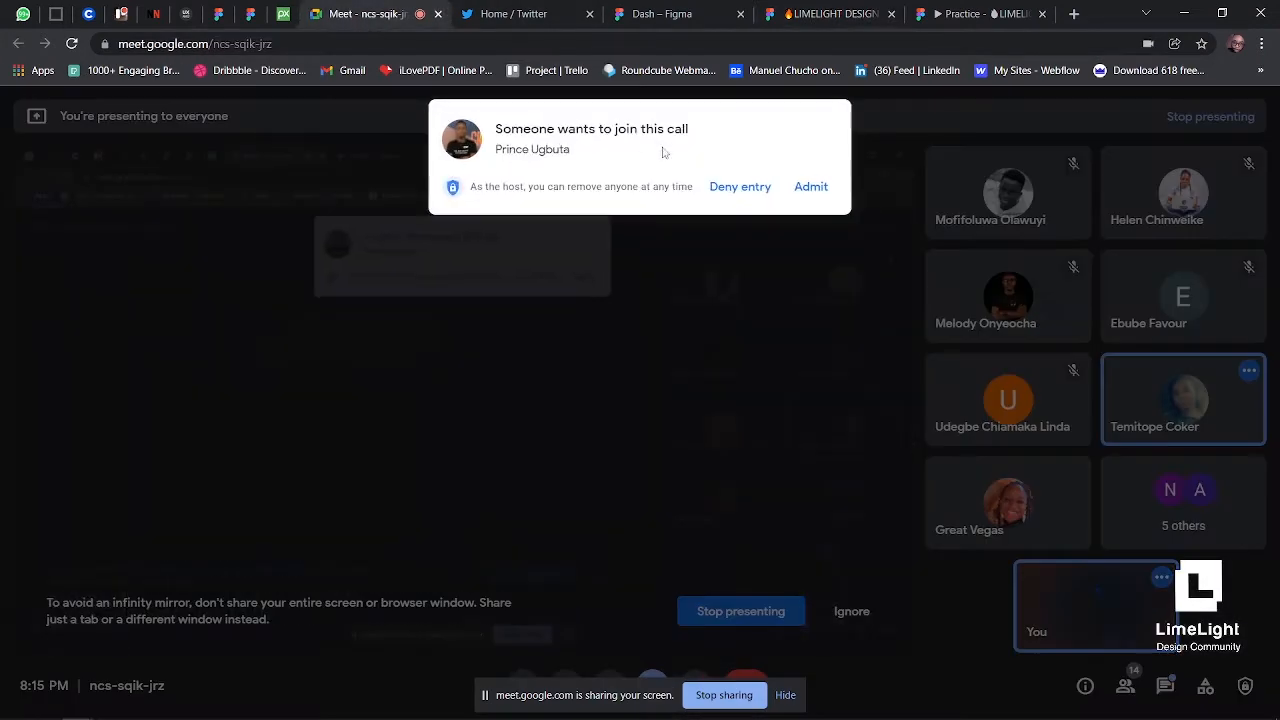
pyautogui.click(812, 188)
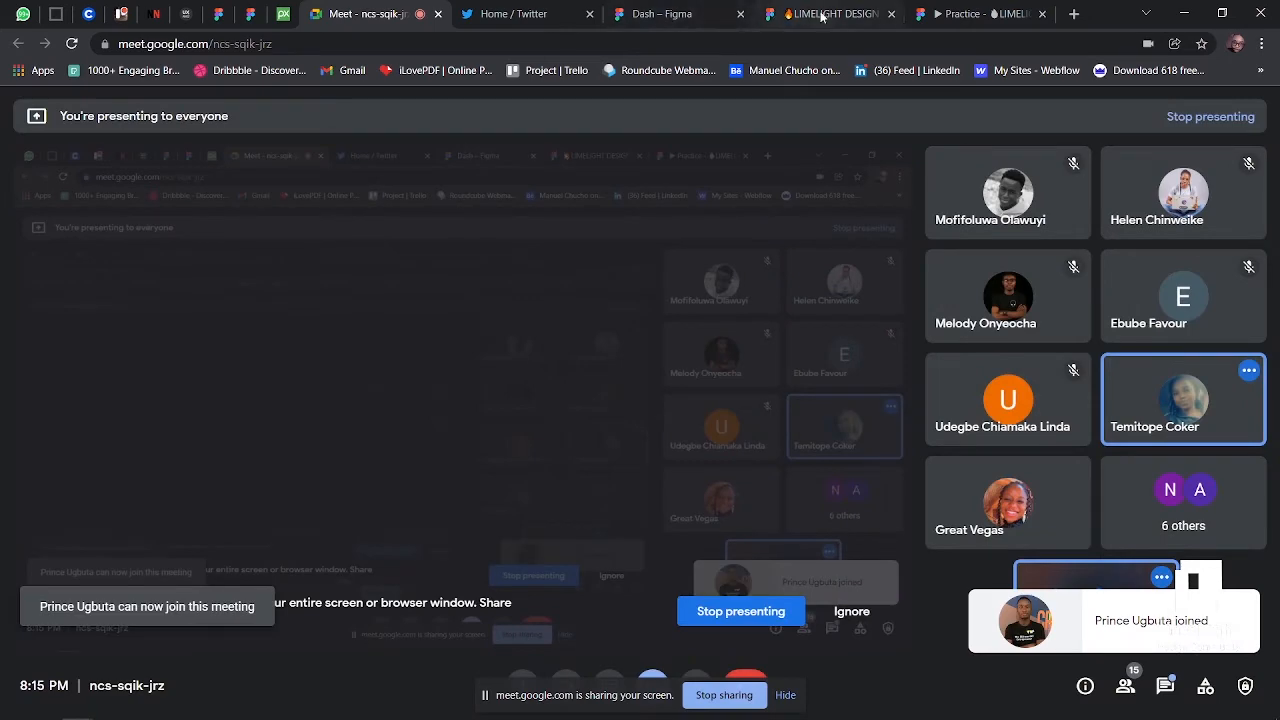
pyautogui.click(820, 14)
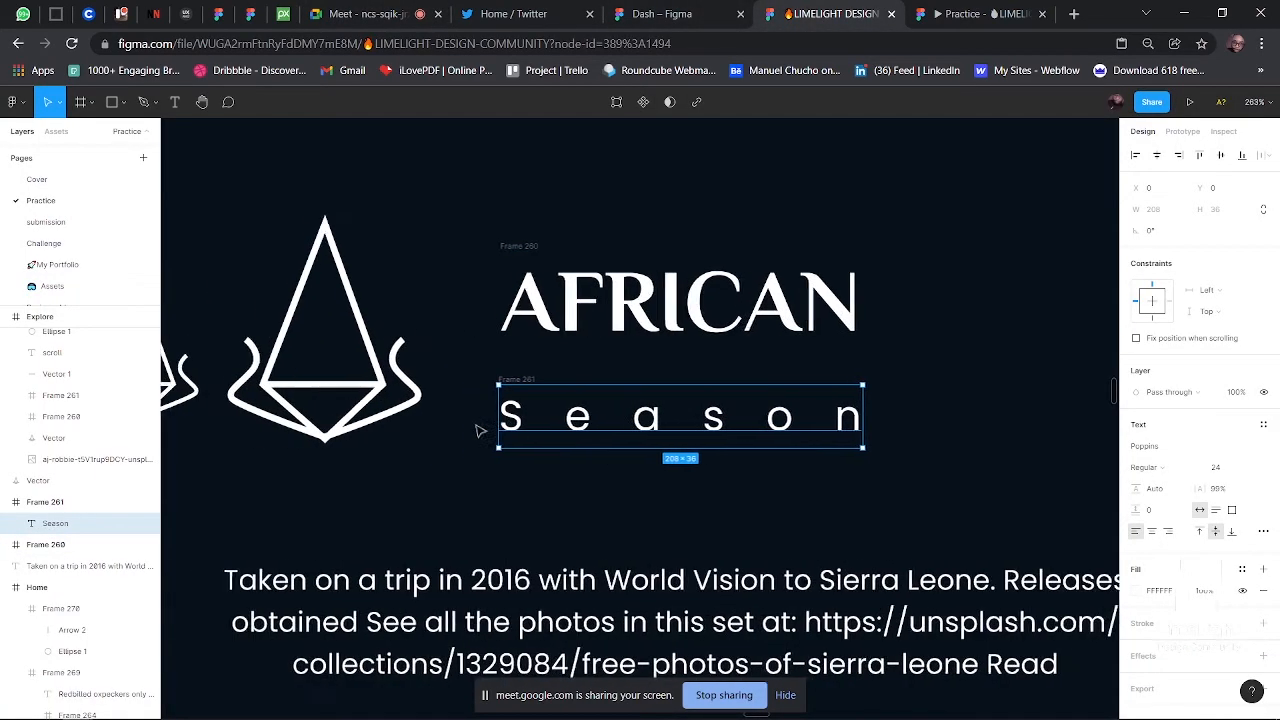
# - Examine the small and large finished logo vectors beside the AFRICAN Season wordmark and the page layout around them
pyautogui.hscroll(-3, 478, 428)
pyautogui.click(312, 414)
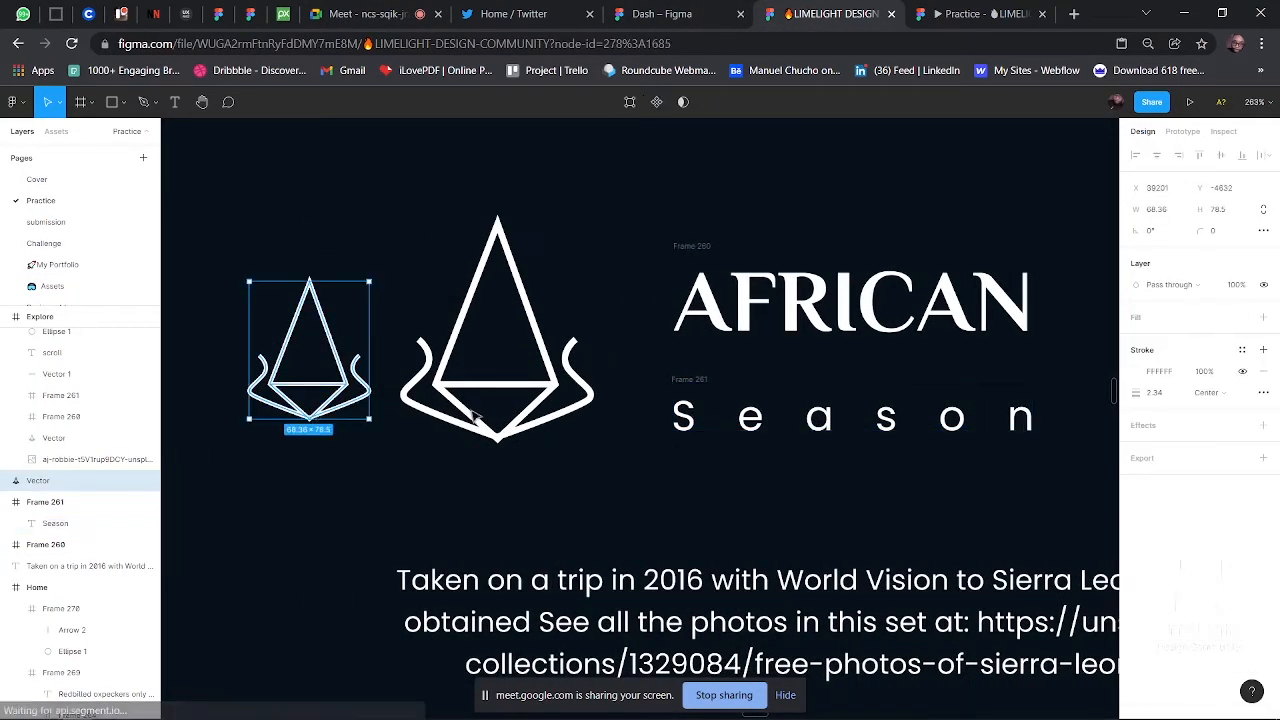
pyautogui.click(478, 420)
pyautogui.hscroll(3, 776, 415)
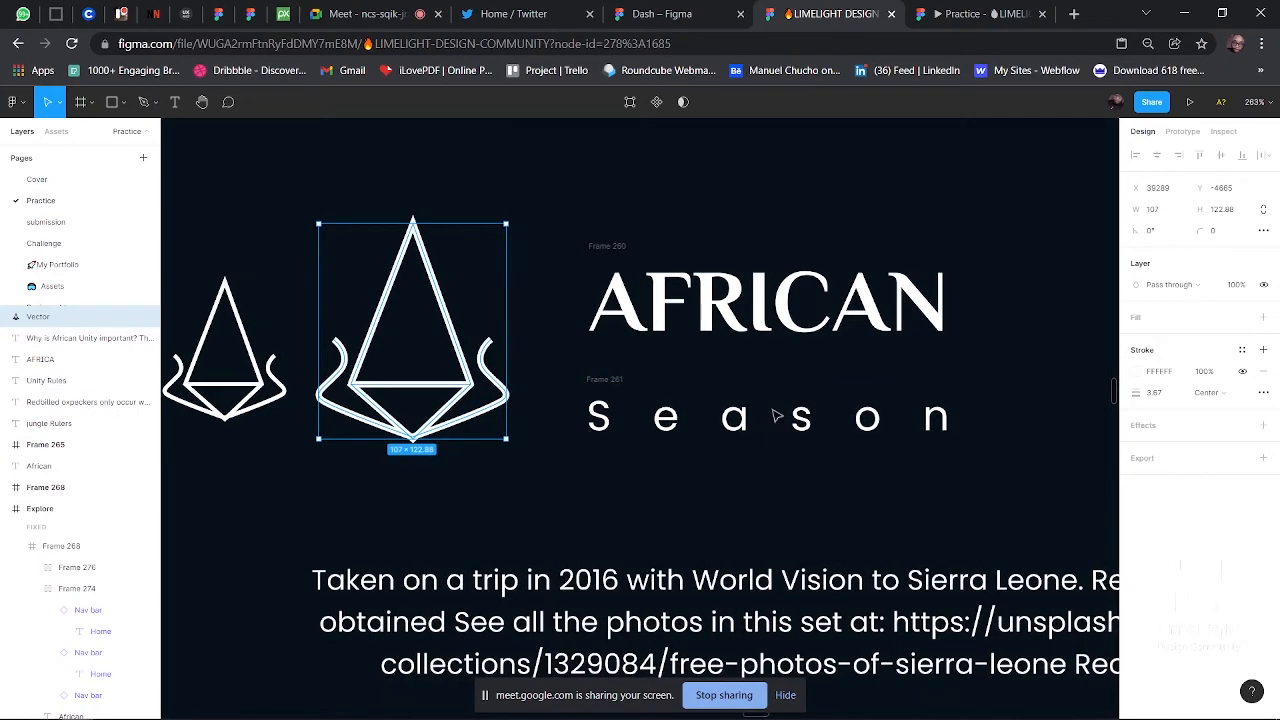
pyautogui.scroll(-2, 776, 415)
pyautogui.scroll(-5, 776, 415)
pyautogui.scroll(-3, 776, 415)
pyautogui.hscroll(3, 776, 415)
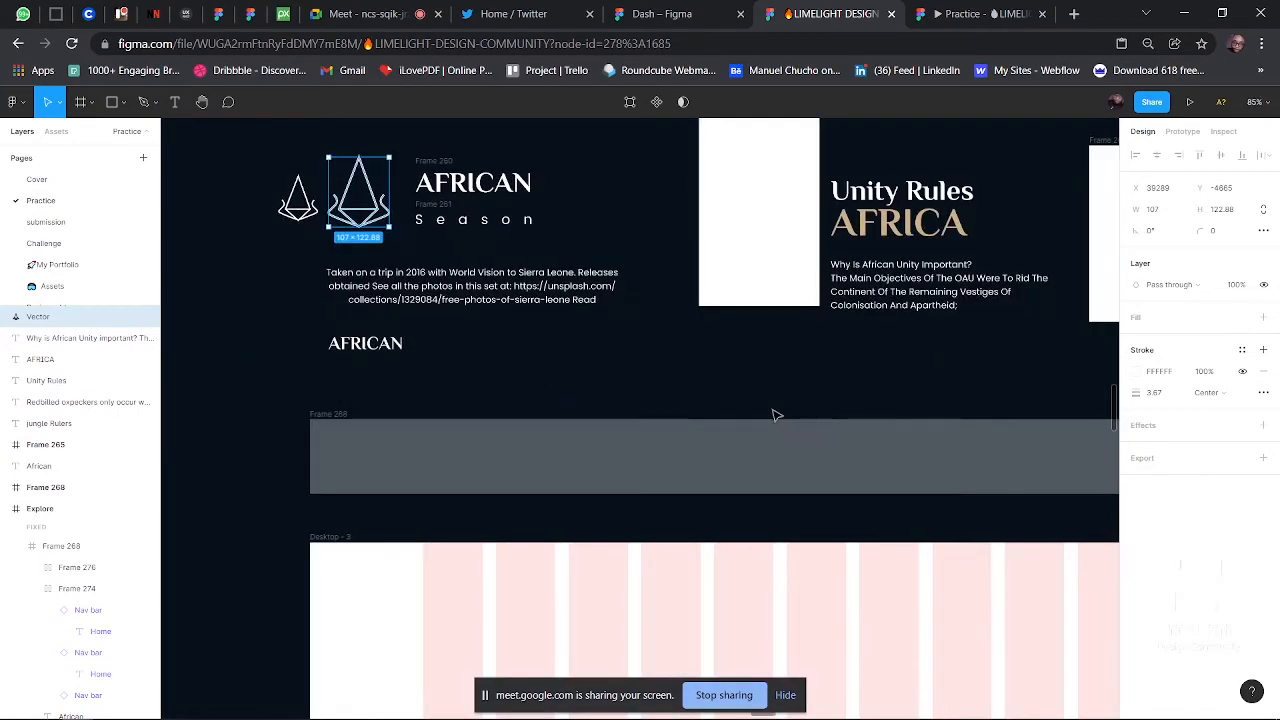
pyautogui.scroll(-3, 776, 415)
# - Switch to the Google Meet call, admit the waiting participant, and return to the Figma design file
pyautogui.click(380, 14)
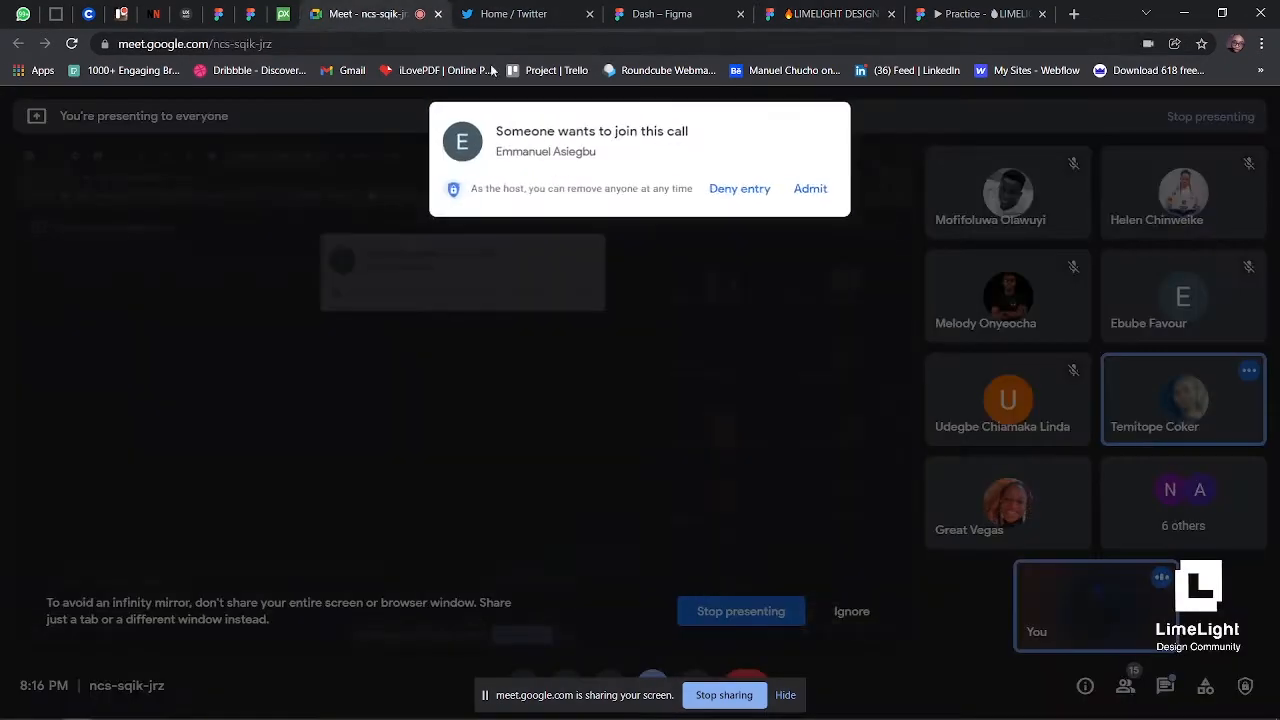
pyautogui.click(808, 186)
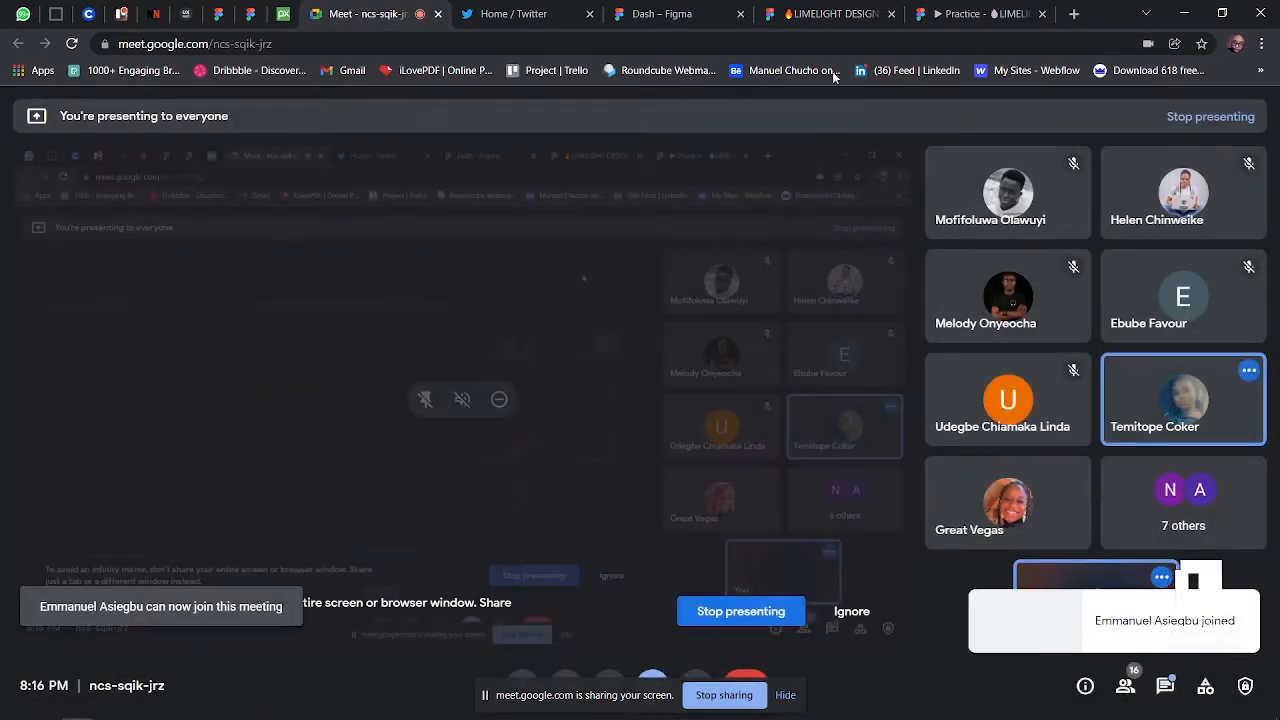
pyautogui.click(812, 14)
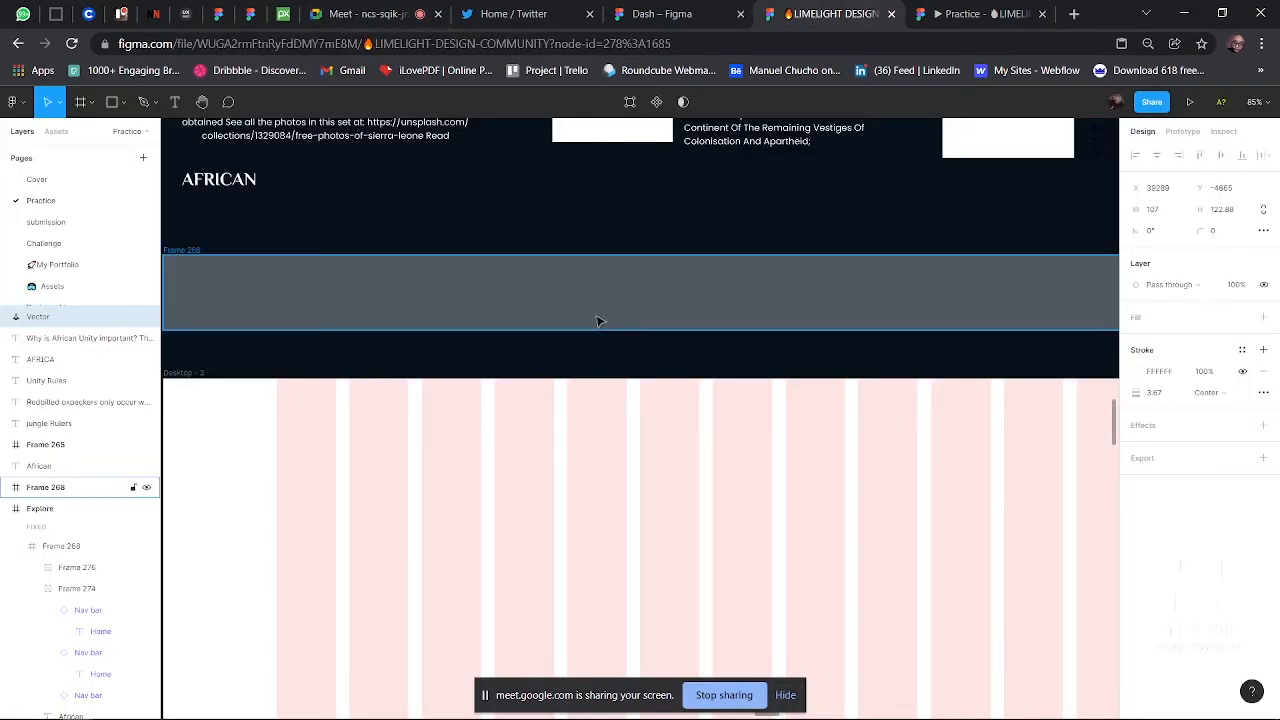
# - Place a copy of the elephant savanna photo inside the Desktop - 3 frame
pyautogui.scroll(-3, 597, 321)
pyautogui.keyDown('ctrl'); pyautogui.scroll(2, 597, 321); pyautogui.keyUp('ctrl')
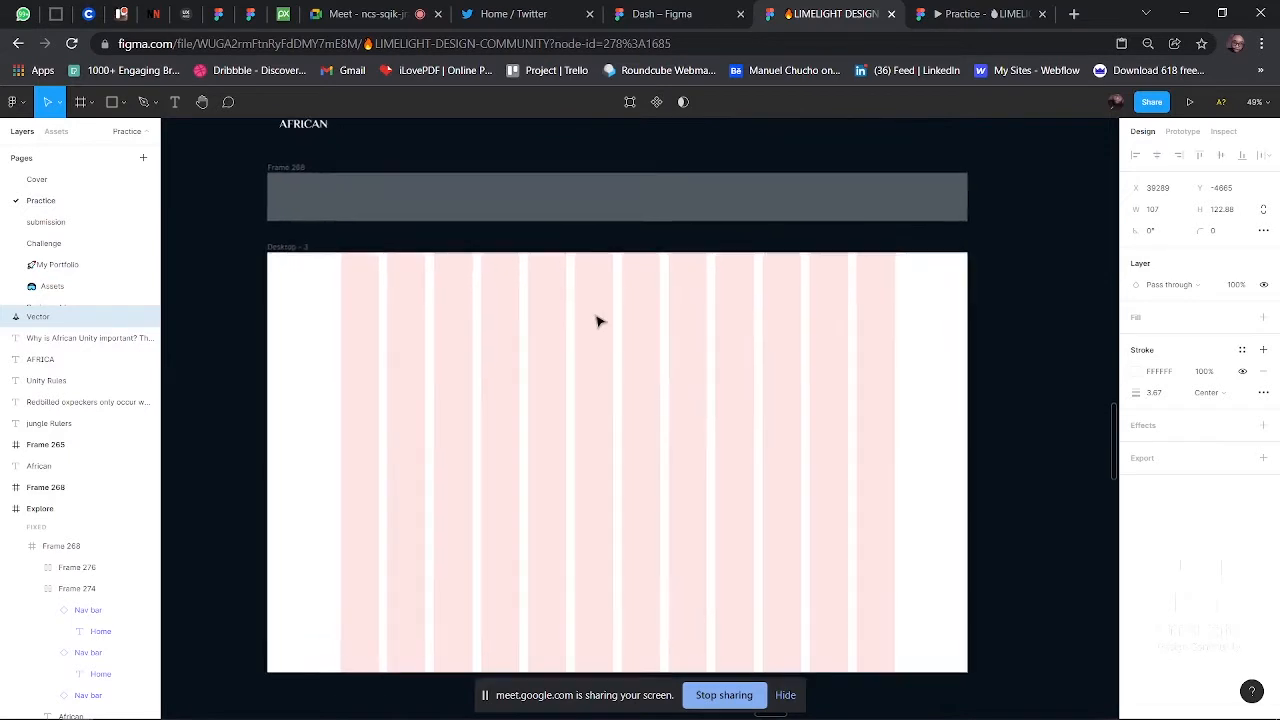
pyautogui.scroll(-1, 597, 321)
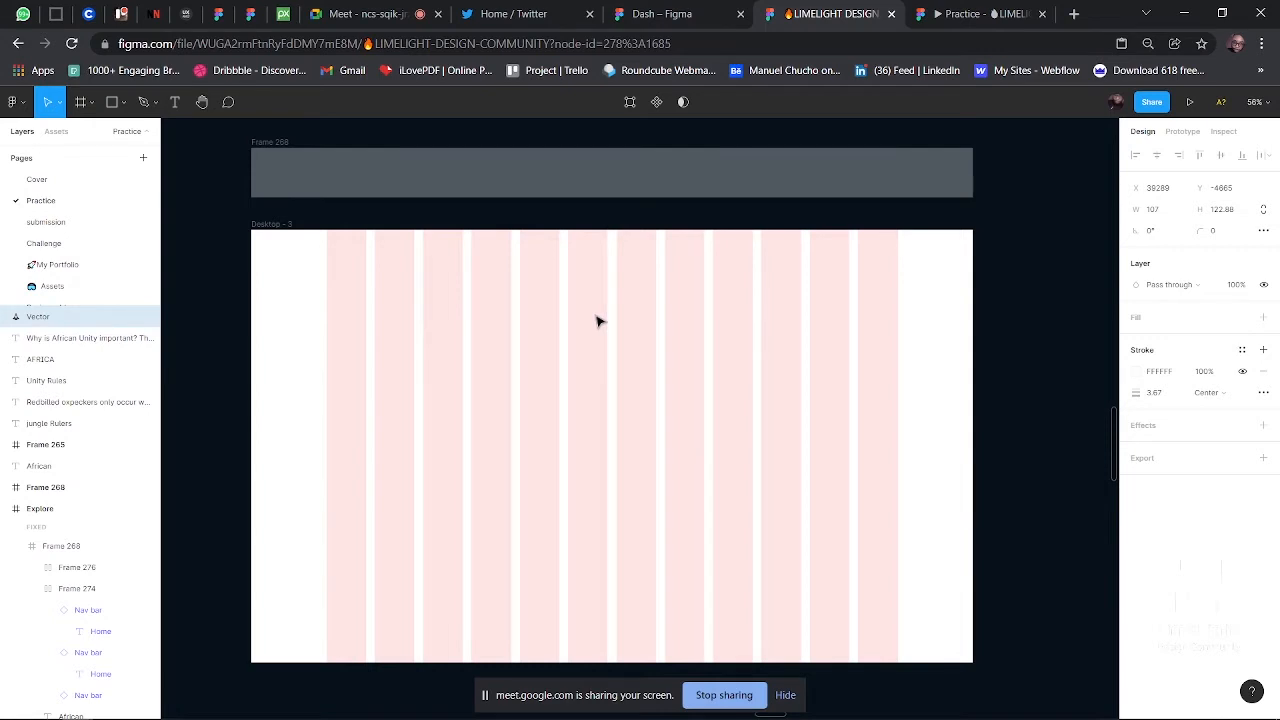
pyautogui.scroll(-3, 598, 320)
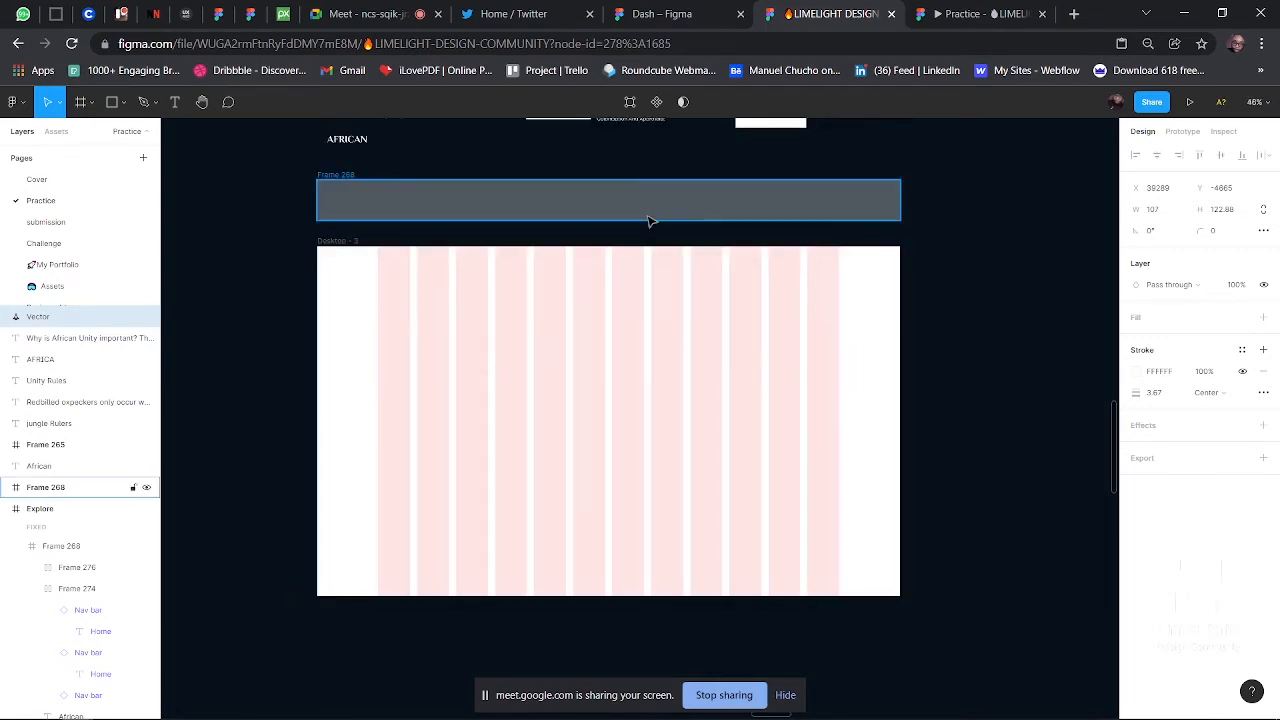
pyautogui.scroll(-3, 648, 220)
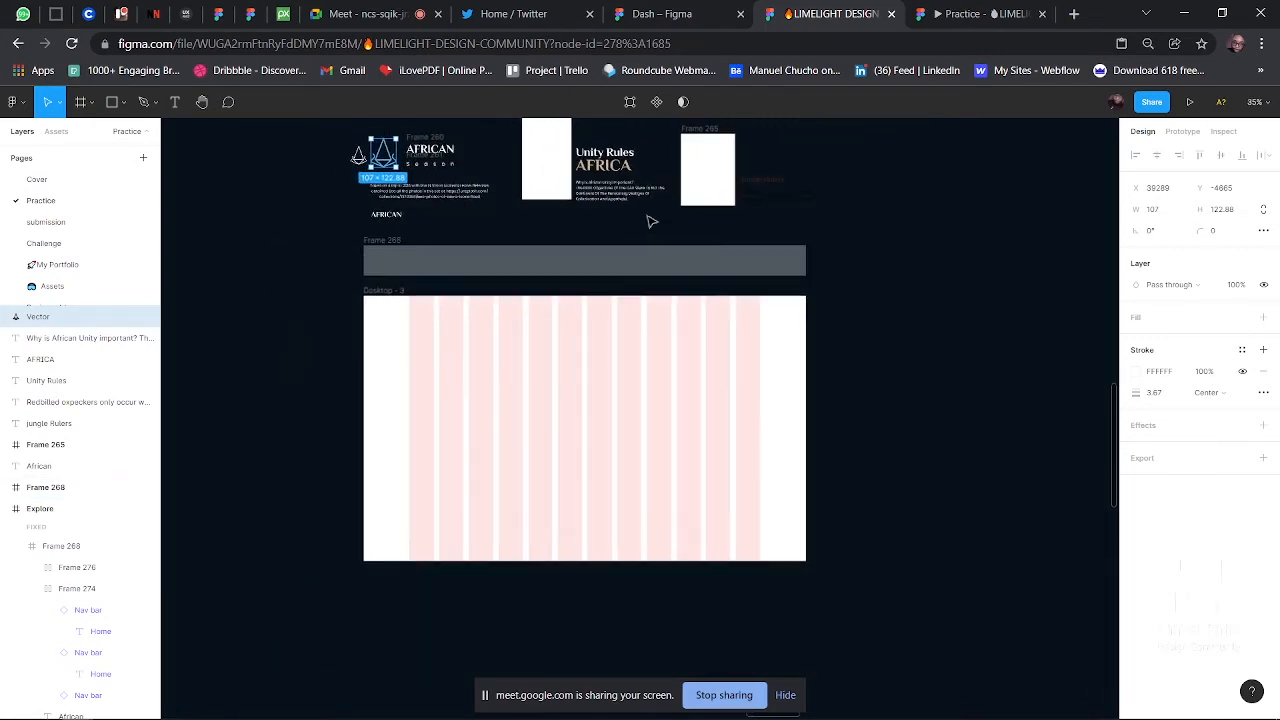
pyautogui.scroll(3, 649, 220)
pyautogui.scroll(-5, 649, 220)
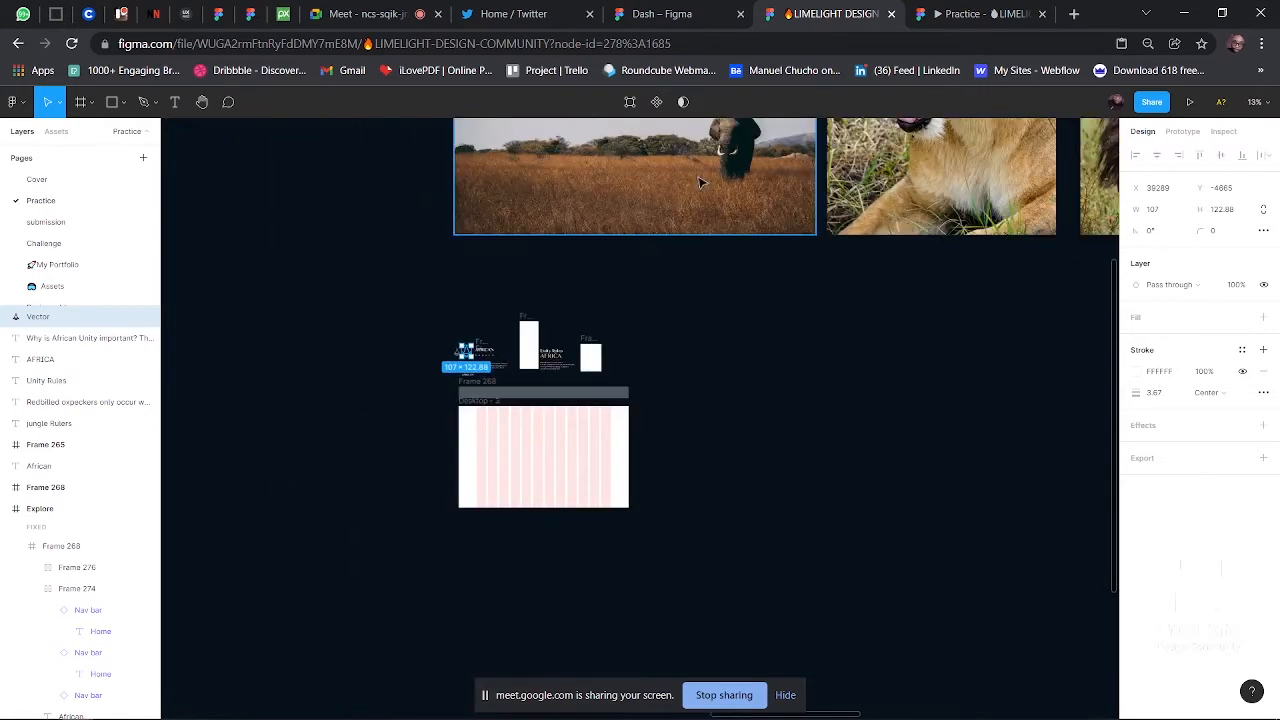
pyautogui.moveTo(700, 183); pyautogui.dragTo(585, 477)
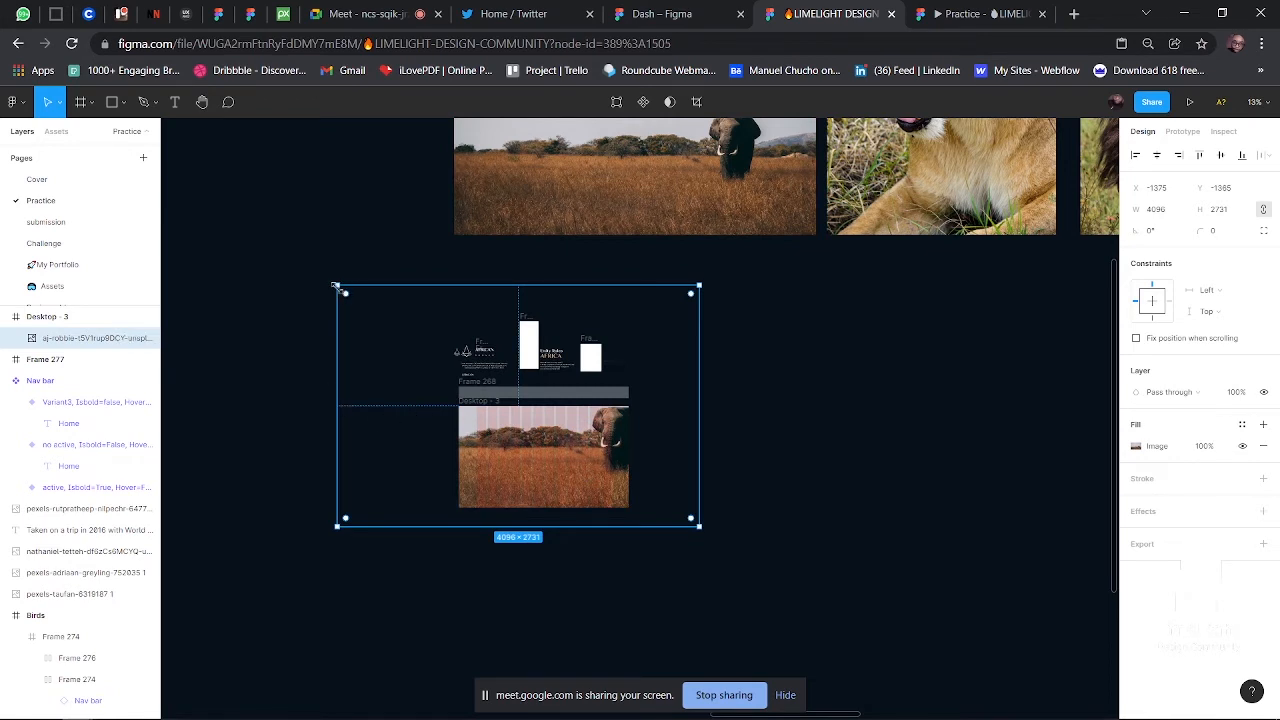
# - Scale the elephant photo proportionally to about 2404 × 1603 and reposition it over the Desktop - 3 frame
pyautogui.press('k')
pyautogui.moveTo(337, 289); pyautogui.dragTo(370, 307)
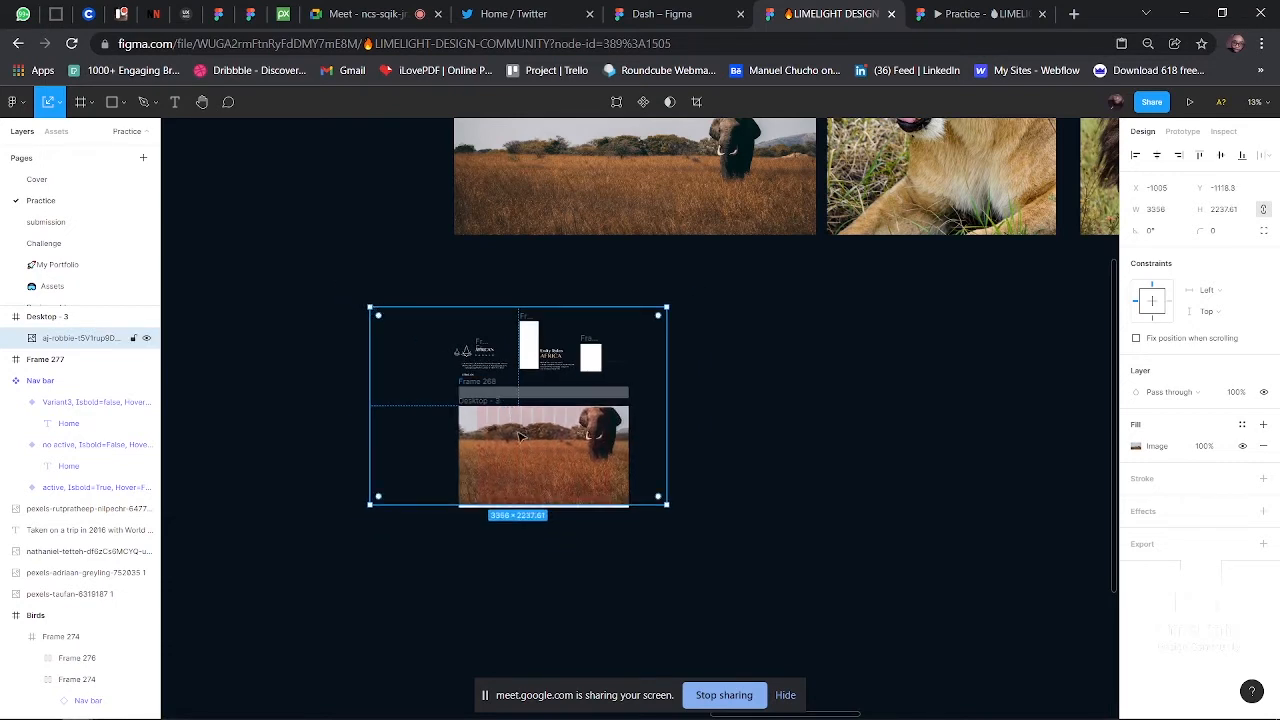
pyautogui.moveTo(508, 408); pyautogui.dragTo(513, 417)
pyautogui.moveTo(370, 311); pyautogui.dragTo(454, 412)
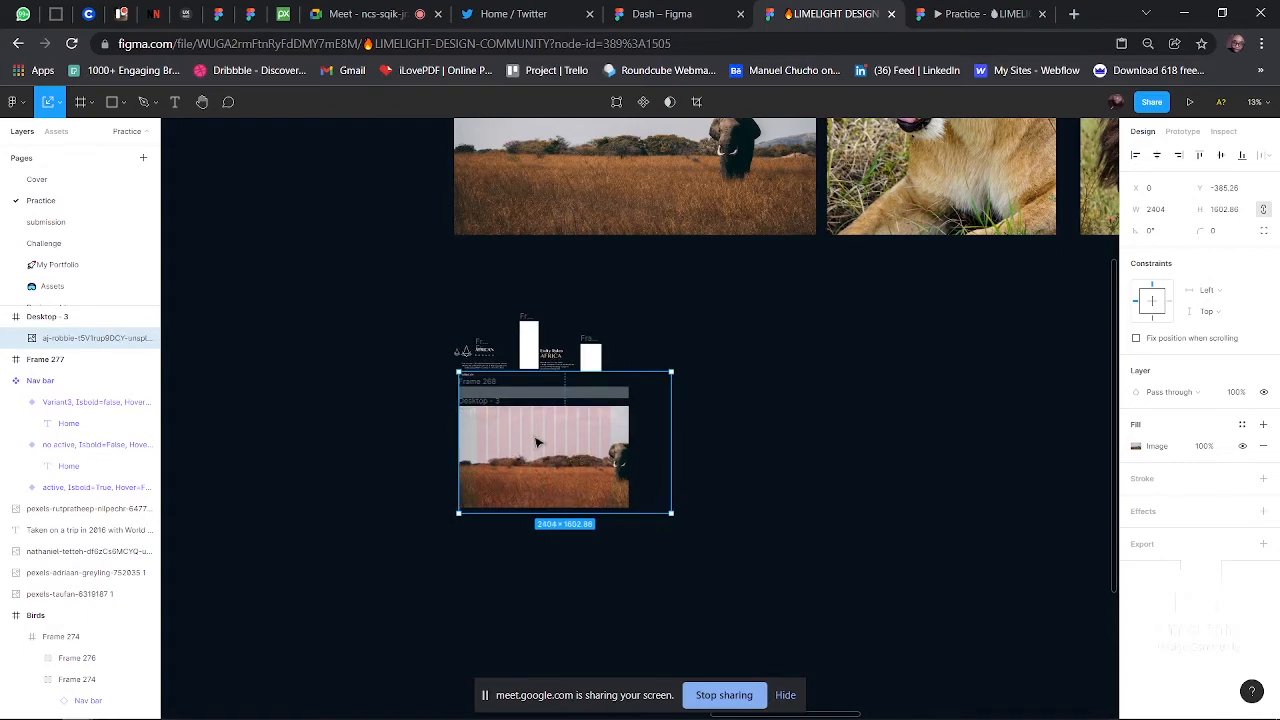
# - Scale the elephant photo down to about 1903 × 1269 and move it down over the Desktop - 3 frame
pyautogui.keyDown('ctrl'); pyautogui.scroll(5, 527, 441); pyautogui.keyUp('ctrl')
pyautogui.scroll(-2, 527, 441)
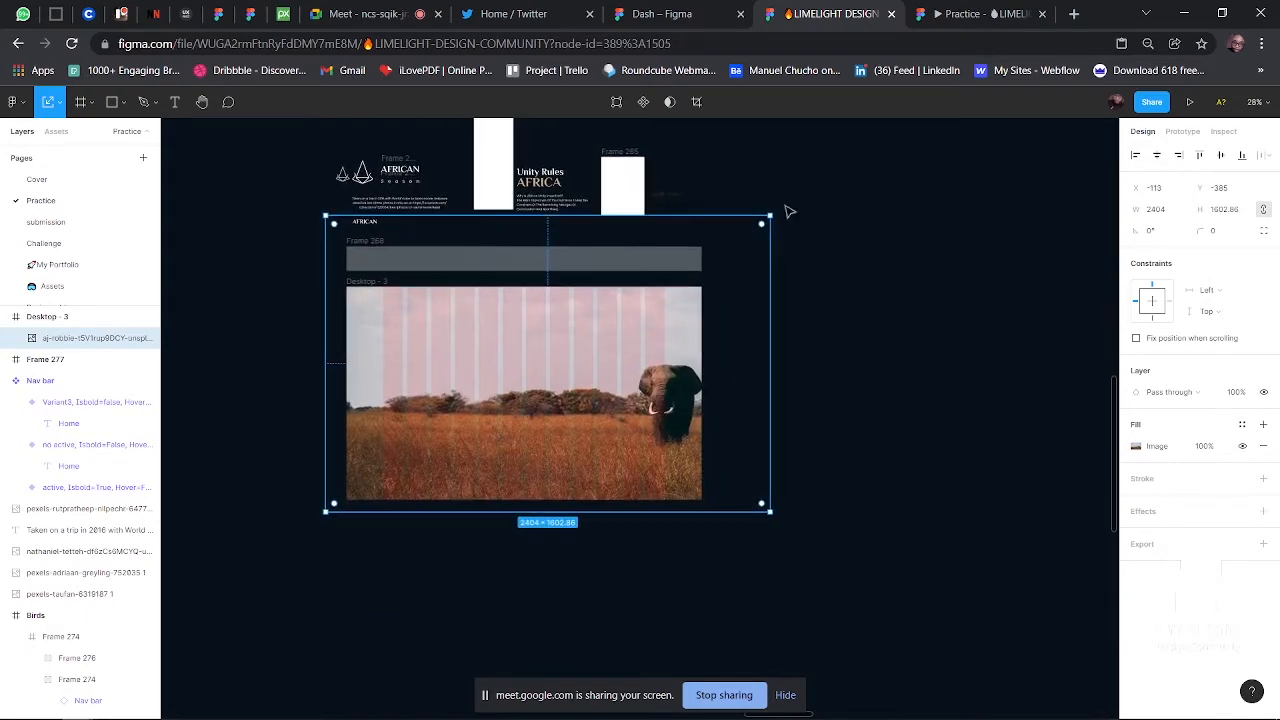
pyautogui.moveTo(768, 215); pyautogui.dragTo(702, 264)
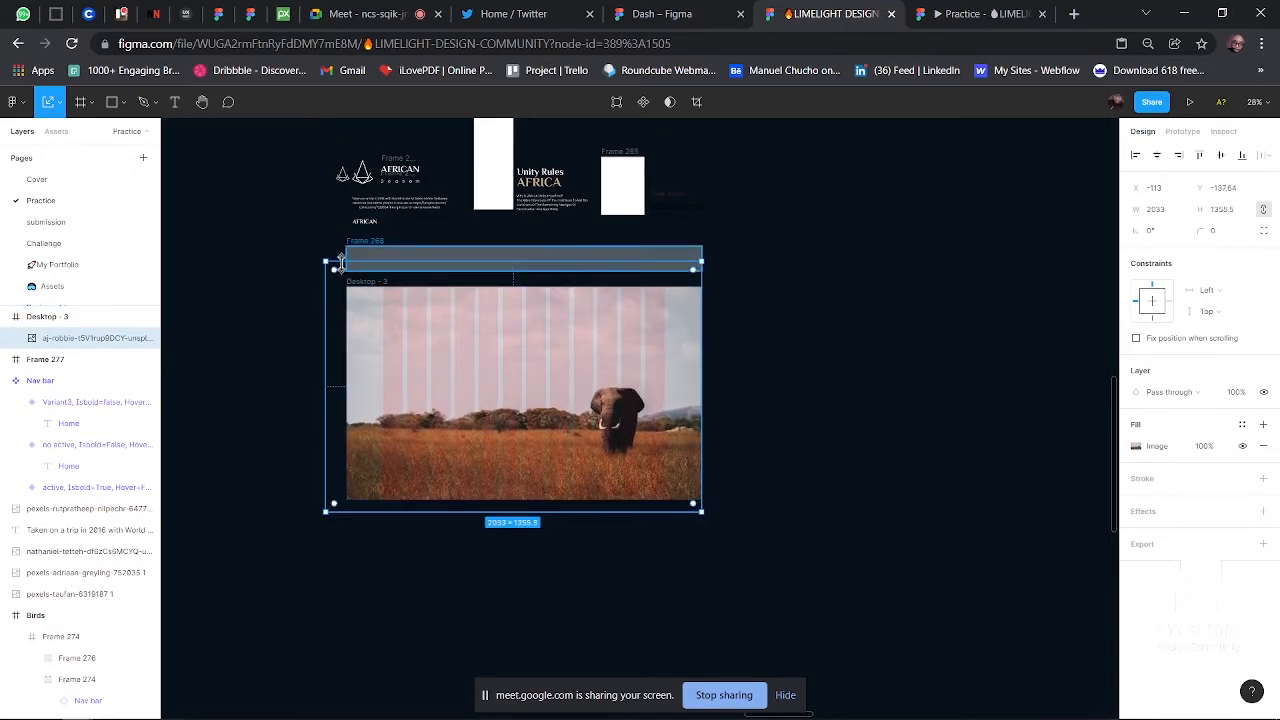
pyautogui.moveTo(326, 262); pyautogui.dragTo(349, 277)
pyautogui.moveTo(494, 419); pyautogui.dragTo(497, 439)
pyautogui.scroll(3, 497, 439)
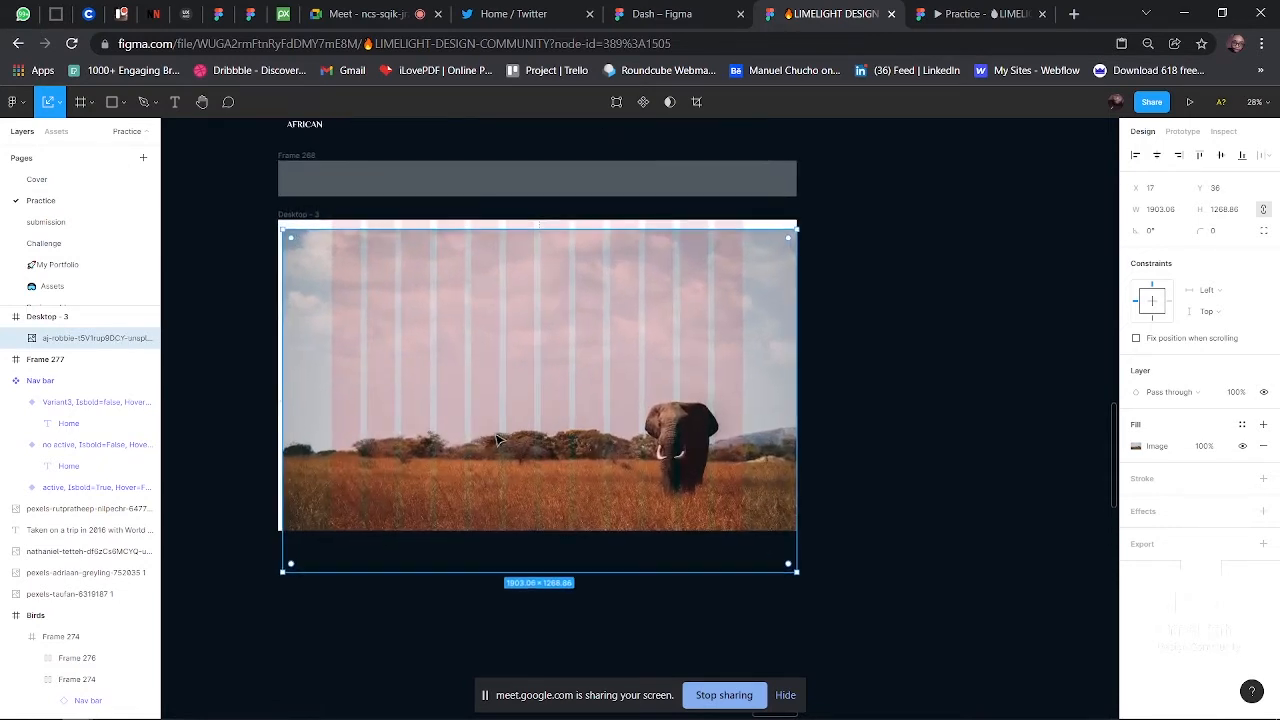
# - Center the elephant photo vertically and horizontally in Desktop - 3 and scale it to about 1921 × 1281 to cover the frame's width
pyautogui.click(1220, 155)
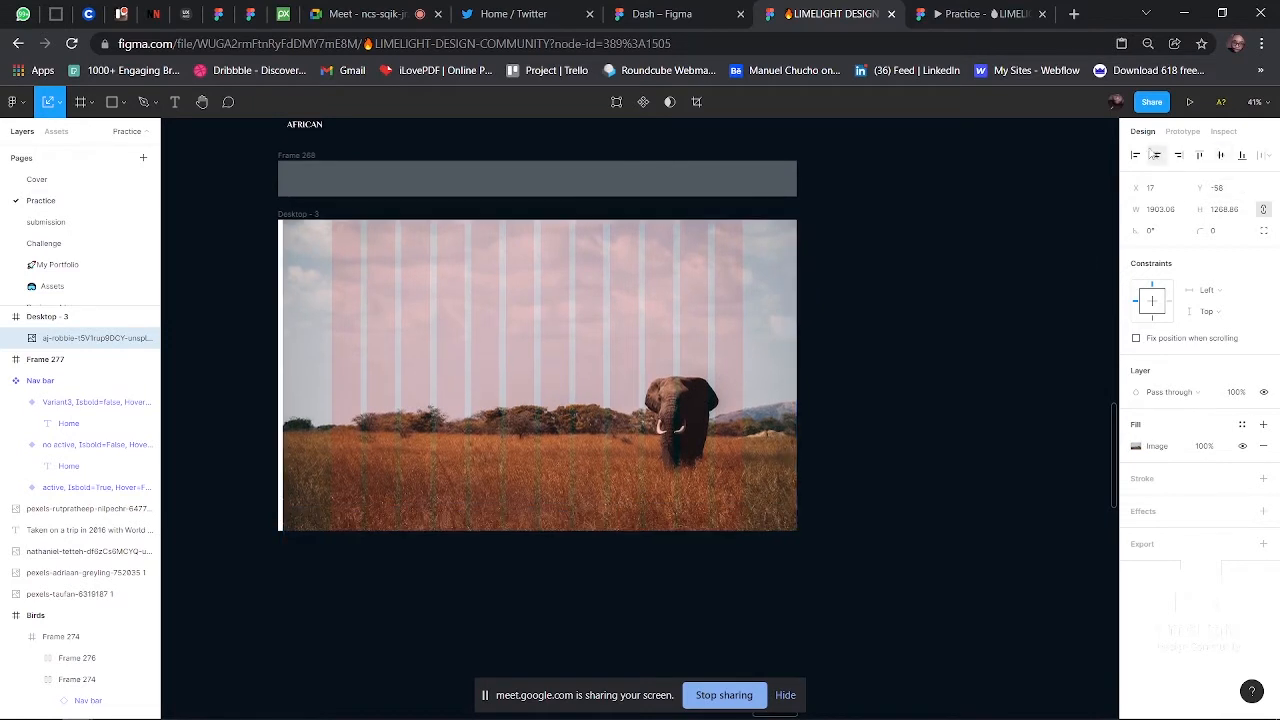
pyautogui.click(1157, 155)
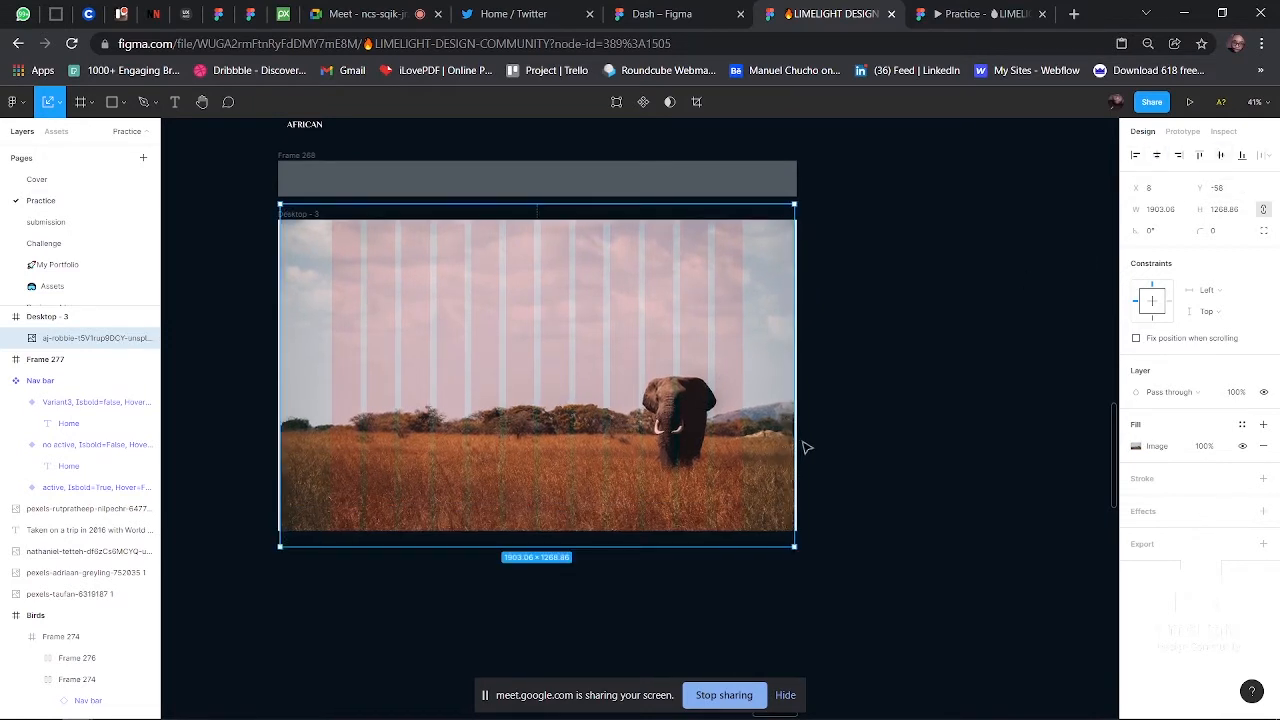
pyautogui.moveTo(800, 440); pyautogui.dragTo(804, 440)
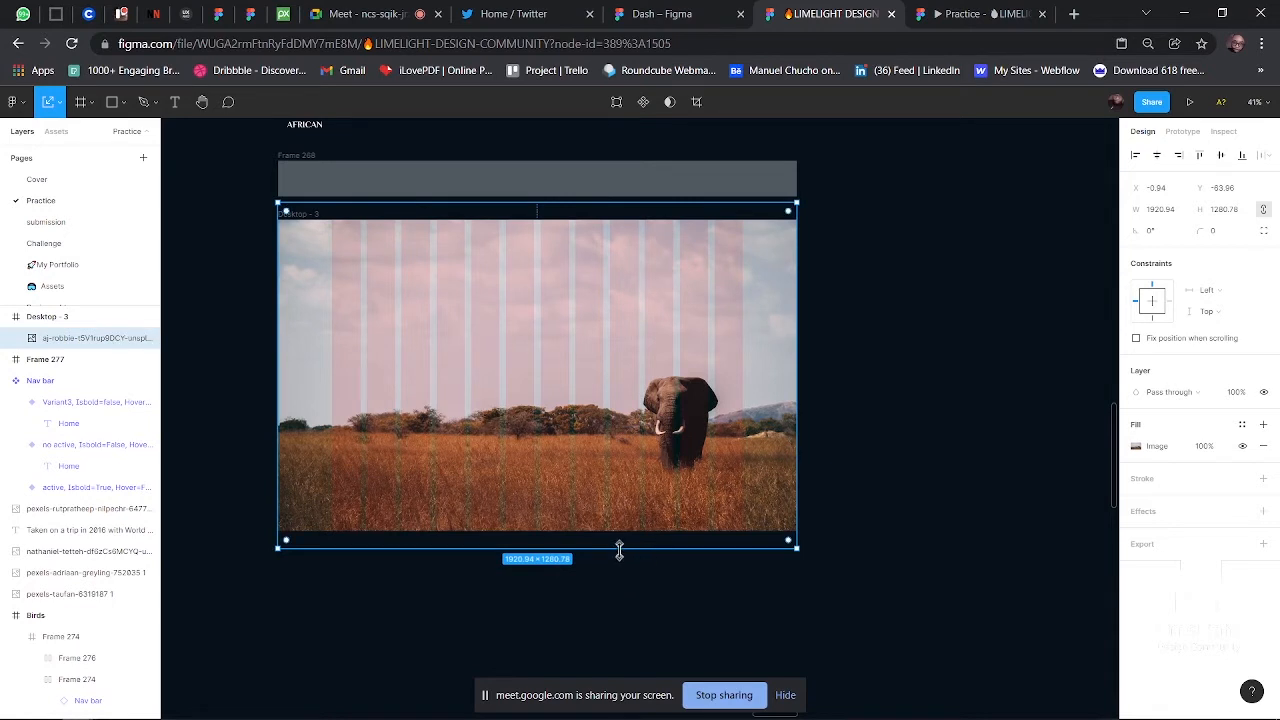
# - Nudge the elephant photo down to the top edge of Desktop - 3 and crop its height to 1152
pyautogui.hotkey('shift', 'Down')
pyautogui.hotkey('shift', 'Down')
pyautogui.hotkey('shift', 'Down')
pyautogui.hotkey('shift', 'Down')
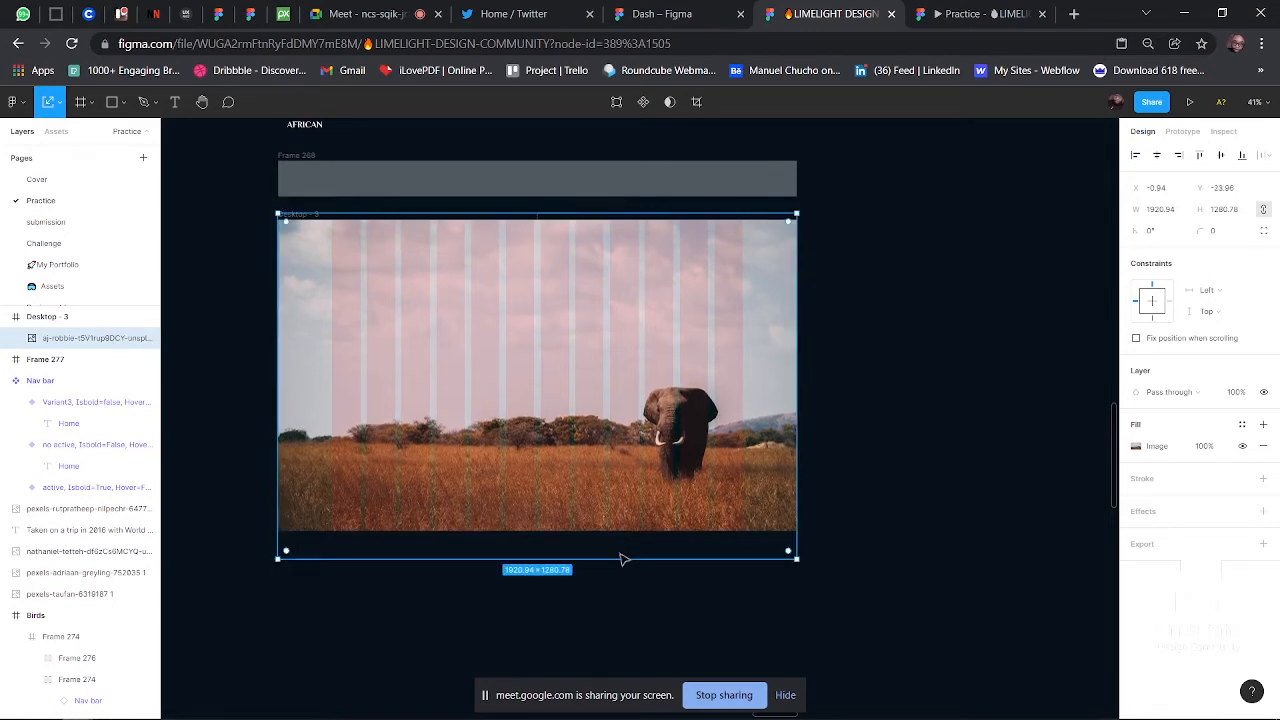
pyautogui.hotkey('shift', 'Down')
pyautogui.hotkey('shift', 'Down')
pyautogui.press('Down')
pyautogui.press('Down')
pyautogui.press('Down')
pyautogui.press('Down')
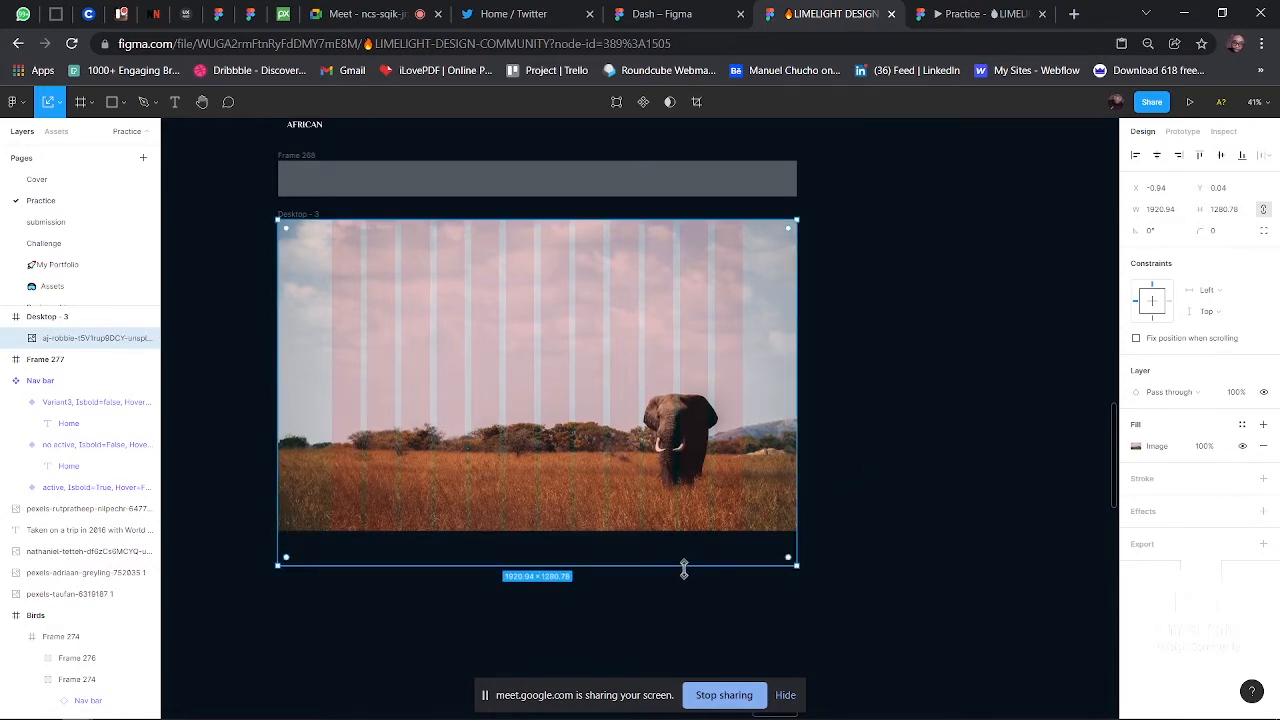
pyautogui.moveTo(684, 566); pyautogui.dragTo(687, 535)
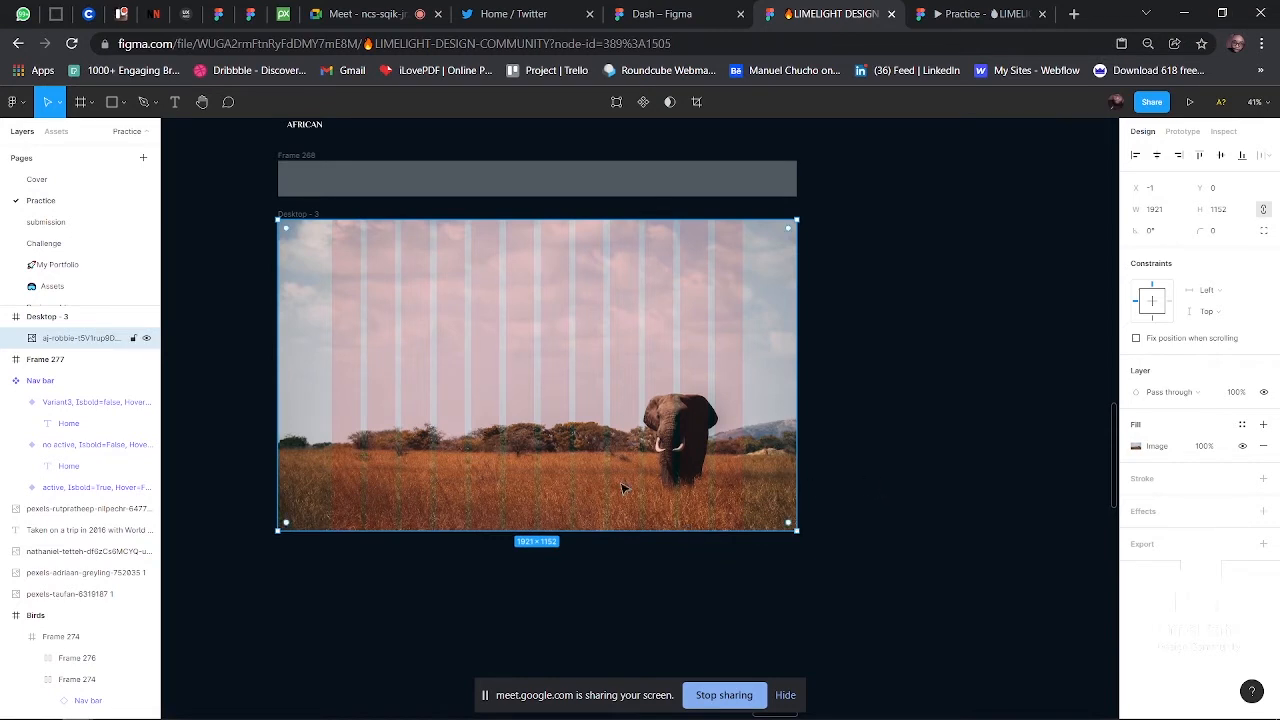
# - Lower the exposure of the elephant photo's image fill slightly to darken it and close the image settings
pyautogui.scroll(5, 560, 461)
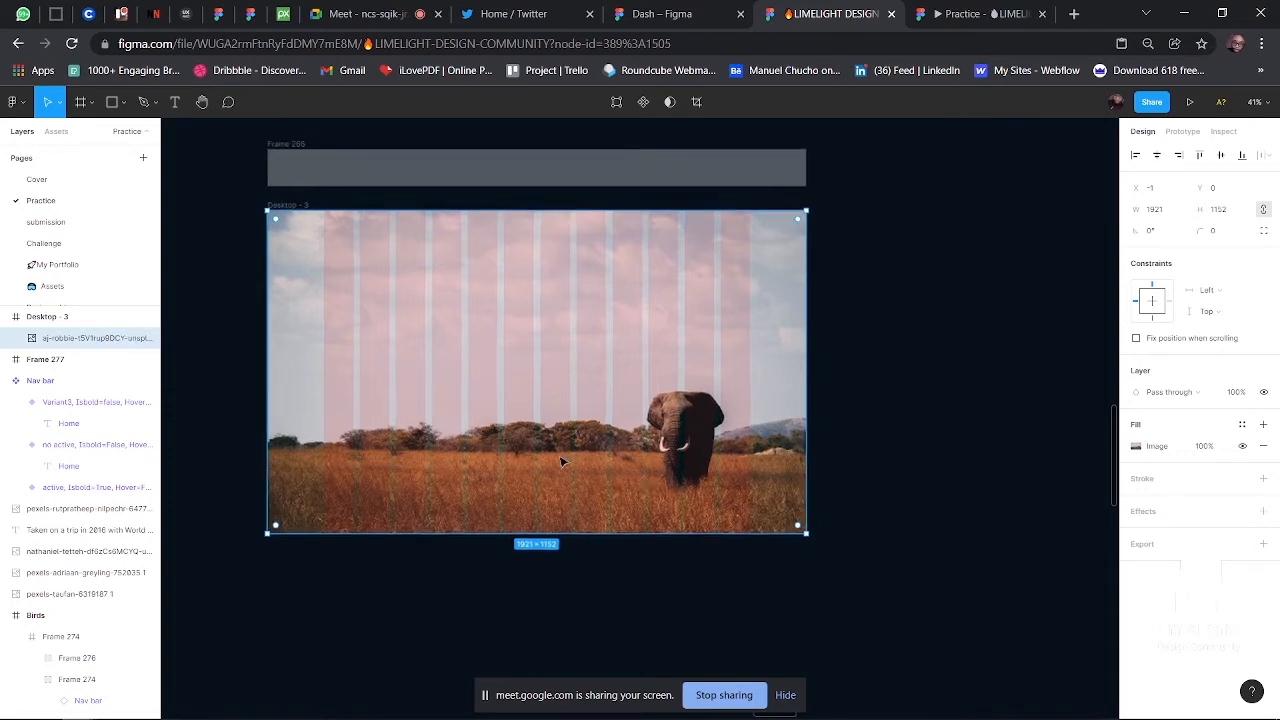
pyautogui.scroll(1, 560, 461)
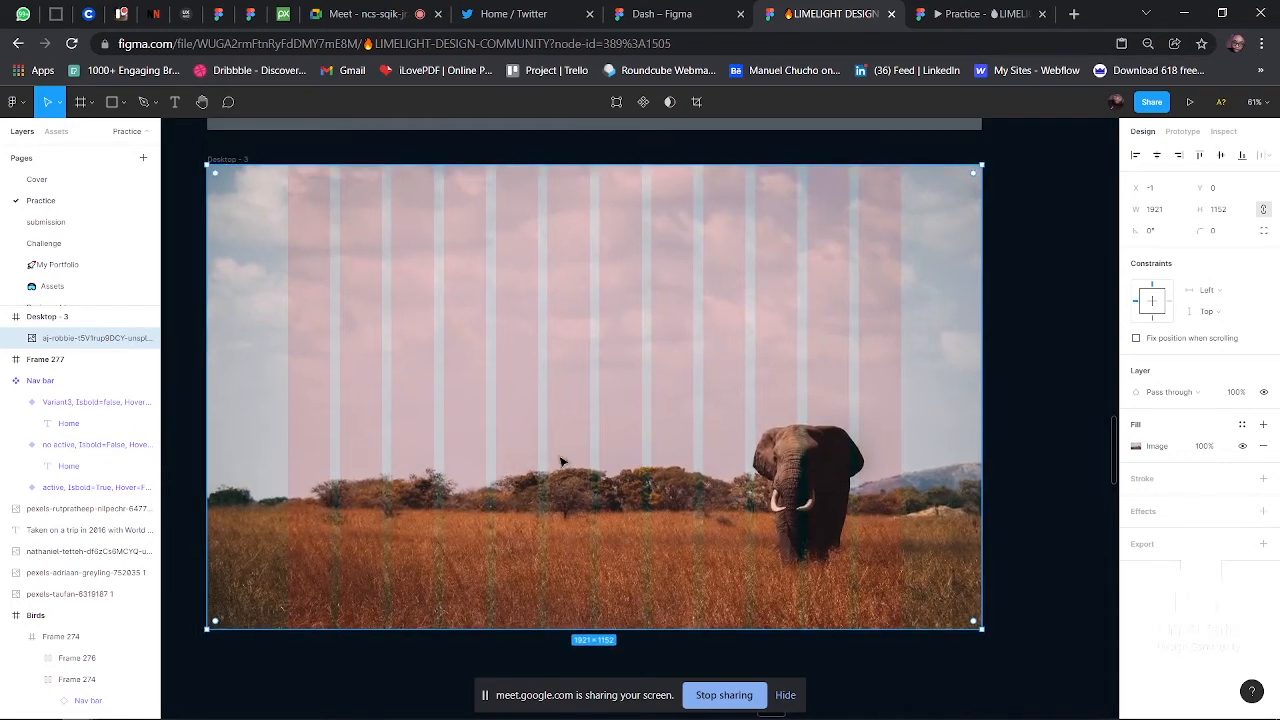
pyautogui.click(1136, 448)
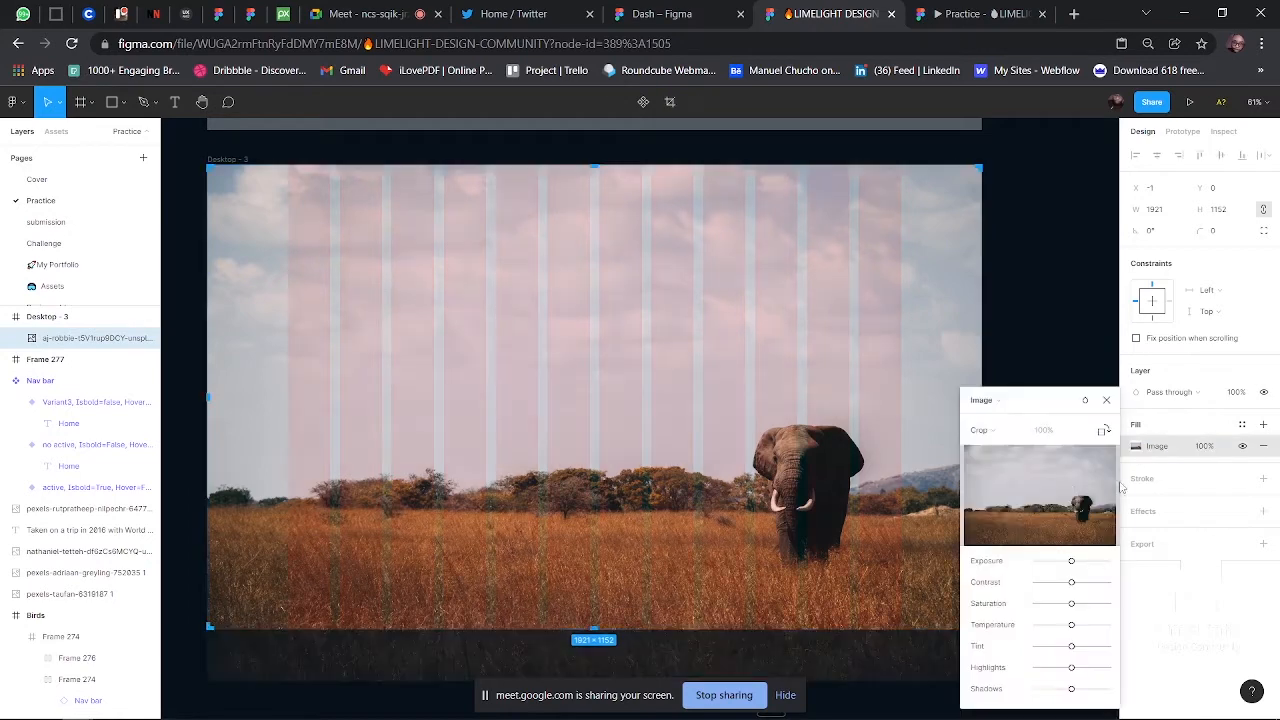
pyautogui.click(1064, 563)
pyautogui.moveTo(1064, 565); pyautogui.dragTo(1060, 568)
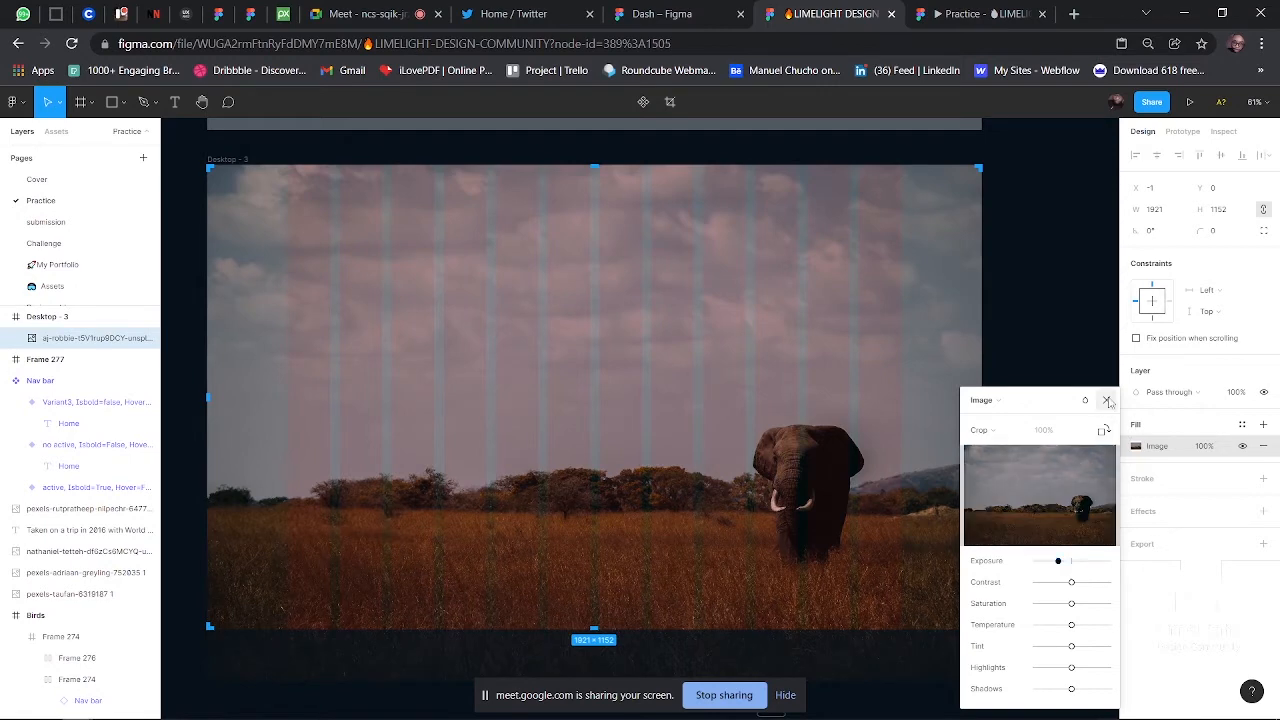
pyautogui.click(1076, 381)
# - Duplicate the AFRICAN text from Frame 260 above the logo and wrap the copy in its own frame
pyautogui.scroll(-5, 734, 362)
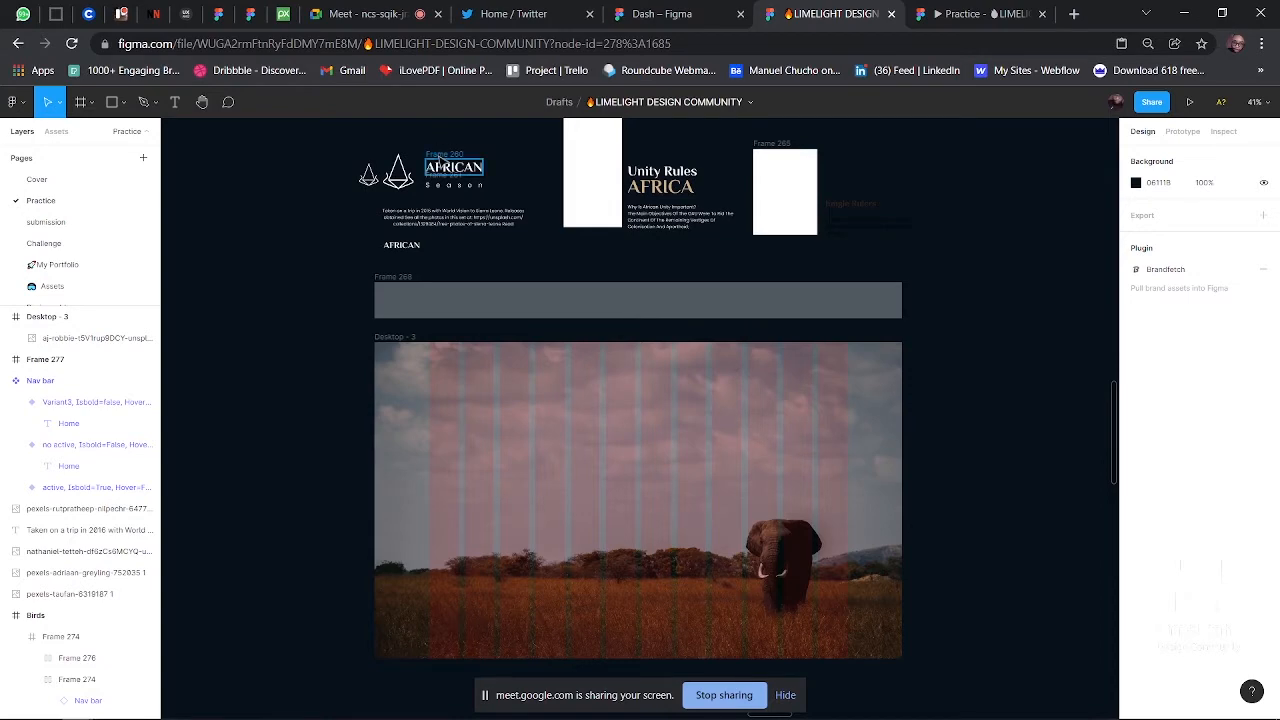
pyautogui.scroll(5, 440, 160)
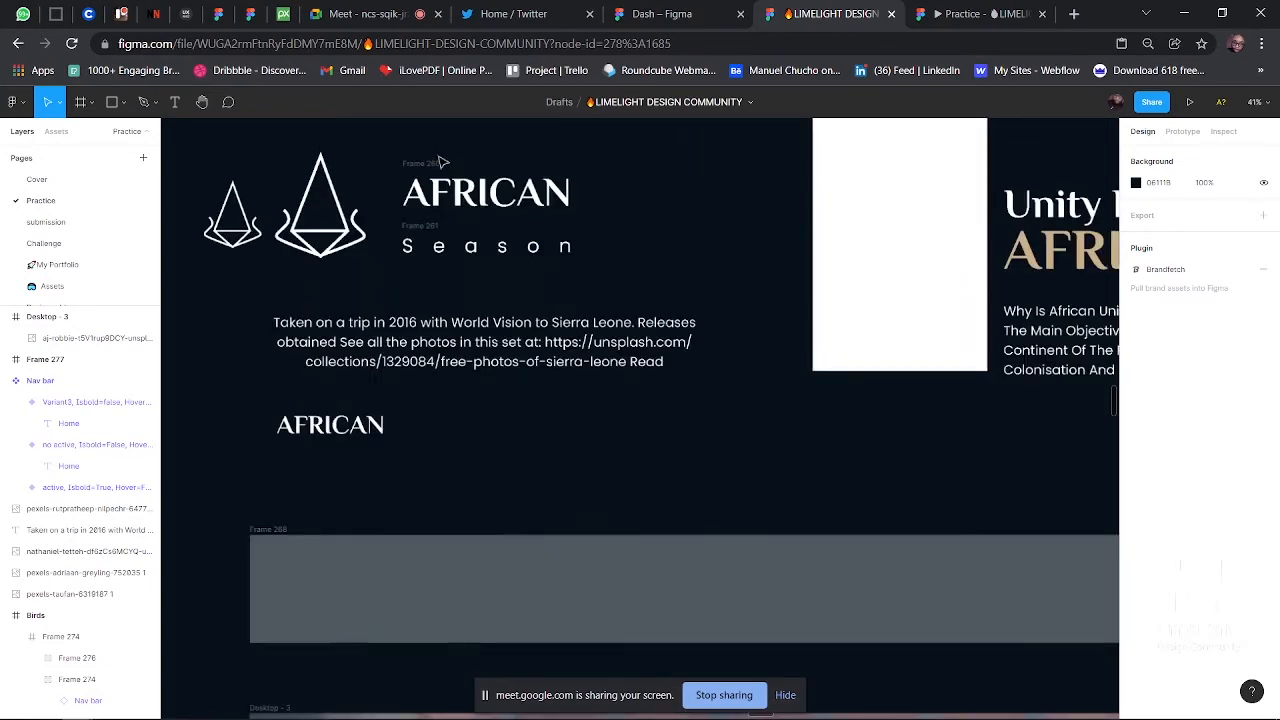
pyautogui.click(424, 170)
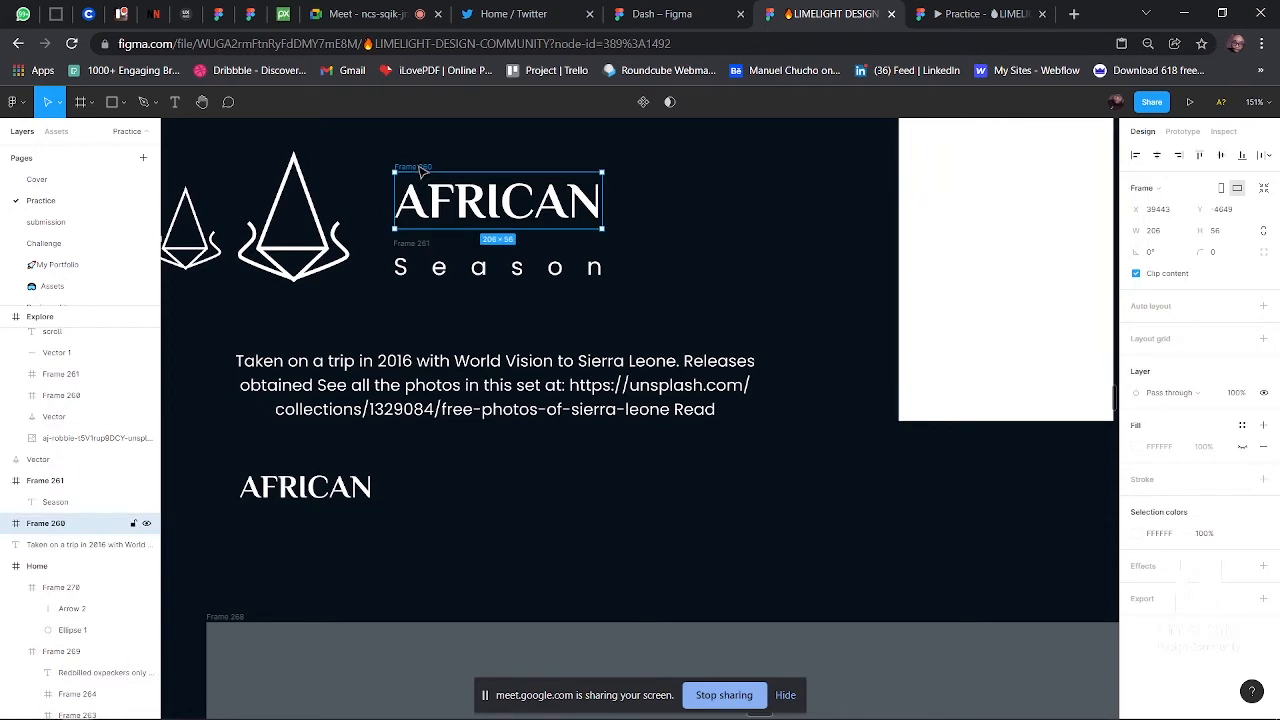
pyautogui.doubleClick(470, 202)
pyautogui.scroll(3, 470, 202)
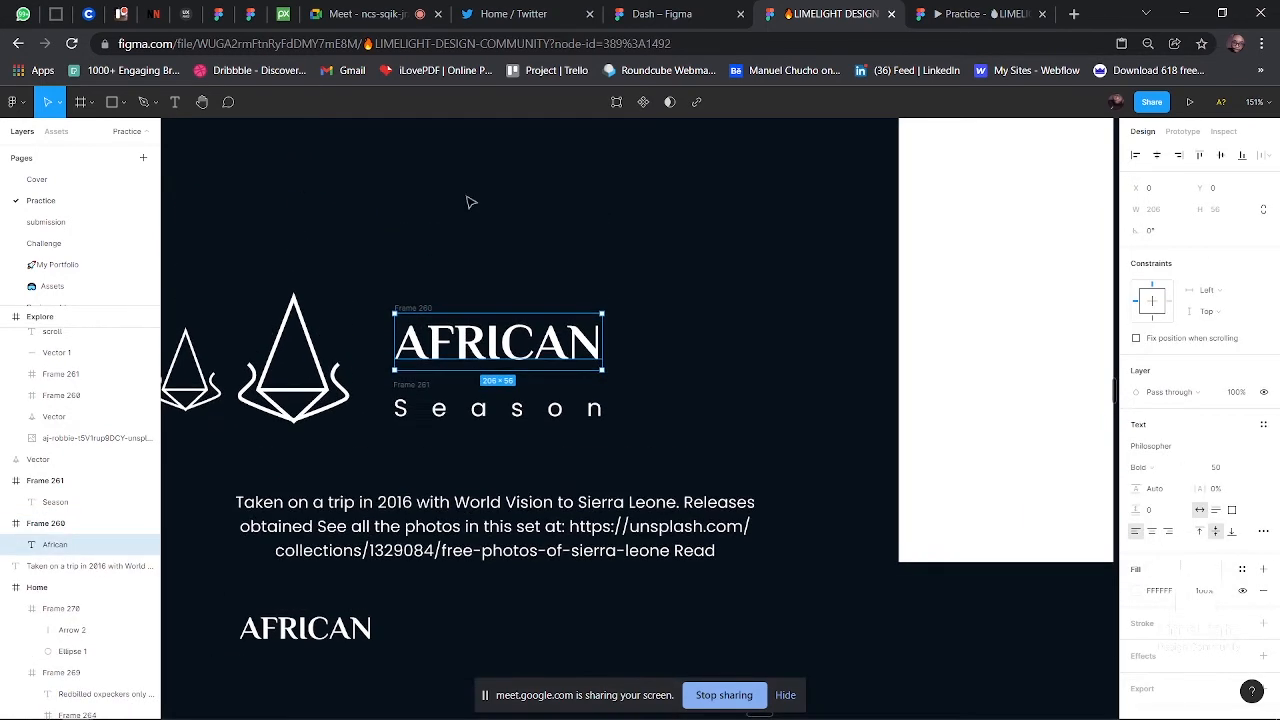
pyautogui.scroll(2, 470, 202)
pyautogui.keyDown('alt'); pyautogui.moveTo(494, 460); pyautogui.dragTo(485, 285); pyautogui.keyUp('alt')
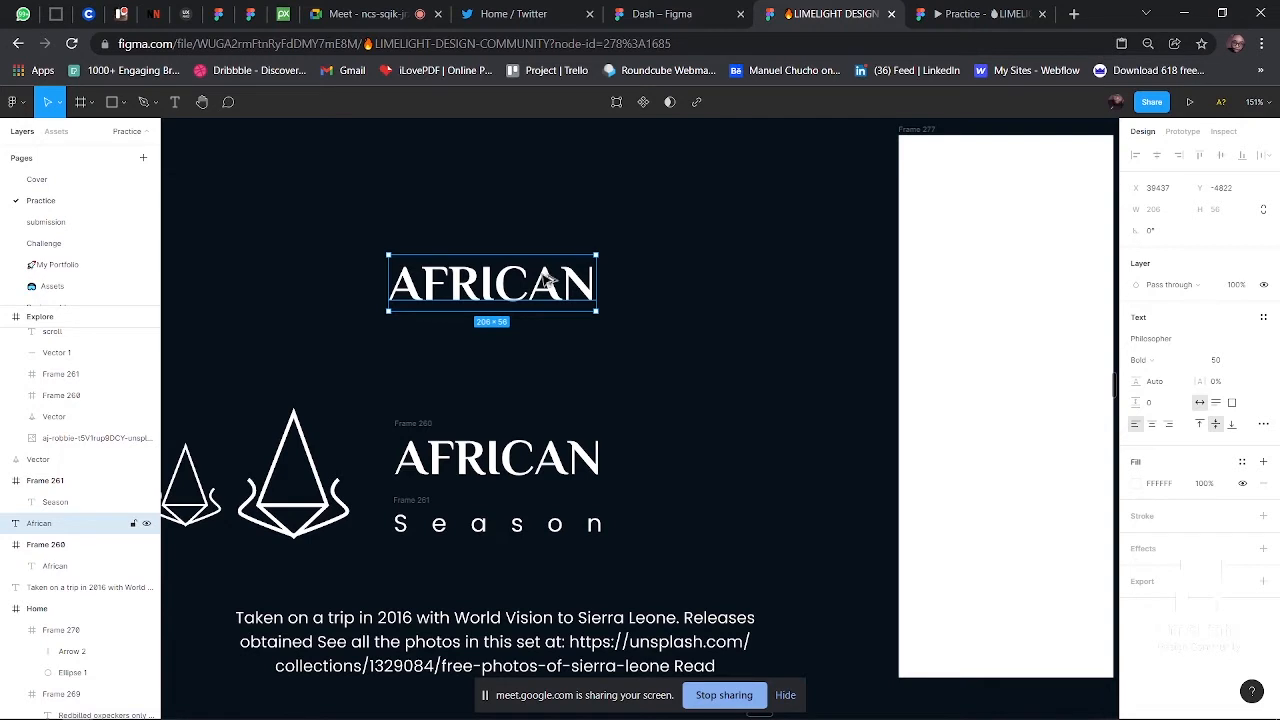
pyautogui.hotkey('ctrl', 'alt', 'g')
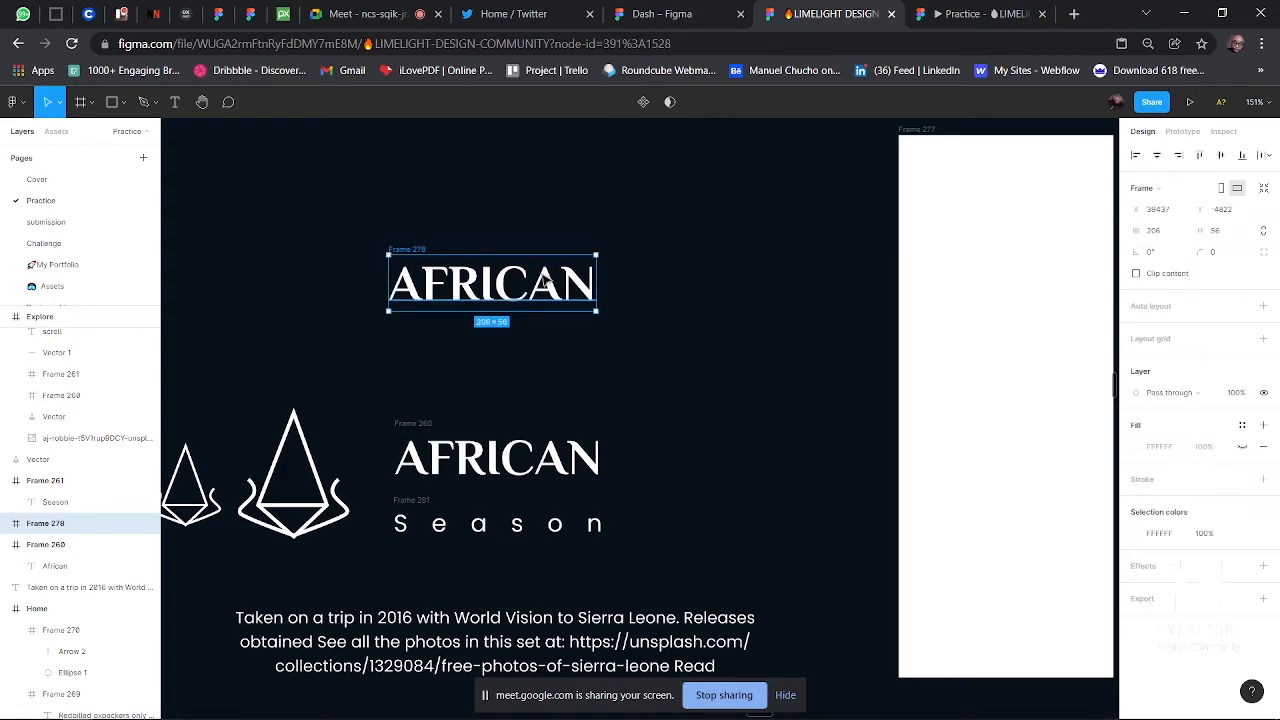
# - Admit another waiting participant in the Google Meet call and go back to the Figma design file
pyautogui.click(358, 14)
pyautogui.click(810, 190)
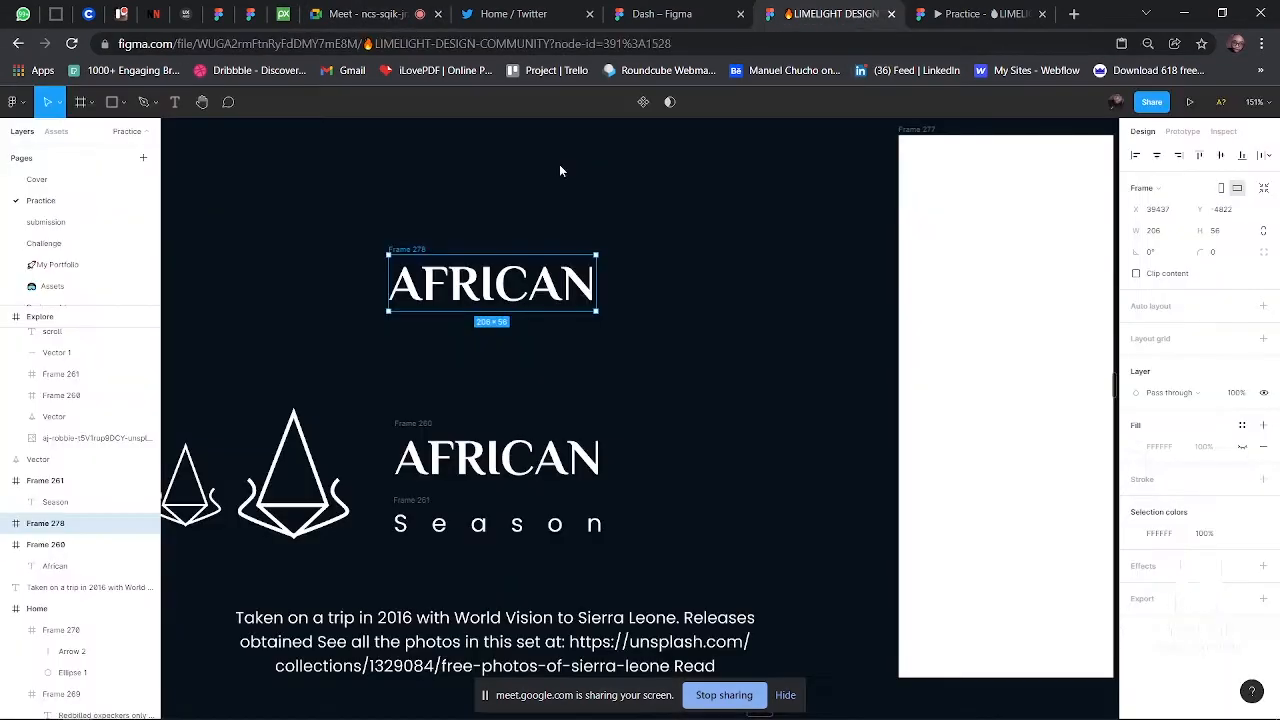
pyautogui.click(830, 14)
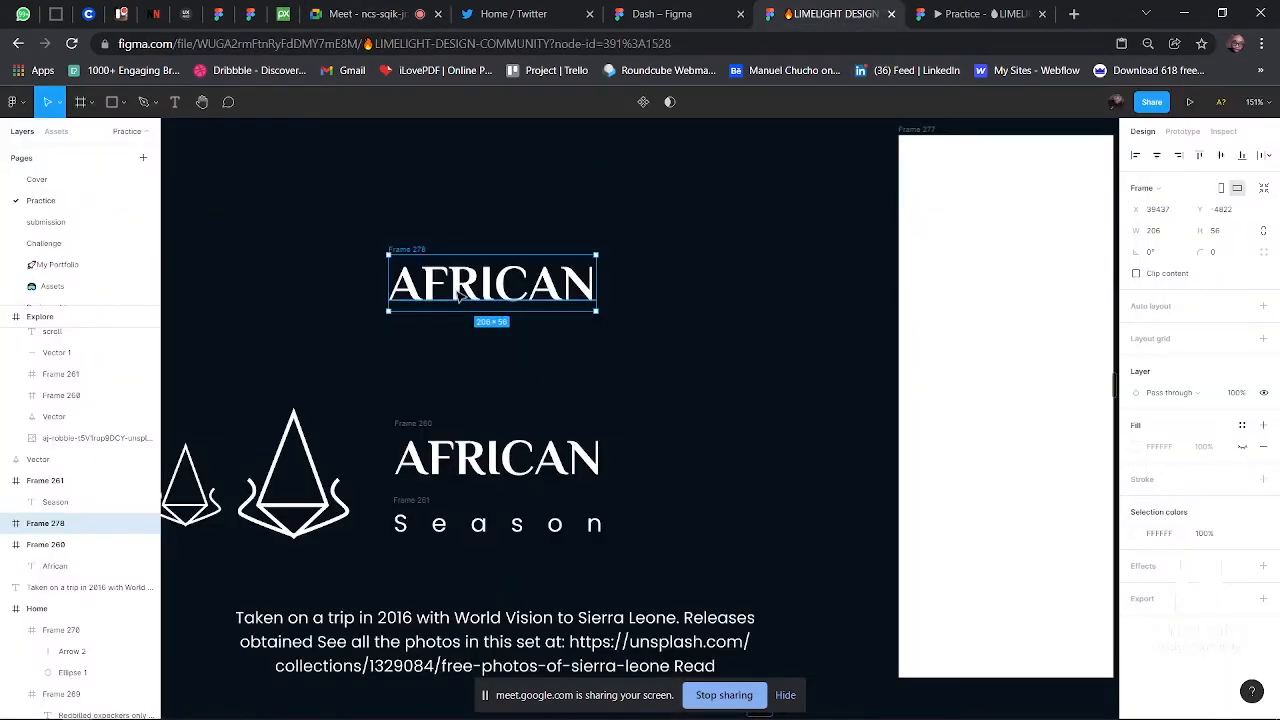
# - Delete the duplicated AFRICAN frame above the logo
pyautogui.click(300, 428)
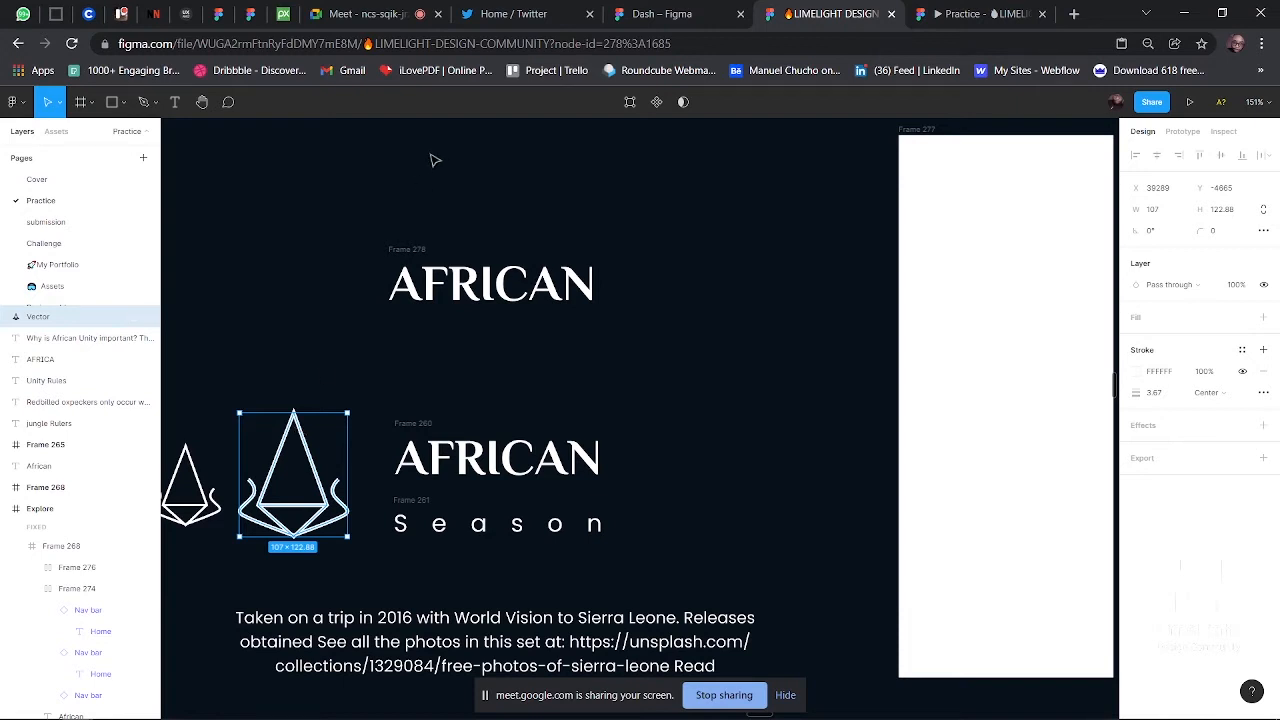
pyautogui.click(414, 250)
pyautogui.press('Delete')
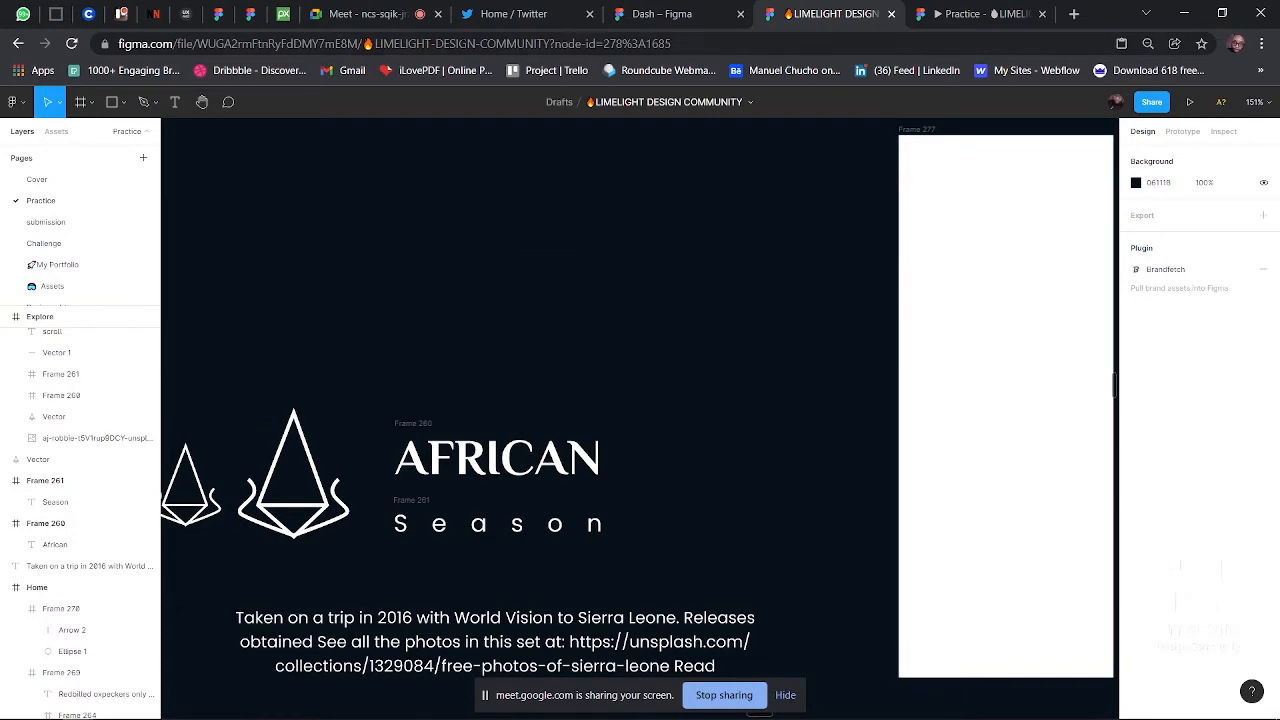
# - Switch to the Google Meet call, admit the waiting participant, and return to the Figma design file
pyautogui.click(380, 14)
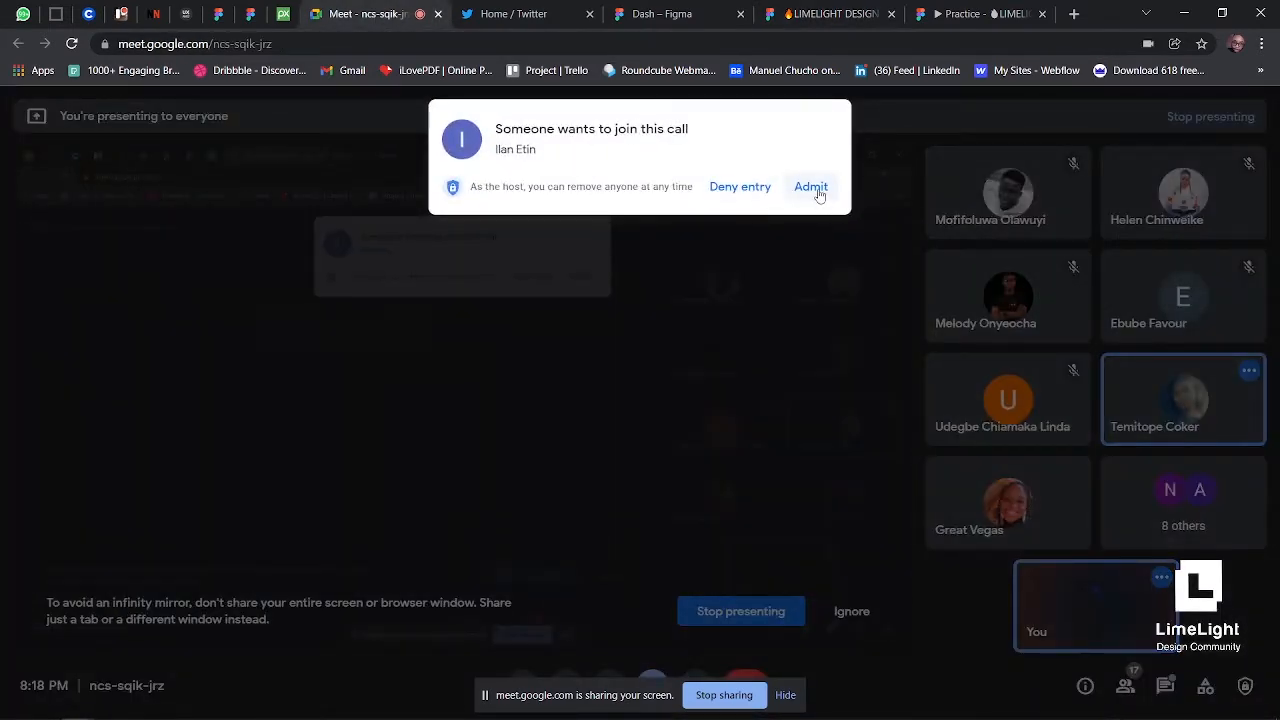
pyautogui.click(813, 190)
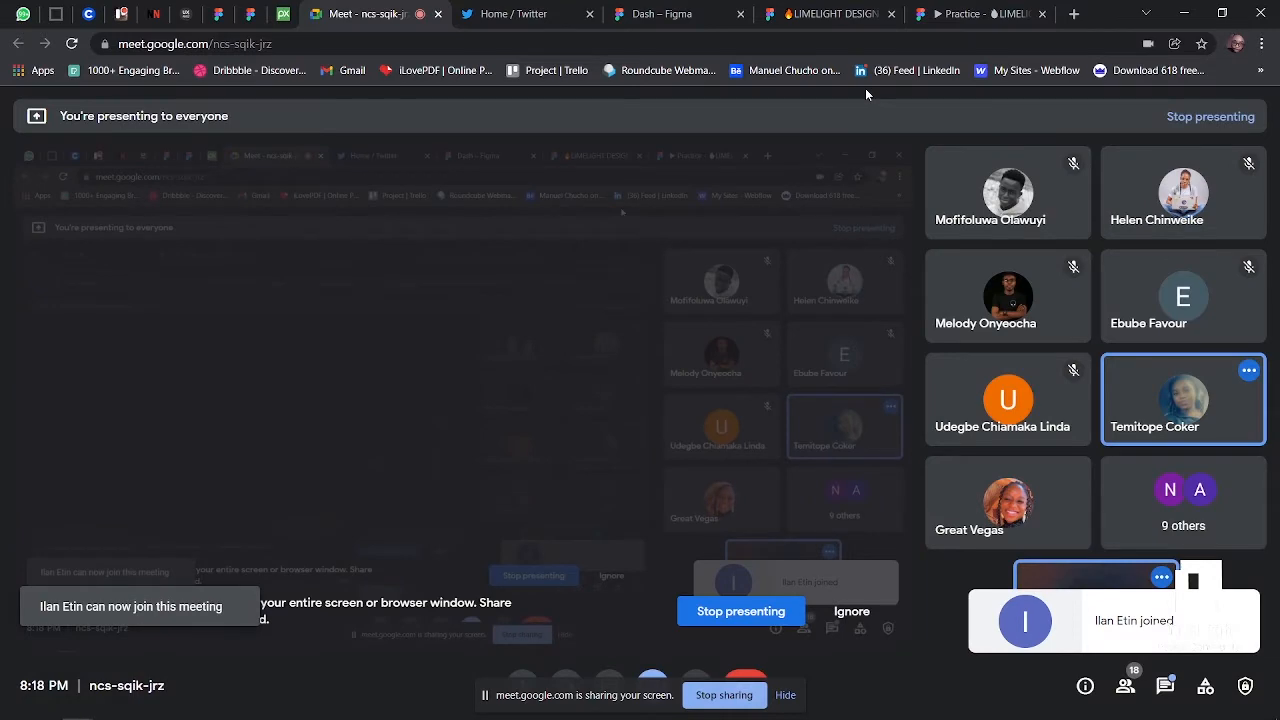
pyautogui.click(822, 14)
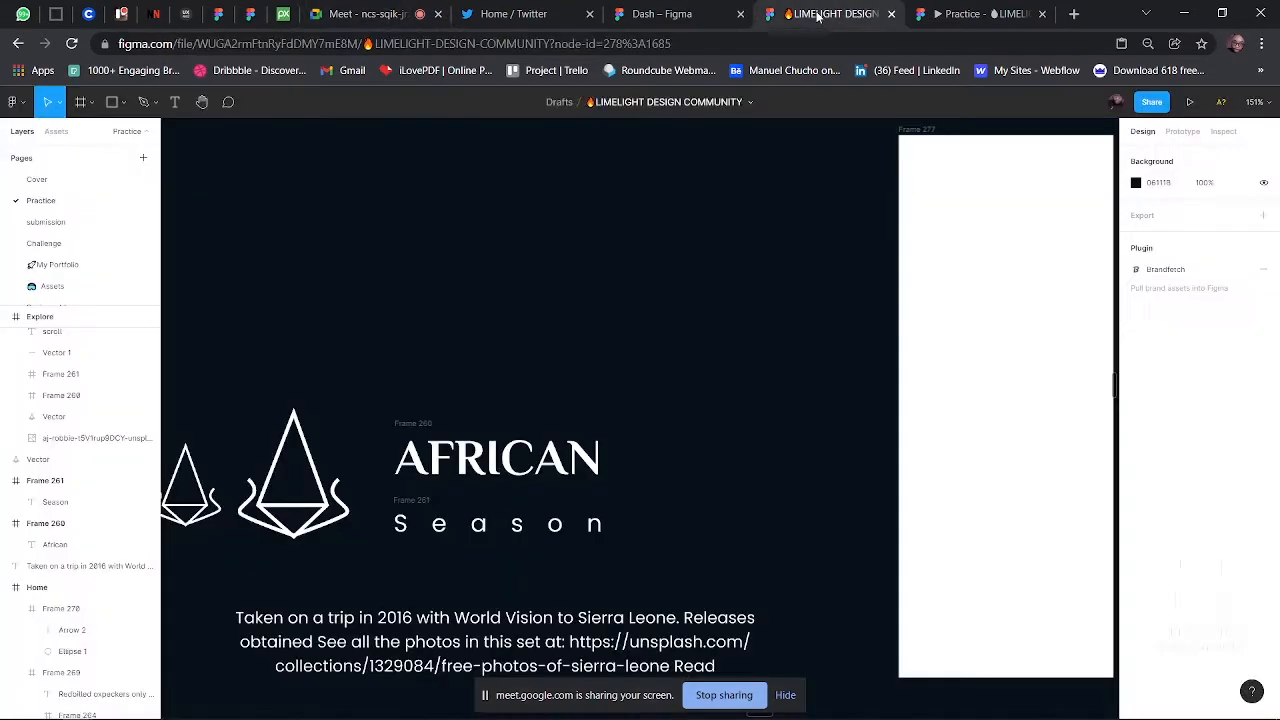
# - Move the AFRICAN and Season text frames together into Desktop - 3, centred horizontally in the sky above the savanna
pyautogui.scroll(-6, 480, 384)
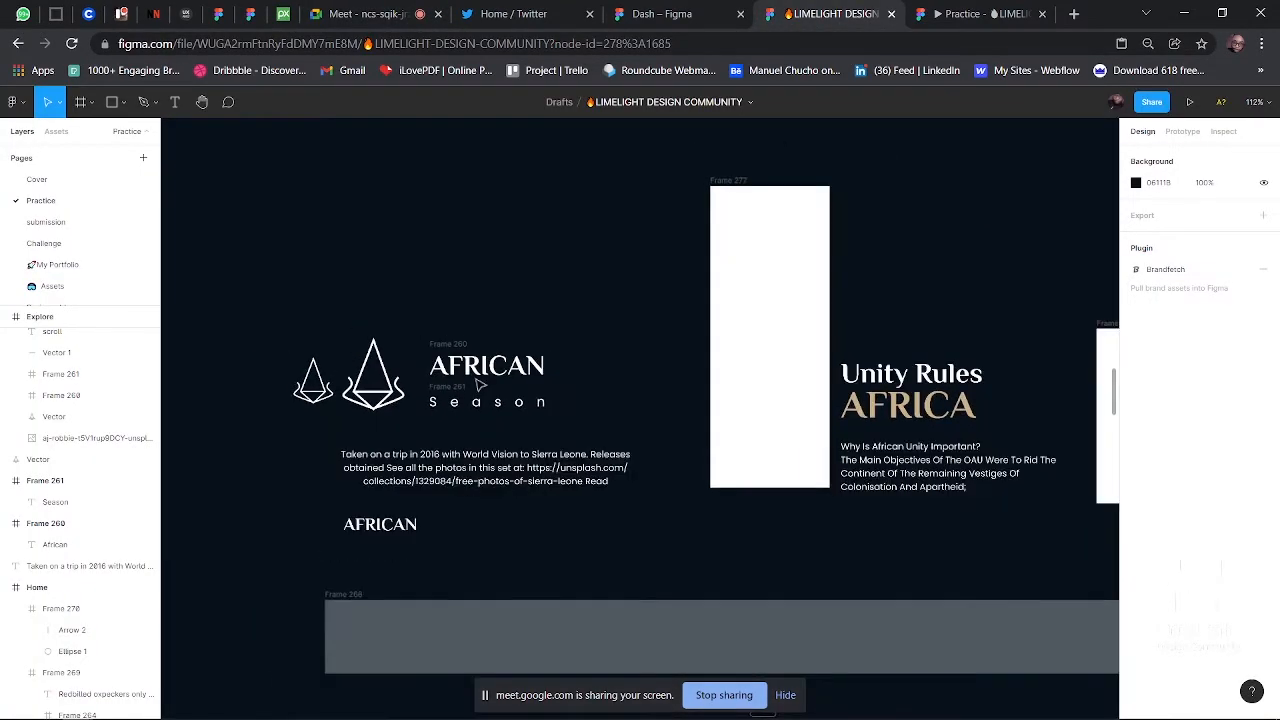
pyautogui.scroll(-1, 480, 384)
pyautogui.scroll(-1, 480, 384)
pyautogui.hscroll(1, 480, 384)
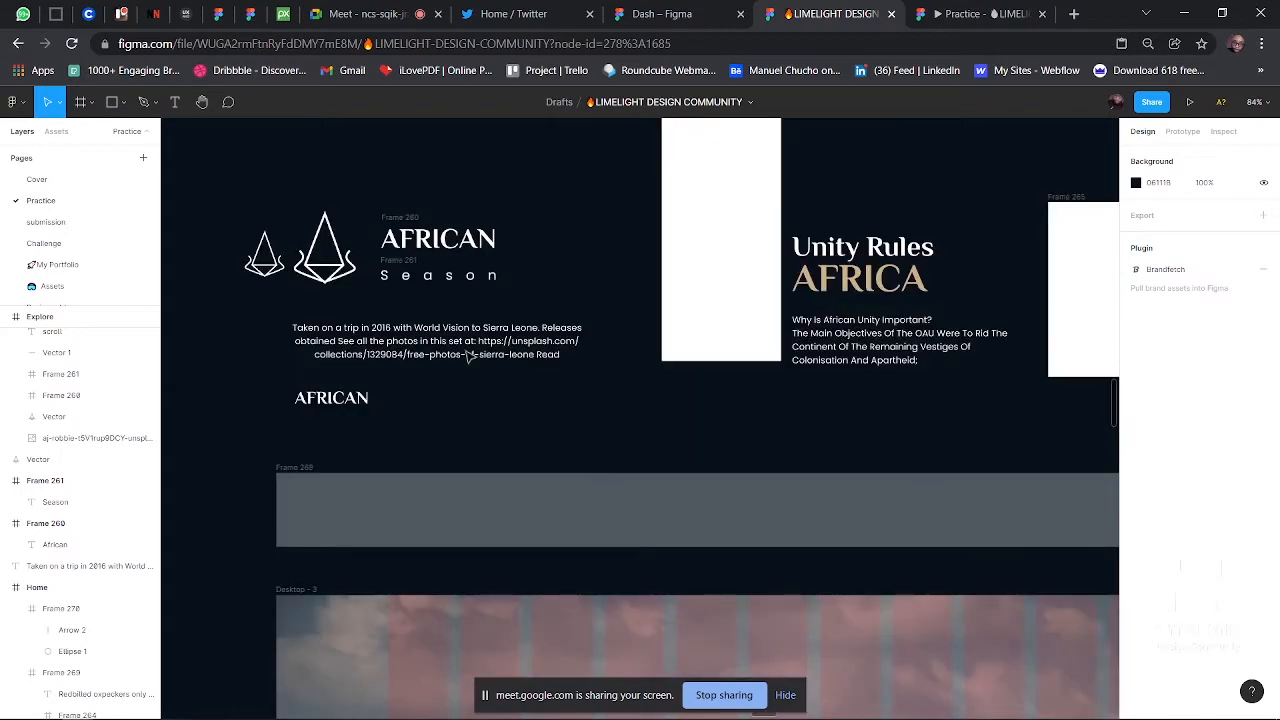
pyautogui.click(413, 228)
pyautogui.keyDown('shift'); pyautogui.click(430, 275); pyautogui.keyUp('shift')
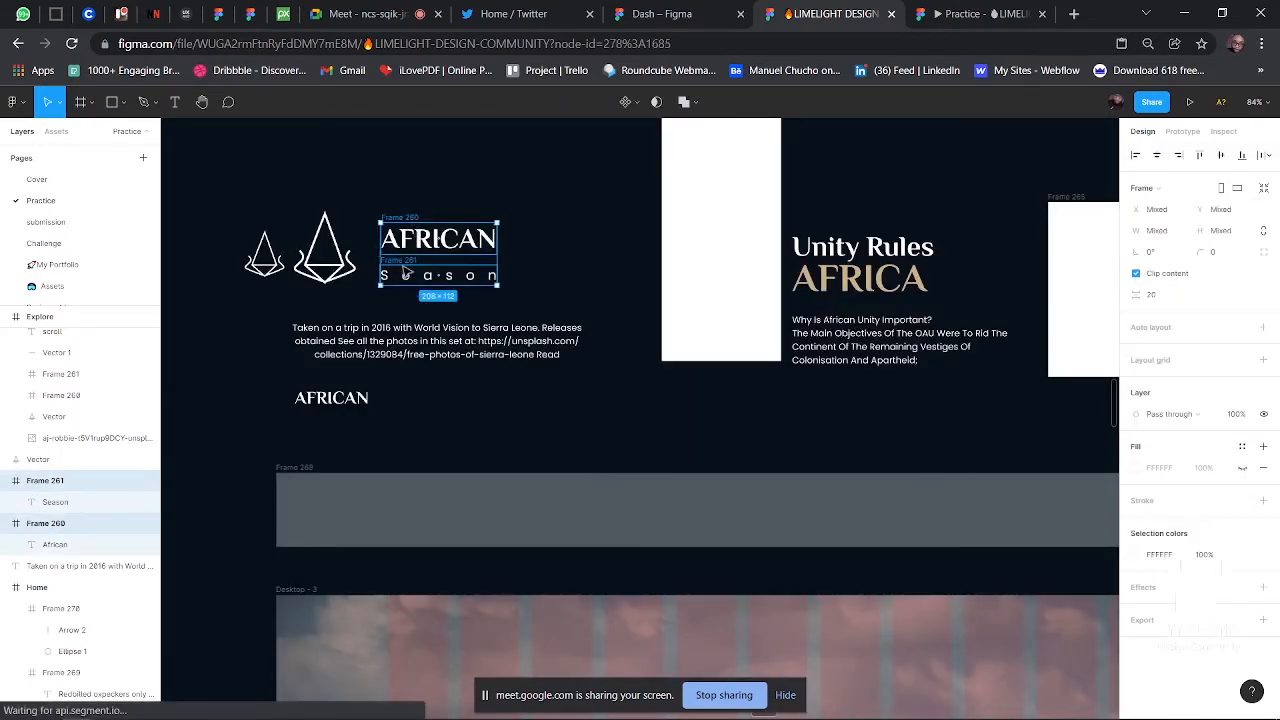
pyautogui.scroll(-3, 405, 270)
pyautogui.scroll(-1, 405, 270)
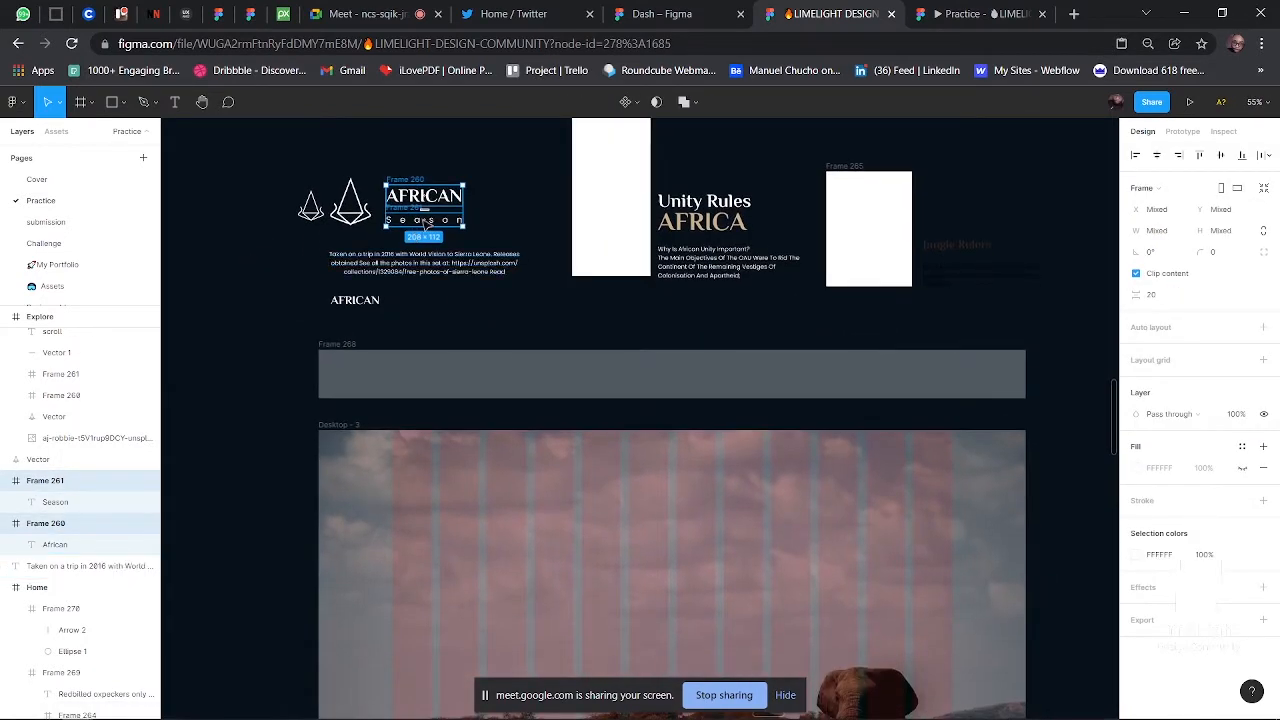
pyautogui.moveTo(427, 225); pyautogui.dragTo(675, 630)
pyautogui.scroll(-2, 670, 614)
pyautogui.scroll(-1, 670, 614)
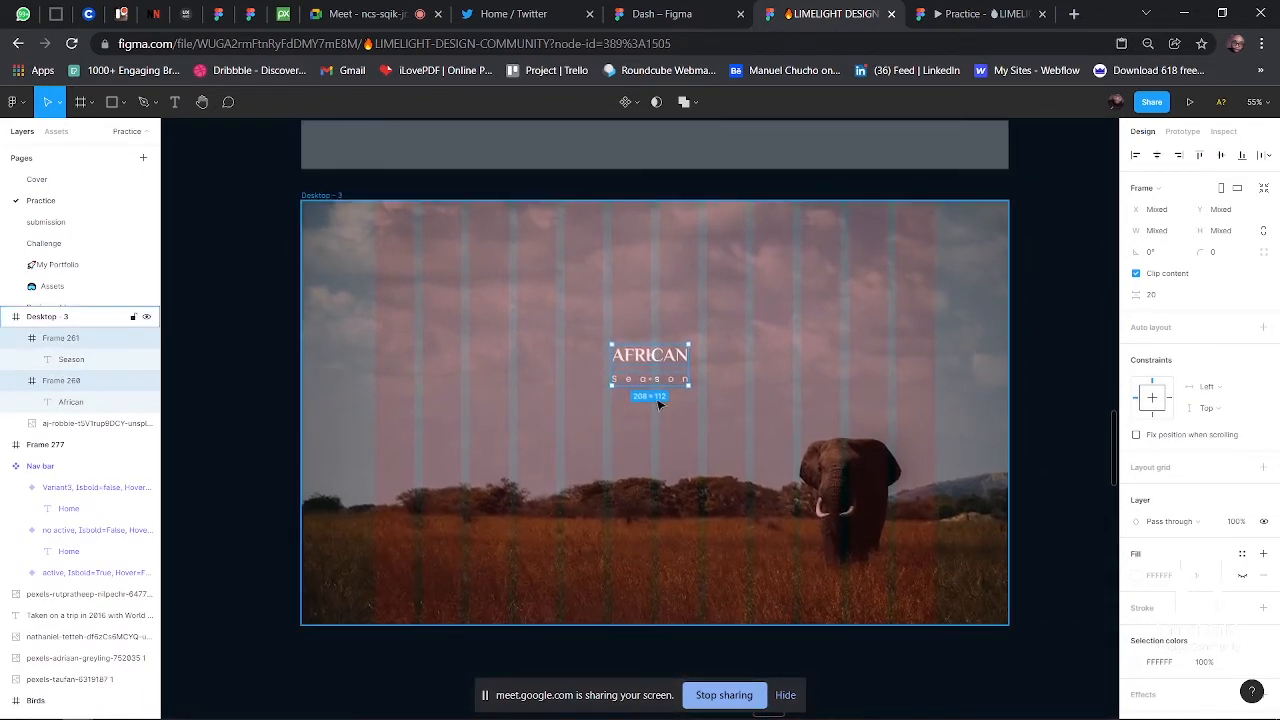
pyautogui.moveTo(664, 382); pyautogui.dragTo(665, 396)
pyautogui.moveTo(650, 397); pyautogui.dragTo(672, 374)
# - Move the smaller line-art logo vector into Desktop - 3, centred directly above the AFRICAN text
pyautogui.scroll(5, 673, 396)
pyautogui.scroll(-4, 672, 375)
pyautogui.scroll(-4, 672, 375)
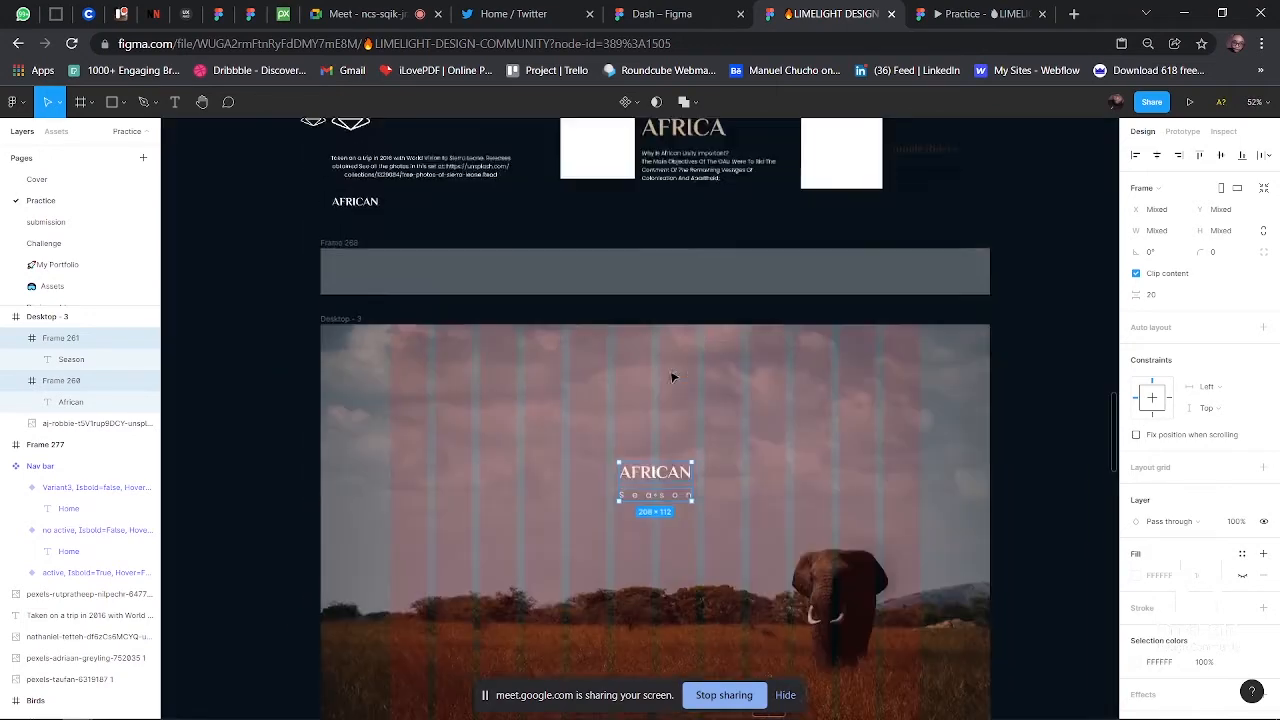
pyautogui.scroll(3, 672, 375)
pyautogui.click(316, 306)
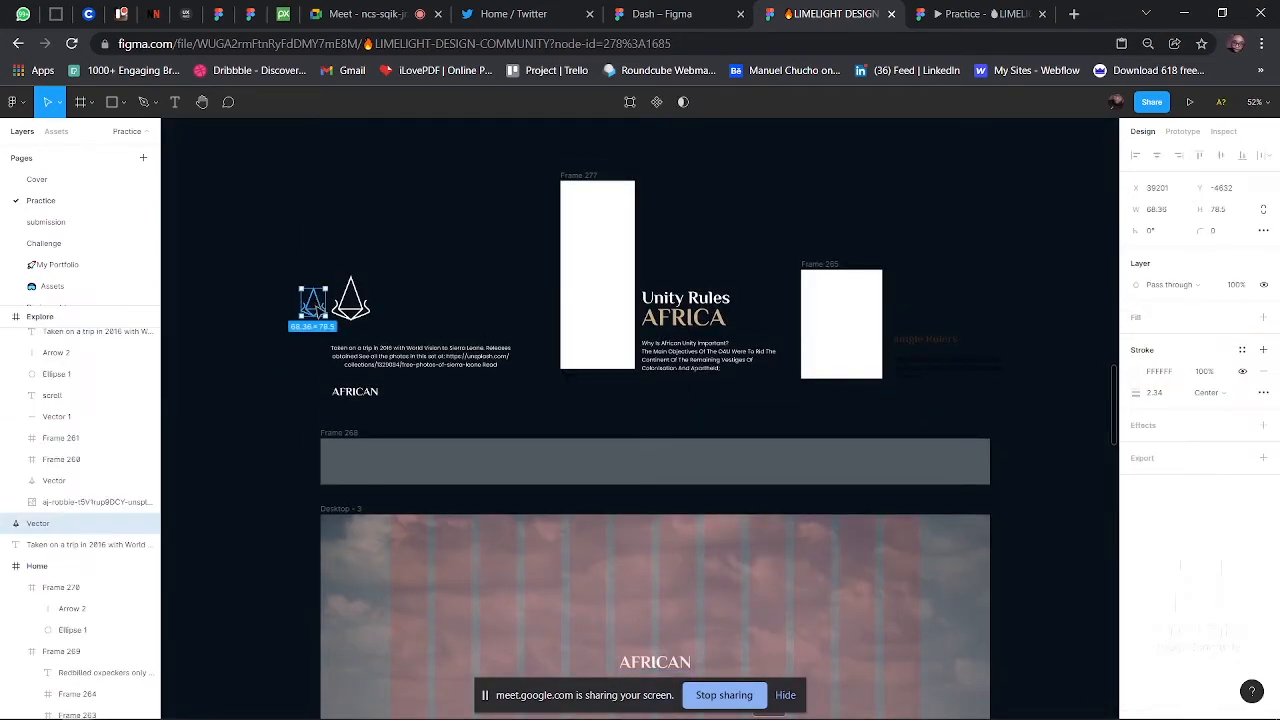
pyautogui.moveTo(316, 308); pyautogui.dragTo(660, 634)
# - Draw a straight horizontal line about 226.5 wide between AFRICAN and Season with the Pen tool
pyautogui.scroll(-2, 660, 634)
pyautogui.scroll(4, 660, 634)
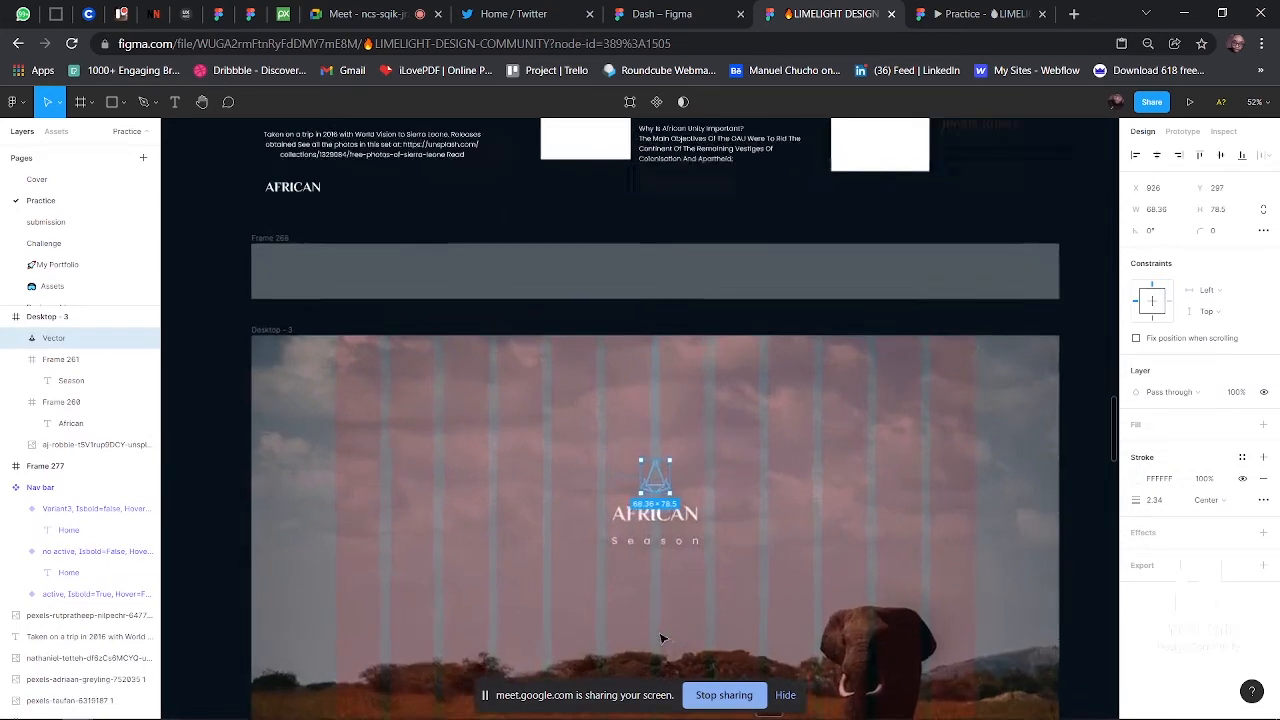
pyautogui.scroll(5, 660, 638)
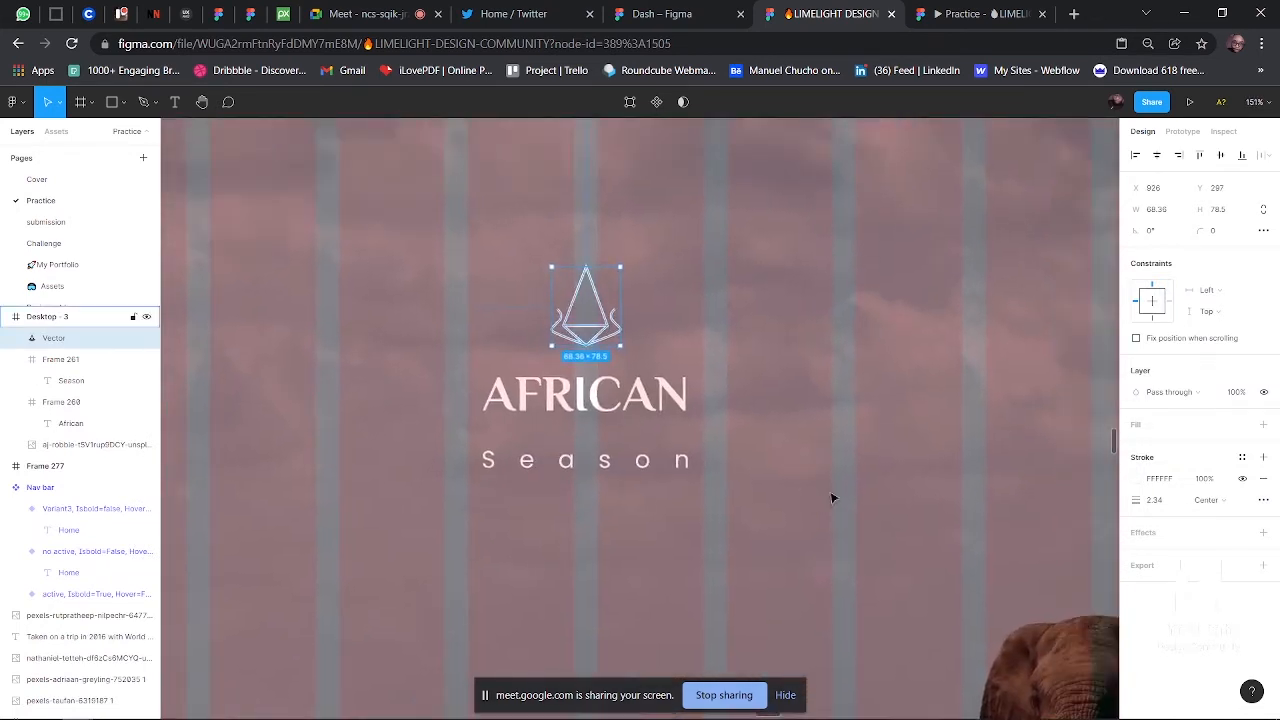
pyautogui.press('Escape')
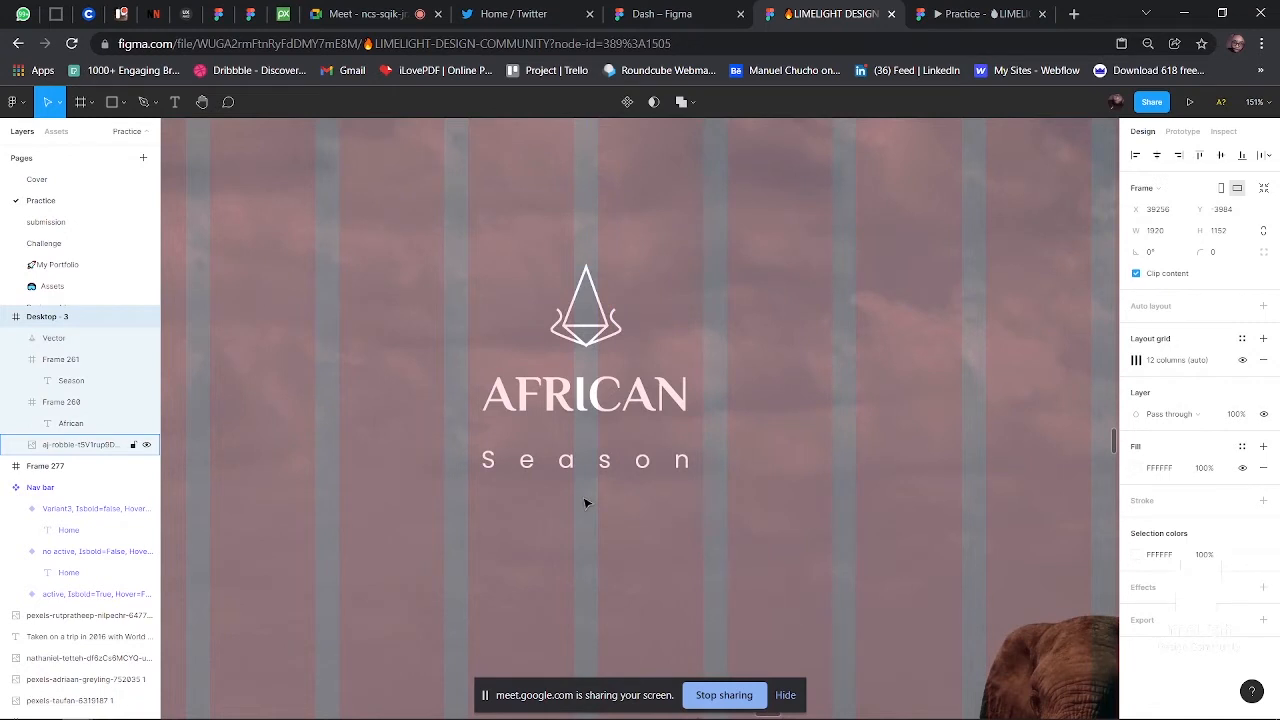
pyautogui.click(144, 102)
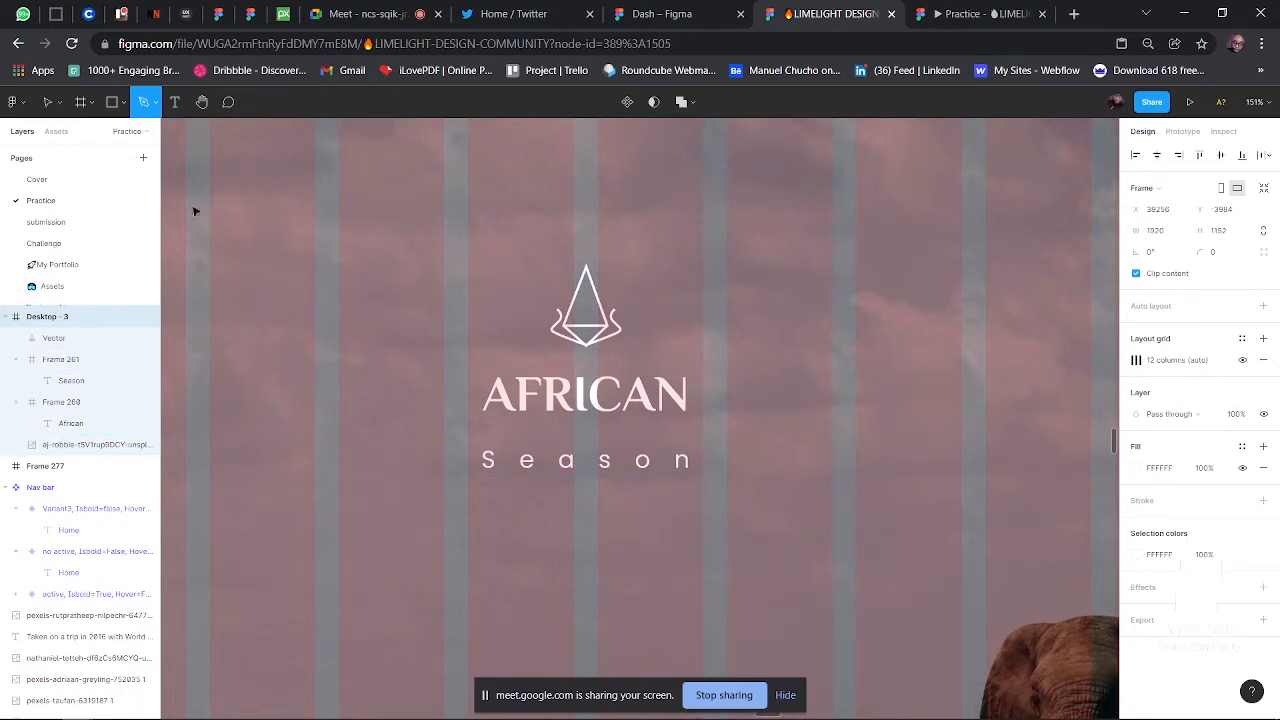
pyautogui.click(471, 430)
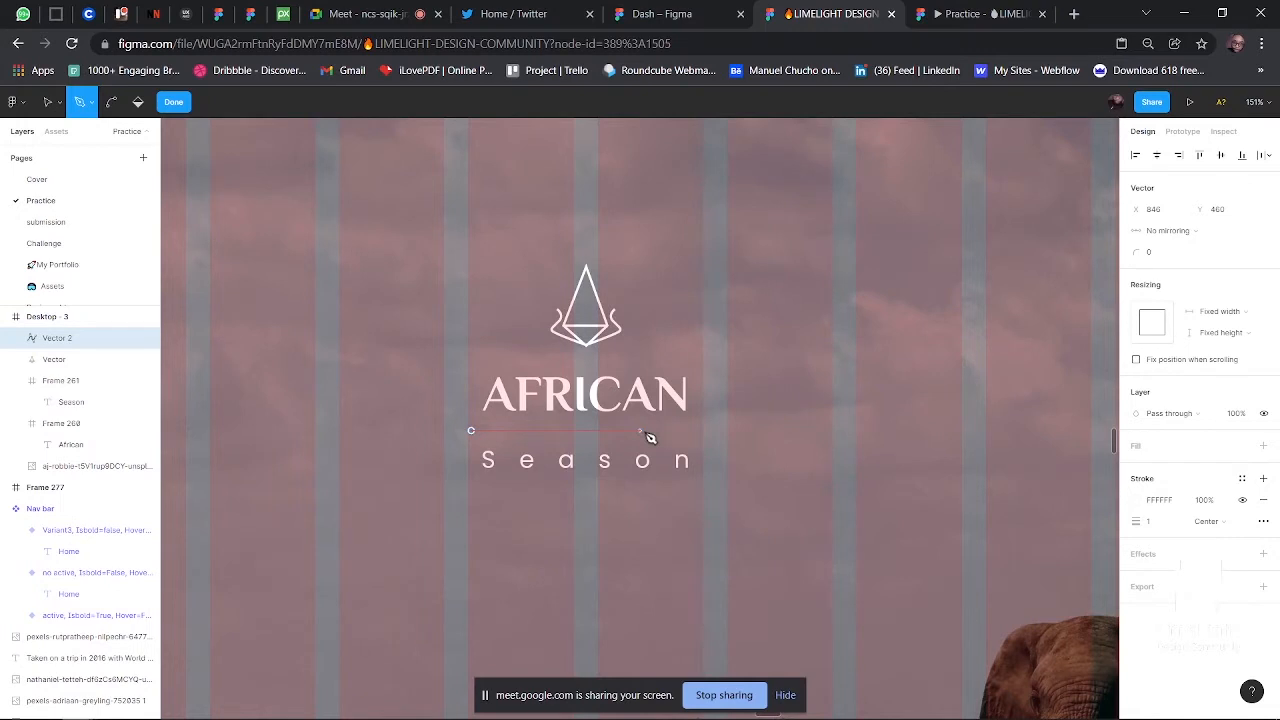
pyautogui.click(699, 431)
pyautogui.press('Escape')
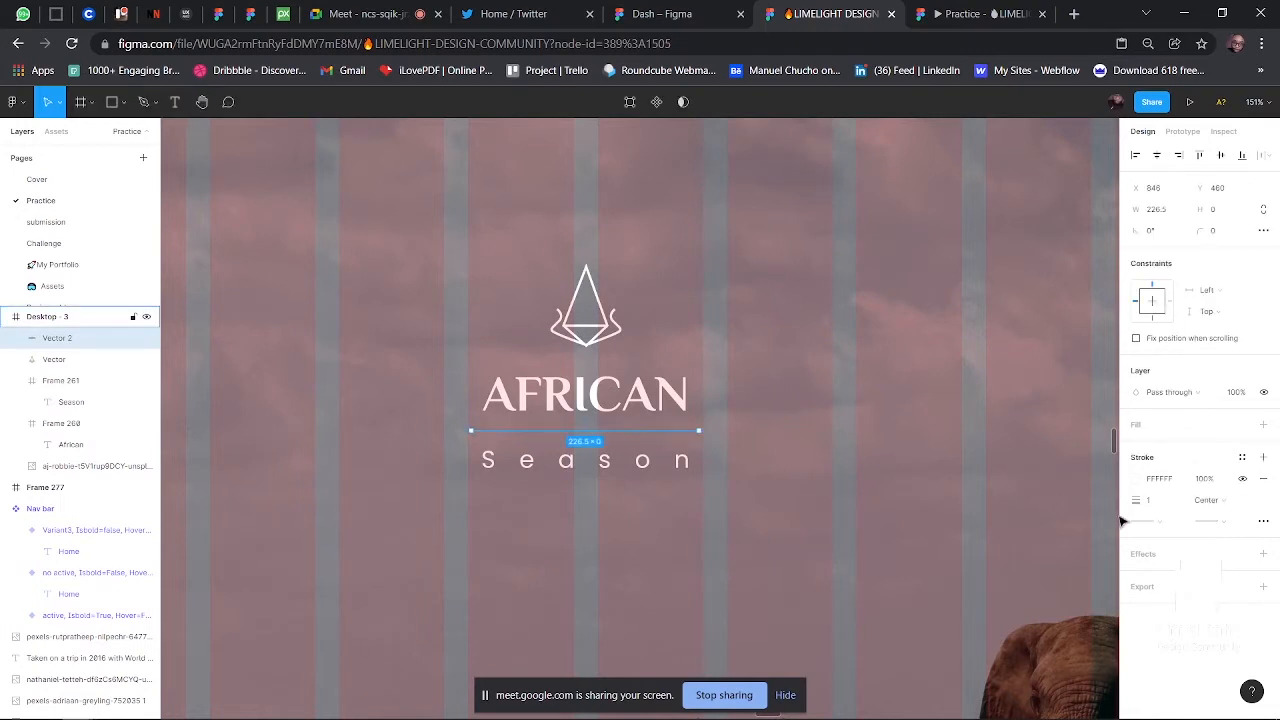
# - Set the divider line's stroke weight to 4 and finish editing the vector
pyautogui.click(1159, 501)
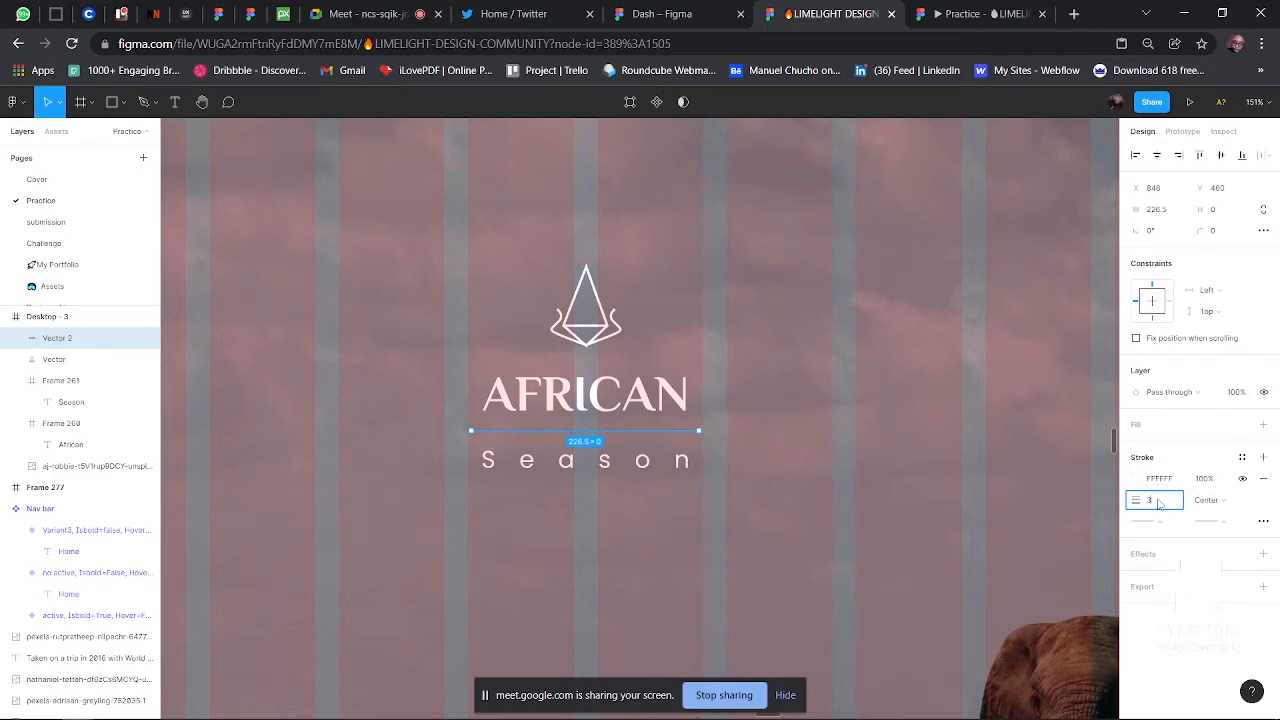
pyautogui.write('3')
pyautogui.press('Return')
pyautogui.press('Return')
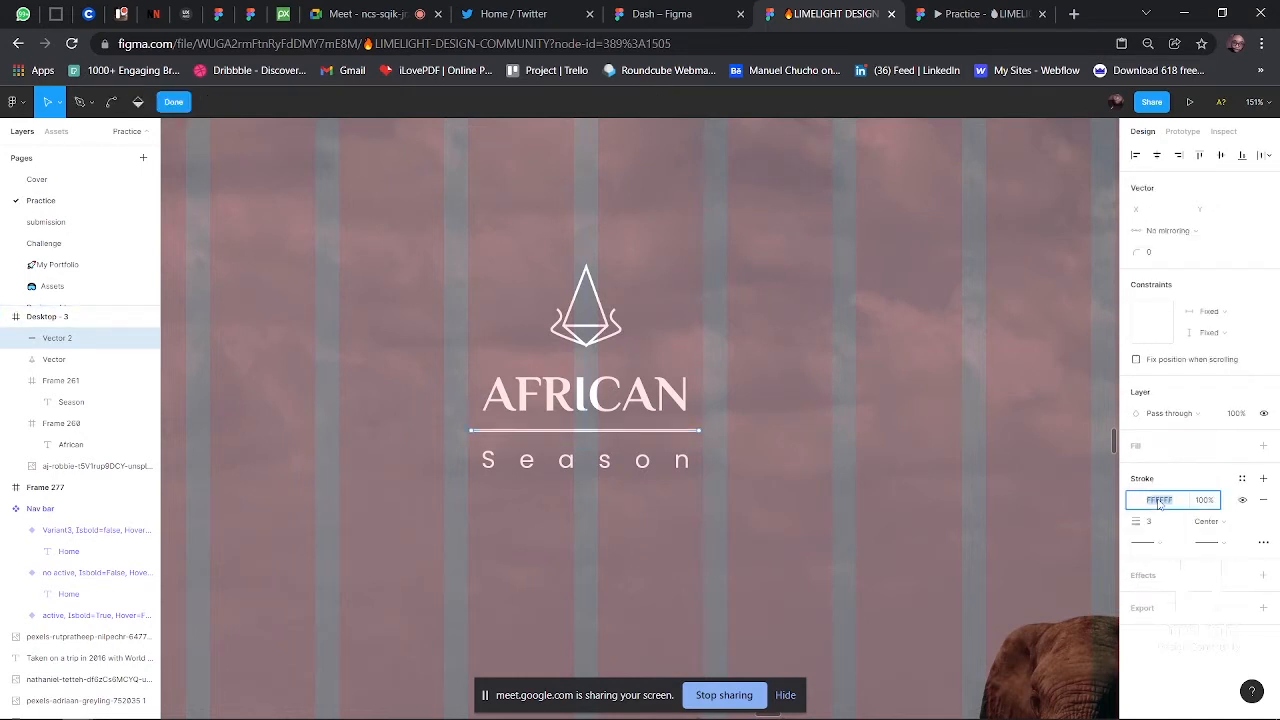
pyautogui.click(1164, 522)
pyautogui.write('4')
pyautogui.press('Return')
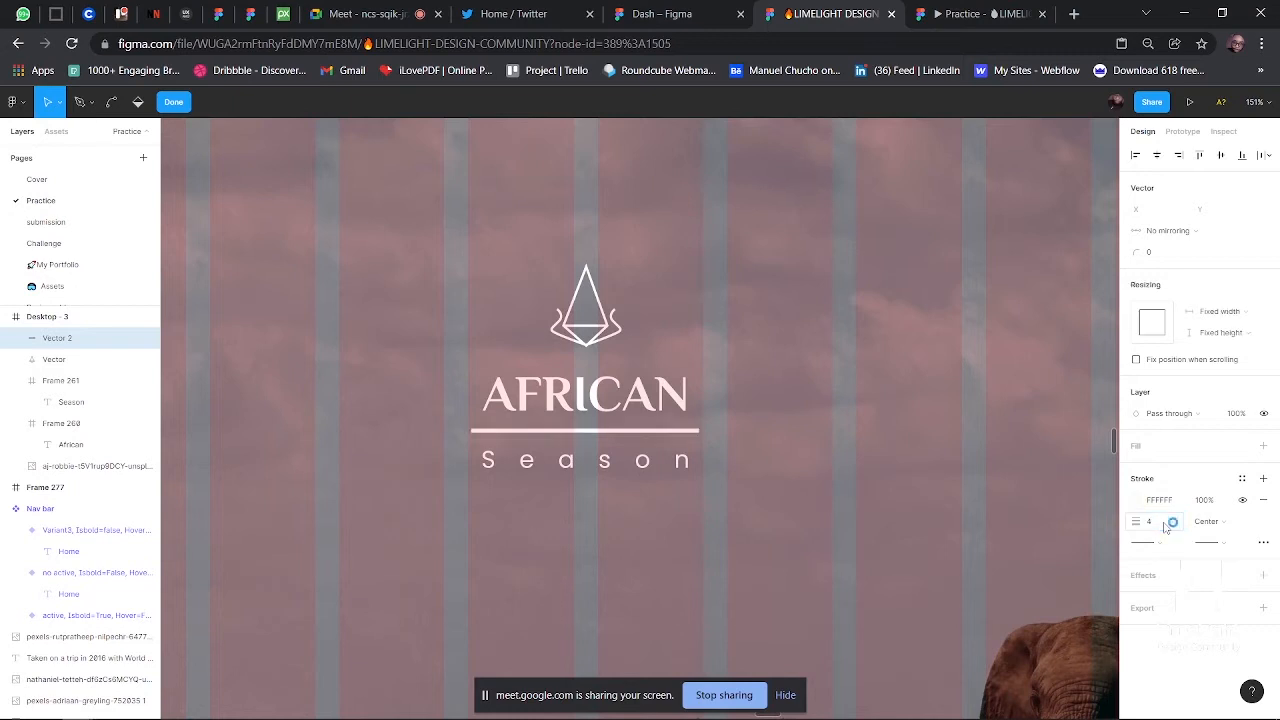
pyautogui.click(176, 105)
pyautogui.click(951, 360)
pyautogui.scroll(1, 664, 475)
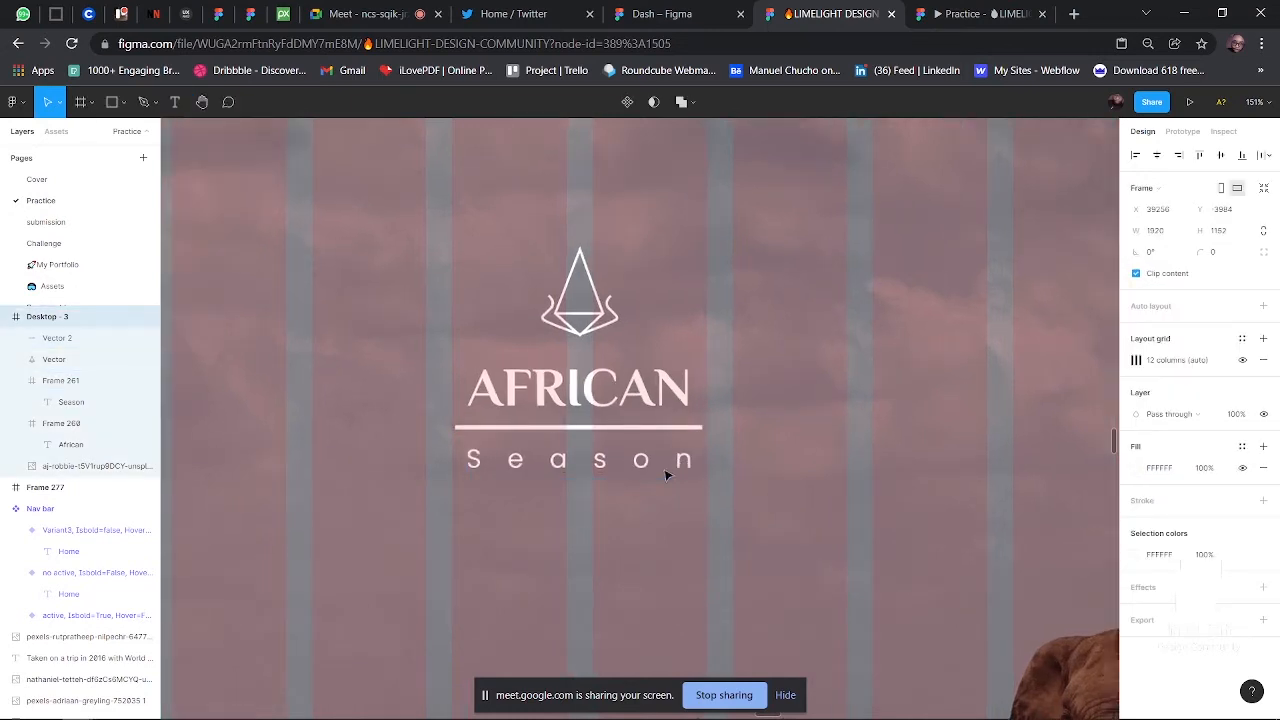
# - Shorten the divider line evenly at both ends to about 207 wide, matching the width of the text
pyautogui.scroll(3, 667, 475)
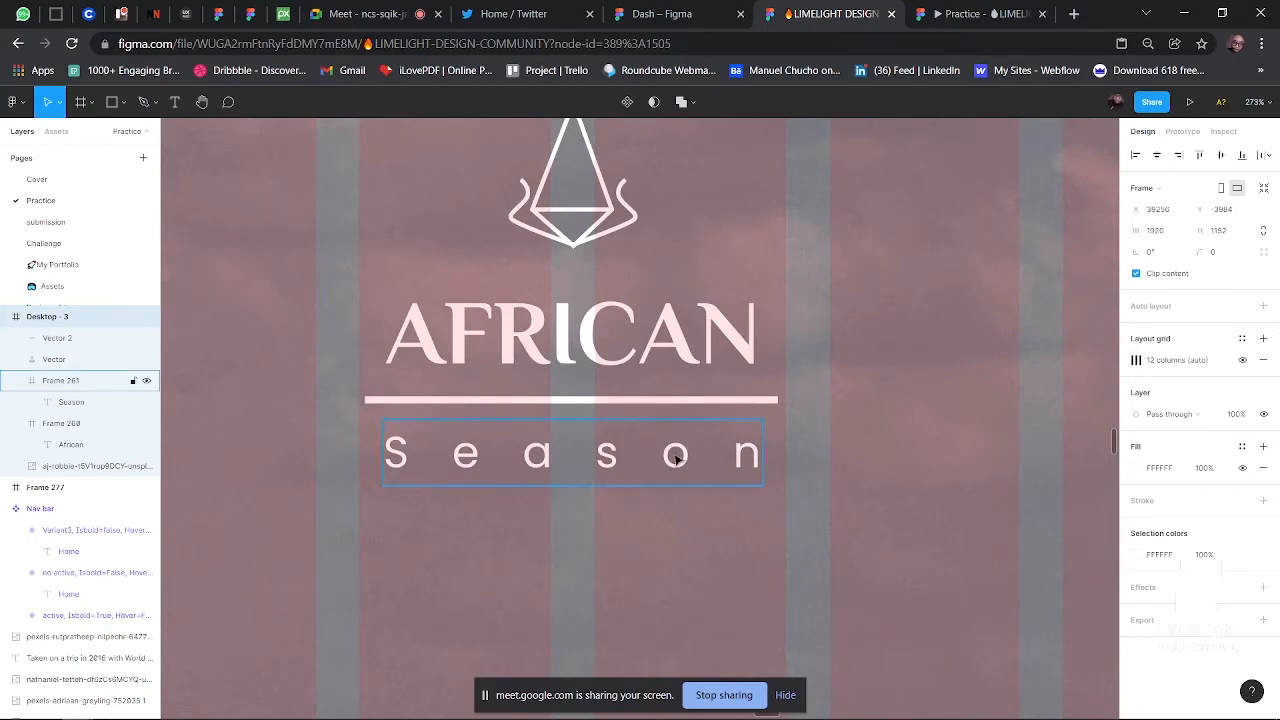
pyautogui.click(770, 400)
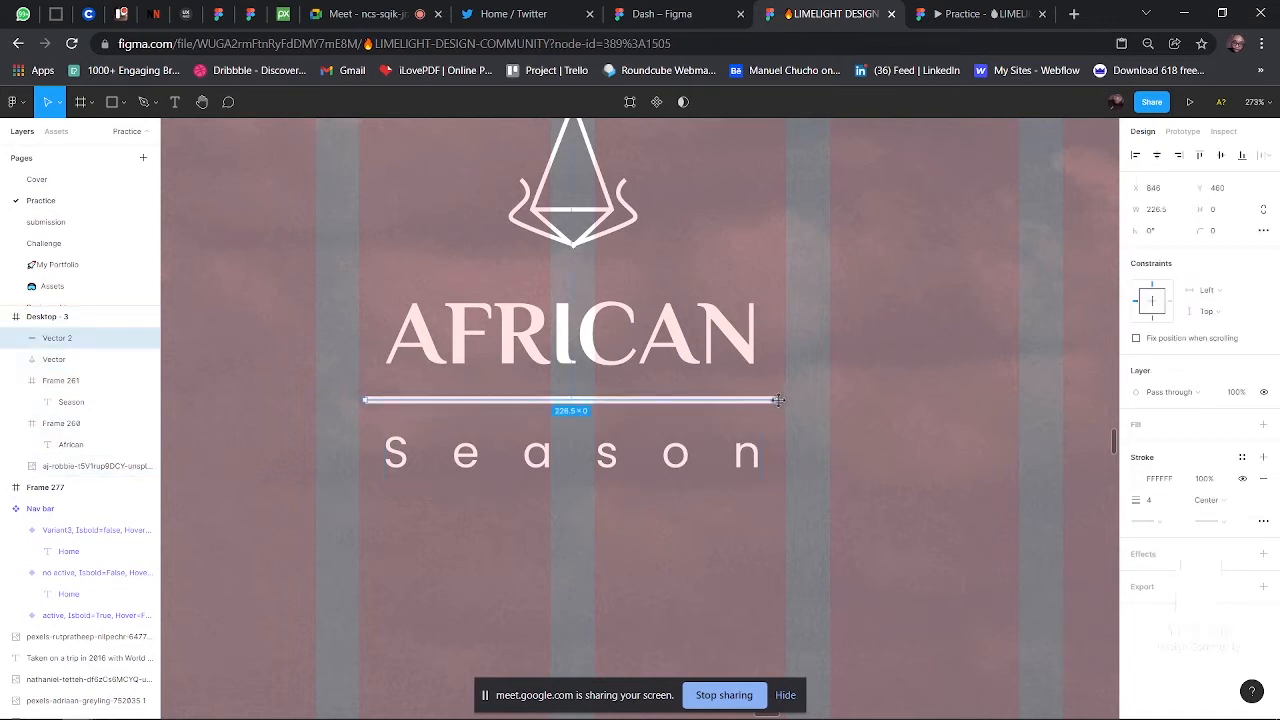
pyautogui.moveTo(778, 400); pyautogui.dragTo(760, 400)
pyautogui.click(843, 414)
# - Compare the widths and alignment of the Season text, AFRICAN text and divider line, and check the logo against the whole hero
pyautogui.click(722, 460)
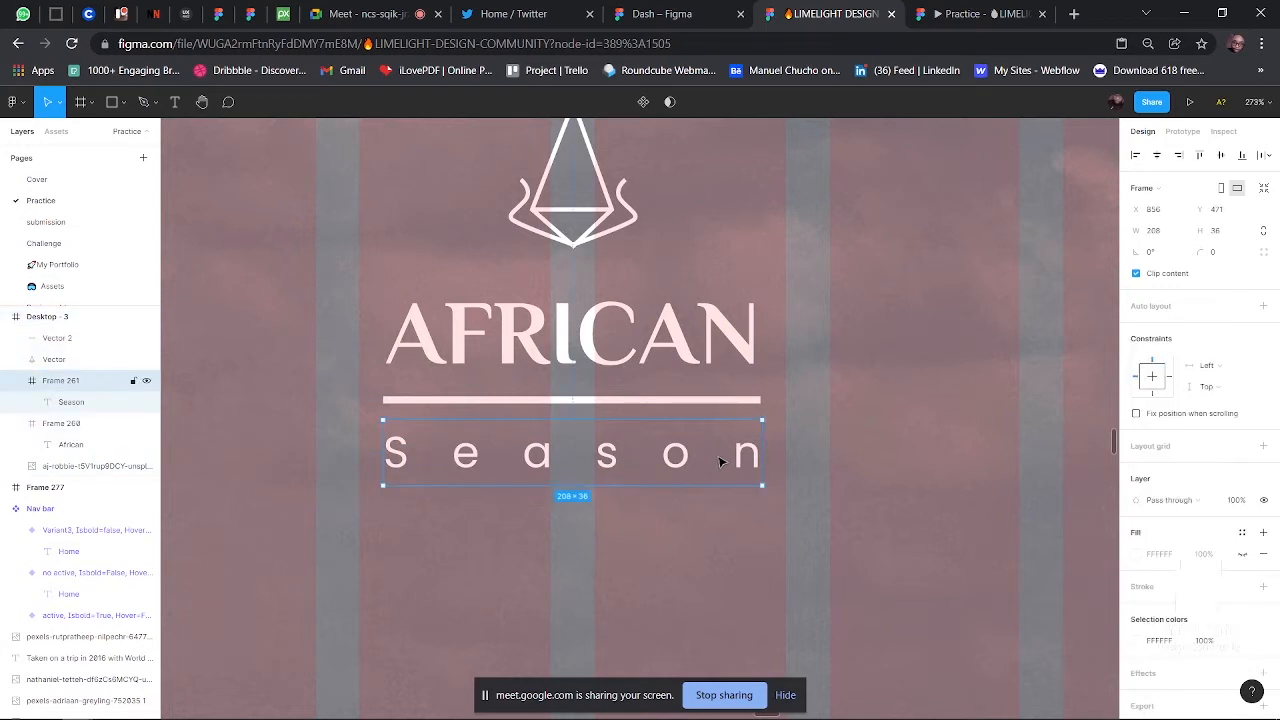
pyautogui.click(724, 362)
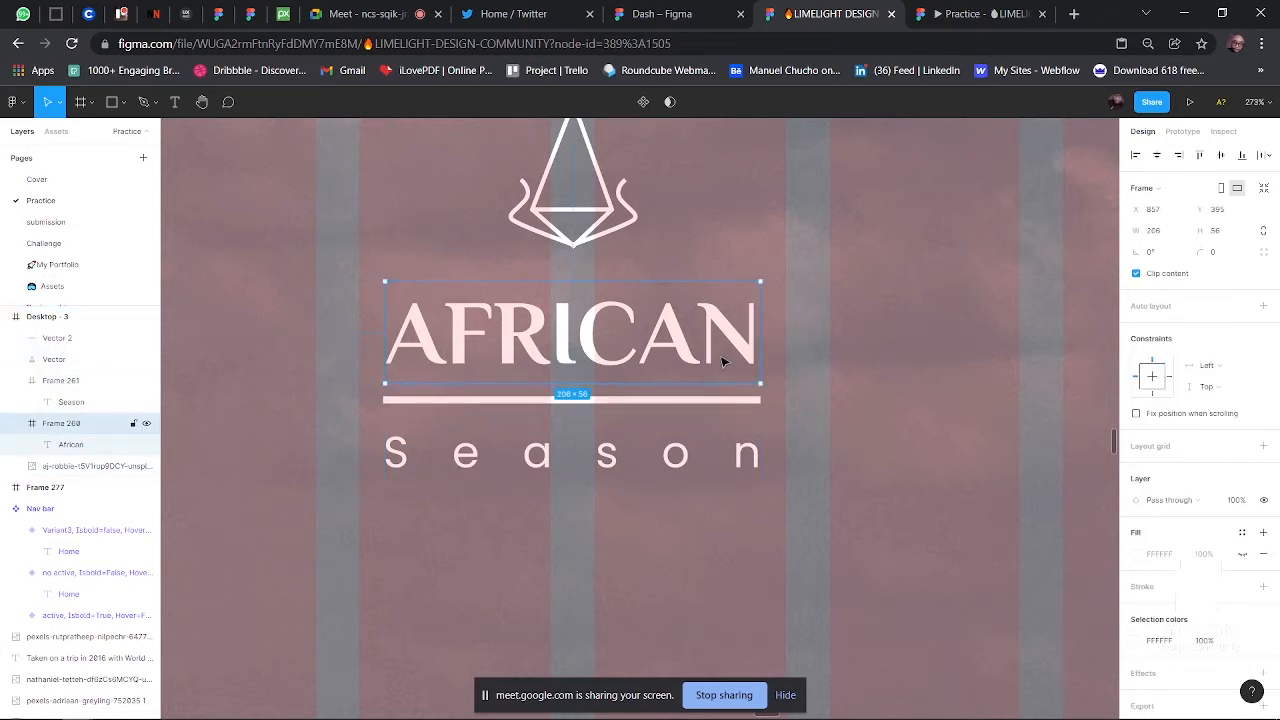
pyautogui.click(716, 401)
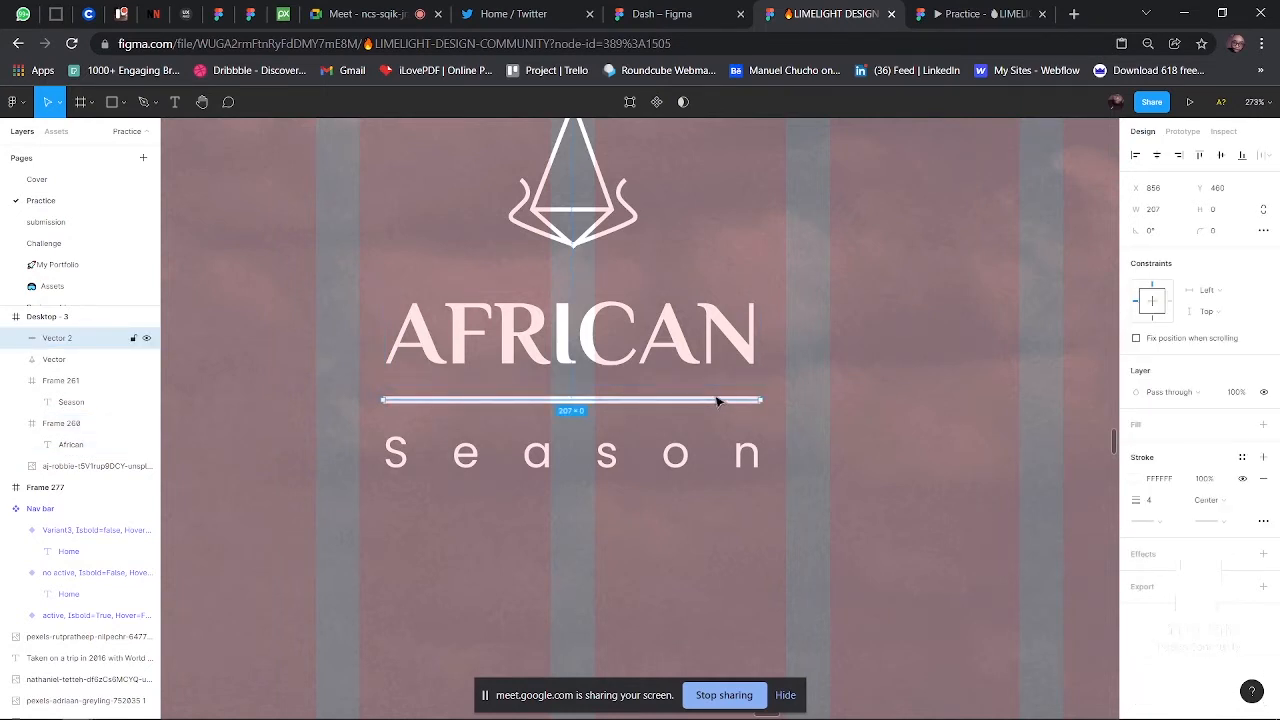
pyautogui.scroll(-3, 716, 401)
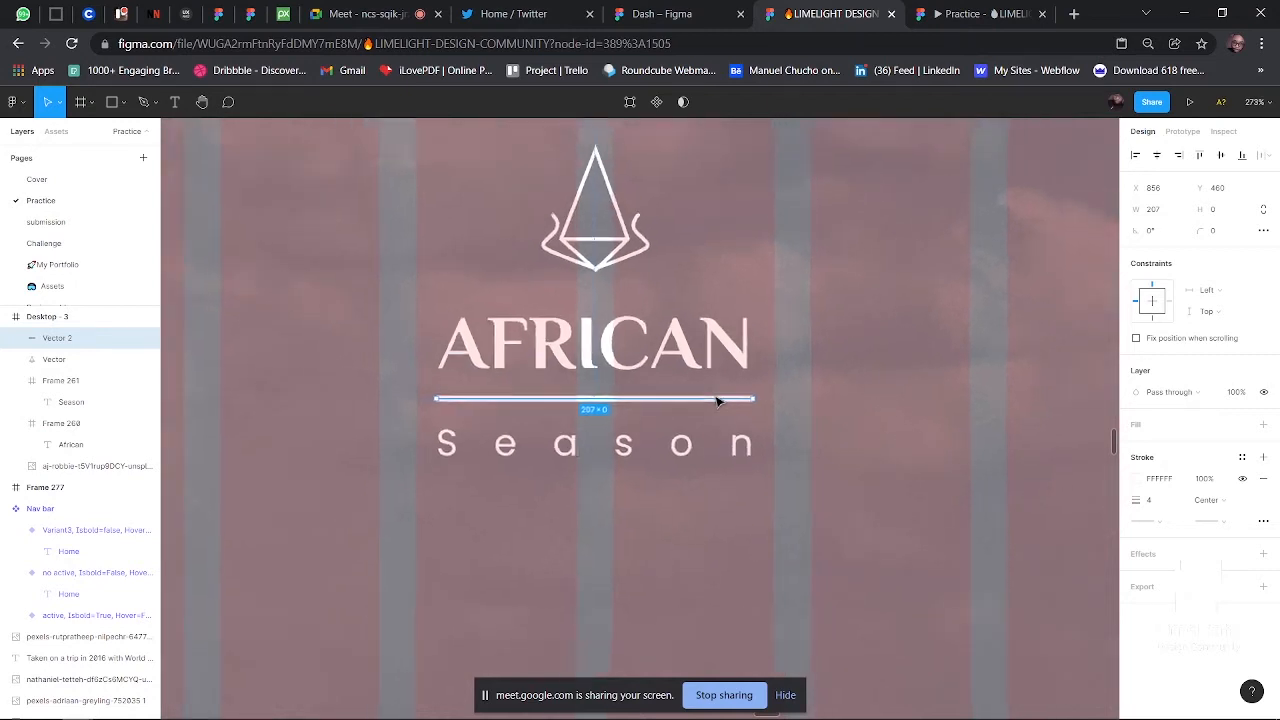
pyautogui.scroll(-2, 716, 401)
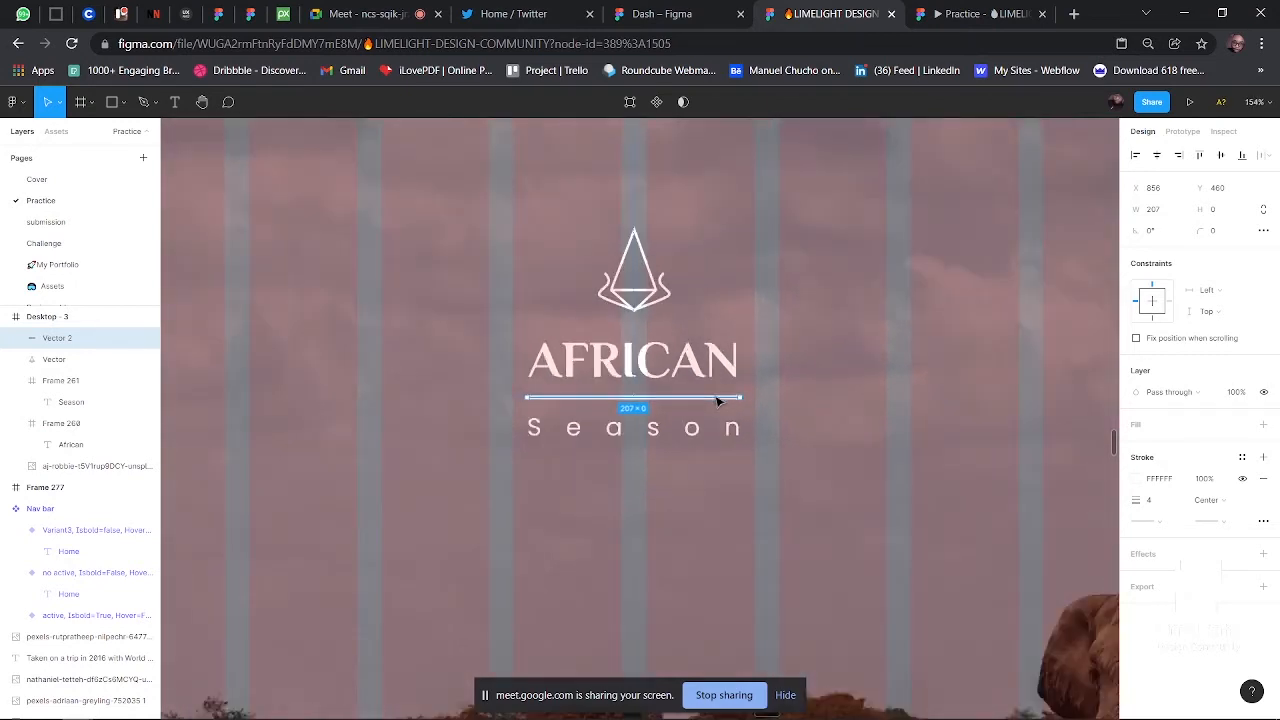
pyautogui.scroll(1, 716, 401)
pyautogui.click(680, 395)
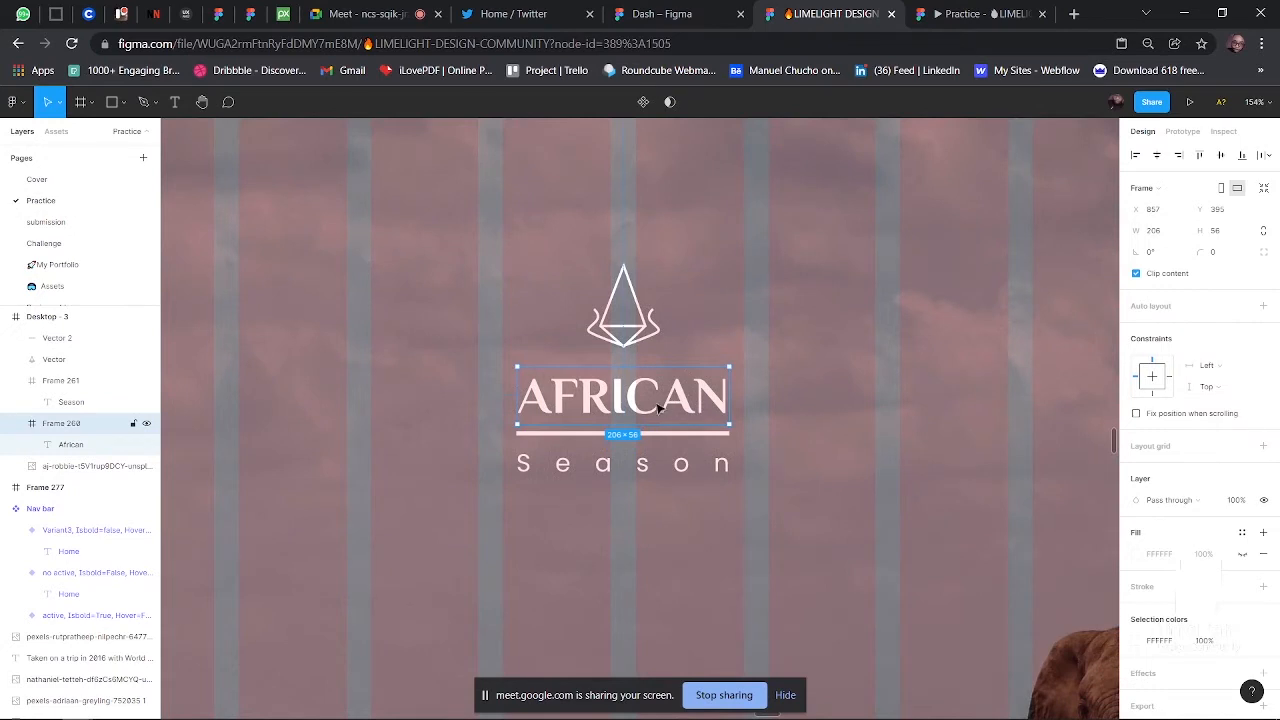
pyautogui.scroll(5, 655, 432)
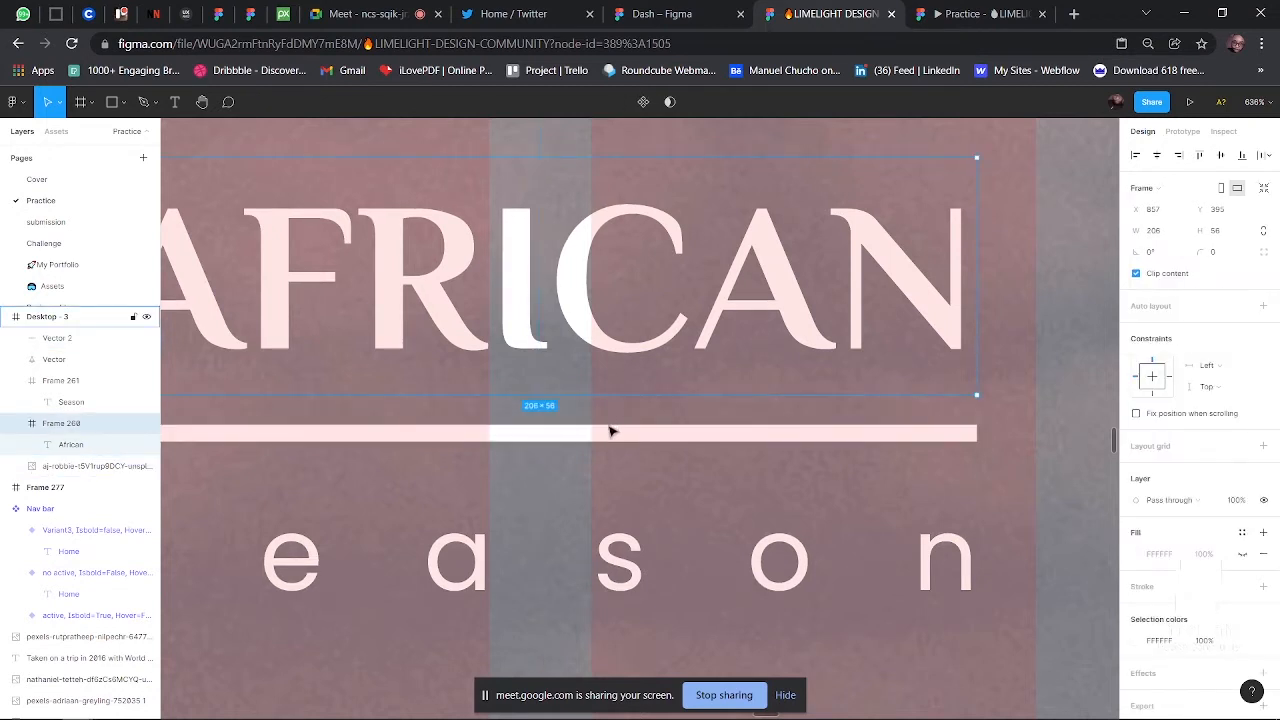
pyautogui.scroll(-5, 634, 306)
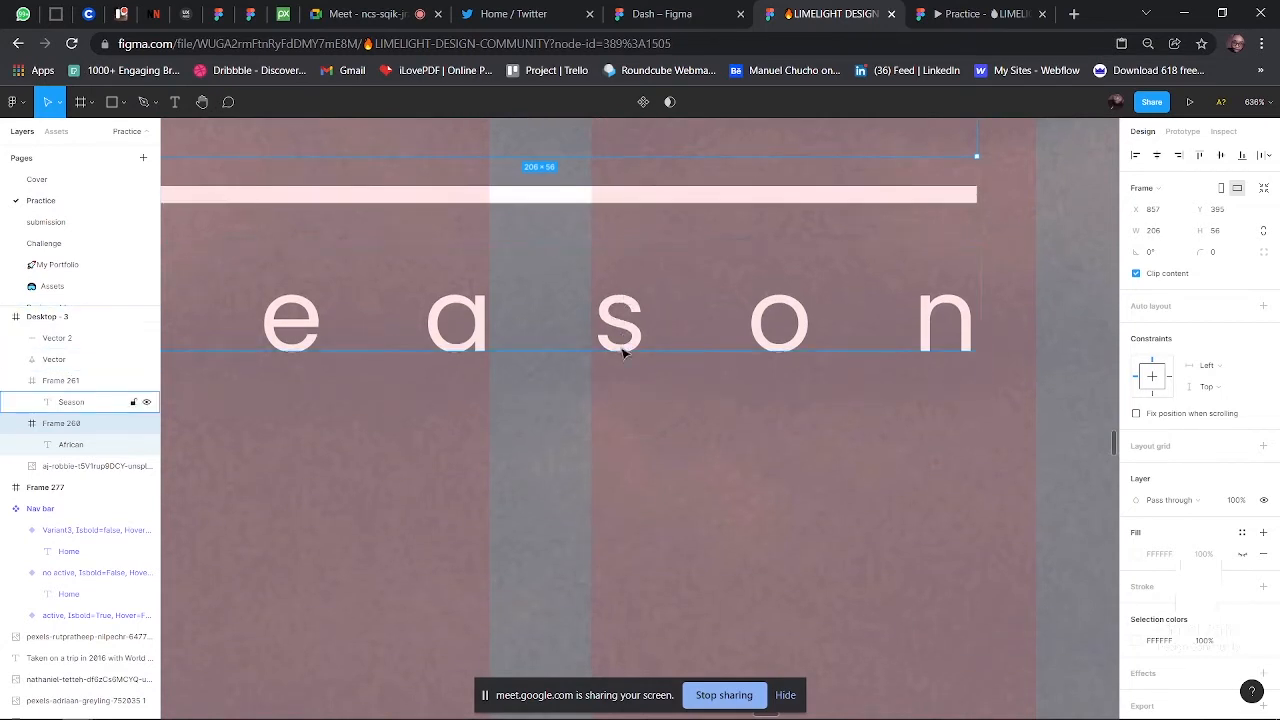
pyautogui.scroll(-5, 620, 343)
pyautogui.scroll(-3, 622, 352)
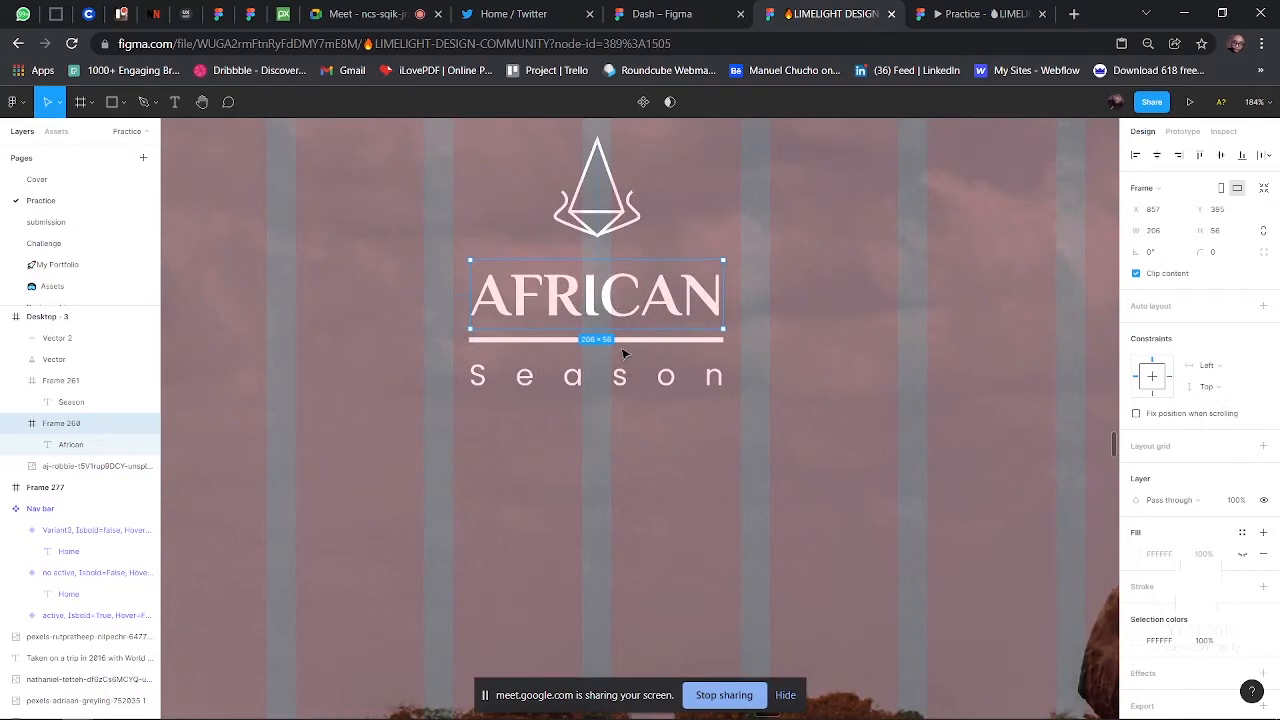
pyautogui.scroll(-5, 622, 352)
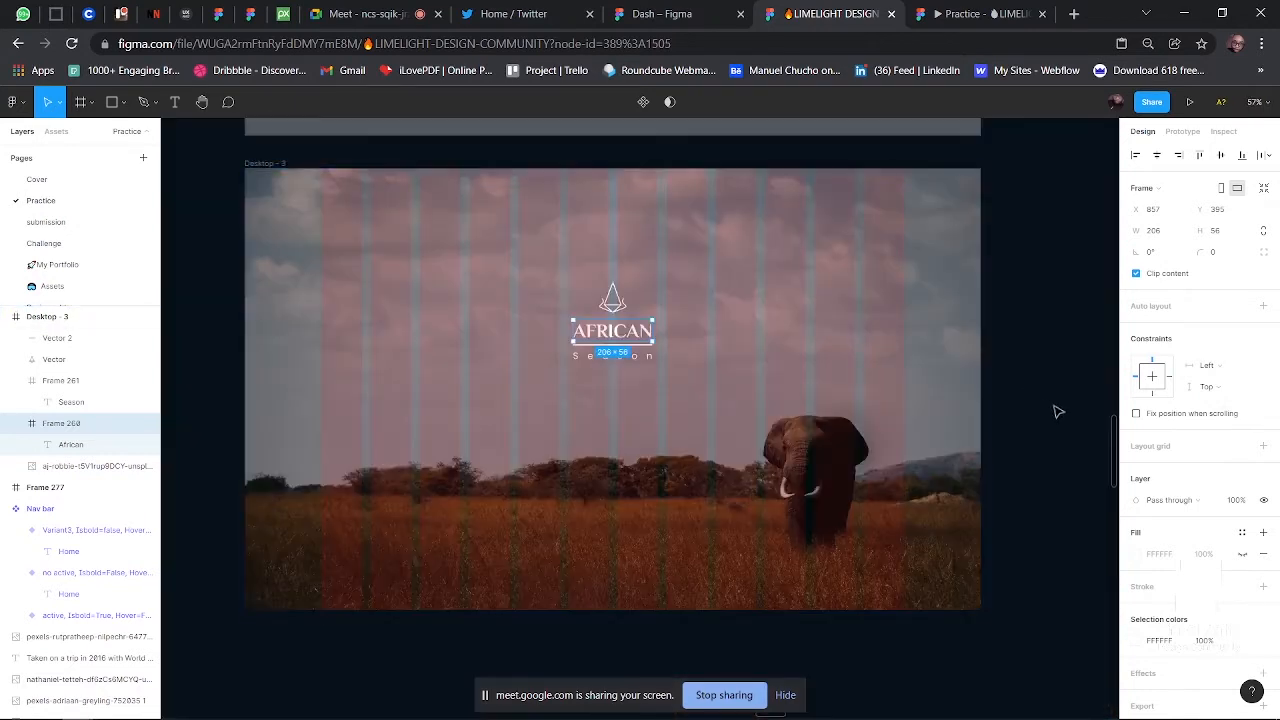
pyautogui.click(1058, 411)
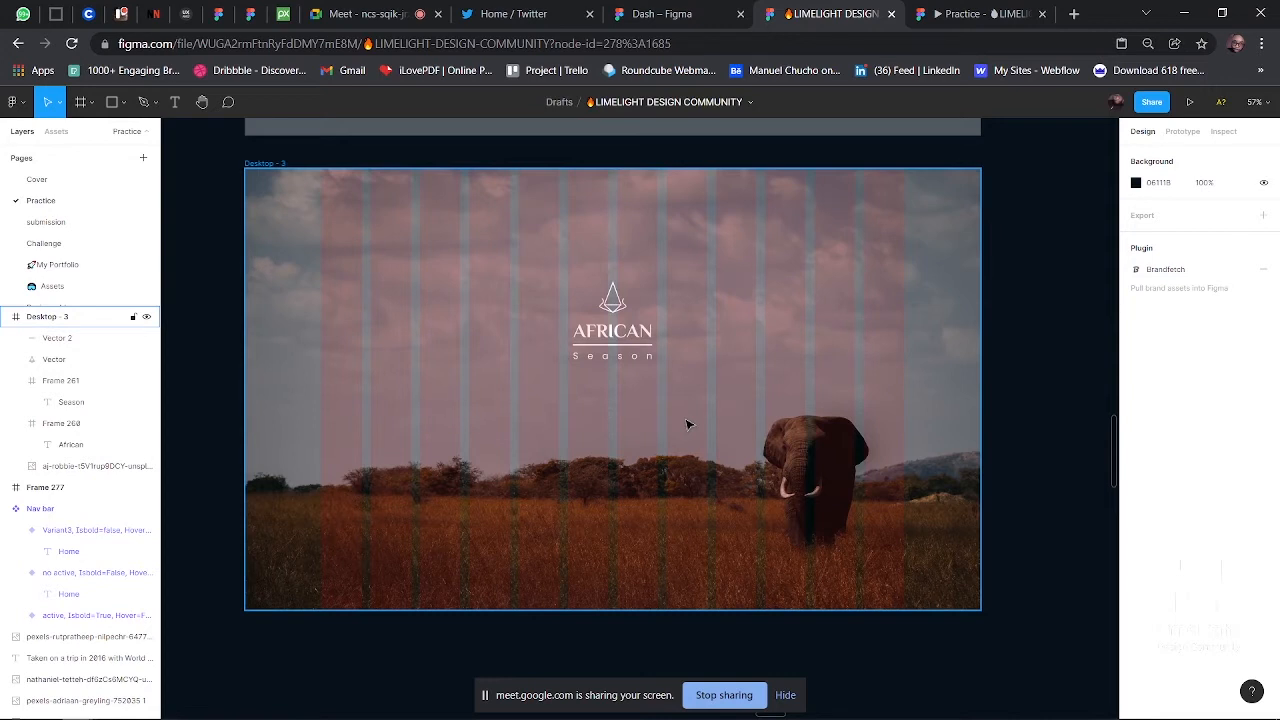
# - Move the translucent bar Frame 268 into Desktop - 3, flush with the frame's top edge as the navigation bar background
pyautogui.scroll(1, 534, 277)
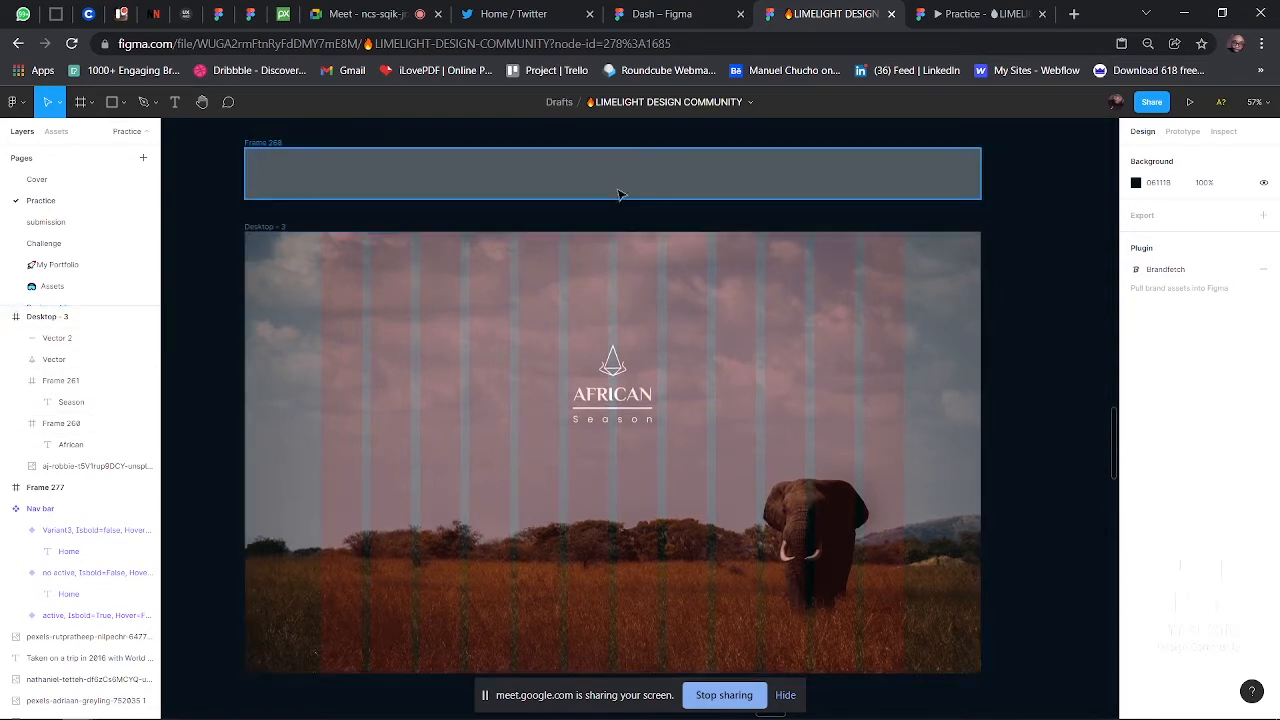
pyautogui.moveTo(631, 186); pyautogui.dragTo(628, 268)
pyautogui.click(663, 206)
pyautogui.scroll(3, 571, 251)
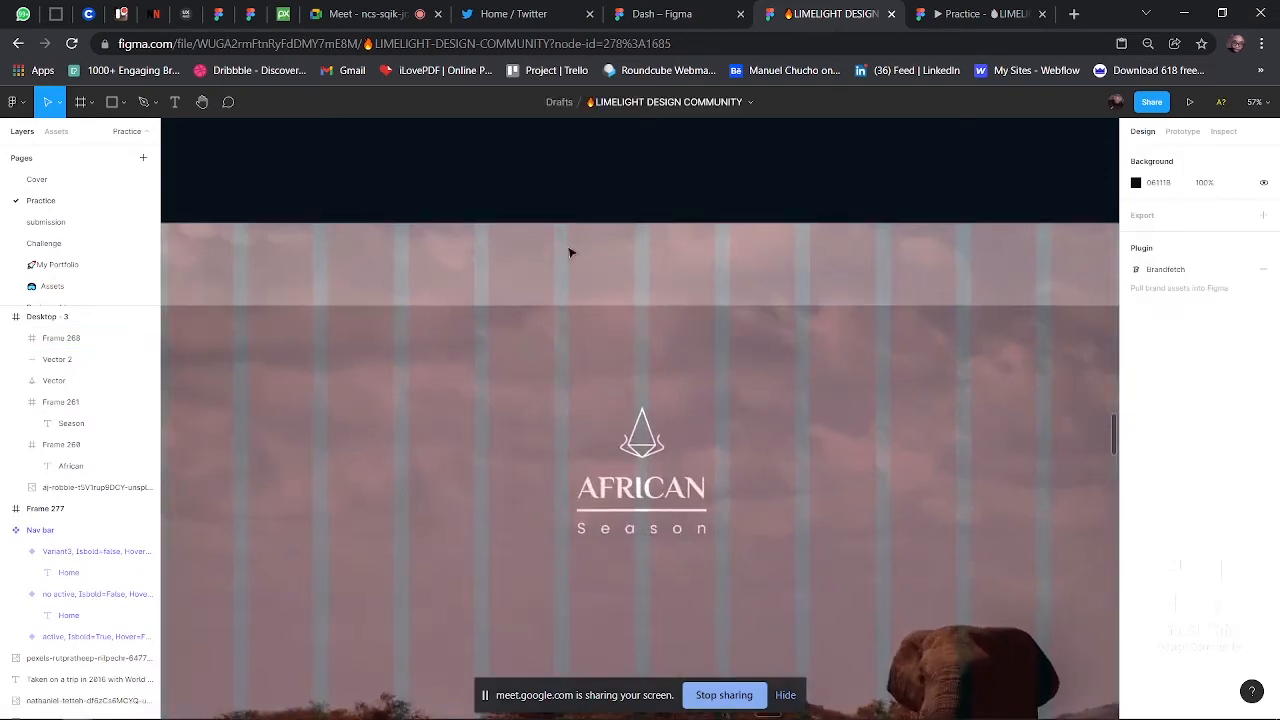
# - Switch to the Google Meet call, admit the waiting participant, and return to the Figma design file
pyautogui.hscroll(-3, 570, 252)
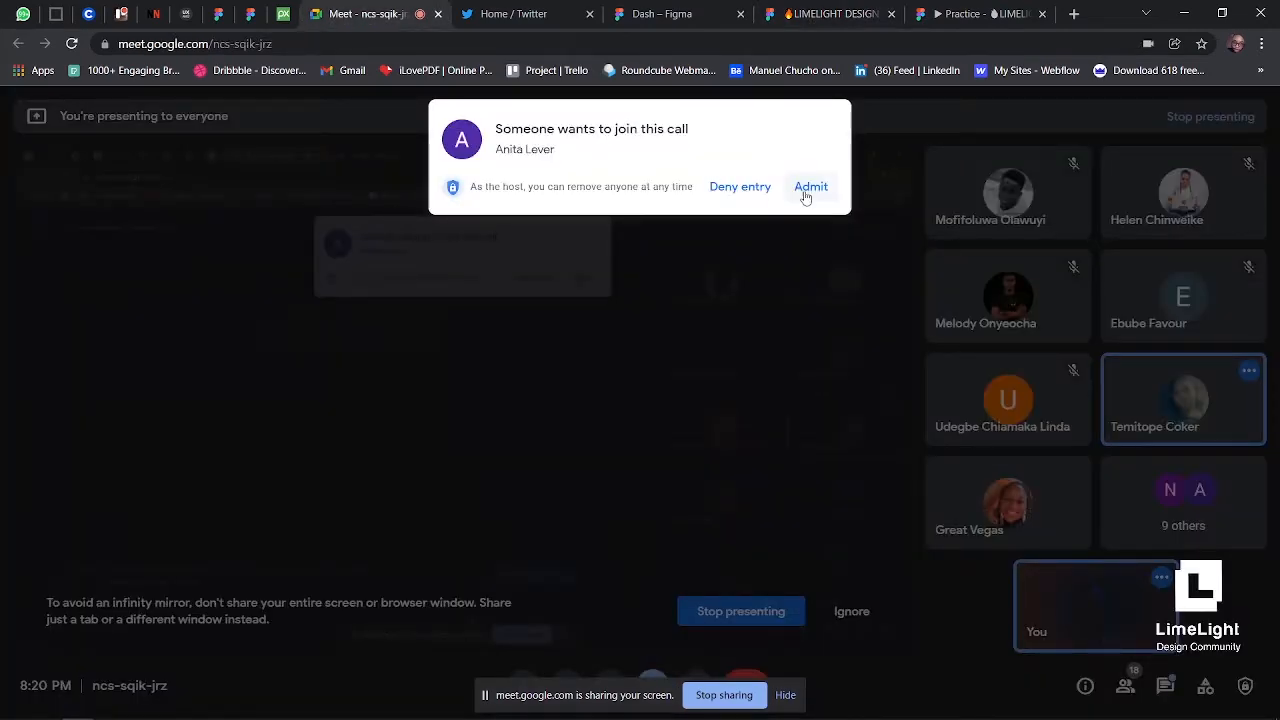
pyautogui.click(809, 188)
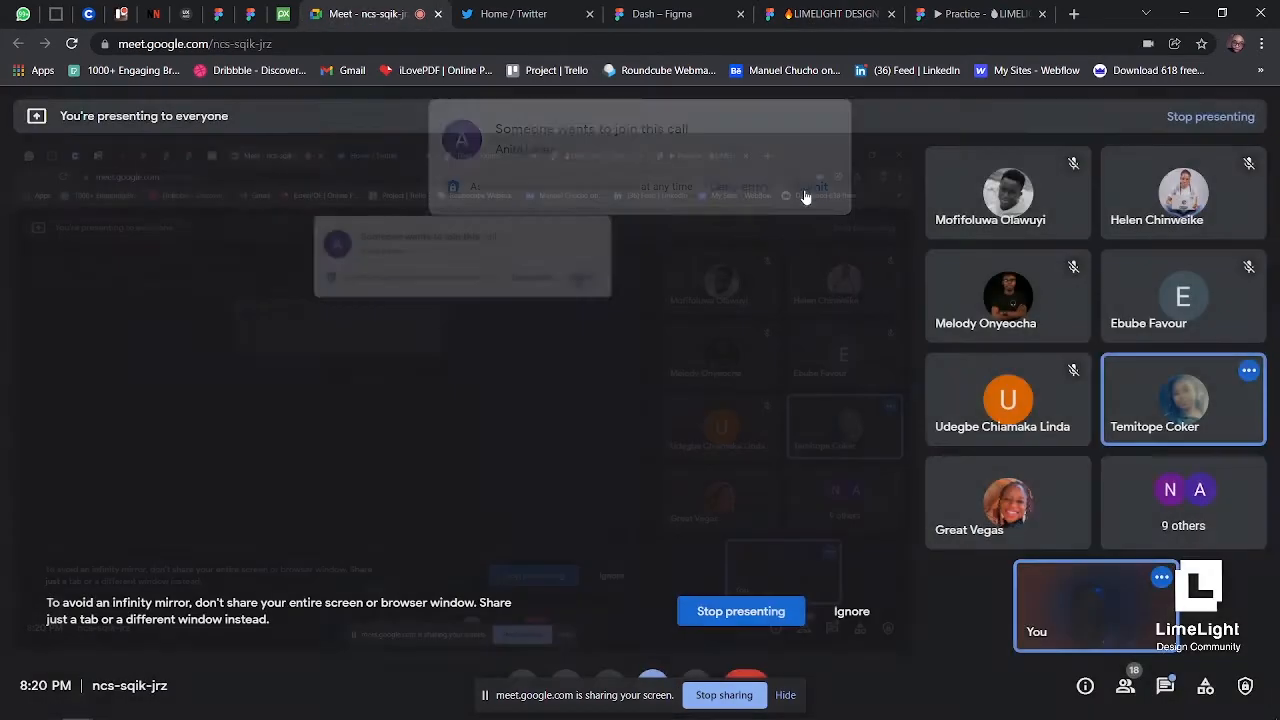
pyautogui.click(830, 14)
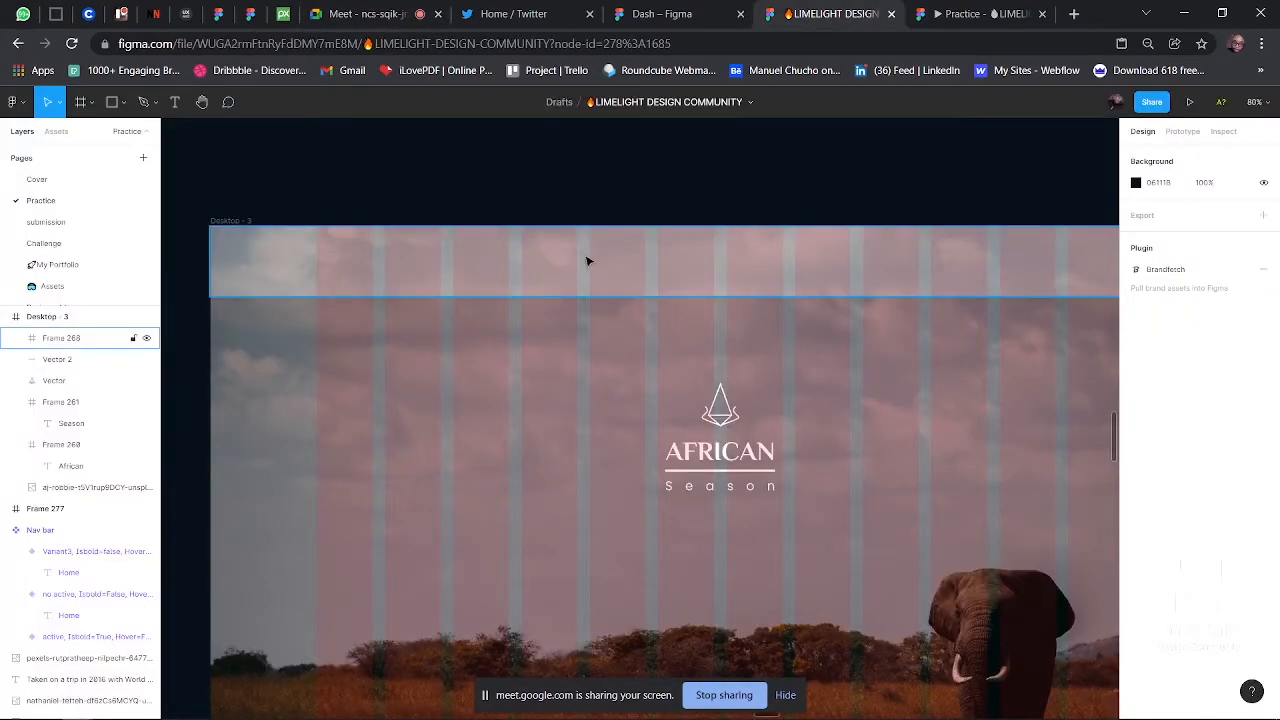
# - Move the loose AFRICAN text from the canvas into the navigation bar of Desktop - 3, placing it at the first grid column
pyautogui.scroll(-5, 630, 290)
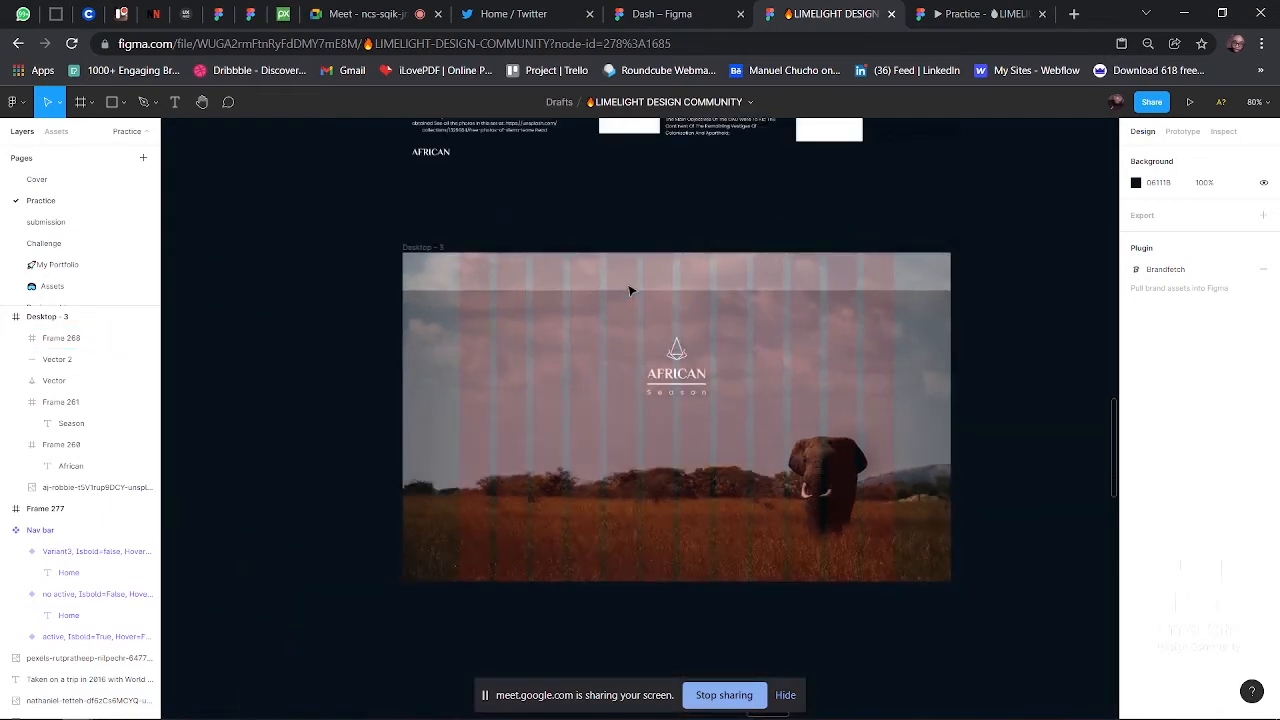
pyautogui.scroll(2, 632, 291)
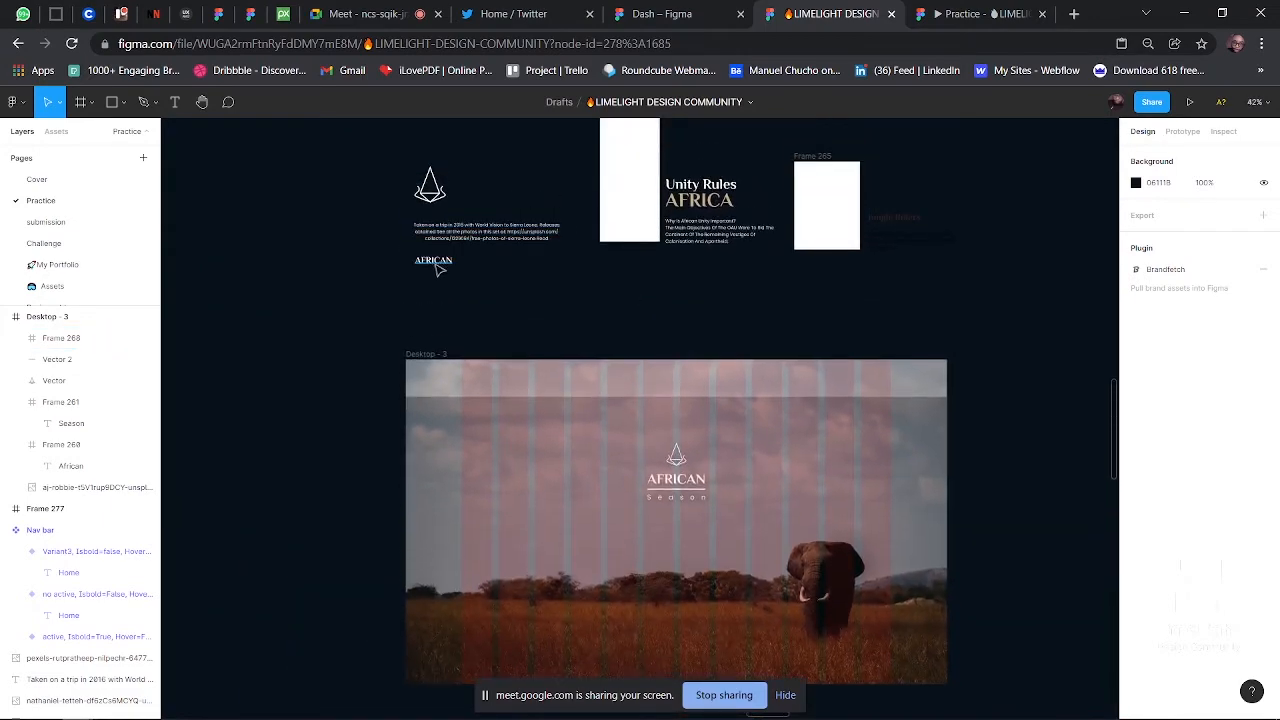
pyautogui.click(438, 262)
pyautogui.moveTo(439, 264); pyautogui.dragTo(478, 385)
pyautogui.scroll(10, 478, 388)
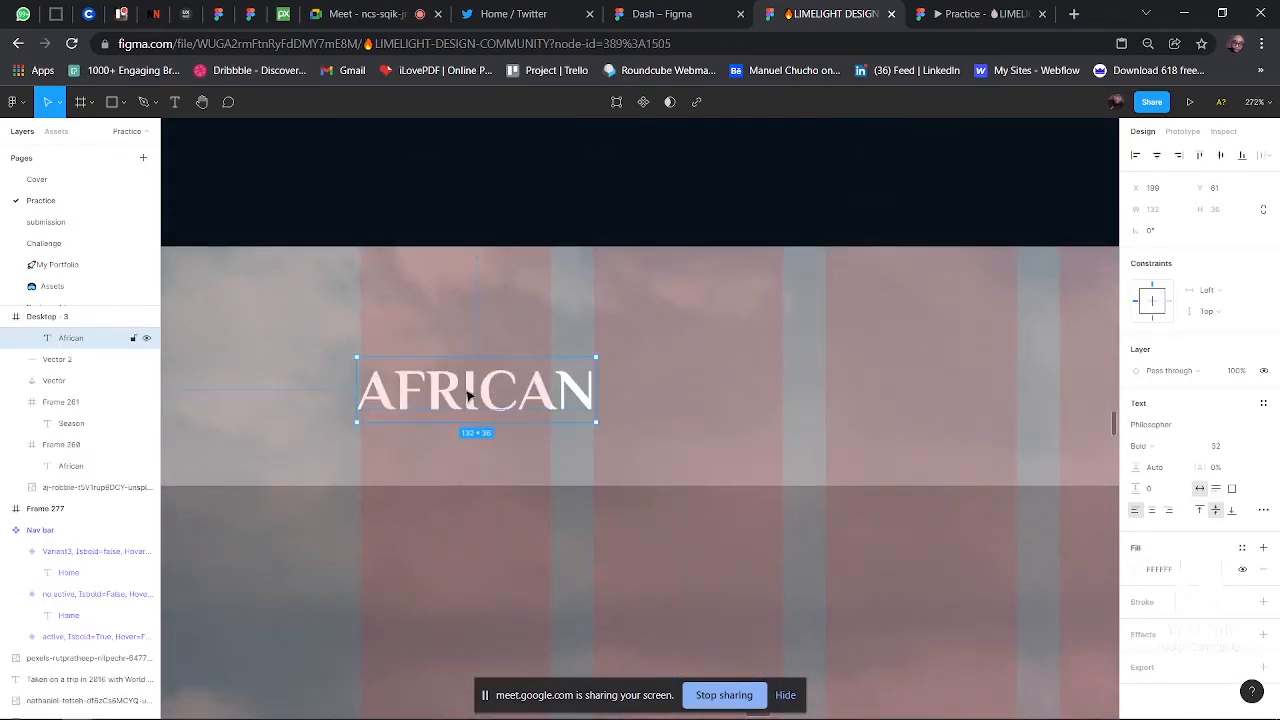
pyautogui.scroll(-6, 467, 395)
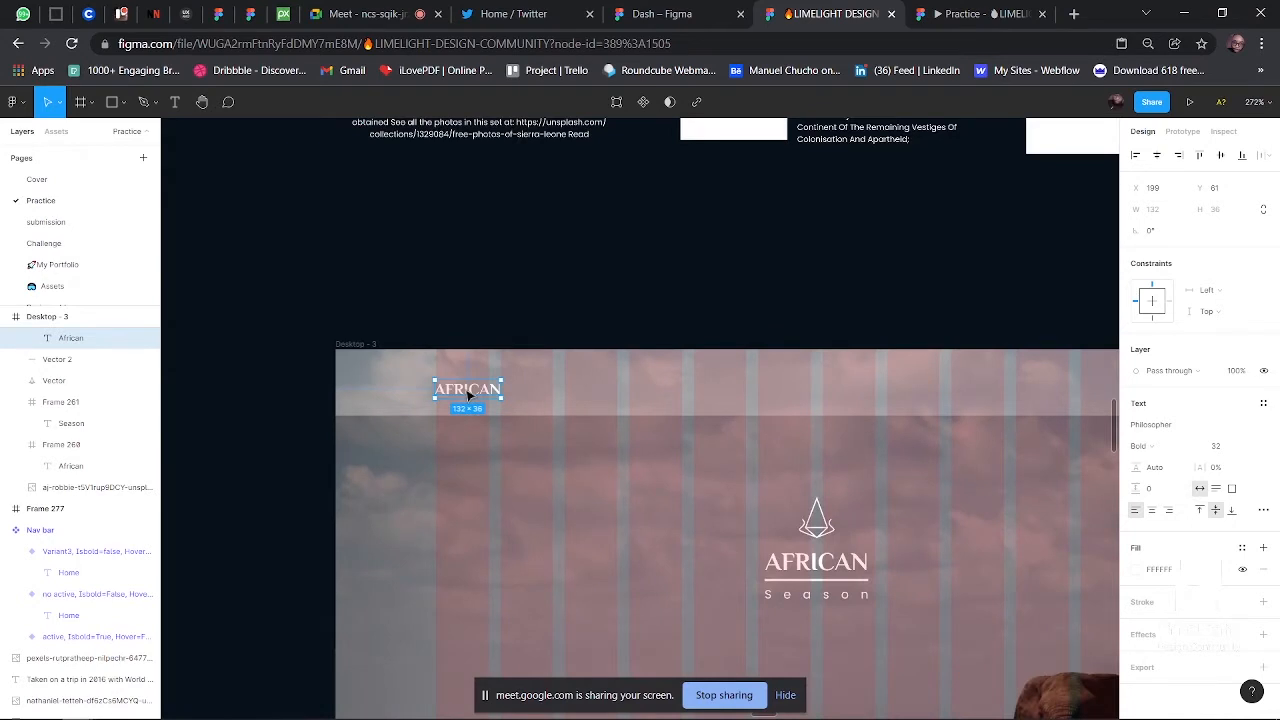
# - Duplicate the logo's Season text onto the empty canvas above Desktop - 3 and set the copy's letter spacing to 0%
pyautogui.hscroll(2, 616, 330)
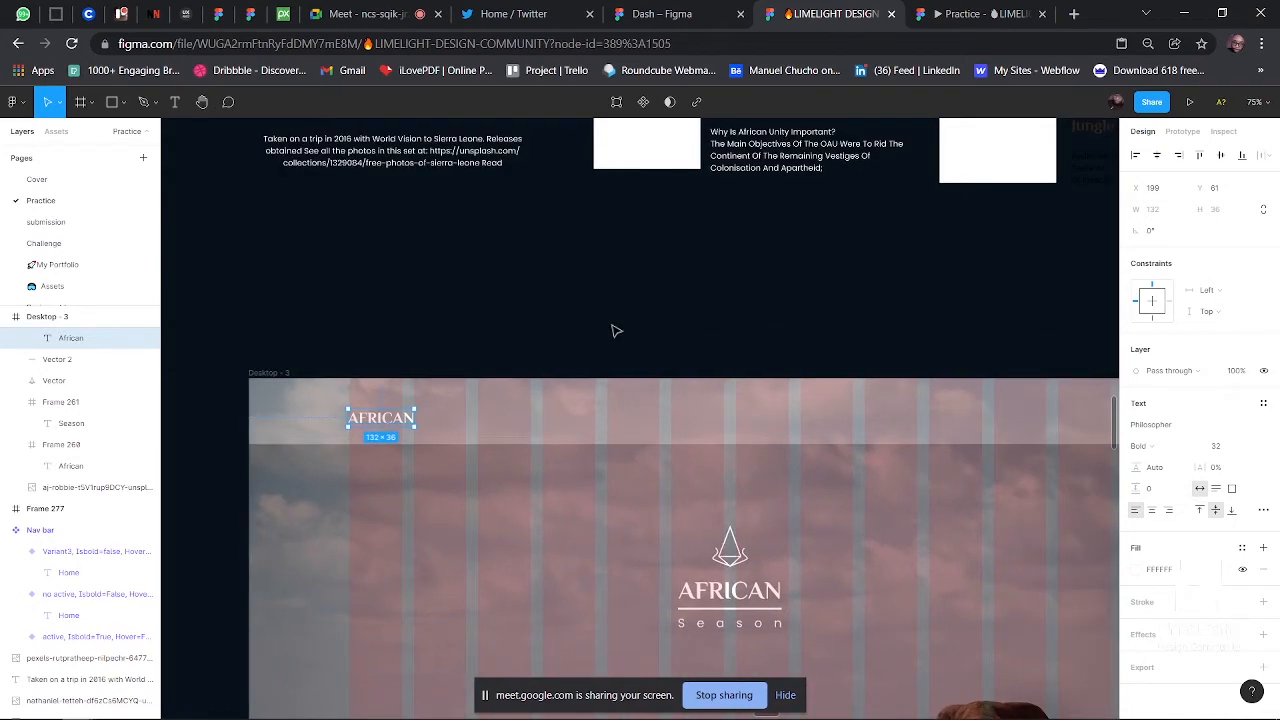
pyautogui.scroll(-2, 616, 330)
pyautogui.click(700, 522)
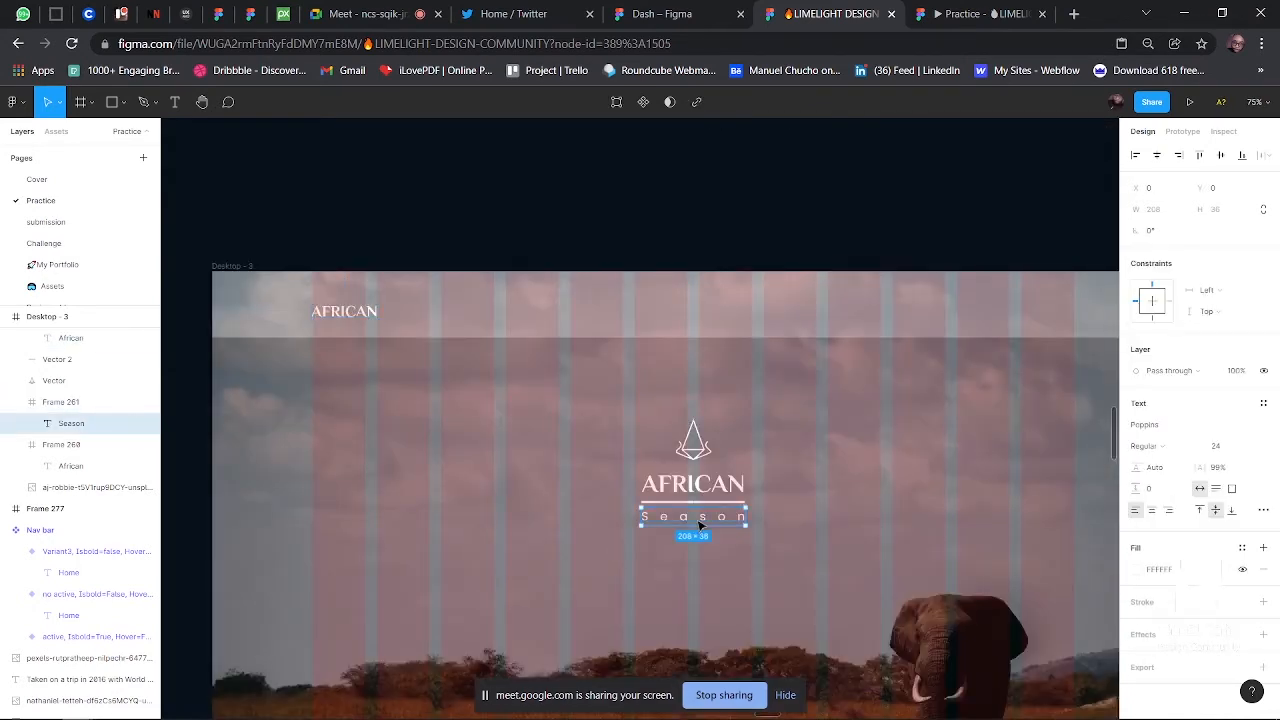
pyautogui.moveTo(700, 522); pyautogui.dragTo(648, 173)
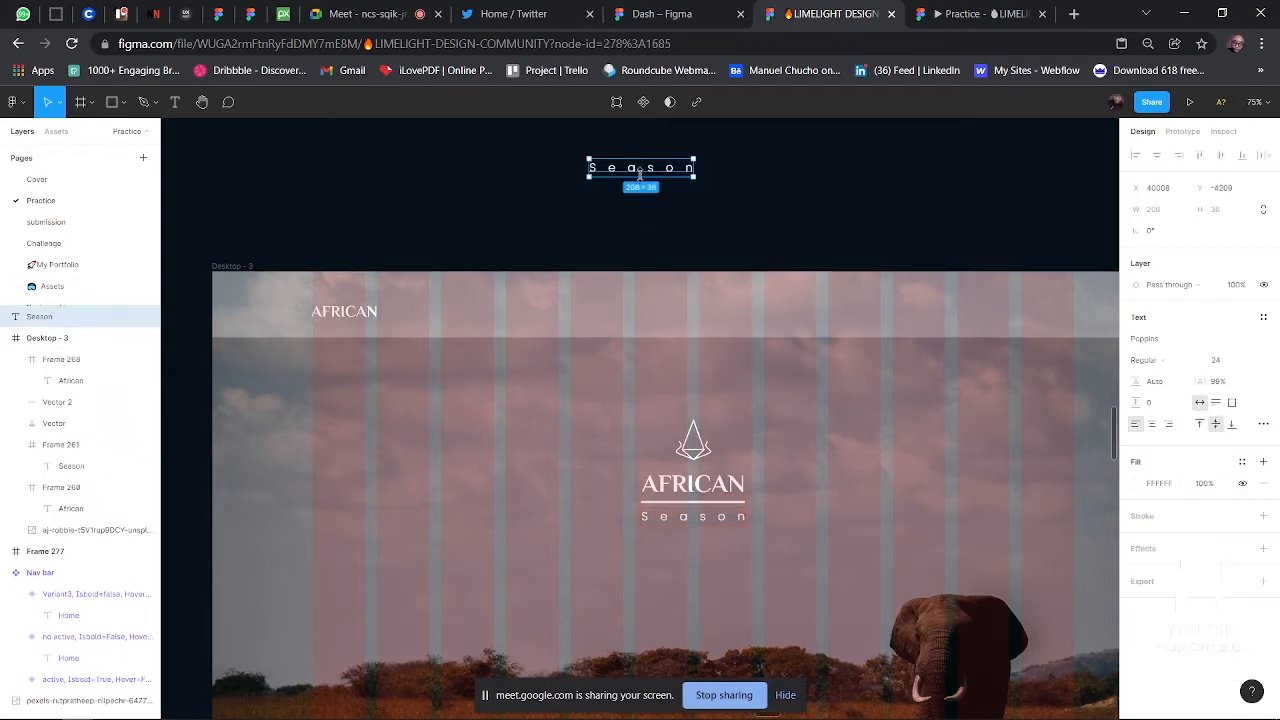
pyautogui.click(1217, 382)
pyautogui.write('0')
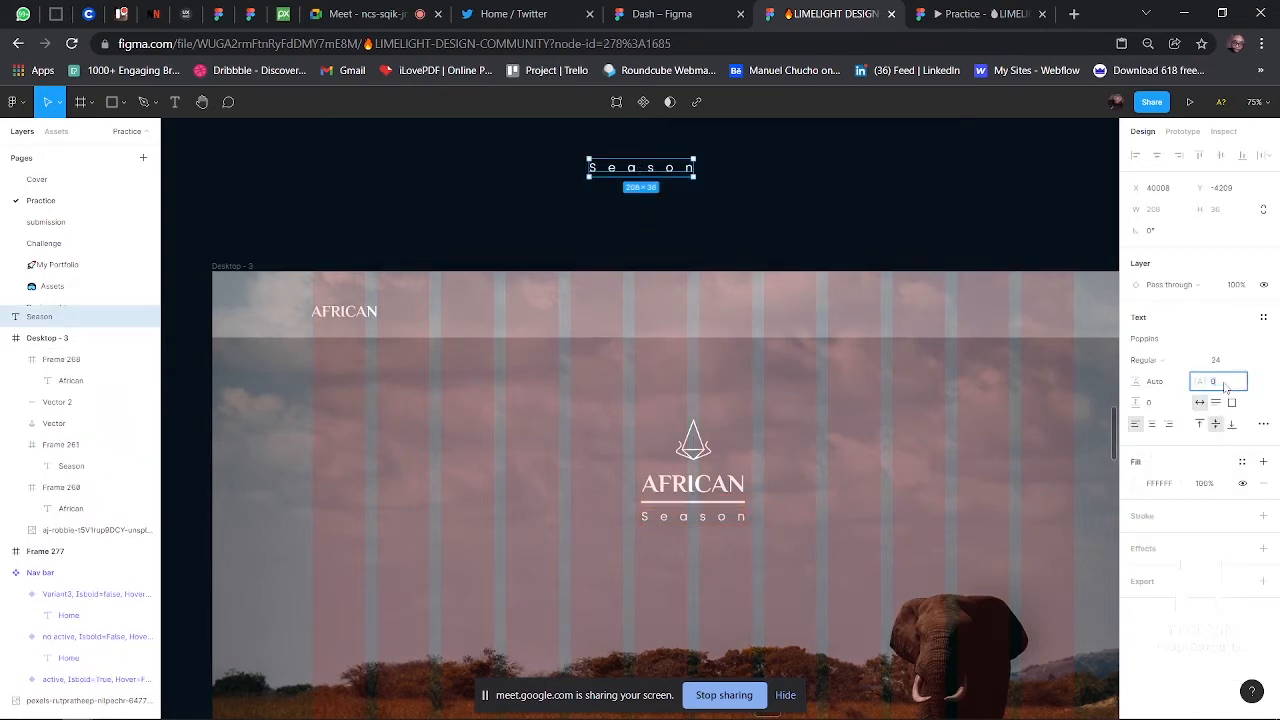
pyautogui.press('Return')
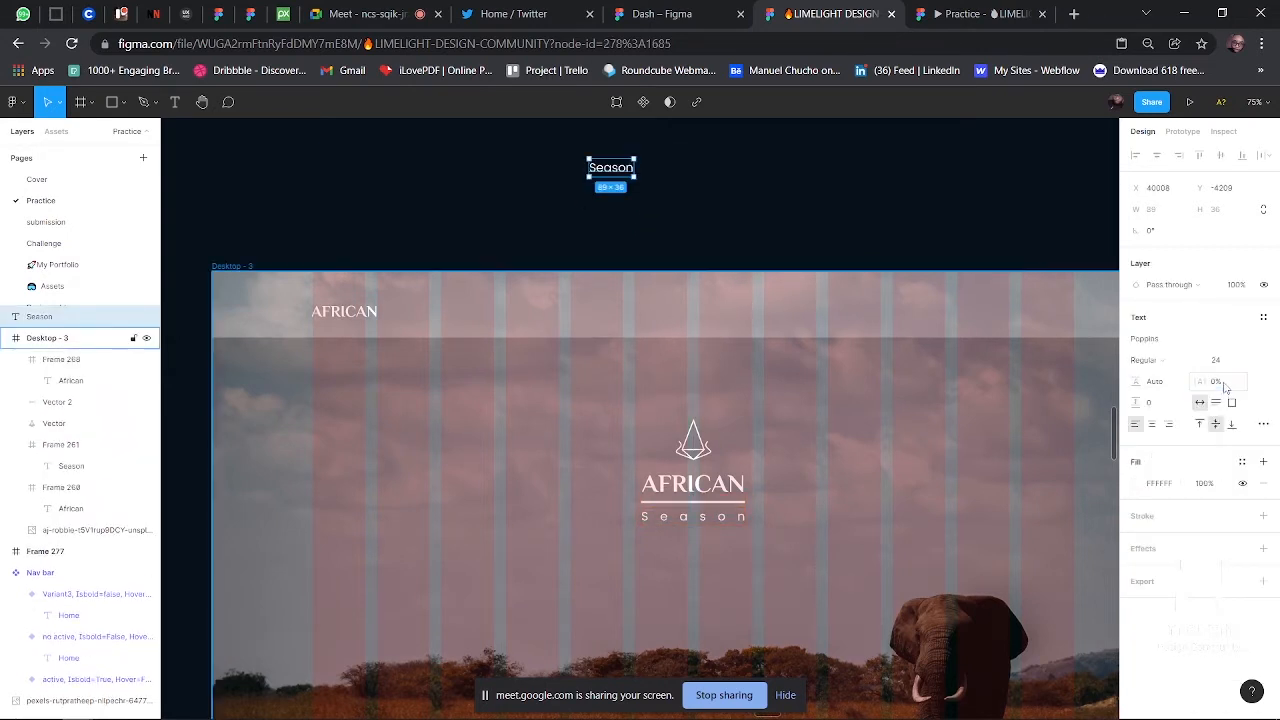
# - Switch to Google Meet, admit the next waiting participant, and go back to the Figma design file
pyautogui.click(380, 14)
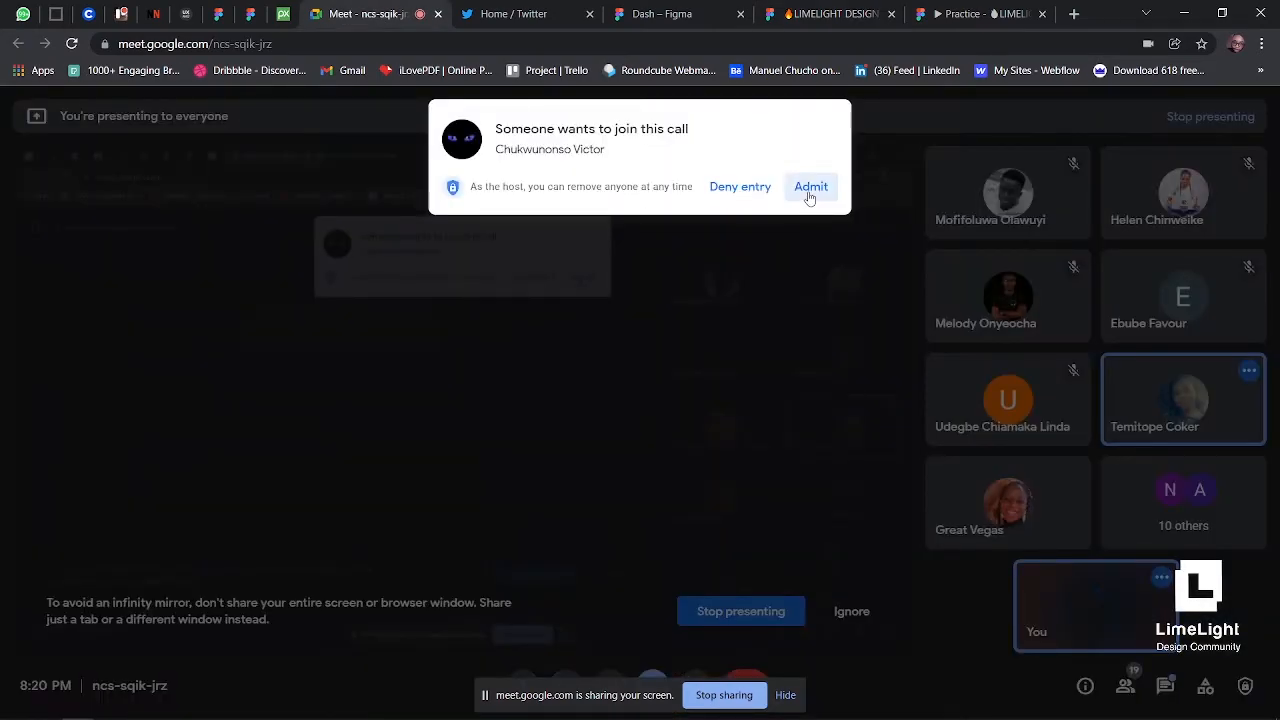
pyautogui.click(808, 190)
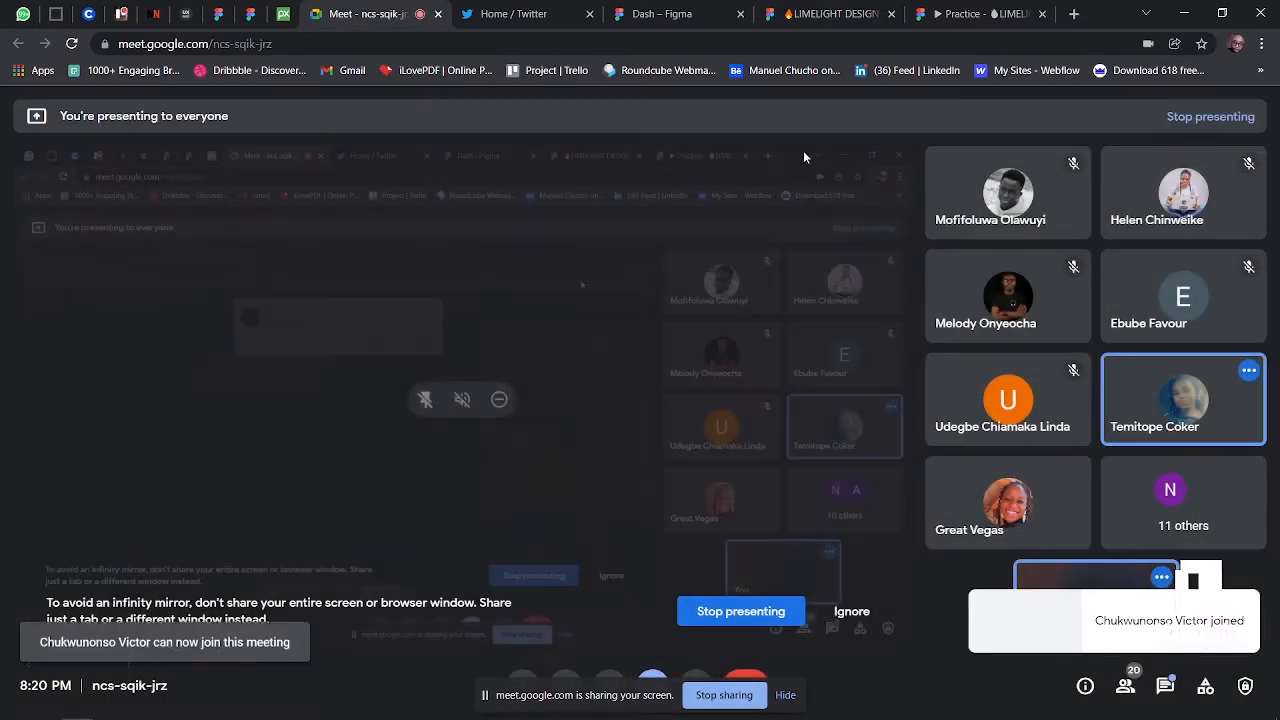
pyautogui.click(838, 10)
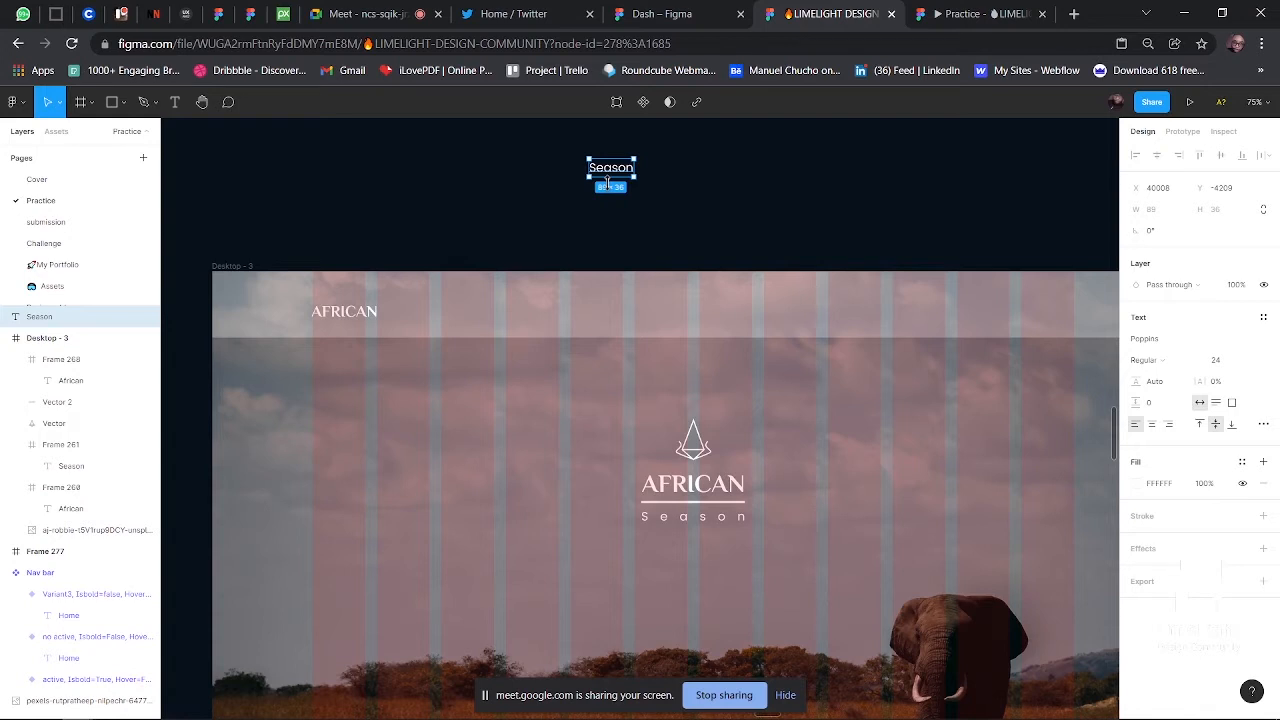
# - Replace the wording of the copied Season text above Desktop - 3 with Home
pyautogui.scroll(5, 607, 182)
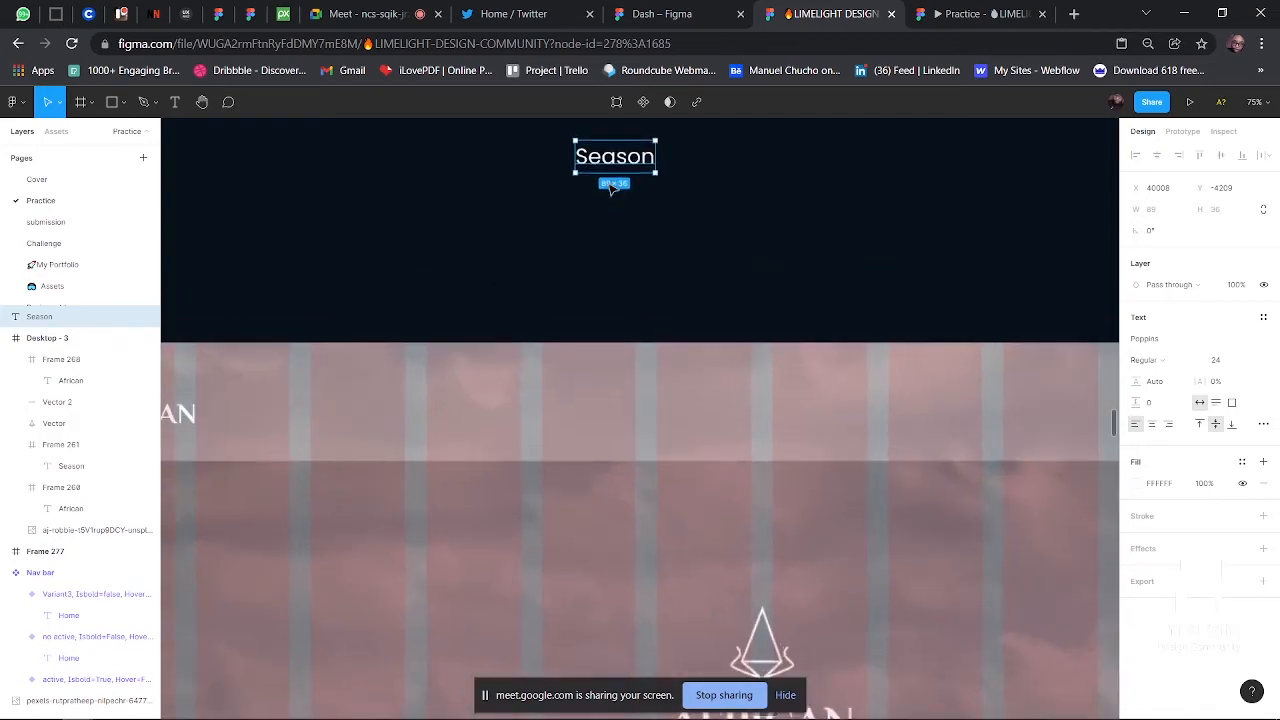
pyautogui.doubleClick(604, 234)
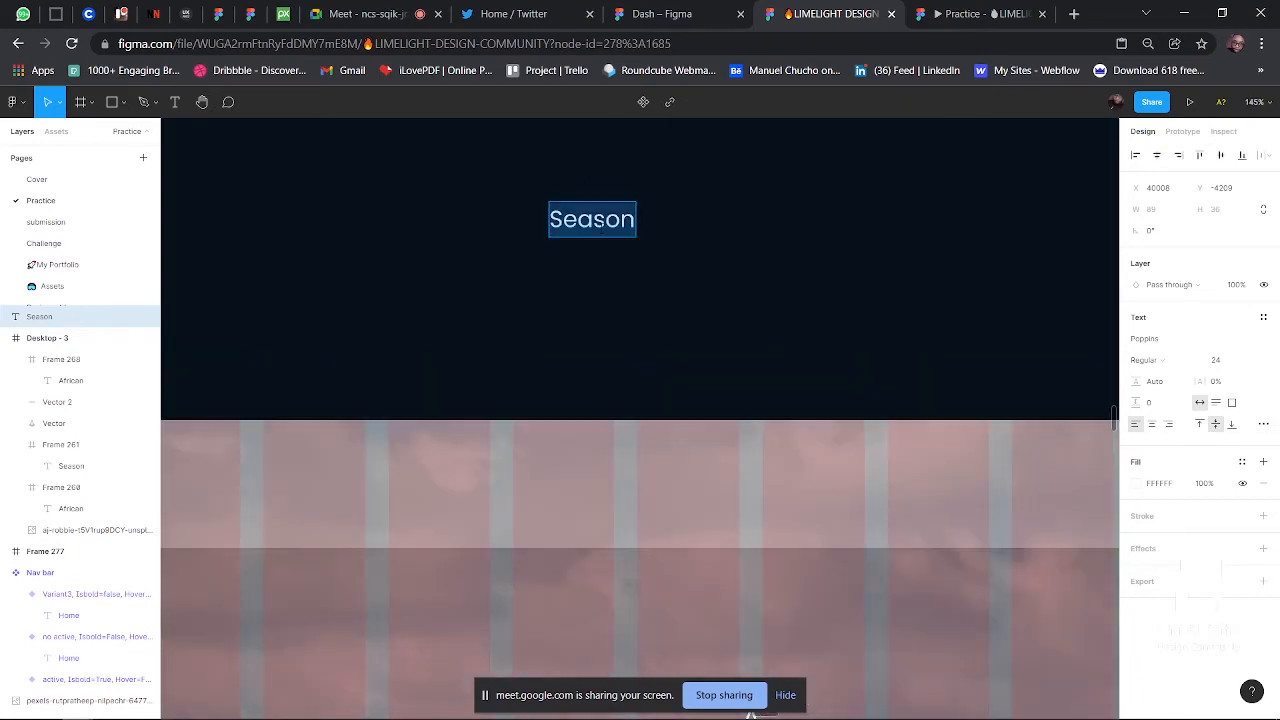
pyautogui.write('Home')
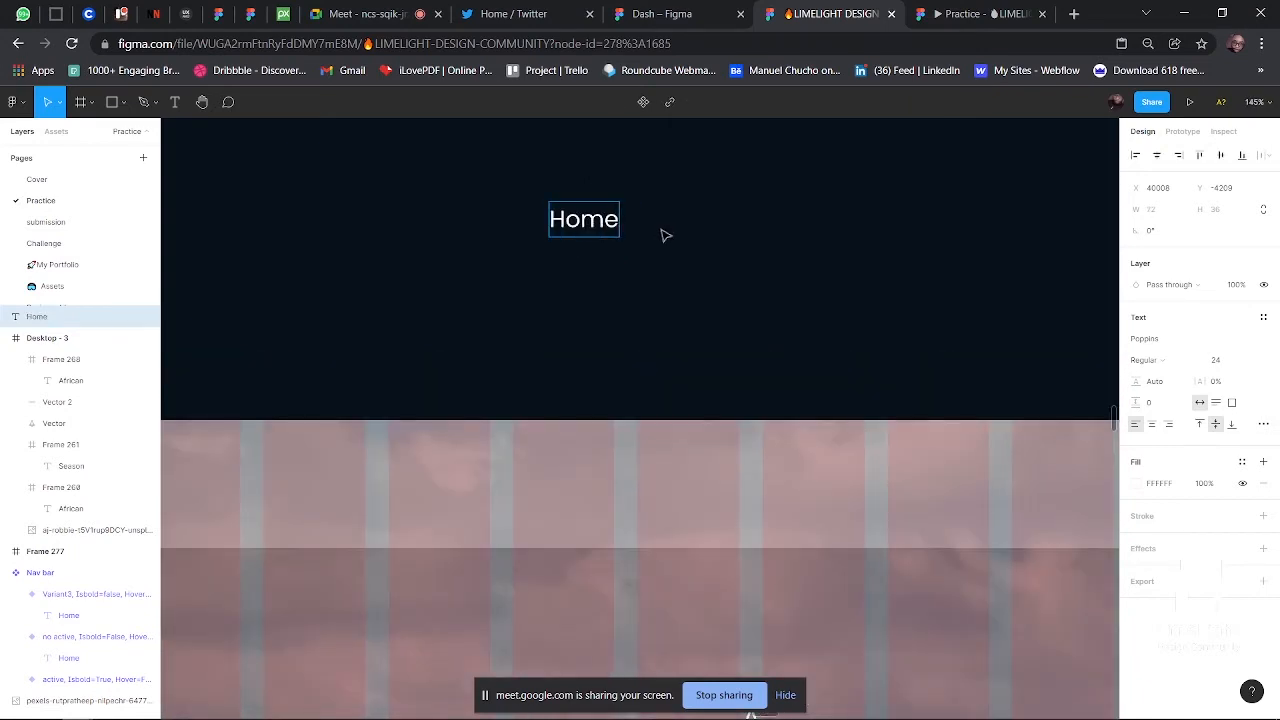
pyautogui.press('Escape')
# - Set the Home text's font weight to SemiBold and move the text slightly higher on the canvas
pyautogui.hotkey('ctrl', 'b')
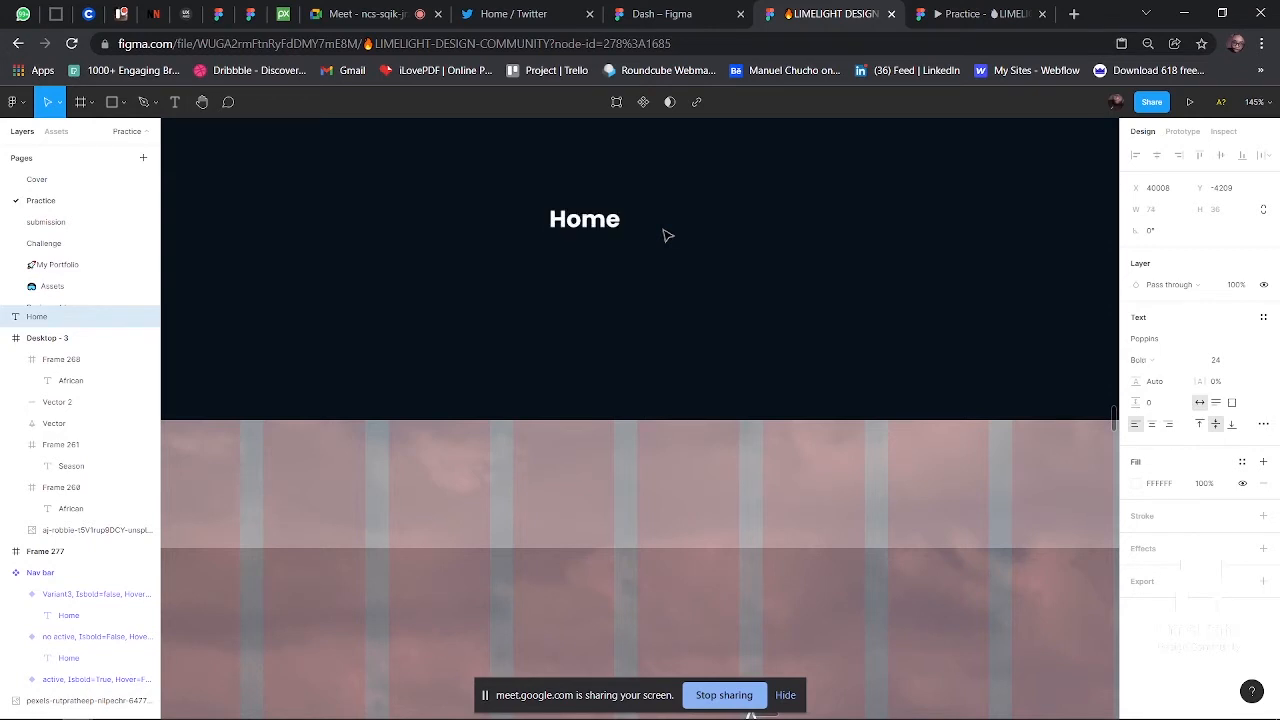
pyautogui.click(1163, 363)
pyautogui.click(1162, 341)
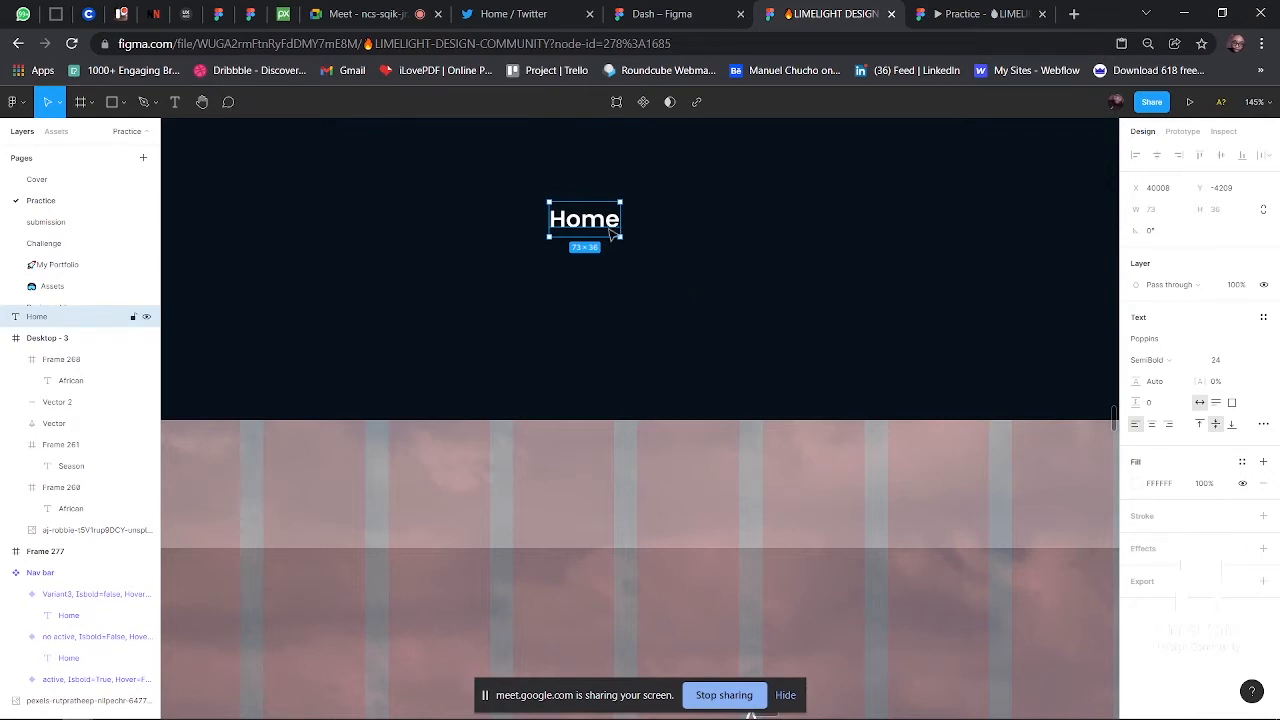
pyautogui.moveTo(608, 228); pyautogui.dragTo(609, 211)
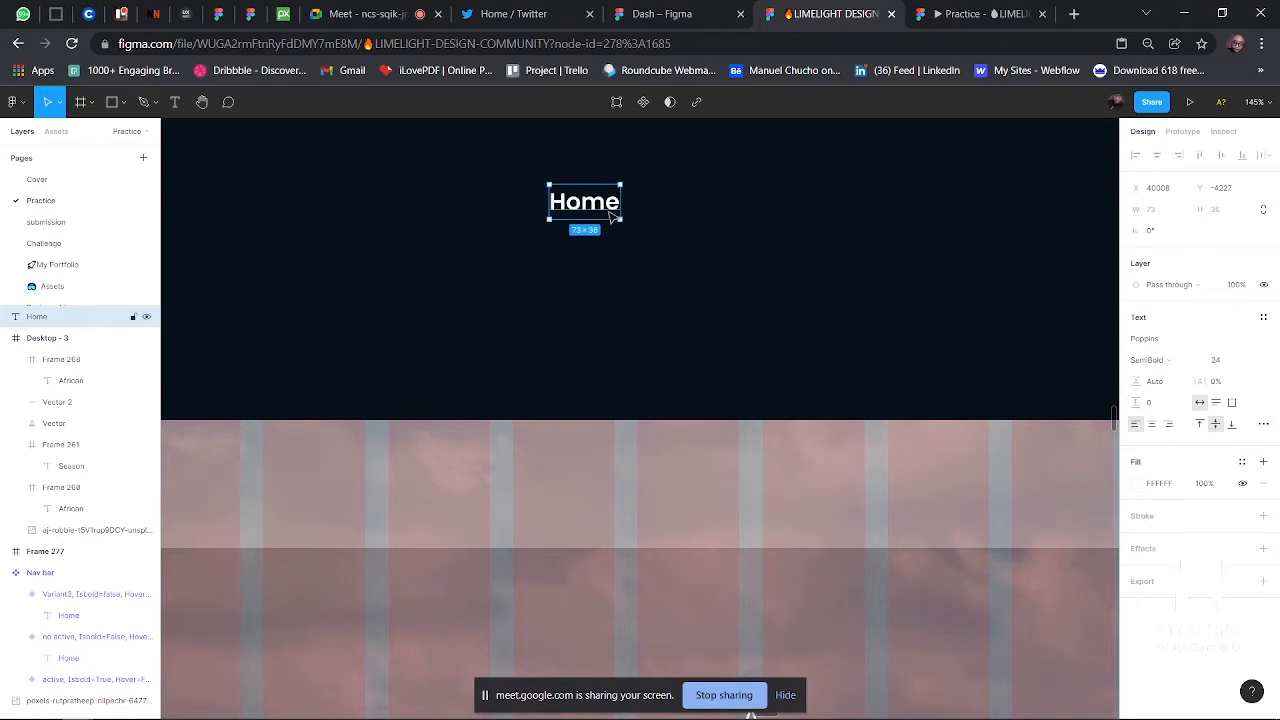
# - Turn the Home text into a component and add a second variant named Inactive
pyautogui.click(644, 103)
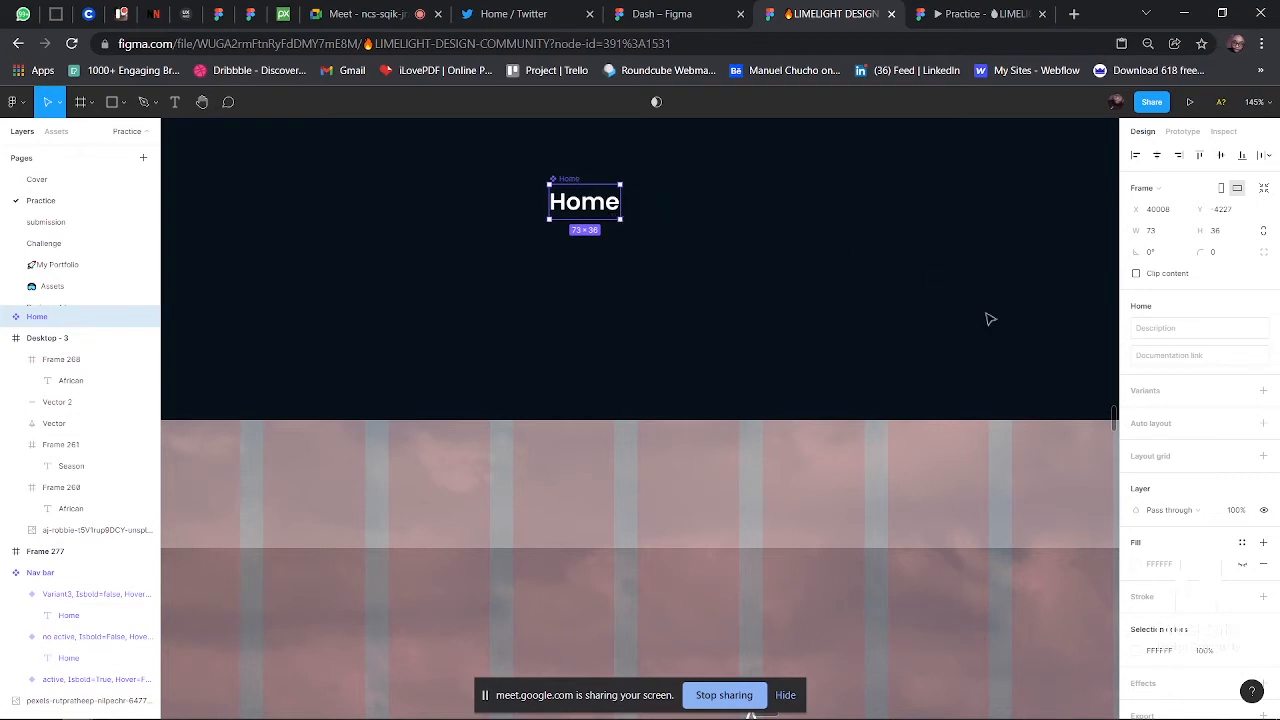
pyautogui.click(1264, 392)
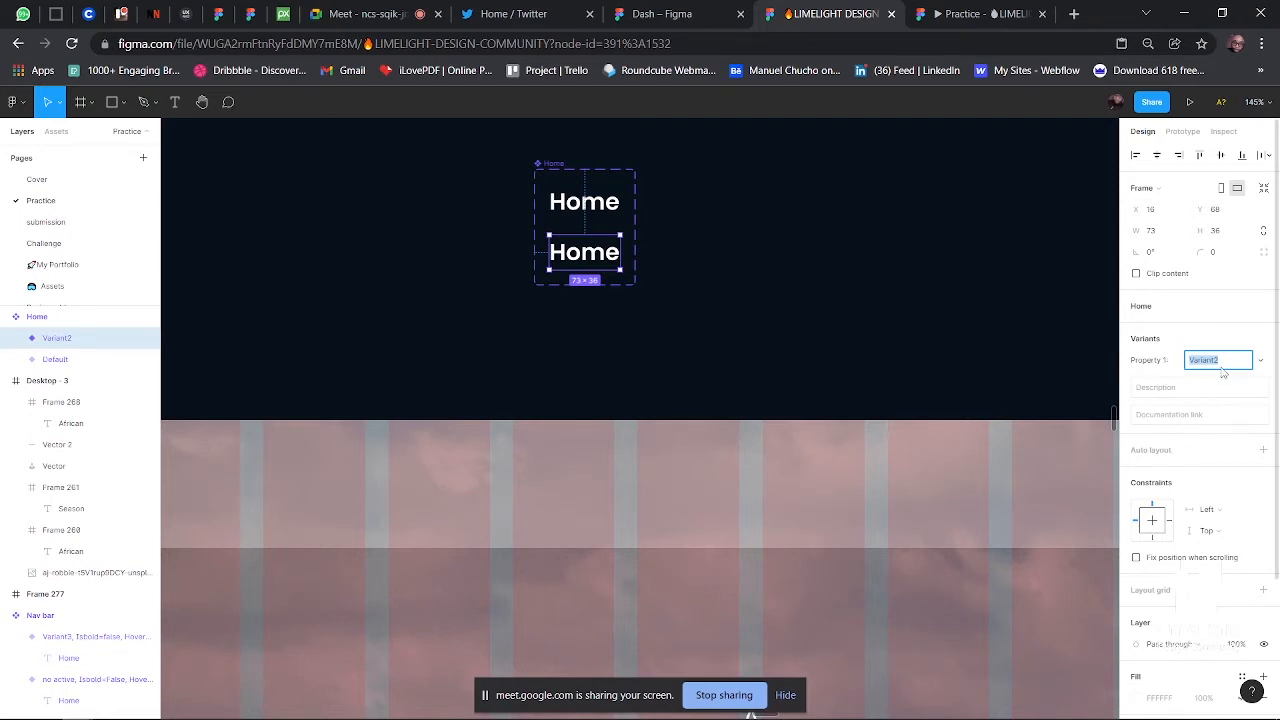
pyautogui.write('Inacti')
pyautogui.press('BackSpace')
pyautogui.press('BackSpace')
pyautogui.write('ve')
pyautogui.click(605, 210)
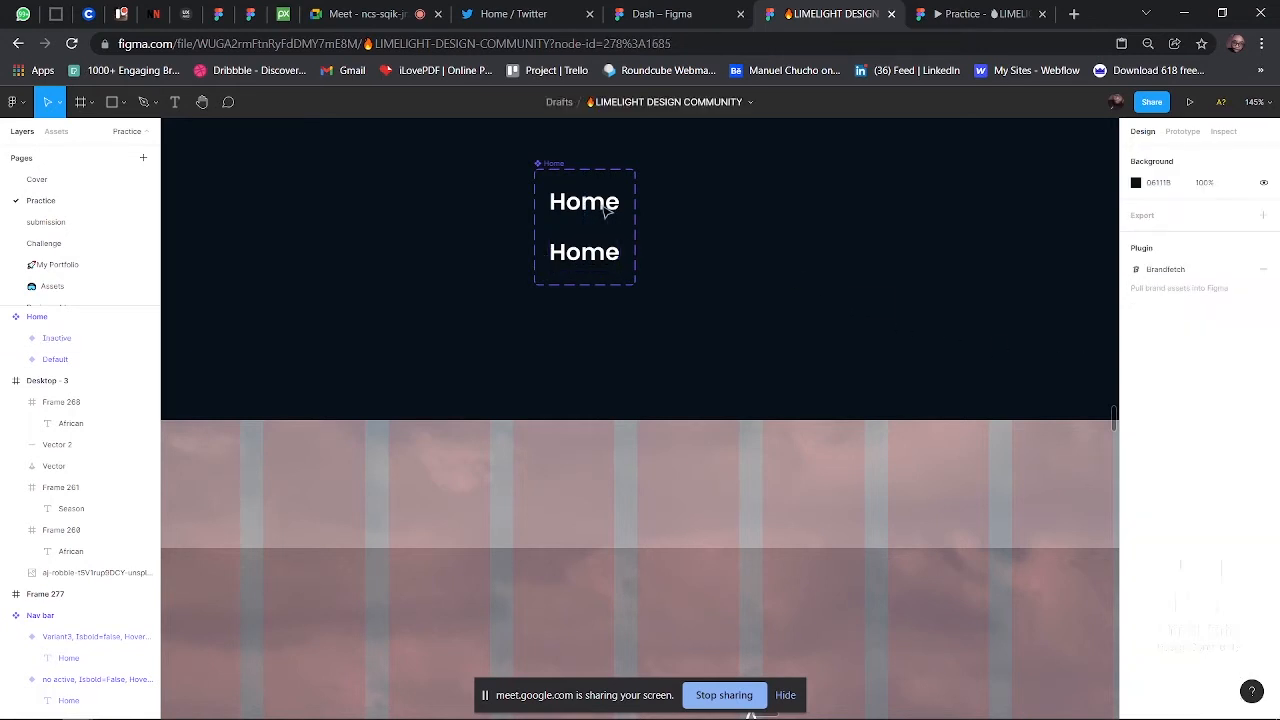
# - Rename the Home component's default variant as active
pyautogui.doubleClick(604, 208)
pyautogui.click(826, 266)
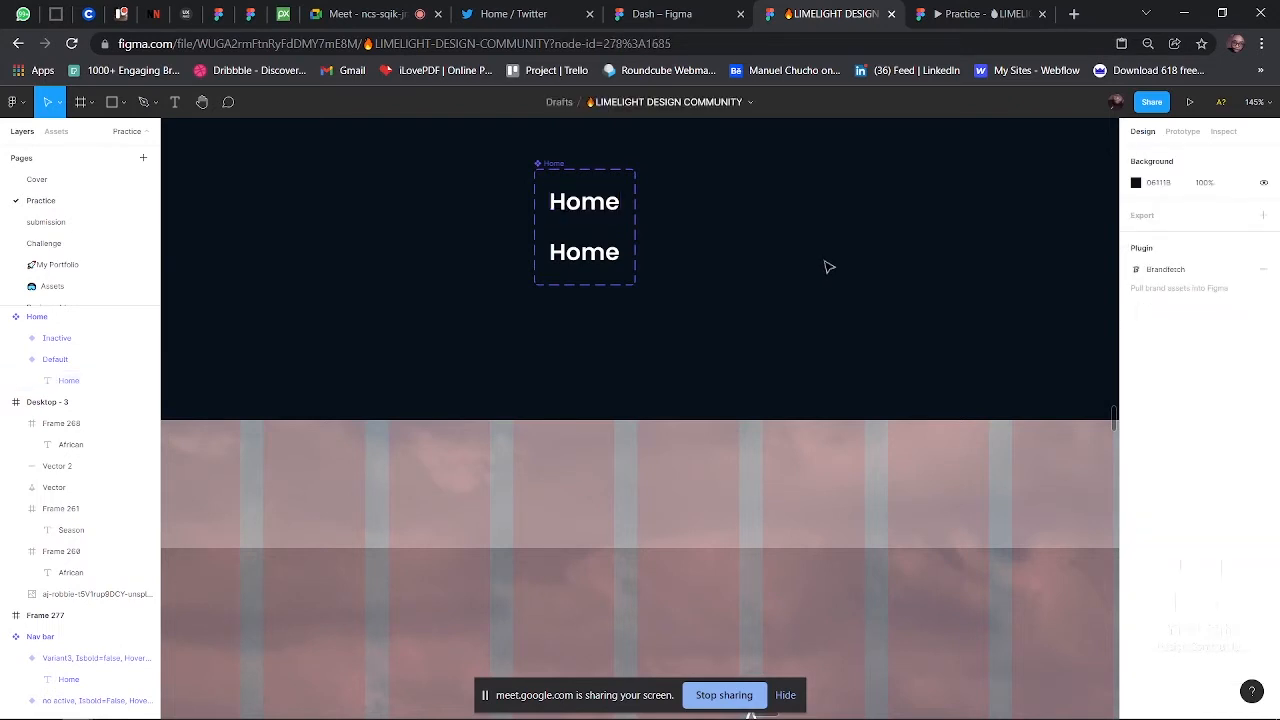
pyautogui.click(600, 214)
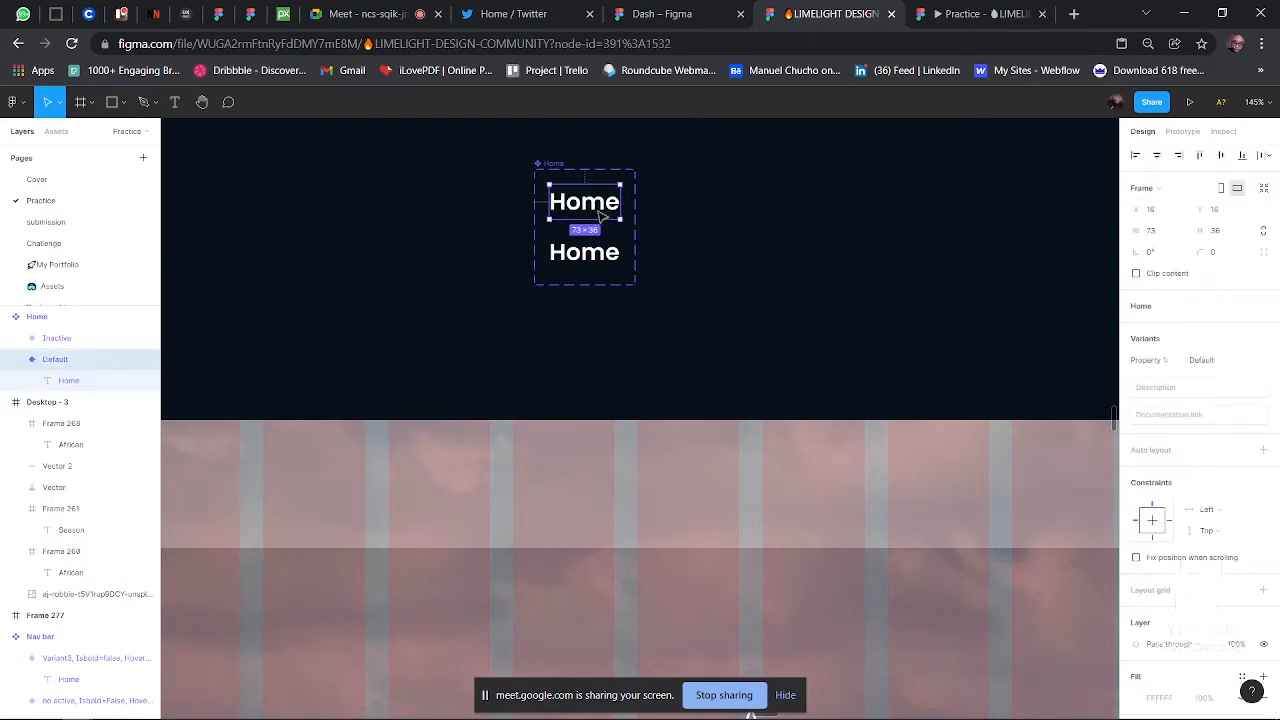
pyautogui.click(1222, 364)
pyautogui.write('ac')
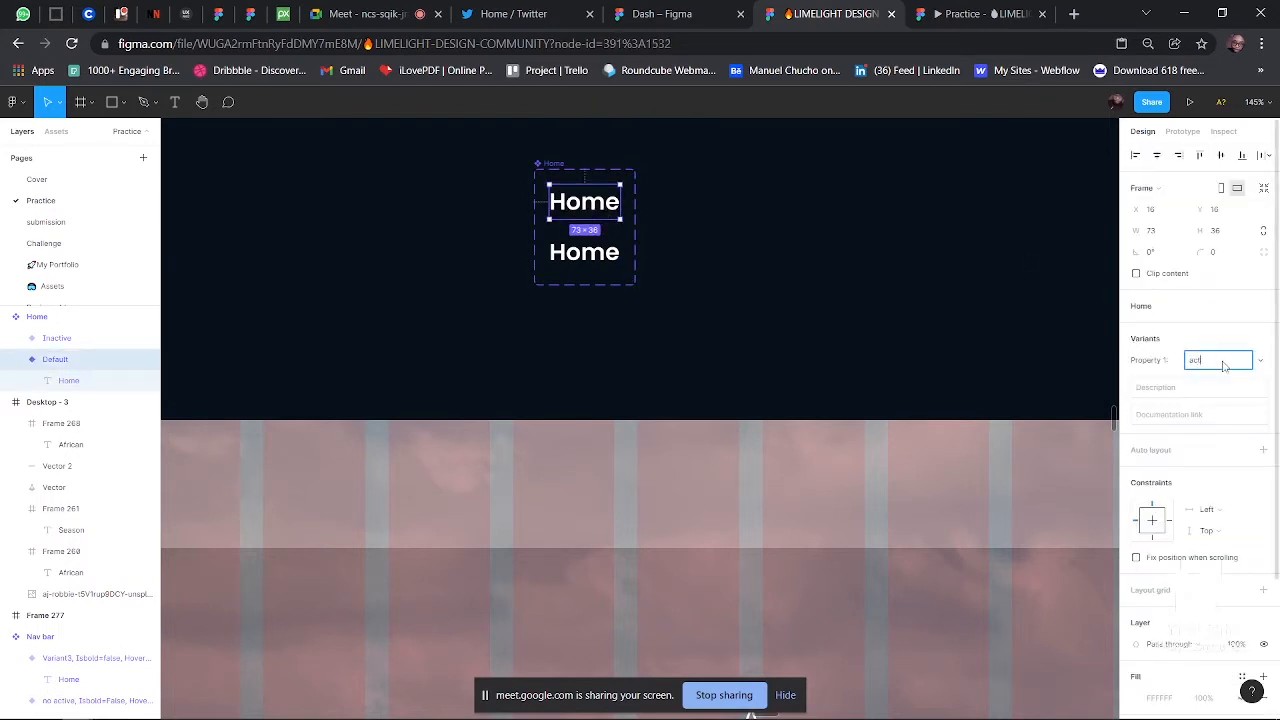
pyautogui.write('tive')
pyautogui.press('Return')
pyautogui.click(795, 317)
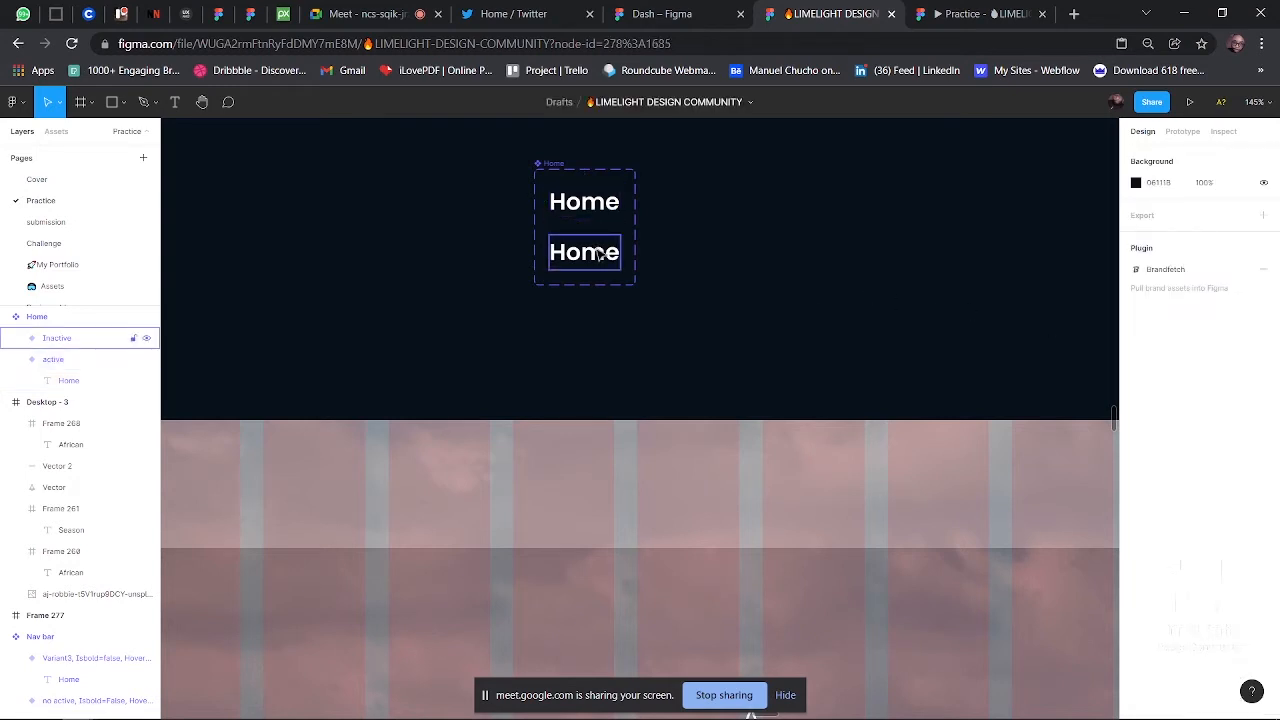
# - Select the Home component set, then admit the waiting participant in Google Meet and return to the Figma file
pyautogui.click(545, 165)
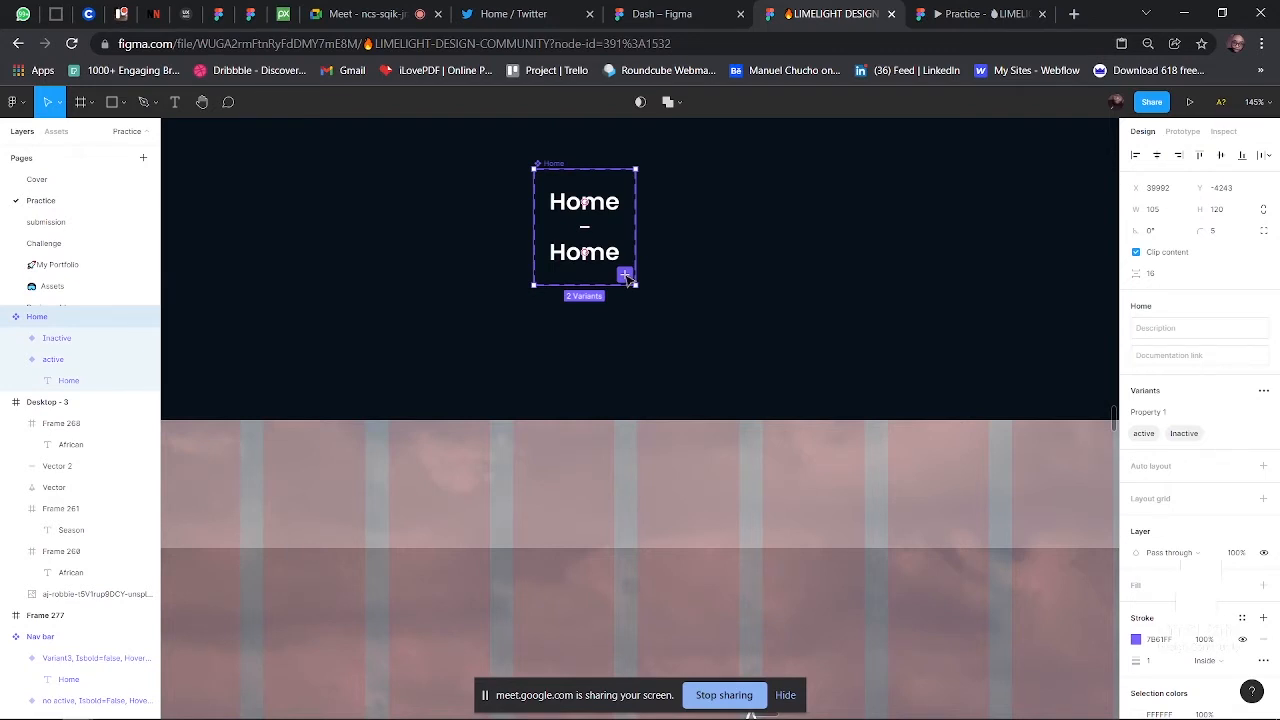
pyautogui.click(365, 14)
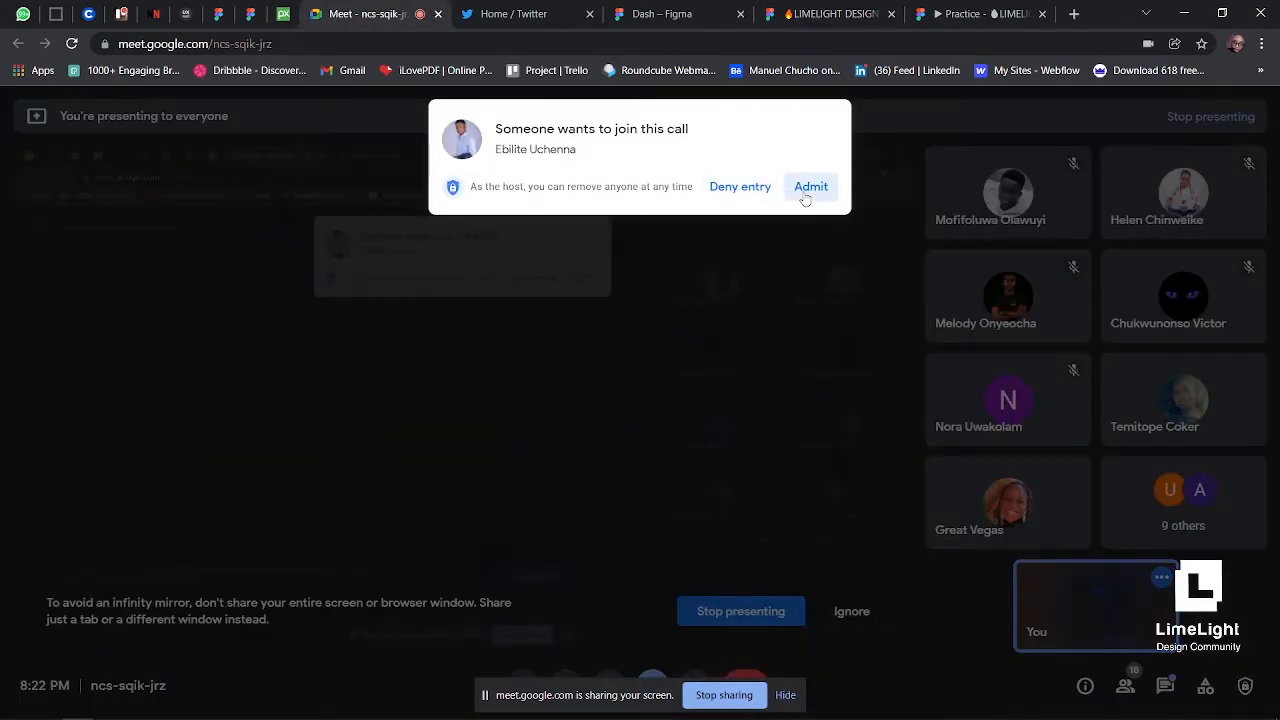
pyautogui.click(808, 192)
pyautogui.click(822, 16)
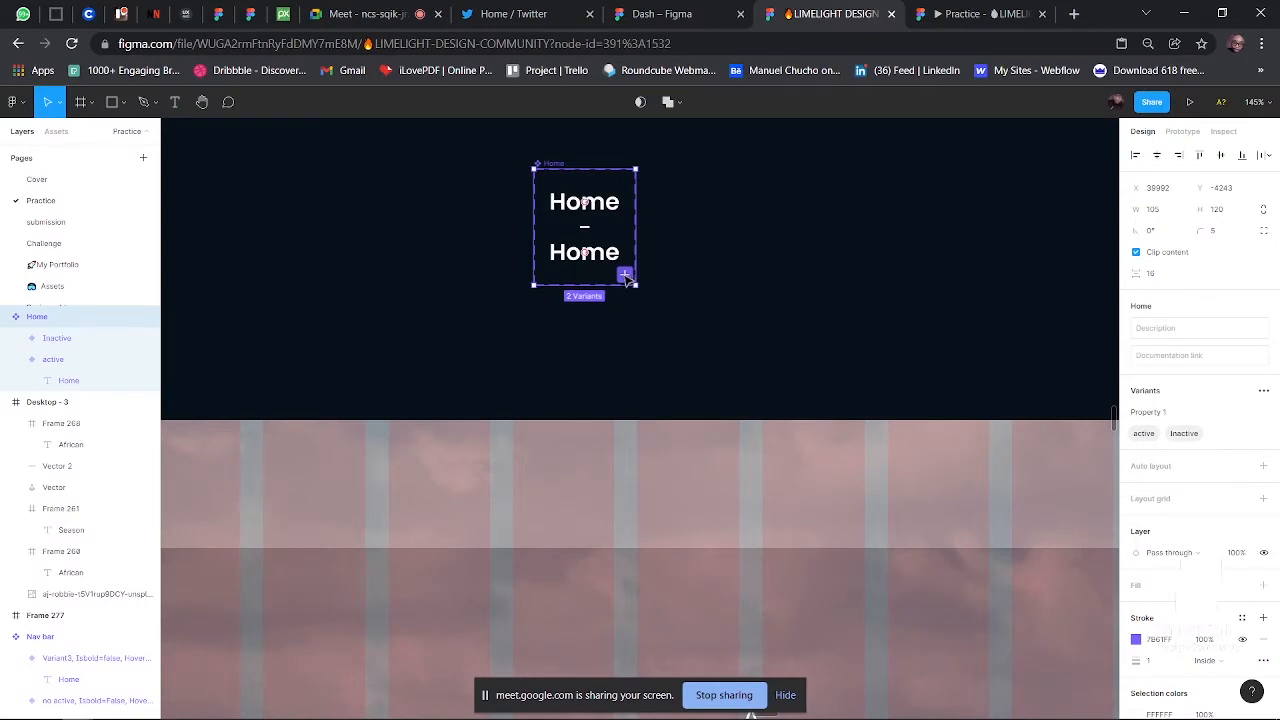
# - Add a third variant to the Home component set and name it Hover
pyautogui.click(624, 274)
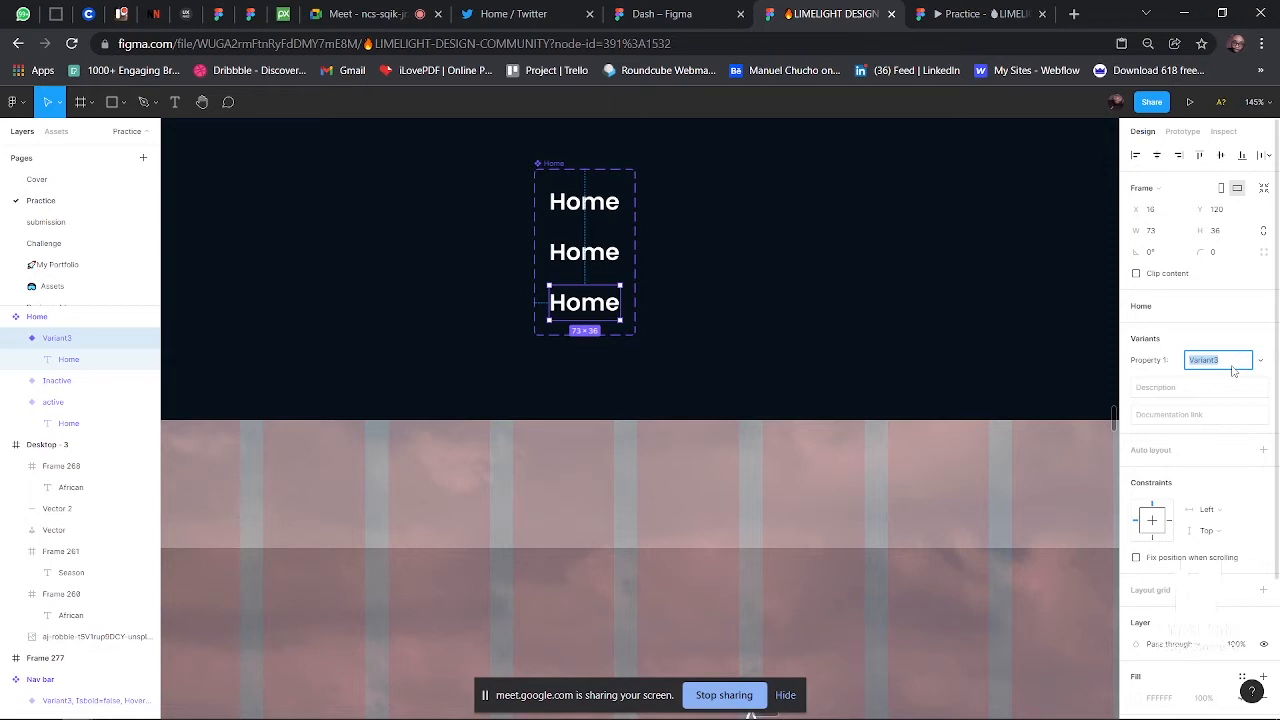
pyautogui.write('Hover')
pyautogui.press('Return')
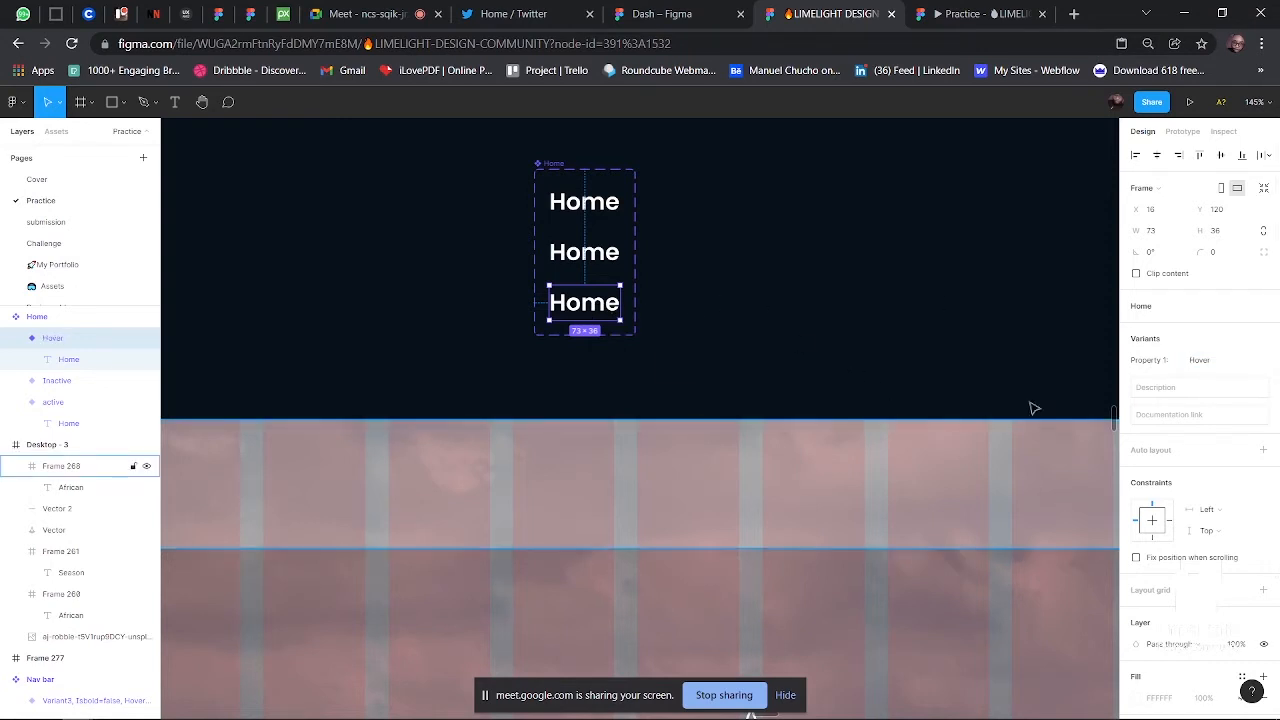
pyautogui.click(900, 325)
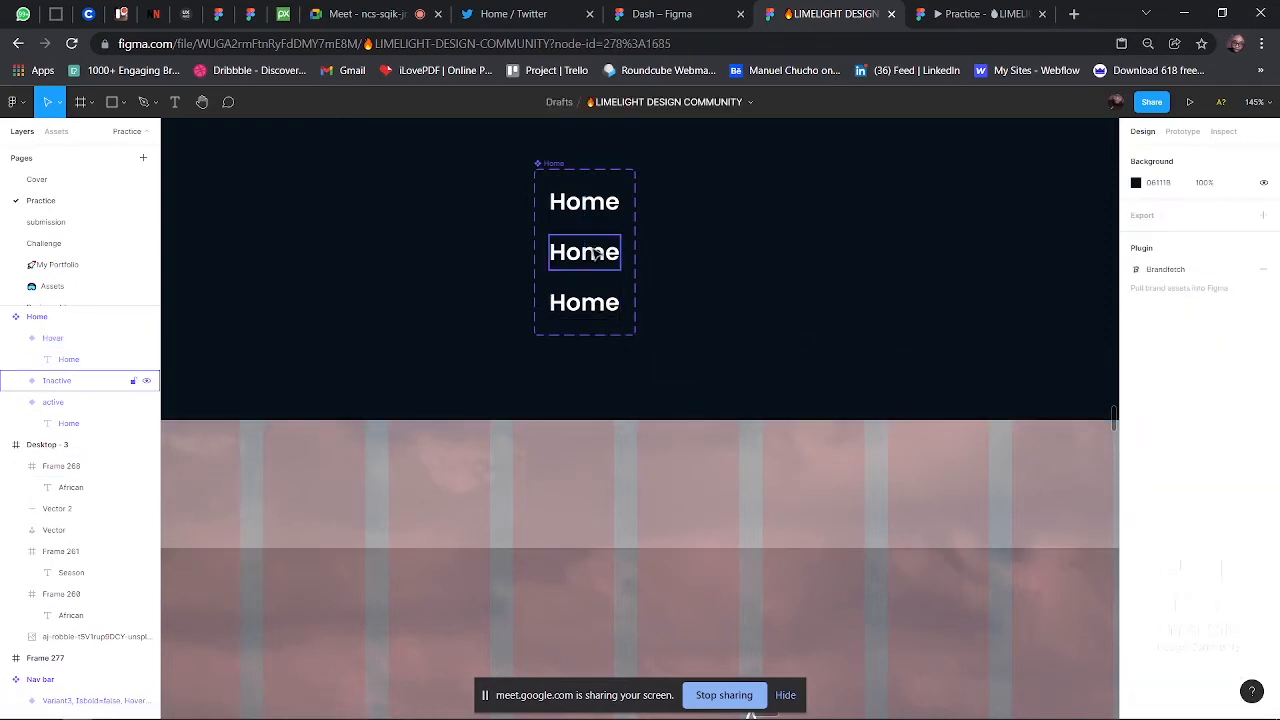
# - Change the font weight of the Home text inside the Inactive variant to Regular
pyautogui.click(594, 256)
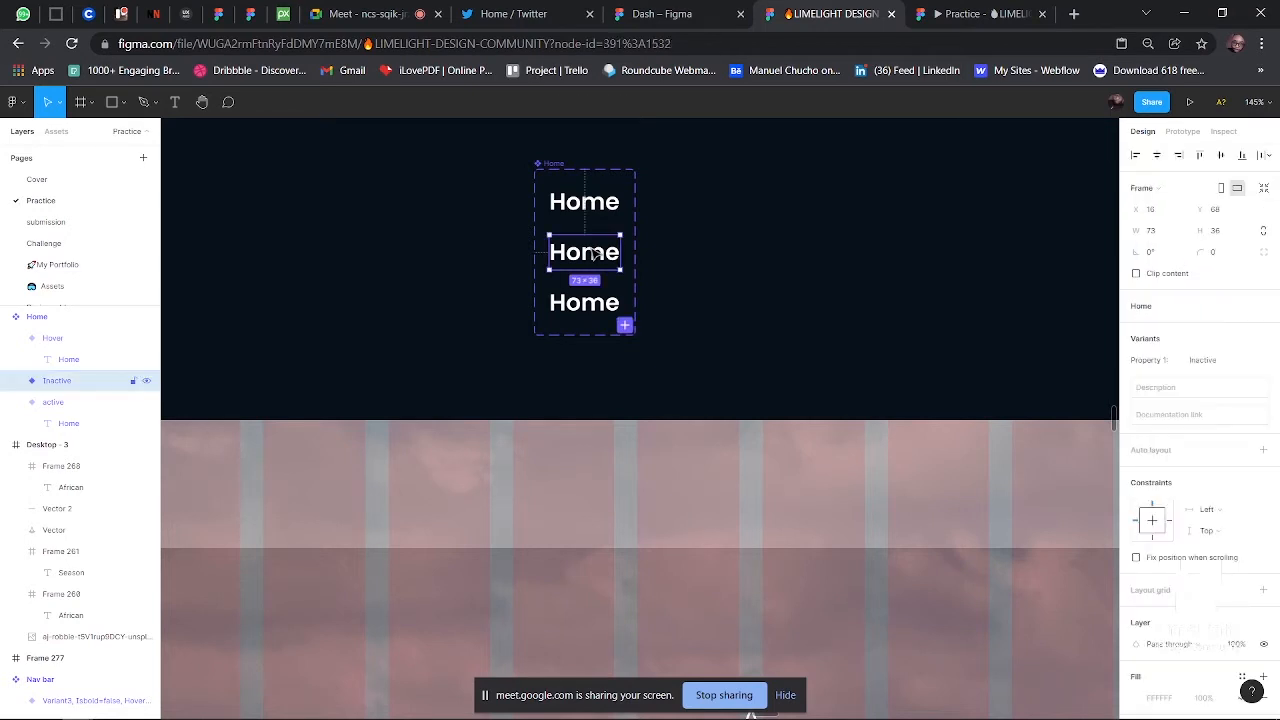
pyautogui.doubleClick(594, 256)
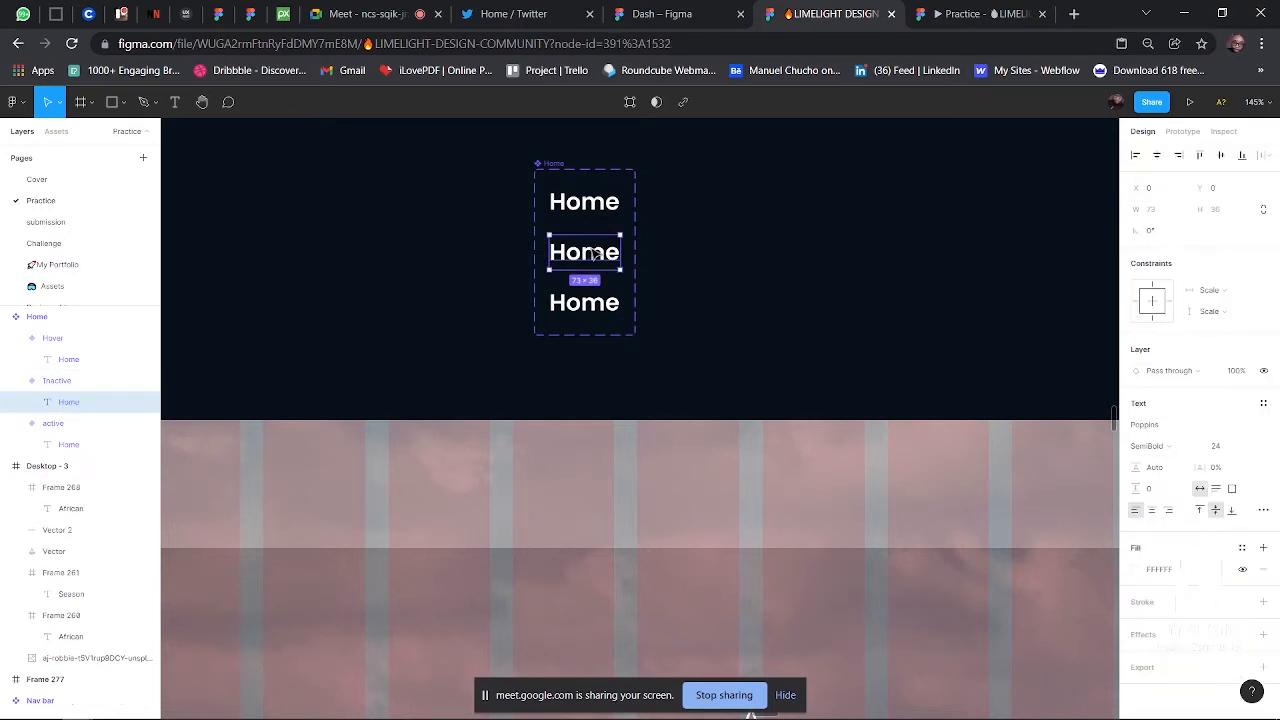
pyautogui.click(1180, 450)
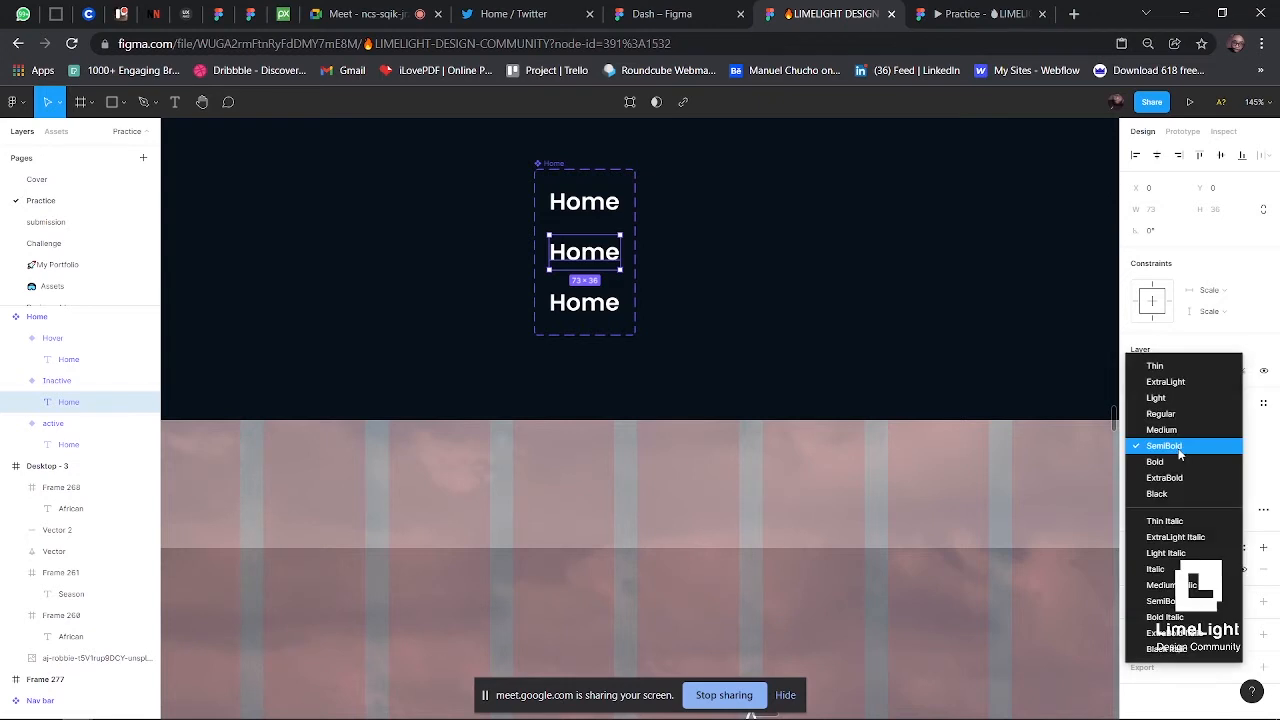
pyautogui.click(1181, 414)
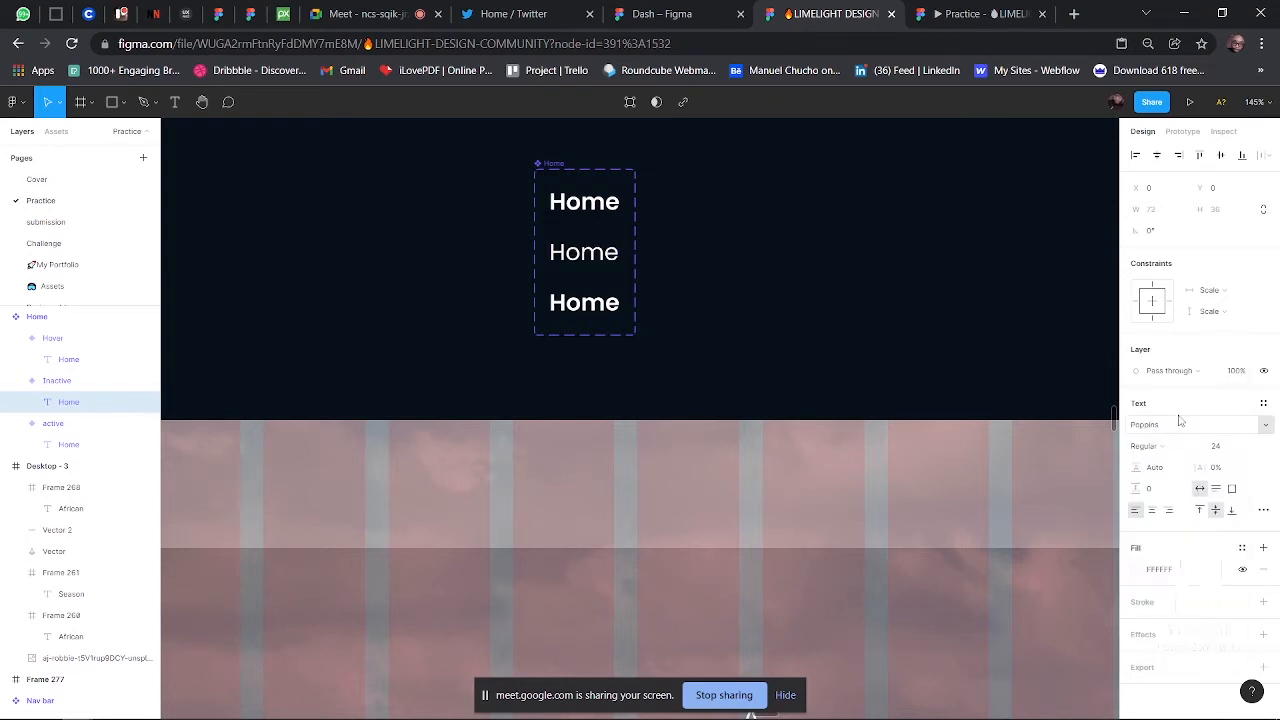
pyautogui.click(800, 337)
# - Set the font size of the Home text inside the Hover variant to 28
pyautogui.click(588, 302)
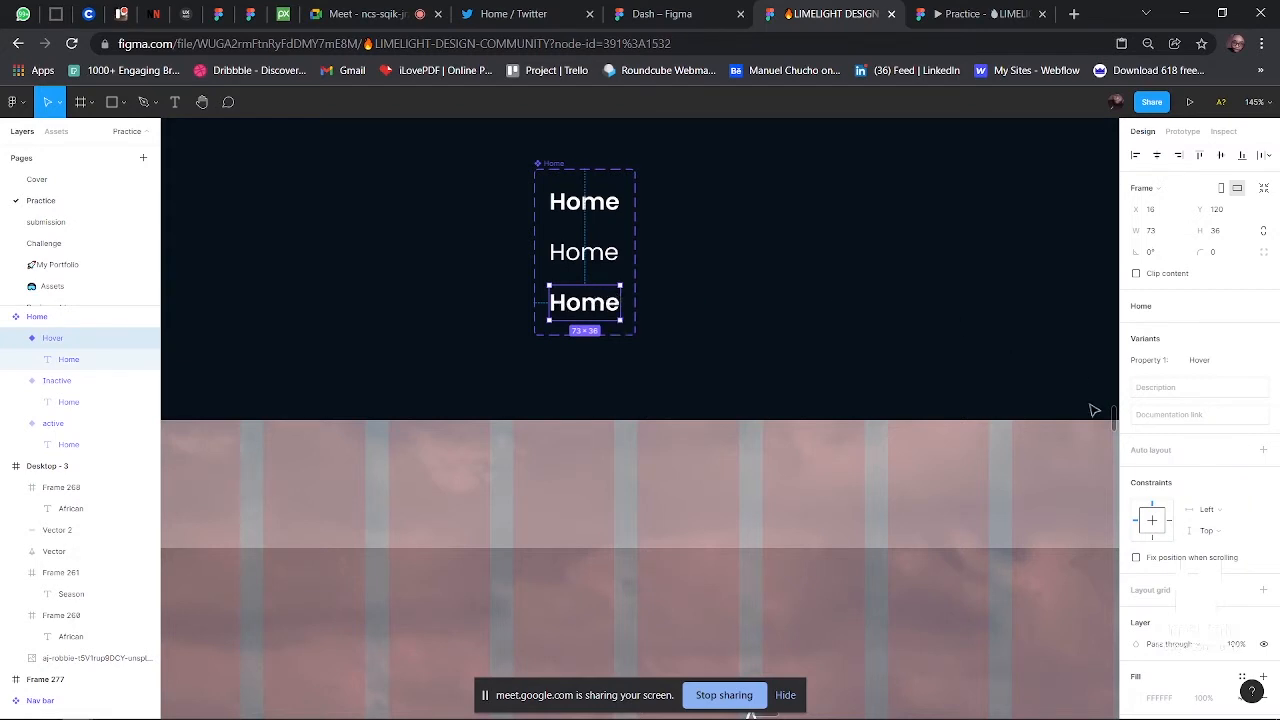
pyautogui.doubleClick(590, 305)
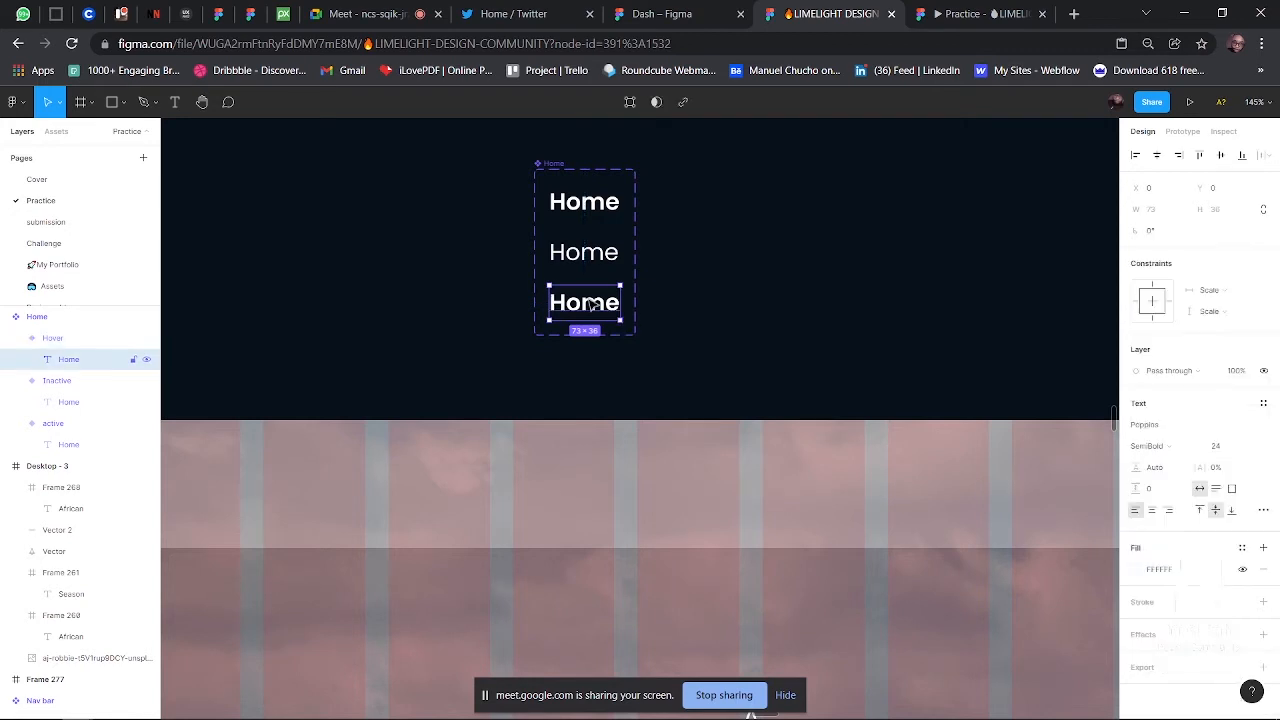
pyautogui.click(1230, 446)
pyautogui.write('3')
pyautogui.write('8')
pyautogui.press('Return')
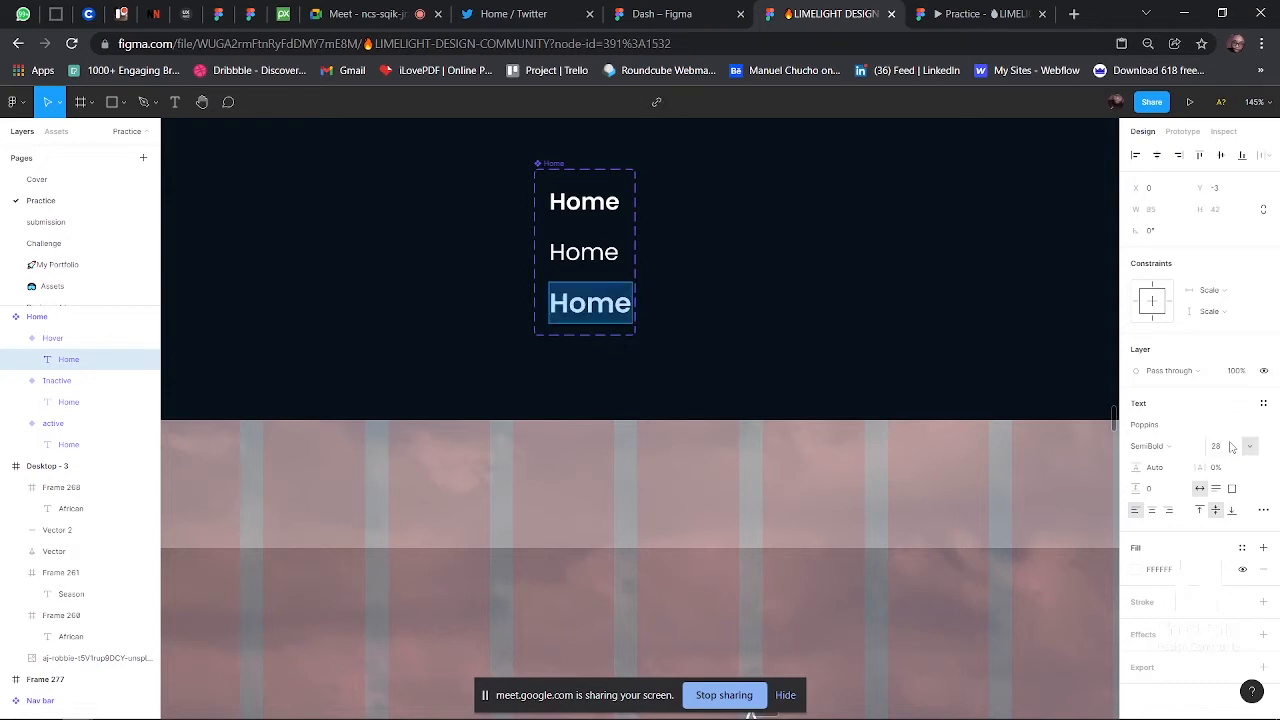
pyautogui.press('Escape')
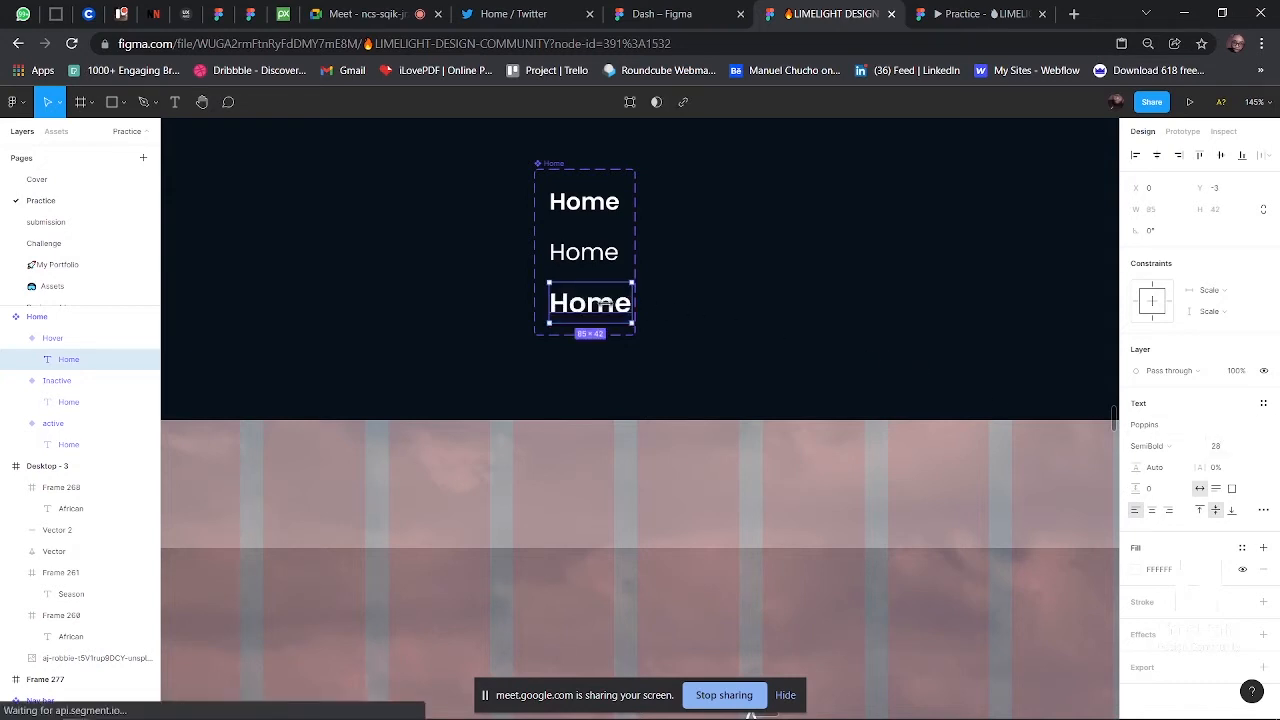
# - Nudge the Hover variant's enlarged Home text 6 px to the left to centre it under the other variants
pyautogui.press('Left')
pyautogui.press('Left')
pyautogui.press('Left')
pyautogui.press('Left')
pyautogui.press('Left')
pyautogui.press('Left')
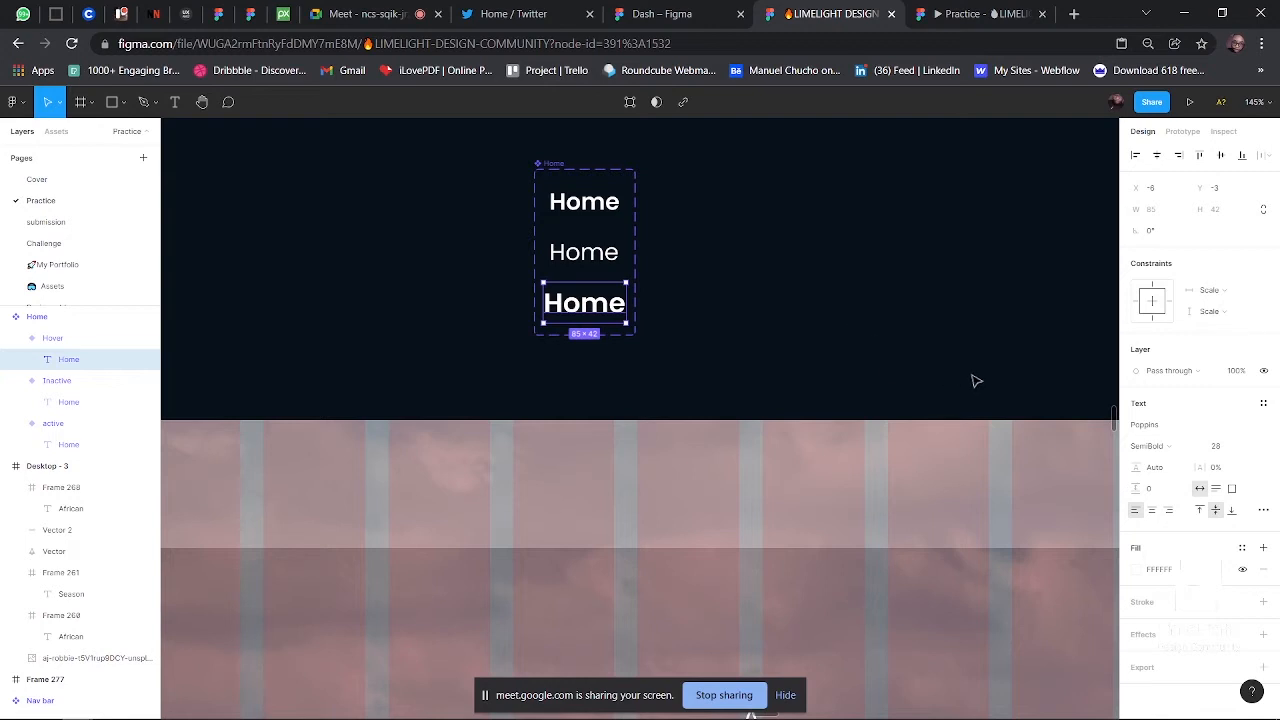
pyautogui.click(865, 354)
# - Recolour the Hover variant's Home text with the light red fill FD7C7C, starting from the red document colour
pyautogui.click(603, 316)
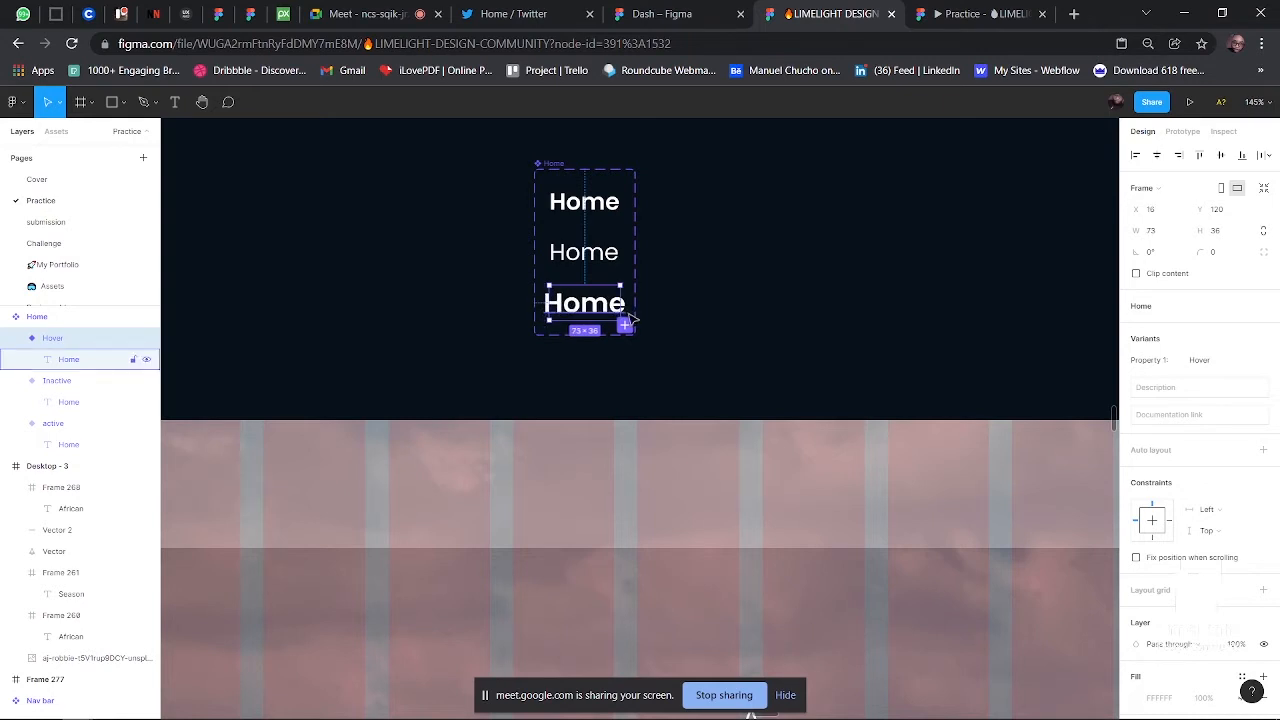
pyautogui.click(629, 314)
pyautogui.click(604, 306)
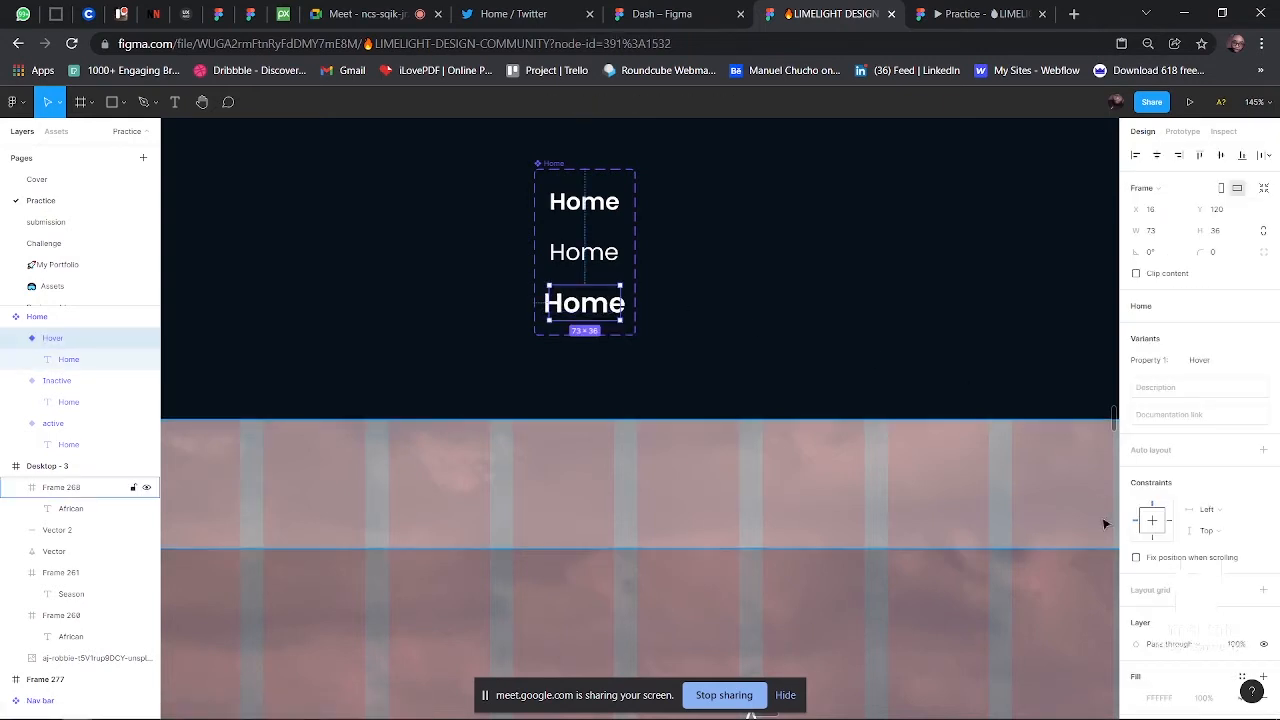
pyautogui.scroll(-2, 1140, 618)
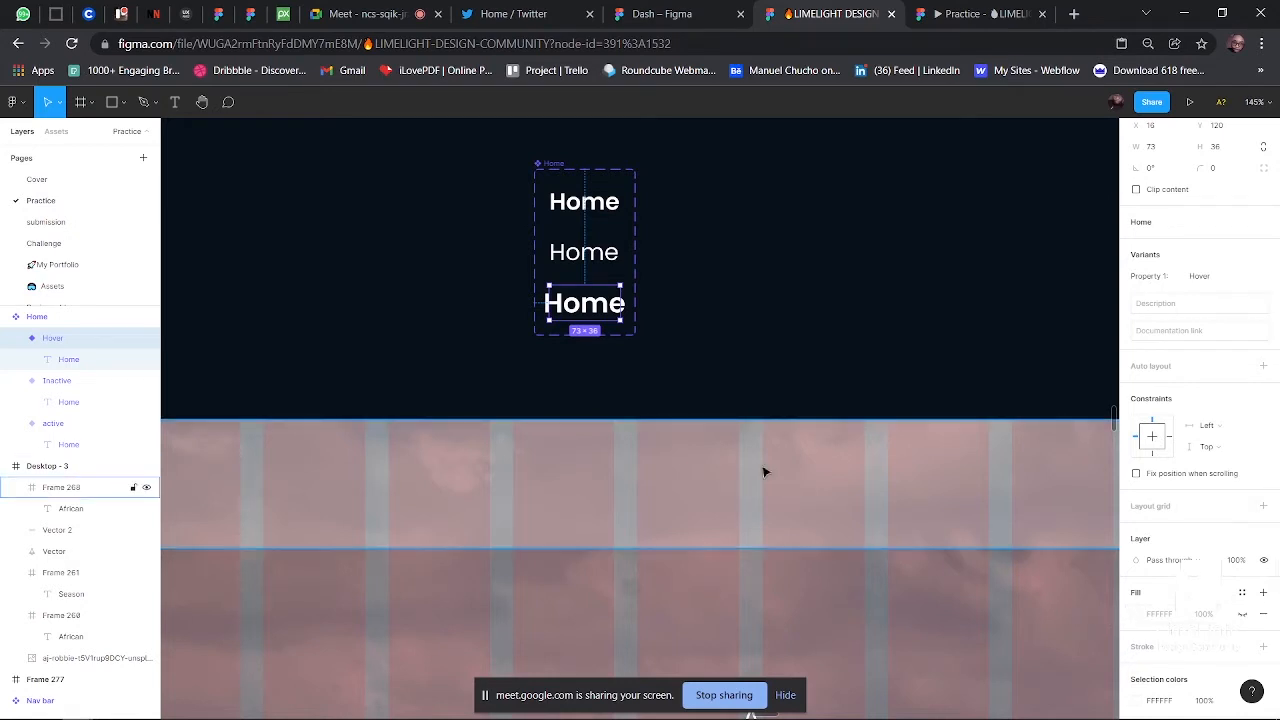
pyautogui.press('Return')
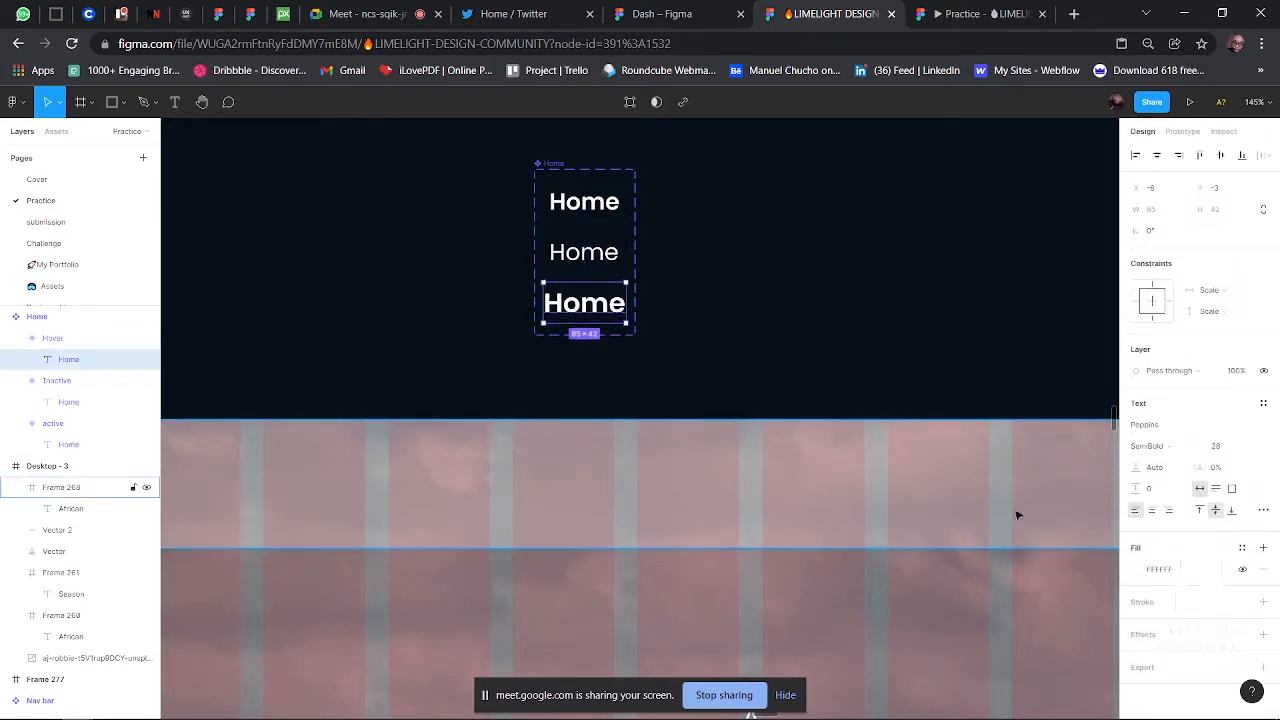
pyautogui.click(1136, 569)
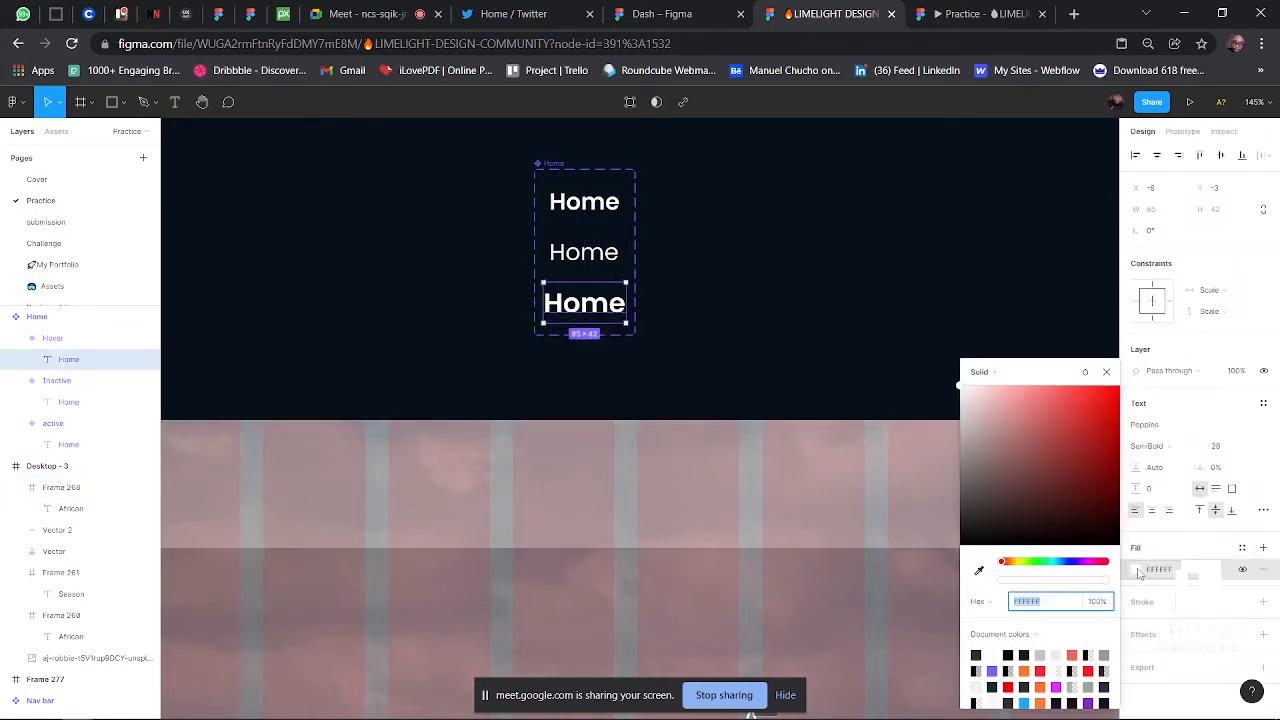
pyautogui.click(1040, 671)
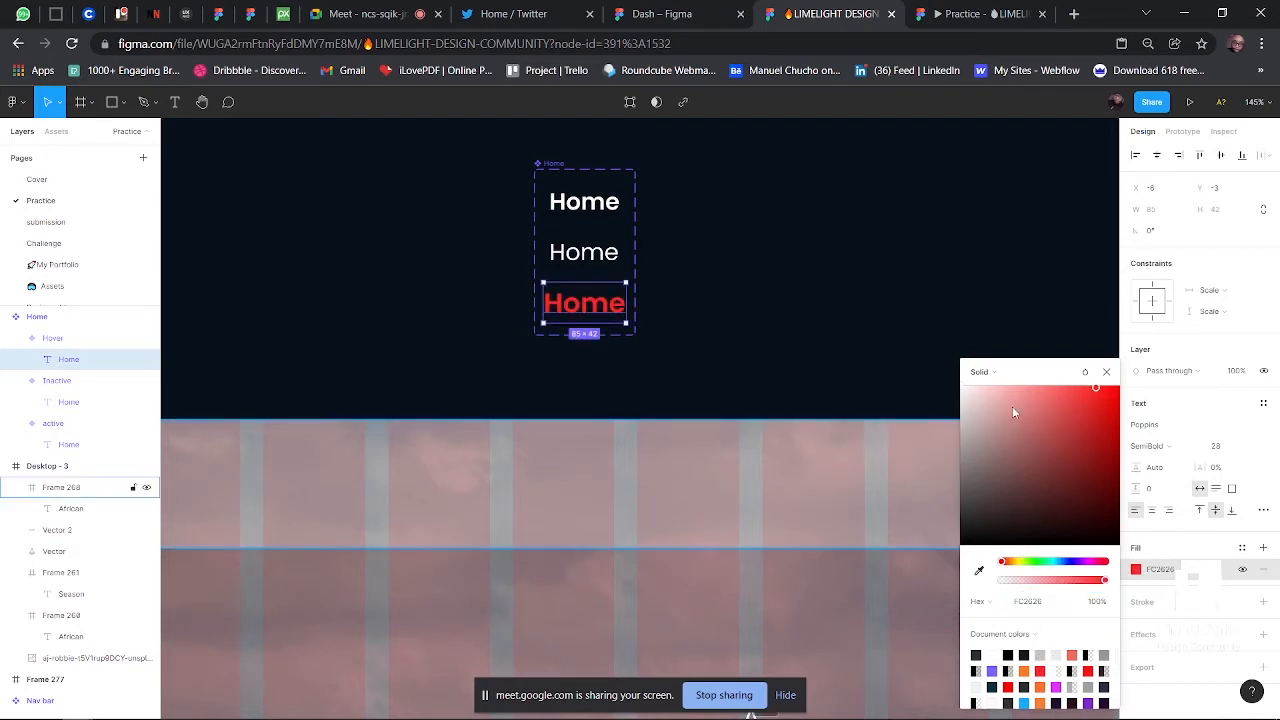
pyautogui.moveTo(1095, 390); pyautogui.dragTo(1041, 390)
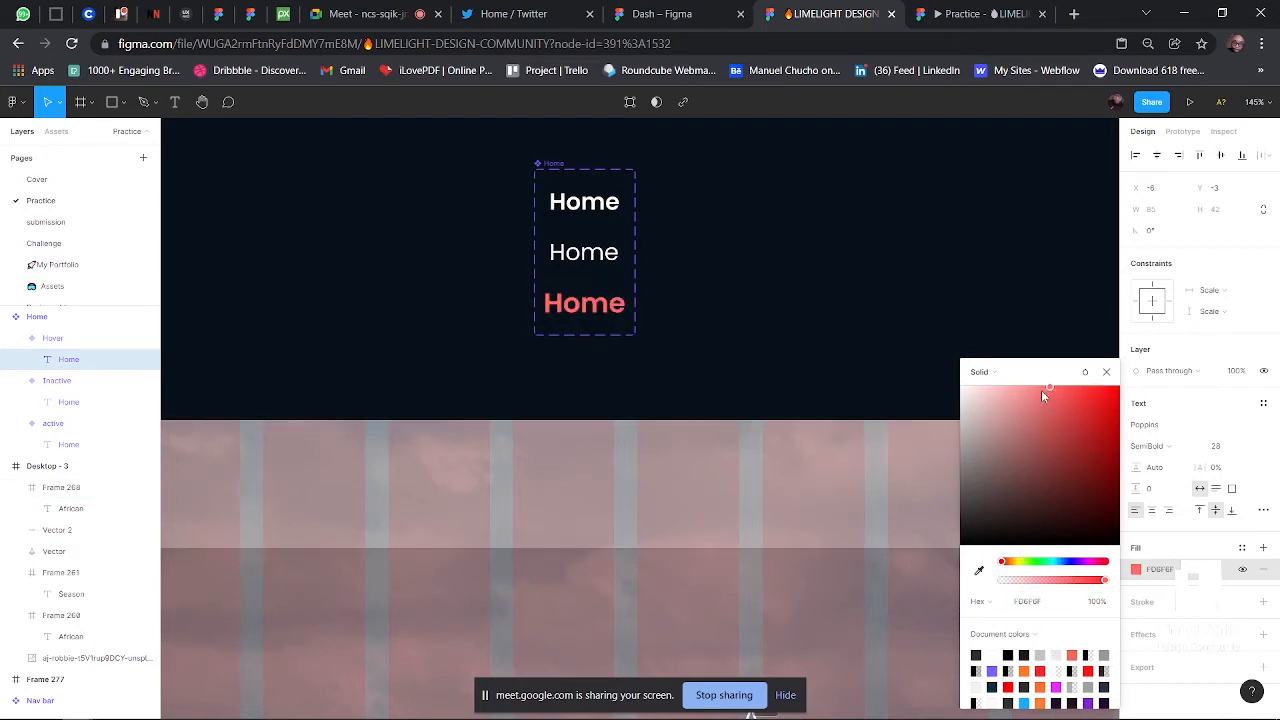
pyautogui.click(800, 291)
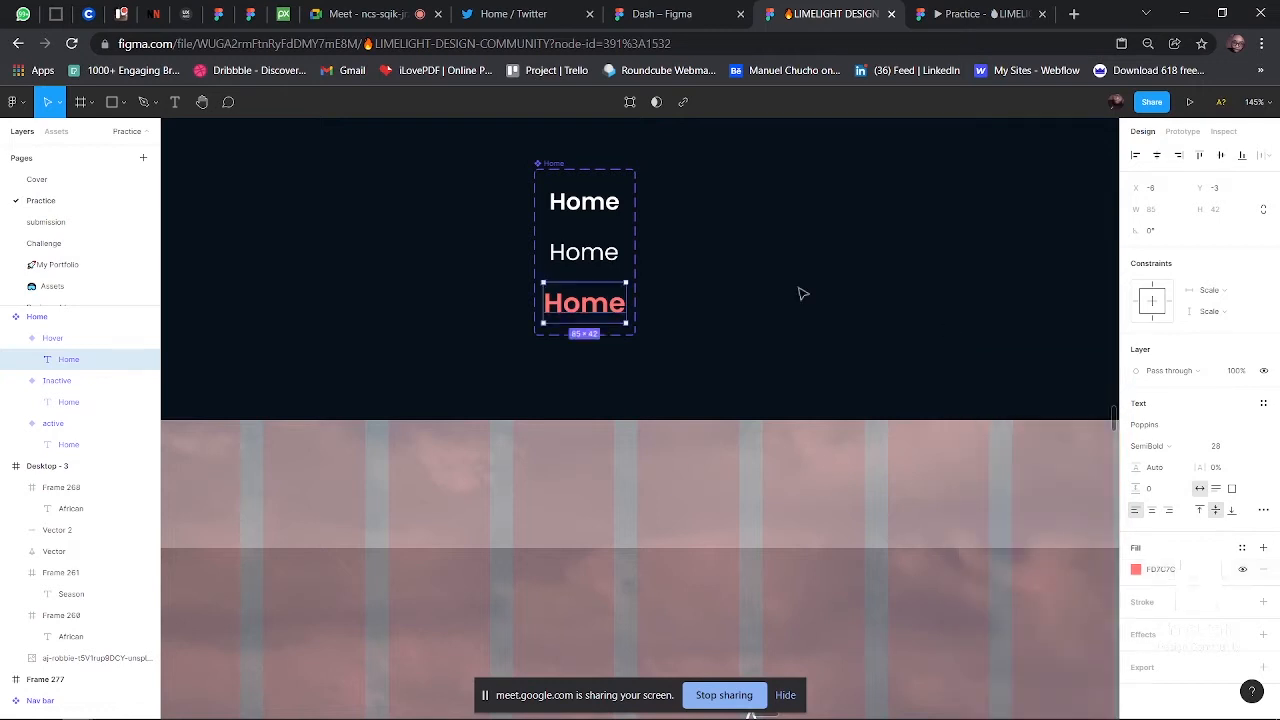
pyautogui.click(774, 289)
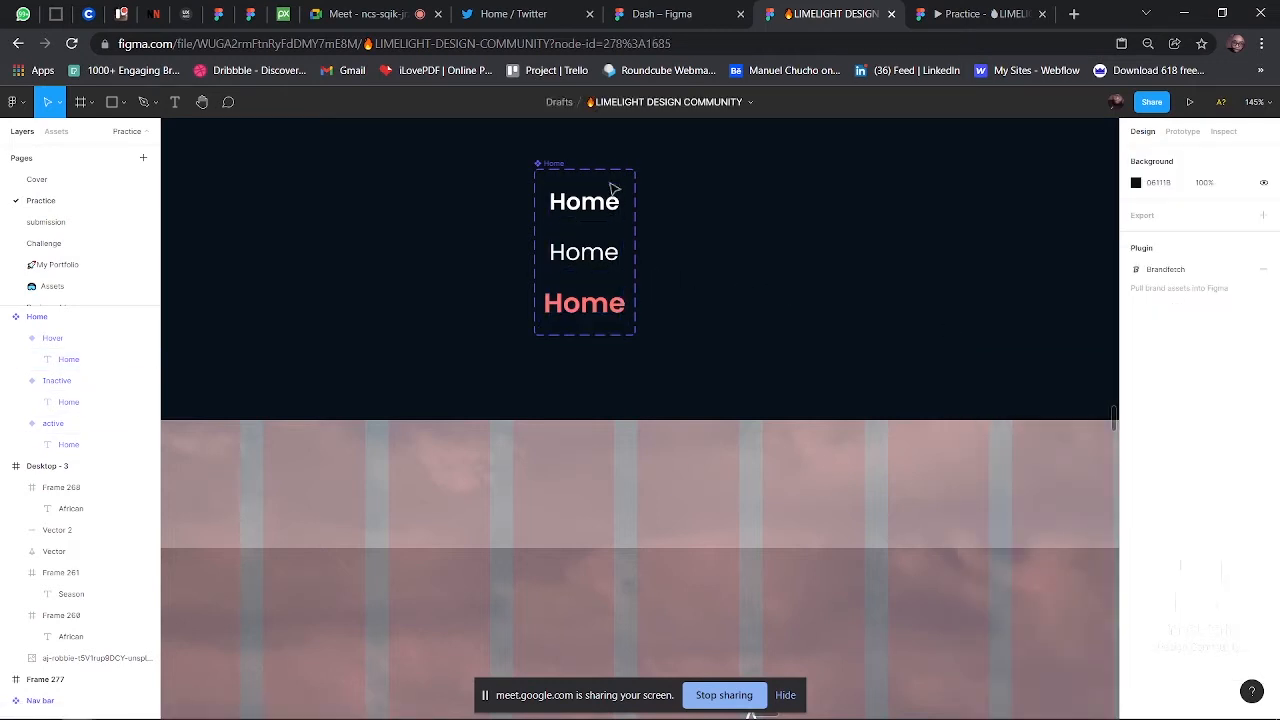
# - Add a new variant property named Hover to the Home component set
pyautogui.click(545, 166)
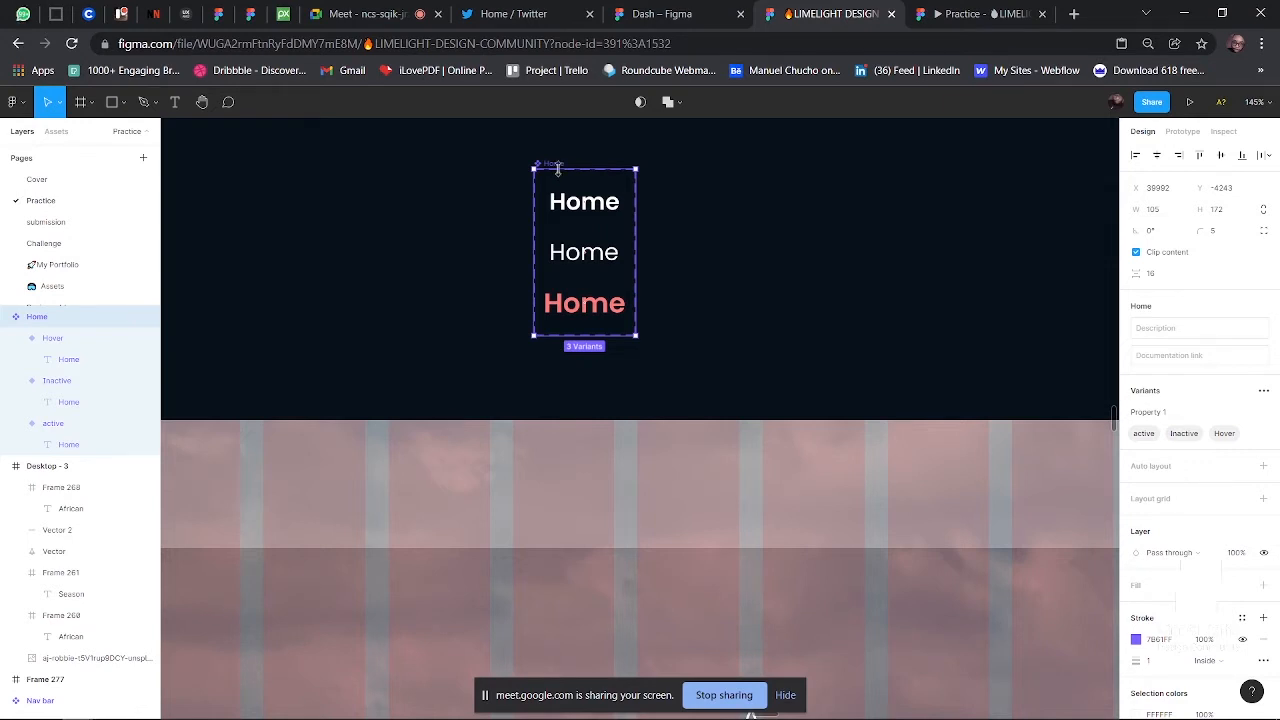
pyautogui.click(1264, 390)
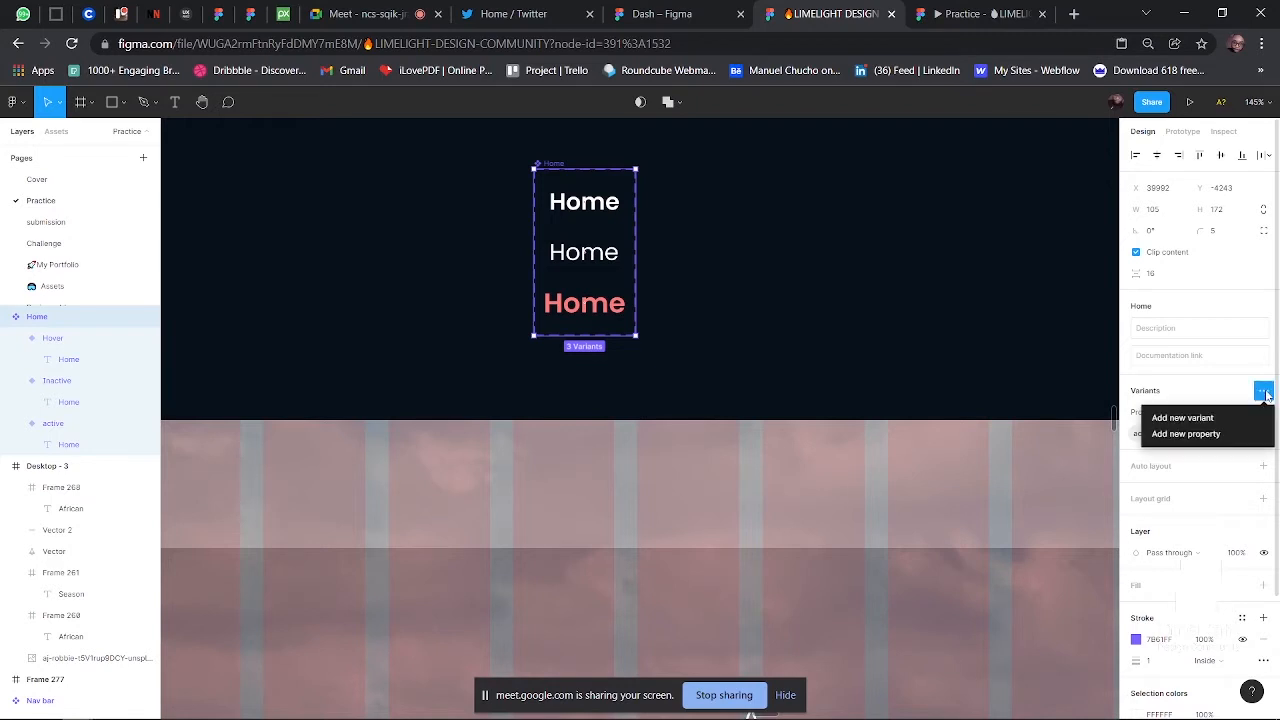
pyautogui.click(1207, 437)
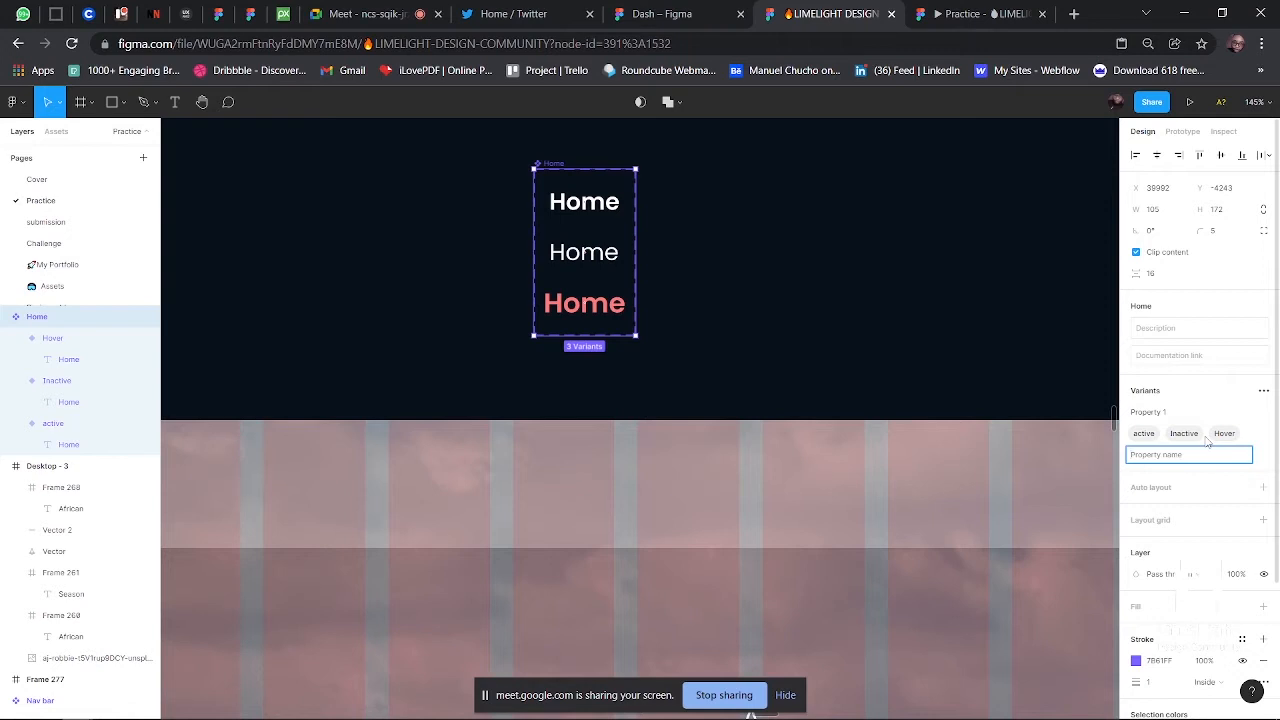
pyautogui.write('Hover')
pyautogui.click(1025, 386)
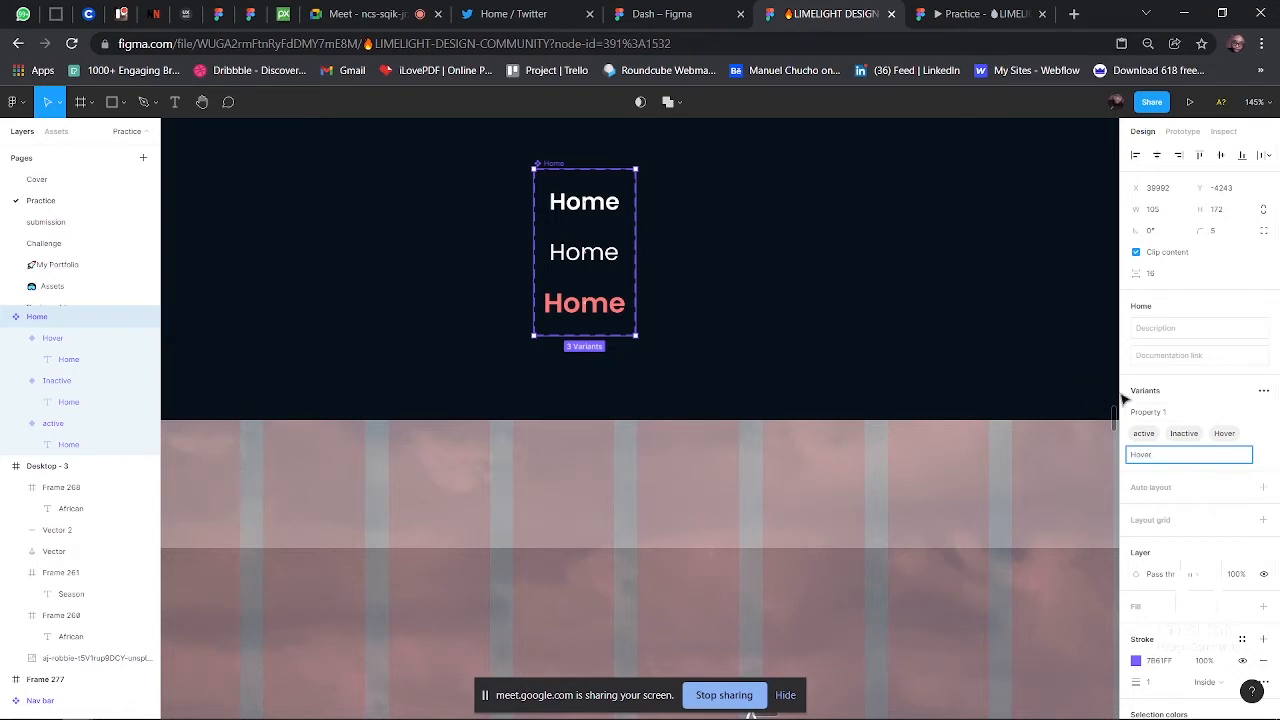
# - Rename the Home component set's Property 1 as Isbold
pyautogui.click(561, 170)
pyautogui.click(1172, 414)
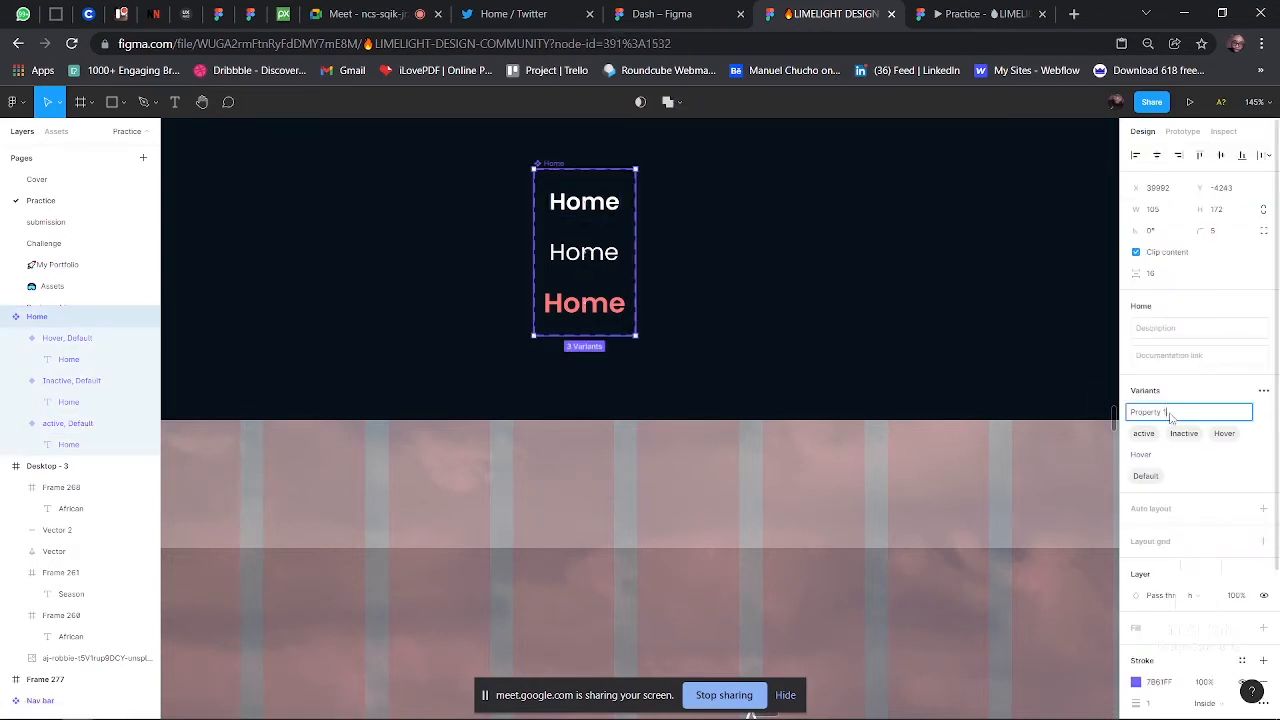
pyautogui.moveTo(1173, 417); pyautogui.dragTo(1128, 424)
pyautogui.press('BackSpace')
pyautogui.write('Bold')
pyautogui.press('BackSpace')
pyautogui.press('BackSpace')
pyautogui.hotkey('ctrl', 'a')
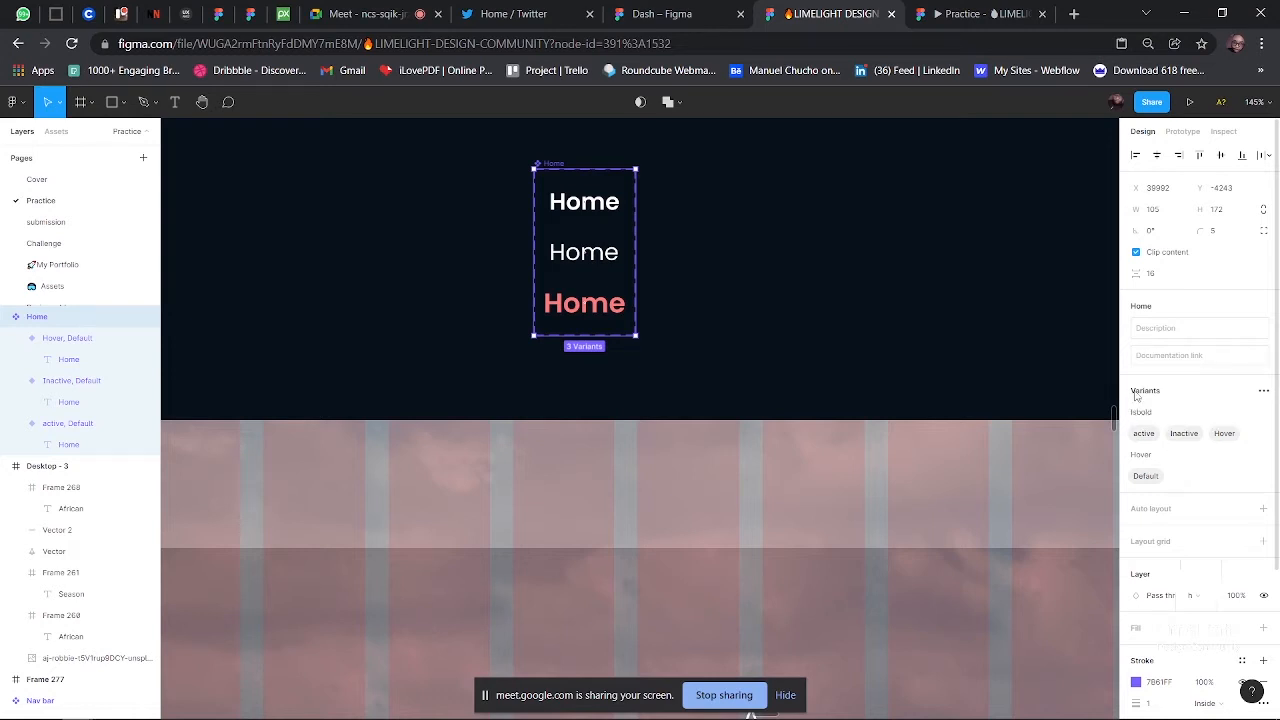
pyautogui.click(1049, 349)
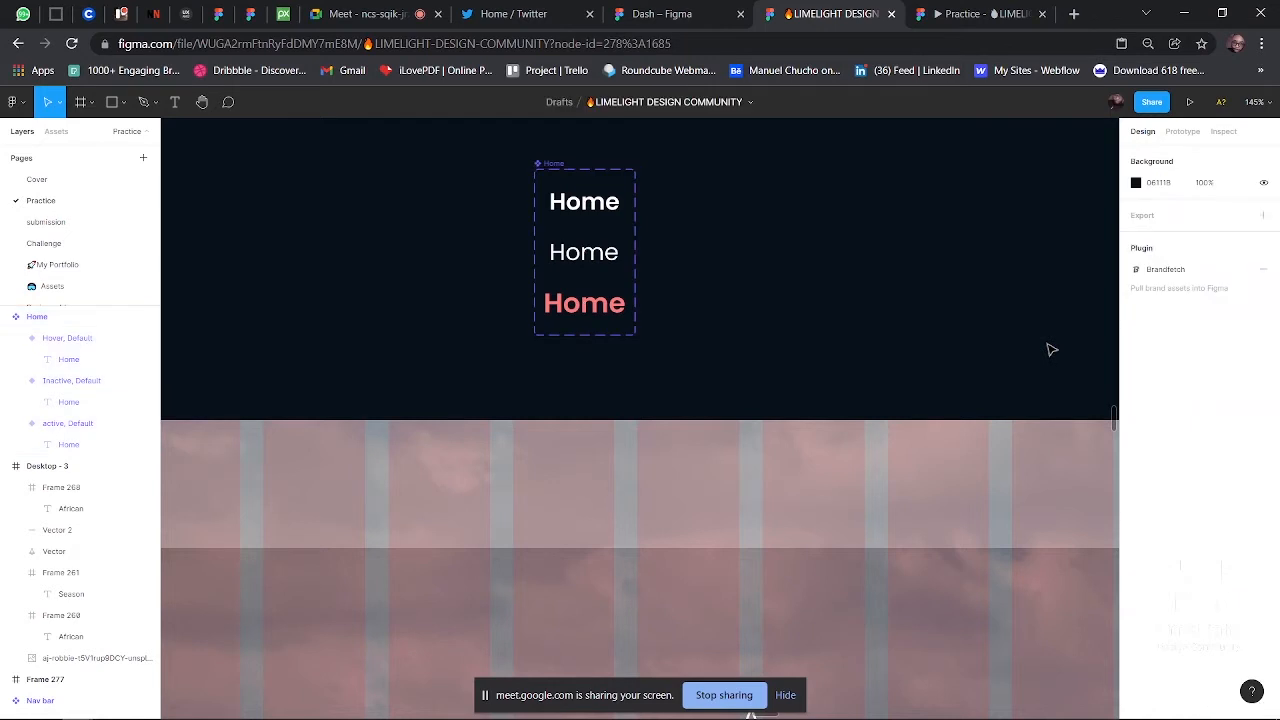
# - Examine the Isbold and Hover property values of each of the three Home variants
pyautogui.click(585, 172)
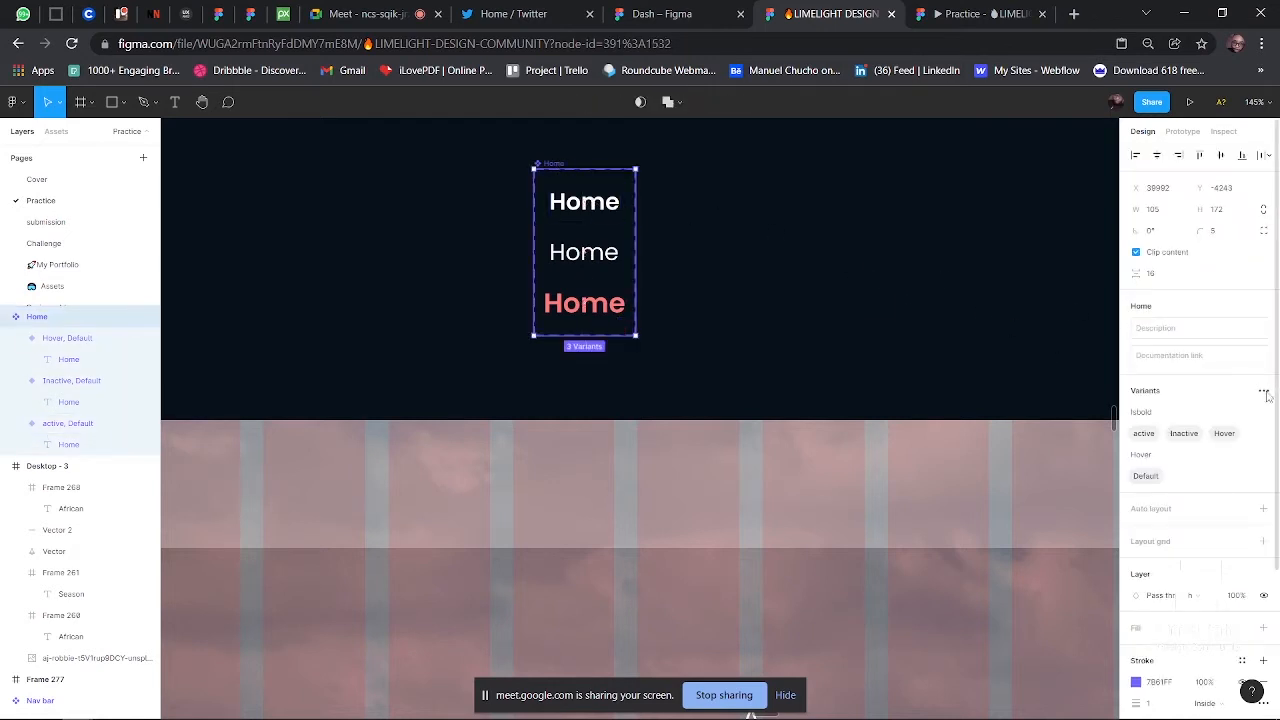
pyautogui.scroll(3, 720, 292)
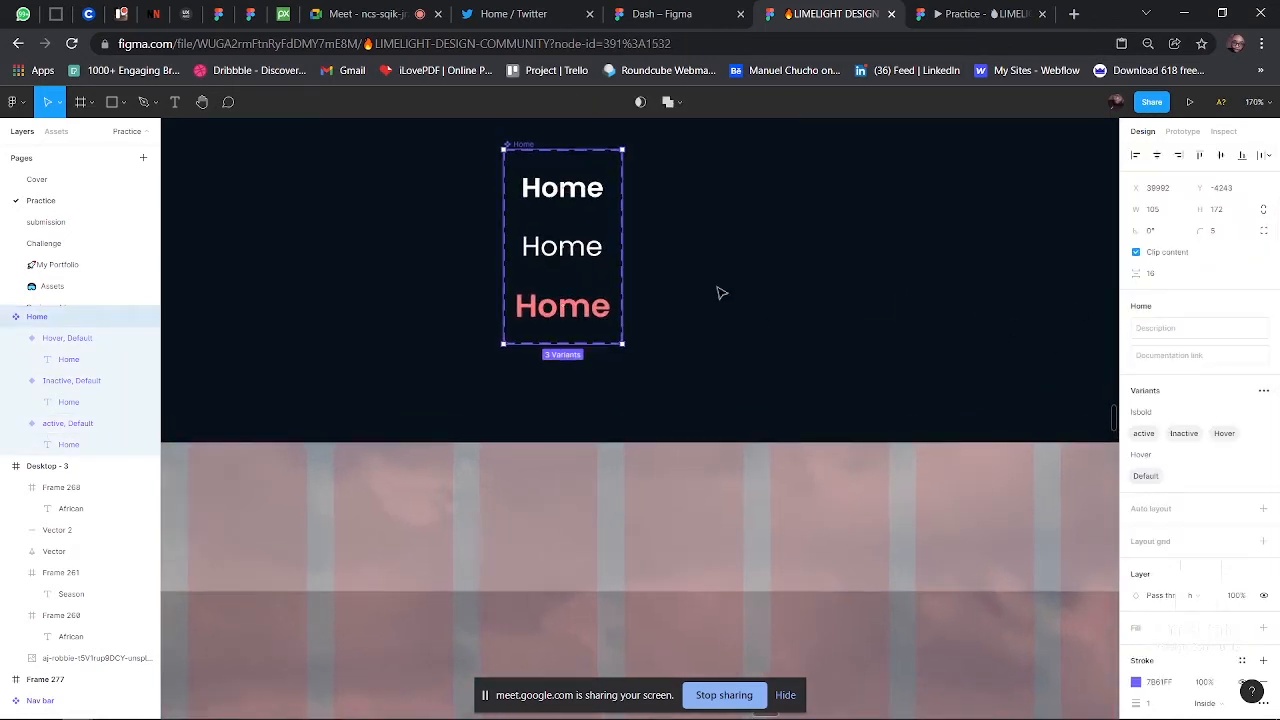
pyautogui.scroll(1, 720, 292)
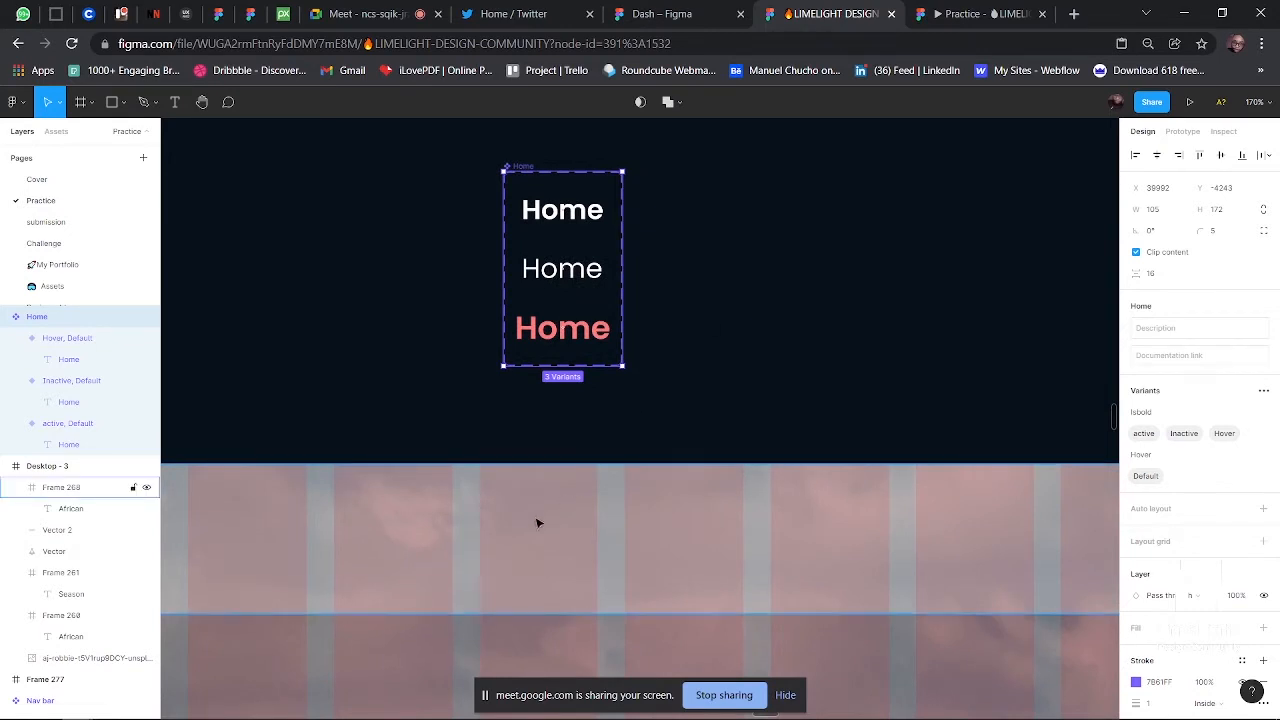
pyautogui.click(557, 227)
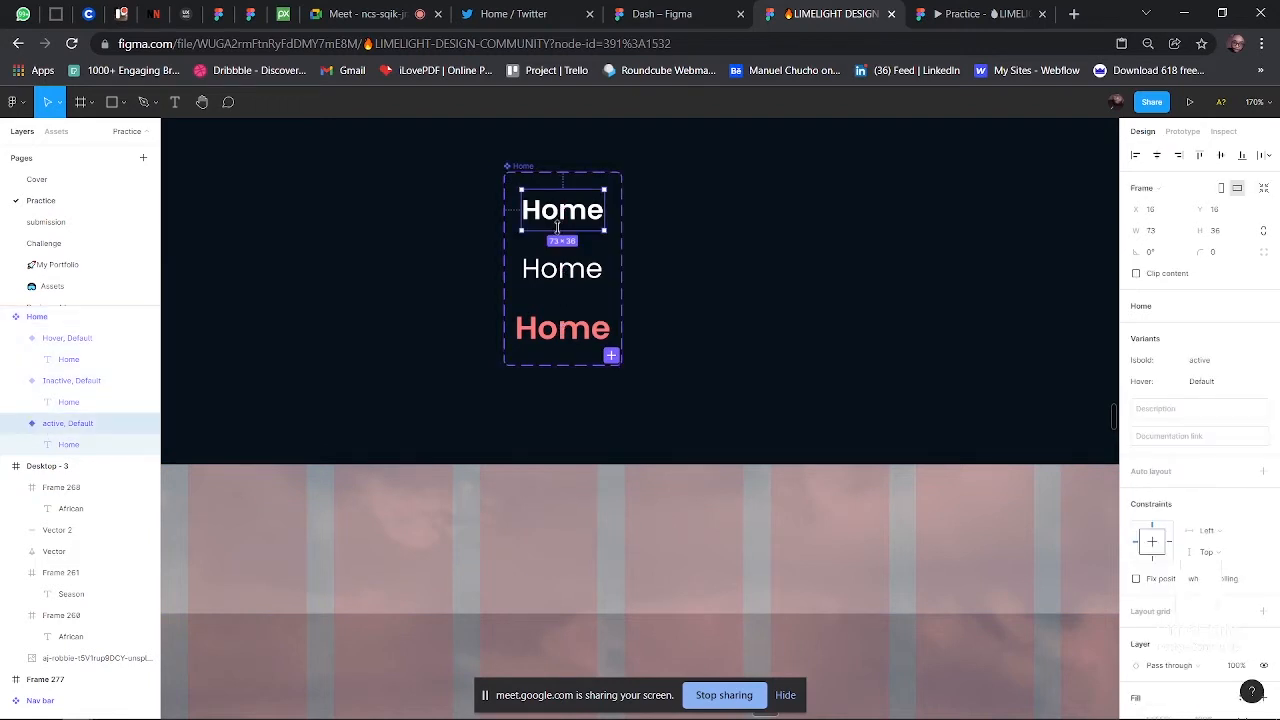
pyautogui.click(561, 284)
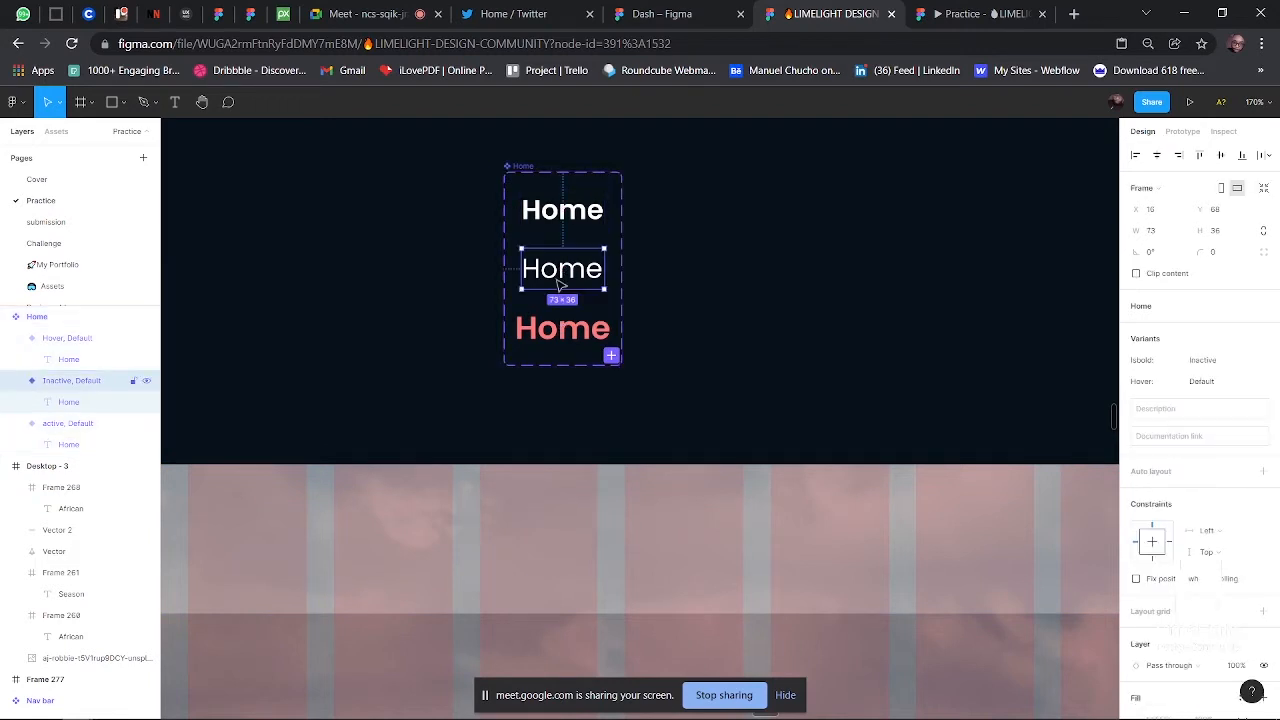
pyautogui.click(556, 344)
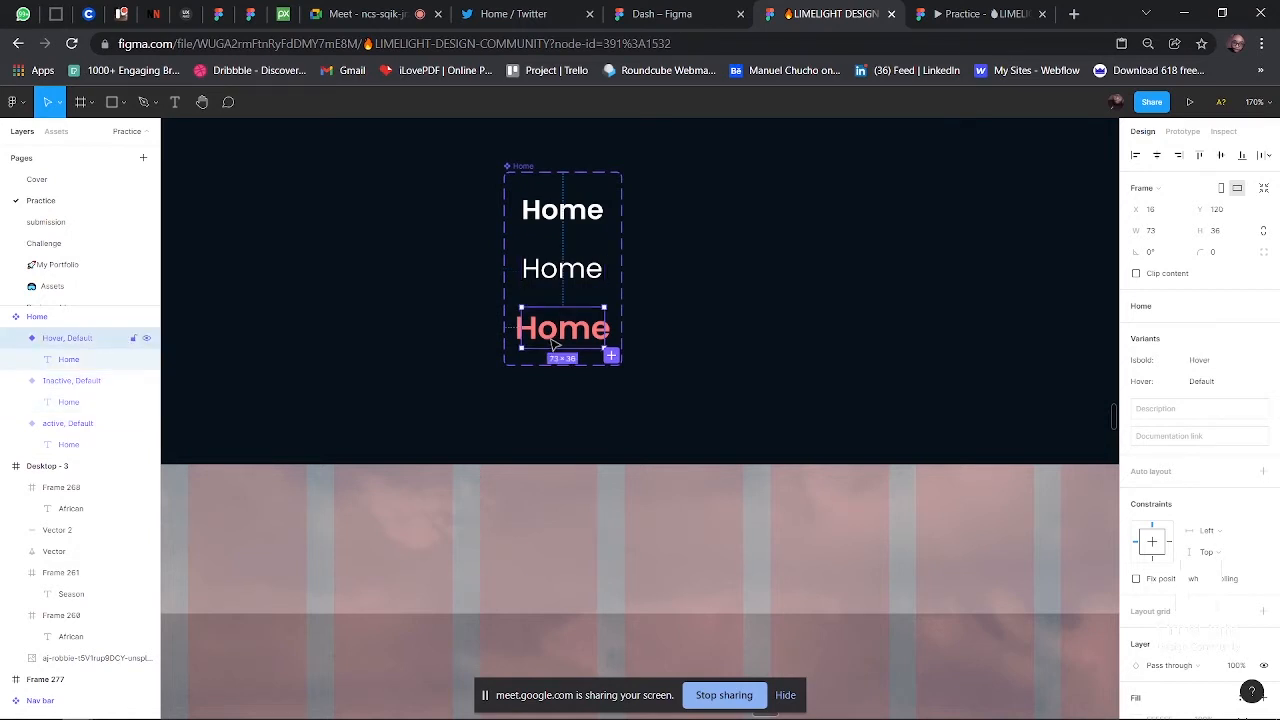
pyautogui.click(700, 291)
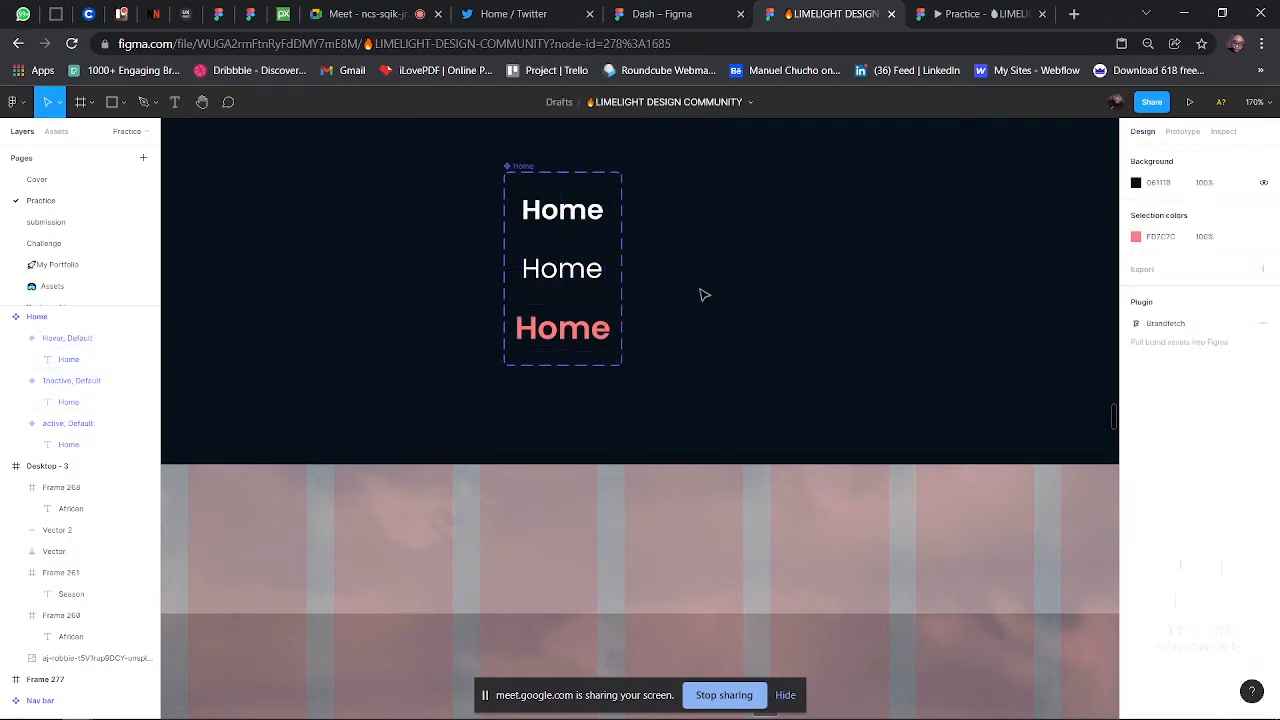
pyautogui.click(590, 212)
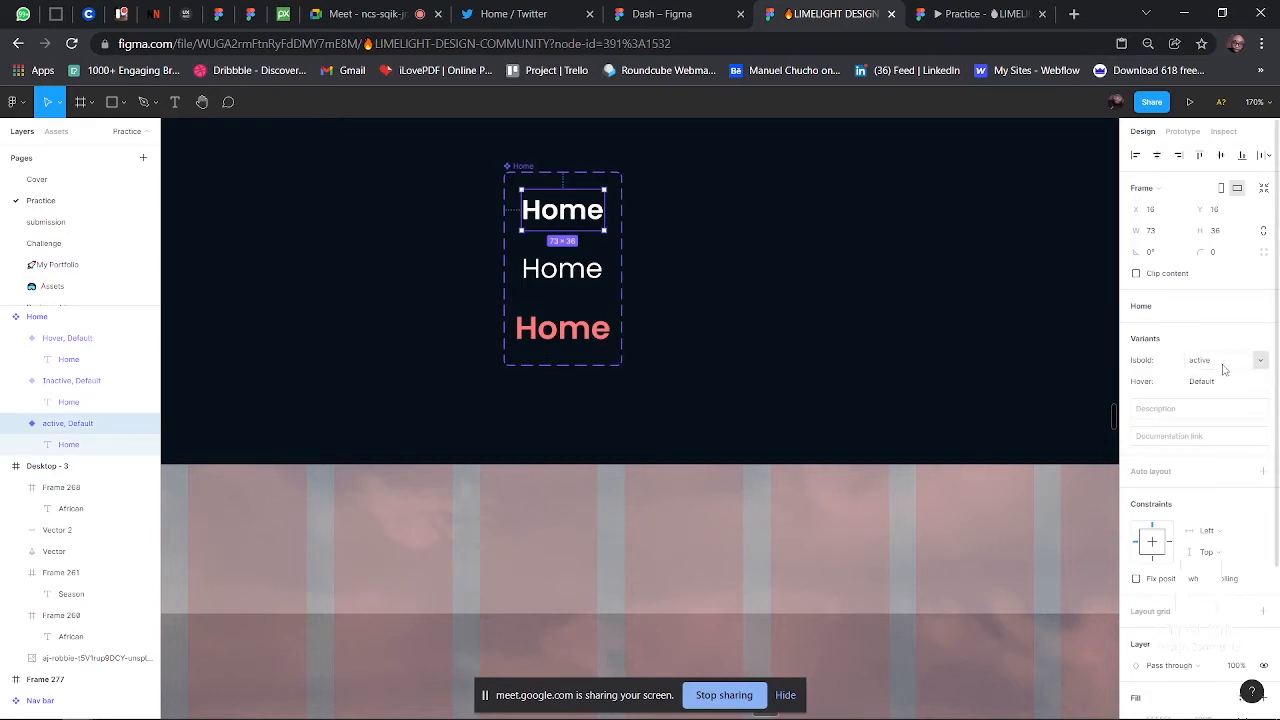
pyautogui.click(551, 273)
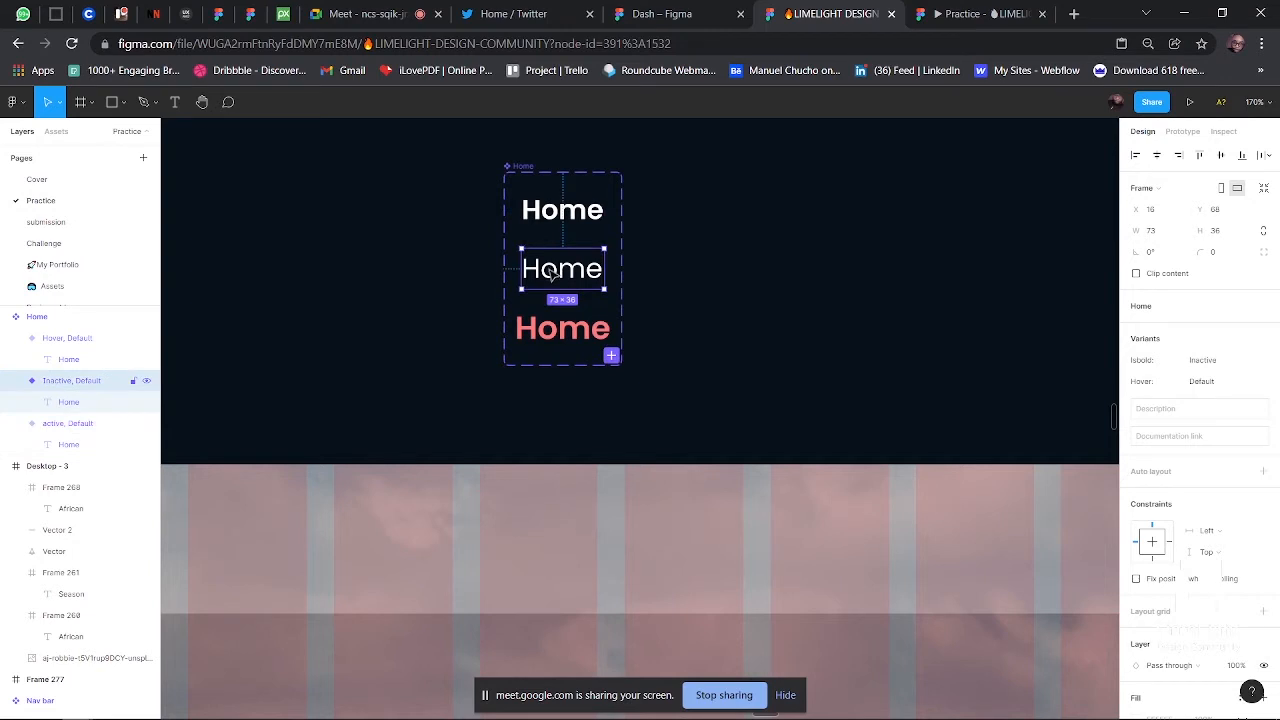
pyautogui.click(570, 332)
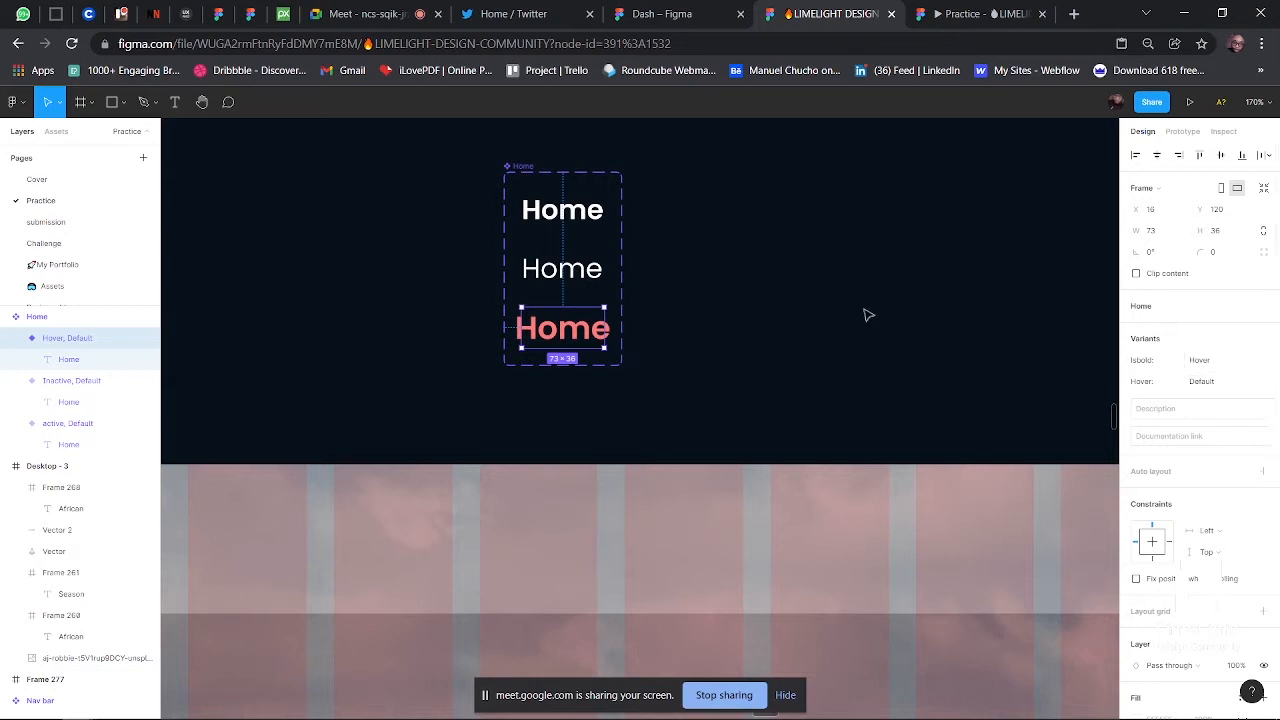
# - Set the Hover property of the red Home variant to True
pyautogui.press('Tab')
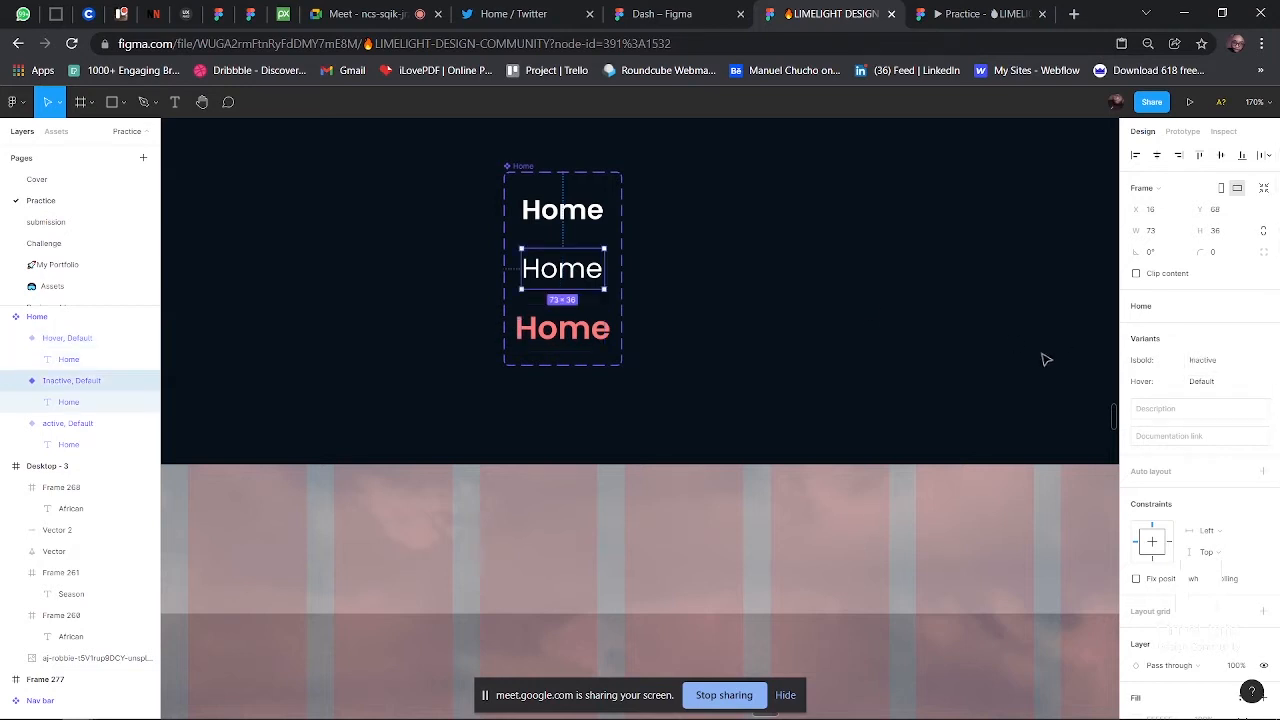
pyautogui.click(607, 351)
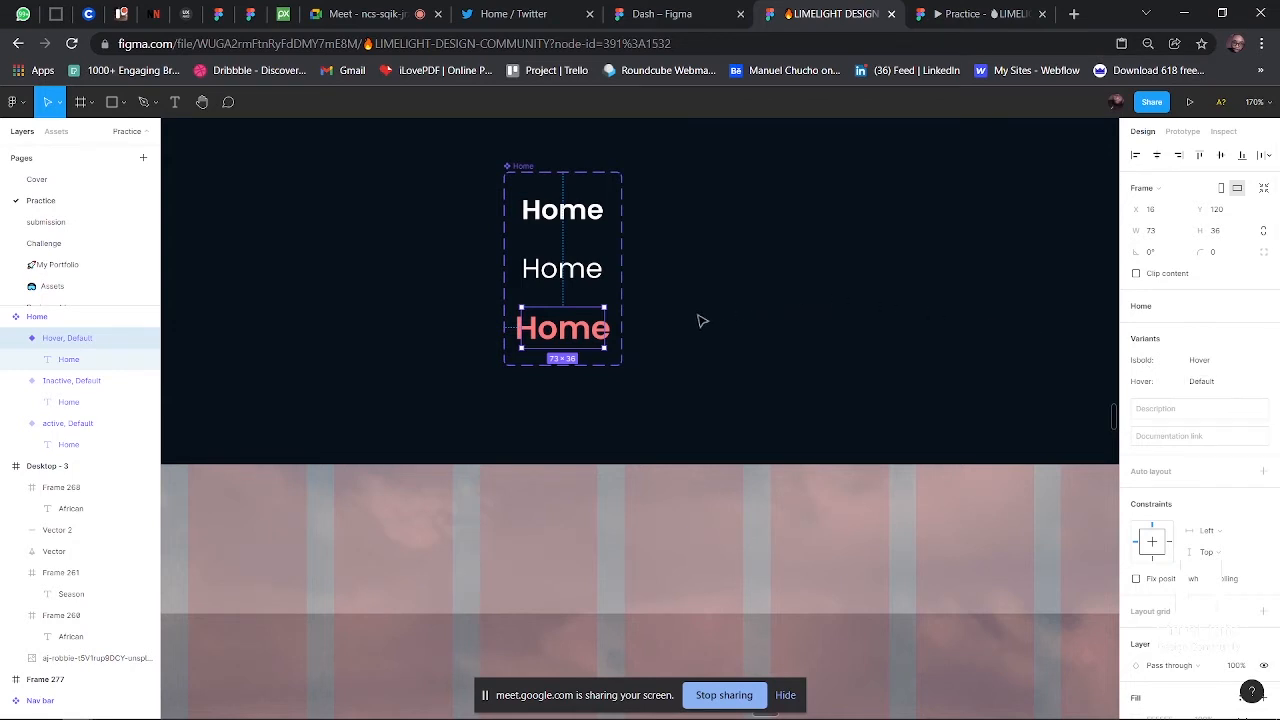
pyautogui.click(1228, 382)
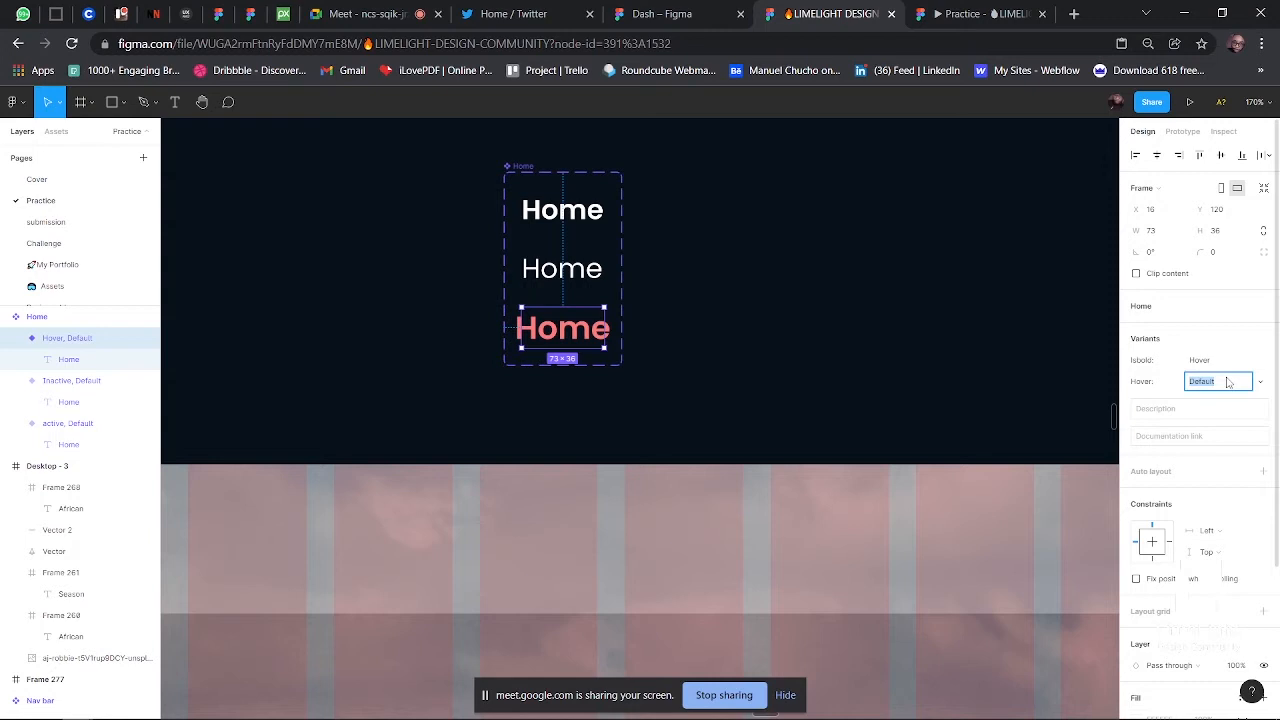
pyautogui.write('True')
# - Set the Hover property of both the thin inactive and the bold active white Home variants to False
pyautogui.click(591, 277)
pyautogui.click(591, 281)
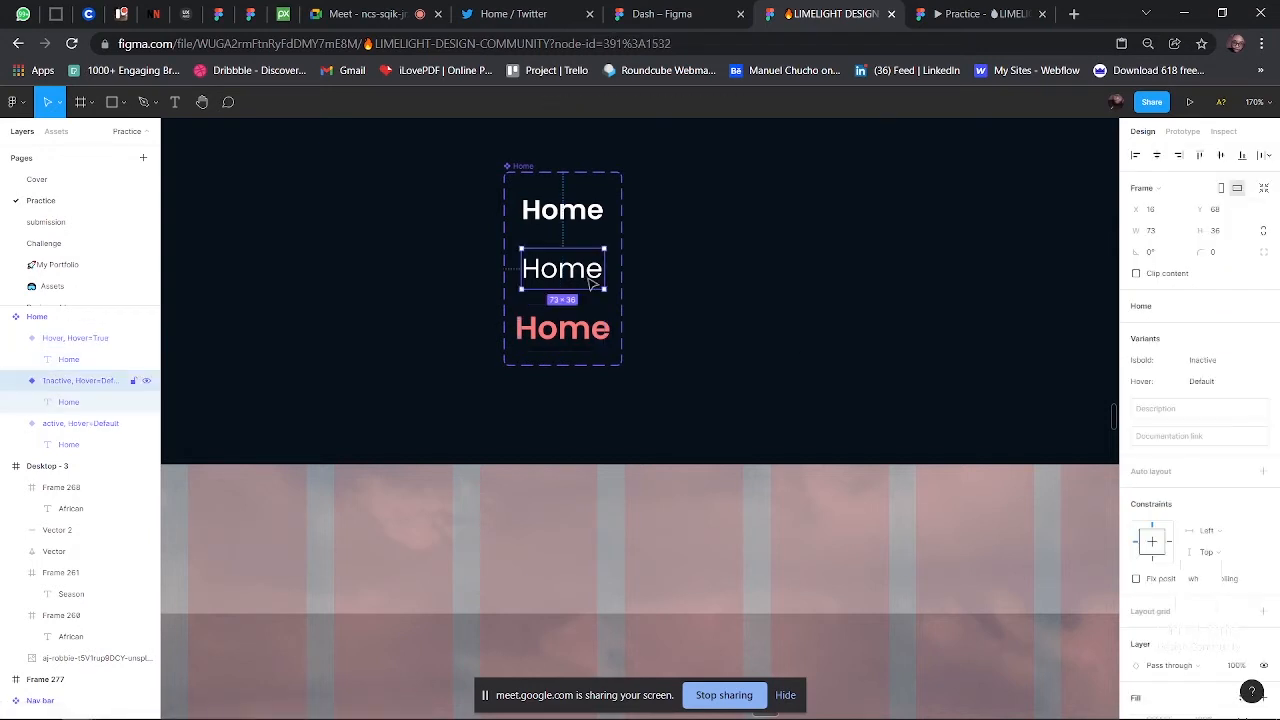
pyautogui.click(1228, 383)
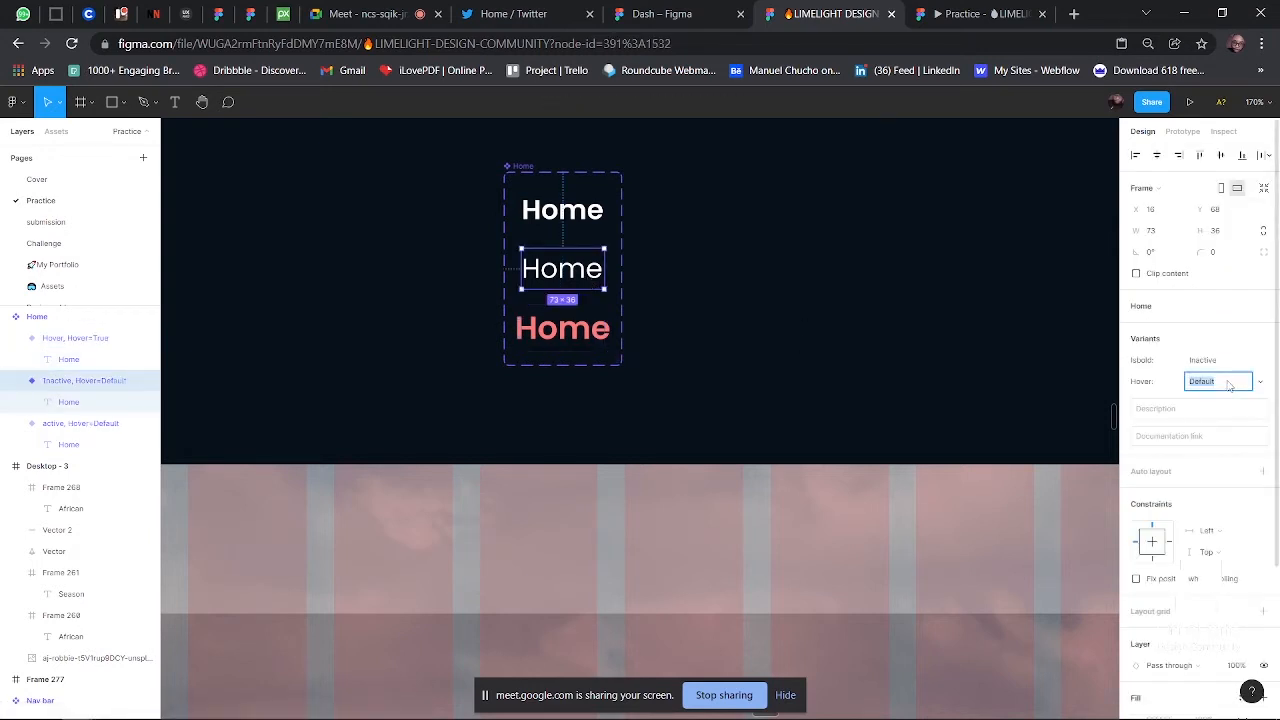
pyautogui.write('False')
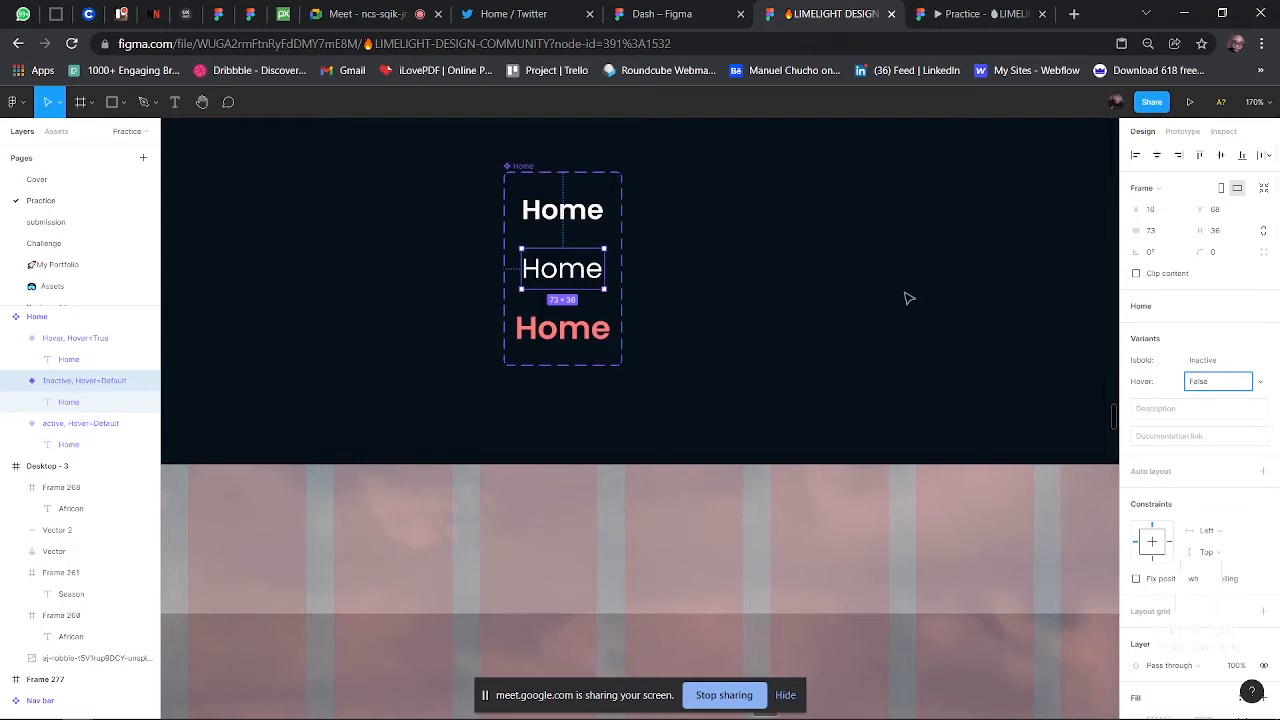
pyautogui.click(580, 212)
pyautogui.click(580, 214)
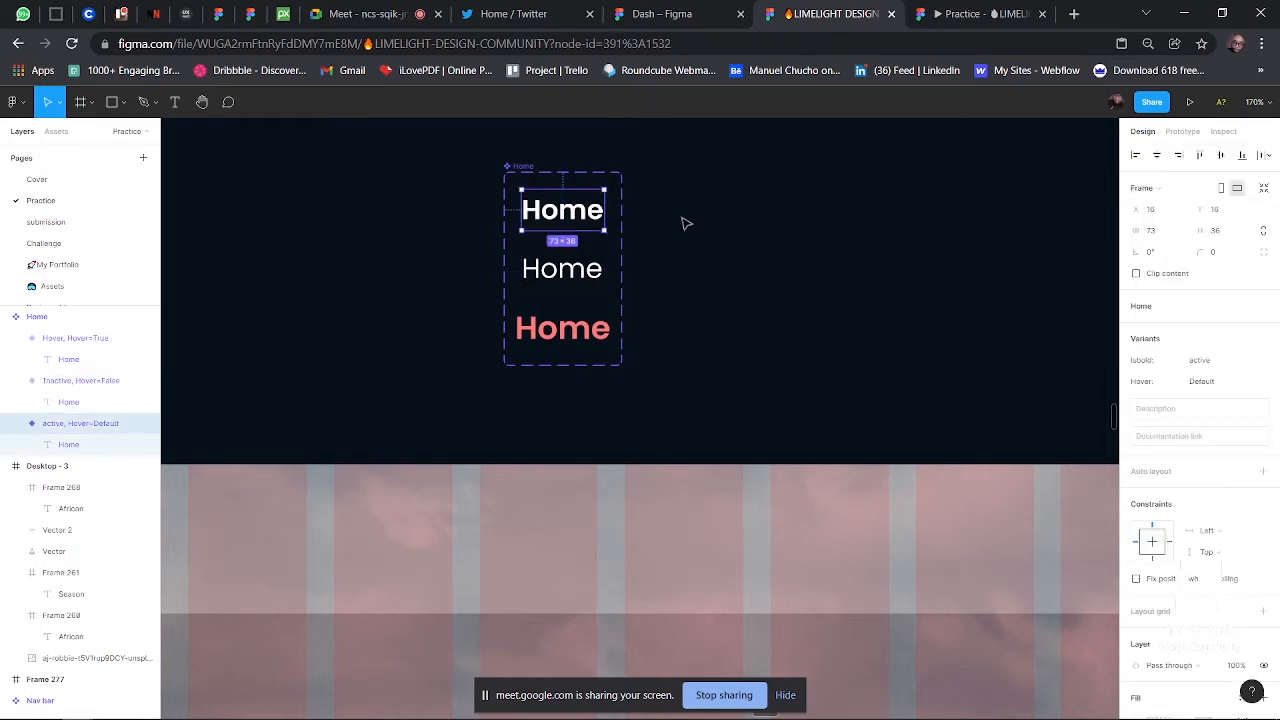
pyautogui.click(1228, 381)
pyautogui.write('False')
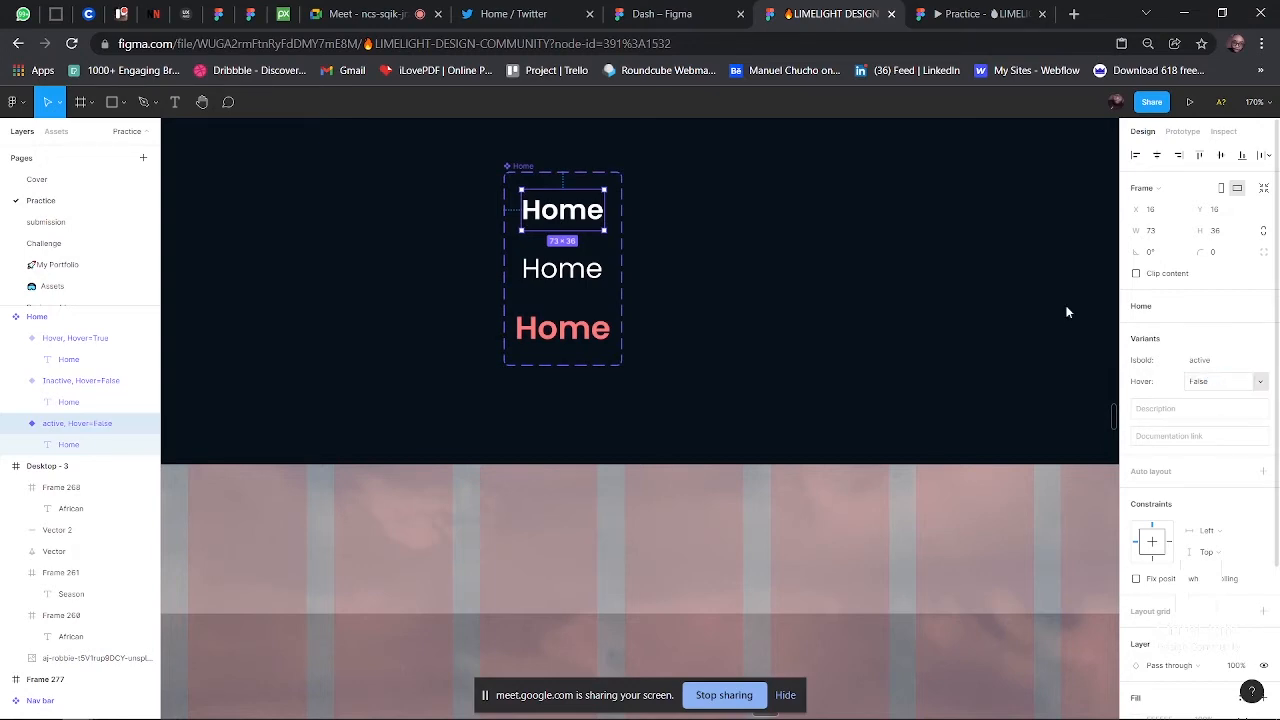
# - Switch to the Google Meet call to admit each waiting participant, returning to the LIMELIGHT DESIGN COMMUNITY file in Figma each time
pyautogui.click(362, 16)
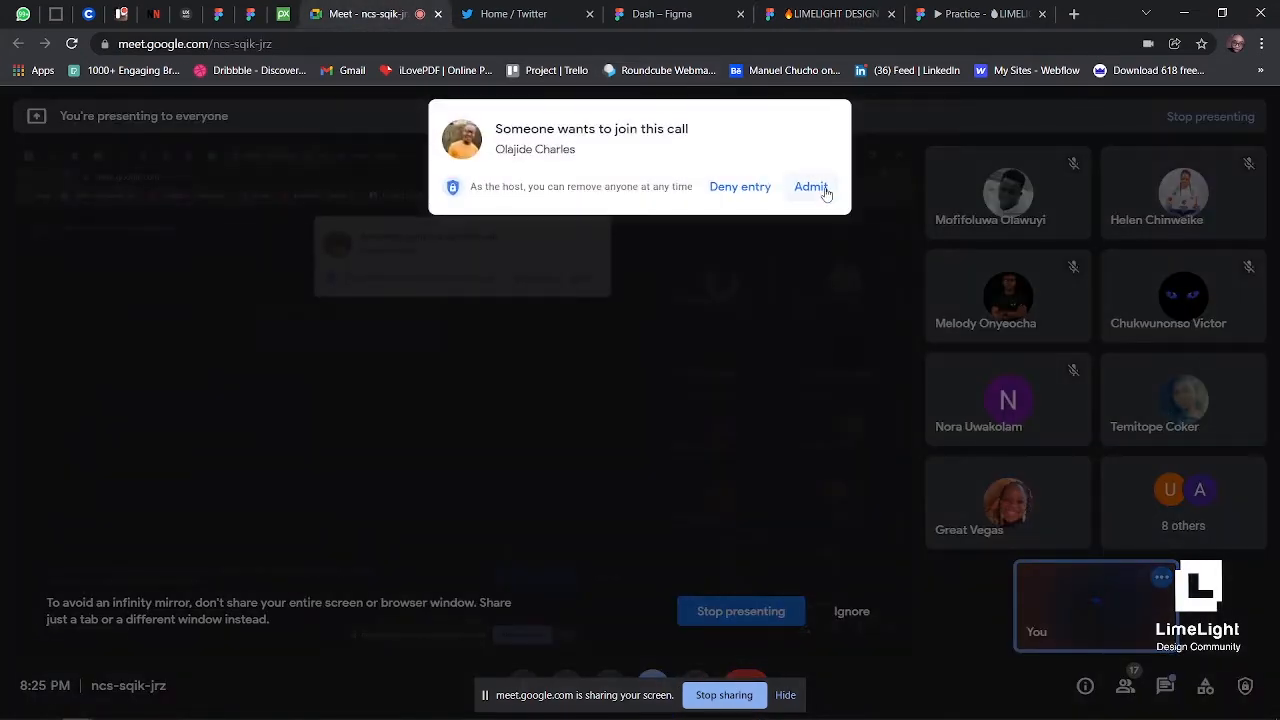
pyautogui.click(818, 192)
pyautogui.click(793, 18)
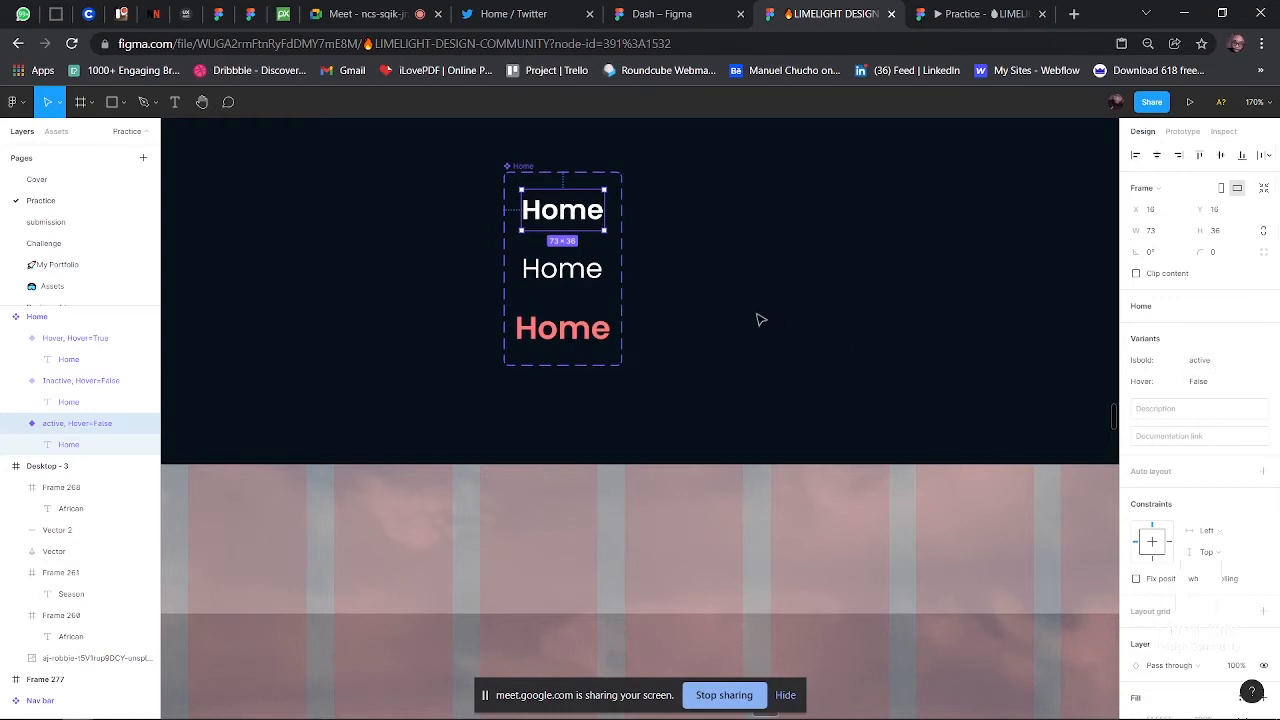
pyautogui.click(530, 172)
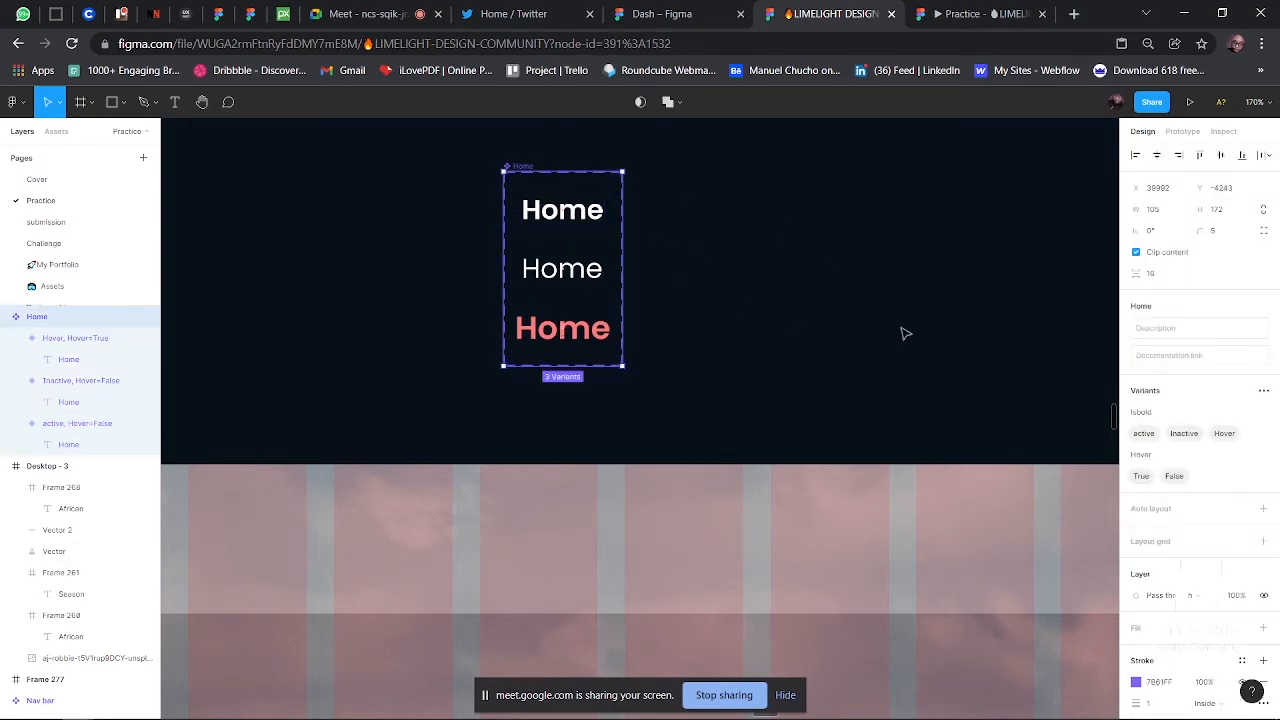
pyautogui.click(384, 14)
pyautogui.click(820, 195)
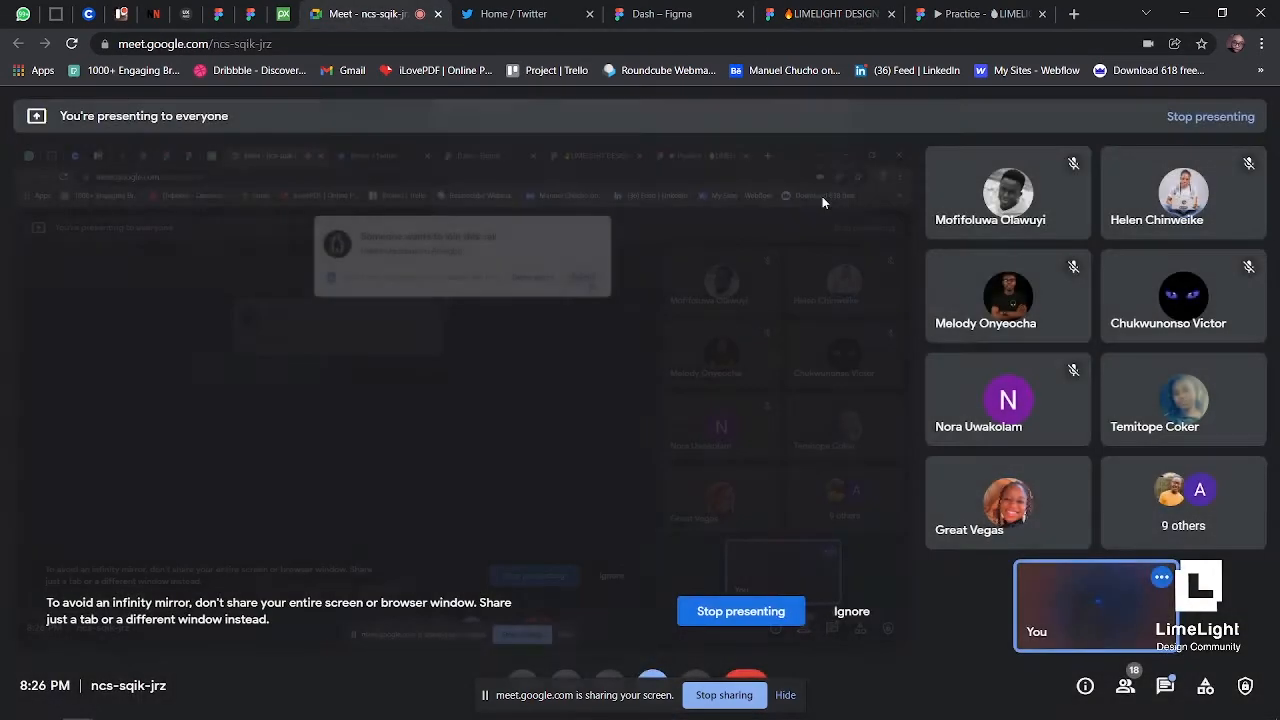
pyautogui.click(822, 25)
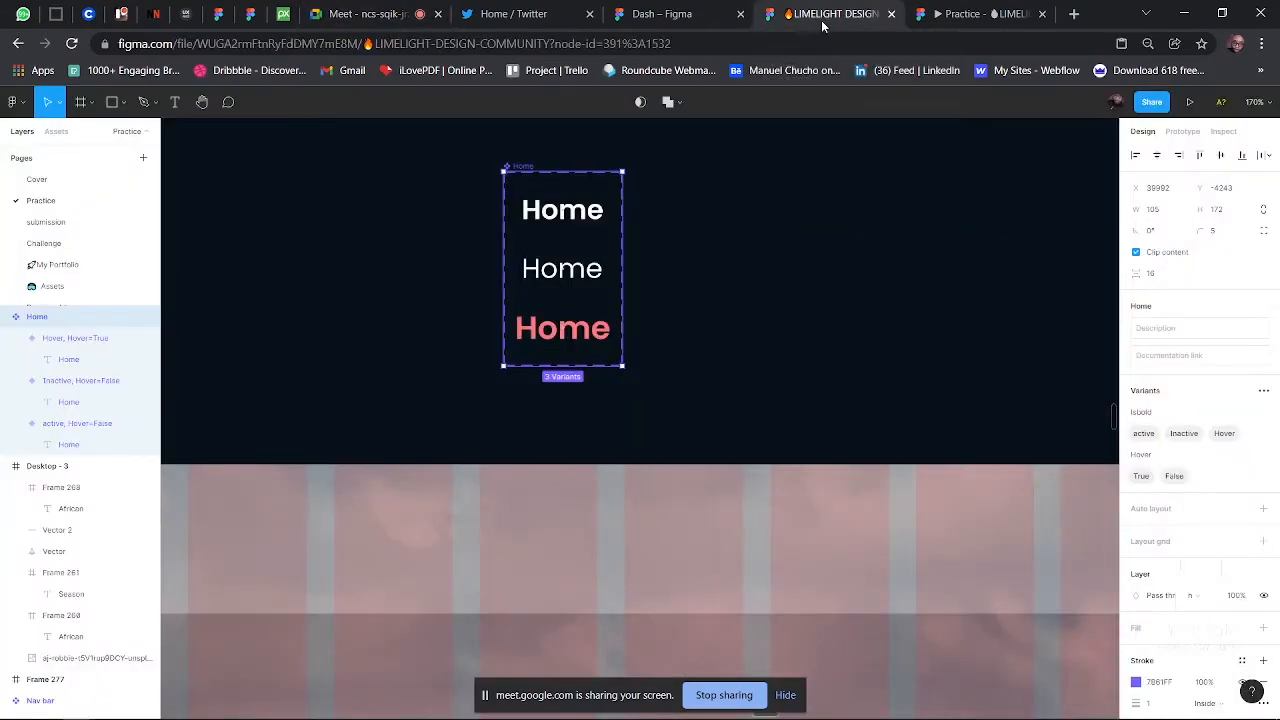
# - Add a new variant property named Active to the Home component set
pyautogui.click(717, 340)
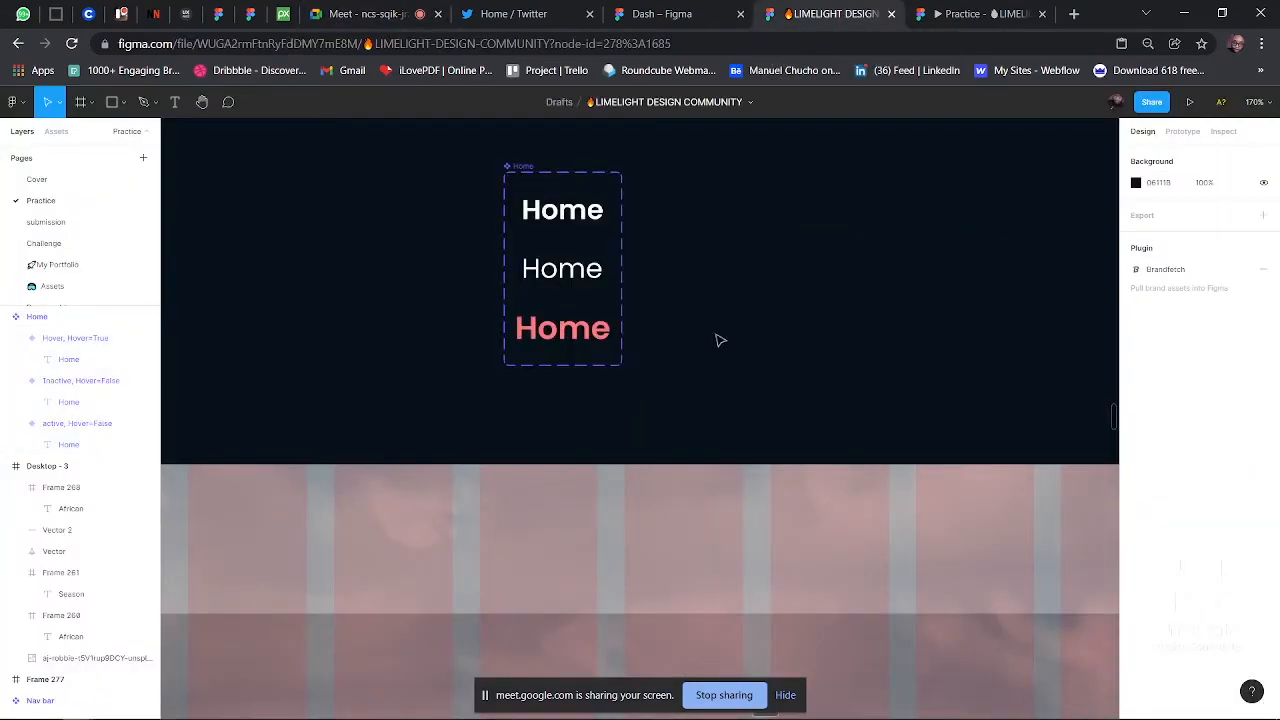
pyautogui.click(519, 171)
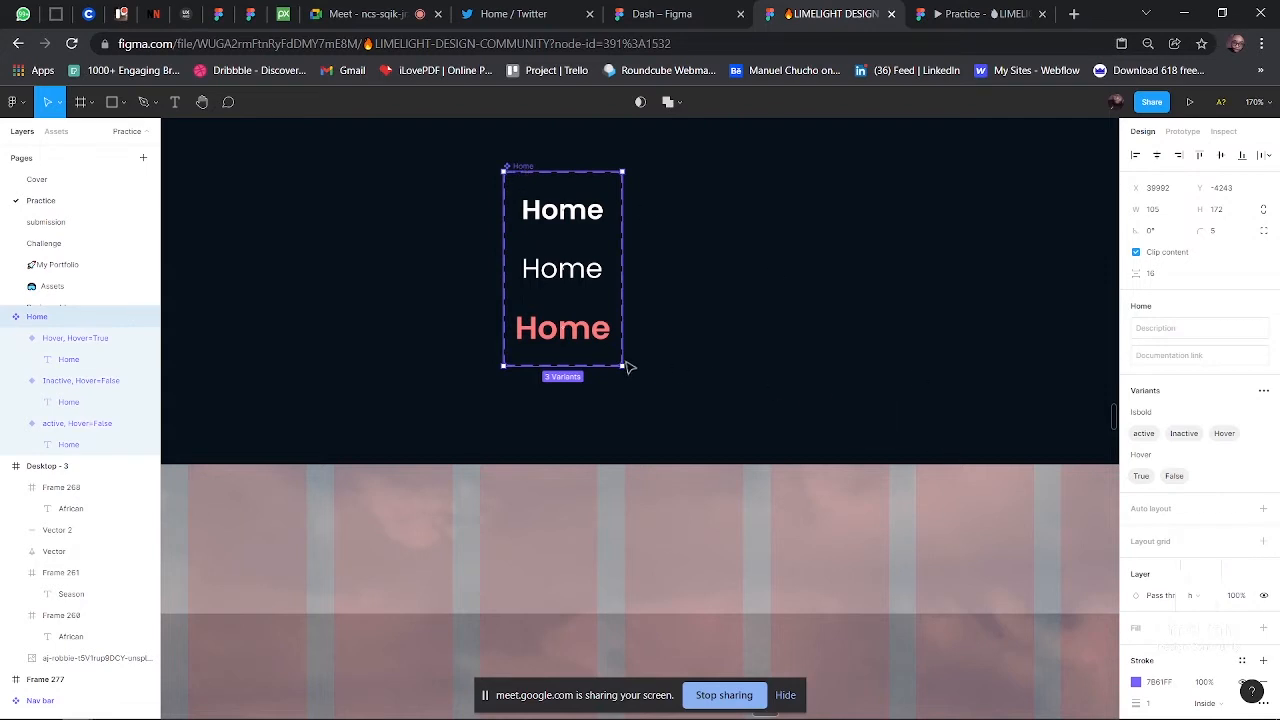
pyautogui.click(1259, 396)
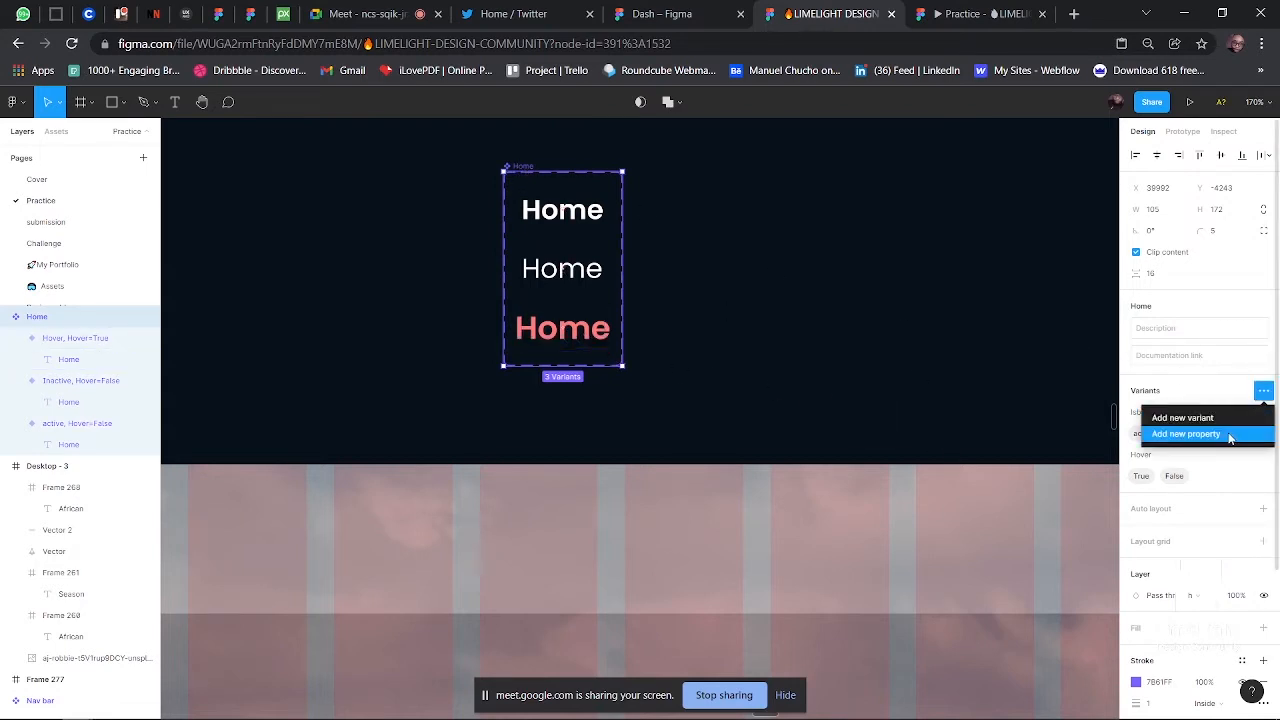
pyautogui.click(1232, 438)
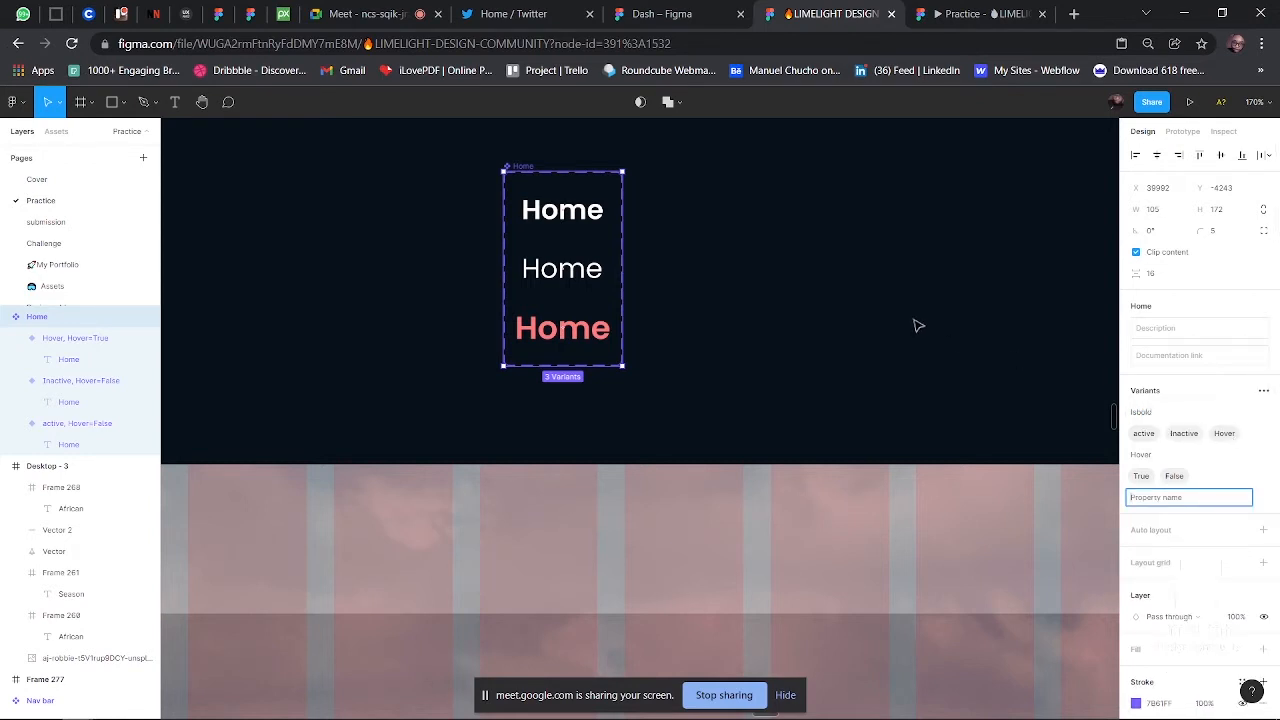
pyautogui.write('Active')
pyautogui.press('Return')
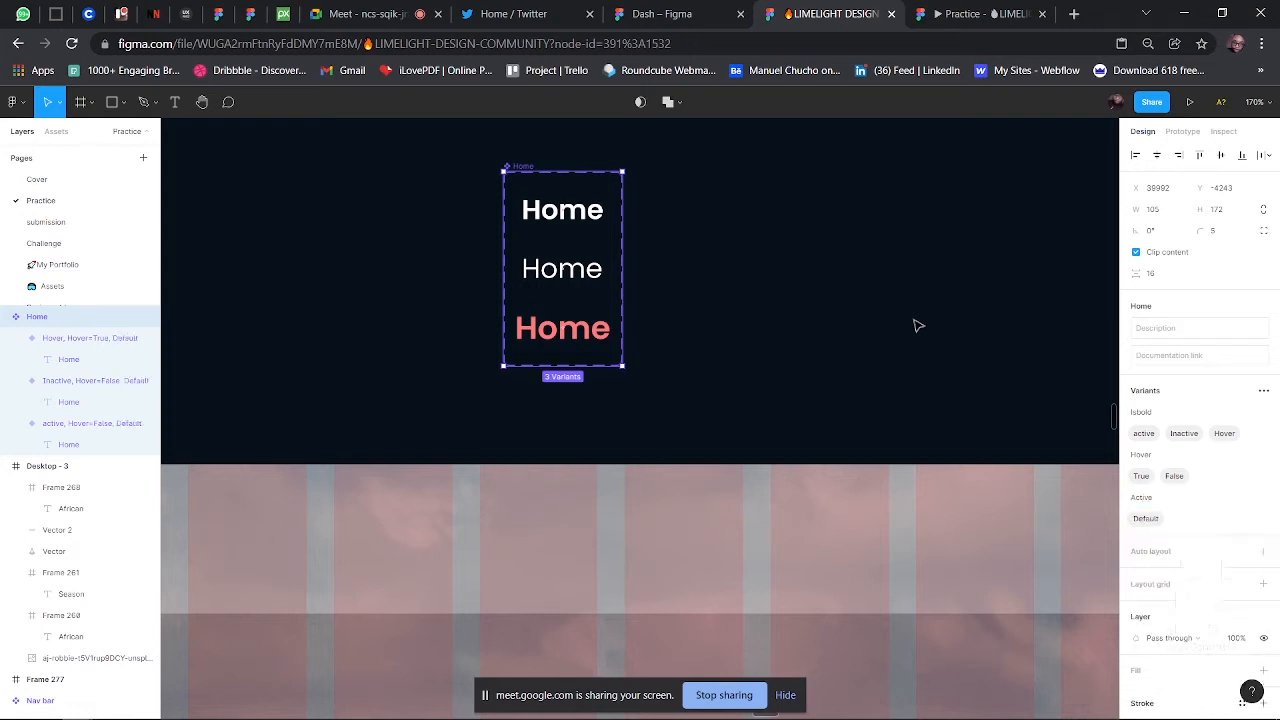
# - Set the Active property of the bold white Home variant to True
pyautogui.click(600, 226)
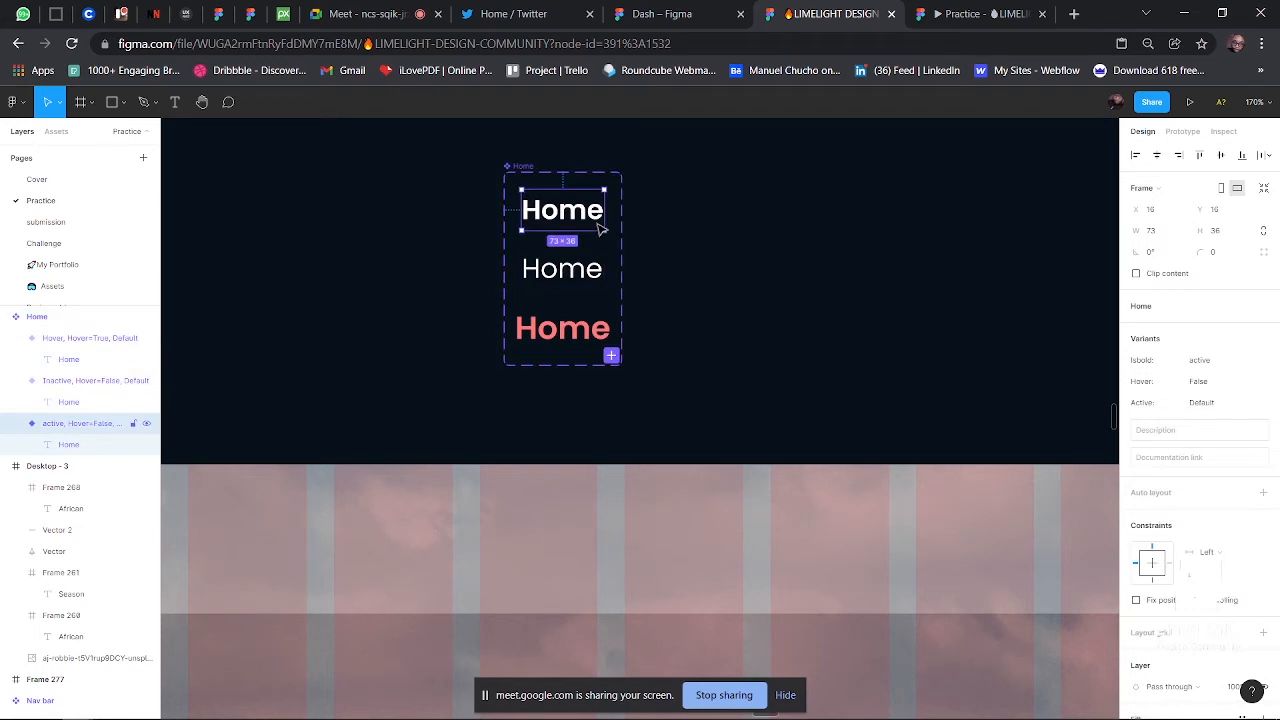
pyautogui.click(1223, 406)
pyautogui.write('T')
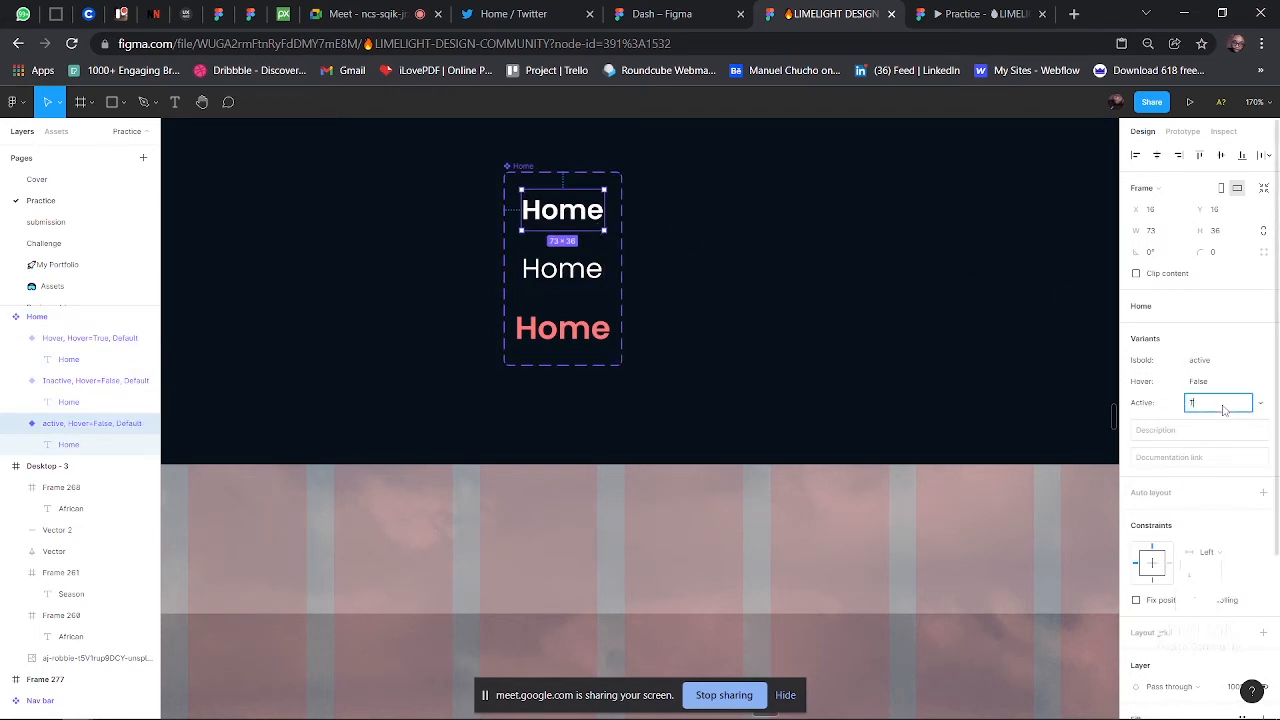
pyautogui.write('rue')
pyautogui.press('Return')
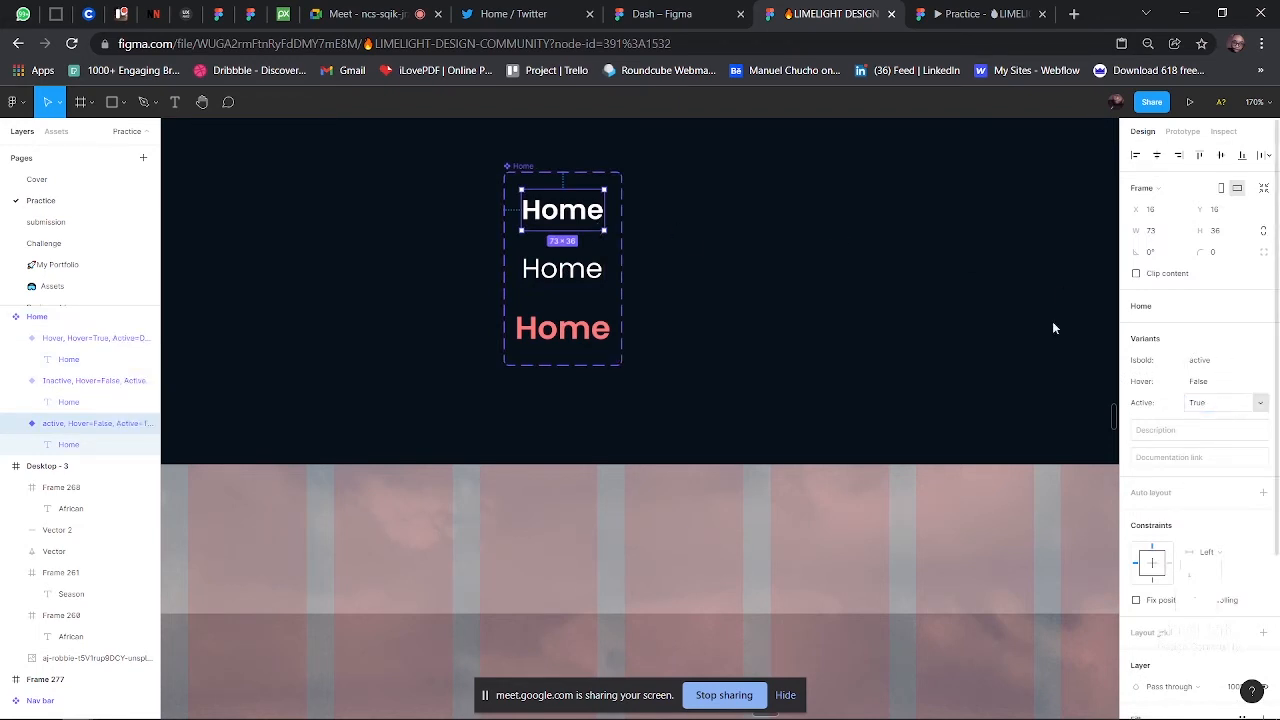
# - Set the Active property of both the thin white and the red Home variants to False
pyautogui.click(588, 285)
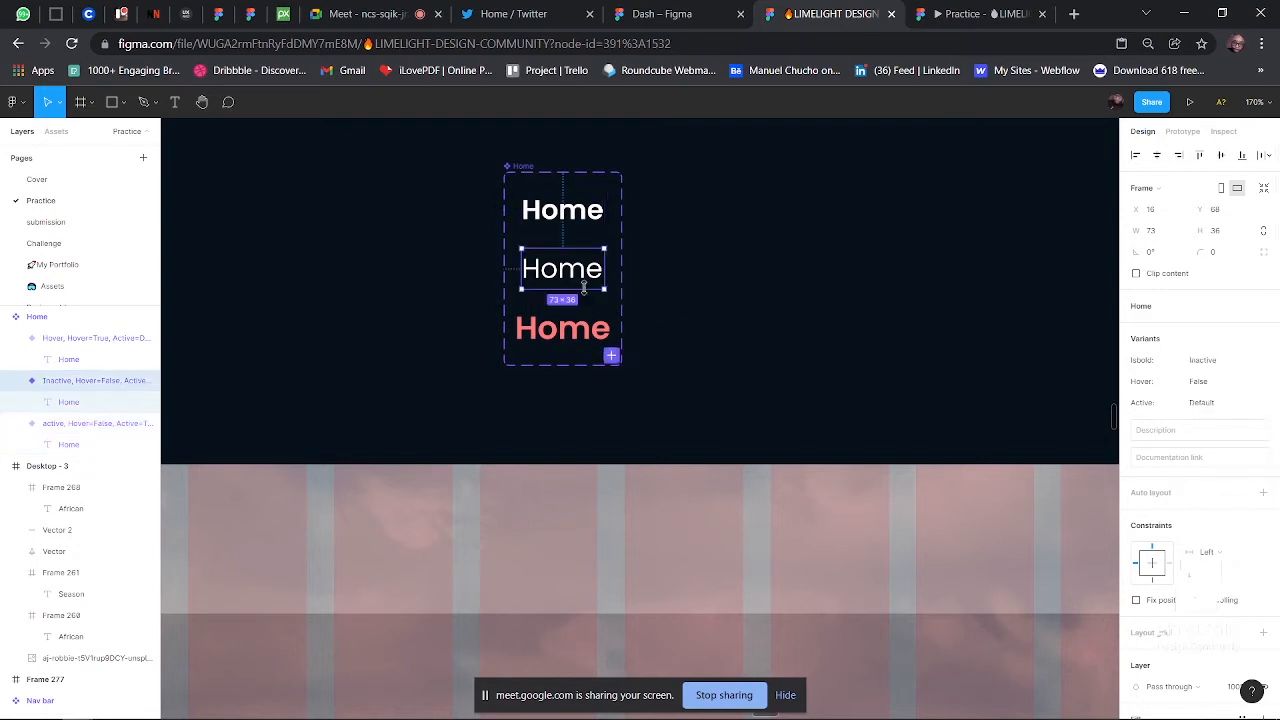
pyautogui.click(1217, 403)
pyautogui.write('False')
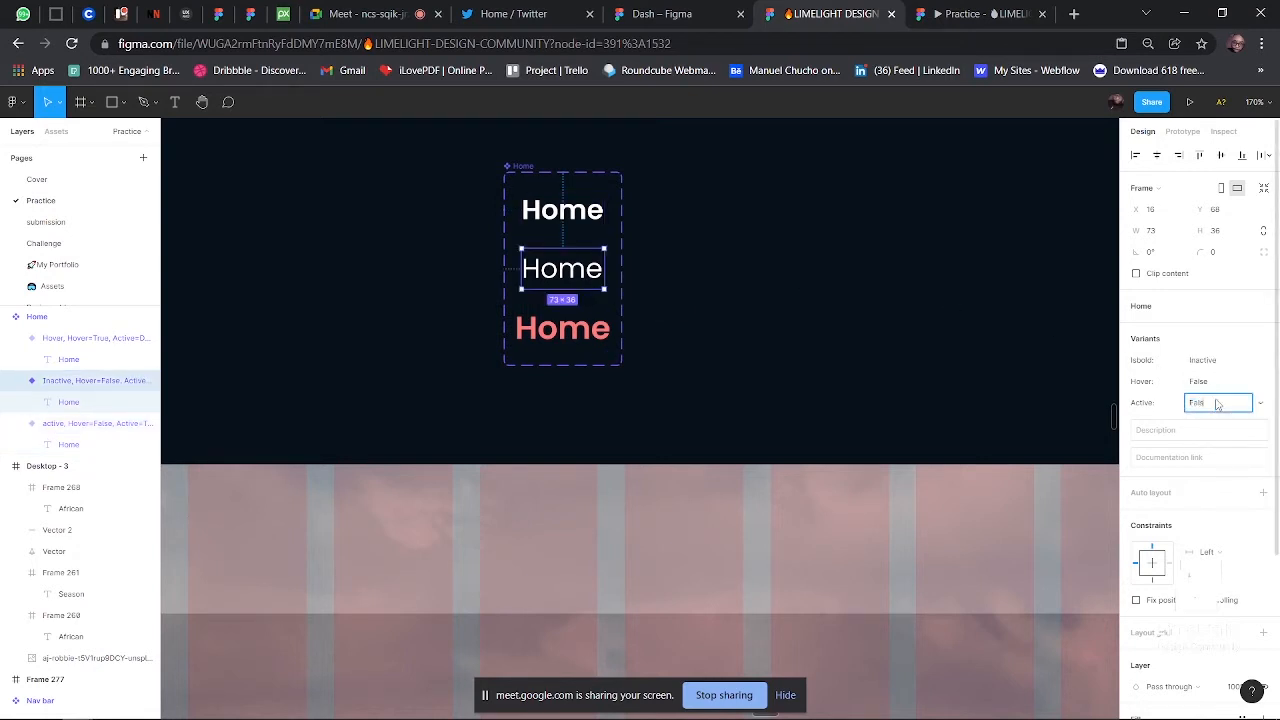
pyautogui.click(608, 340)
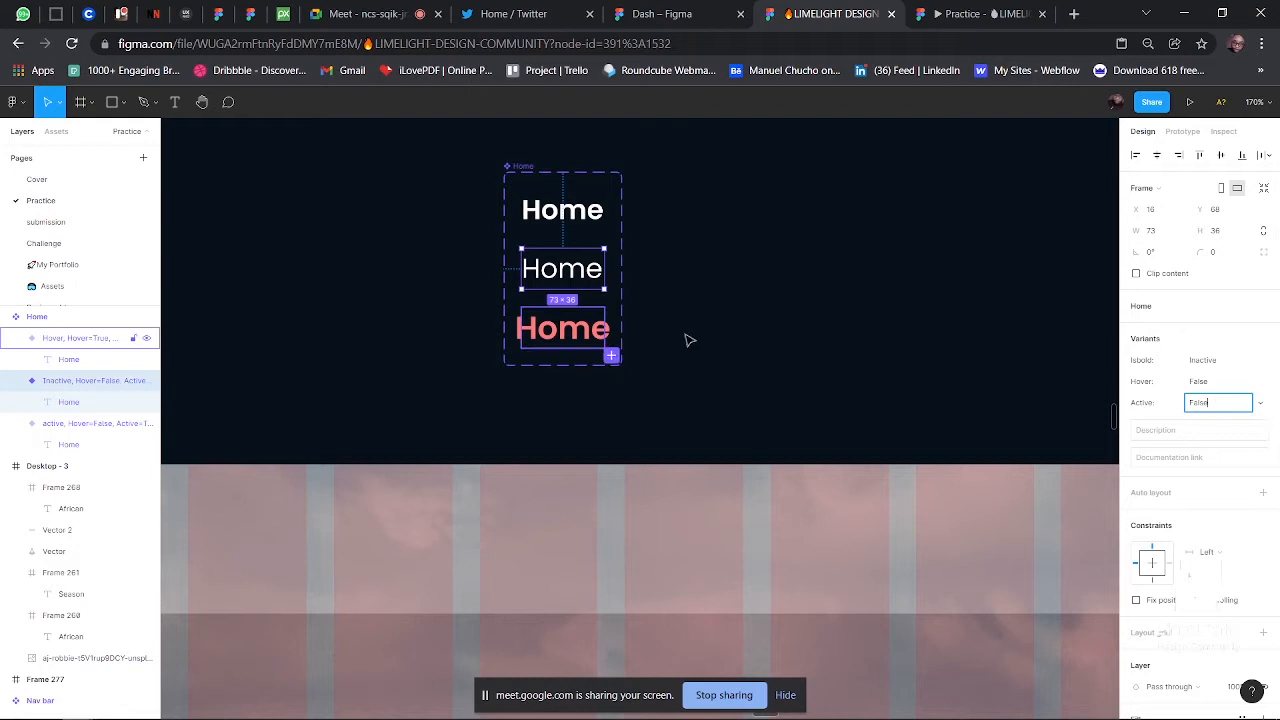
pyautogui.click(1219, 406)
pyautogui.doubleClick(1219, 404)
pyautogui.write('False')
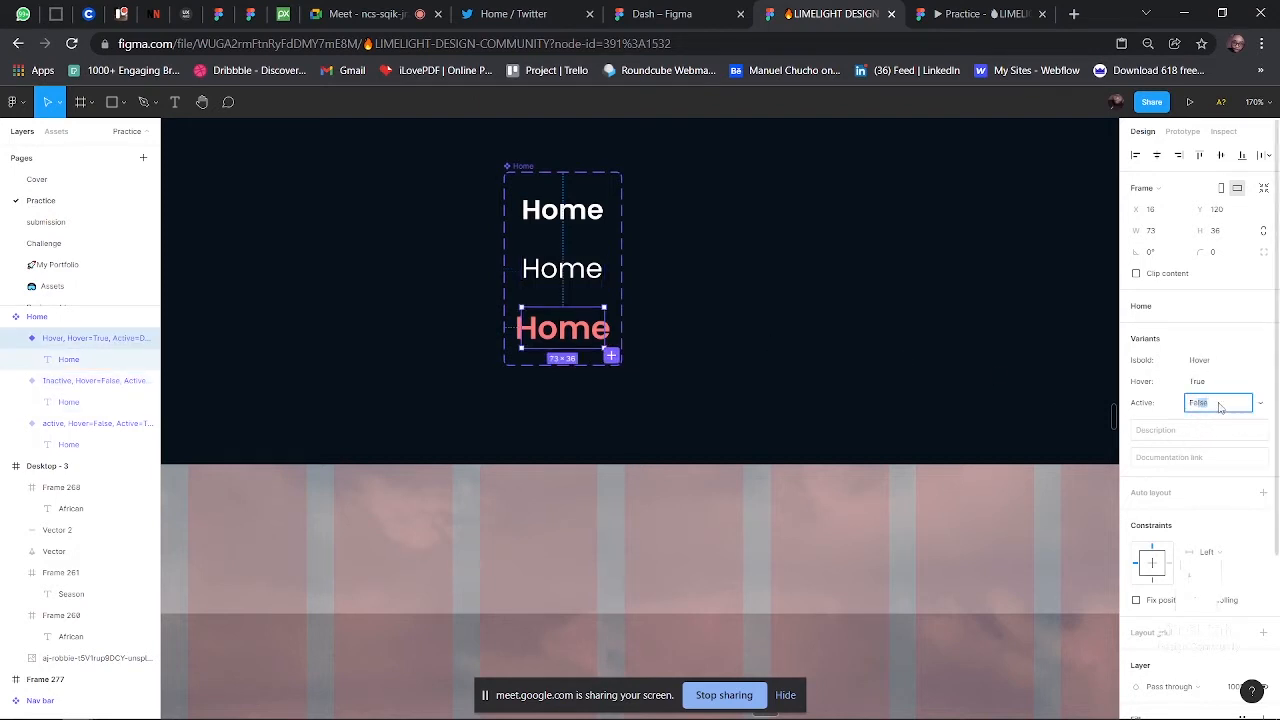
pyautogui.click(925, 370)
# - Place three instances of the bold white Home variant in a row in the Desktop - 3 header, about 56 px apart
pyautogui.click(556, 218)
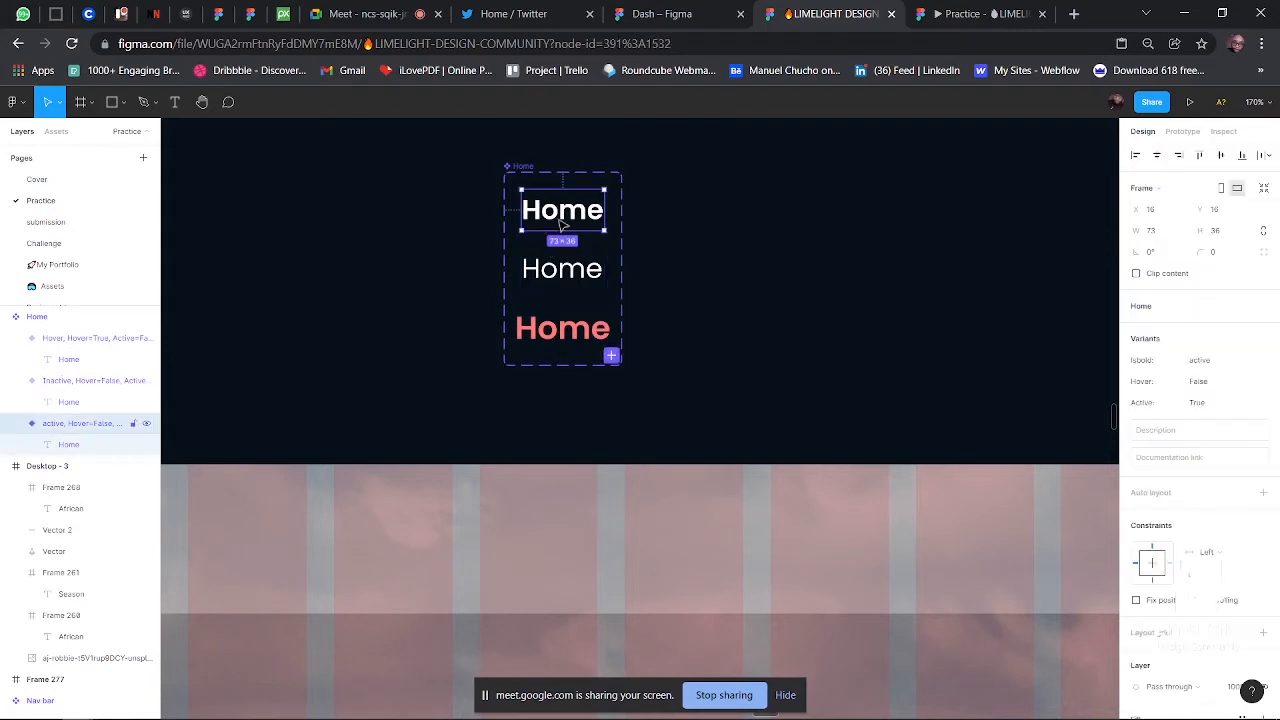
pyautogui.scroll(-3, 560, 224)
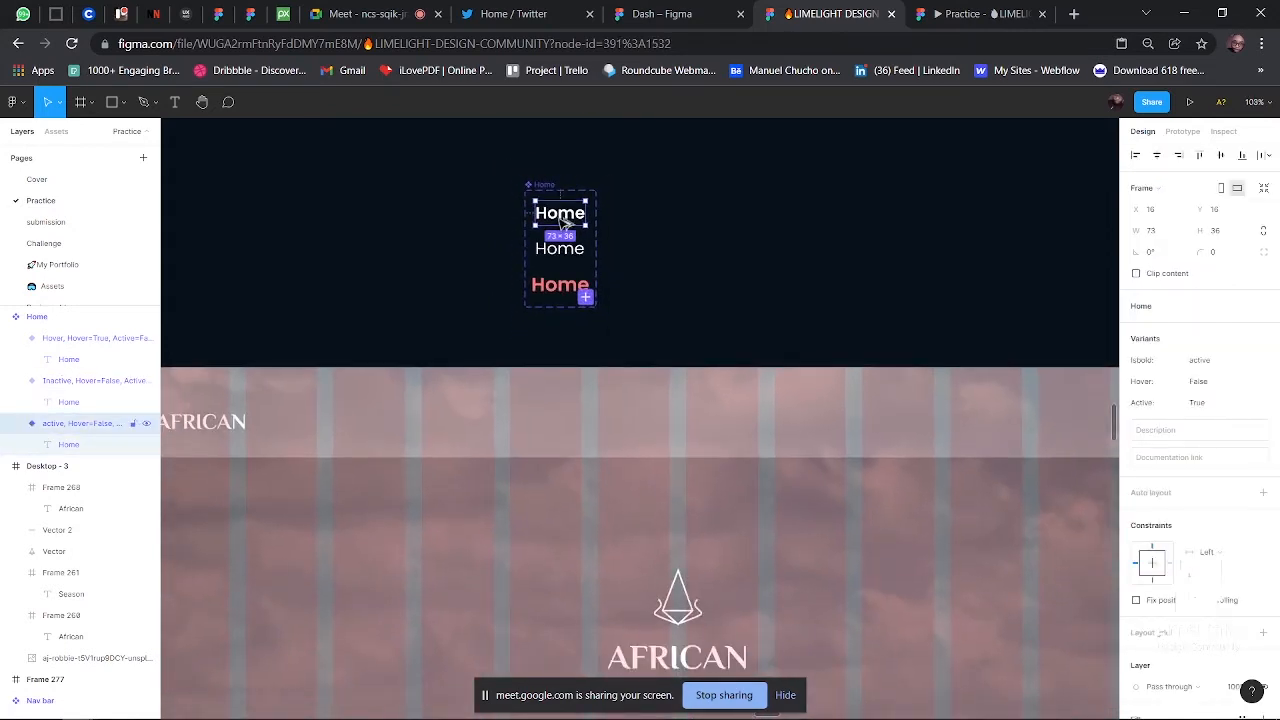
pyautogui.moveTo(563, 224); pyautogui.dragTo(843, 439)
pyautogui.scroll(5, 538, 437)
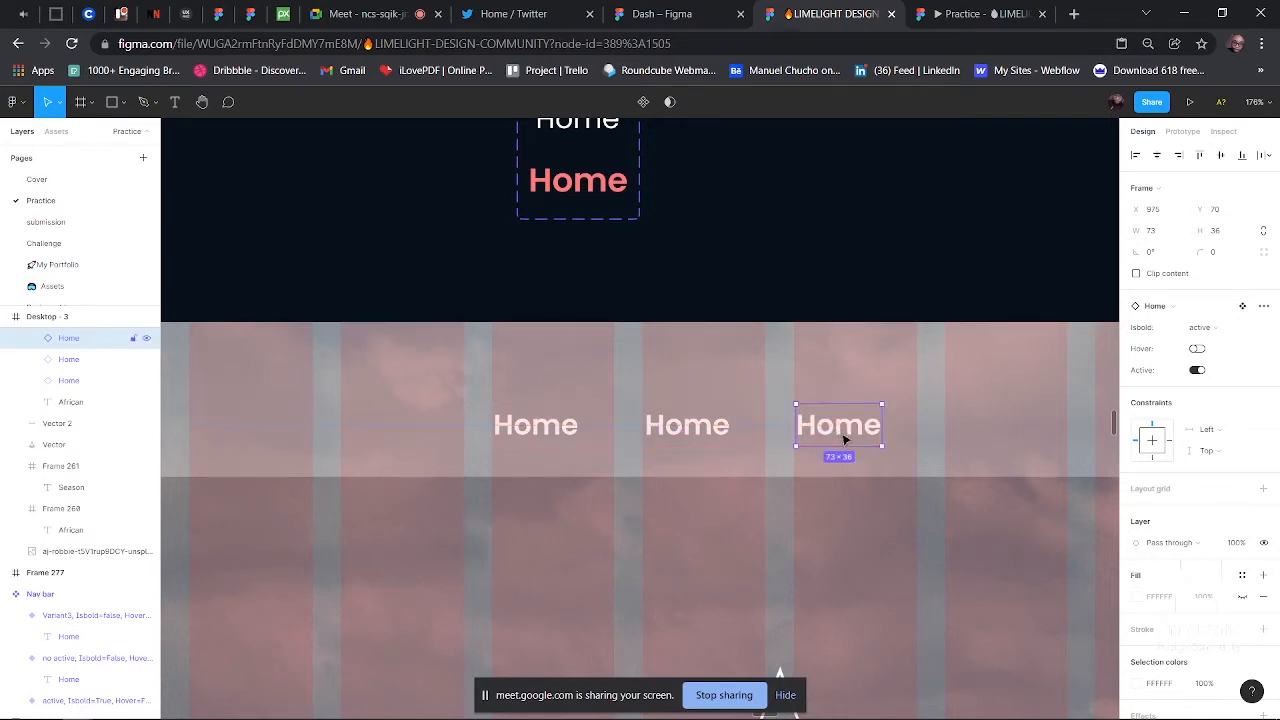
# - Wrap the three Home instances in the header in one horizontal auto layout frame
pyautogui.keyDown('shift'); pyautogui.click(693, 428); pyautogui.keyUp('shift')
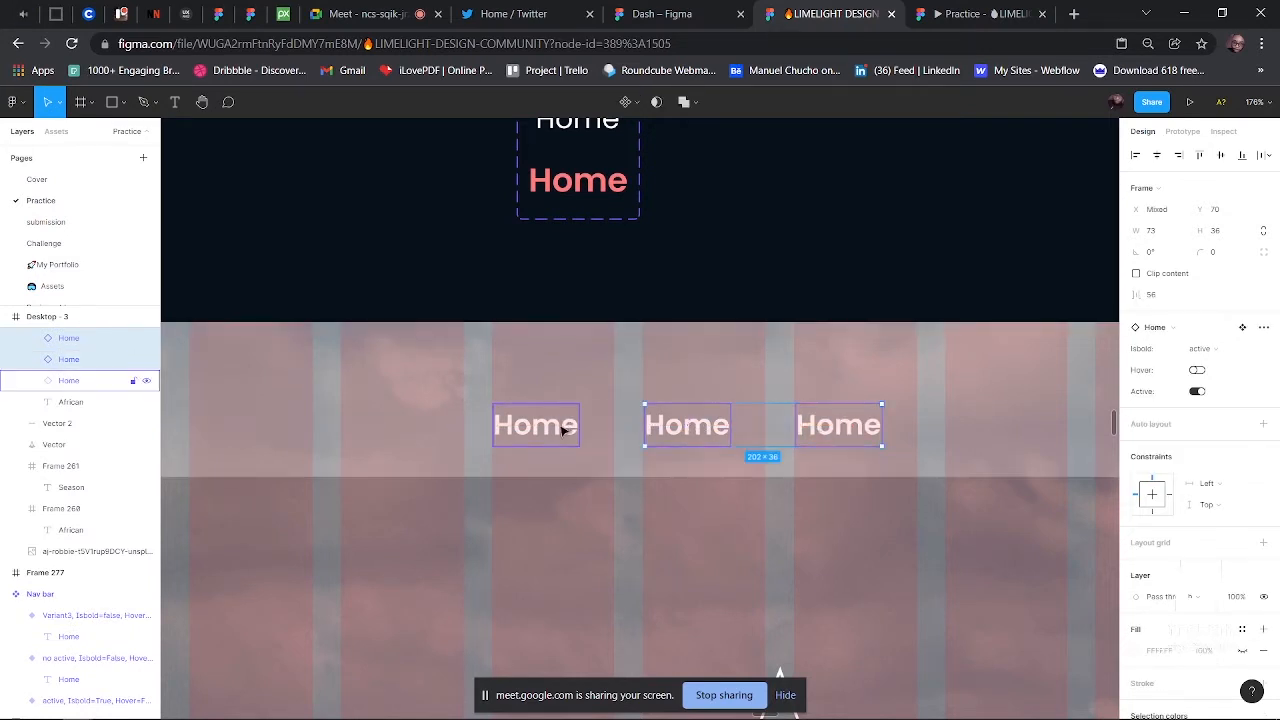
pyautogui.keyDown('shift'); pyautogui.click(565, 425); pyautogui.keyUp('shift')
pyautogui.hotkey('shift', 'a')
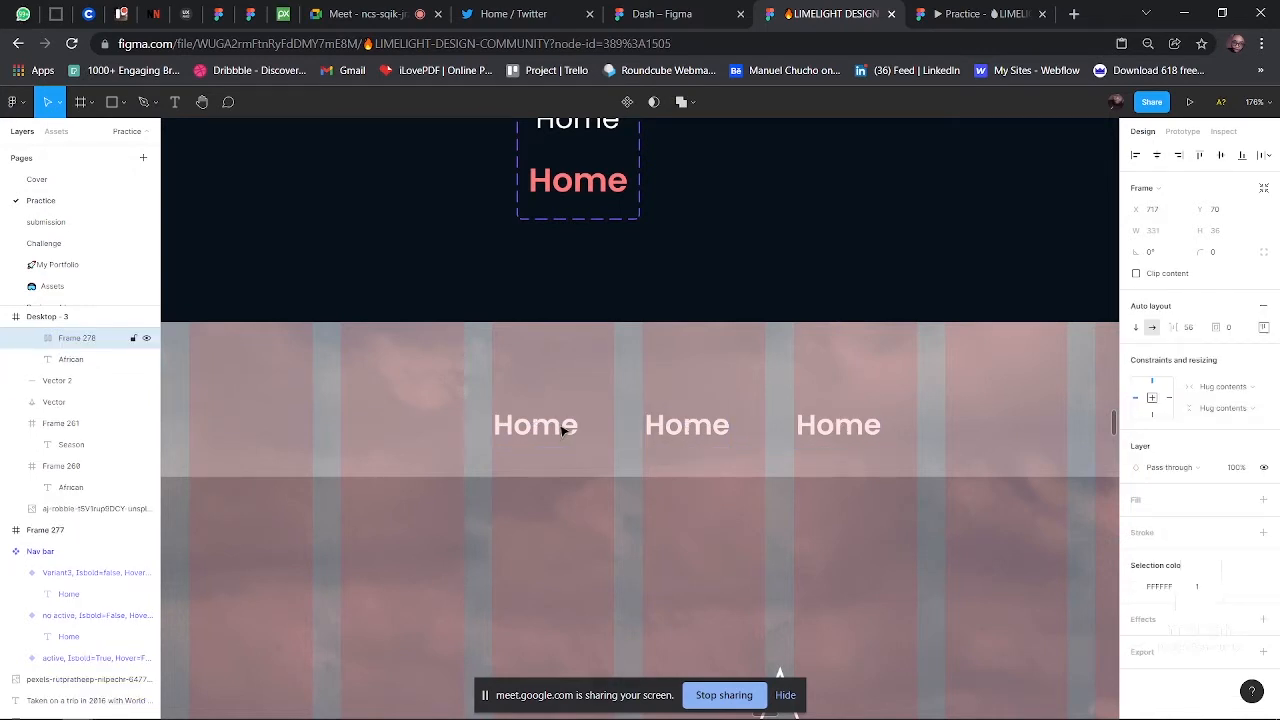
# - Centre the frame of Home links horizontally on Desktop - 3, then reposition it in the header at about X 794, Y 66
pyautogui.scroll(-5, 562, 428)
pyautogui.scroll(-1, 562, 428)
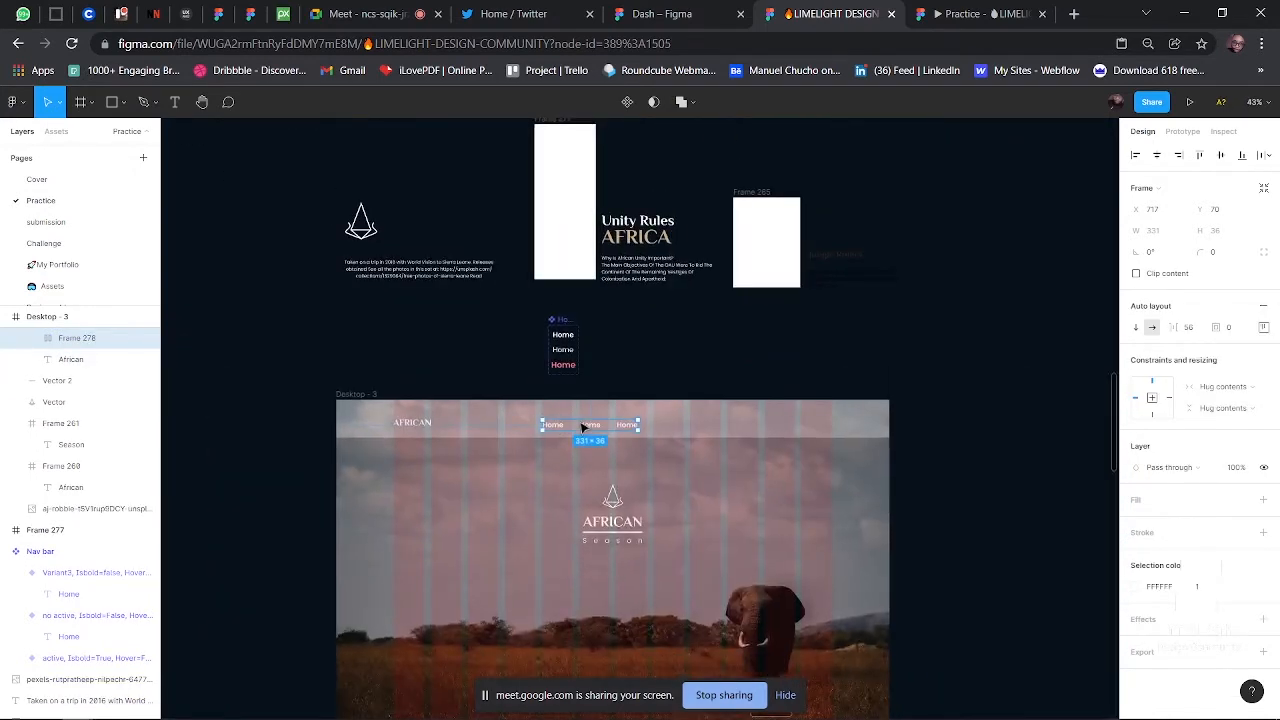
pyautogui.moveTo(585, 428)
pyautogui.mouseDown()
pyautogui.moveTo(620, 387)
pyautogui.moveTo(608, 418)
pyautogui.mouseUp()
pyautogui.scroll(3, 608, 418)
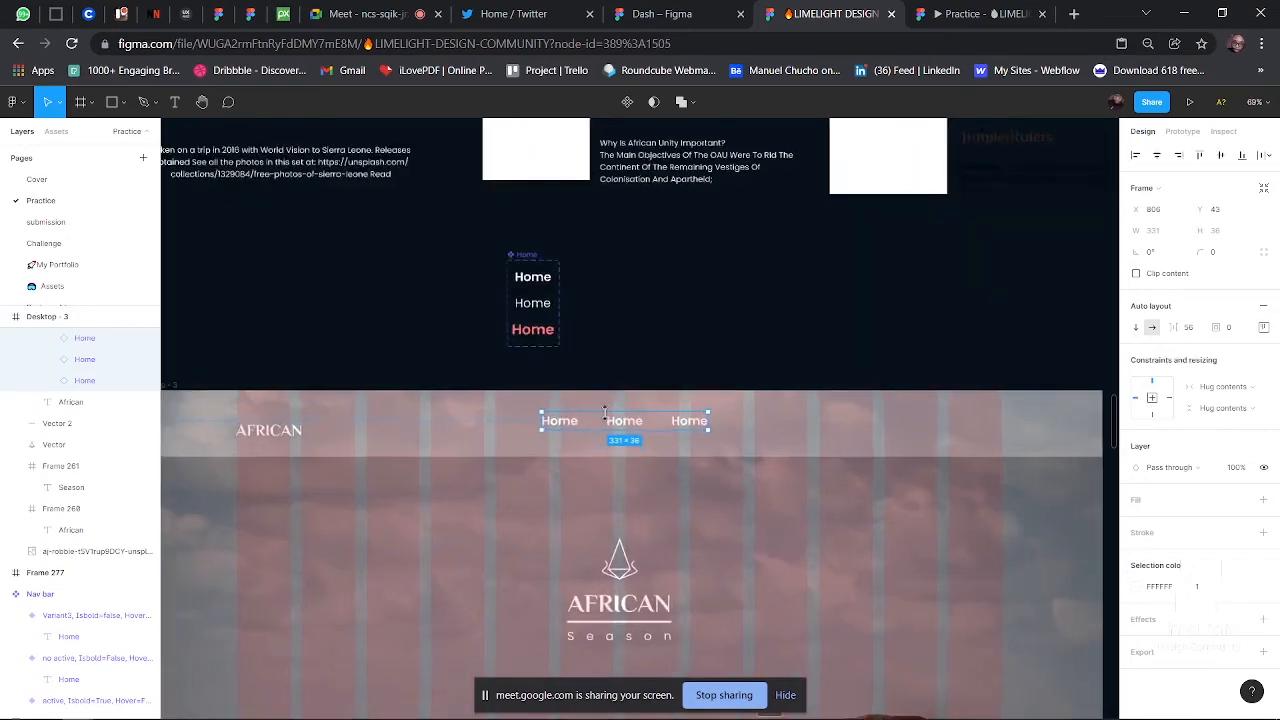
pyautogui.scroll(2, 604, 412)
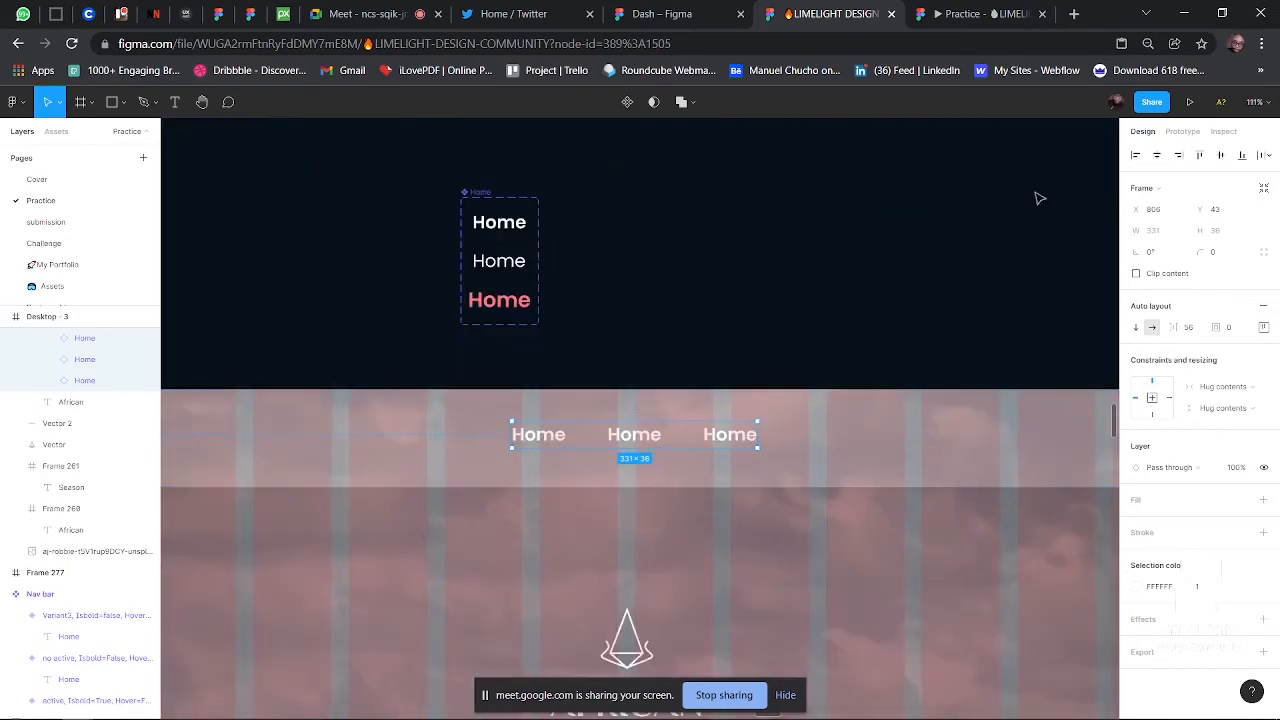
pyautogui.click(1158, 155)
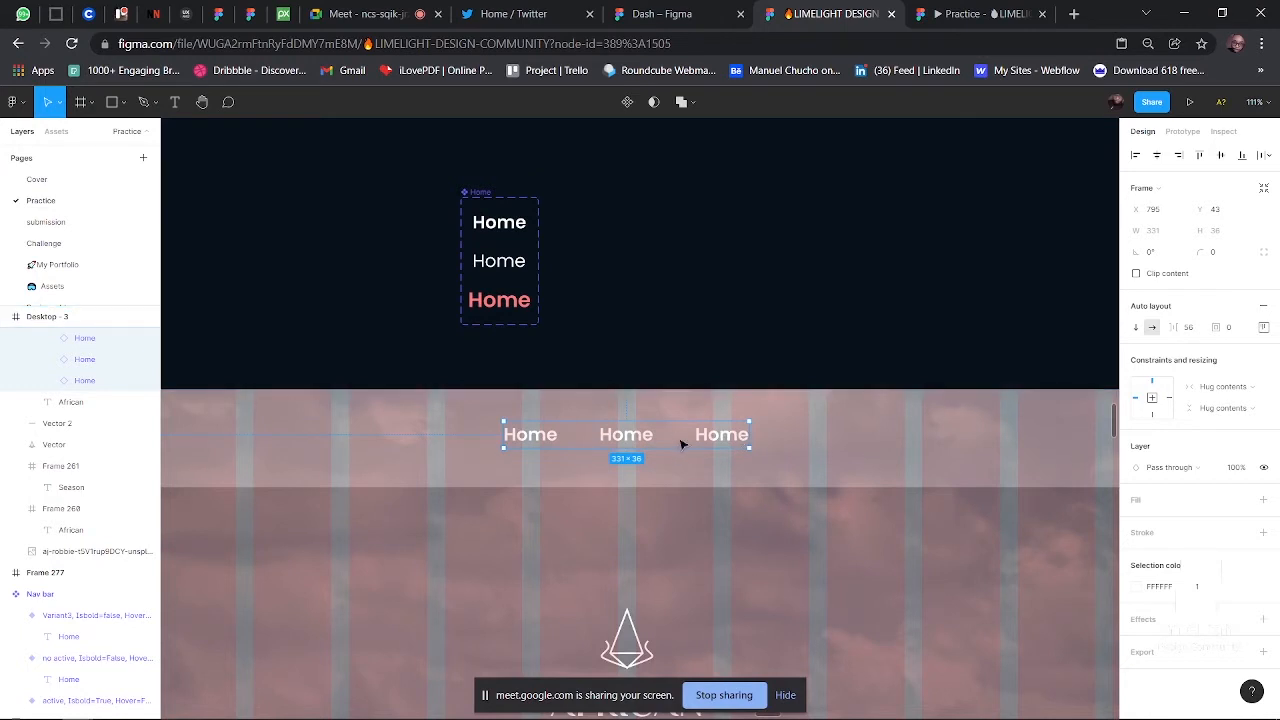
pyautogui.moveTo(680, 440); pyautogui.dragTo(681, 463)
pyautogui.scroll(5, 680, 461)
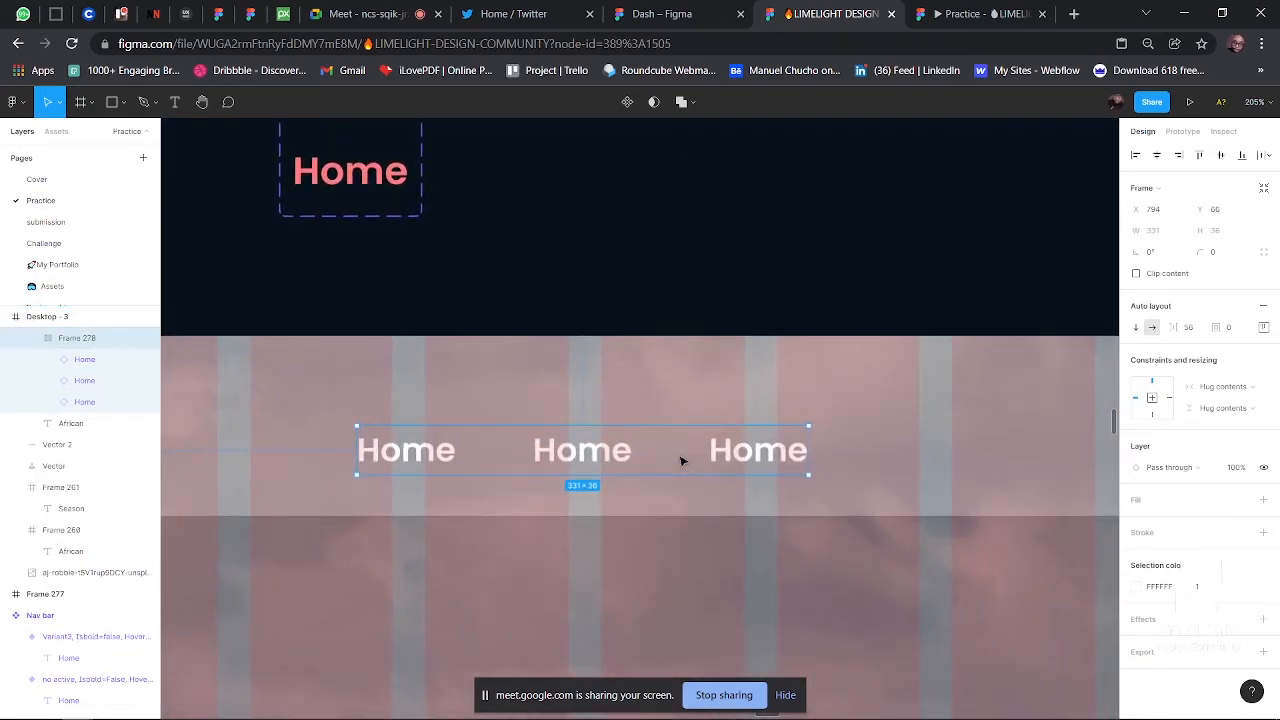
# - Switch the second and third Home links in the header to the Inactive variant, with Hover and Active turned off
pyautogui.click(566, 451)
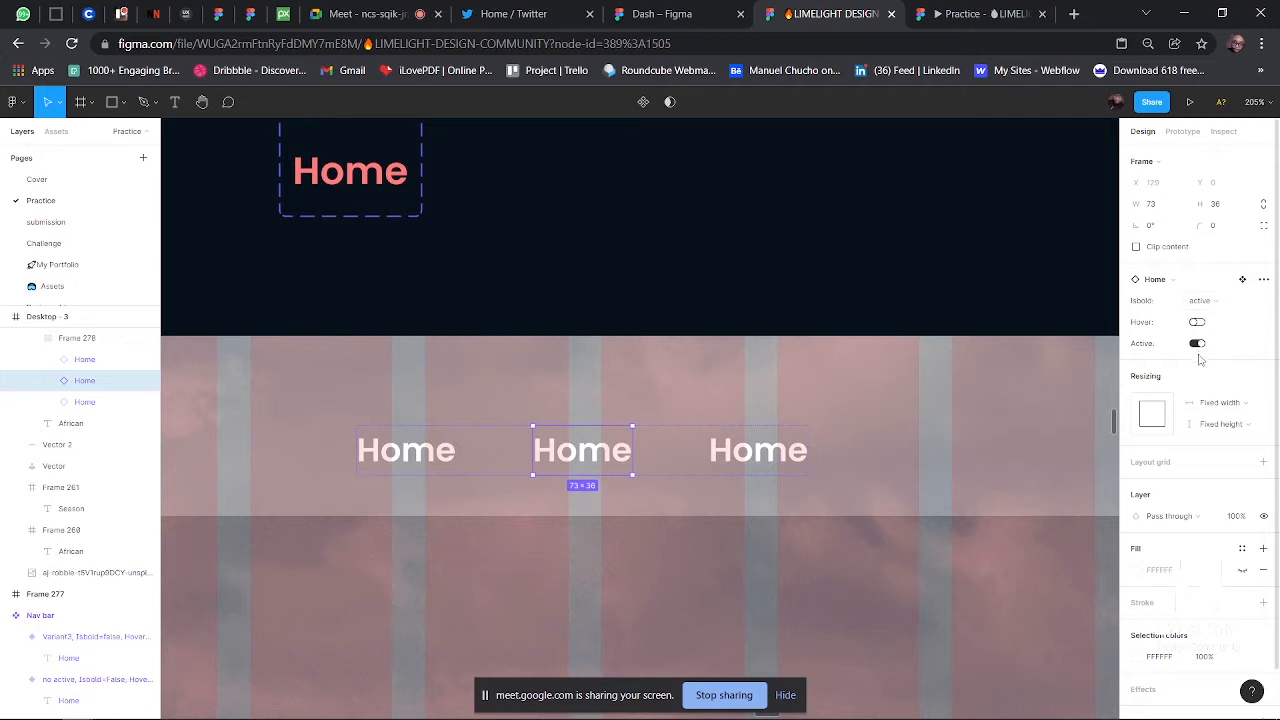
pyautogui.click(1197, 323)
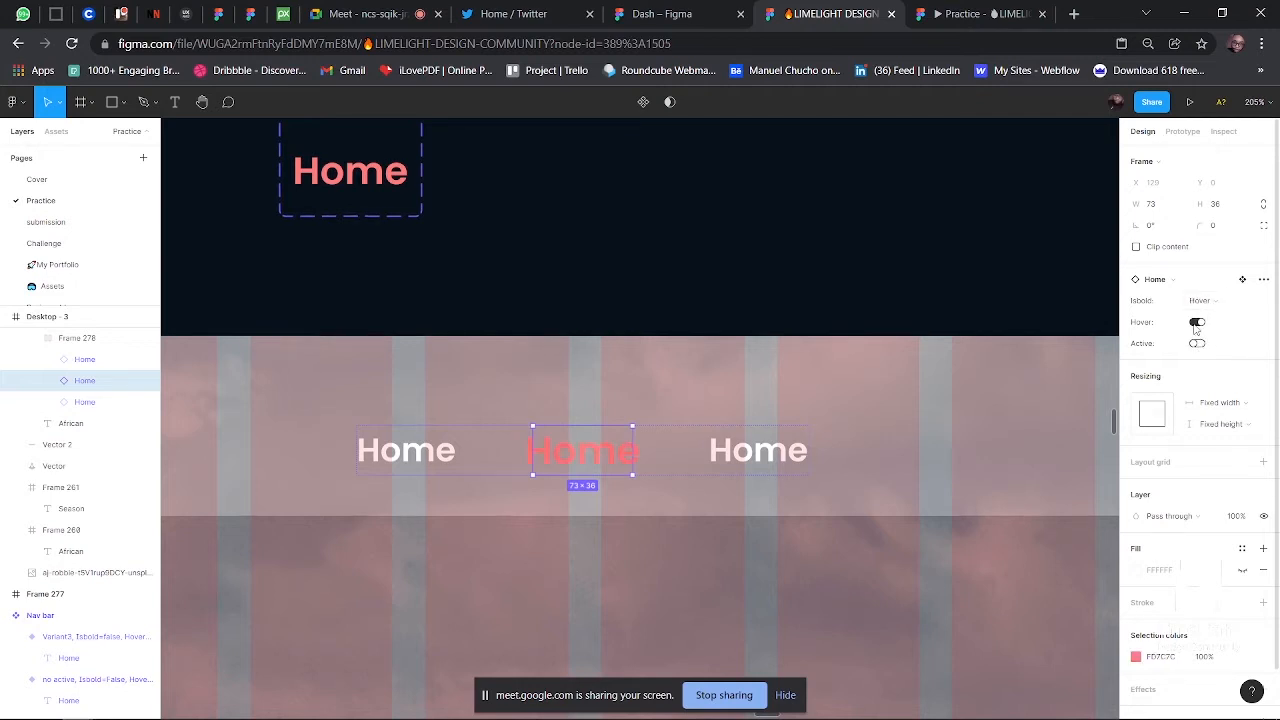
pyautogui.click(1199, 323)
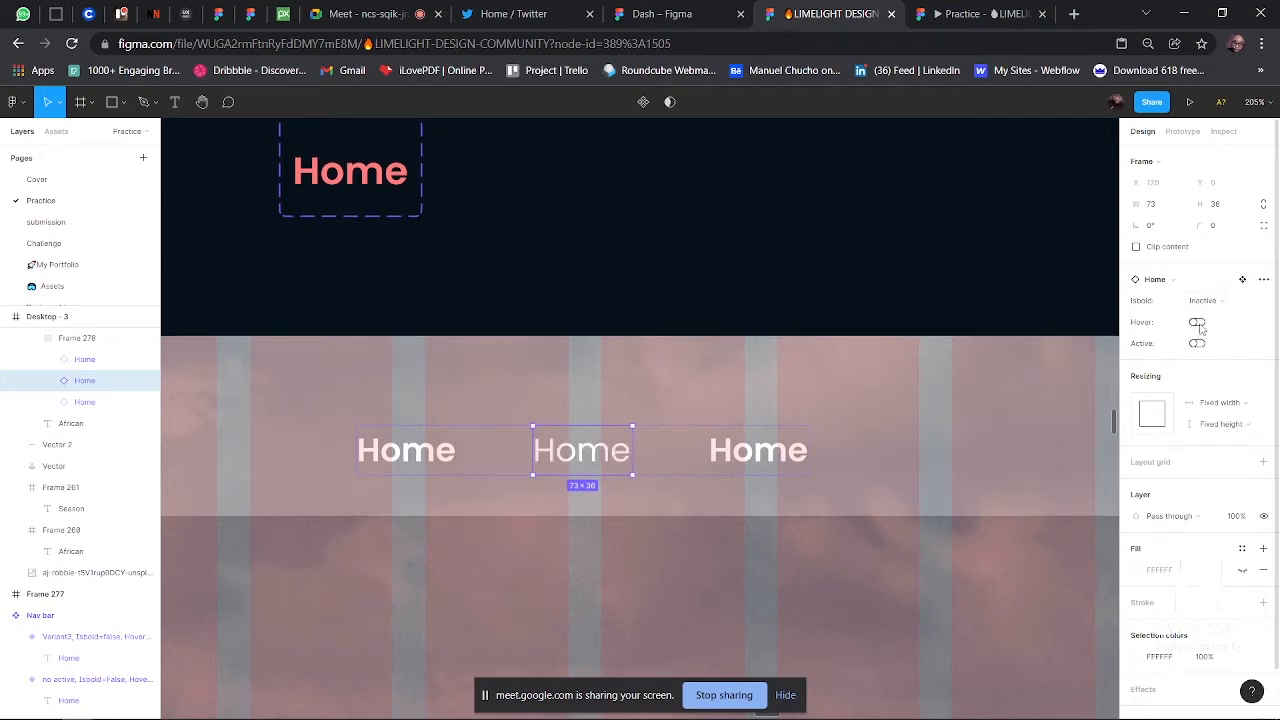
pyautogui.click(1199, 325)
pyautogui.click(1199, 325)
pyautogui.click(1193, 345)
pyautogui.click(1193, 346)
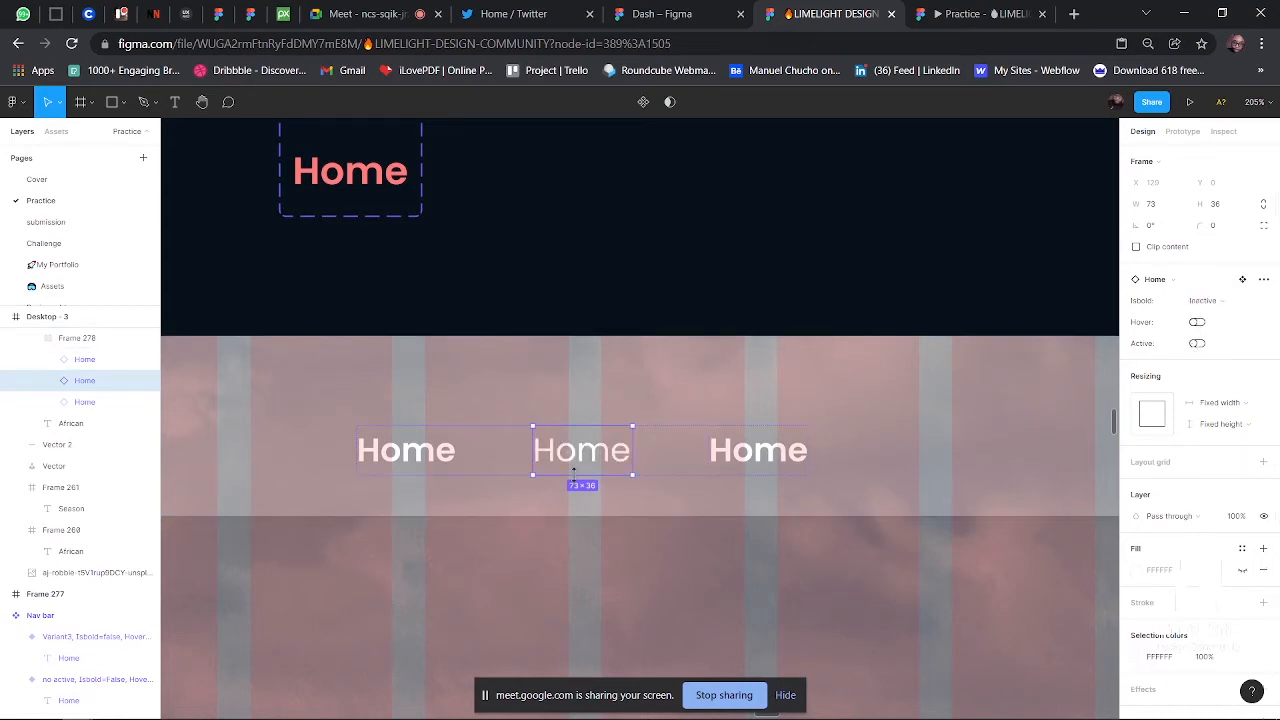
pyautogui.click(748, 456)
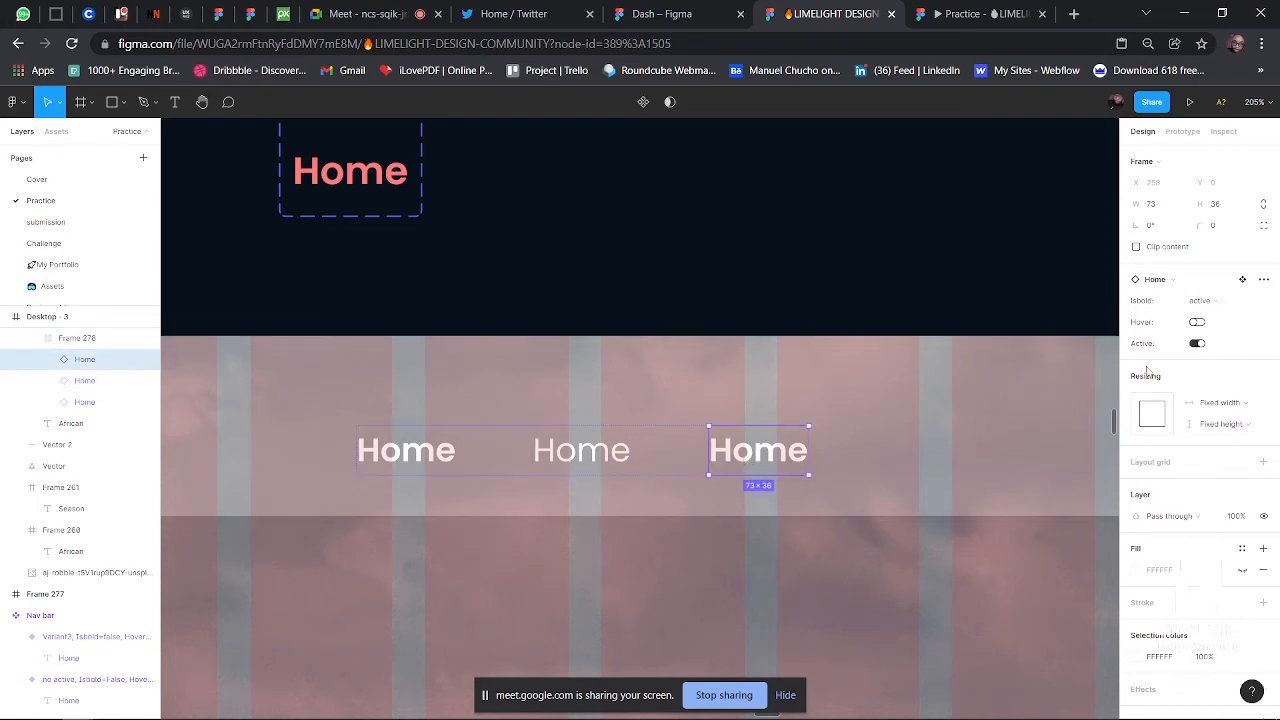
pyautogui.click(1198, 344)
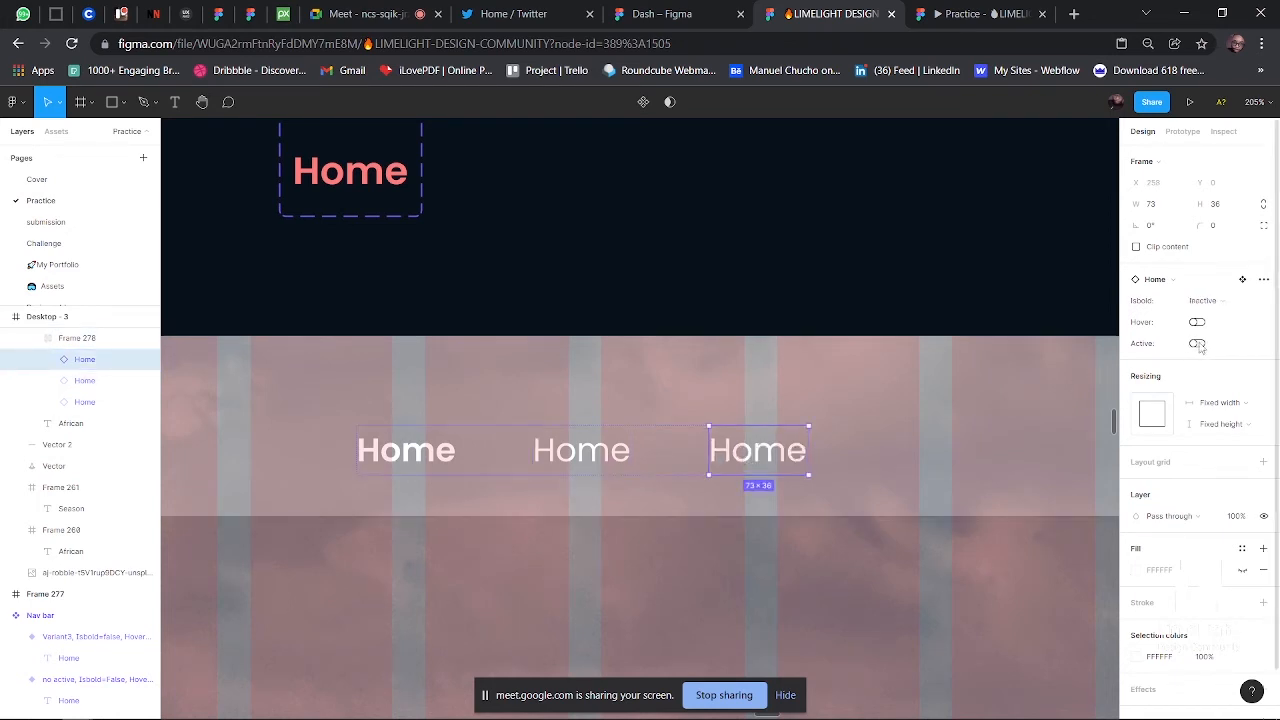
# - Change the text of the second header link to "Tour" and the third to "Birds"
pyautogui.doubleClick(585, 466)
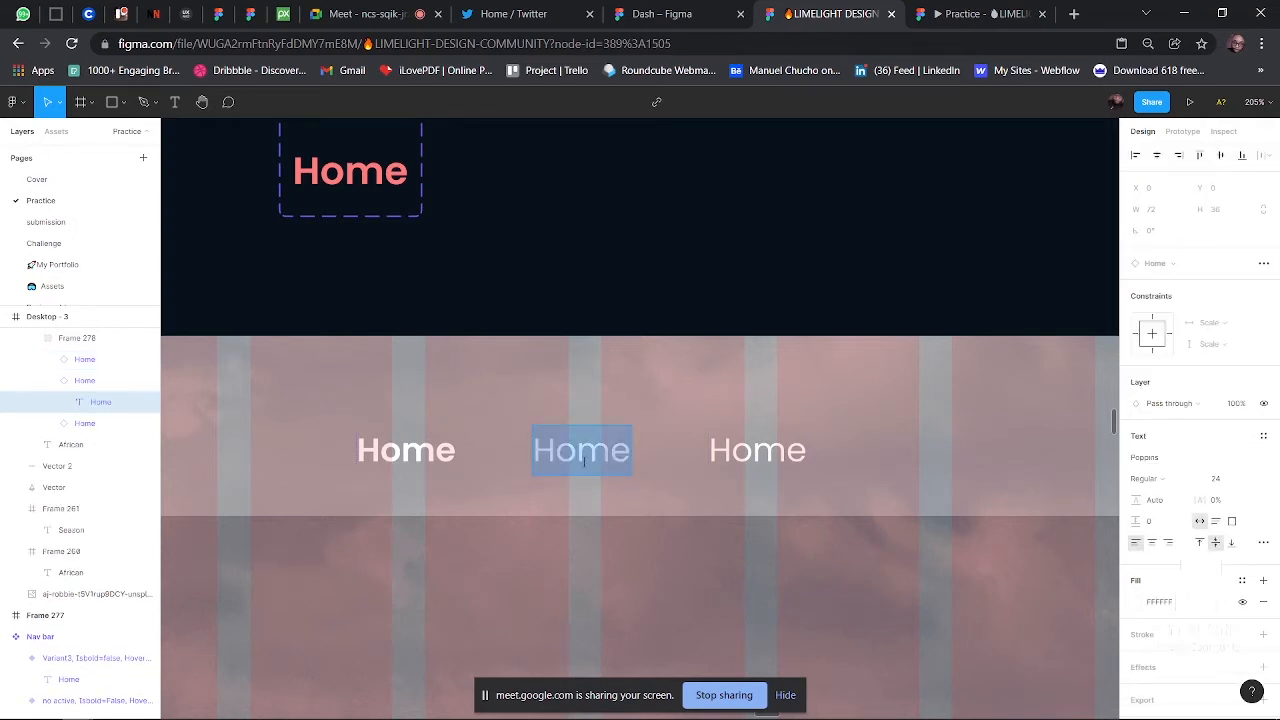
pyautogui.write('Tour')
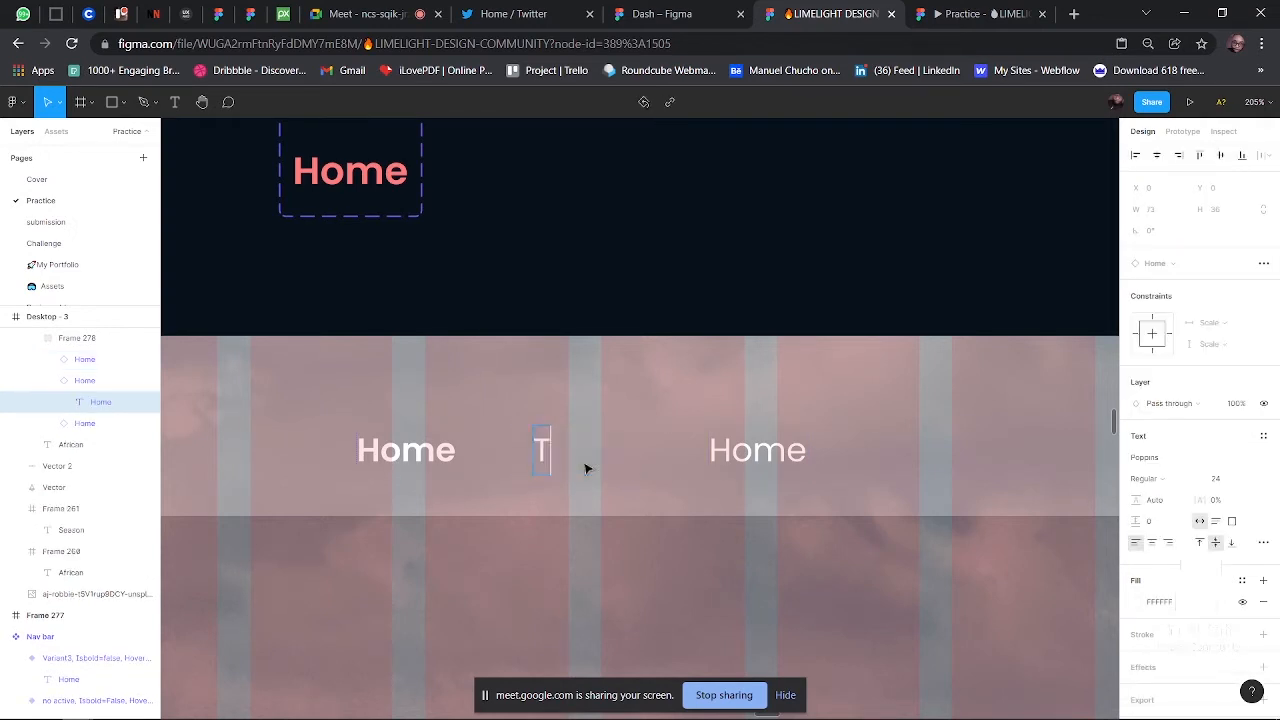
pyautogui.doubleClick(731, 455)
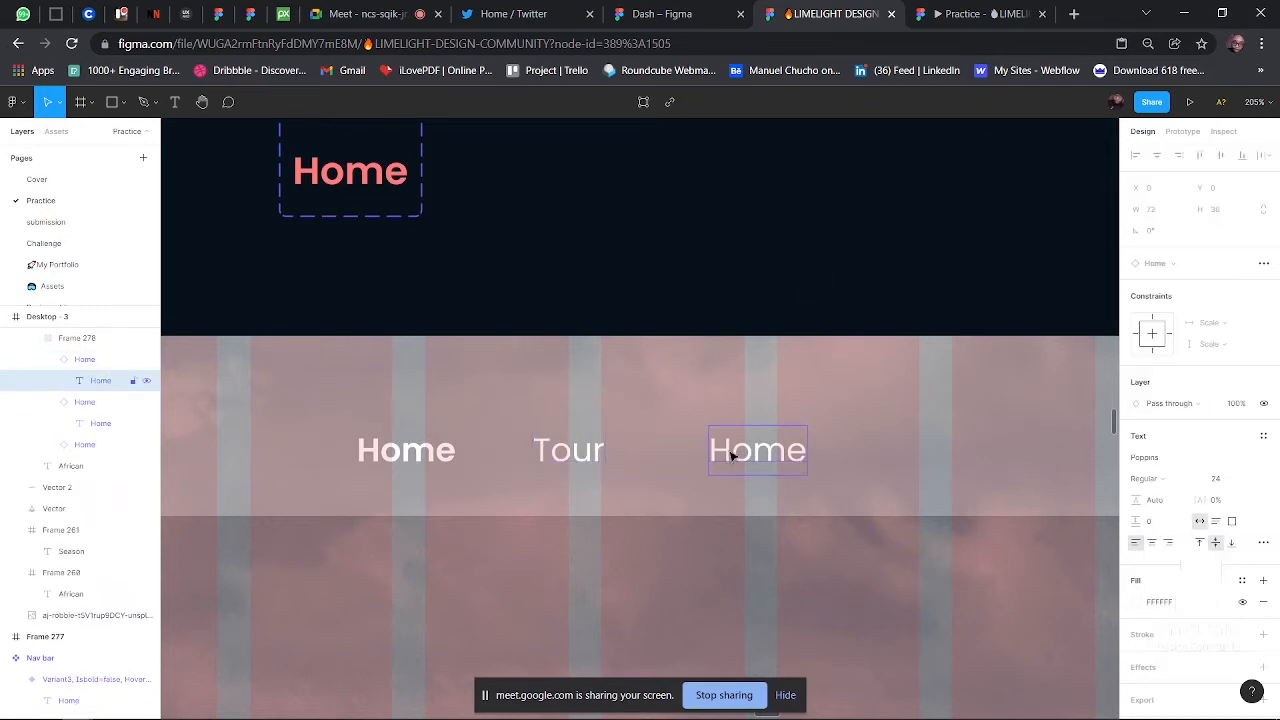
pyautogui.doubleClick(731, 455)
pyautogui.write('Birds')
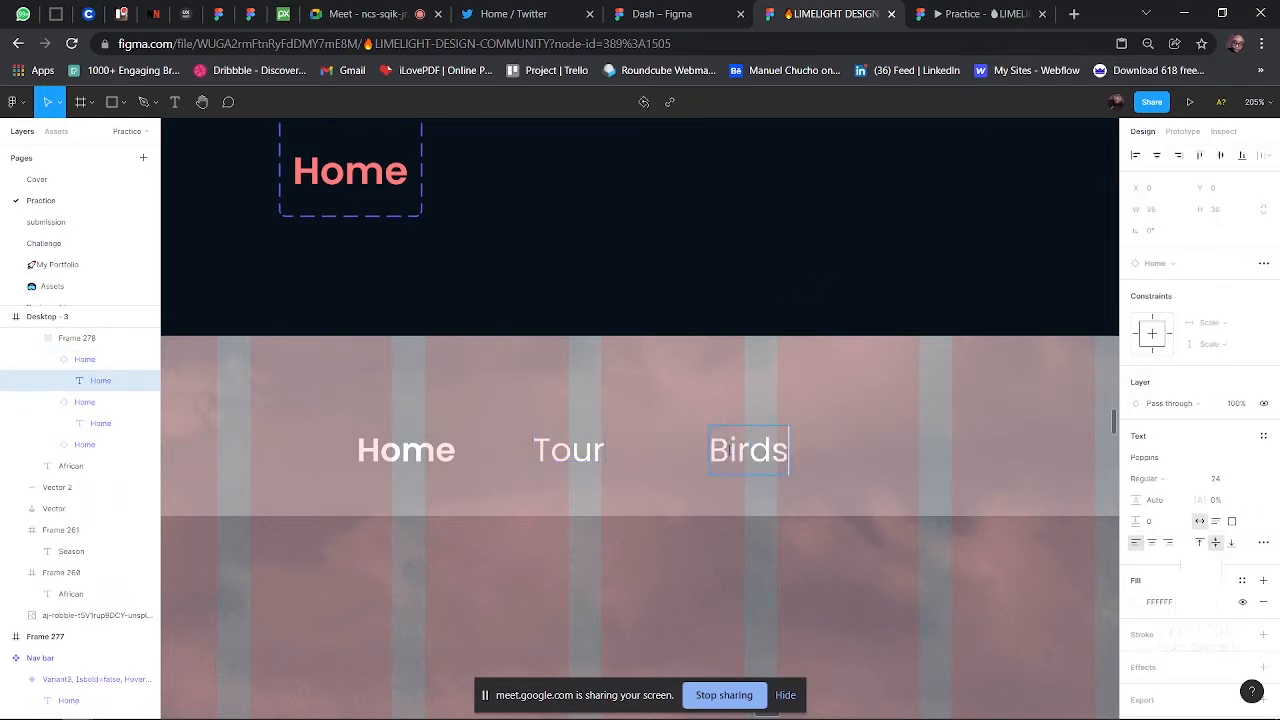
pyautogui.click(688, 268)
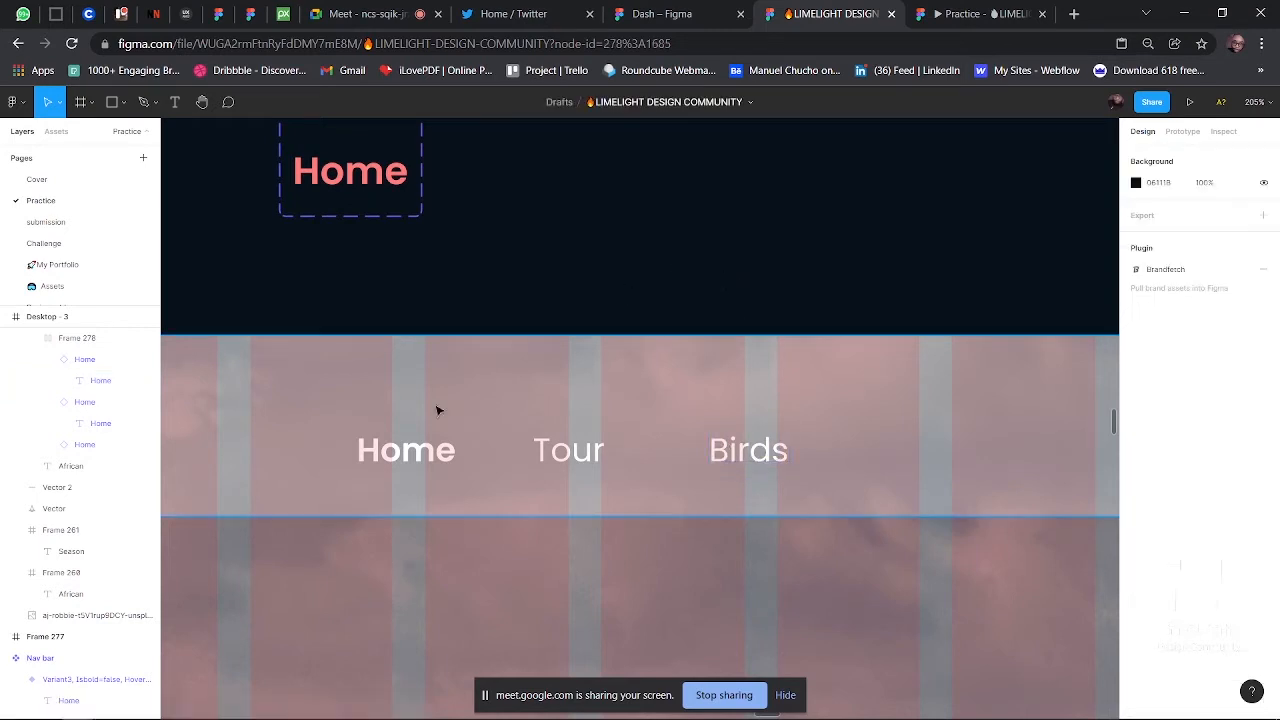
pyautogui.click(420, 464)
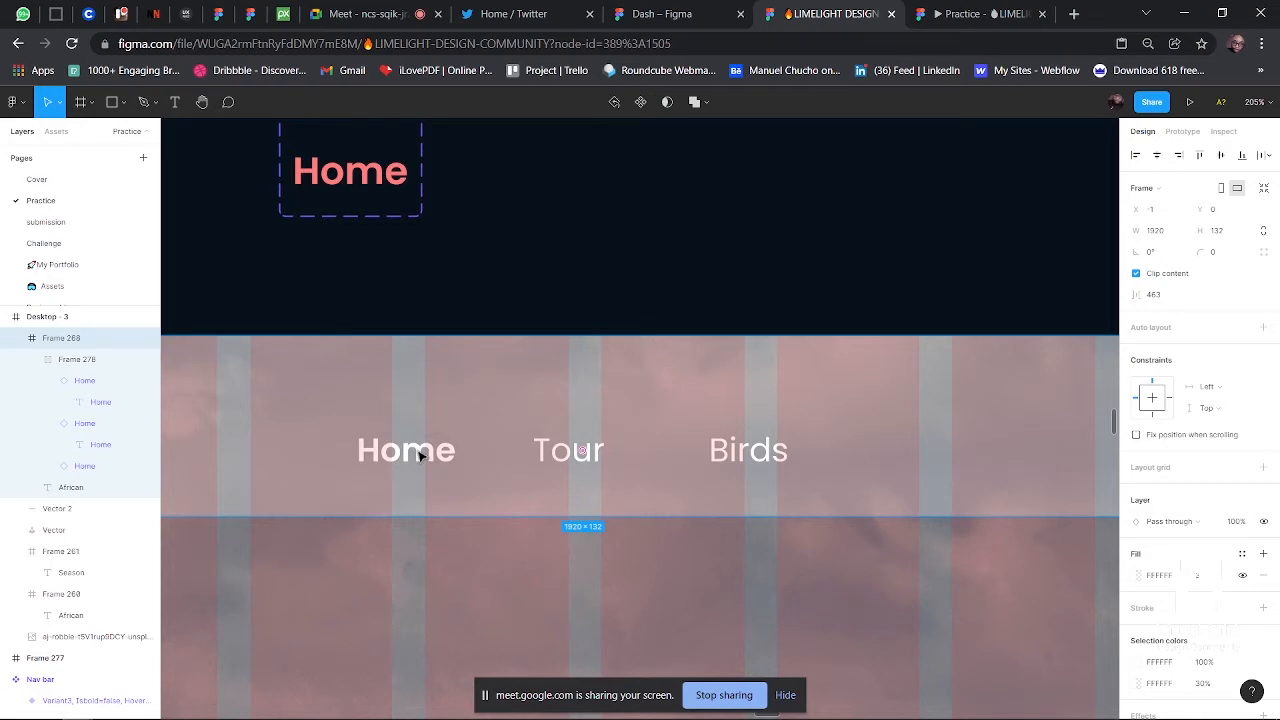
pyautogui.click(420, 455)
pyautogui.scroll(5, 457, 251)
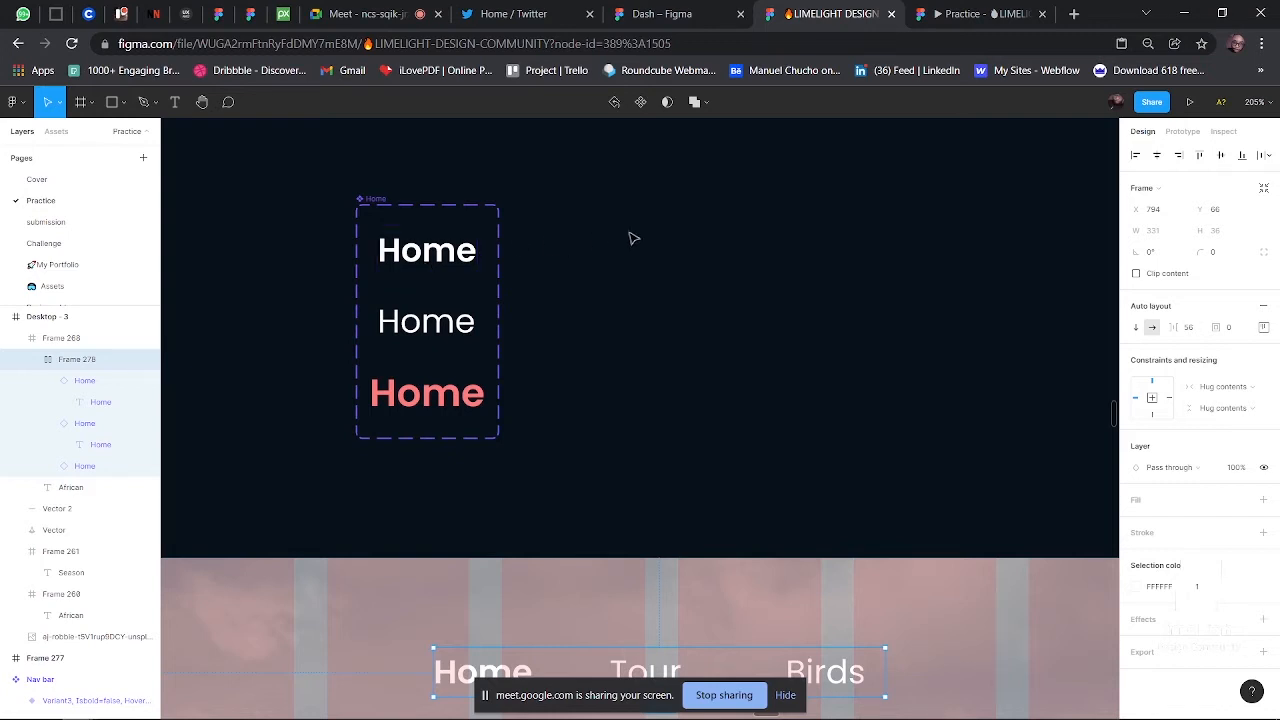
pyautogui.click(444, 256)
pyautogui.click(604, 302)
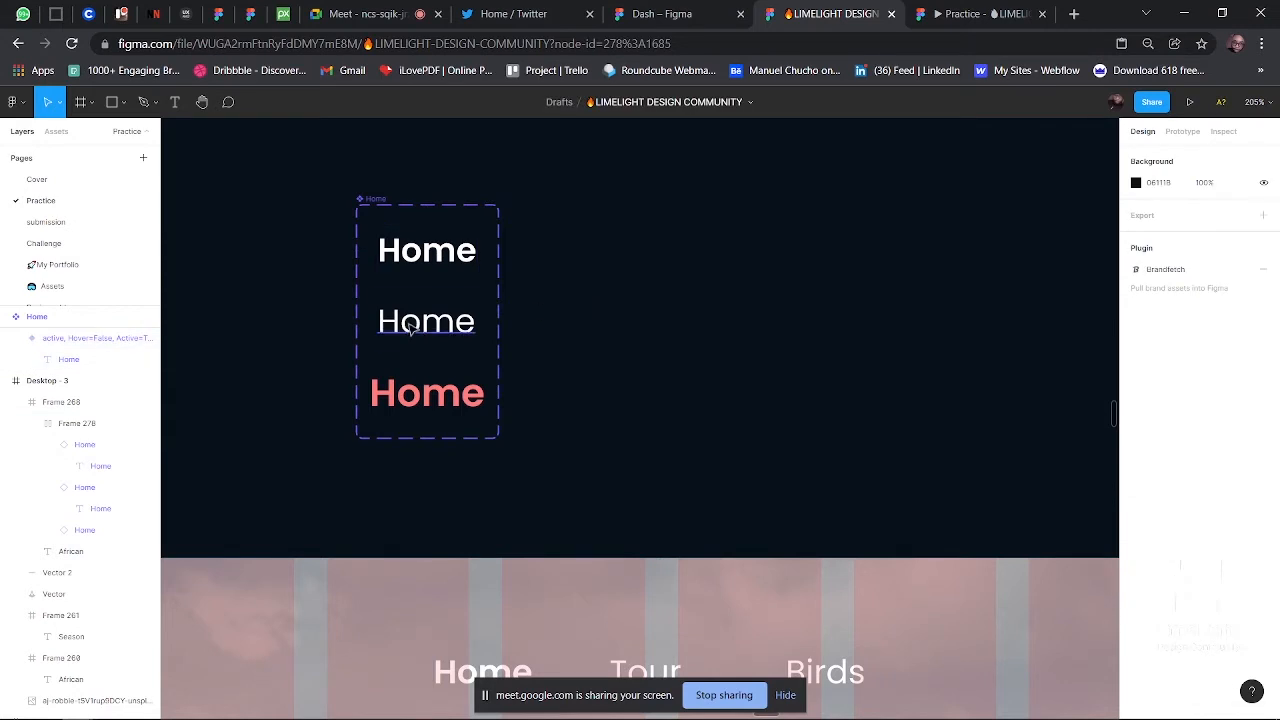
# - Add a prototype interaction from the thin white Home variant to the red Hover variant, triggered While hovering
pyautogui.scroll(5, 406, 320)
pyautogui.click(452, 328)
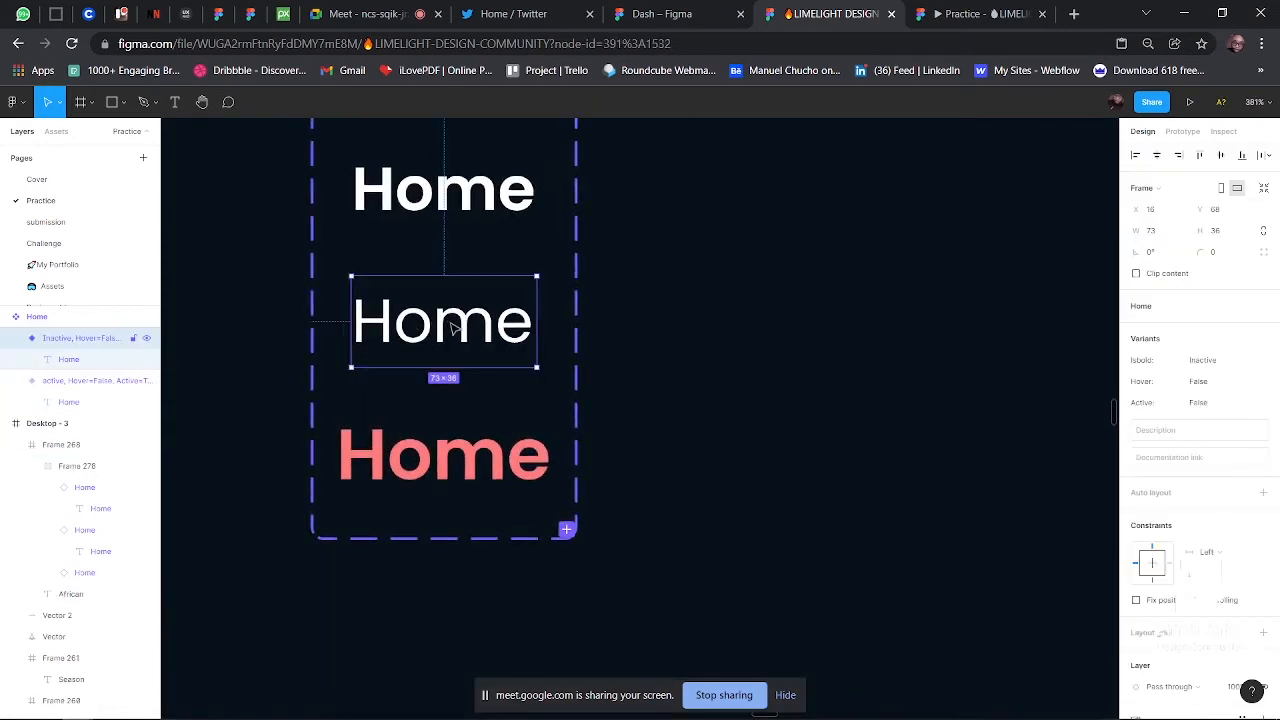
pyautogui.click(1189, 133)
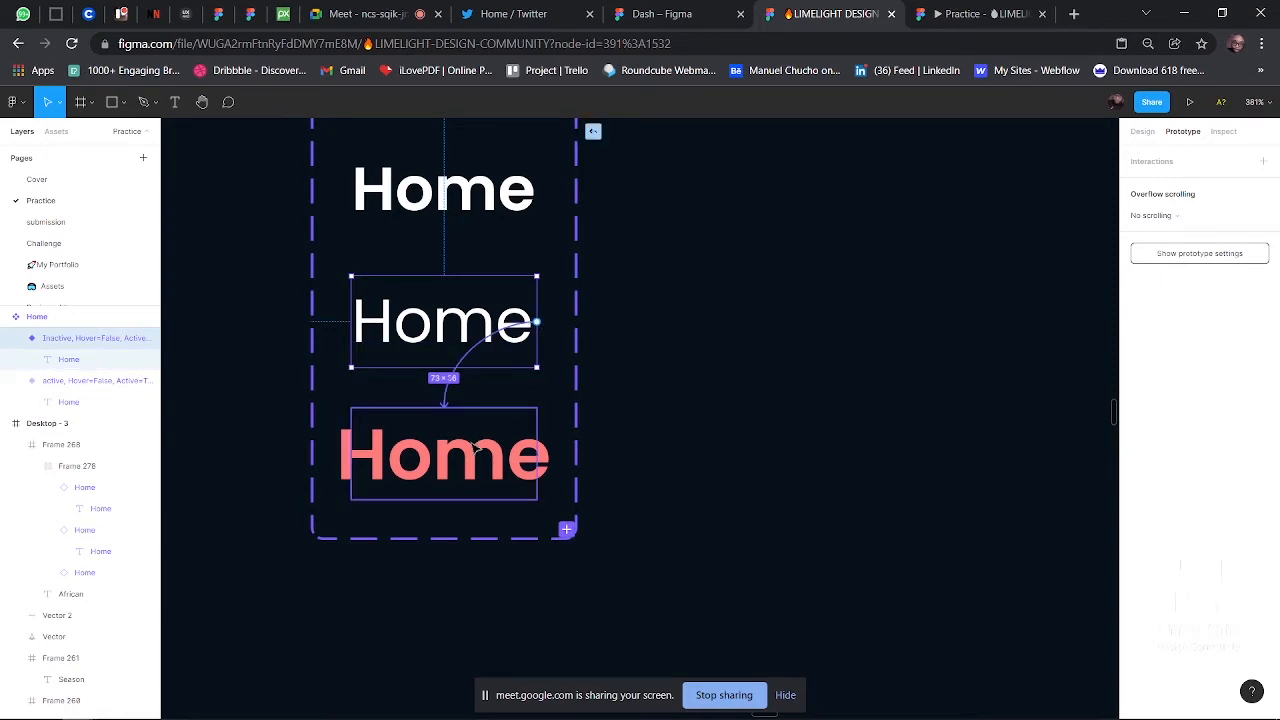
pyautogui.moveTo(477, 448); pyautogui.dragTo(477, 448)
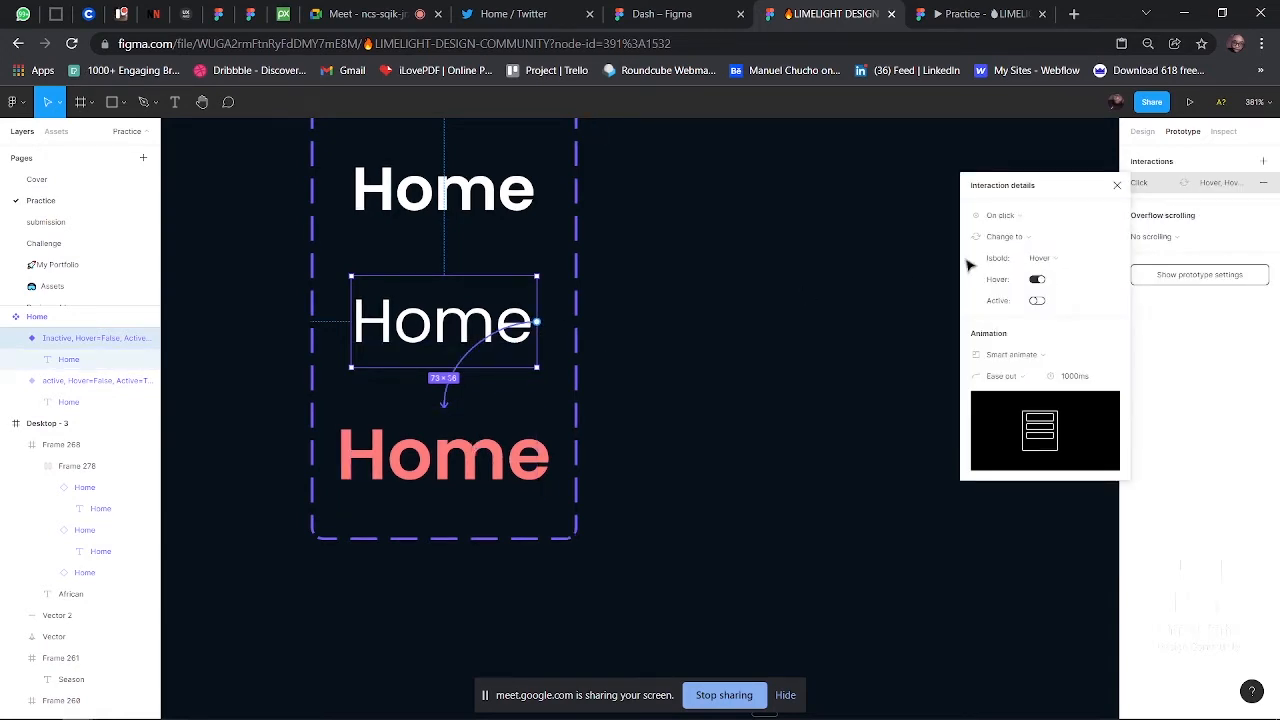
pyautogui.click(1036, 218)
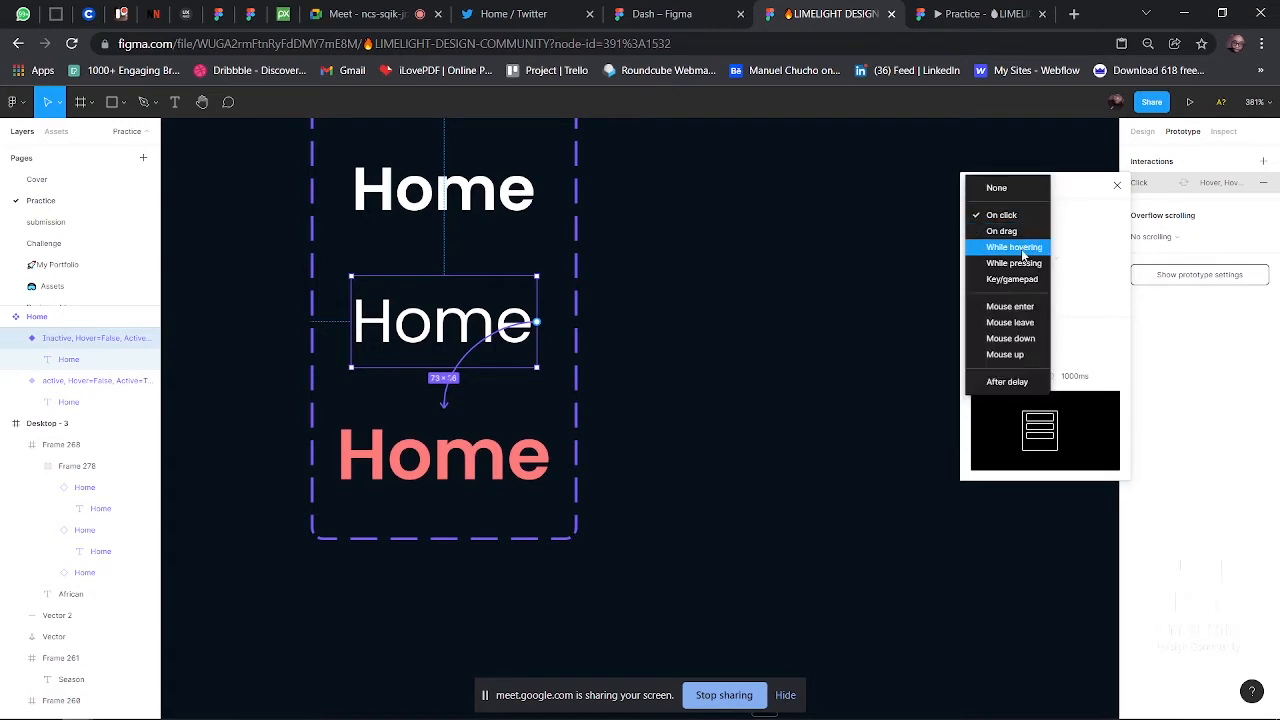
pyautogui.click(1022, 250)
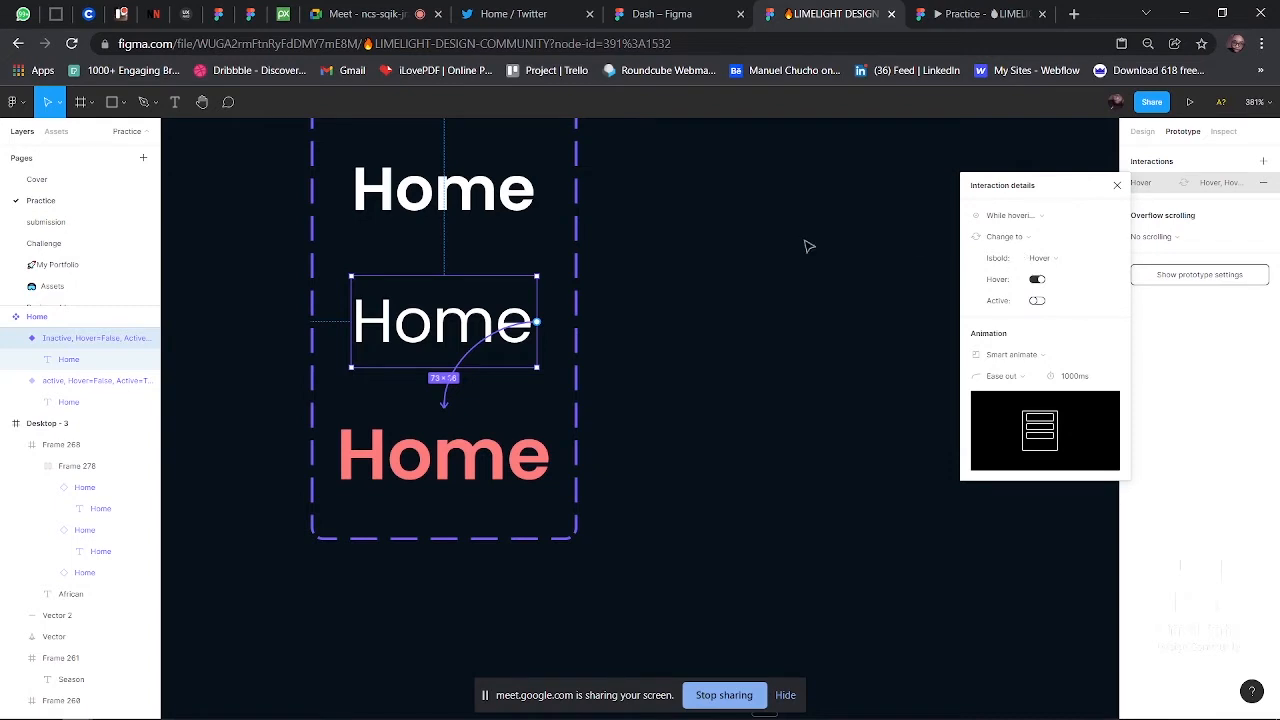
pyautogui.click(760, 254)
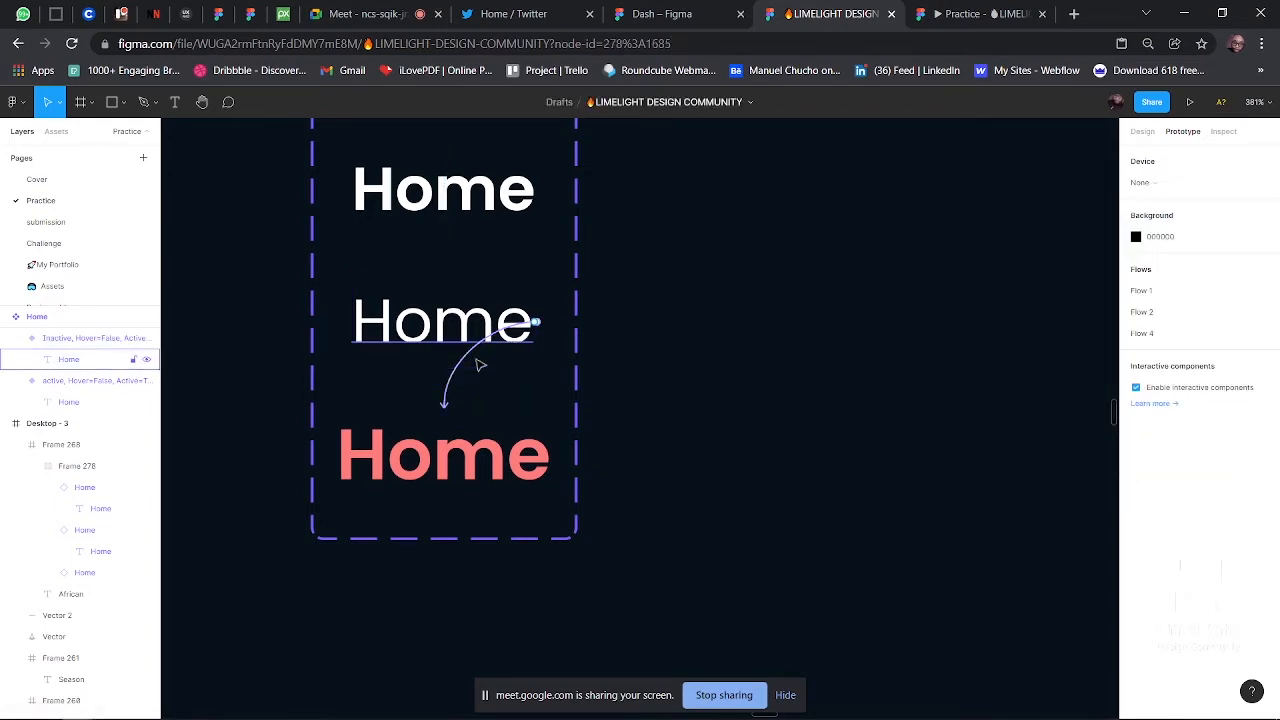
# - Preview Desktop - 3 full screen in the prototype view and test the hover effect on the Tour and Birds links
pyautogui.keyDown('ctrl'); pyautogui.scroll(-10, 478, 365); pyautogui.keyUp('ctrl')
pyautogui.scroll(-2, 478, 365)
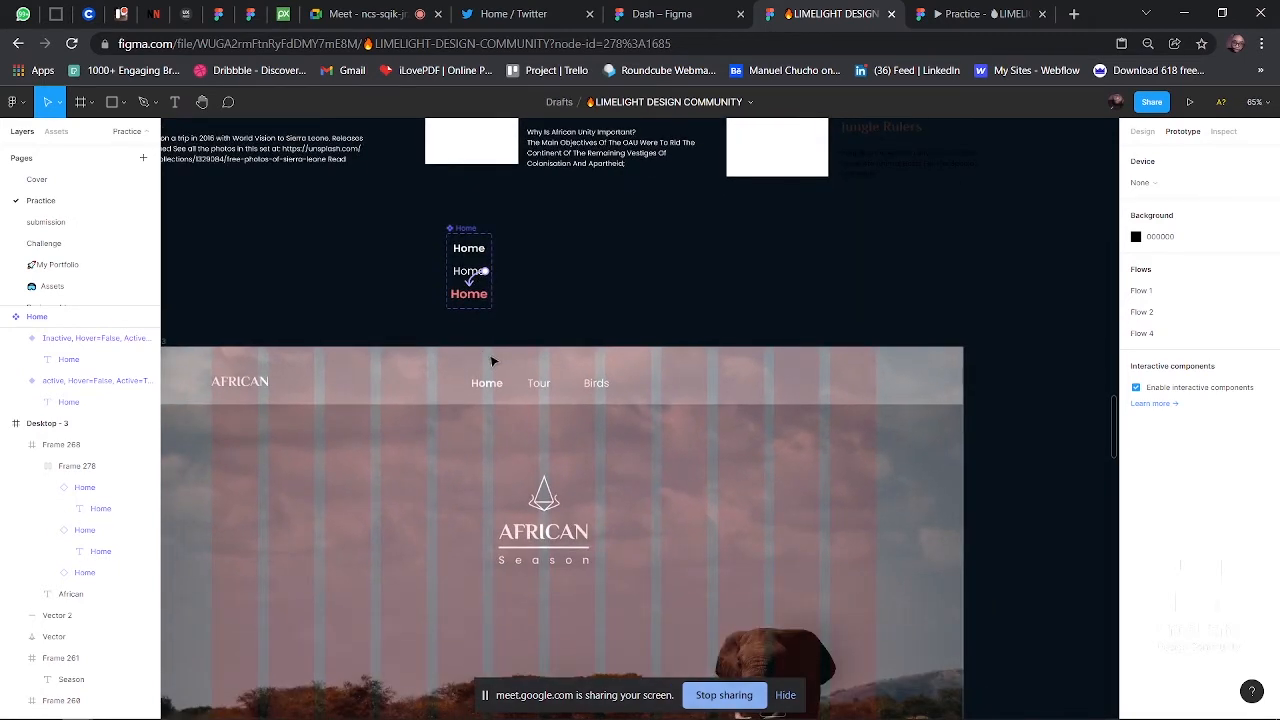
pyautogui.scroll(-3, 492, 361)
pyautogui.click(322, 331)
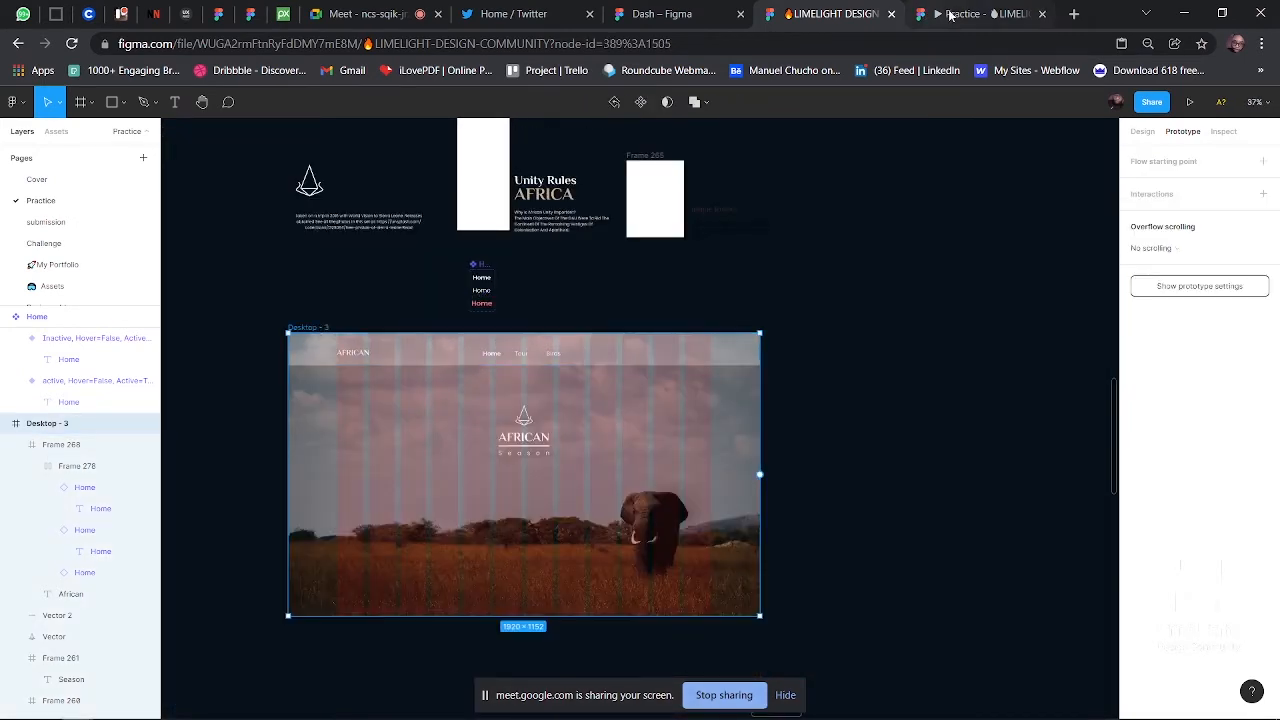
pyautogui.click(978, 13)
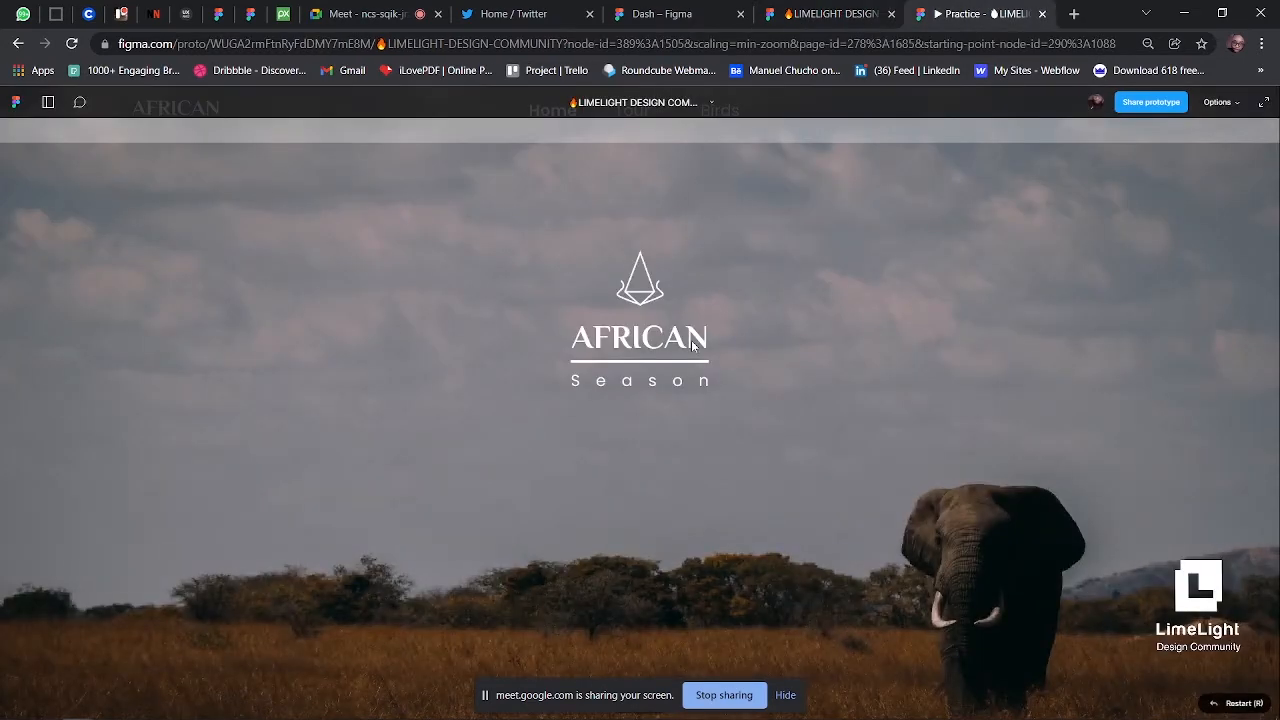
pyautogui.press('f')
pyautogui.scroll(1, 834, 233)
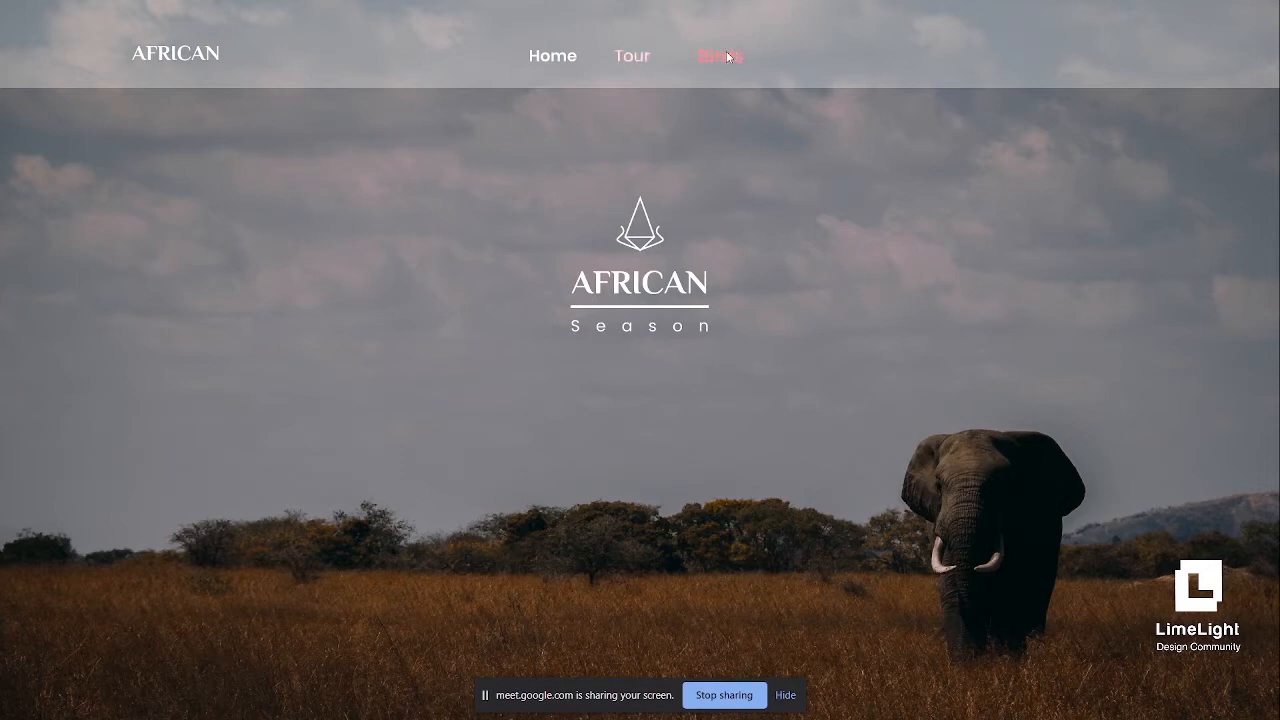
pyautogui.press('Escape')
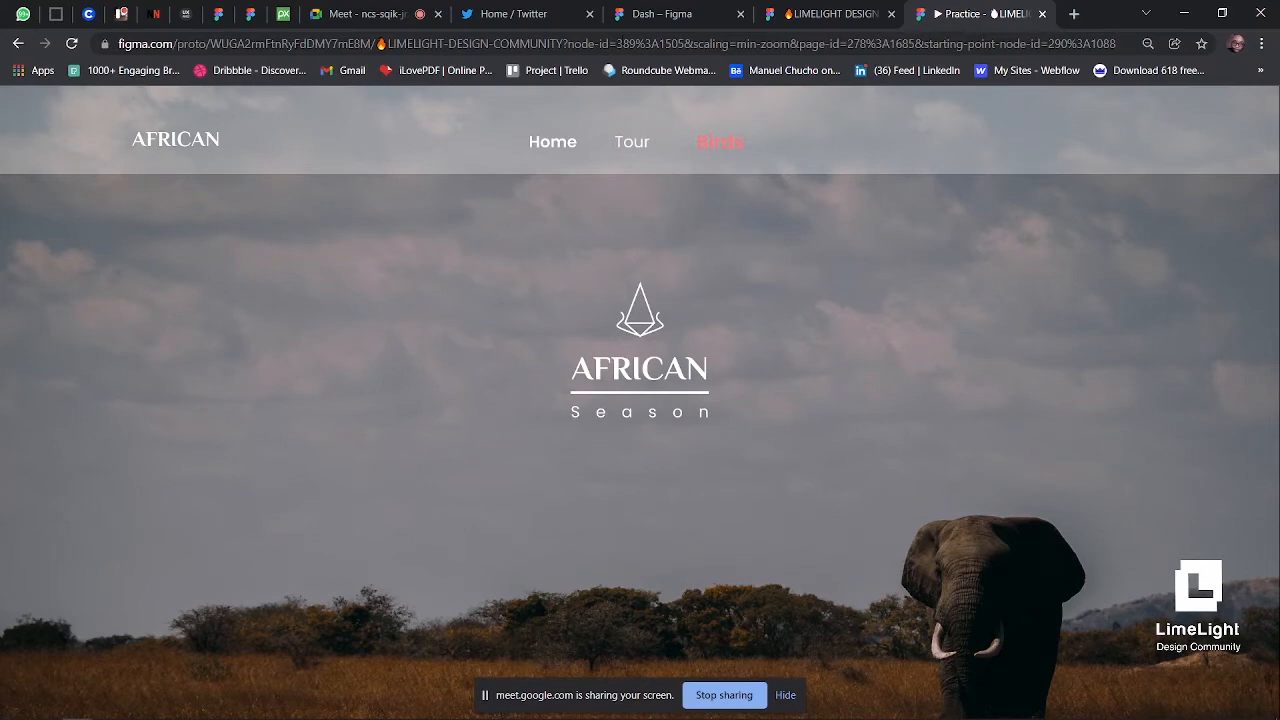
pyautogui.hotkey('ctrl', 'shift', 'Tab')
# - Set the animation duration of the thin white Home variant's While hovering interaction to 100 ms
pyautogui.click(566, 436)
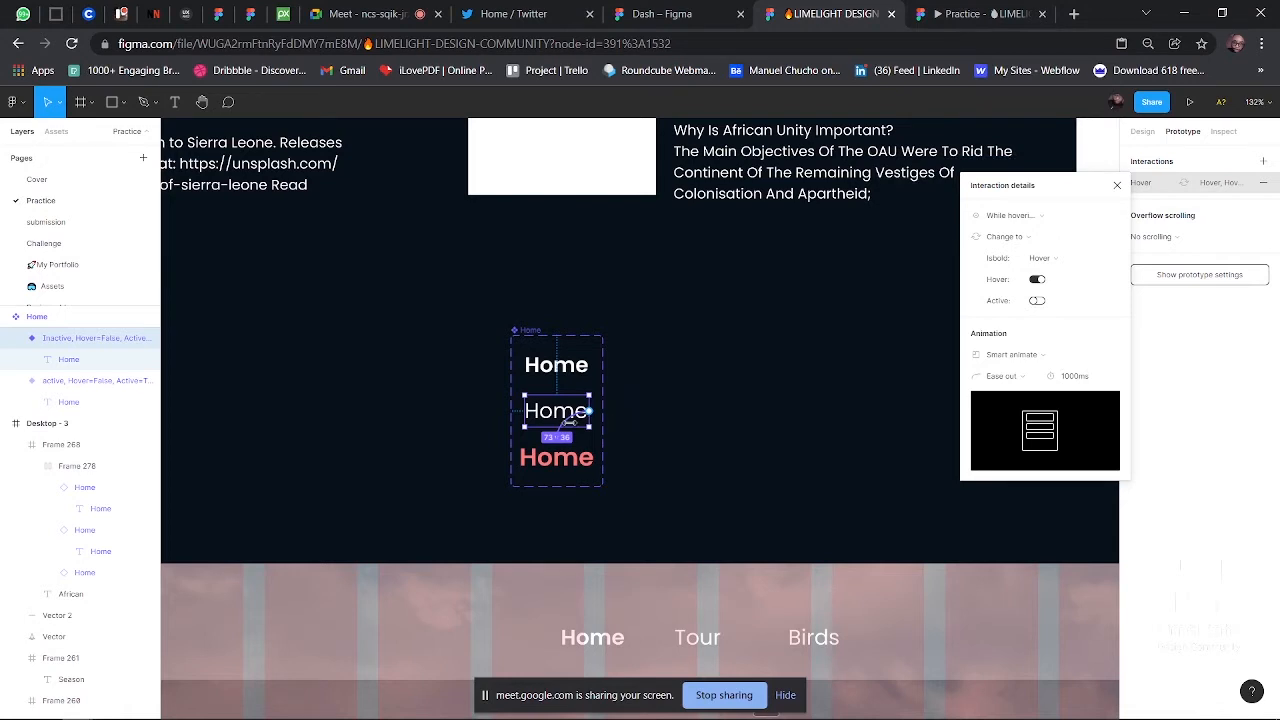
pyautogui.scroll(5, 556, 426)
pyautogui.scroll(-3, 558, 430)
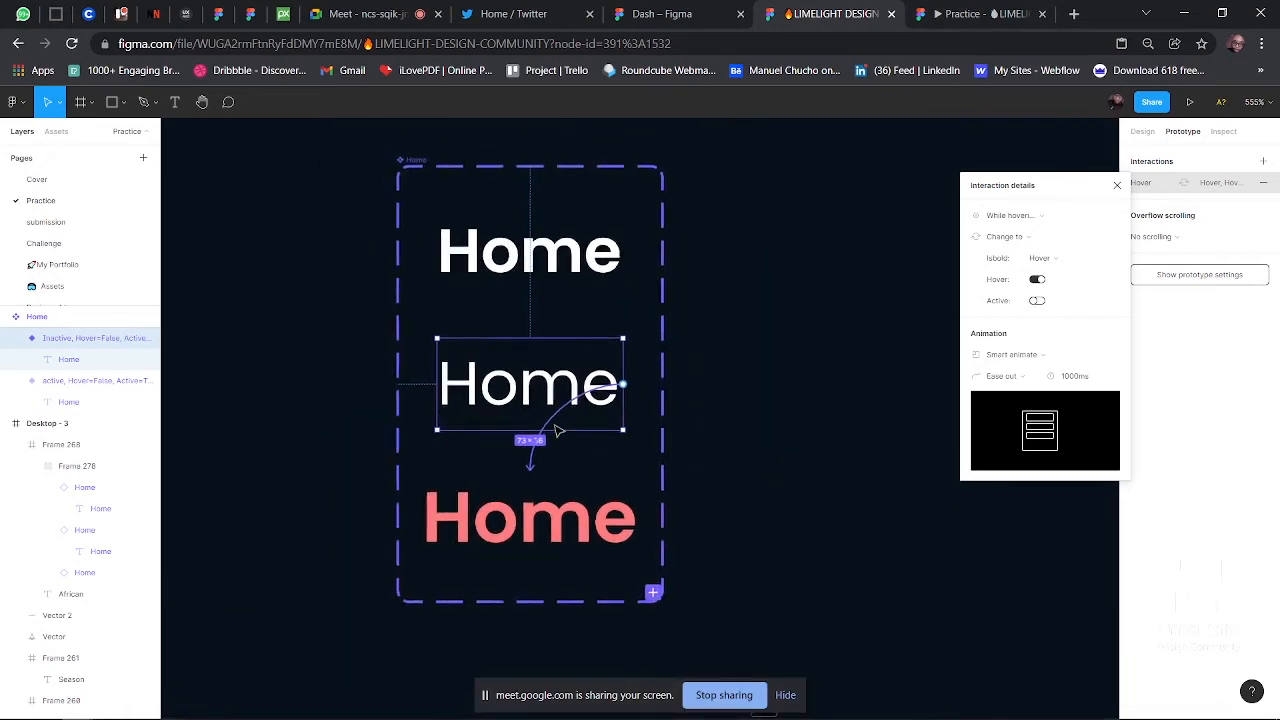
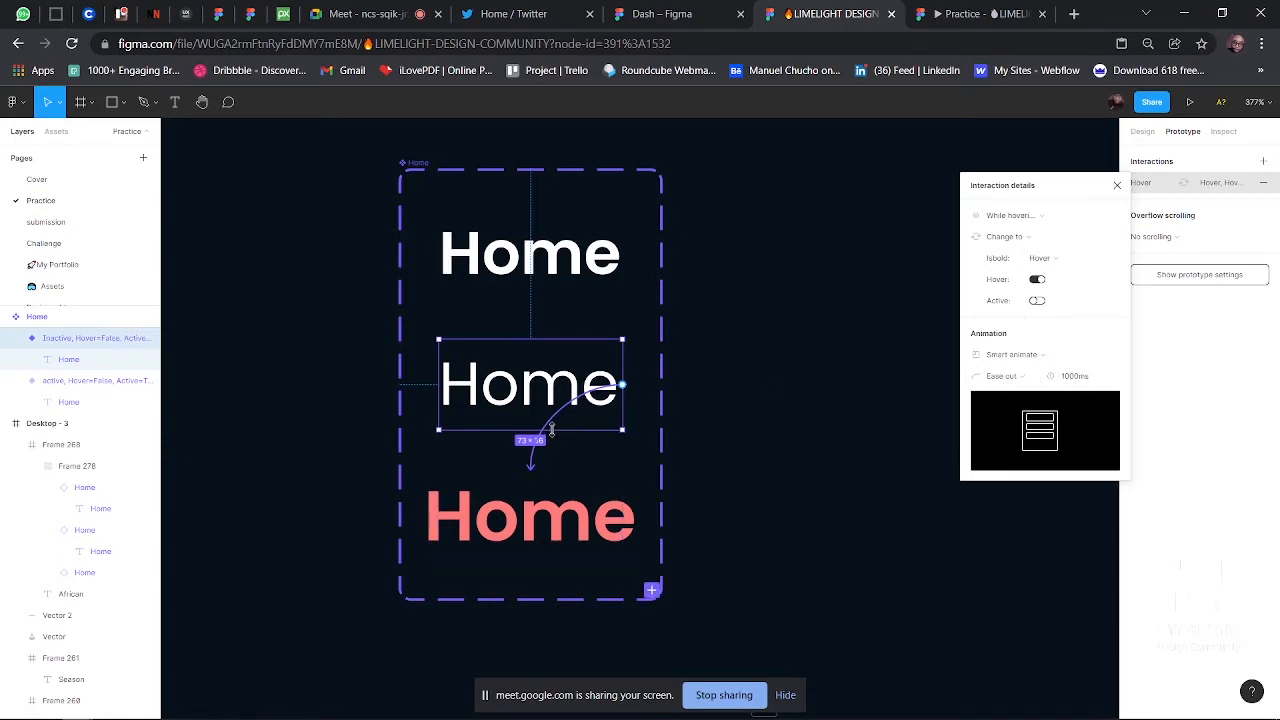
pyautogui.click(1083, 377)
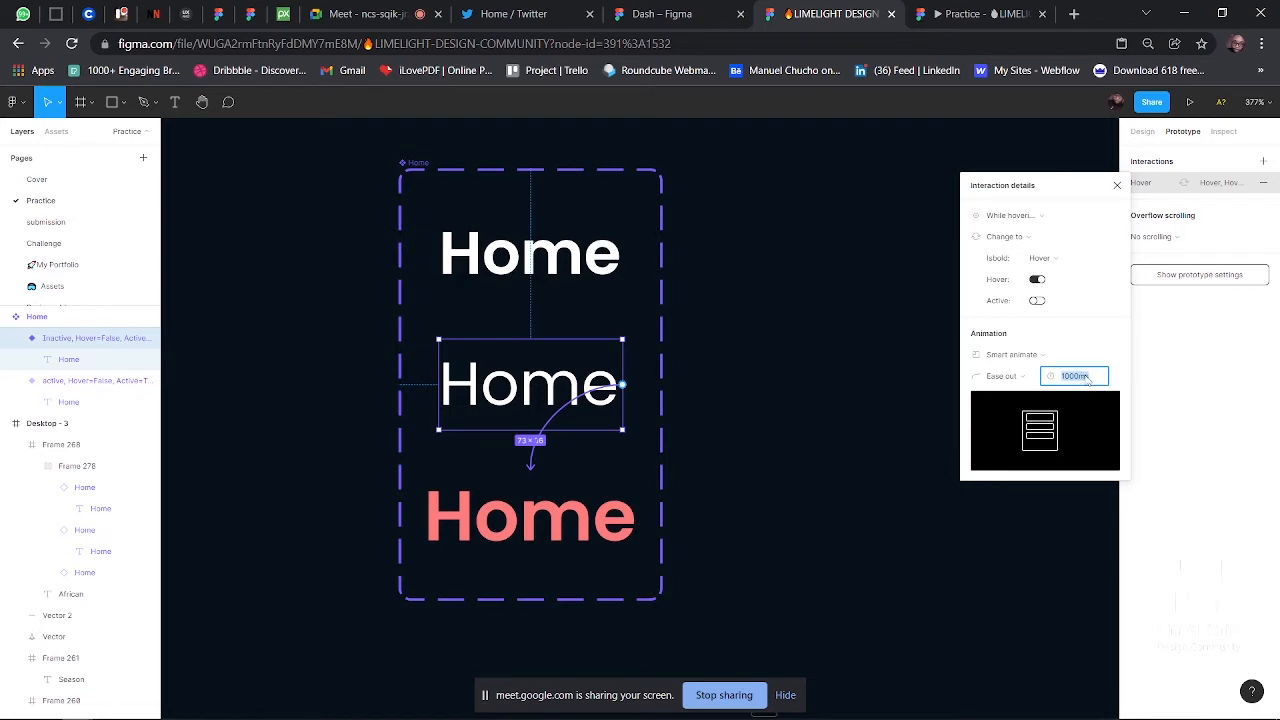
pyautogui.write('100')
pyautogui.press('Return')
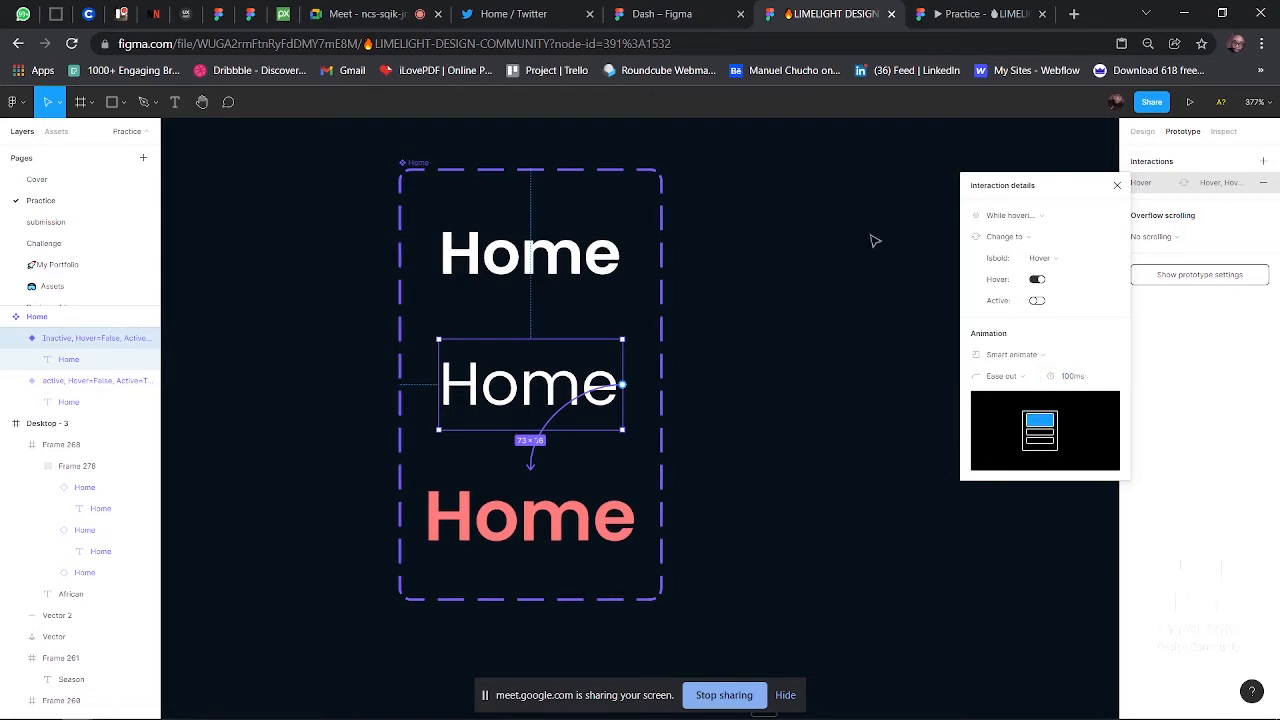
# - Test the header links' hover effect again in the prototype preview, and return to Desktop - 3 in the design file
pyautogui.click(978, 16)
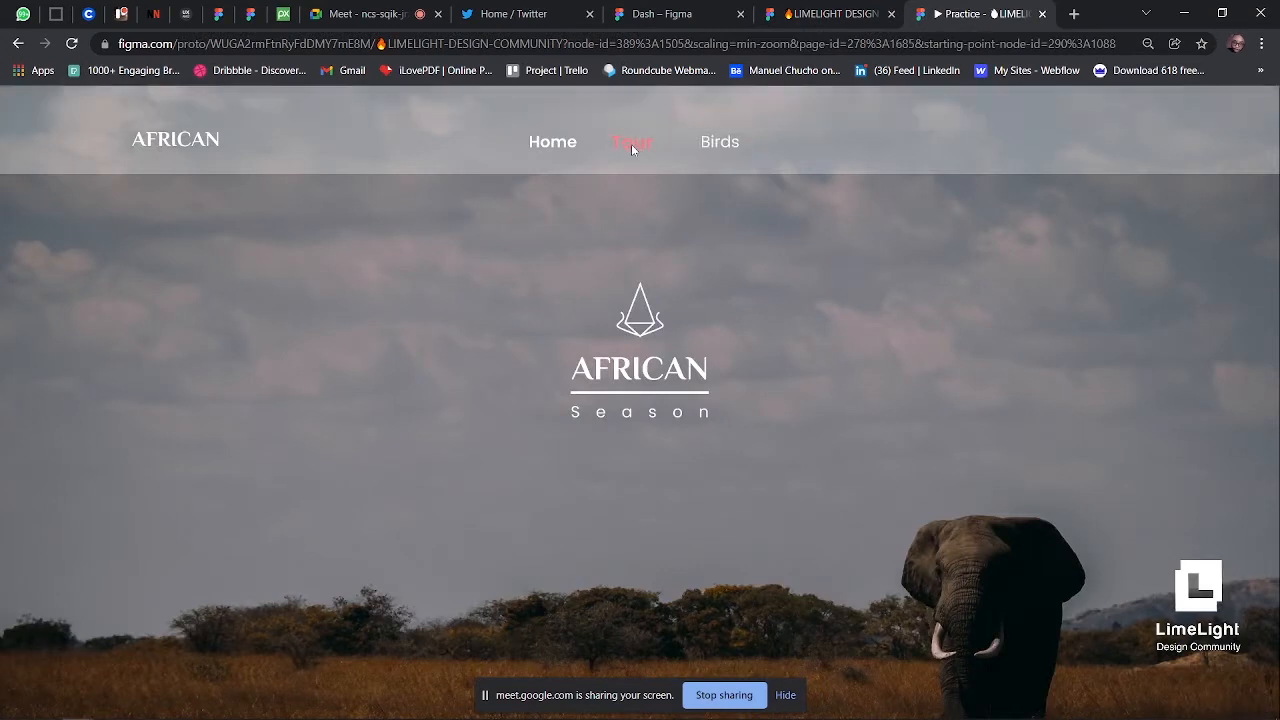
pyautogui.click(820, 14)
pyautogui.scroll(-5, 662, 445)
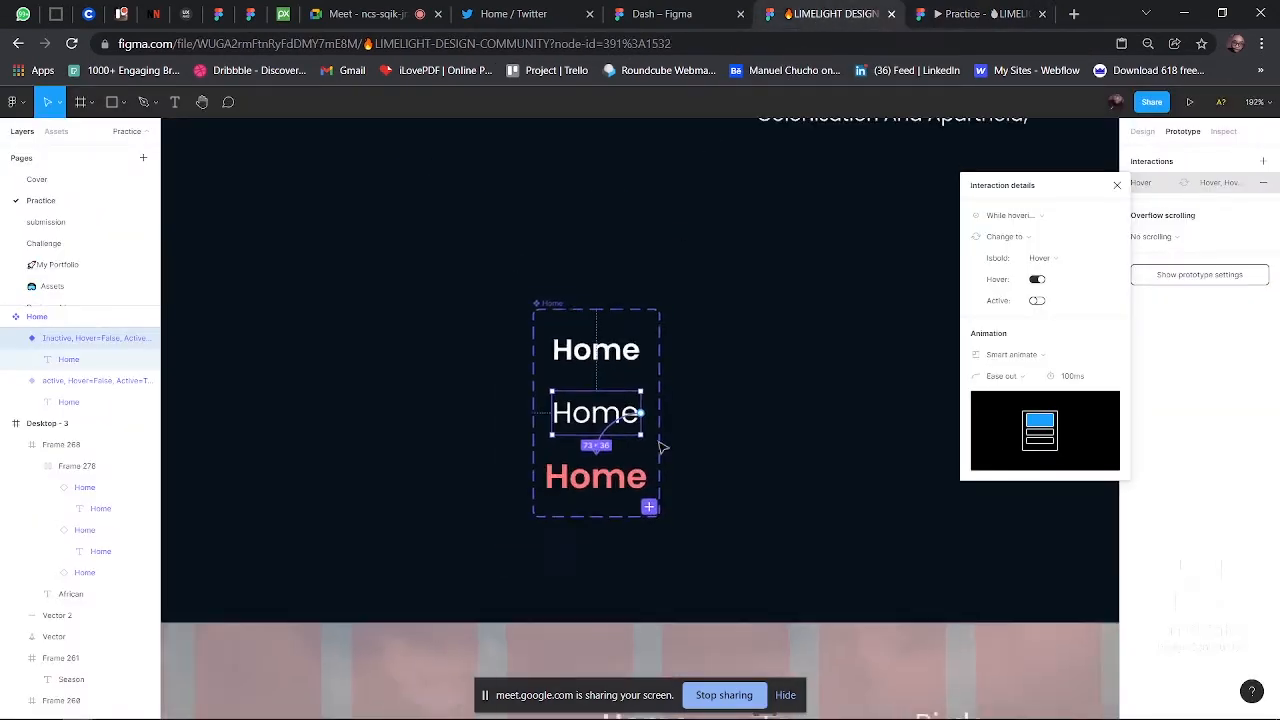
pyautogui.scroll(-8, 659, 440)
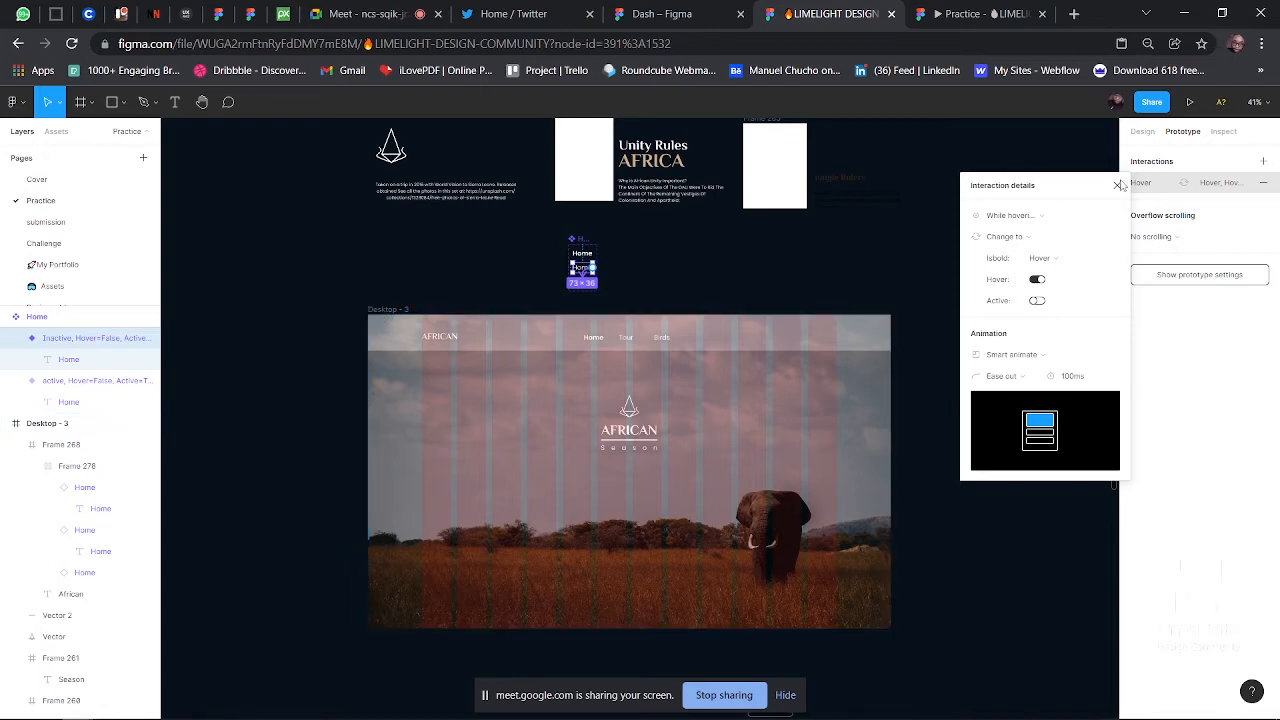
pyautogui.click(915, 256)
pyautogui.scroll(2, 645, 273)
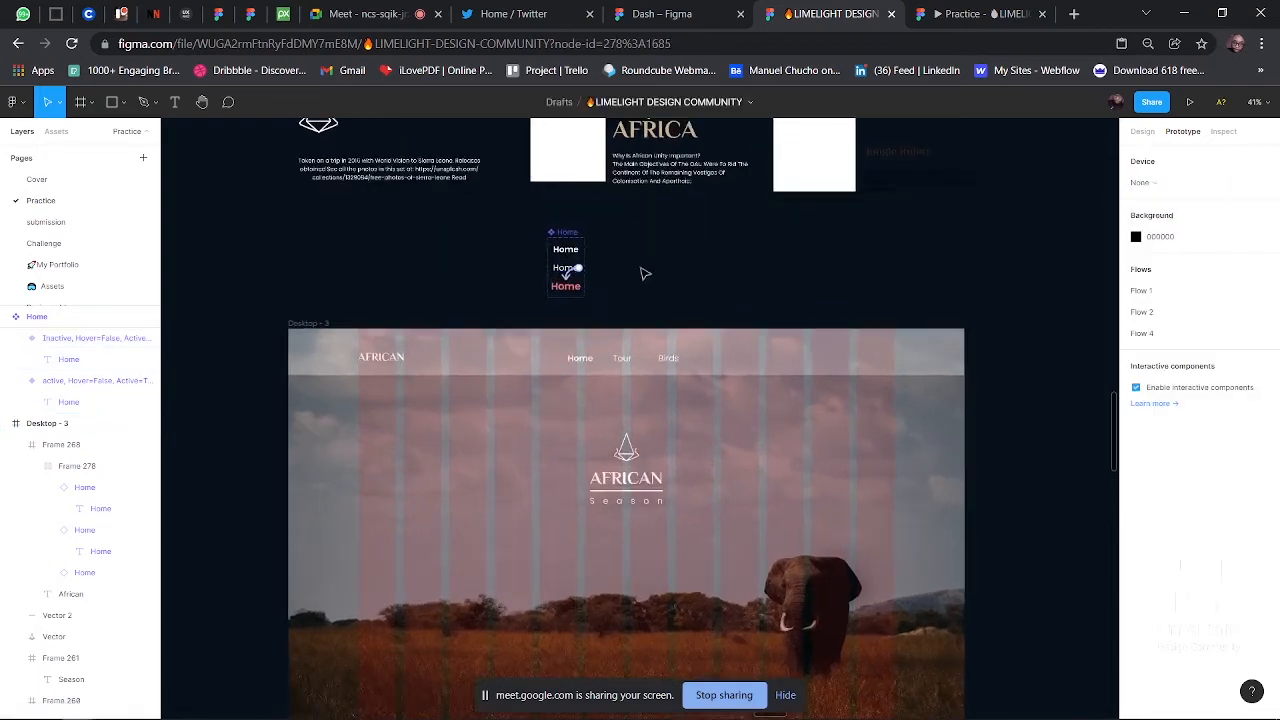
pyautogui.scroll(-2, 646, 273)
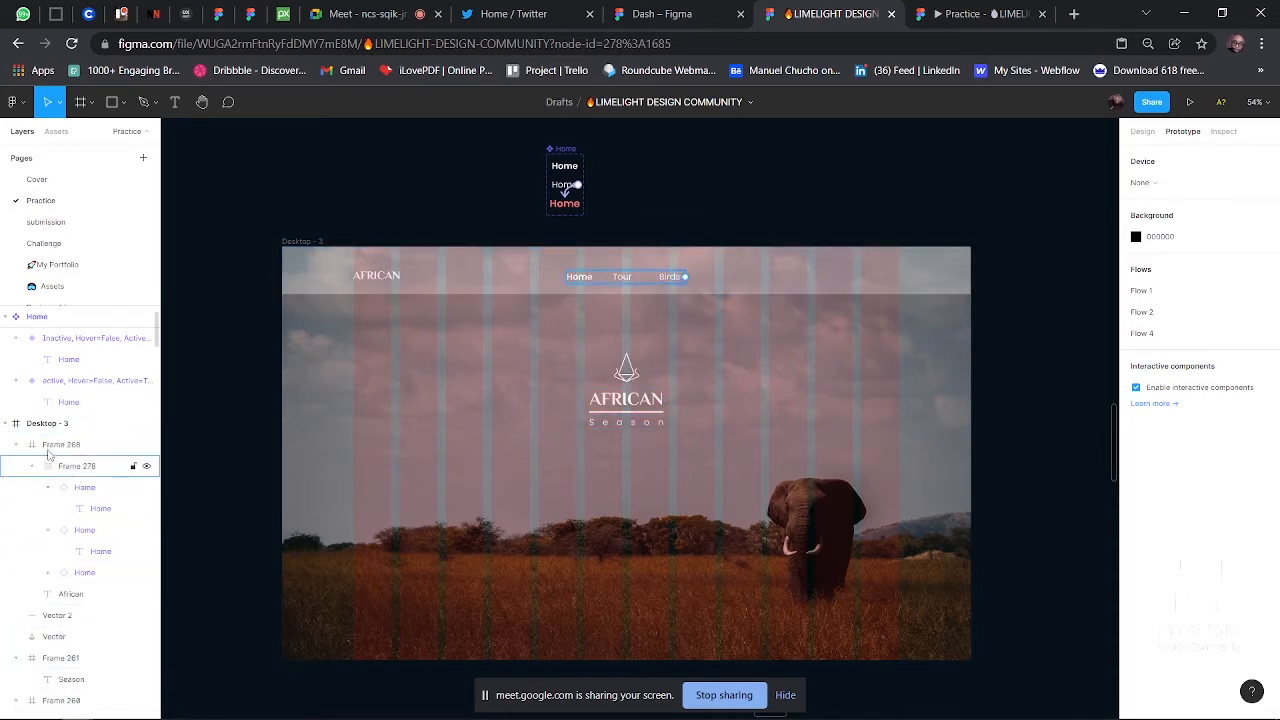
# - Group all the layers inside Desktop - 3 into a single frame
pyautogui.click(313, 243)
pyautogui.click(313, 243)
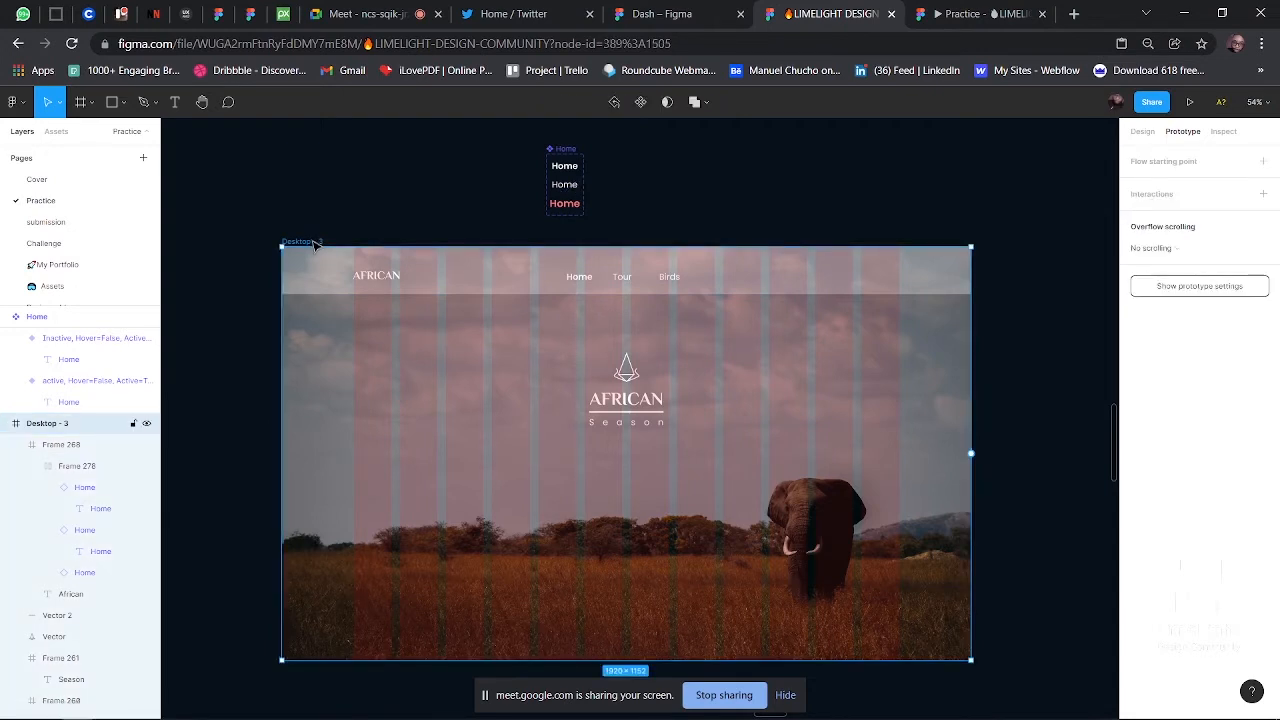
pyautogui.press('Return')
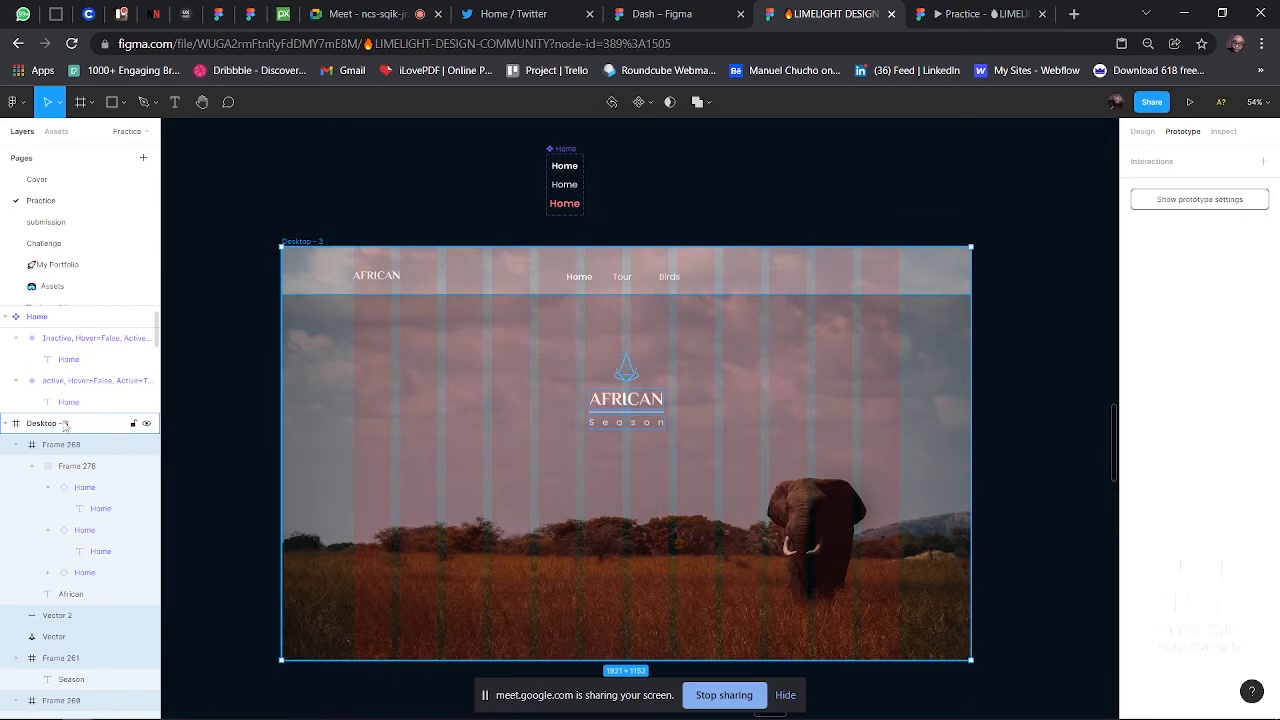
pyautogui.click(17, 446)
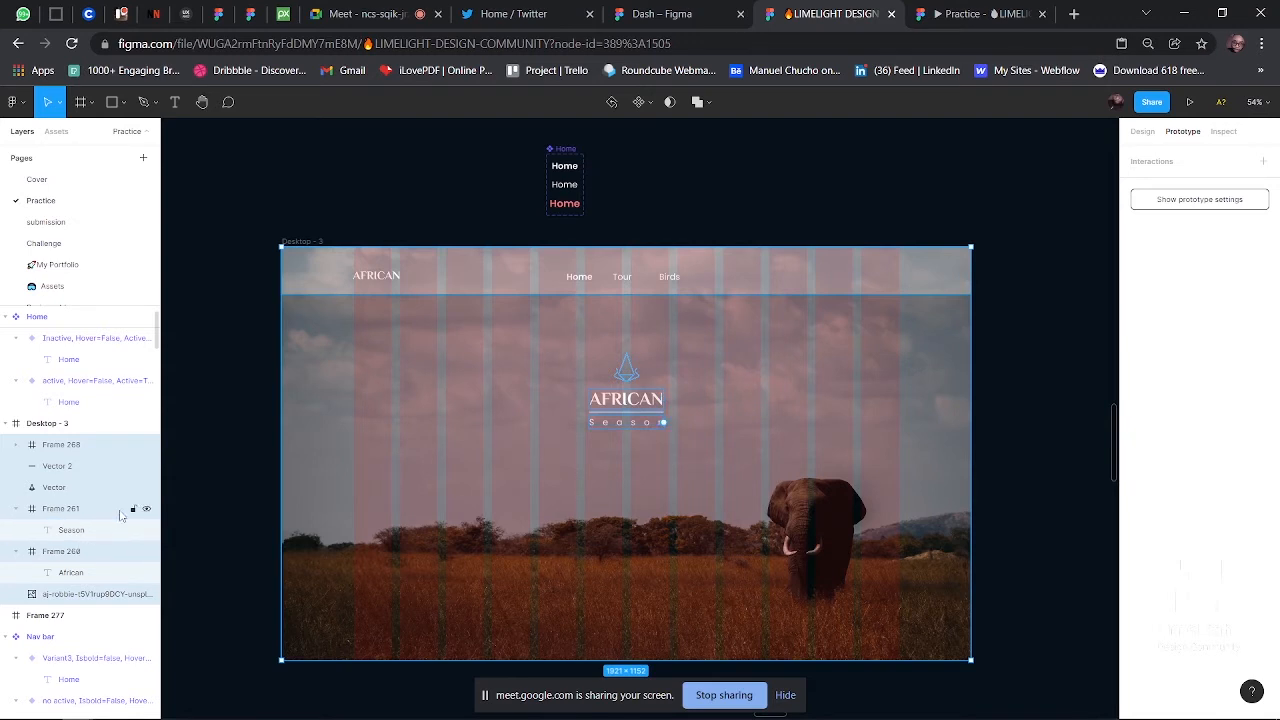
pyautogui.click(304, 242)
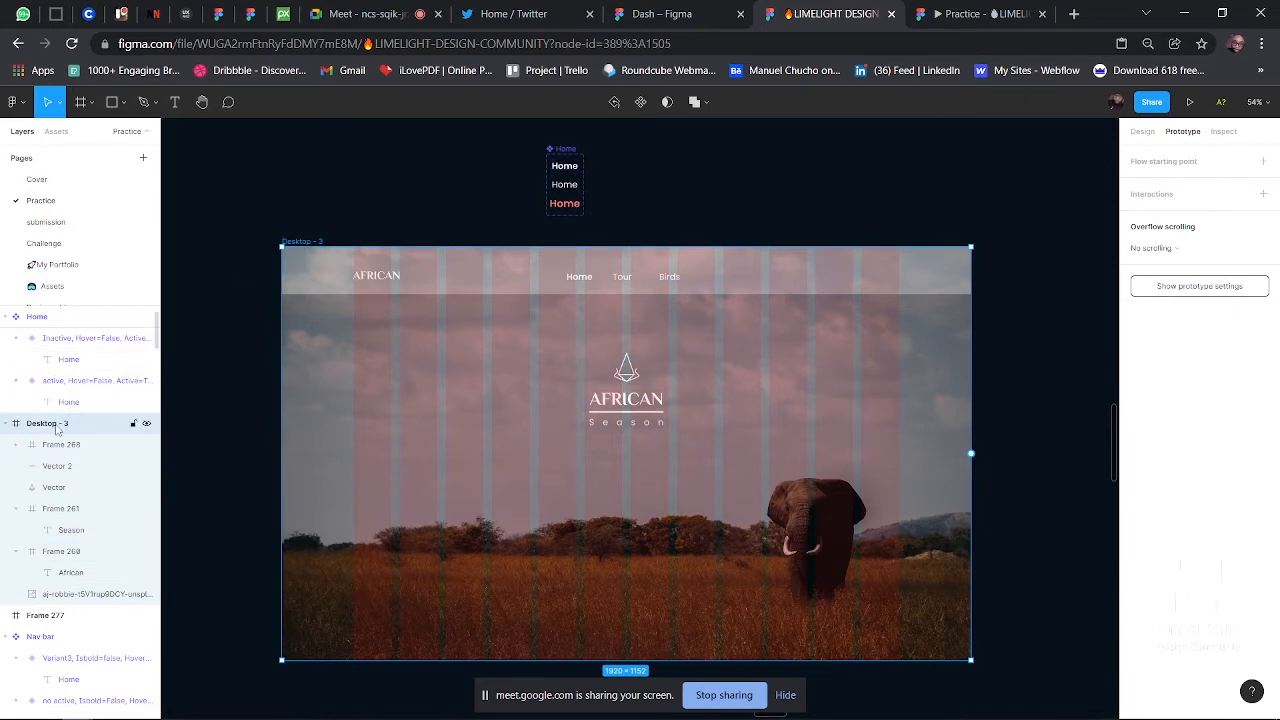
pyautogui.press('Return')
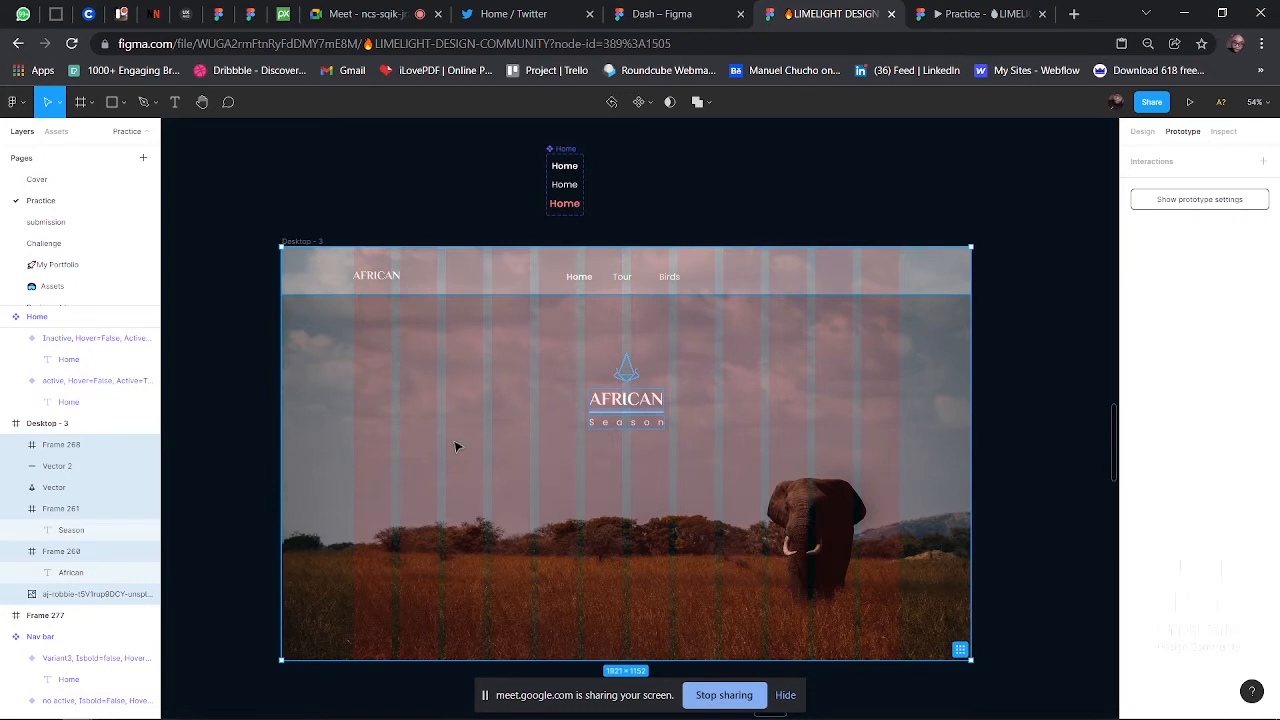
pyautogui.keyDown('ctrl'); pyautogui.scroll(3, 455, 447); pyautogui.keyUp('ctrl')
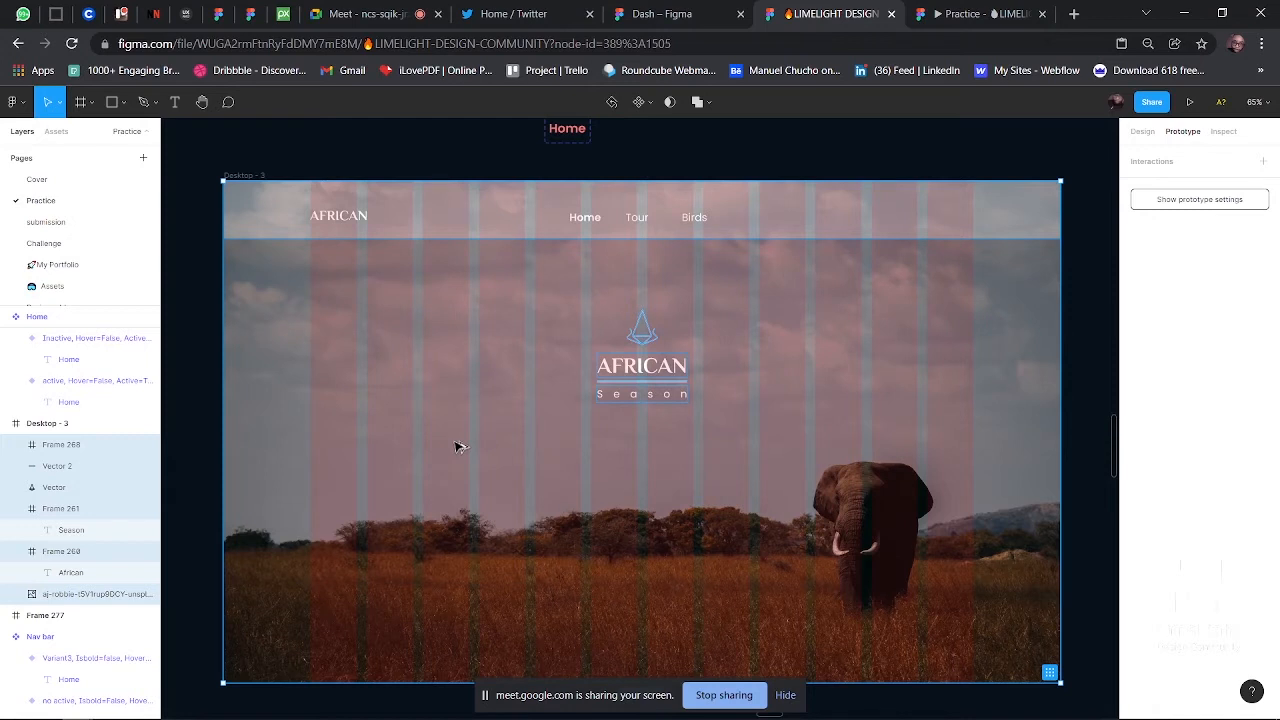
pyautogui.hotkey('ctrl', 'alt', 'g')
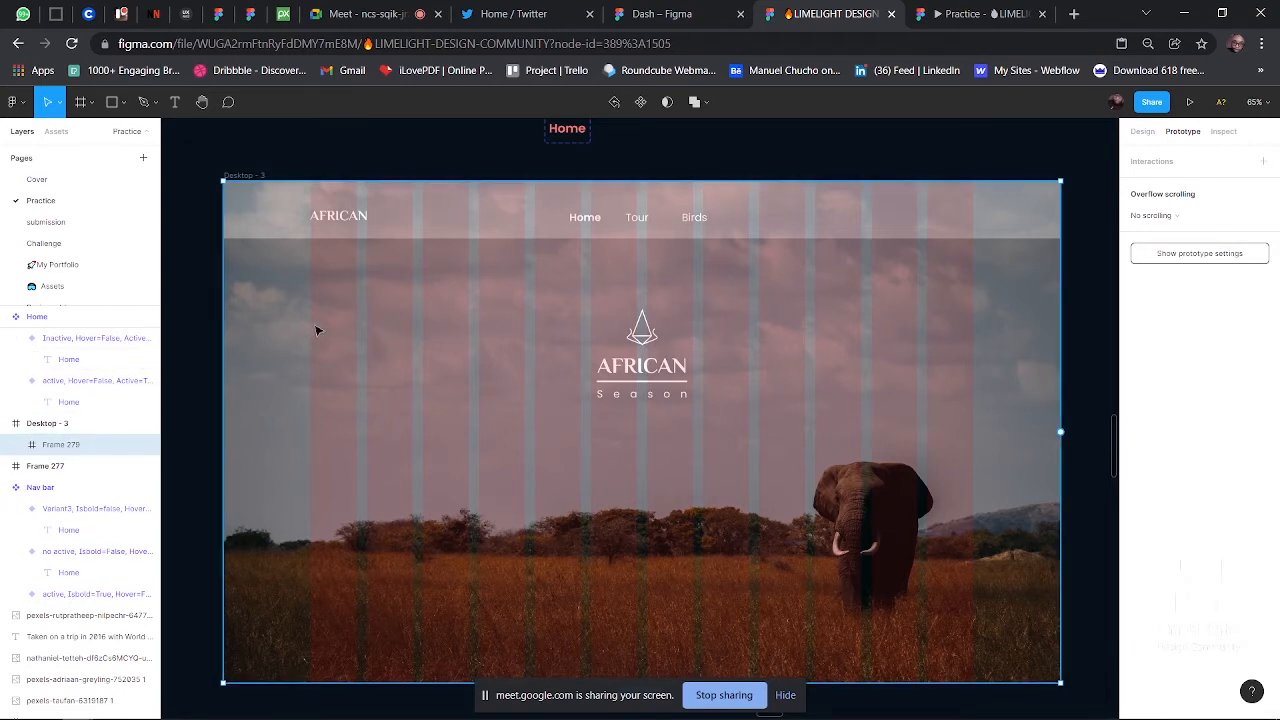
# - Rename the Desktop - 3 frame as Into
pyautogui.scroll(-2, 316, 331)
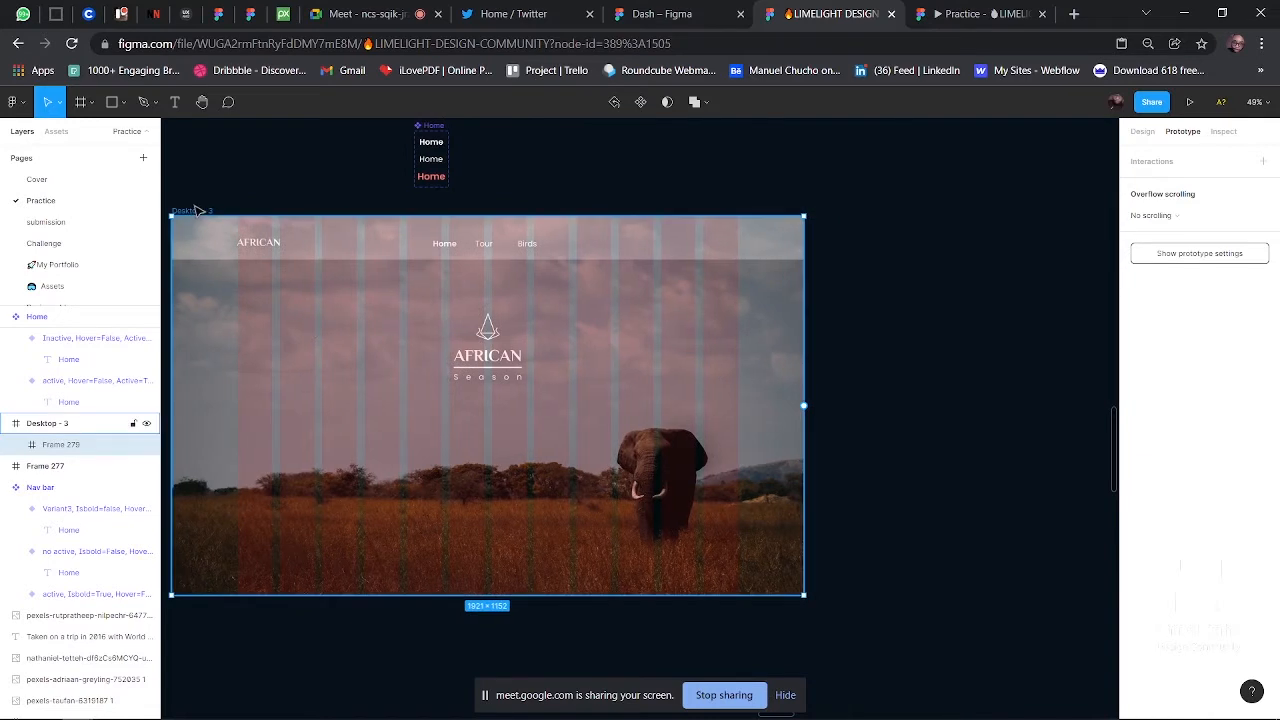
pyautogui.click(199, 210)
pyautogui.write('Hero')
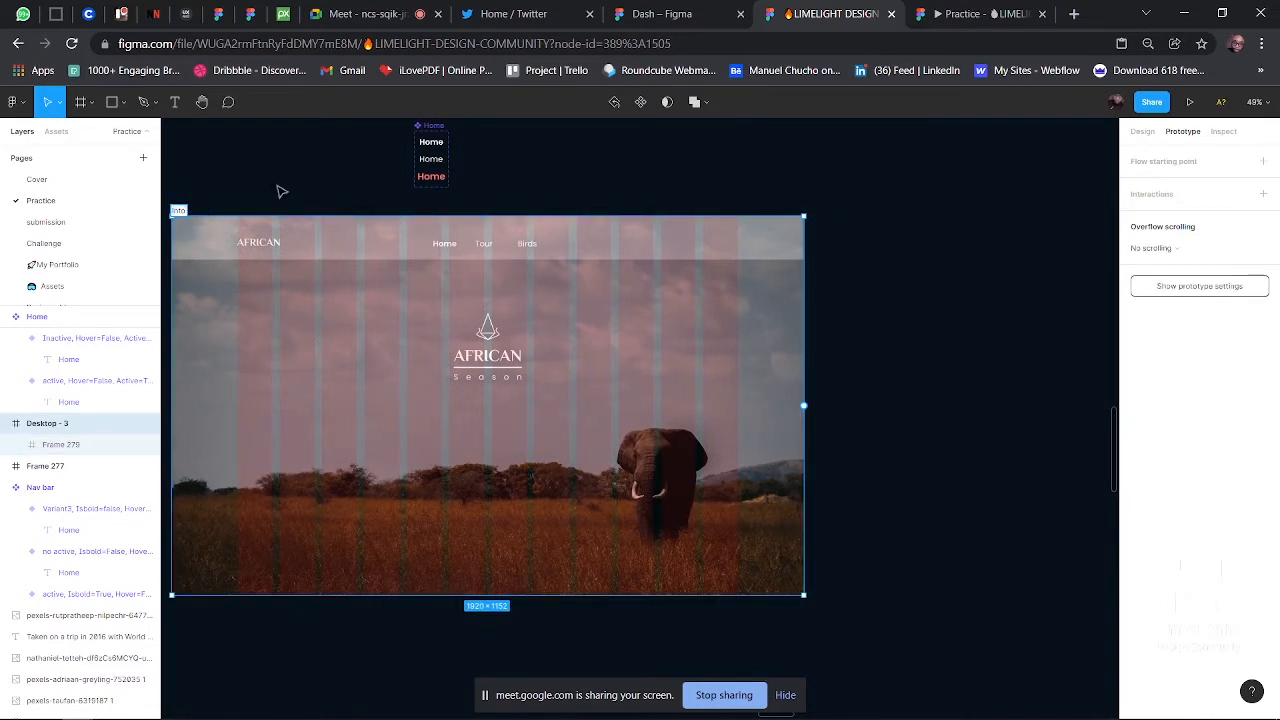
pyautogui.write('nto')
pyautogui.press('Return')
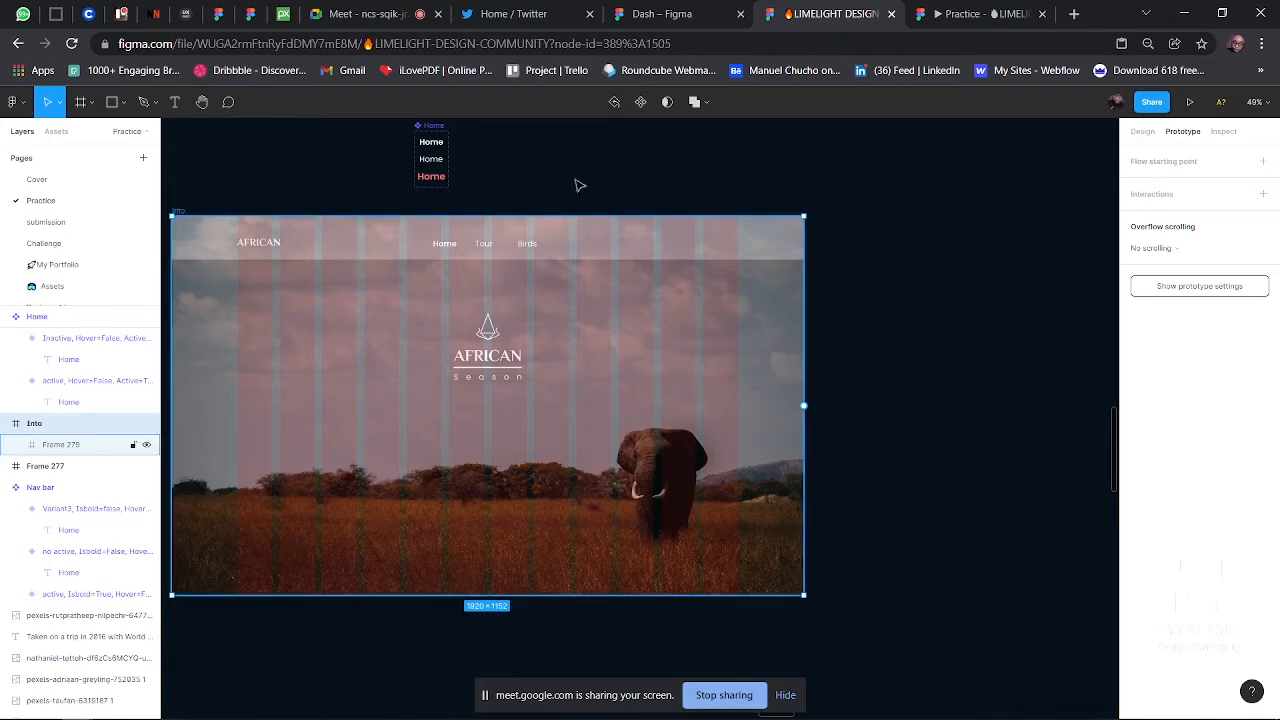
# - Duplicate the Into frame and place the copy level with it, about 110 px to its right
pyautogui.click(1150, 132)
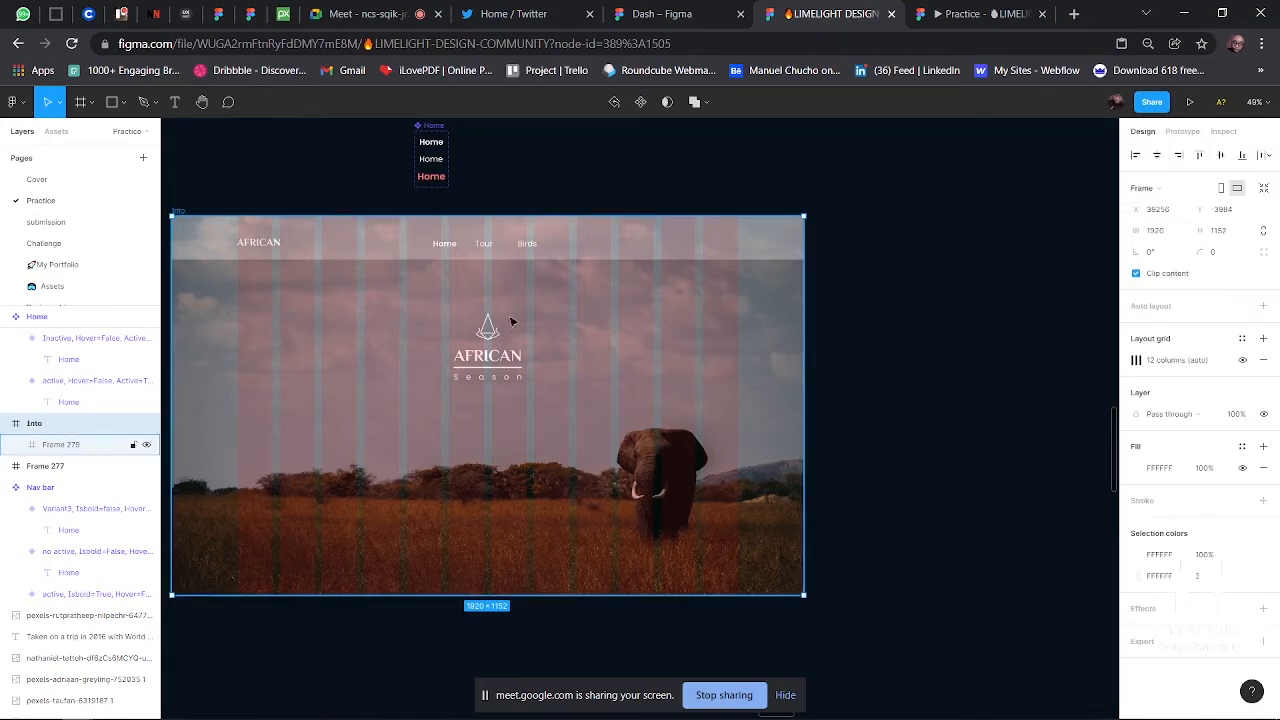
pyautogui.hscroll(-3, 511, 322)
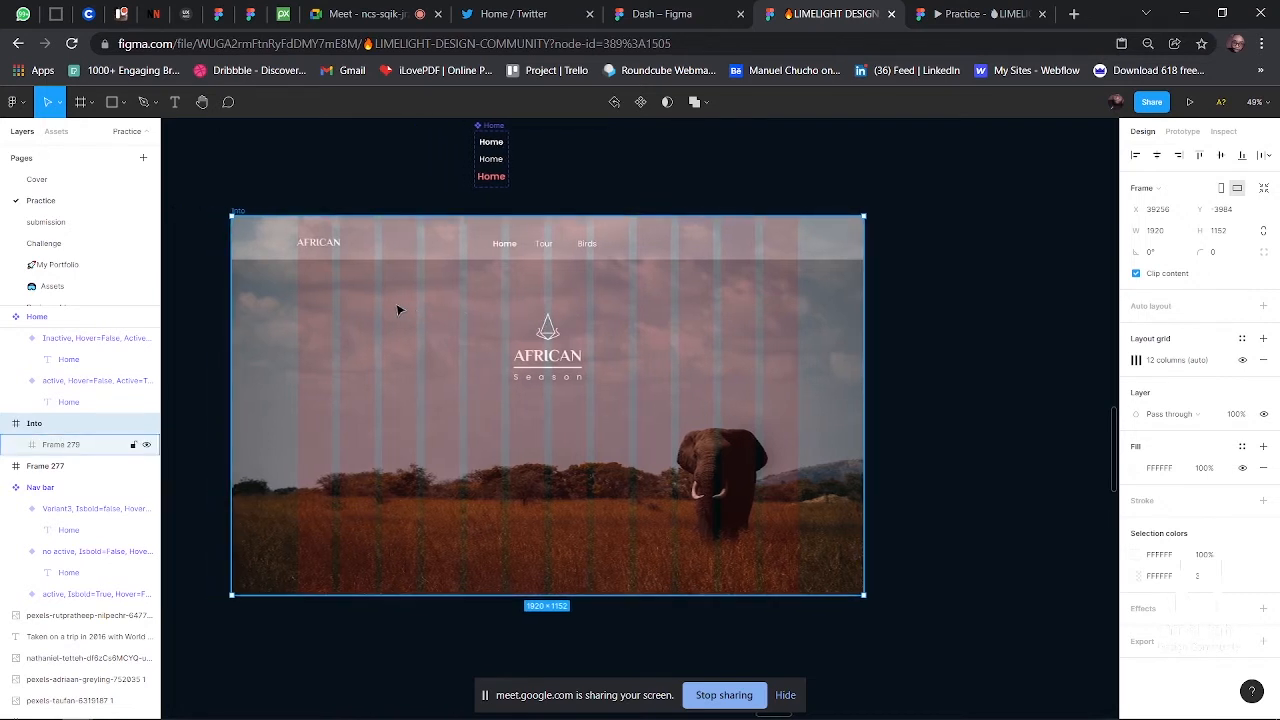
pyautogui.hscroll(2, 397, 310)
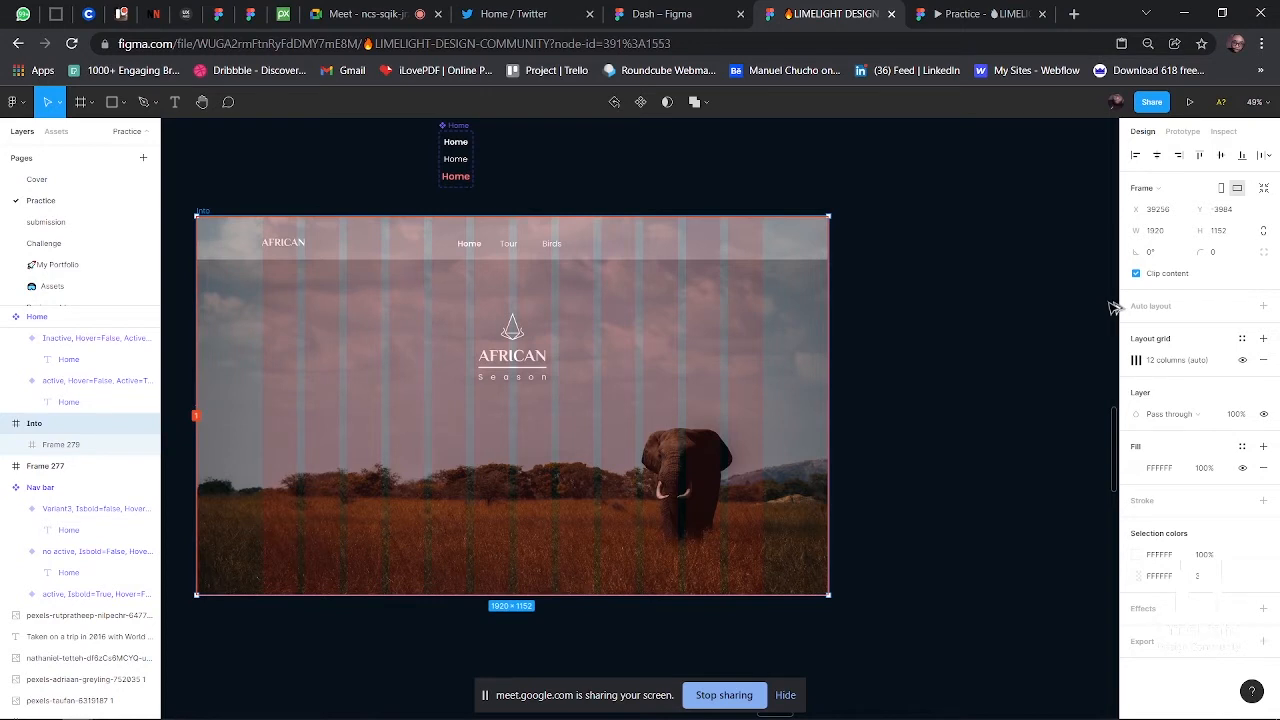
pyautogui.hotkey('ctrl', 'd')
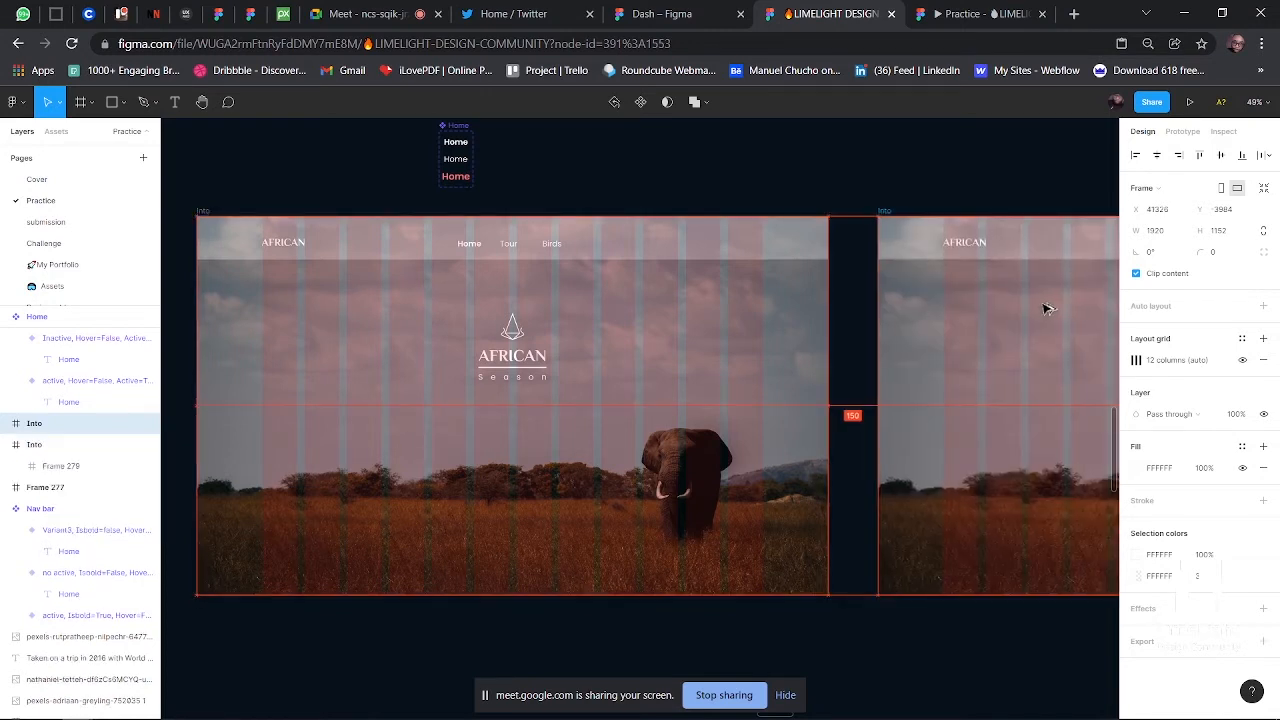
pyautogui.moveTo(1043, 309); pyautogui.dragTo(1031, 309)
# - Rename the duplicated Into frame as Home
pyautogui.hscroll(4, 1034, 309)
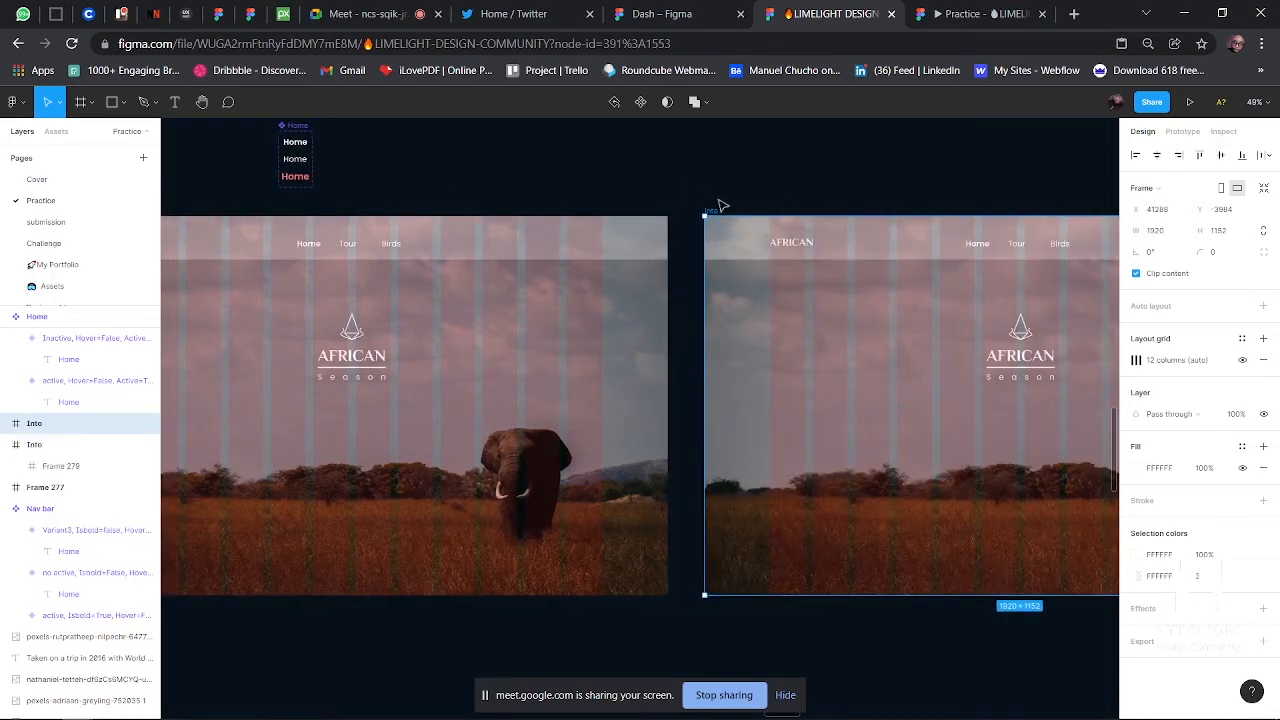
pyautogui.doubleClick(710, 212)
pyautogui.write('Home')
pyautogui.press('Return')
pyautogui.hscroll(-3, 467, 270)
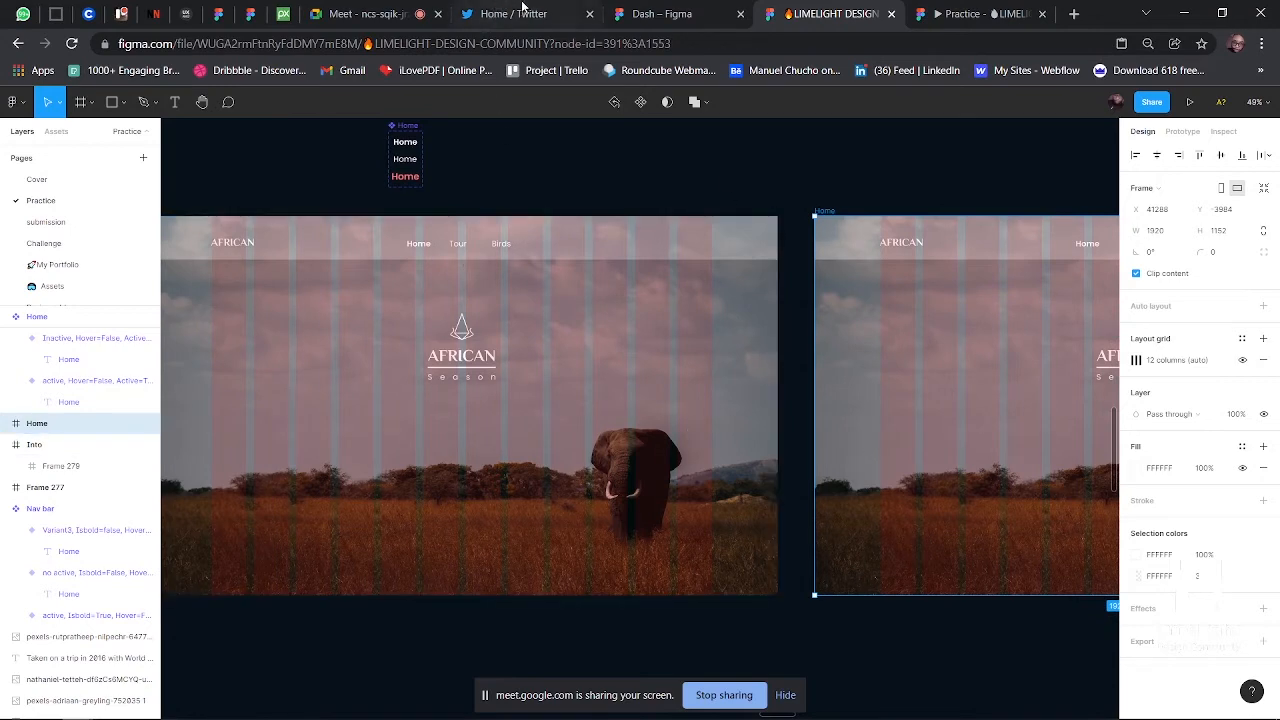
# - Switch to the Google Meet call, mute and unmute the microphone, and return to the Figma design file
pyautogui.click(332, 16)
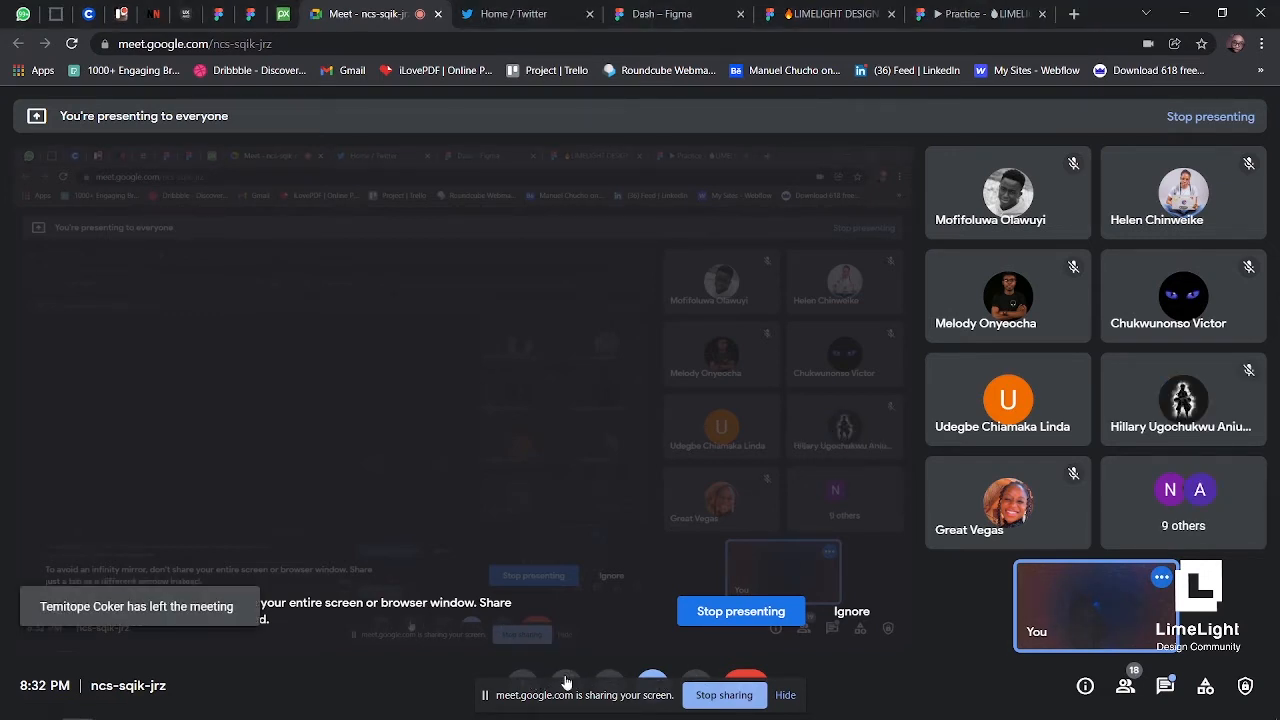
pyautogui.click(520, 680)
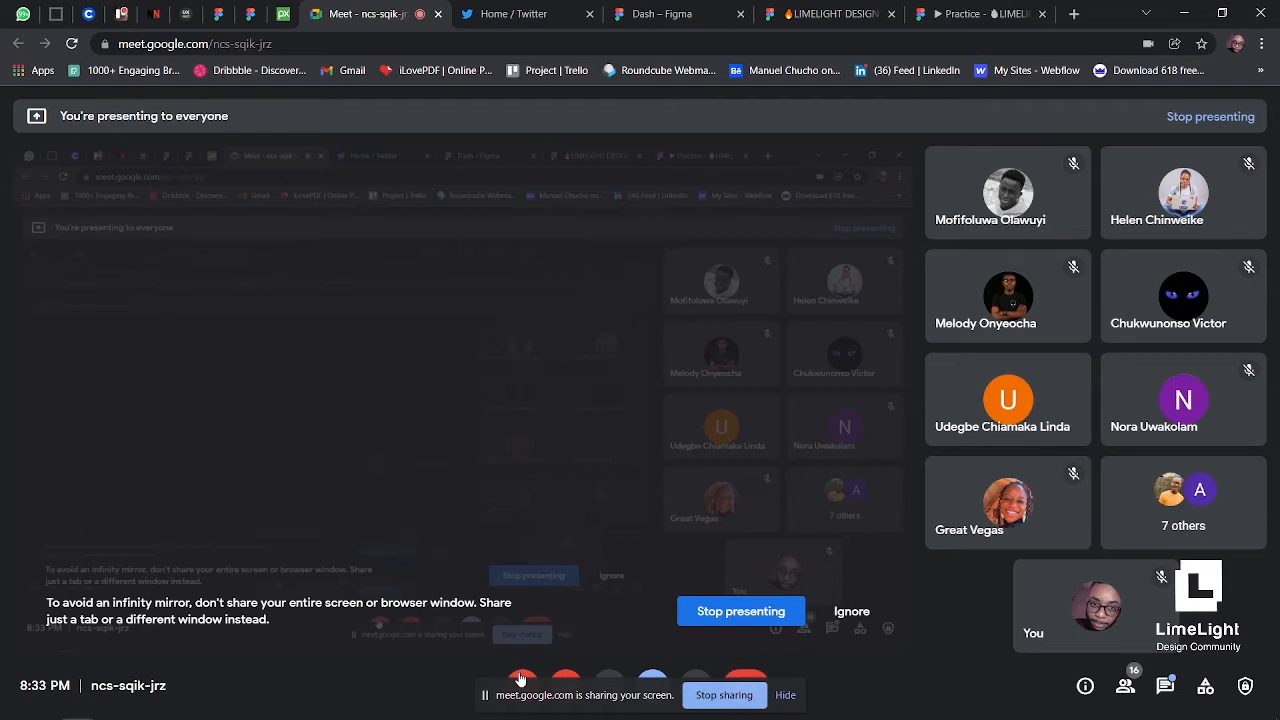
pyautogui.click(521, 680)
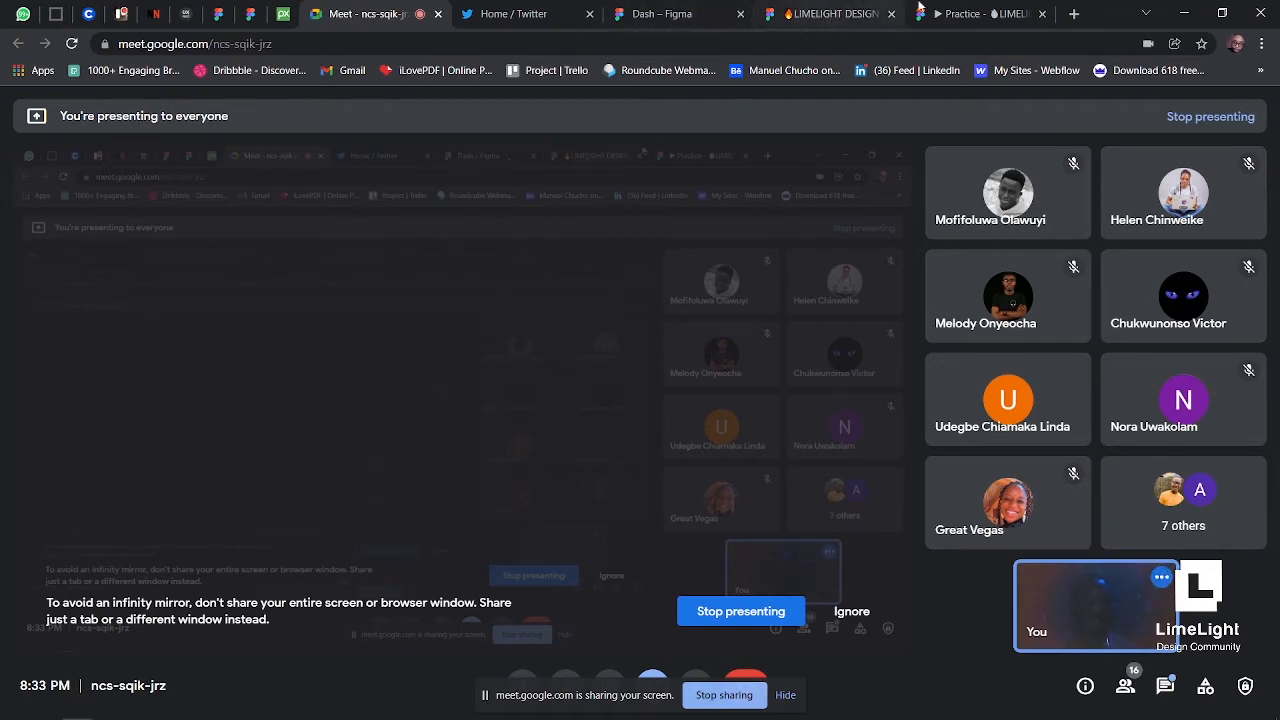
pyautogui.click(855, 13)
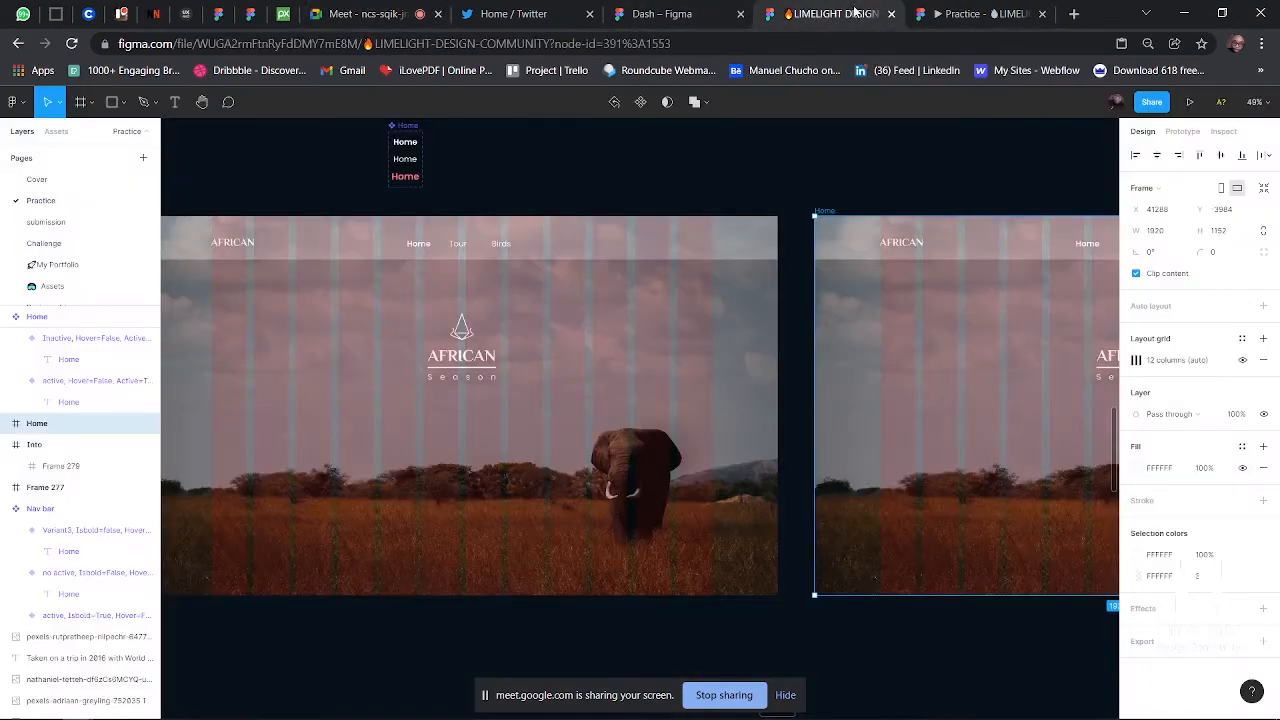
# - Copy the paragraph starting "Taken on a trip in 2016" into the Home frame, just below the African Season logo
pyautogui.hscroll(5, 414, 234)
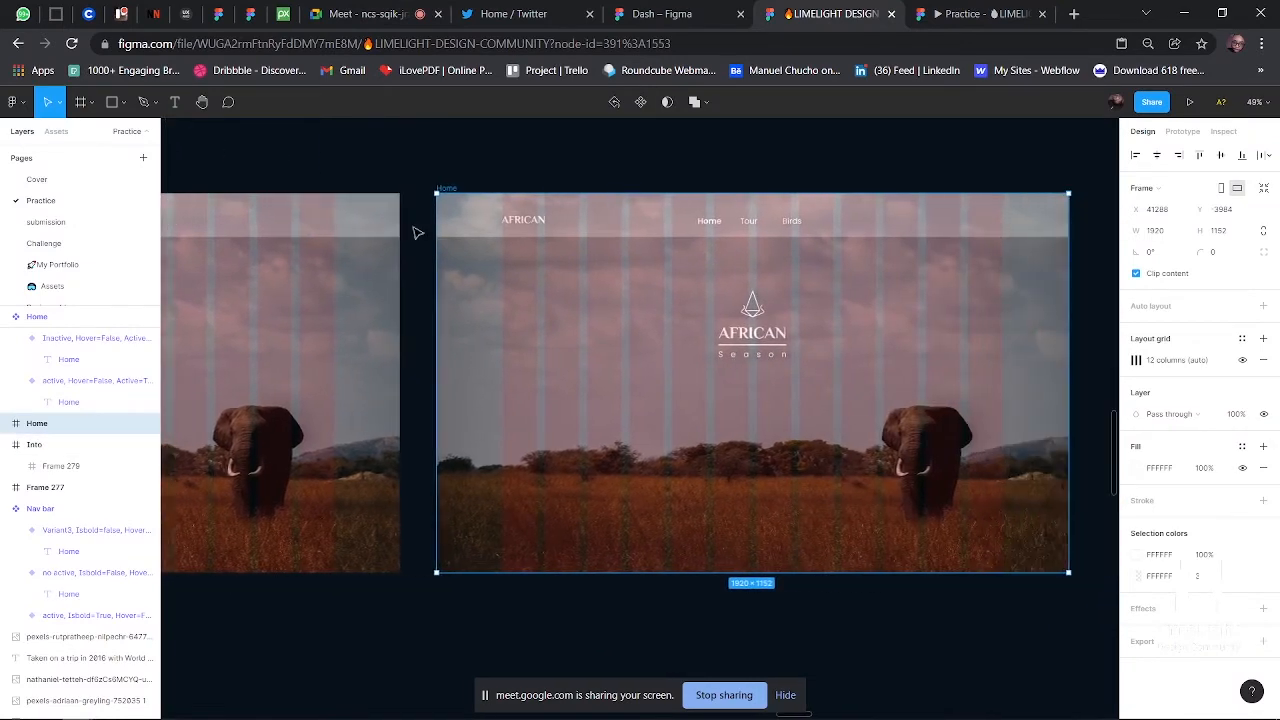
pyautogui.hscroll(-3, 634, 345)
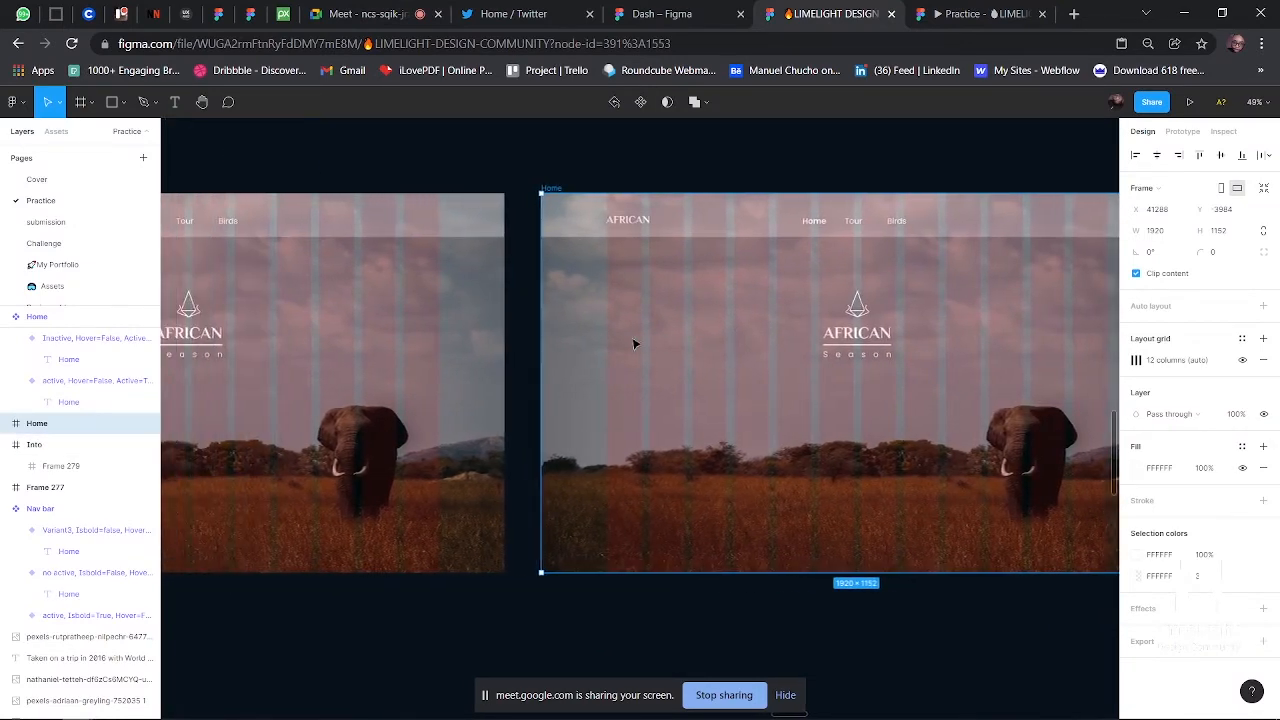
pyautogui.hscroll(5, 633, 344)
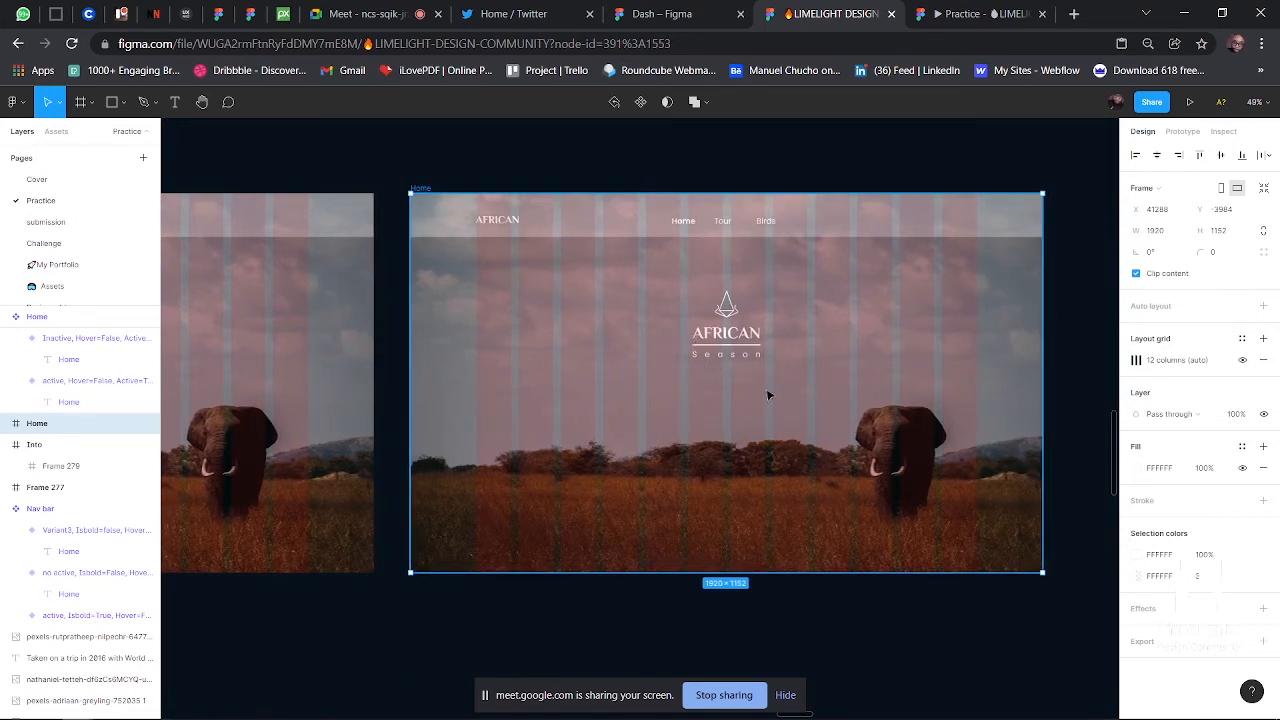
pyautogui.hscroll(-9, 643, 379)
pyautogui.scroll(8, 643, 379)
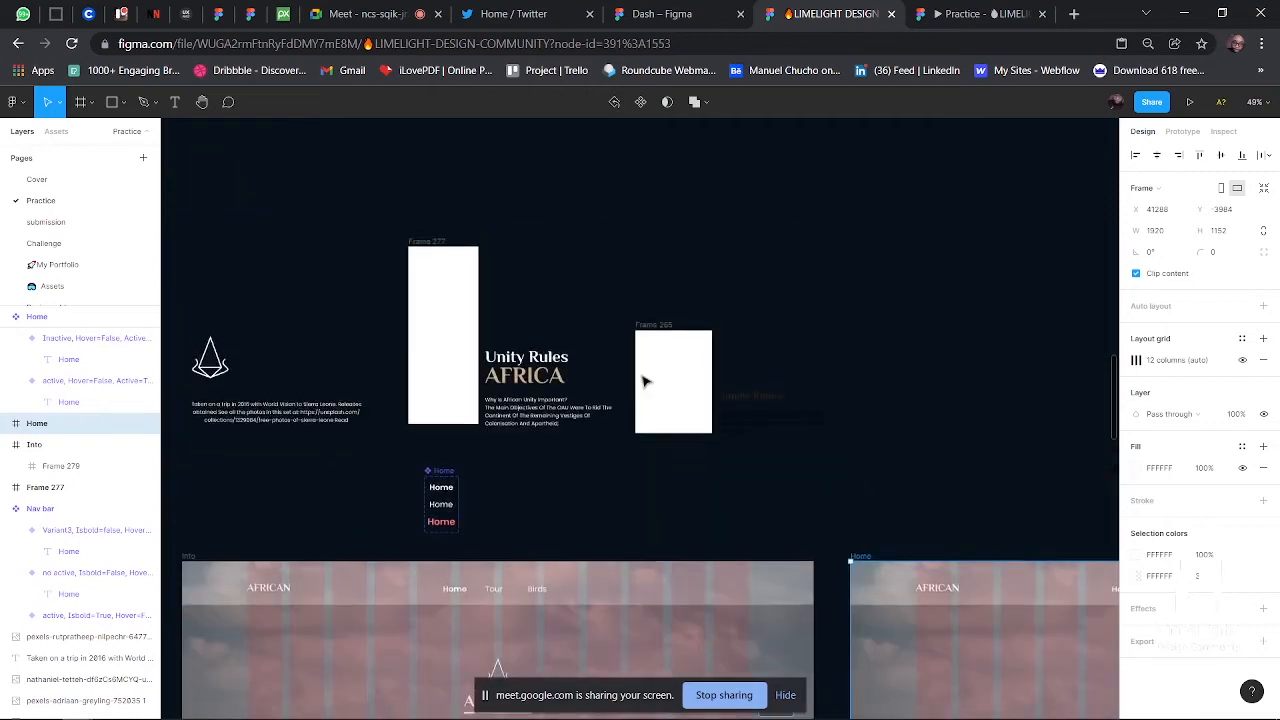
pyautogui.hscroll(-2, 643, 380)
pyautogui.scroll(1, 643, 380)
pyautogui.click(395, 440)
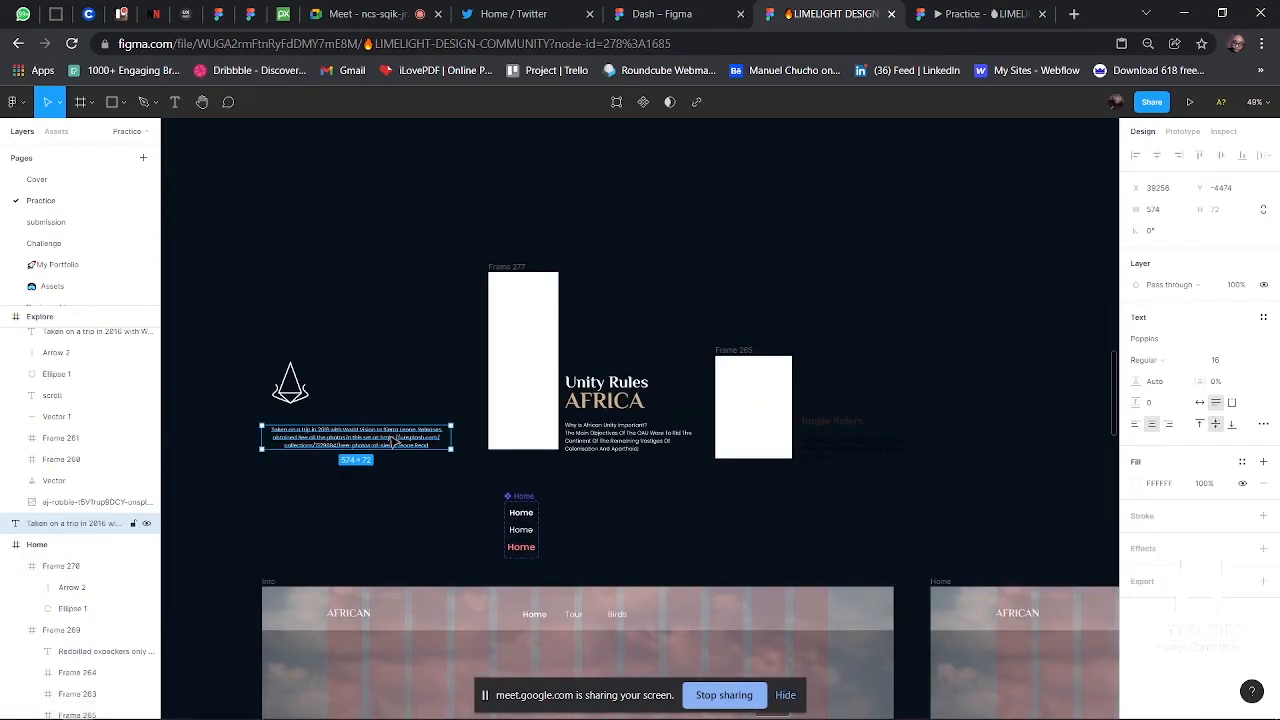
pyautogui.scroll(6, 395, 440)
pyautogui.scroll(-1, 393, 441)
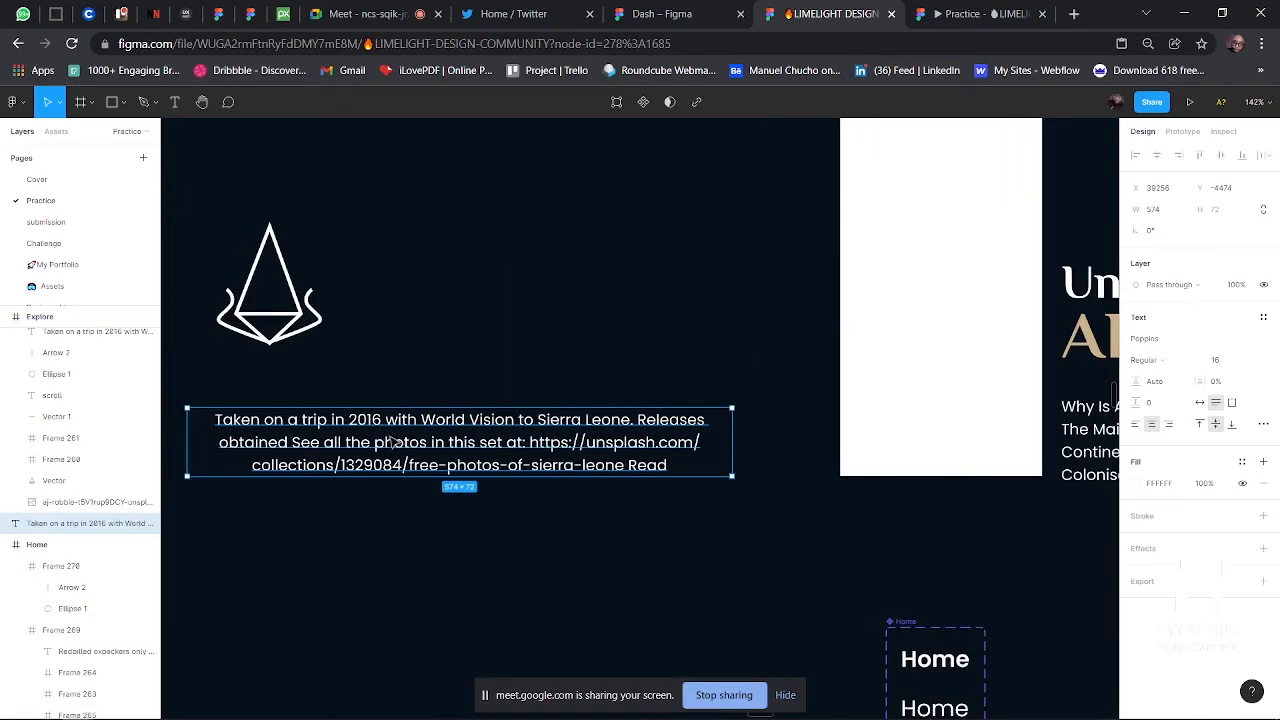
pyautogui.scroll(-8, 470, 505)
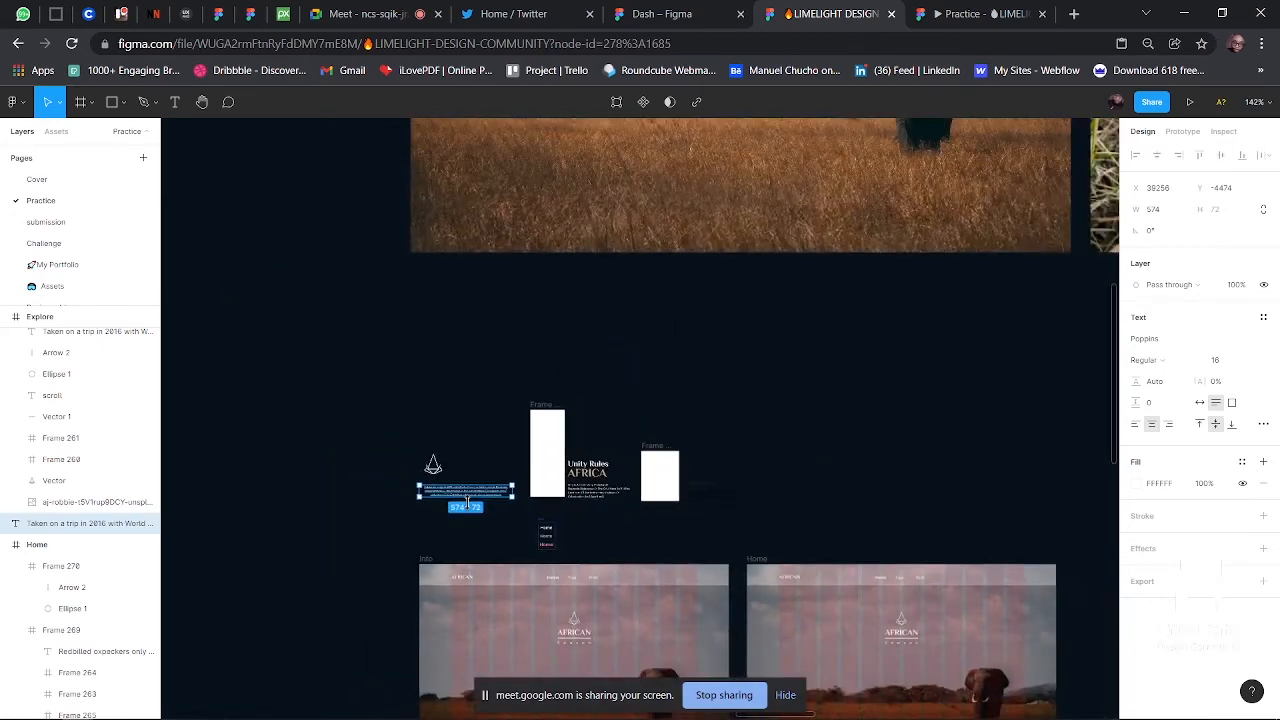
pyautogui.scroll(-3, 470, 505)
pyautogui.hscroll(2, 470, 505)
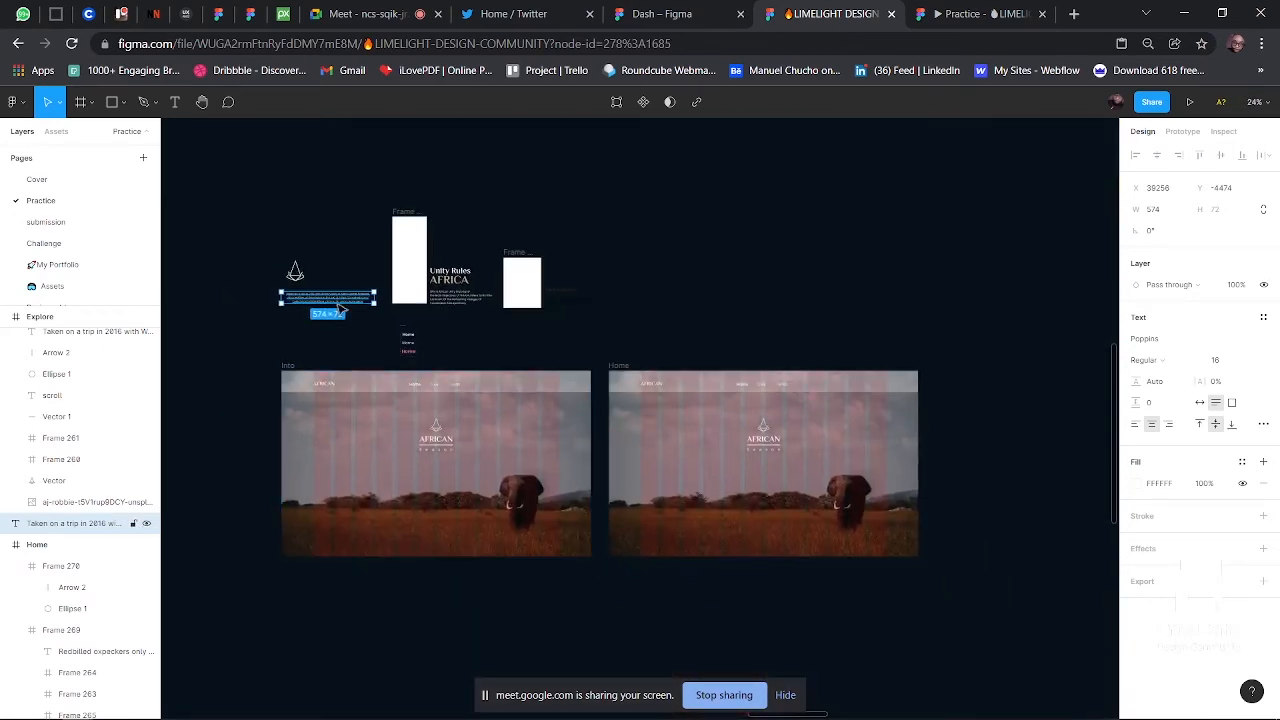
pyautogui.moveTo(340, 308); pyautogui.dragTo(760, 466)
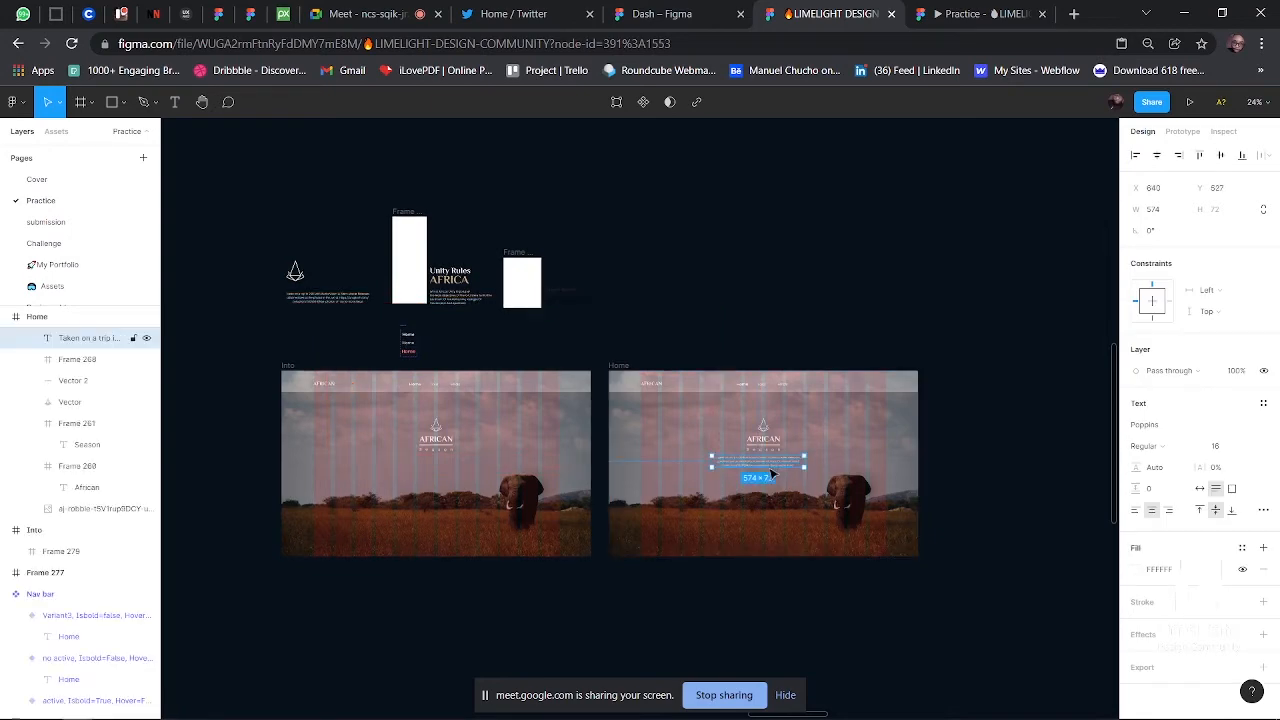
# - Center the paragraph horizontally in the Home frame and move it slightly down to Y 540
pyautogui.click(1157, 155)
pyautogui.scroll(4, 840, 505)
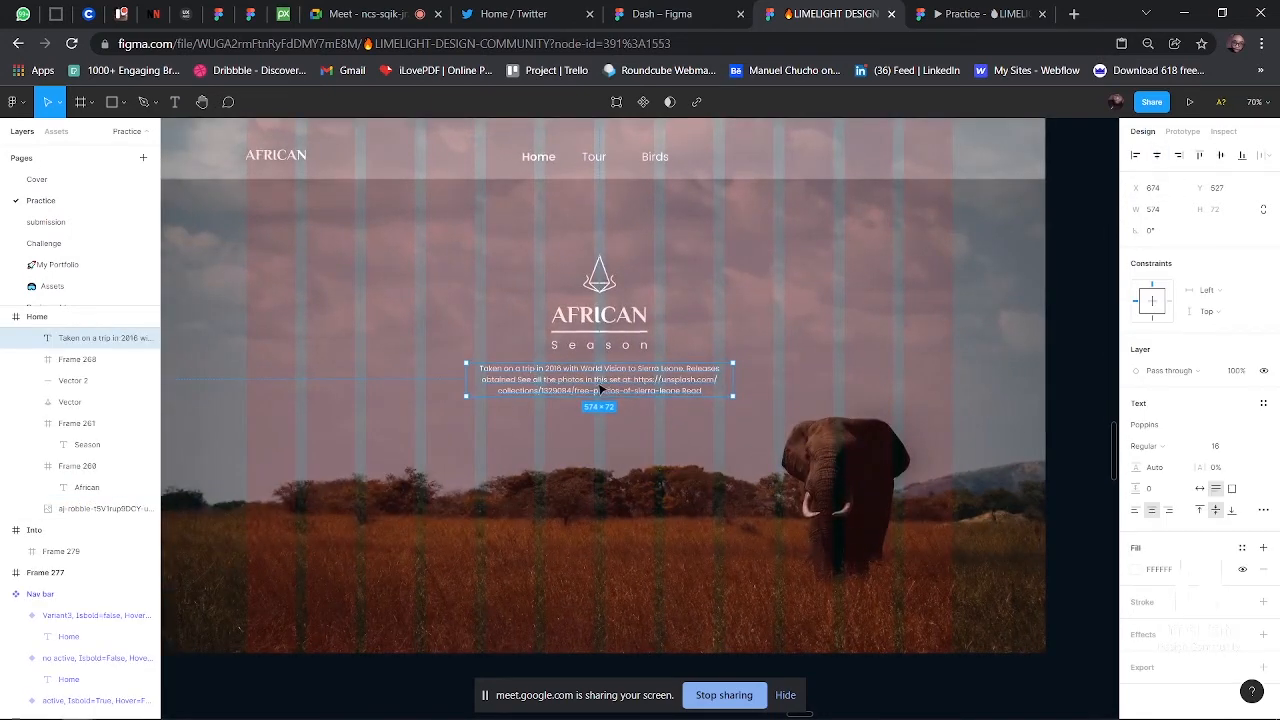
pyautogui.moveTo(600, 390); pyautogui.dragTo(605, 395)
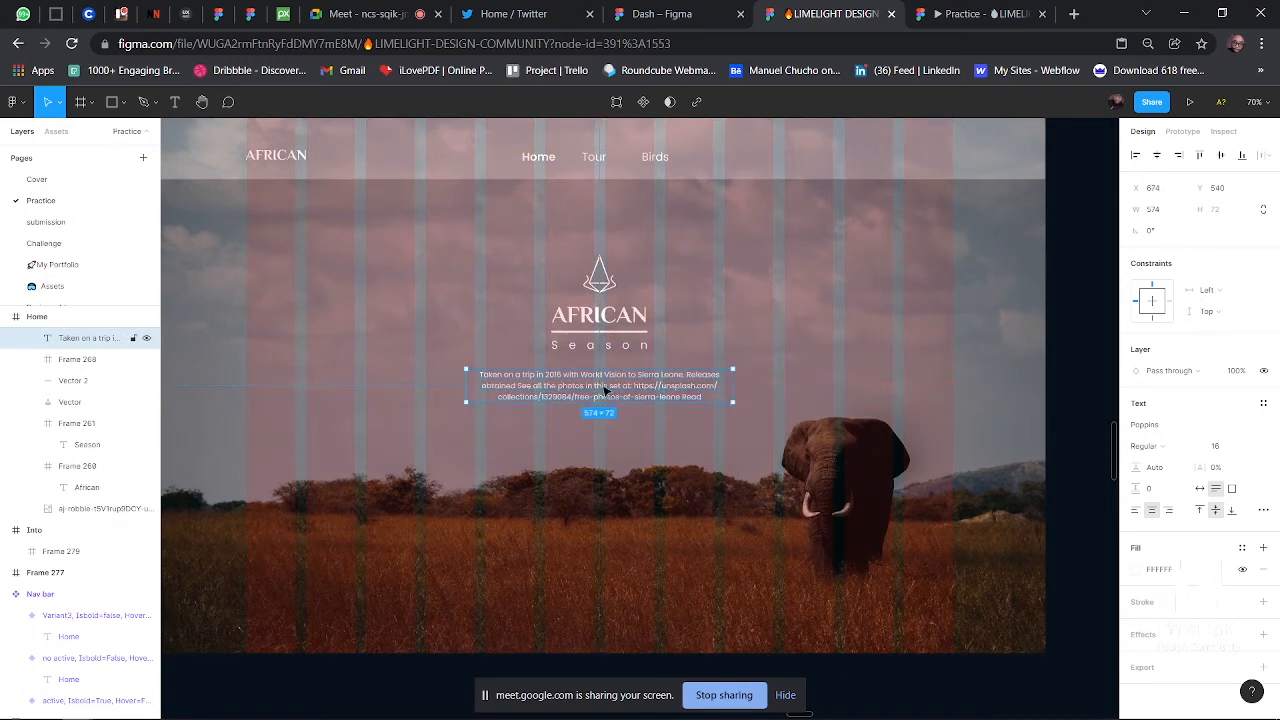
# - Choose the Ellipse tool for drawing in the Home frame
pyautogui.scroll(-1, 605, 392)
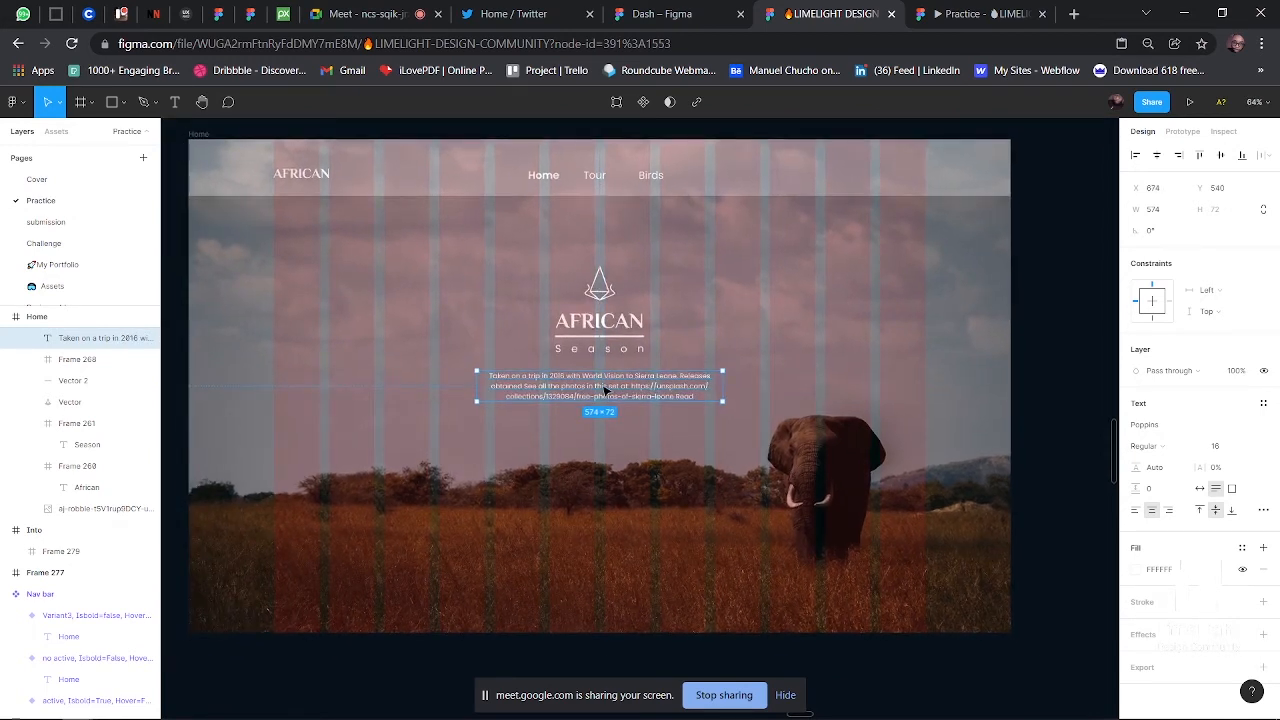
pyautogui.click(124, 104)
pyautogui.click(122, 188)
# - Switch to Google Meet, admit the participant asking to join the call, and return to the Figma design file
pyautogui.click(346, 16)
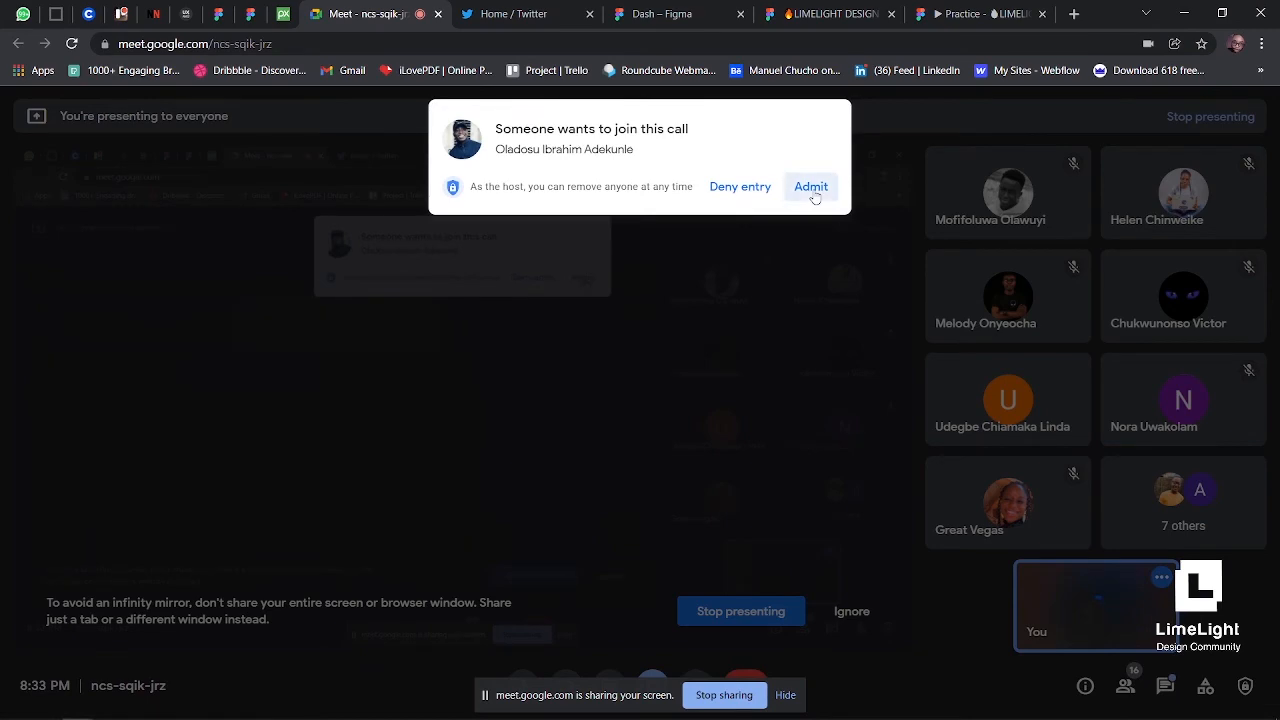
pyautogui.click(813, 188)
pyautogui.click(848, 14)
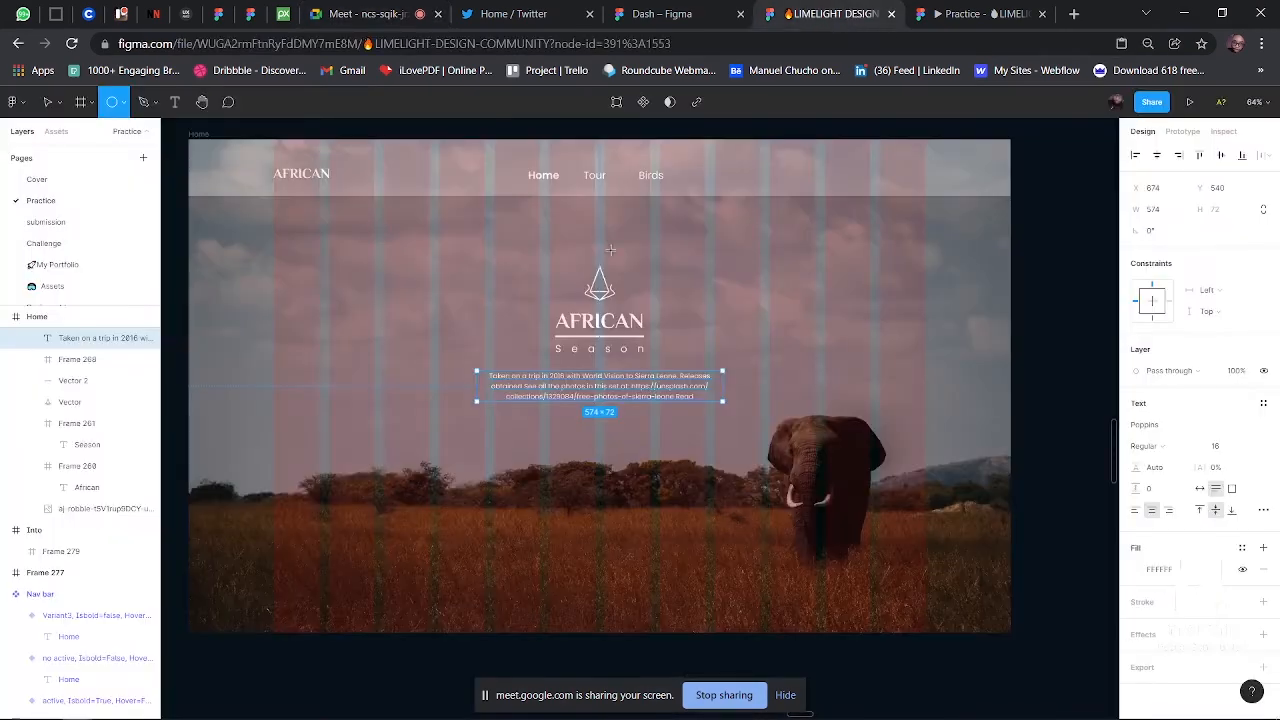
# - Place a 100 × 100 circle near the bottom center of the Home frame
pyautogui.click(598, 595)
pyautogui.scroll(5, 603, 593)
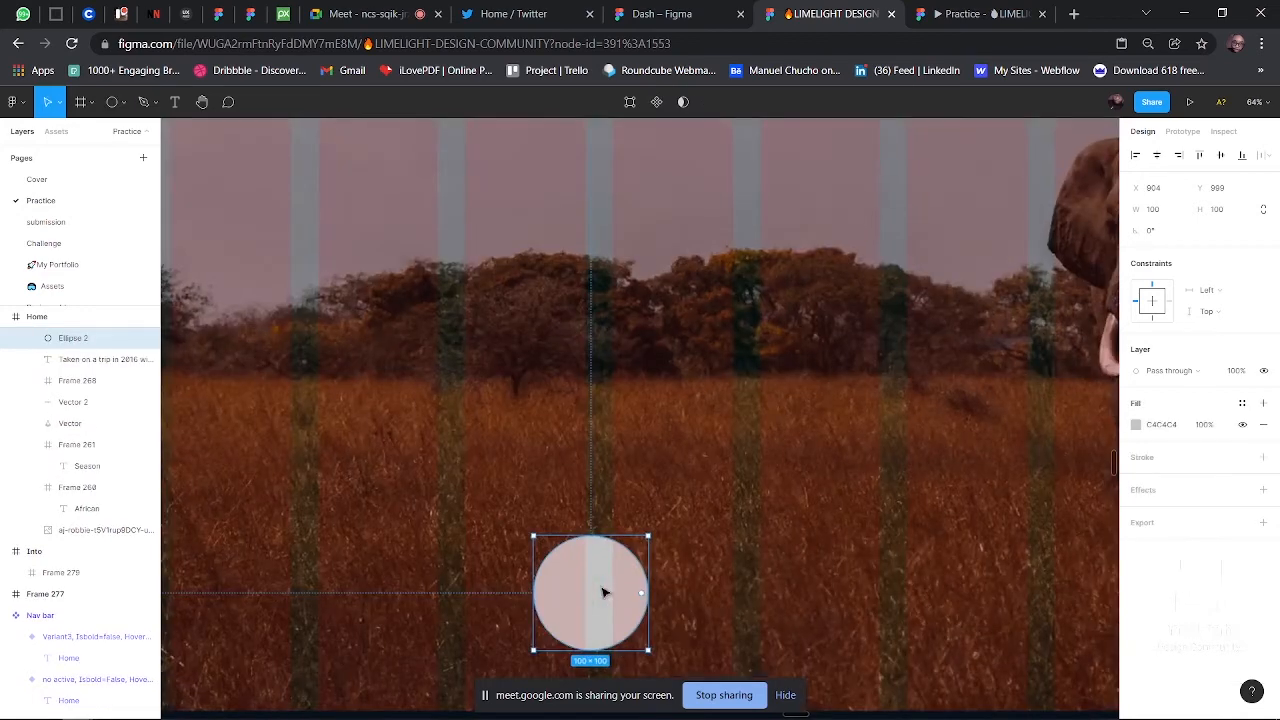
# - Move the circle up onto the Home frame's vertical center line and resize it to 74 × 74
pyautogui.moveTo(603, 593); pyautogui.dragTo(611, 530)
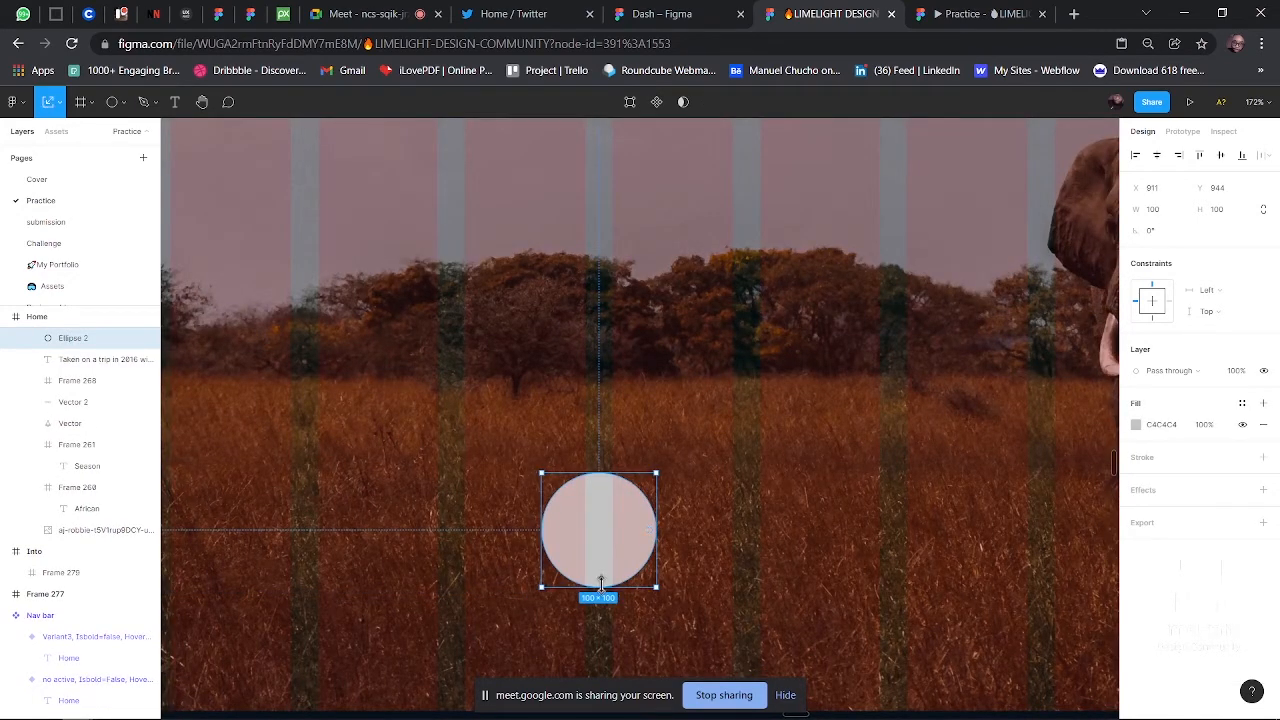
pyautogui.moveTo(601, 583); pyautogui.dragTo(601, 571)
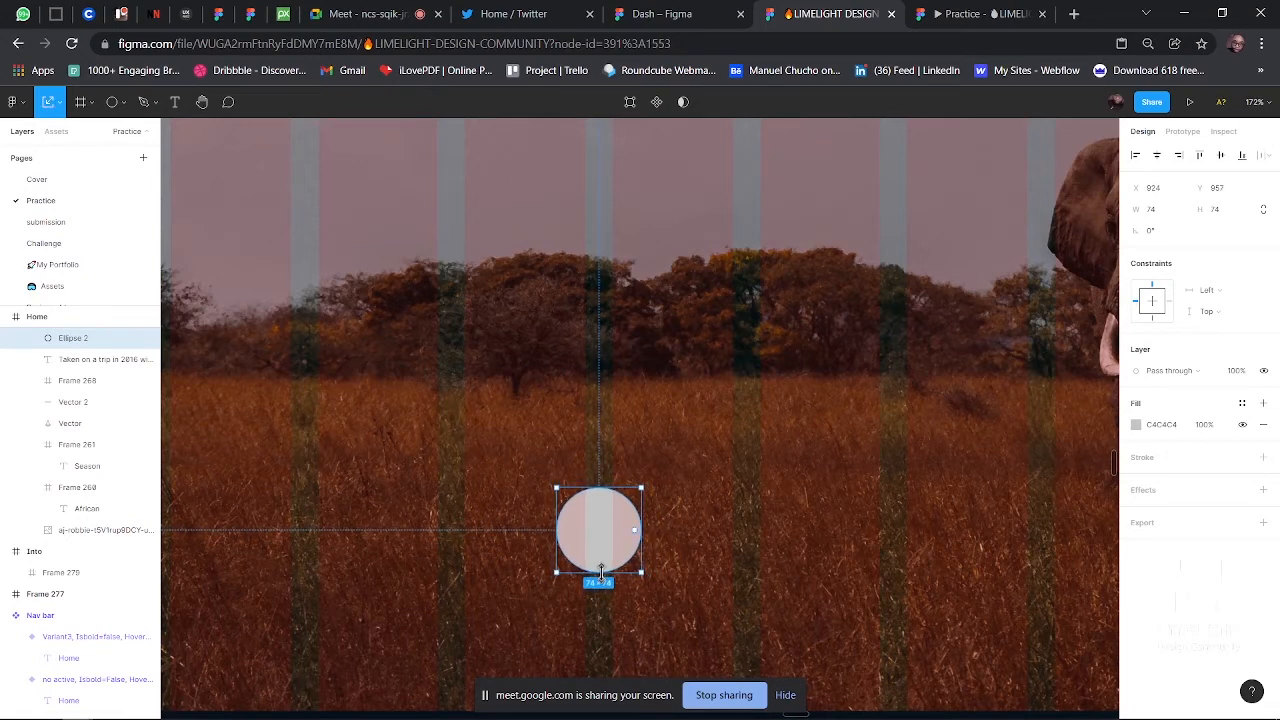
# - Give the circle a white FFFFFF stroke of thickness 3 and remove its fill
pyautogui.click(1262, 457)
pyautogui.click(1136, 479)
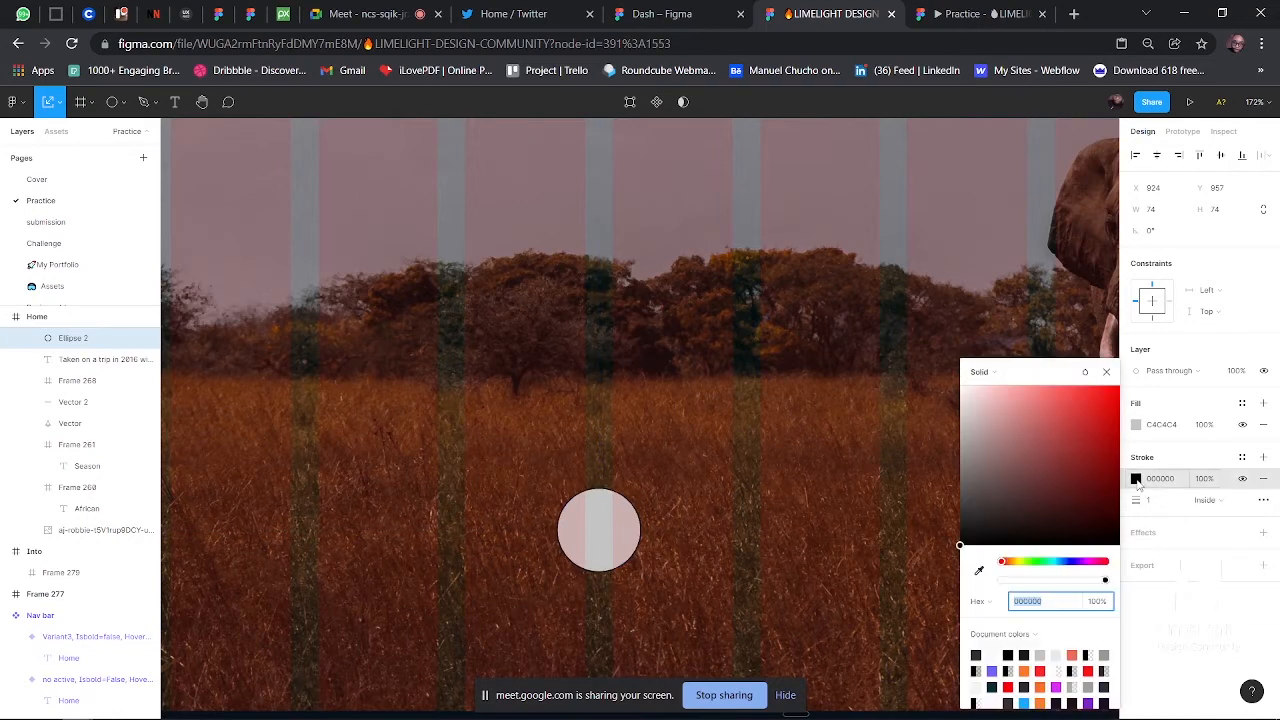
pyautogui.write('ffffff')
pyautogui.press('Return')
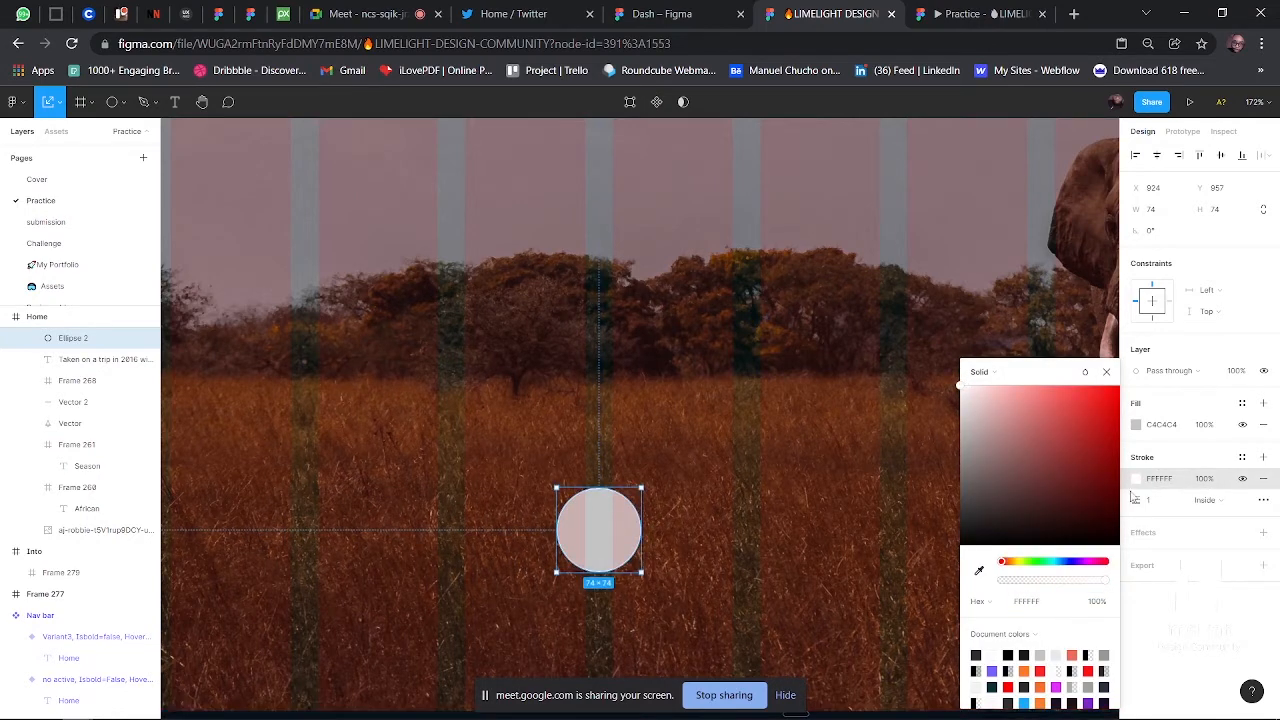
pyautogui.click(1160, 503)
pyautogui.write('3')
pyautogui.press('Return')
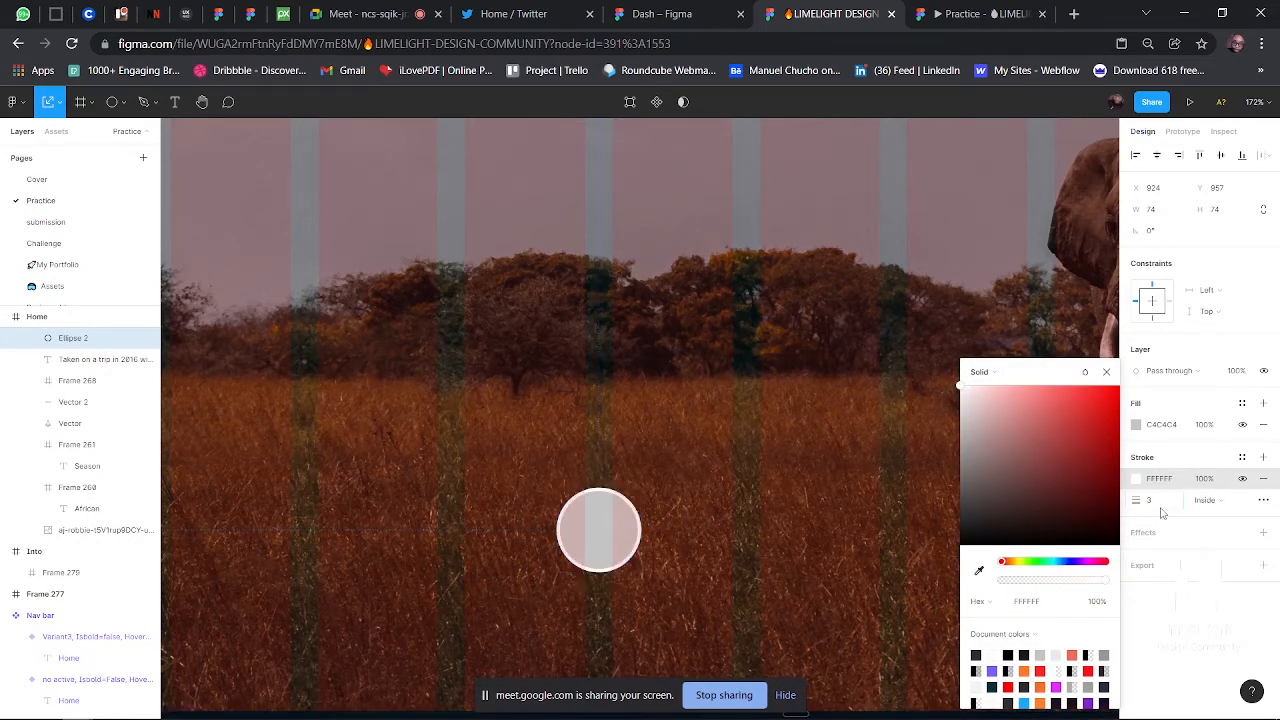
pyautogui.click(1262, 425)
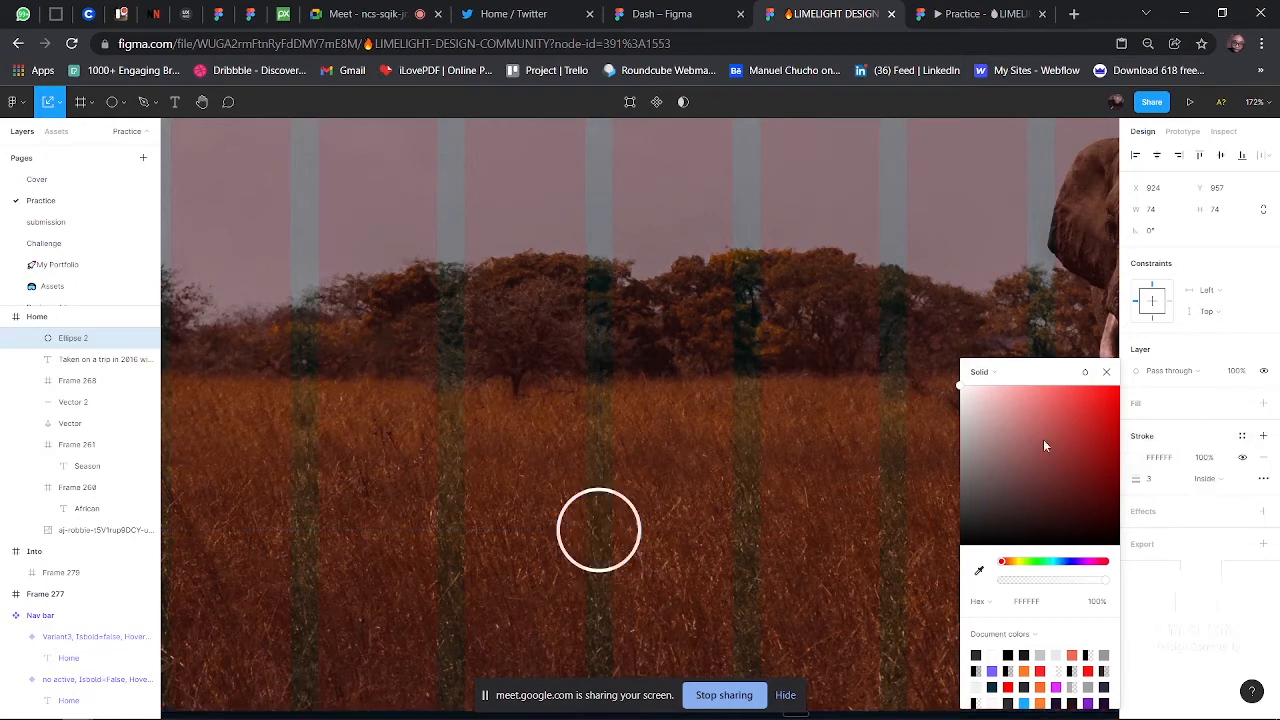
pyautogui.click(660, 518)
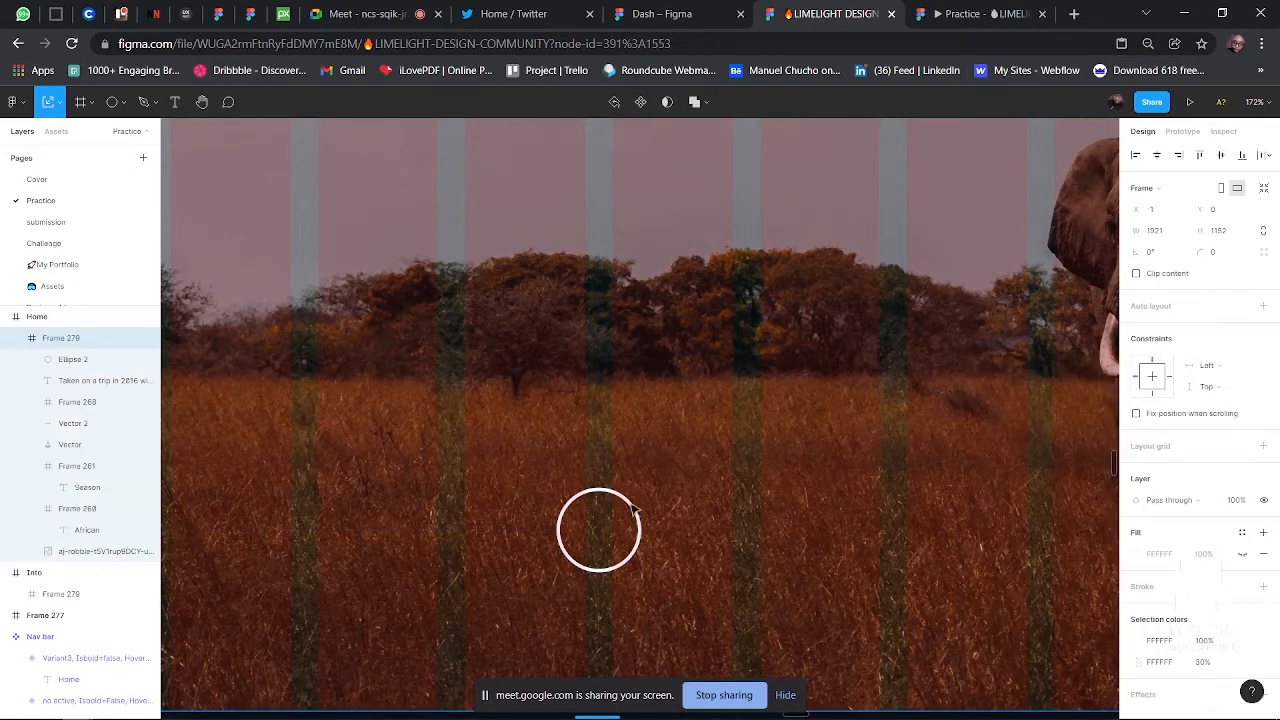
# - Draw a downward arrow about 29 long inside the circle and nudge it down to Y 980
pyautogui.click(156, 103)
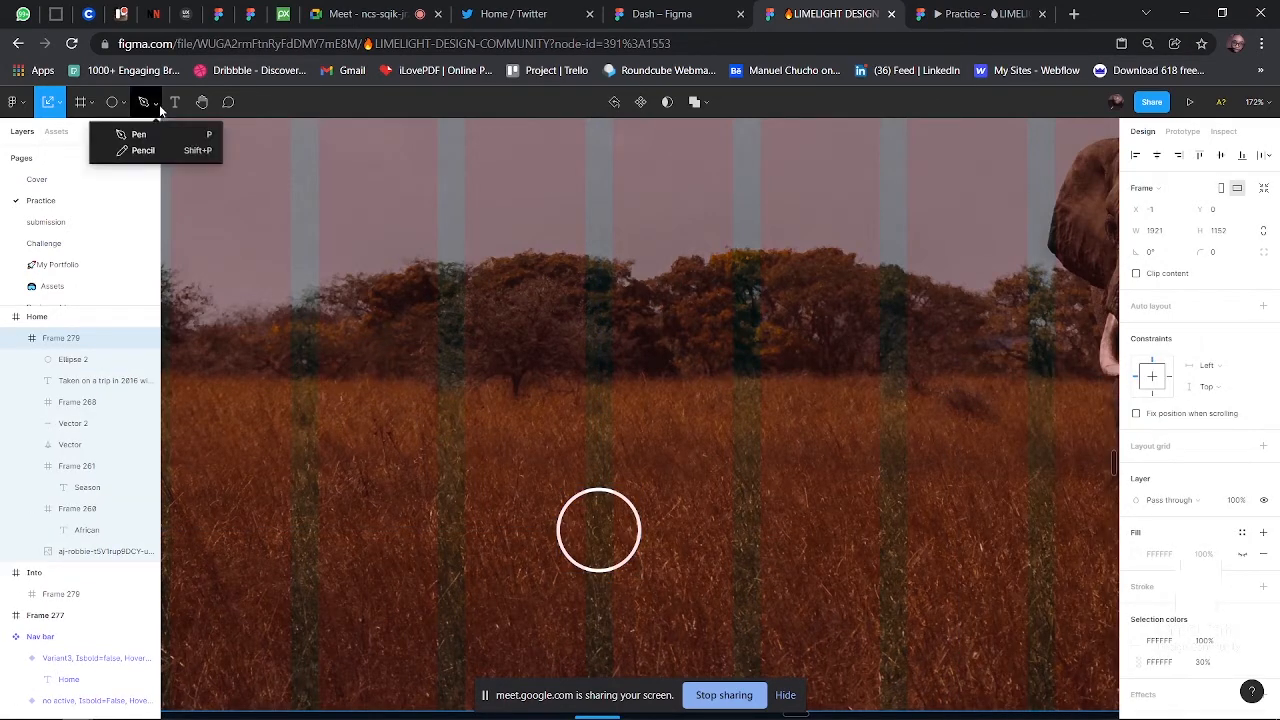
pyautogui.click(120, 105)
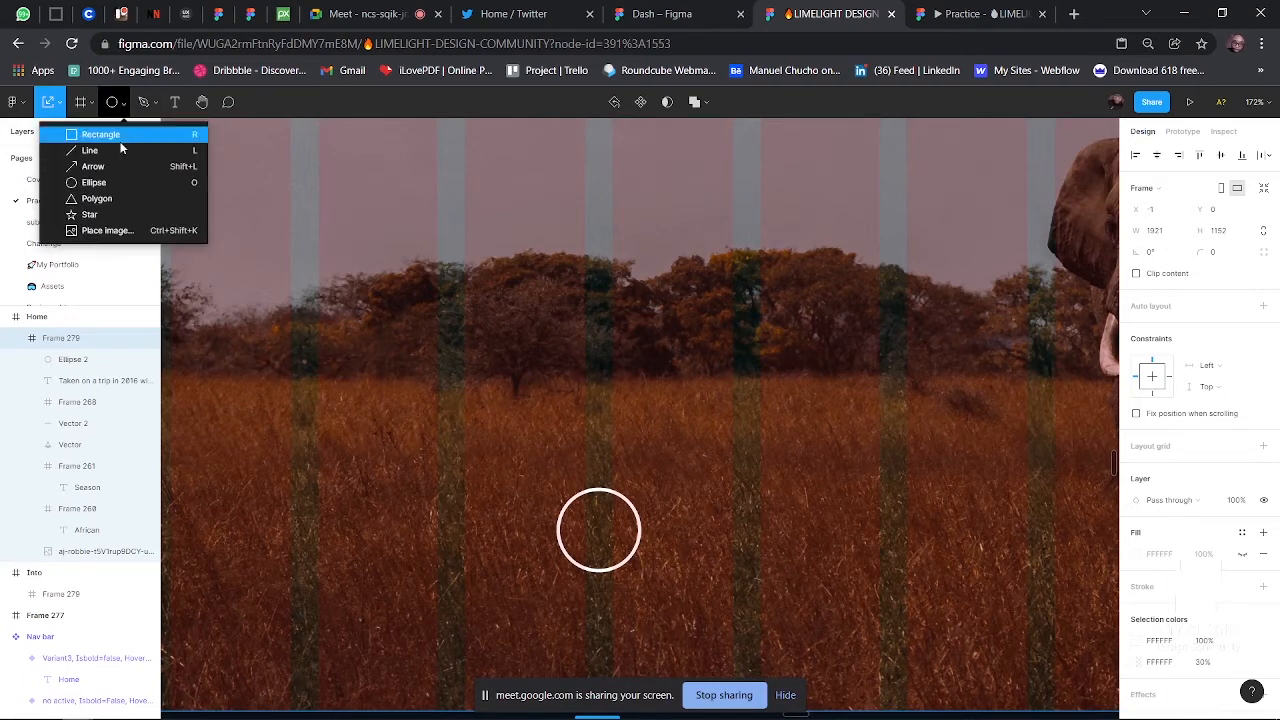
pyautogui.click(120, 168)
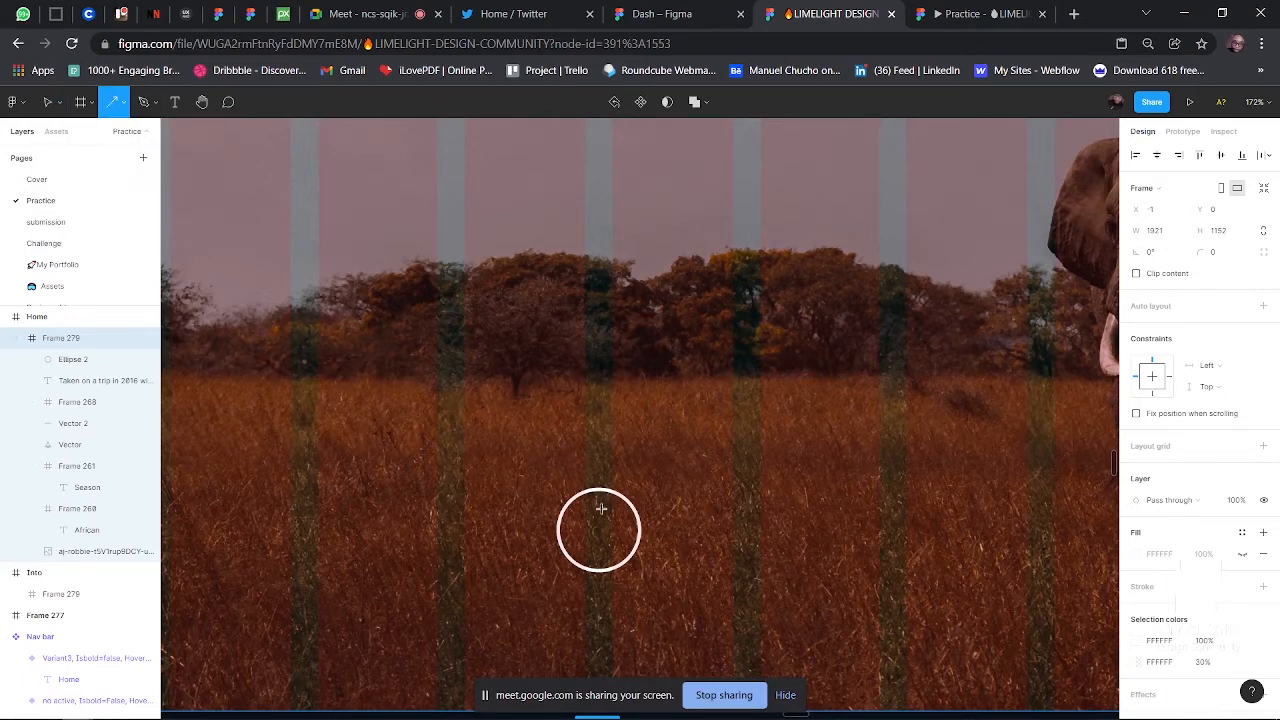
pyautogui.moveTo(599, 510); pyautogui.dragTo(603, 545)
pyautogui.scroll(5, 603, 545)
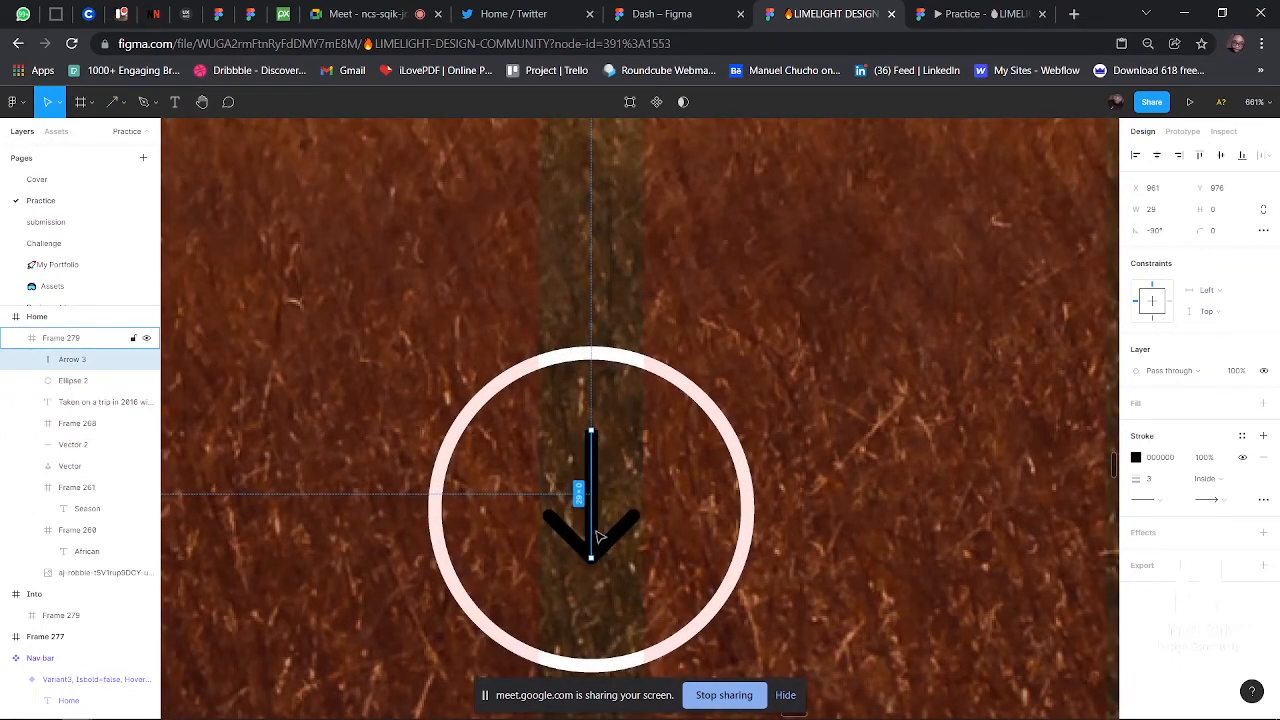
pyautogui.press('Down')
pyautogui.press('Down')
pyautogui.press('Down')
pyautogui.press('Down')
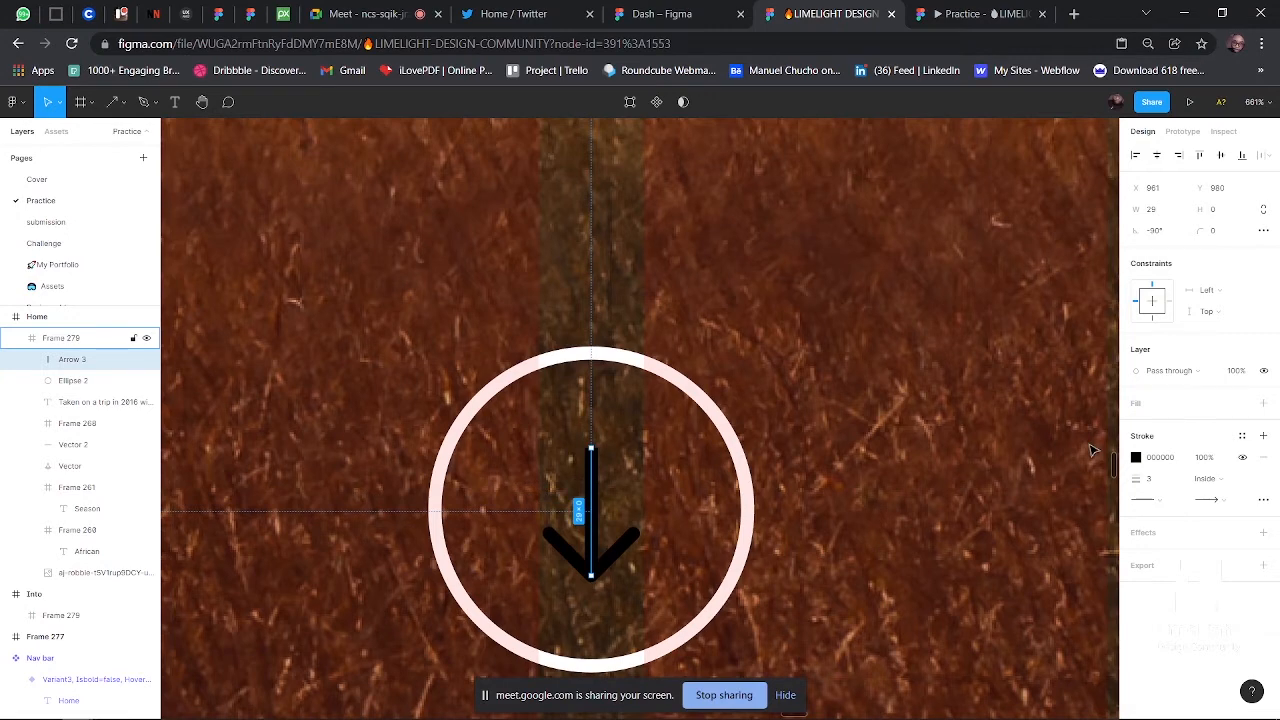
# - Set the arrow's stroke color to white FFFFFF
pyautogui.click(1136, 457)
pyautogui.moveTo(977, 446); pyautogui.dragTo(940, 386)
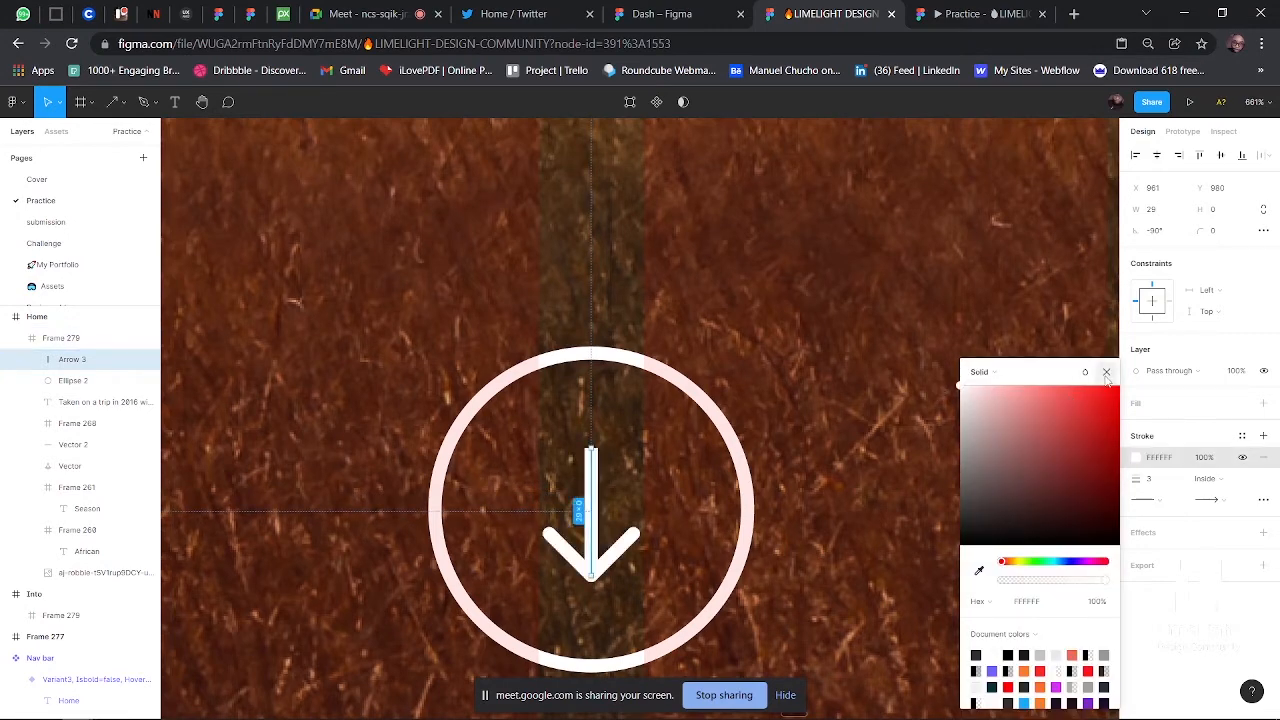
pyautogui.click(1106, 372)
pyautogui.press('Escape')
pyautogui.scroll(-5, 760, 327)
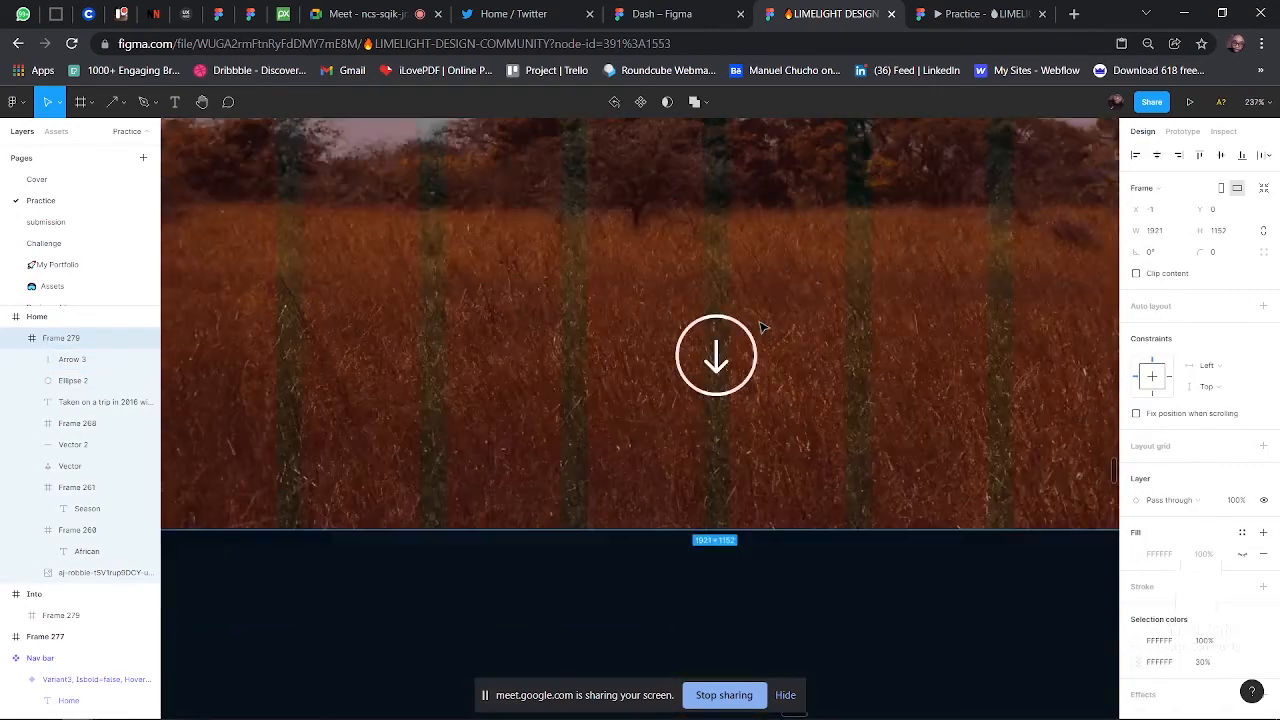
# - Duplicate the Home frame's intro paragraph below the original and replace the copy's text with "Scroll"
pyautogui.scroll(-3, 760, 327)
pyautogui.scroll(-4, 760, 327)
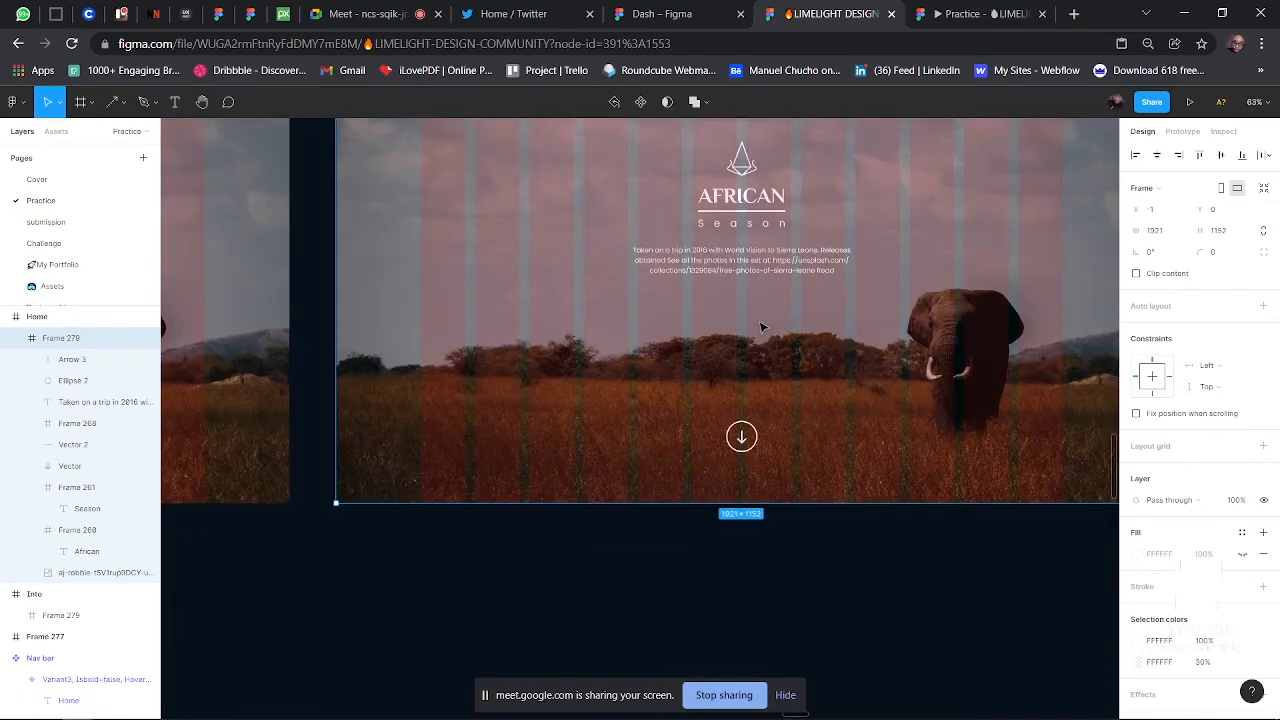
pyautogui.scroll(-2, 760, 327)
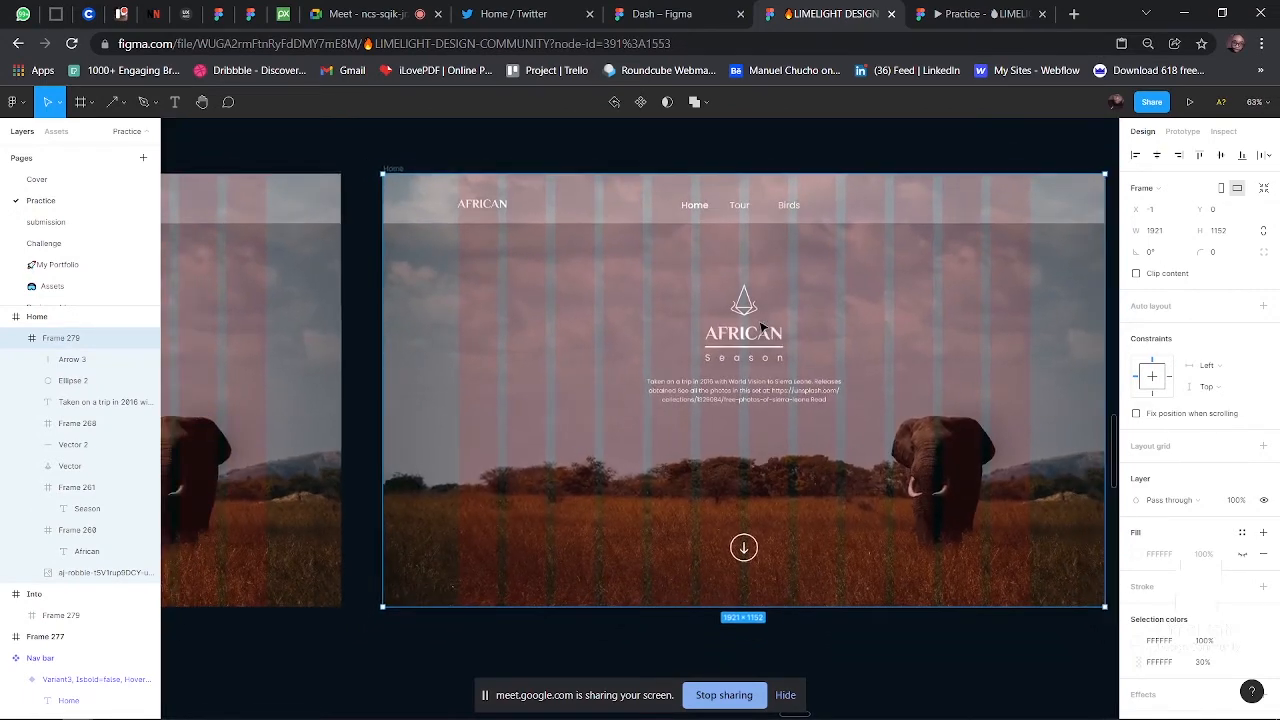
pyautogui.scroll(2, 591, 254)
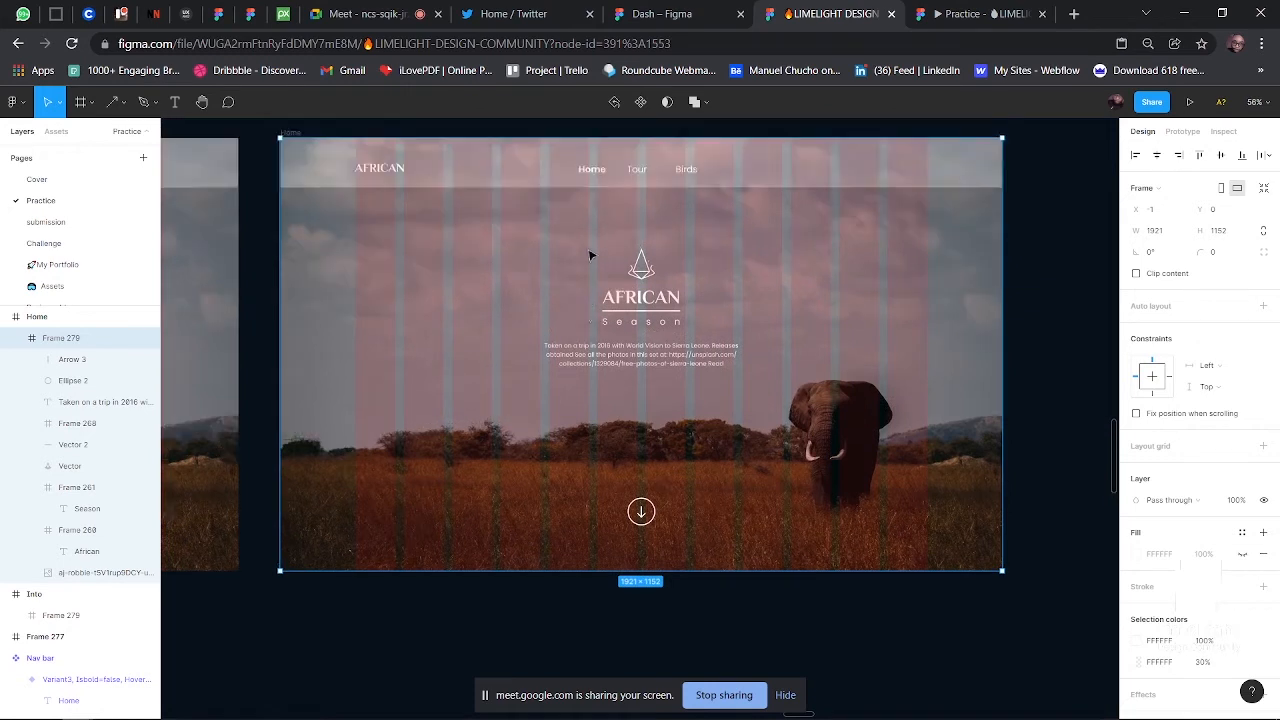
pyautogui.scroll(-2, 640, 210)
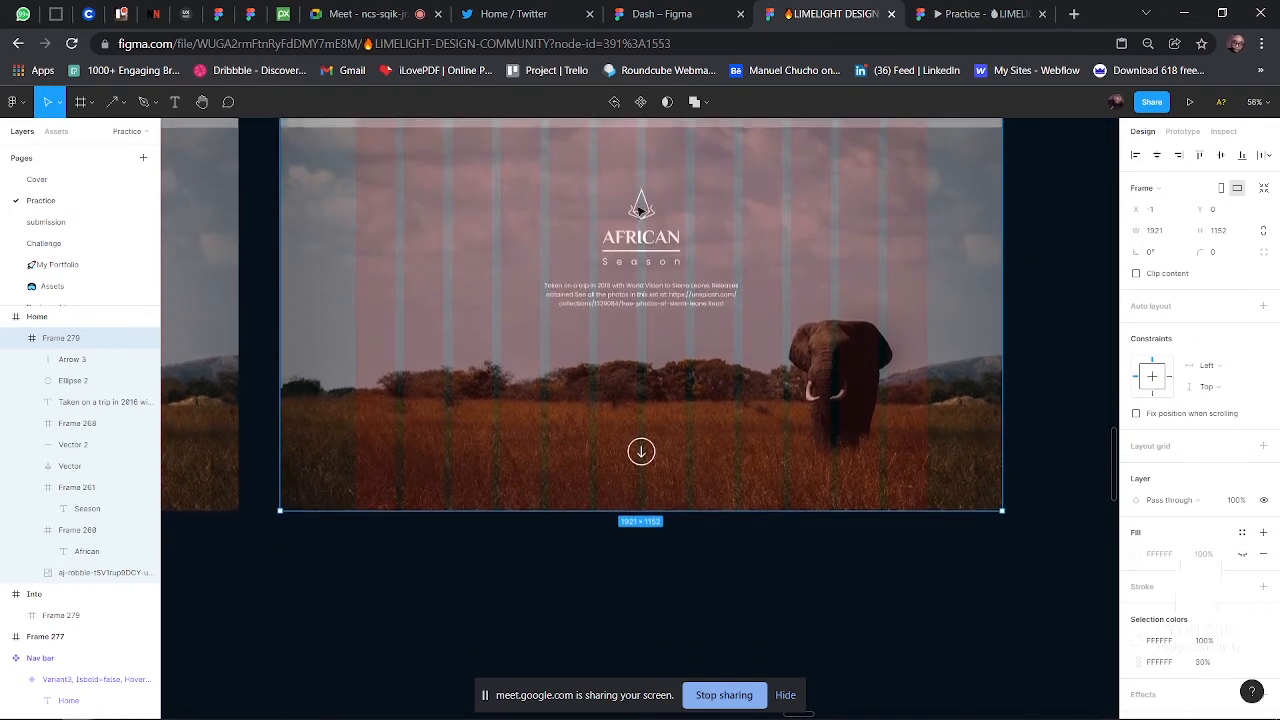
pyautogui.click(622, 298)
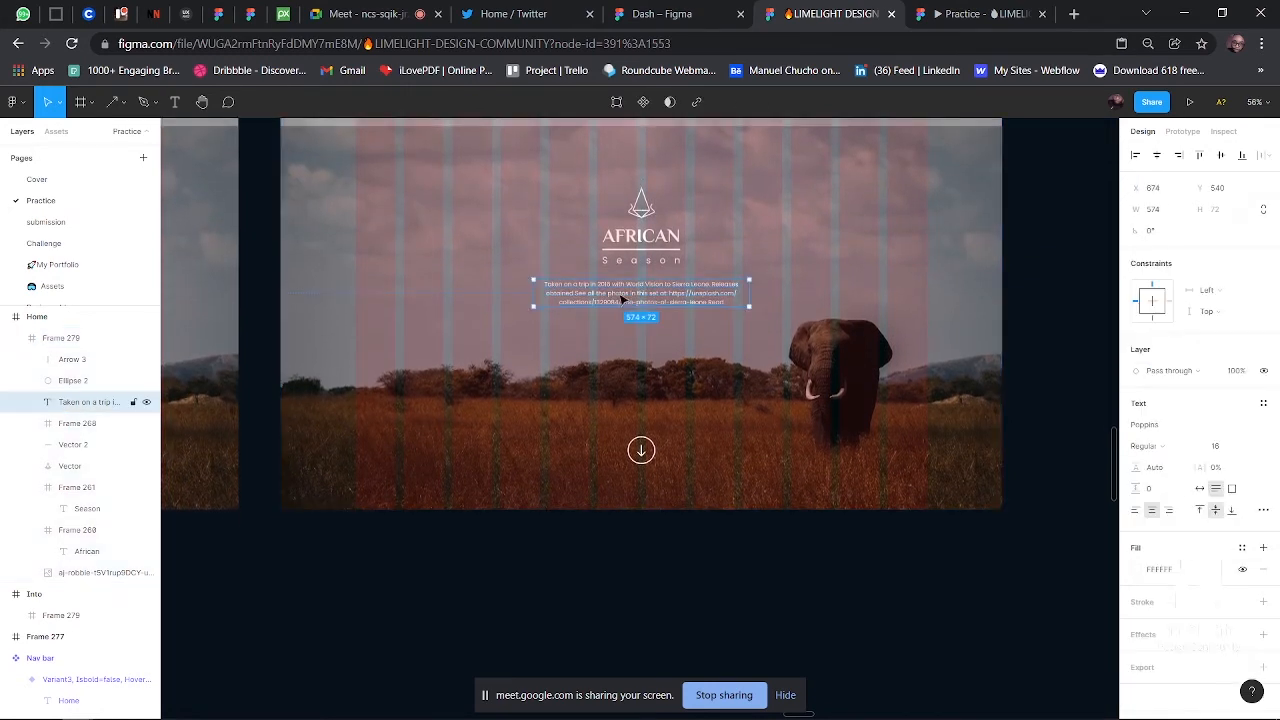
pyautogui.moveTo(632, 300); pyautogui.dragTo(628, 379)
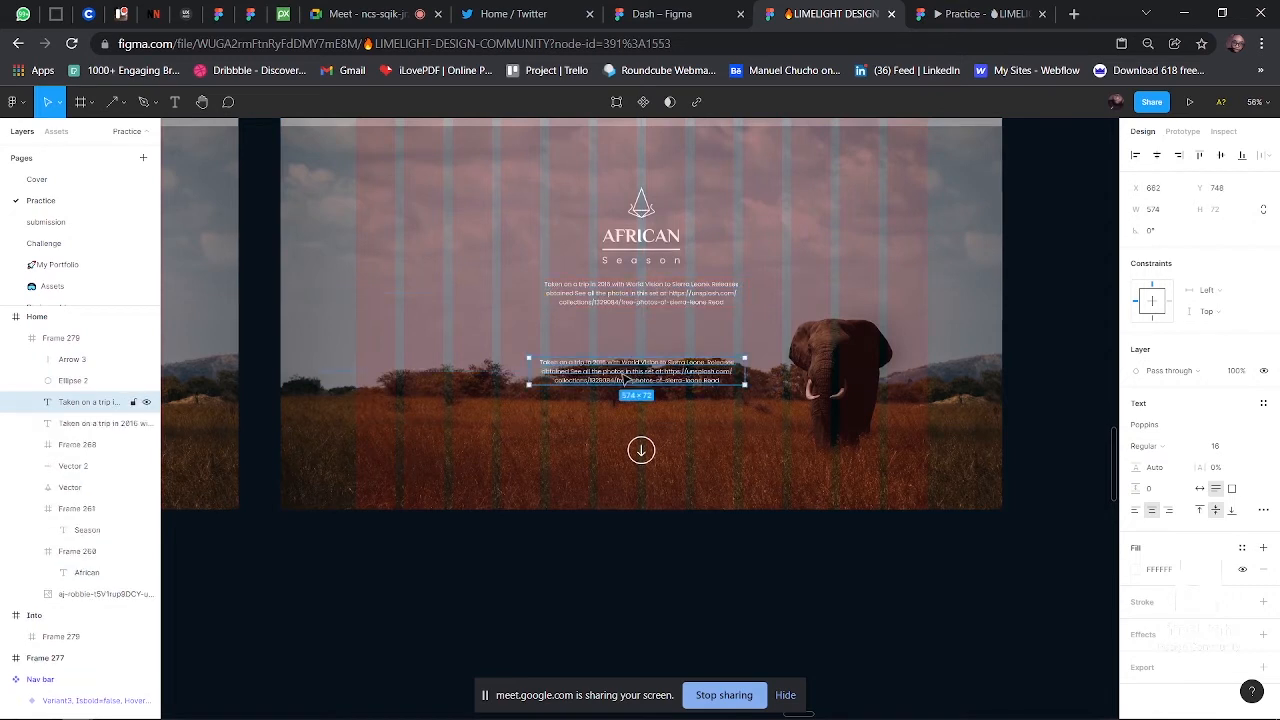
pyautogui.doubleClick(655, 366)
pyautogui.write('Scro')
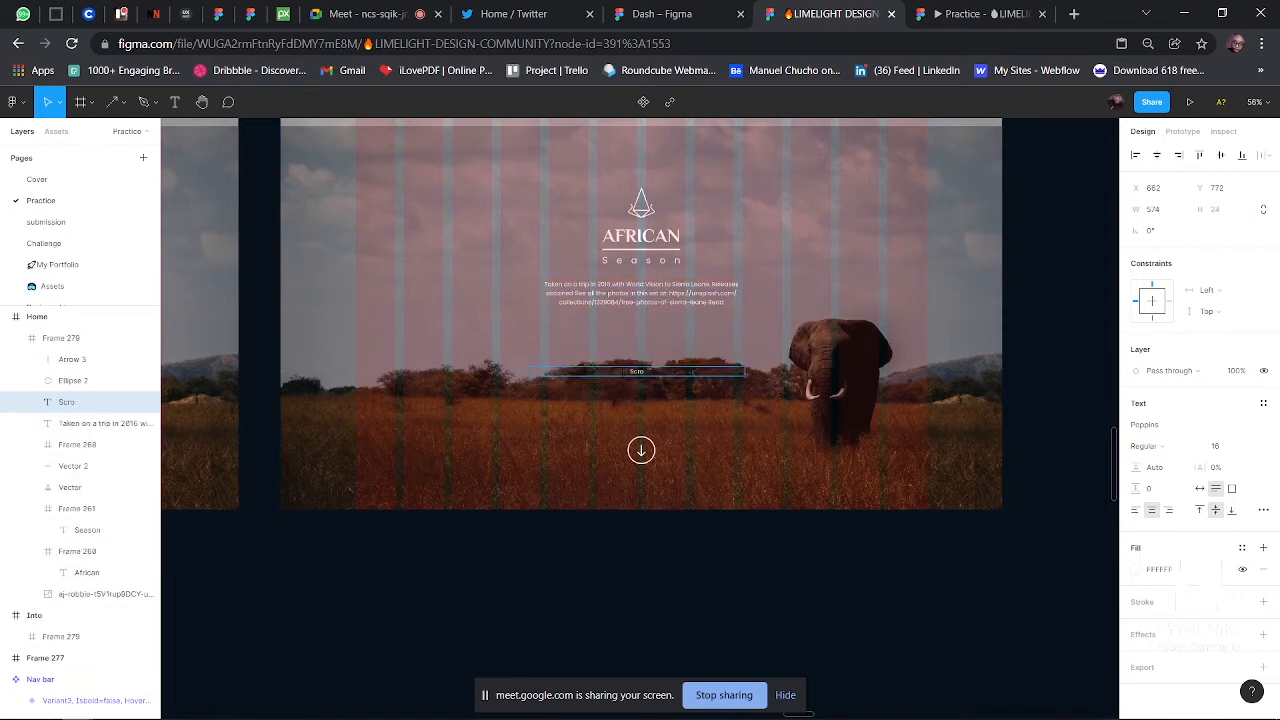
pyautogui.write('ll')
pyautogui.press('Escape')
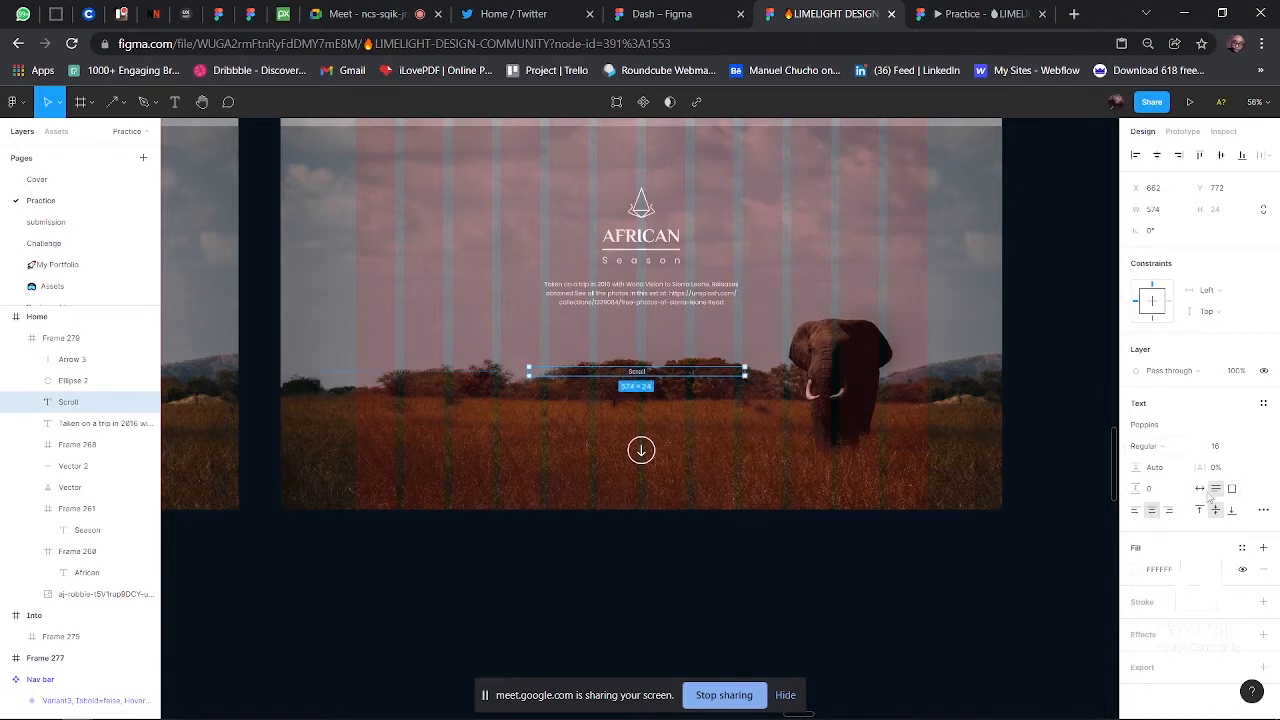
# - Set the Scroll text to auto width and center it 20 below the arrow circle, at Y 1051
pyautogui.click(1200, 489)
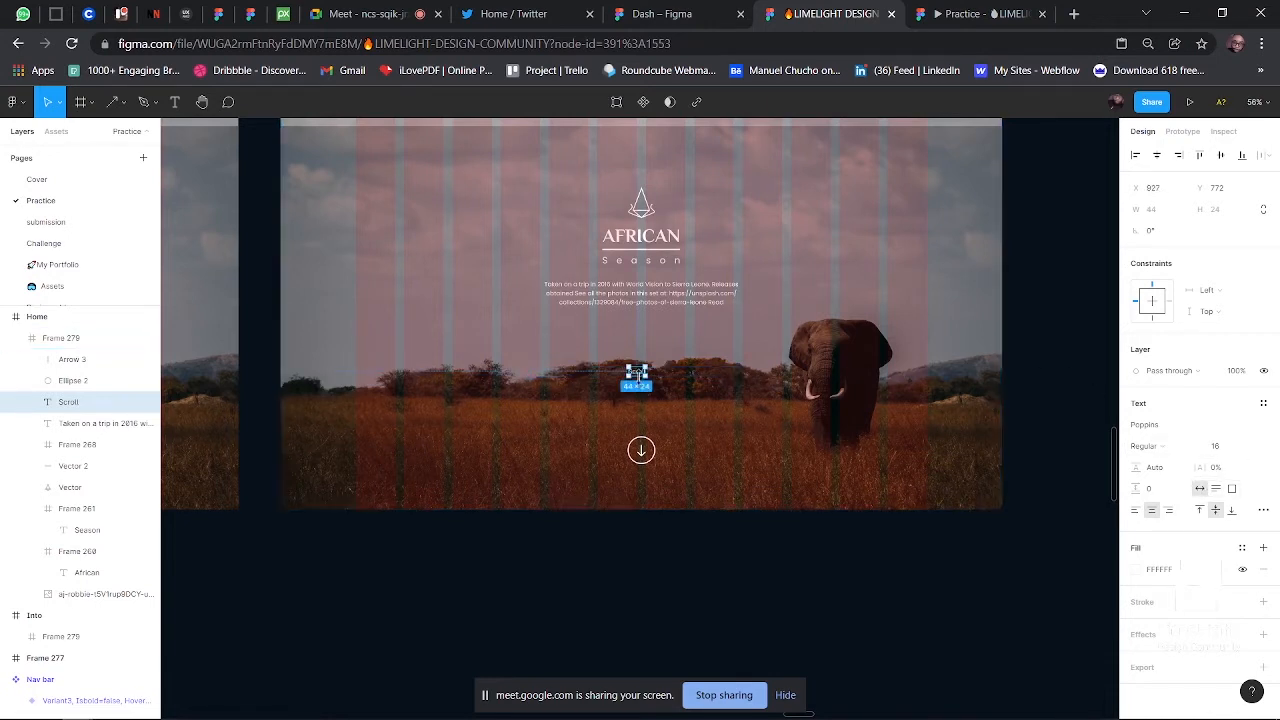
pyautogui.moveTo(637, 373); pyautogui.dragTo(649, 493)
pyautogui.scroll(5, 644, 471)
pyautogui.press('Escape')
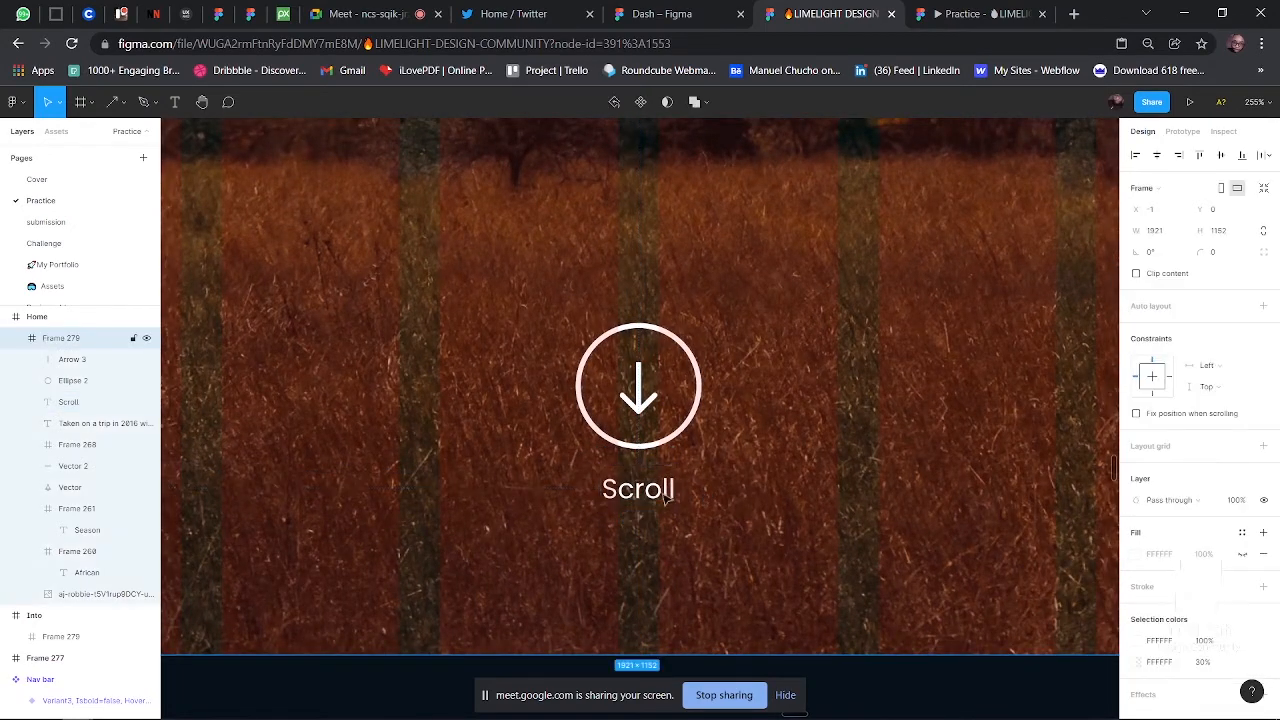
pyautogui.scroll(-4, 649, 503)
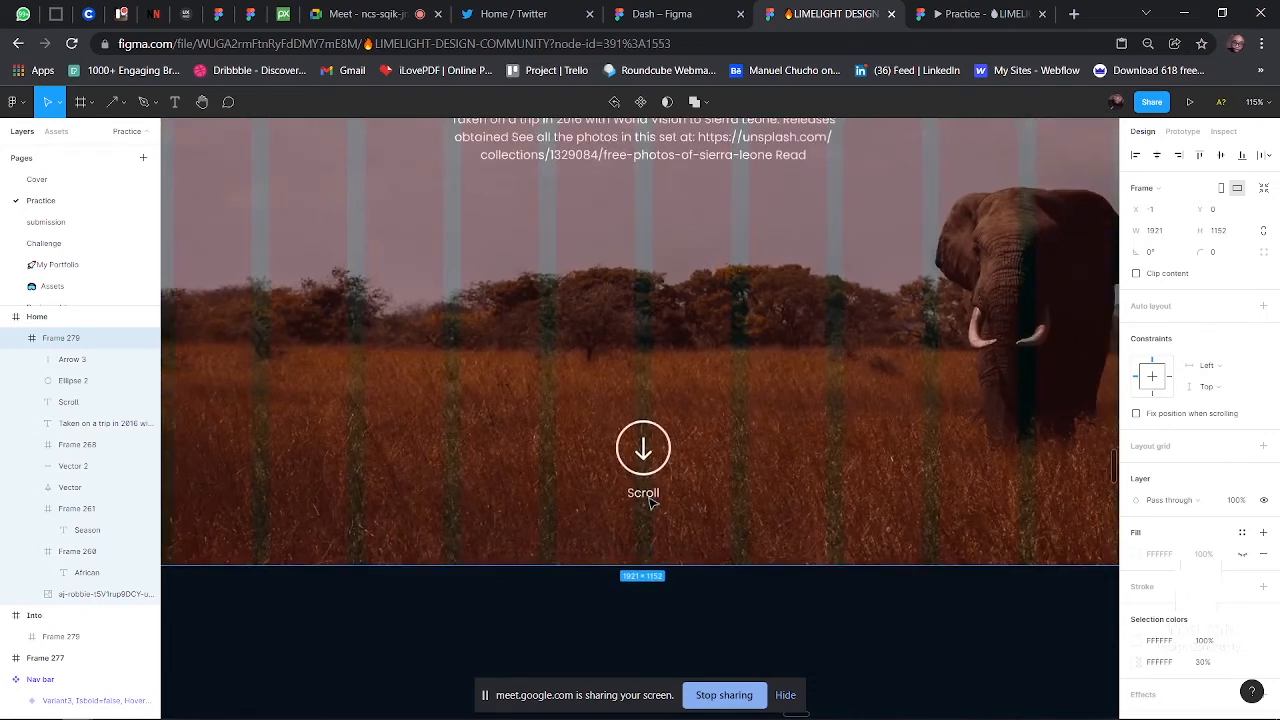
pyautogui.scroll(-2, 649, 503)
pyautogui.click(648, 495)
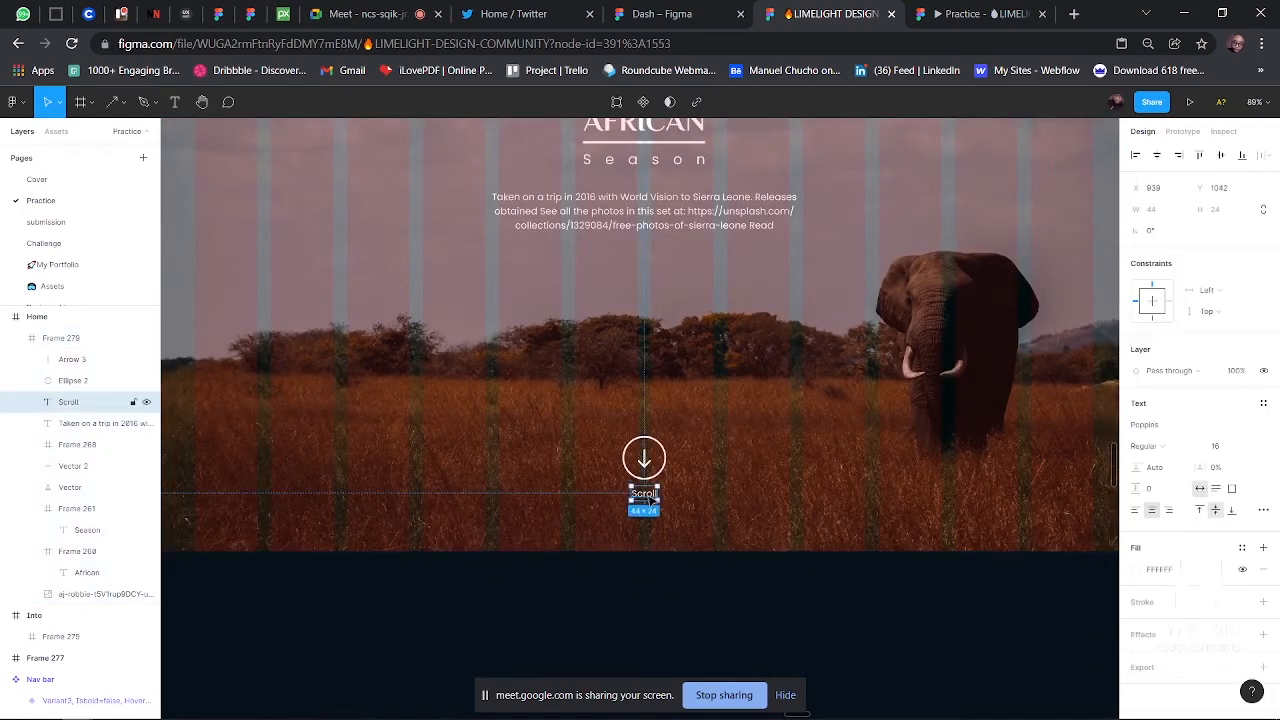
pyautogui.moveTo(649, 503); pyautogui.dragTo(649, 507)
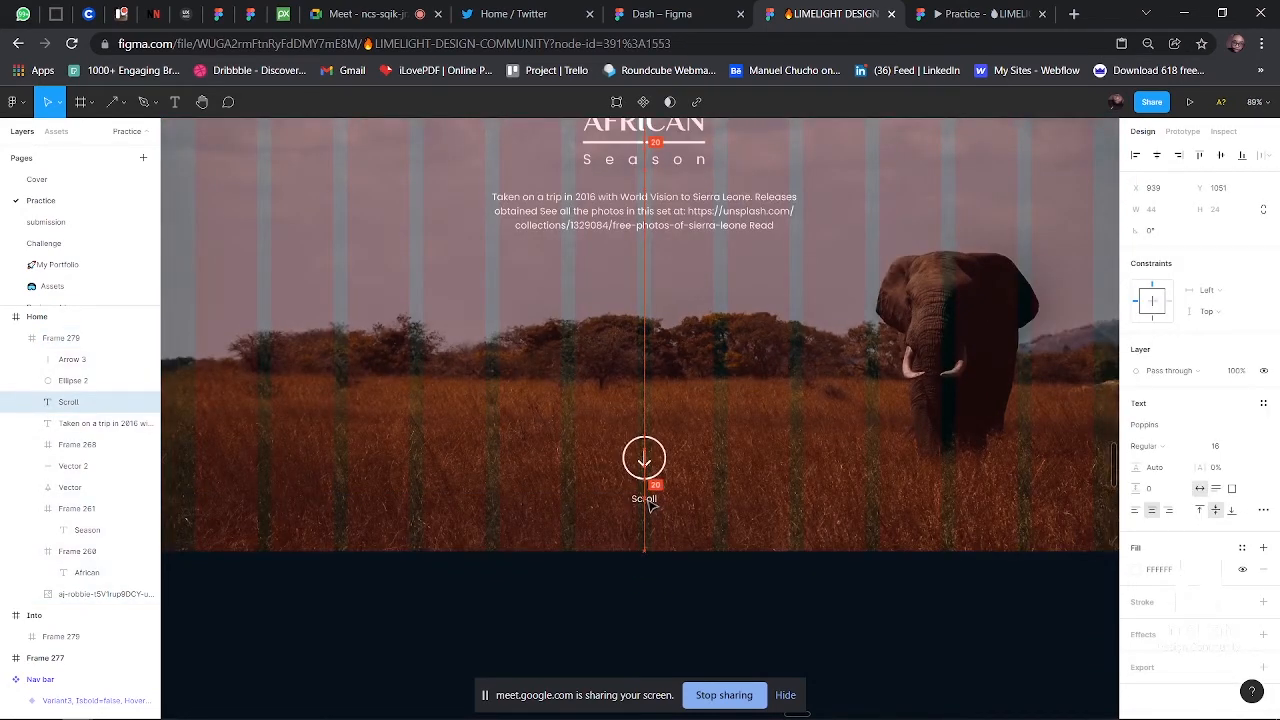
pyautogui.click(651, 591)
pyautogui.scroll(-3, 651, 592)
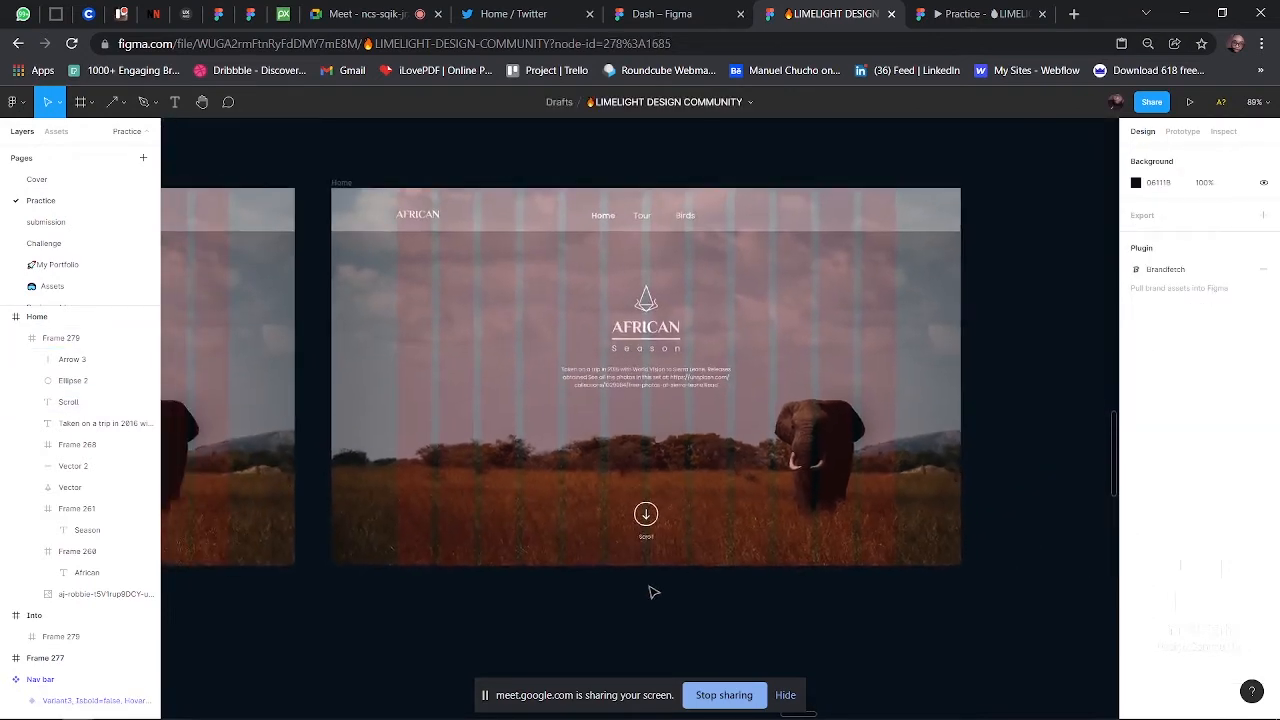
# - Copy the intro paragraph from the Home frame into the Into frame, beneath its African Season logo
pyautogui.hscroll(-2, 650, 588)
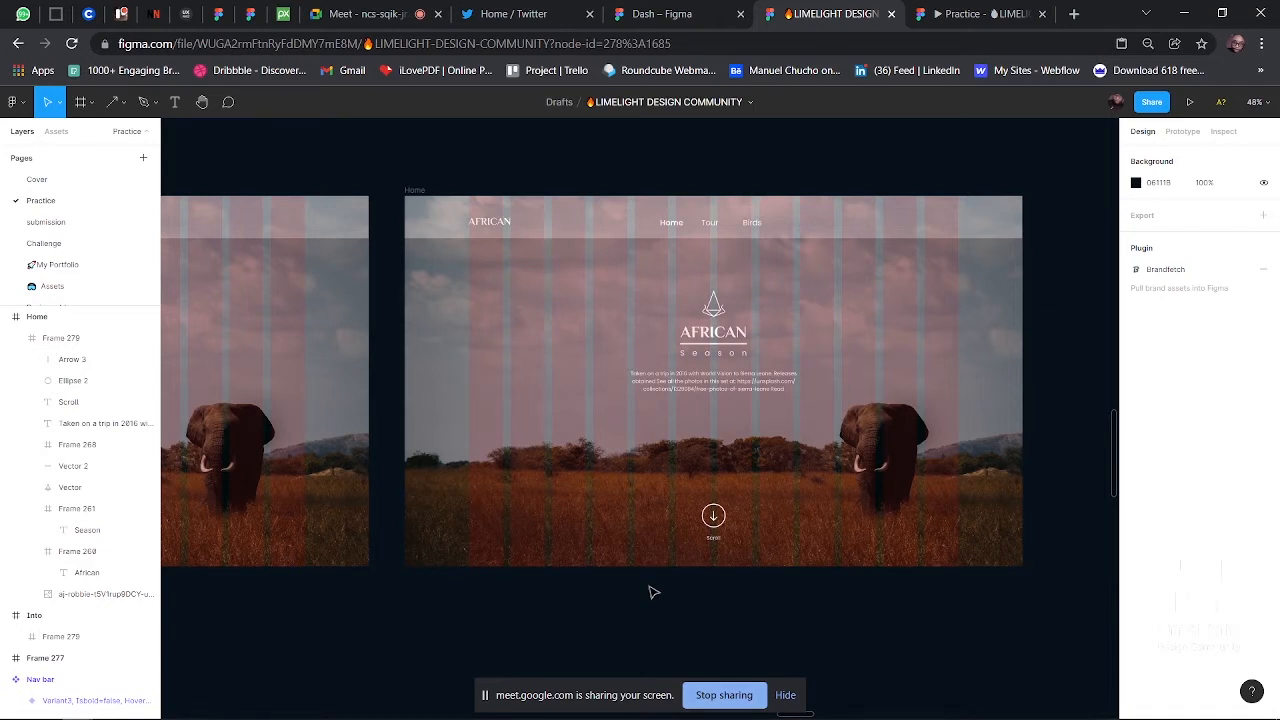
pyautogui.hscroll(-5, 651, 592)
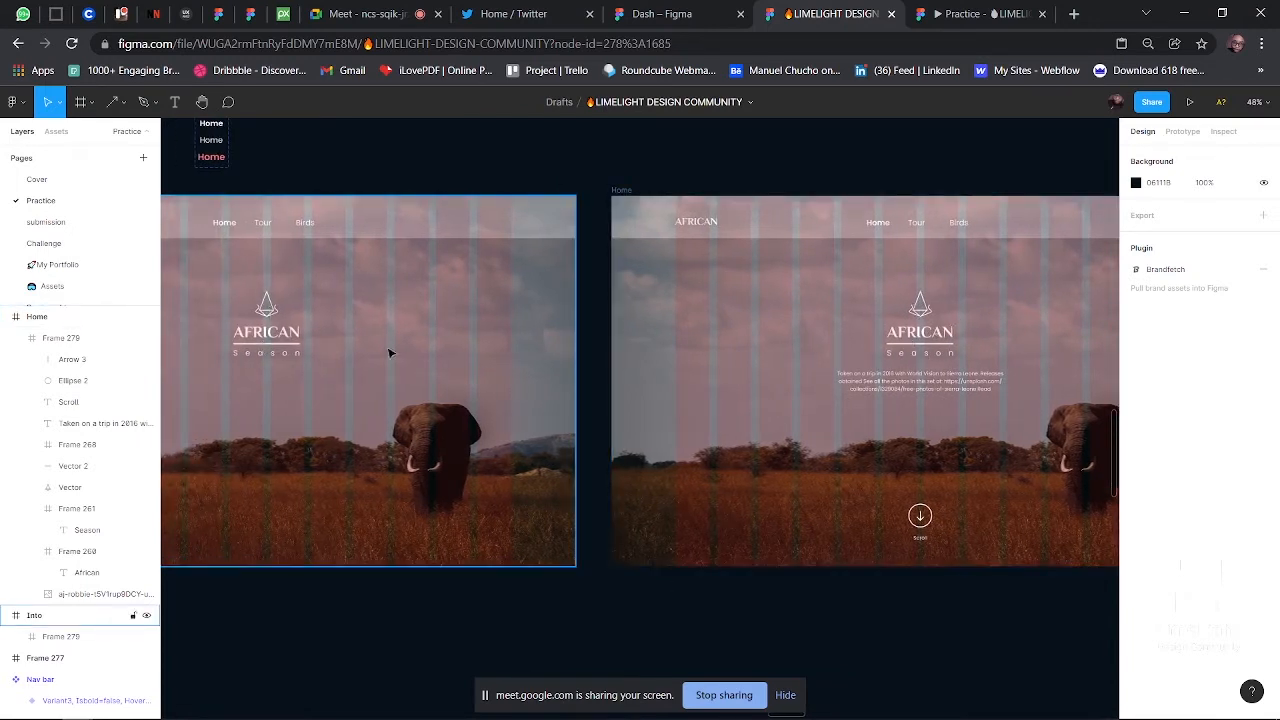
pyautogui.click(963, 388)
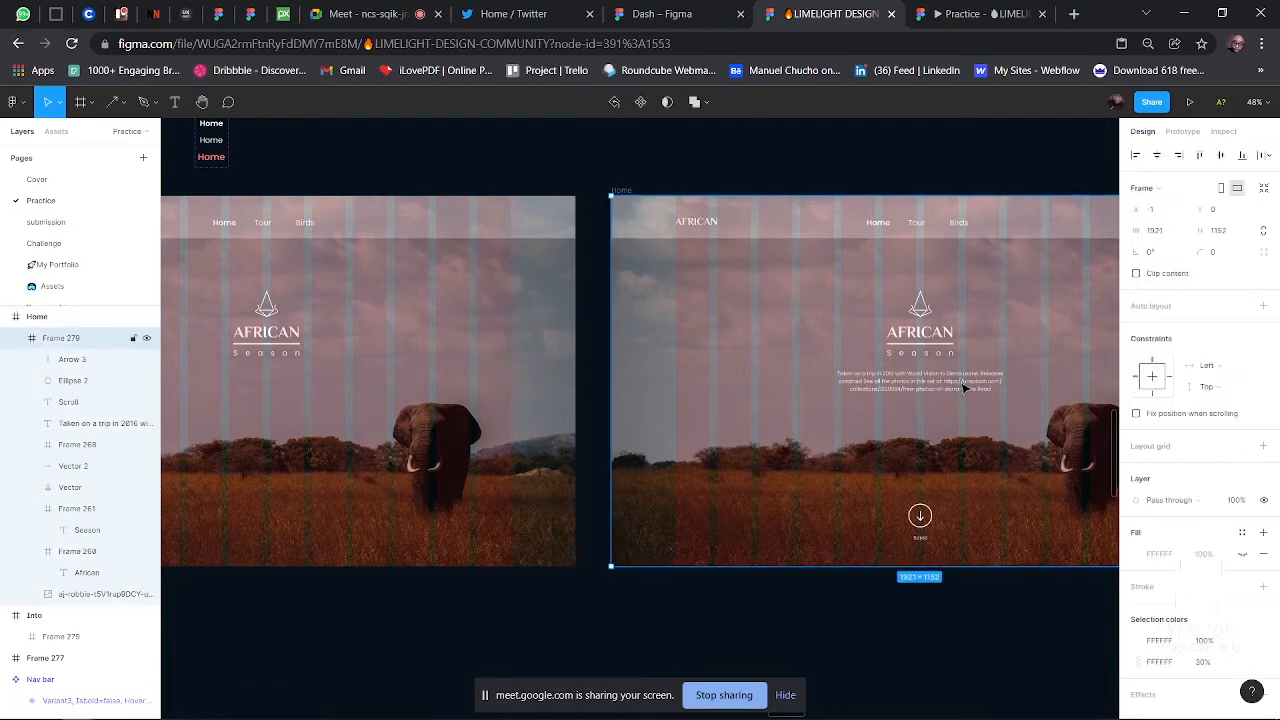
pyautogui.click(963, 388)
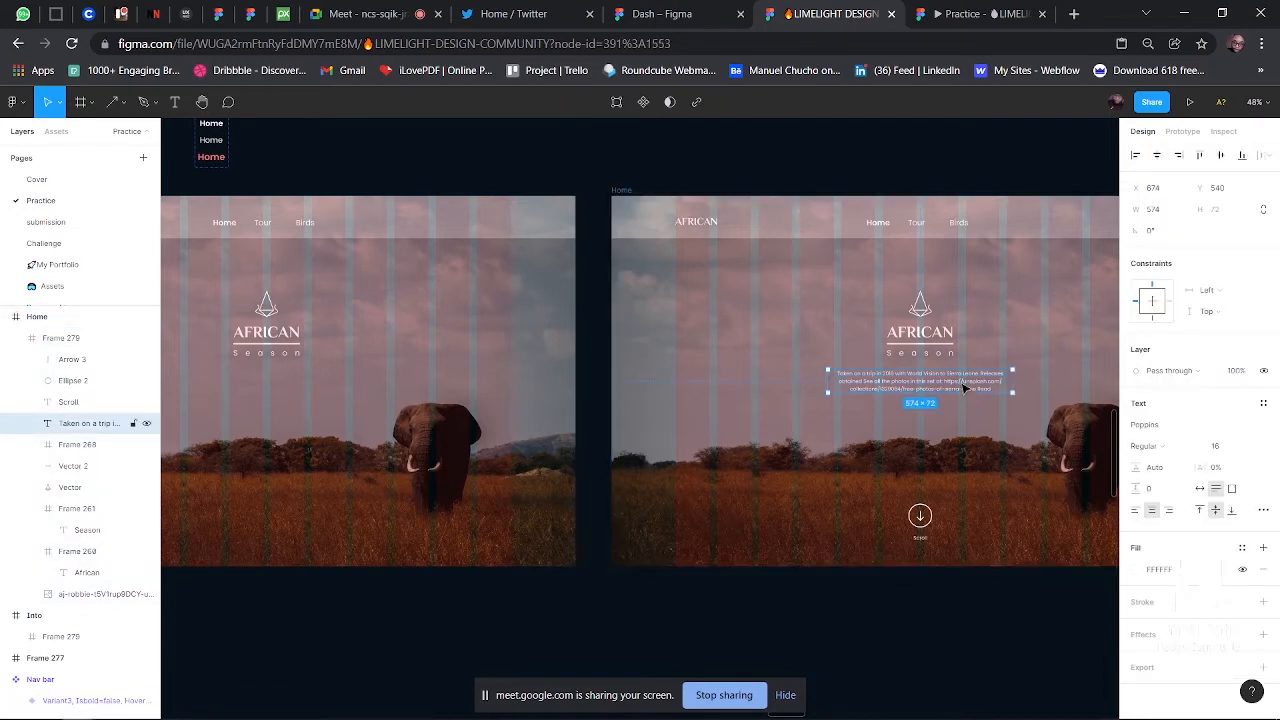
pyautogui.click(418, 349)
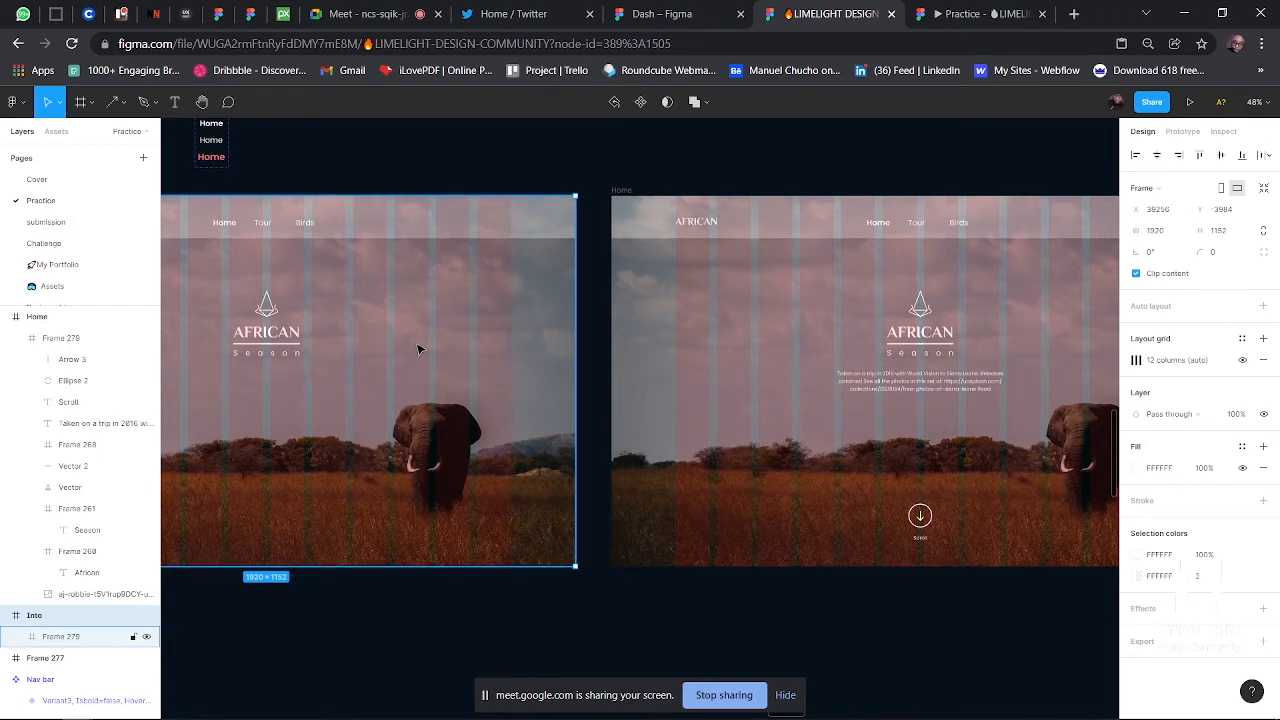
pyautogui.click(417, 344)
pyautogui.hotkey('ctrl', 'v')
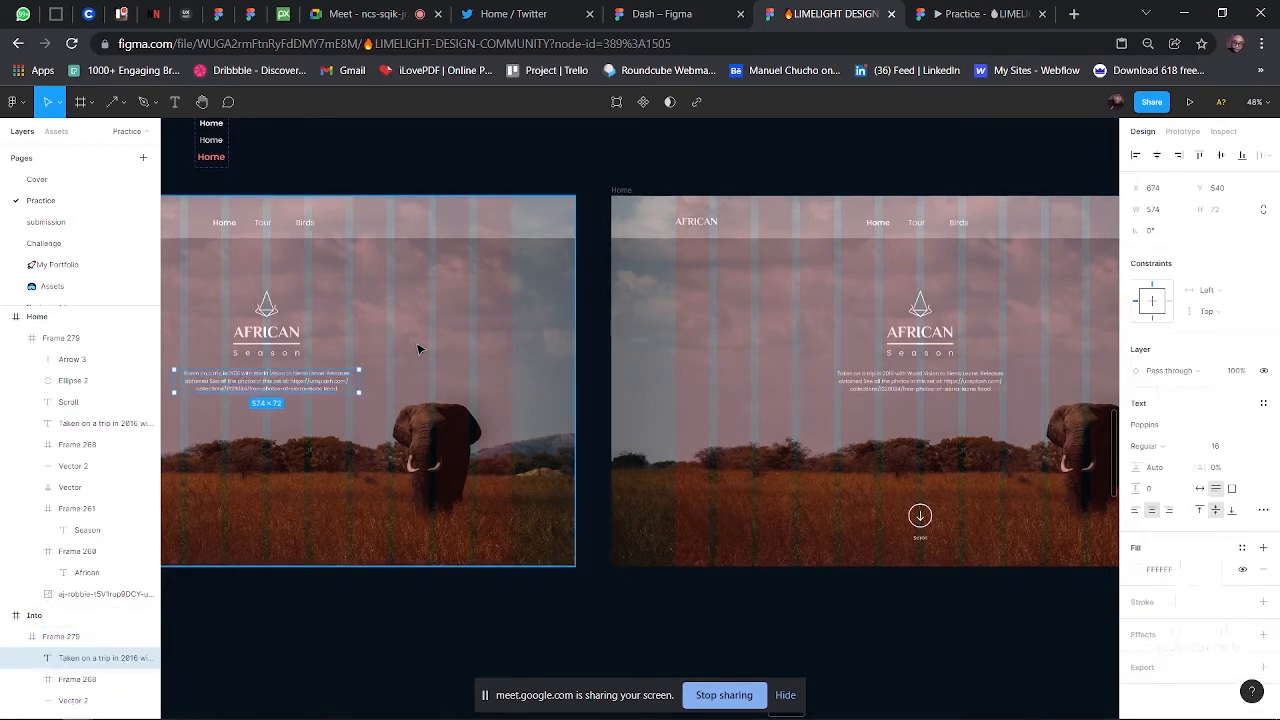
pyautogui.hscroll(-1, 420, 349)
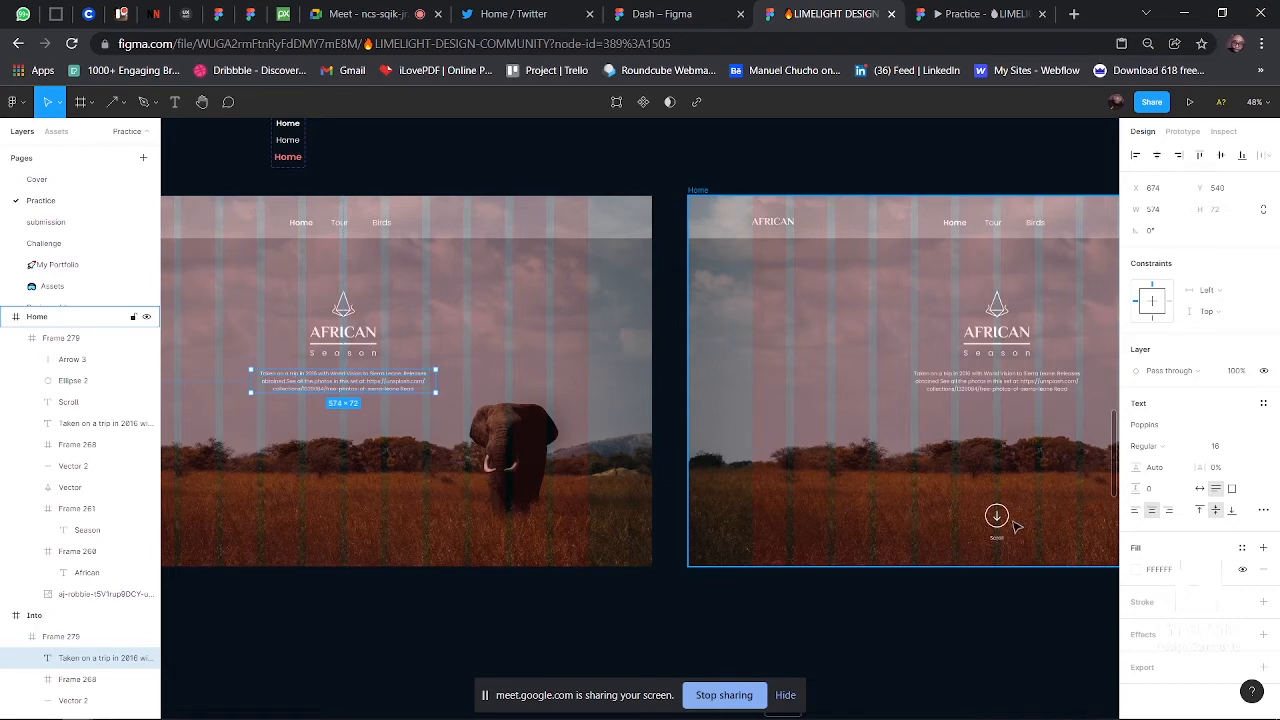
# - Group the scroll arrow and its surrounding circle in the Home frame into a single frame
pyautogui.scroll(3, 1000, 524)
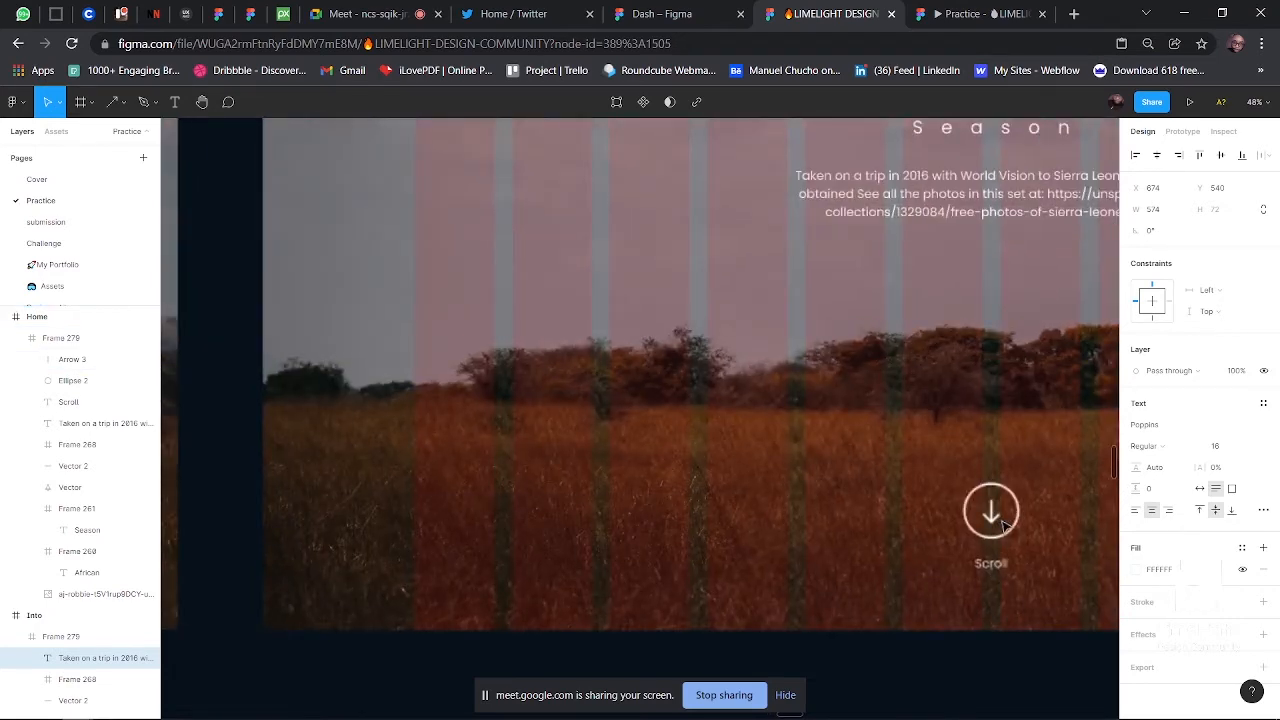
pyautogui.moveTo(1003, 524); pyautogui.dragTo(752, 515)
pyautogui.keyDown('ctrl'); pyautogui.click(752, 517); pyautogui.keyUp('ctrl')
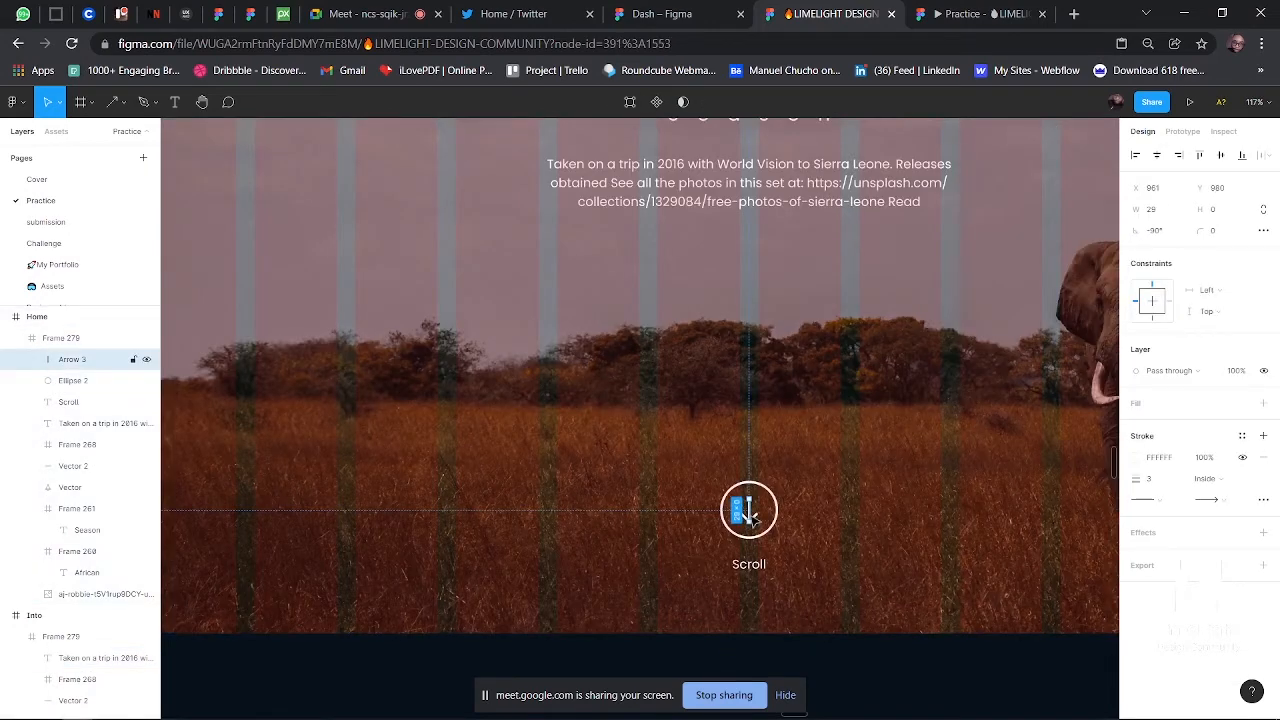
pyautogui.click(752, 517)
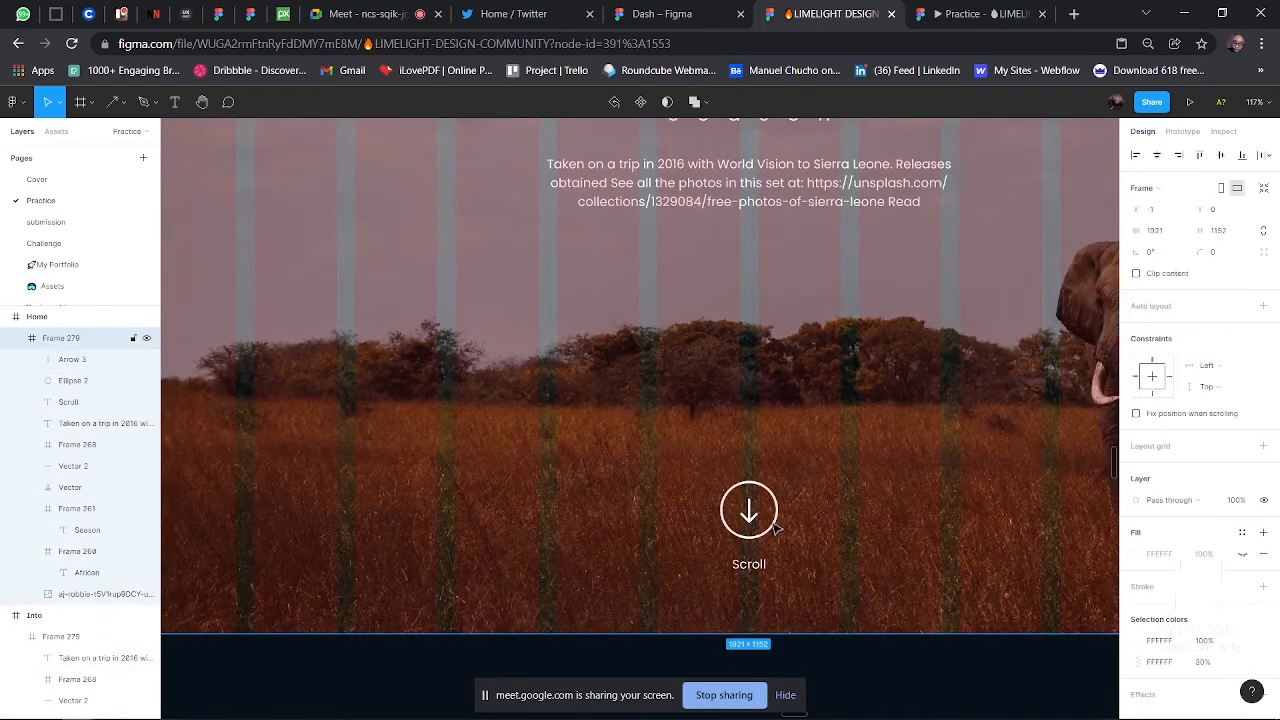
pyautogui.keyDown('ctrl'); pyautogui.click(773, 529); pyautogui.keyUp('ctrl')
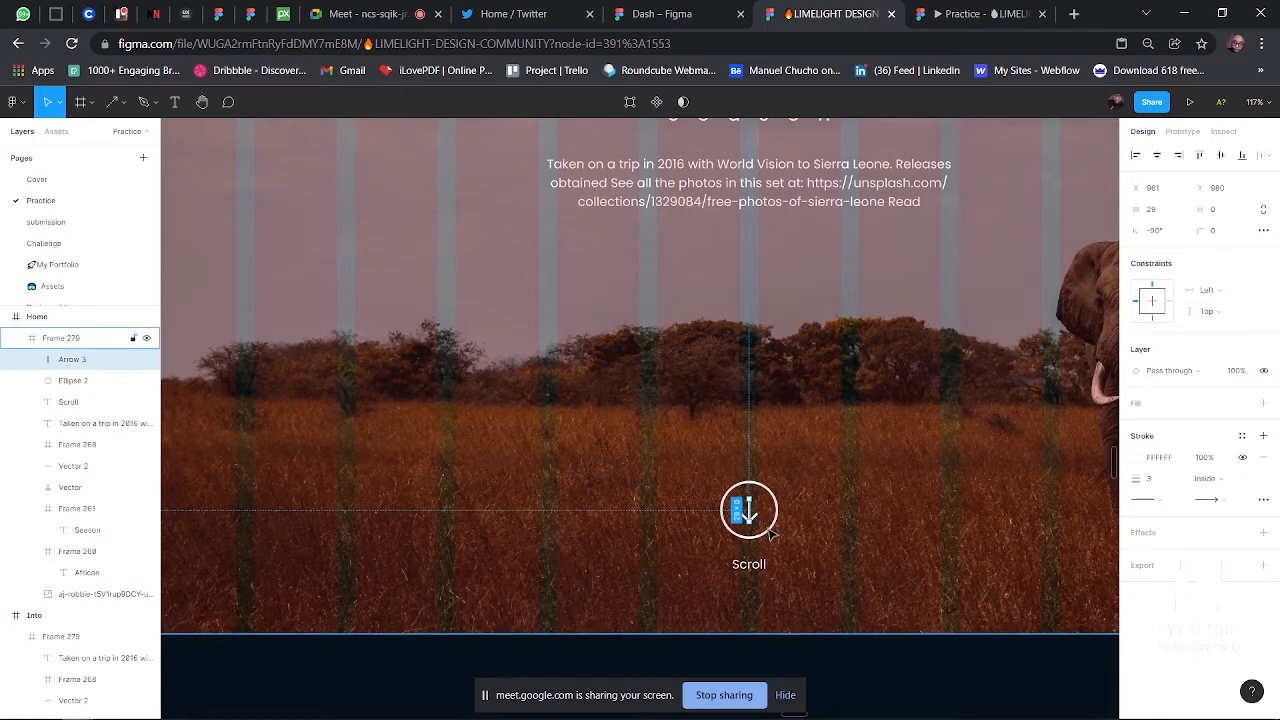
pyautogui.keyDown('shift'); pyautogui.click(769, 534); pyautogui.keyUp('shift')
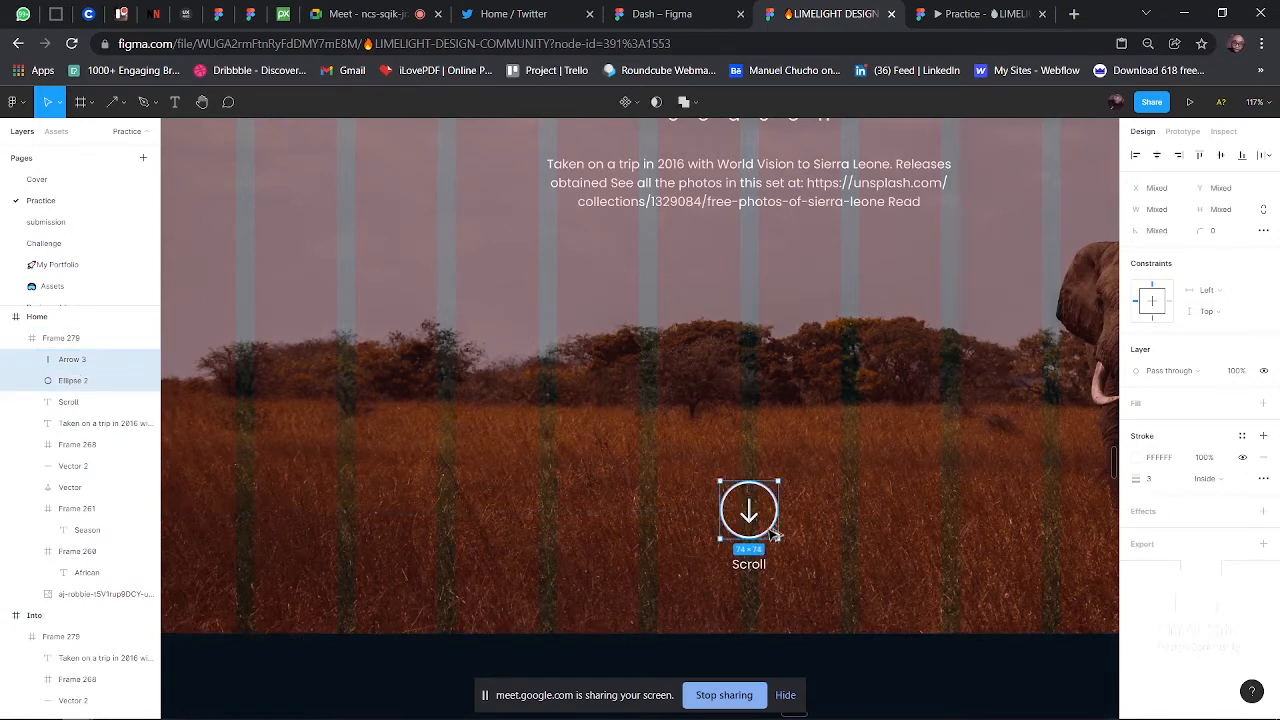
pyautogui.hotkey('ctrl', 'alt', 'g')
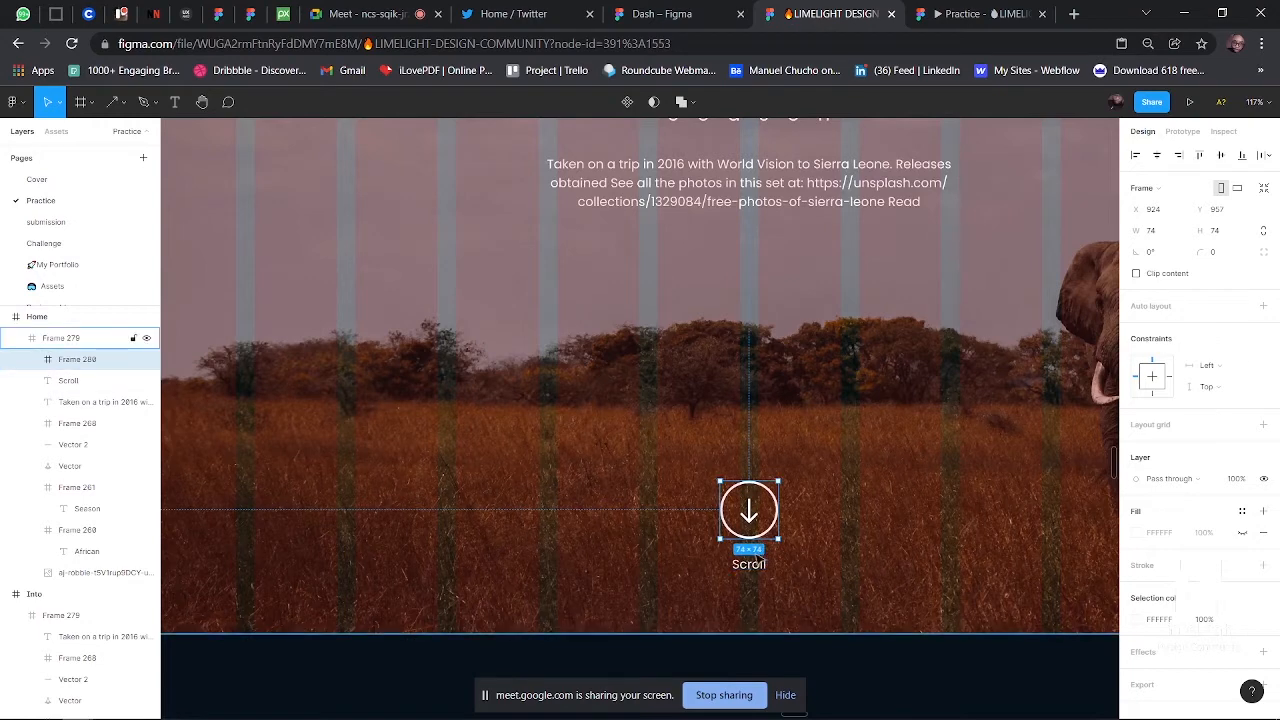
# - Copy the framed arrow circle and the Scroll text from Home into the Into frame's inner content frame
pyautogui.keyDown('shift'); pyautogui.click(758, 570); pyautogui.keyUp('shift')
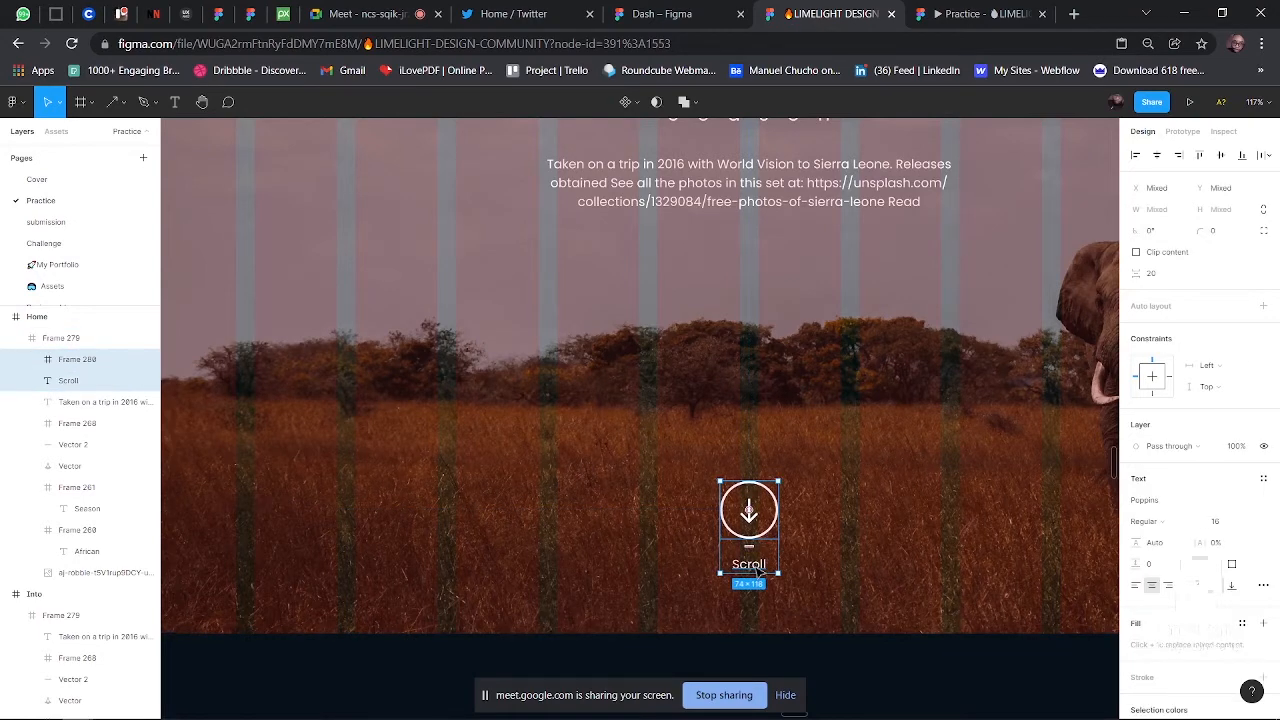
pyautogui.scroll(-5, 758, 570)
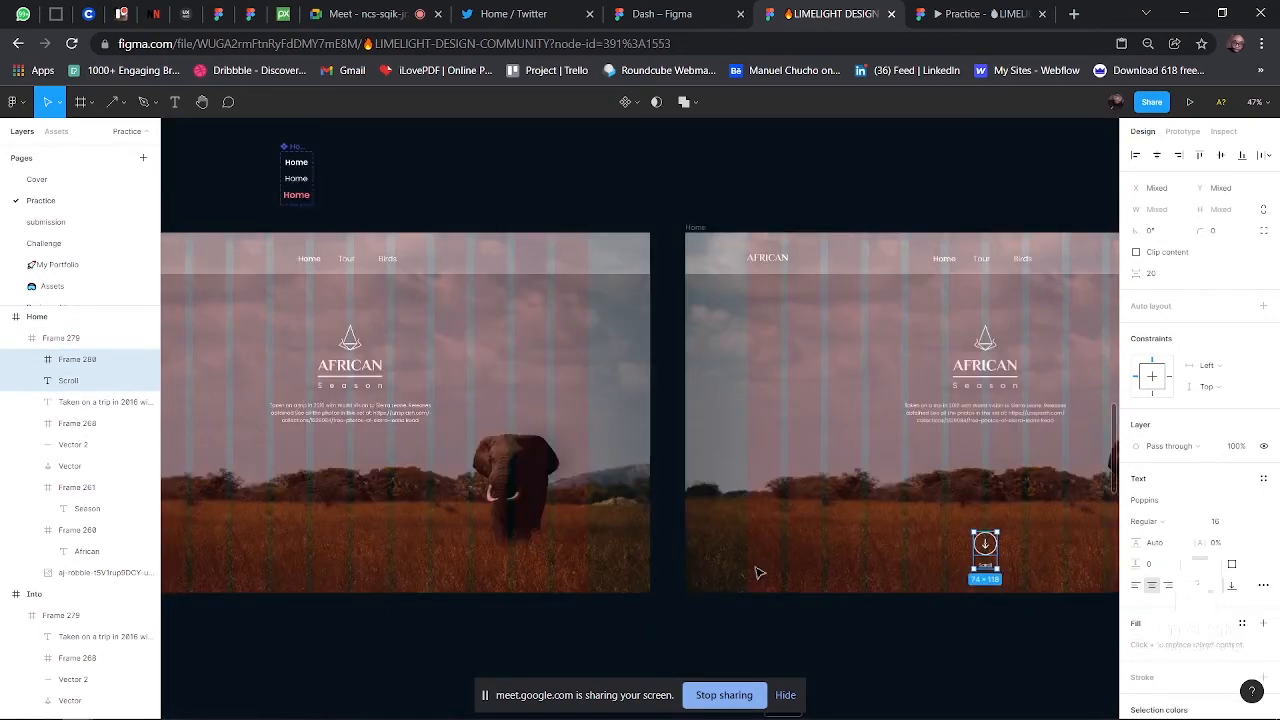
pyautogui.hscroll(-4, 334, 294)
pyautogui.click(342, 317)
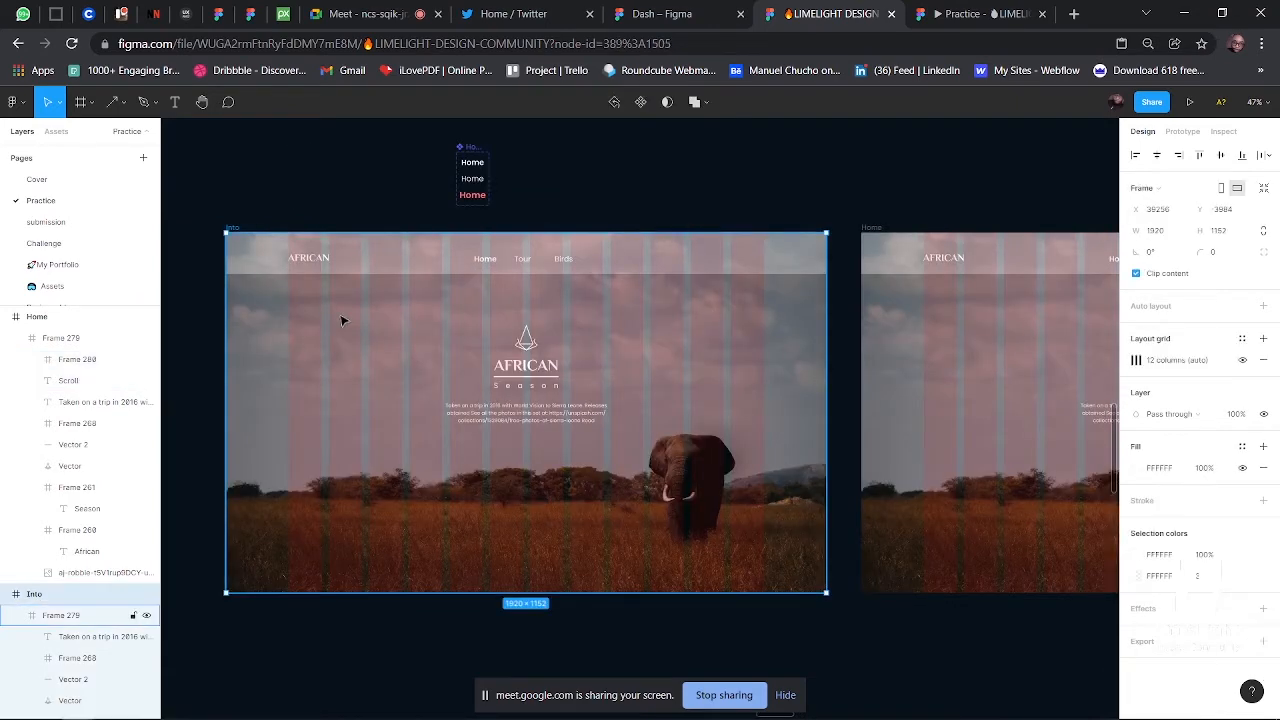
pyautogui.click(342, 320)
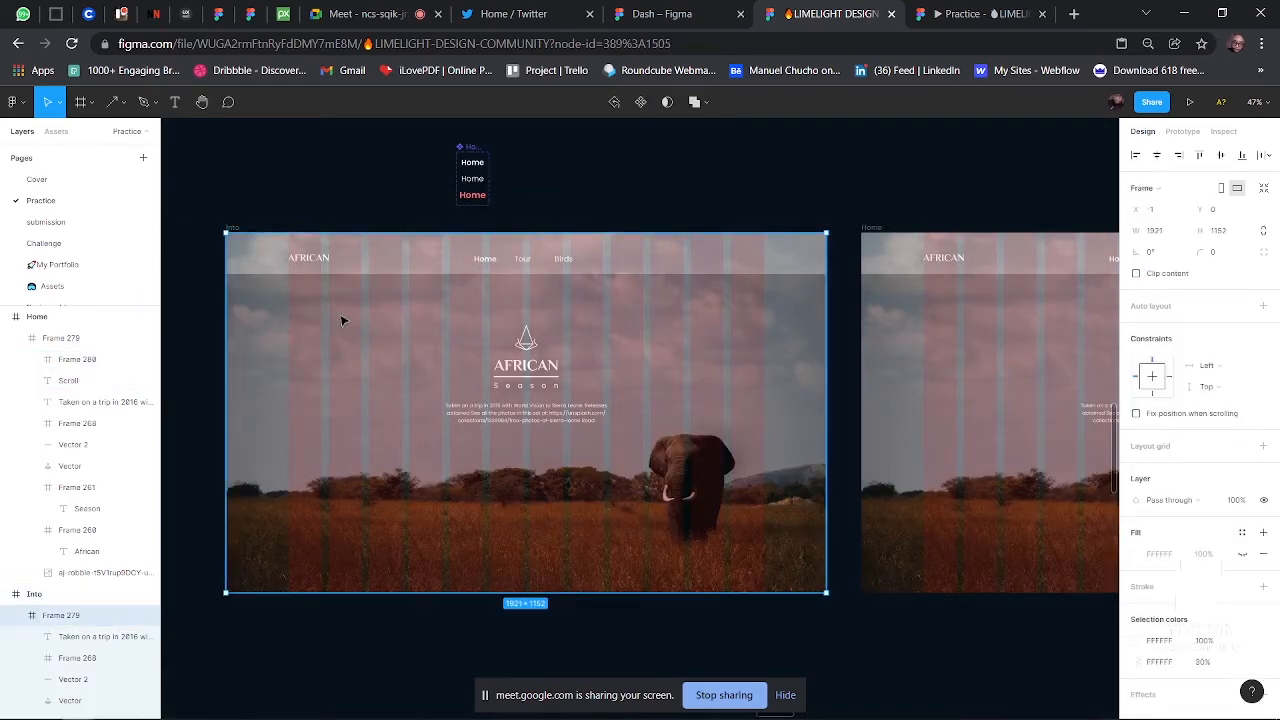
pyautogui.hotkey('ctrl', 'v')
pyautogui.click(836, 630)
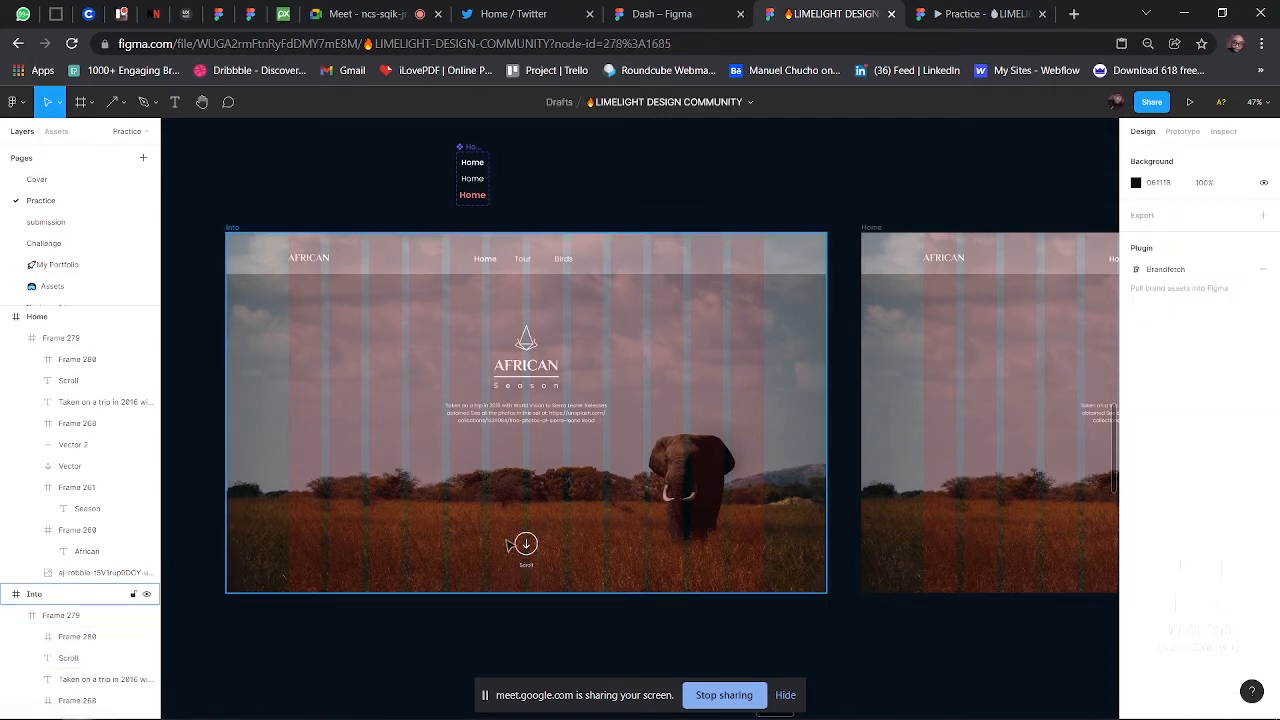
# - Select the logo emblem above the African title in the Into frame and activate the Scale tool for it
pyautogui.hscroll(5, 695, 565)
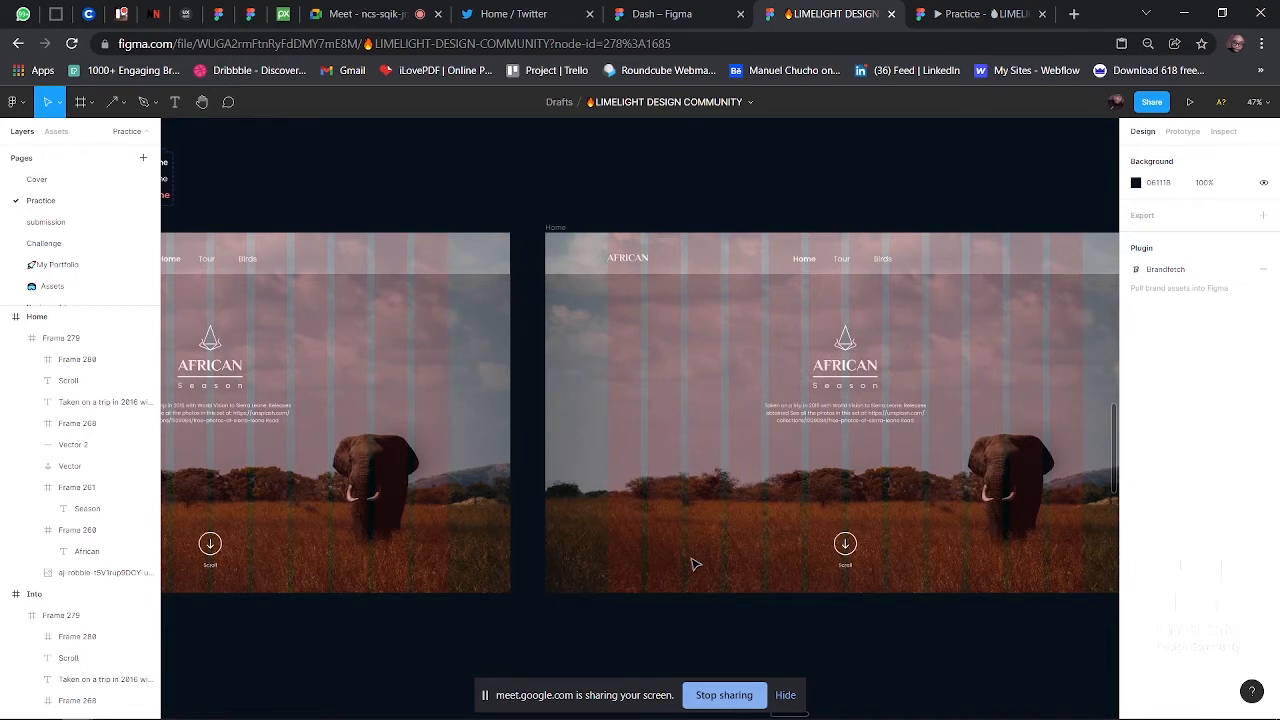
pyautogui.hscroll(1, 695, 565)
pyautogui.hscroll(-6, 695, 565)
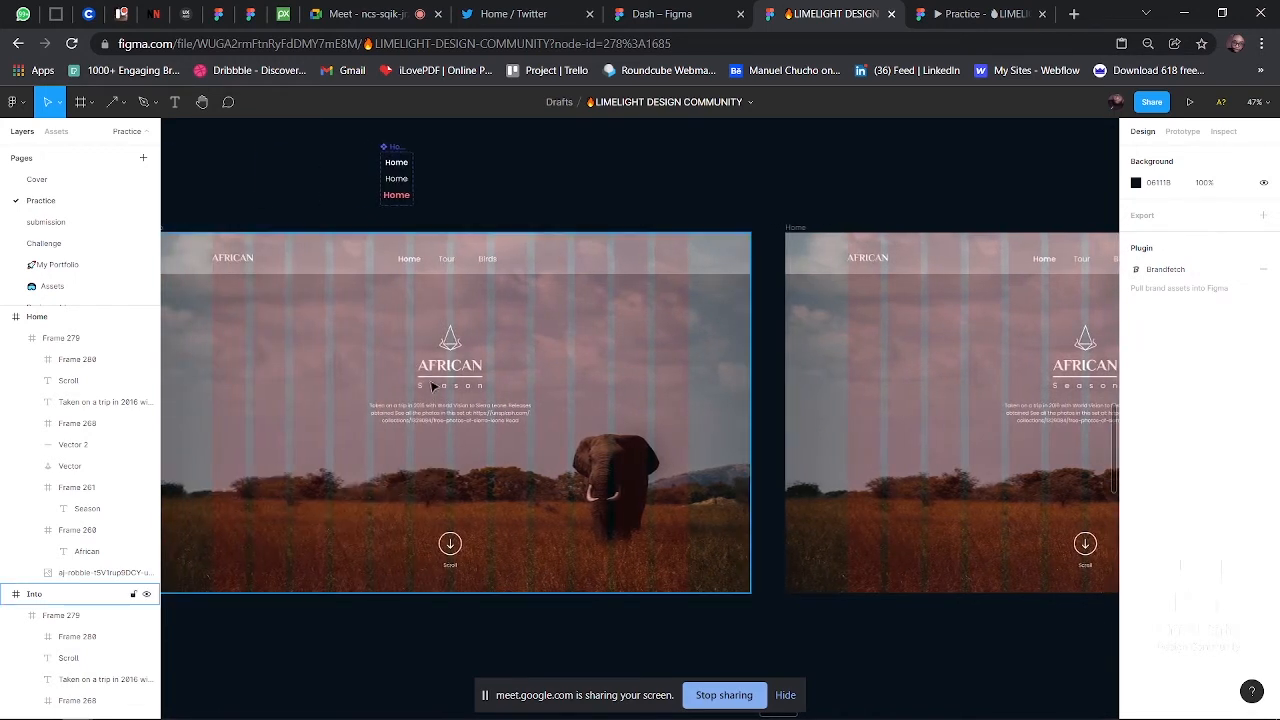
pyautogui.scroll(1, 440, 352)
pyautogui.scroll(3, 440, 352)
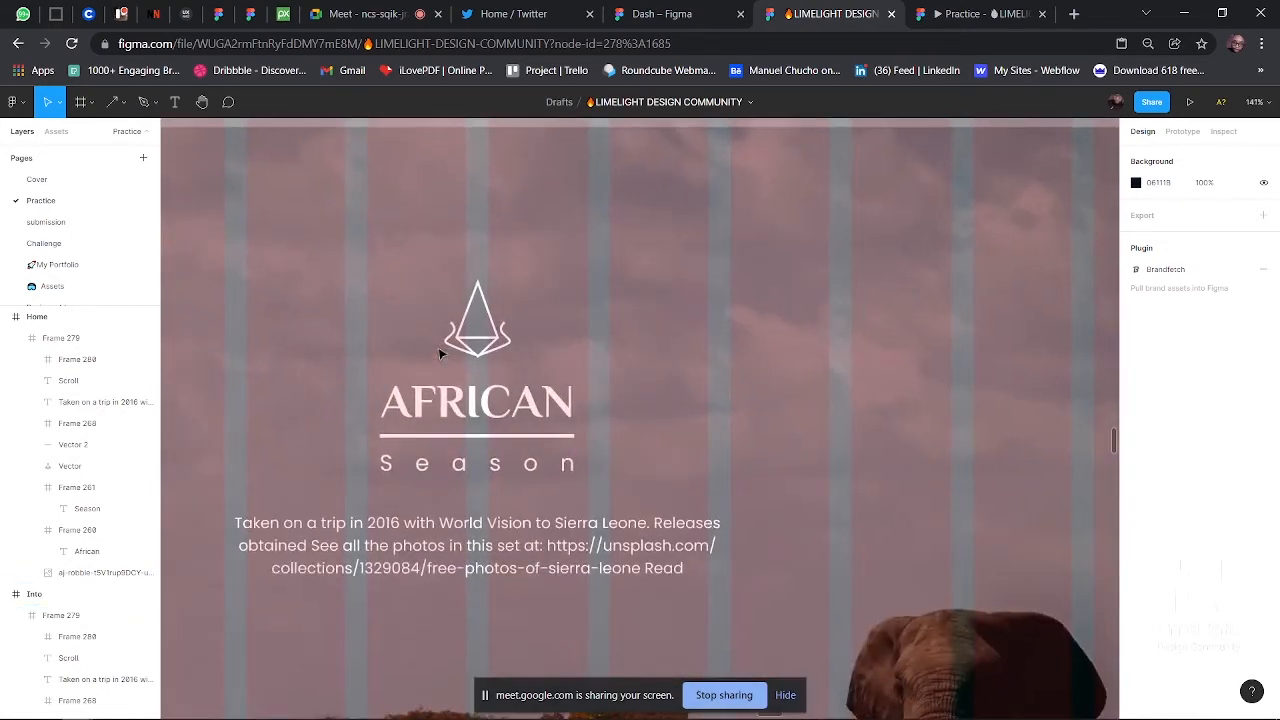
pyautogui.hscroll(-1, 440, 350)
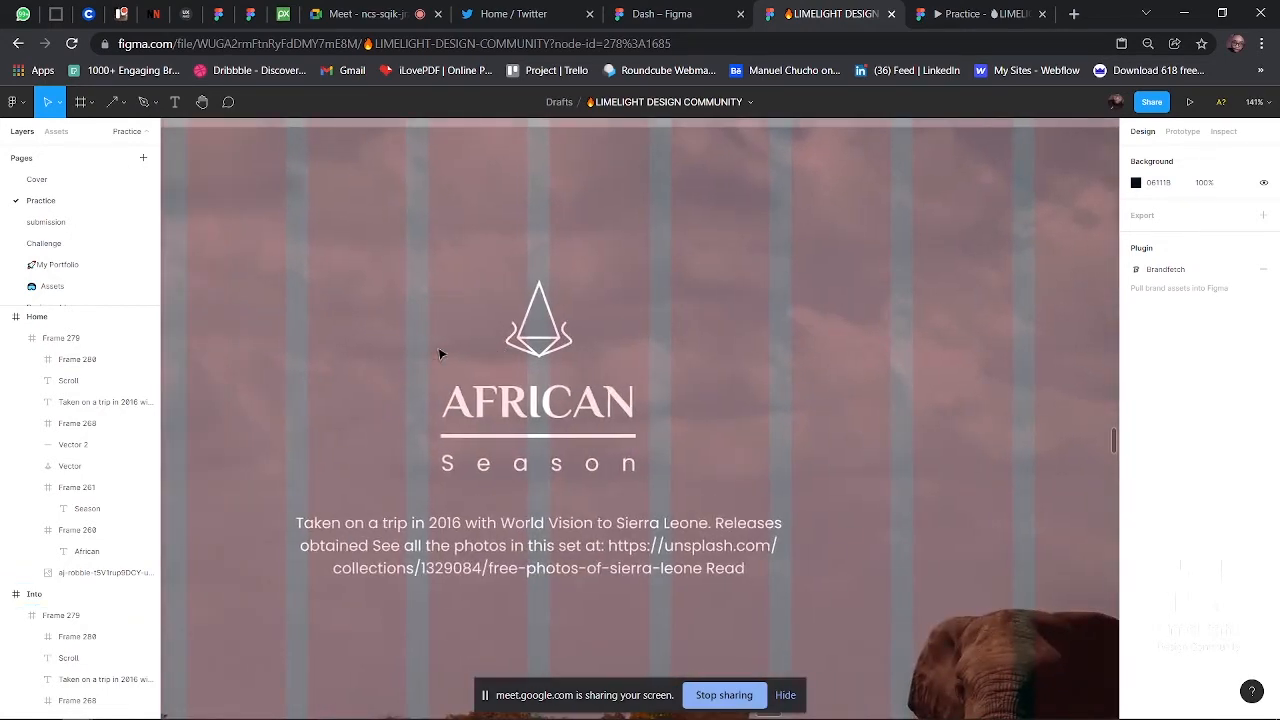
pyautogui.click(539, 363)
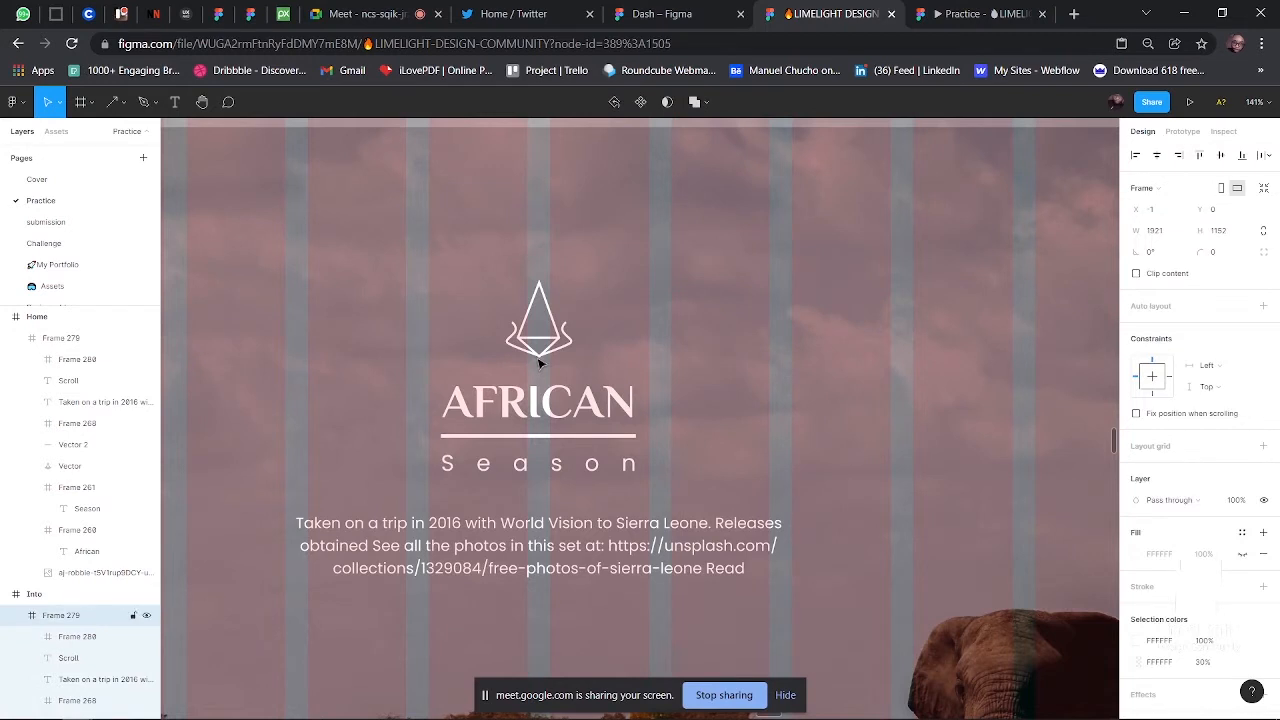
pyautogui.click(545, 358)
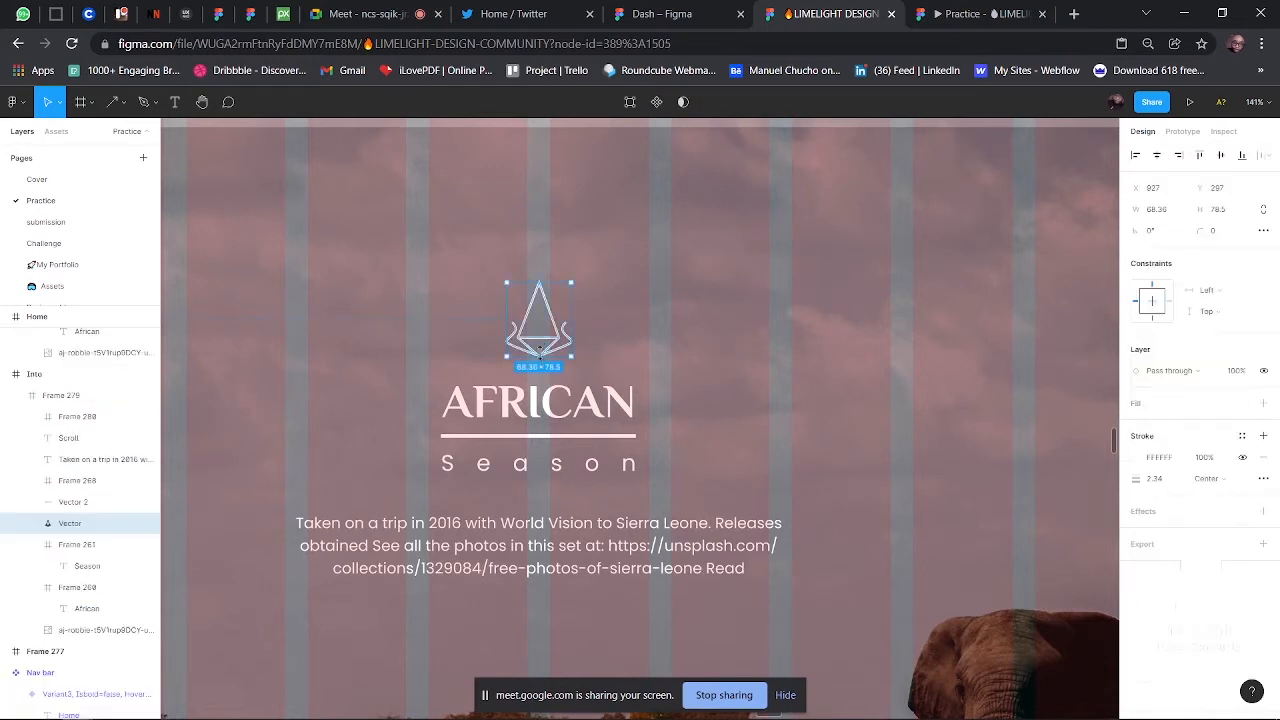
pyautogui.press('k')
pyautogui.press('alt')
pyautogui.press('v')
pyautogui.press('k')
pyautogui.press('alt')
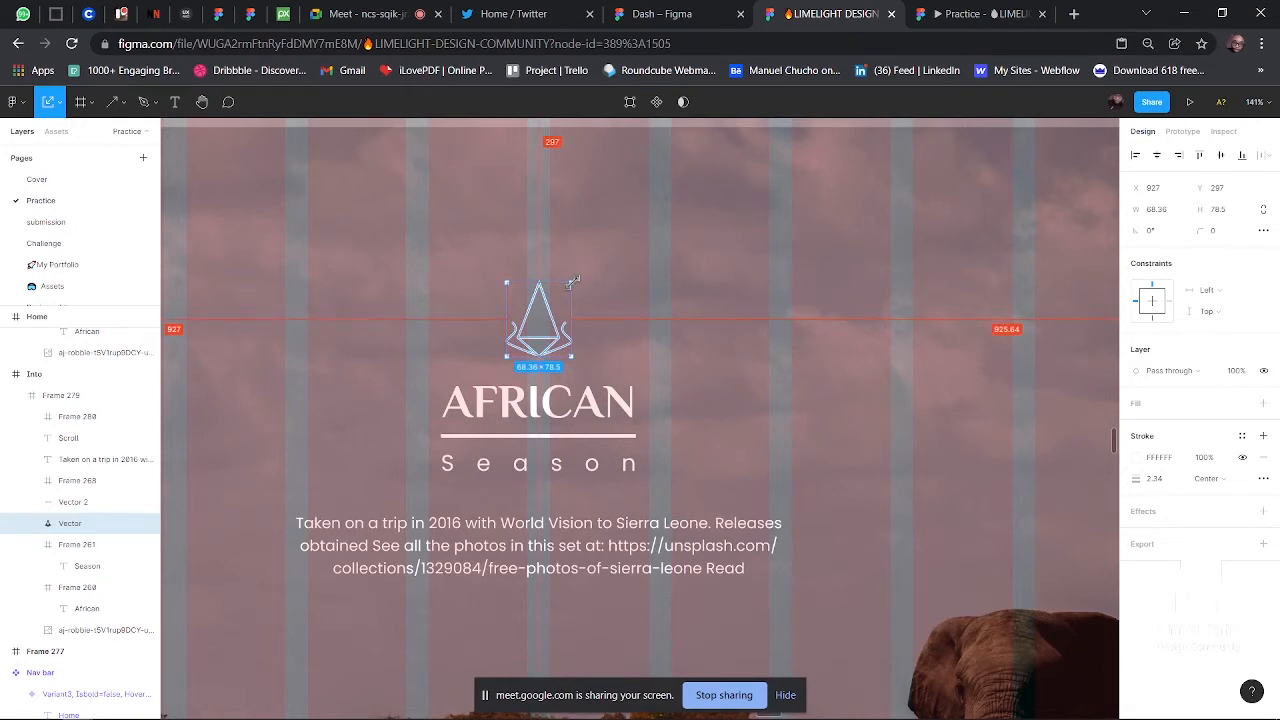
# - Scale the logo vector above the AFRICAN heading down to about 28.3 × 32.5 around its centre and set its opacity to 0%
pyautogui.moveTo(574, 281); pyautogui.dragTo(555, 298)
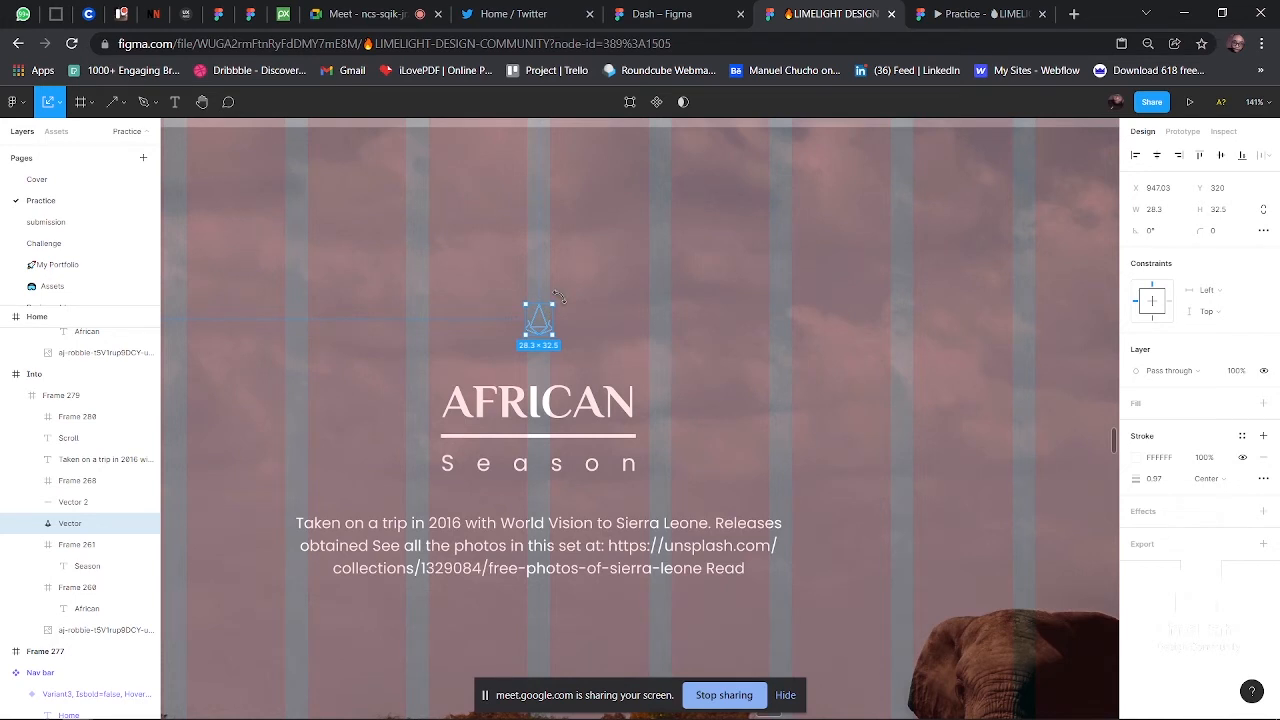
pyautogui.press('0')
pyautogui.press('0')
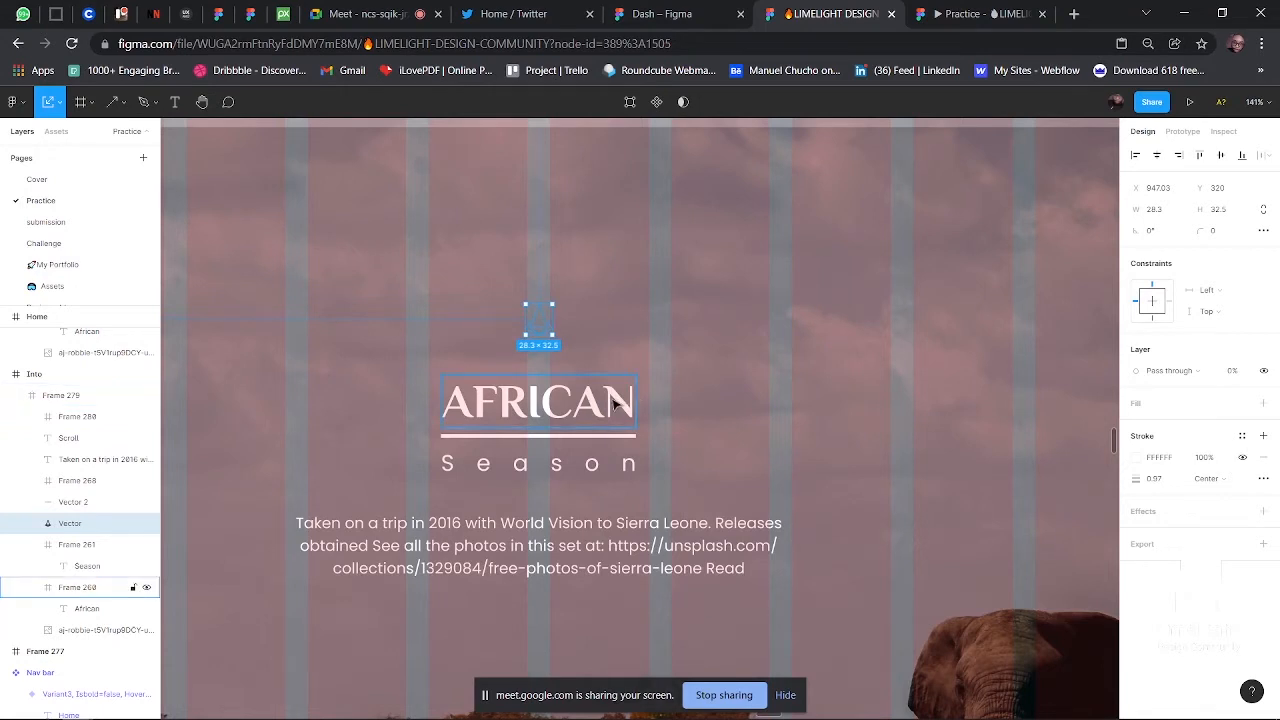
# - Move the AFRICAN text straight down to Y 48 within its clipping frame
pyautogui.click(615, 402)
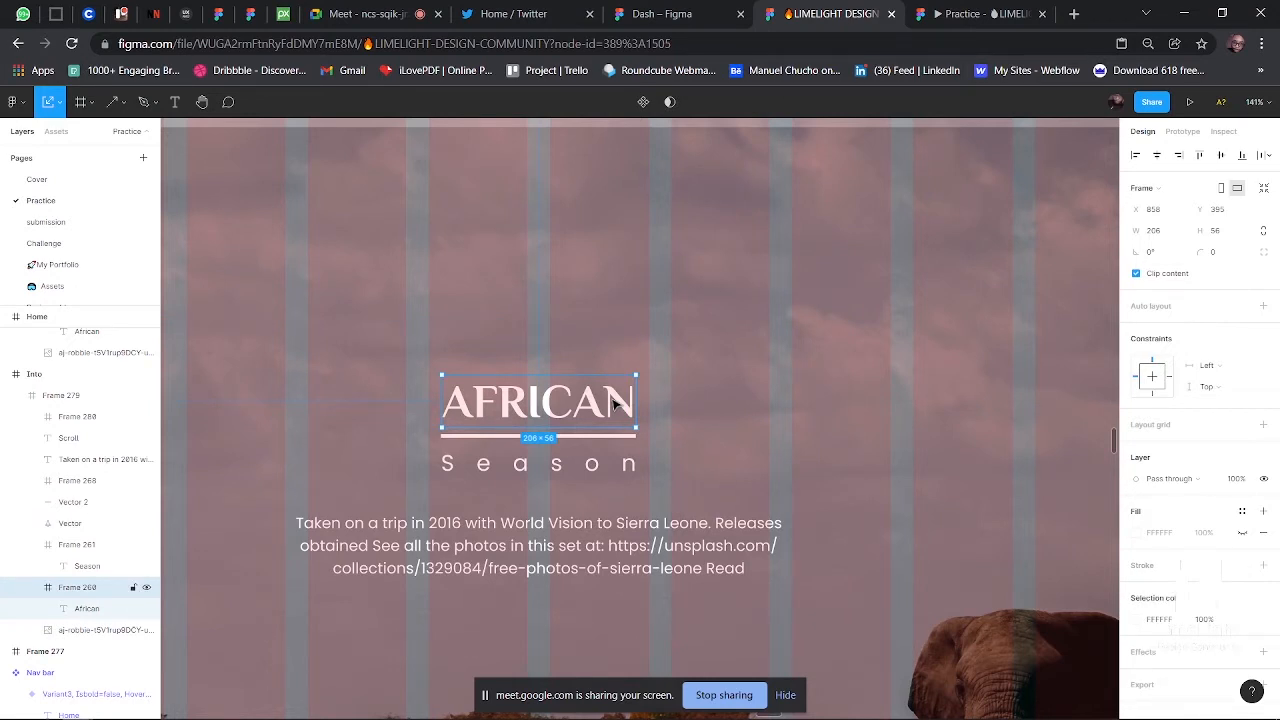
pyautogui.doubleClick(521, 418)
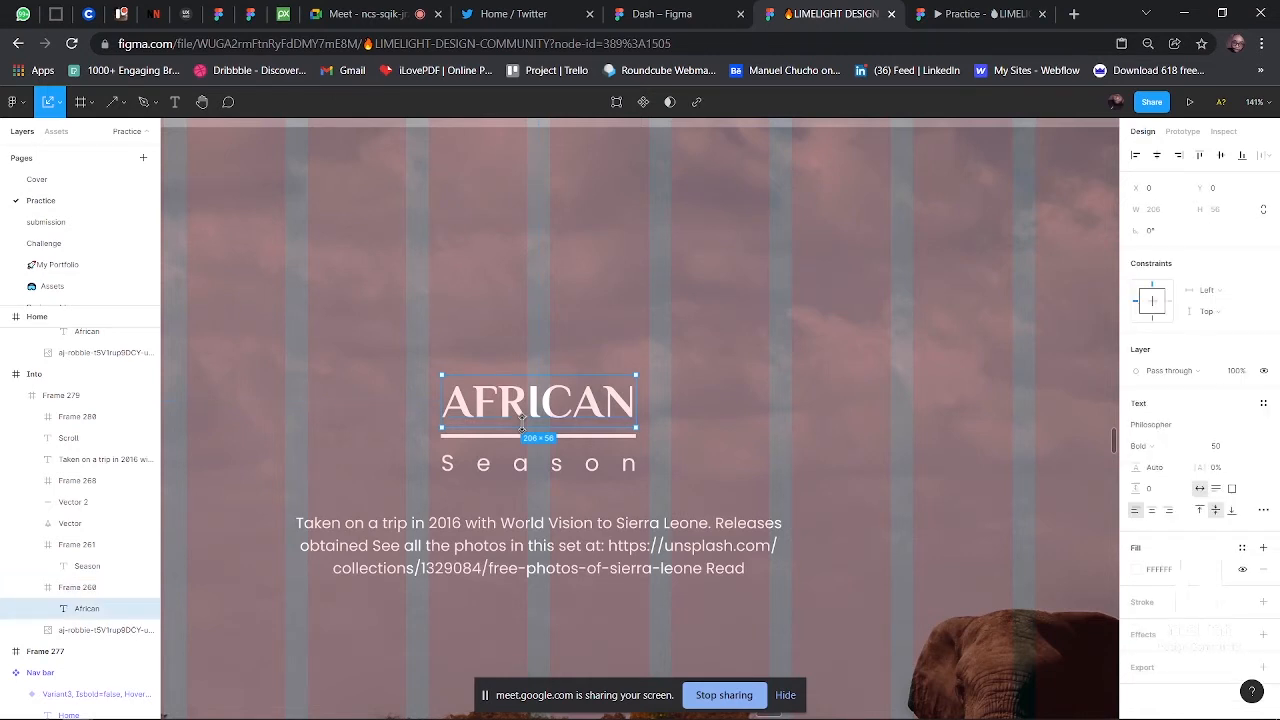
pyautogui.hotkey('shift', 'Down')
pyautogui.hotkey('shift', 'Down')
pyautogui.hotkey('shift', 'Down')
pyautogui.hotkey('shift', 'Down')
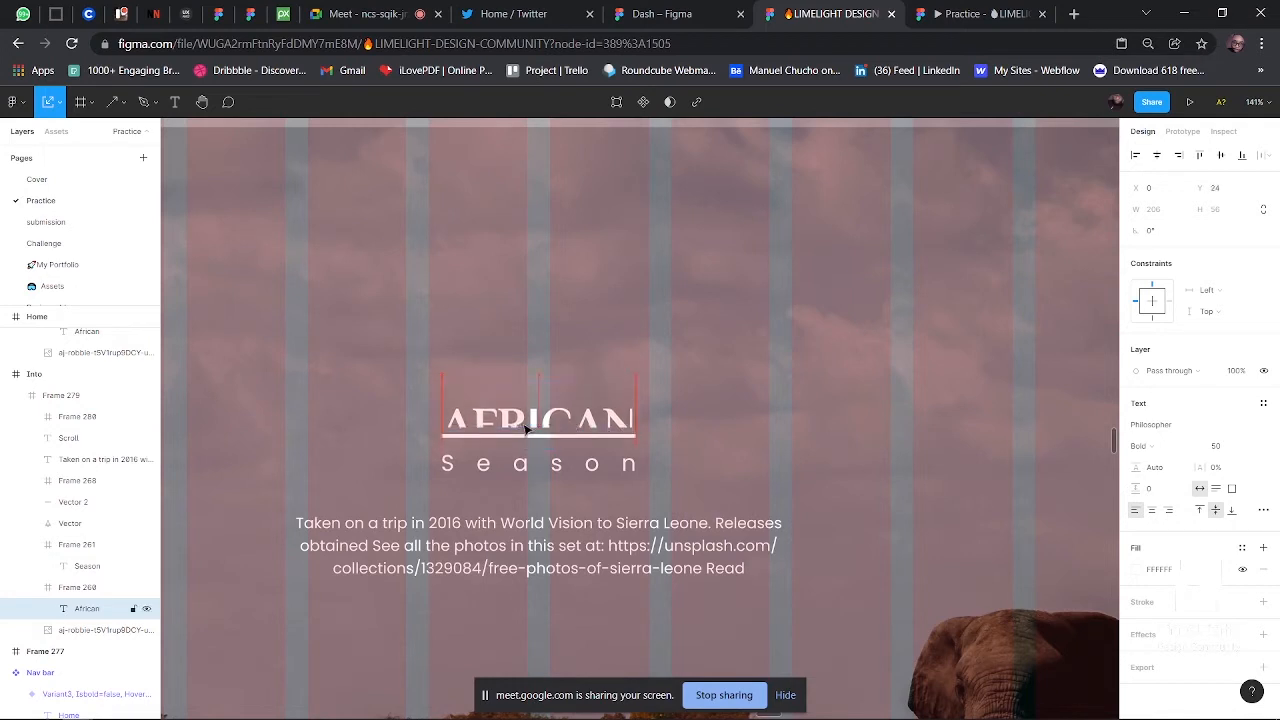
pyautogui.hotkey('shift', 'Down')
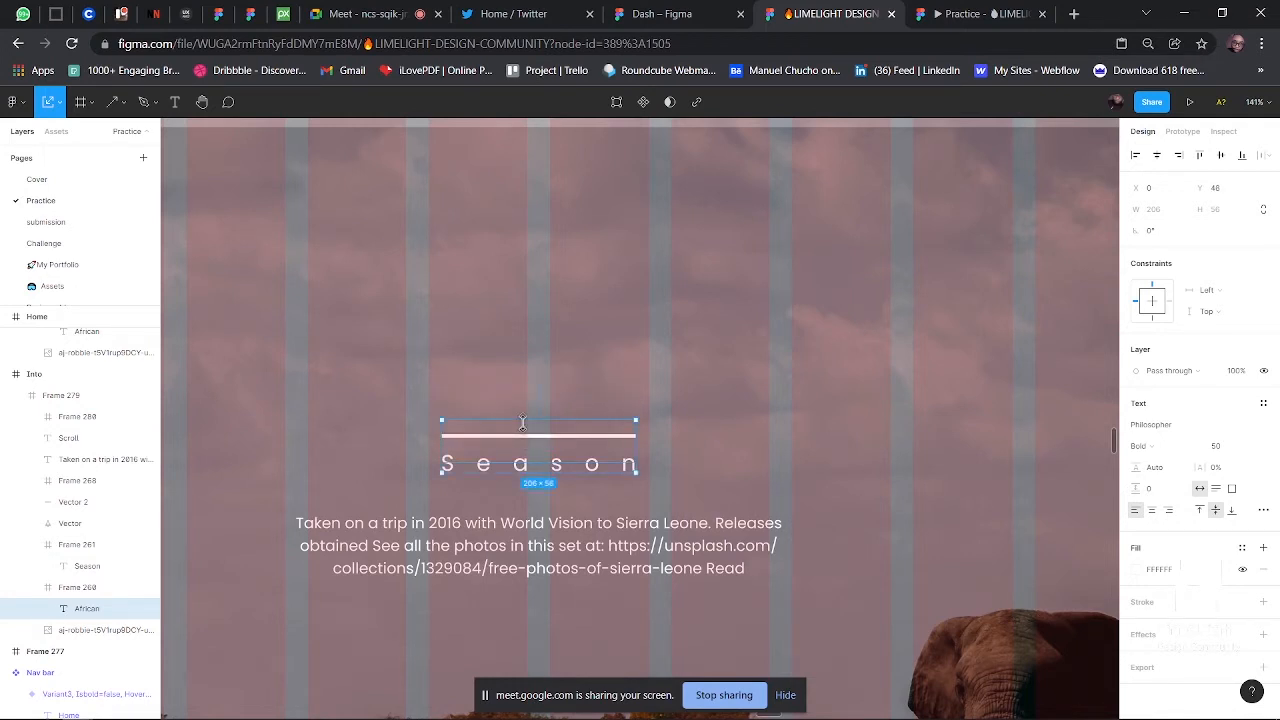
pyautogui.click(594, 391)
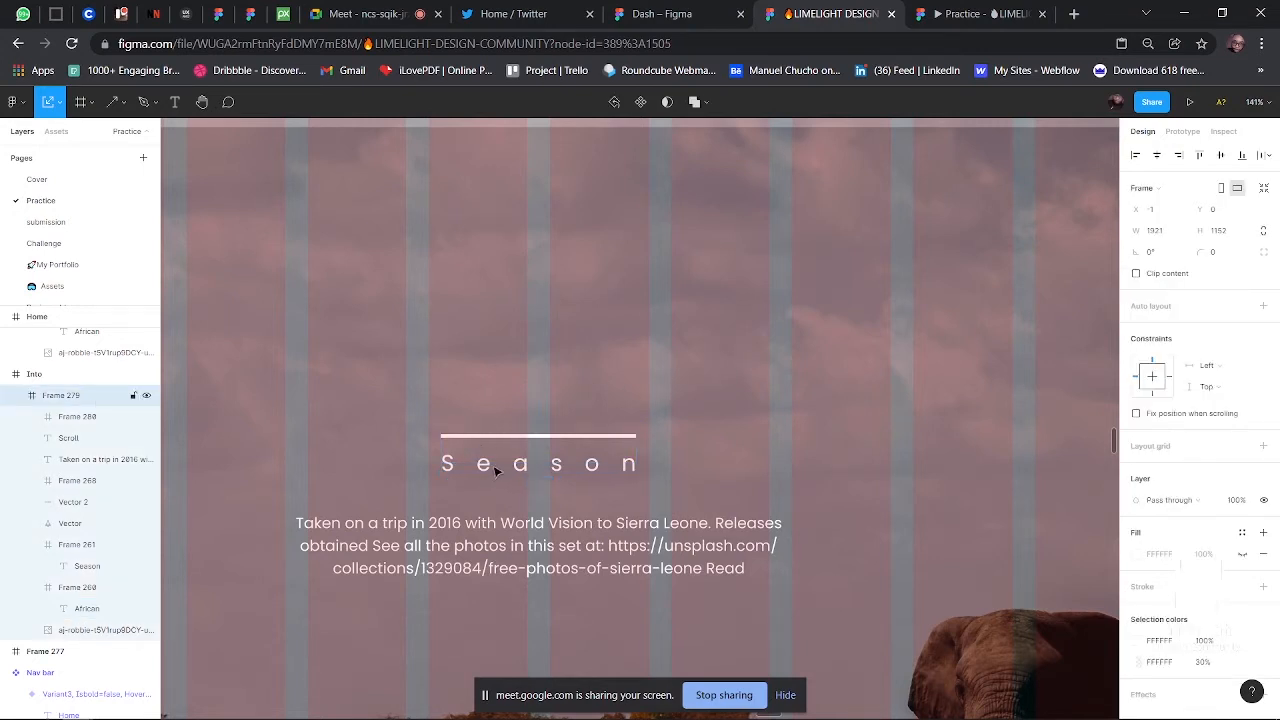
# - Move the Season text straight up within its frame until it is completely clipped out of view
pyautogui.click(494, 471)
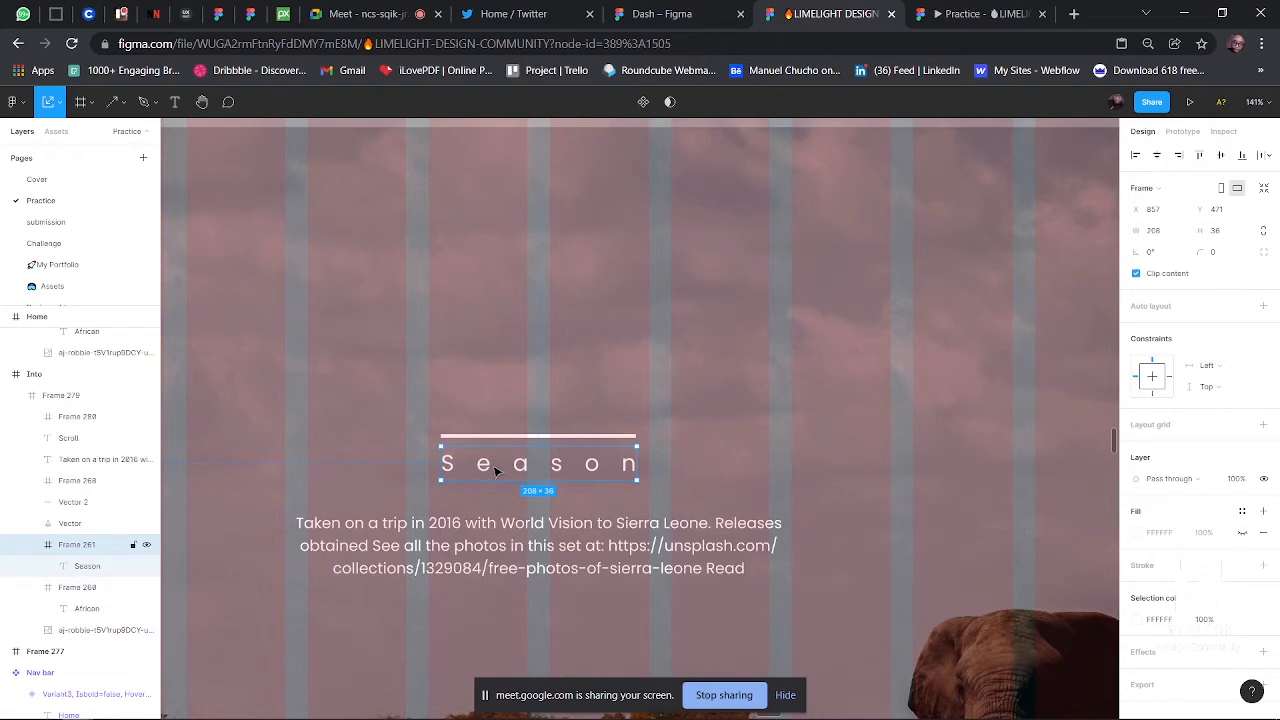
pyautogui.click(494, 471)
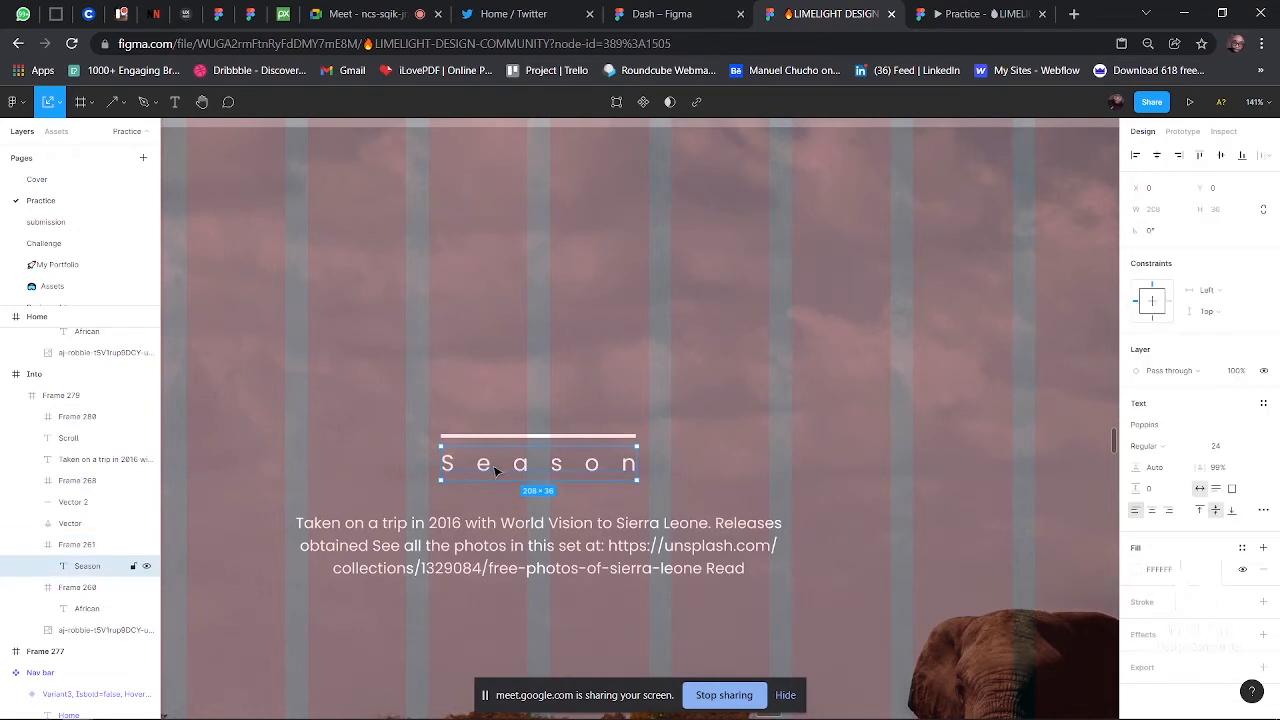
pyautogui.press('Up')
pyautogui.press('Up')
pyautogui.press('Up')
pyautogui.press('Up')
pyautogui.press('Up')
pyautogui.press('Up')
pyautogui.press('Up')
pyautogui.press('Up')
pyautogui.press('Up')
pyautogui.press('Up')
pyautogui.press('Up')
pyautogui.press('Up')
pyautogui.press('Up')
pyautogui.press('Up')
pyautogui.press('Up')
pyautogui.press('Up')
pyautogui.press('Up')
pyautogui.press('Up')
pyautogui.press('Up')
pyautogui.press('Up')
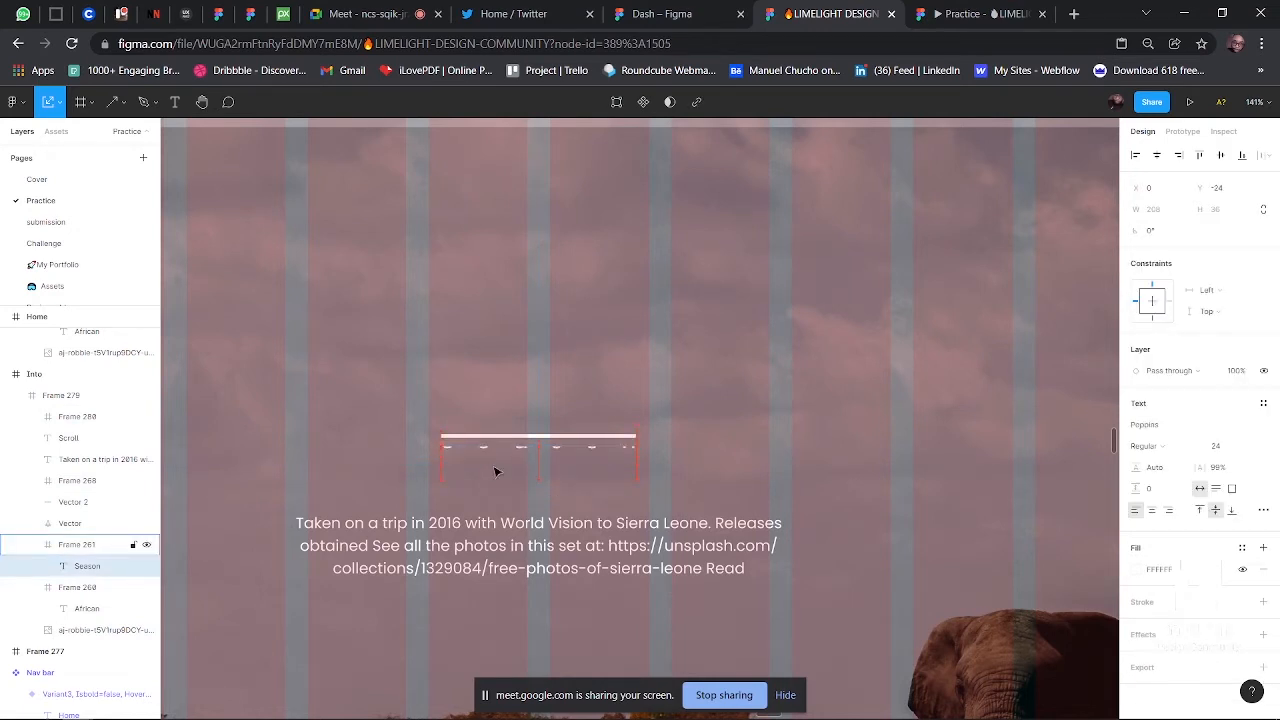
pyautogui.press('Up')
pyautogui.press('Up')
pyautogui.press('Up')
pyautogui.press('Up')
pyautogui.press('Up')
pyautogui.press('Up')
pyautogui.press('Up')
pyautogui.press('Up')
pyautogui.click(837, 423)
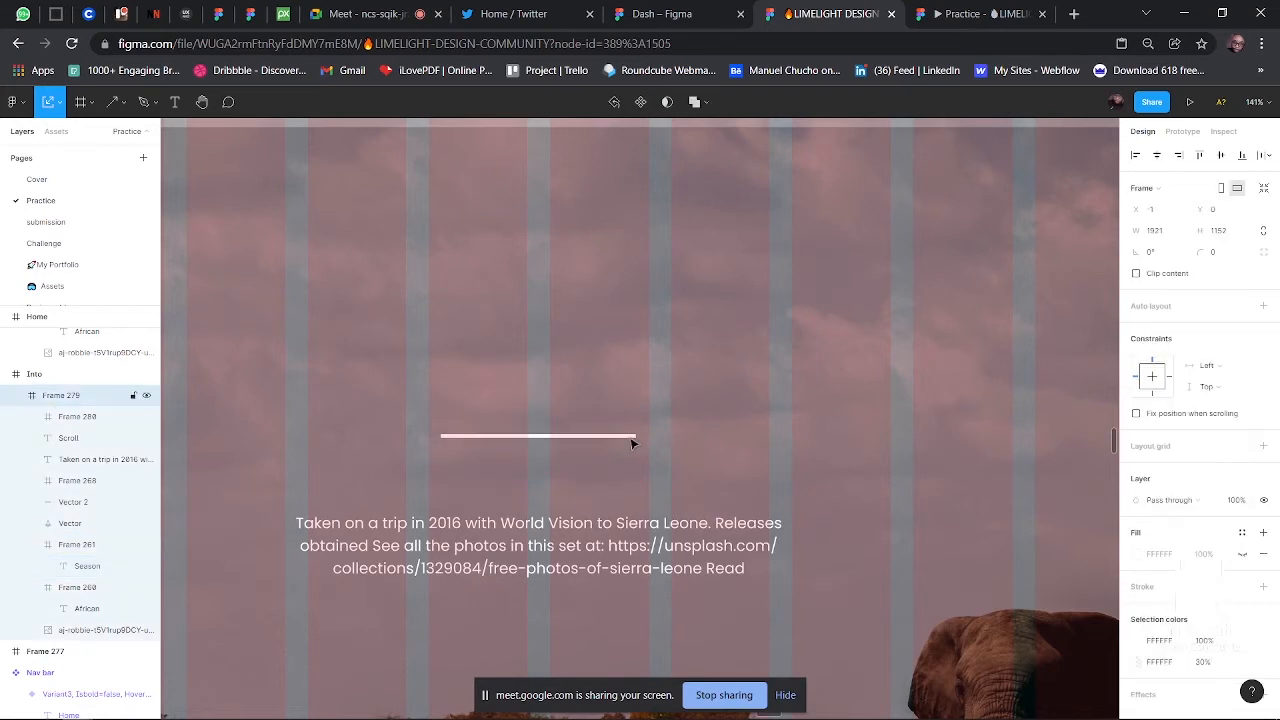
# - Undo the shifts of the Season and AFRICAN texts, and select the frame around the AFRICAN heading
pyautogui.click(94, 503)
pyautogui.scroll(3, 594, 466)
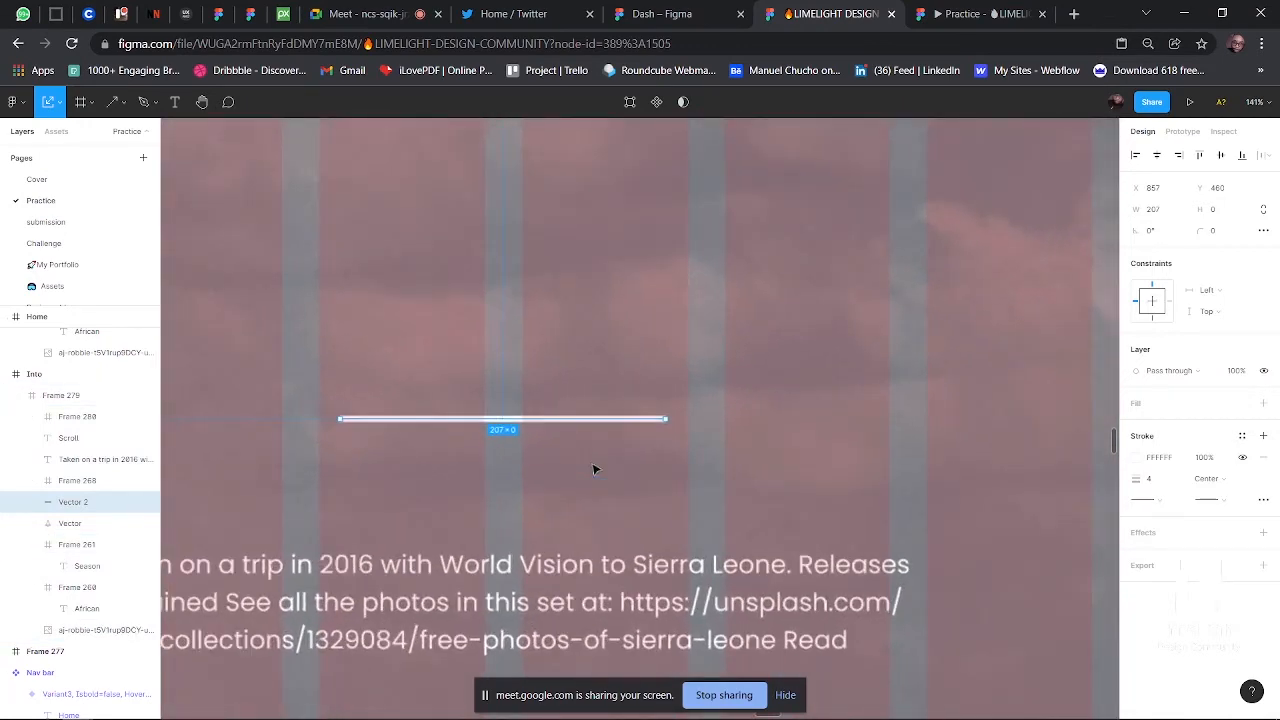
pyautogui.scroll(5, 593, 469)
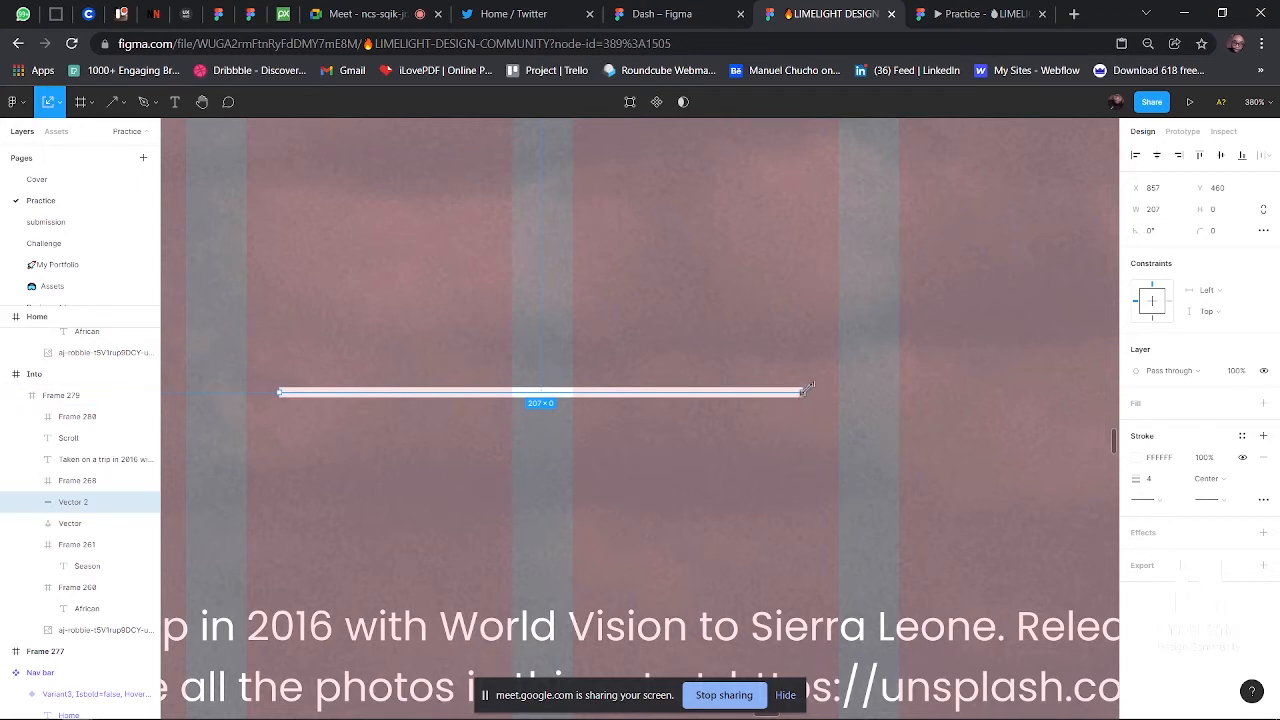
pyautogui.press('Escape')
pyautogui.hotkey('ctrl', 'z')
pyautogui.hotkey('ctrl', 'z')
pyautogui.hotkey('ctrl', 'z')
pyautogui.hotkey('ctrl', 'z')
pyautogui.hotkey('ctrl', 'z')
pyautogui.hotkey('ctrl', 'z')
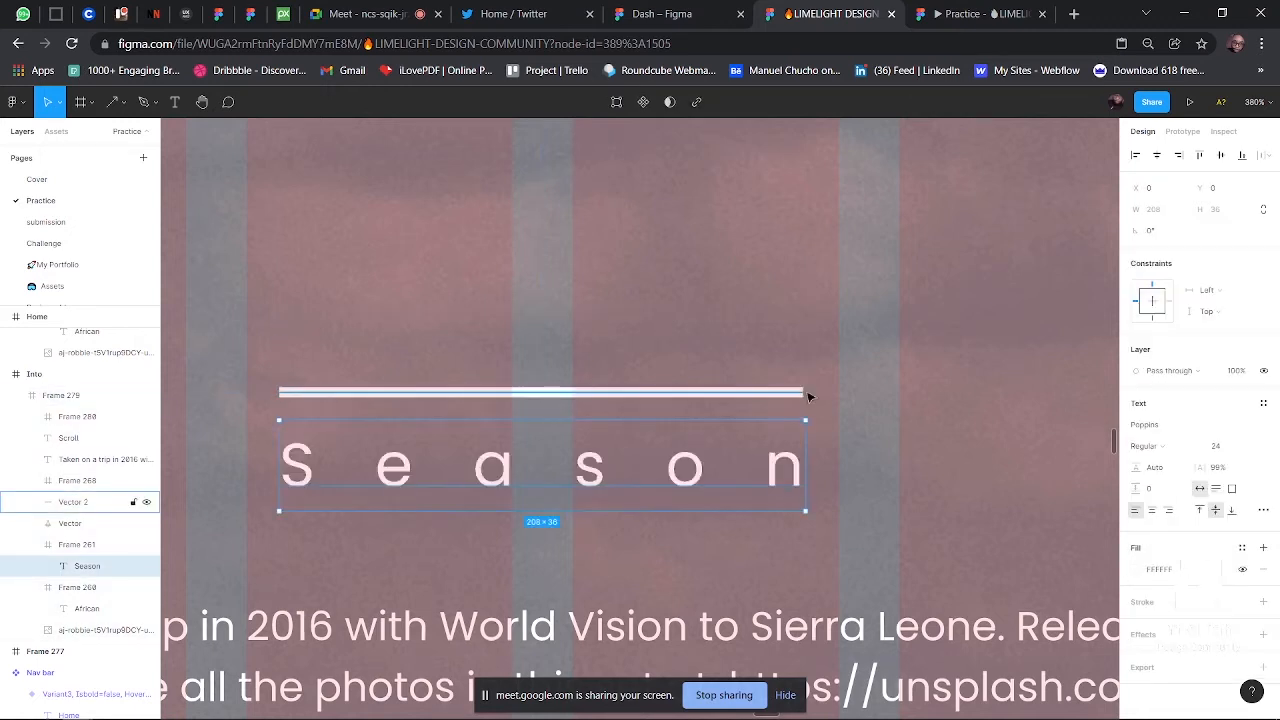
pyautogui.hotkey('ctrl', 'z')
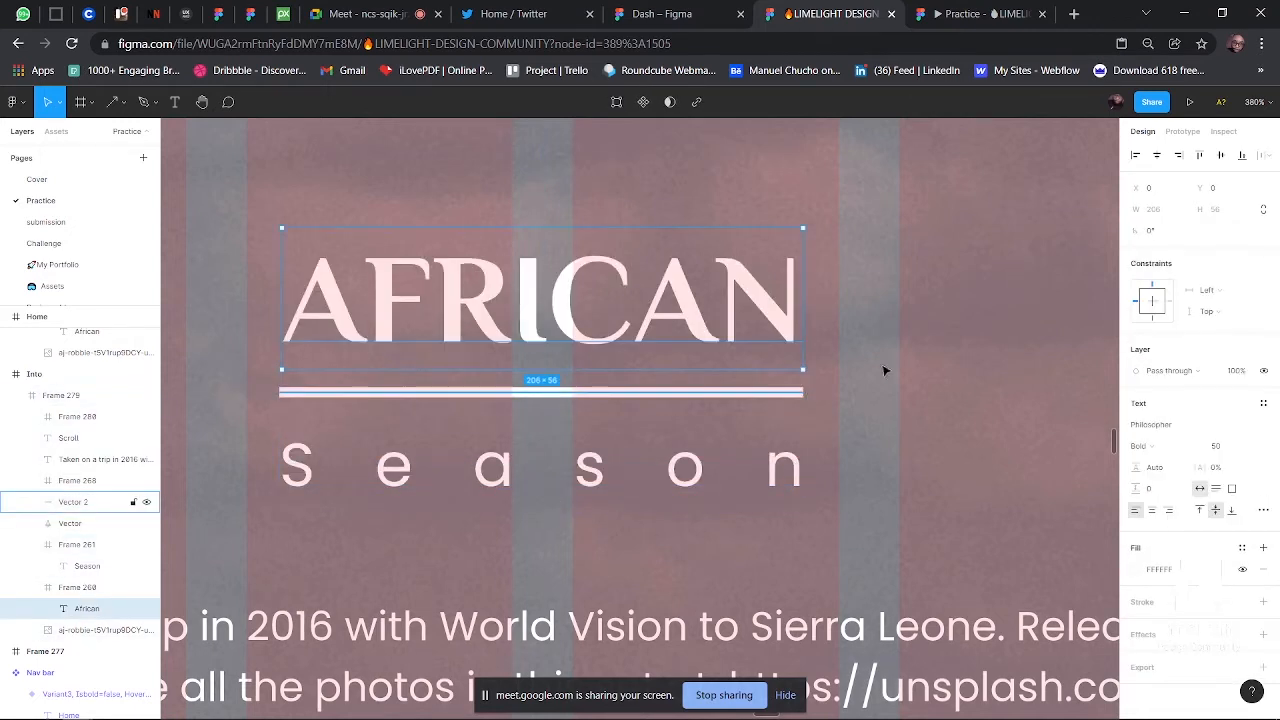
pyautogui.click(997, 348)
pyautogui.click(670, 291)
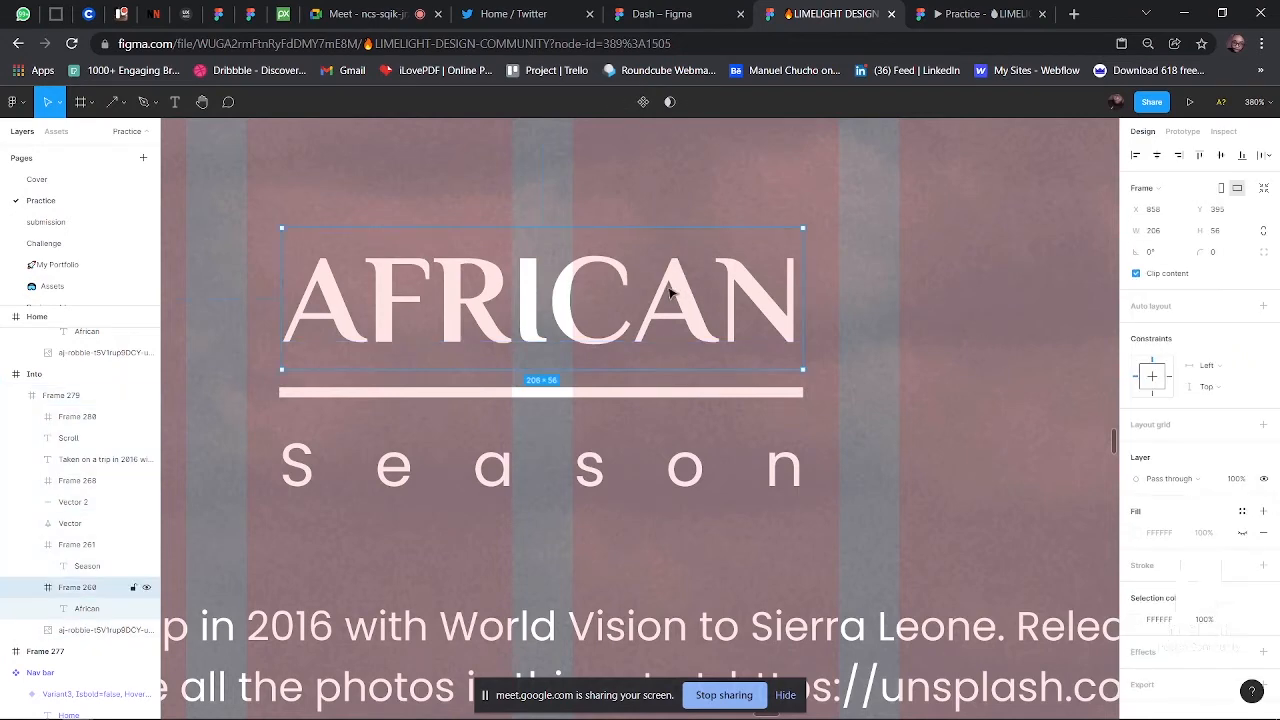
pyautogui.keyDown('ctrl'); pyautogui.scroll(-4, 670, 291); pyautogui.keyUp('ctrl')
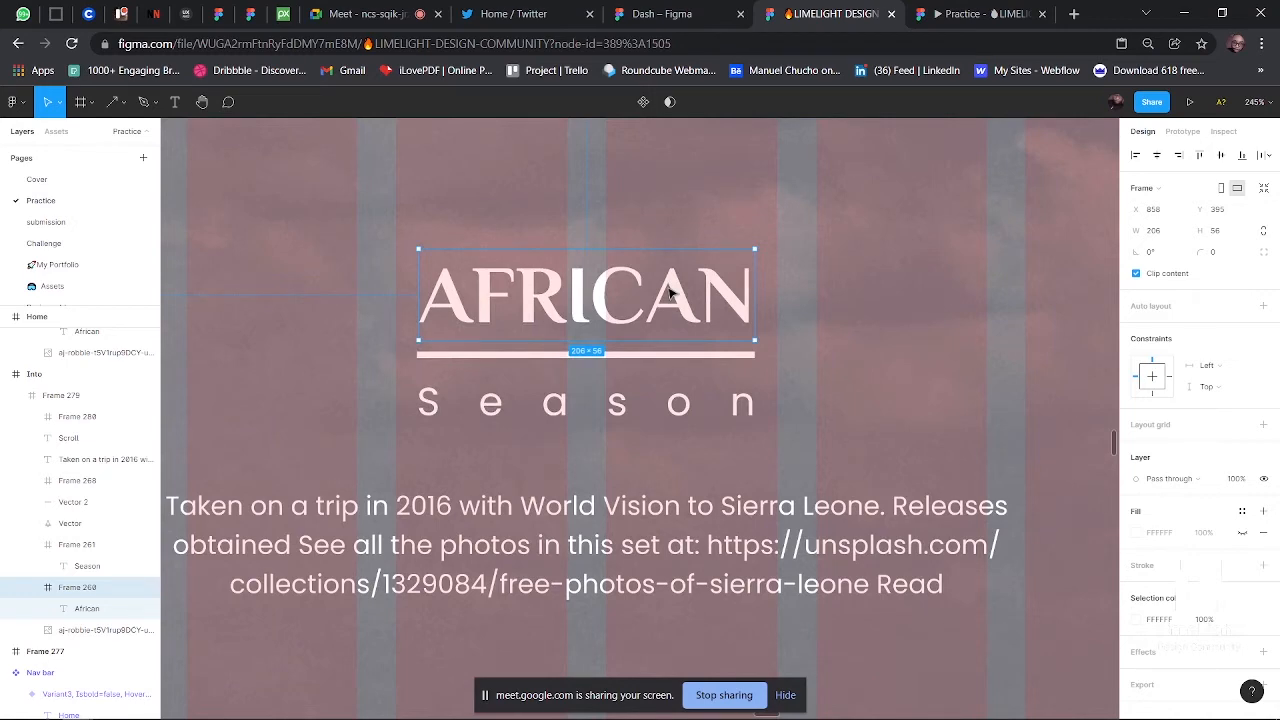
# - Switch to the Google Meet call, admit the waiting participant, and return to the Figma design file
pyautogui.click(362, 15)
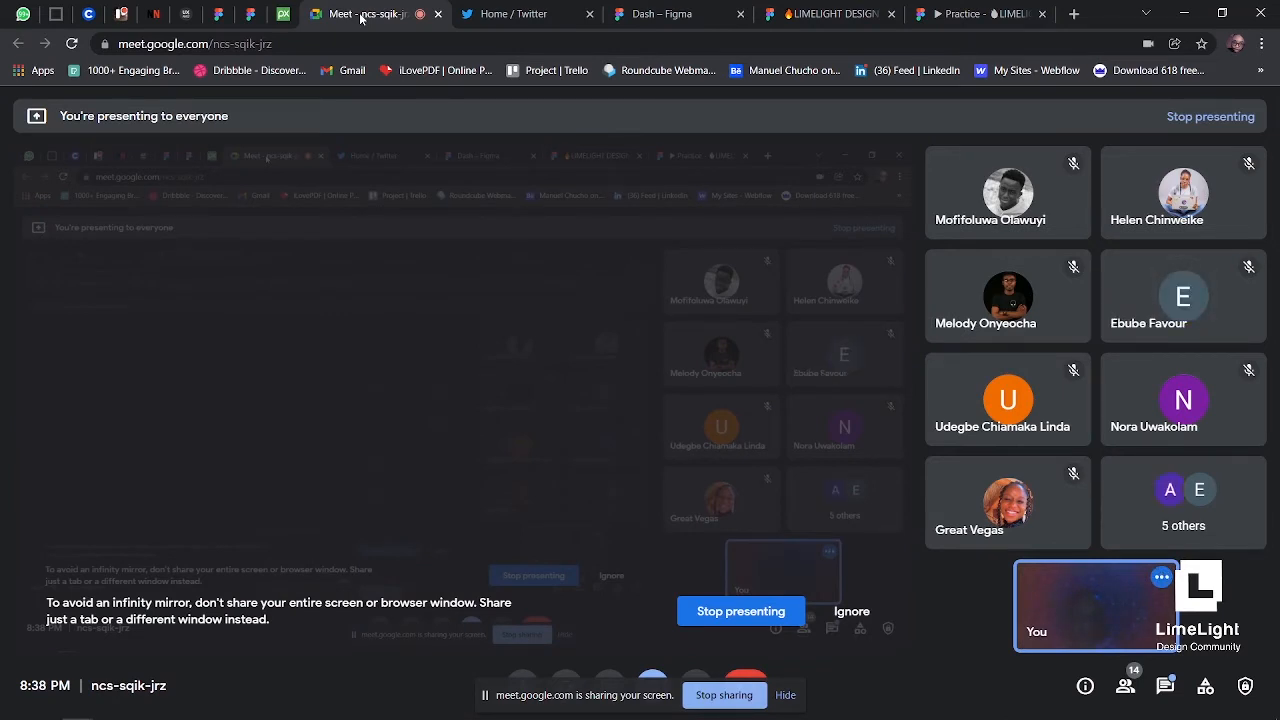
pyautogui.click(835, 14)
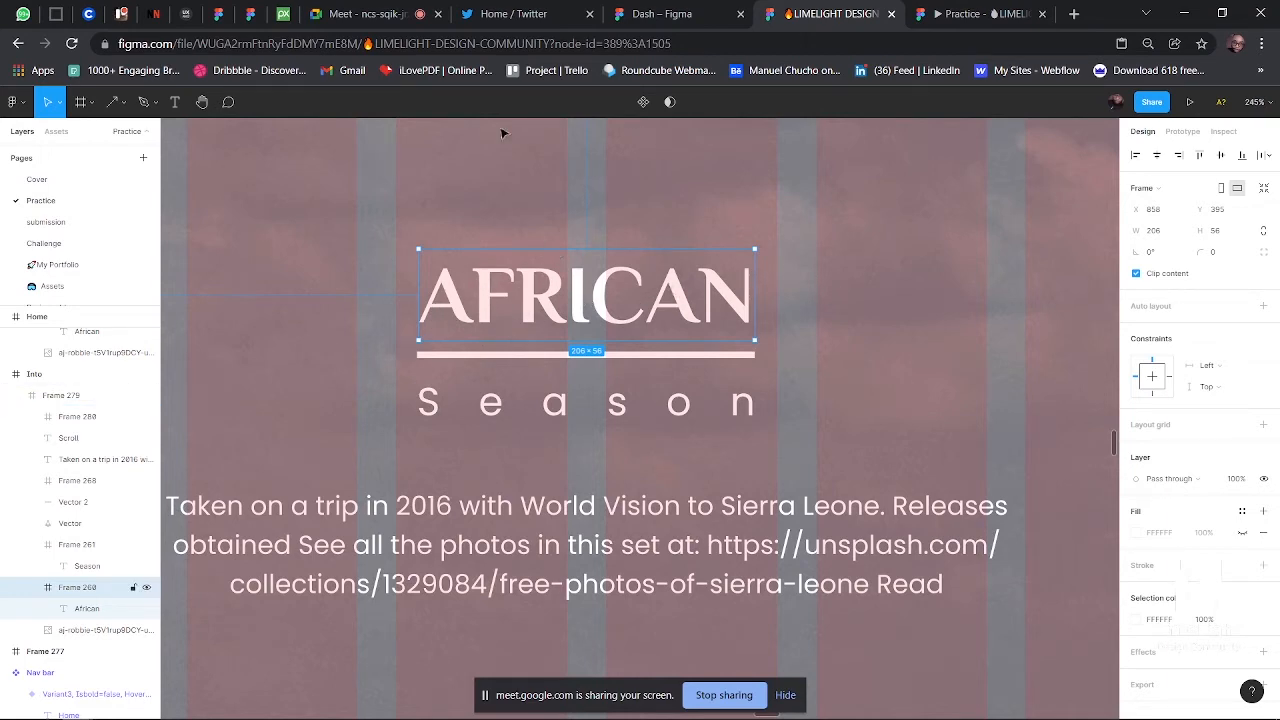
pyautogui.click(367, 16)
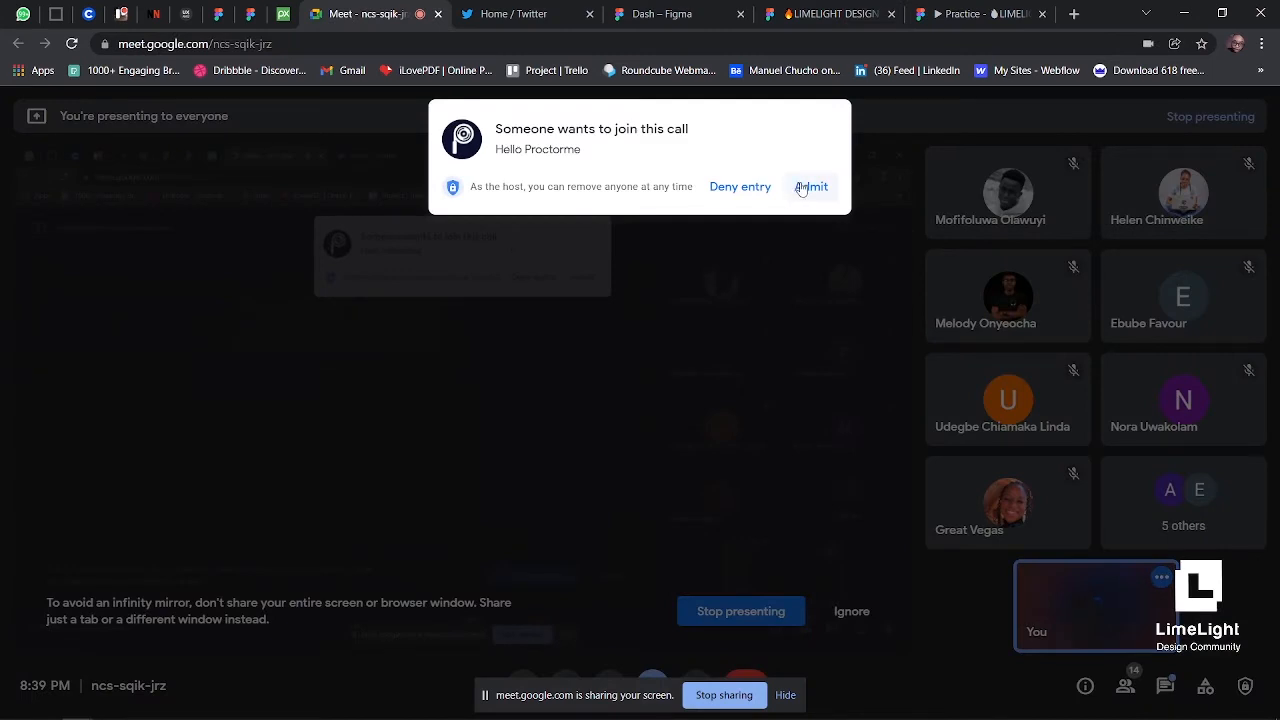
pyautogui.click(805, 187)
pyautogui.click(824, 13)
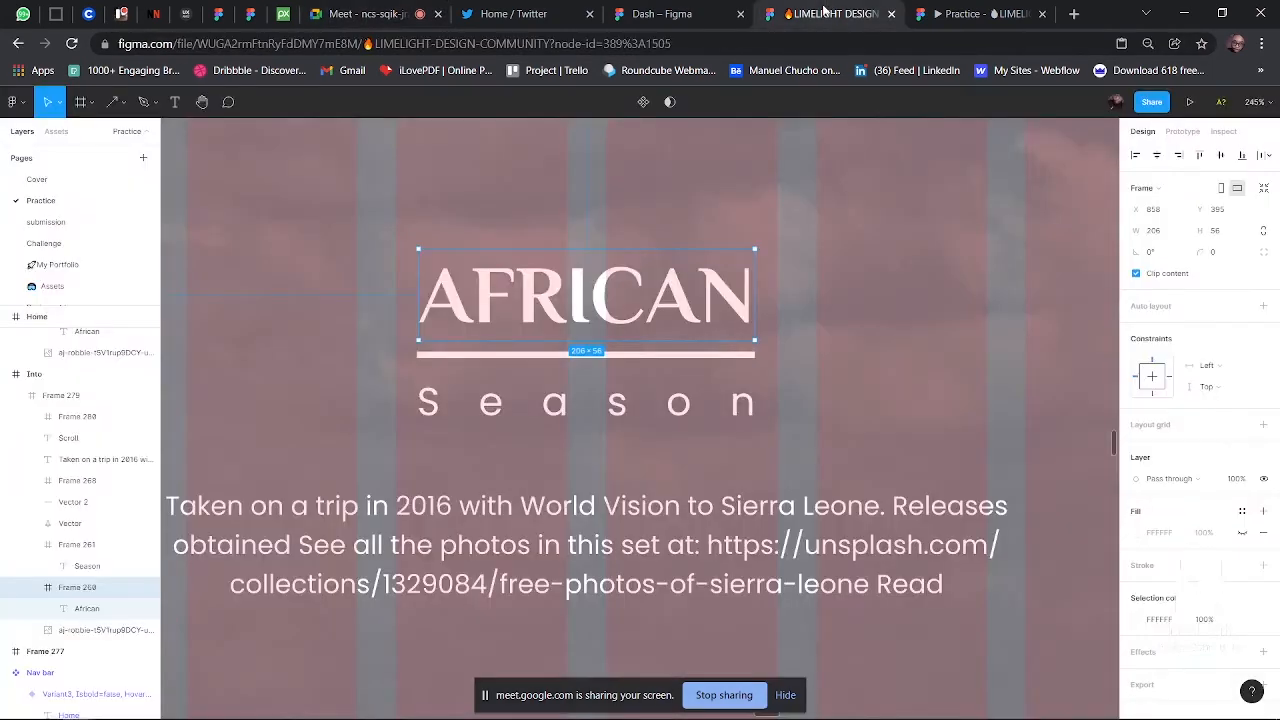
# - Select the African text layer inside its frame and move it straight down to Y 48 so the frame clips it
pyautogui.doubleClick(568, 317)
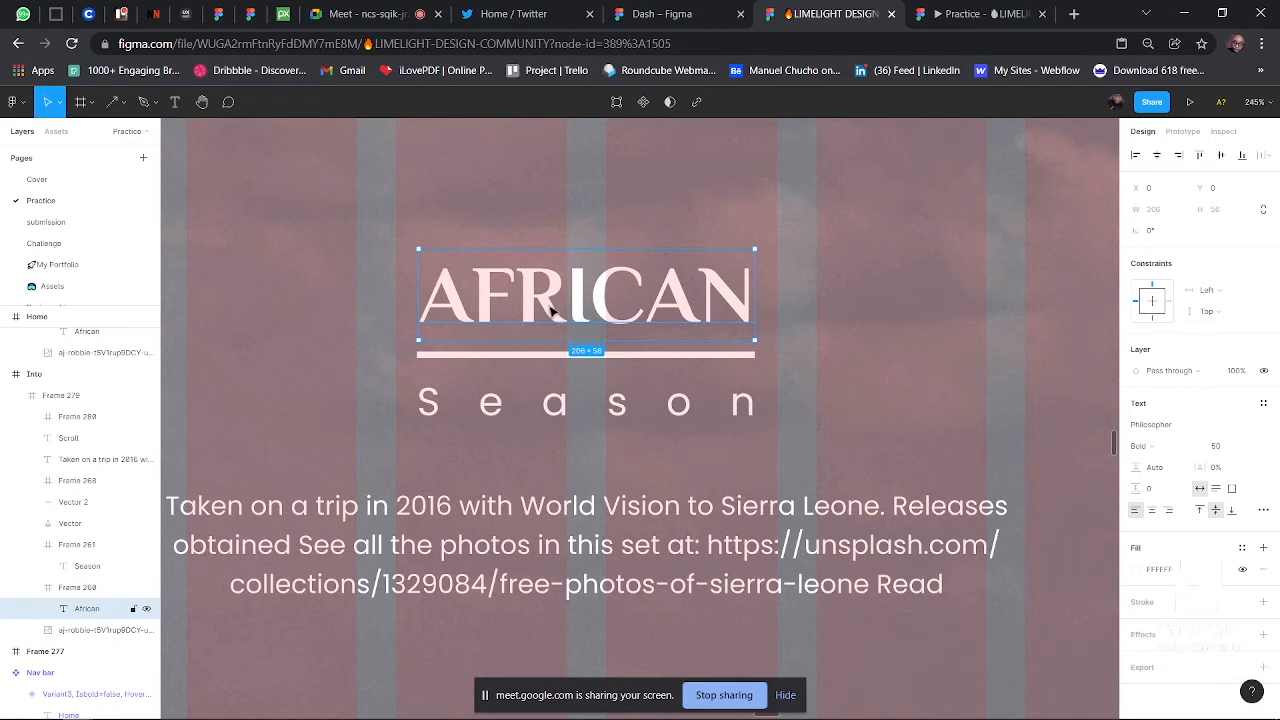
pyautogui.click(72, 590)
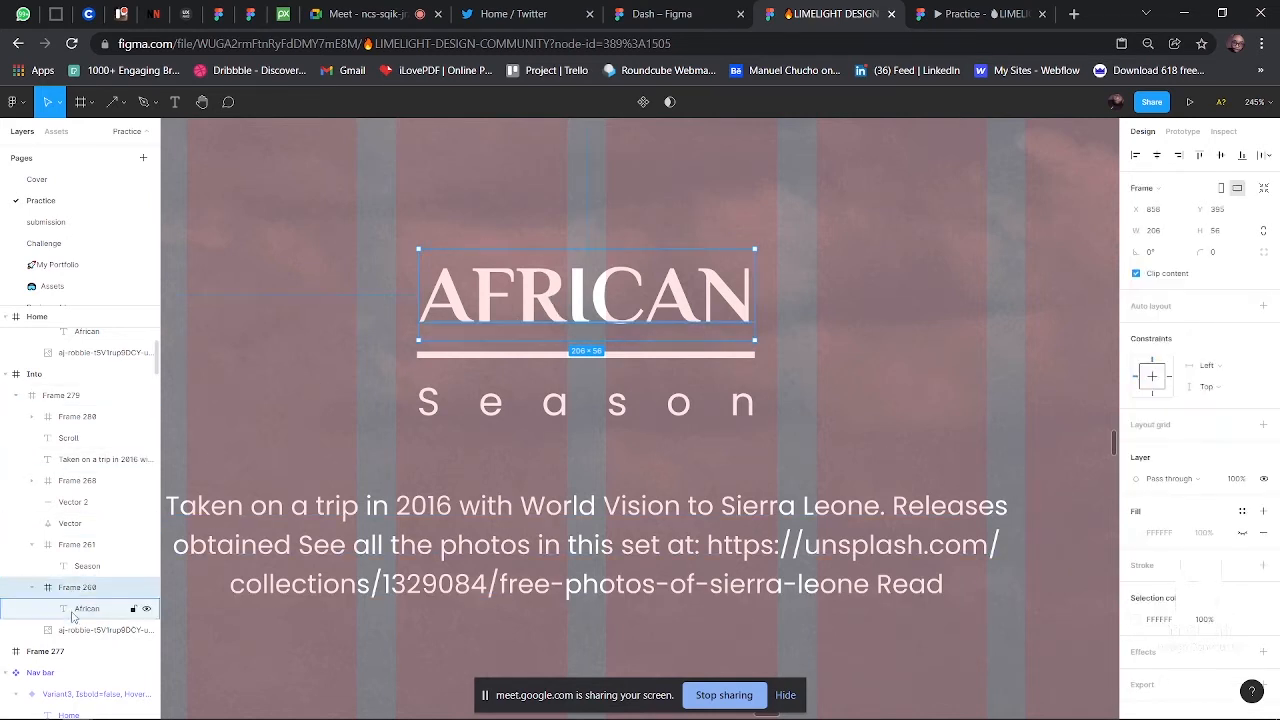
pyautogui.click(72, 609)
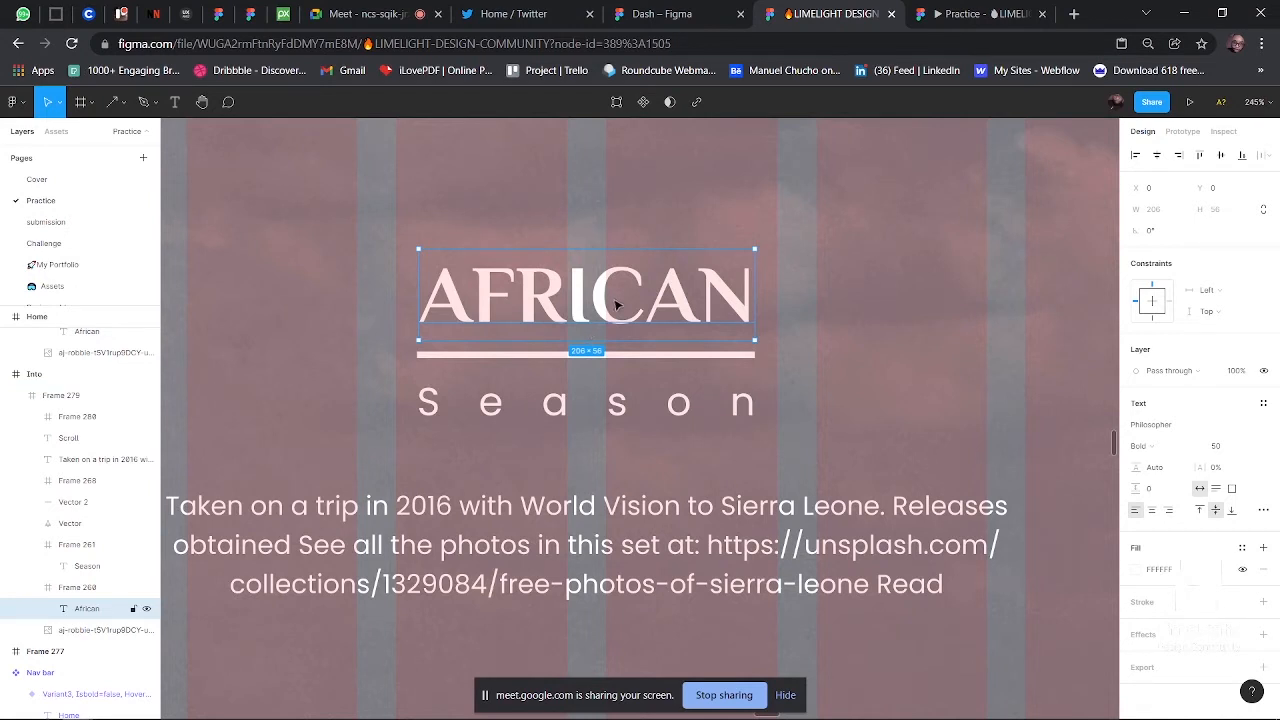
pyautogui.hotkey('shift', 'Down')
pyautogui.hotkey('shift', 'Down')
pyautogui.hotkey('shift', 'Down')
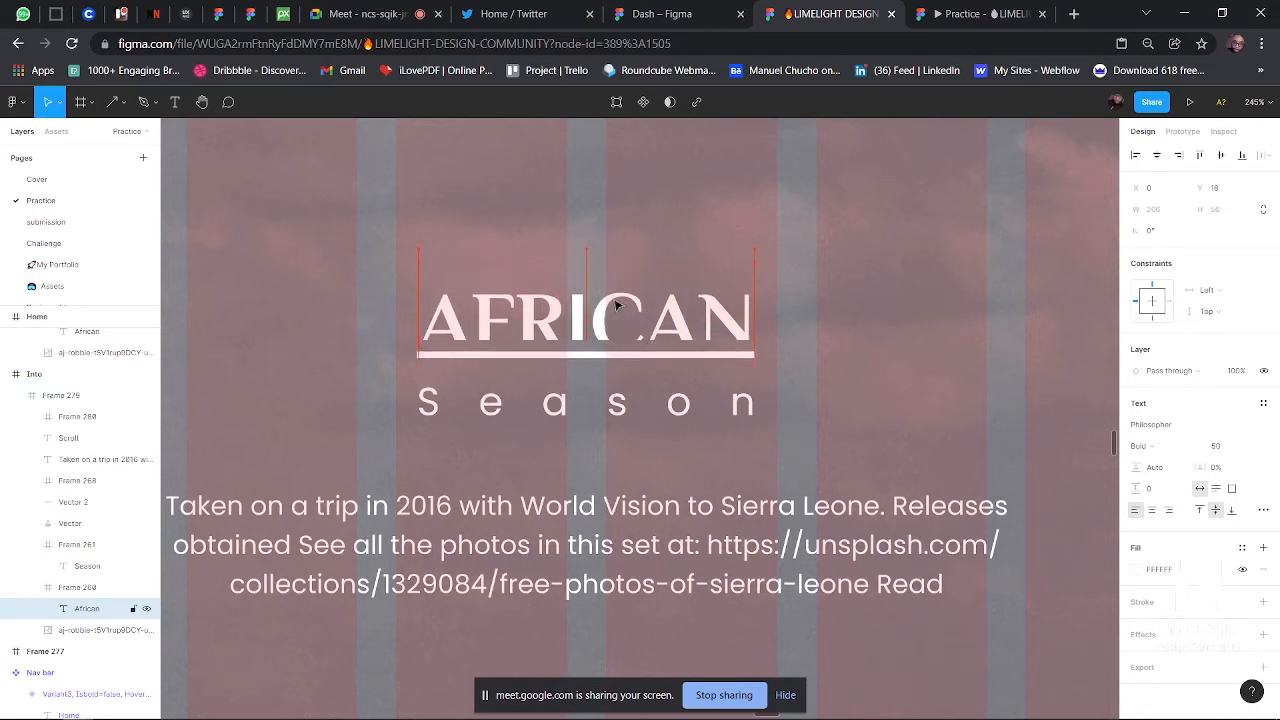
pyautogui.hotkey('shift', 'Down')
pyautogui.hotkey('shift', 'Down')
pyautogui.hotkey('shift', 'Down')
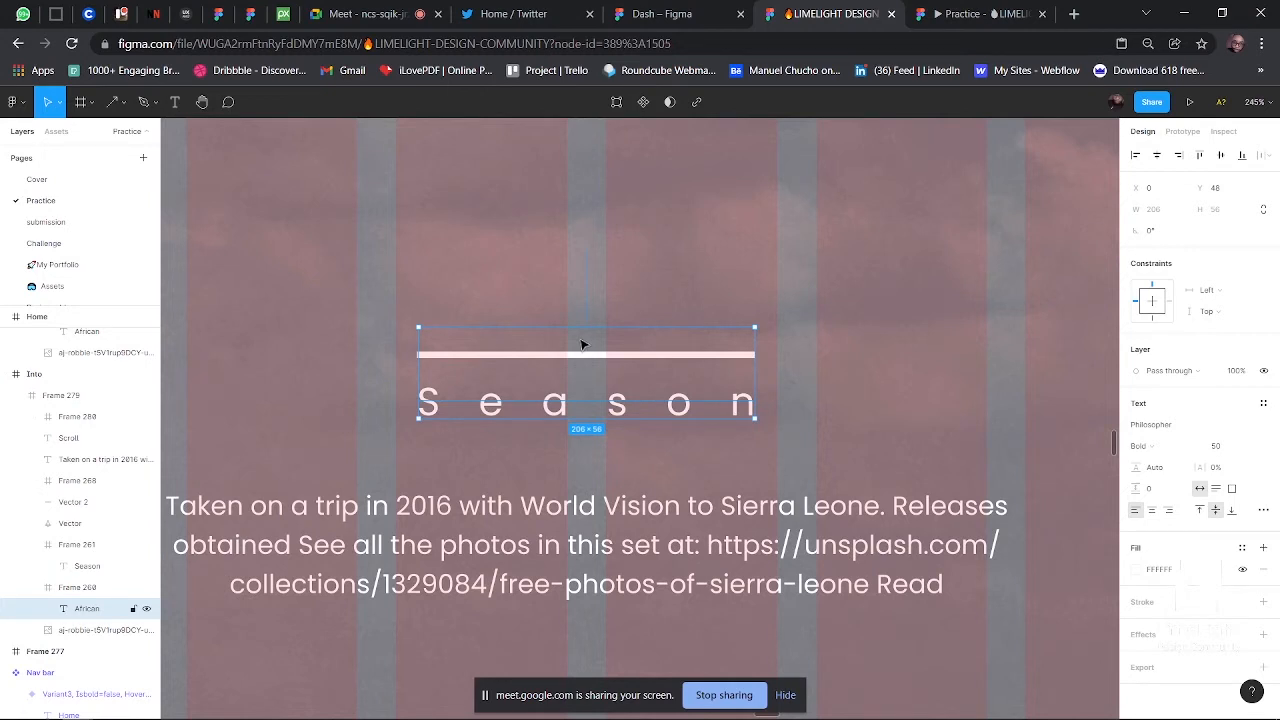
pyautogui.click(720, 282)
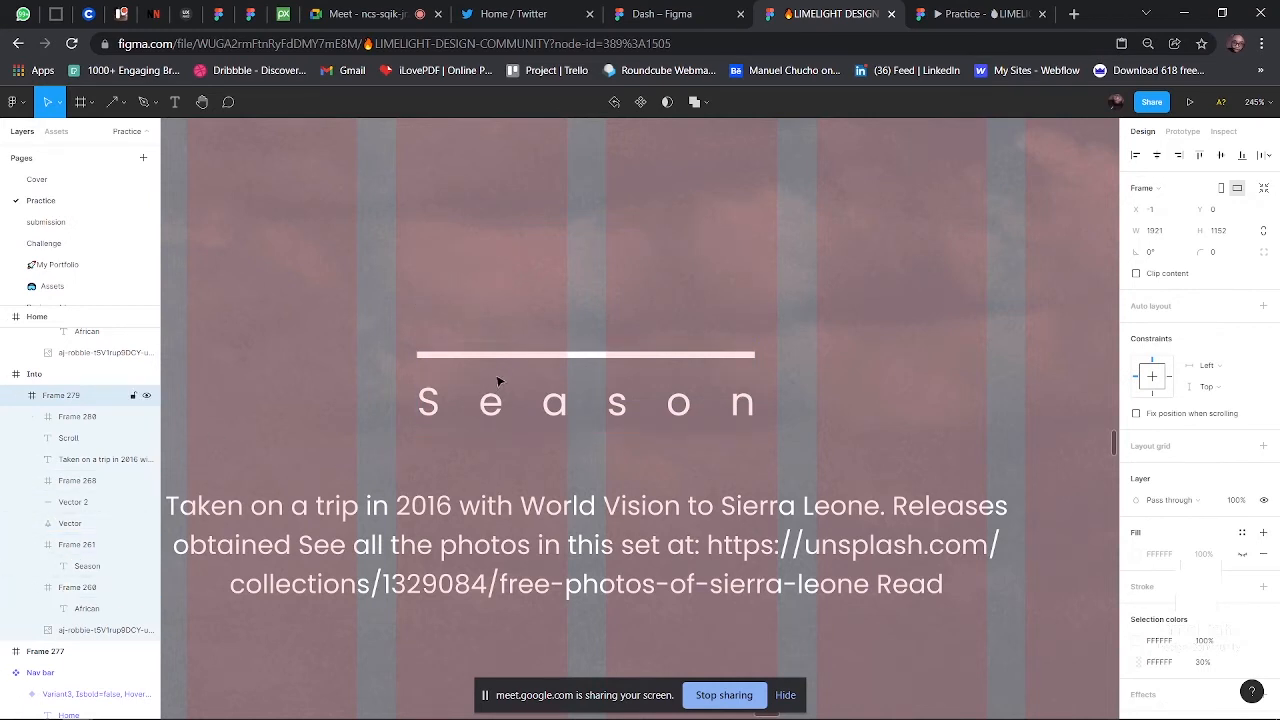
pyautogui.click(606, 287)
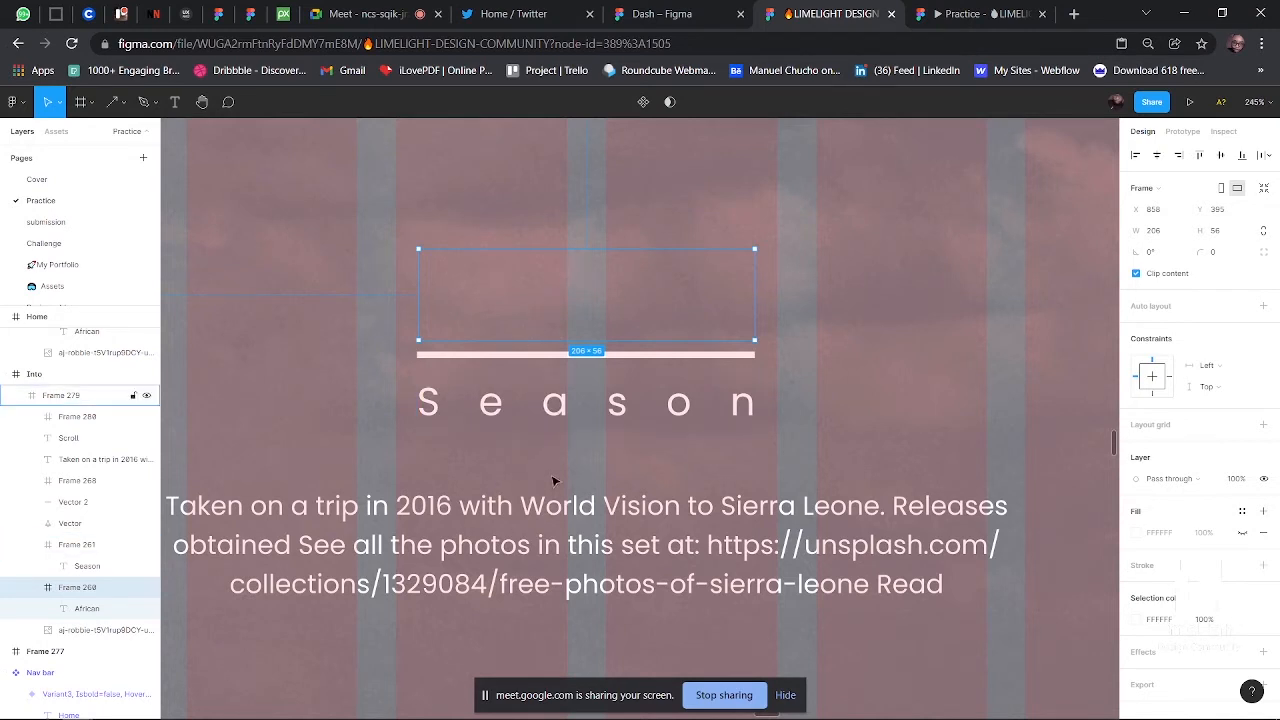
# - Select the Season text layer inside its frame and move it straight up to Y -40 so the frame clips it
pyautogui.click(600, 414)
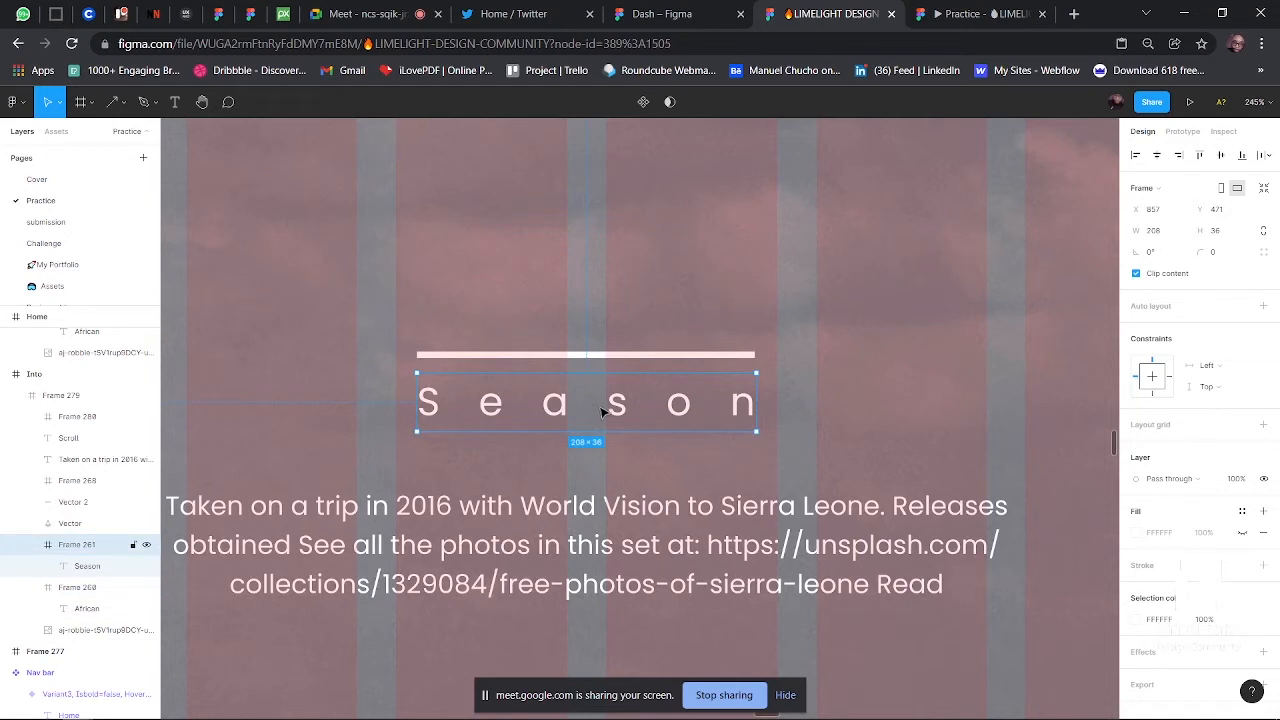
pyautogui.click(604, 410)
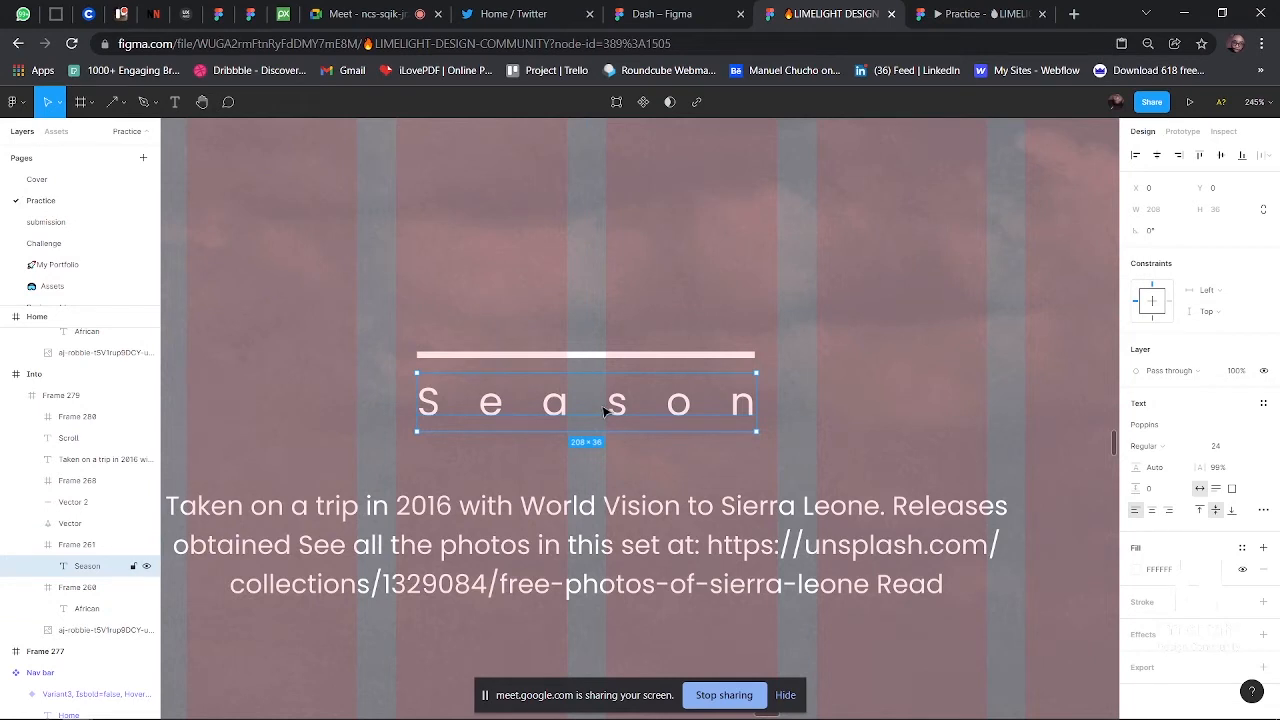
pyautogui.press('Up')
pyautogui.press('Up')
pyautogui.press('Up')
pyautogui.press('Up')
pyautogui.press('Up')
pyautogui.press('Up')
pyautogui.press('Up')
pyautogui.press('Up')
pyautogui.press('Up')
pyautogui.press('Up')
pyautogui.press('Up')
pyautogui.press('Up')
pyautogui.press('Up')
pyautogui.press('Up')
pyautogui.press('Up')
pyautogui.press('Up')
pyautogui.press('Up')
pyautogui.press('Up')
pyautogui.press('Up')
pyautogui.press('Up')
pyautogui.press('Up')
pyautogui.press('Up')
pyautogui.press('Up')
pyautogui.press('Up')
pyautogui.press('Up')
pyautogui.press('Up')
pyautogui.press('Up')
pyautogui.press('Up')
pyautogui.press('Up')
pyautogui.press('Up')
pyautogui.press('Up')
pyautogui.press('Up')
pyautogui.press('Up')
pyautogui.press('Up')
pyautogui.press('Up')
pyautogui.press('Up')
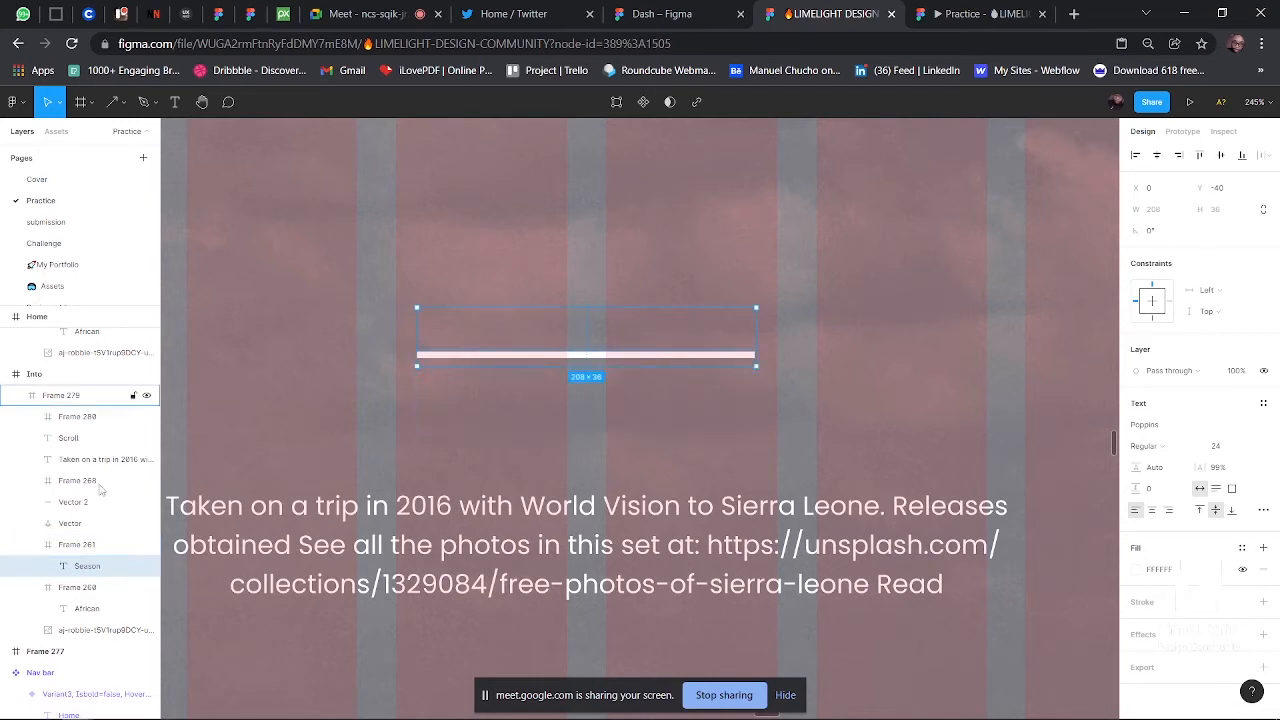
# - Shorten the horizontal divider line above the paragraph symmetrically about its centre to a width of about 36
pyautogui.click(68, 511)
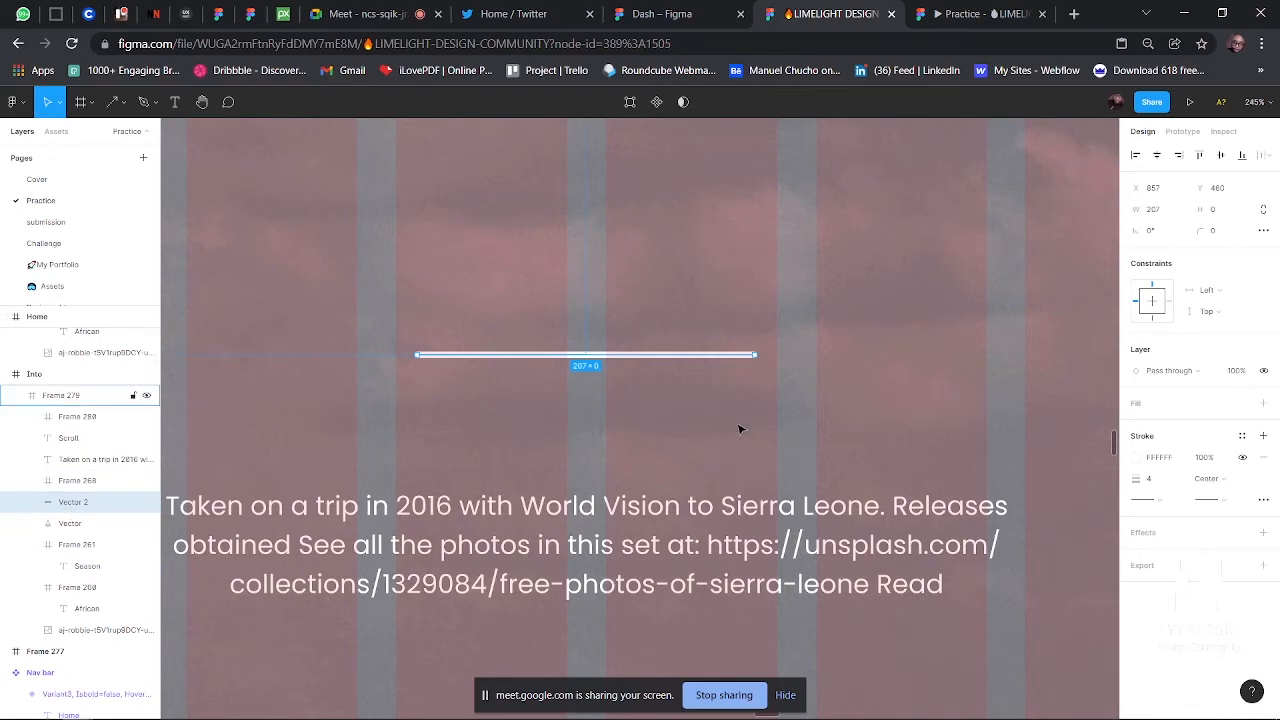
pyautogui.scroll(5, 740, 429)
pyautogui.scroll(3, 740, 429)
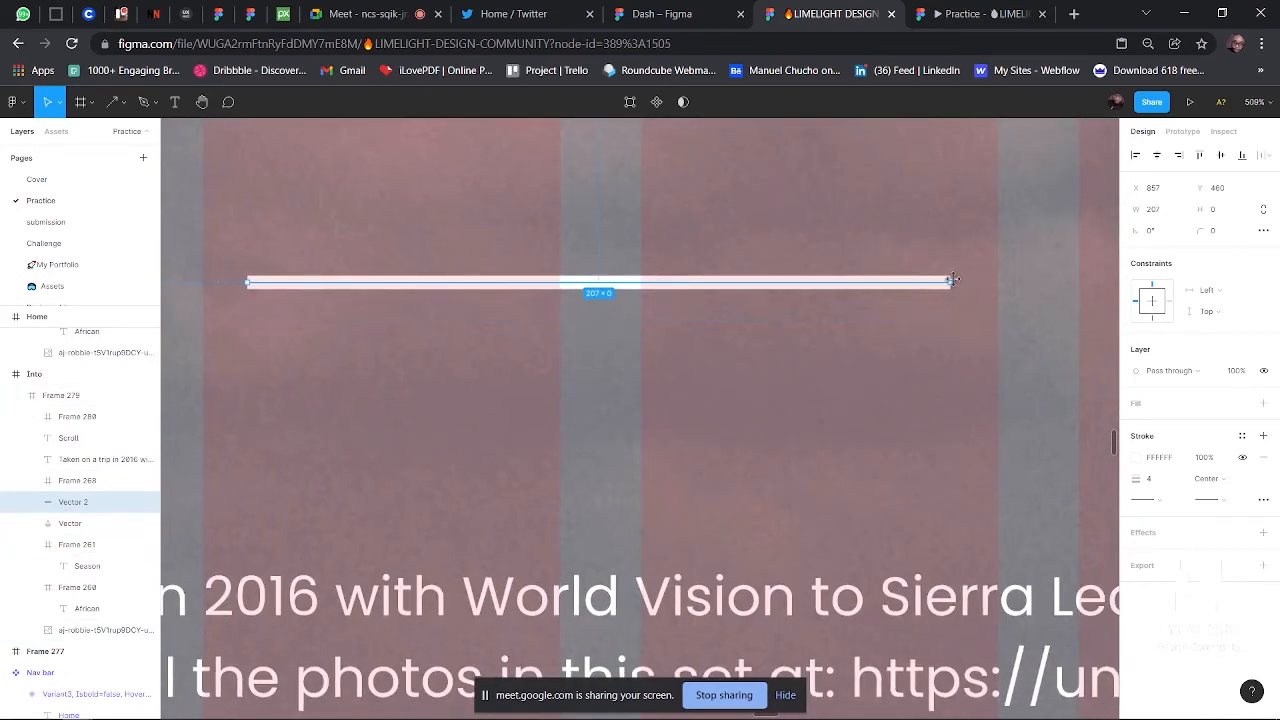
pyautogui.moveTo(953, 279); pyautogui.dragTo(666, 286)
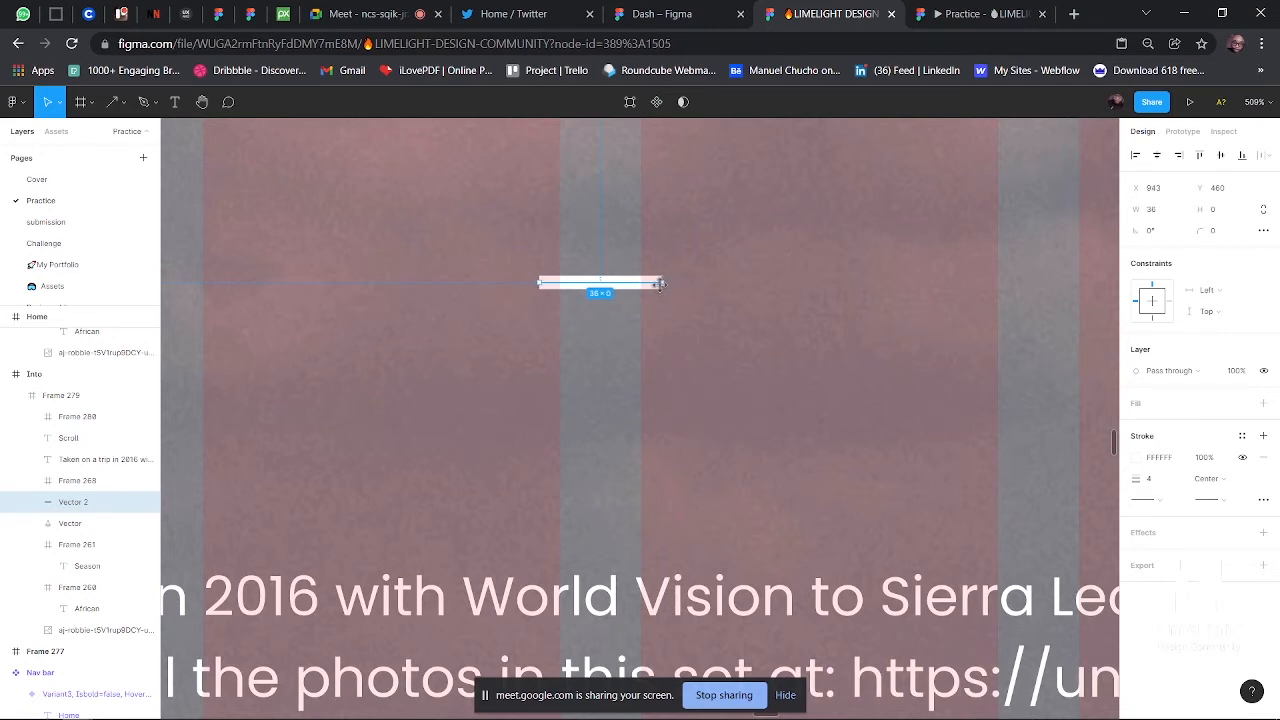
pyautogui.click(730, 292)
pyautogui.scroll(-10, 730, 292)
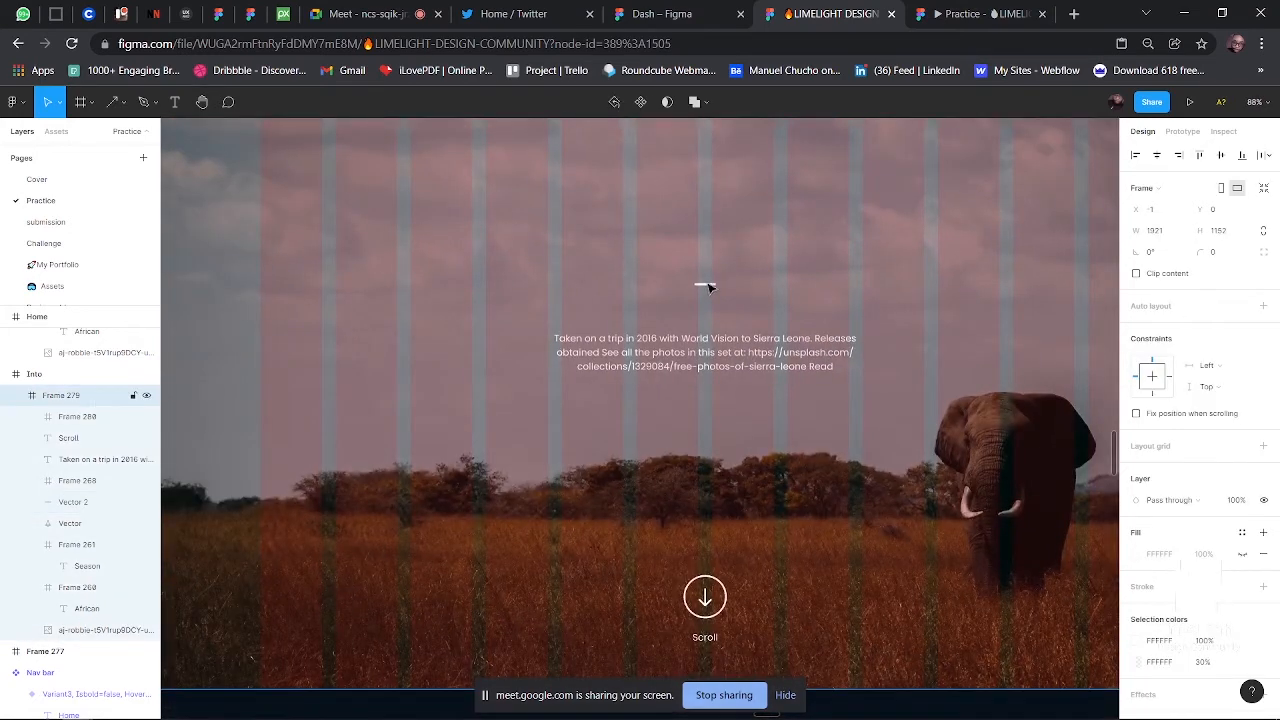
# - Set the opacity of the shortened divider line and the paragraph text below it to 0%
pyautogui.scroll(8, 707, 288)
pyautogui.click(705, 295)
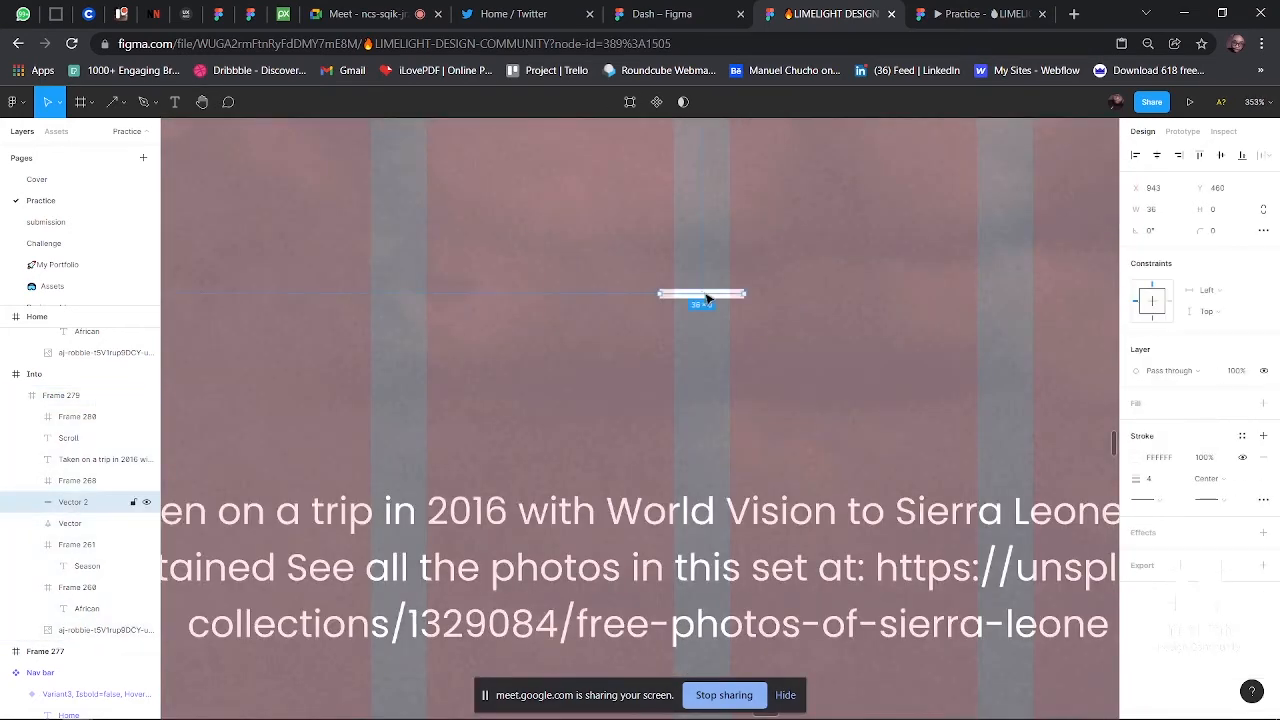
pyautogui.press('0')
pyautogui.press('0')
pyautogui.scroll(-5, 707, 298)
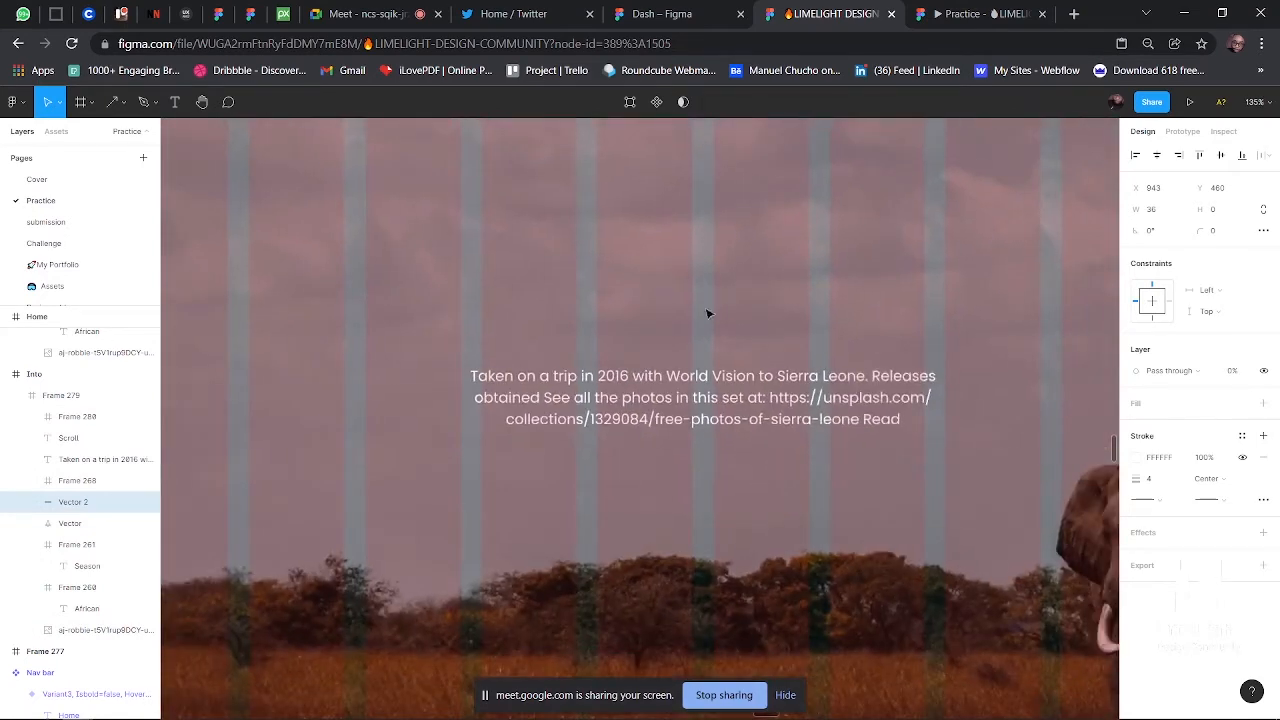
pyautogui.click(712, 396)
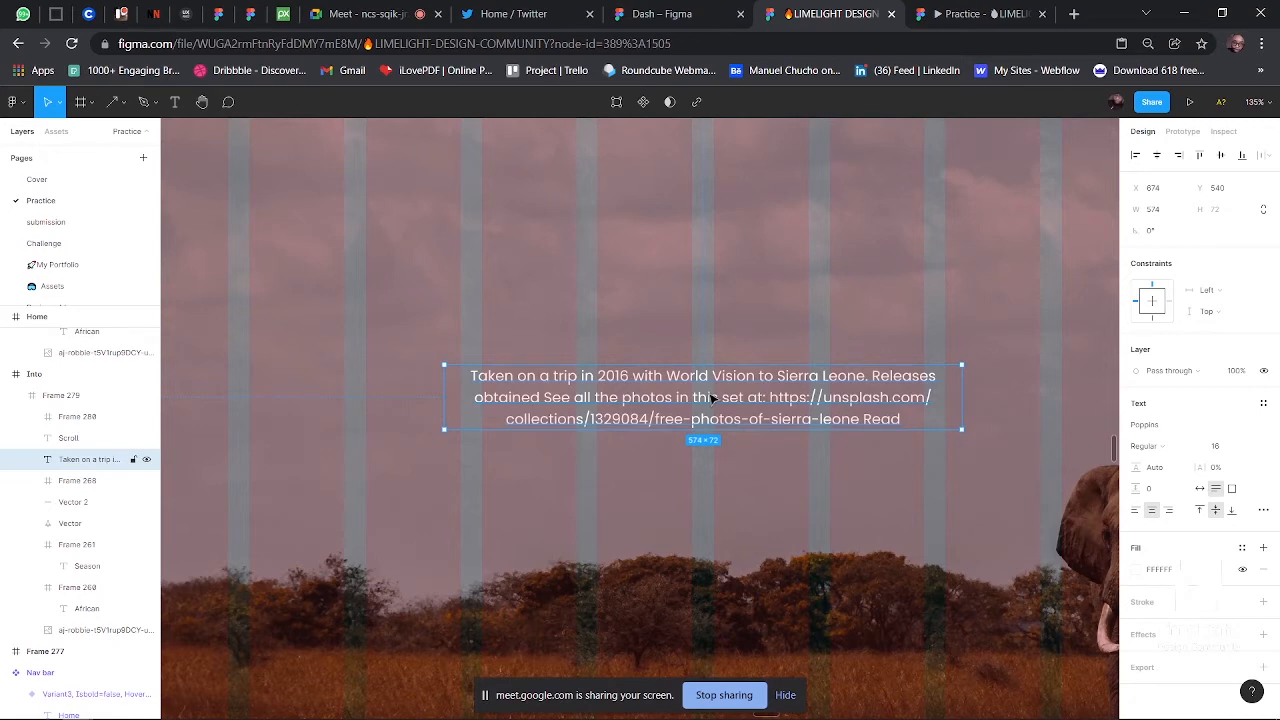
pyautogui.press('0')
pyautogui.press('0')
# - Set the opacity of the circled down-arrow frame and the Scroll label beneath it to 0%, keeping both in place
pyautogui.scroll(-5, 711, 399)
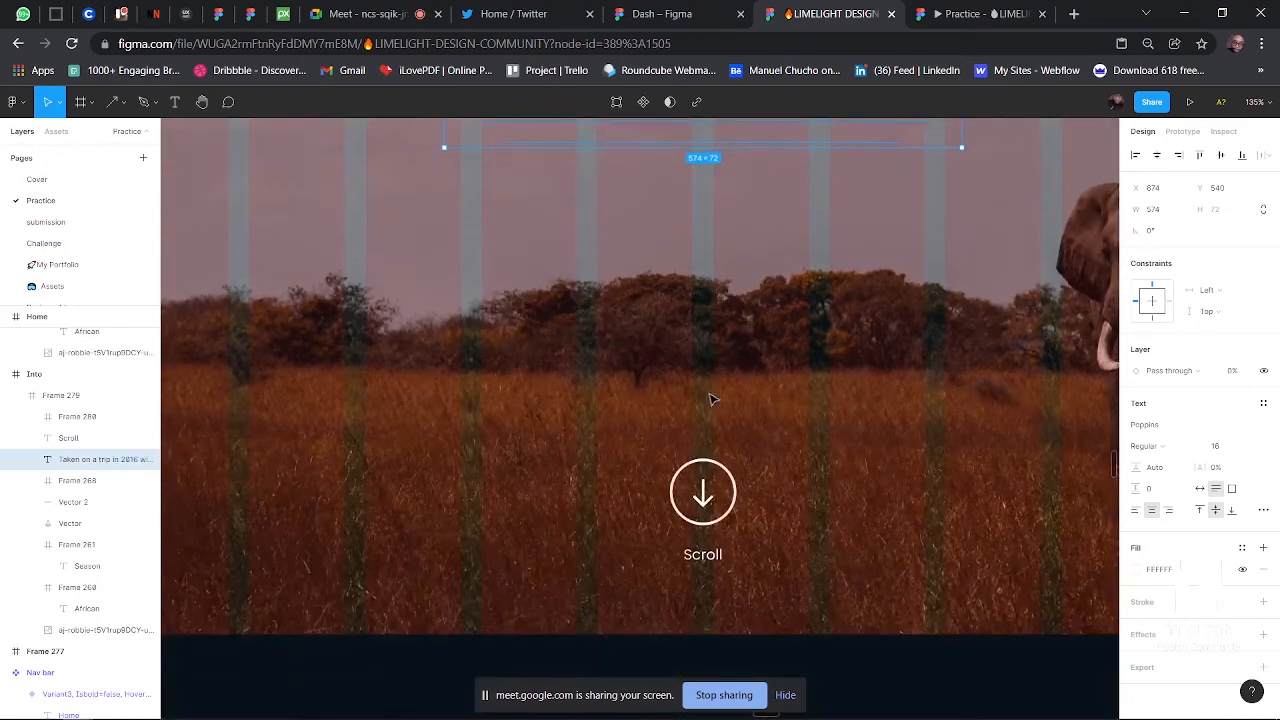
pyautogui.click(714, 447)
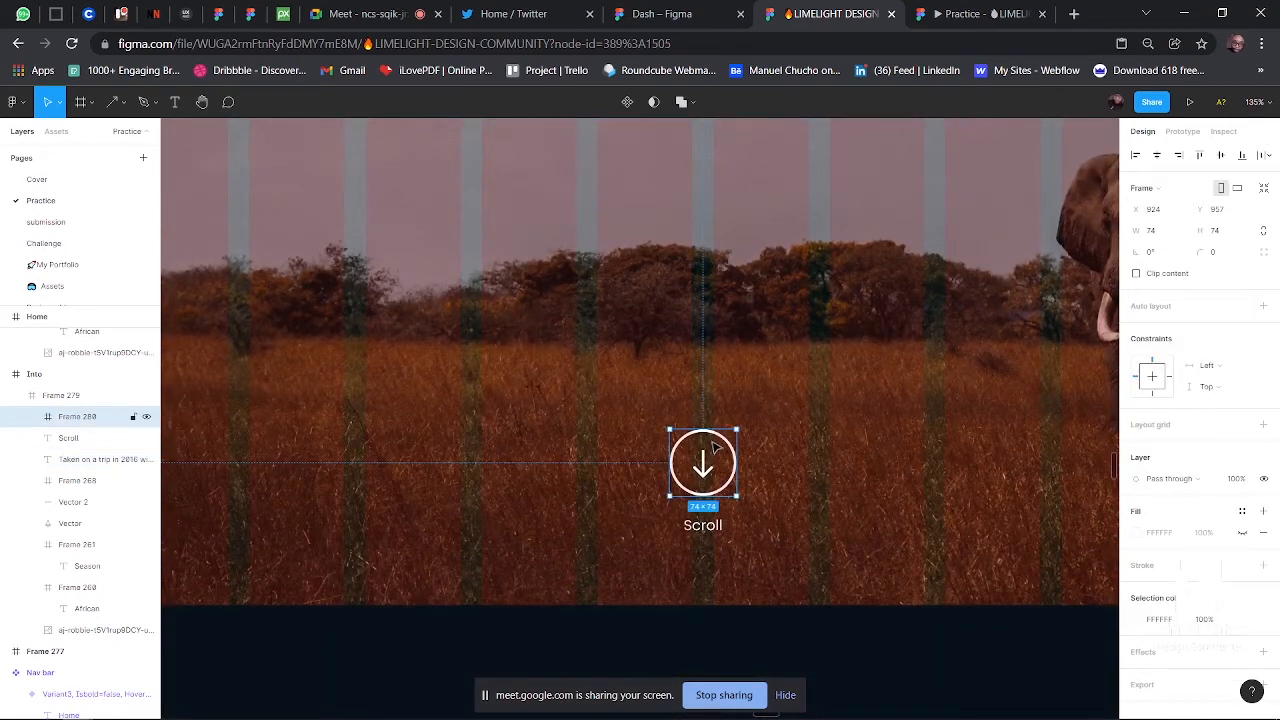
pyautogui.press('0')
pyautogui.press('0')
pyautogui.click(705, 523)
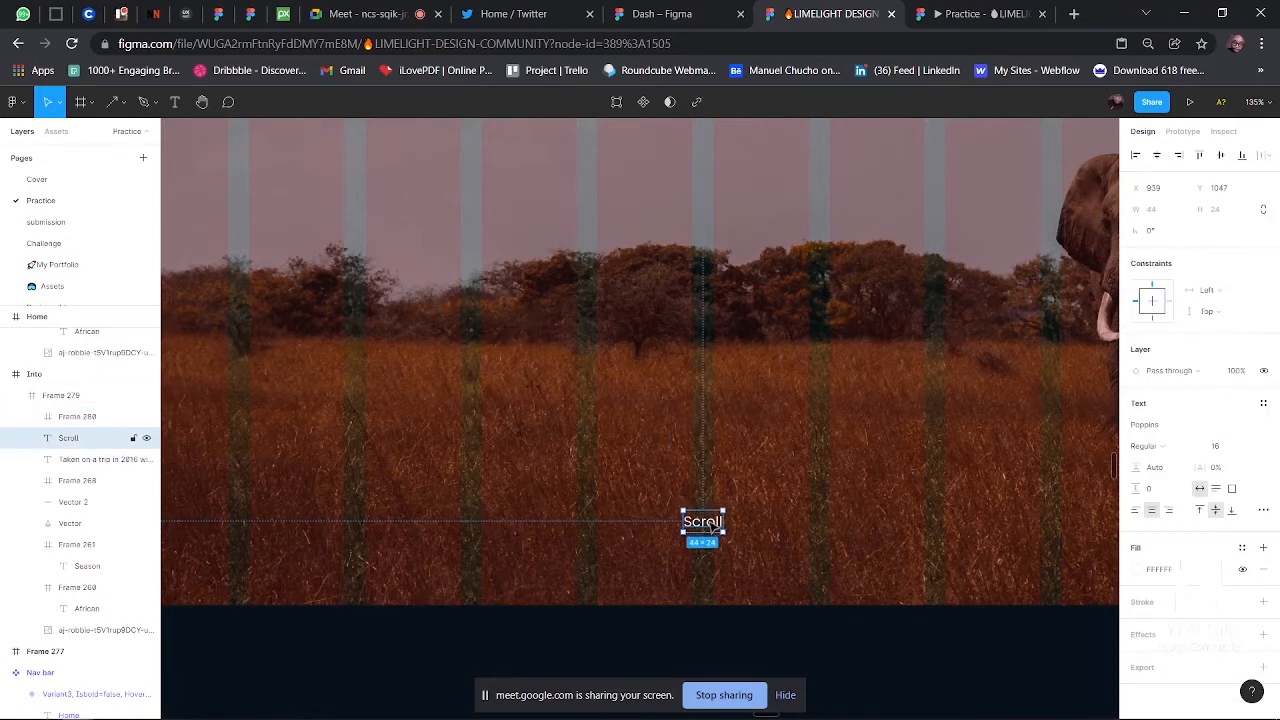
pyautogui.hotkey('ctrl', 'z')
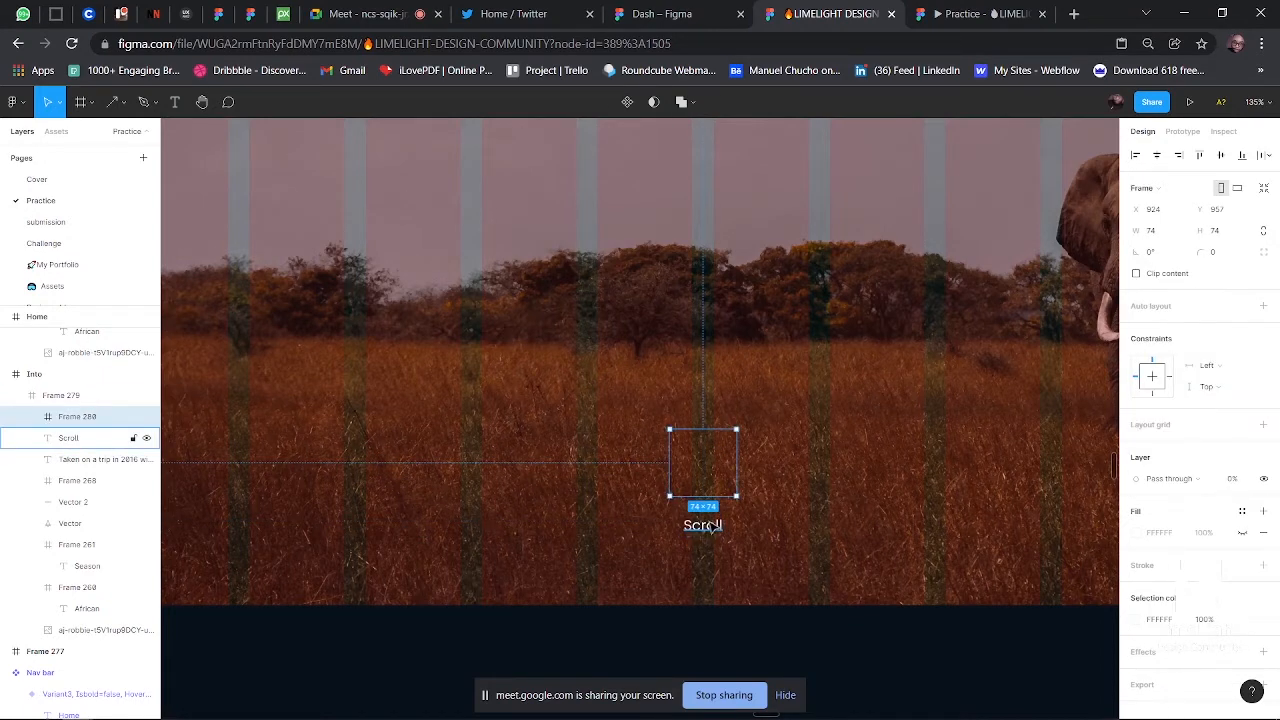
pyautogui.click(710, 527)
pyautogui.press('0')
pyautogui.press('0')
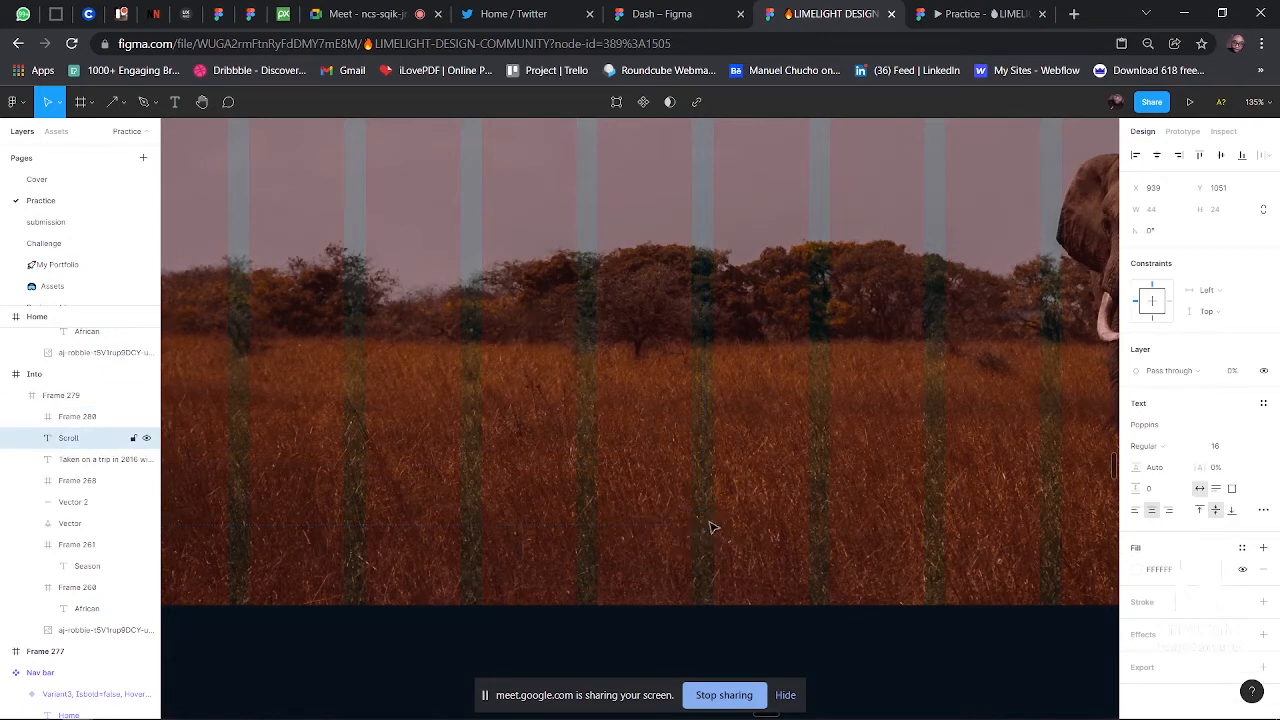
pyautogui.scroll(-4, 710, 527)
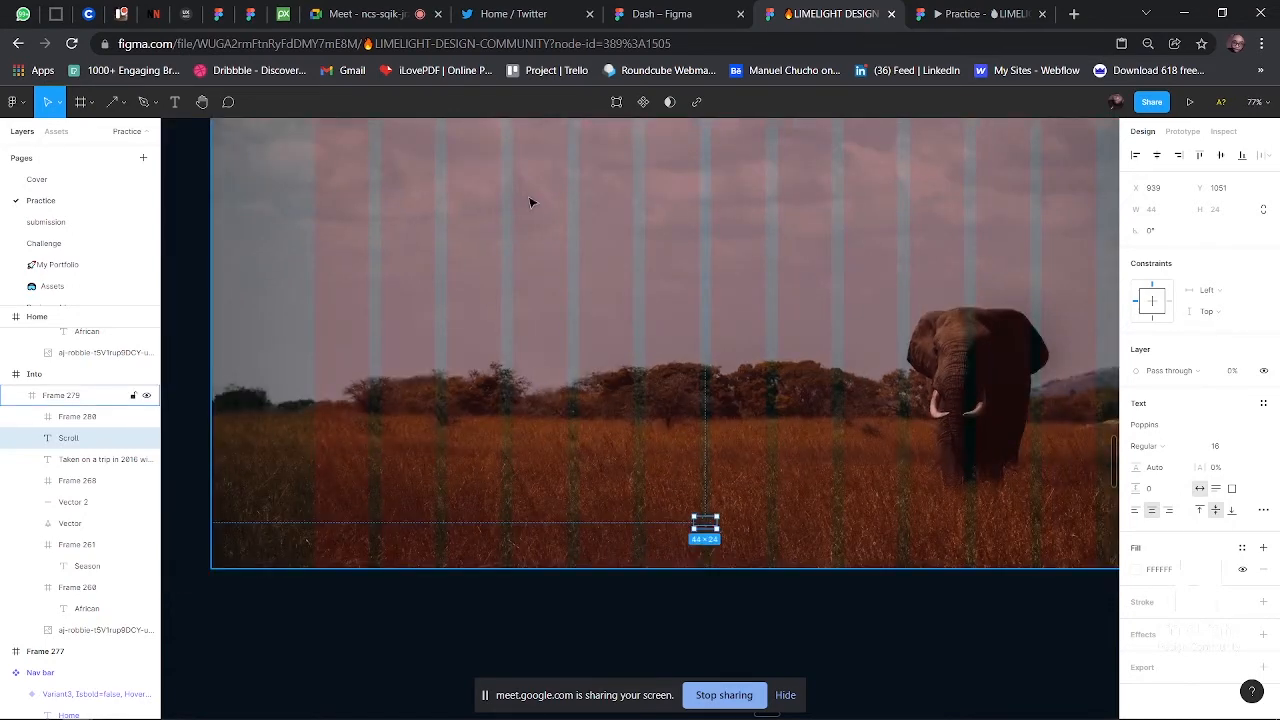
# - Check the Google Meet call and return to the Figma design file
pyautogui.click(341, 14)
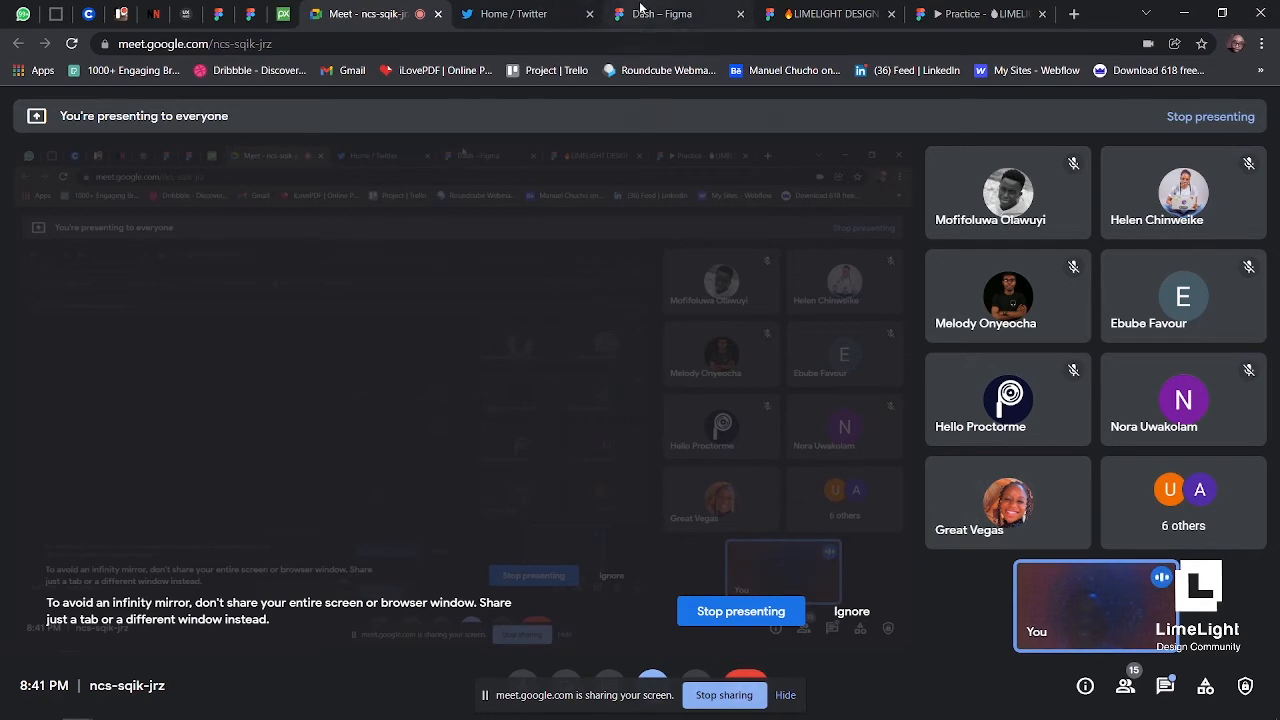
pyautogui.click(822, 12)
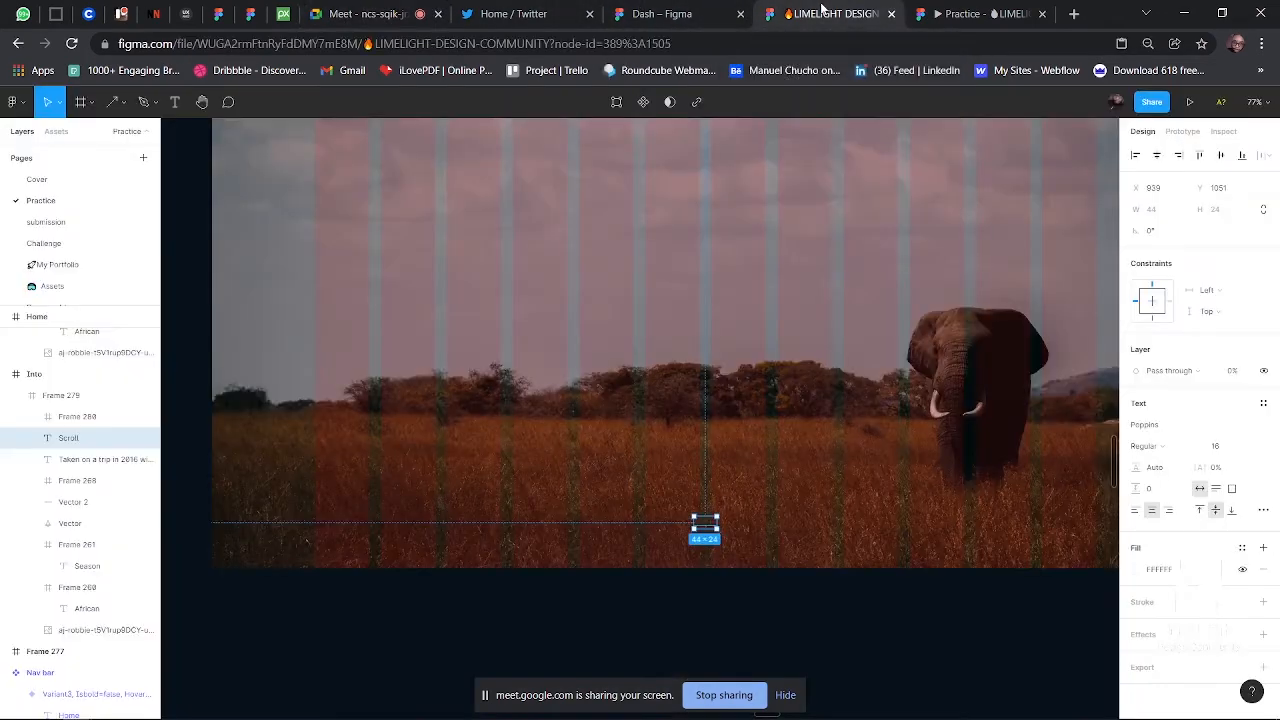
# - Set the intro screen's navigation bar frame to 0% opacity and clear the selection
pyautogui.scroll(3, 785, 317)
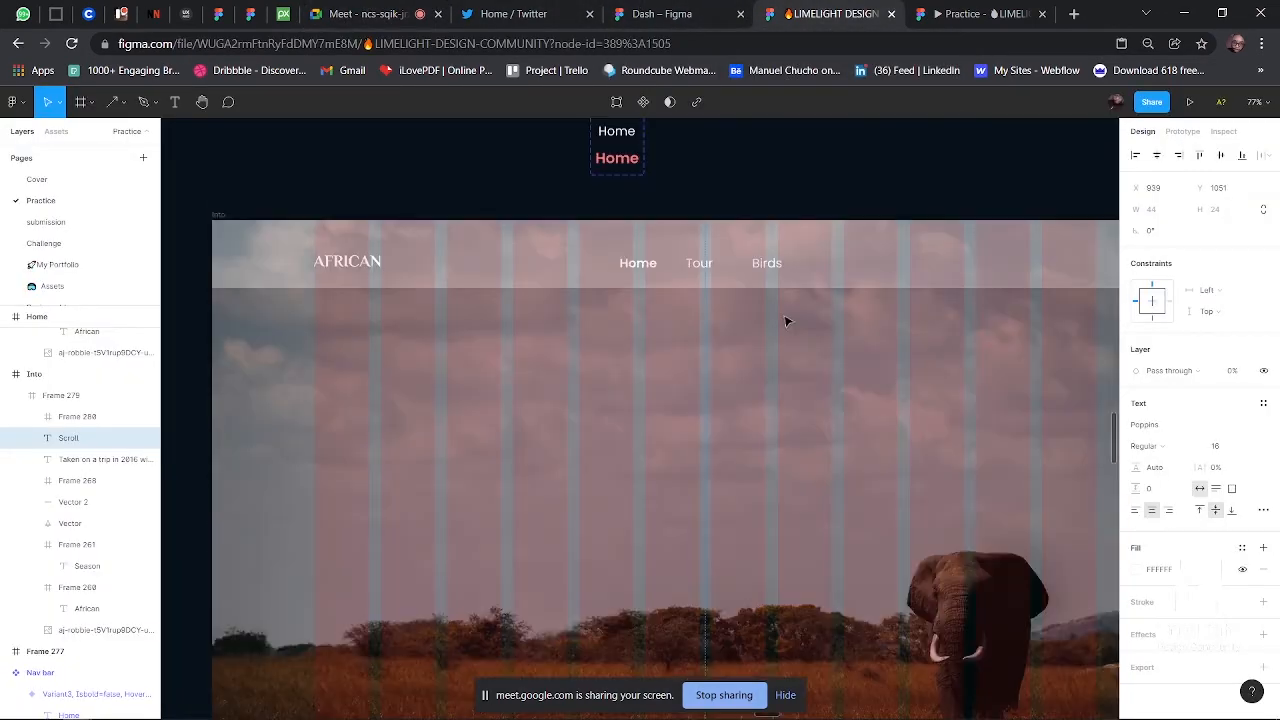
pyautogui.click(846, 283)
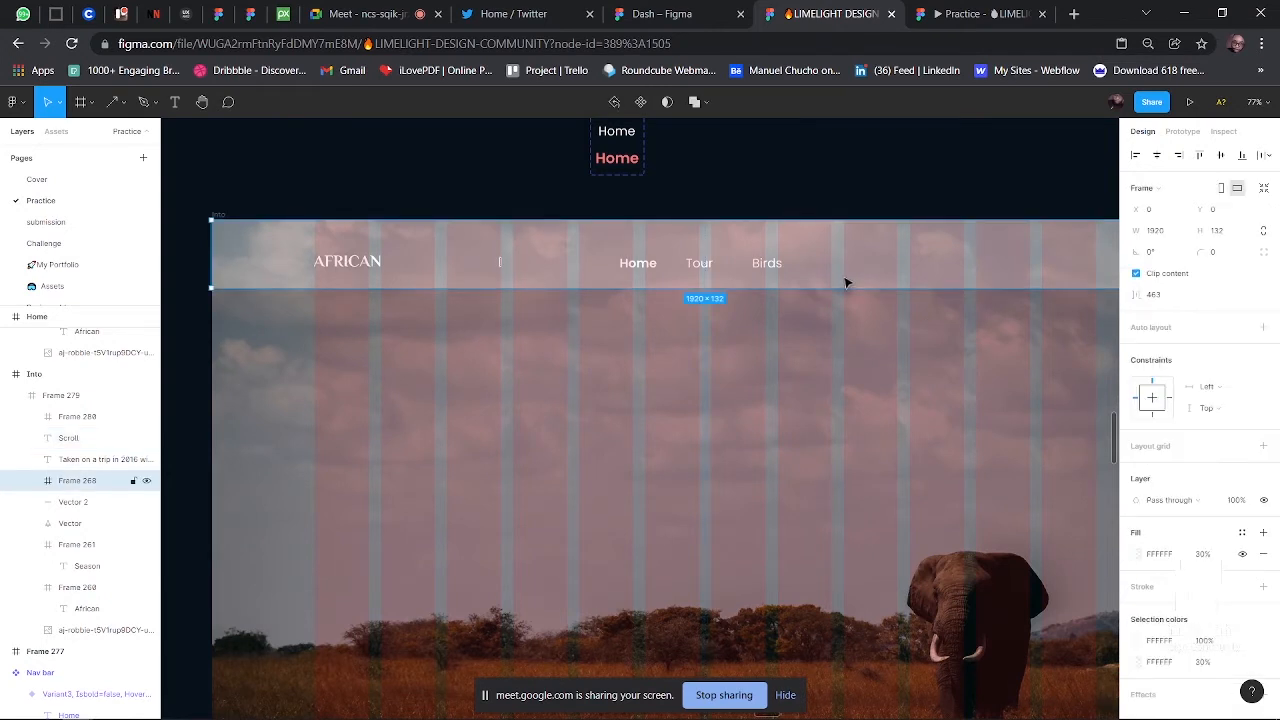
pyautogui.press('0')
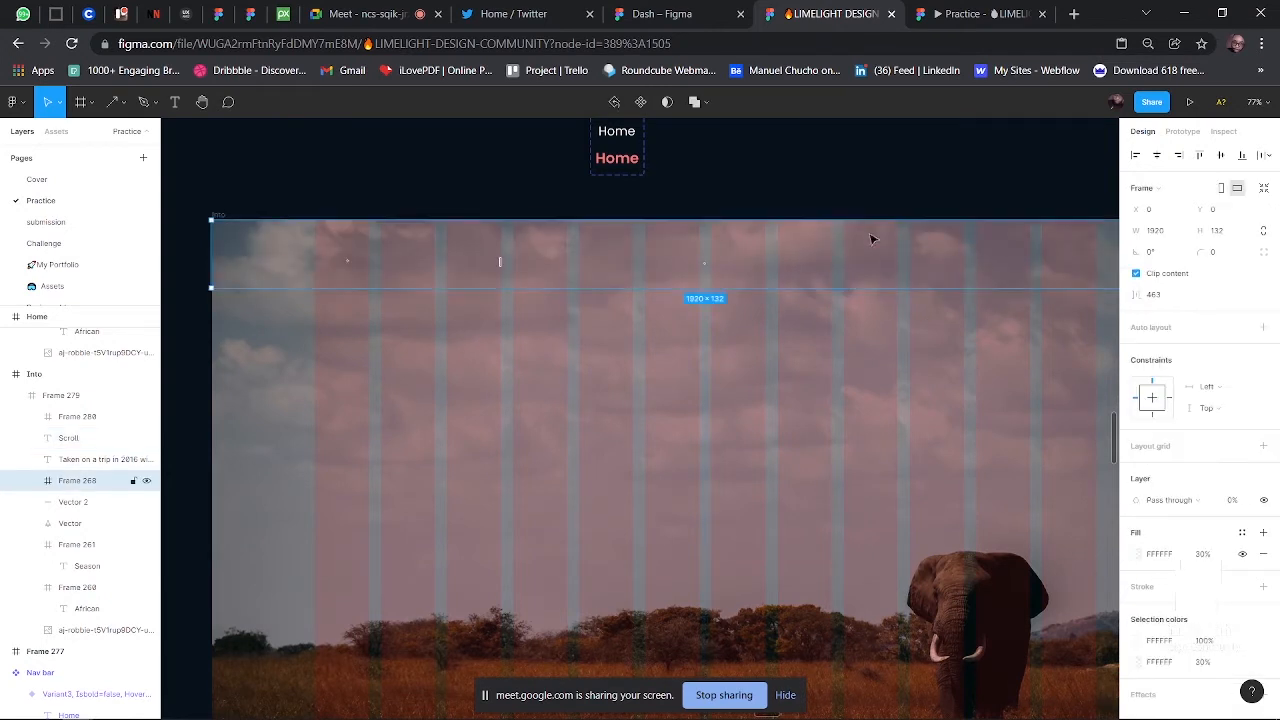
pyautogui.press('Escape')
pyautogui.scroll(-5, 734, 337)
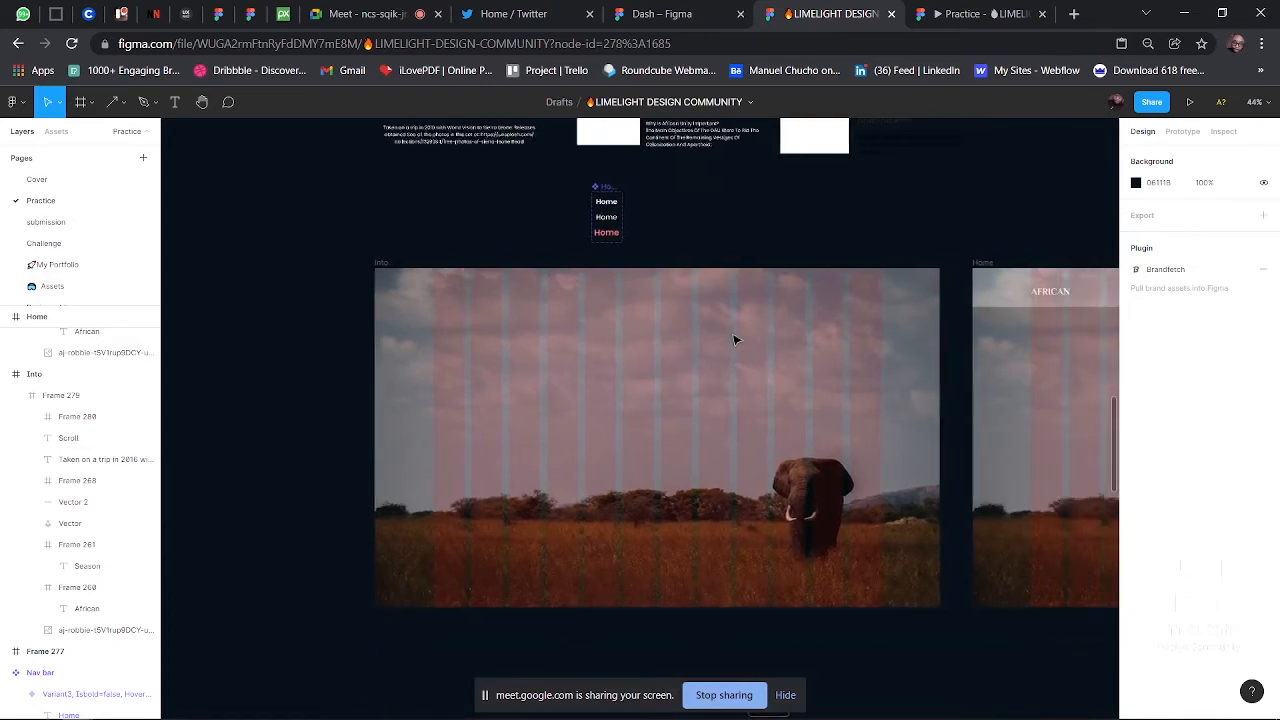
# - Add a prototype connection from the intro frame to the Home frame
pyautogui.hscroll(6, 629, 534)
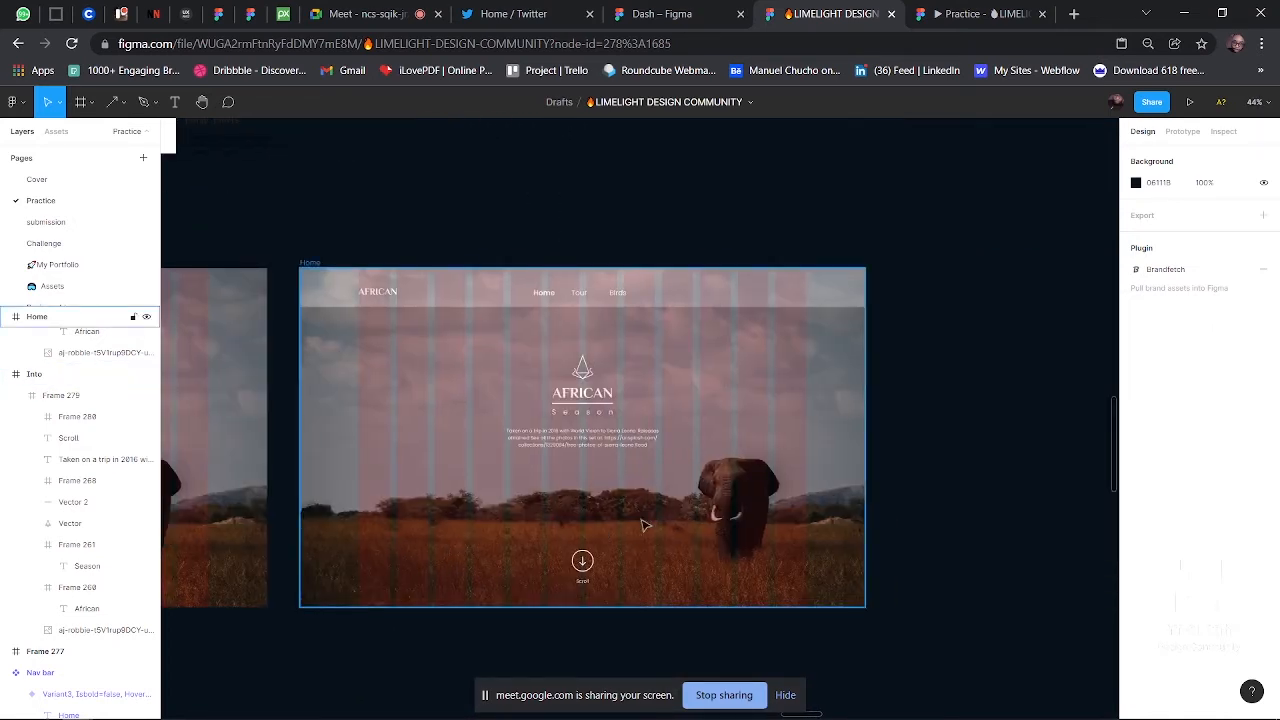
pyautogui.hscroll(-5, 643, 525)
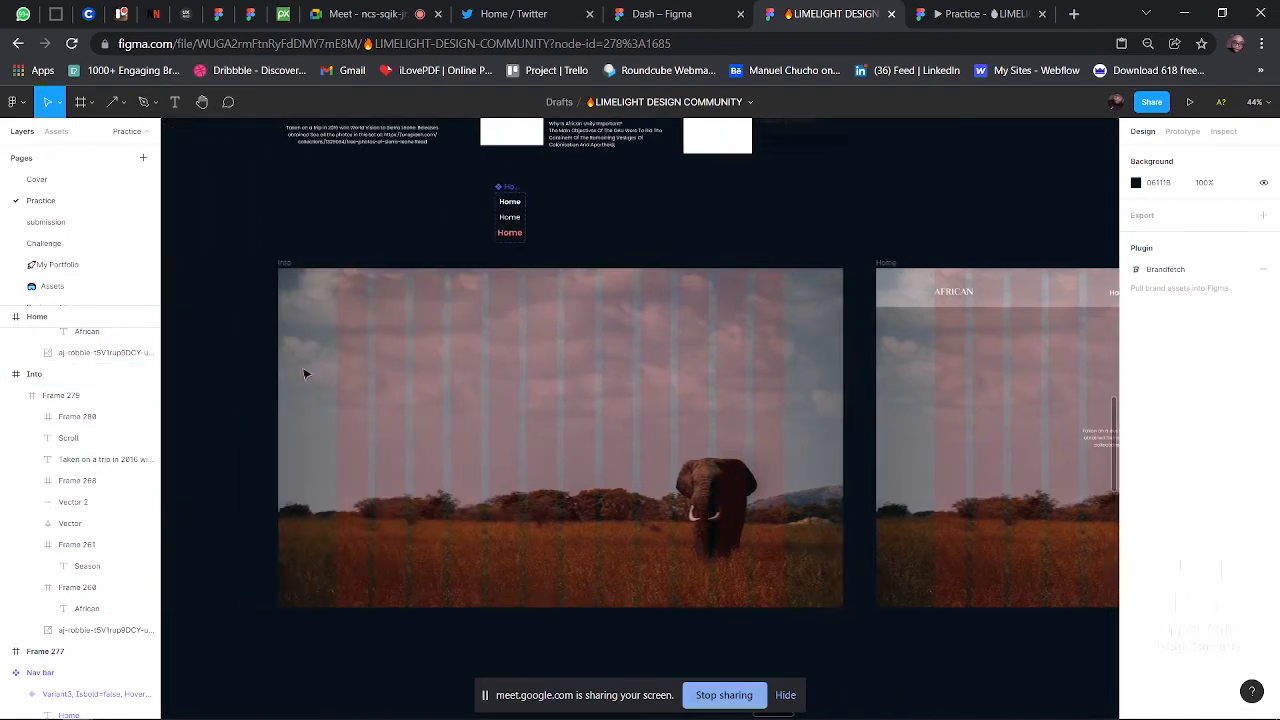
pyautogui.hscroll(-1, 305, 374)
pyautogui.click(302, 263)
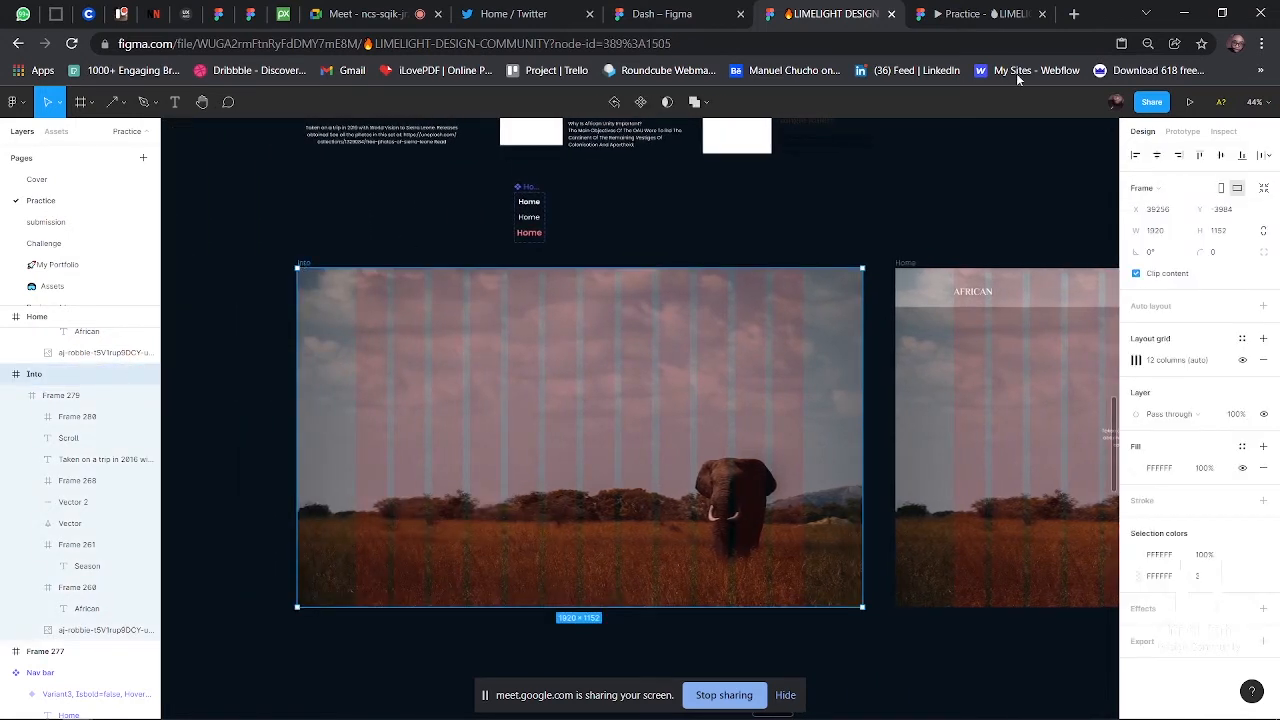
pyautogui.click(1183, 131)
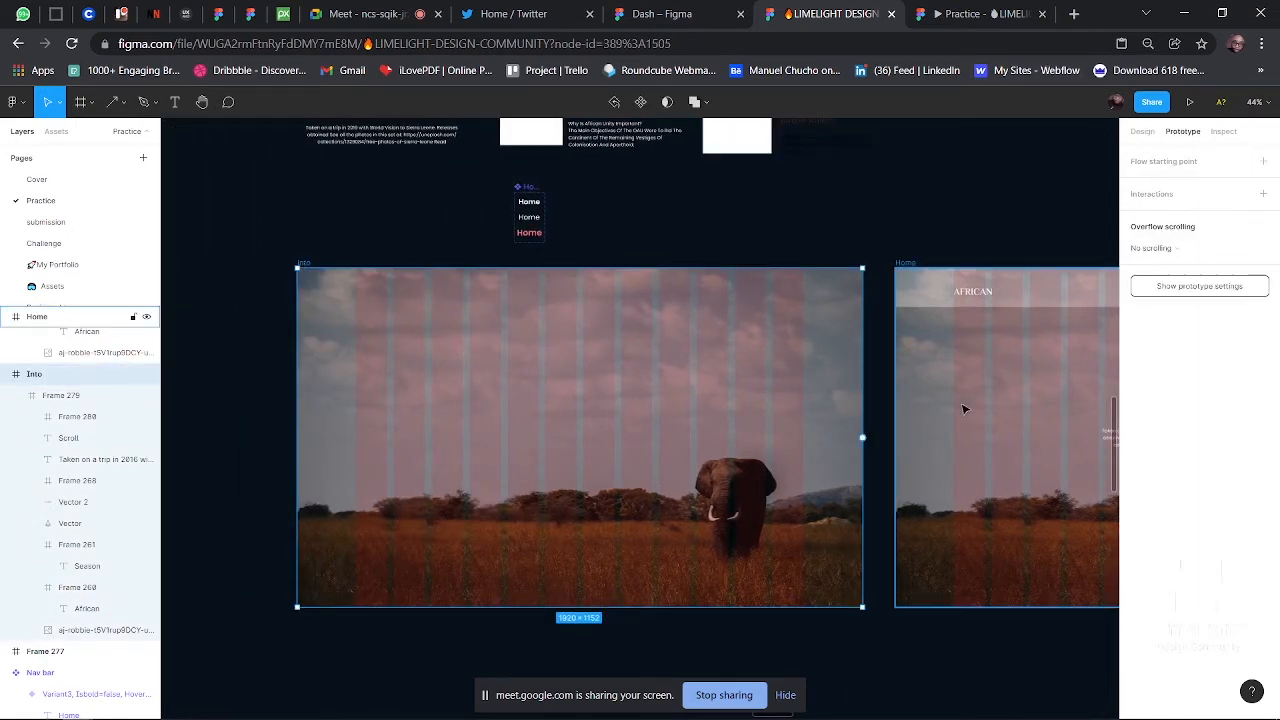
pyautogui.moveTo(863, 437); pyautogui.dragTo(916, 443)
pyautogui.hscroll(5, 916, 443)
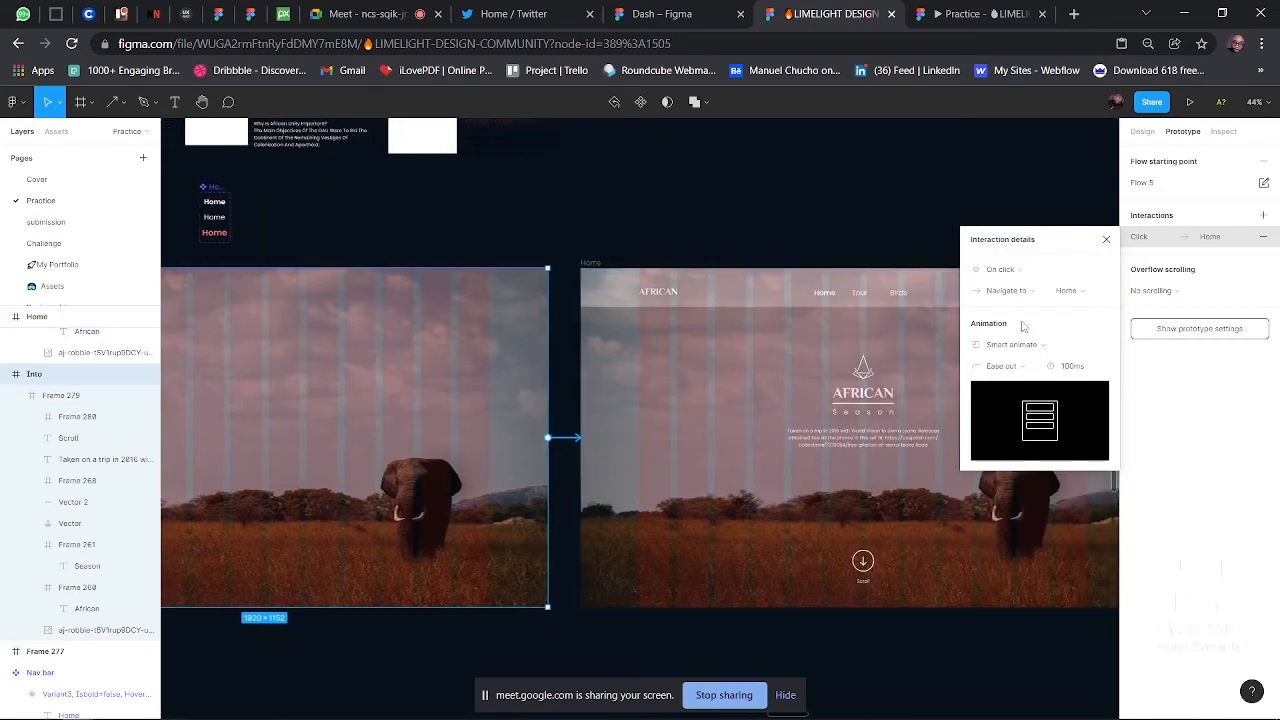
# - Trigger the intro-to-Home interaction after a delay of 2000 ms and set its easing to Ease in and out back
pyautogui.click(1001, 269)
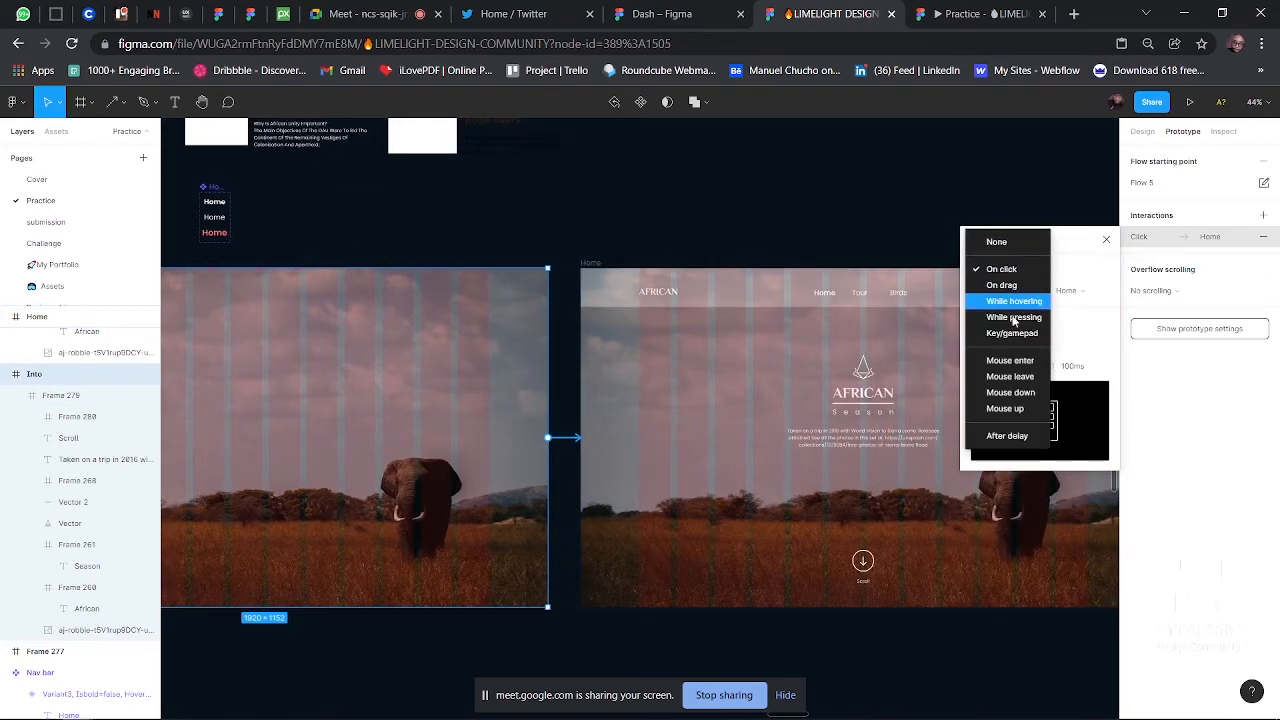
pyautogui.click(1015, 444)
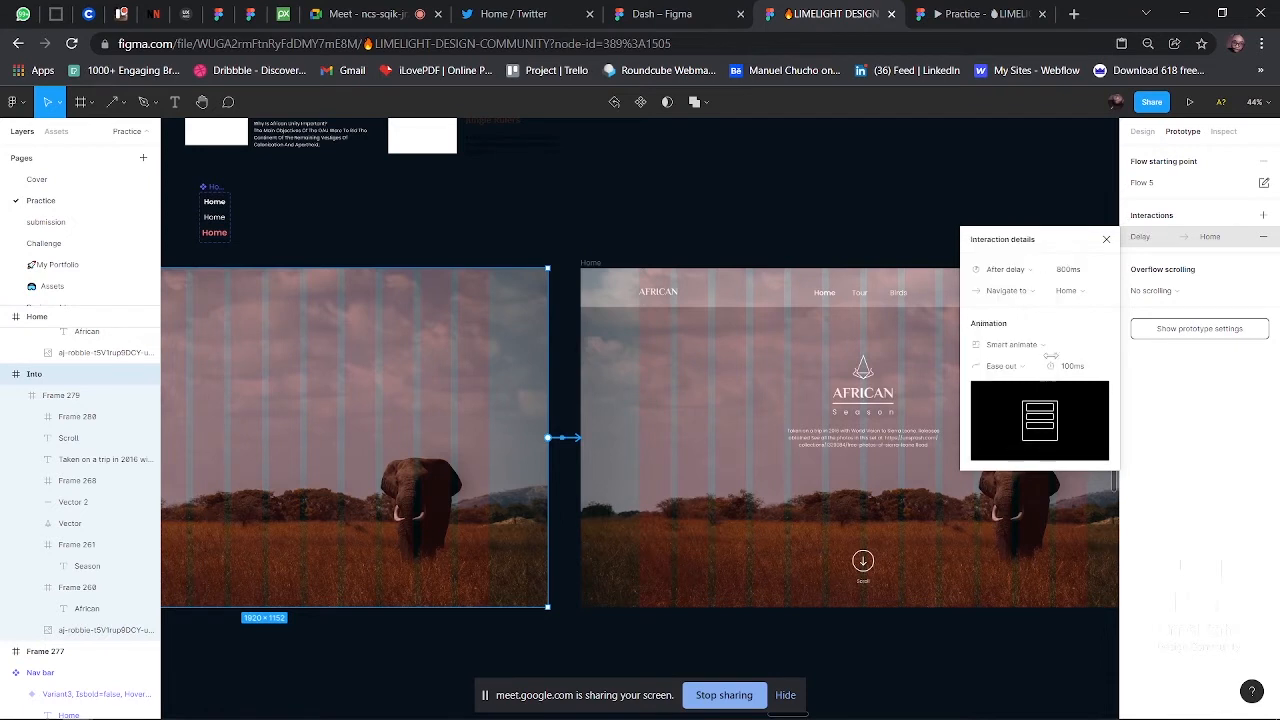
pyautogui.click(1075, 272)
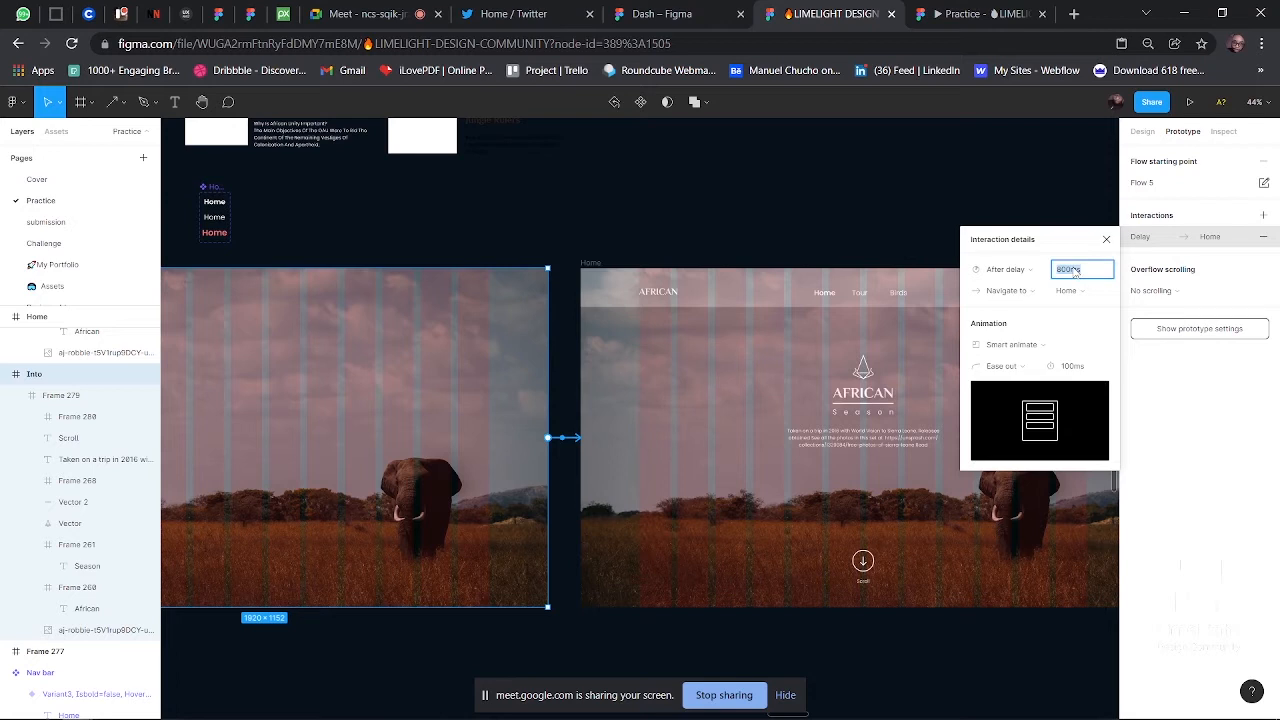
pyautogui.write('2000')
pyautogui.press('Return')
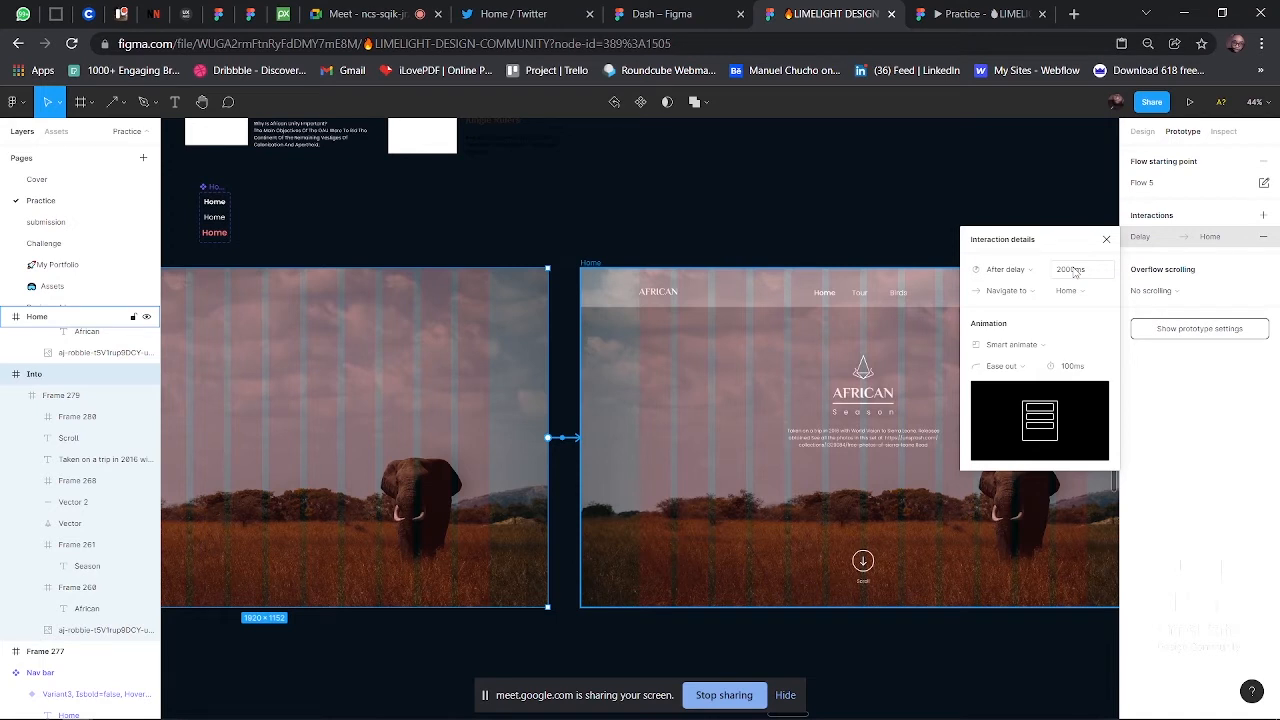
pyautogui.hscroll(1, 690, 425)
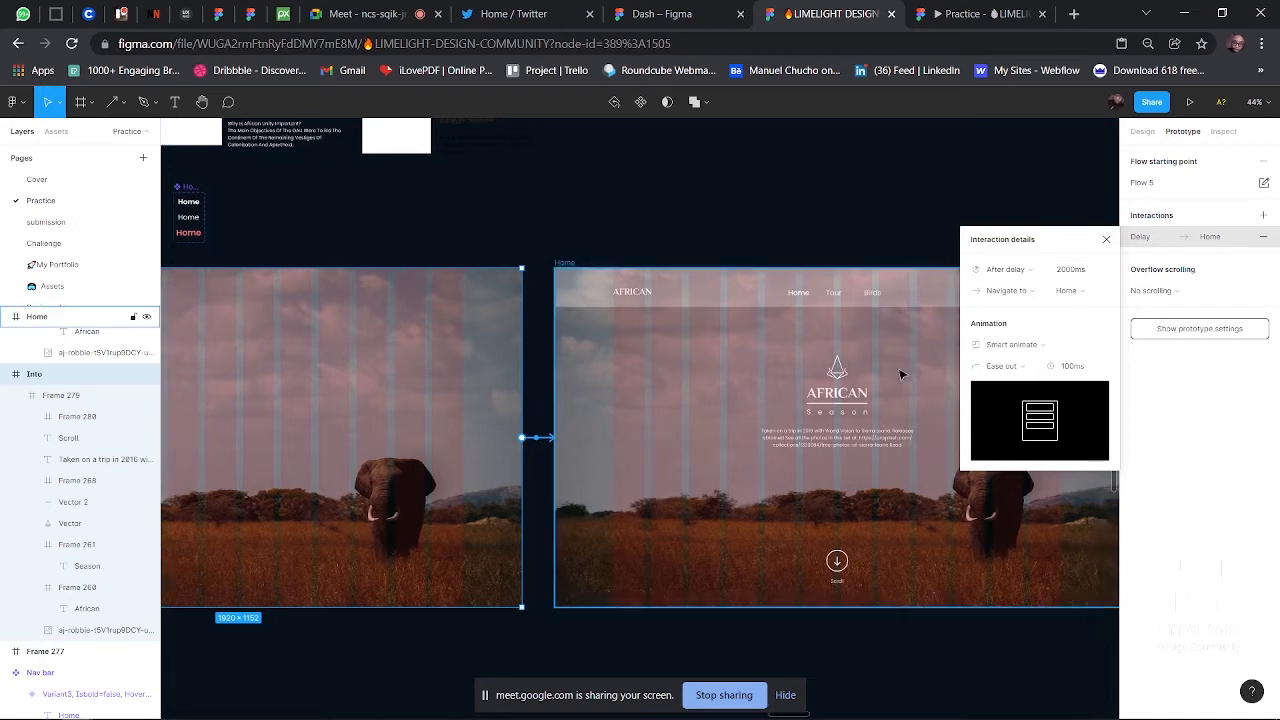
pyautogui.click(1024, 367)
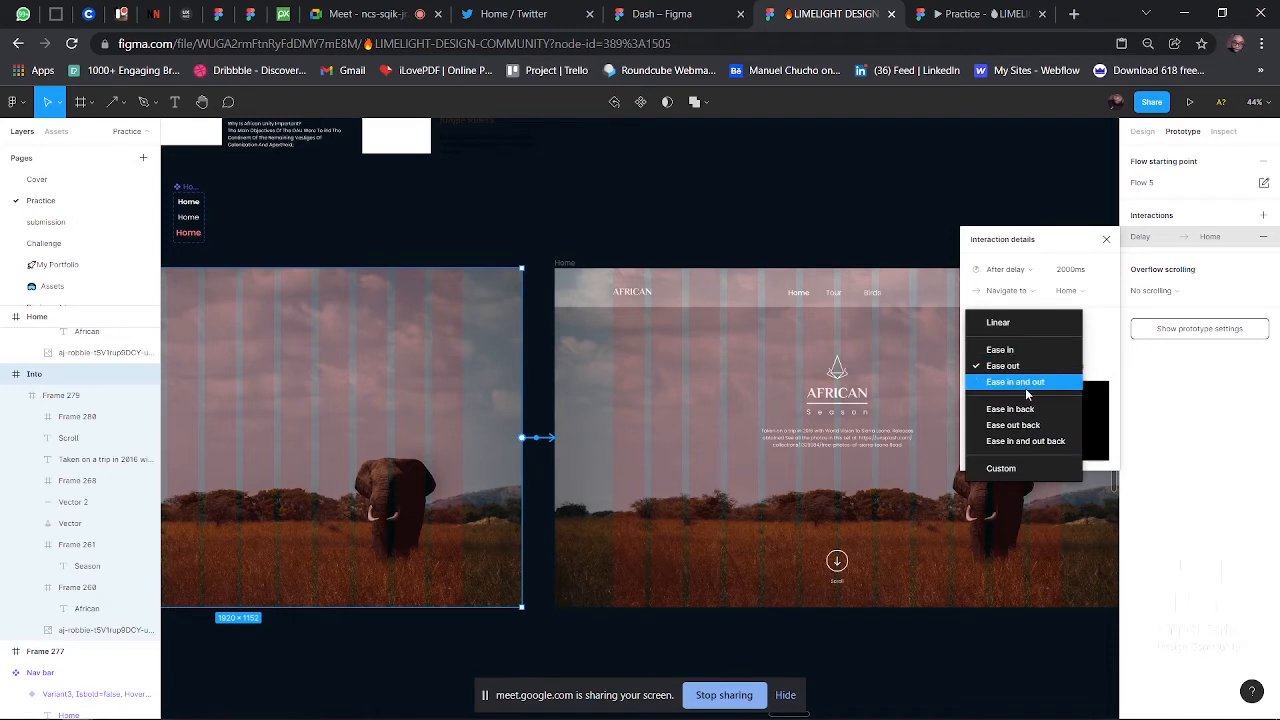
pyautogui.click(1021, 445)
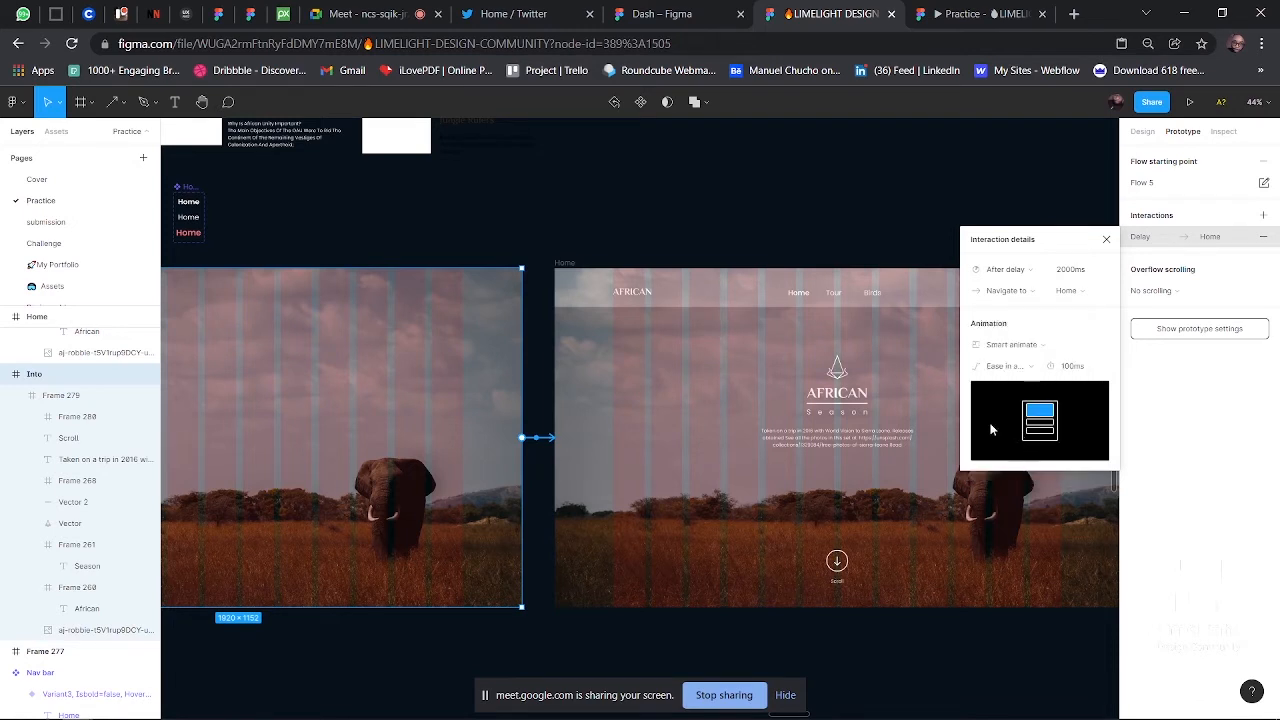
# - Play the prototype flow from the intro frame, view it in full screen, and exit full screen
pyautogui.hscroll(3, 713, 466)
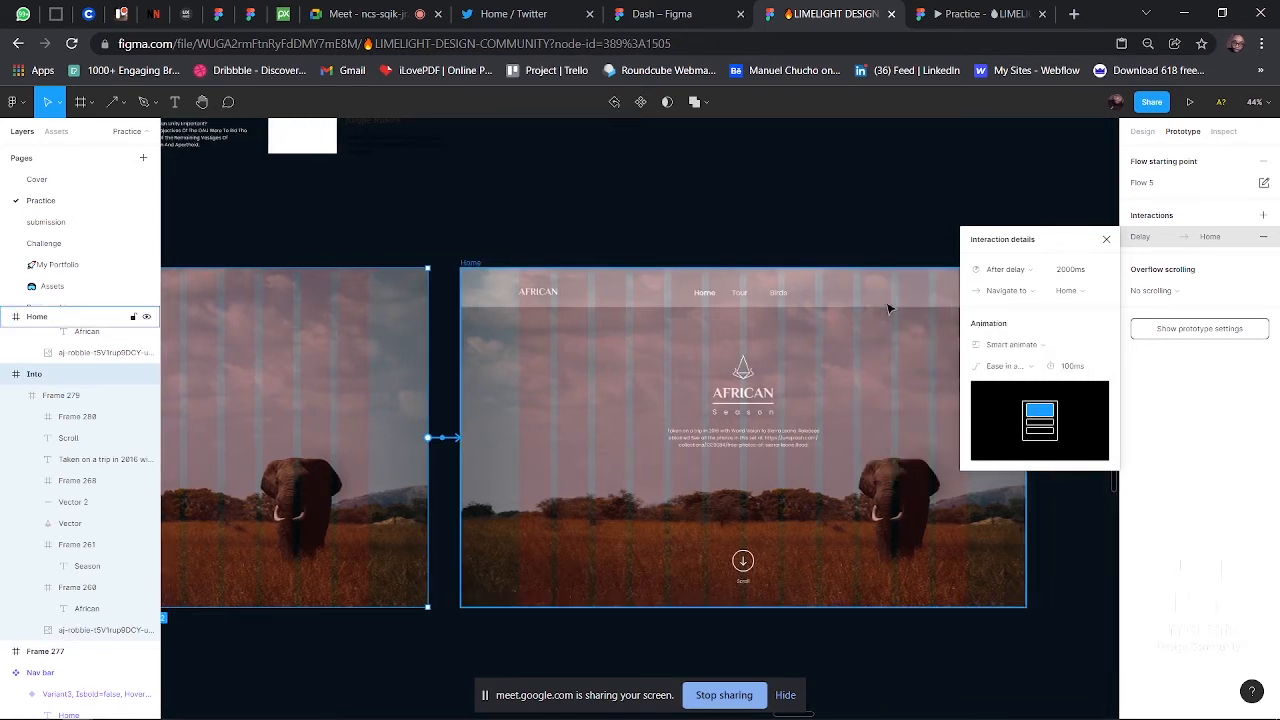
pyautogui.hscroll(-5, 720, 251)
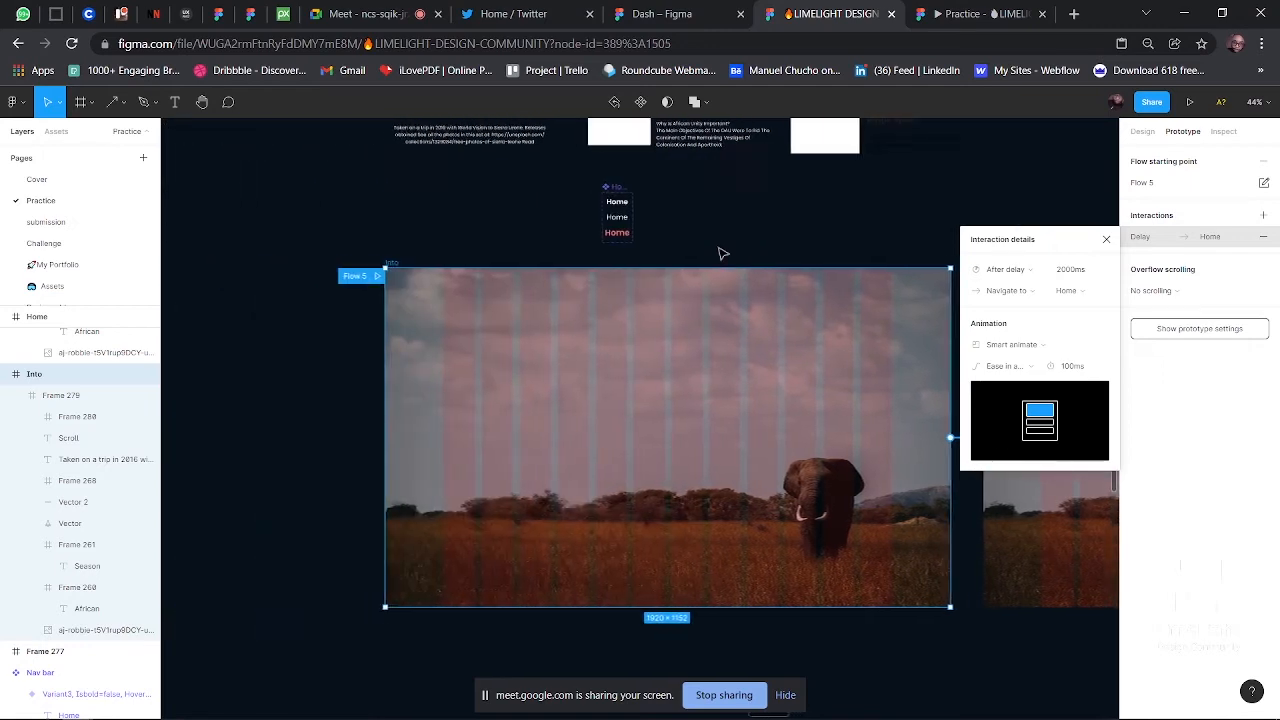
pyautogui.click(423, 277)
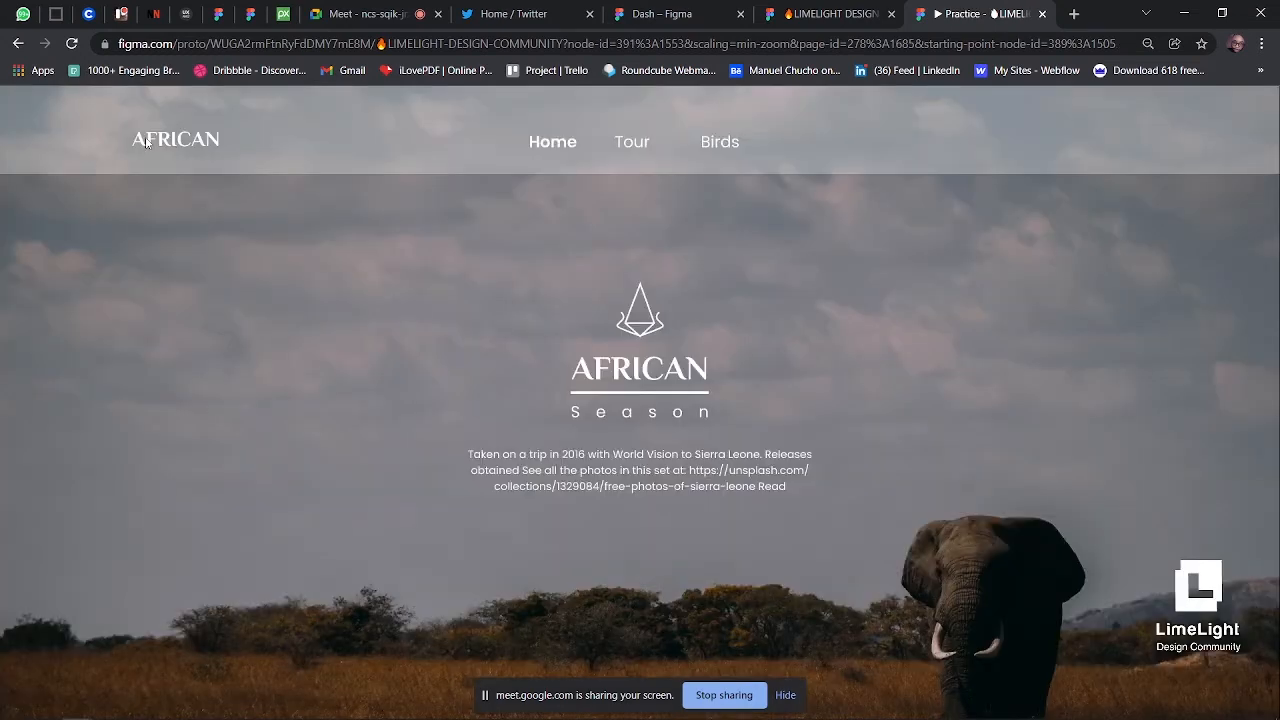
pyautogui.click(145, 142)
pyautogui.press('f')
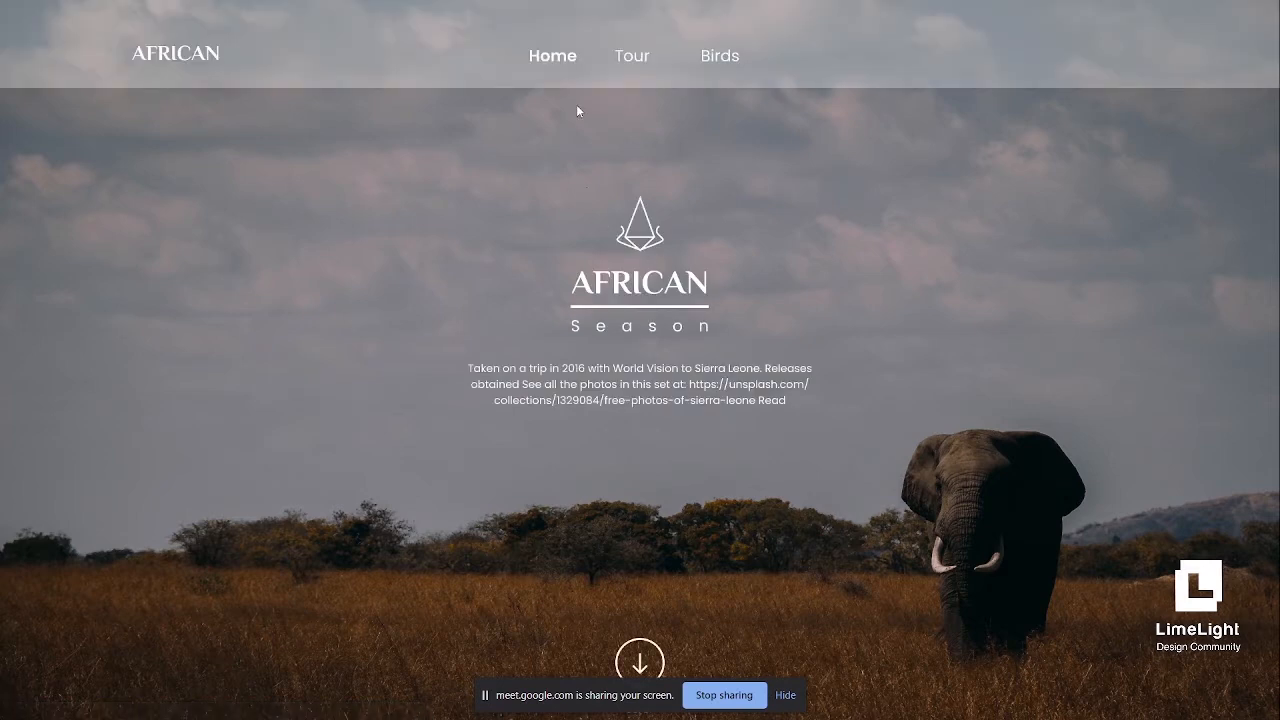
pyautogui.moveTo(470, 6)
pyautogui.press('Escape')
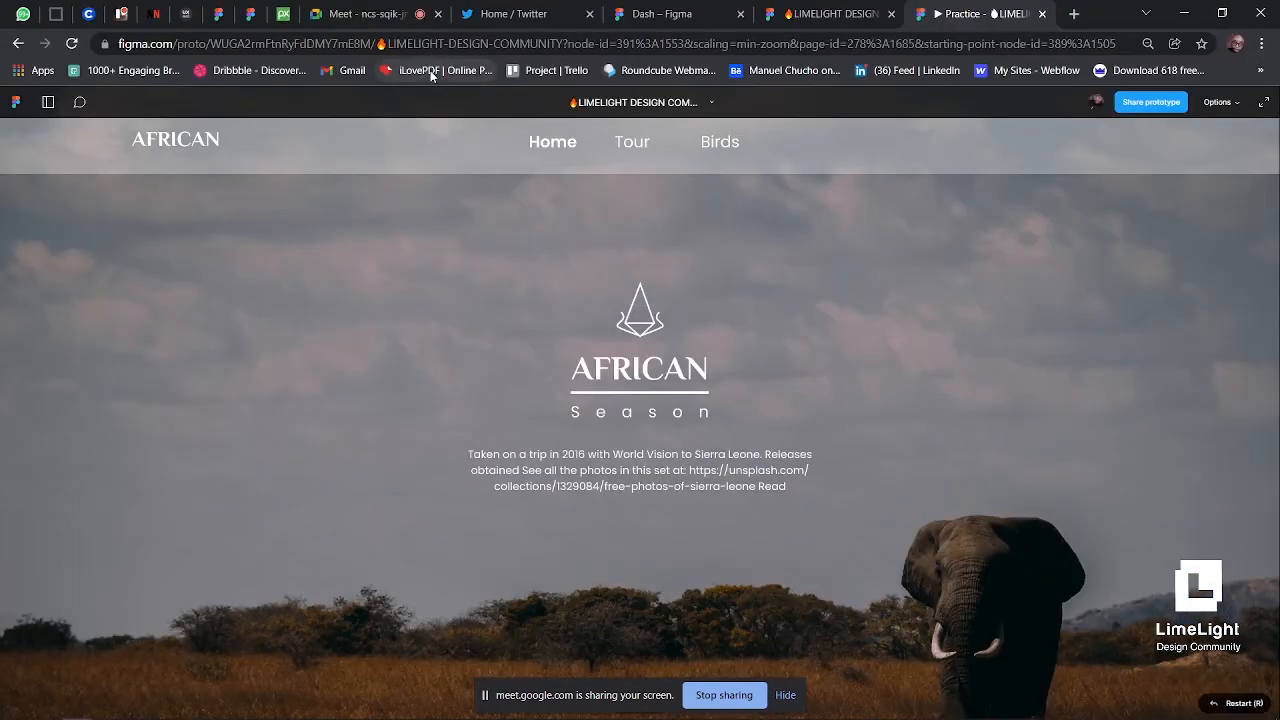
# - Set the intro-to-Home animation duration to 1 in the design file and reopen the prototype preview
pyautogui.click(820, 14)
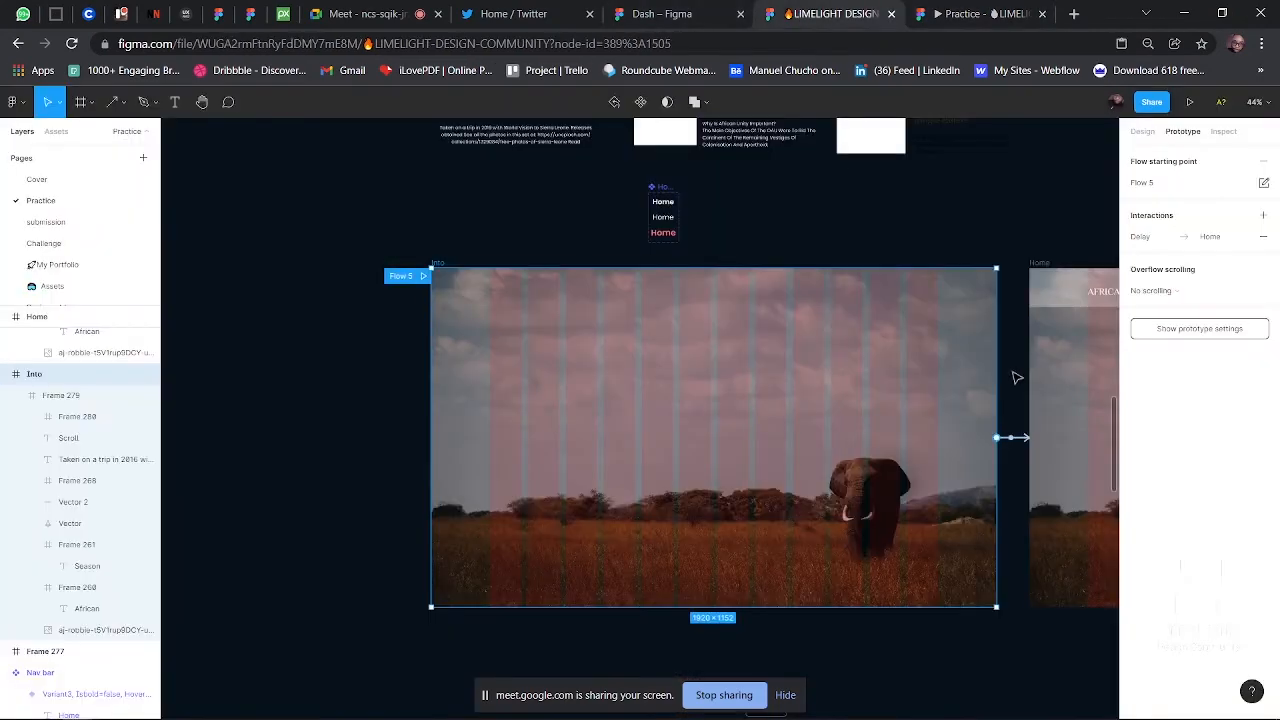
pyautogui.click(1017, 437)
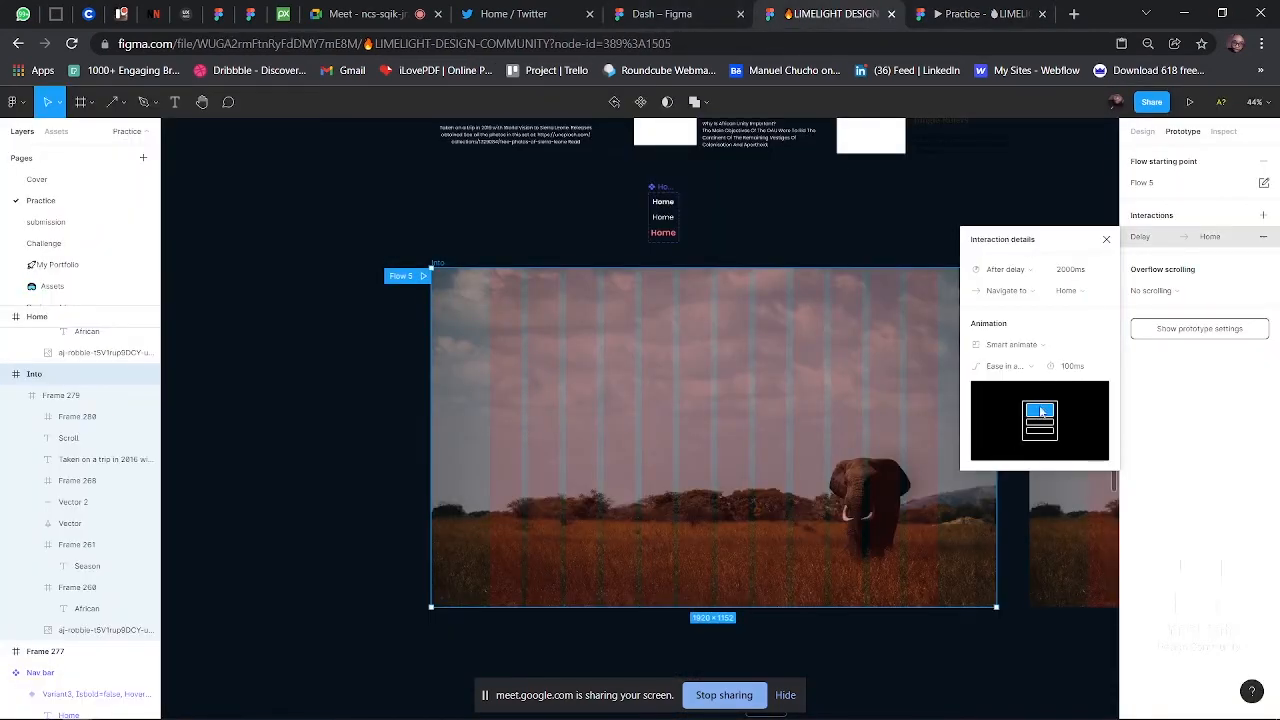
pyautogui.click(1076, 368)
pyautogui.write('1')
pyautogui.press('Return')
pyautogui.hotkey('ctrl', 'alt', 'Return')
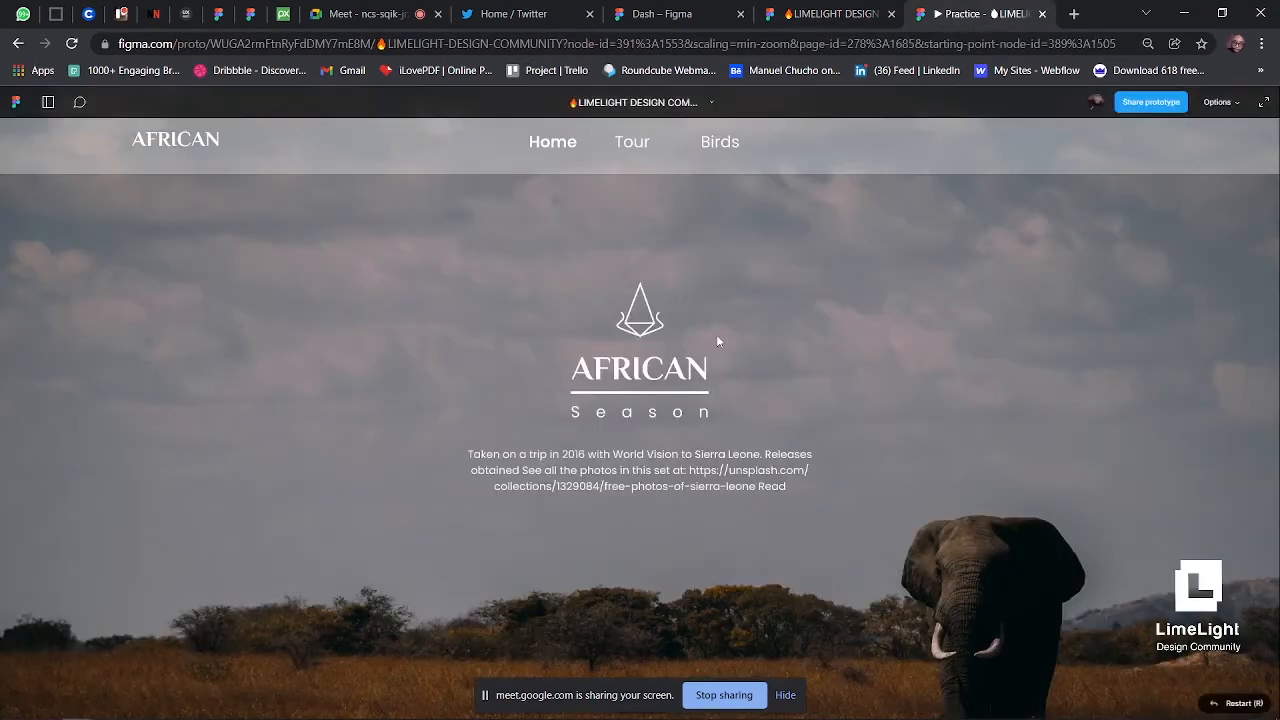
# - View the prototype in full screen, reload it to replay the intro-to-Home animation, and exit full screen
pyautogui.press('f')
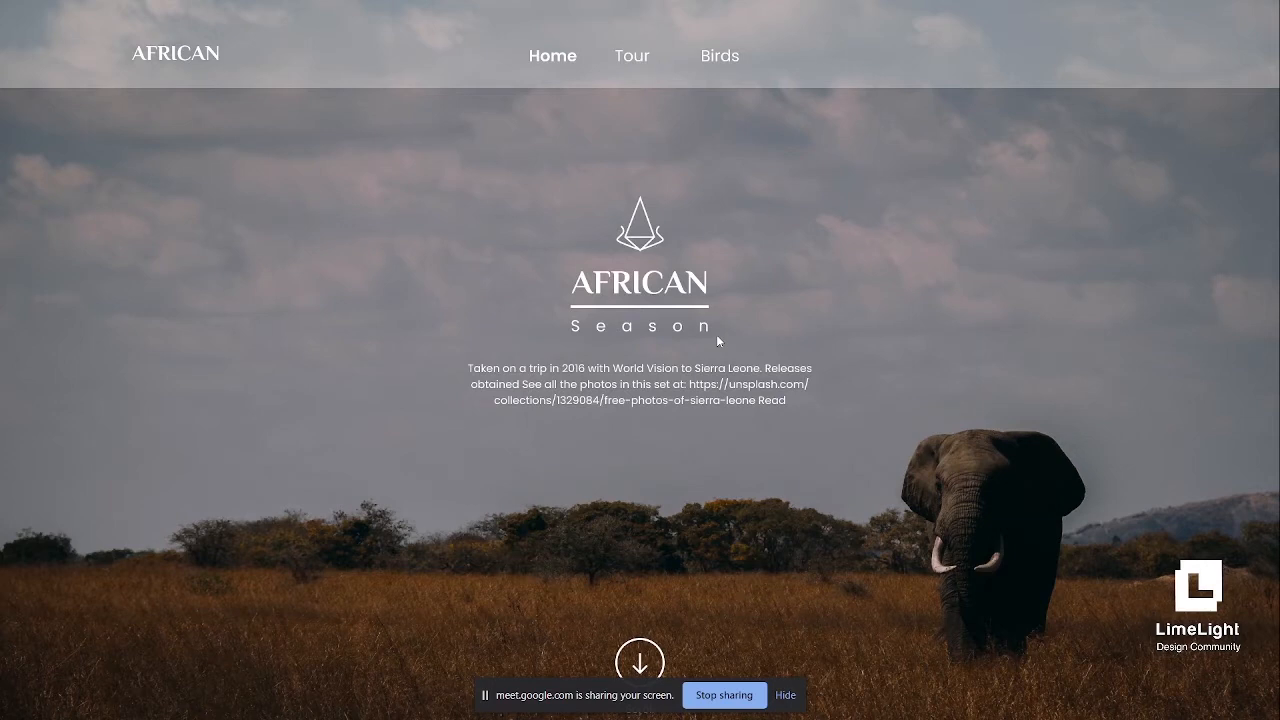
pyautogui.press('F5')
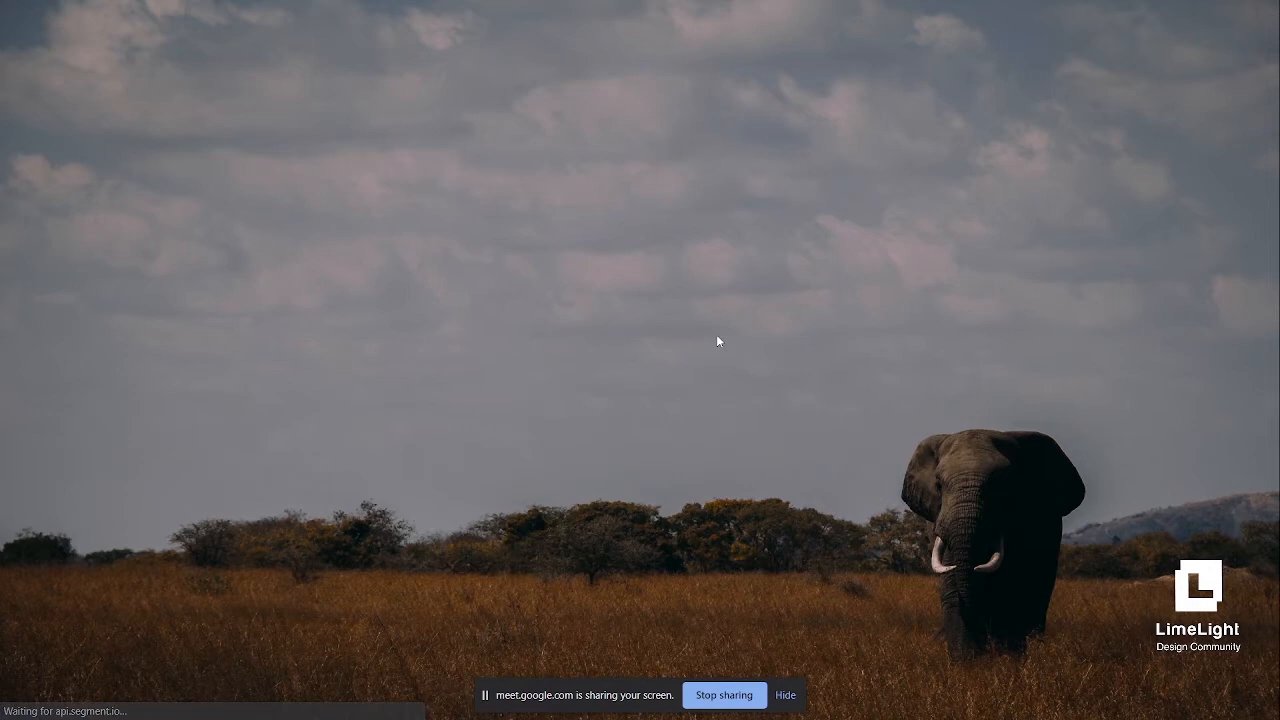
pyautogui.press('F5')
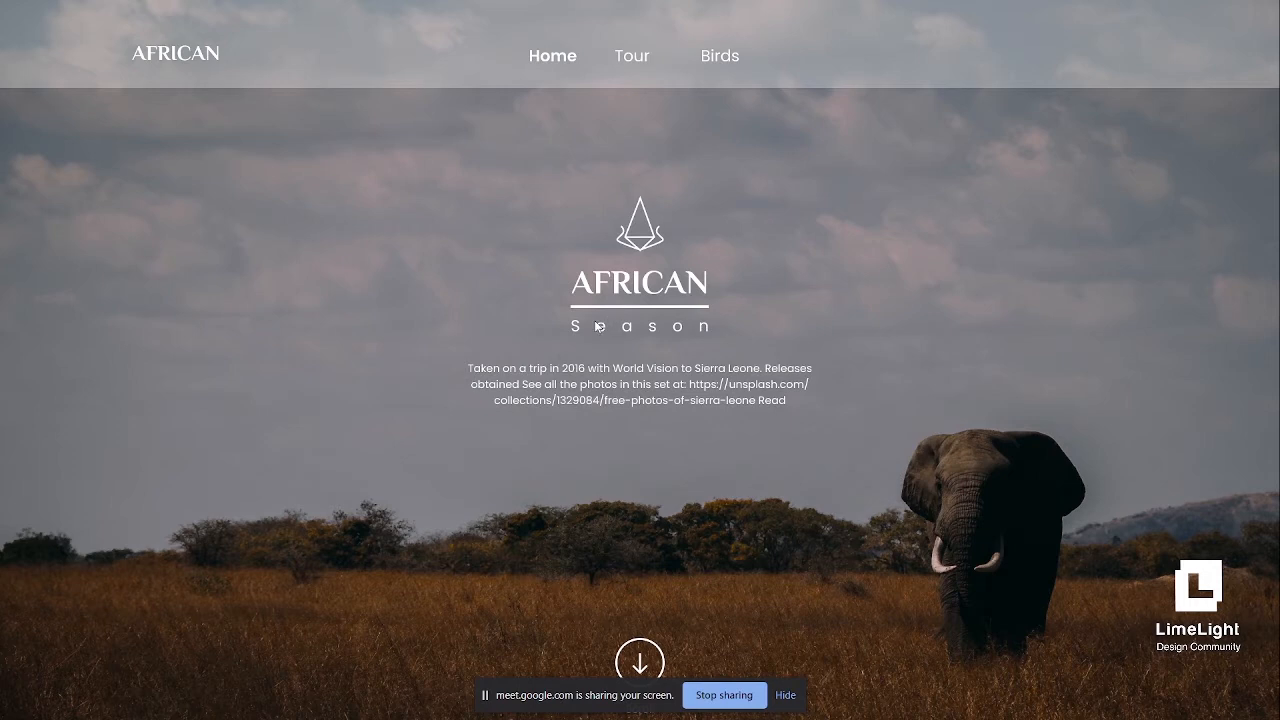
pyautogui.click(632, 236)
pyautogui.press('Escape')
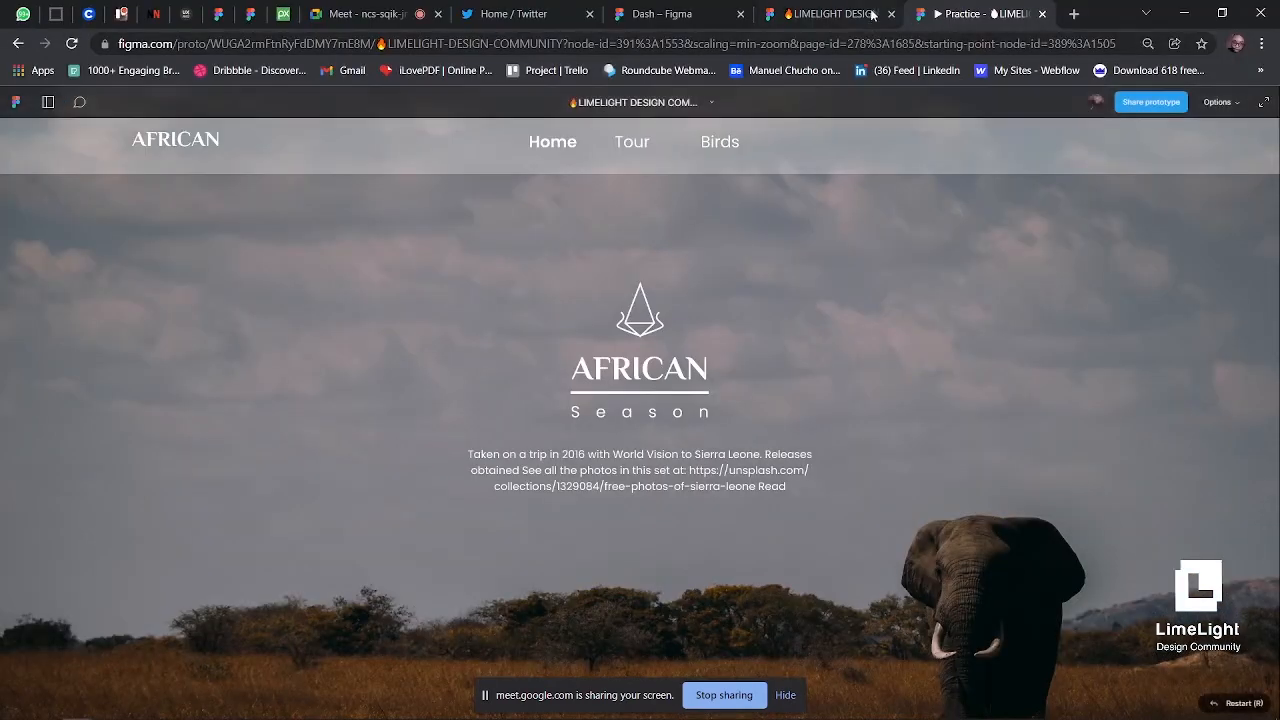
# - Return to the design file, close the interaction details, and duplicate the Home frame beside the original
pyautogui.click(836, 14)
pyautogui.hscroll(10, 637, 360)
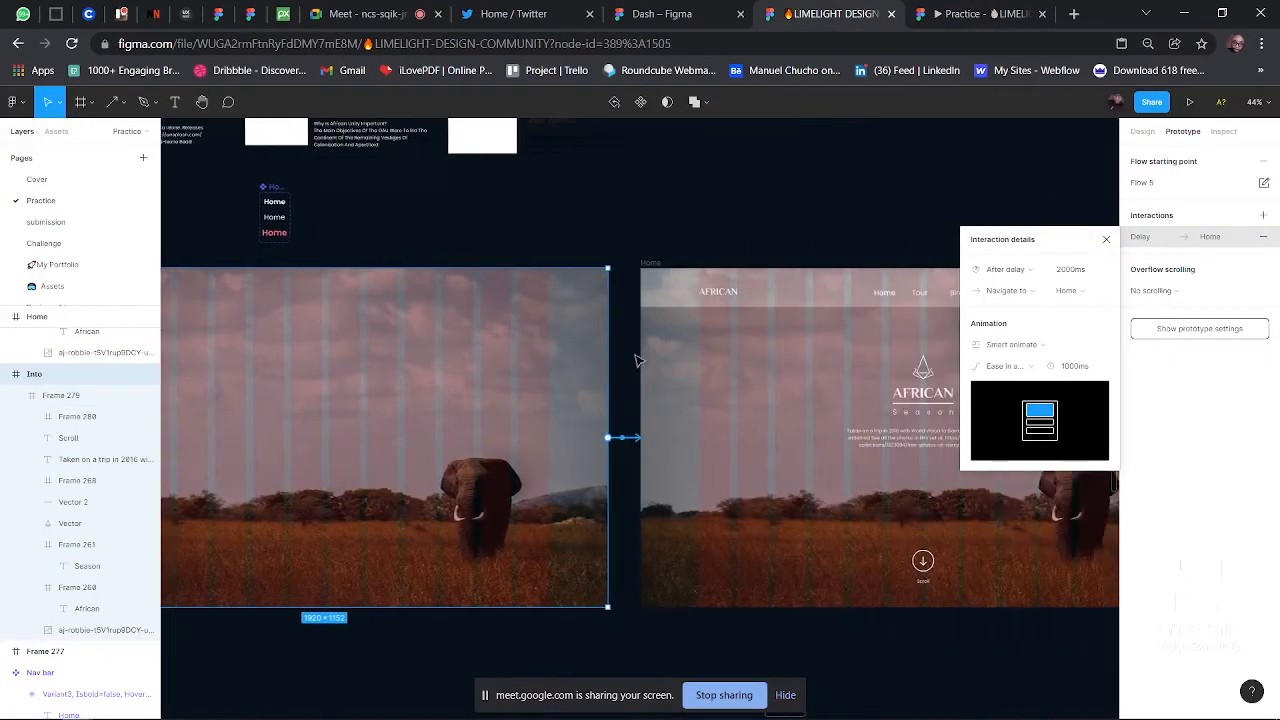
pyautogui.click(1106, 239)
pyautogui.scroll(-3, 620, 404)
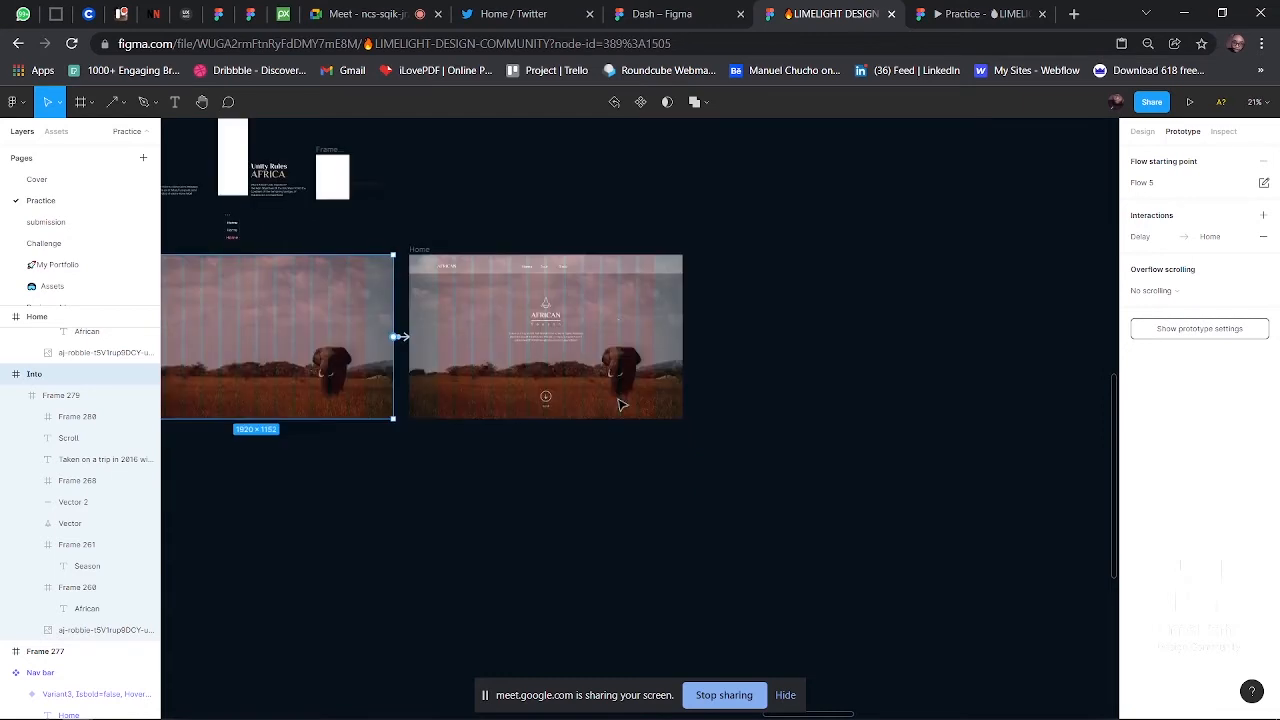
pyautogui.scroll(3, 493, 364)
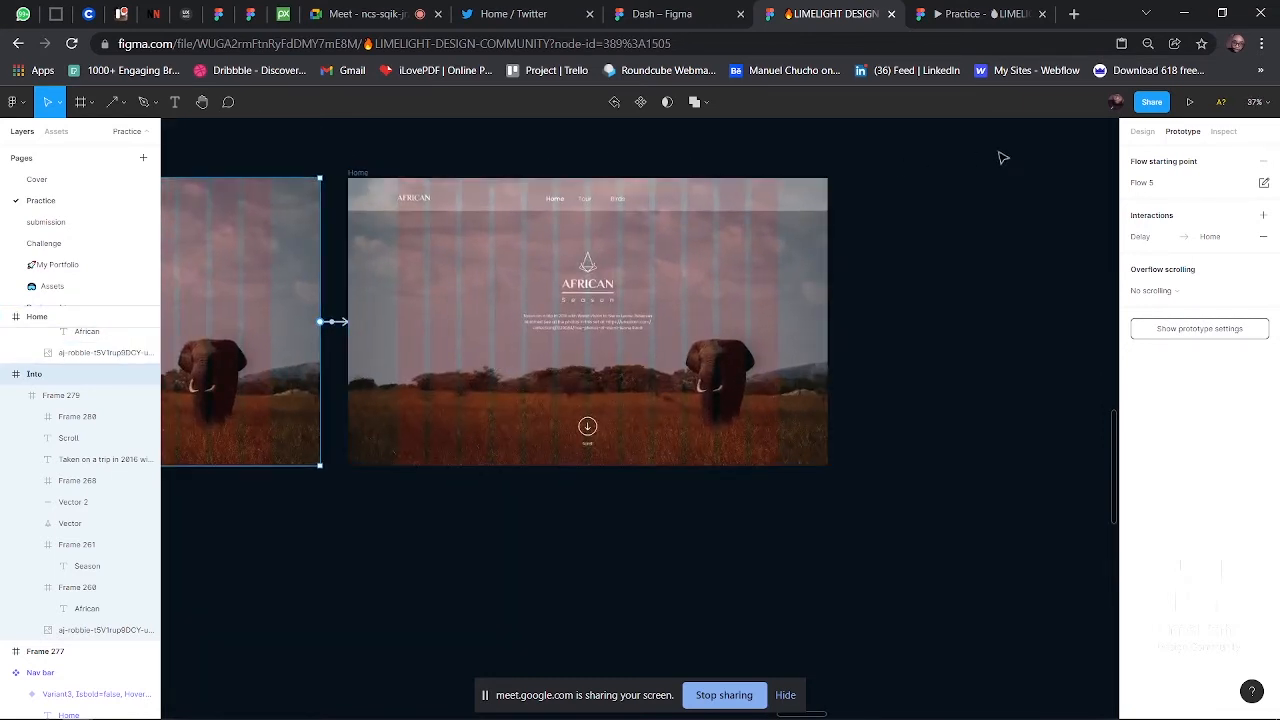
pyautogui.click(1148, 140)
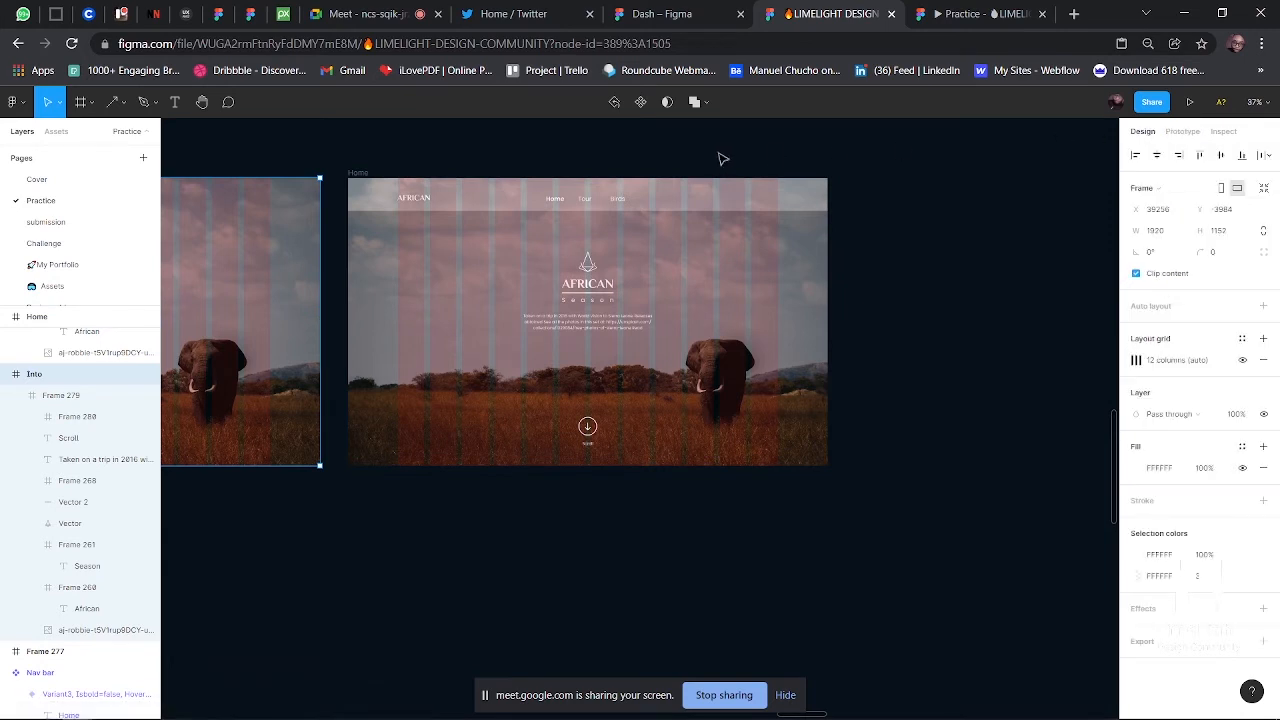
pyautogui.click(434, 157)
pyautogui.click(366, 180)
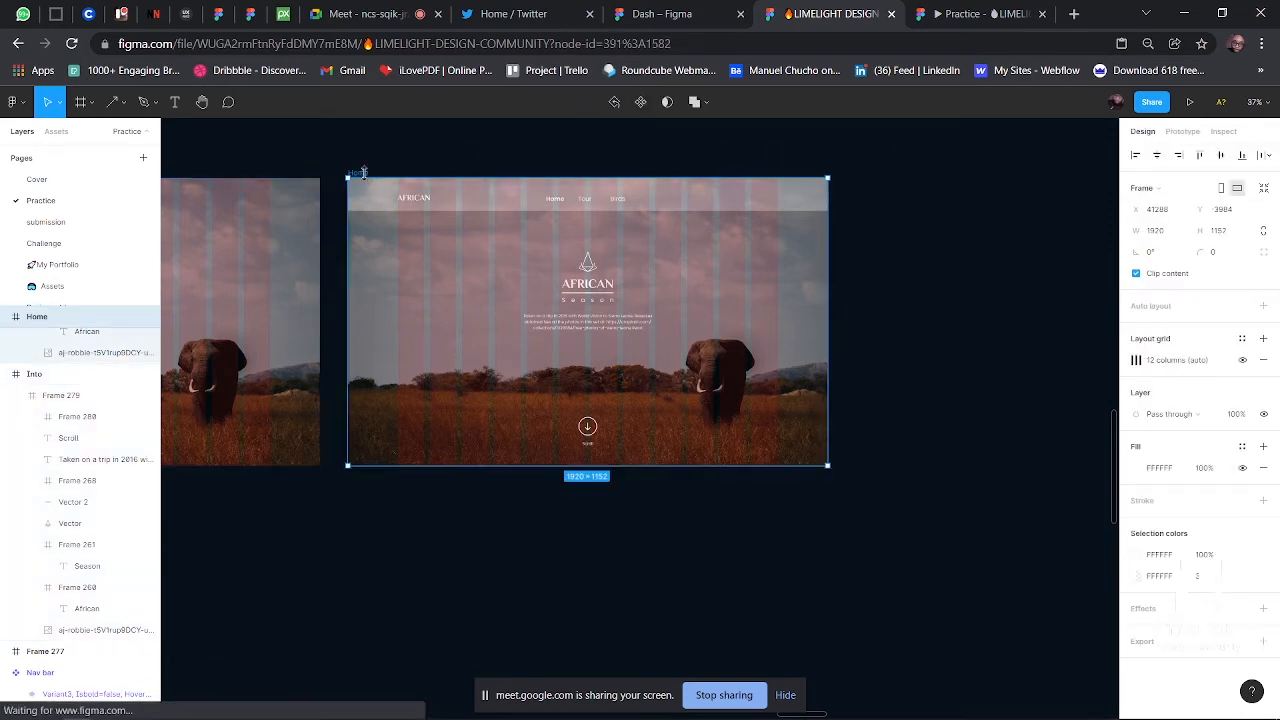
pyautogui.hotkey('ctrl', 'd')
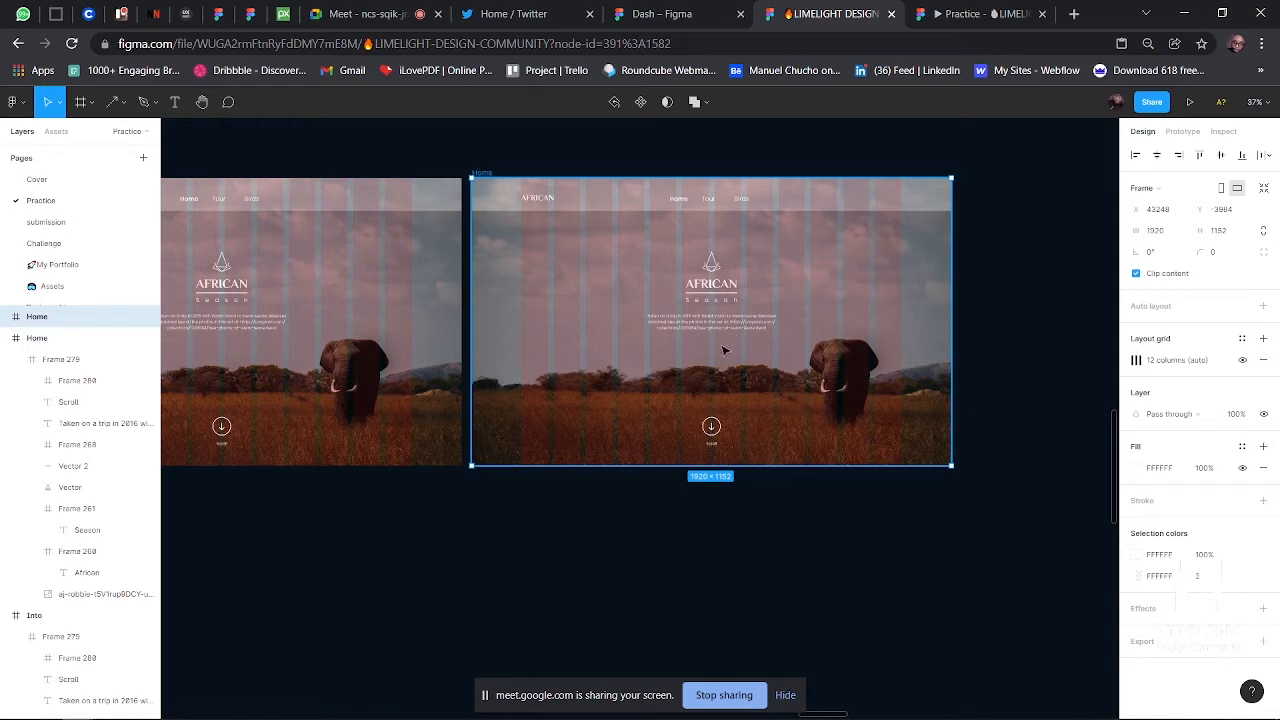
# - Try to shift the content frame upward inside the duplicated Home frame, and undo the move
pyautogui.click(697, 405)
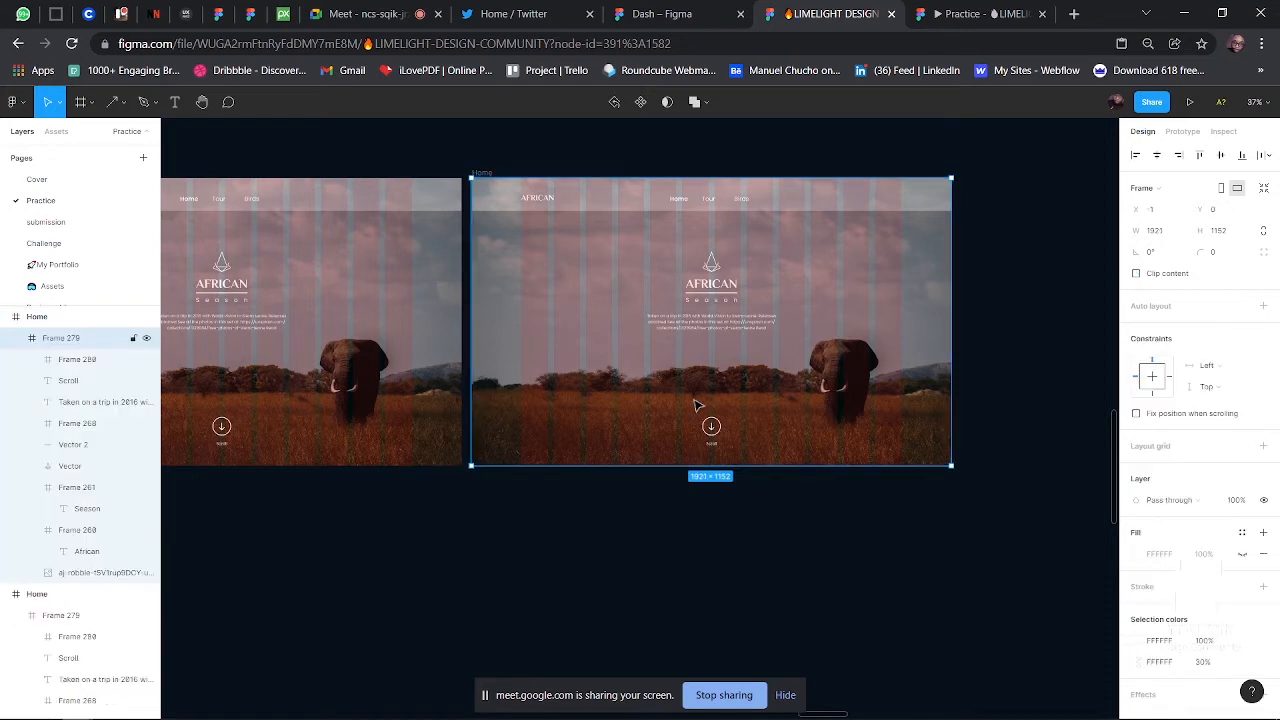
pyautogui.hotkey('shift', 'Up')
pyautogui.hotkey('shift', 'Up')
pyautogui.hotkey('shift', 'Up')
pyautogui.hotkey('shift', 'Up')
pyautogui.hotkey('shift', 'Up')
pyautogui.hotkey('shift', 'Up')
pyautogui.hotkey('shift', 'Up')
pyautogui.hotkey('shift', 'Up')
pyautogui.hotkey('shift', 'Up')
pyautogui.hotkey('shift', 'Up')
pyautogui.hotkey('shift', 'Up')
pyautogui.hotkey('shift', 'Up')
pyautogui.hotkey('shift', 'Up')
pyautogui.hotkey('shift', 'Up')
pyautogui.hotkey('shift', 'Up')
pyautogui.hotkey('shift', 'Up')
pyautogui.hotkey('shift', 'Up')
pyautogui.hotkey('shift', 'Up')
pyautogui.hotkey('shift', 'Up')
pyautogui.hotkey('shift', 'Up')
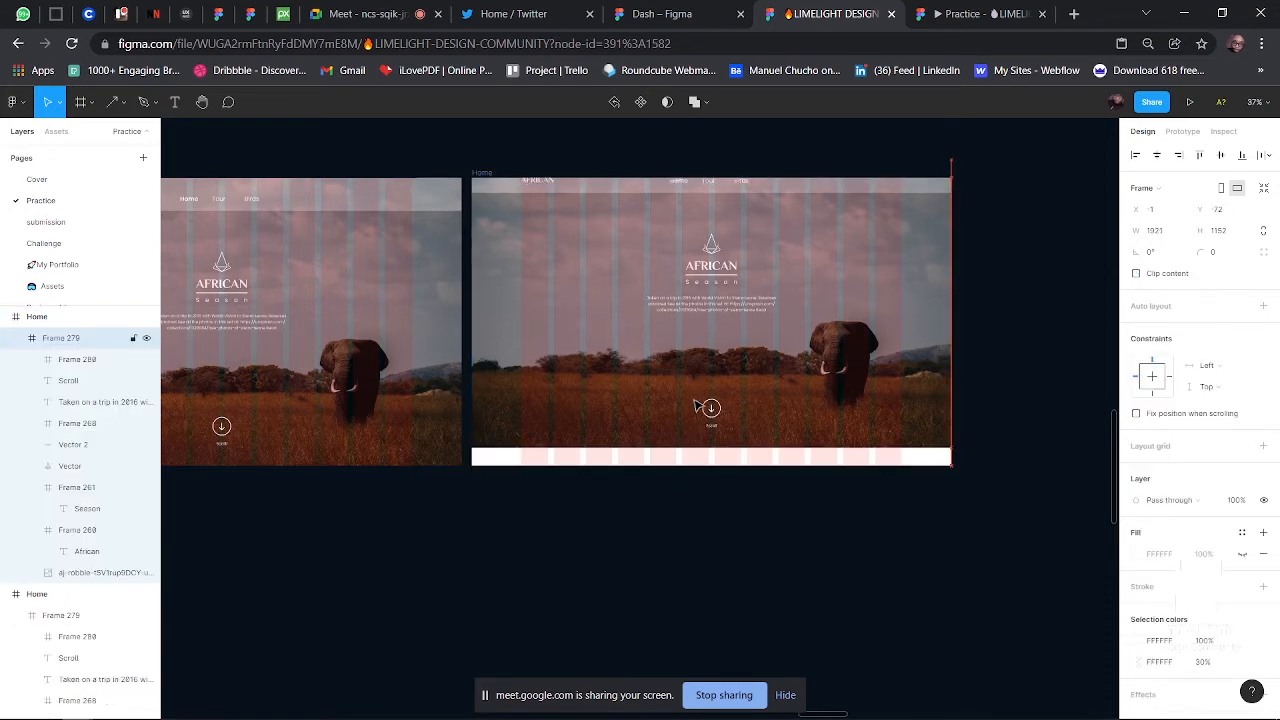
pyautogui.hotkey('shift', 'Up')
pyautogui.hotkey('shift', 'Up')
pyautogui.hotkey('shift', 'Up')
pyautogui.hotkey('shift', 'Up')
pyautogui.hotkey('shift', 'Up')
pyautogui.hotkey('shift', 'Up')
pyautogui.hotkey('shift', 'Up')
pyautogui.hotkey('shift', 'Up')
pyautogui.hotkey('shift', 'Up')
pyautogui.hotkey('shift', 'Up')
pyautogui.hotkey('shift', 'Up')
pyautogui.hotkey('shift', 'Up')
pyautogui.hotkey('shift', 'Up')
pyautogui.hotkey('shift', 'Up')
pyautogui.hotkey('shift', 'Up')
pyautogui.hotkey('shift', 'Up')
pyautogui.hotkey('shift', 'Up')
pyautogui.hotkey('shift', 'Up')
pyautogui.hotkey('shift', 'Up')
pyautogui.hotkey('shift', 'Up')
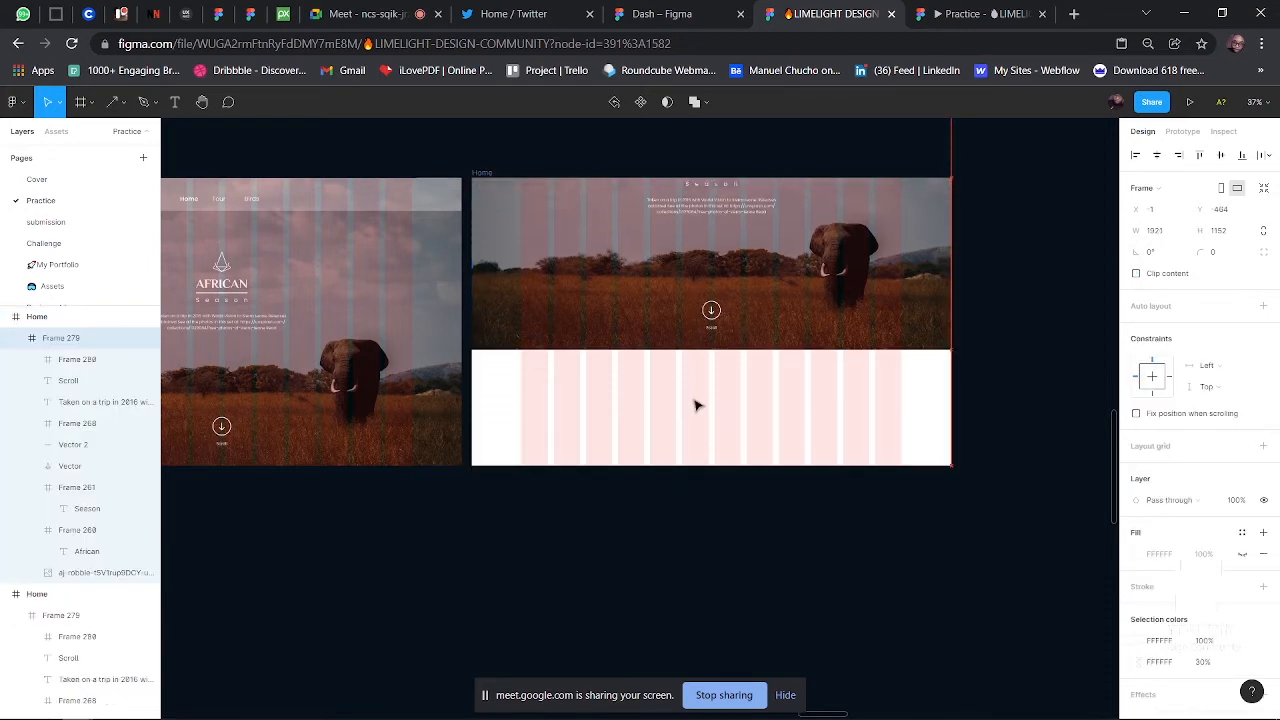
pyautogui.hotkey('shift', 'Up')
pyautogui.hotkey('shift', 'Up')
pyautogui.hotkey('shift', 'Up')
pyautogui.hotkey('shift', 'Up')
pyautogui.hotkey('shift', 'Up')
pyautogui.hotkey('shift', 'Up')
pyautogui.hotkey('shift', 'Up')
pyautogui.hotkey('shift', 'Up')
pyautogui.hotkey('shift', 'Up')
pyautogui.hotkey('shift', 'Up')
pyautogui.hotkey('shift', 'Up')
pyautogui.hotkey('shift', 'Up')
pyautogui.hotkey('shift', 'Up')
pyautogui.hotkey('shift', 'Up')
pyautogui.hotkey('shift', 'Up')
pyautogui.hotkey('shift', 'Up')
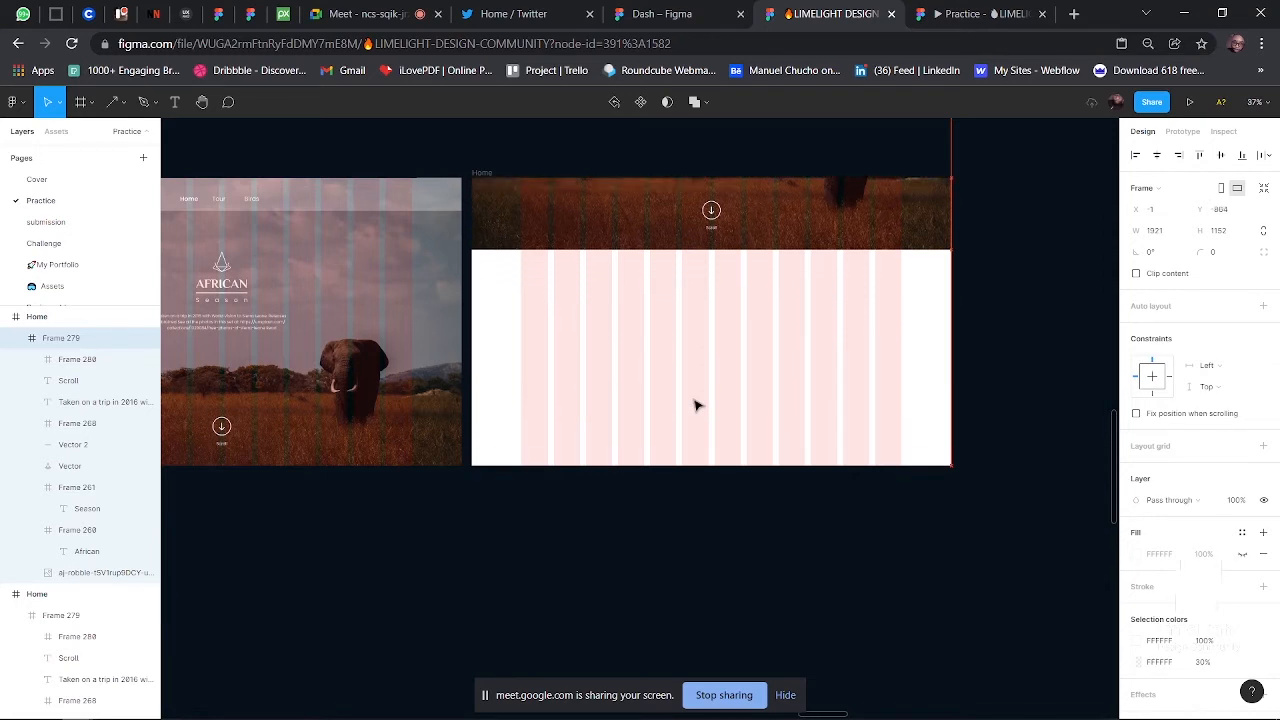
pyautogui.hotkey('shift', 'Up')
pyautogui.hotkey('shift', 'Up')
pyautogui.hotkey('shift', 'Up')
pyautogui.hotkey('shift', 'Up')
pyautogui.hotkey('shift', 'Up')
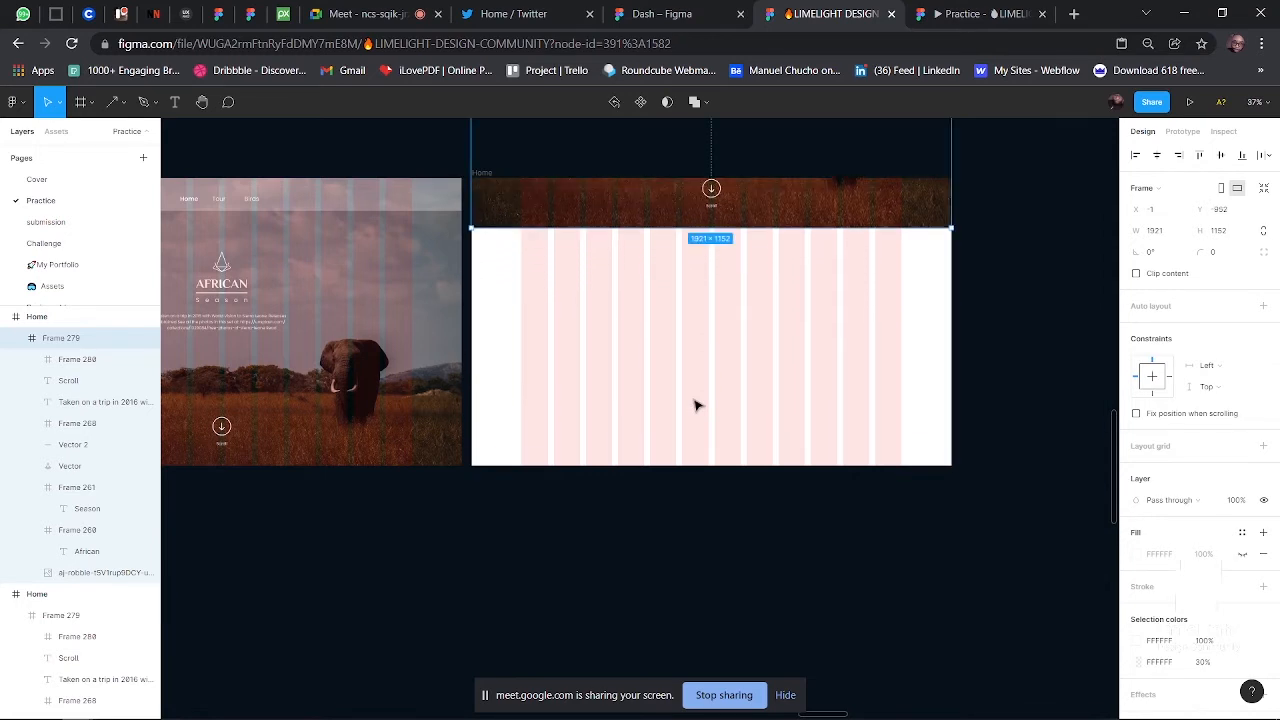
pyautogui.hotkey('ctrl', 'z')
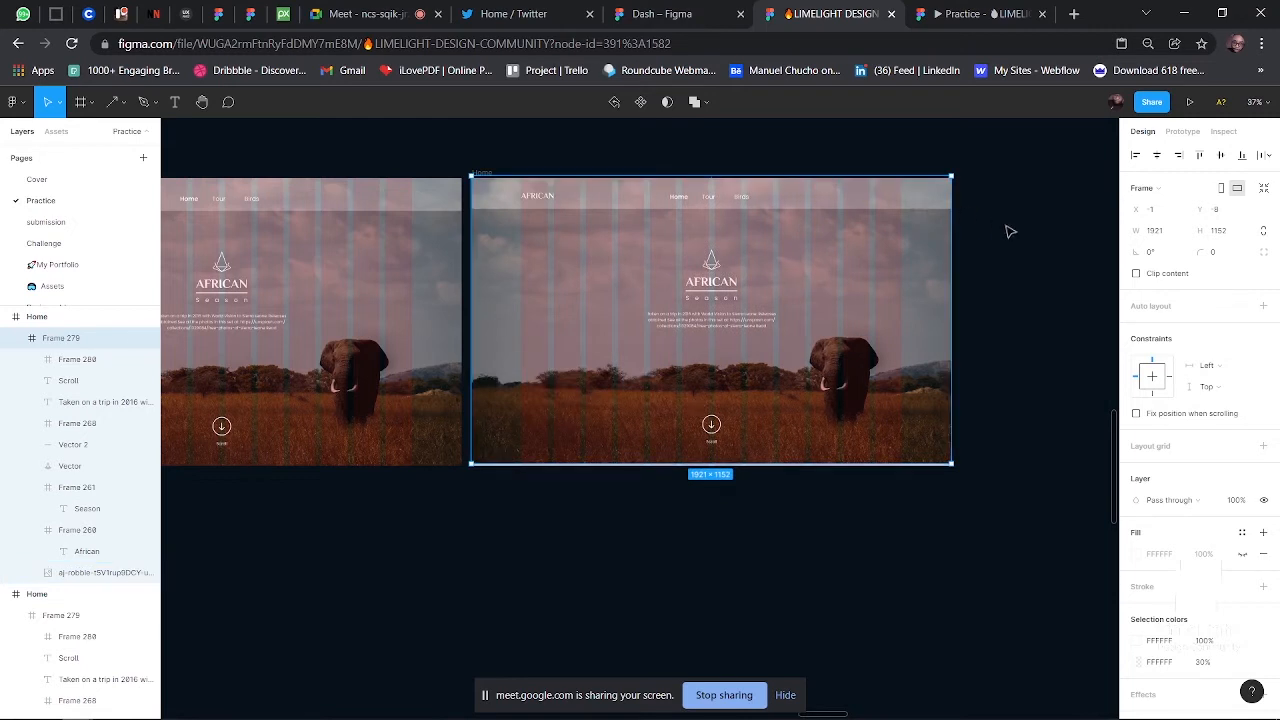
pyautogui.hotkey('ctrl', 'z')
# - Extend the original Home frame downward to a height of 1938, leaving the duplicate's size as is
pyautogui.hscroll(-3, 457, 298)
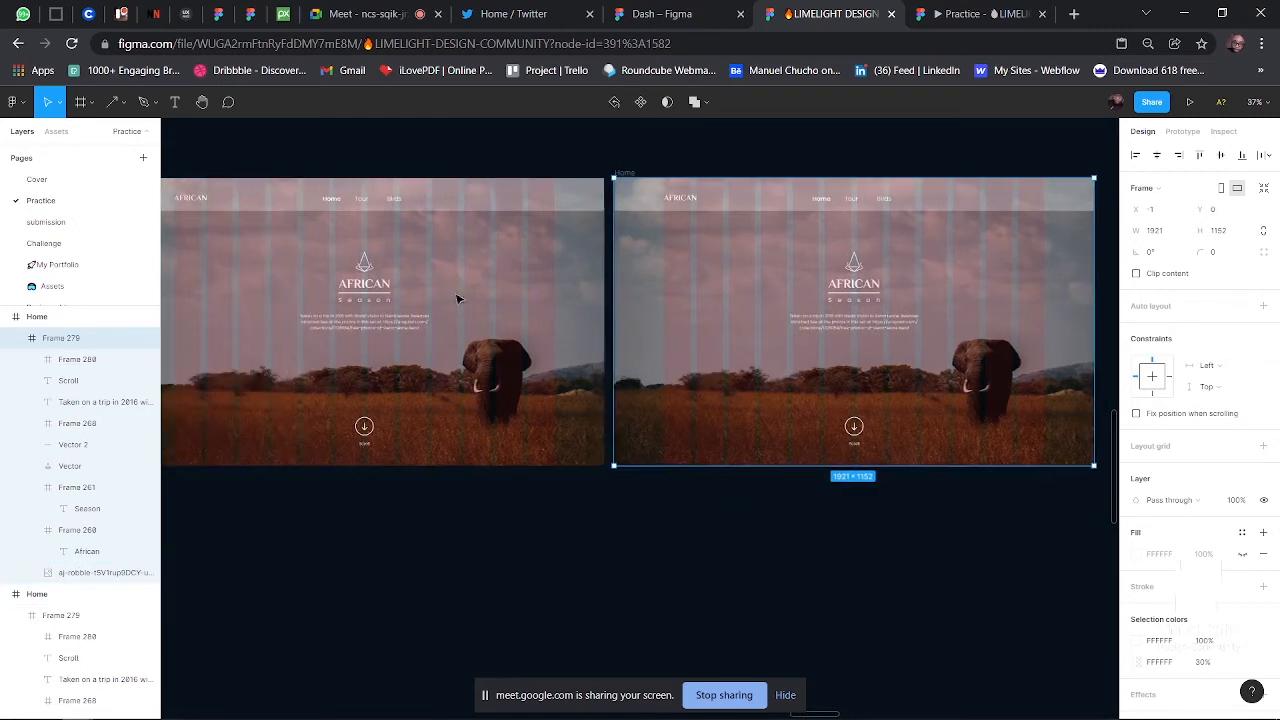
pyautogui.hscroll(-3, 457, 298)
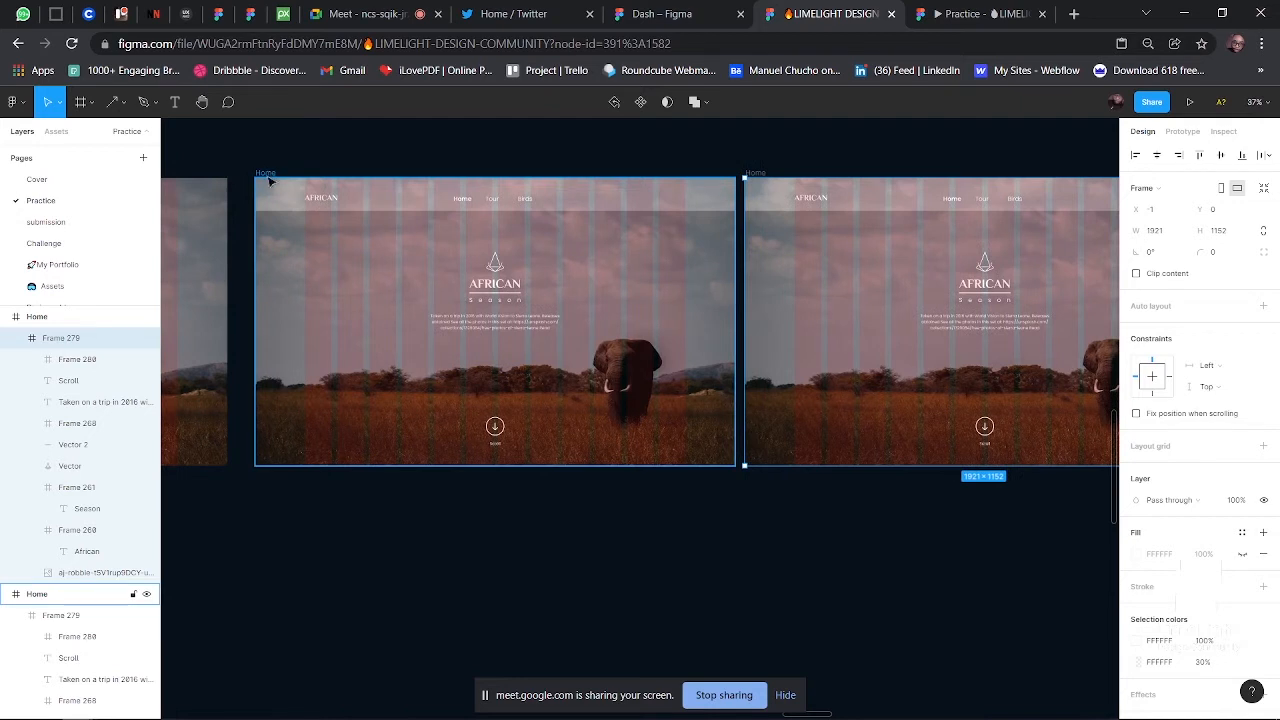
pyautogui.hscroll(6, 766, 243)
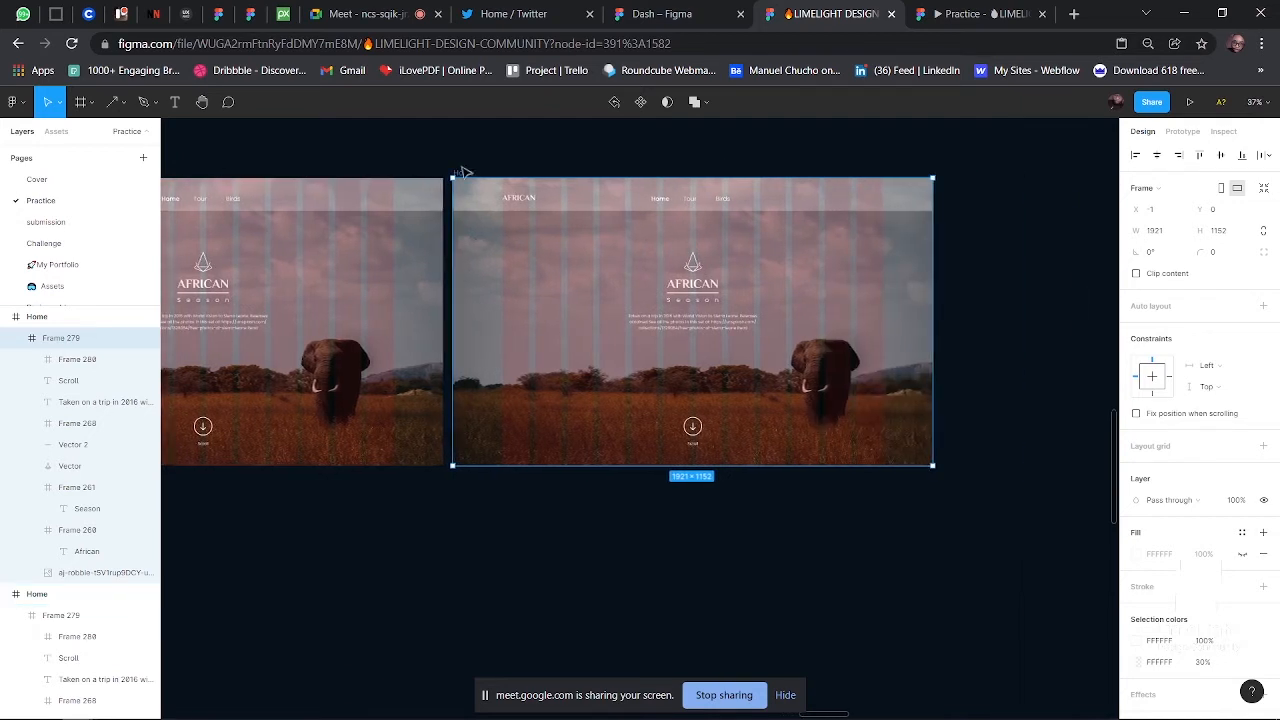
pyautogui.click(753, 395)
pyautogui.hscroll(-6, 247, 416)
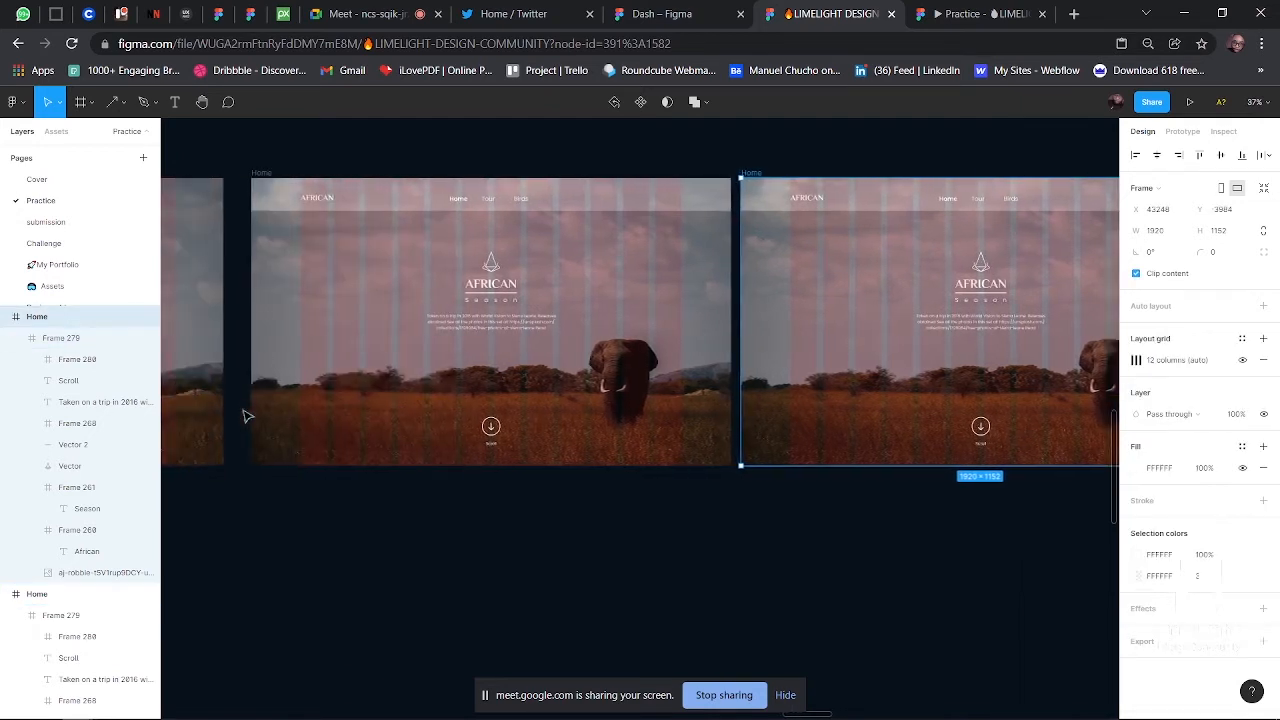
pyautogui.click(262, 172)
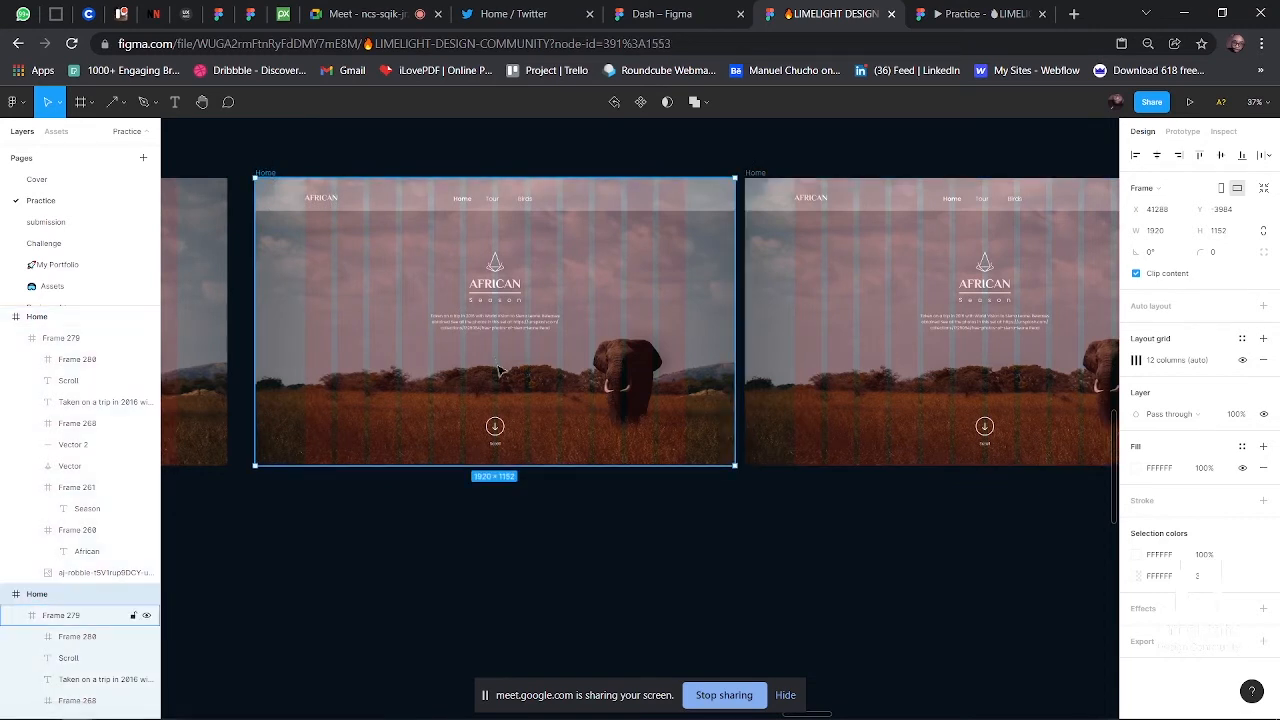
pyautogui.moveTo(486, 466); pyautogui.dragTo(457, 670)
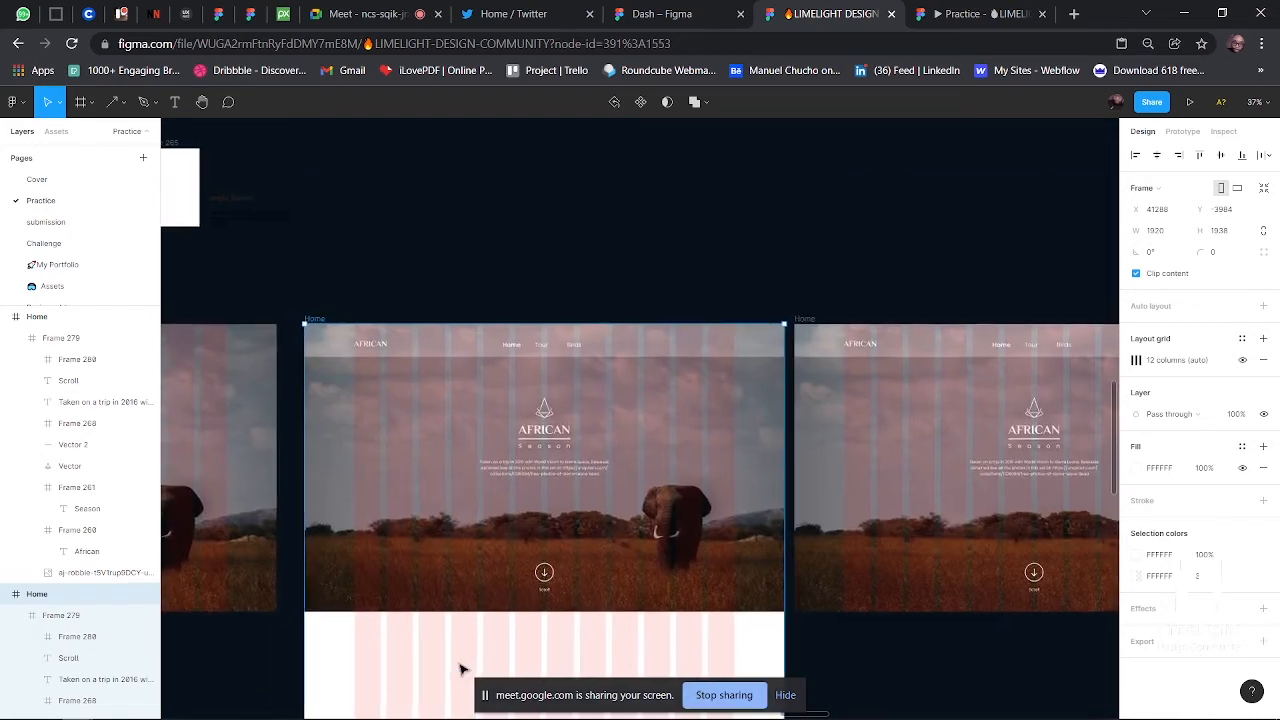
# - Copy the white 233 × 312 card frame into the blank area below the hero section of the extended Home frame
pyautogui.scroll(-5, 460, 670)
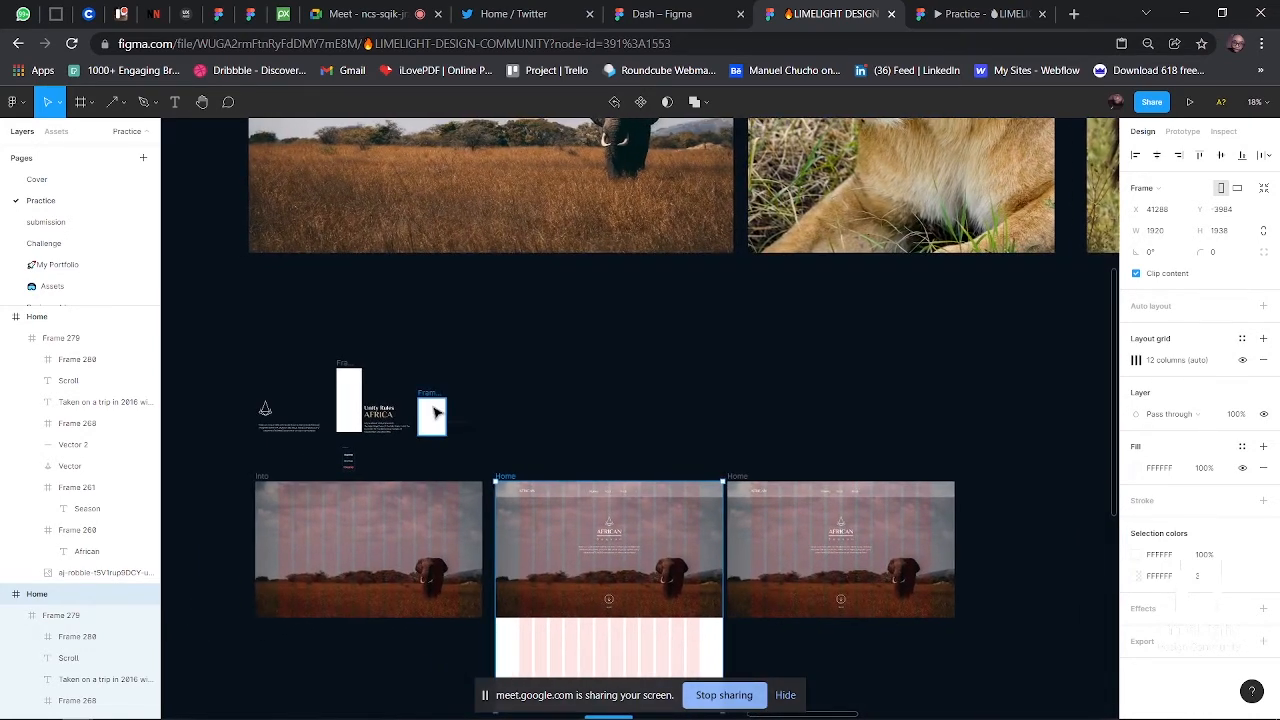
pyautogui.click(432, 420)
pyautogui.scroll(-2, 439, 427)
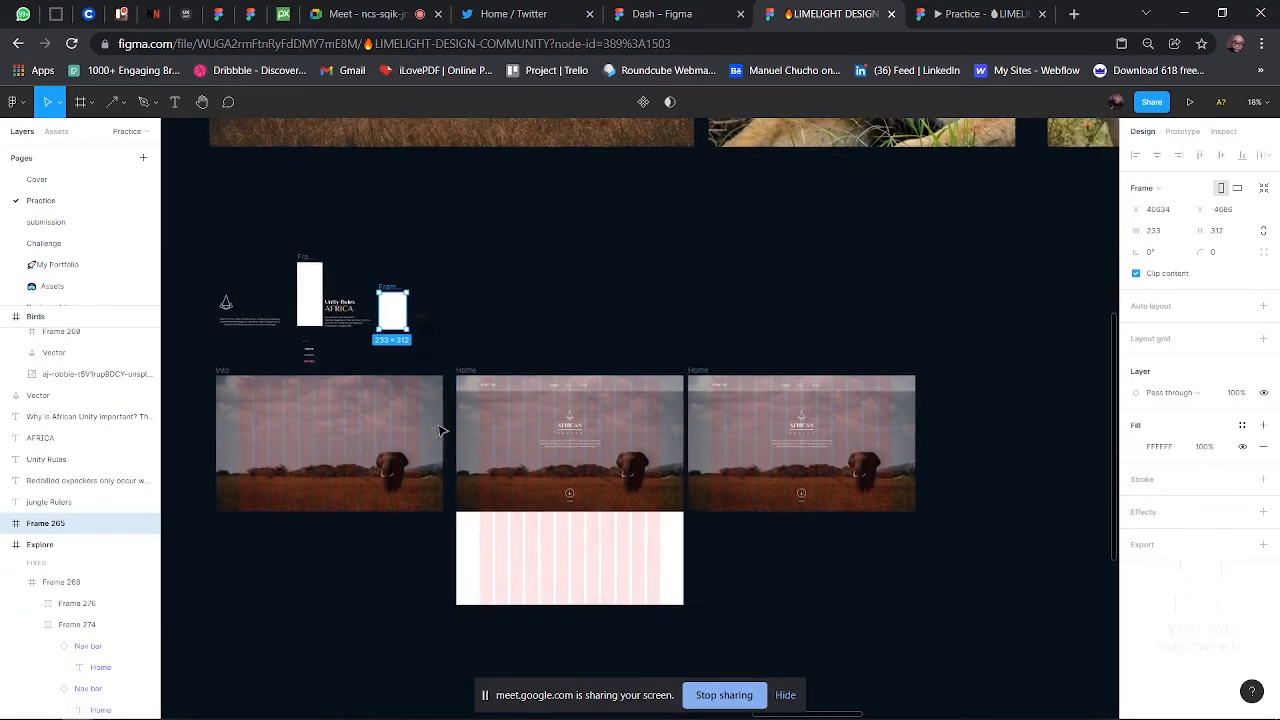
pyautogui.keyDown('alt'); pyautogui.moveTo(539, 457); pyautogui.dragTo(590, 531); pyautogui.keyUp('alt')
pyautogui.scroll(6, 590, 531)
pyautogui.scroll(-1, 590, 531)
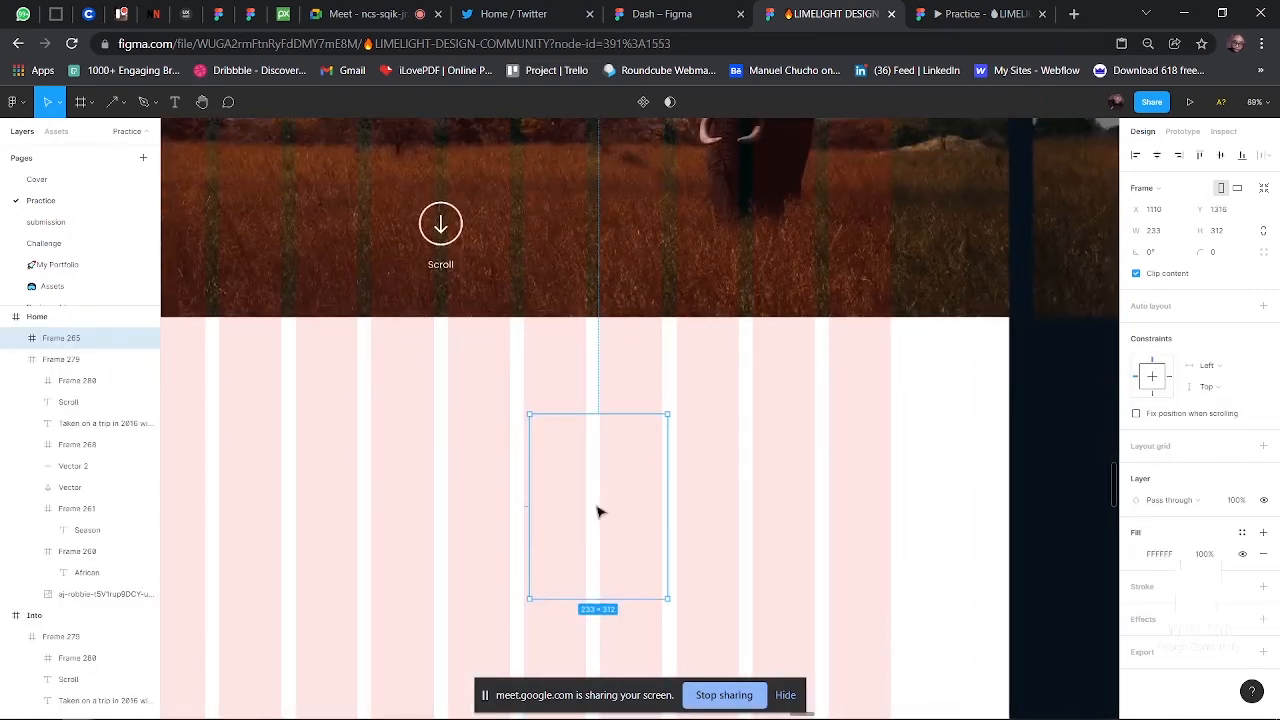
# - Change the copied card's fill to grey 999999
pyautogui.click(1136, 554)
pyautogui.click(967, 451)
pyautogui.moveTo(963, 454); pyautogui.dragTo(958, 449)
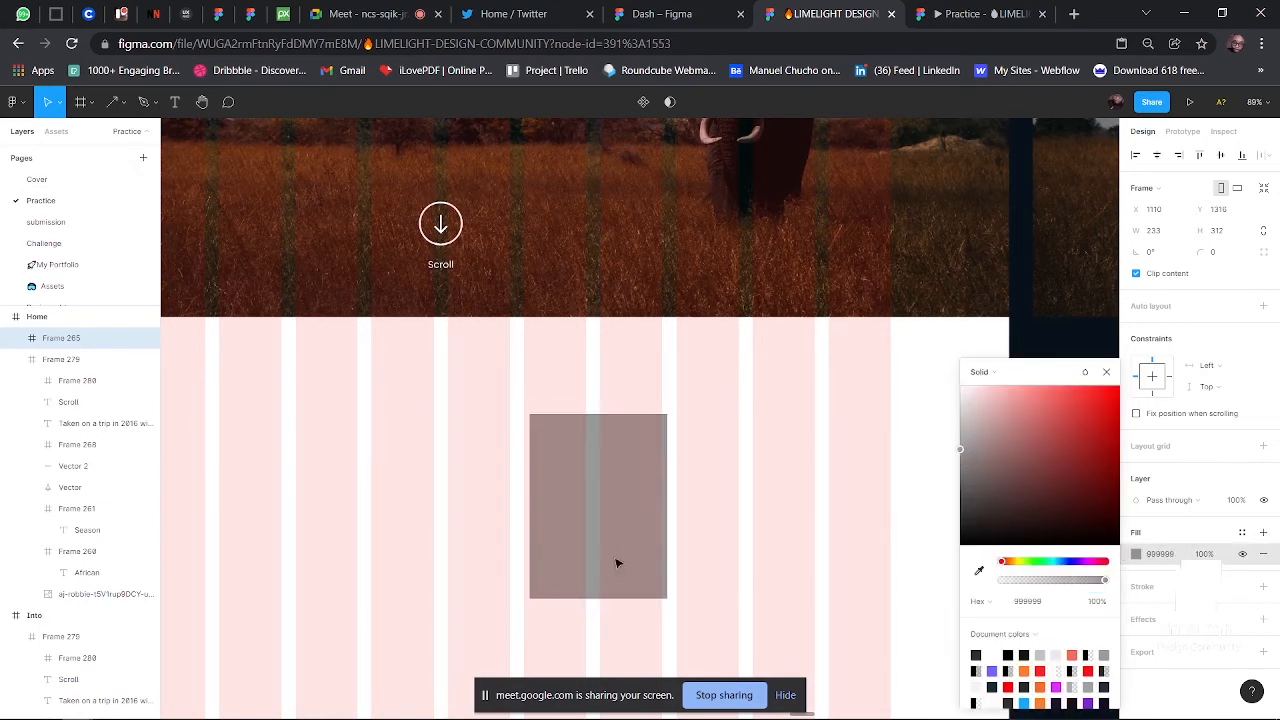
# - Place the grey card on the last two grid columns and duplicate it leftward into a row of four evenly spaced cards
pyautogui.scroll(-2, 617, 563)
pyautogui.moveTo(724, 444)
pyautogui.mouseDown()
pyautogui.moveTo(886, 454)
pyautogui.moveTo(706, 457)
pyautogui.moveTo(730, 458)
pyautogui.mouseUp()
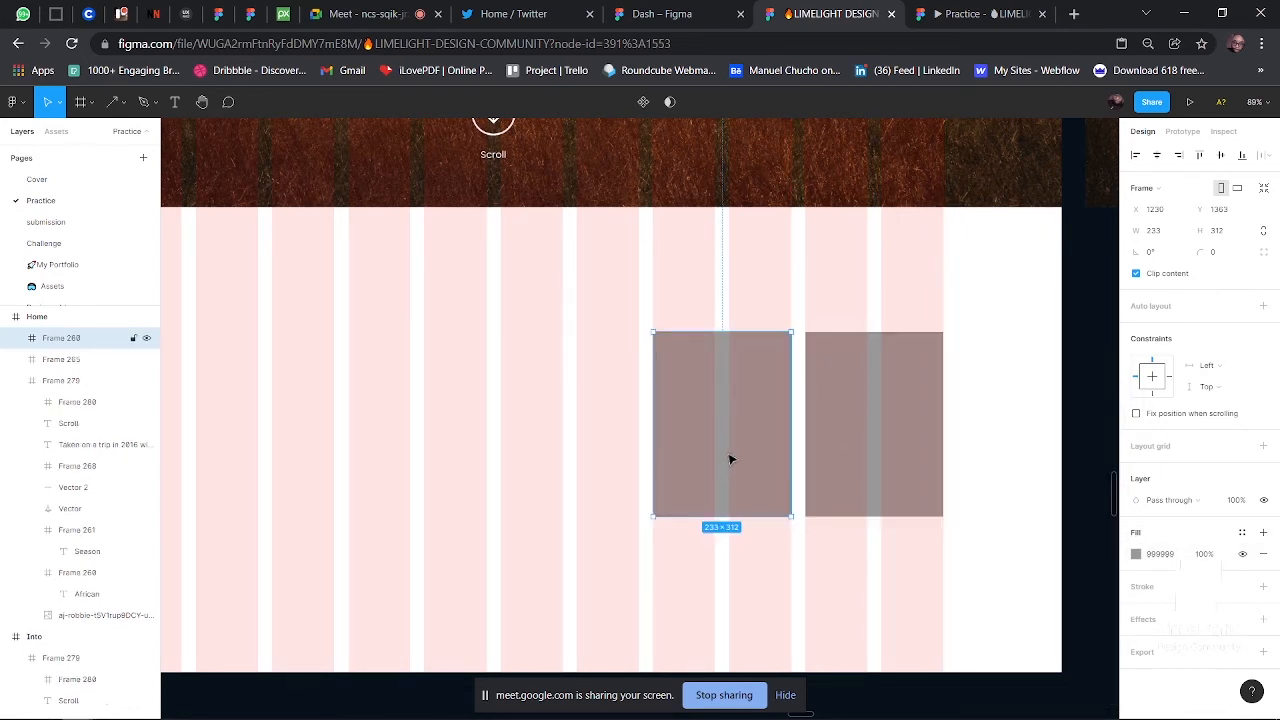
pyautogui.hotkey('ctrl', 'd')
pyautogui.hotkey('ctrl', 'd')
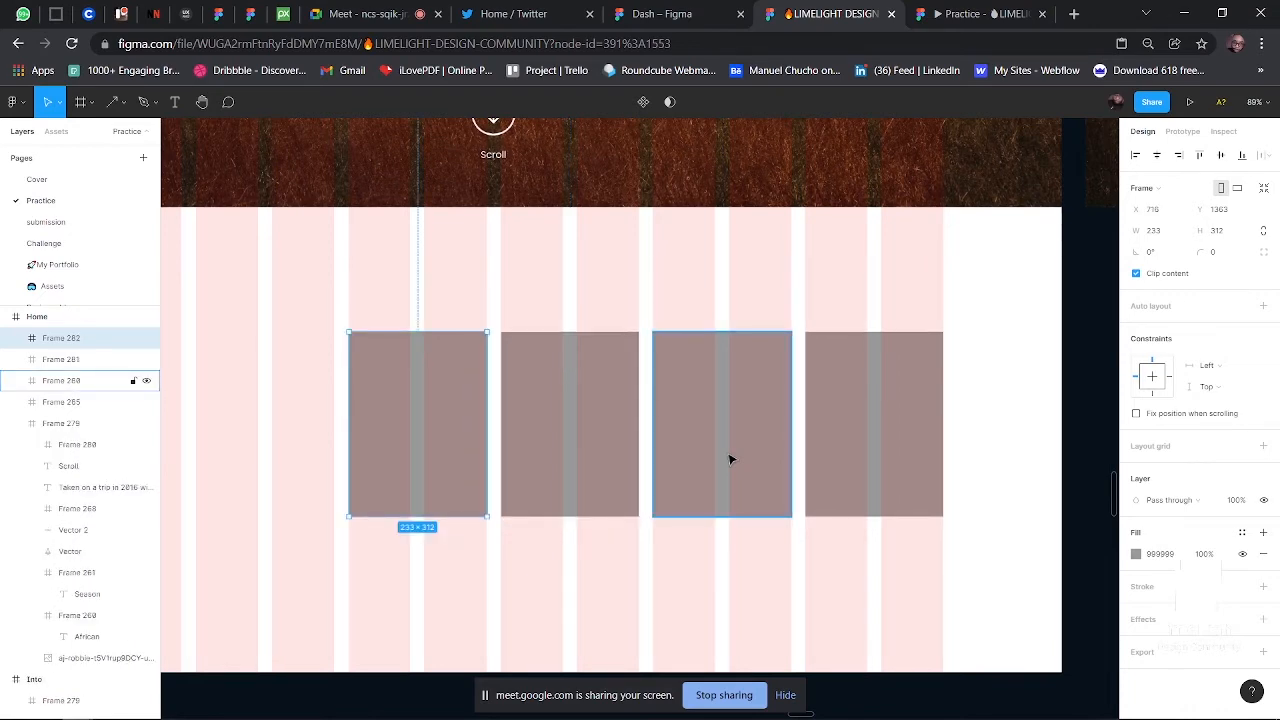
# - Place the Jungle Rulers heading and its description beside the card row, aligned to the first grid column at X 200
pyautogui.scroll(-3, 730, 459)
pyautogui.hscroll(-3, 730, 459)
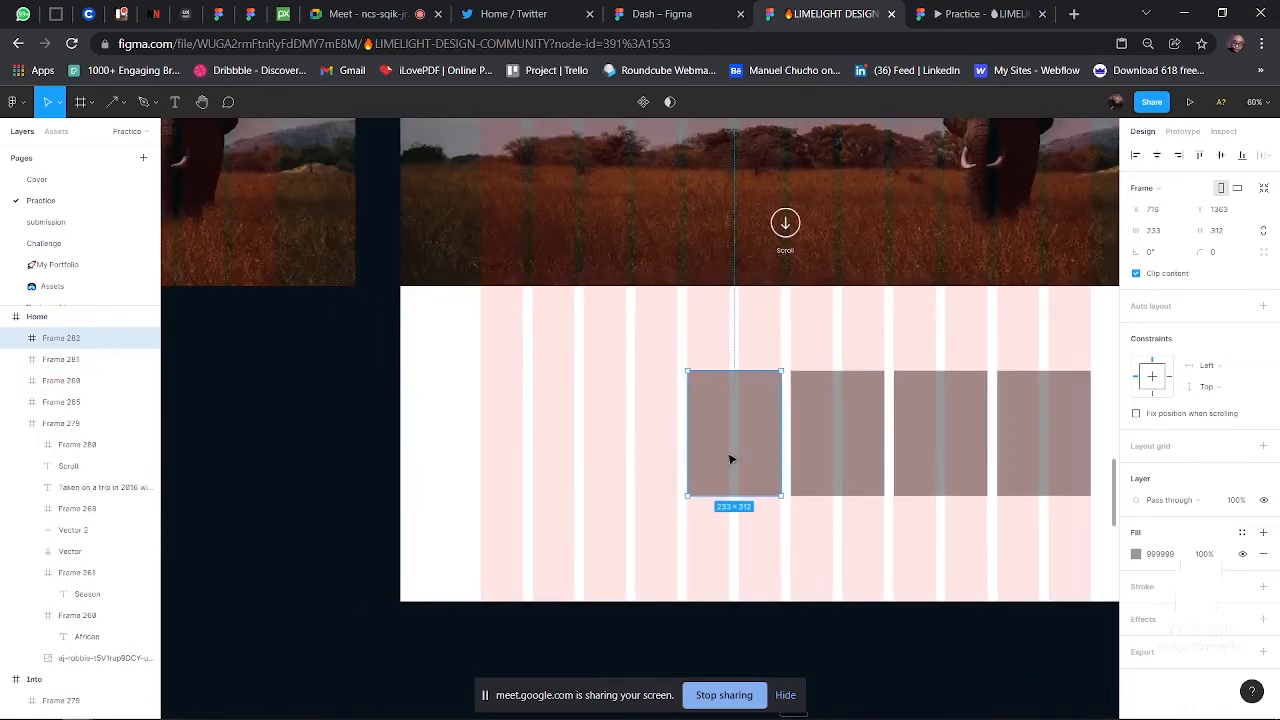
pyautogui.scroll(-3, 730, 459)
pyautogui.scroll(5, 730, 459)
pyautogui.scroll(-6, 730, 459)
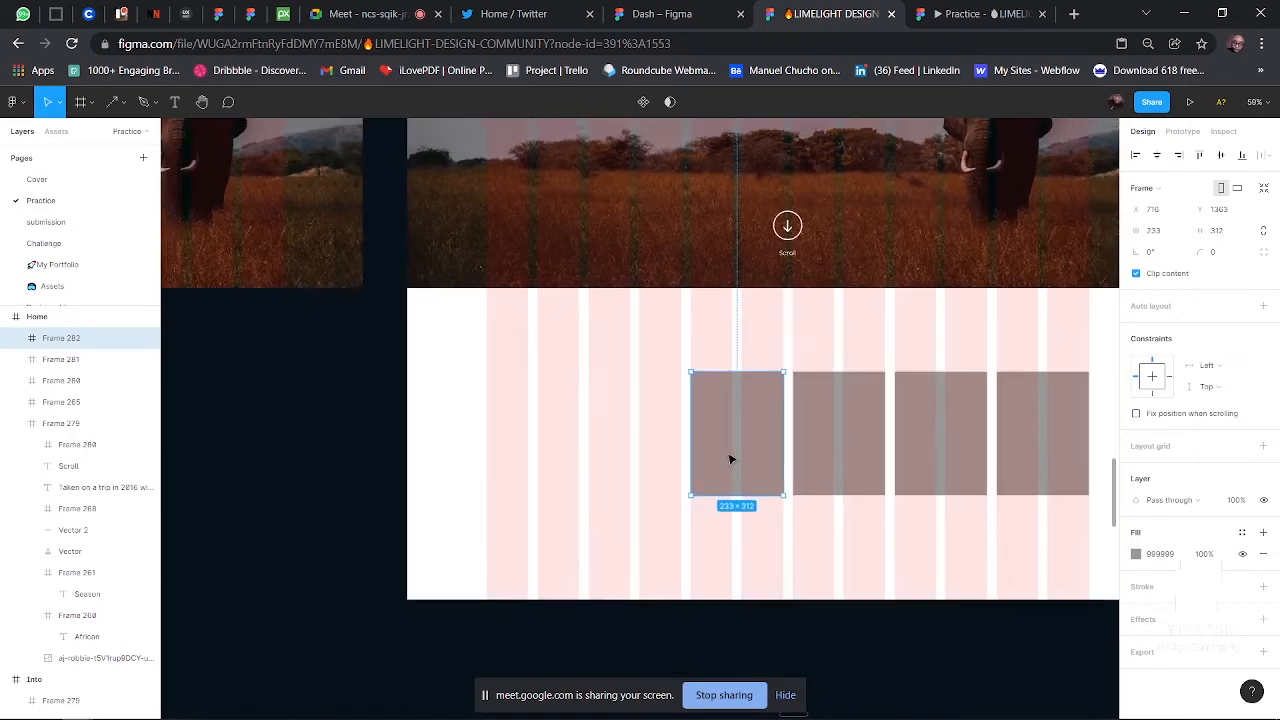
pyautogui.scroll(-3, 660, 419)
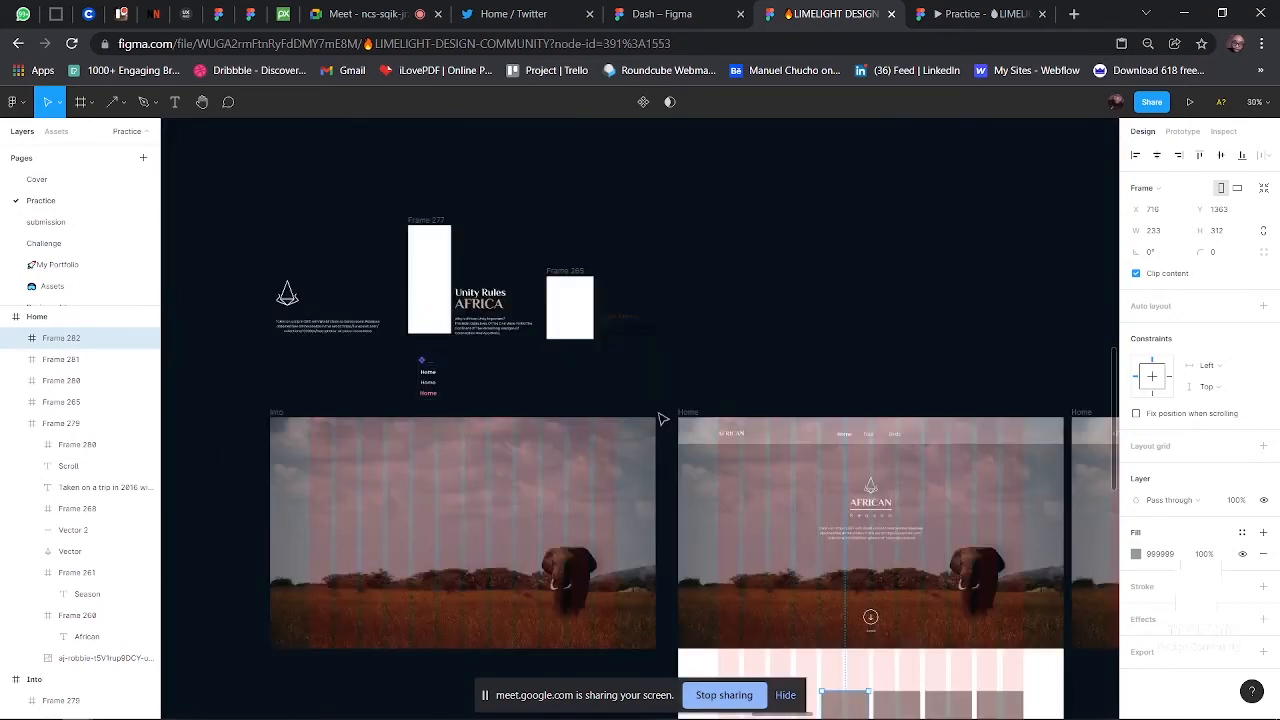
pyautogui.click(660, 419)
pyautogui.scroll(1, 640, 380)
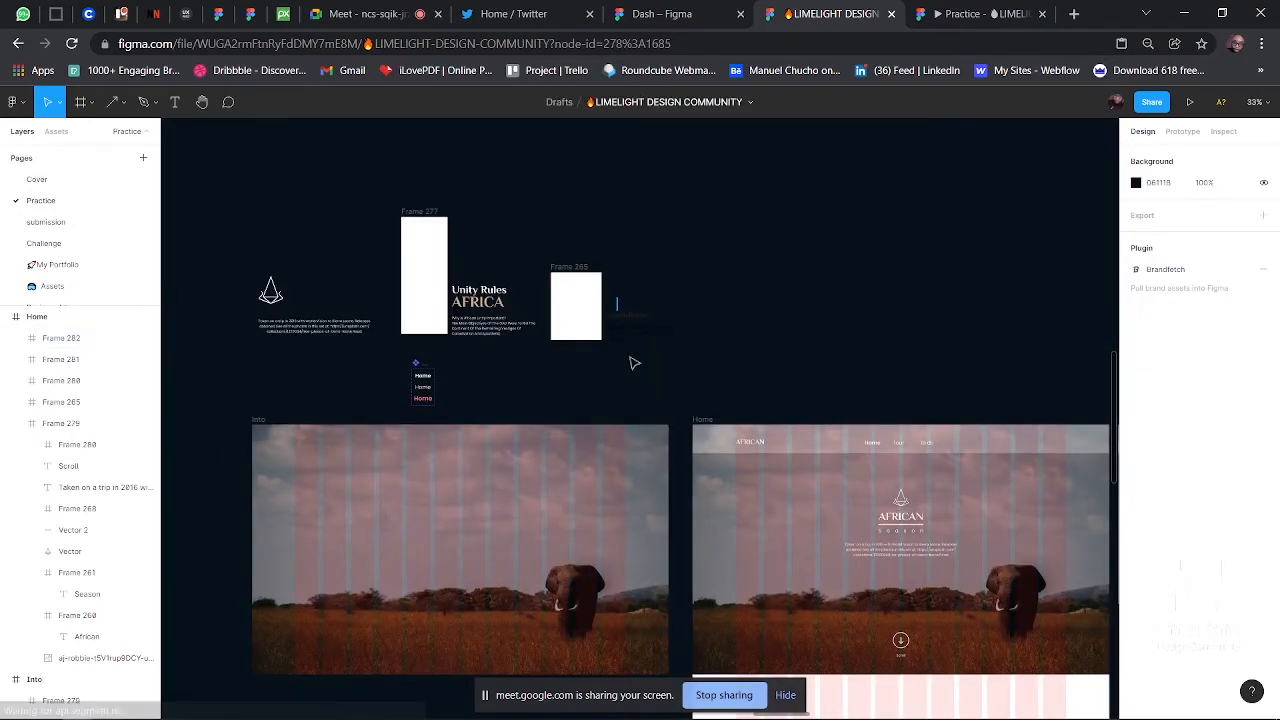
pyautogui.moveTo(617, 298); pyautogui.dragTo(697, 676)
pyautogui.scroll(-2, 697, 674)
pyautogui.scroll(3, 530, 515)
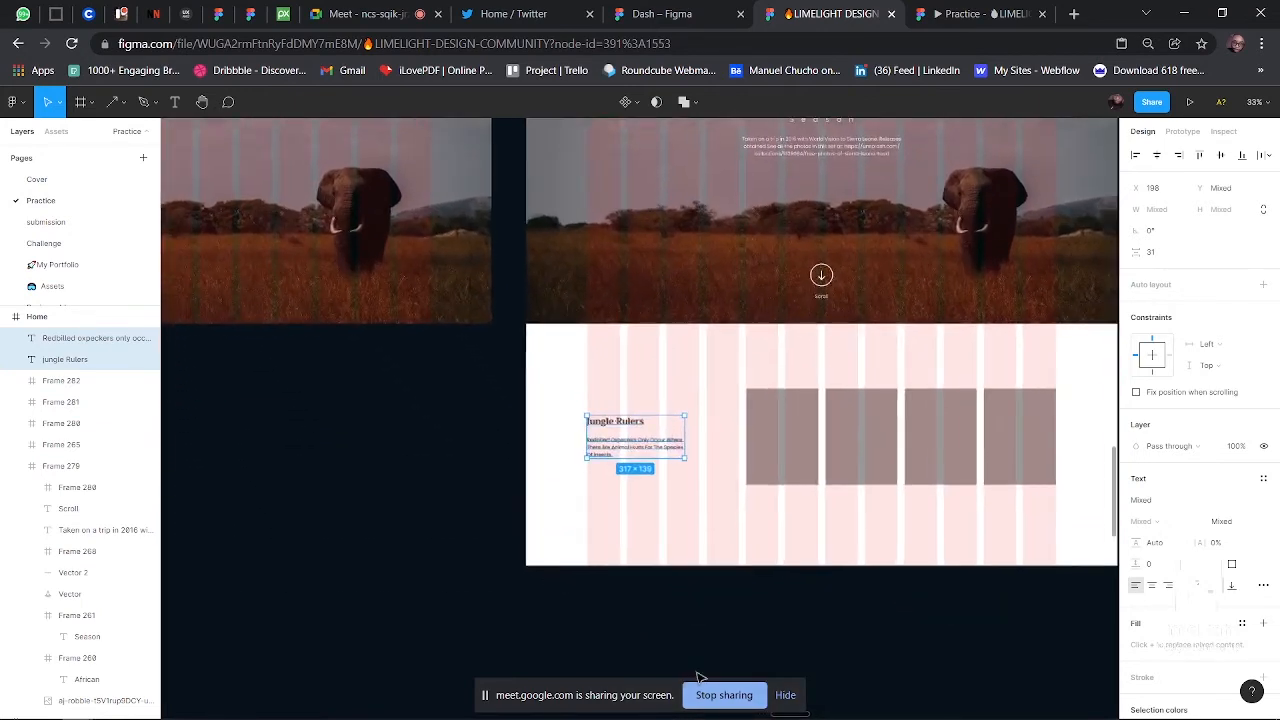
pyautogui.moveTo(530, 447); pyautogui.dragTo(530, 463)
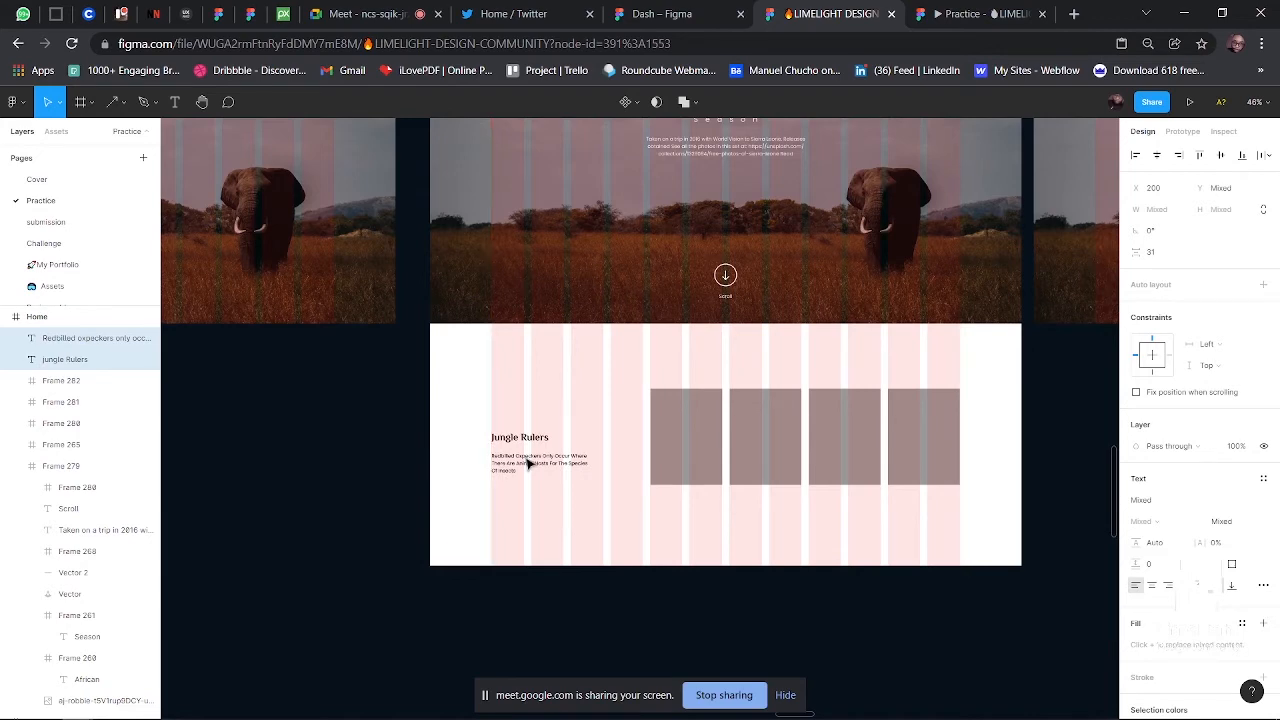
pyautogui.scroll(3, 530, 463)
pyautogui.hscroll(4, 529, 457)
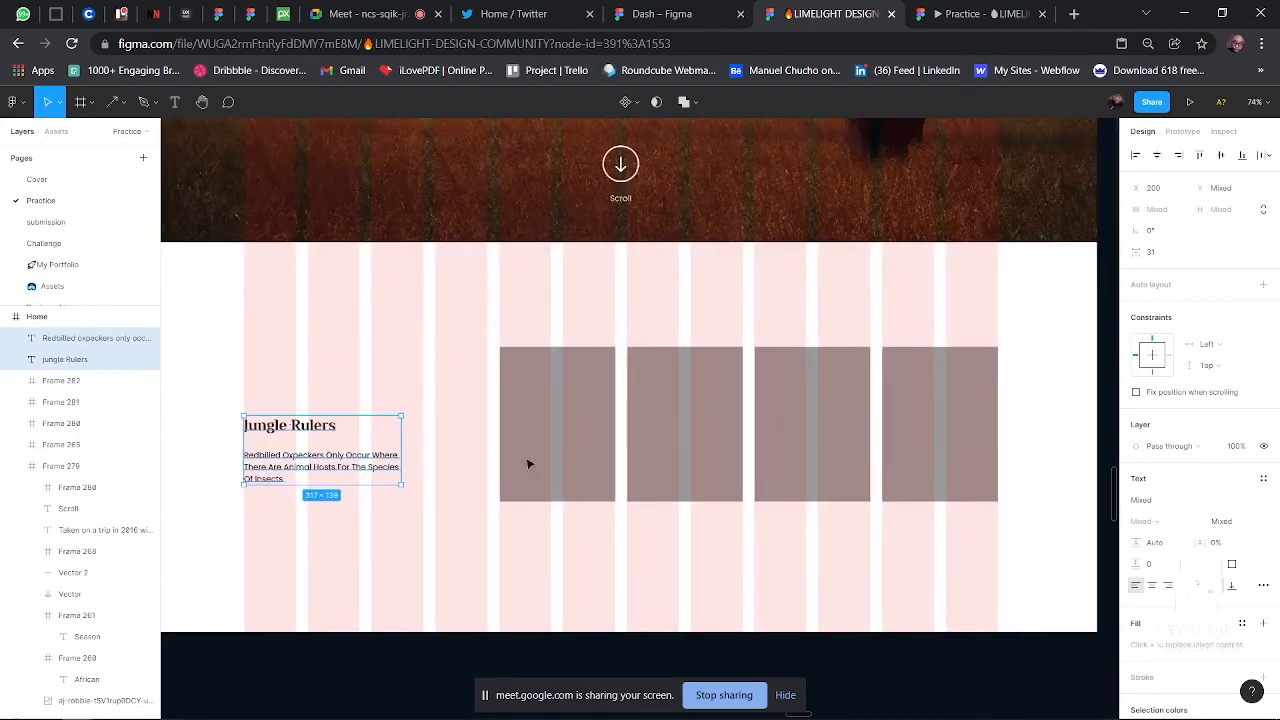
# - Shift the Jungle Rulers heading and description slightly upward beside the card row
pyautogui.moveTo(357, 471); pyautogui.dragTo(357, 463)
pyautogui.click(304, 702)
pyautogui.scroll(-5, 343, 628)
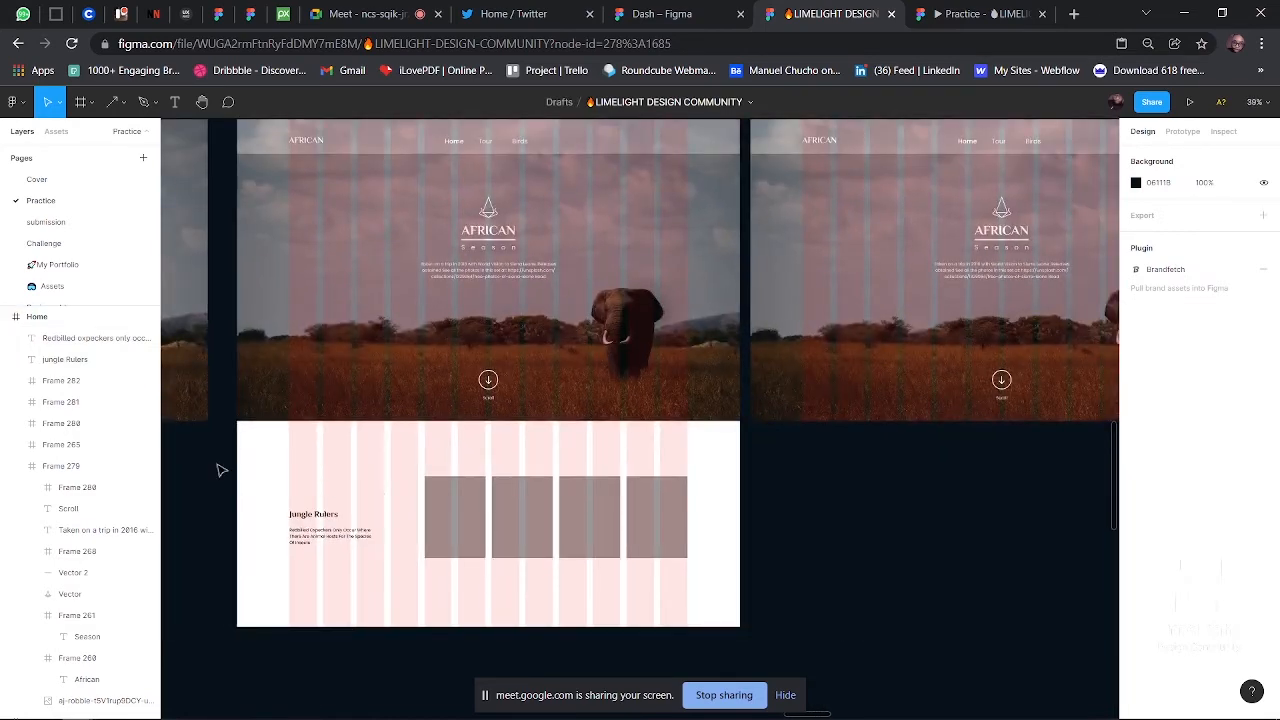
# - Fill the last Jungle Rulers card with the male lion photo and the third card with the roaring lioness photo
pyautogui.scroll(2, 220, 469)
pyautogui.hscroll(-2, 220, 469)
pyautogui.scroll(-3, 220, 469)
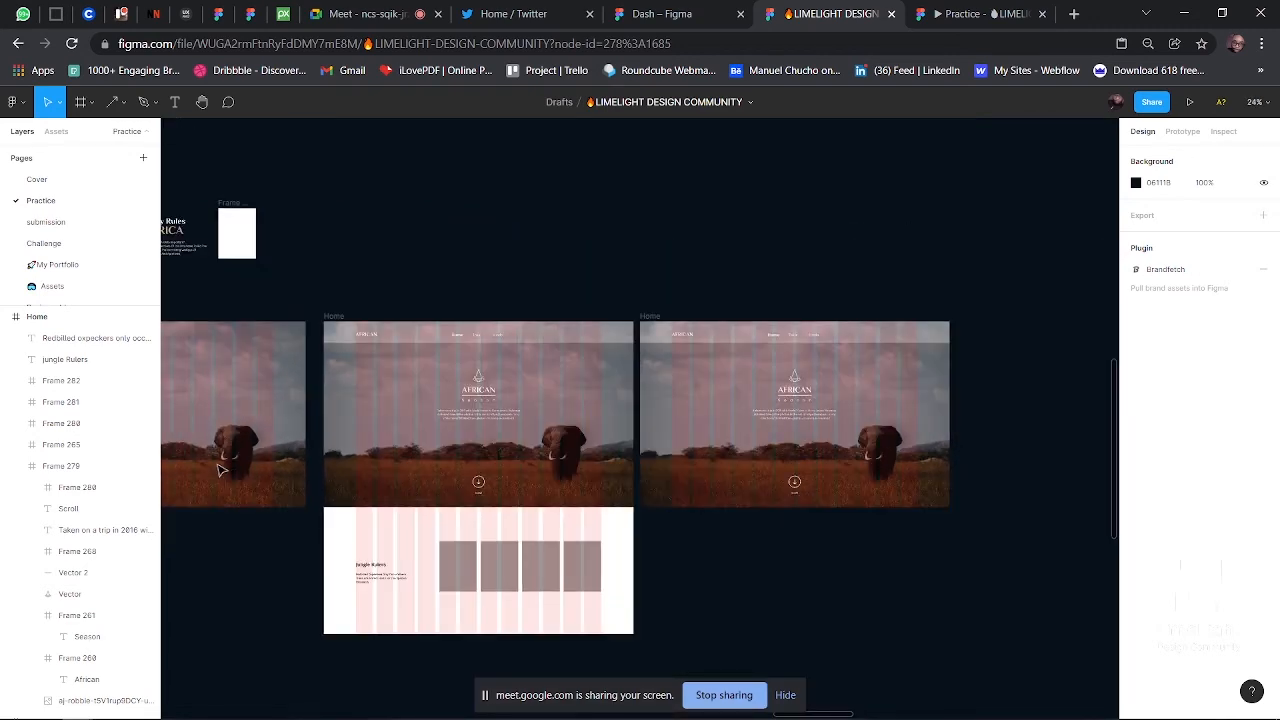
pyautogui.scroll(-3, 458, 572)
pyautogui.scroll(2, 460, 575)
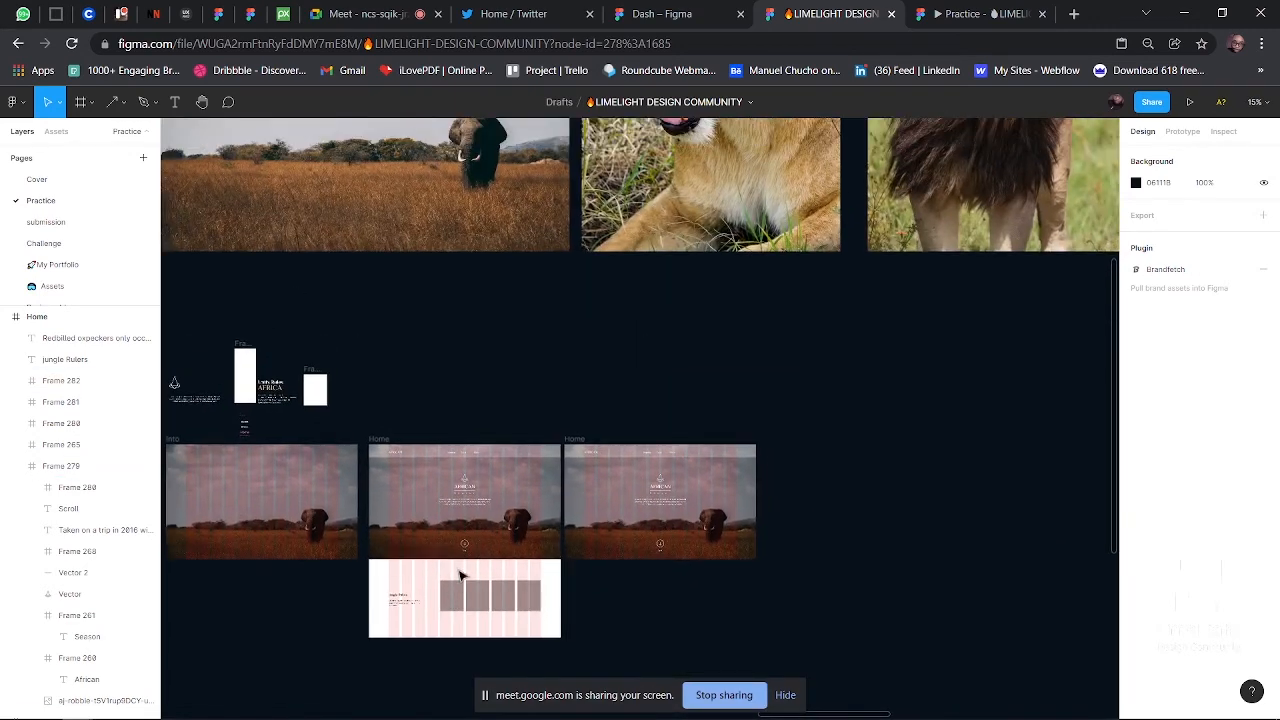
pyautogui.click(762, 213)
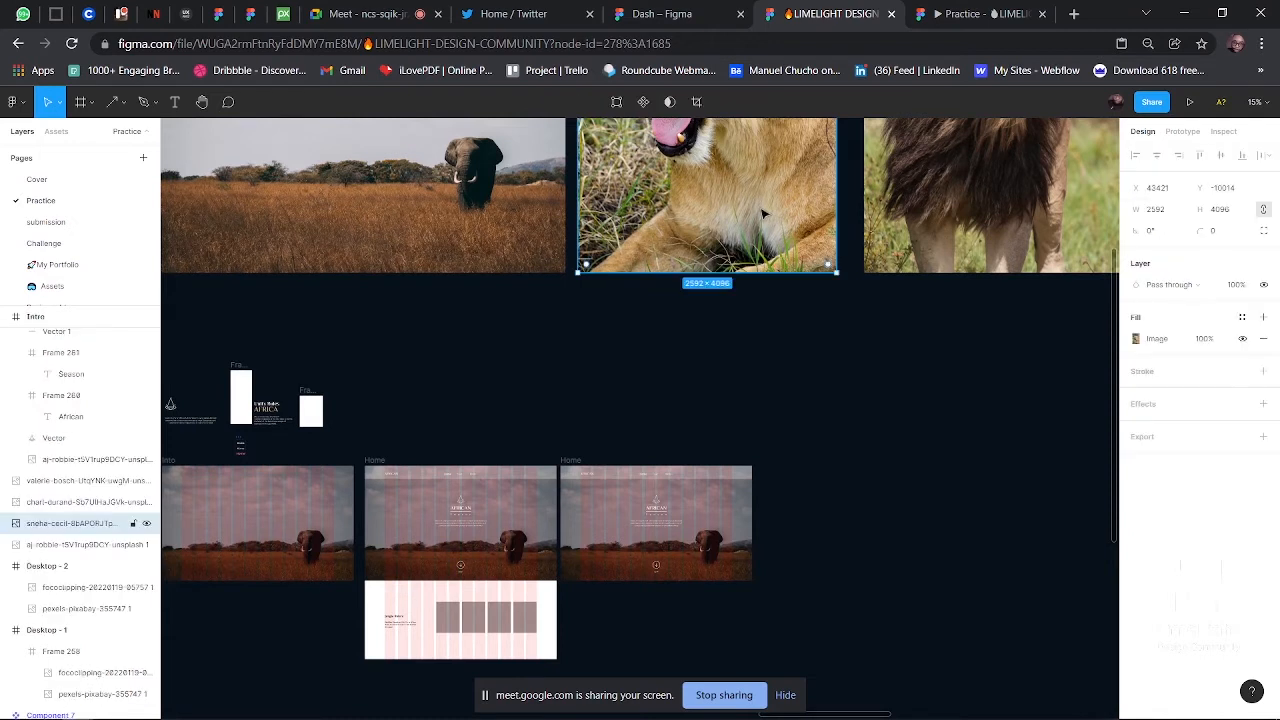
pyautogui.click(995, 189)
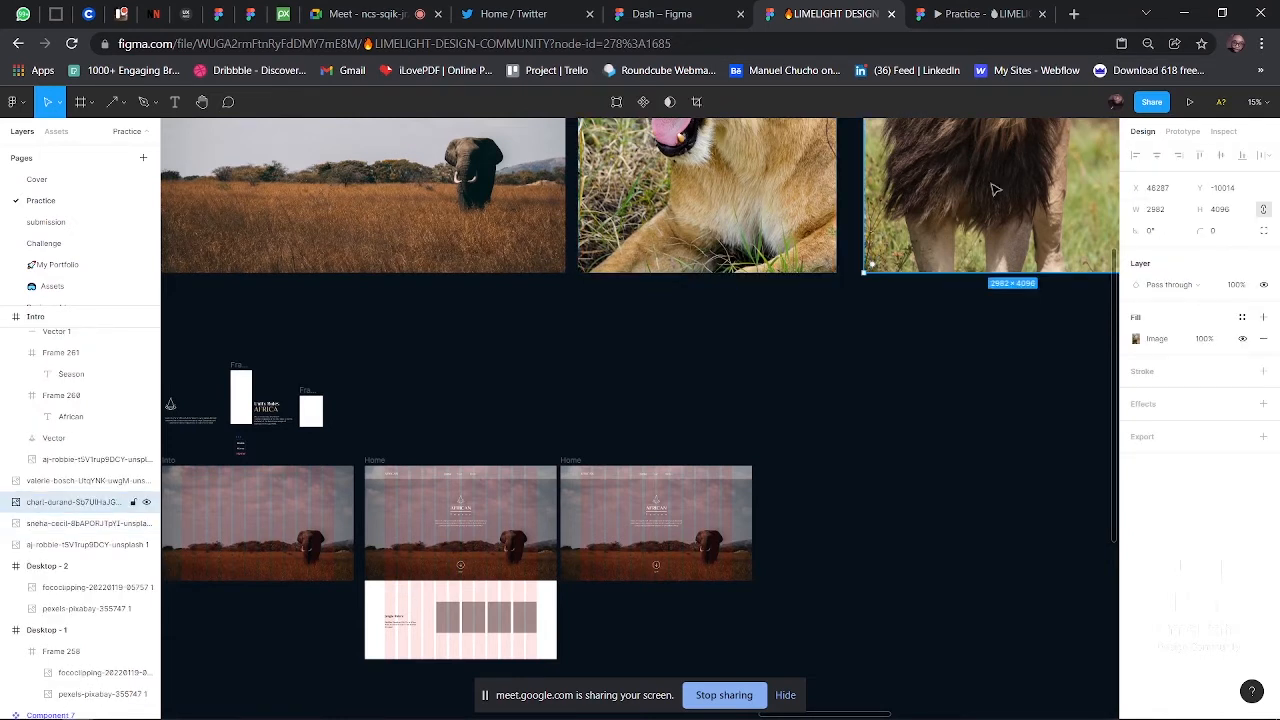
pyautogui.click(533, 619)
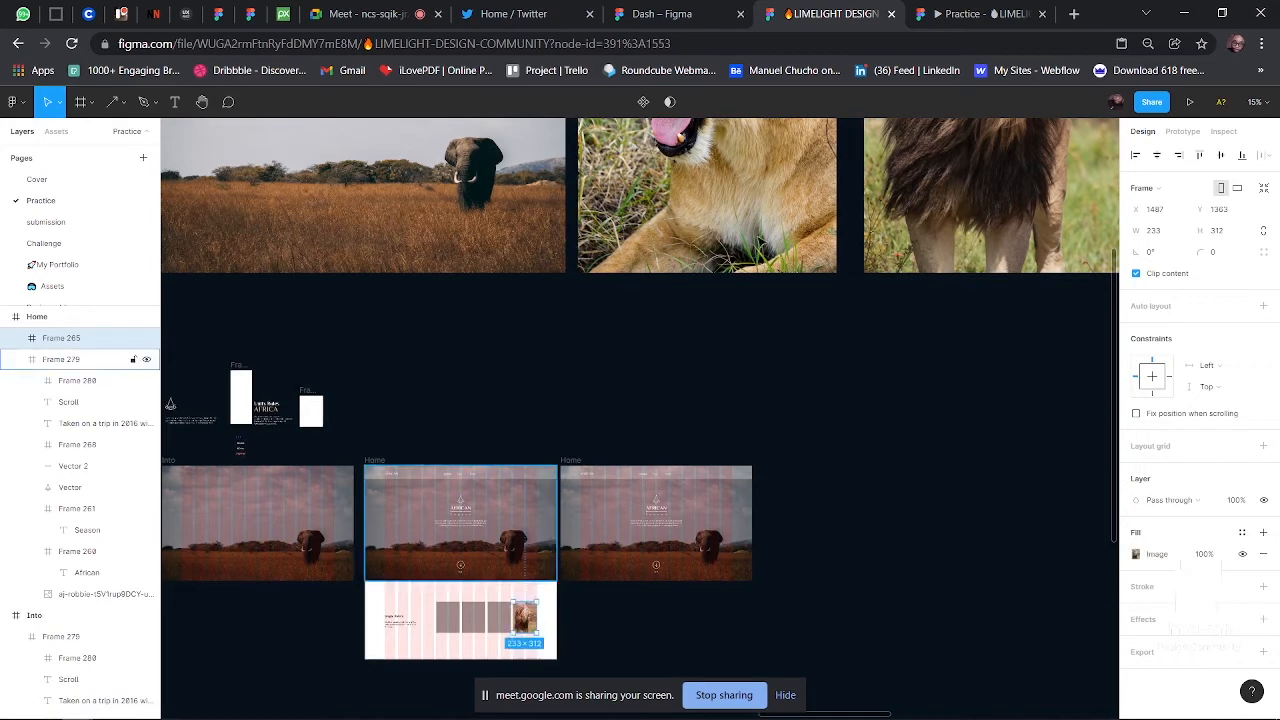
pyautogui.click(776, 210)
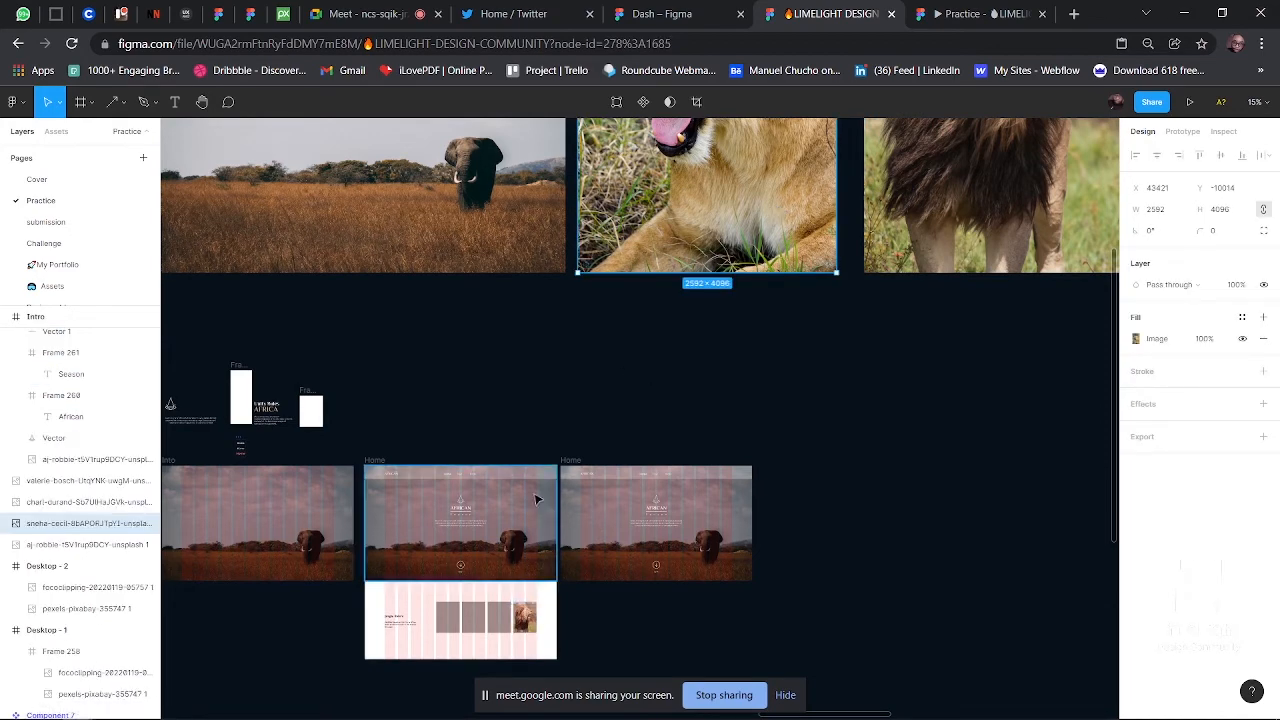
pyautogui.click(494, 632)
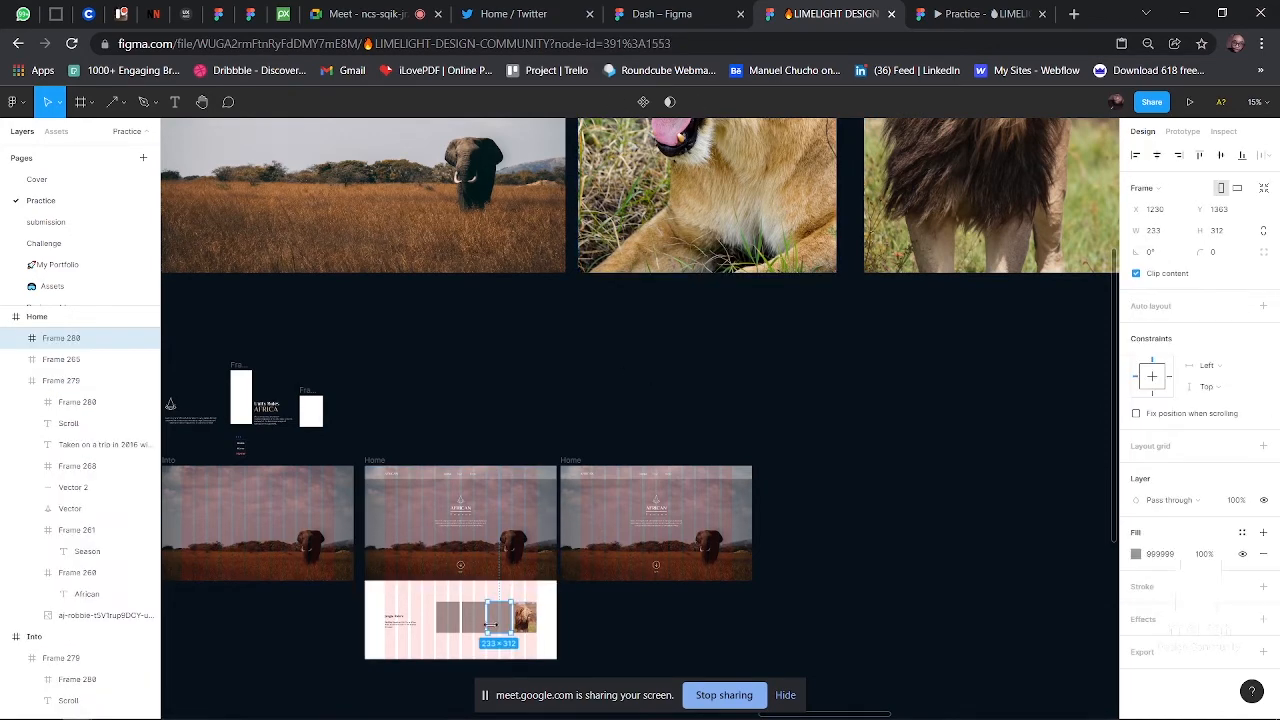
# - Fill the second Jungle Rulers card with the antelope photo and the first card with the elephant landscape photo
pyautogui.scroll(-3, 578, 262)
pyautogui.scroll(-1, 578, 262)
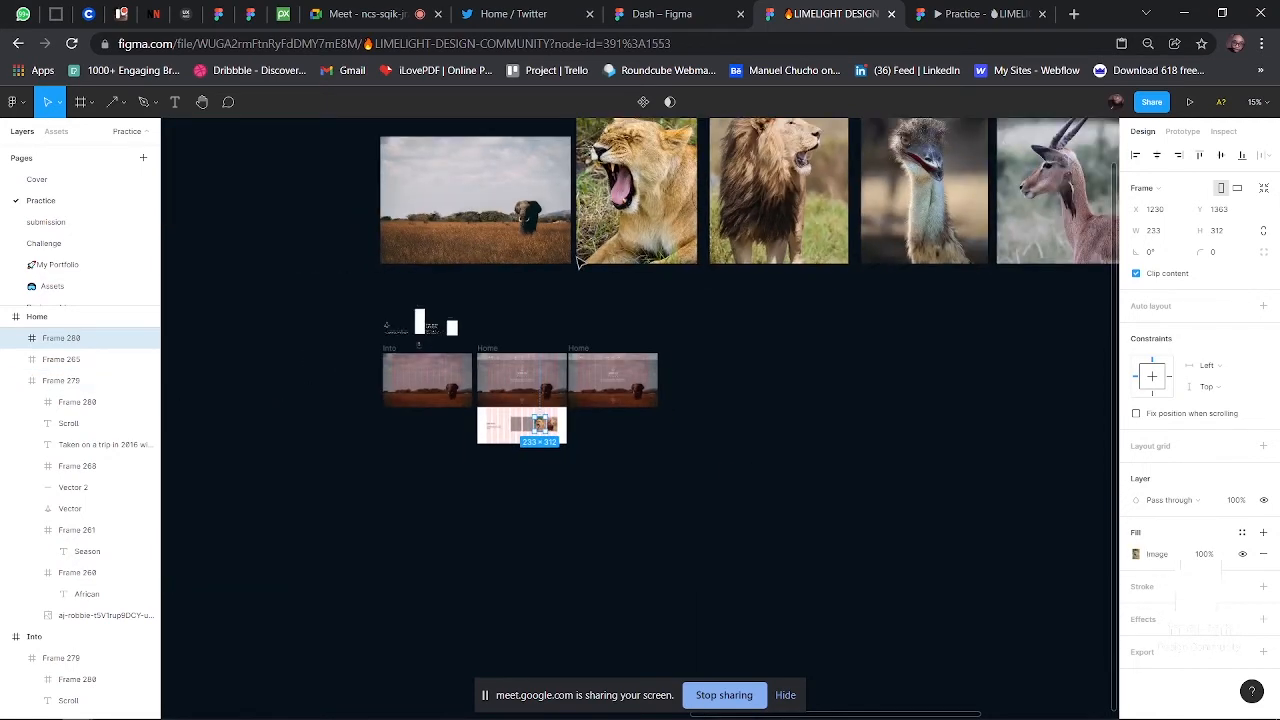
pyautogui.hscroll(1, 578, 262)
pyautogui.scroll(2, 578, 262)
pyautogui.click(955, 285)
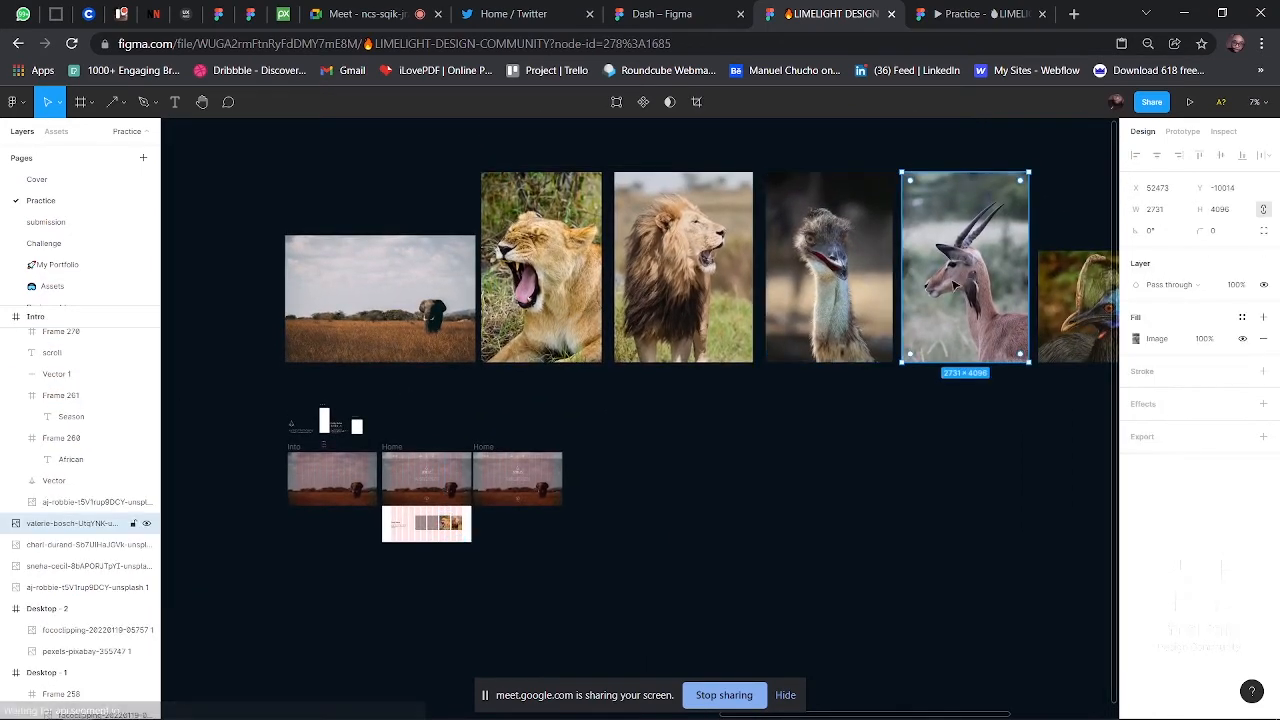
pyautogui.click(433, 530)
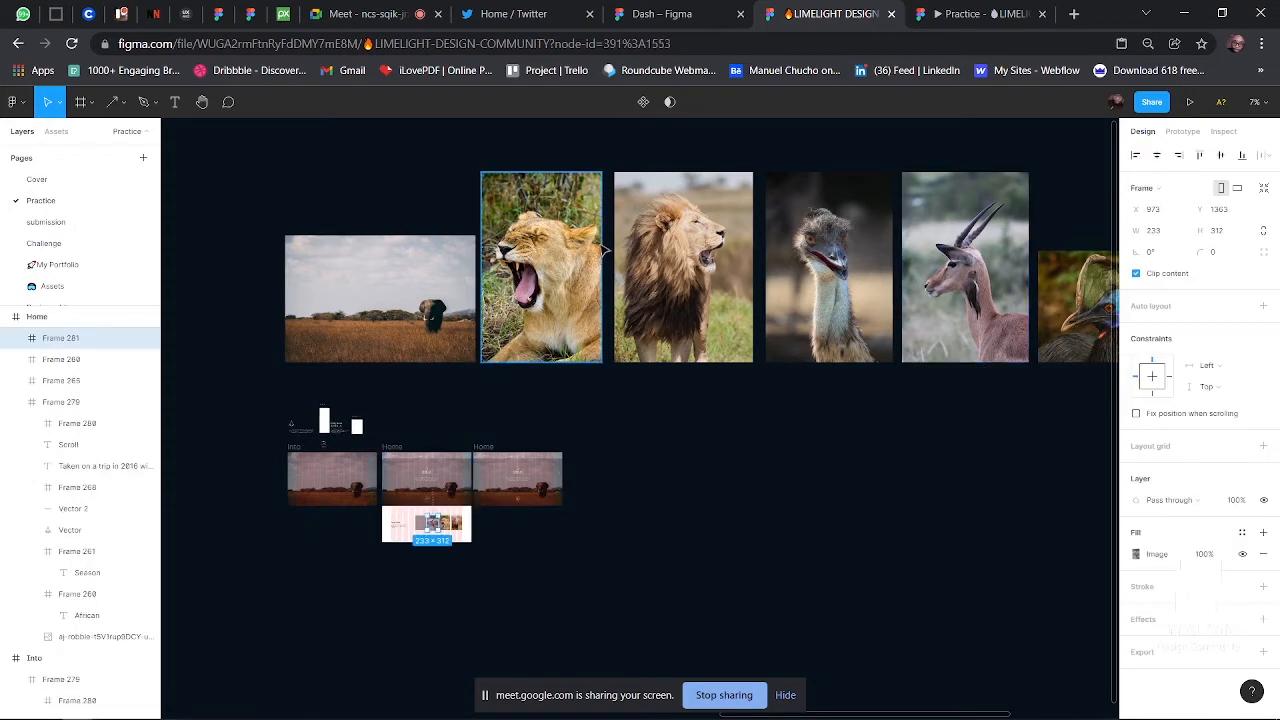
pyautogui.click(399, 304)
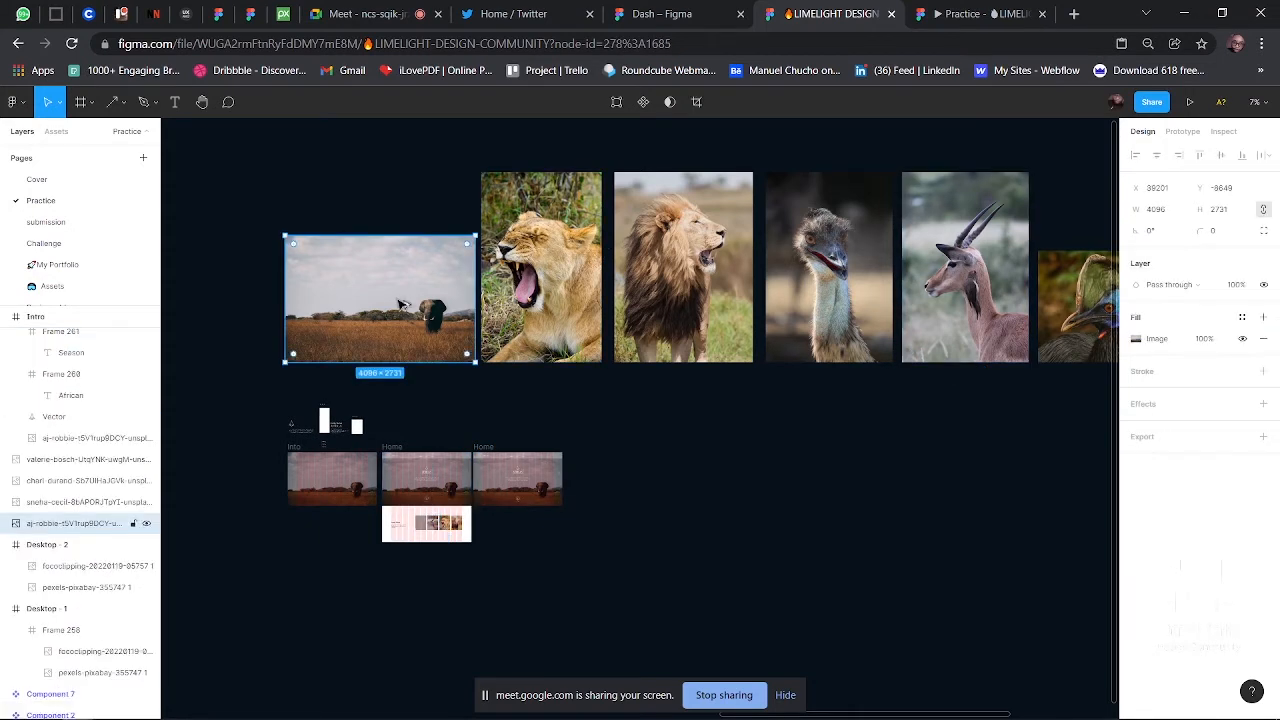
pyautogui.click(424, 524)
# - Switch the elephant card's image fill to Crop, then enlarge and shift the photo so the elephant sits inside the card
pyautogui.scroll(10, 424, 524)
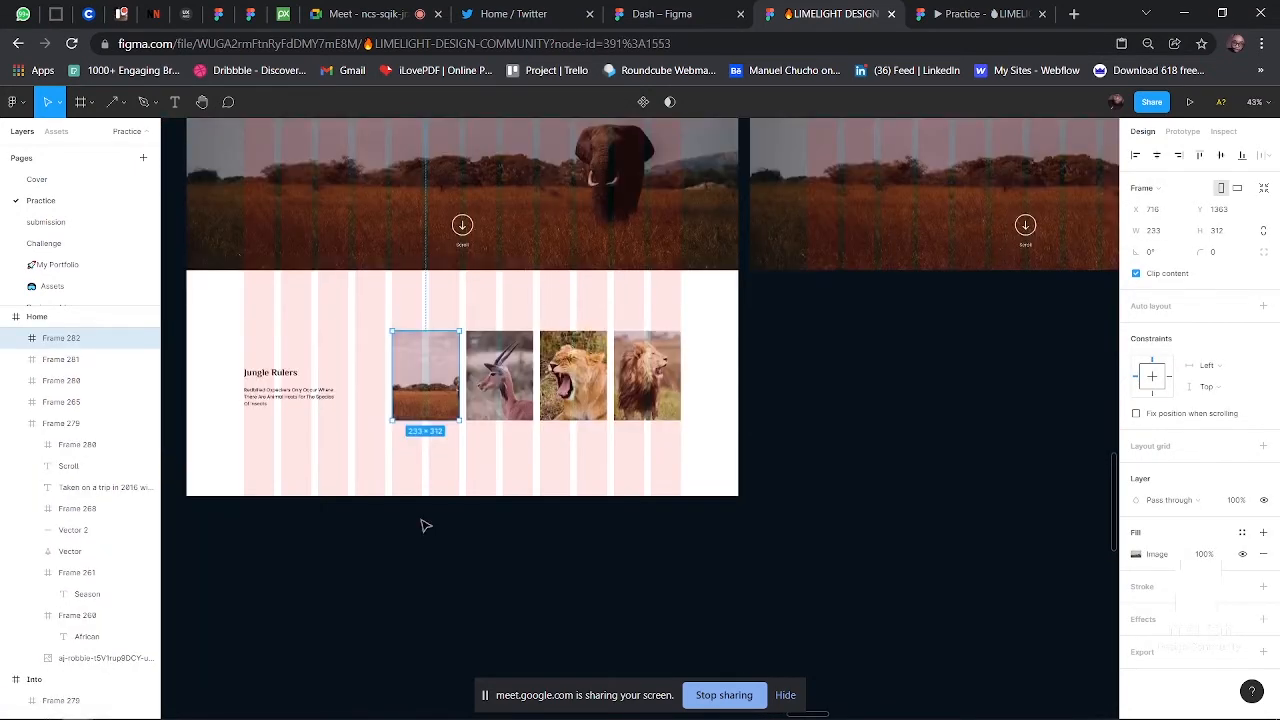
pyautogui.scroll(5, 420, 447)
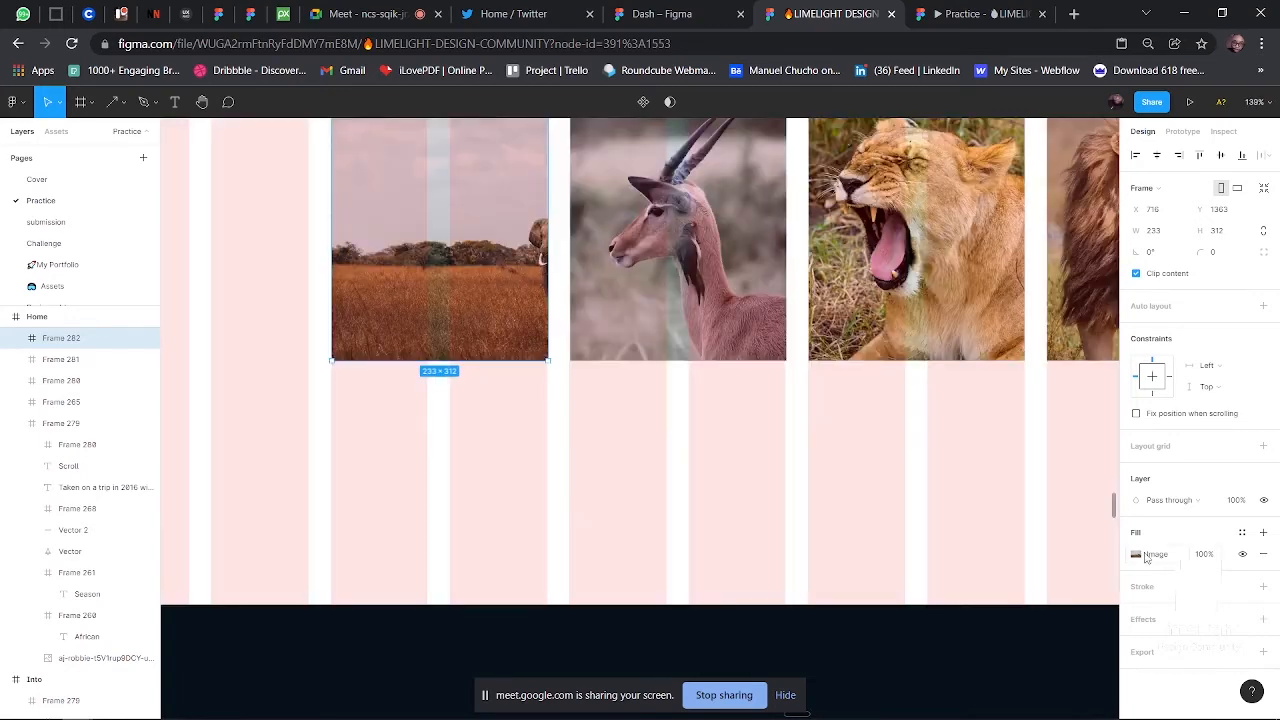
pyautogui.click(1146, 557)
pyautogui.click(985, 430)
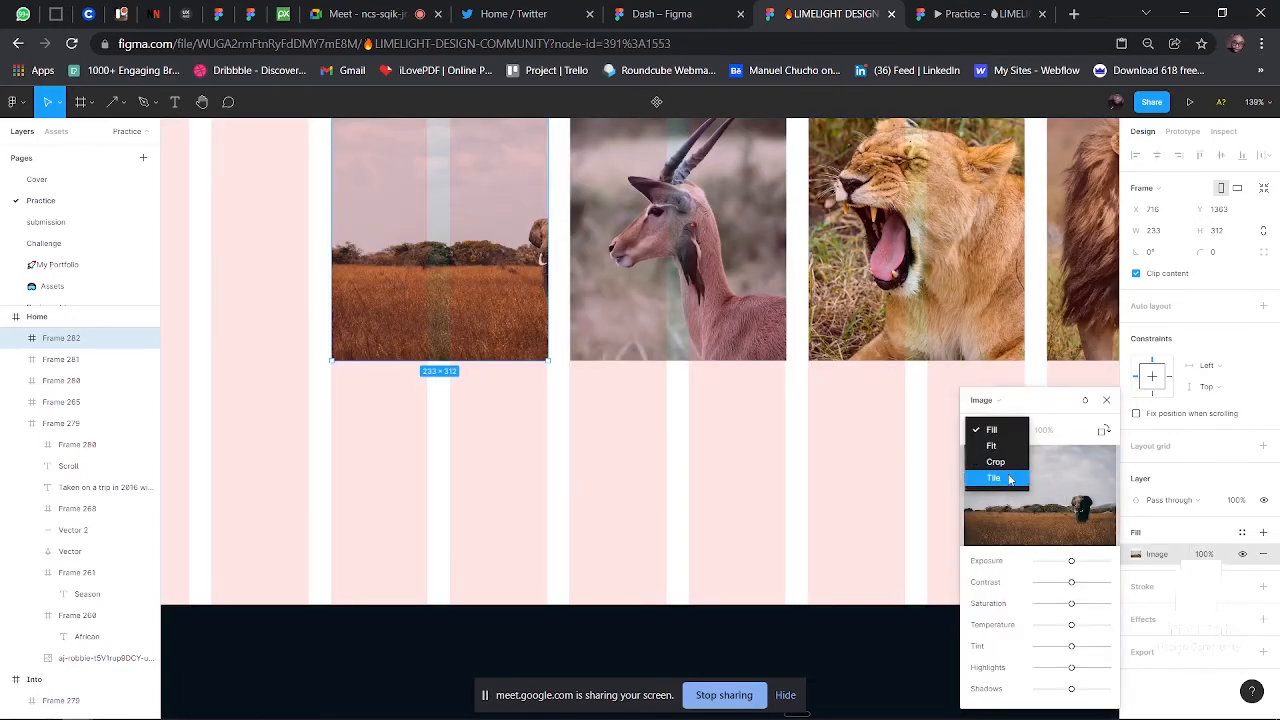
pyautogui.click(1005, 462)
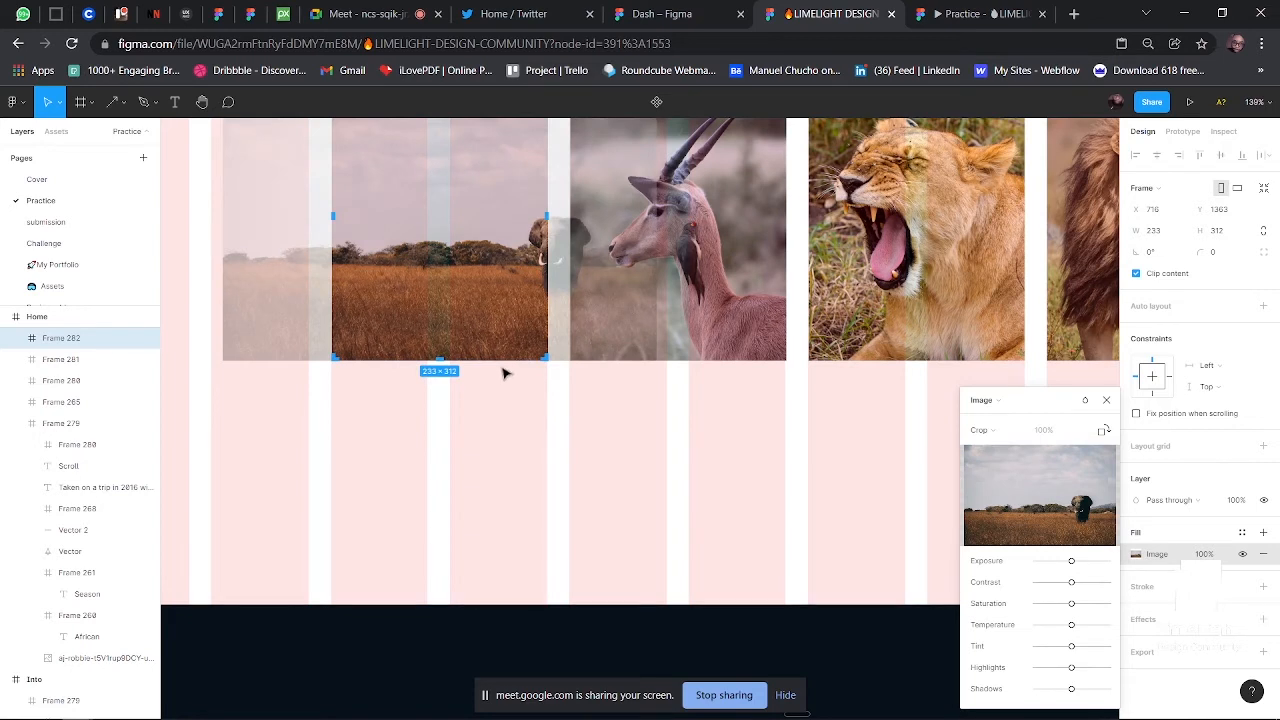
pyautogui.moveTo(500, 361); pyautogui.dragTo(502, 433)
pyautogui.hotkey('ctrl', 'z')
pyautogui.moveTo(319, 364); pyautogui.dragTo(324, 491)
pyautogui.moveTo(531, 418); pyautogui.dragTo(326, 366)
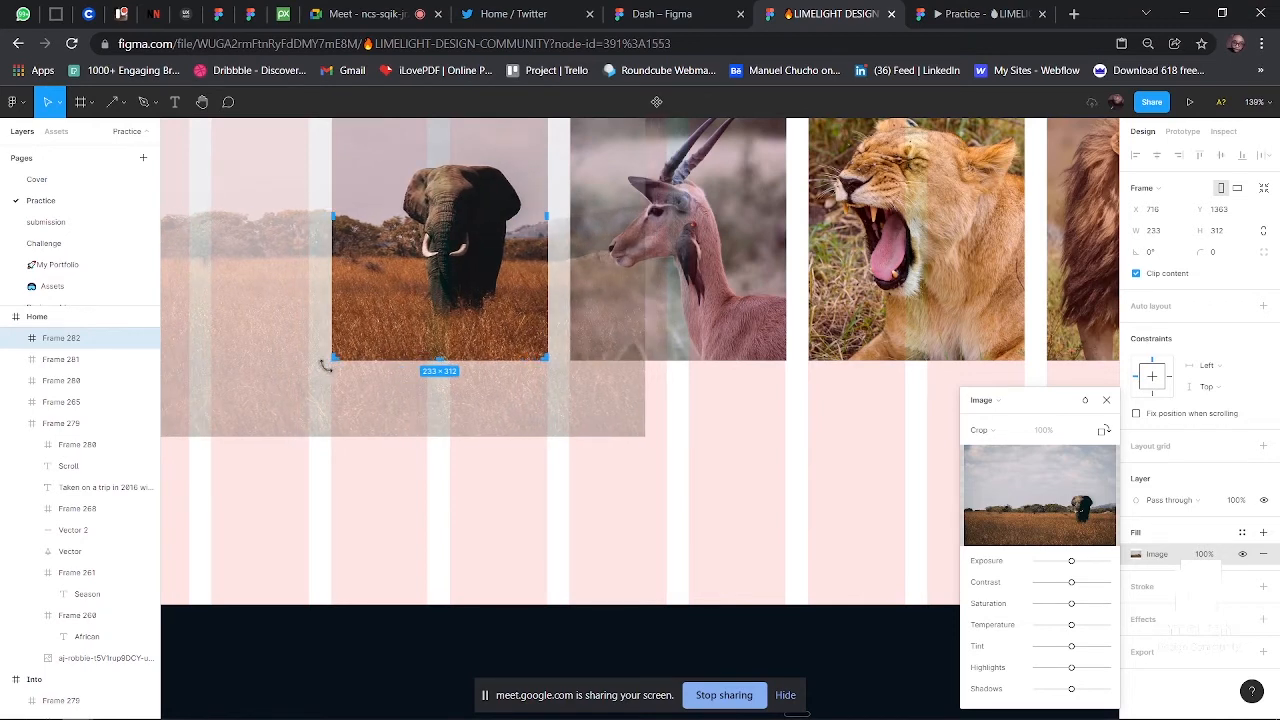
# - Enlarge the cropped elephant photo further and reposition it so the elephant fills the card's width
pyautogui.moveTo(354, 441); pyautogui.dragTo(366, 512)
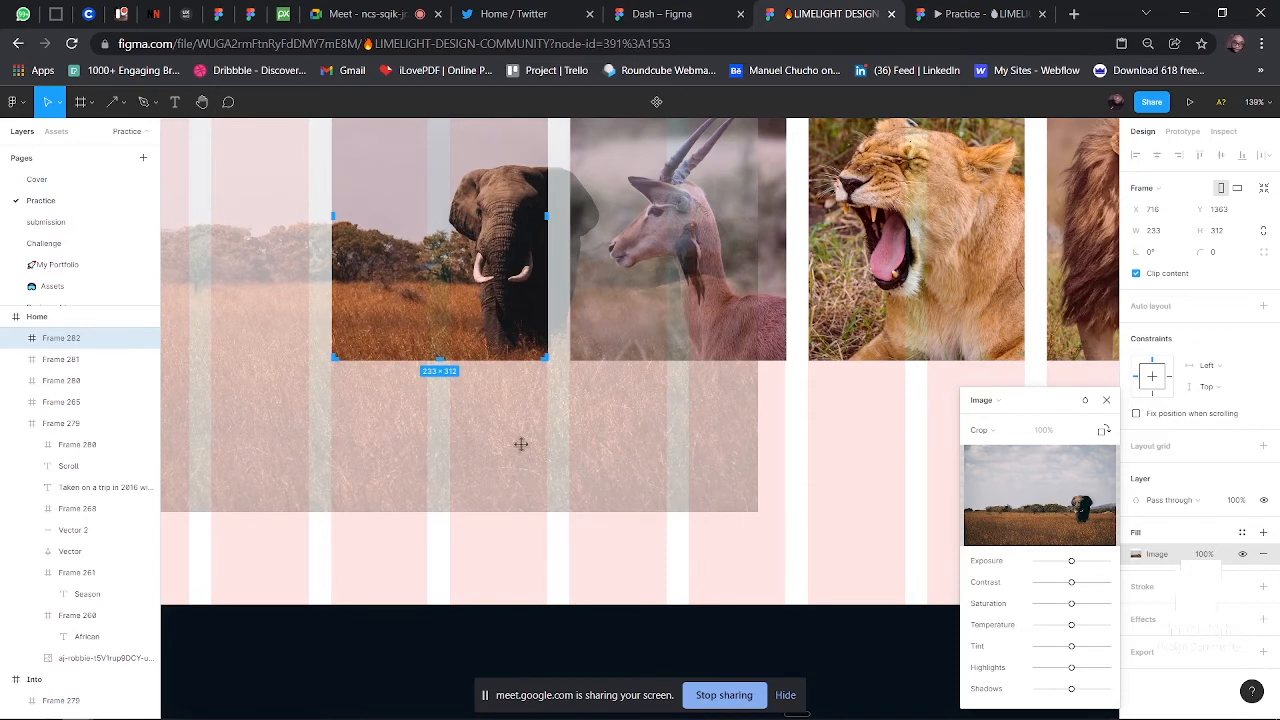
pyautogui.moveTo(520, 446); pyautogui.dragTo(449, 410)
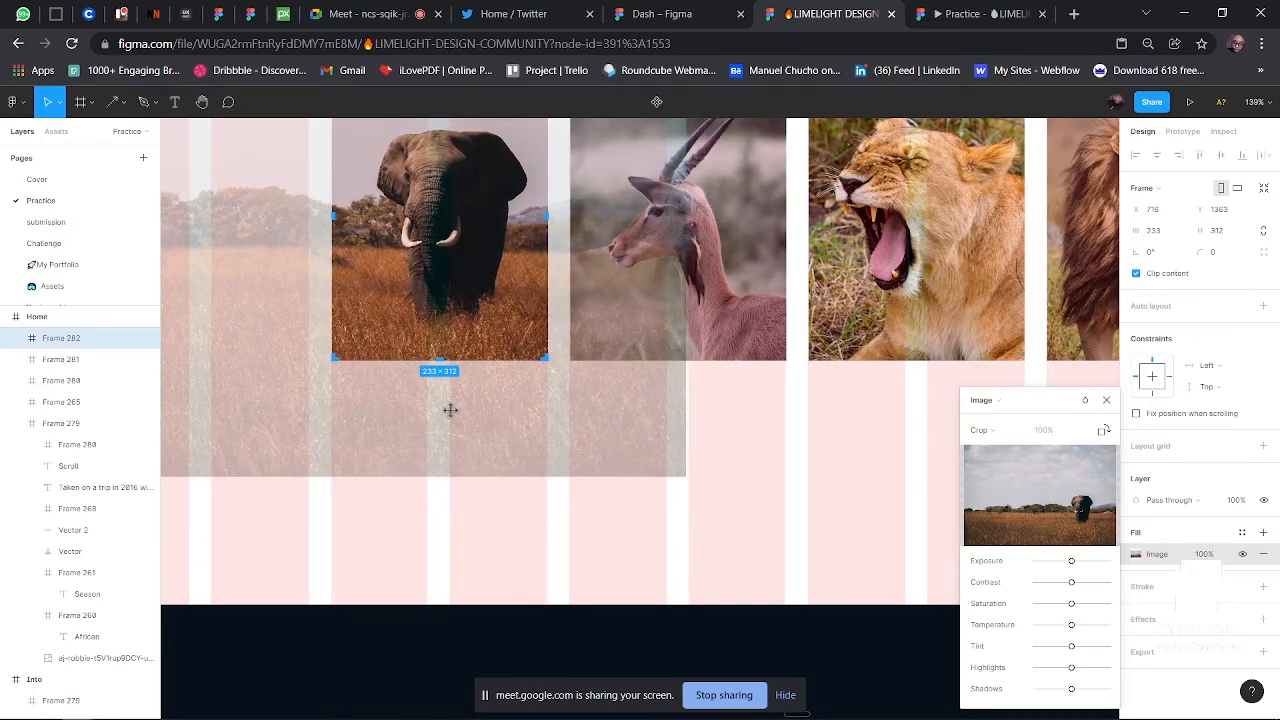
pyautogui.moveTo(447, 502); pyautogui.dragTo(446, 511)
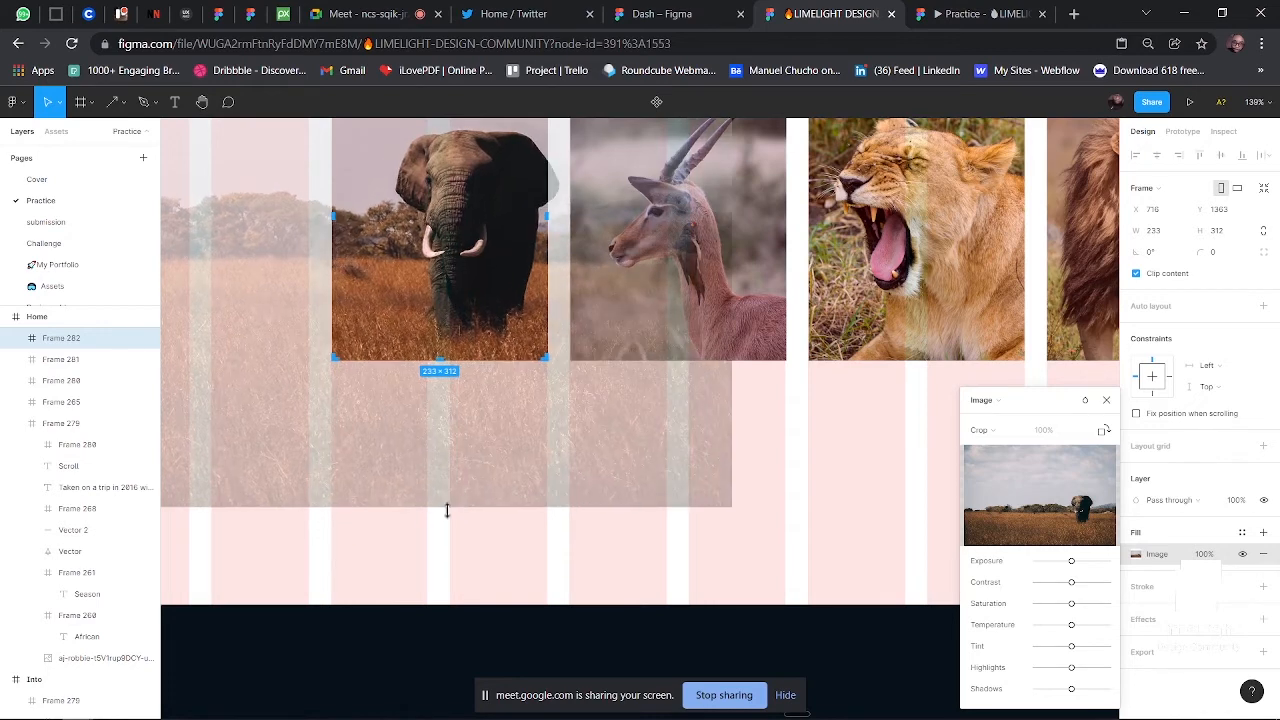
pyautogui.moveTo(506, 463); pyautogui.dragTo(482, 453)
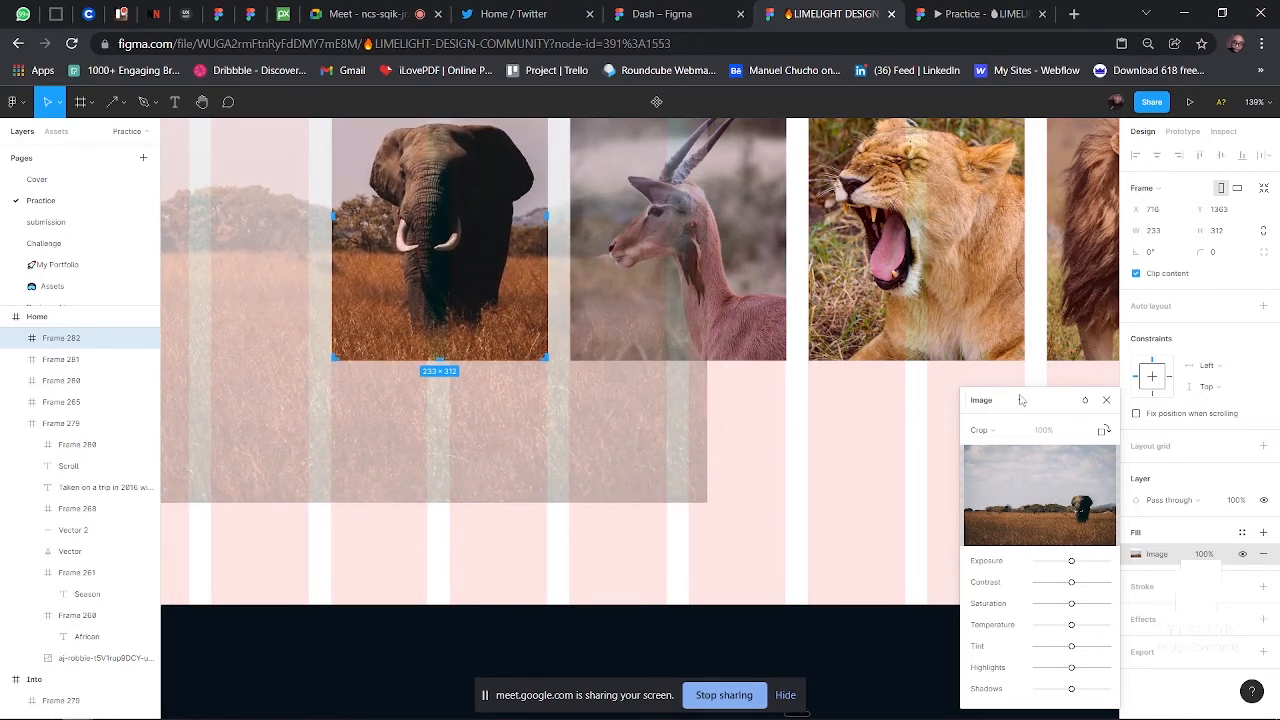
pyautogui.click(1106, 400)
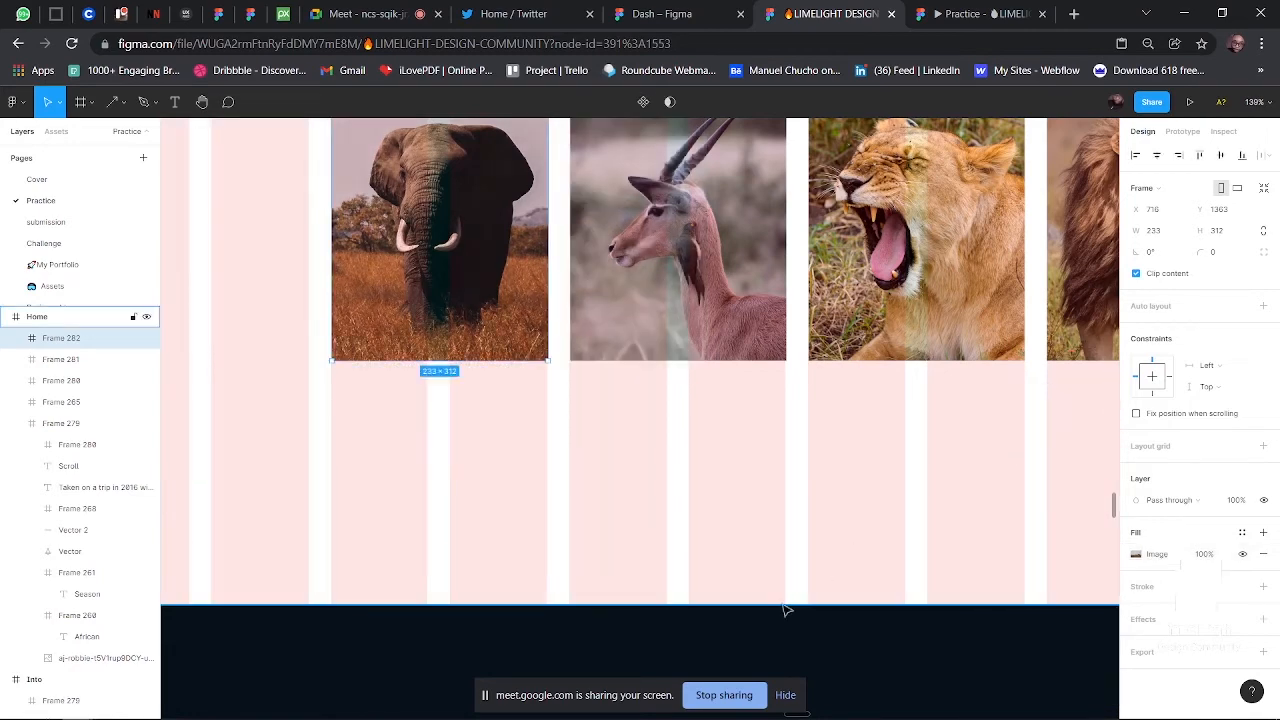
# - Hide the layout grid to examine the Jungle Rulers section without the columns, and show the grid again
pyautogui.scroll(-3, 785, 610)
pyautogui.scroll(-1, 785, 610)
pyautogui.scroll(-2, 785, 610)
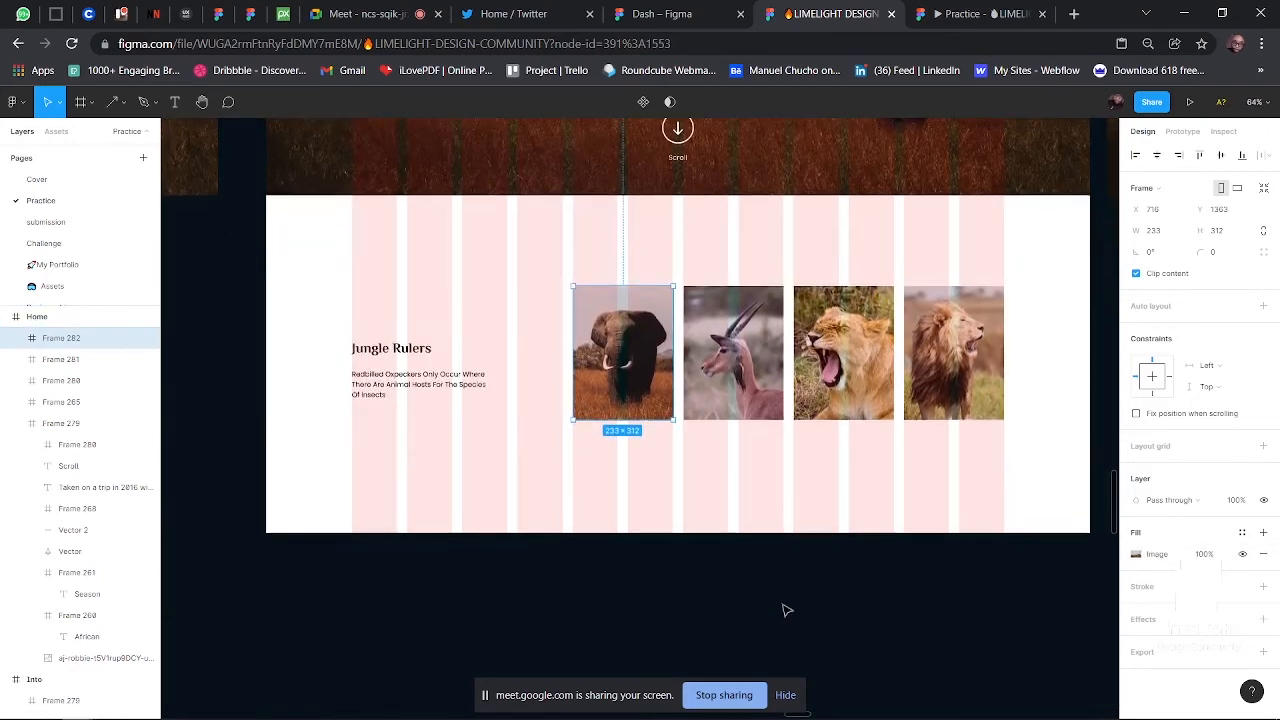
pyautogui.click(854, 621)
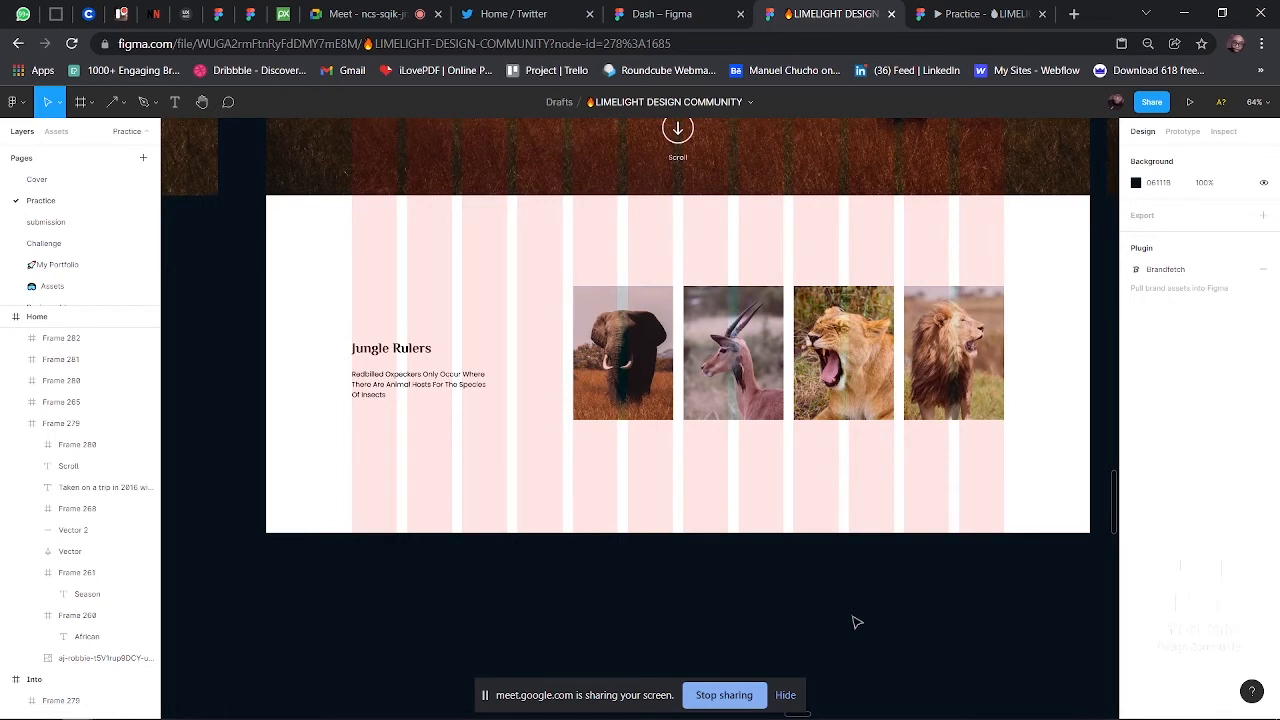
pyautogui.hotkey('ctrl', 'shift', '4')
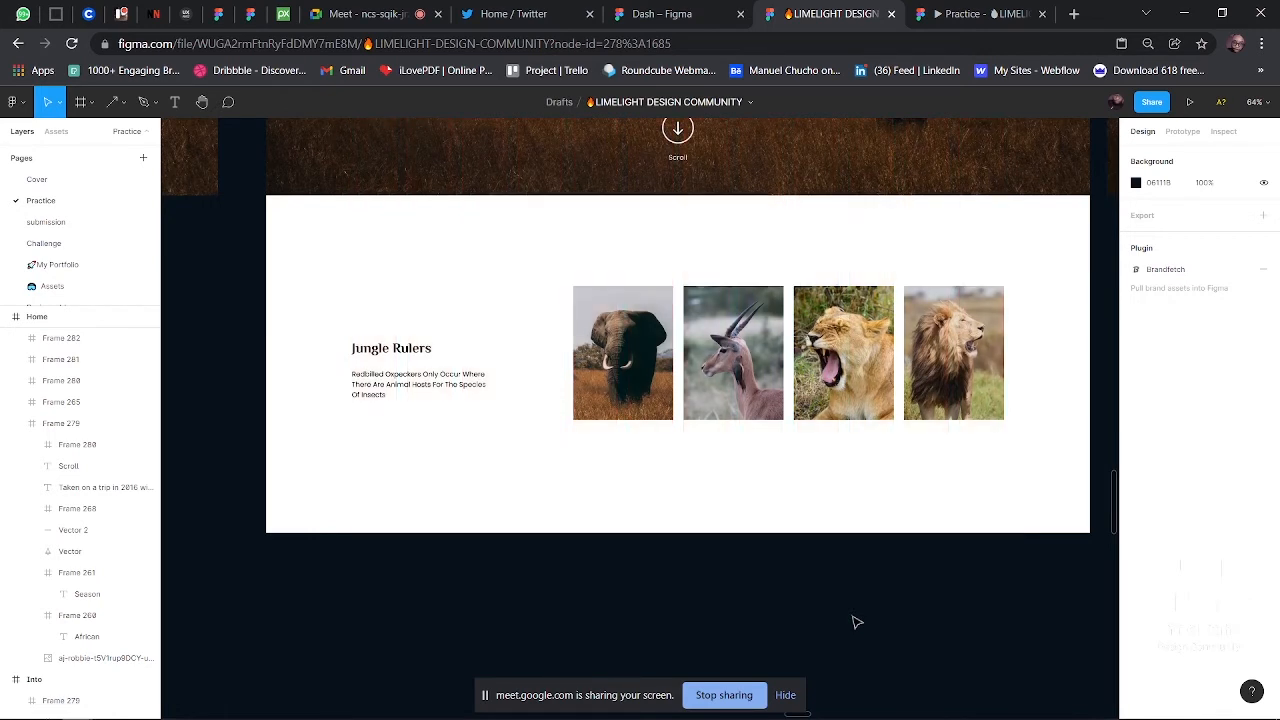
pyautogui.scroll(-1, 855, 621)
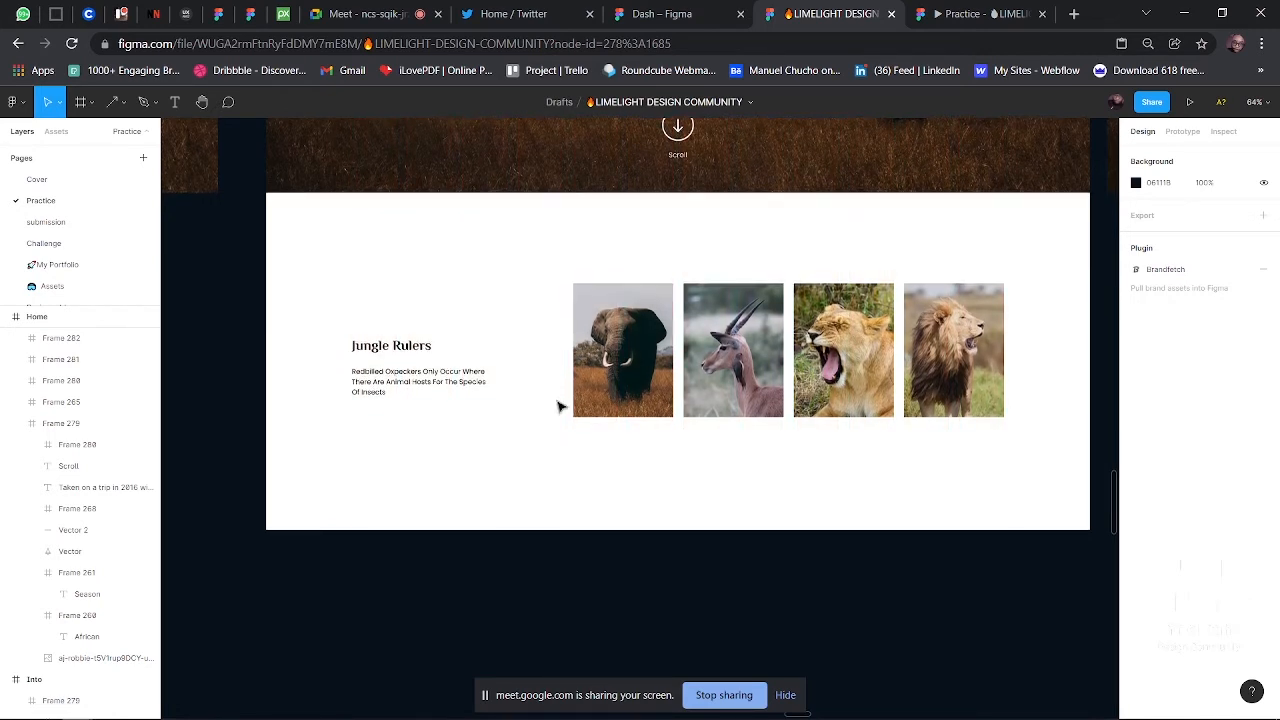
pyautogui.hotkey('ctrl', 'shift', '4')
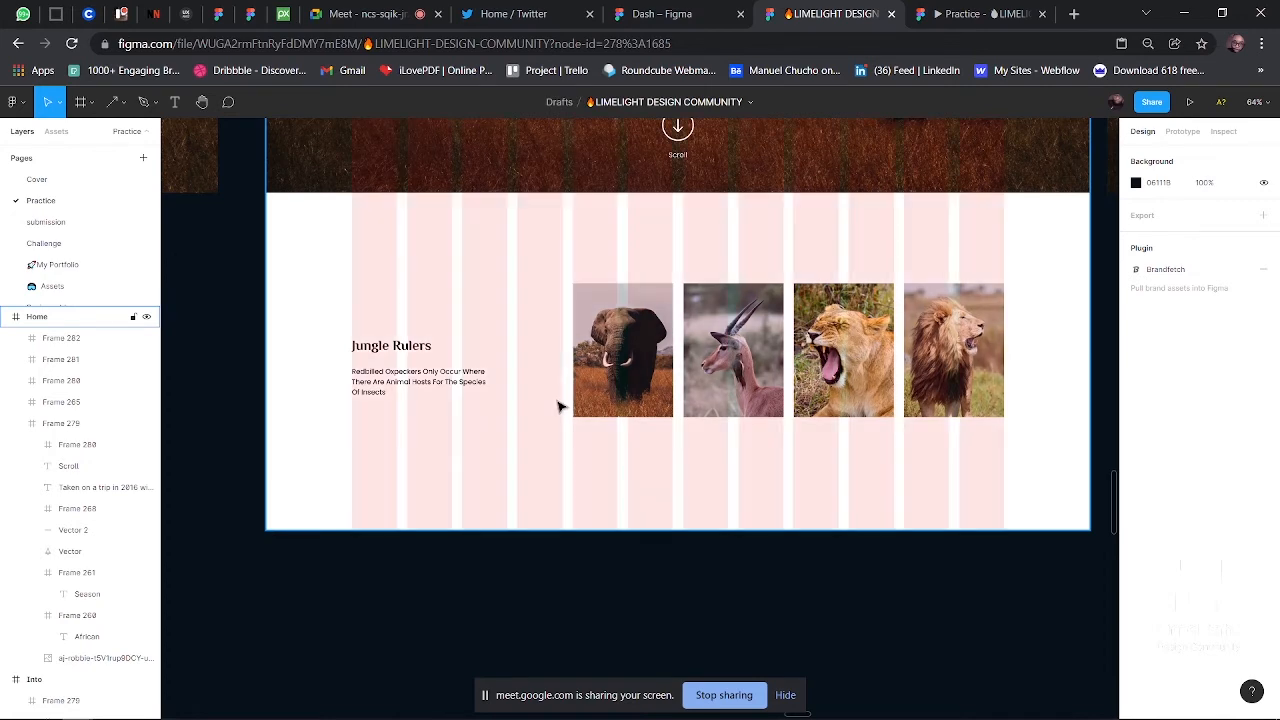
# - Place the white logo vector inside the extended Home frame, below the antelope card
pyautogui.scroll(-2, 558, 406)
pyautogui.scroll(-3, 560, 405)
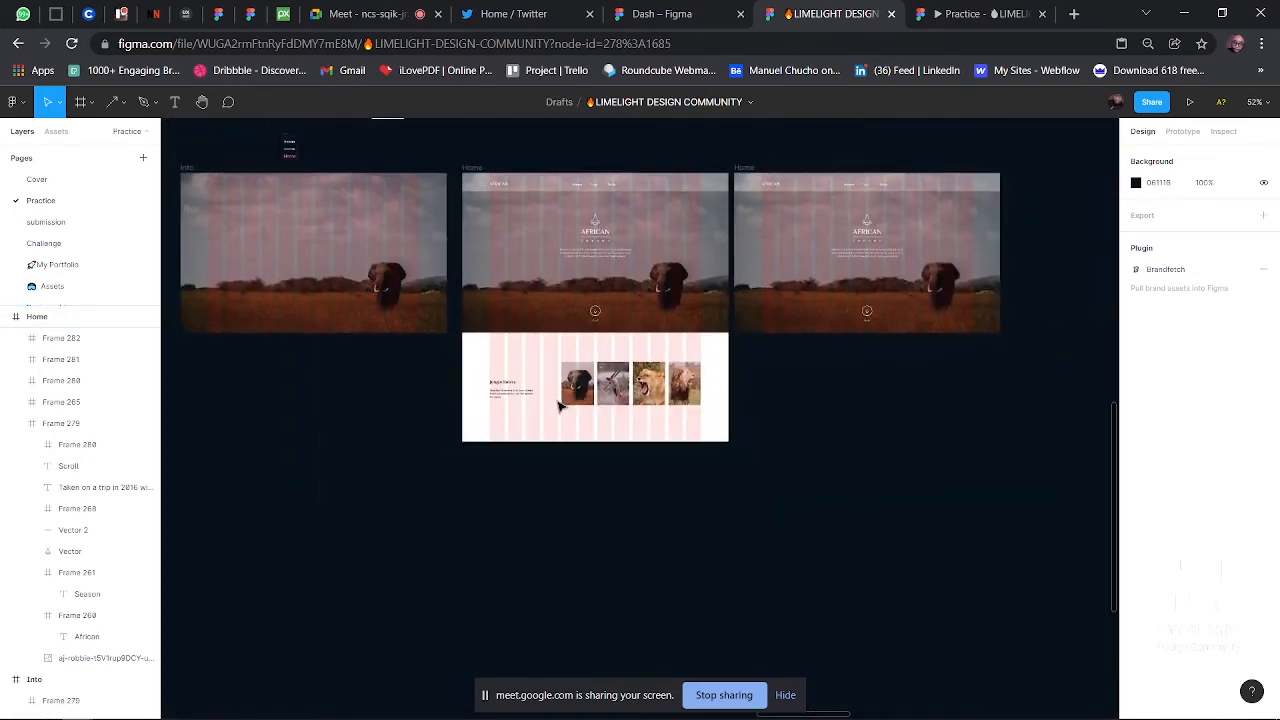
pyautogui.scroll(4, 558, 406)
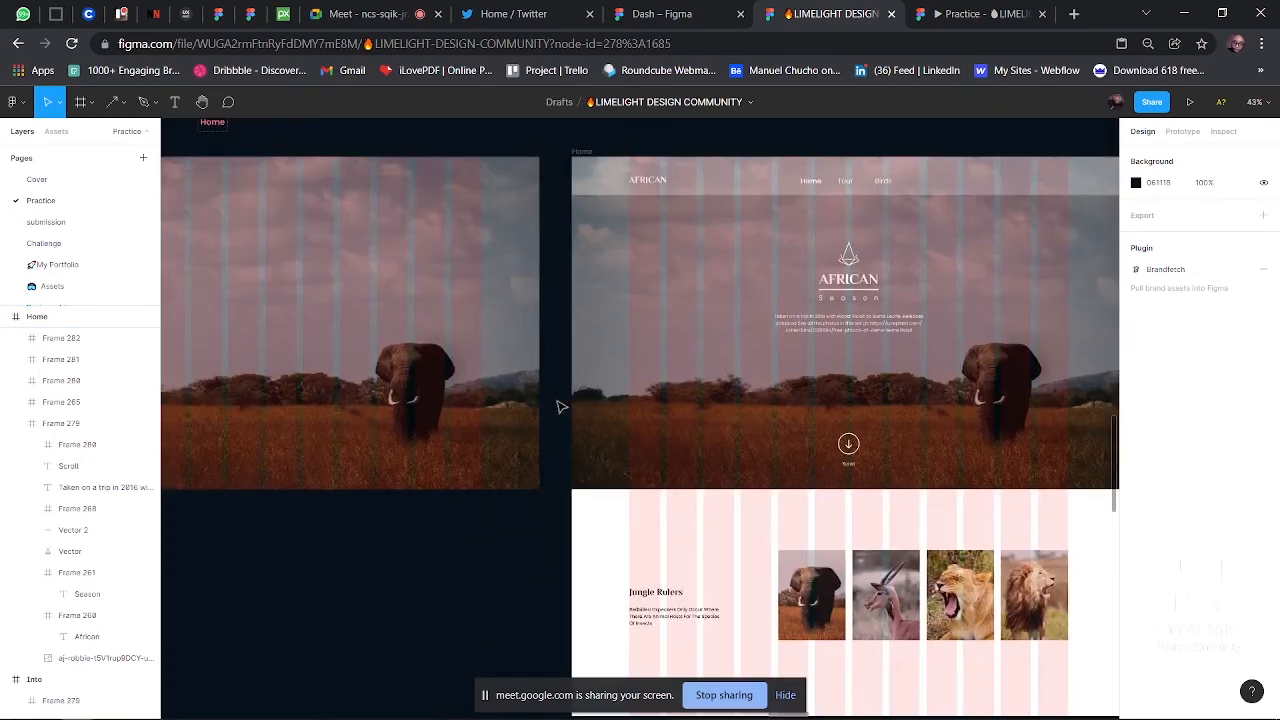
pyautogui.scroll(5, 420, 320)
pyautogui.hscroll(-5, 420, 320)
pyautogui.click(258, 237)
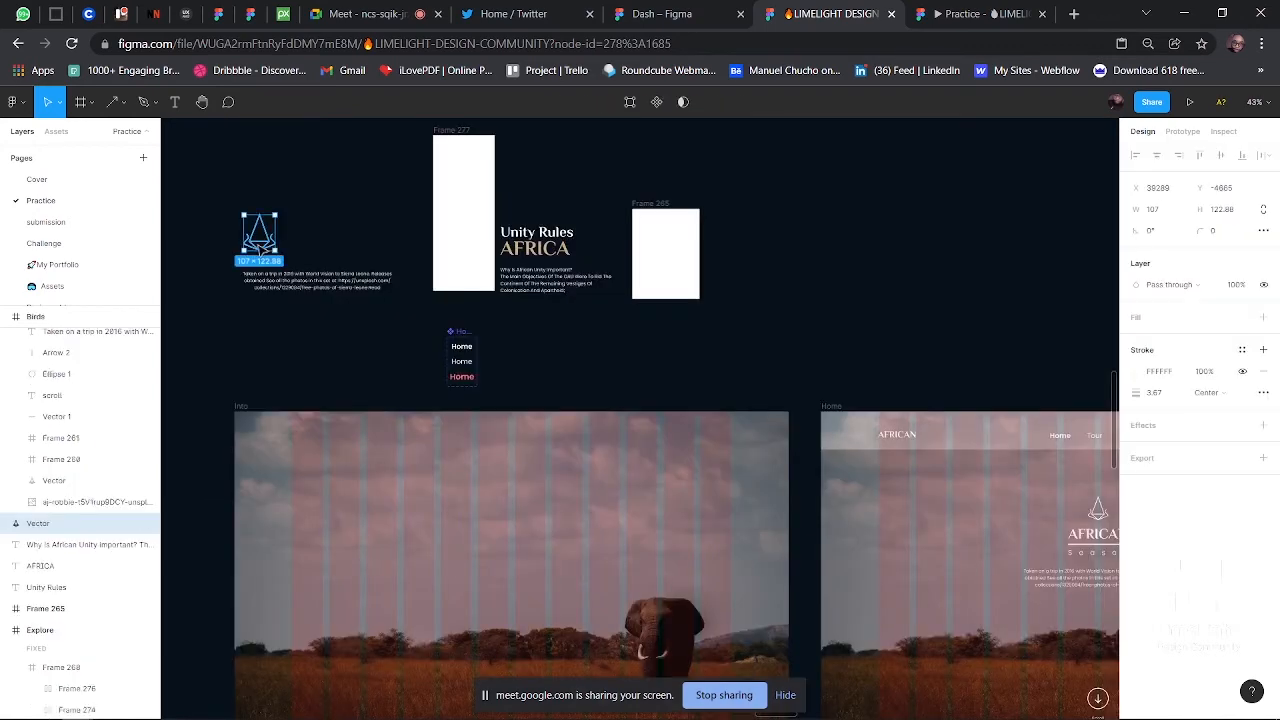
pyautogui.moveTo(264, 248); pyautogui.dragTo(798, 660)
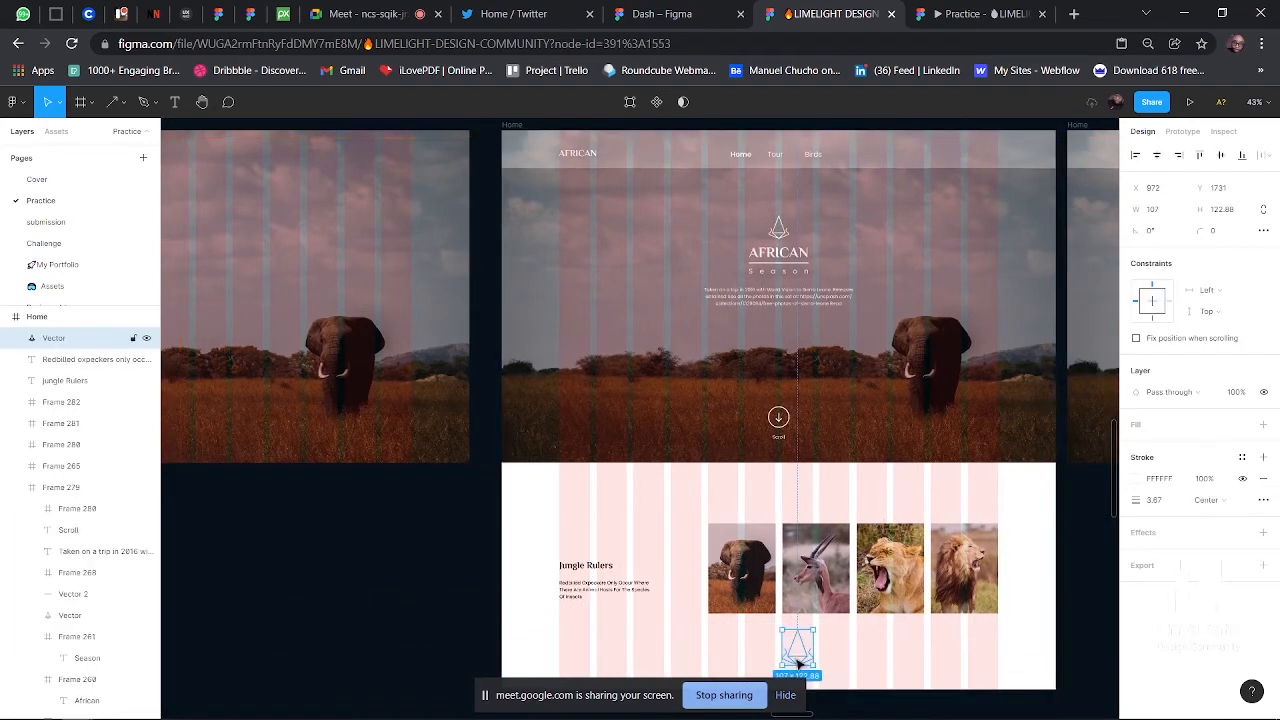
# - Change the placed logo vector's stroke colour to pale pink E1B5B5
pyautogui.click(1136, 479)
pyautogui.moveTo(1006, 443)
pyautogui.mouseDown()
pyautogui.moveTo(1014, 411)
pyautogui.moveTo(991, 405)
pyautogui.mouseUp()
pyautogui.hscroll(1, 741, 489)
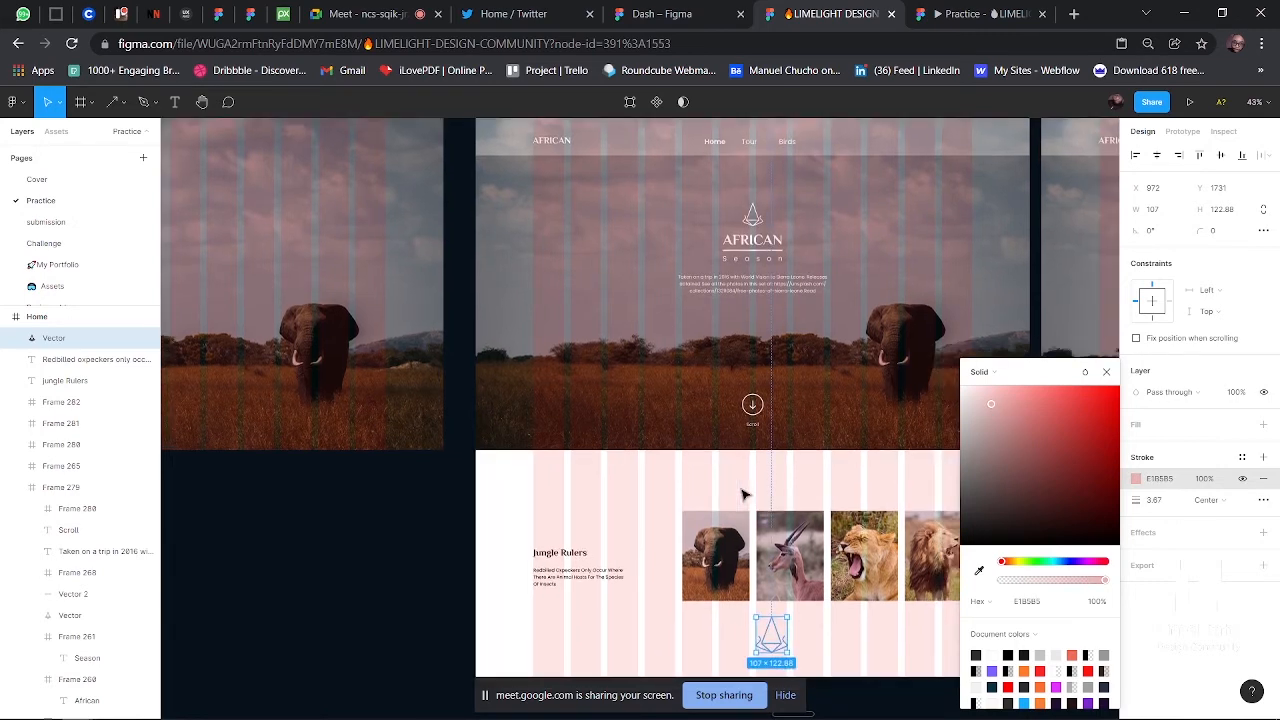
pyautogui.scroll(3, 741, 493)
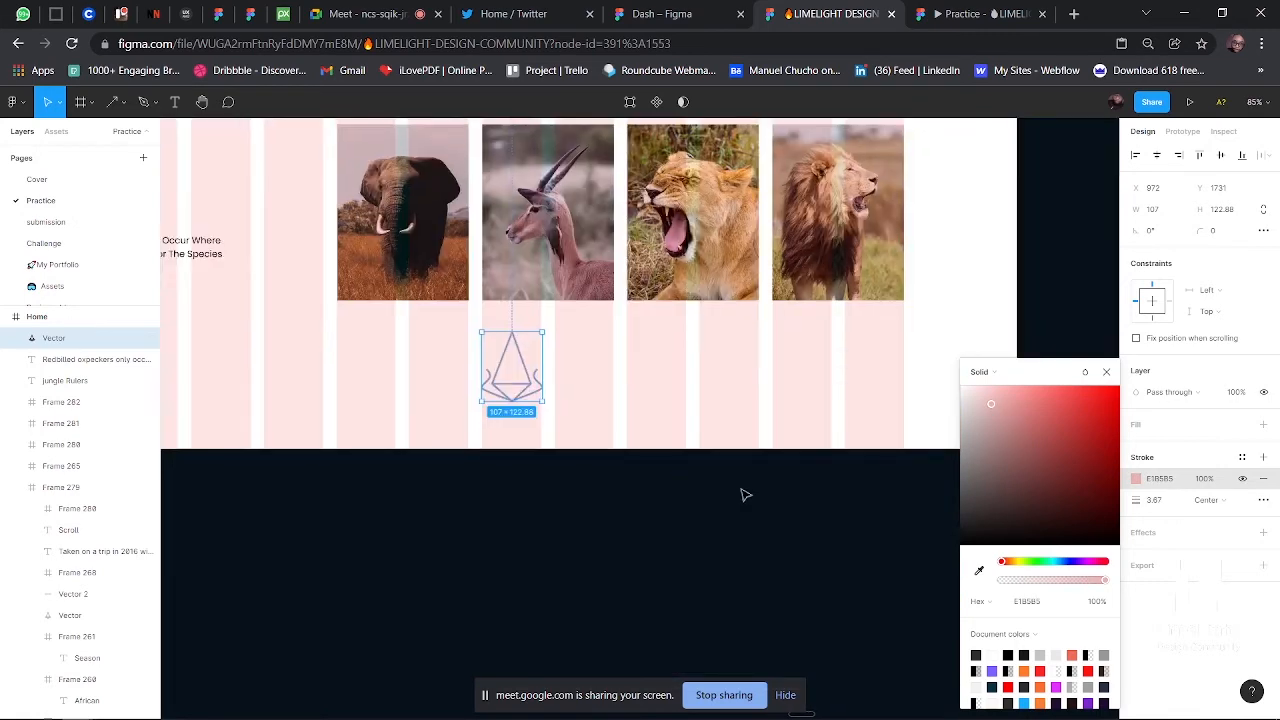
pyautogui.scroll(-1, 741, 493)
# - Move the pink logo vector down and leftward to Y 1770, and duplicate it rightward into a side-by-side row of ten reaching the frame's edge
pyautogui.moveTo(476, 355); pyautogui.dragTo(447, 371)
pyautogui.scroll(-2, 399, 372)
pyautogui.hotkey('ctrl', 'd')
pyautogui.hotkey('ctrl', 'd')
pyautogui.hotkey('ctrl', 'd')
pyautogui.hotkey('ctrl', 'd')
pyautogui.hotkey('ctrl', 'd')
pyautogui.hotkey('ctrl', 'd')
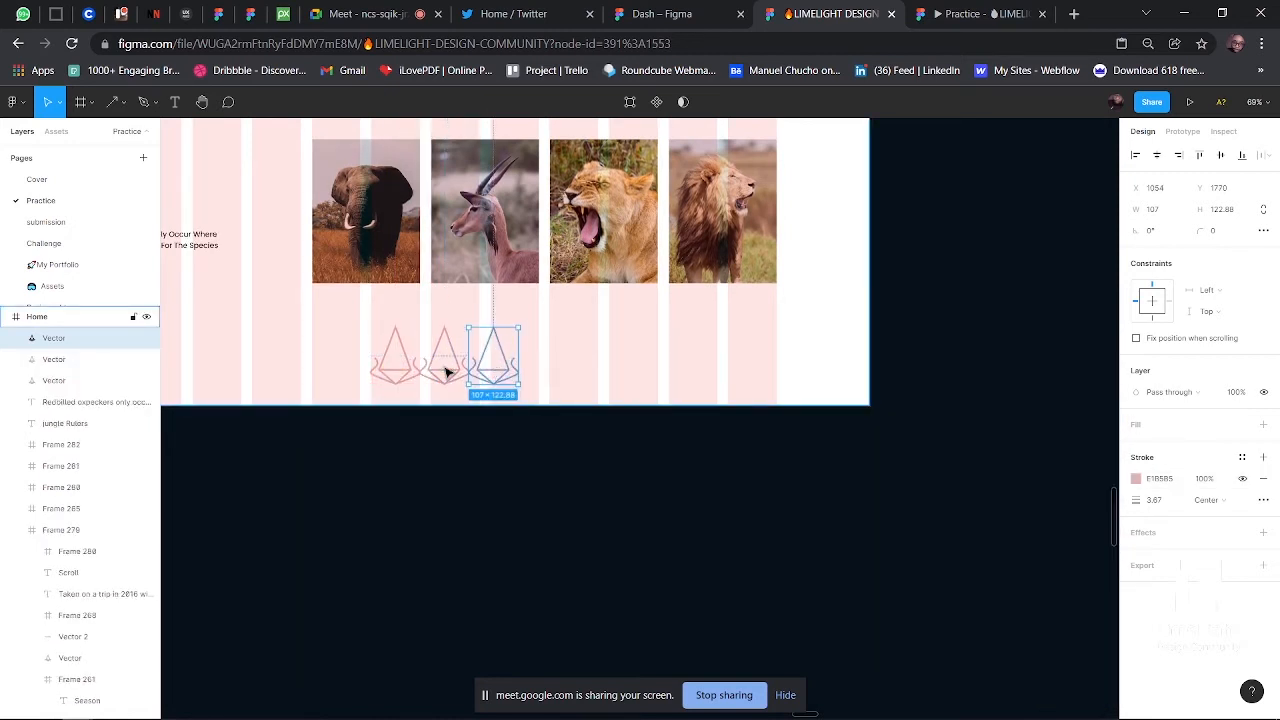
pyautogui.hotkey('ctrl', 'd')
pyautogui.hotkey('ctrl', 'd')
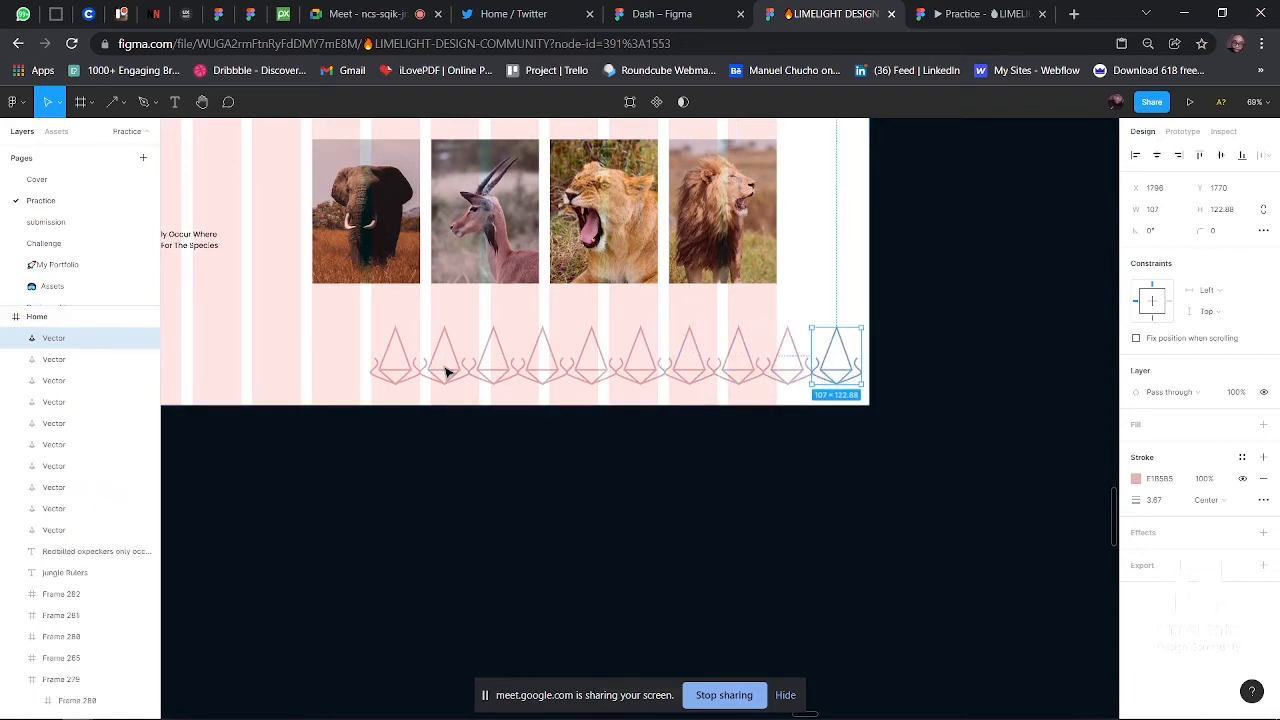
# - Add an eleventh logo copy to the end of the pink row, extending past the Home frame's edge
pyautogui.hotkey('ctrl', 'd')
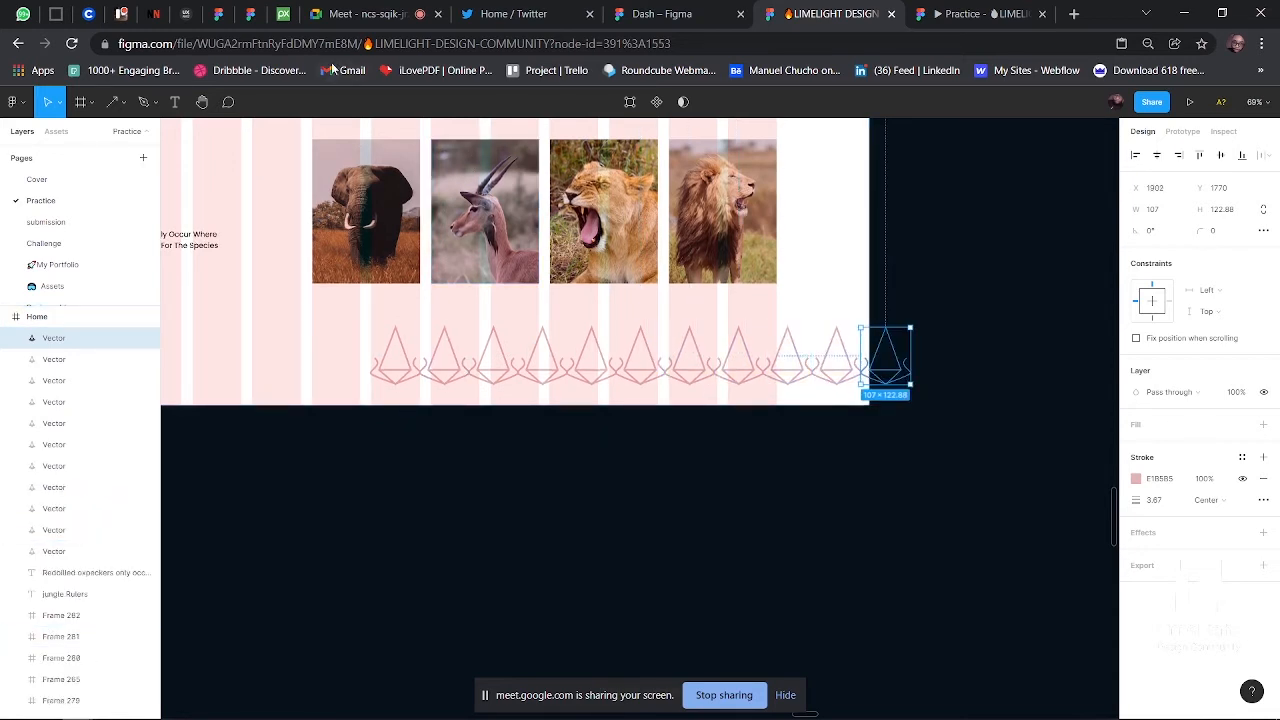
# - Switch to the Google Meet call, admit the waiting participant, and return to the Figma design file
pyautogui.click(350, 15)
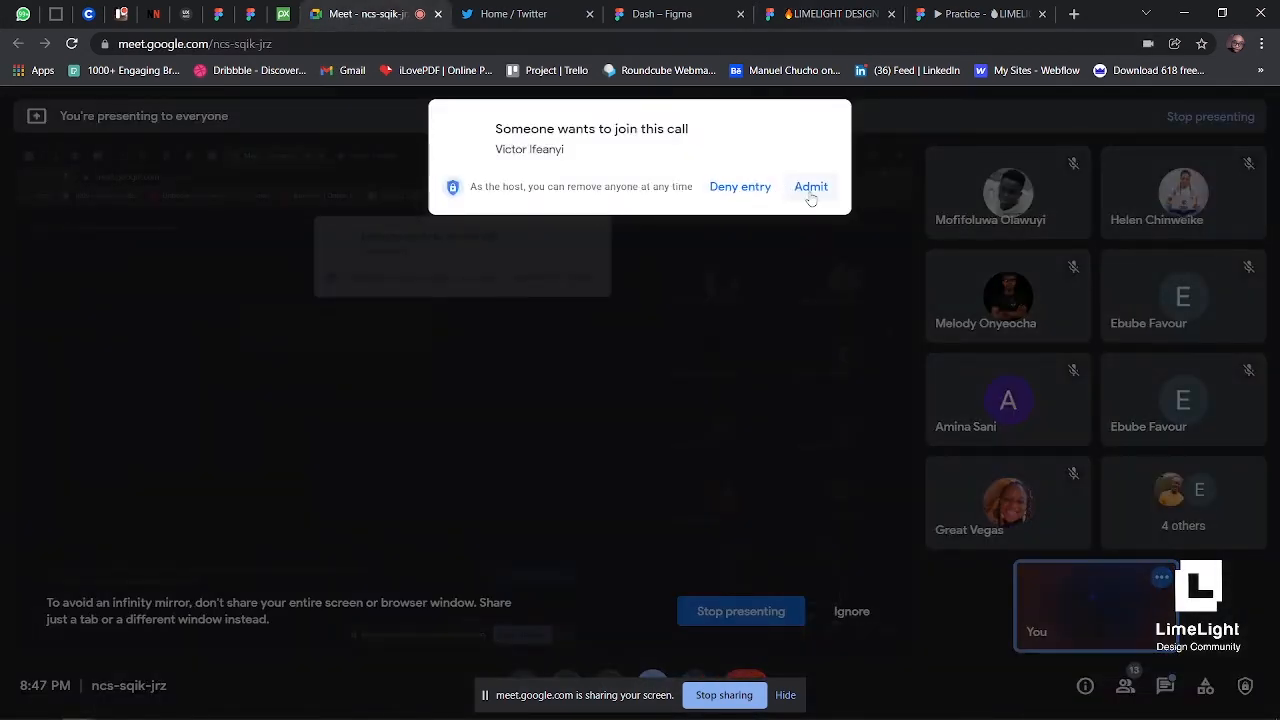
pyautogui.click(811, 187)
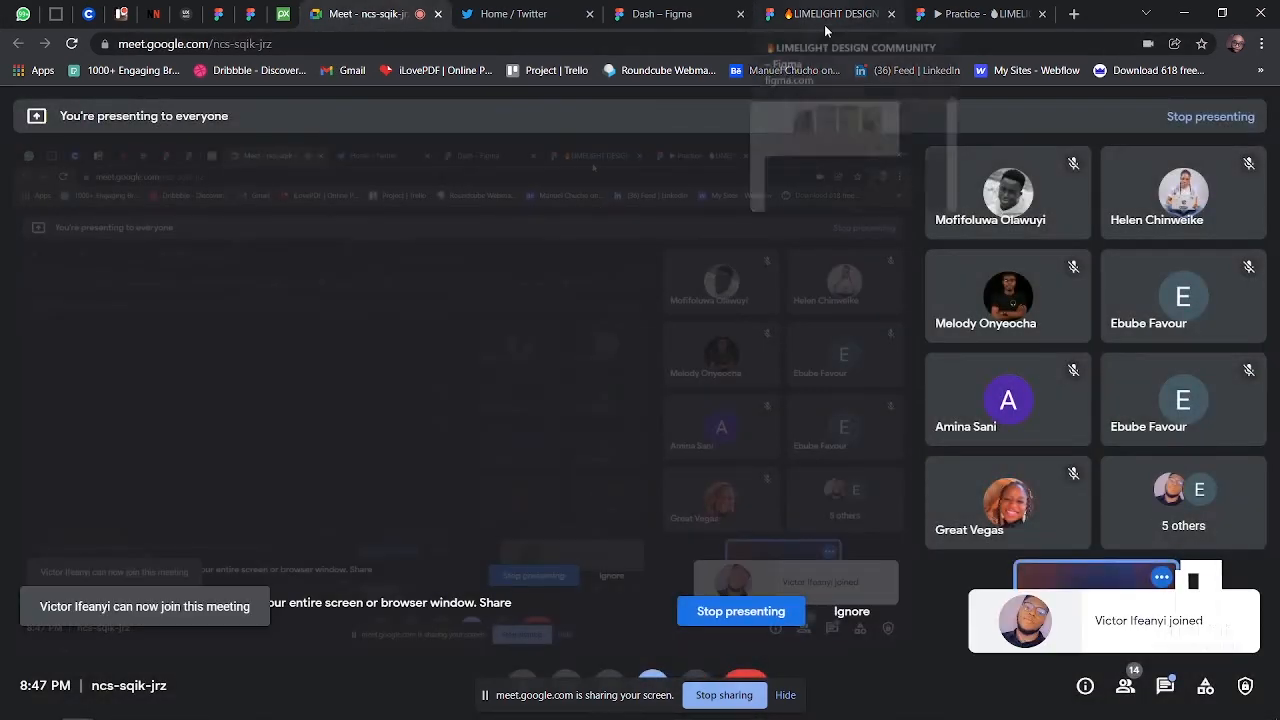
pyautogui.click(824, 24)
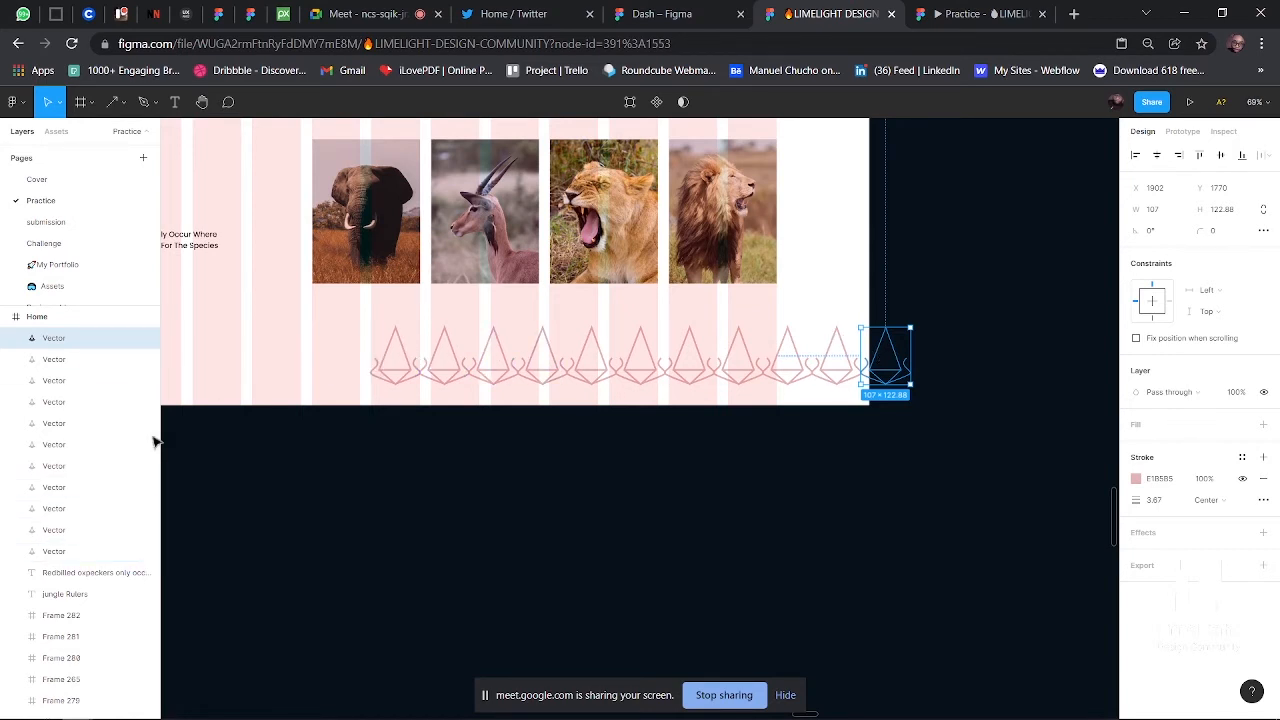
# - Duplicate the row of eleven pink logos, flip the copy vertically, and offset it up and rightward to Y 1830.88 so the rows interlock
pyautogui.keyDown('shift'); pyautogui.click(42, 557); pyautogui.keyUp('shift')
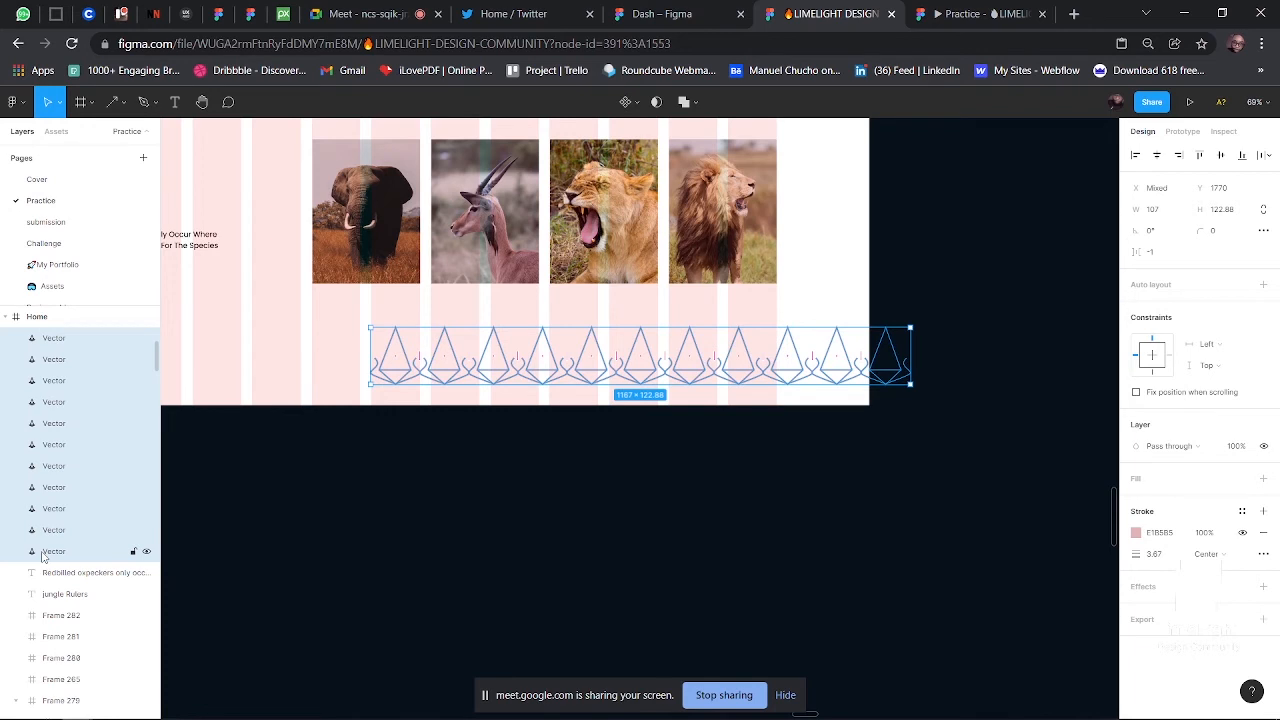
pyautogui.hotkey('ctrl', 'd')
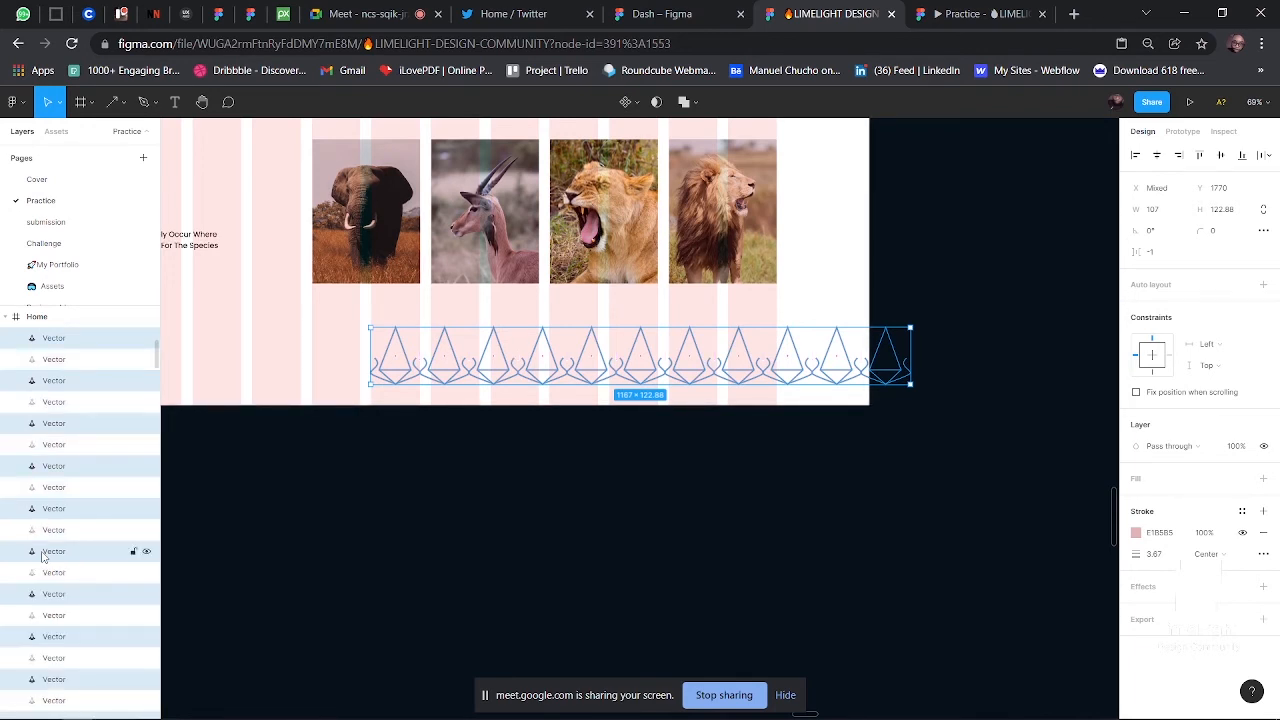
pyautogui.hotkey('shift', 'v')
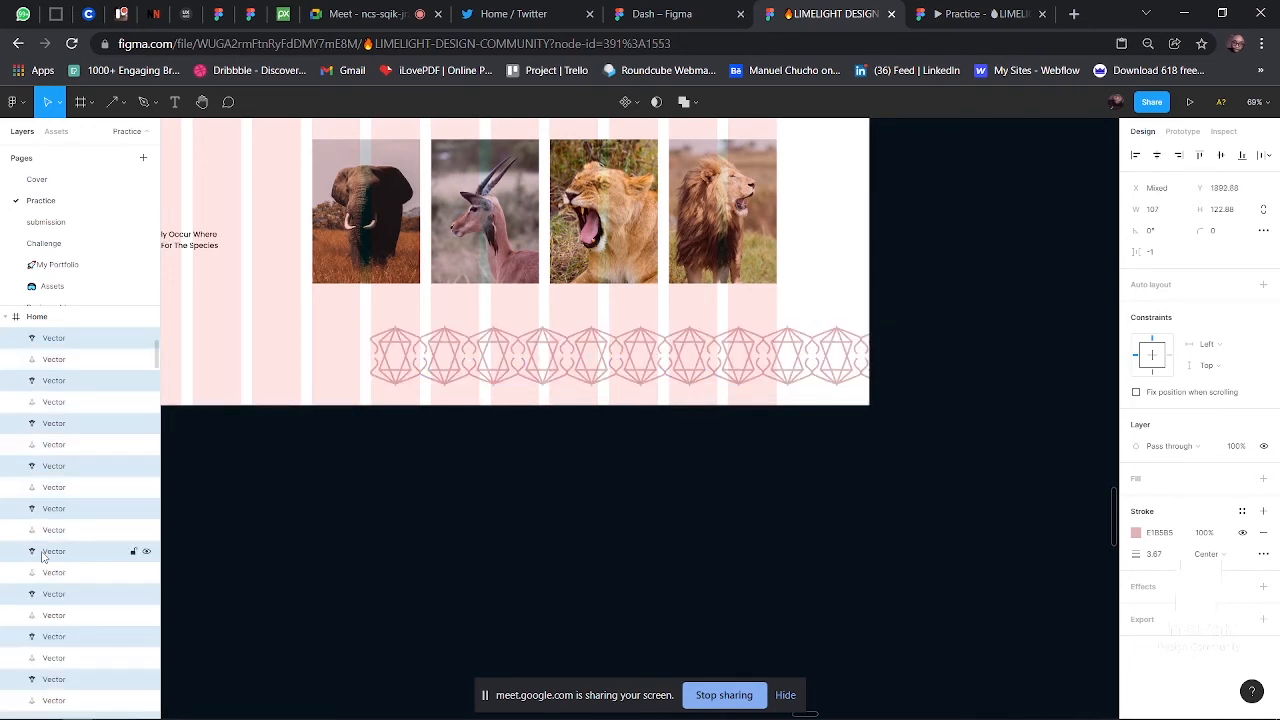
pyautogui.moveTo(575, 360); pyautogui.dragTo(600, 337)
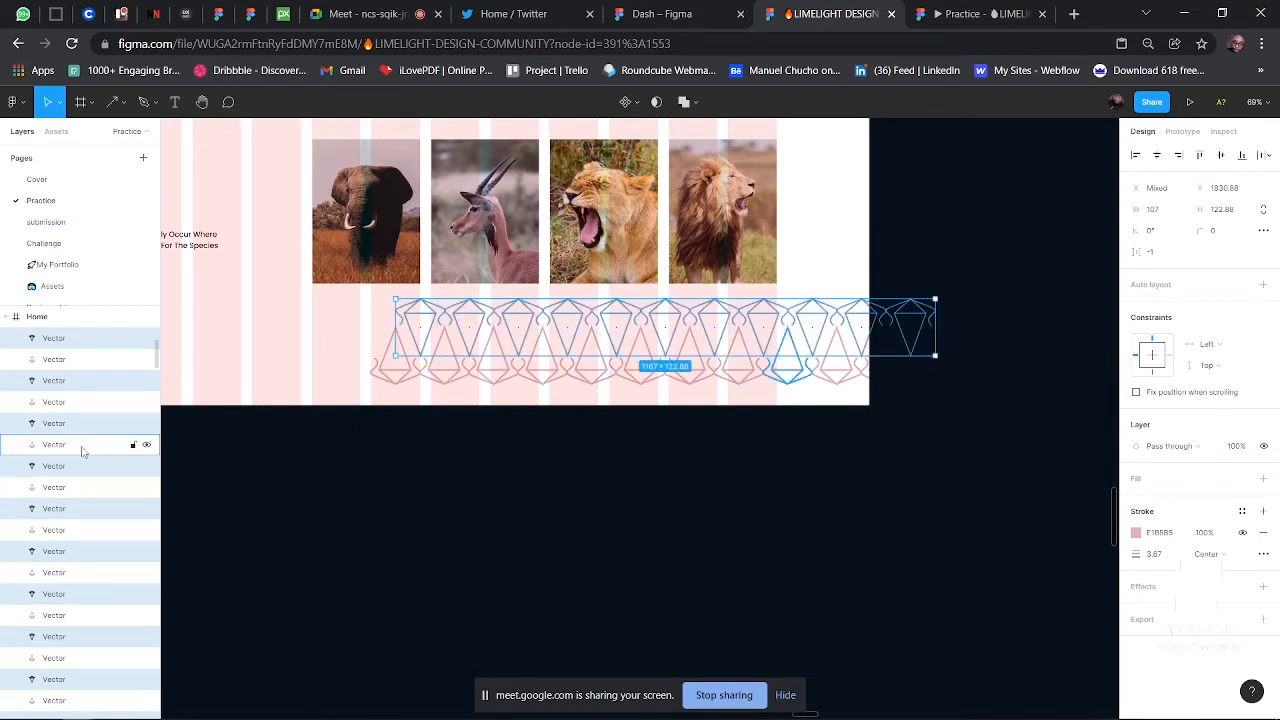
# - Group all the upright and flipped logo vectors of the pattern into a single group
pyautogui.scroll(-1, 82, 447)
pyautogui.click(333, 364)
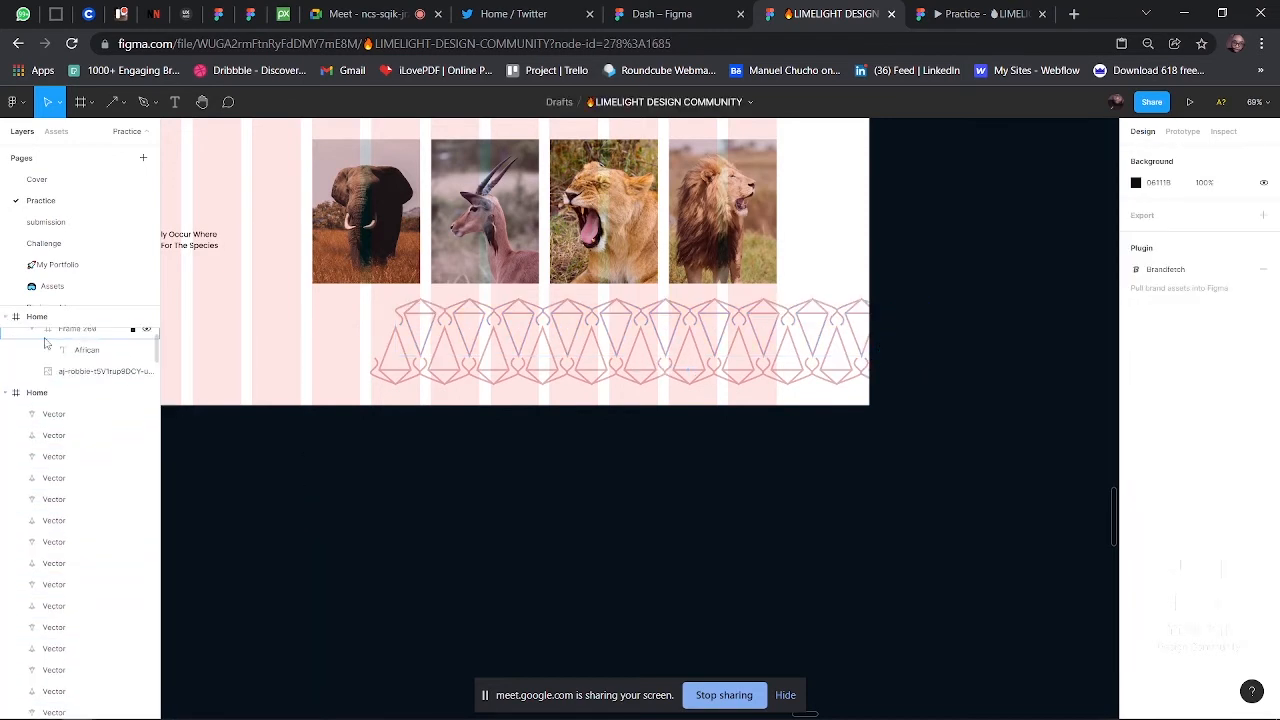
pyautogui.click(40, 412)
pyautogui.scroll(-5, 40, 418)
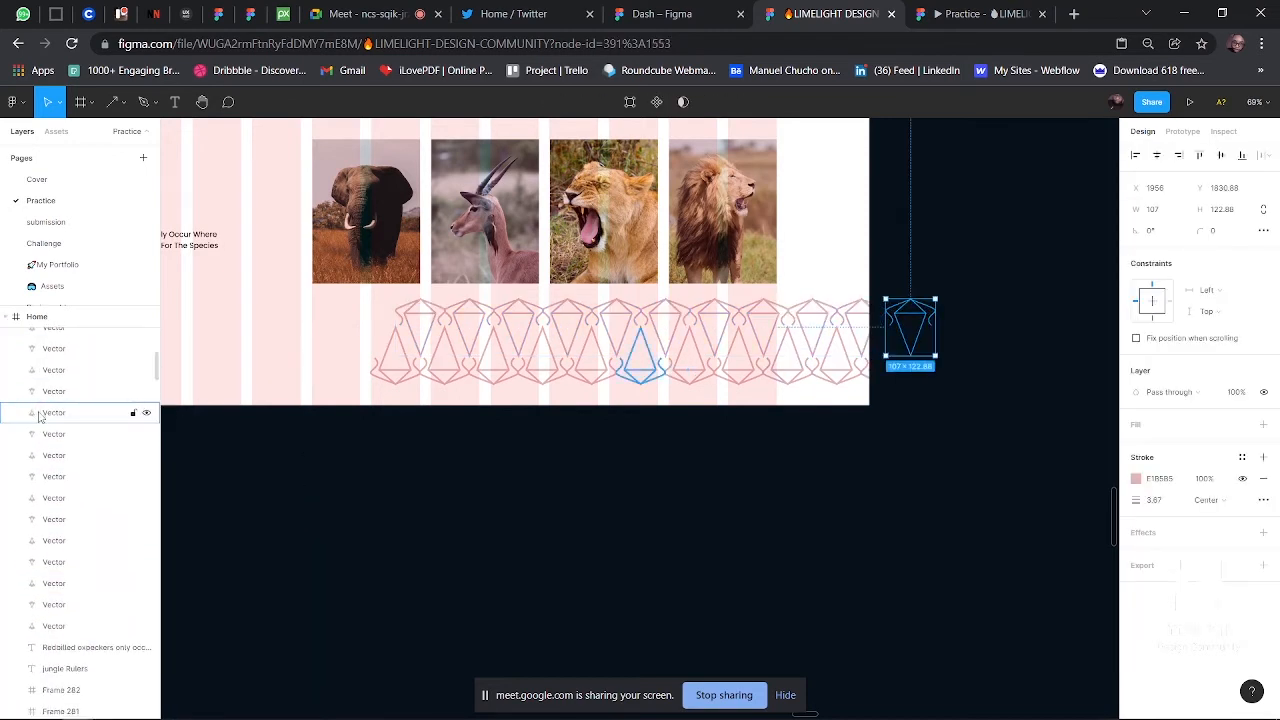
pyautogui.keyDown('shift'); pyautogui.click(43, 466); pyautogui.keyUp('shift')
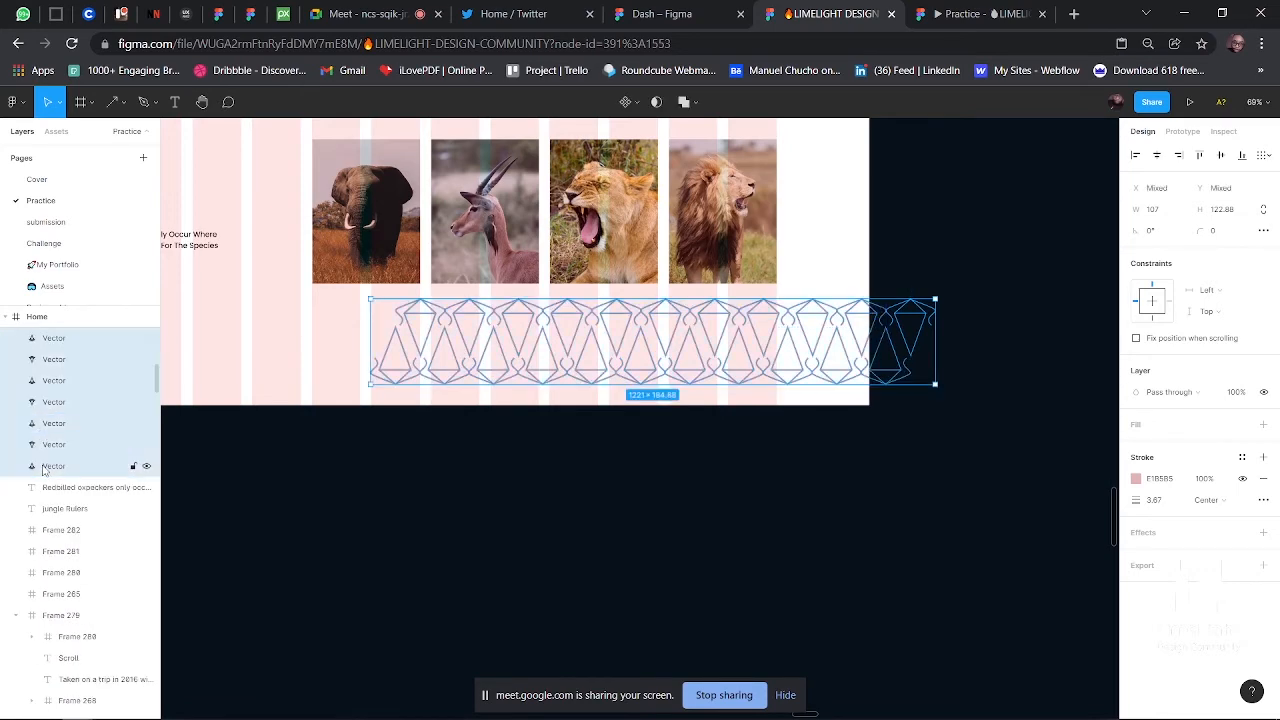
pyautogui.hotkey('ctrl', 'g')
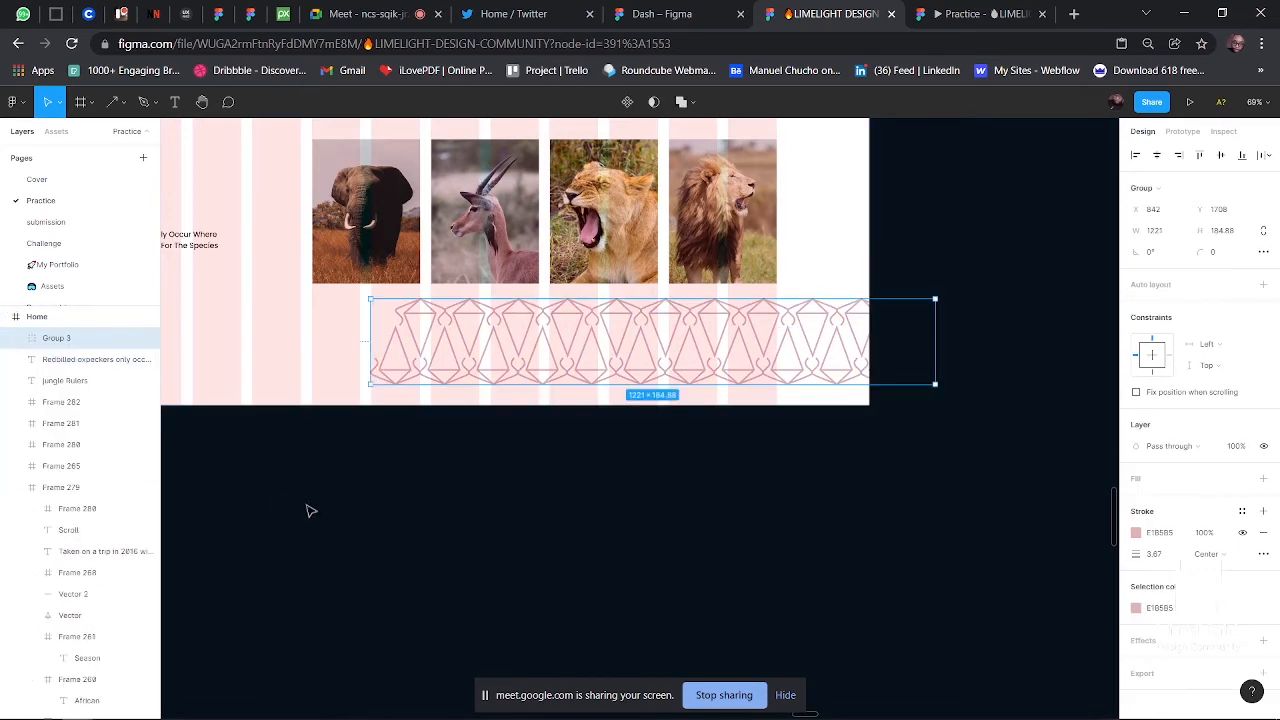
# - Draw a 1920 × 732 frame around the Jungle Rulers section and move the logo pattern group into it
pyautogui.scroll(-3, 372, 513)
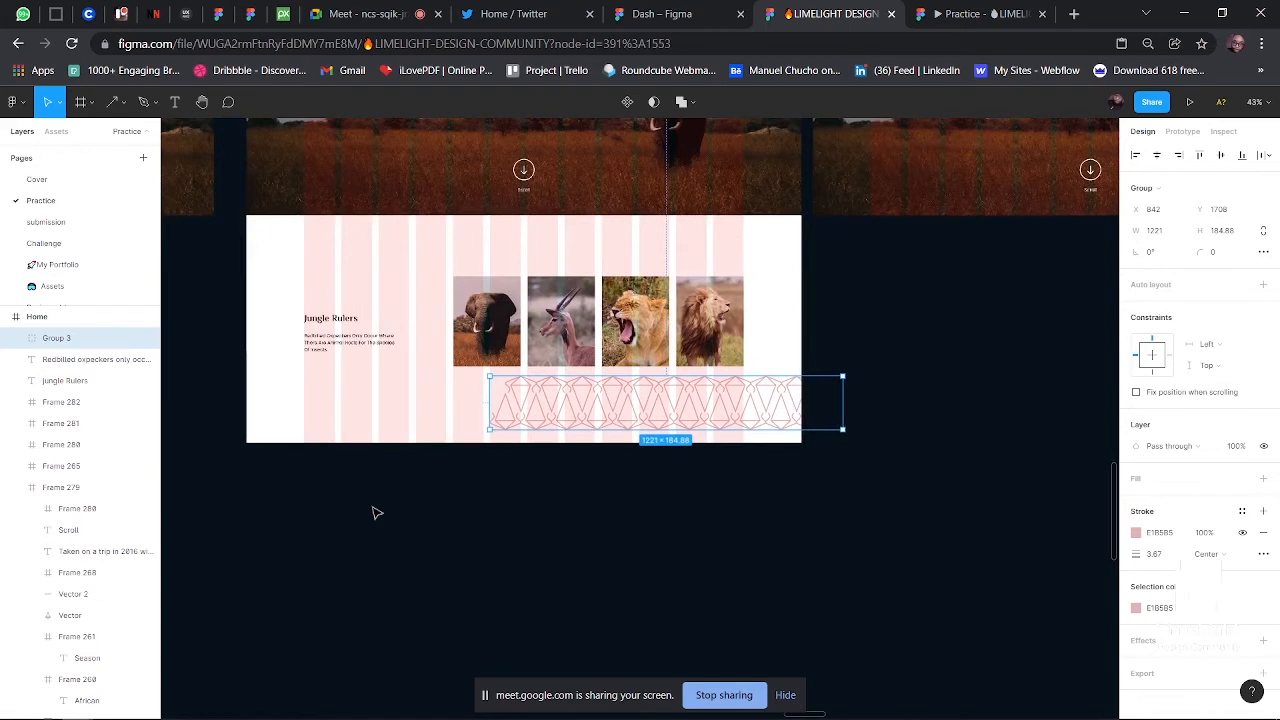
pyautogui.click(480, 512)
pyautogui.scroll(1, 480, 512)
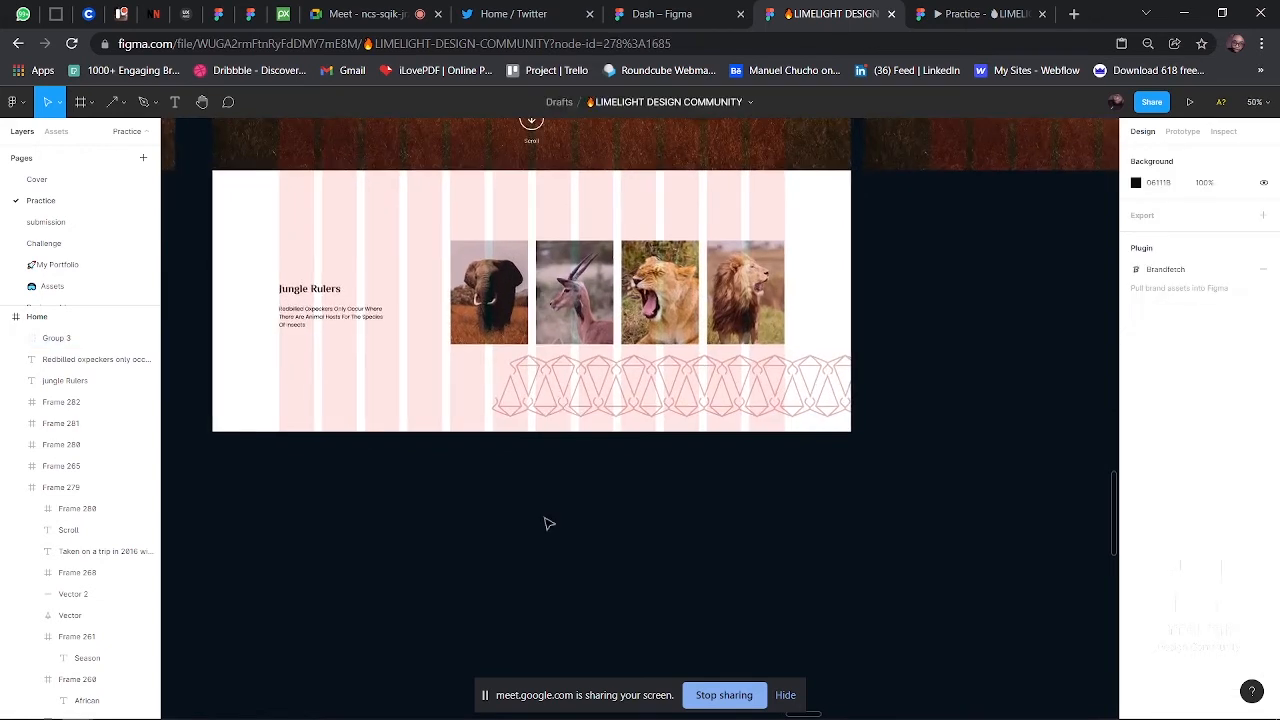
pyautogui.hscroll(-1, 544, 523)
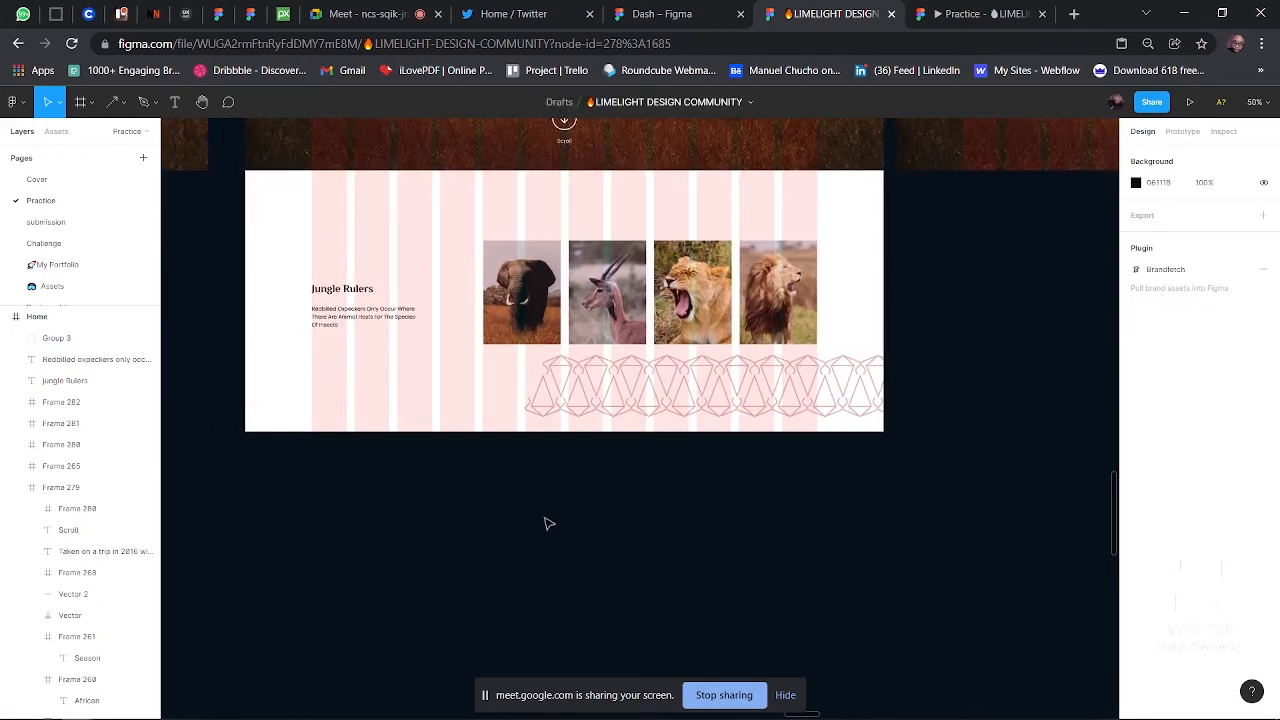
pyautogui.click(86, 108)
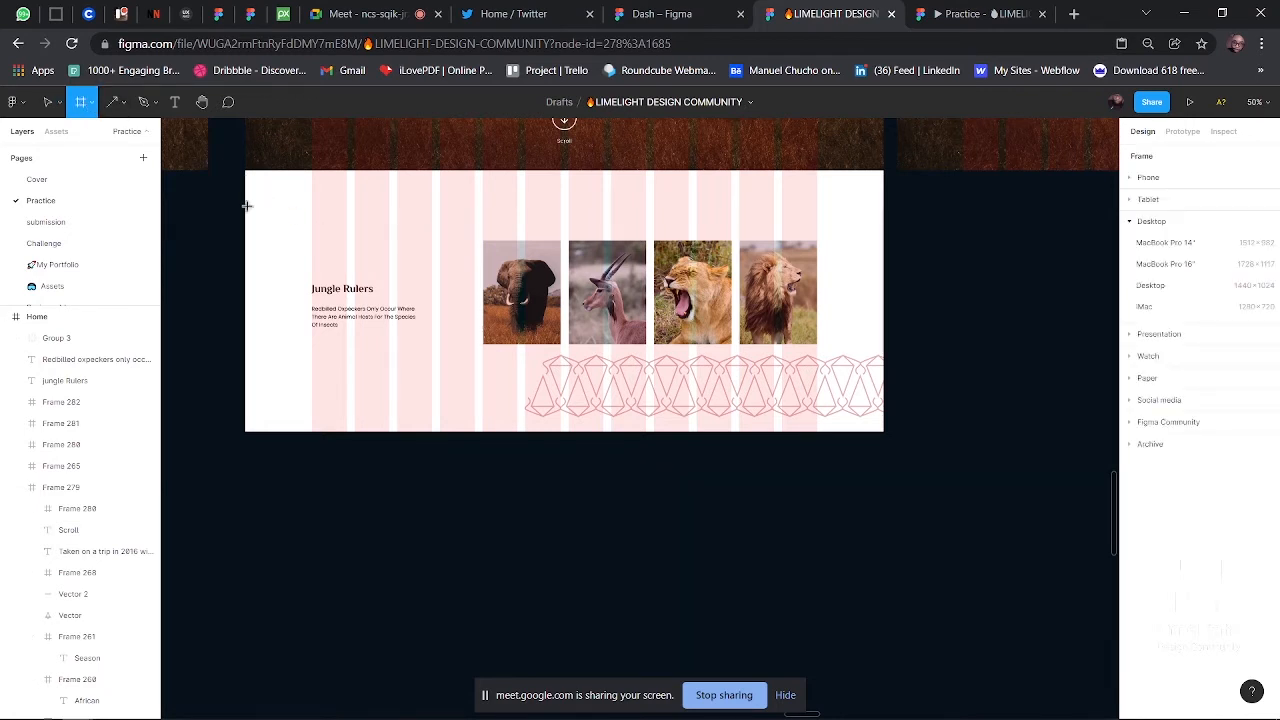
pyautogui.moveTo(245, 179); pyautogui.dragTo(884, 427)
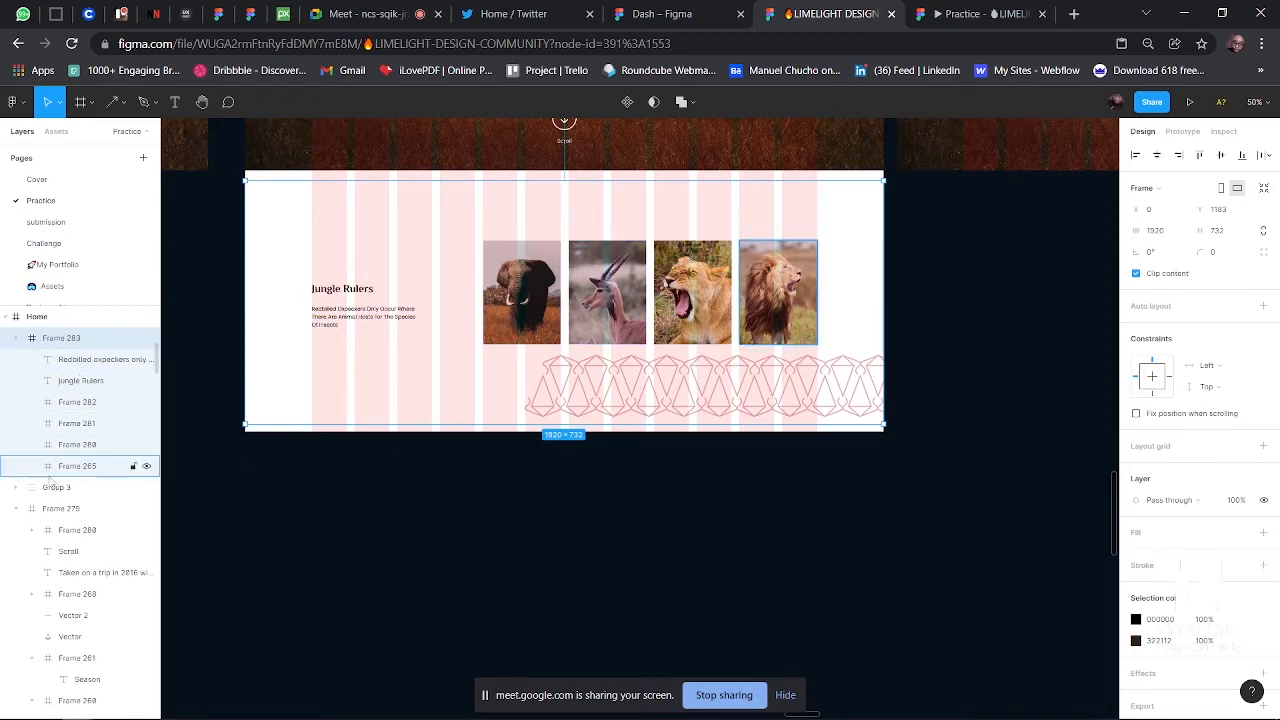
pyautogui.moveTo(48, 487); pyautogui.dragTo(69, 345)
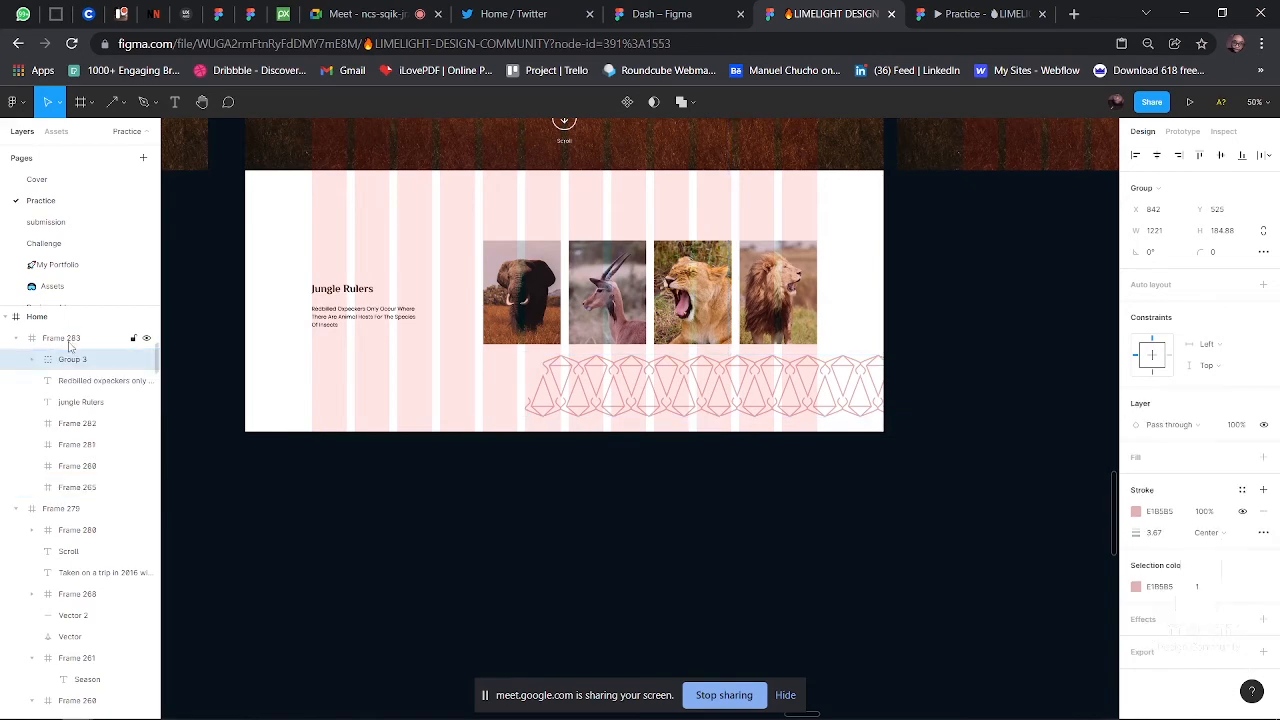
# - Extend the Home frame downward to a height of 2296
pyautogui.click(572, 489)
pyautogui.click(401, 281)
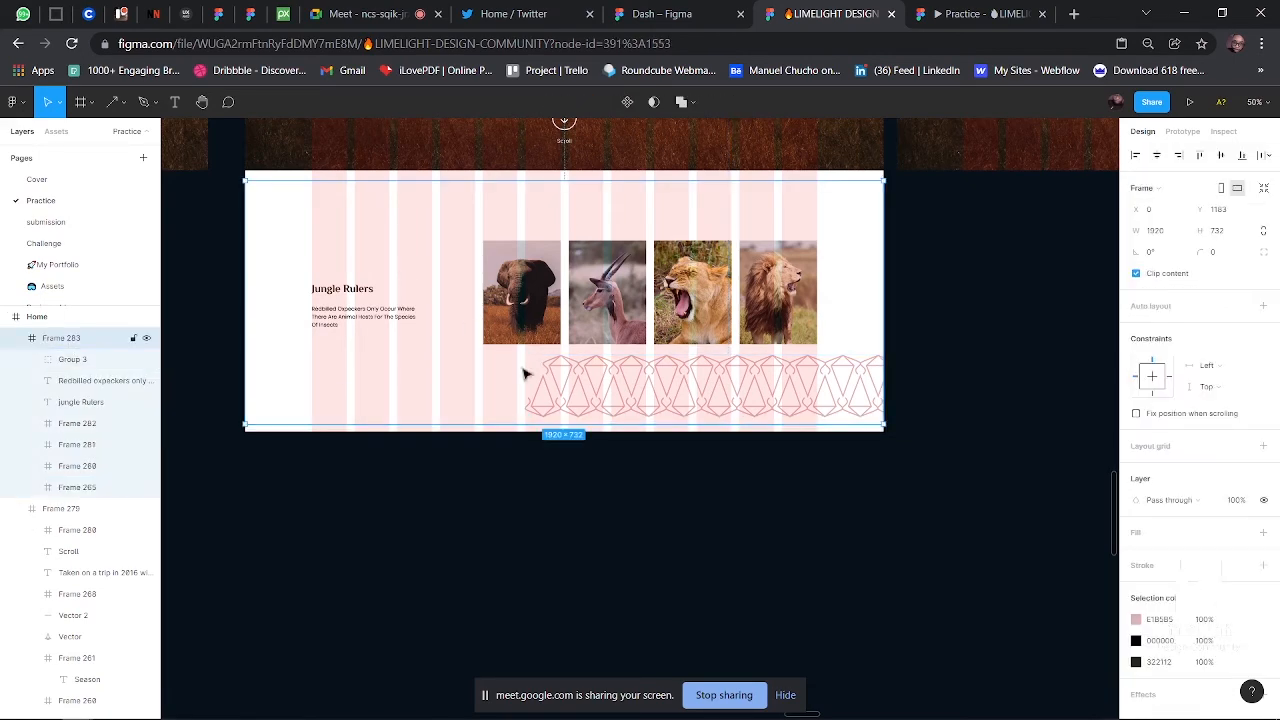
pyautogui.scroll(-2, 598, 450)
pyautogui.scroll(-2, 595, 438)
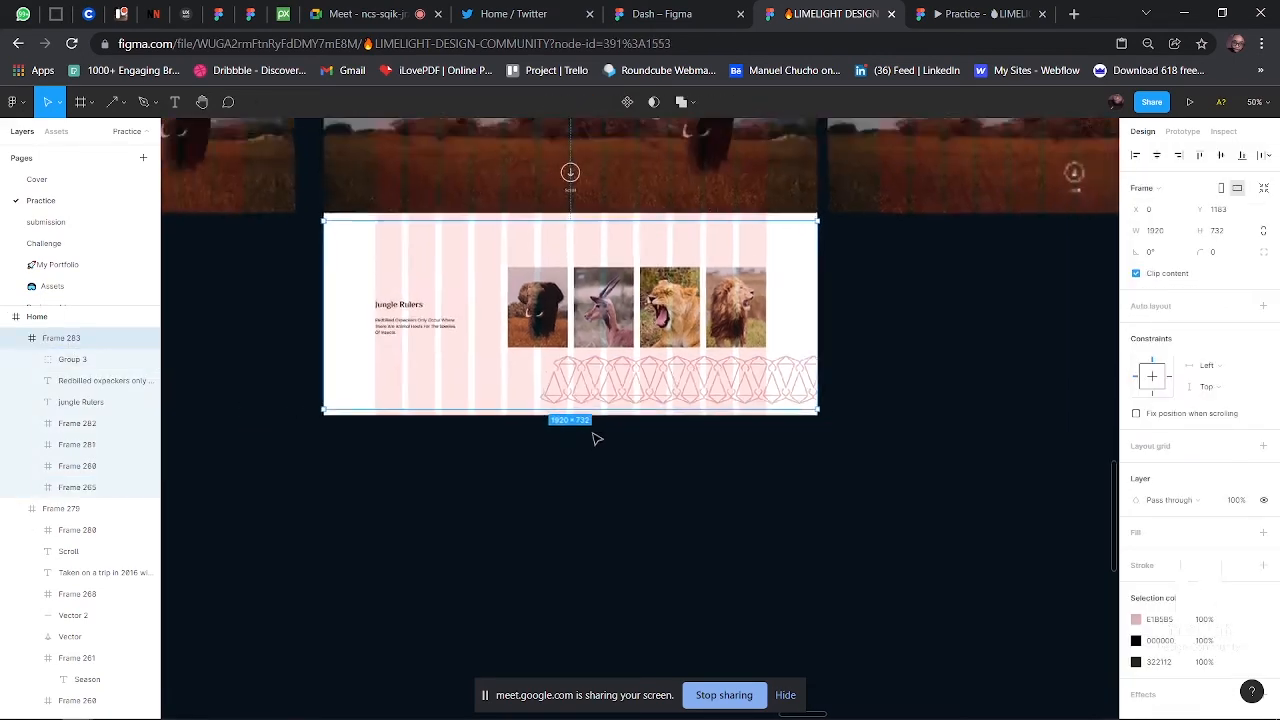
pyautogui.scroll(5, 595, 438)
pyautogui.scroll(-3, 595, 438)
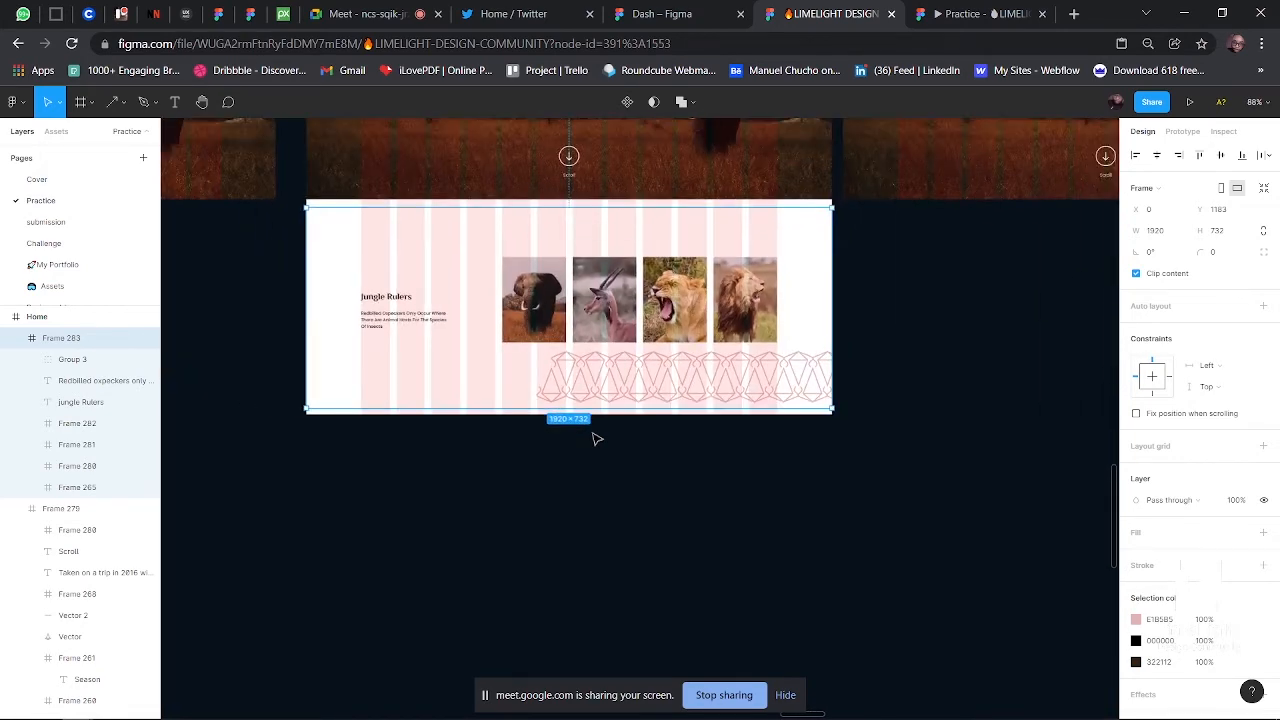
pyautogui.scroll(-3, 595, 438)
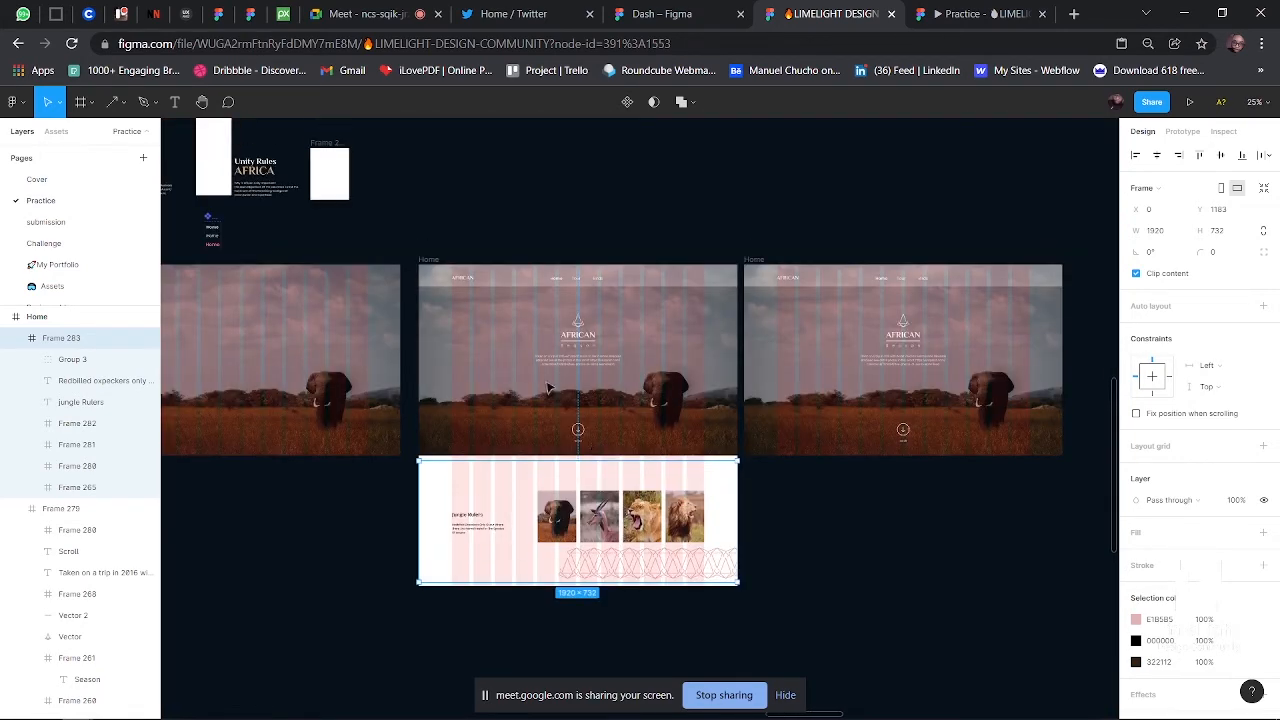
pyautogui.click(548, 388)
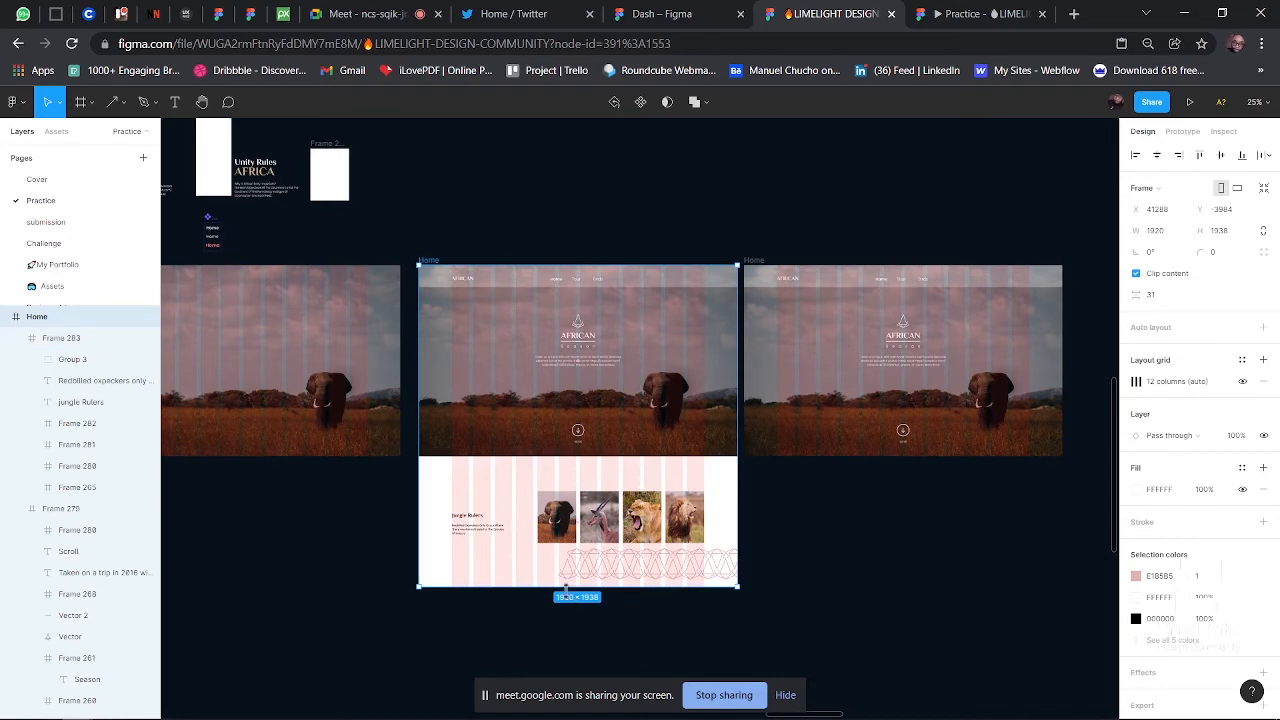
pyautogui.moveTo(565, 585); pyautogui.dragTo(565, 645)
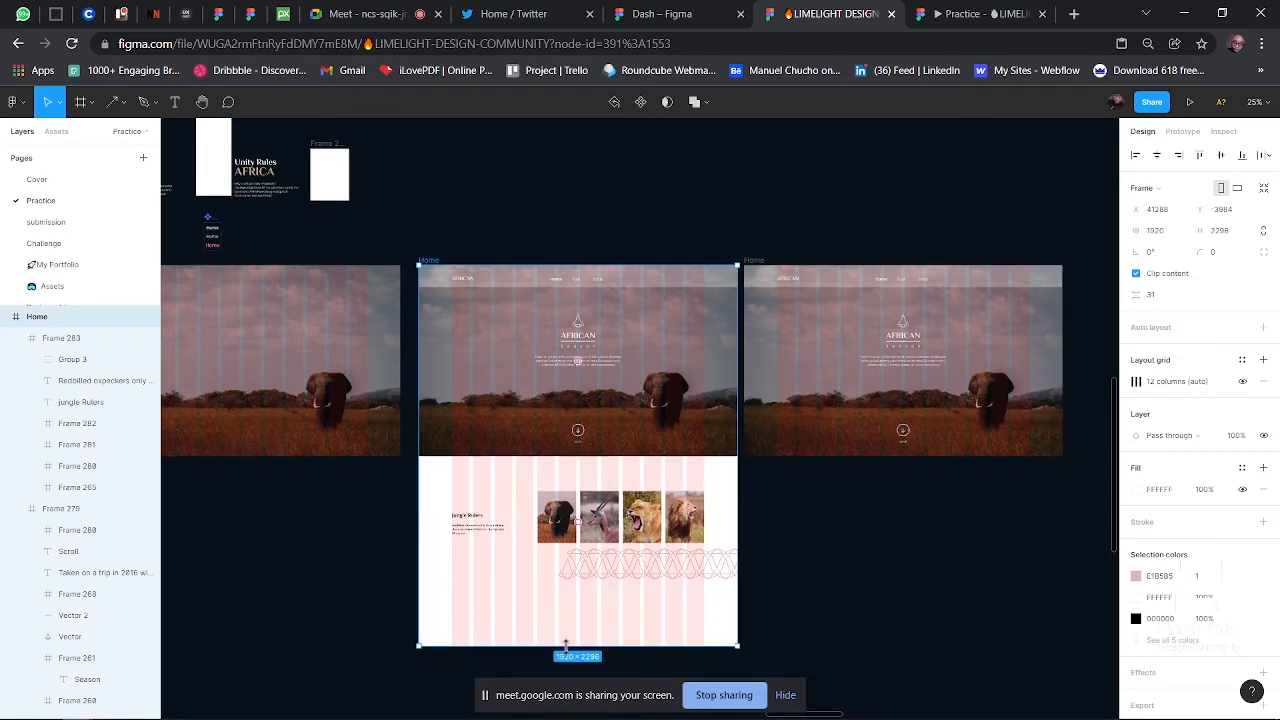
# - Rename the duplicate Home frame beside the extended one as Tour
pyautogui.scroll(-2, 715, 483)
pyautogui.hscroll(2, 715, 483)
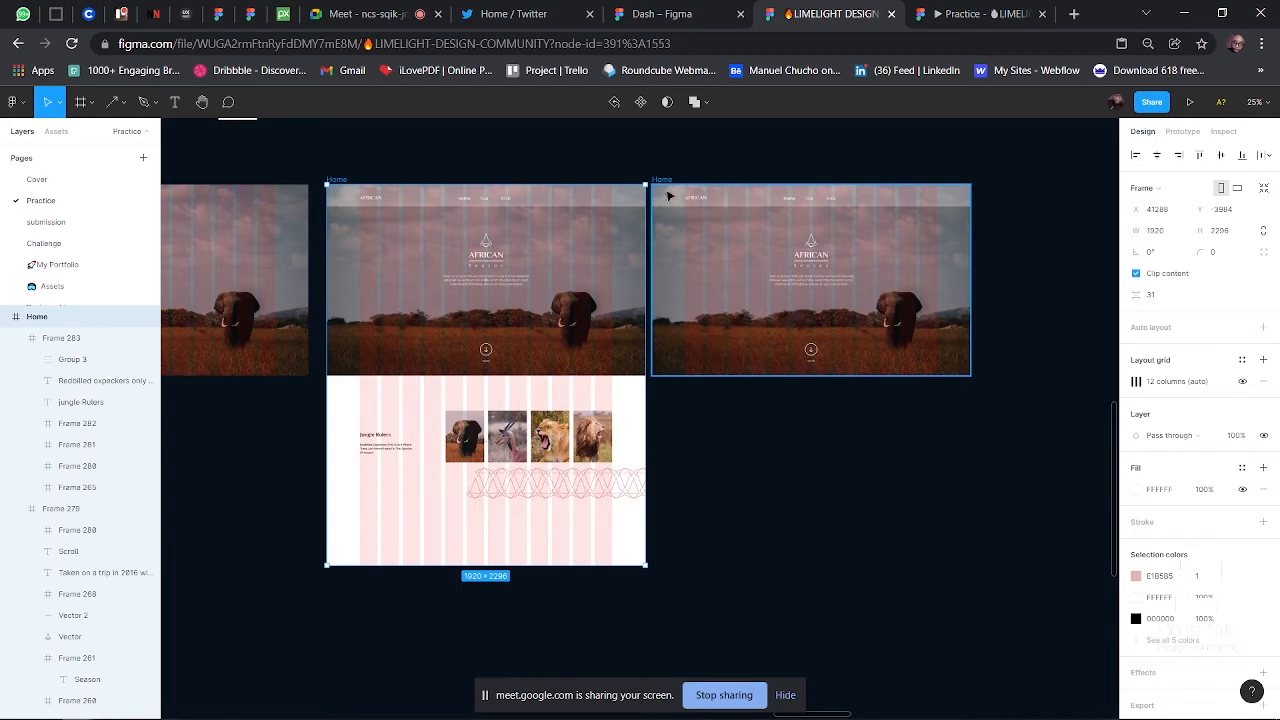
pyautogui.scroll(2, 717, 266)
pyautogui.hscroll(2, 717, 266)
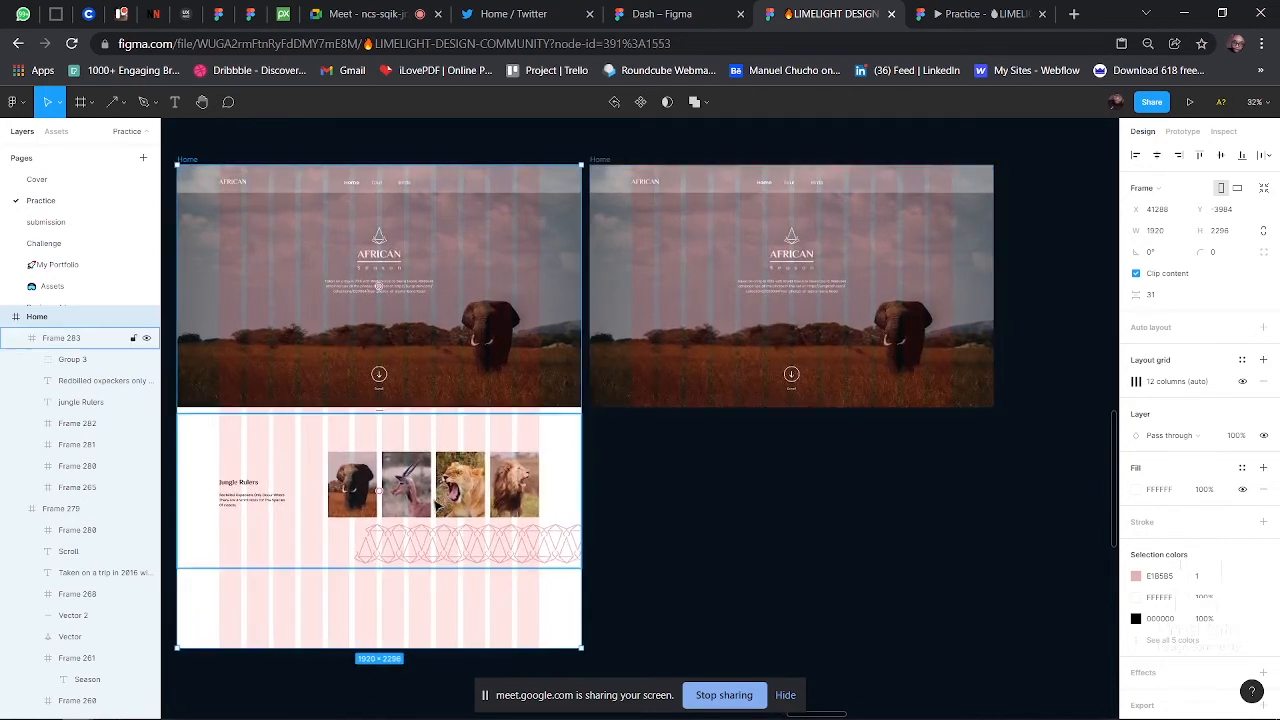
pyautogui.click(378, 491)
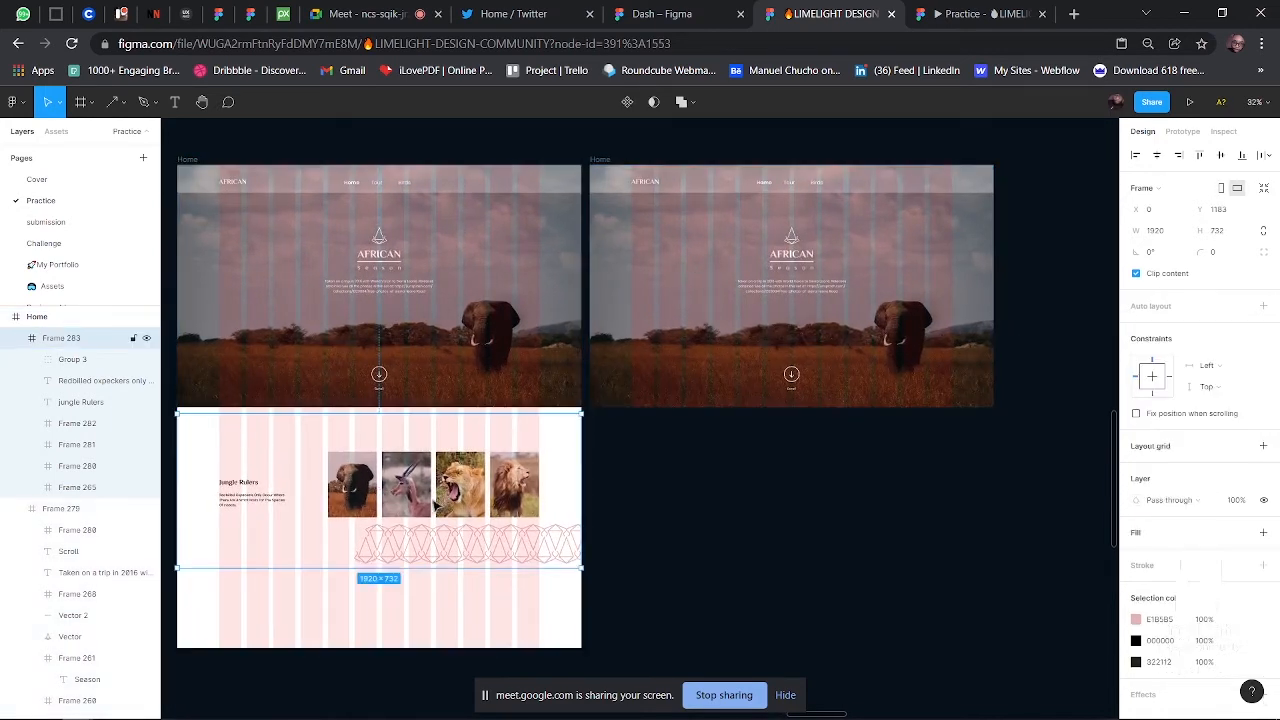
pyautogui.click(596, 161)
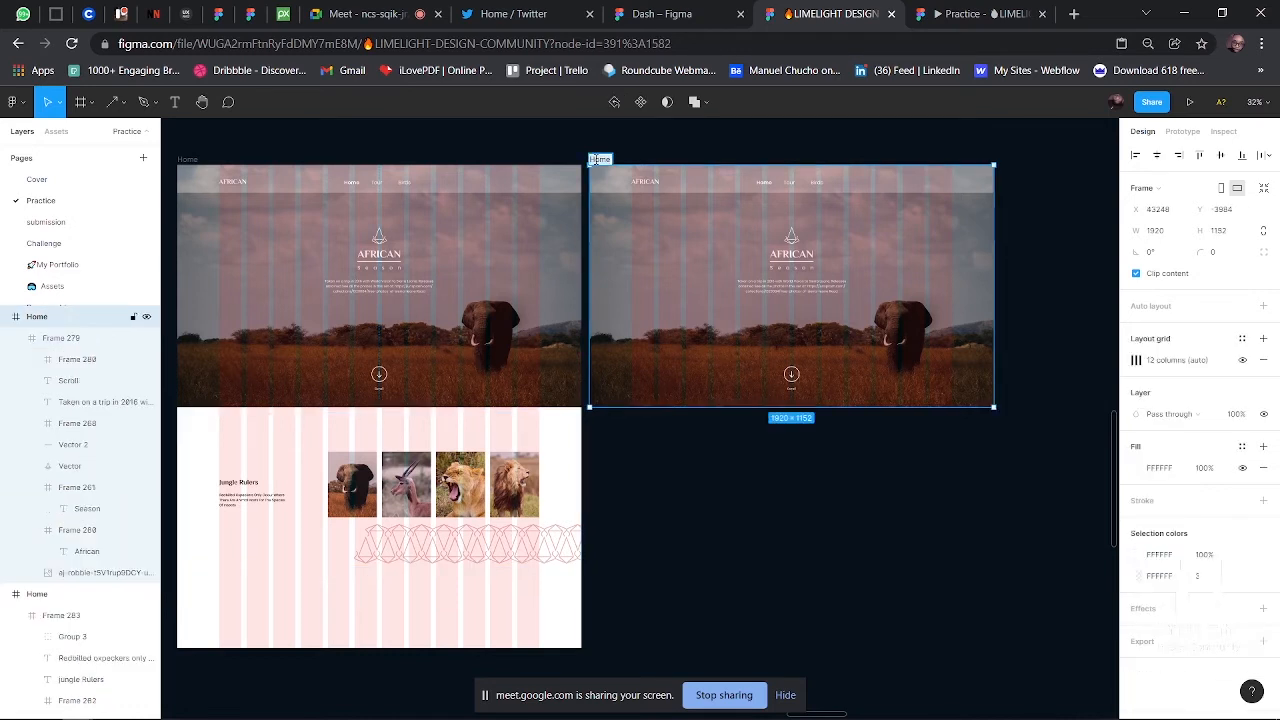
pyautogui.write('Tour')
pyautogui.press('Return')
# - Move the hero section frame inside Tour upward to Y -936, leaving only its lower strip with the scroll arrow in the frame
pyautogui.click(670, 320)
pyautogui.hotkey('shift', 'Up')
pyautogui.hotkey('shift', 'Up')
pyautogui.hotkey('shift', 'Up')
pyautogui.hotkey('shift', 'Up')
pyautogui.hotkey('shift', 'Up')
pyautogui.hotkey('shift', 'Up')
pyautogui.hotkey('shift', 'Up')
pyautogui.hotkey('shift', 'Up')
pyautogui.hotkey('shift', 'Up')
pyautogui.hotkey('shift', 'Up')
pyautogui.hotkey('shift', 'Up')
pyautogui.hotkey('shift', 'Up')
pyautogui.hotkey('shift', 'Up')
pyautogui.hotkey('shift', 'Up')
pyautogui.hotkey('shift', 'Up')
pyautogui.hotkey('shift', 'Up')
pyautogui.hotkey('shift', 'Up')
pyautogui.hotkey('shift', 'Up')
pyautogui.hotkey('shift', 'Up')
pyautogui.hotkey('shift', 'Up')
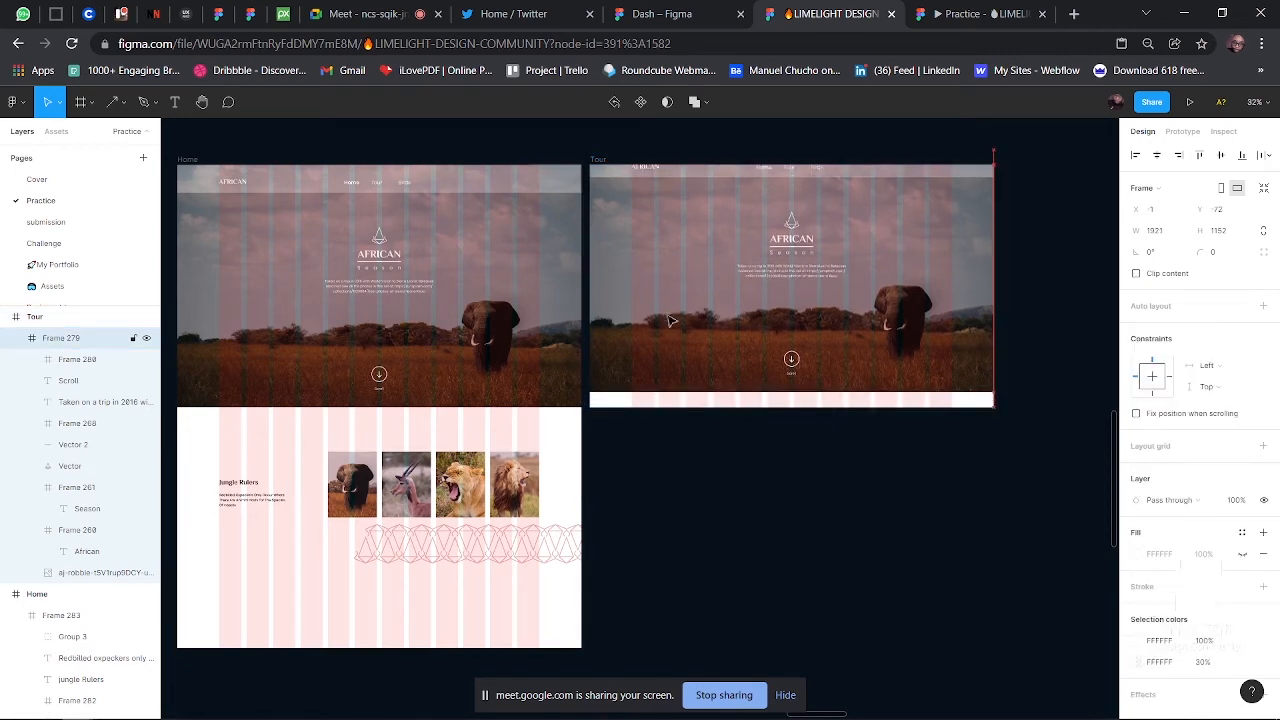
pyautogui.hotkey('shift', 'Up')
pyautogui.hotkey('shift', 'Up')
pyautogui.hotkey('shift', 'Up')
pyautogui.hotkey('shift', 'Up')
pyautogui.hotkey('shift', 'Up')
pyautogui.hotkey('shift', 'Up')
pyautogui.hotkey('shift', 'Up')
pyautogui.hotkey('shift', 'Up')
pyautogui.hotkey('shift', 'Up')
pyautogui.hotkey('shift', 'Up')
pyautogui.hotkey('shift', 'Up')
pyautogui.hotkey('shift', 'Up')
pyautogui.hotkey('shift', 'Up')
pyautogui.hotkey('shift', 'Up')
pyautogui.hotkey('shift', 'Up')
pyautogui.hotkey('shift', 'Up')
pyautogui.hotkey('shift', 'Up')
pyautogui.hotkey('shift', 'Up')
pyautogui.hotkey('shift', 'Up')
pyautogui.hotkey('shift', 'Up')
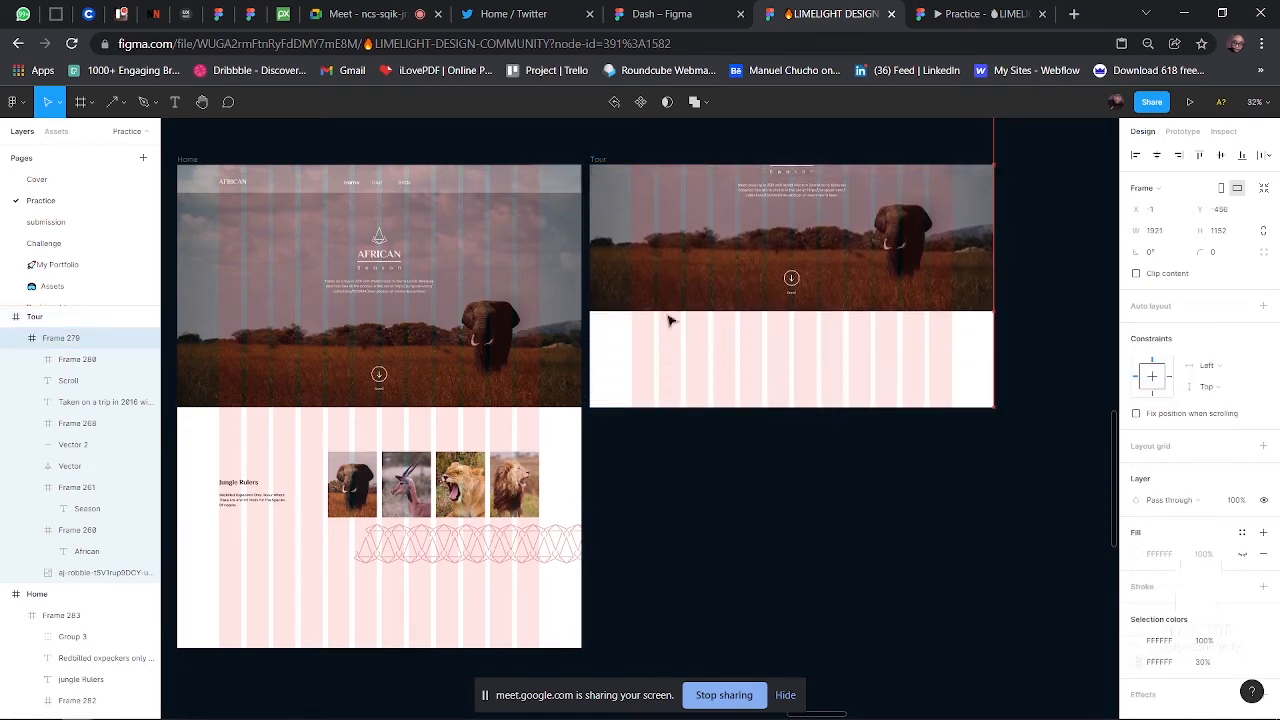
pyautogui.hotkey('shift', 'Up')
pyautogui.hotkey('shift', 'Up')
pyautogui.hotkey('shift', 'Up')
pyautogui.hotkey('shift', 'Up')
pyautogui.hotkey('shift', 'Up')
pyautogui.hotkey('shift', 'Up')
pyautogui.hotkey('shift', 'Up')
pyautogui.hotkey('shift', 'Up')
pyautogui.hotkey('shift', 'Up')
pyautogui.hotkey('shift', 'Up')
pyautogui.hotkey('shift', 'Up')
pyautogui.hotkey('shift', 'Up')
pyautogui.hotkey('shift', 'Up')
pyautogui.hotkey('shift', 'Up')
pyautogui.hotkey('shift', 'Up')
pyautogui.hotkey('shift', 'Up')
pyautogui.hotkey('shift', 'Up')
pyautogui.hotkey('shift', 'Up')
pyautogui.hotkey('shift', 'Up')
pyautogui.hotkey('shift', 'Up')
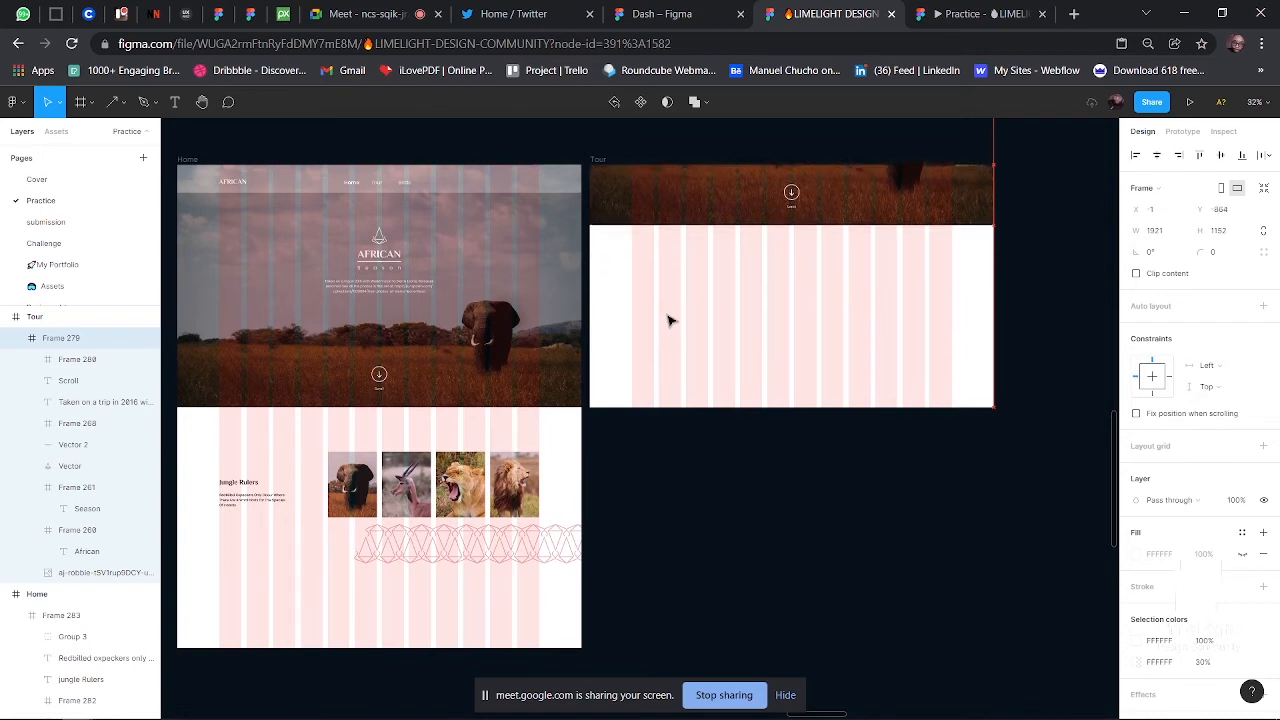
pyautogui.hotkey('shift', 'Up')
pyautogui.hotkey('shift', 'Up')
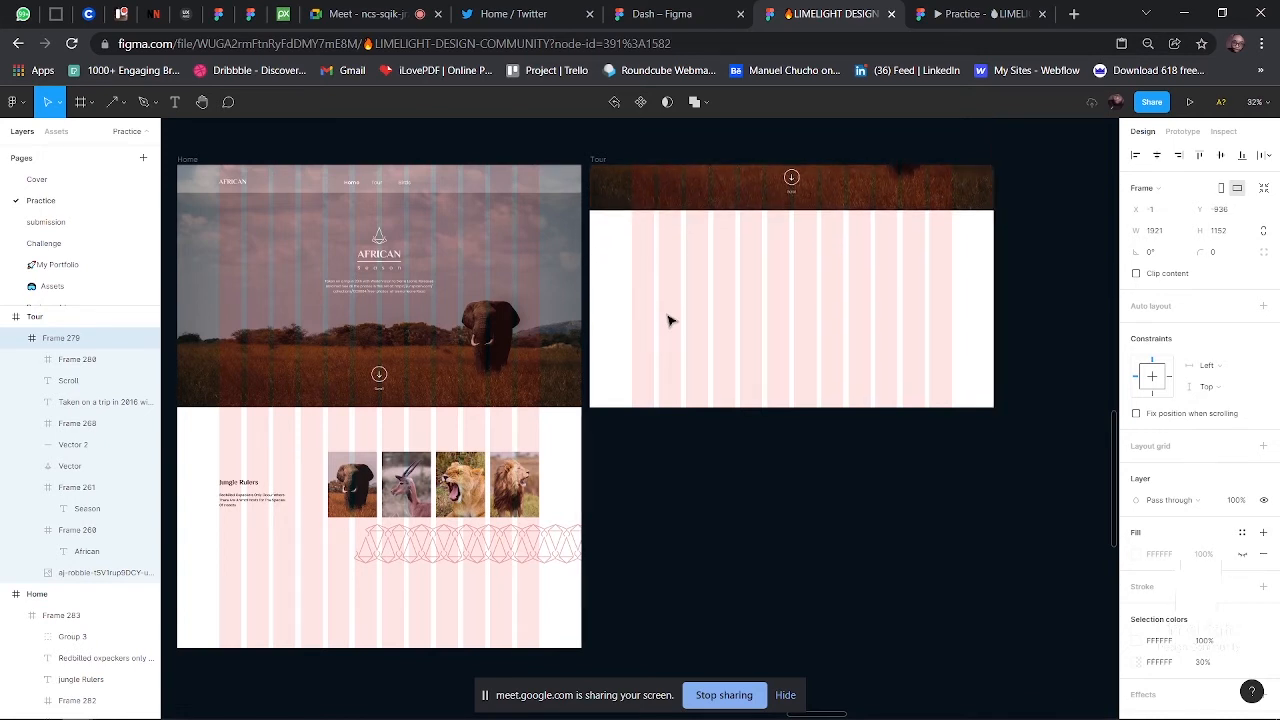
# - Delete the Tour frame and duplicate the extended Home frame in its place
pyautogui.click(424, 521)
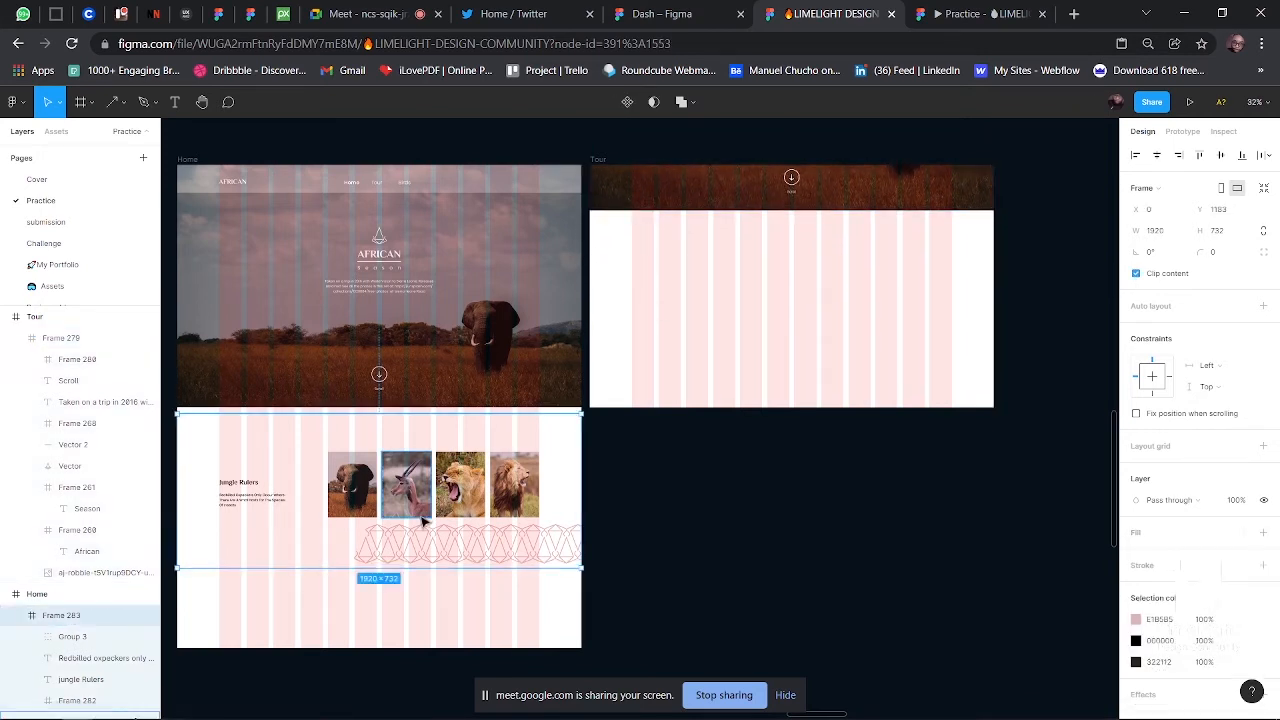
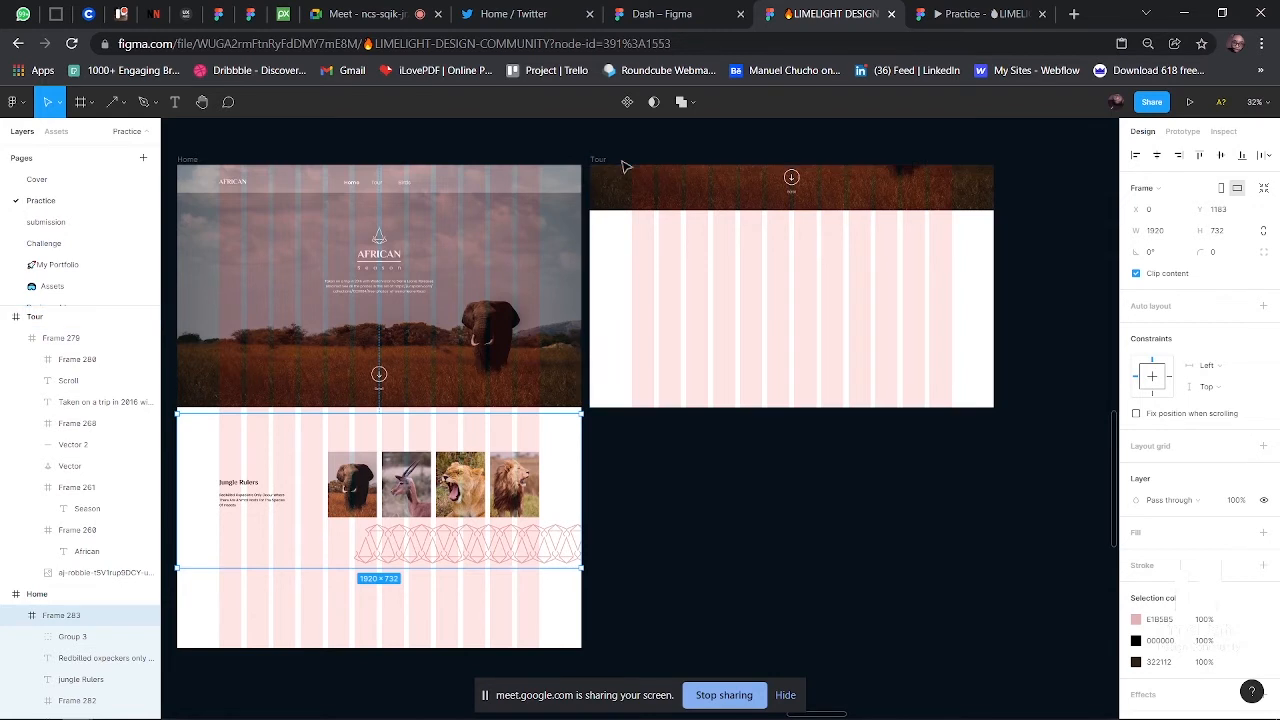
pyautogui.click(601, 163)
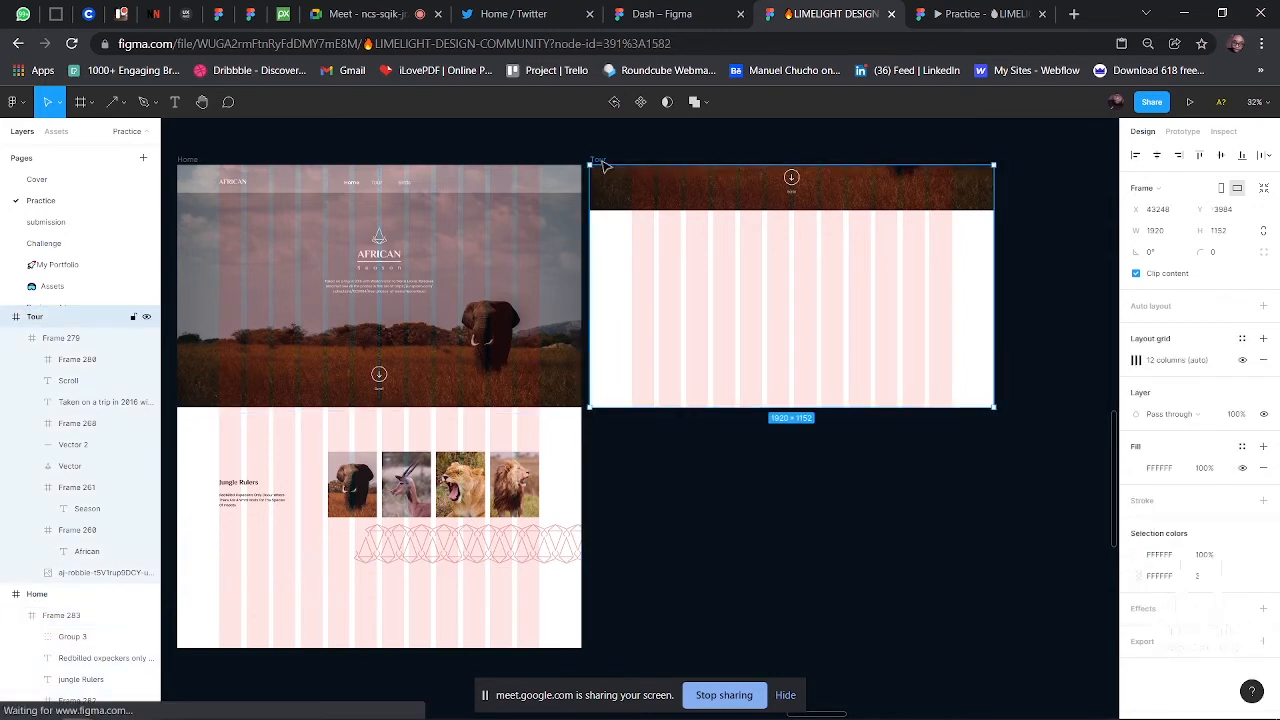
pyautogui.press('Delete')
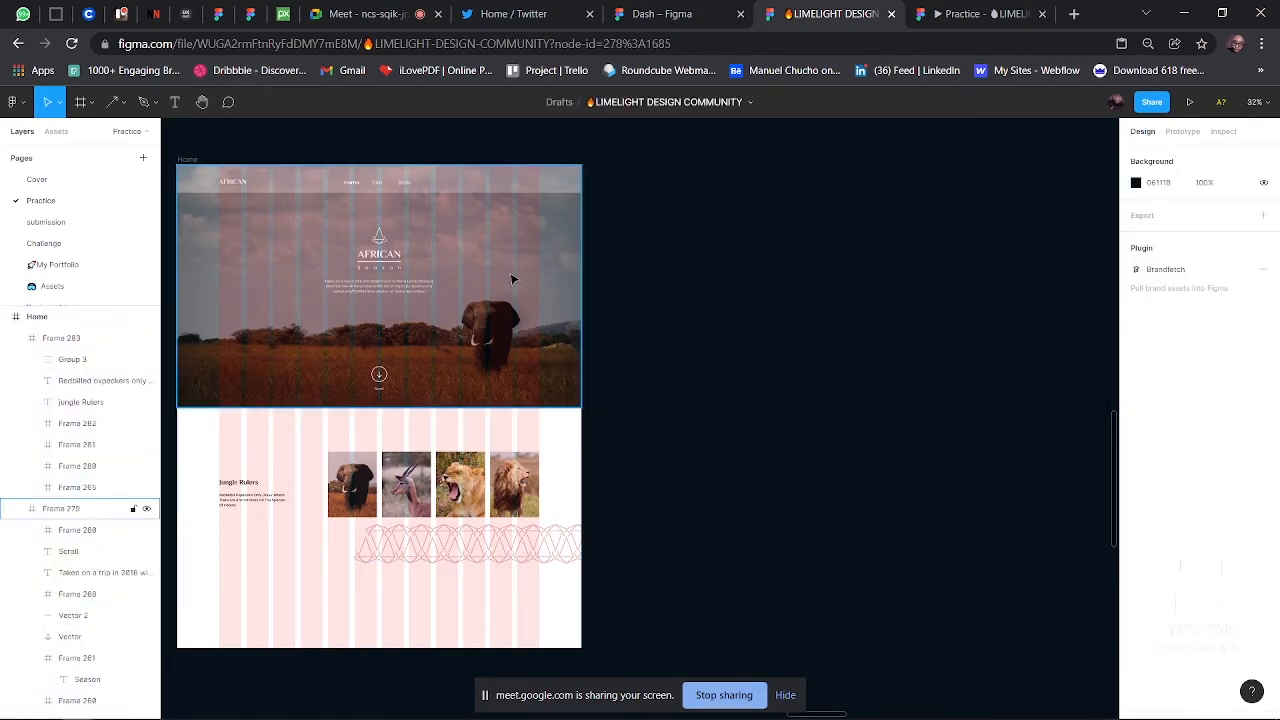
pyautogui.click(511, 280)
pyautogui.press('Escape')
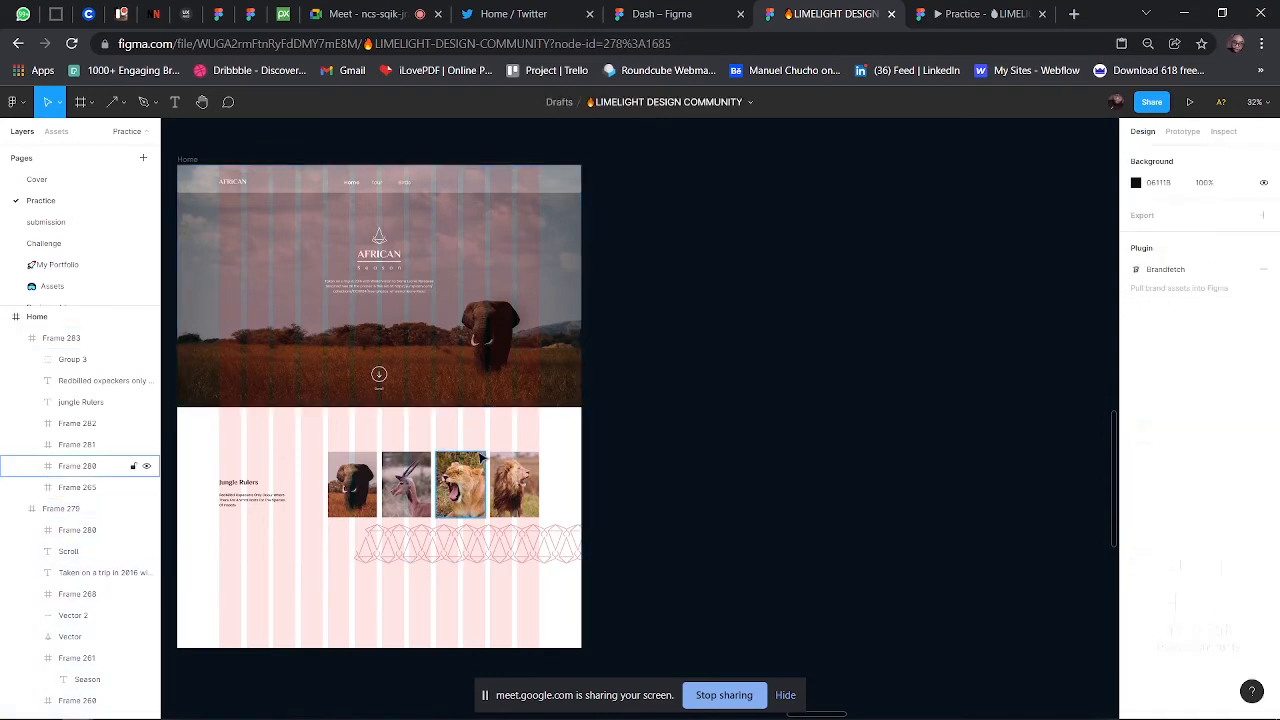
pyautogui.hotkey('ctrl', 'z')
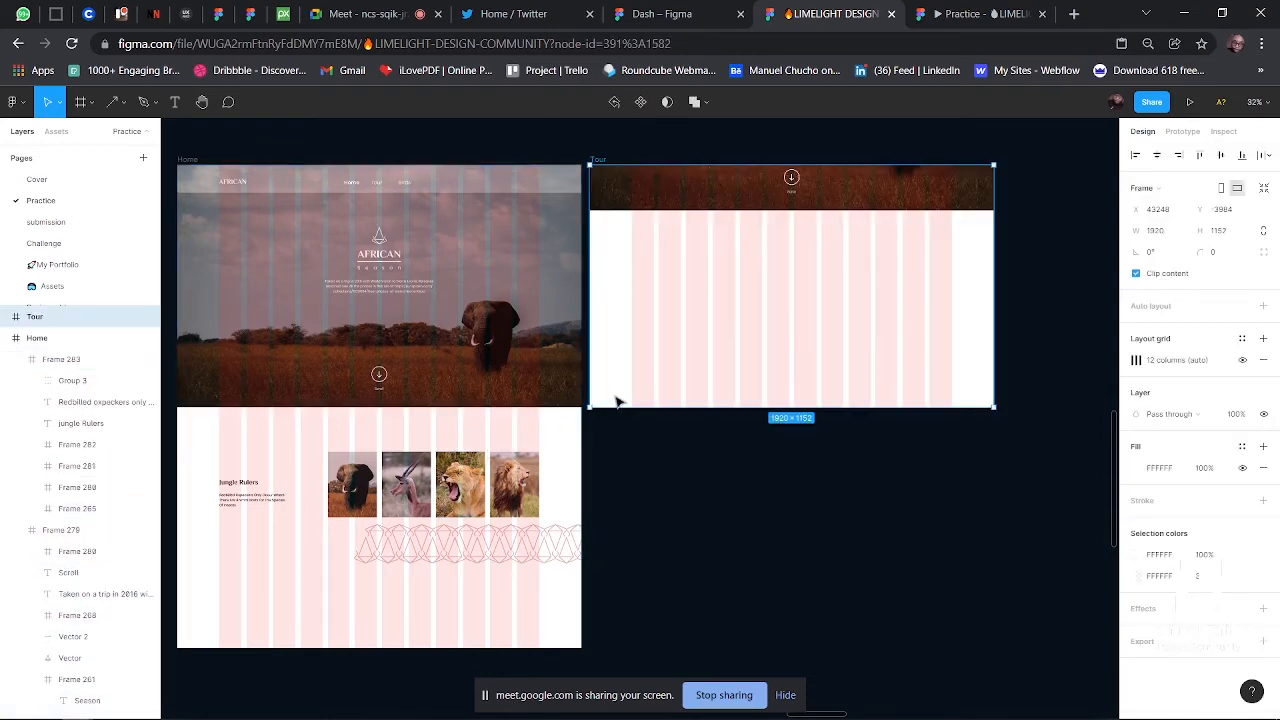
pyautogui.press('Delete')
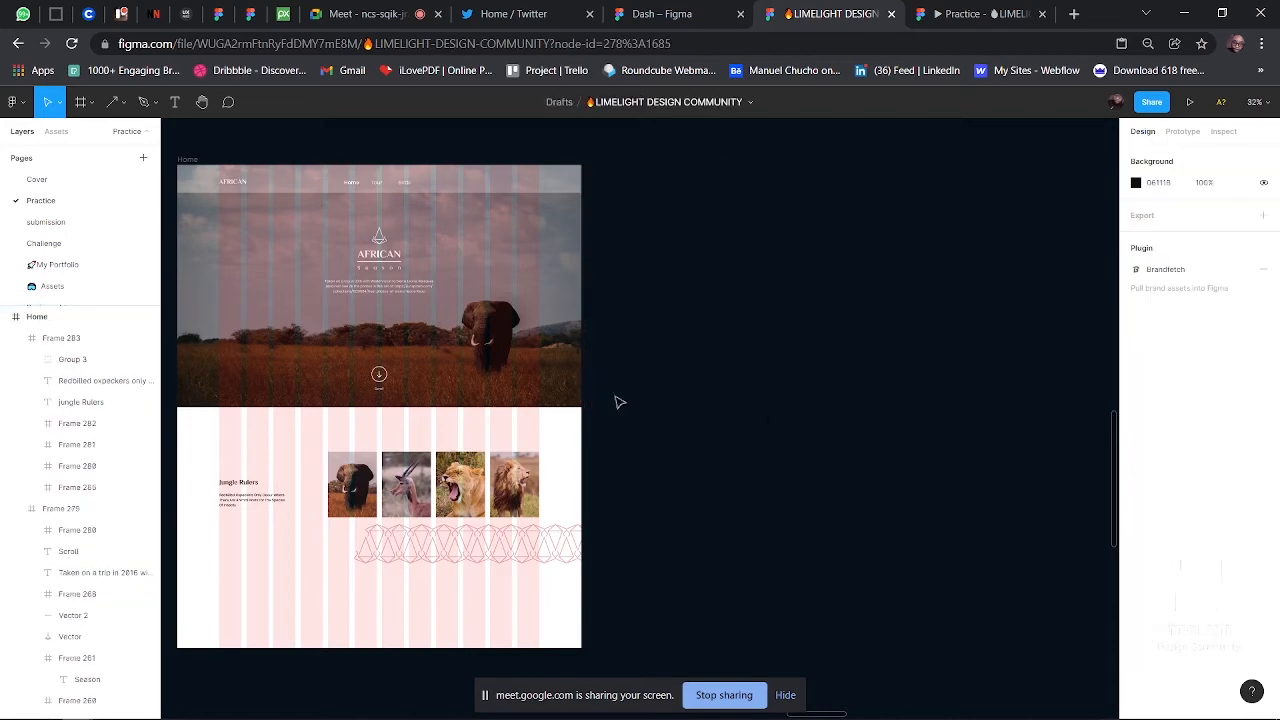
pyautogui.click(188, 161)
pyautogui.hotkey('ctrl', 'd')
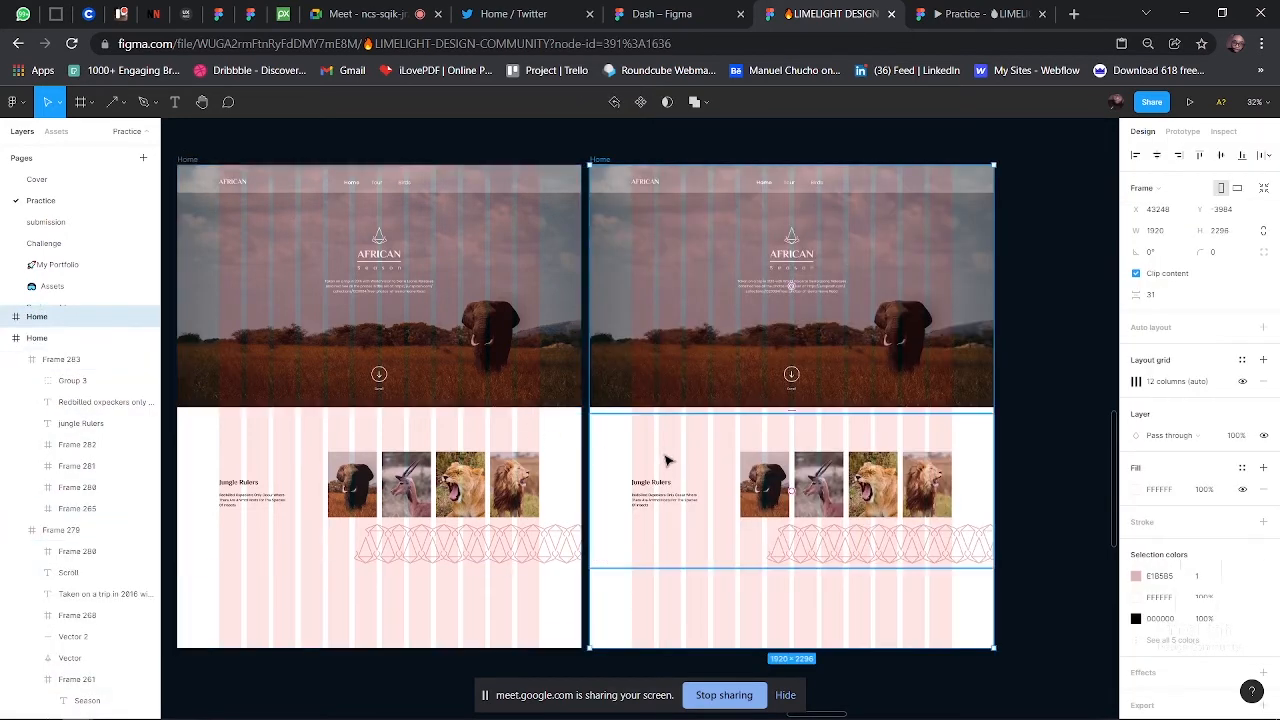
# - Move the duplicate's hero and Jungle Rulers sections up together until only the hero's lower strip with the scroll arrow remains in the frame
pyautogui.click(700, 481)
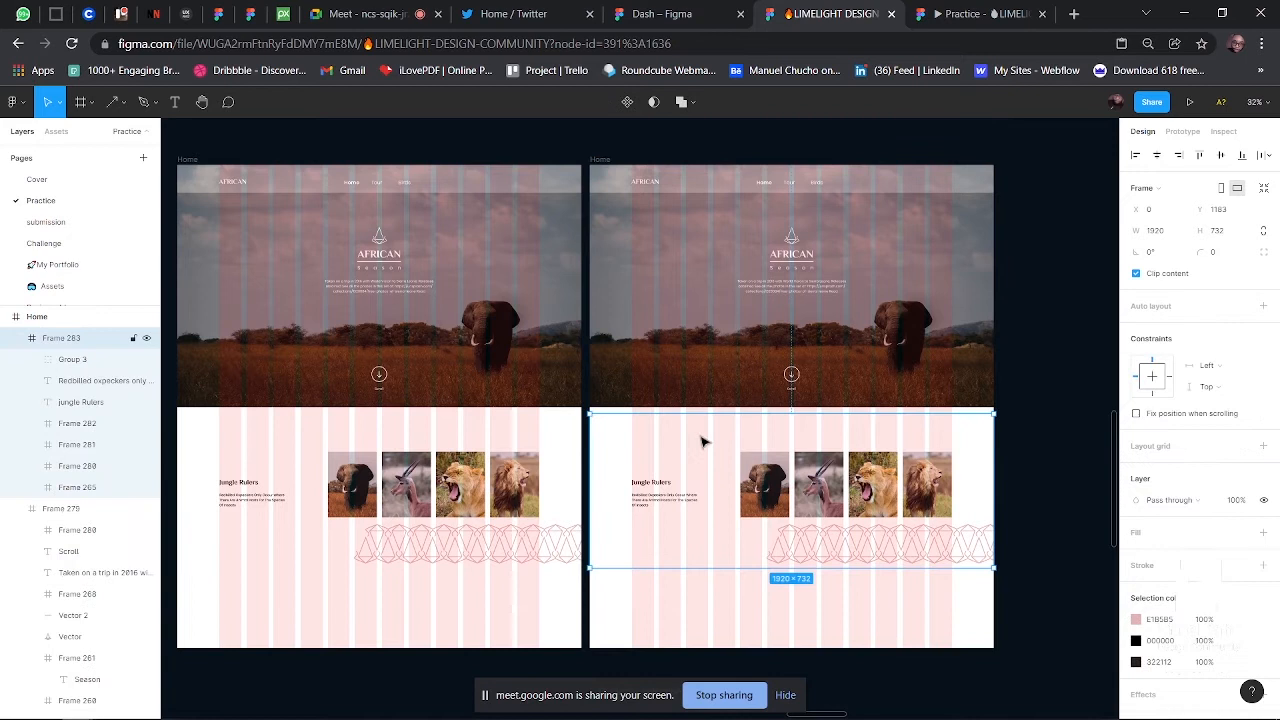
pyautogui.keyDown('shift'); pyautogui.click(705, 376); pyautogui.keyUp('shift')
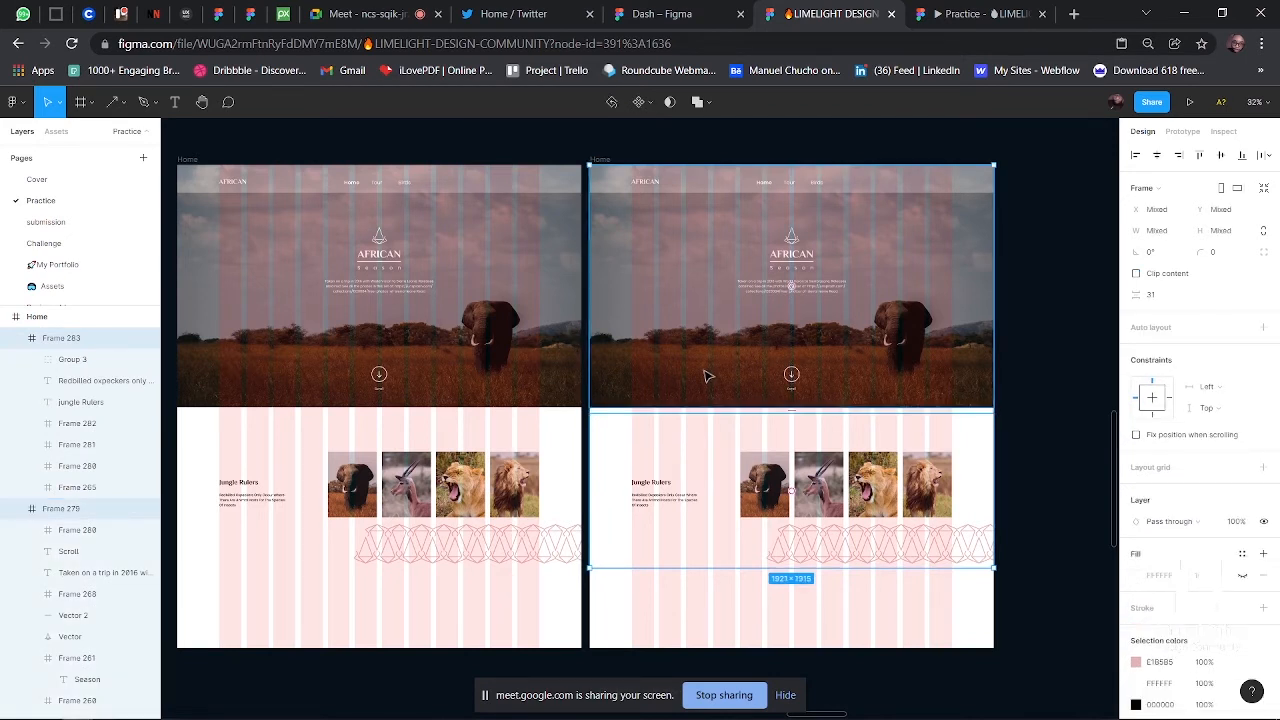
pyautogui.hotkey('shift', 'Up')
pyautogui.hotkey('shift', 'Up')
pyautogui.hotkey('shift', 'Up')
pyautogui.hotkey('shift', 'Up')
pyautogui.hotkey('shift', 'Up')
pyautogui.hotkey('shift', 'Up')
pyautogui.hotkey('shift', 'Up')
pyautogui.hotkey('shift', 'Up')
pyautogui.hotkey('shift', 'Up')
pyautogui.hotkey('shift', 'Up')
pyautogui.hotkey('shift', 'Up')
pyautogui.hotkey('shift', 'Up')
pyautogui.hotkey('shift', 'Up')
pyautogui.hotkey('shift', 'Up')
pyautogui.hotkey('shift', 'Up')
pyautogui.hotkey('shift', 'Up')
pyautogui.hotkey('shift', 'Up')
pyautogui.hotkey('shift', 'Up')
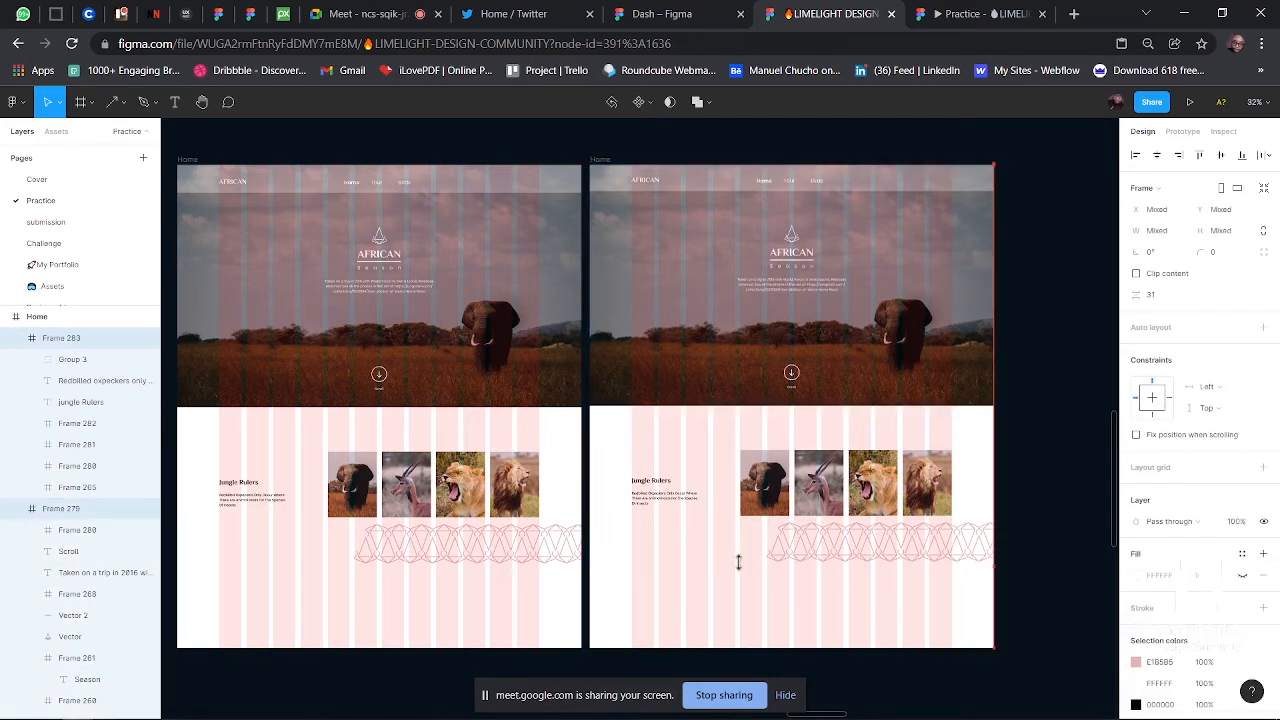
pyautogui.hotkey('shift', 'Up')
pyautogui.hotkey('shift', 'Up')
pyautogui.hotkey('shift', 'Up')
pyautogui.hotkey('shift', 'Up')
pyautogui.hotkey('shift', 'Up')
pyautogui.hotkey('shift', 'Up')
pyautogui.hotkey('shift', 'Up')
pyautogui.hotkey('shift', 'Up')
pyautogui.hotkey('shift', 'Up')
pyautogui.hotkey('shift', 'Up')
pyautogui.hotkey('shift', 'Up')
pyautogui.hotkey('shift', 'Up')
pyautogui.hotkey('shift', 'Up')
pyautogui.hotkey('shift', 'Up')
pyautogui.hotkey('shift', 'Up')
pyautogui.hotkey('shift', 'Up')
pyautogui.hotkey('shift', 'Up')
pyautogui.hotkey('shift', 'Up')
pyautogui.hotkey('shift', 'Up')
pyautogui.hotkey('shift', 'Up')
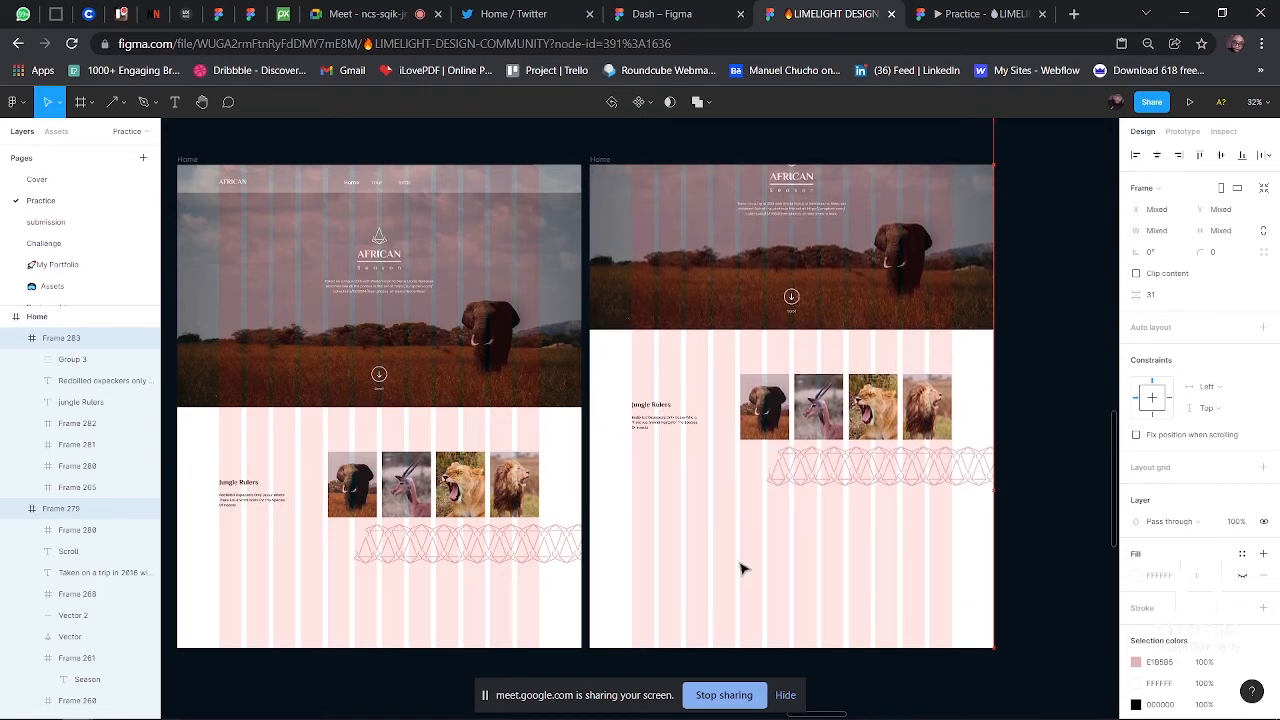
pyautogui.hotkey('shift', 'Up')
pyautogui.hotkey('shift', 'Up')
pyautogui.hotkey('shift', 'Up')
pyautogui.hotkey('shift', 'Up')
pyautogui.hotkey('shift', 'Up')
pyautogui.hotkey('shift', 'Up')
pyautogui.hotkey('shift', 'Up')
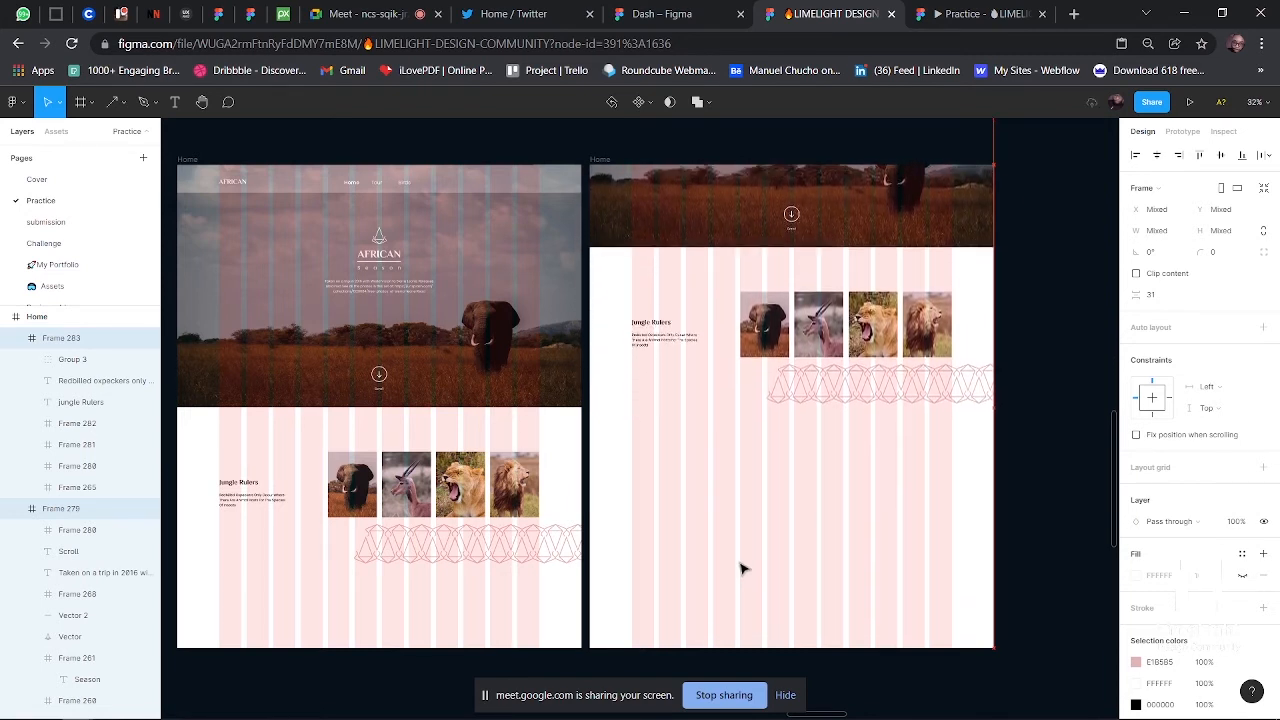
pyautogui.hotkey('shift', 'Up')
pyautogui.hotkey('shift', 'Up')
pyautogui.hotkey('shift', 'Up')
pyautogui.hotkey('shift', 'Up')
pyautogui.hotkey('shift', 'Up')
pyautogui.hotkey('shift', 'Up')
pyautogui.hotkey('shift', 'Up')
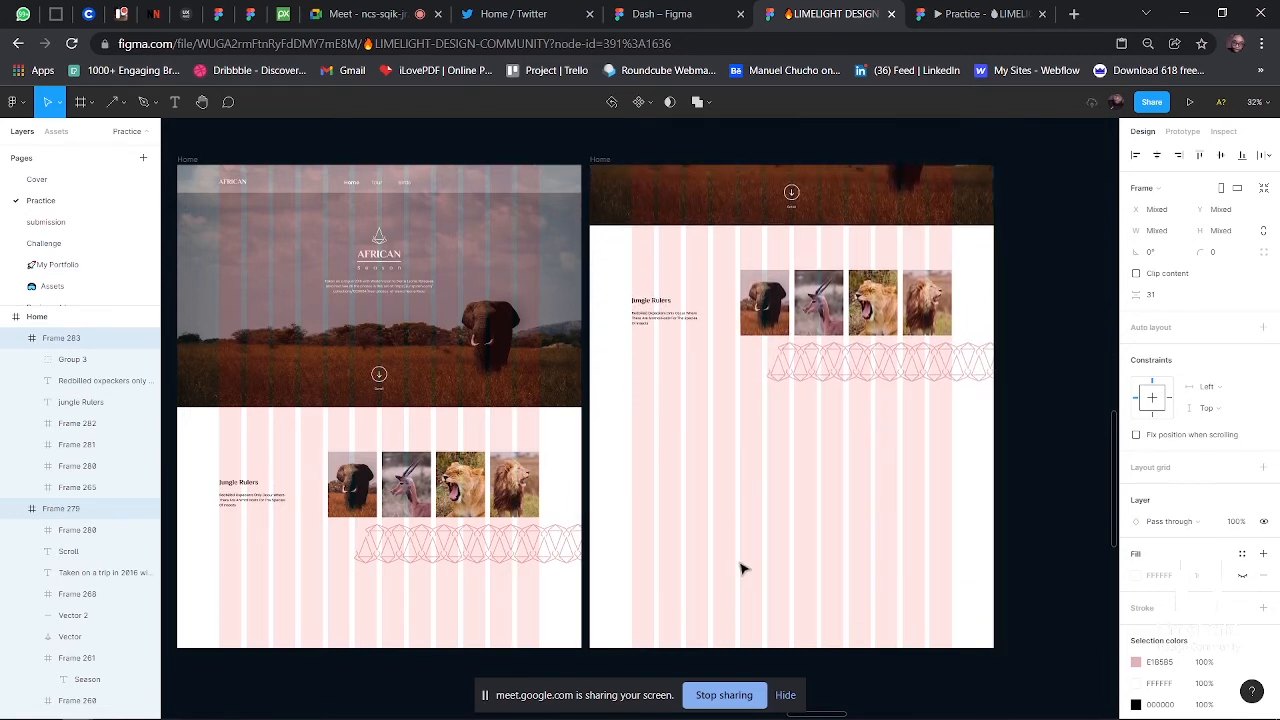
# - Rename the duplicate Home frame as Tour
pyautogui.scroll(1, 707, 352)
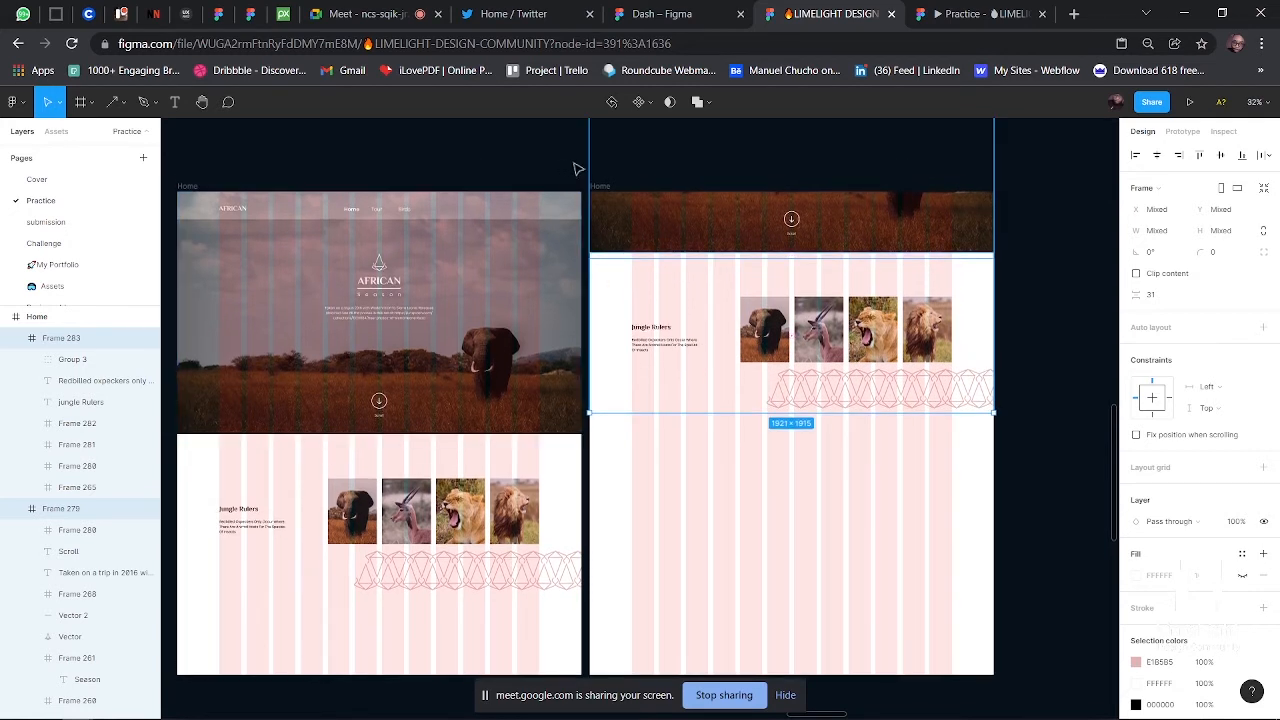
pyautogui.click(517, 178)
pyautogui.click(600, 186)
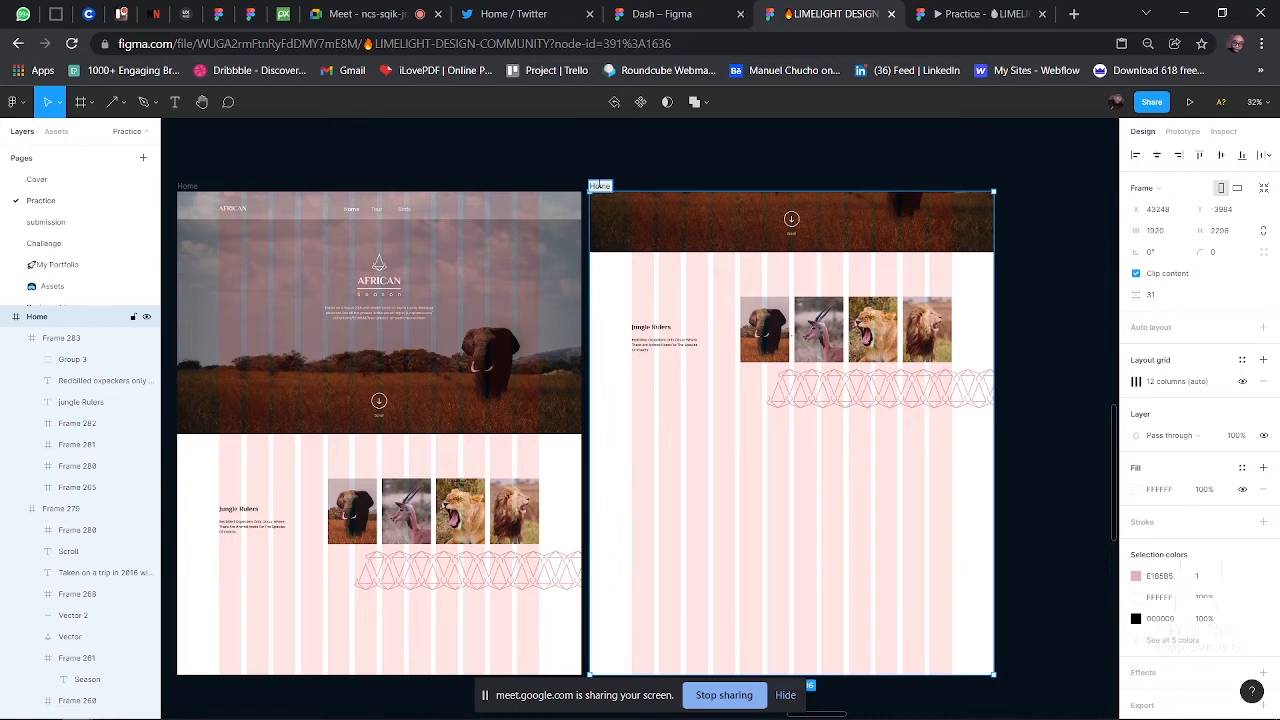
pyautogui.write('Tour')
pyautogui.press('Return')
# - Shorten the Tour frame from its lower edge to a height of 1152
pyautogui.moveTo(845, 678); pyautogui.dragTo(847, 435)
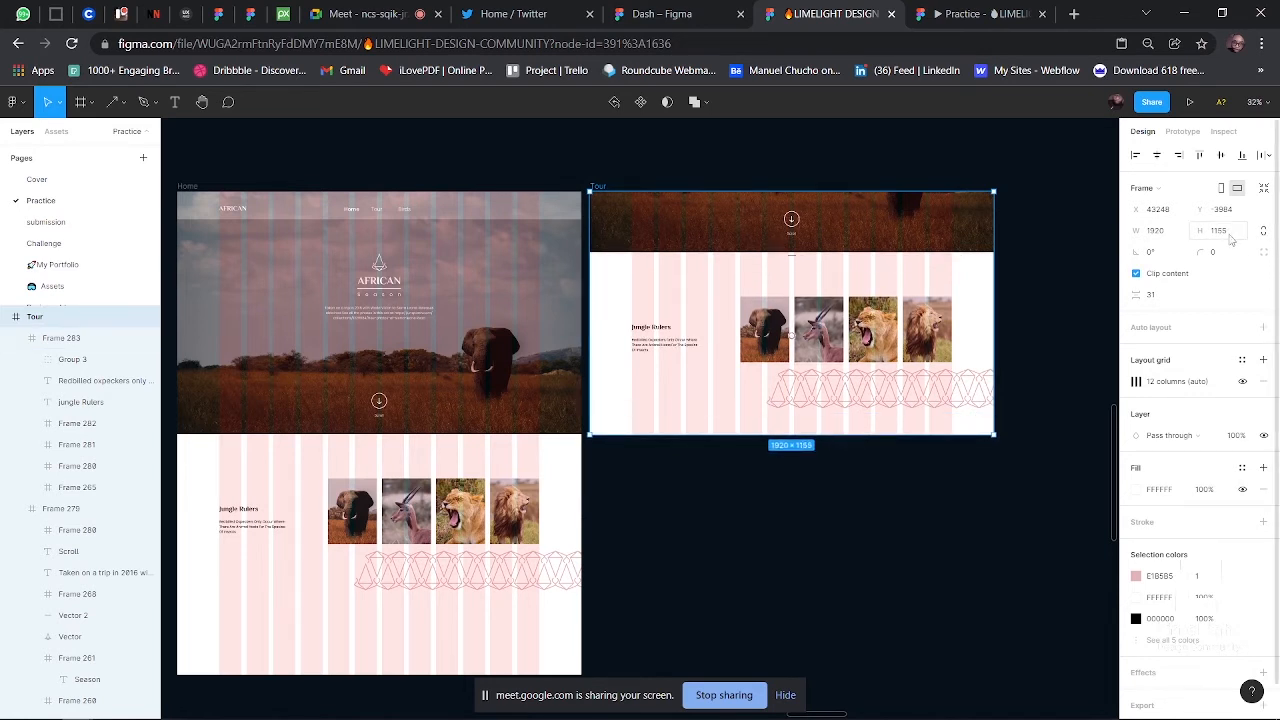
pyautogui.click(1230, 232)
pyautogui.click(883, 517)
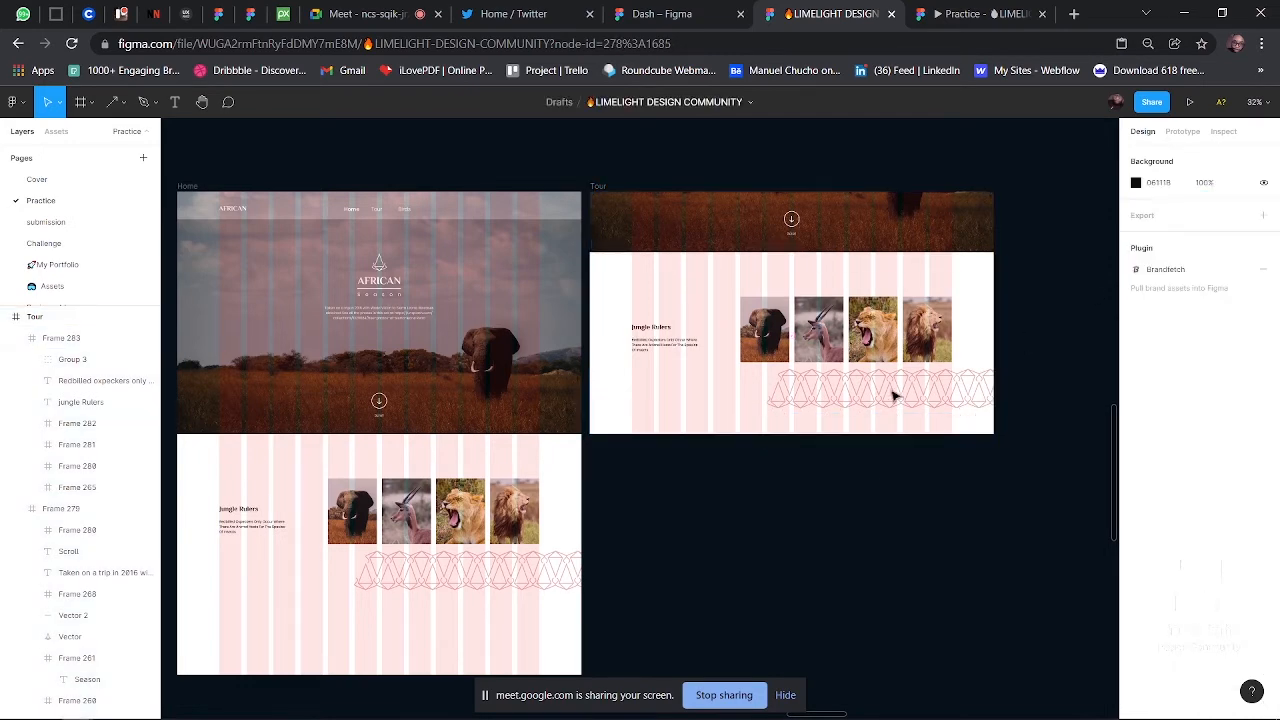
# - Move the Tour frame slightly farther from Home, to X 43351 and Y -3988
pyautogui.scroll(3, 894, 397)
pyautogui.scroll(2, 894, 397)
pyautogui.scroll(-2, 894, 397)
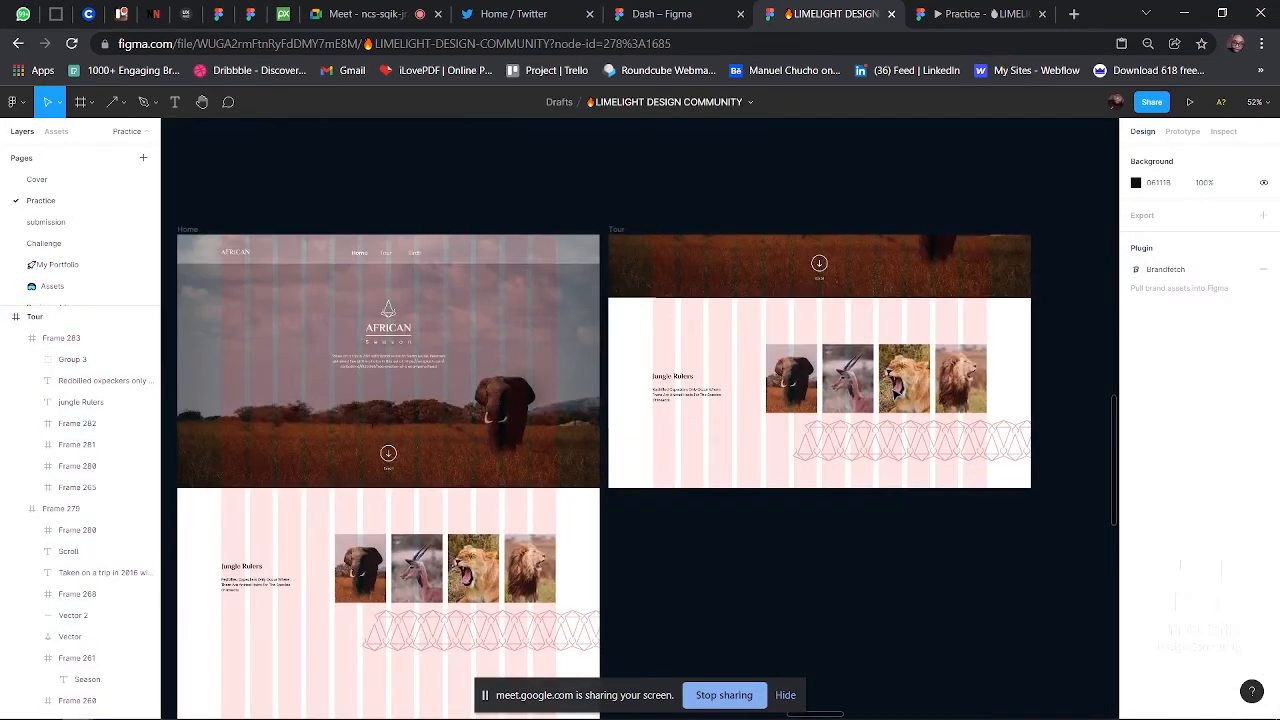
pyautogui.hscroll(-2, 714, 208)
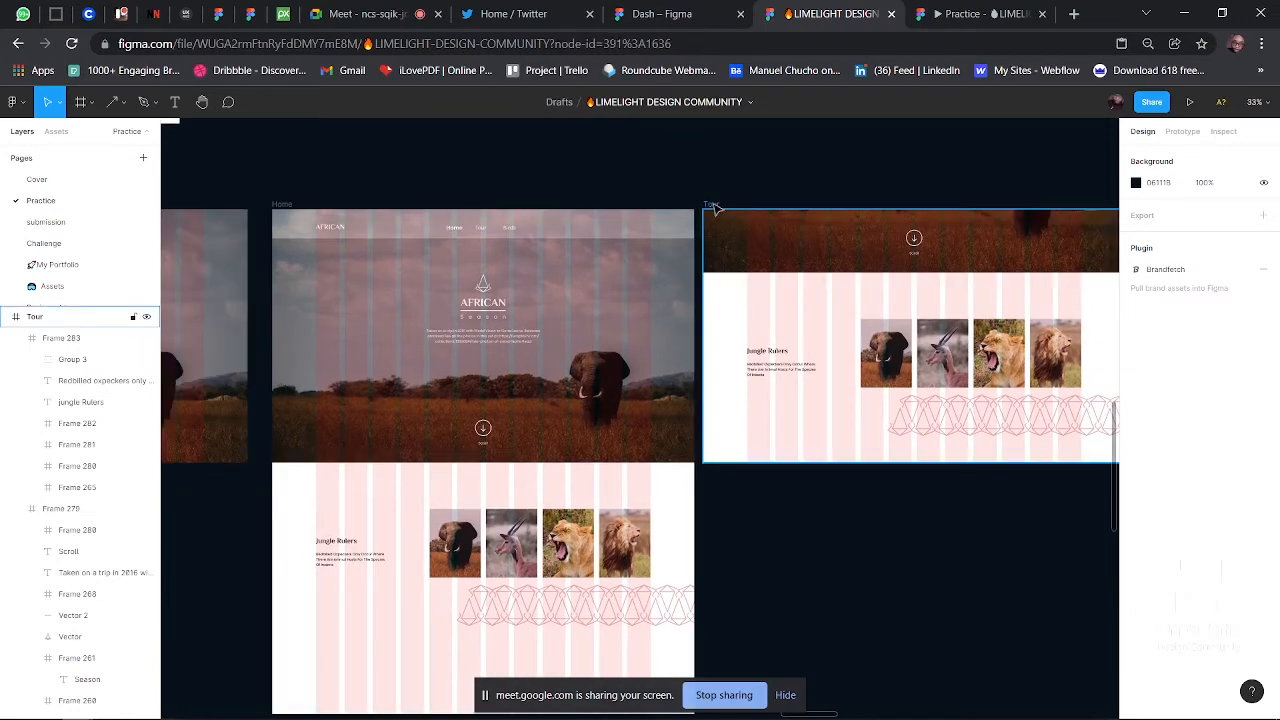
pyautogui.moveTo(714, 208); pyautogui.dragTo(736, 200)
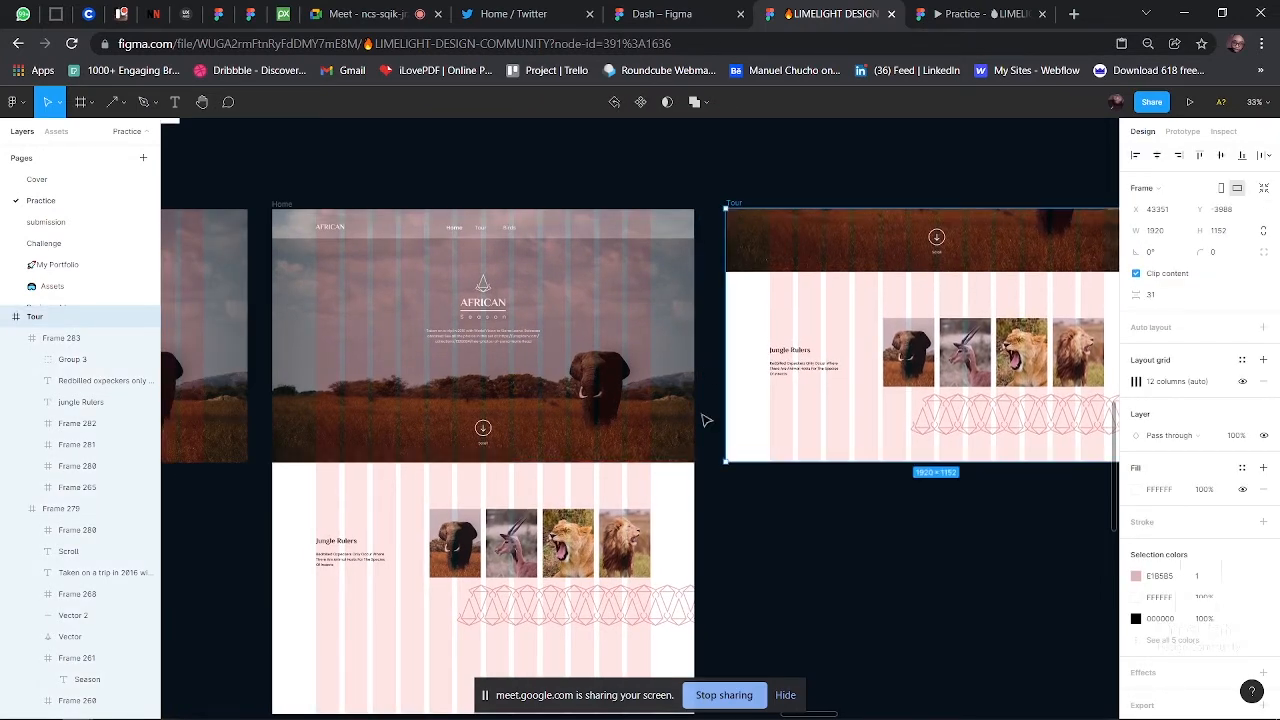
# - Set the opacity of the logo pattern group in Home's Jungle Rulers section to 0%
pyautogui.scroll(-3, 704, 420)
pyautogui.keyDown('ctrl'); pyautogui.scroll(3, 540, 400); pyautogui.keyUp('ctrl')
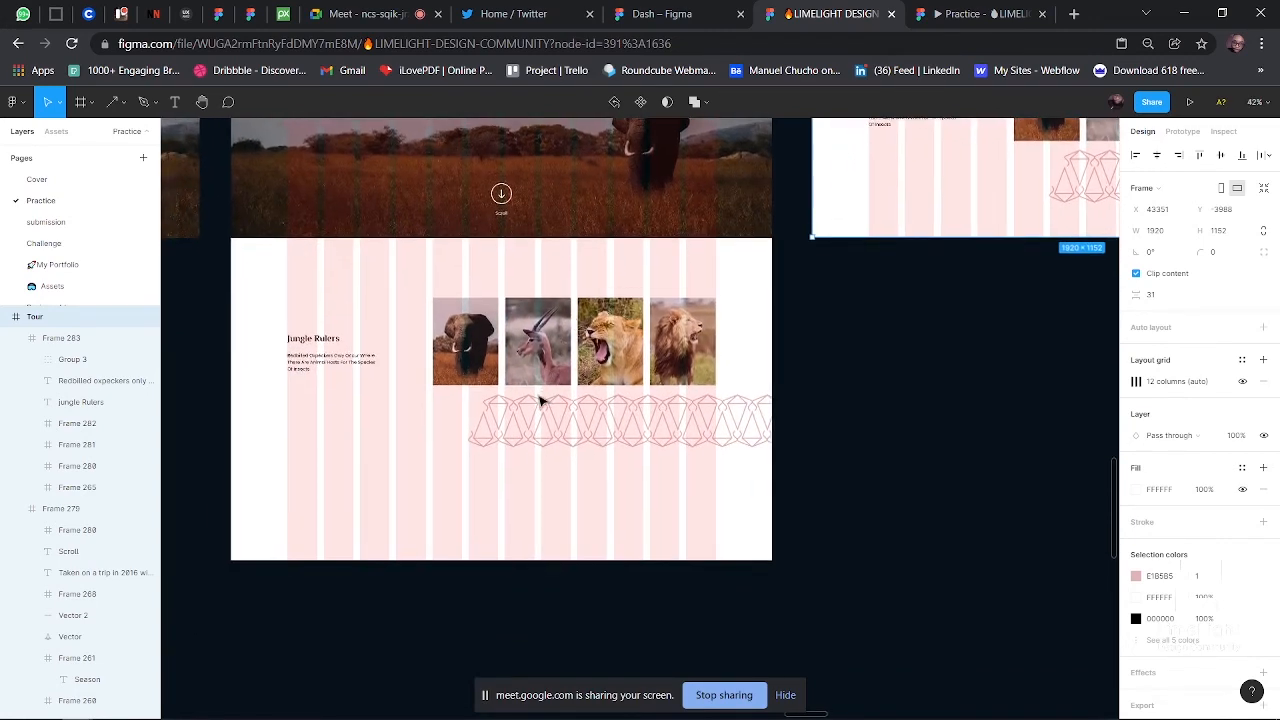
pyautogui.scroll(-5, 540, 400)
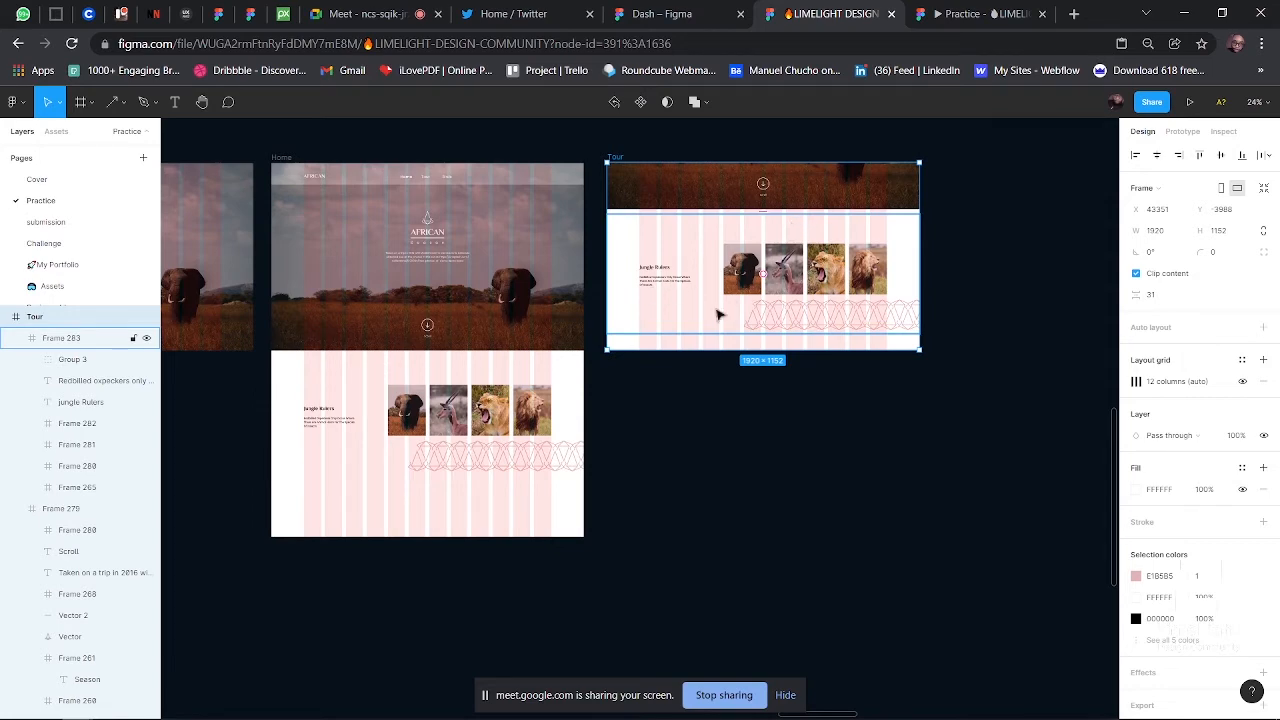
pyautogui.scroll(5, 491, 405)
pyautogui.scroll(4, 491, 394)
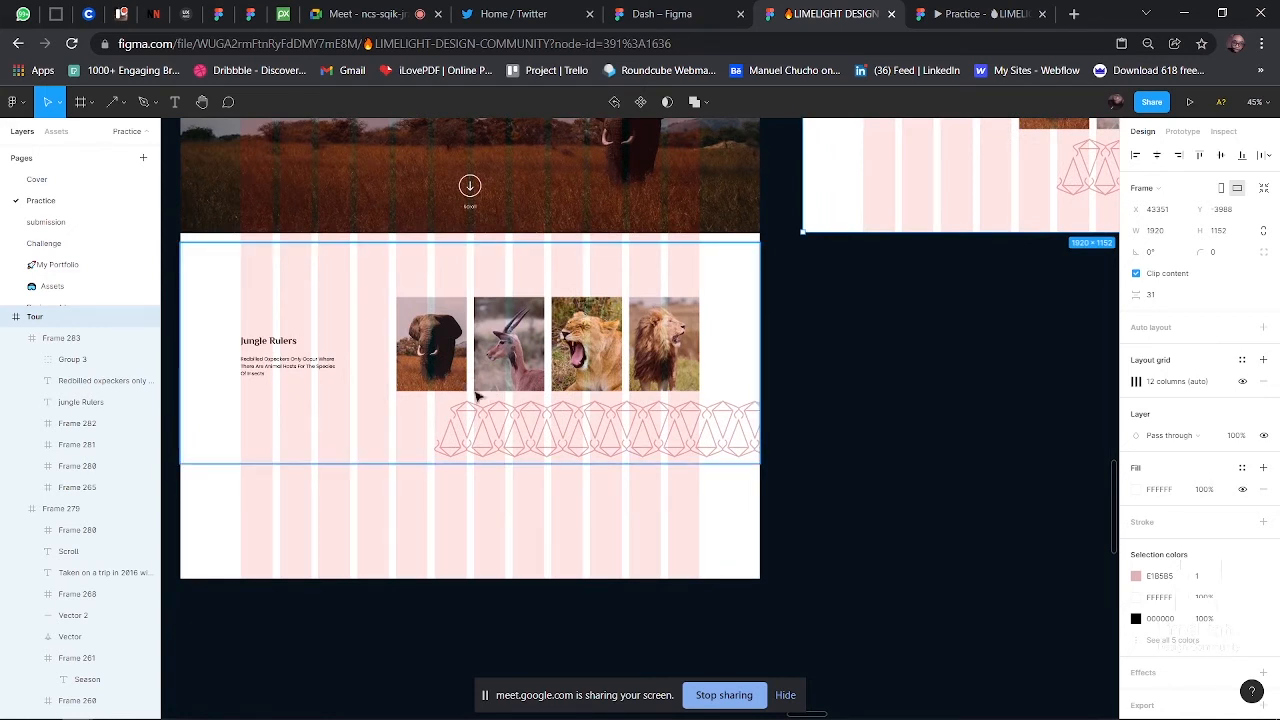
pyautogui.click(497, 424)
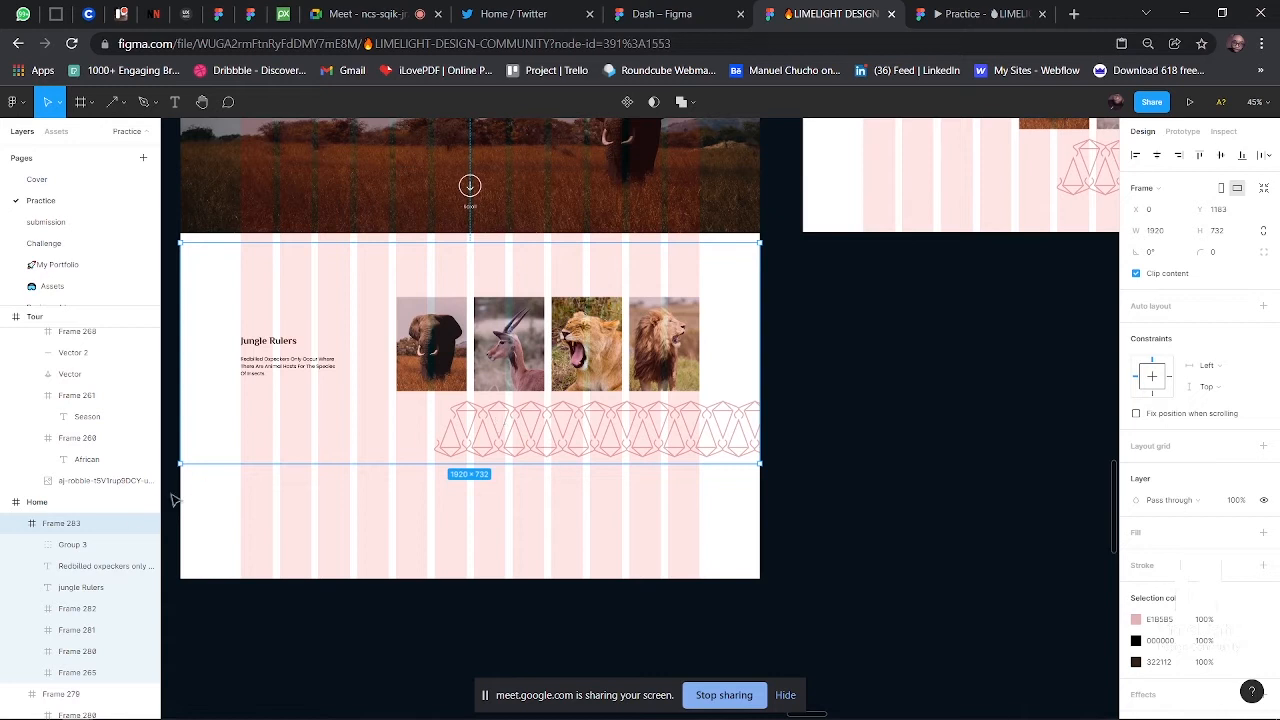
pyautogui.click(88, 545)
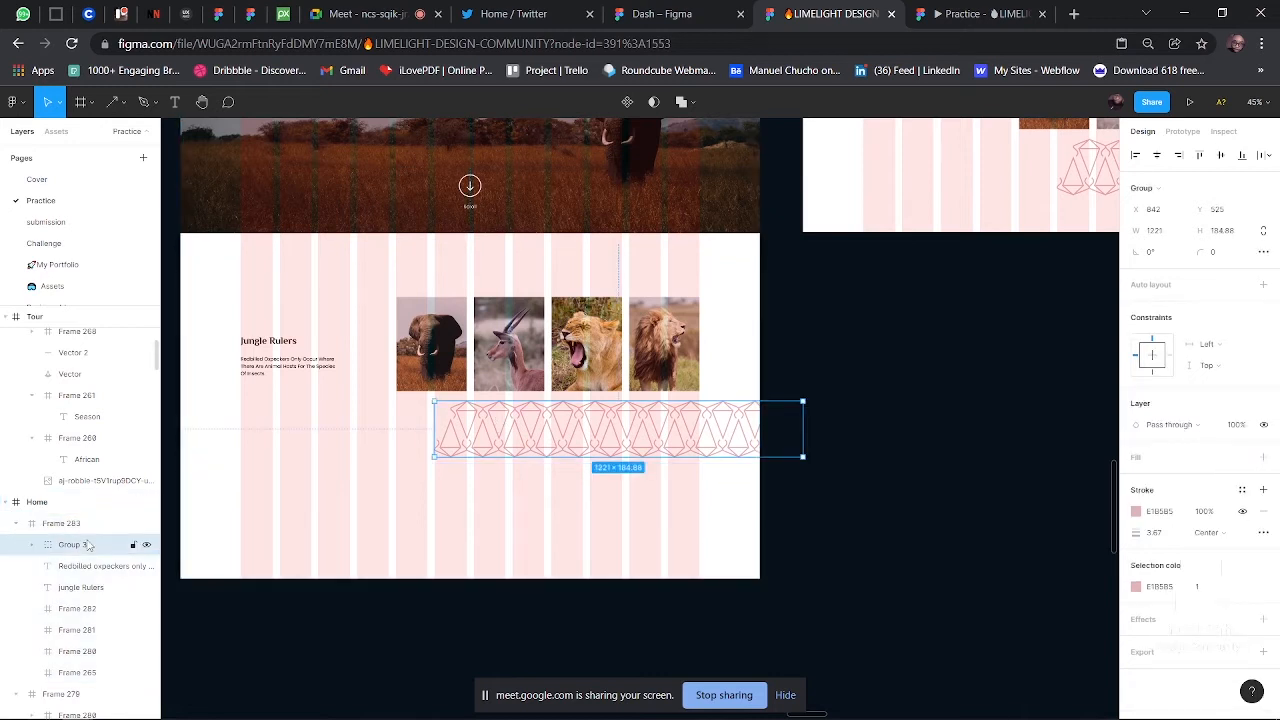
pyautogui.press('0')
pyautogui.press('0')
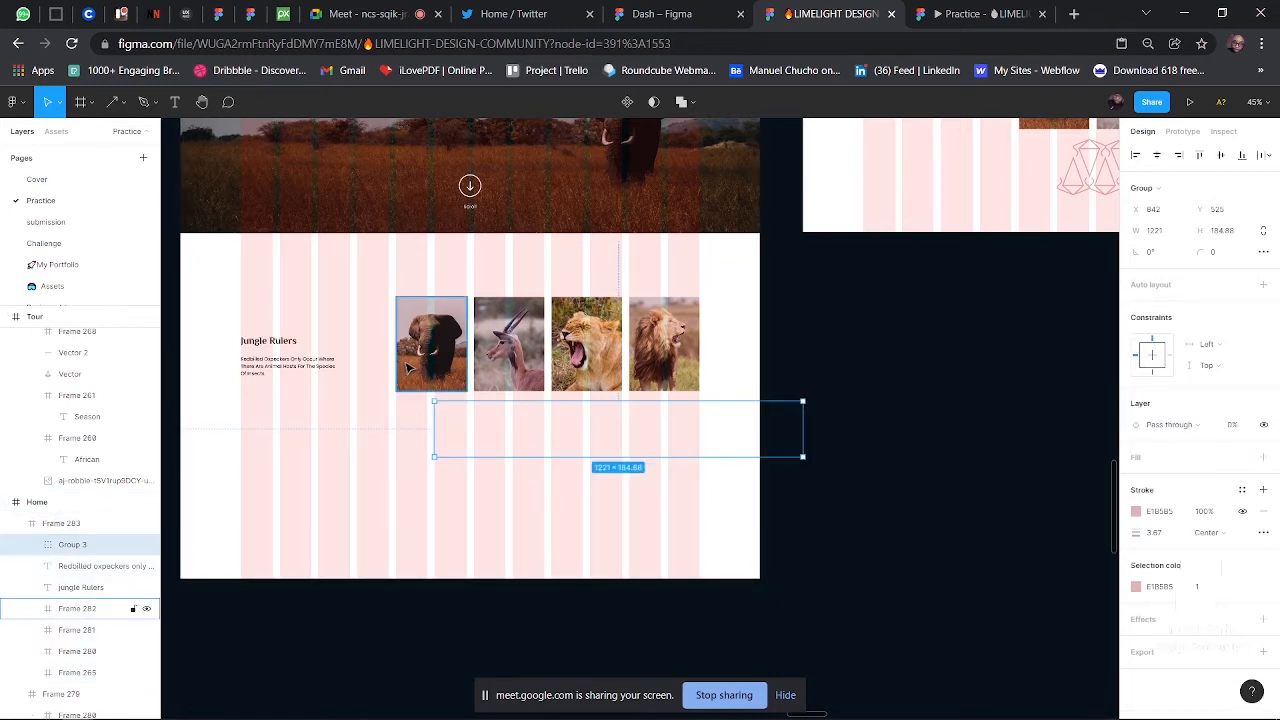
# - Move all four animal images in Home's Jungle Rulers section down together to Y 276
pyautogui.click(412, 367)
pyautogui.keyDown('shift'); pyautogui.click(508, 362); pyautogui.keyUp('shift')
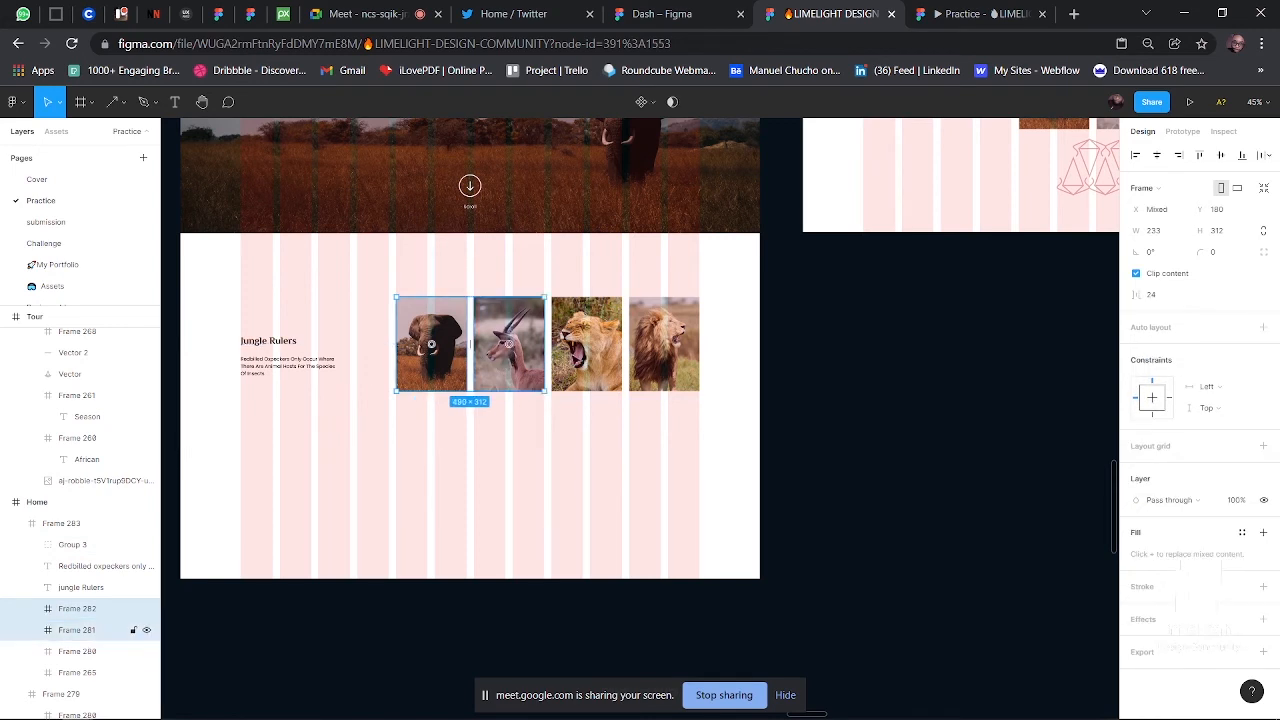
pyautogui.keyDown('shift'); pyautogui.click(576, 360); pyautogui.keyUp('shift')
pyautogui.keyDown('shift'); pyautogui.click(665, 361); pyautogui.keyUp('shift')
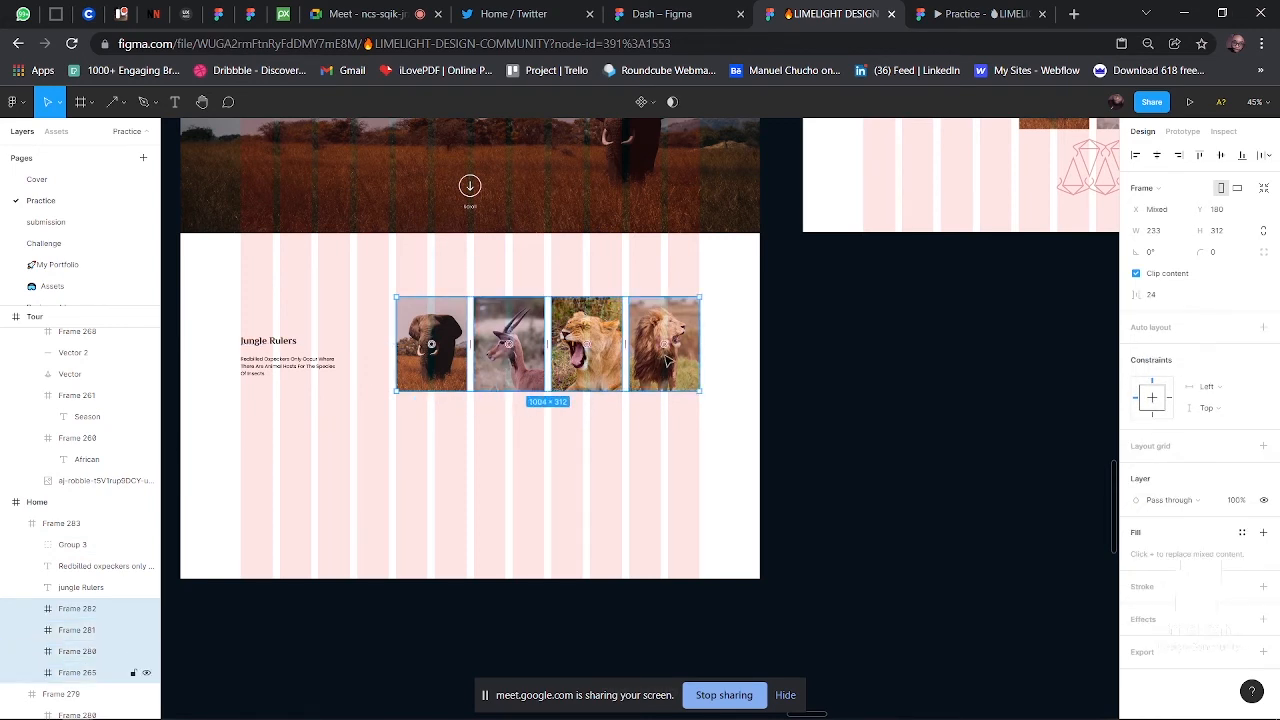
pyautogui.press('Down')
pyautogui.press('Down')
pyautogui.press('Down')
pyautogui.press('Down')
pyautogui.press('Down')
pyautogui.press('Down')
pyautogui.press('Down')
pyautogui.press('Down')
pyautogui.press('Down')
pyautogui.press('Down')
pyautogui.press('Down')
pyautogui.press('Down')
pyautogui.press('Down')
pyautogui.press('Down')
pyautogui.press('Down')
pyautogui.press('Down')
pyautogui.press('Down')
pyautogui.press('Down')
pyautogui.press('Down')
pyautogui.press('Down')
pyautogui.hotkey('shift', 'Down')
pyautogui.hotkey('shift', 'Down')
pyautogui.hotkey('shift', 'Down')
pyautogui.hotkey('shift', 'Down')
pyautogui.hotkey('shift', 'Down')
pyautogui.hotkey('shift', 'Down')
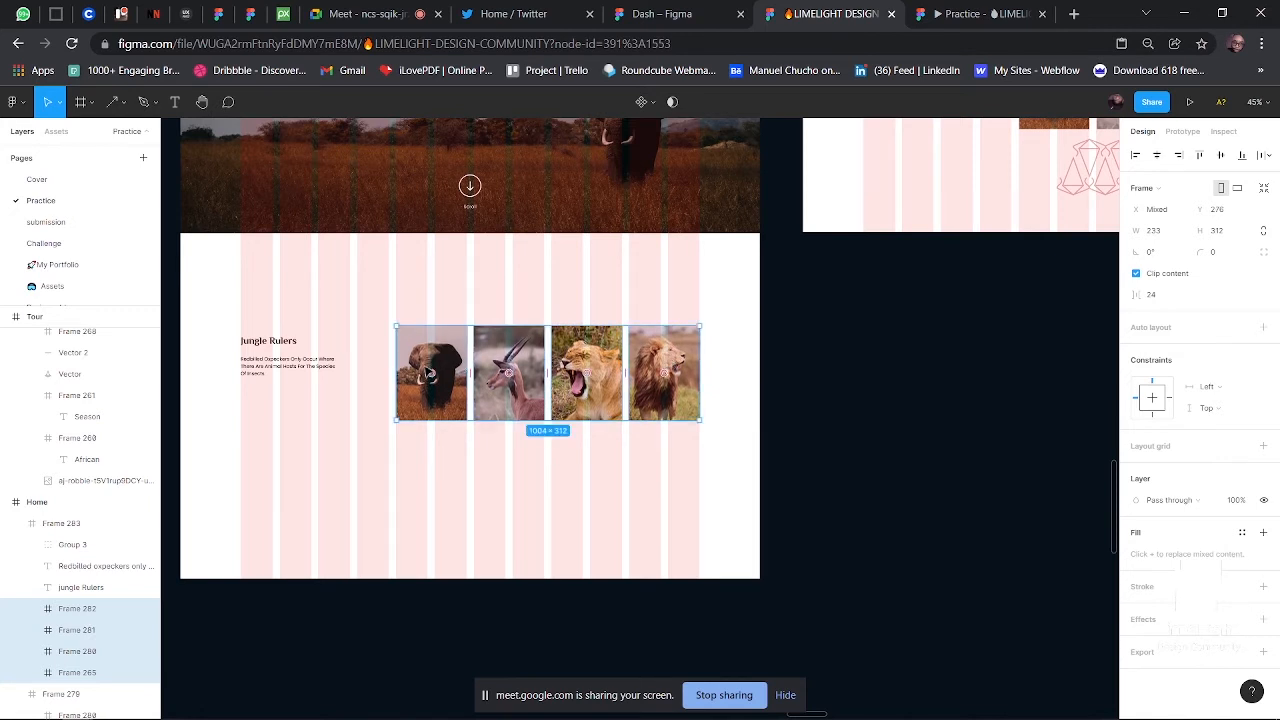
# - Move the antelope, lioness and lion images down to Y 372, leaving the elephant image out of the selection
pyautogui.keyDown('shift'); pyautogui.click(428, 373); pyautogui.keyUp('shift')
pyautogui.hotkey('shift', 'Down')
pyautogui.hotkey('shift', 'Down')
pyautogui.hotkey('shift', 'Down')
pyautogui.hotkey('shift', 'Down')
pyautogui.hotkey('shift', 'Down')
pyautogui.hotkey('shift', 'Down')
pyautogui.hotkey('shift', 'Down')
pyautogui.hotkey('shift', 'Down')
pyautogui.hotkey('shift', 'Down')
pyautogui.hotkey('shift', 'Down')
pyautogui.hotkey('shift', 'Down')
pyautogui.hotkey('shift', 'Down')
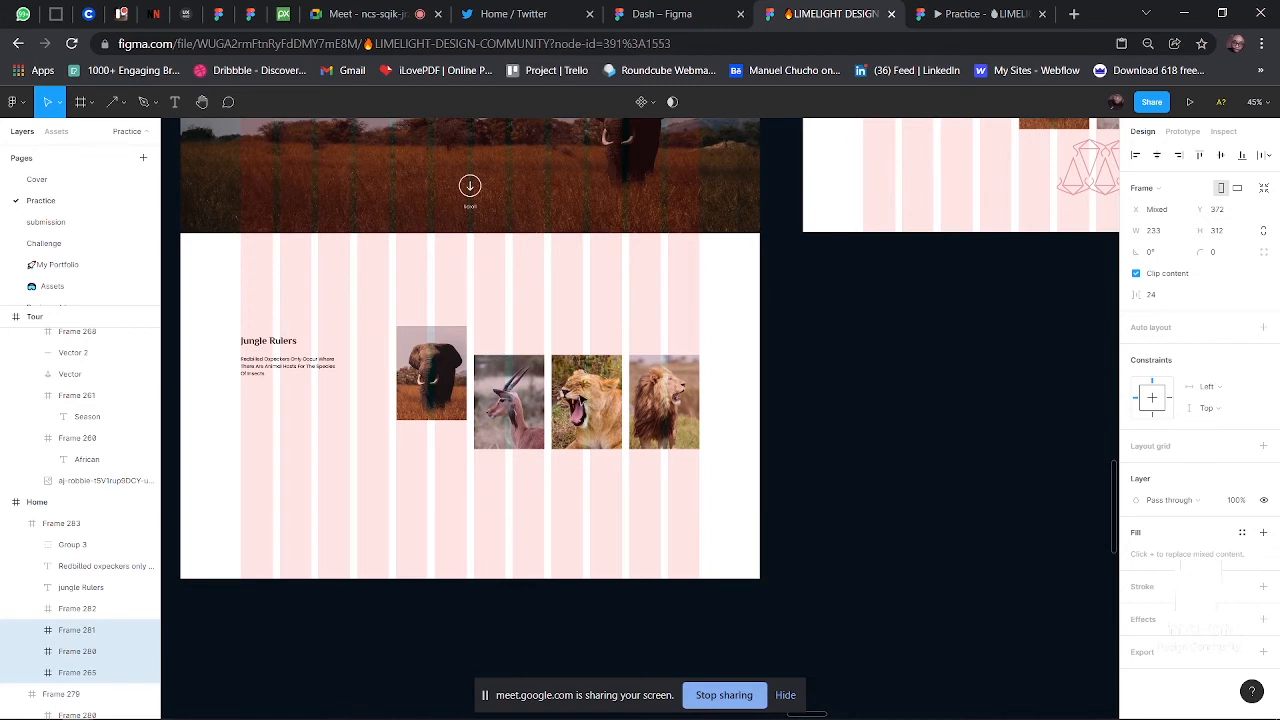
# - Move only the lioness and lion images farther down to Y 460
pyautogui.keyDown('shift'); pyautogui.click(509, 401); pyautogui.keyUp('shift')
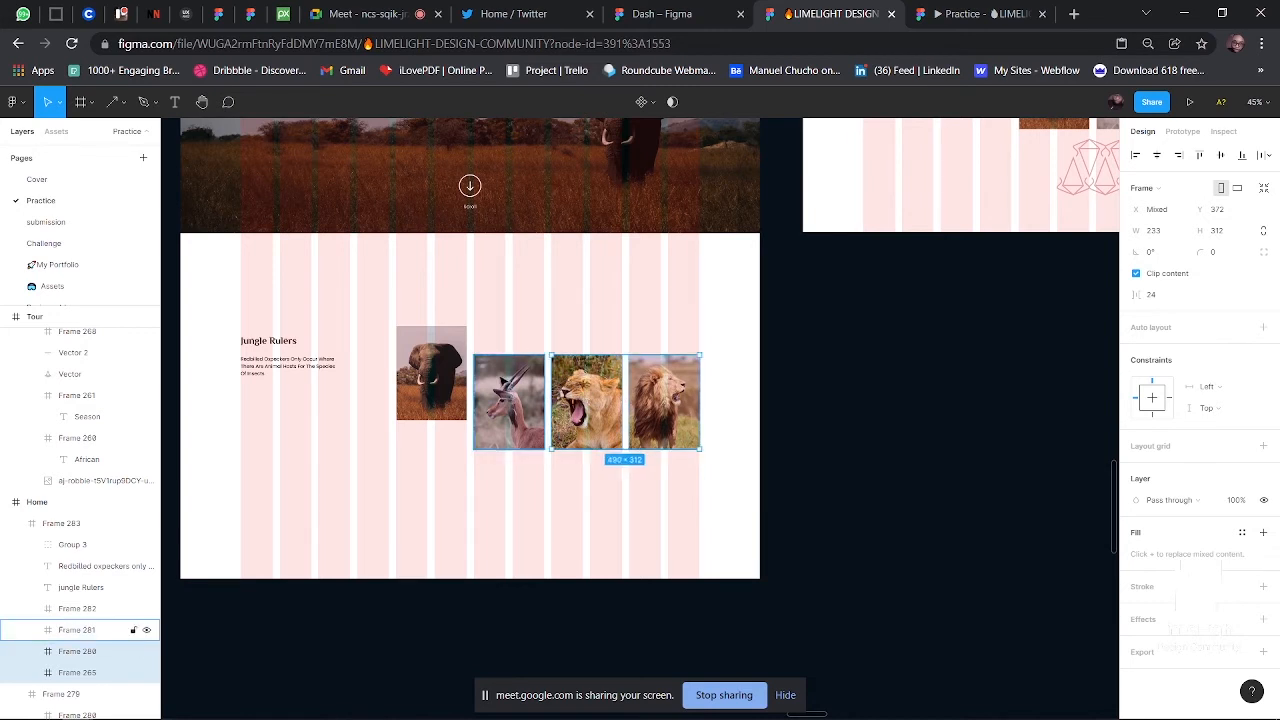
pyautogui.hotkey('shift', 'Down')
pyautogui.hotkey('shift', 'Down')
pyautogui.hotkey('shift', 'Down')
pyautogui.hotkey('shift', 'Down')
pyautogui.hotkey('shift', 'Down')
pyautogui.hotkey('shift', 'Down')
pyautogui.hotkey('shift', 'Down')
pyautogui.hotkey('shift', 'Down')
pyautogui.hotkey('shift', 'Down')
pyautogui.hotkey('shift', 'Down')
pyautogui.hotkey('shift', 'Down')
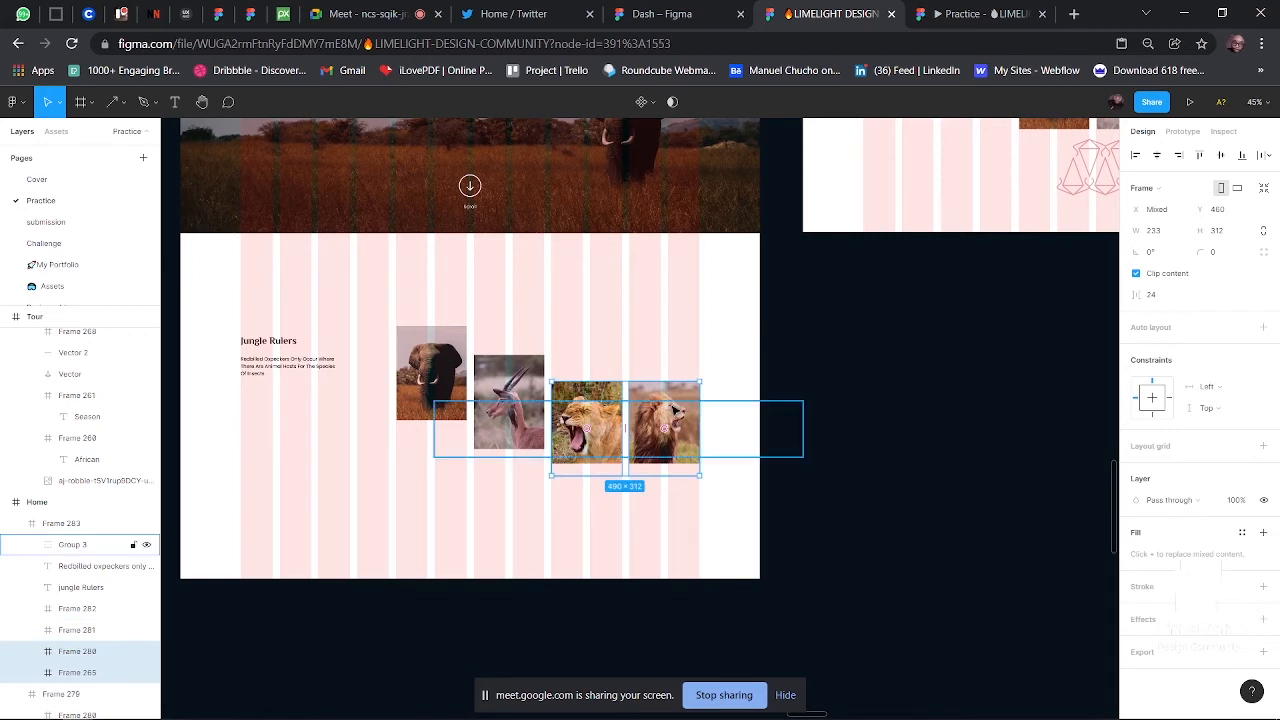
# - Move the last lion image alone down to Y 564 to complete the descending staircase of images
pyautogui.keyDown('shift'); pyautogui.click(618, 405); pyautogui.keyUp('shift')
pyautogui.hotkey('shift', 'Down')
pyautogui.hotkey('shift', 'Down')
pyautogui.hotkey('shift', 'Down')
pyautogui.hotkey('shift', 'Down')
pyautogui.hotkey('shift', 'Down')
pyautogui.hotkey('shift', 'Down')
pyautogui.hotkey('shift', 'Down')
pyautogui.hotkey('shift', 'Down')
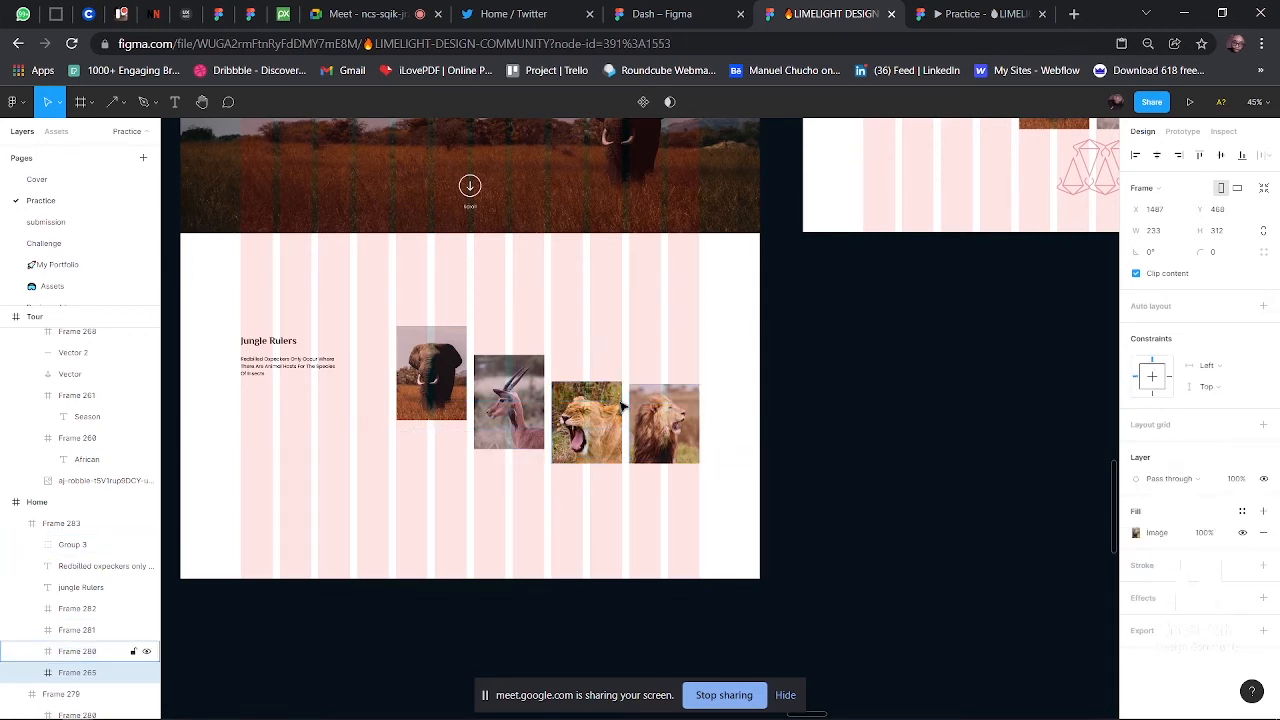
pyautogui.hotkey('shift', 'Down')
pyautogui.hotkey('shift', 'Down')
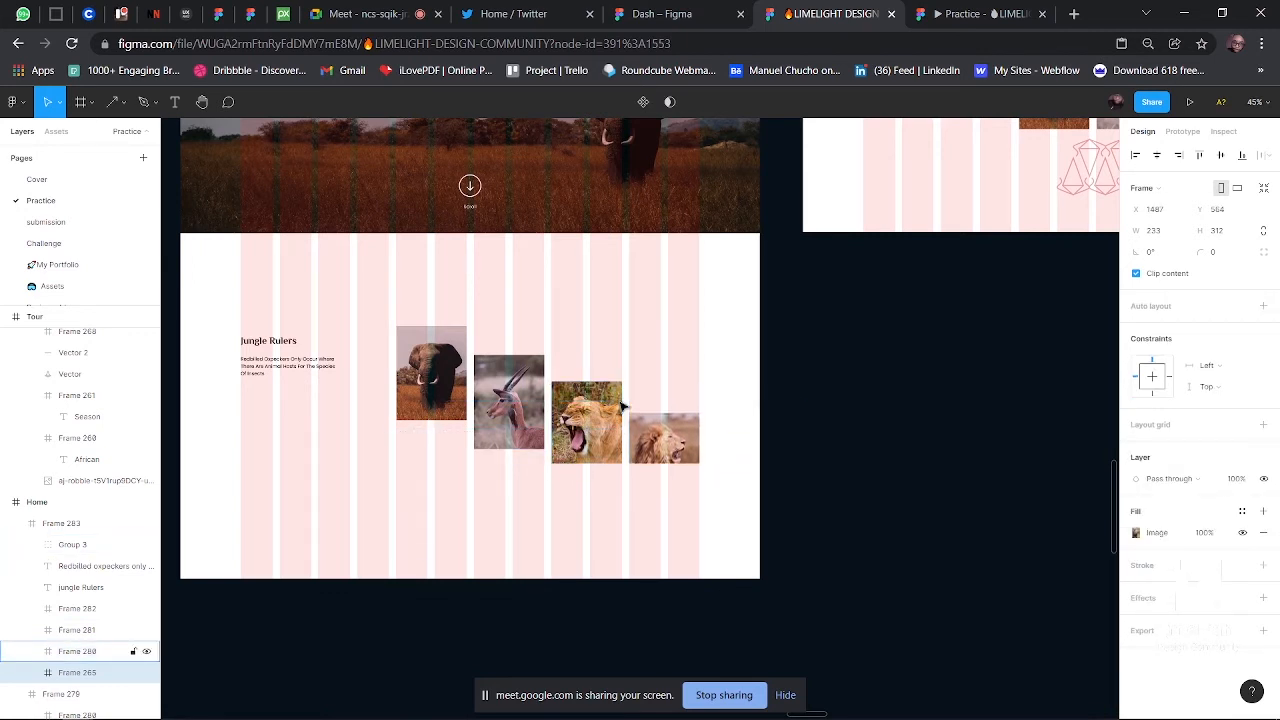
# - Move Home's Jungle Rulers heading and its description paragraph down together by about 90 px
pyautogui.click(268, 360)
pyautogui.keyDown('shift'); pyautogui.click(272, 348); pyautogui.keyUp('shift')
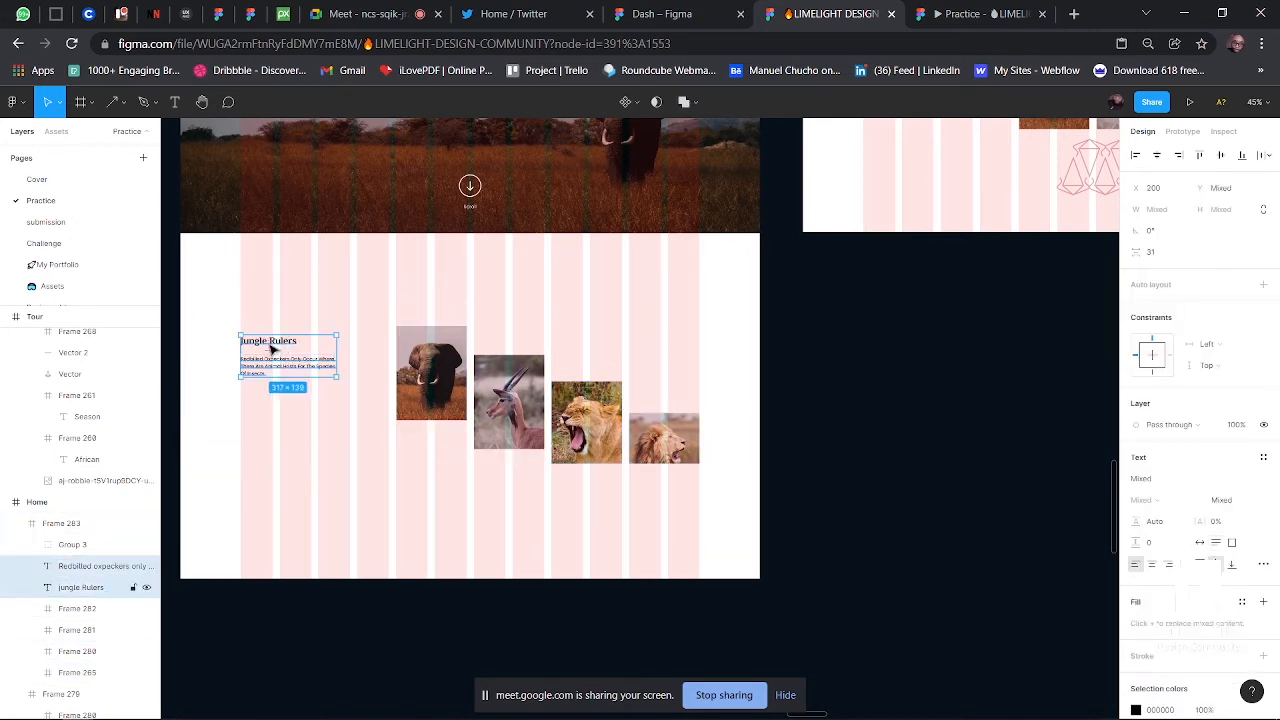
pyautogui.hotkey('shift', 'Down')
pyautogui.hotkey('shift', 'Down')
pyautogui.hotkey('shift', 'Down')
pyautogui.hotkey('shift', 'Down')
pyautogui.hotkey('shift', 'Down')
pyautogui.hotkey('shift', 'Down')
pyautogui.hotkey('shift', 'Down')
pyautogui.hotkey('shift', 'Down')
pyautogui.hotkey('shift', 'Down')
pyautogui.hotkey('shift', 'Down')
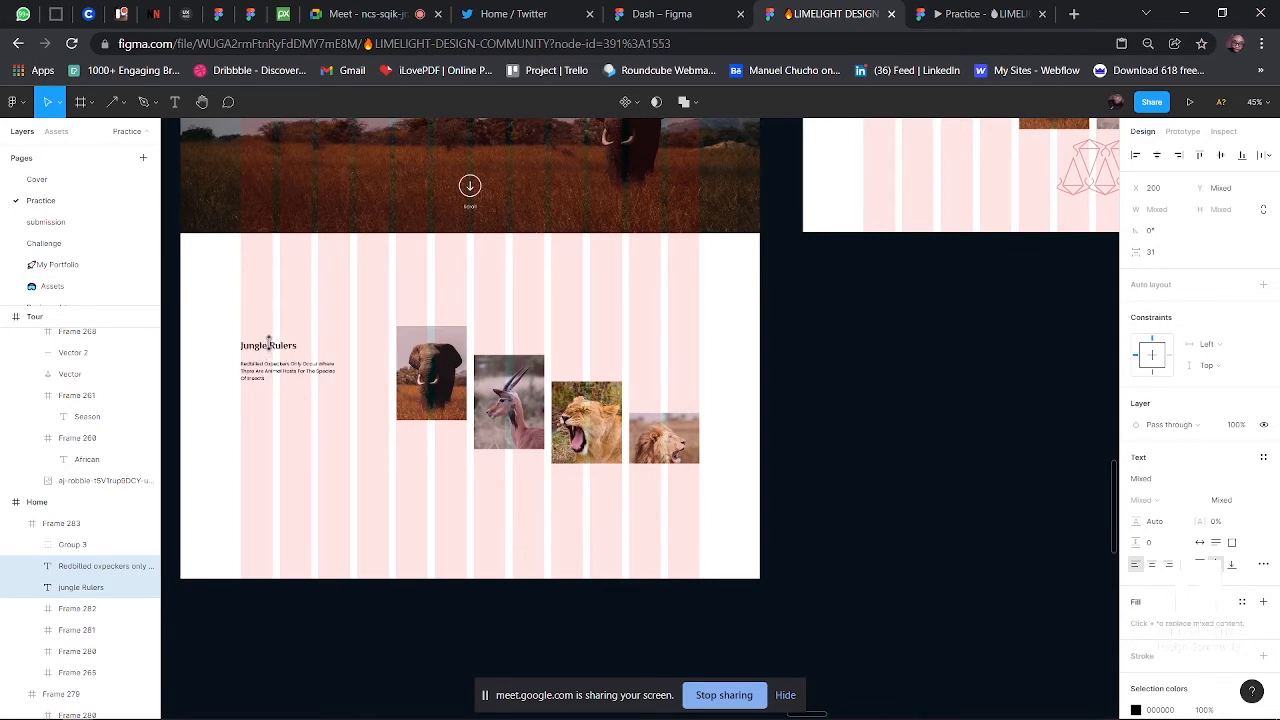
pyautogui.hotkey('shift', 'Up')
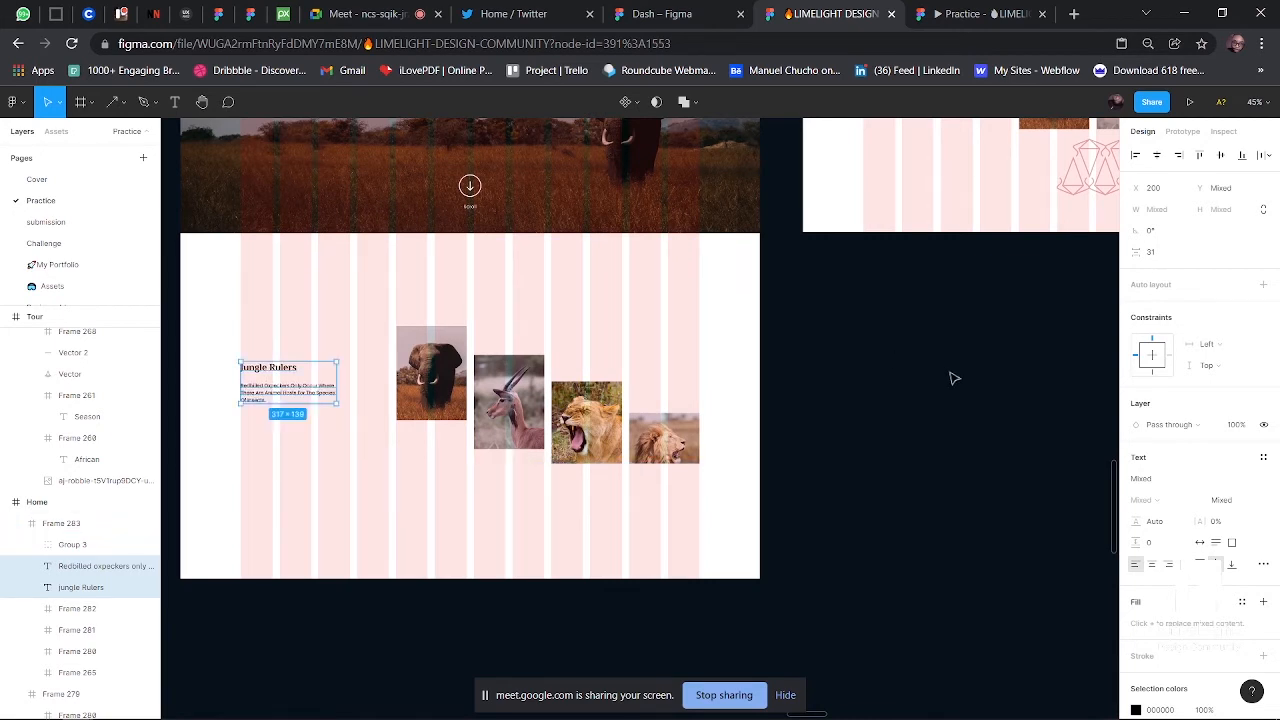
# - Select everything inside Home's Jungle Rulers section frame and set its opacity to 0%
pyautogui.click(437, 264)
pyautogui.press('Return')
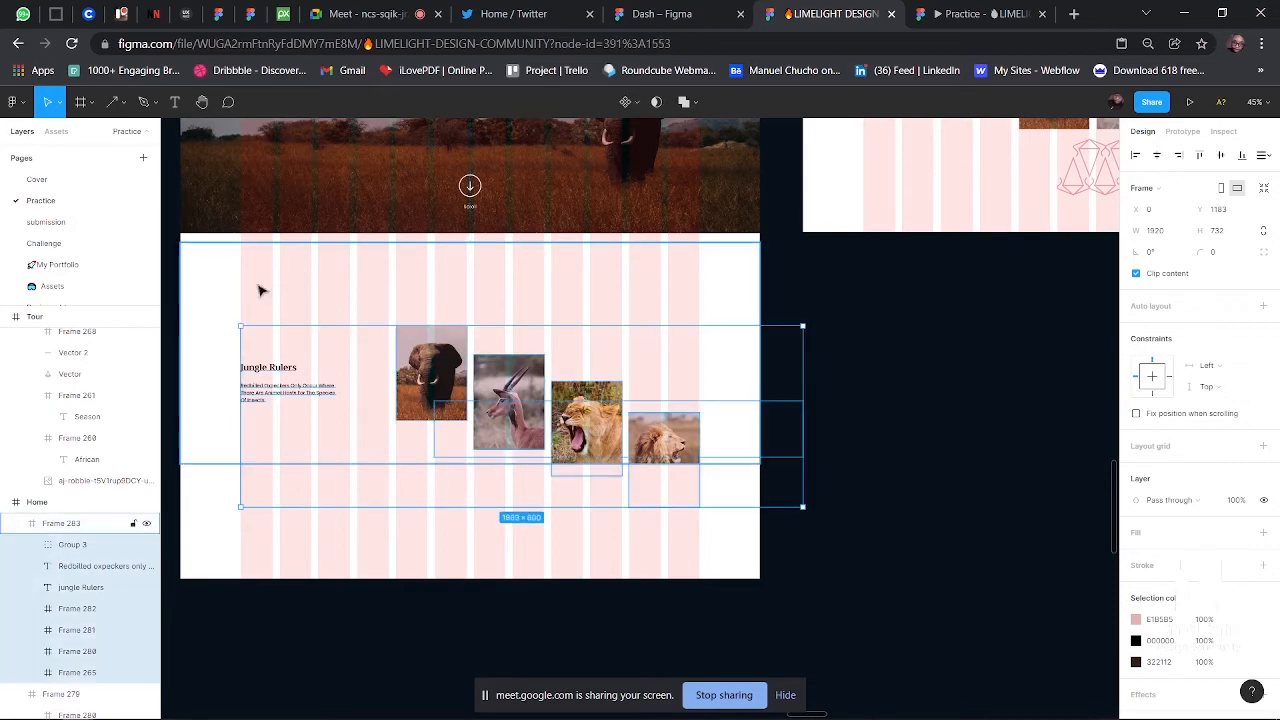
pyautogui.press('0')
pyautogui.press('0')
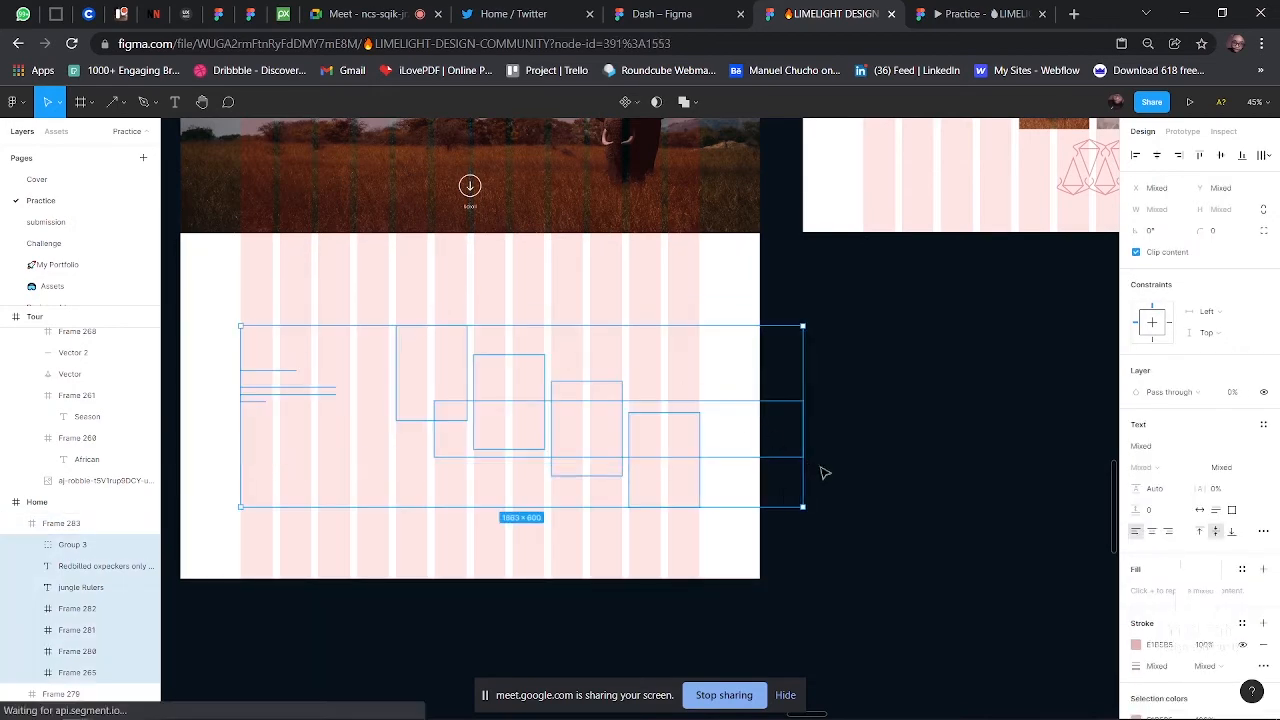
pyautogui.click(823, 471)
# - Shorten the Home frame from its lower edge to a height of 1148 so only the hero area shows
pyautogui.scroll(-2, 272, 249)
pyautogui.scroll(2, 272, 249)
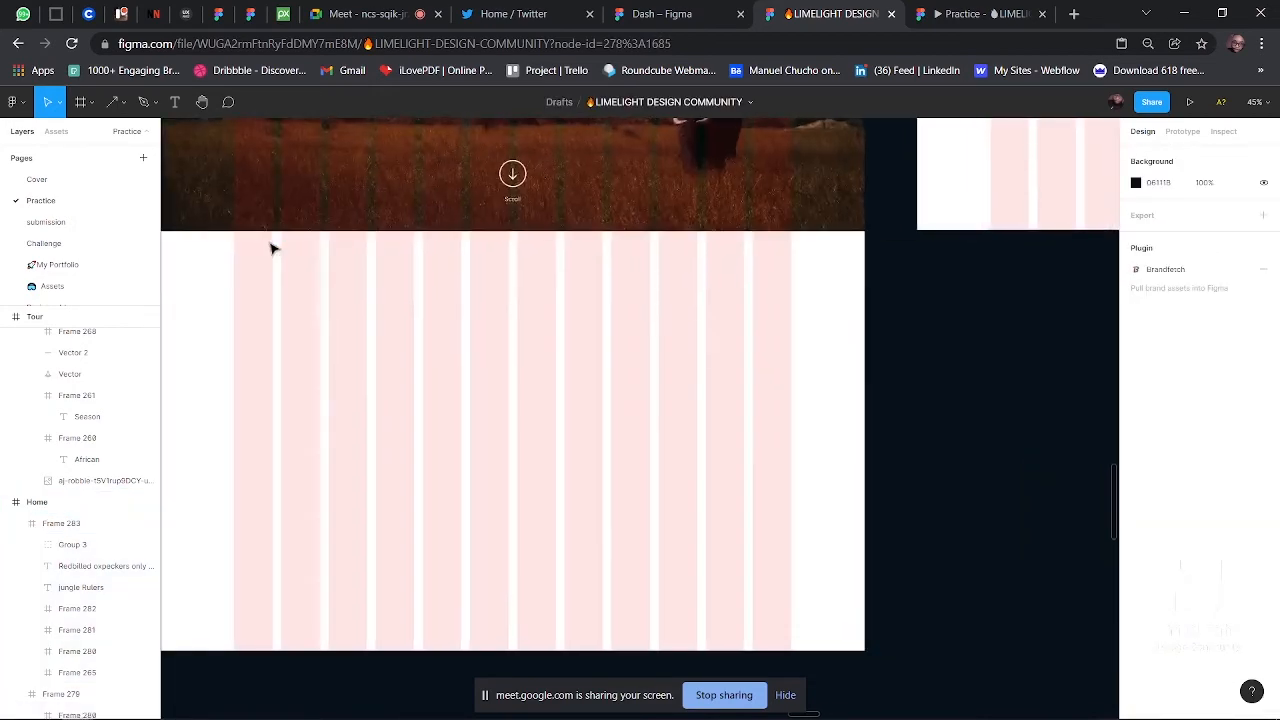
pyautogui.scroll(-3, 272, 249)
pyautogui.scroll(-3, 272, 249)
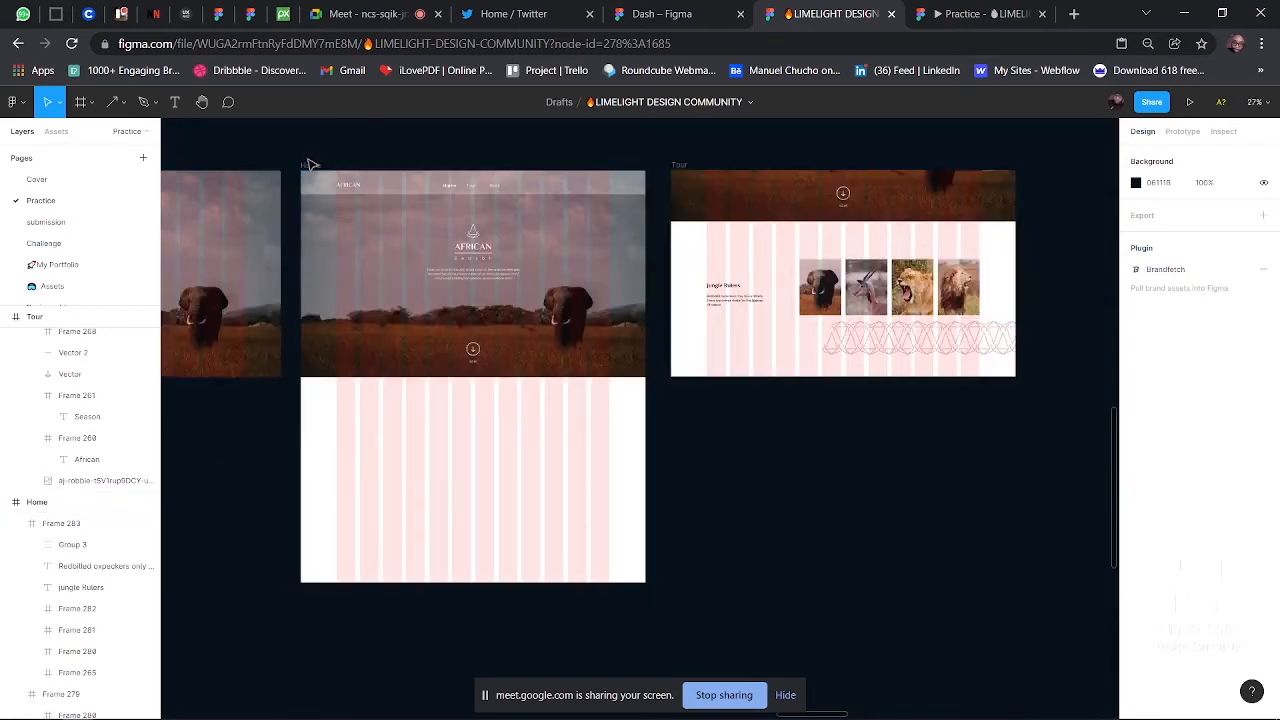
pyautogui.click(425, 540)
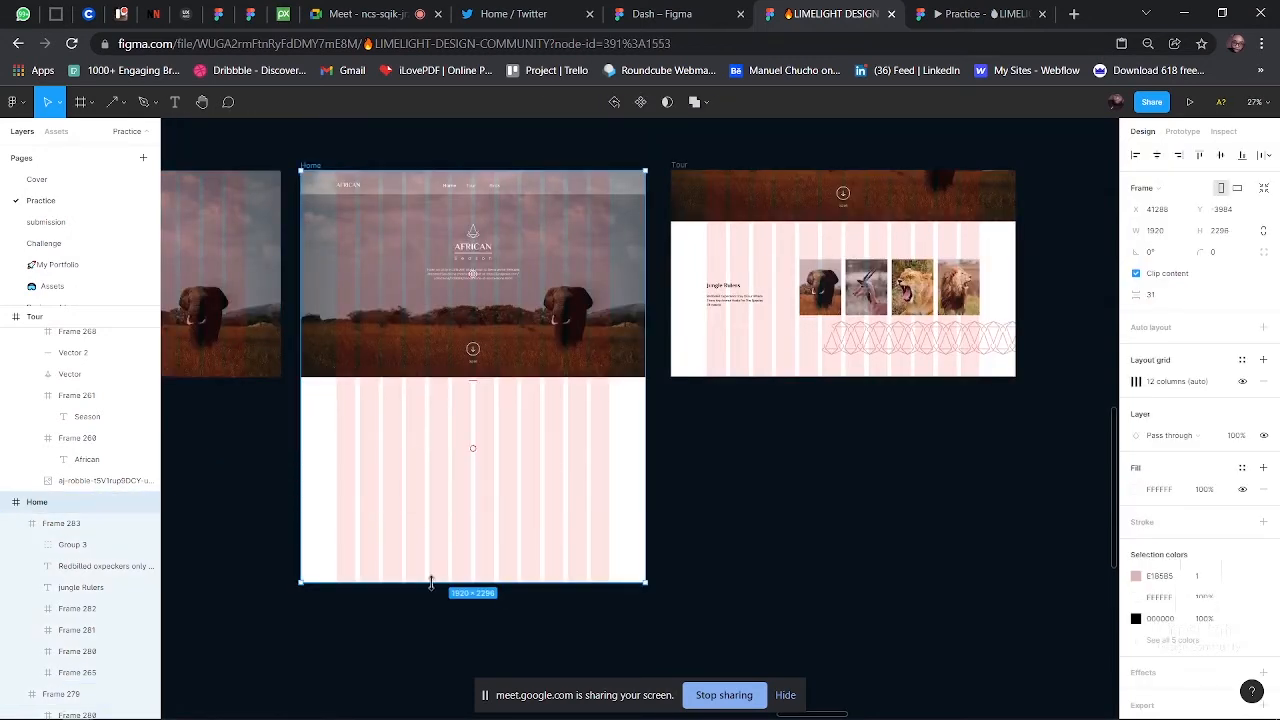
pyautogui.moveTo(431, 571); pyautogui.dragTo(463, 375)
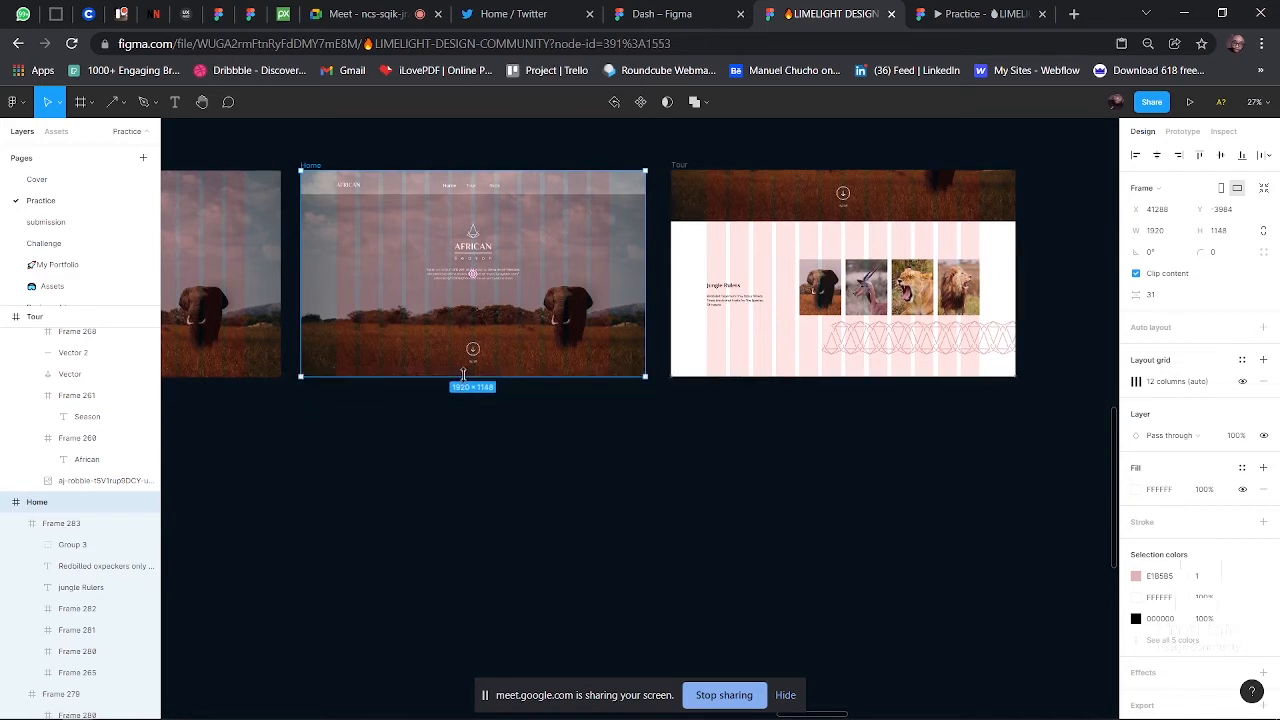
pyautogui.click(677, 448)
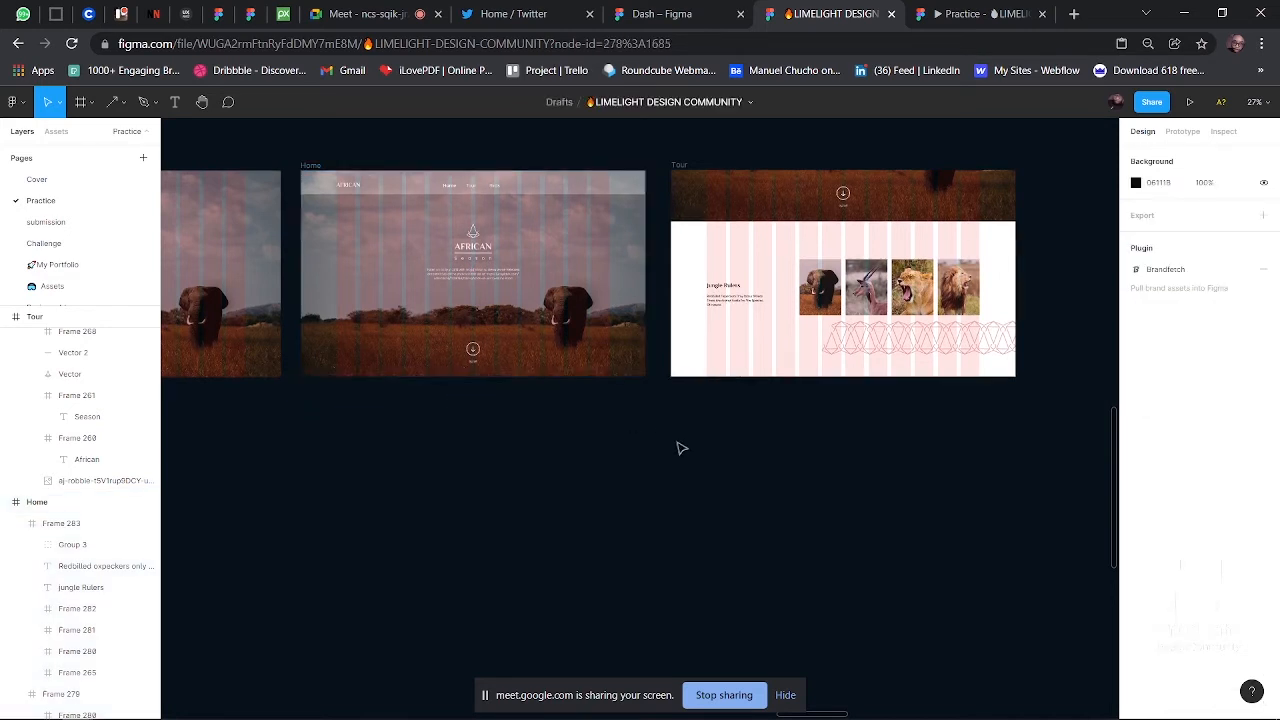
# - Link Home's circular scroll arrow to the Tour frame with an on-click Navigate to interaction using Smart animate
pyautogui.scroll(-3, 677, 448)
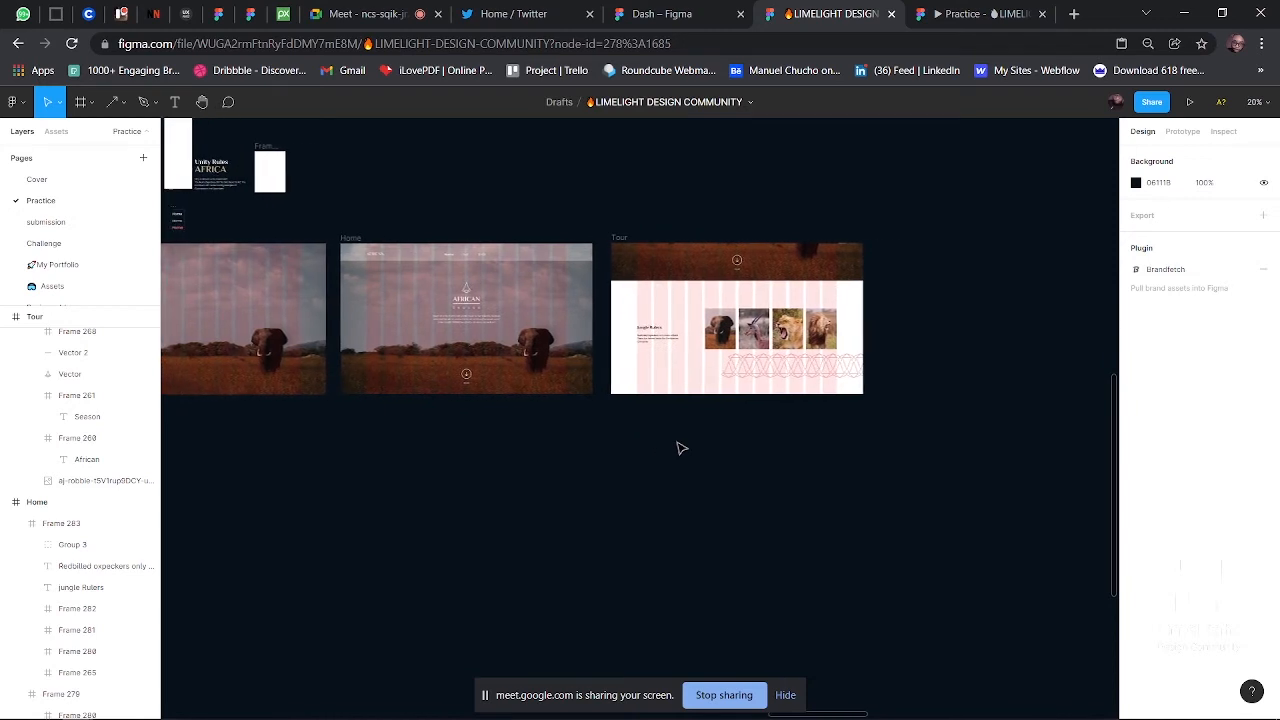
pyautogui.scroll(5, 476, 392)
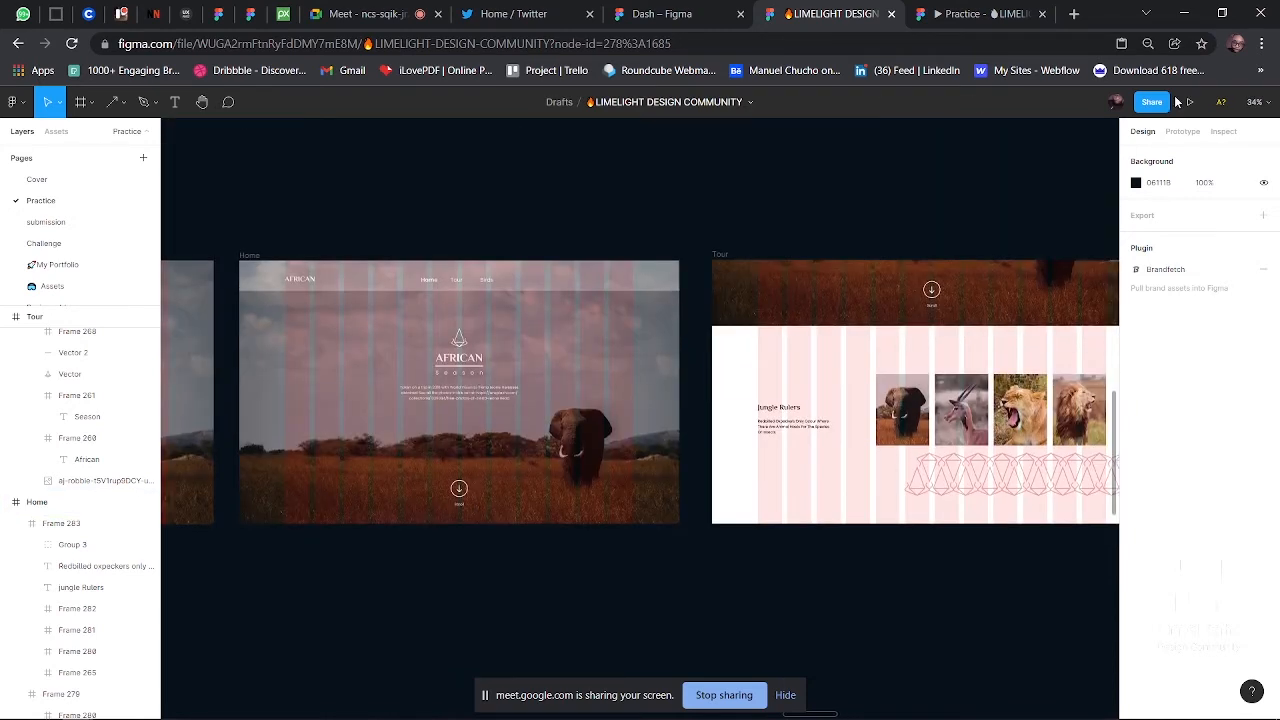
pyautogui.click(1183, 131)
pyautogui.click(438, 295)
pyautogui.scroll(5, 440, 293)
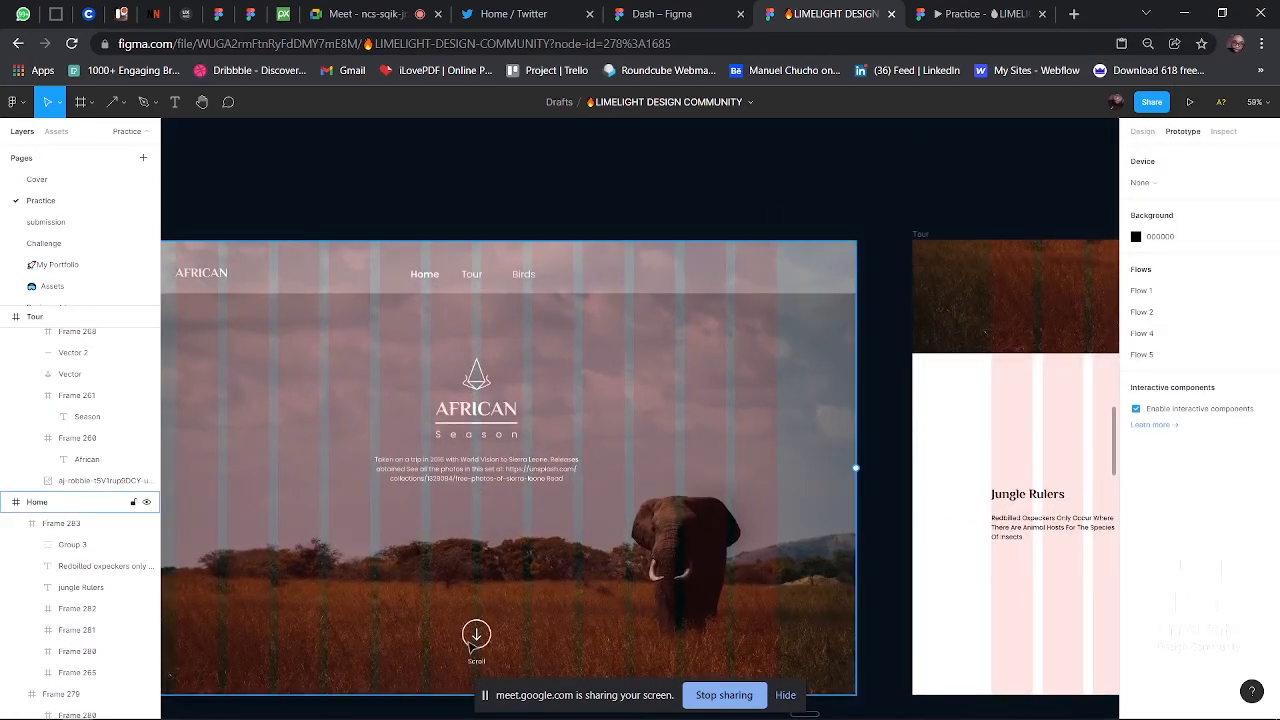
pyautogui.click(474, 645)
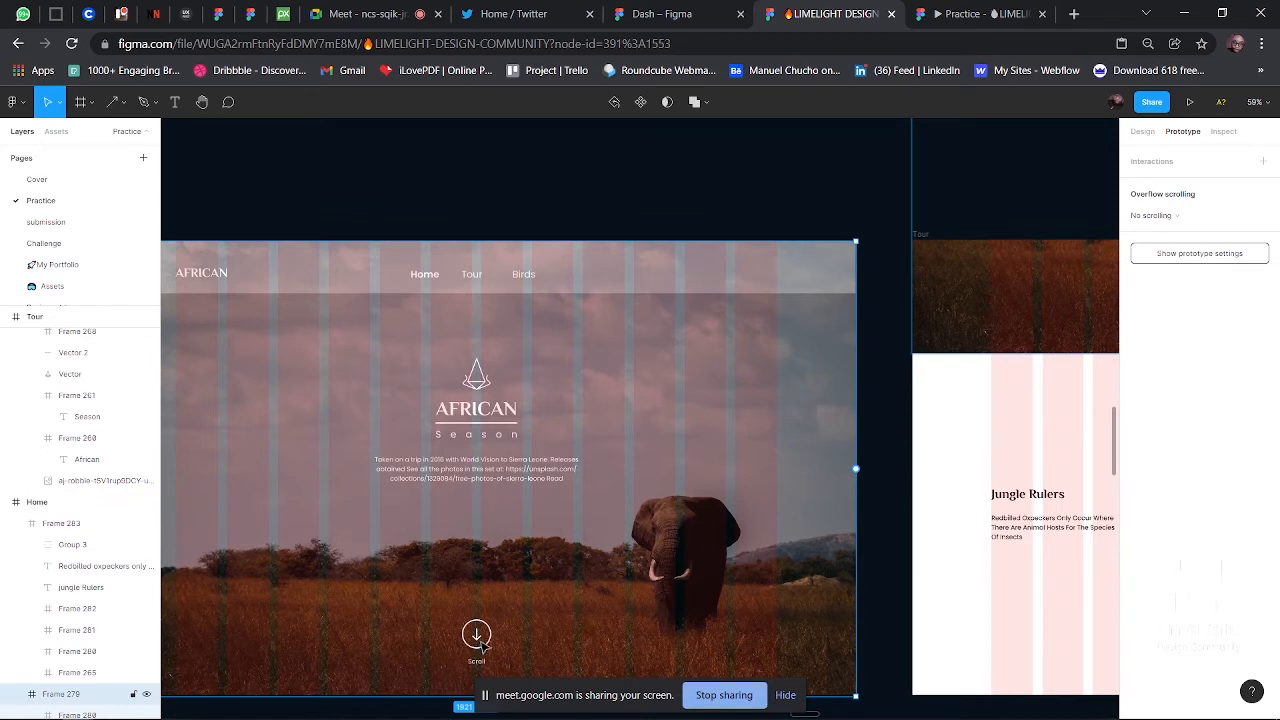
pyautogui.click(480, 643)
pyautogui.moveTo(491, 636); pyautogui.dragTo(930, 545)
pyautogui.hscroll(5, 930, 545)
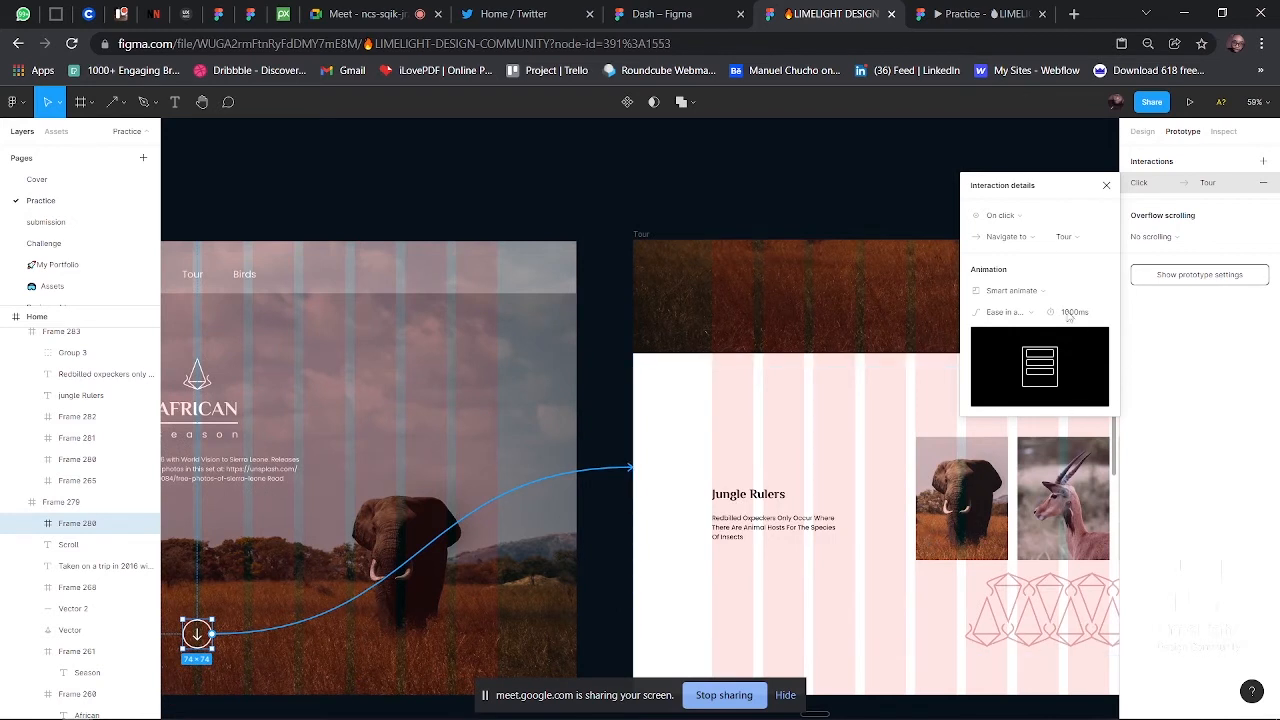
pyautogui.hscroll(2, 880, 320)
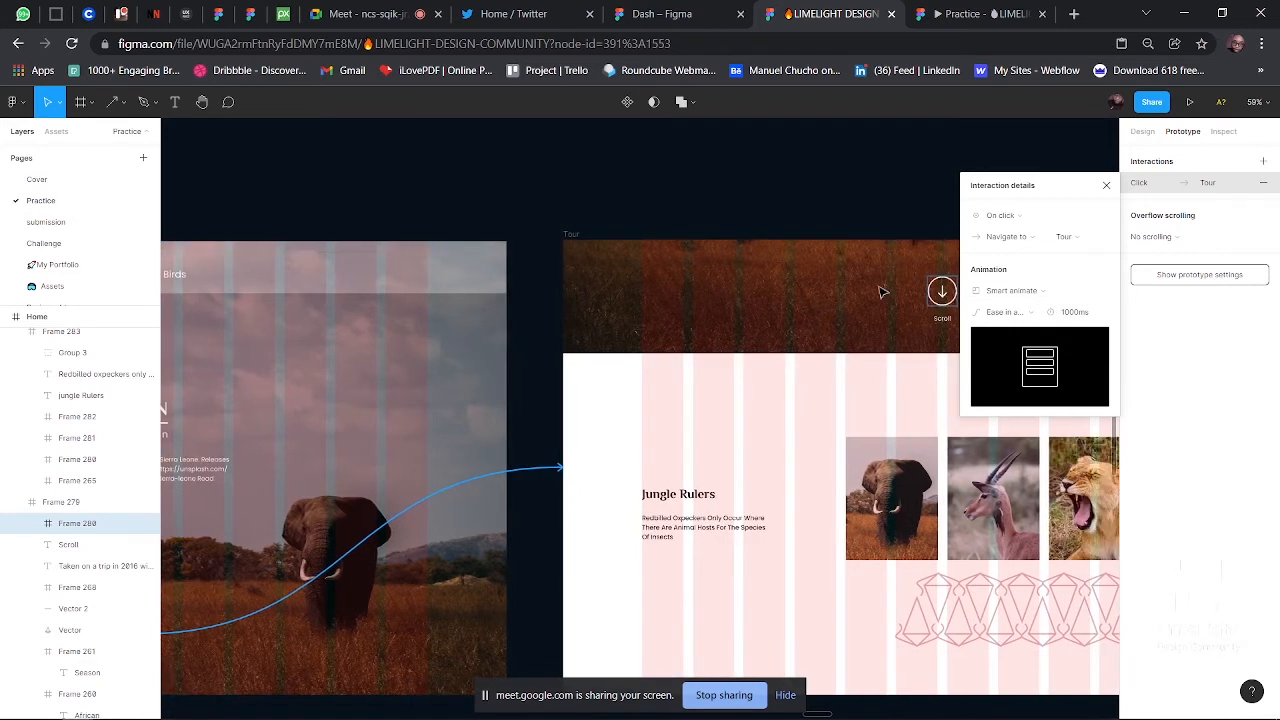
pyautogui.click(824, 199)
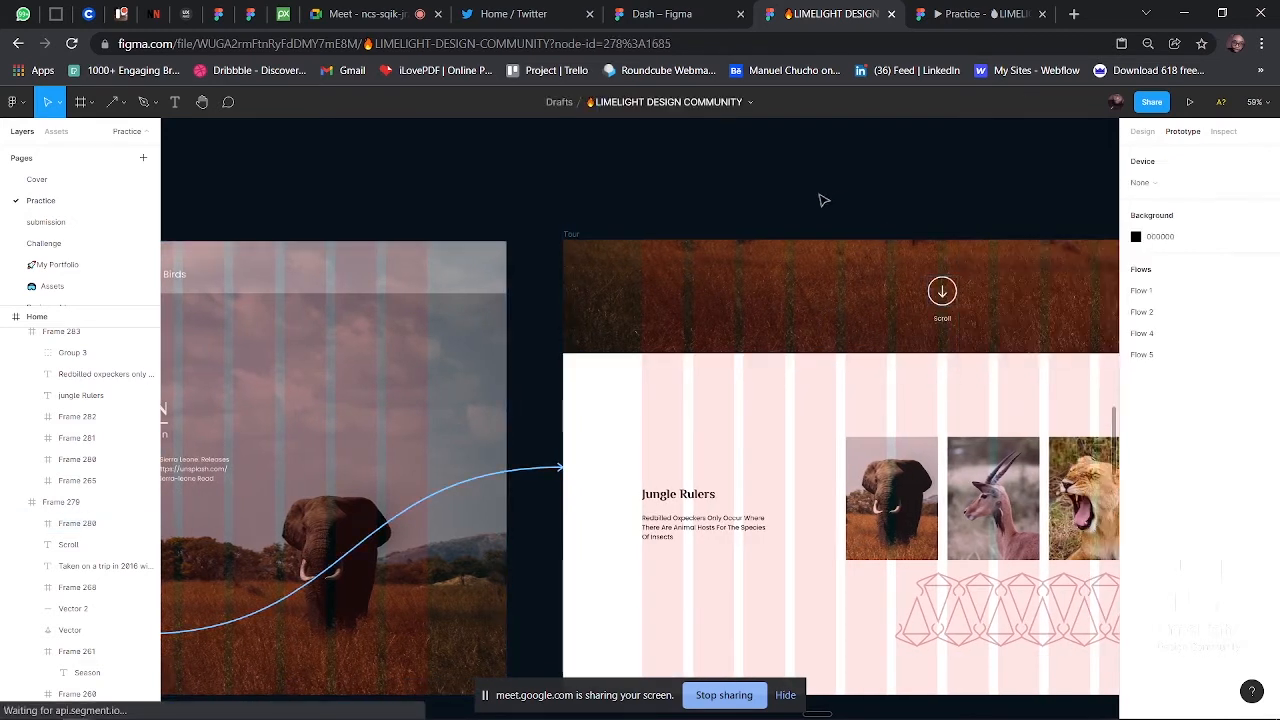
pyautogui.scroll(-3, 755, 246)
pyautogui.scroll(-2, 754, 244)
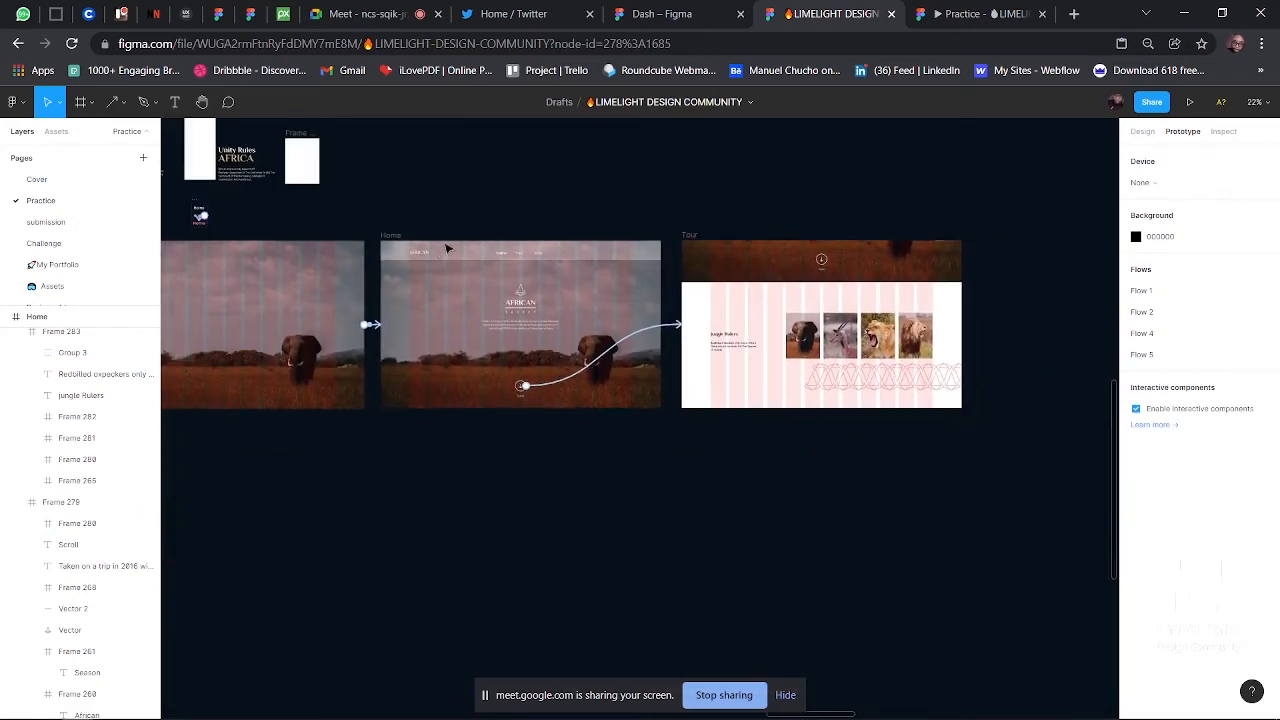
pyautogui.scroll(4, 440, 248)
pyautogui.scroll(1, 438, 250)
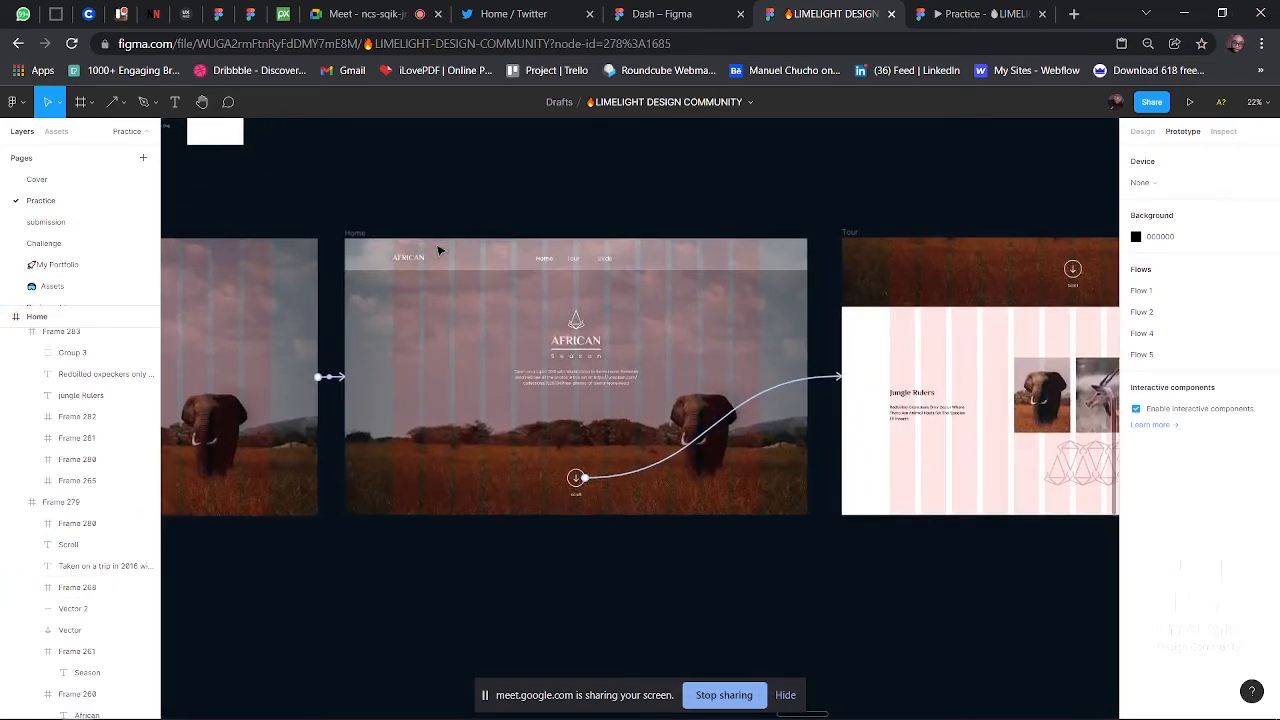
# - Switch to Google Meet, admit the participant waiting to join the call, and return to the Figma design file
pyautogui.click(372, 24)
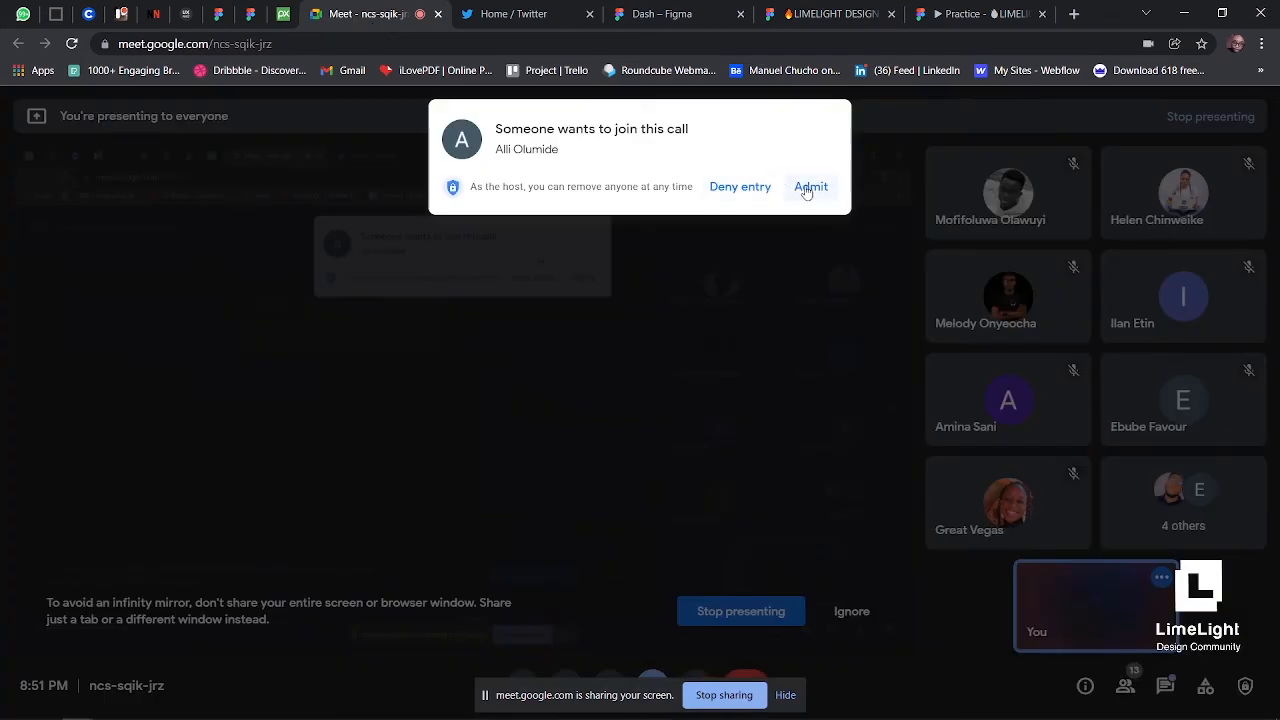
pyautogui.click(811, 188)
pyautogui.click(826, 13)
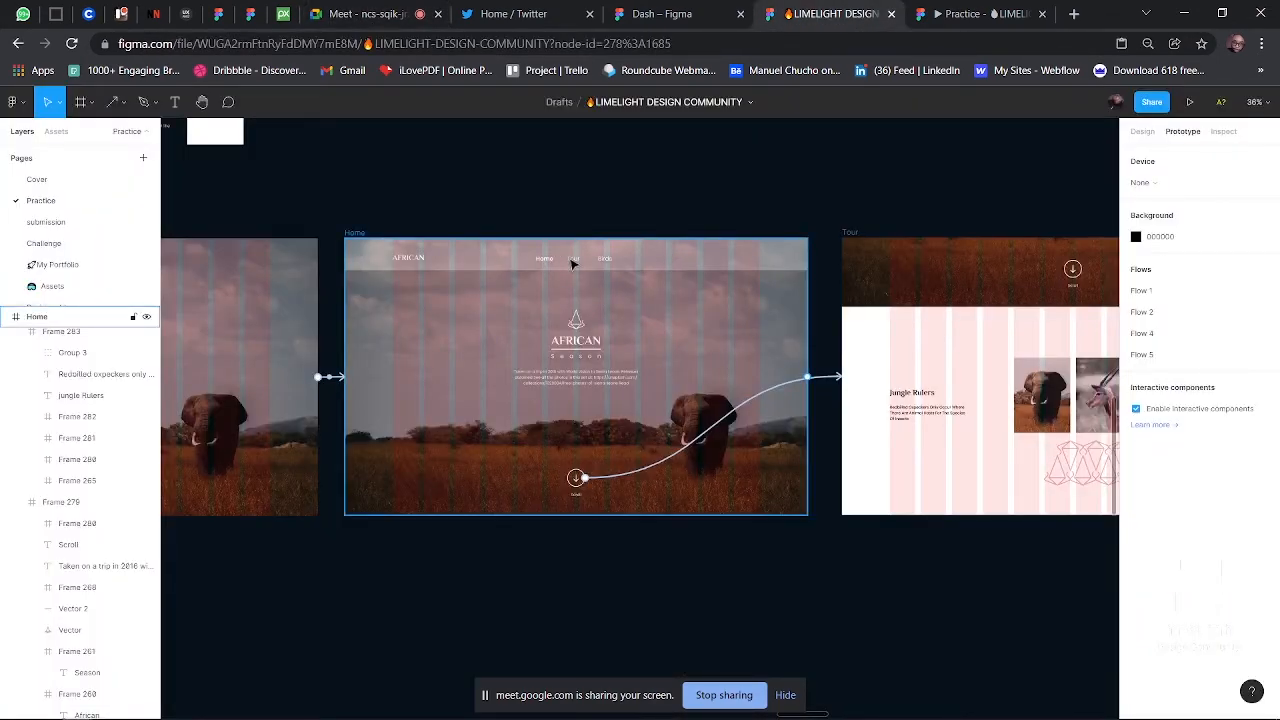
# - Switch to the prototype preview, play it full screen from Home through the scroll arrow, and exit full screen
pyautogui.hotkey('ctrl', 'Tab')
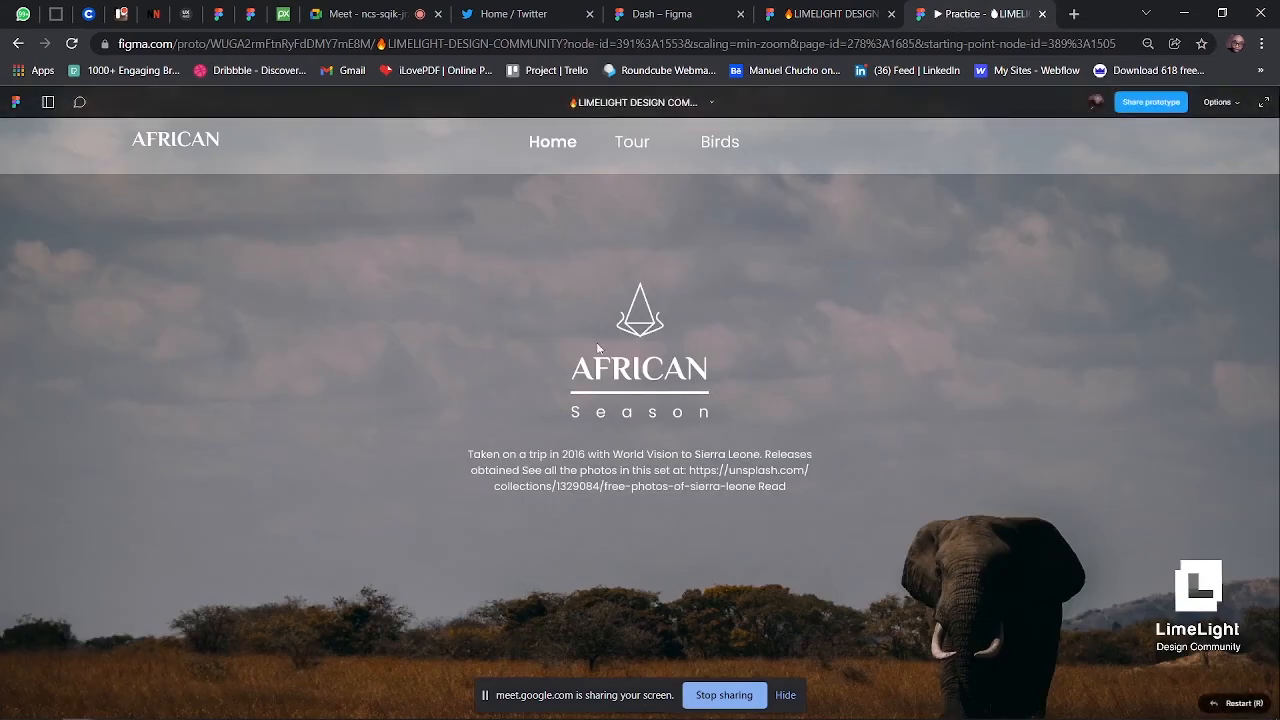
pyautogui.press('F11')
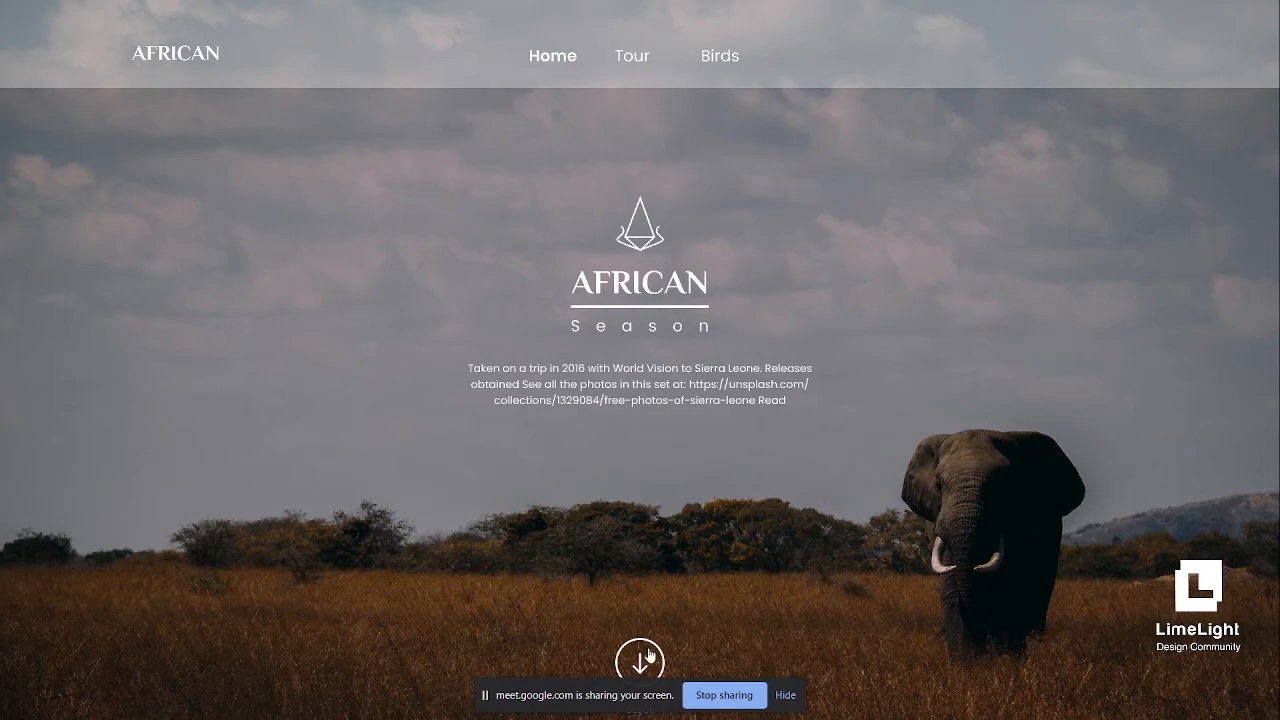
pyautogui.click(647, 655)
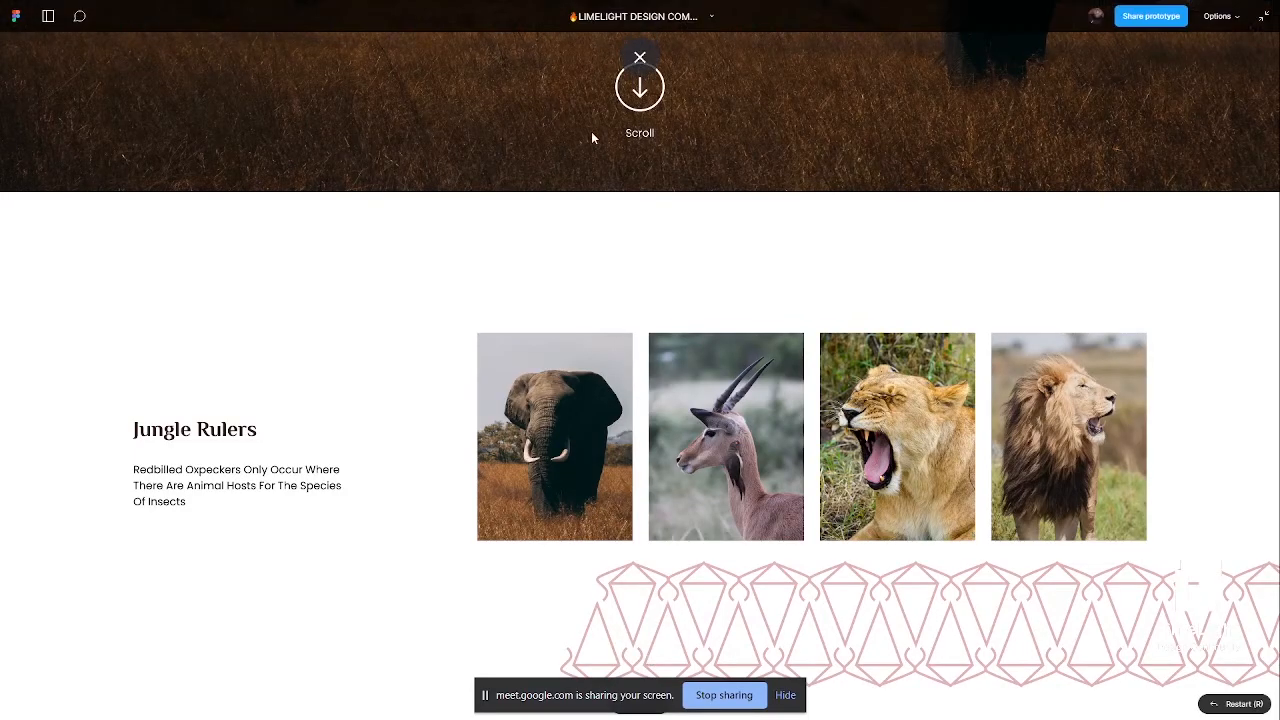
pyautogui.press('Escape')
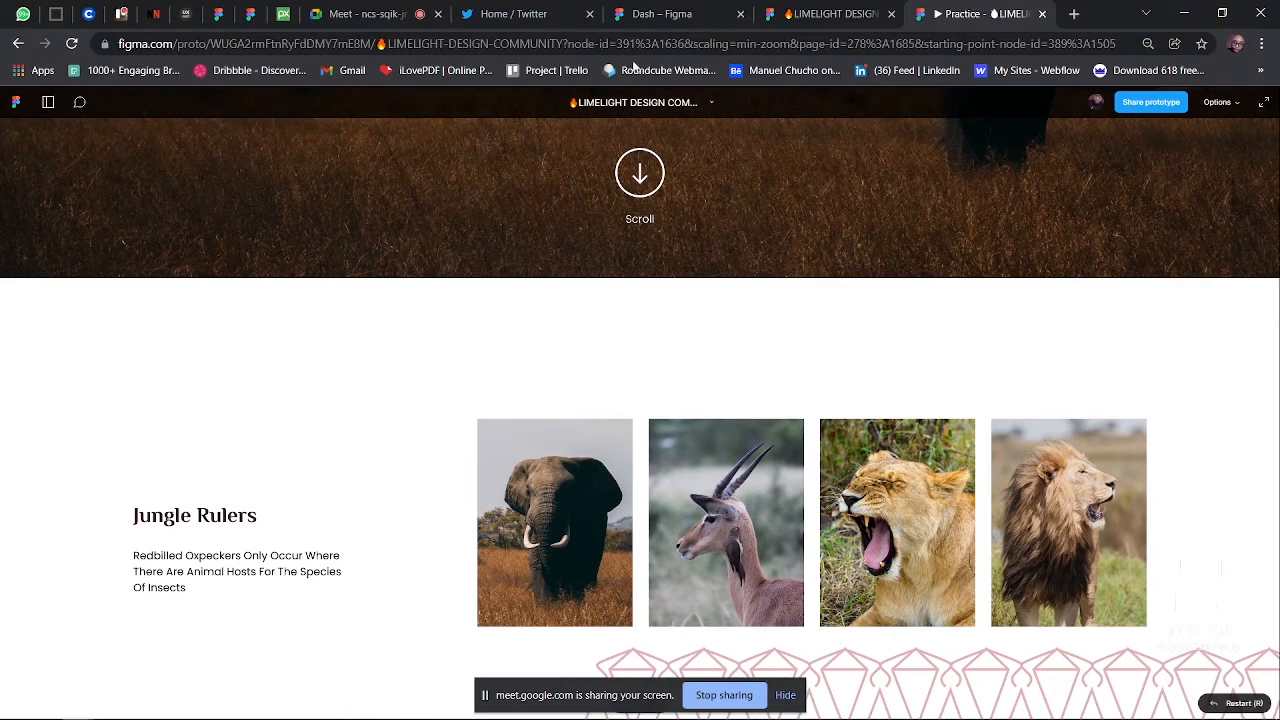
# - Return to the design file and set the duration of the scroll arrow's Smart animate transition to 3000 ms
pyautogui.click(812, 16)
pyautogui.click(780, 389)
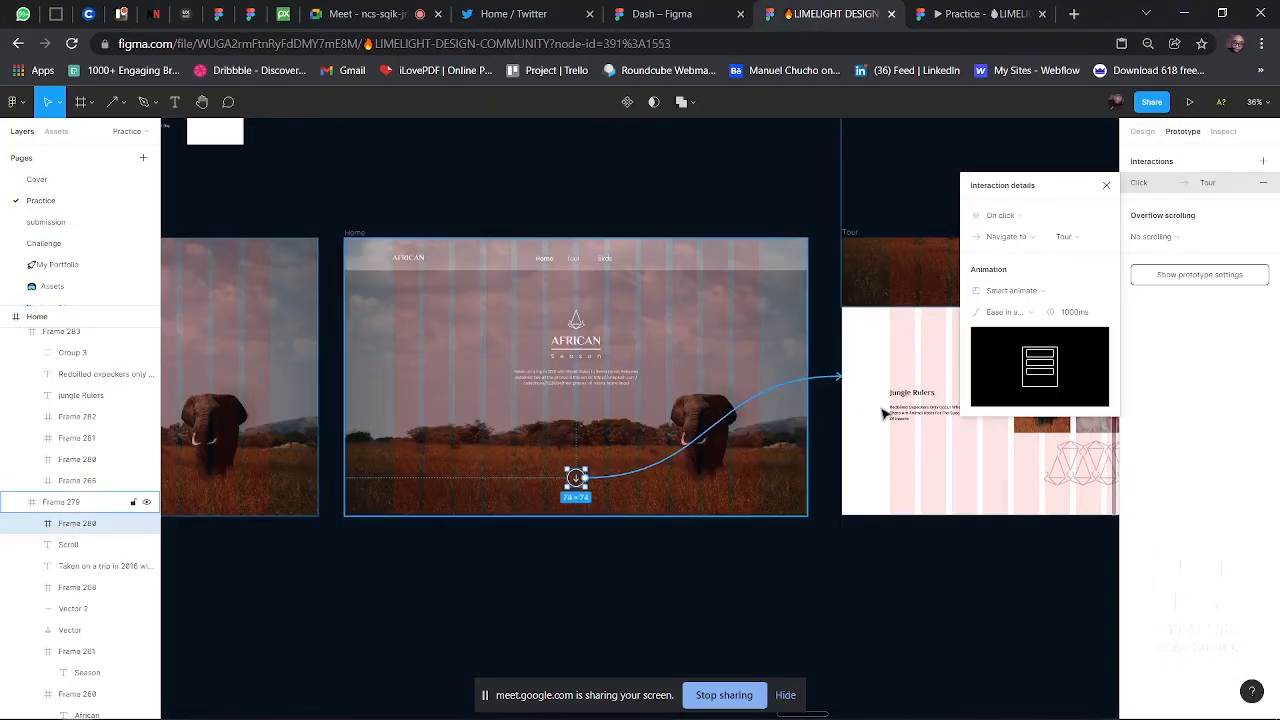
pyautogui.click(1071, 316)
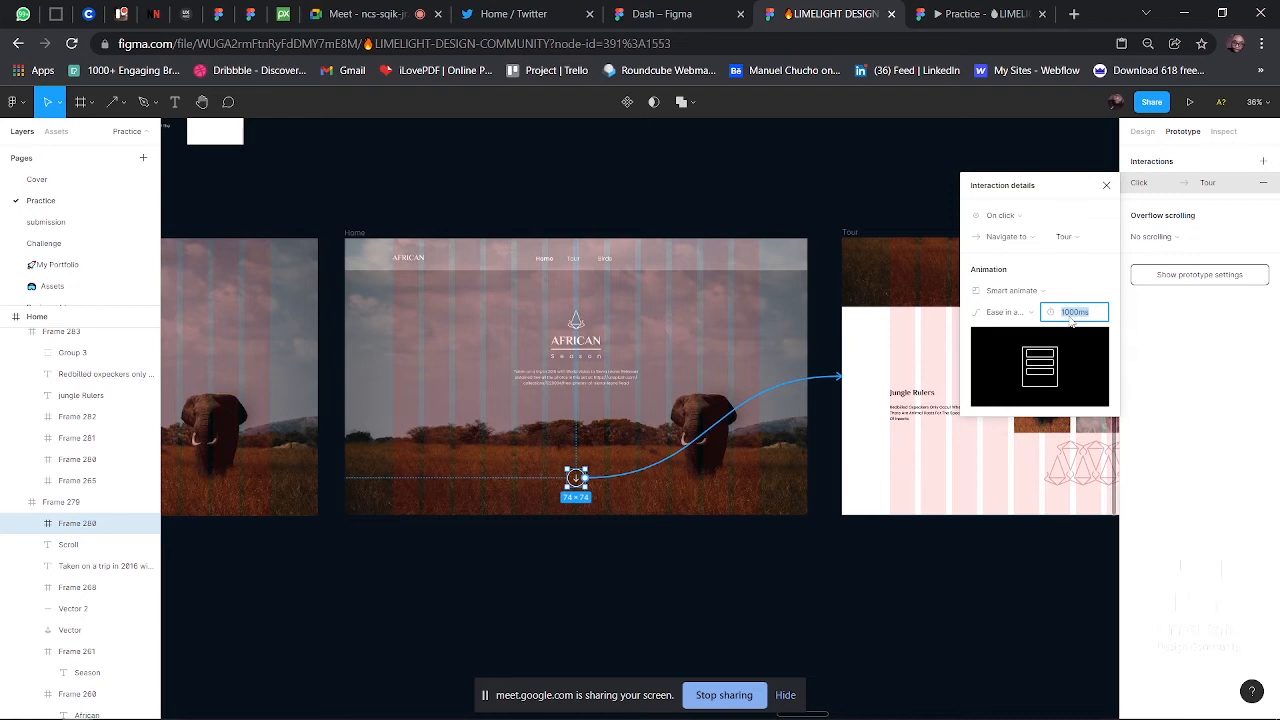
pyautogui.write('200')
pyautogui.press('BackSpace')
pyautogui.press('BackSpace')
pyautogui.press('BackSpace')
pyautogui.write('3000')
# - Restart the prototype preview and trigger the scroll arrow to check the slower transition to Tour
pyautogui.click(975, 14)
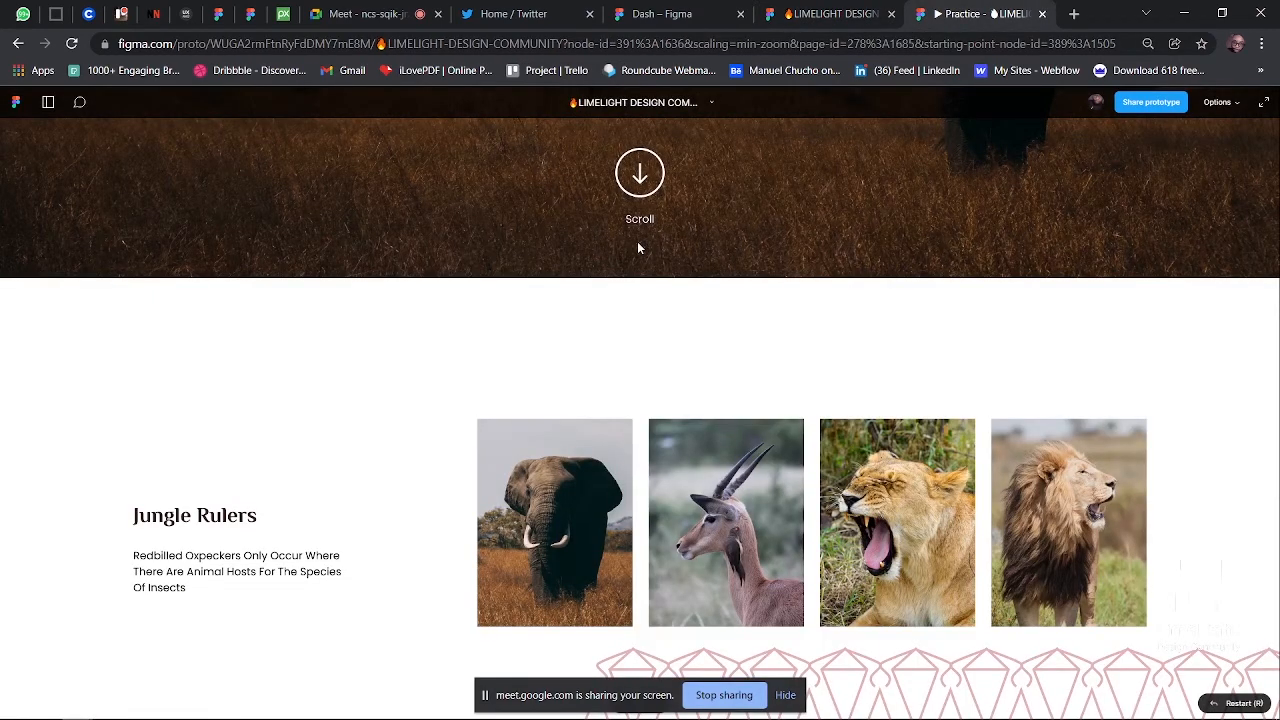
pyautogui.press('r')
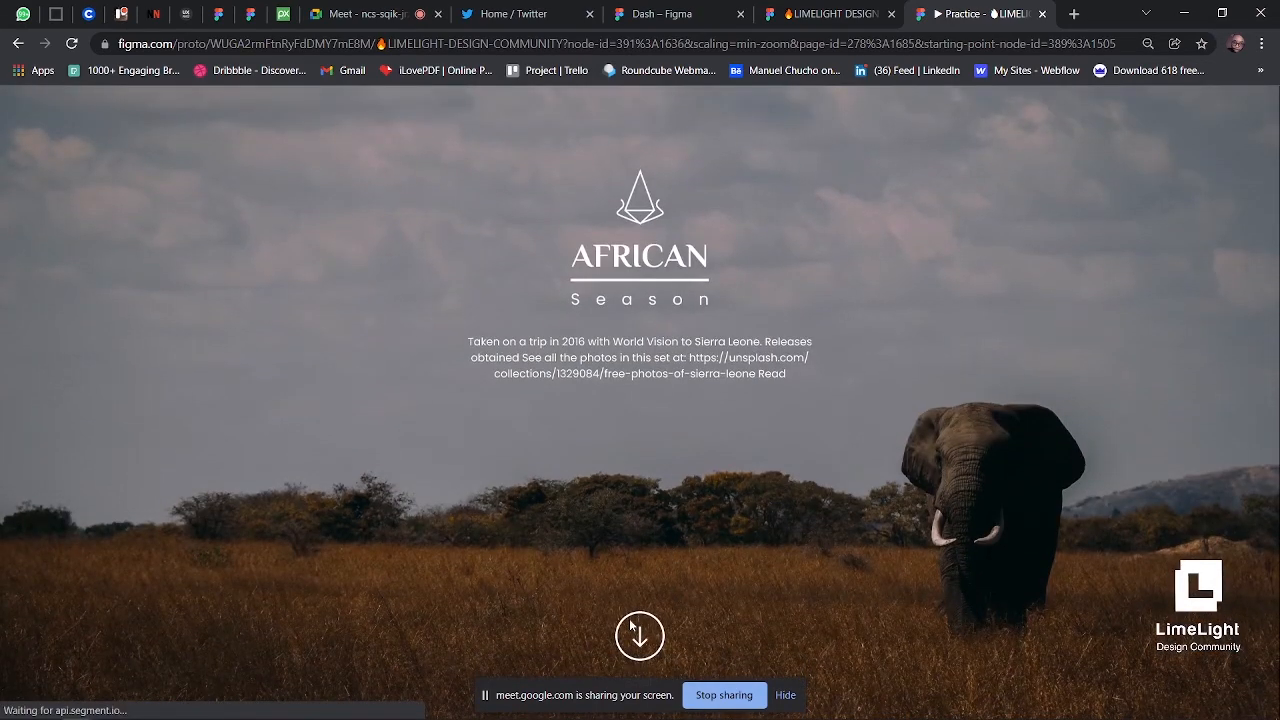
pyautogui.click(630, 625)
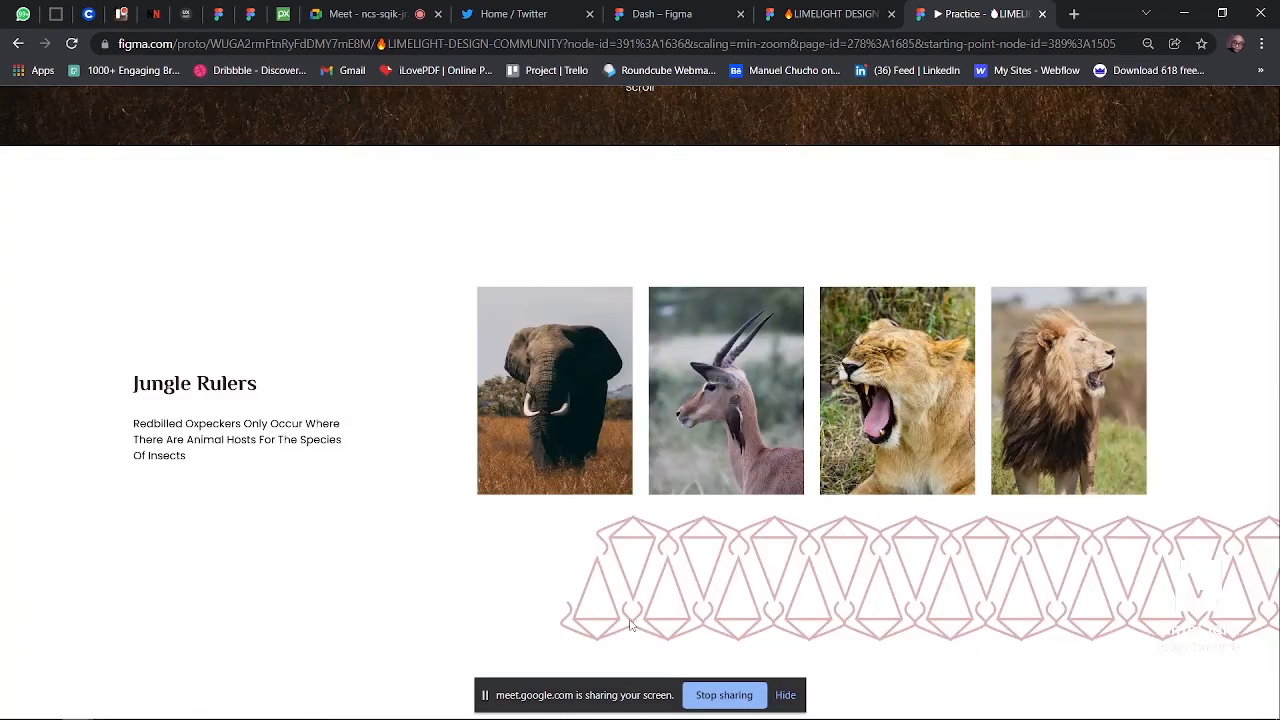
# - Set the duration of the Home-to-Tour scroll arrow transition to 2000 ms in the design file
pyautogui.click(812, 16)
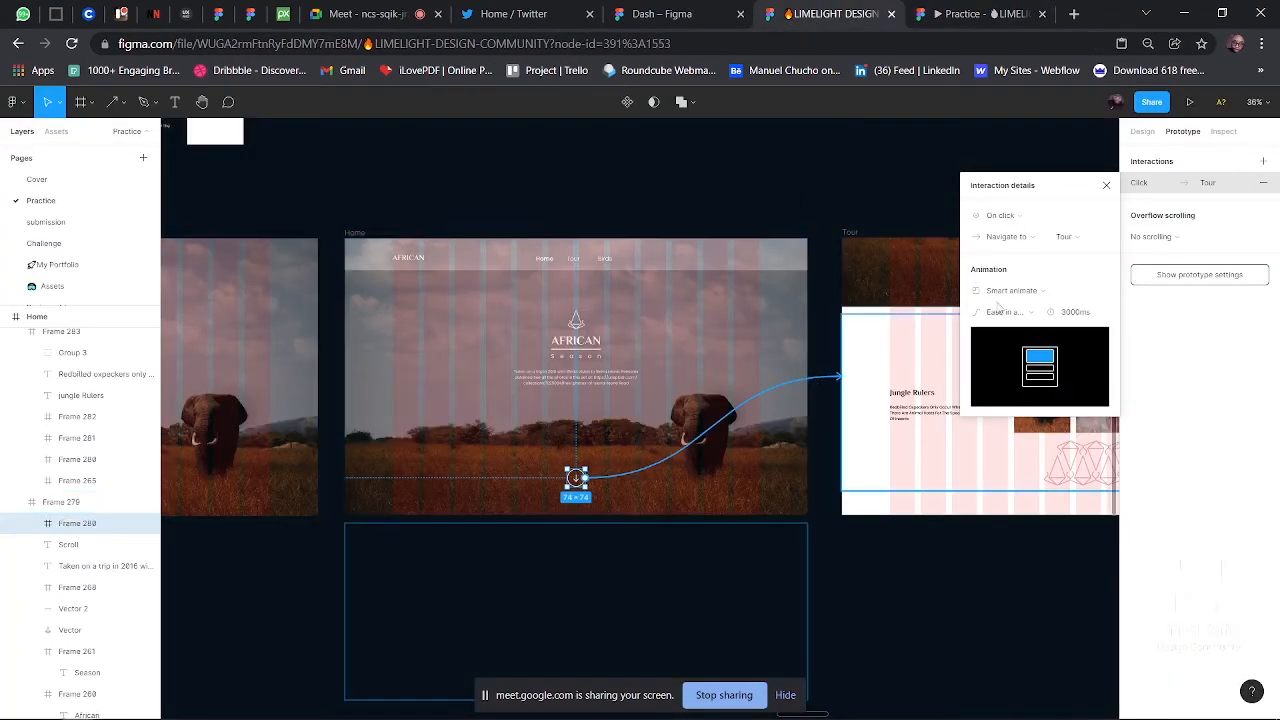
pyautogui.click(1073, 314)
pyautogui.write('2000')
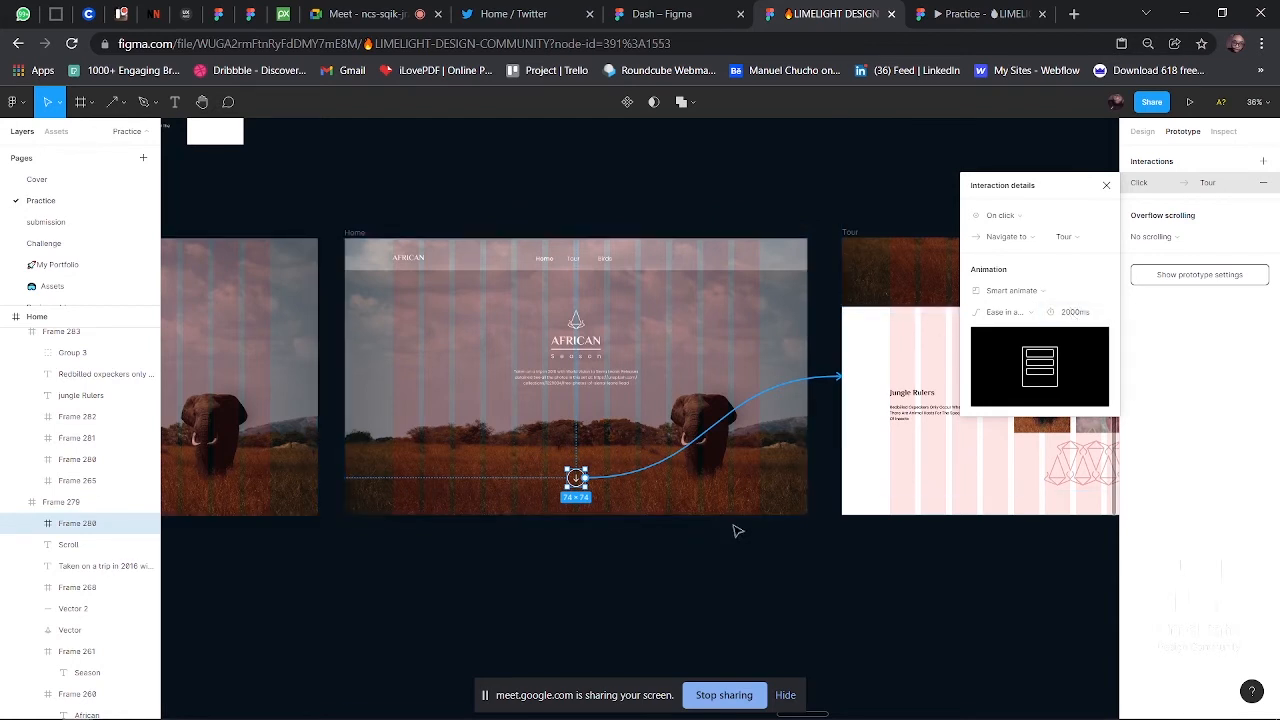
pyautogui.click(763, 558)
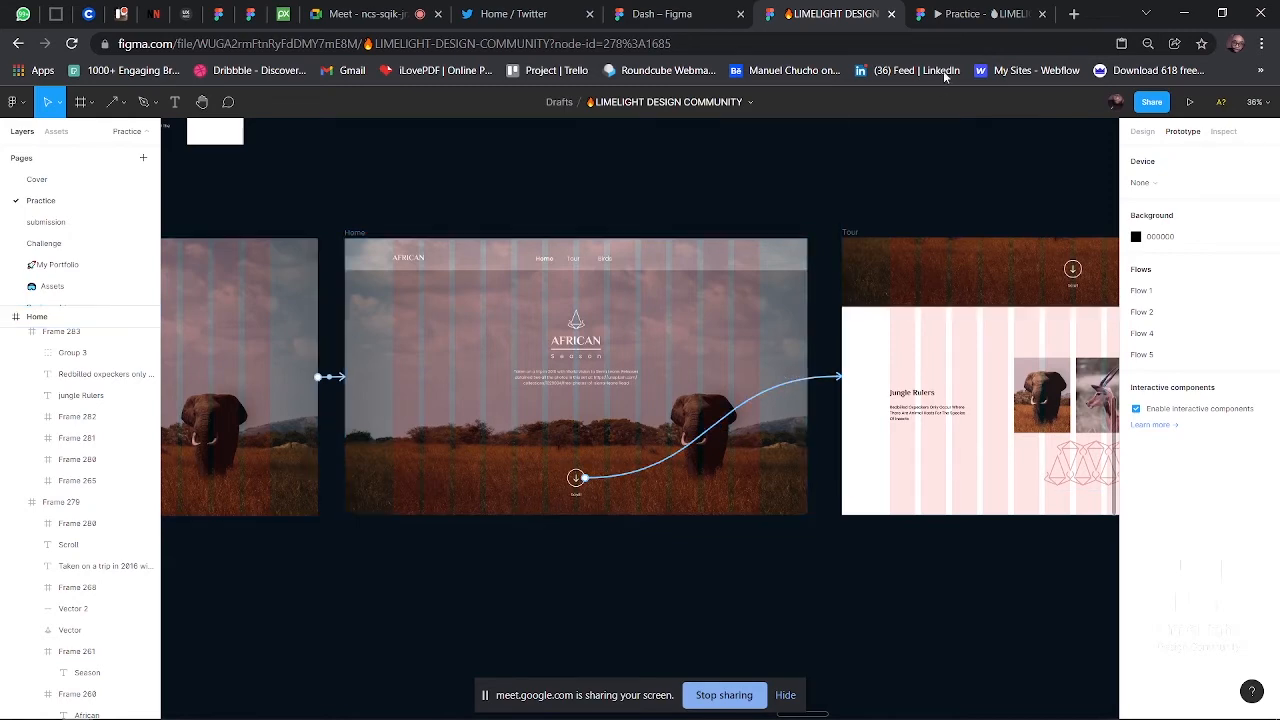
# - Switch to the prototype preview, go back to Home, play the scroll arrow's transition to Tour in full screen, and exit full screen
pyautogui.click(975, 13)
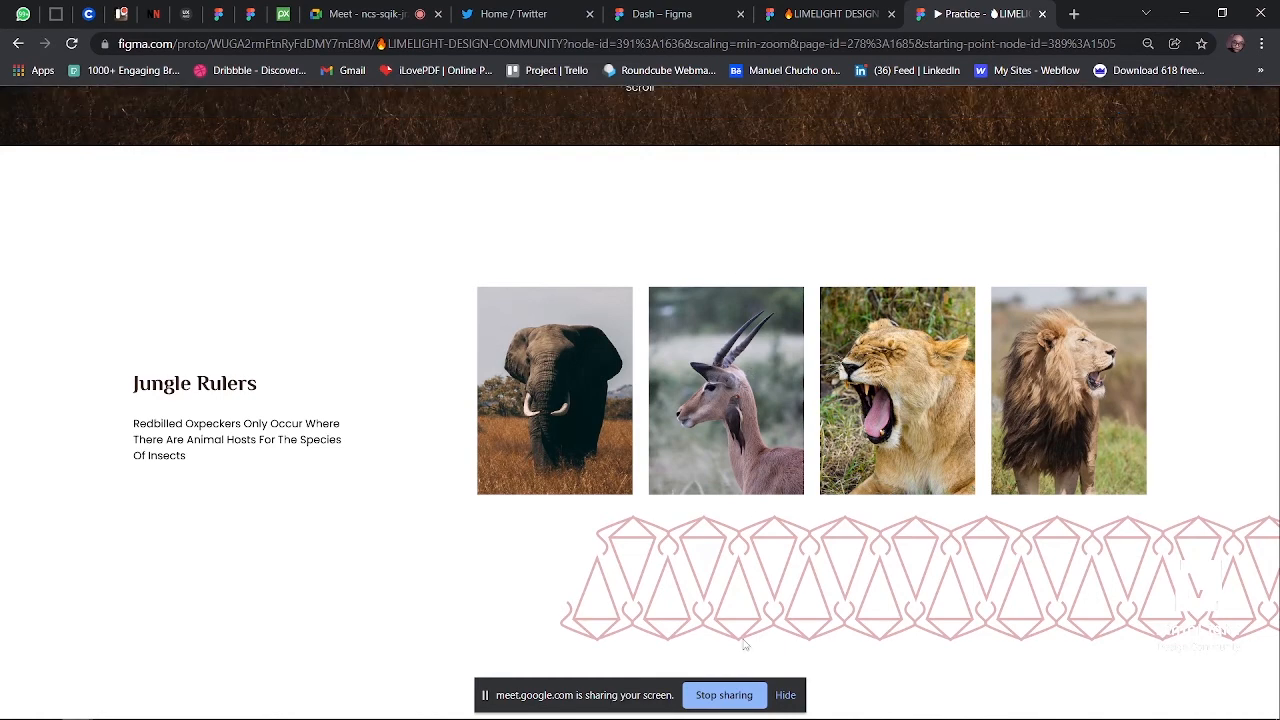
pyautogui.click(785, 695)
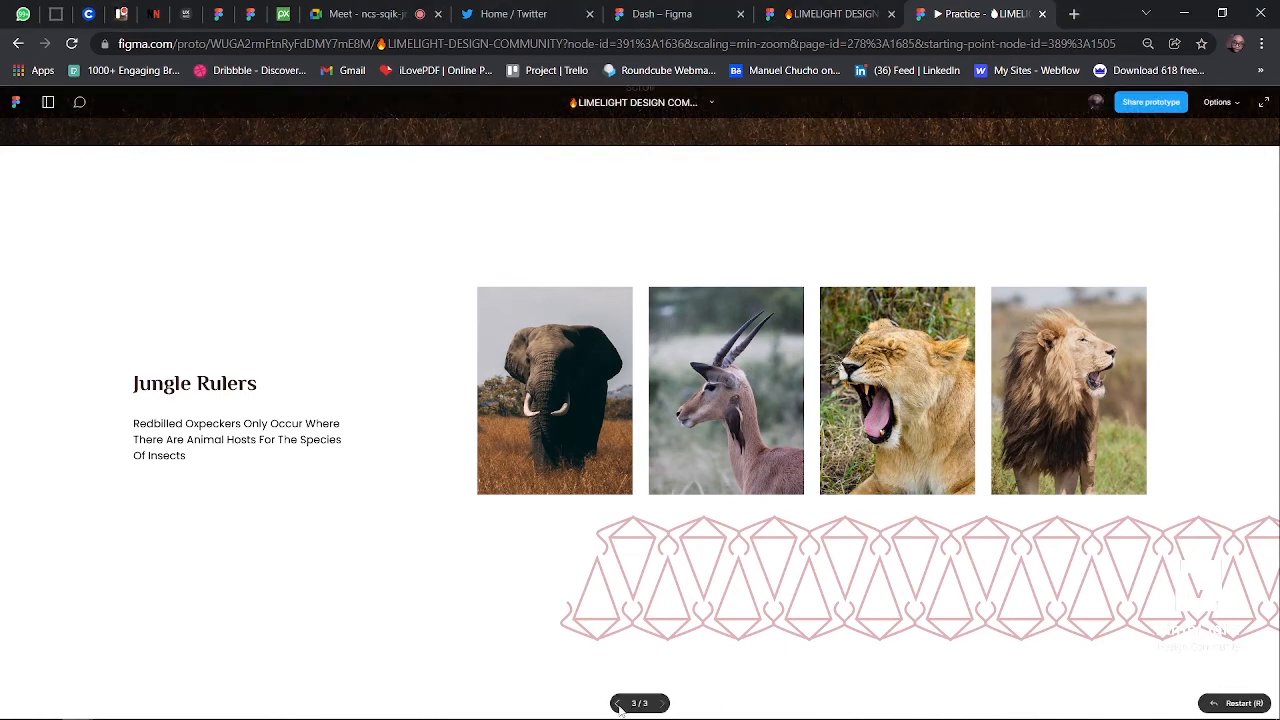
pyautogui.click(618, 705)
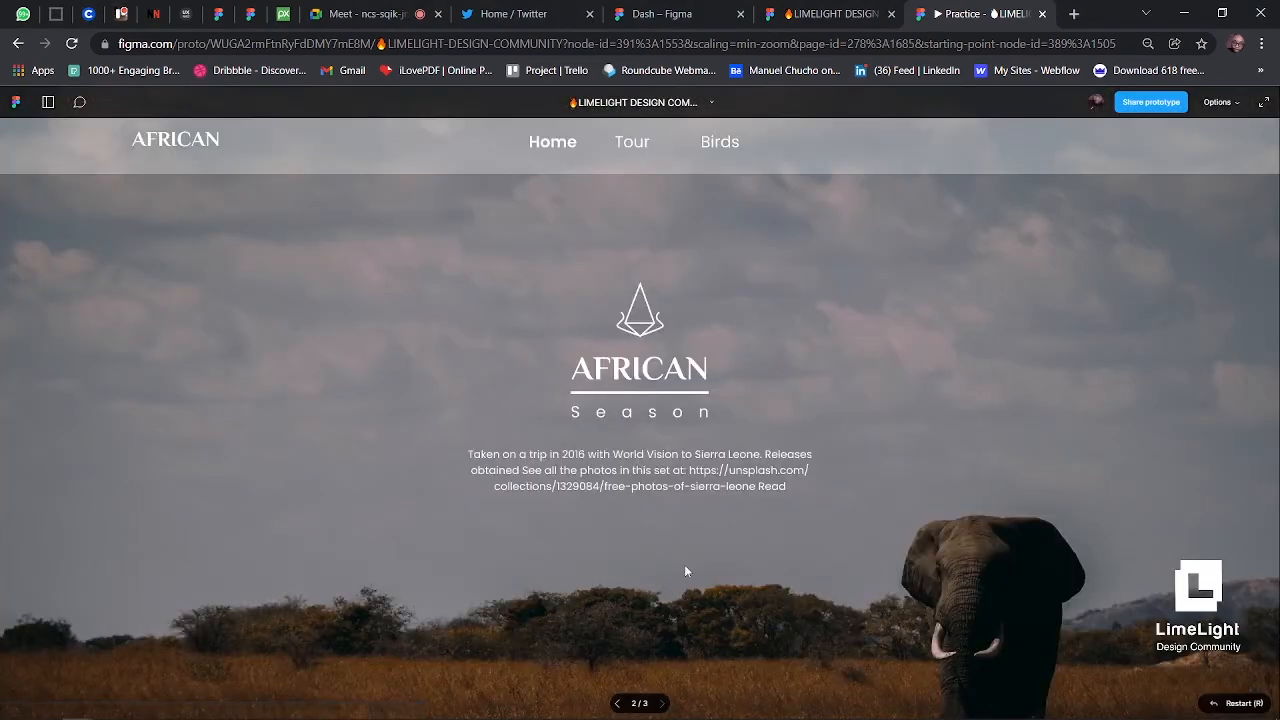
pyautogui.press('f')
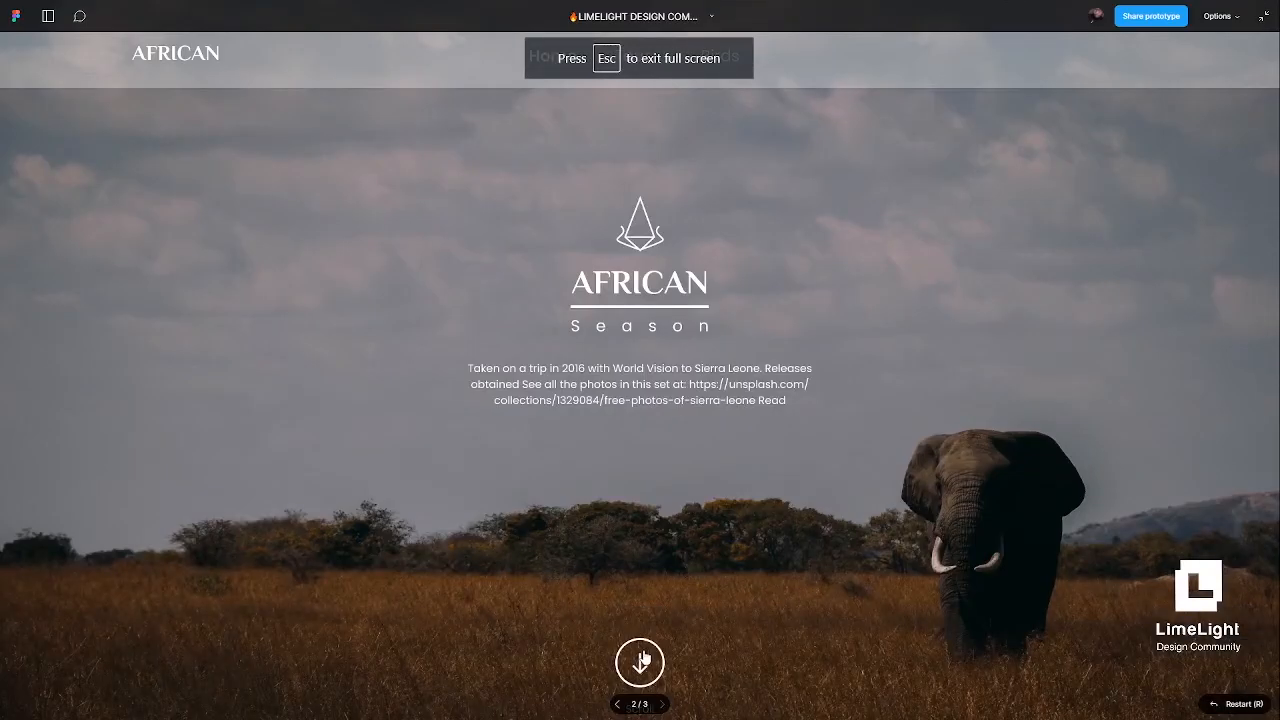
pyautogui.click(641, 661)
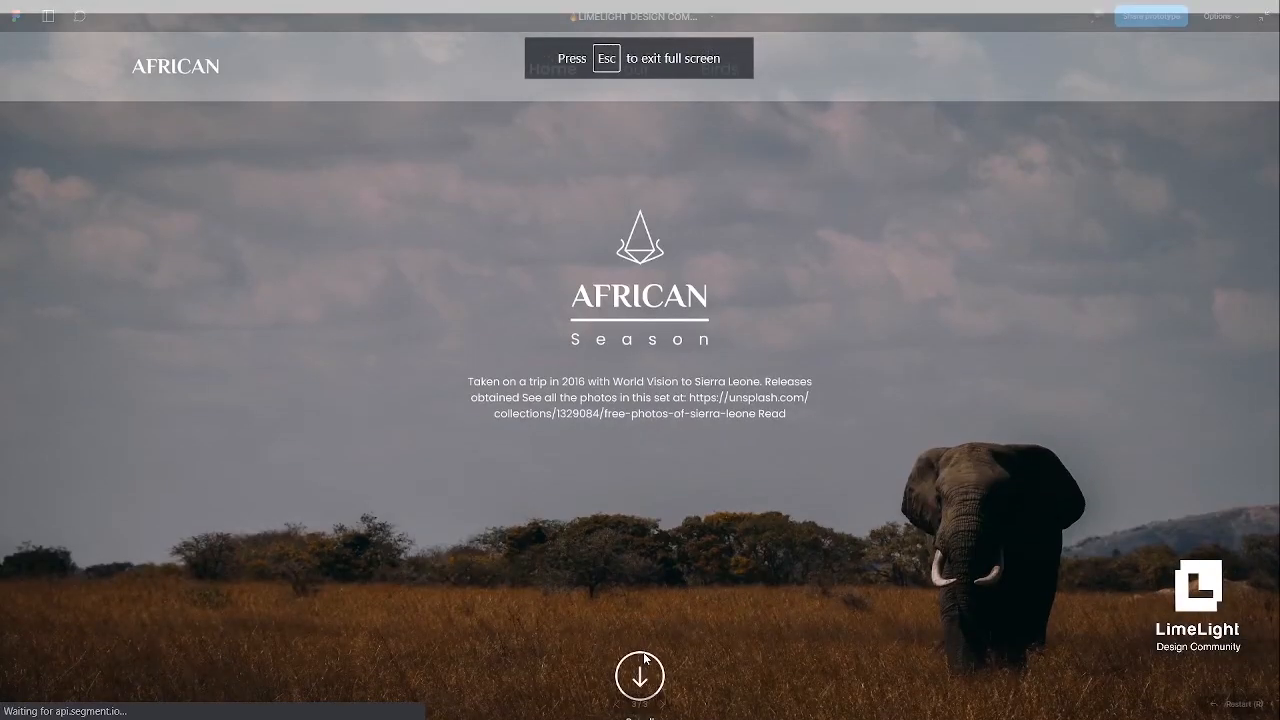
pyautogui.scroll(-5, 645, 657)
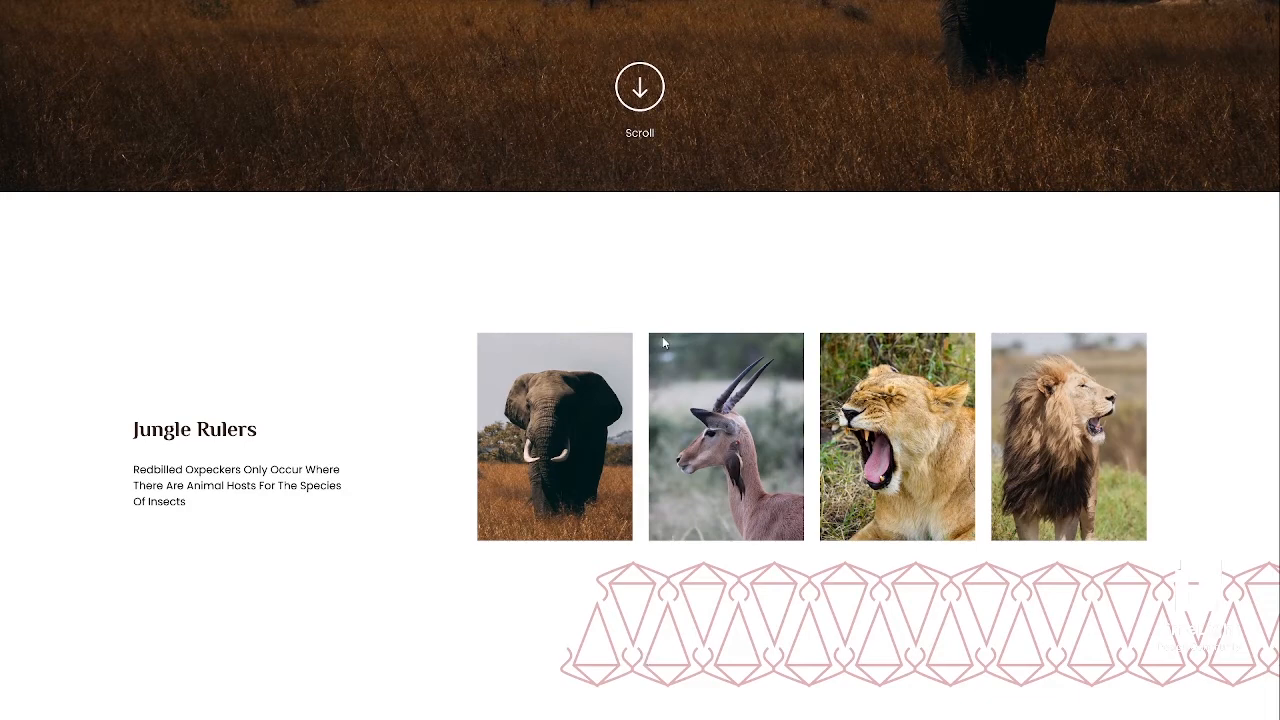
pyautogui.moveTo(617, 705)
pyautogui.press('Escape')
# - Switch to the Google Meet call, admit the waiting participant, and open the in-call messages
pyautogui.click(365, 14)
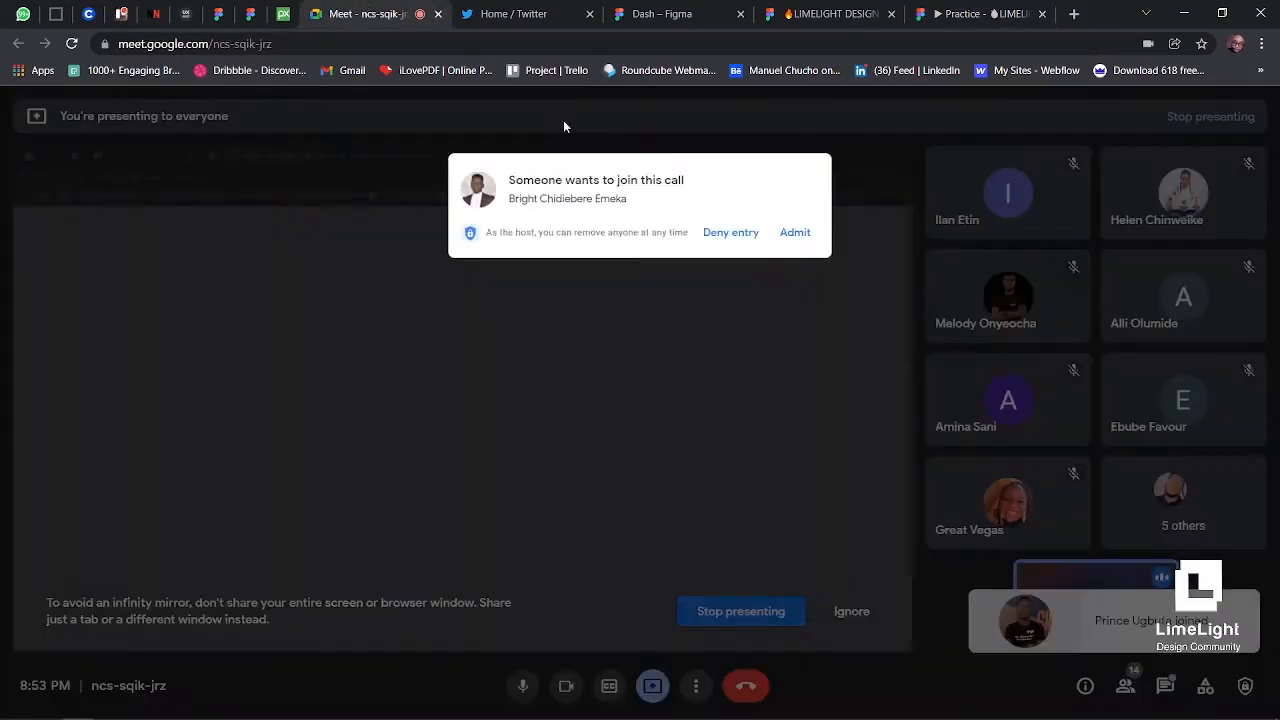
pyautogui.click(810, 187)
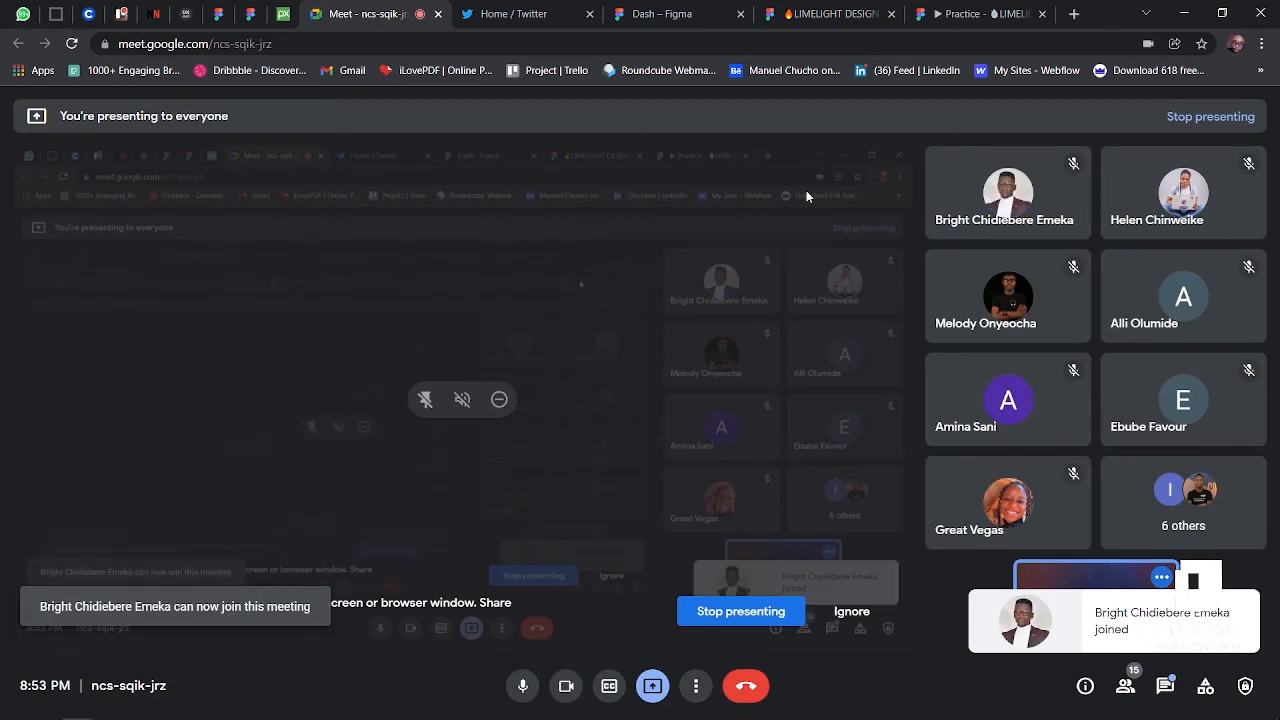
pyautogui.click(1165, 686)
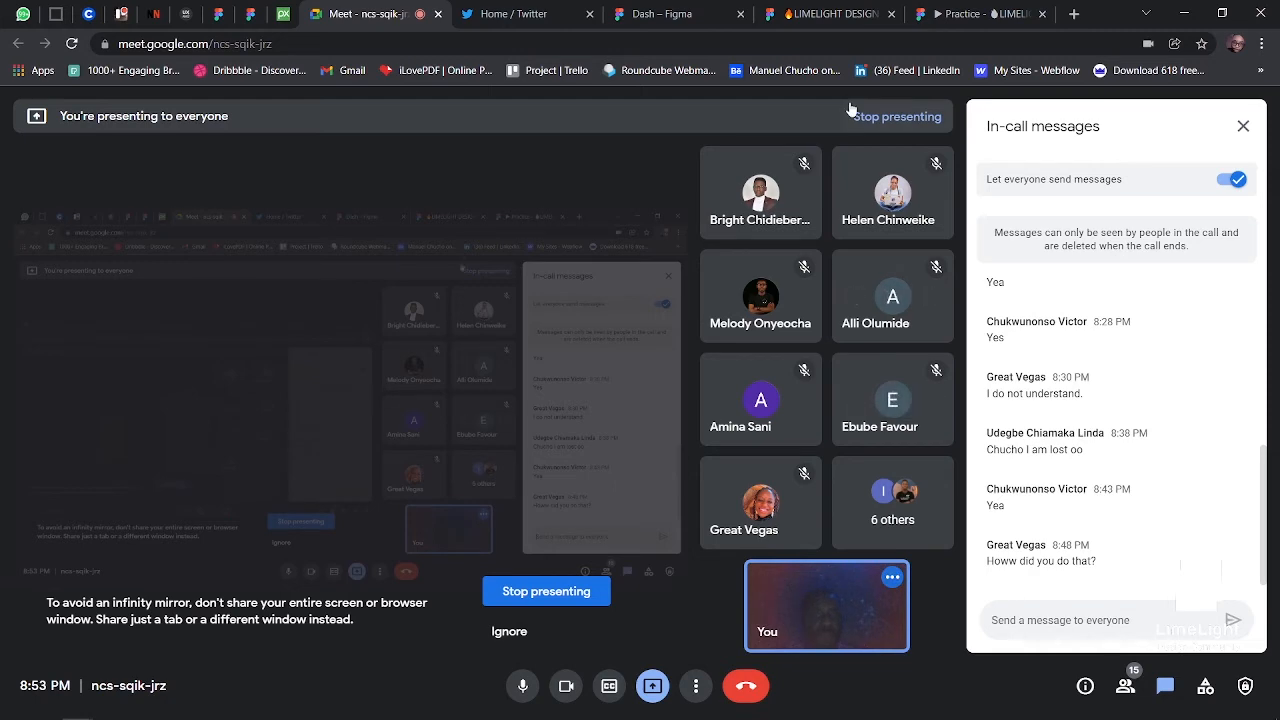
# - Switch to the Figma design file, inspect the scroll arrow's interaction details, and return to the Meet chat
pyautogui.moveTo(829, 14)
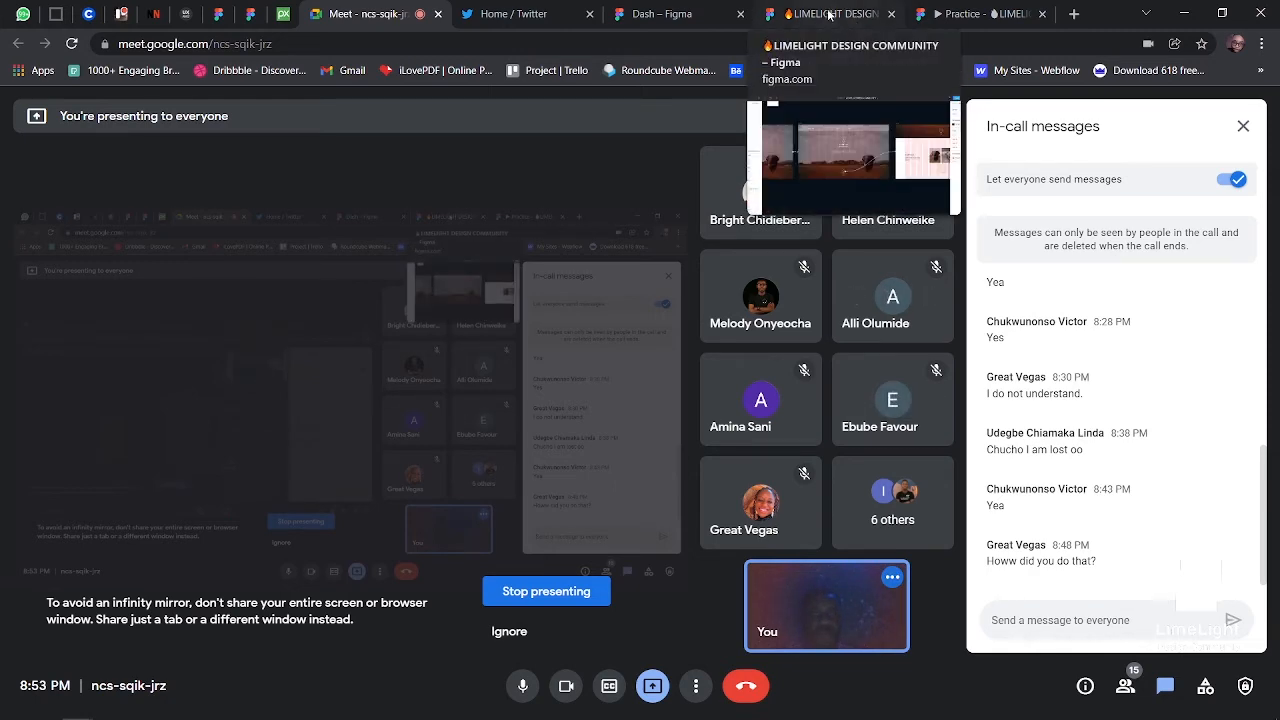
pyautogui.click(829, 14)
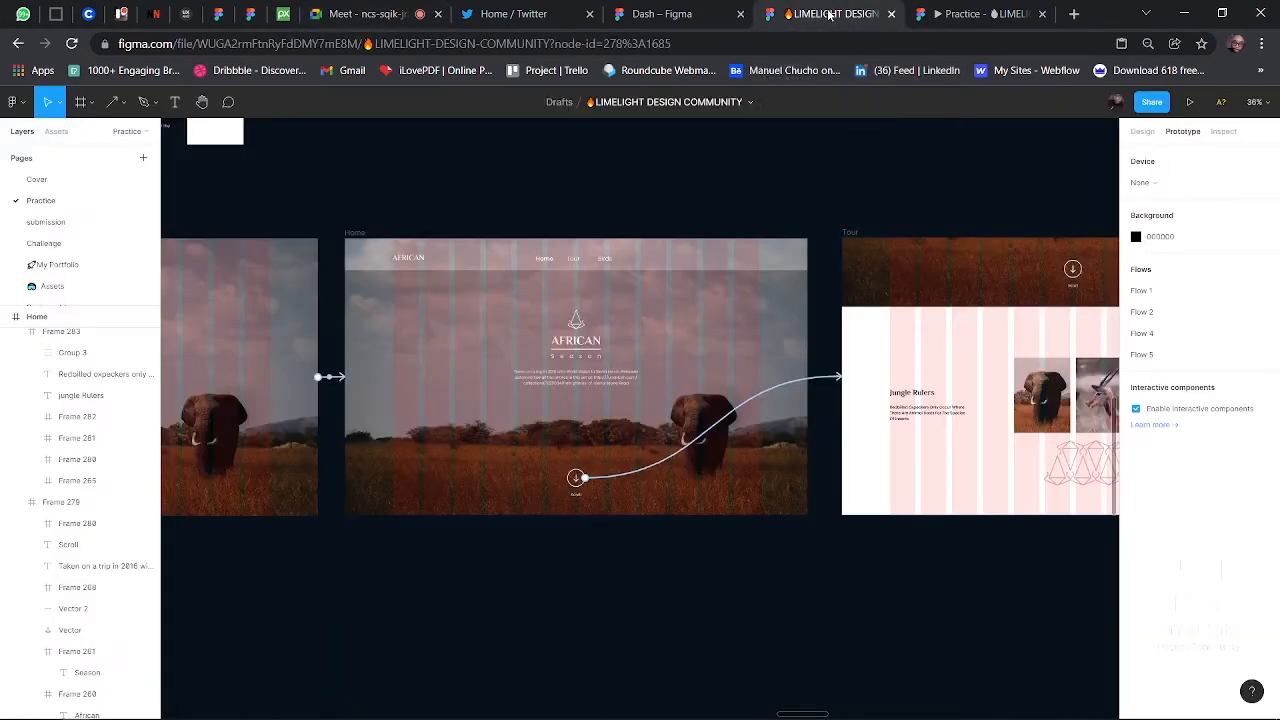
pyautogui.scroll(-2, 716, 388)
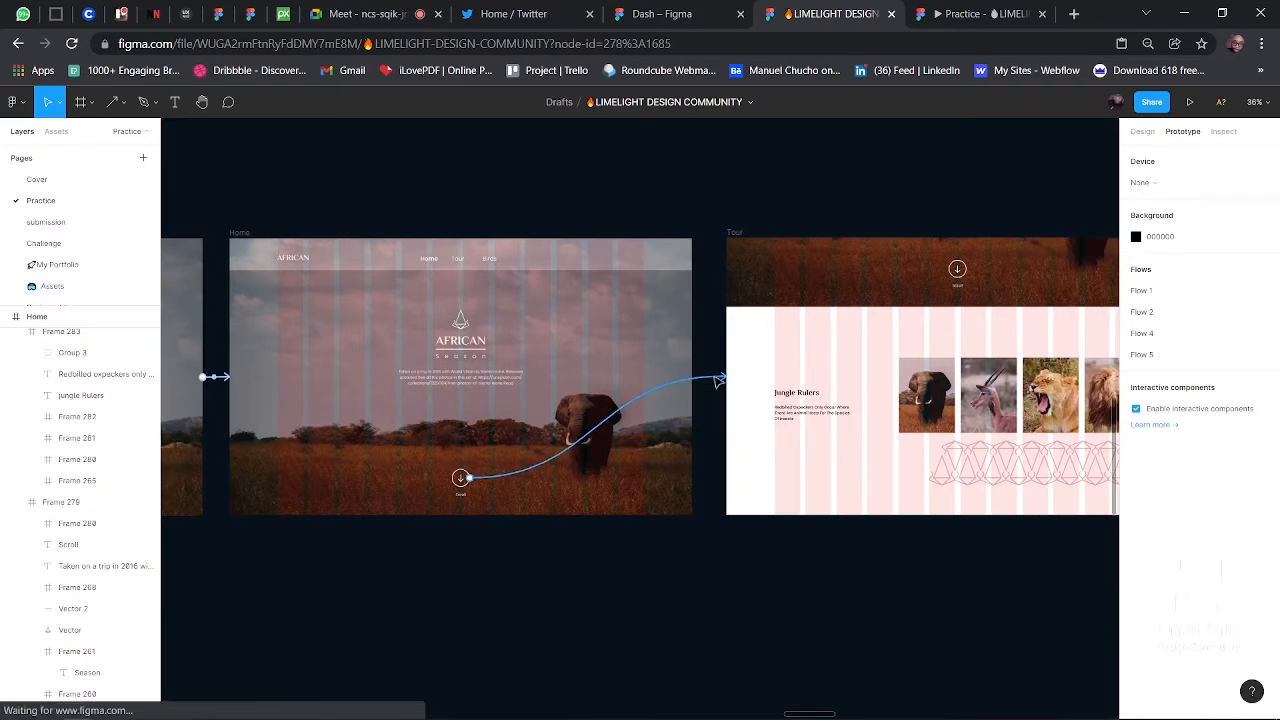
pyautogui.click(716, 385)
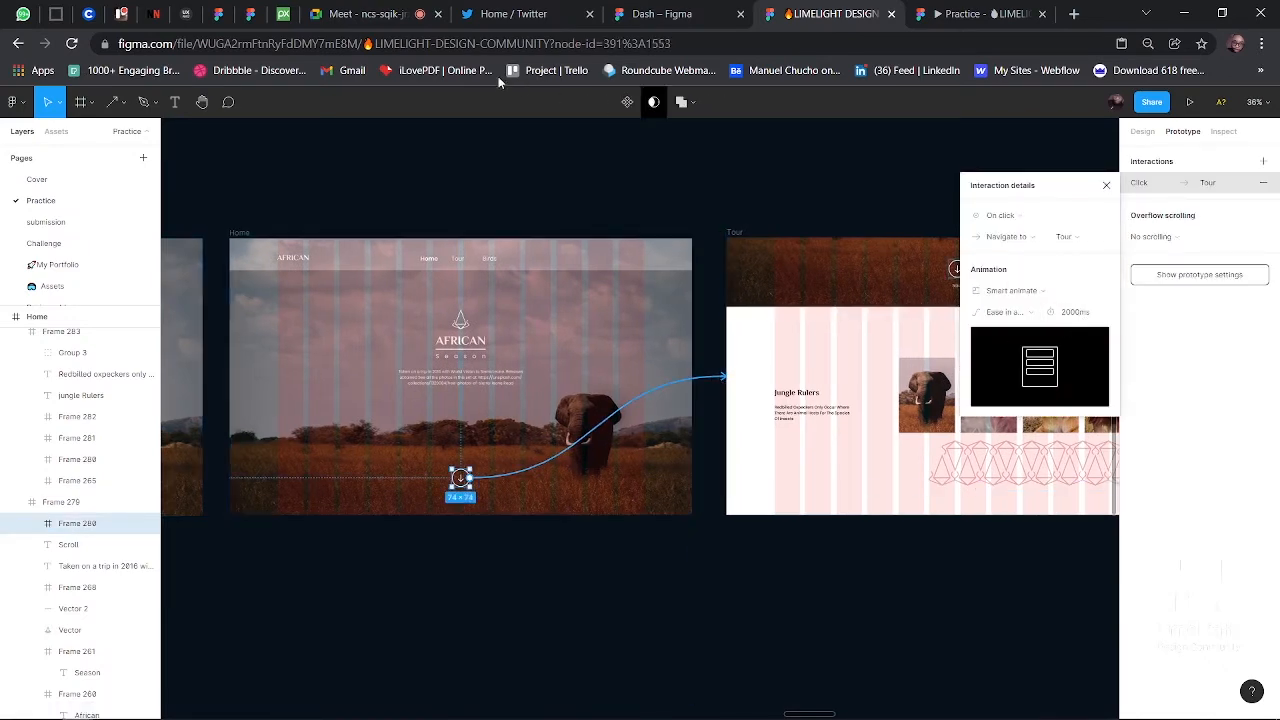
pyautogui.click(362, 14)
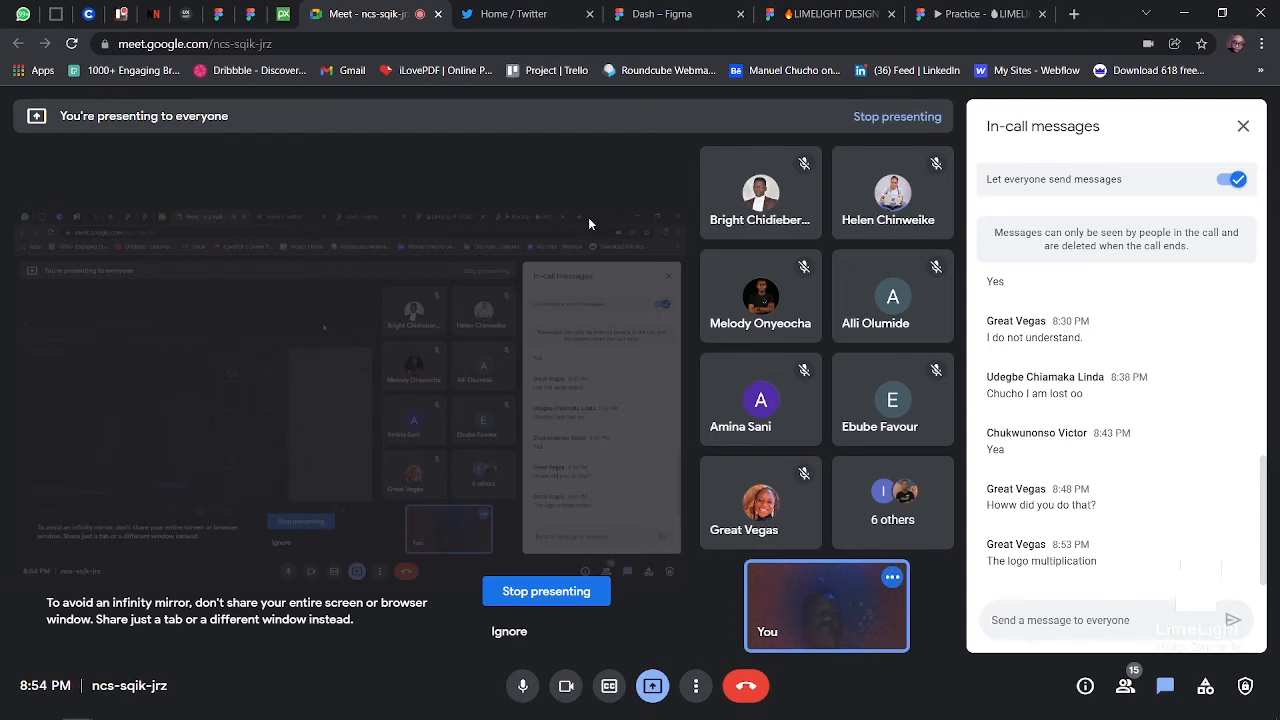
# - Return to the Figma design file, copy the first logo vector of Tour's pattern onto the empty canvas below, and delete the copy
pyautogui.click(817, 17)
pyautogui.hscroll(5, 697, 262)
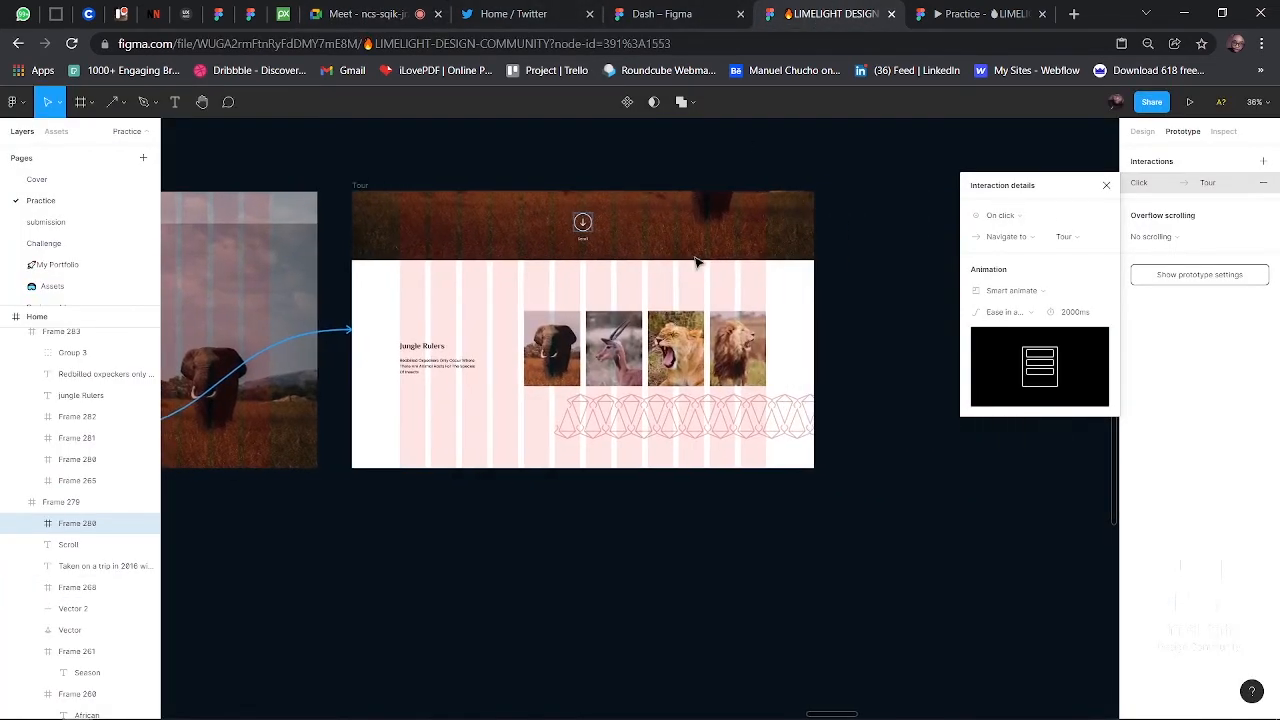
pyautogui.scroll(5, 617, 451)
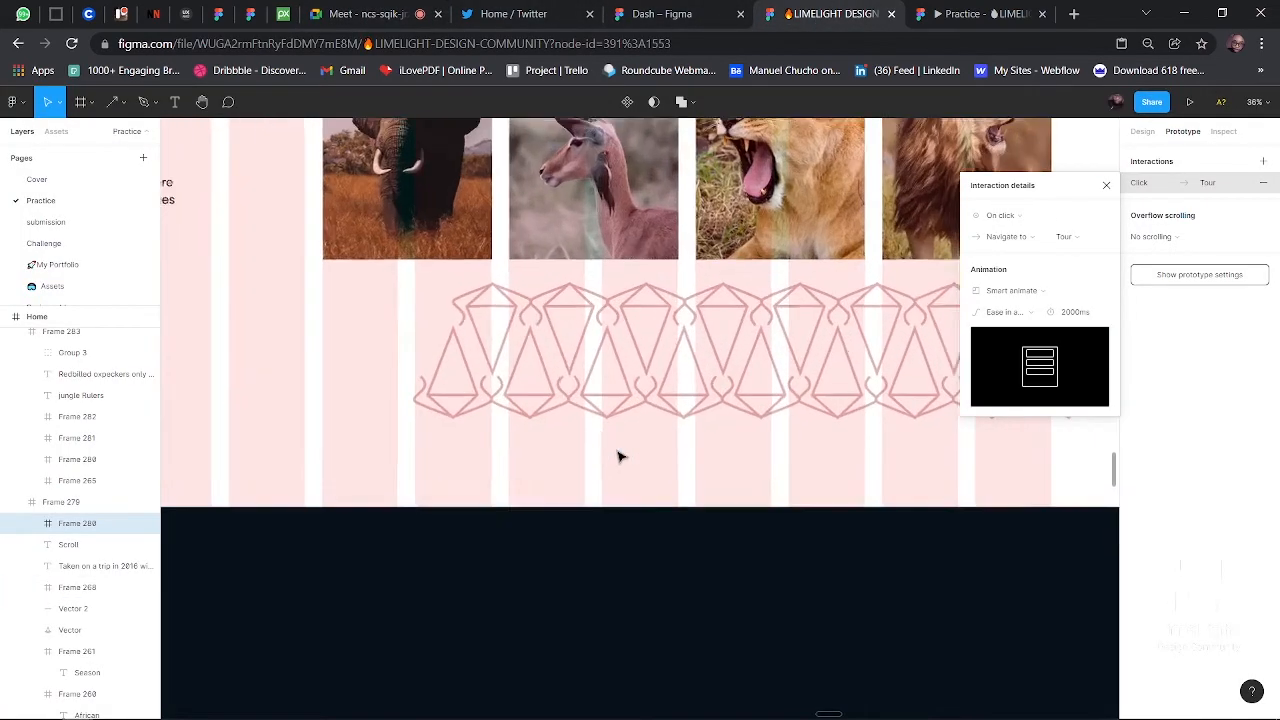
pyautogui.click(478, 393)
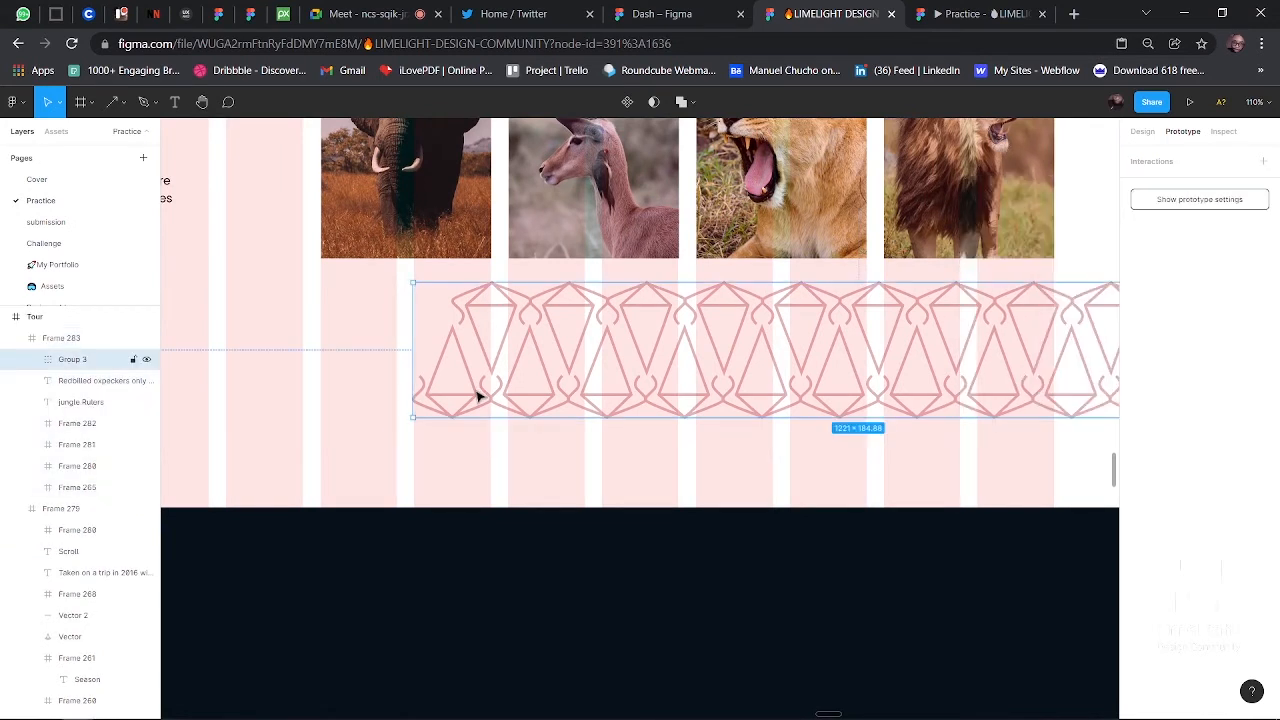
pyautogui.doubleClick(478, 397)
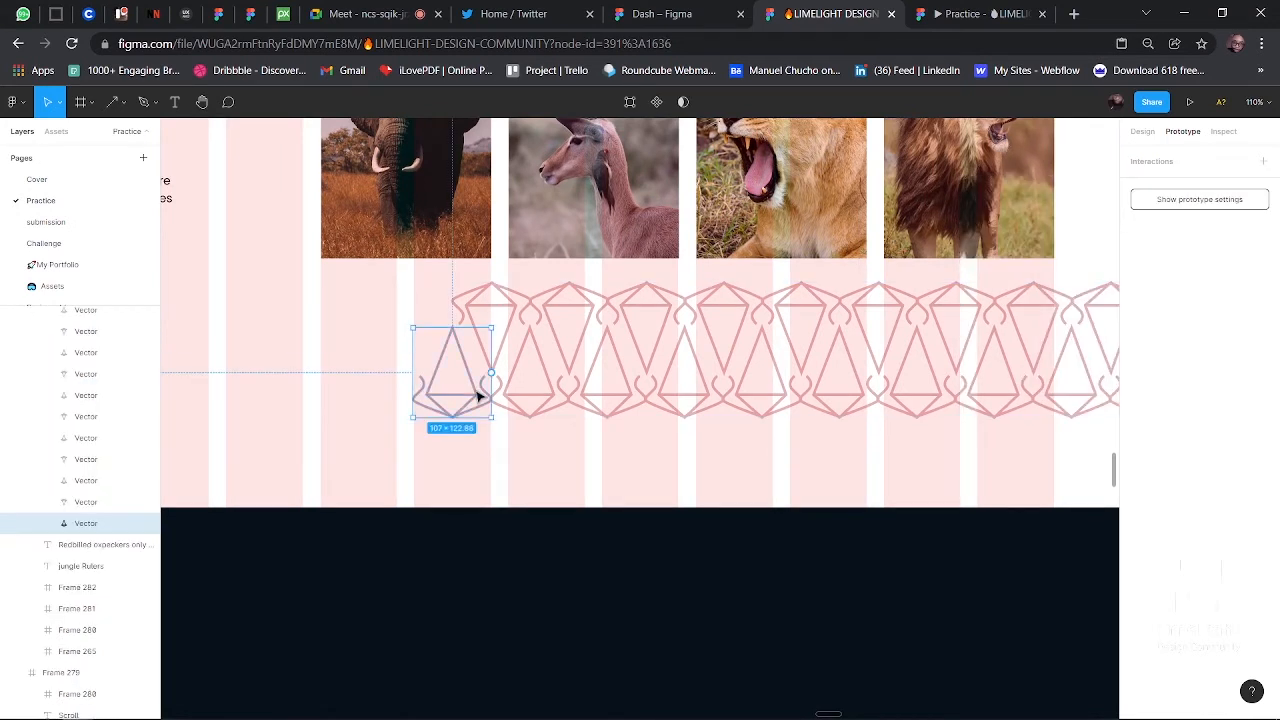
pyautogui.click(1142, 134)
pyautogui.moveTo(453, 398); pyautogui.dragTo(455, 622)
pyautogui.scroll(-2, 455, 622)
pyautogui.hscroll(3, 455, 623)
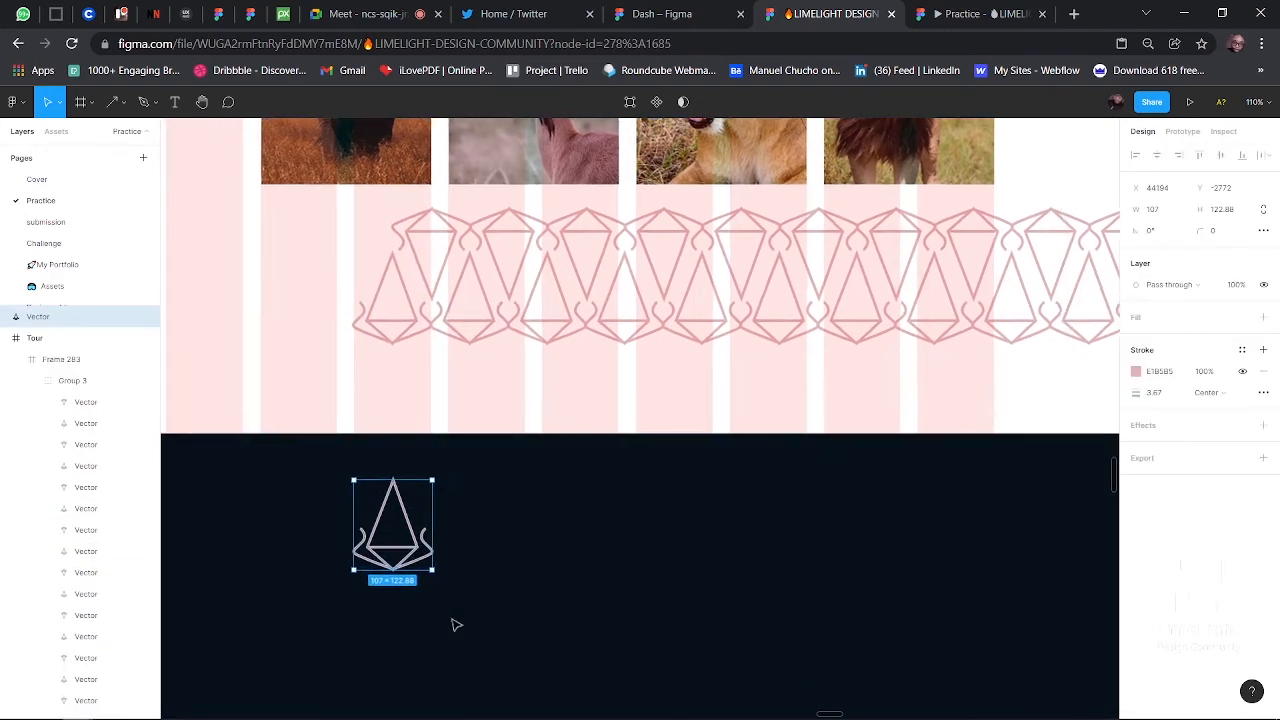
pyautogui.press('Delete')
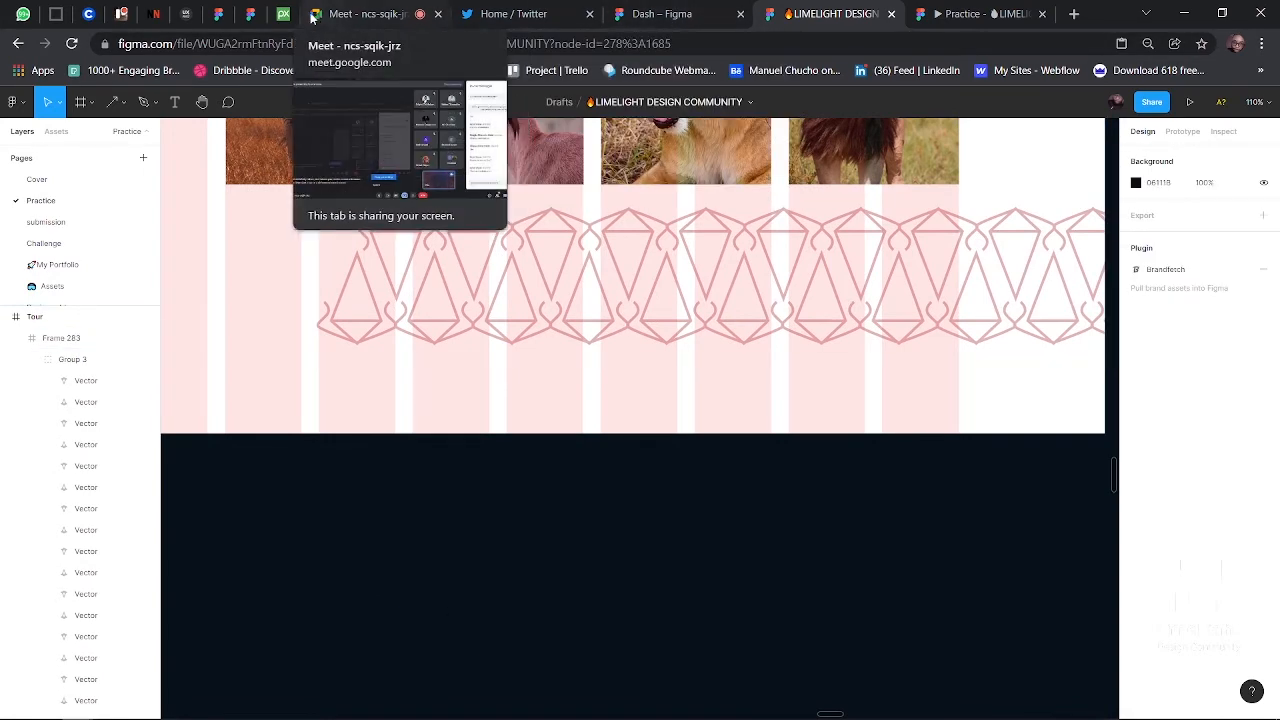
# - Check the in-call messages in Google Meet, return to the Figma design file, and examine the Home and Tour frames
pyautogui.click(365, 14)
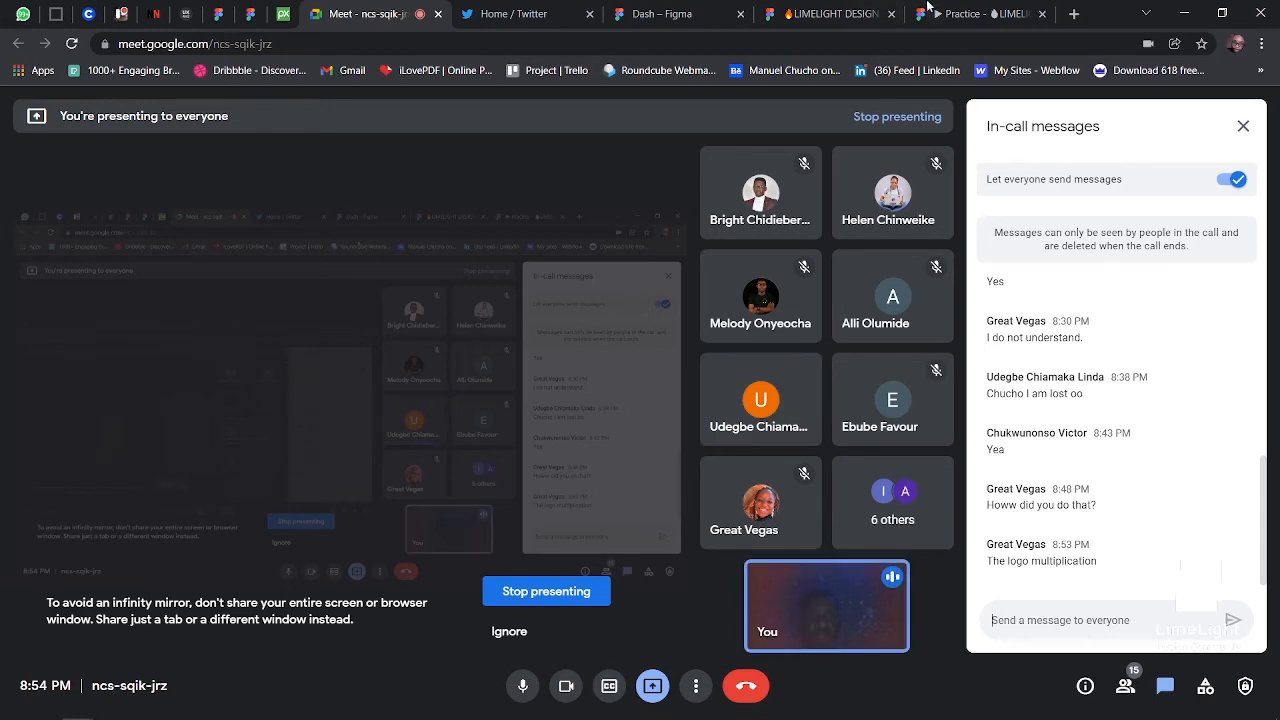
pyautogui.click(833, 20)
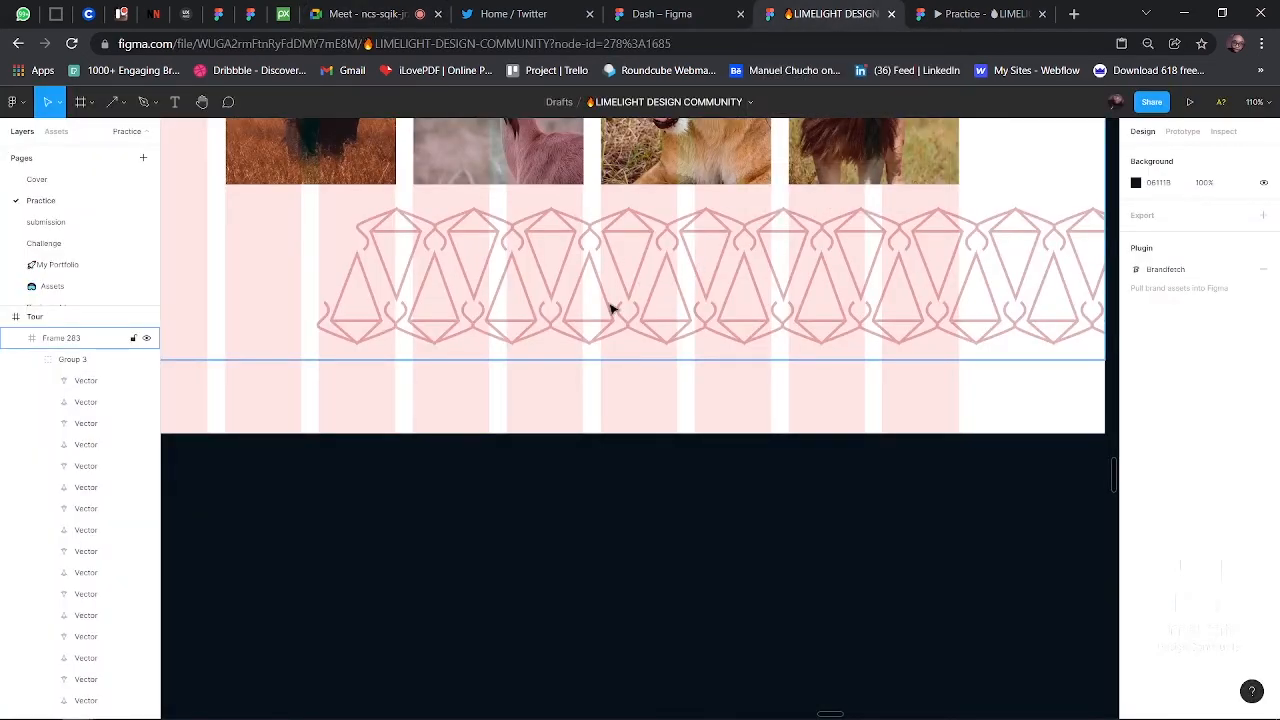
pyautogui.scroll(-6, 612, 308)
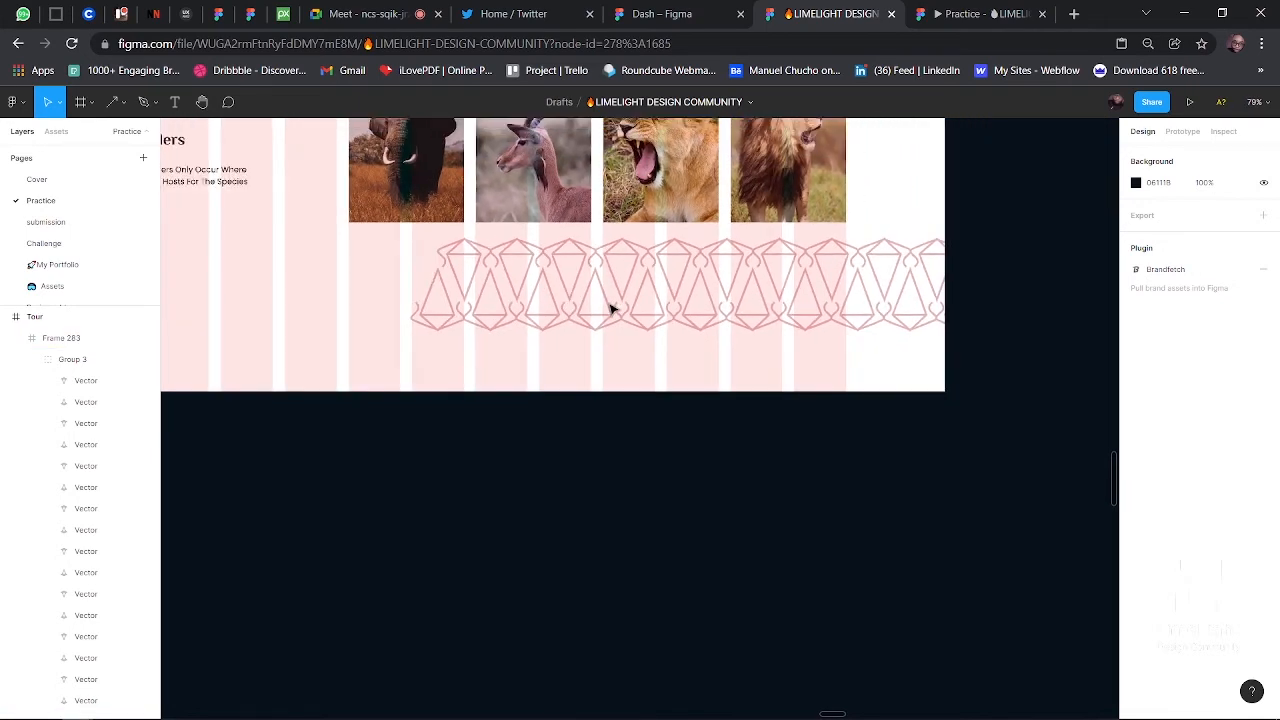
pyautogui.scroll(-1, 612, 308)
pyautogui.scroll(-3, 612, 308)
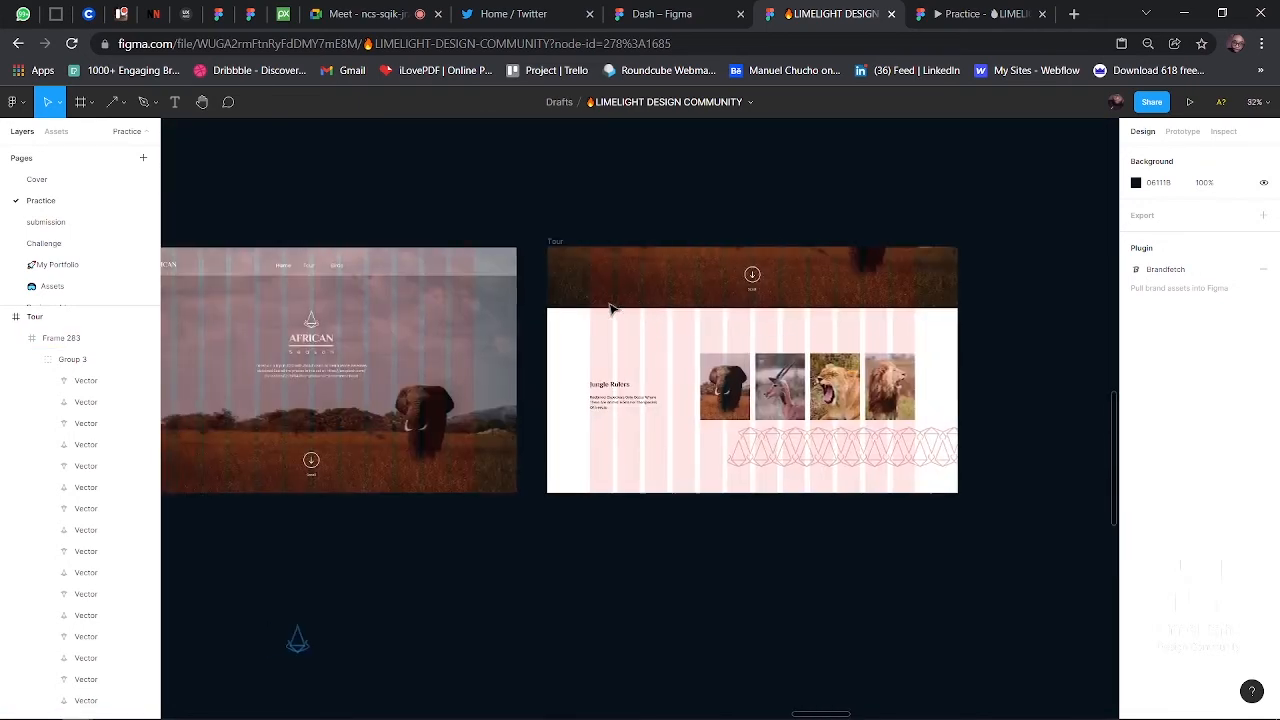
pyautogui.hscroll(-3, 480, 563)
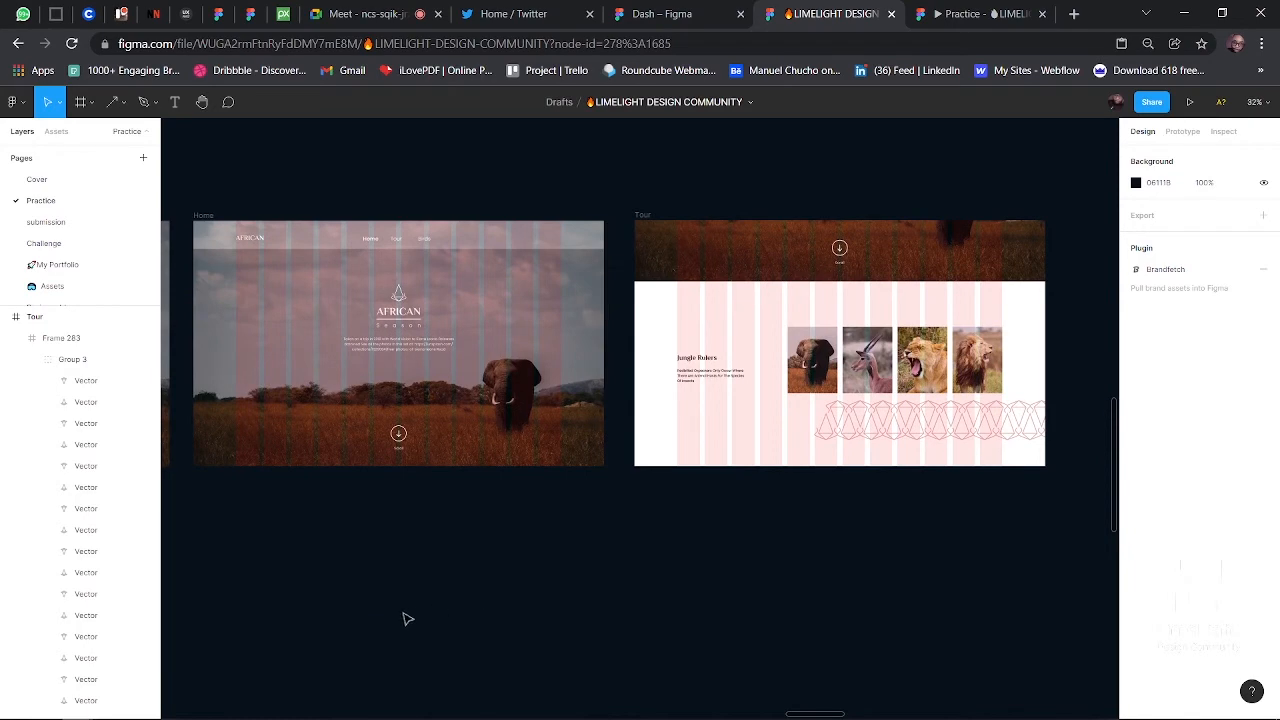
pyautogui.scroll(1, 498, 483)
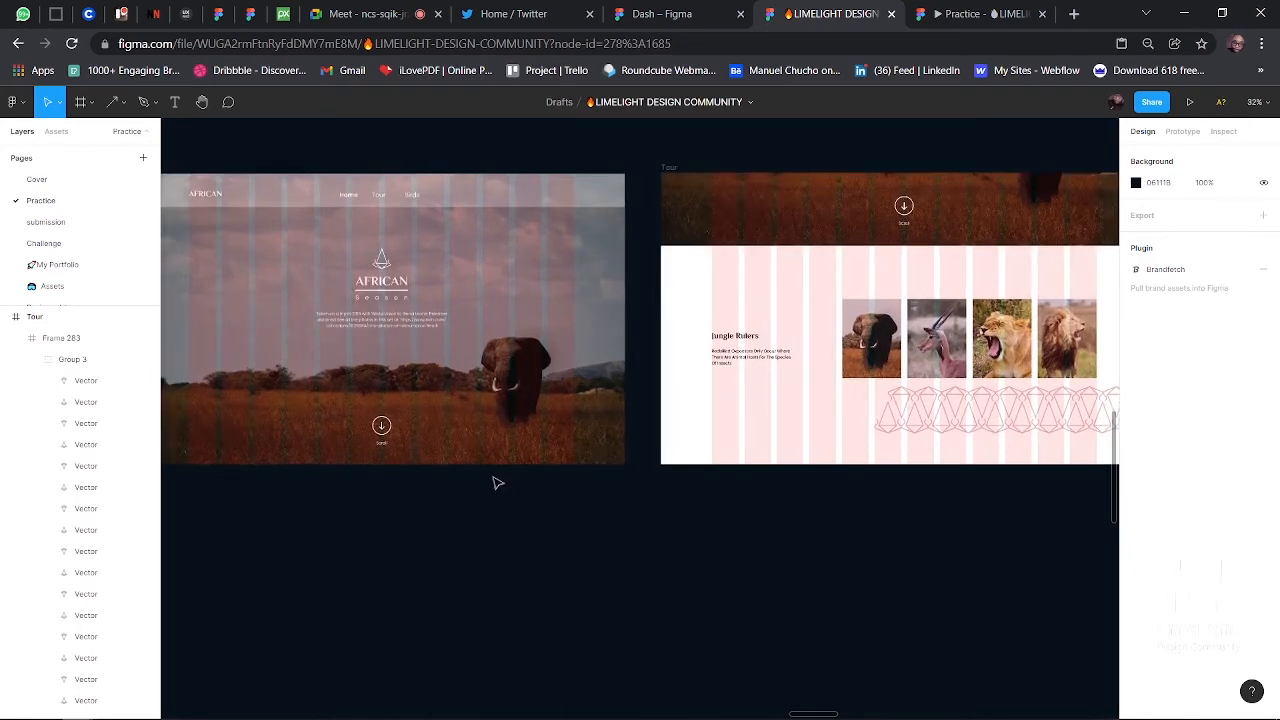
pyautogui.hscroll(-3, 697, 320)
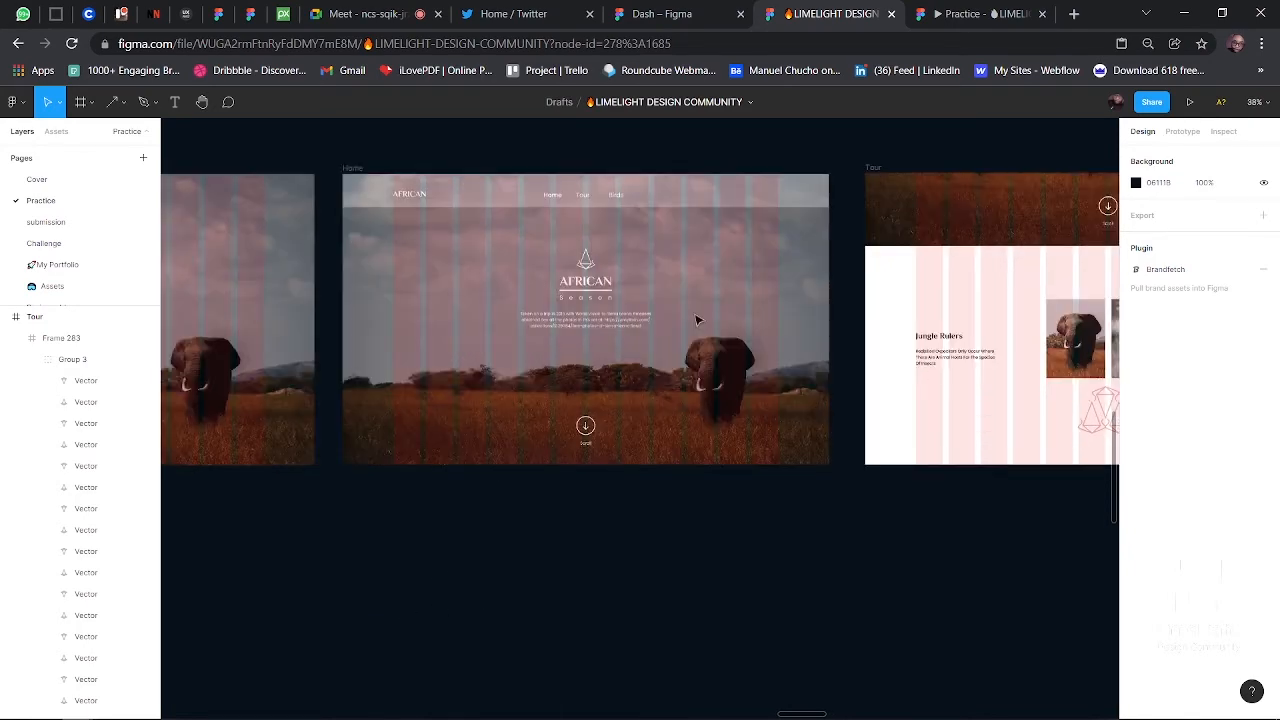
# - Examine the Into, Home and Tour frames together with the source elements placed above them on the canvas
pyautogui.scroll(-2, 697, 320)
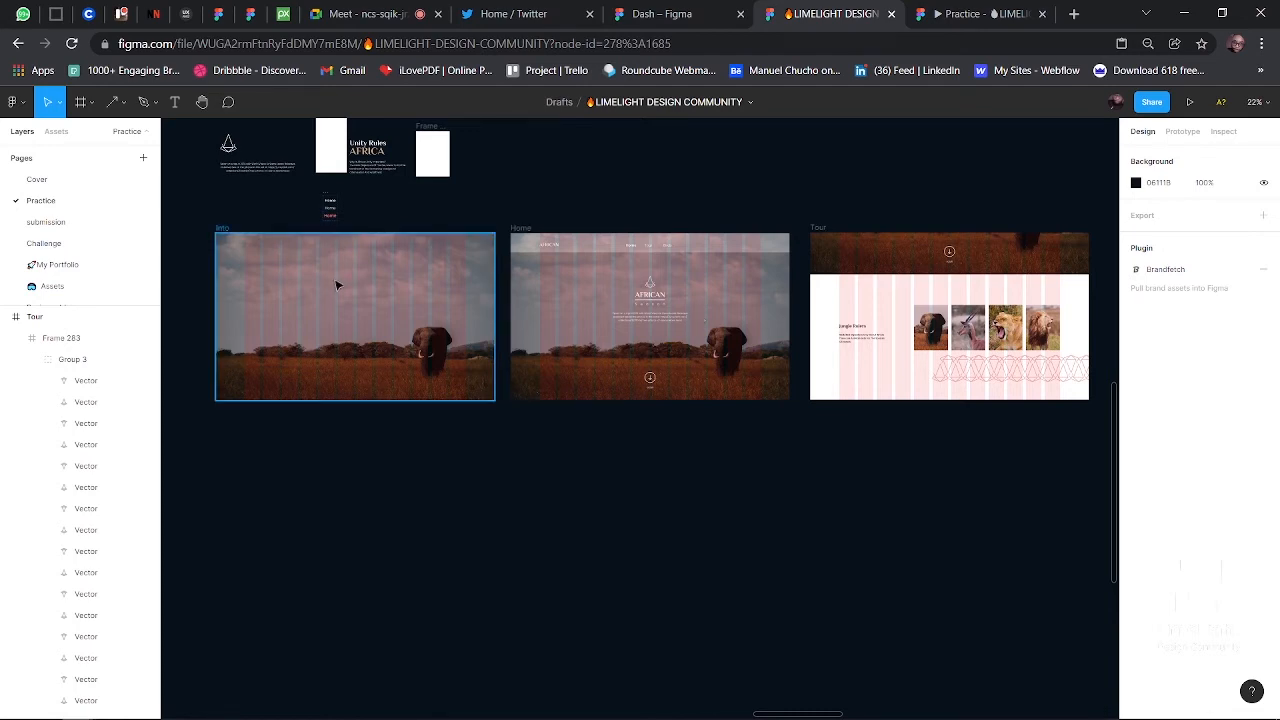
pyautogui.scroll(5, 345, 293)
pyautogui.hscroll(-2, 345, 293)
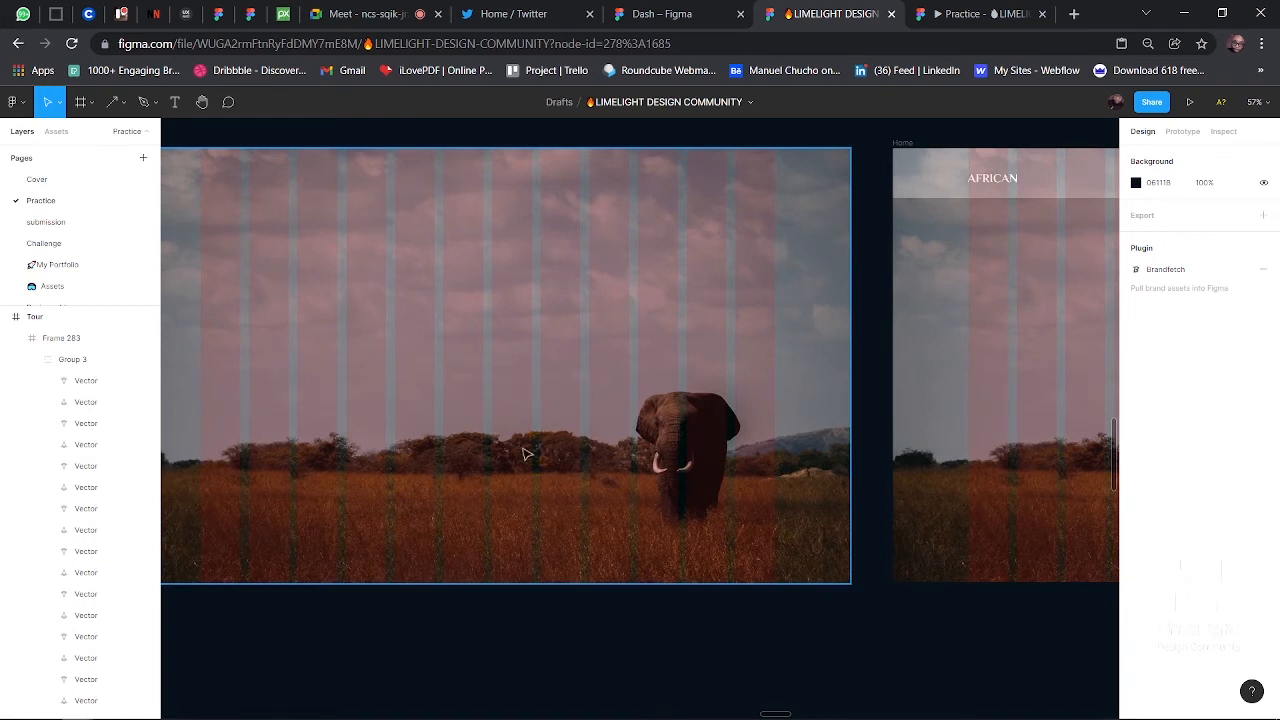
pyautogui.keyDown('ctrl'); pyautogui.scroll(-1, 454, 314); pyautogui.keyUp('ctrl')
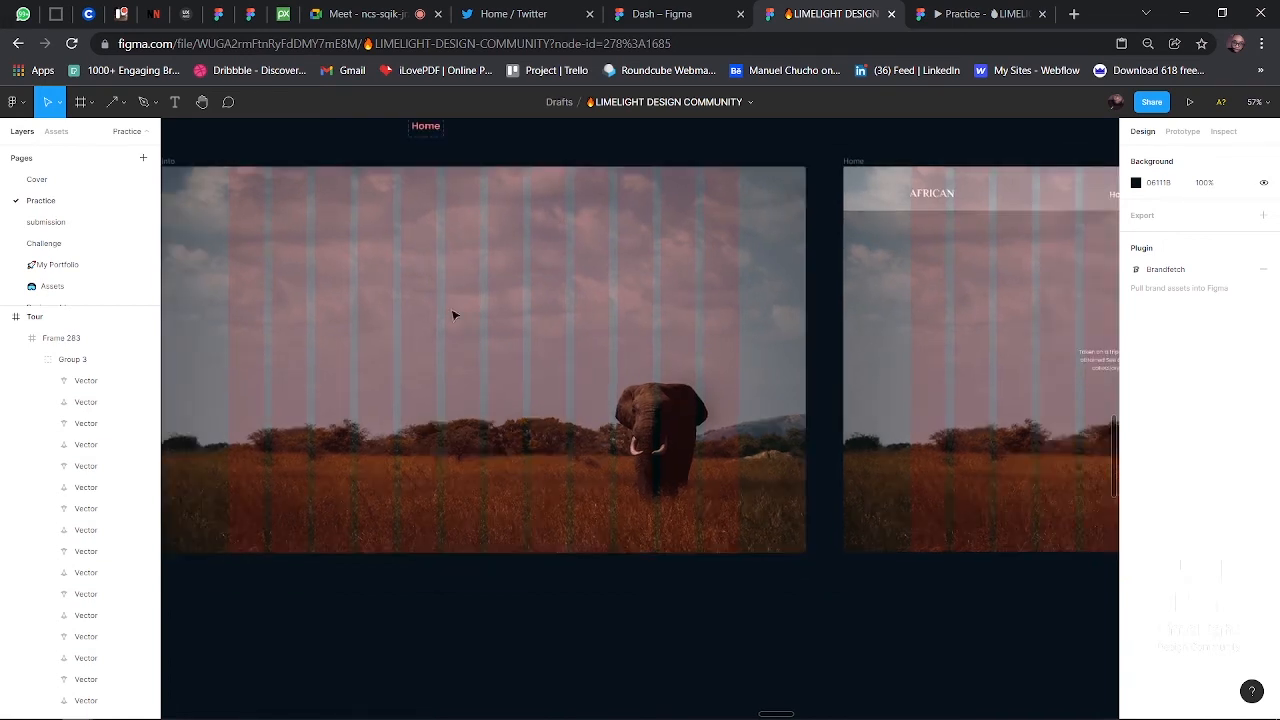
pyautogui.keyDown('ctrl'); pyautogui.scroll(-2, 454, 316); pyautogui.keyUp('ctrl')
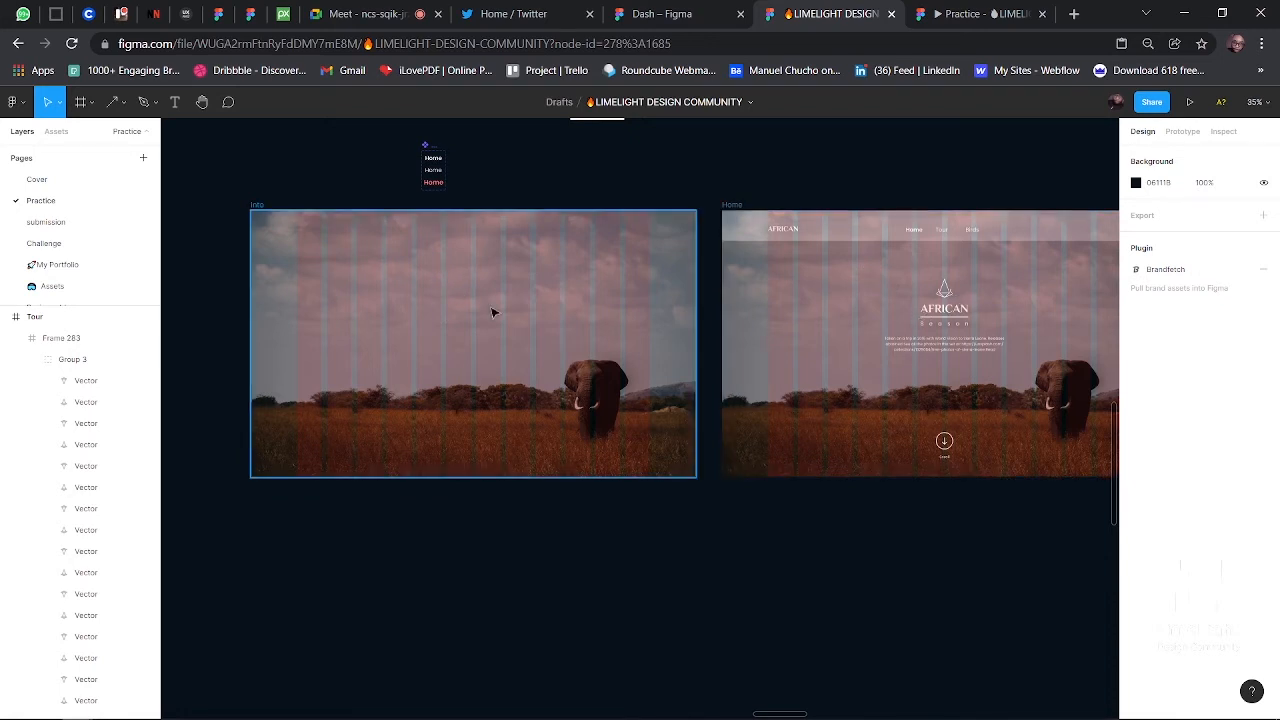
pyautogui.hscroll(3, 492, 313)
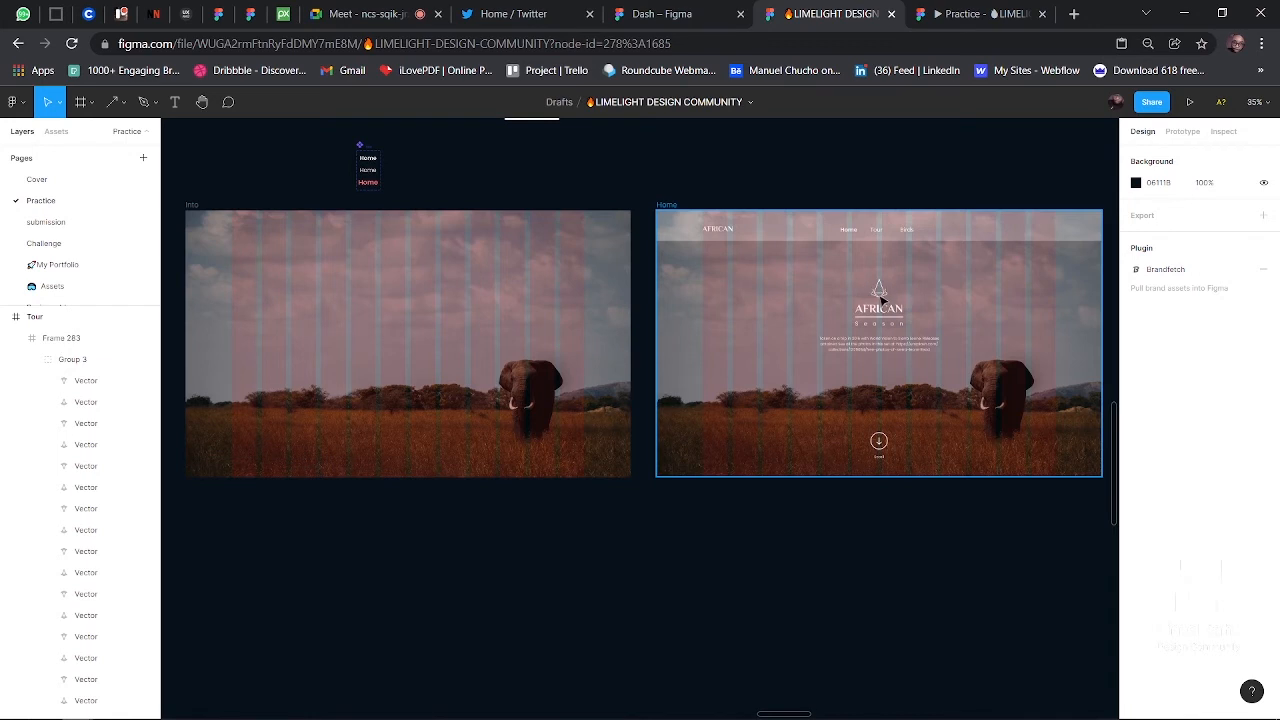
pyautogui.scroll(-3, 880, 300)
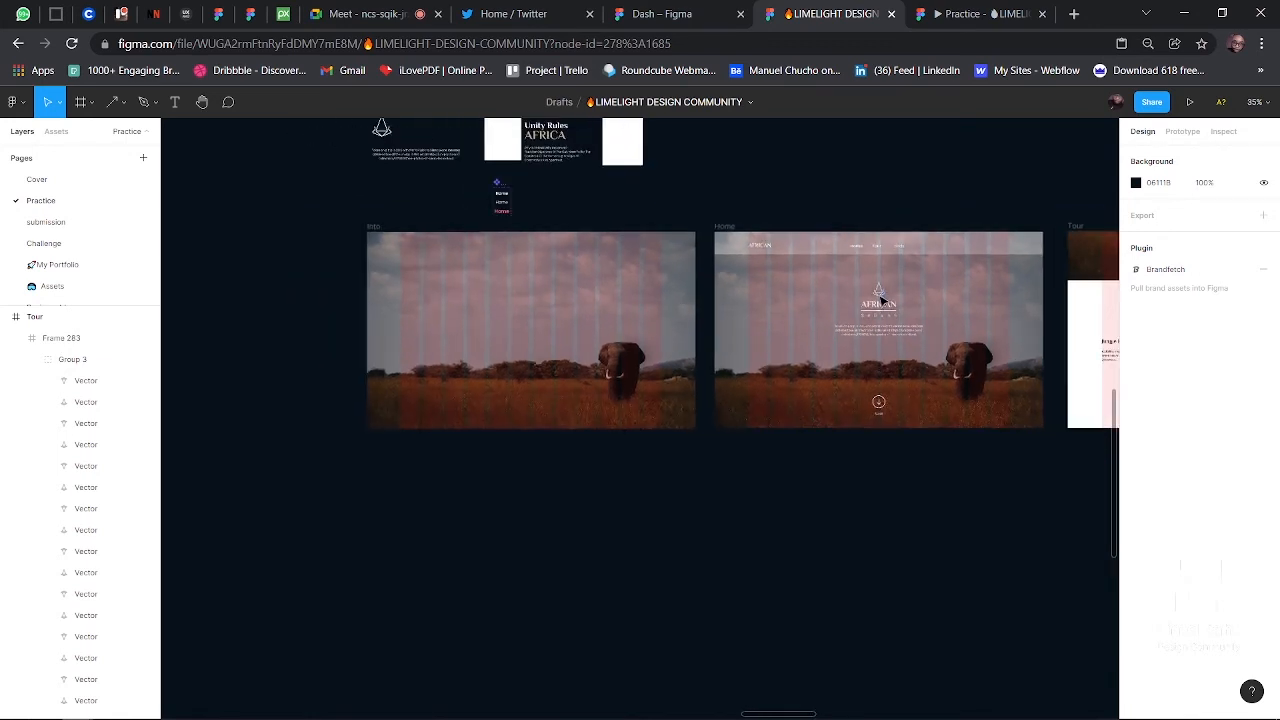
pyautogui.scroll(-3, 880, 299)
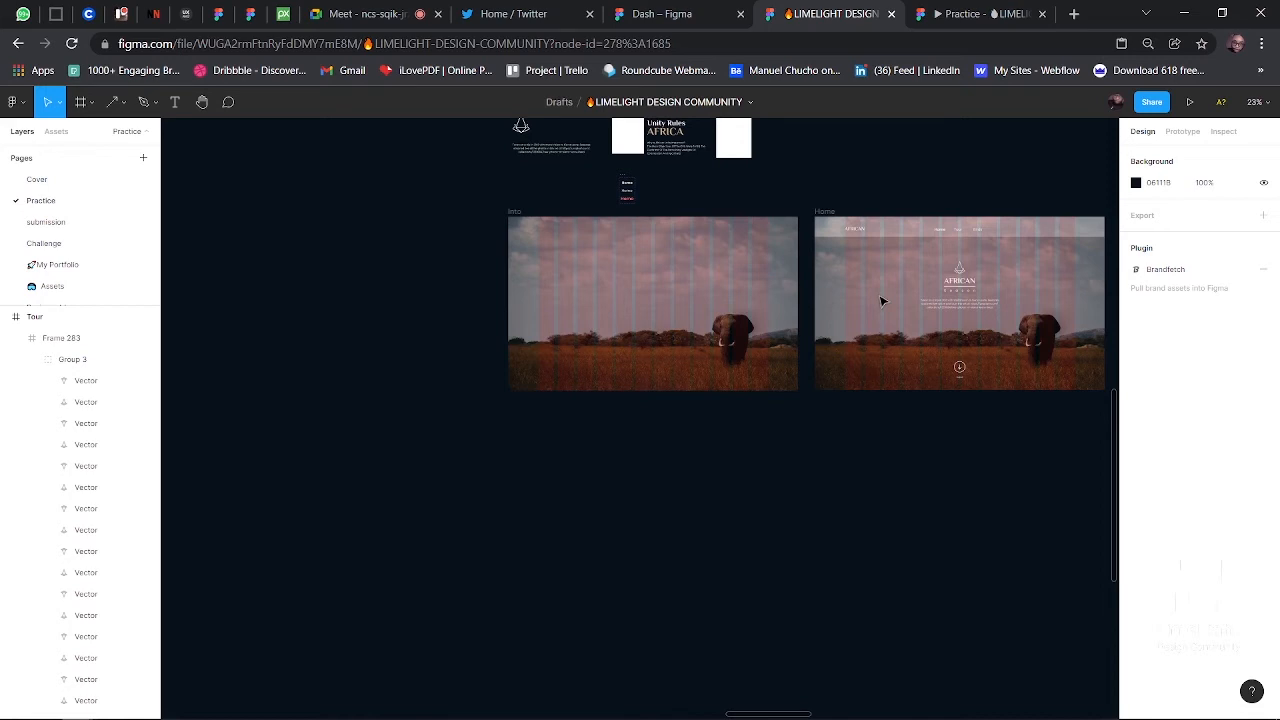
pyautogui.hscroll(5, 880, 300)
pyautogui.scroll(3, 880, 300)
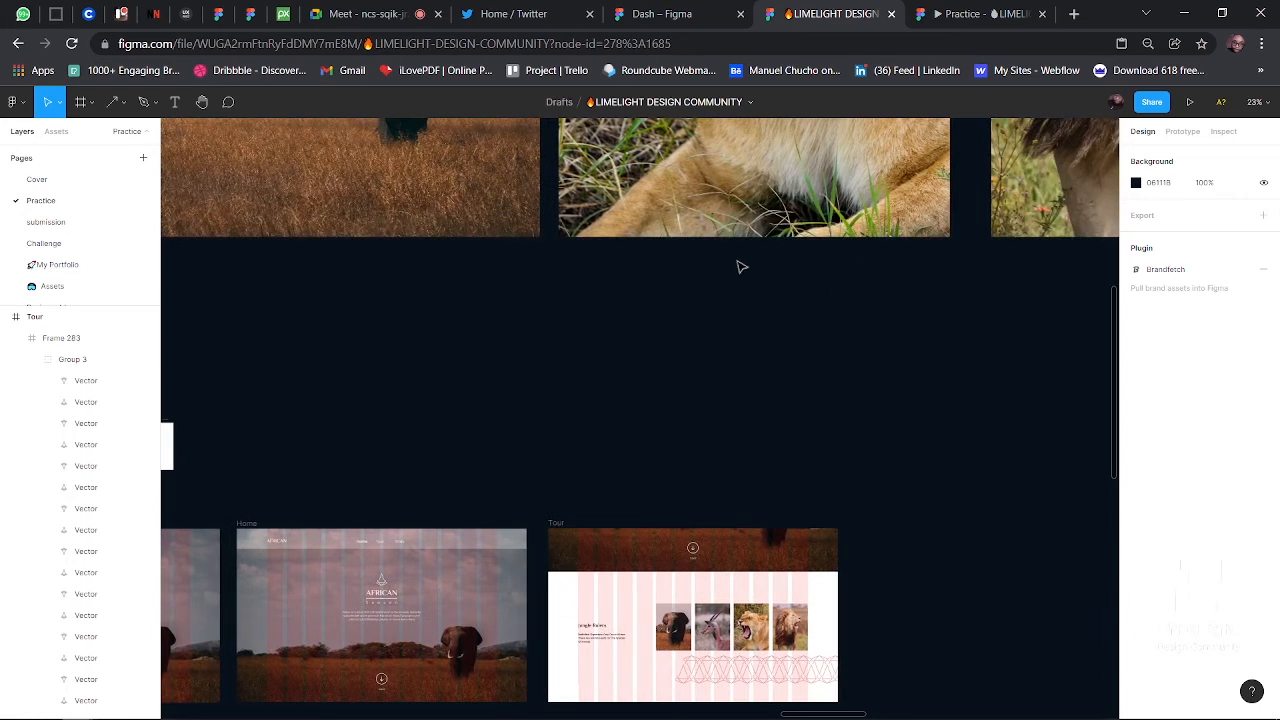
# - Add a 1280 × 720 iMac frame on the empty canvas above Tour and place a duplicate level beside it
pyautogui.click(81, 102)
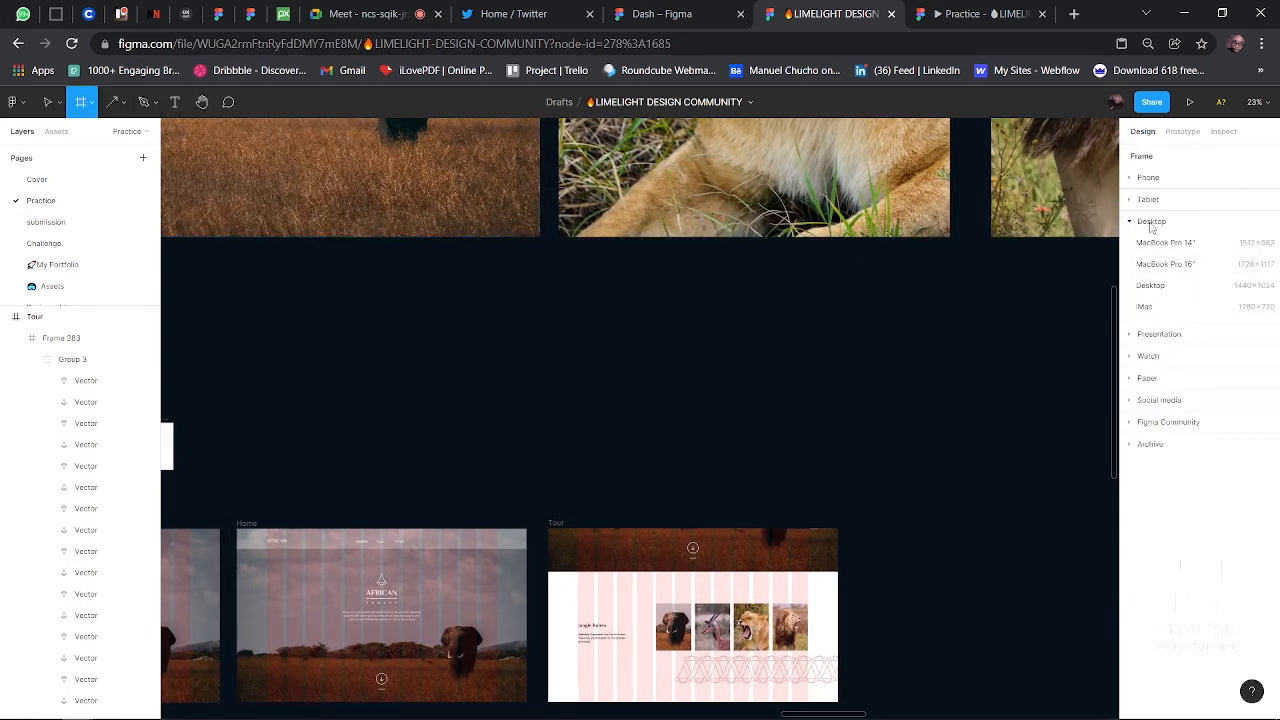
pyautogui.click(1157, 307)
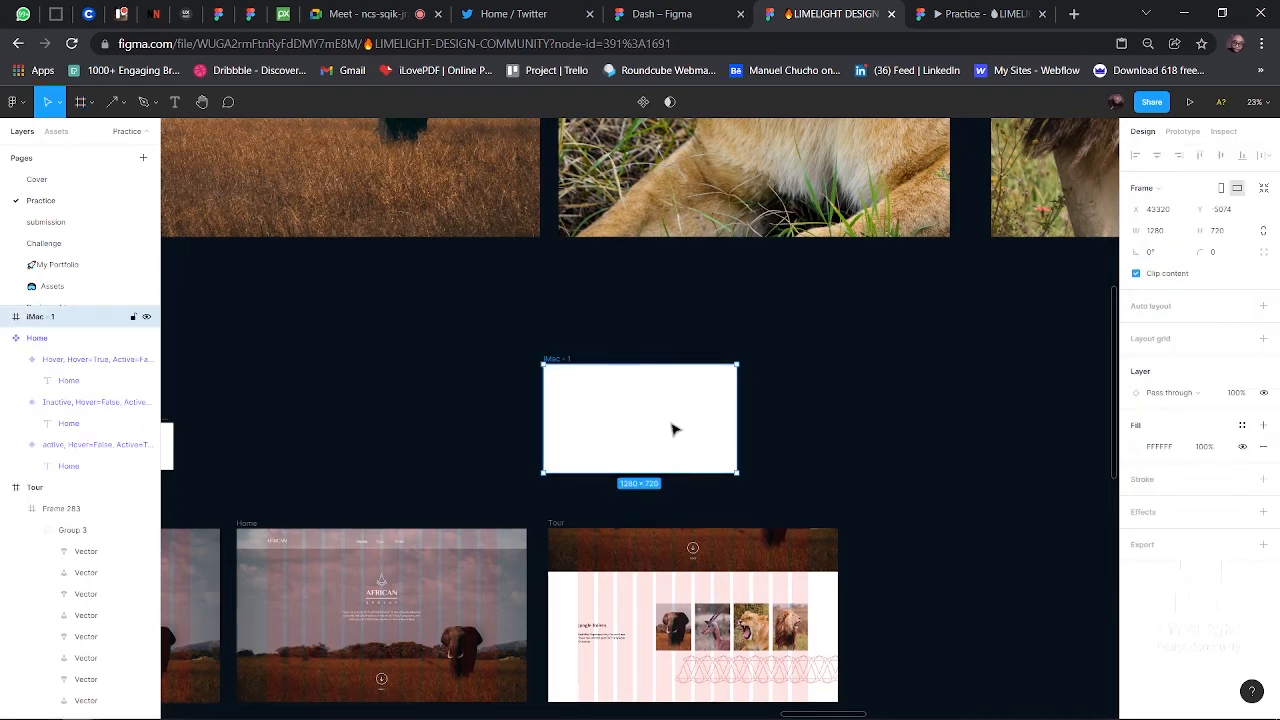
pyautogui.scroll(3, 672, 430)
pyautogui.scroll(-2, 660, 417)
pyautogui.hotkey('ctrl', 'd')
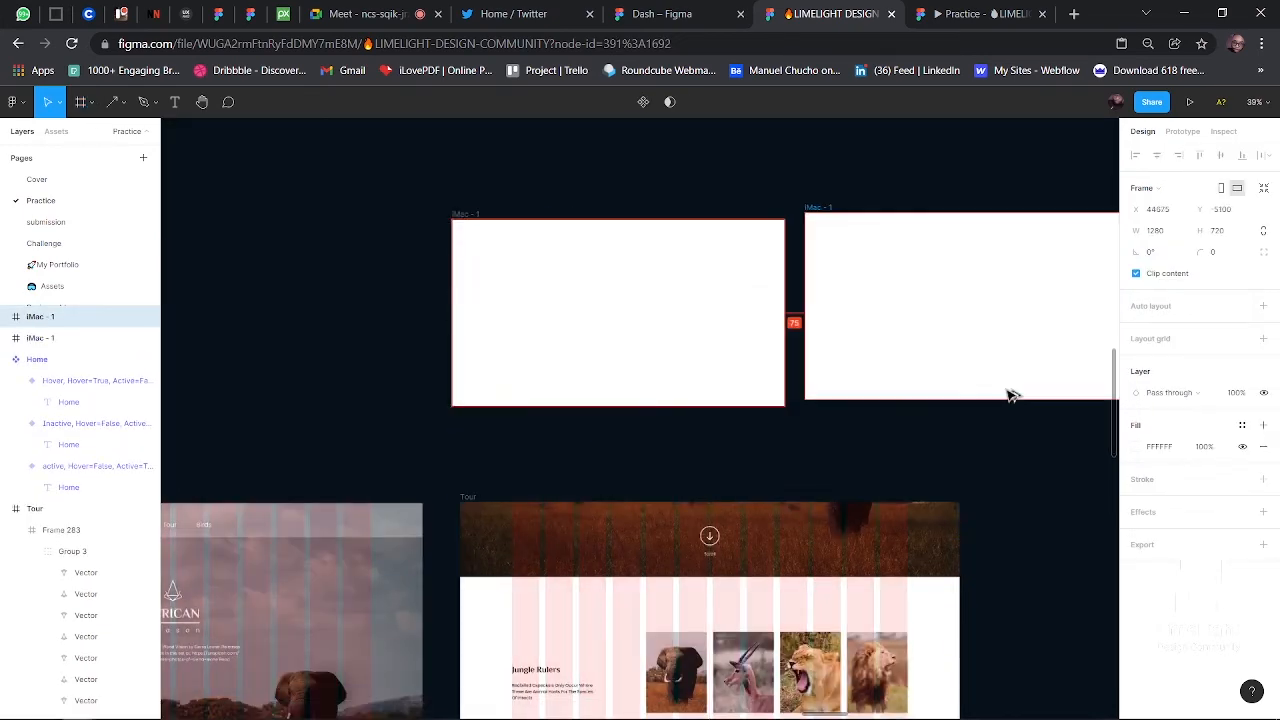
pyautogui.moveTo(1010, 395); pyautogui.dragTo(1003, 401)
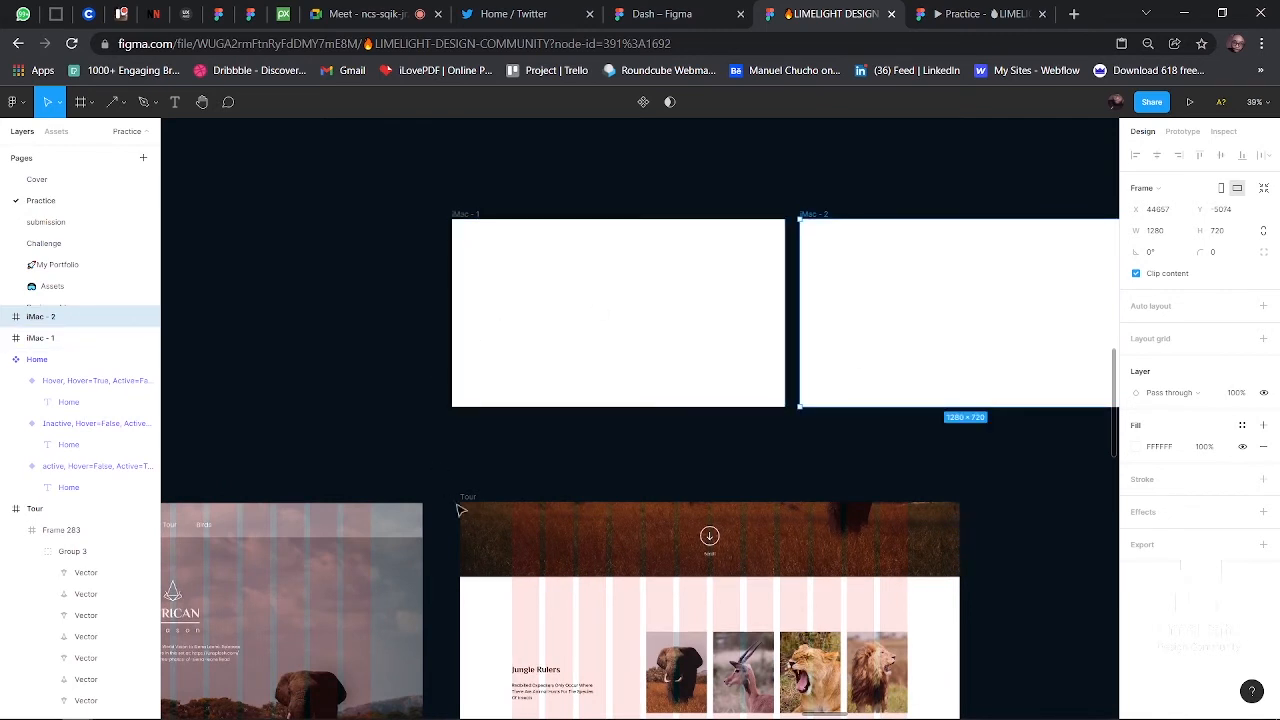
# - Place Home's logo mark and African wordmark together in the middle of the iMac - 1 frame
pyautogui.scroll(-1, 460, 509)
pyautogui.hscroll(-1, 460, 509)
pyautogui.hscroll(-1, 265, 567)
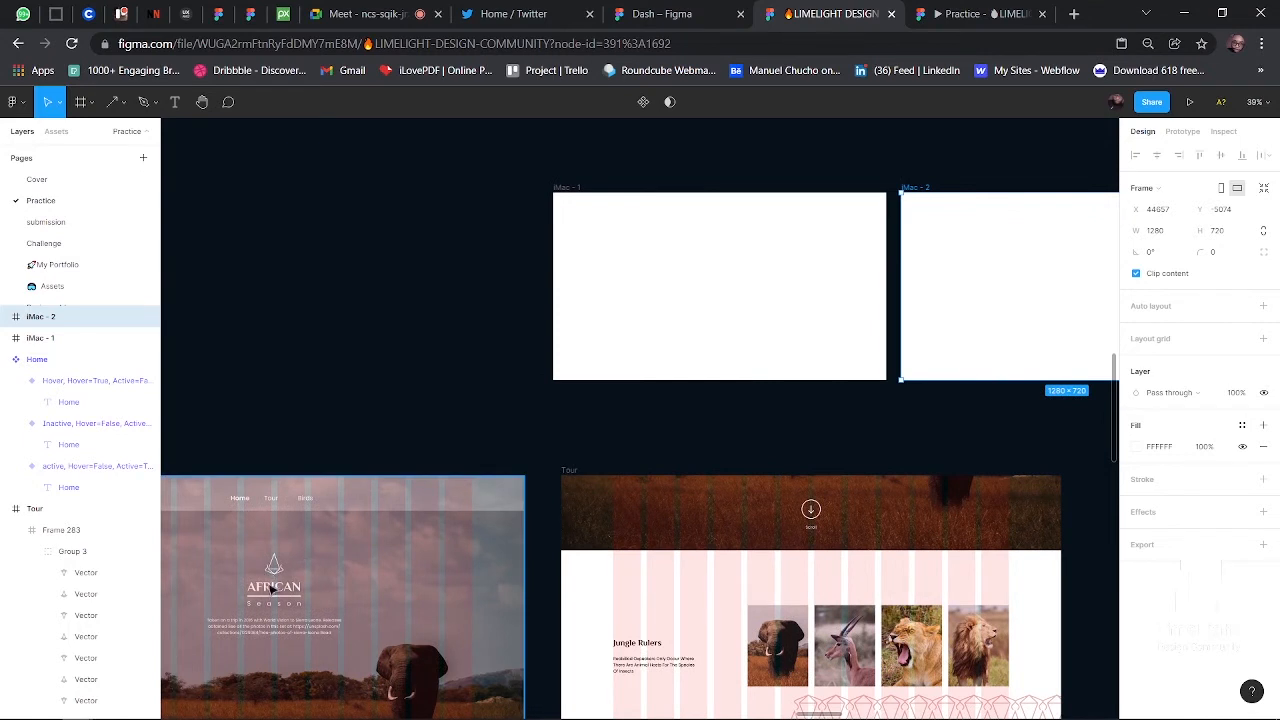
pyautogui.click(270, 591)
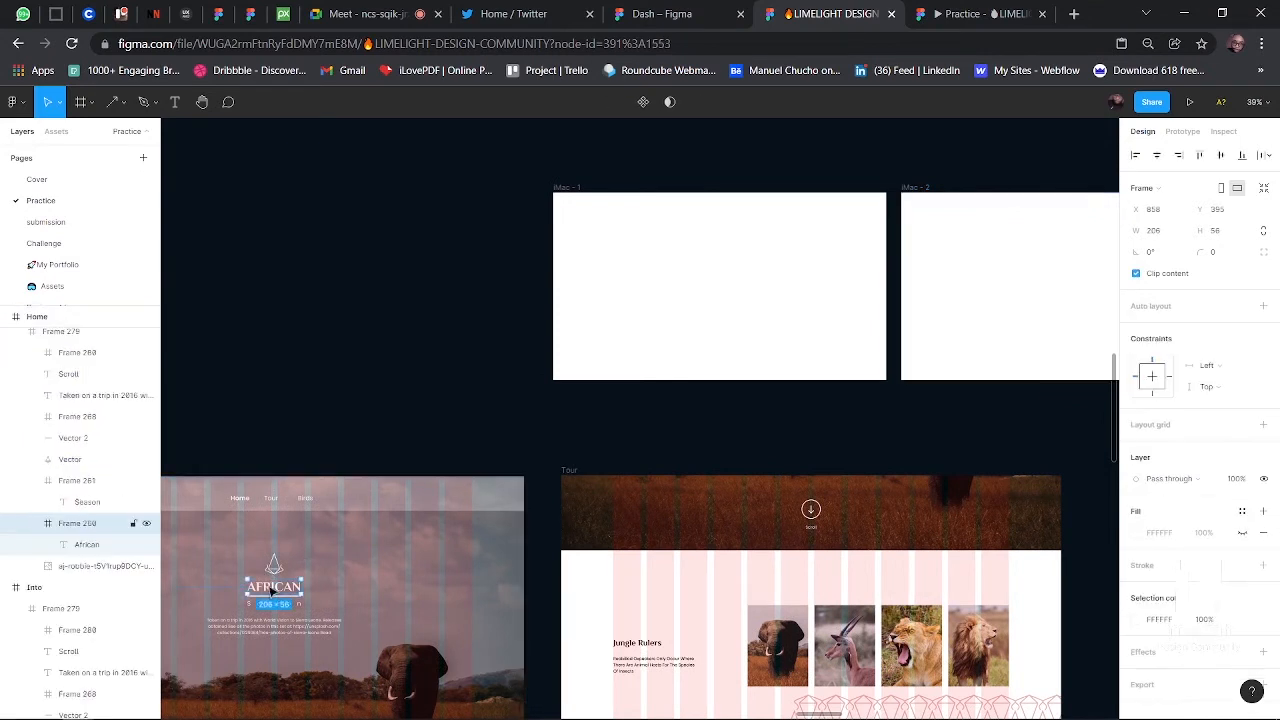
pyautogui.keyDown('shift'); pyautogui.click(276, 572); pyautogui.keyUp('shift')
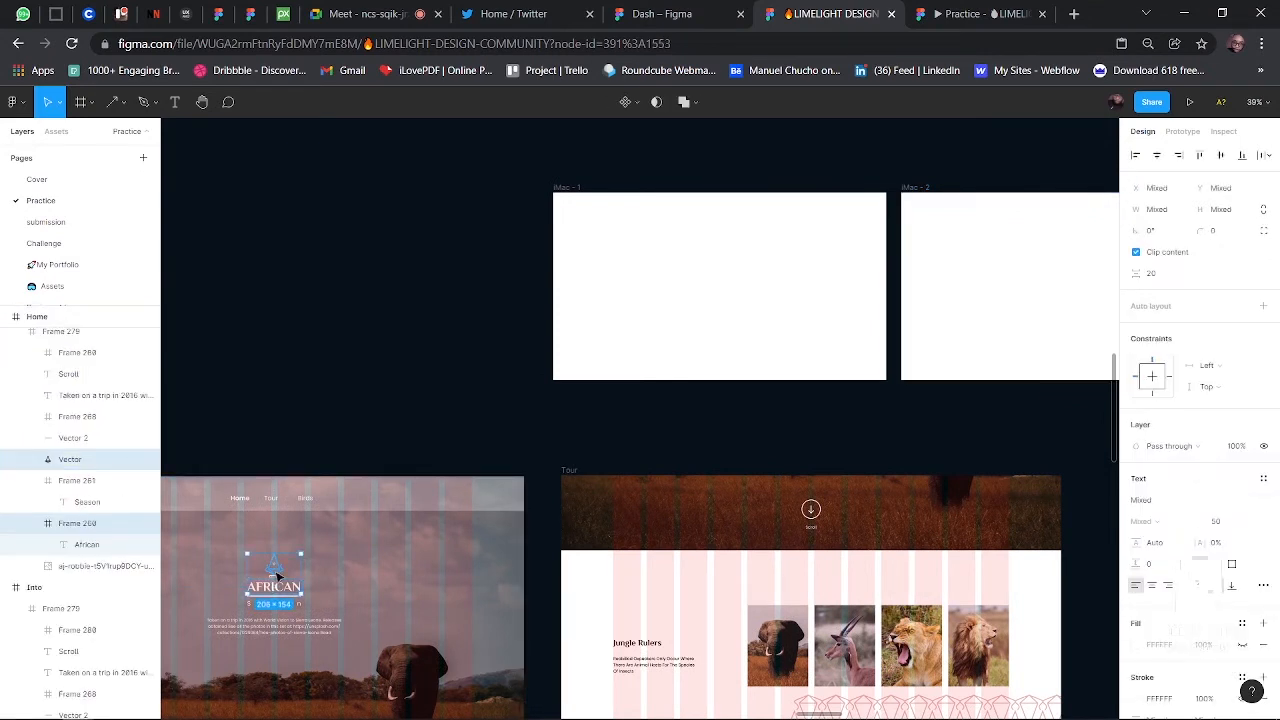
pyautogui.moveTo(283, 592); pyautogui.dragTo(728, 300)
pyautogui.scroll(5, 728, 300)
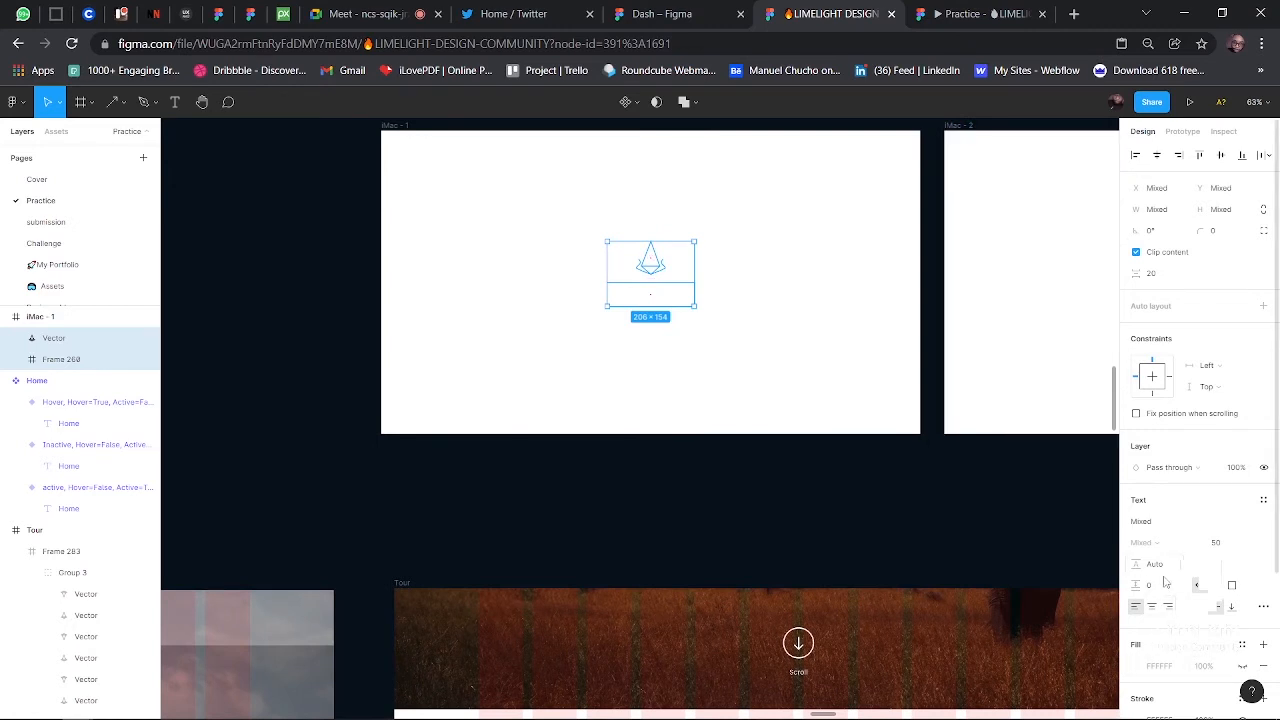
# - Set the logo mark's stroke and the African text's fill in iMac - 1 to black, 000000
pyautogui.scroll(-2, 1160, 590)
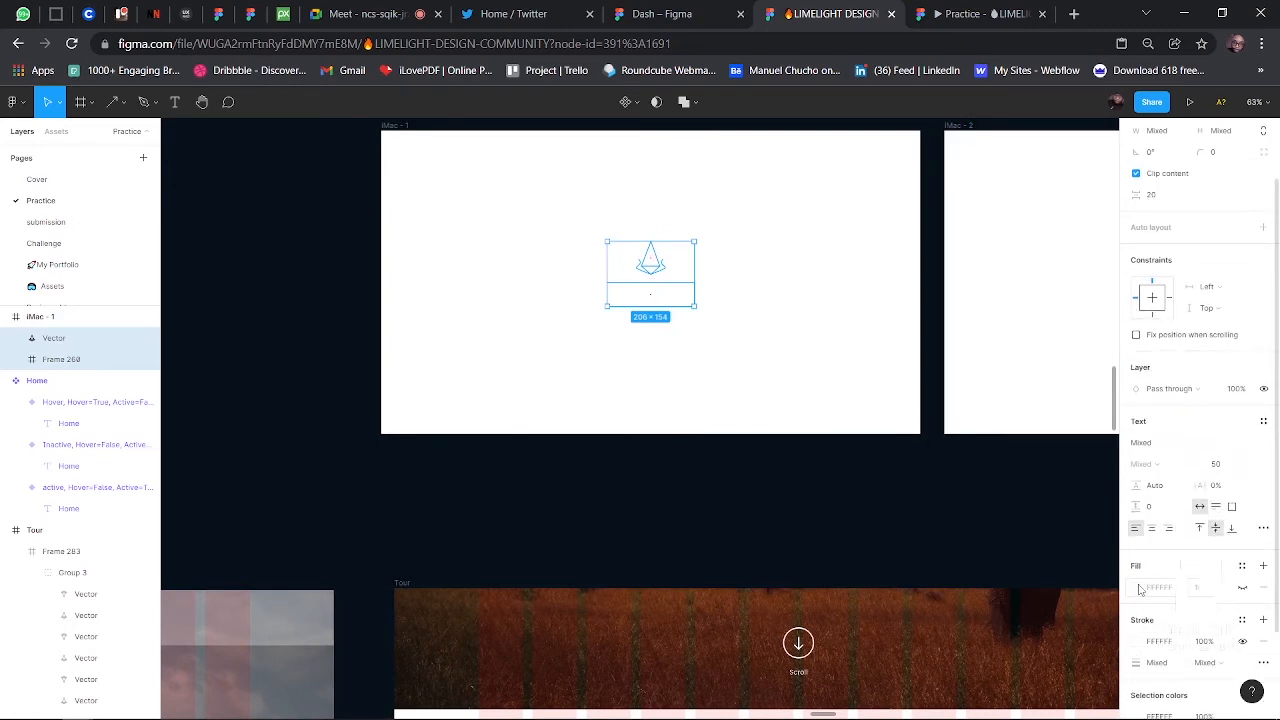
pyautogui.click(1130, 582)
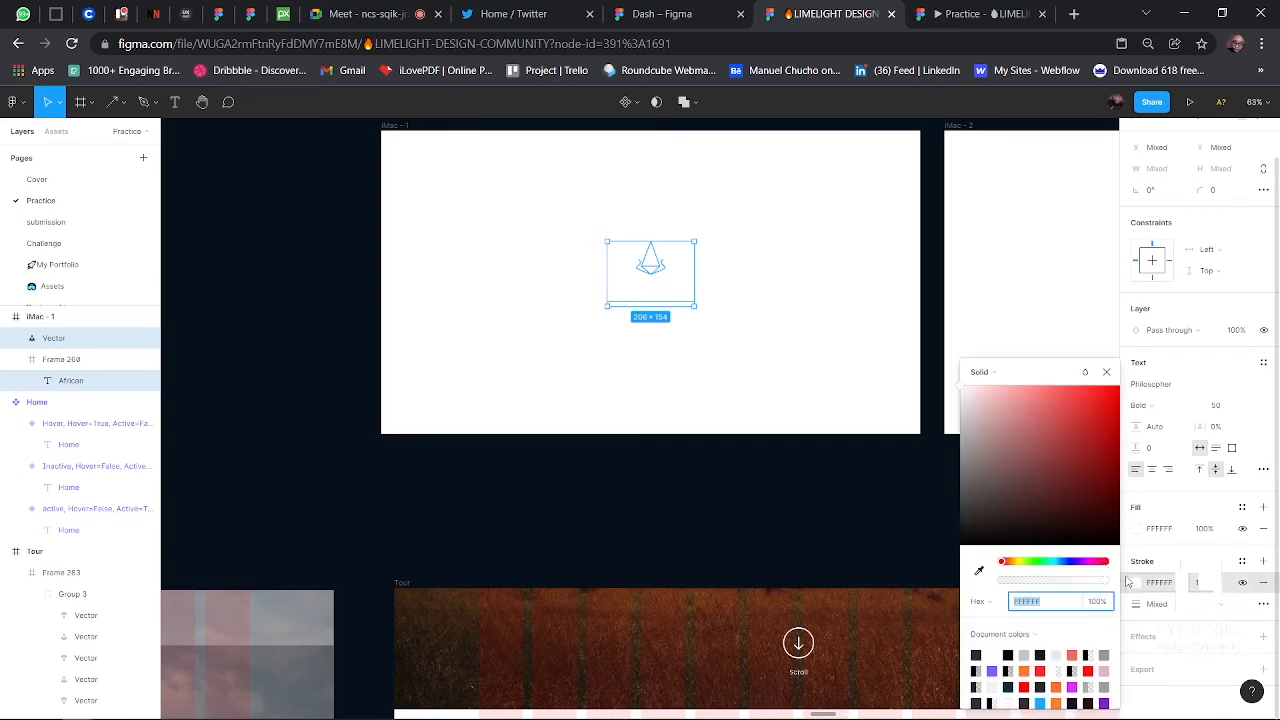
pyautogui.moveTo(1026, 491)
pyautogui.mouseDown()
pyautogui.moveTo(1075, 494)
pyautogui.moveTo(1113, 556)
pyautogui.mouseUp()
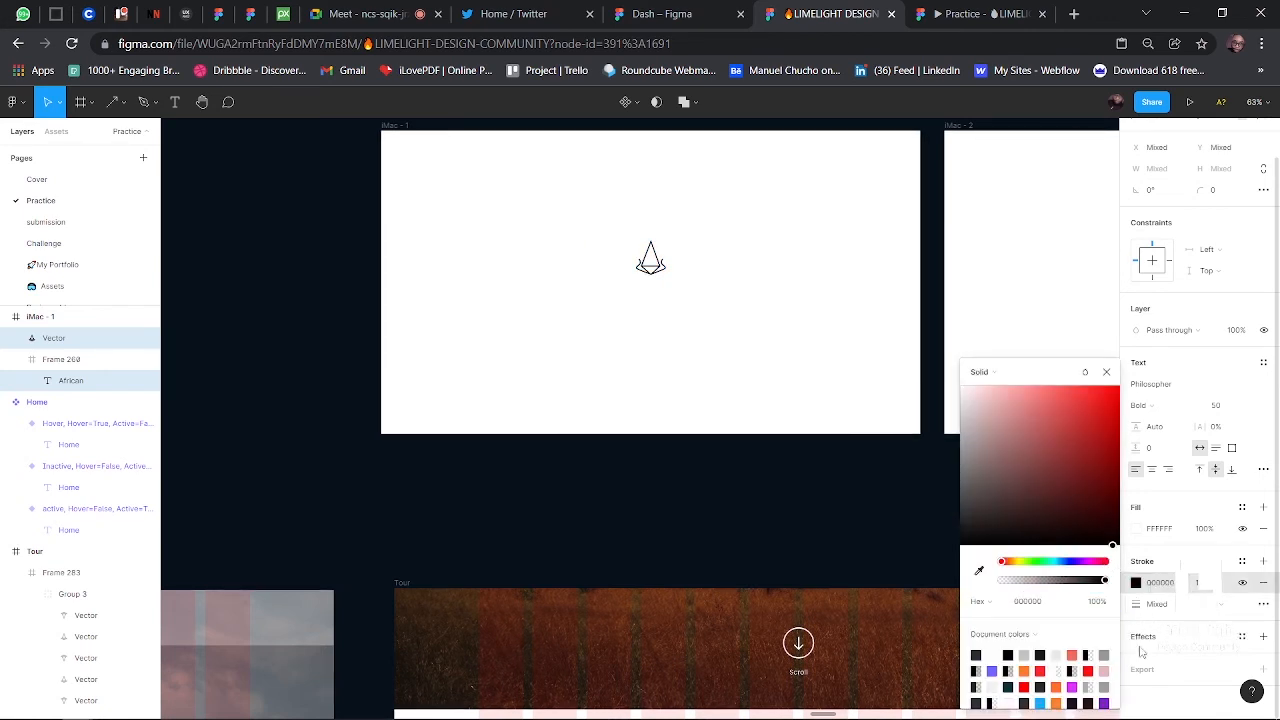
pyautogui.click(1137, 529)
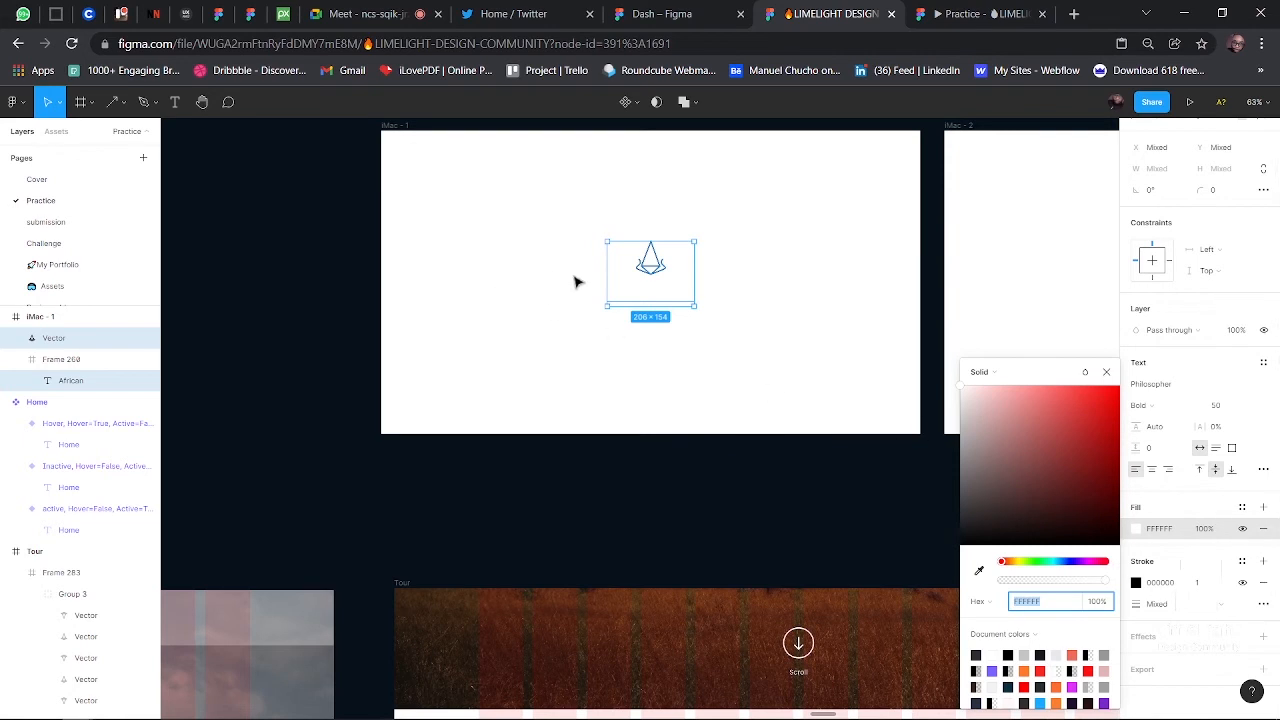
pyautogui.click(656, 291)
pyautogui.doubleClick(656, 292)
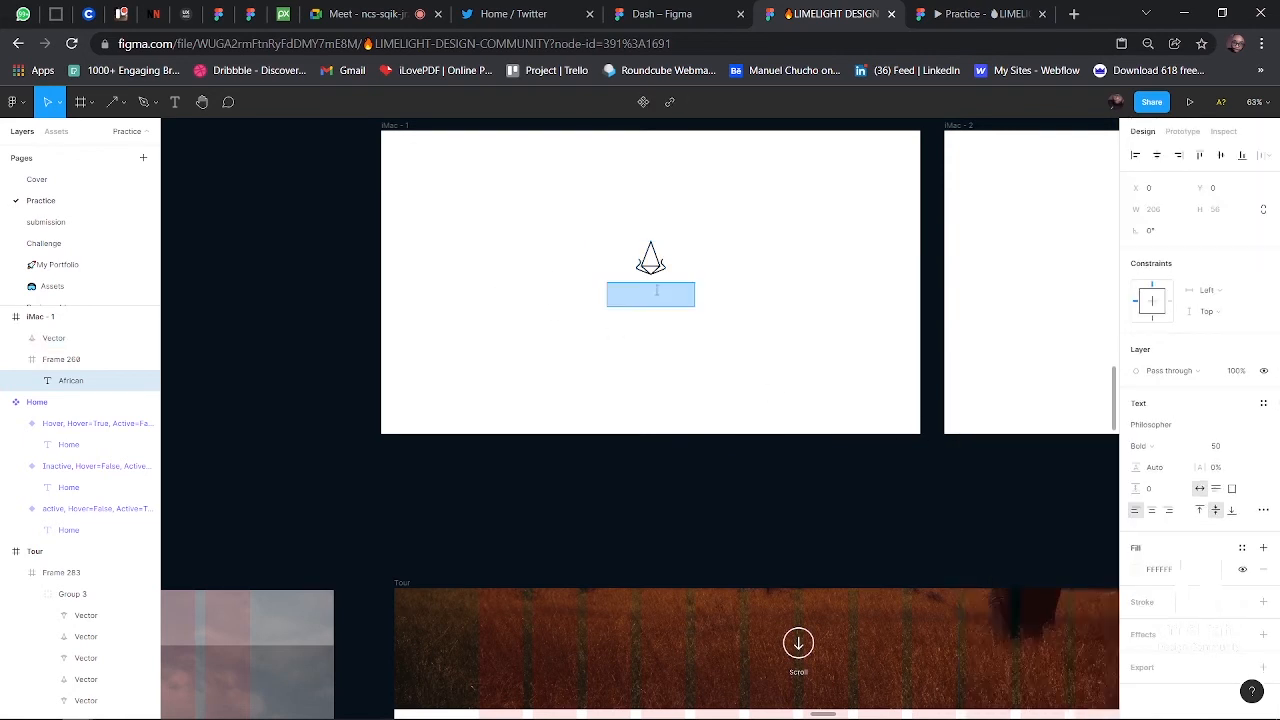
pyautogui.click(1136, 575)
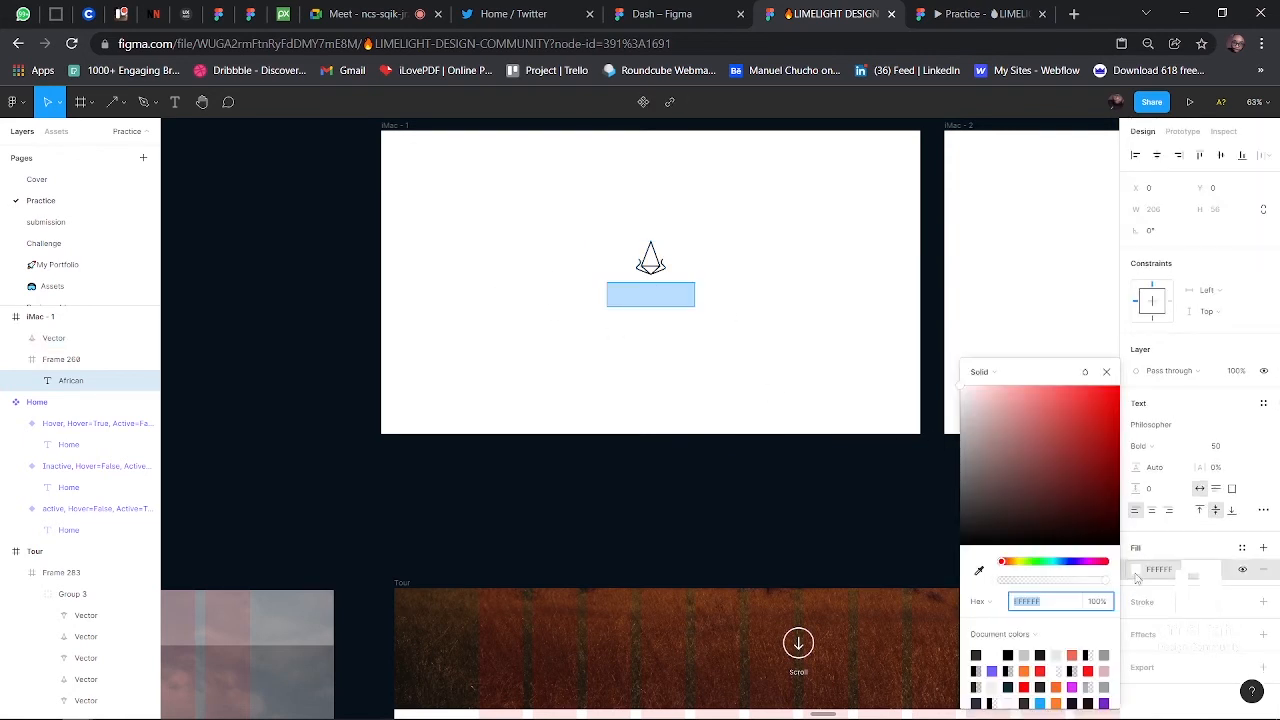
pyautogui.moveTo(980, 497); pyautogui.dragTo(922, 590)
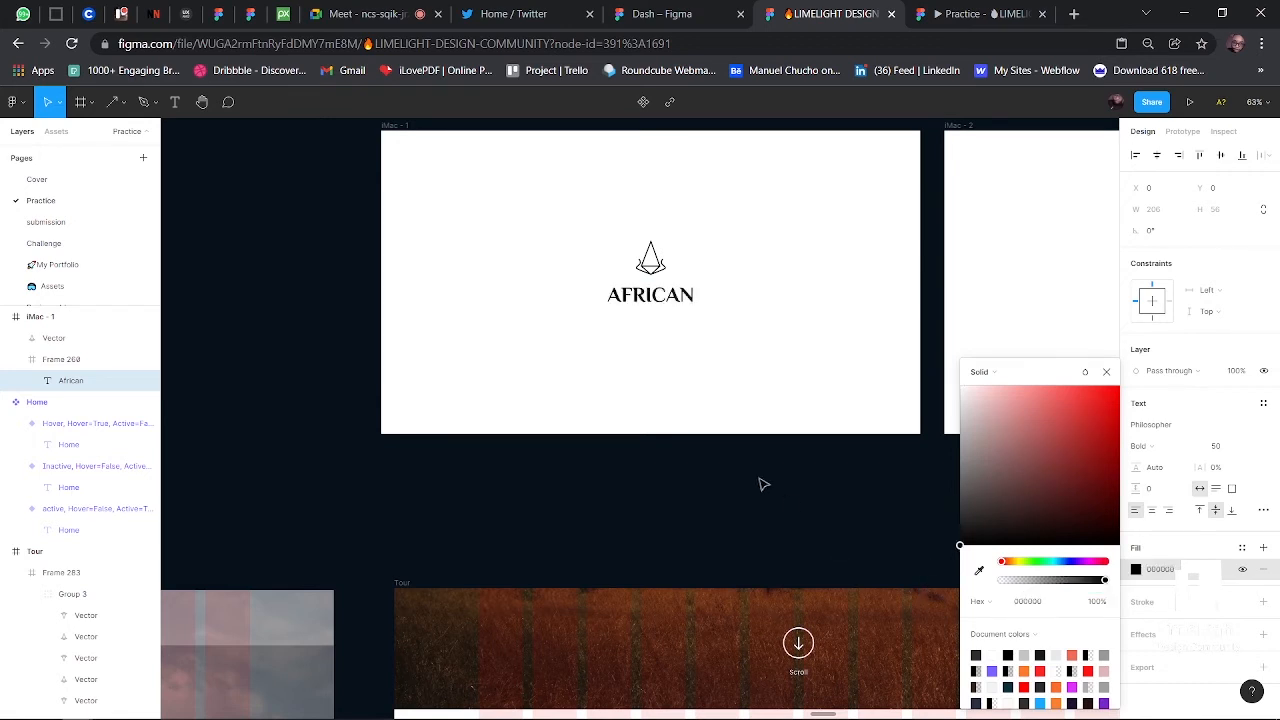
# - Copy the black logo mark and African text from iMac - 1 into the iMac - 2 frame
pyautogui.hscroll(5, 763, 485)
pyautogui.scroll(-2, 763, 484)
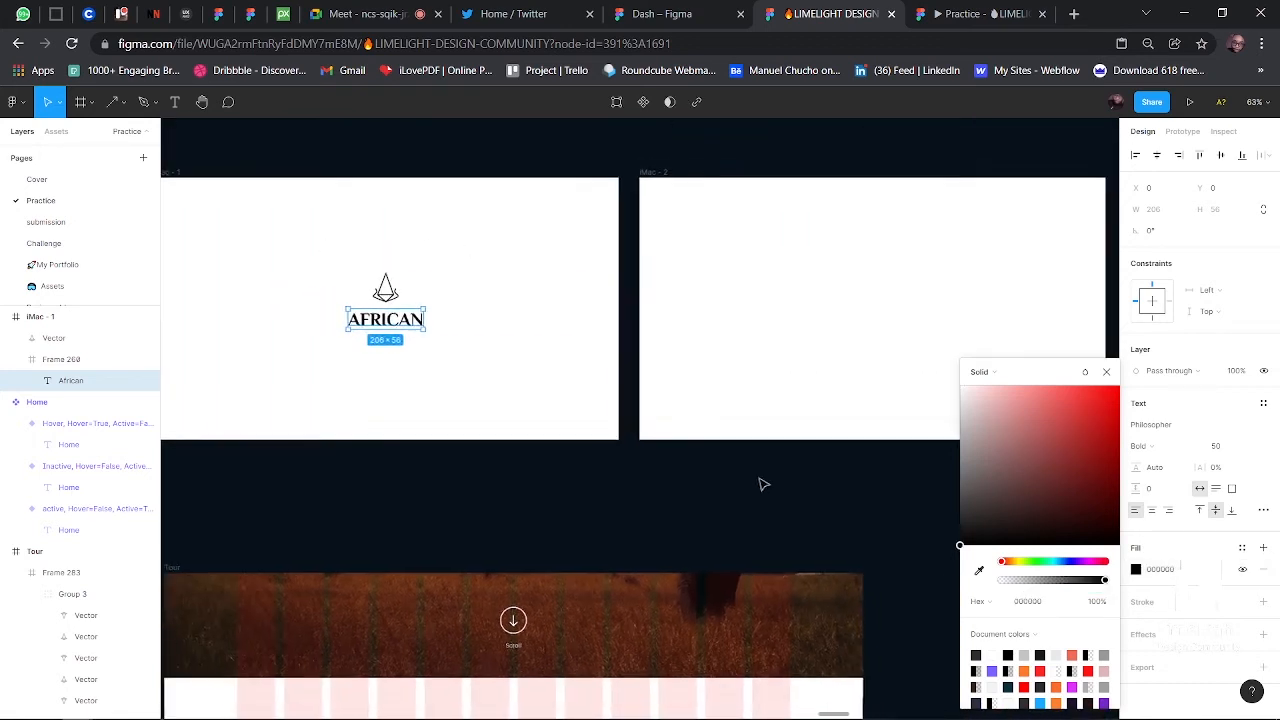
pyautogui.keyDown('shift'); pyautogui.click(403, 292); pyautogui.keyUp('shift')
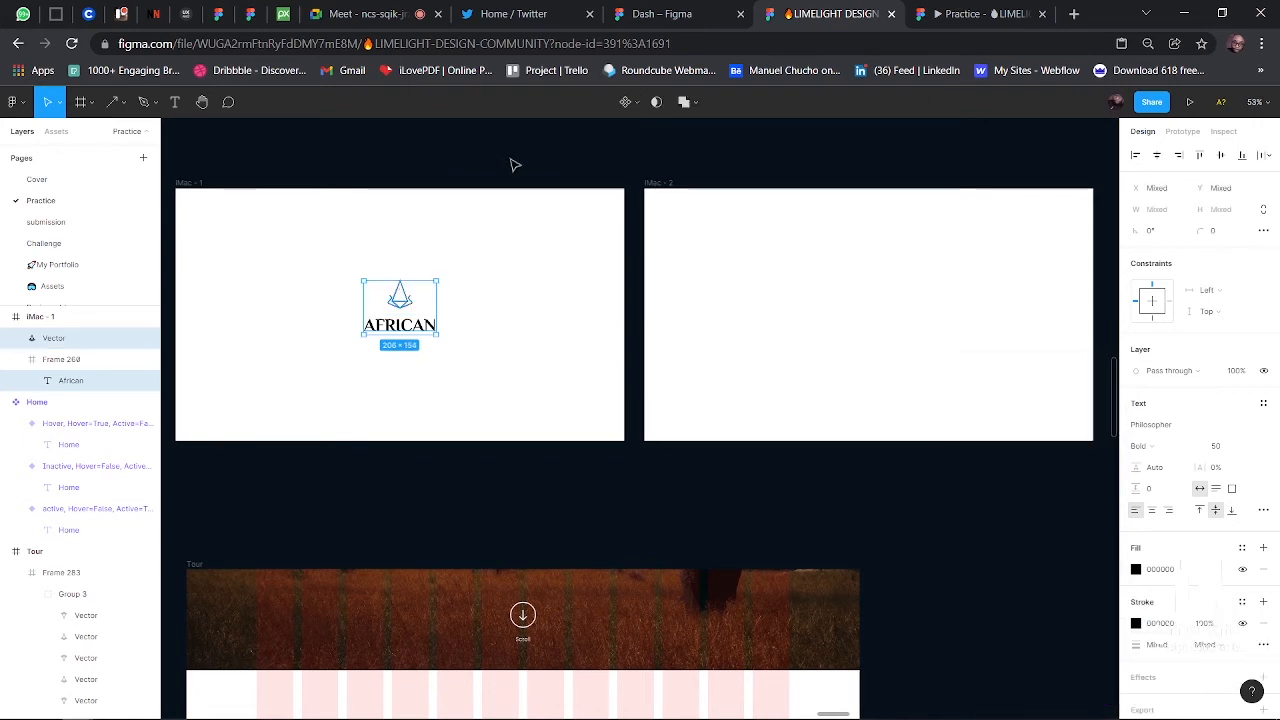
pyautogui.click(670, 190)
pyautogui.hotkey('ctrl', 'v')
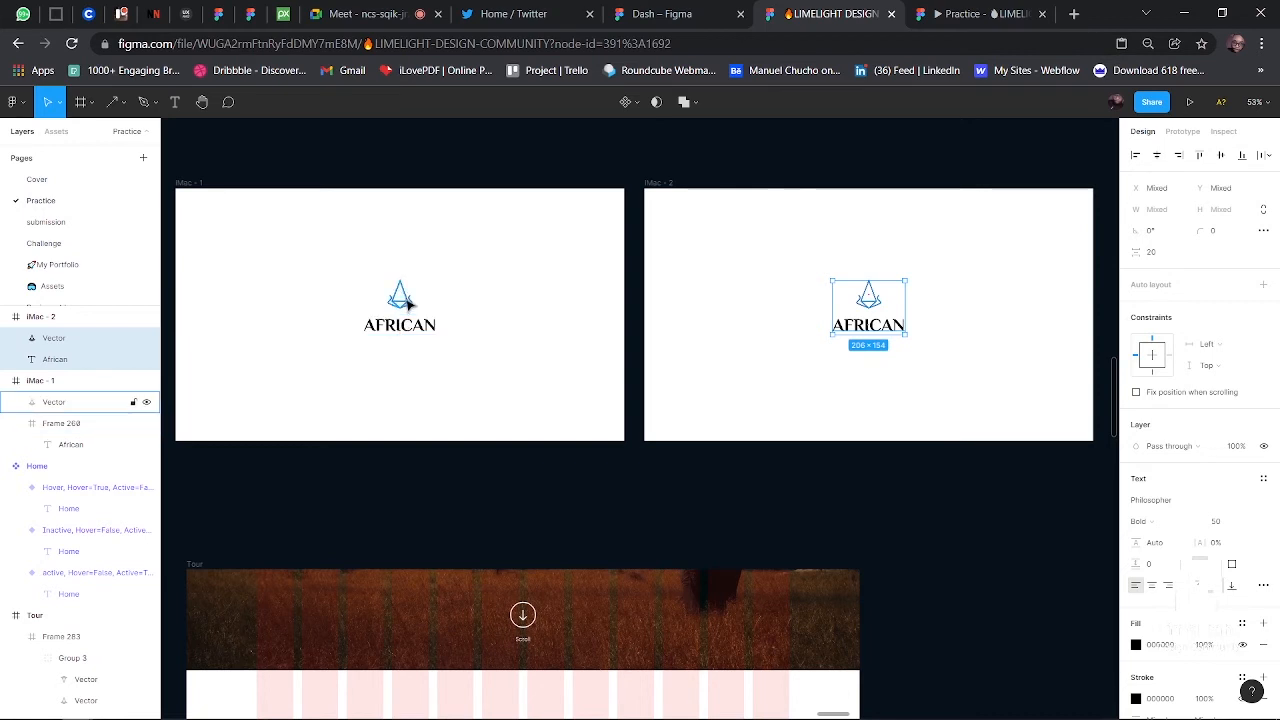
# - Add a 100 × 100 circle centred over iMac - 1's logo mark and send it behind the logo and text
pyautogui.scroll(6, 409, 303)
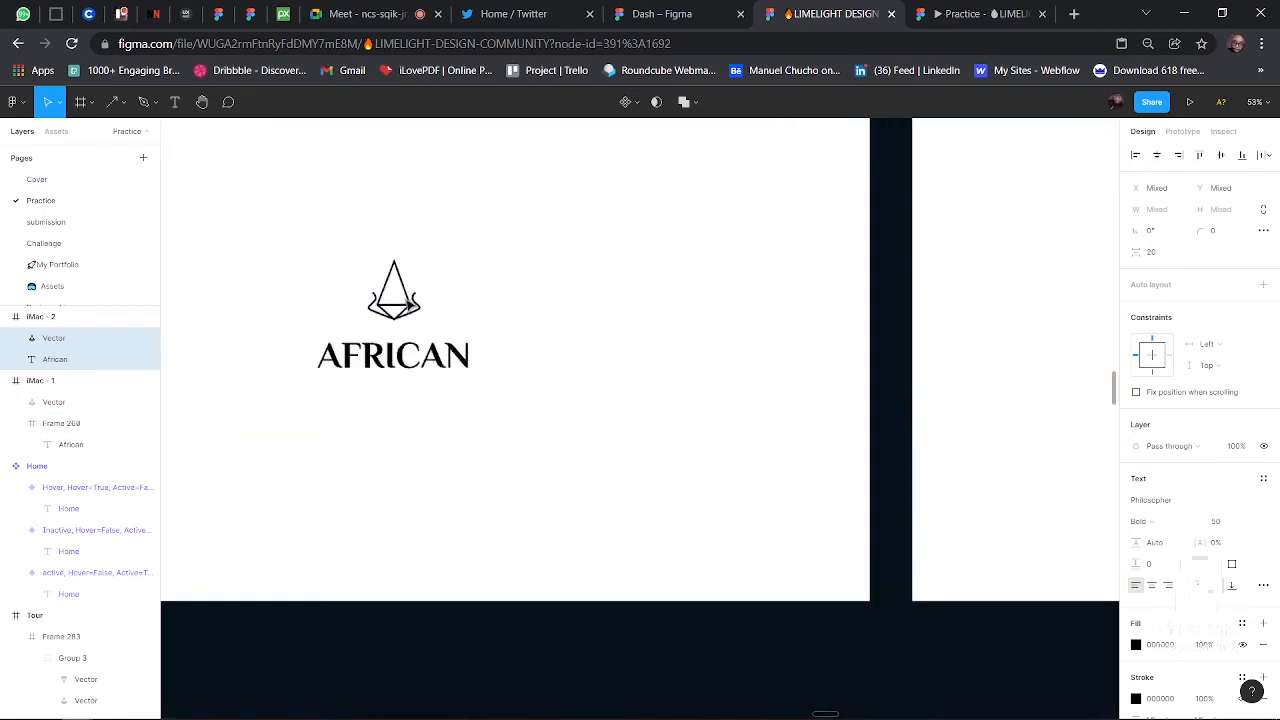
pyautogui.hscroll(-1, 409, 306)
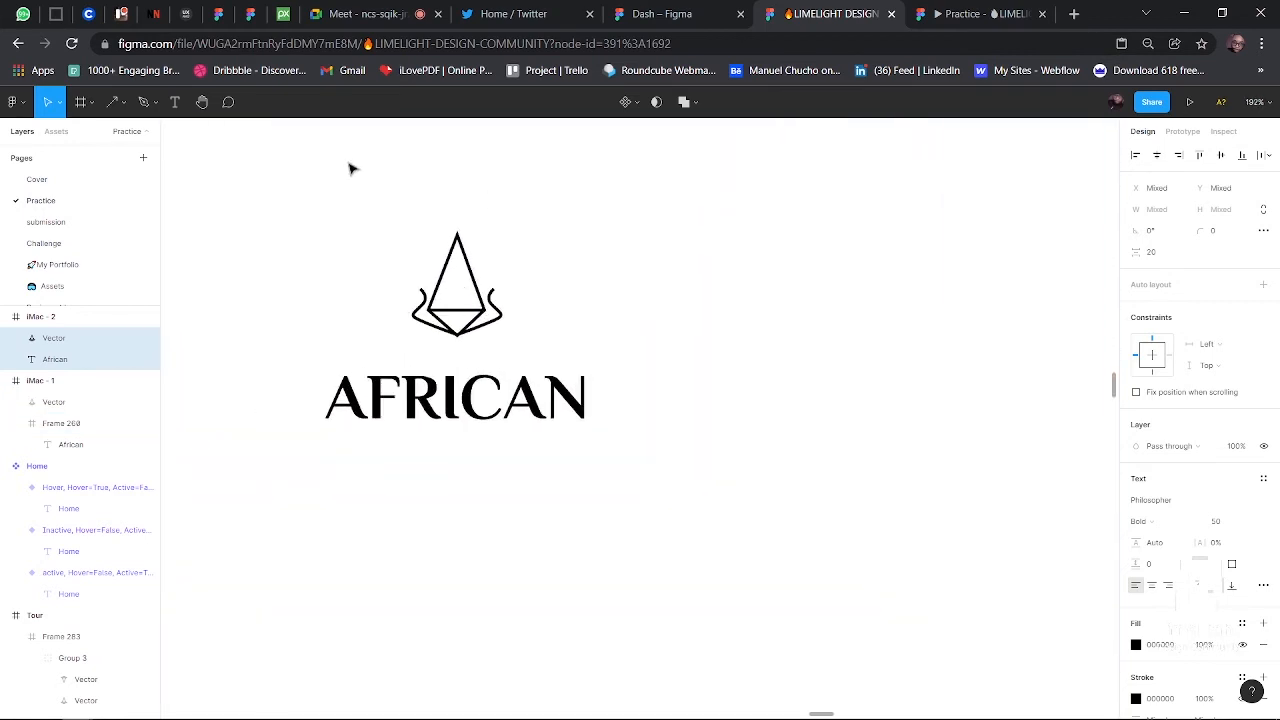
pyautogui.click(153, 102)
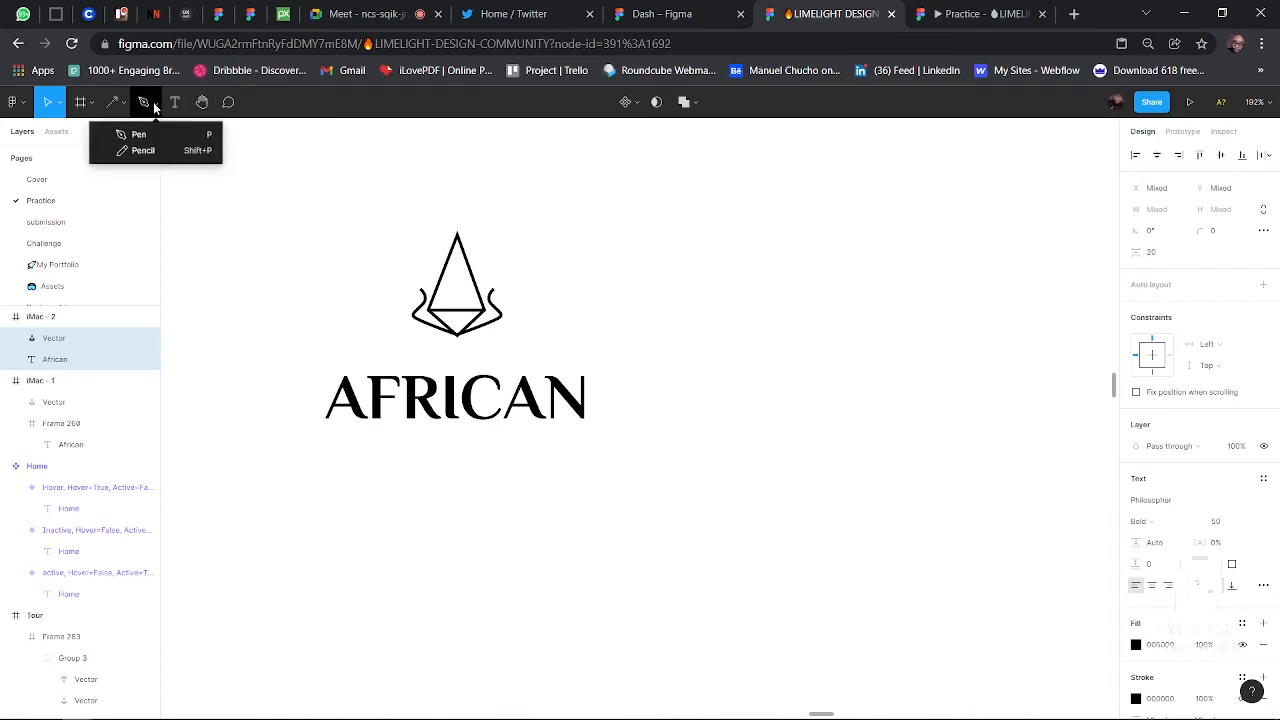
pyautogui.click(119, 102)
pyautogui.click(94, 182)
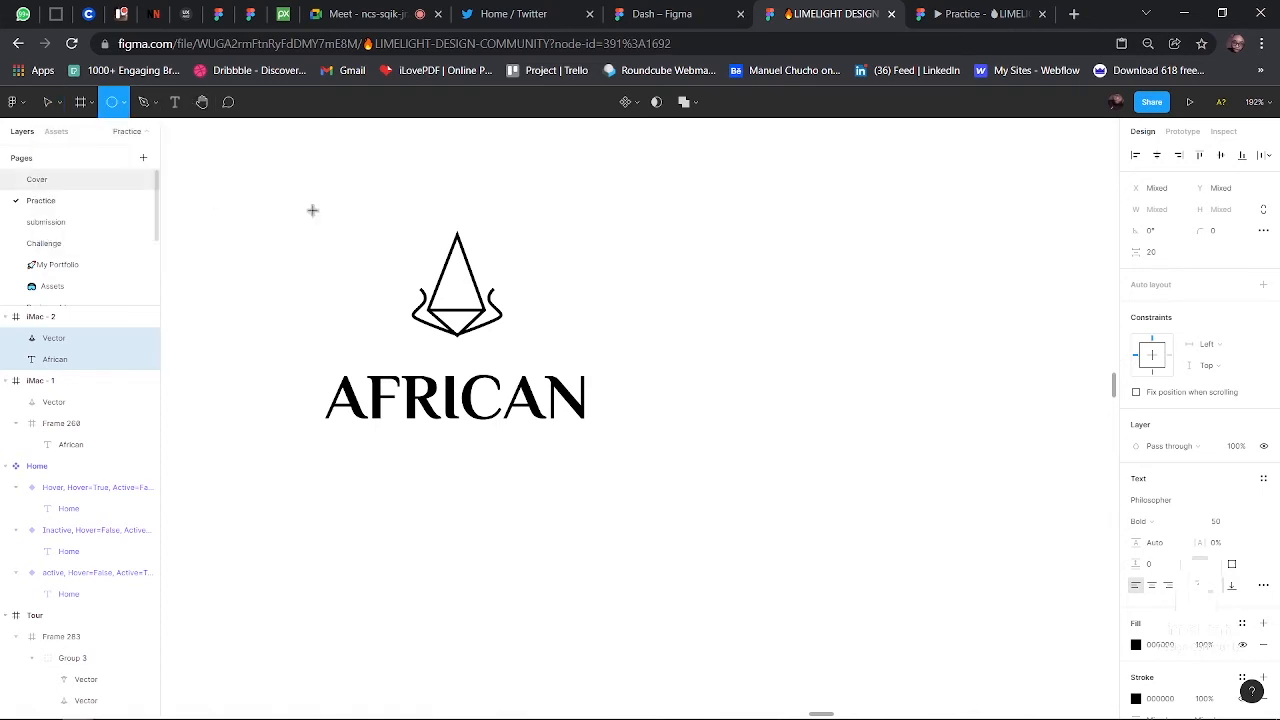
pyautogui.click(483, 273)
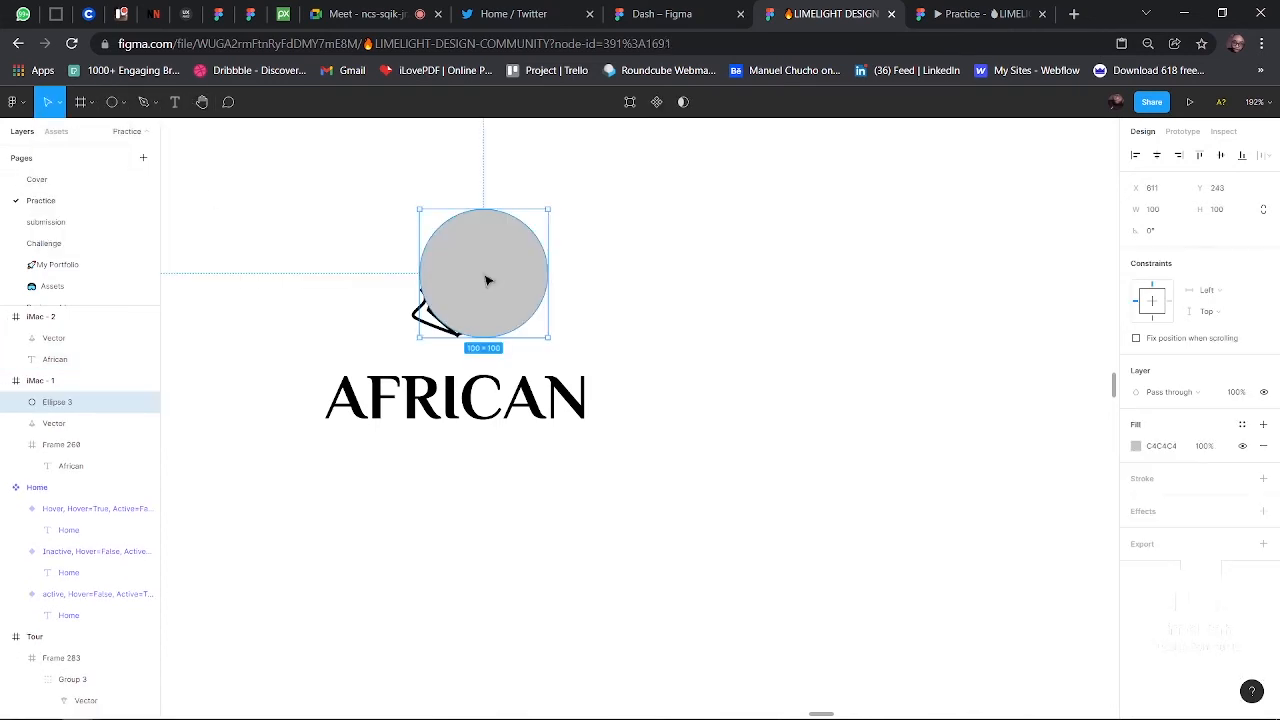
pyautogui.moveTo(486, 277); pyautogui.dragTo(457, 301)
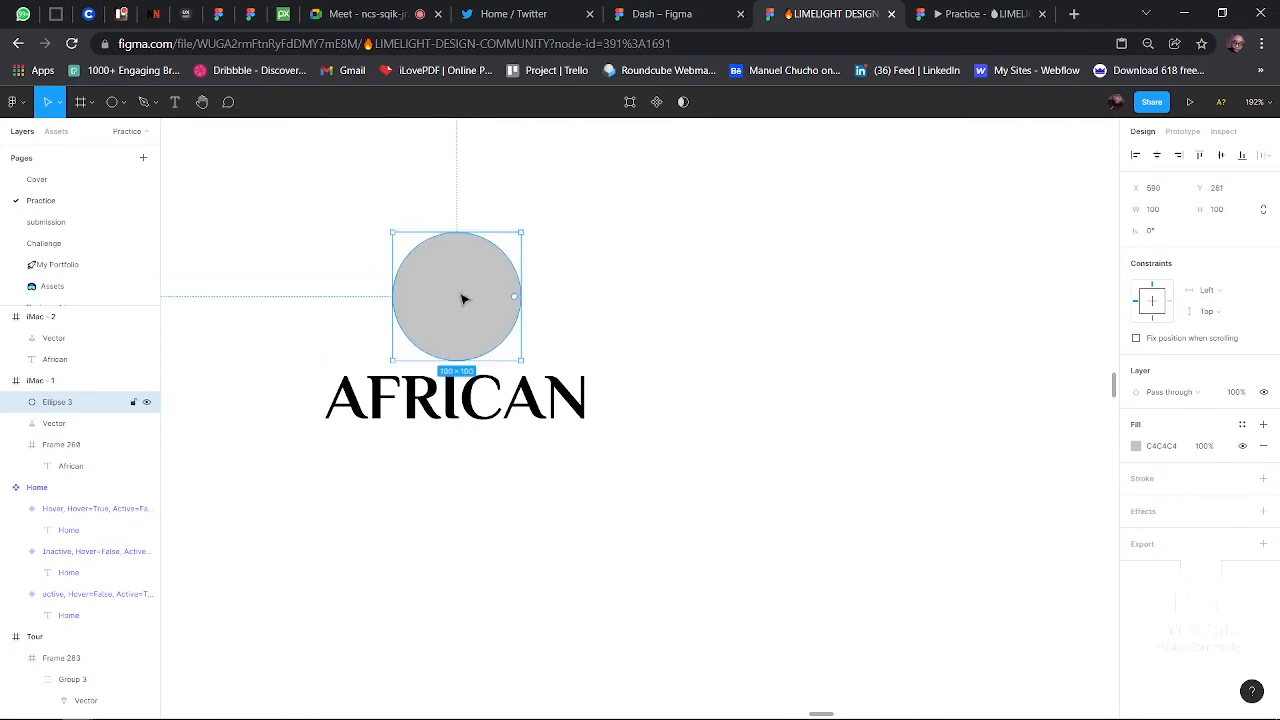
pyautogui.hotkey('ctrl', 'shift', '[')
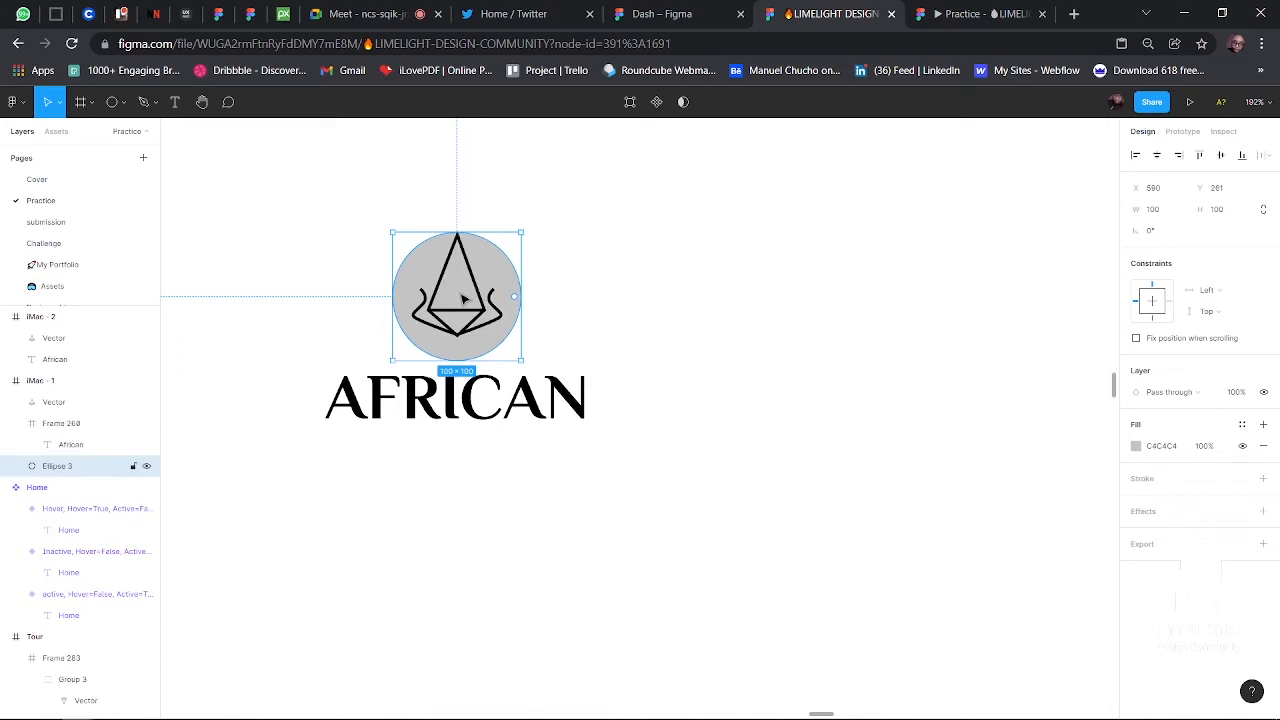
# - Fill the circle behind iMac - 1's logo mark with black, 000000
pyautogui.click(1137, 446)
pyautogui.click(971, 536)
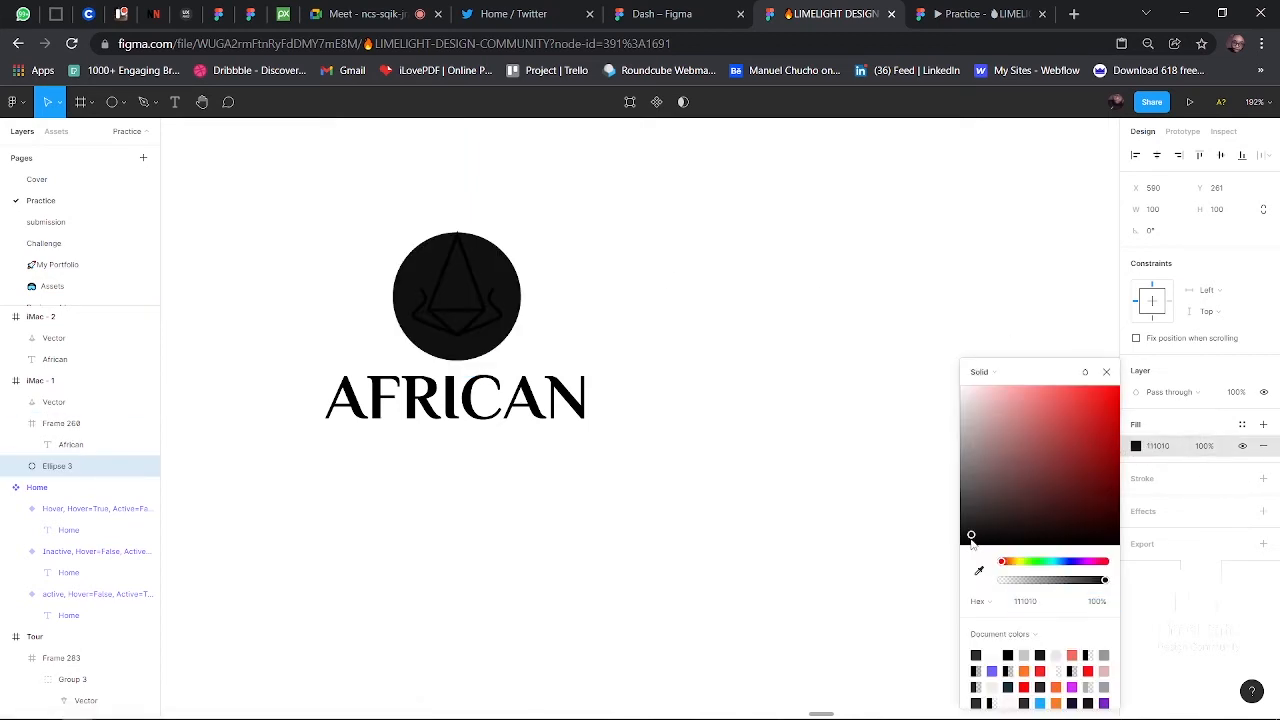
pyautogui.moveTo(971, 536); pyautogui.dragTo(960, 546)
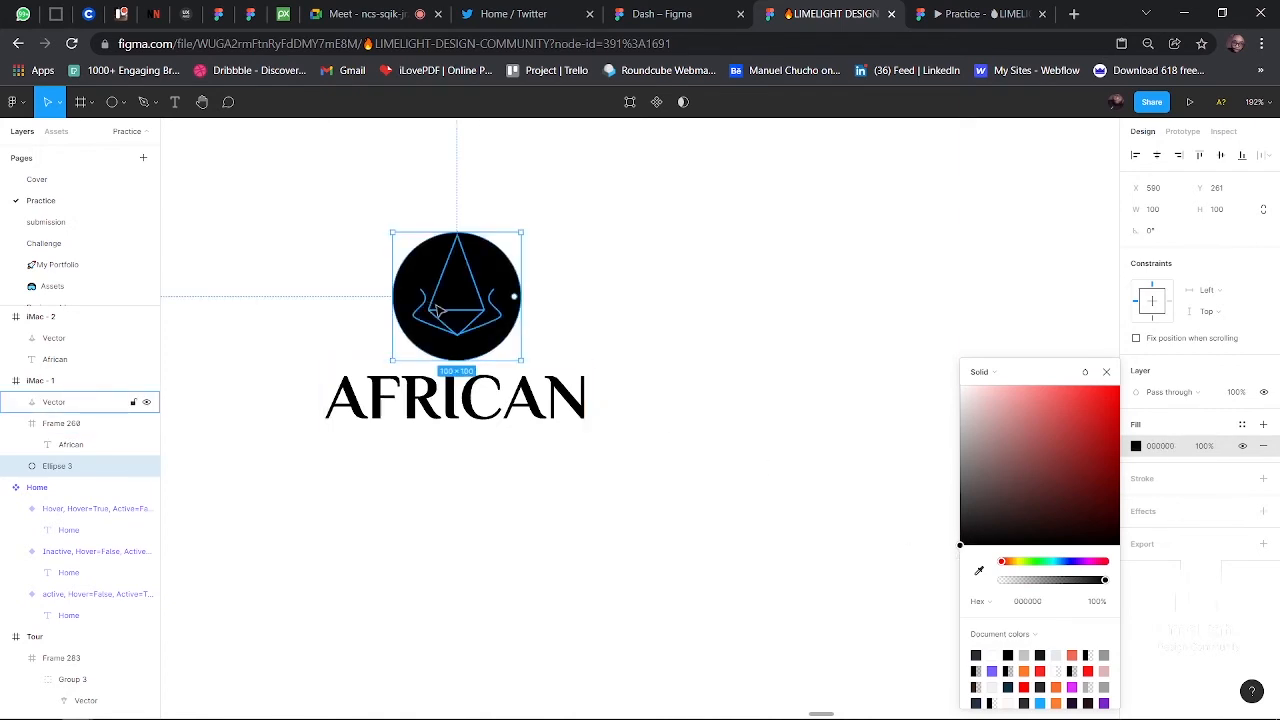
# - Copy the black circle from iMac - 1 into the iMac - 2 frame
pyautogui.scroll(-6, 437, 311)
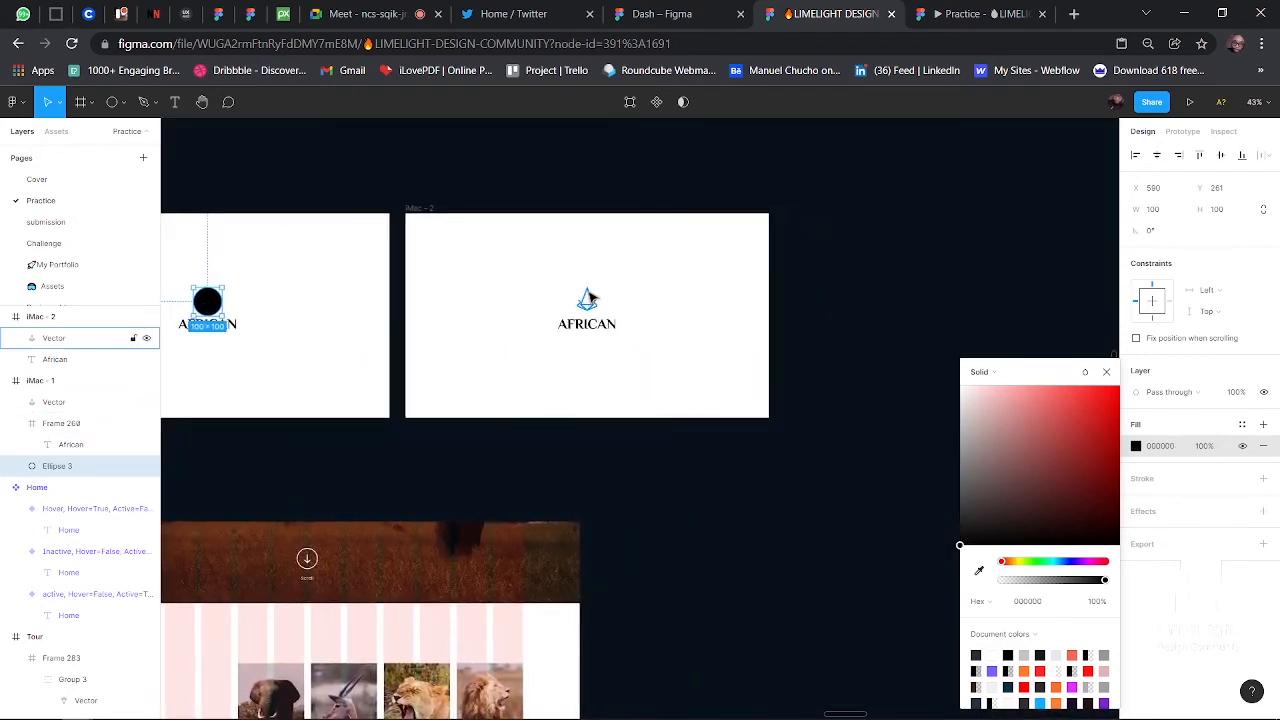
pyautogui.click(435, 212)
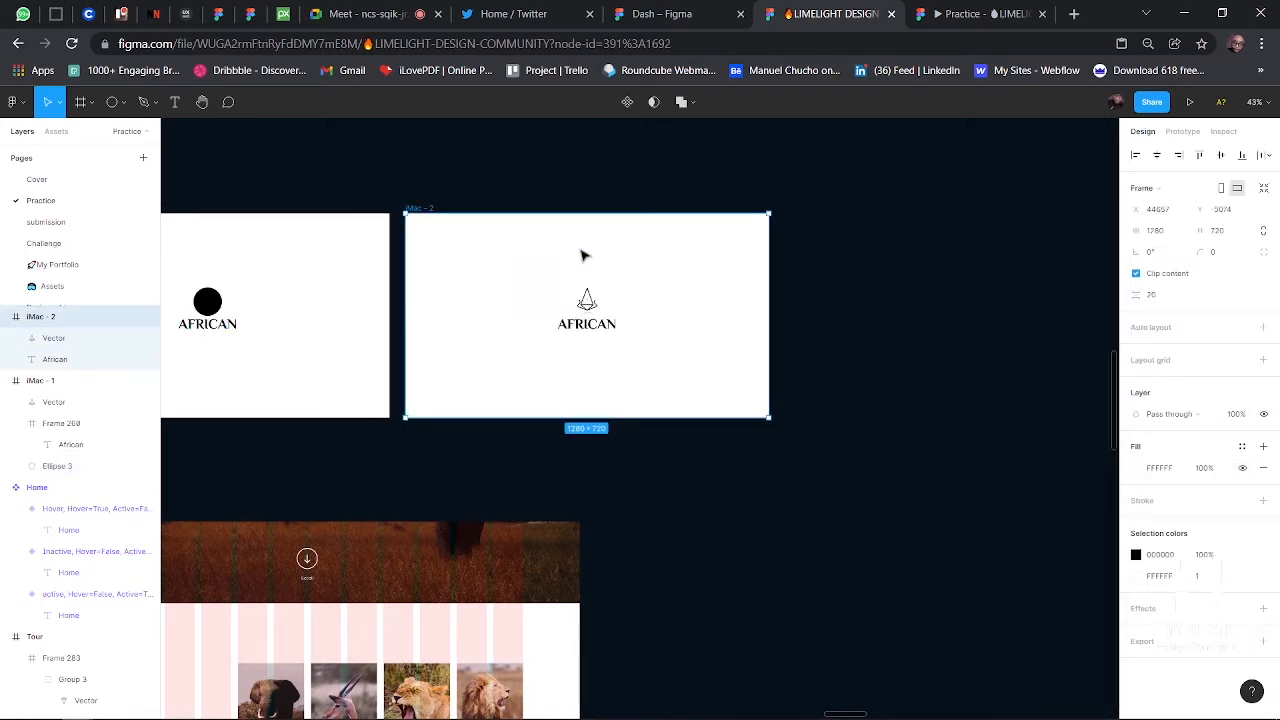
pyautogui.press('Escape')
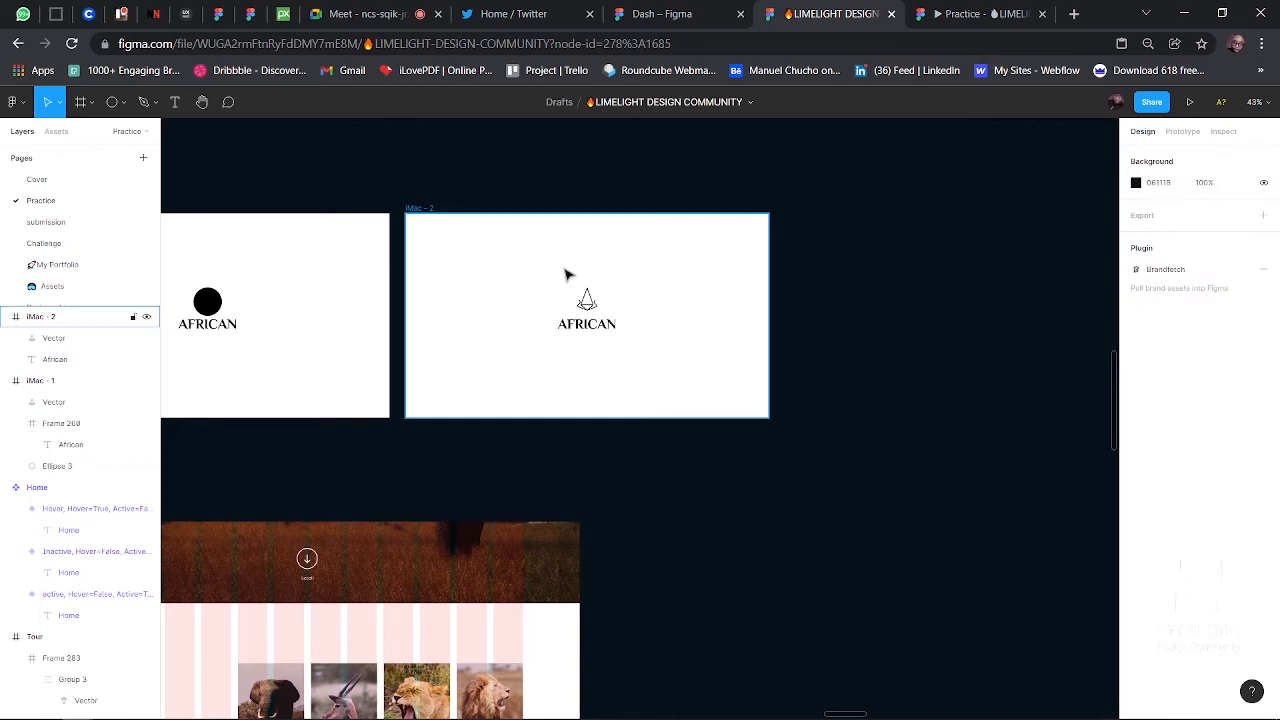
pyautogui.click(214, 306)
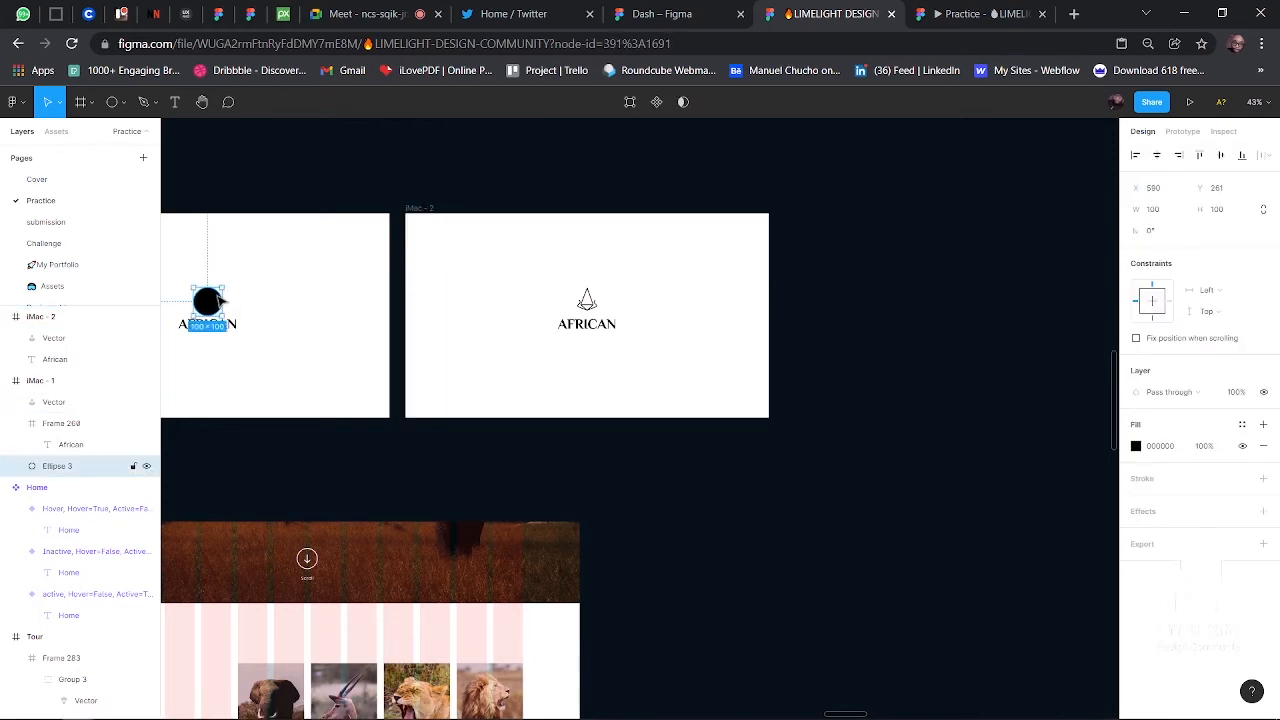
pyautogui.click(434, 211)
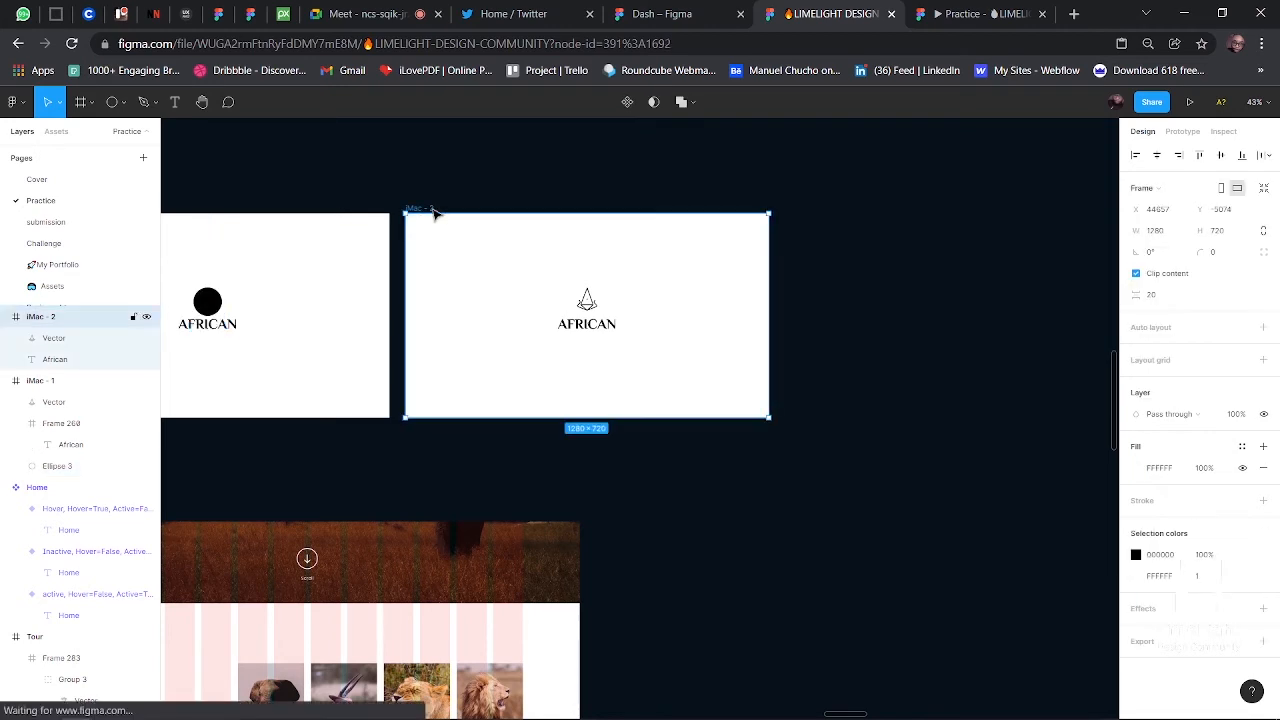
pyautogui.hotkey('ctrl', 'v')
# - Fill the logo mark and African text in the iMac - 2 frame with white, FFFFFF
pyautogui.scroll(5, 595, 295)
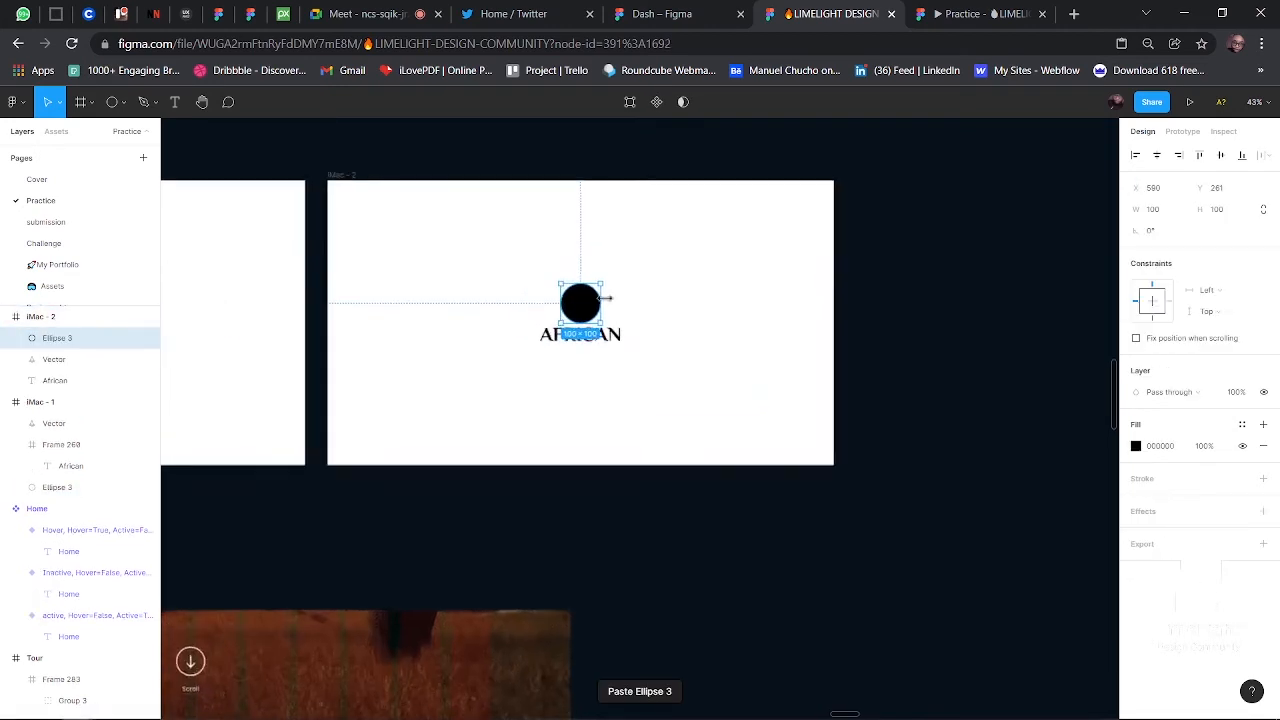
pyautogui.scroll(1, 608, 304)
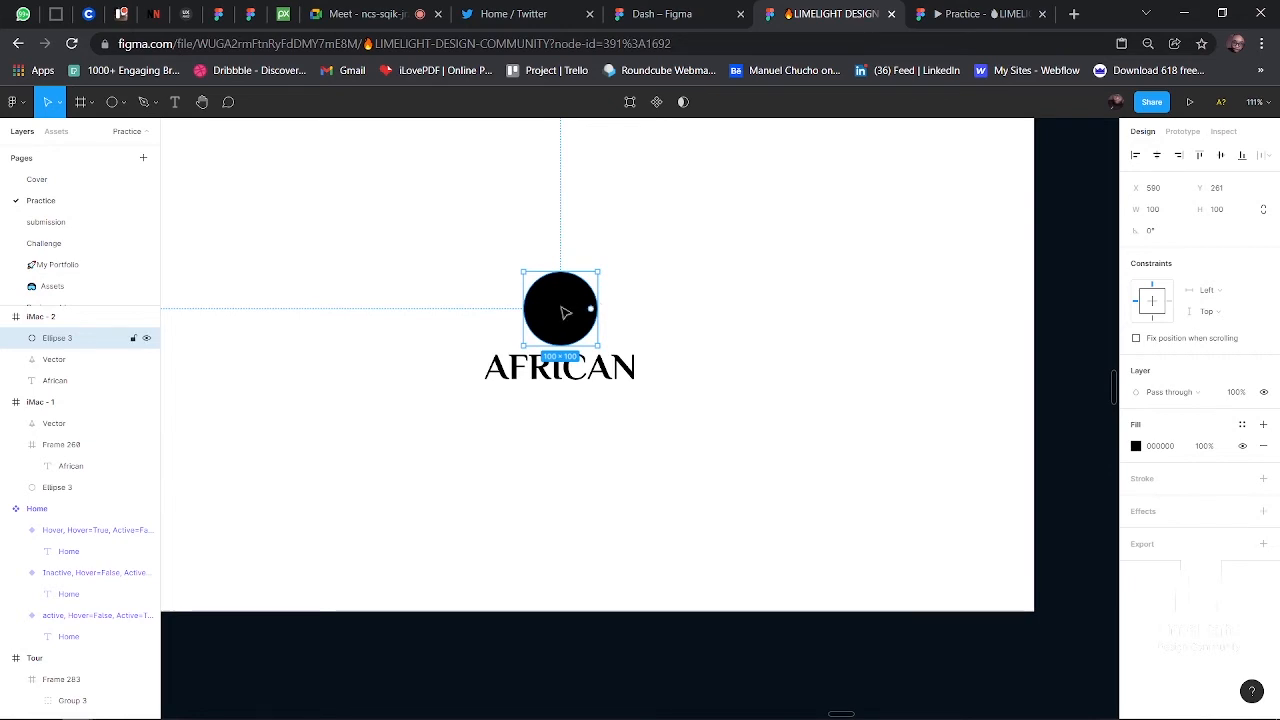
pyautogui.click(43, 364)
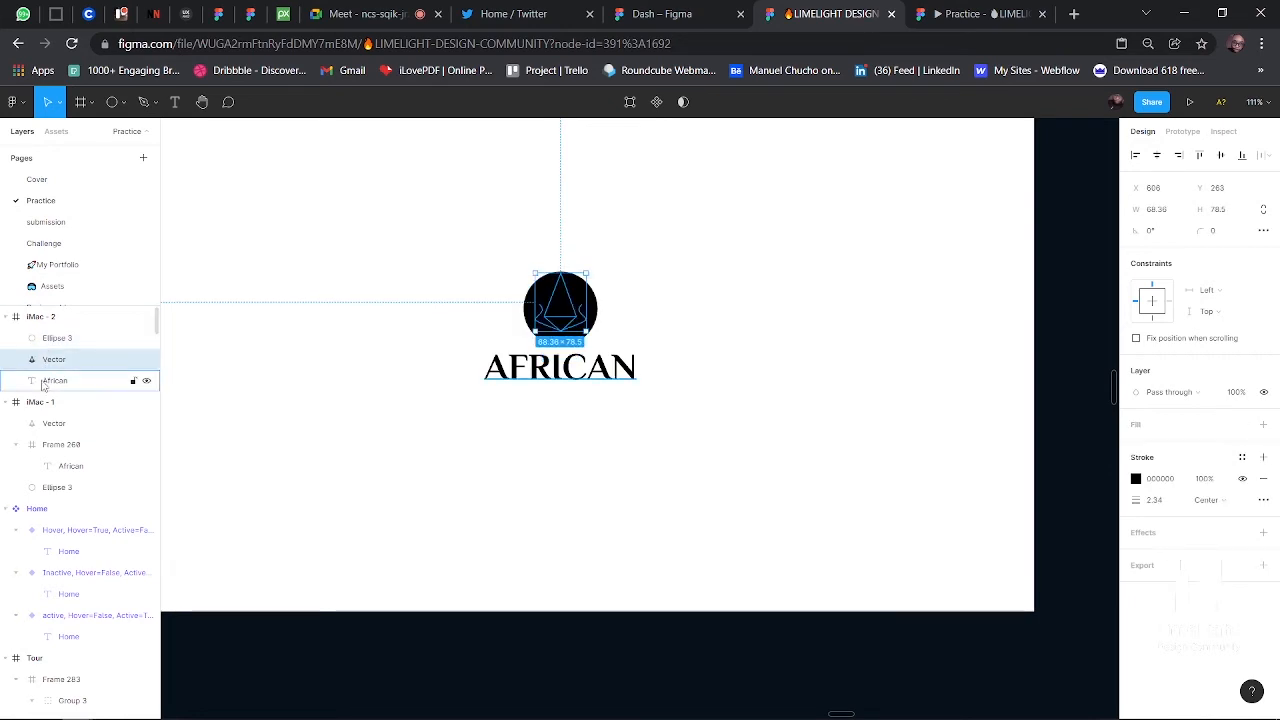
pyautogui.keyDown('shift'); pyautogui.click(46, 380); pyautogui.keyUp('shift')
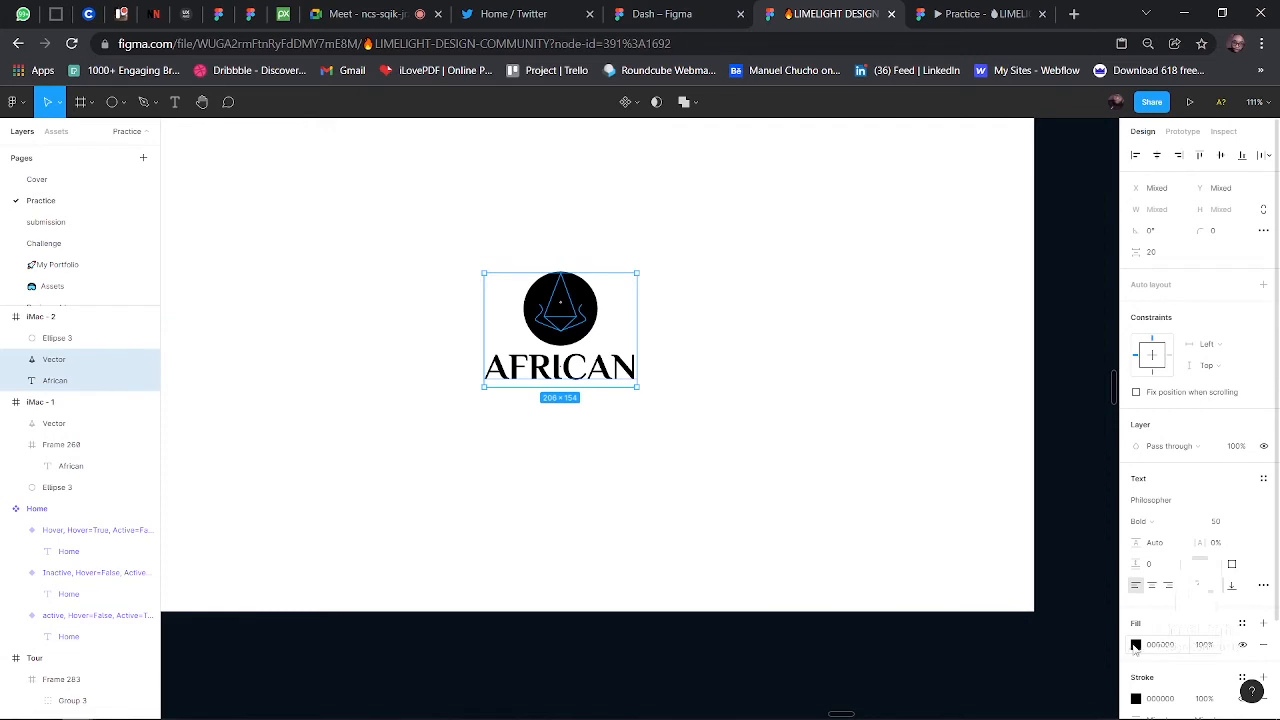
pyautogui.click(1135, 645)
pyautogui.moveTo(1057, 537); pyautogui.dragTo(910, 305)
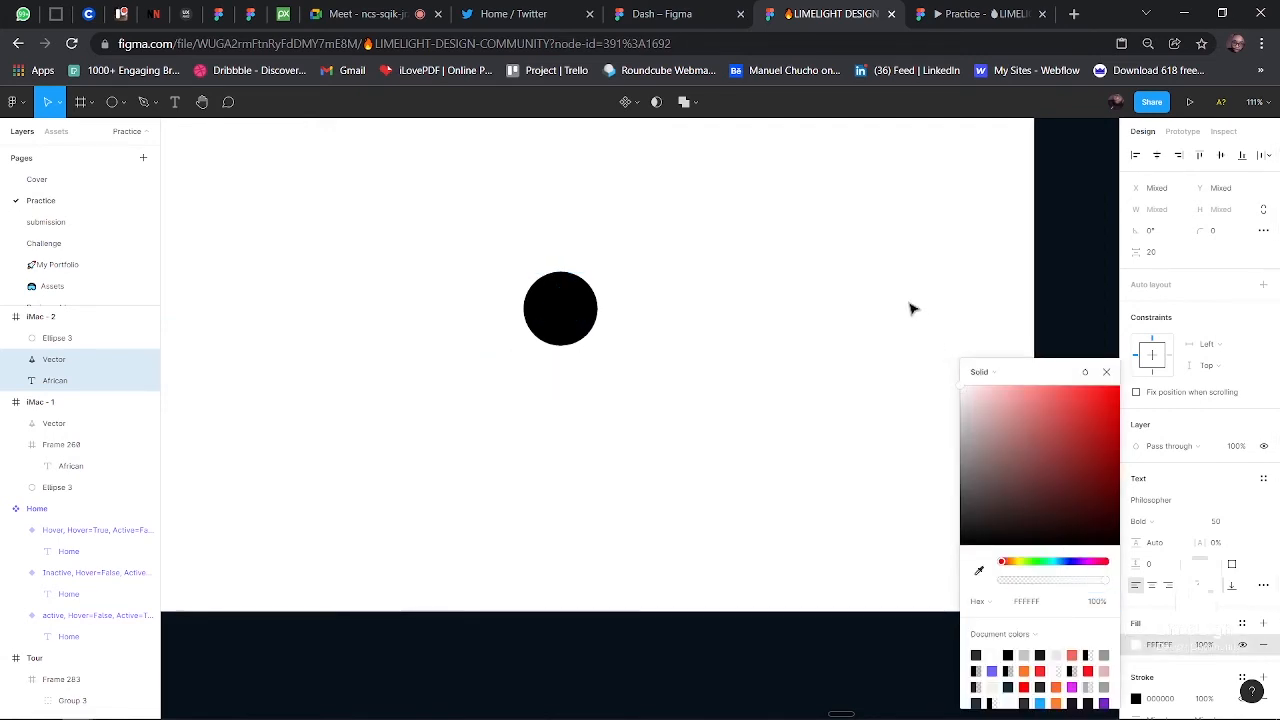
# - Send the black circle in iMac - 2 behind the logo mark and the African text
pyautogui.click(86, 367)
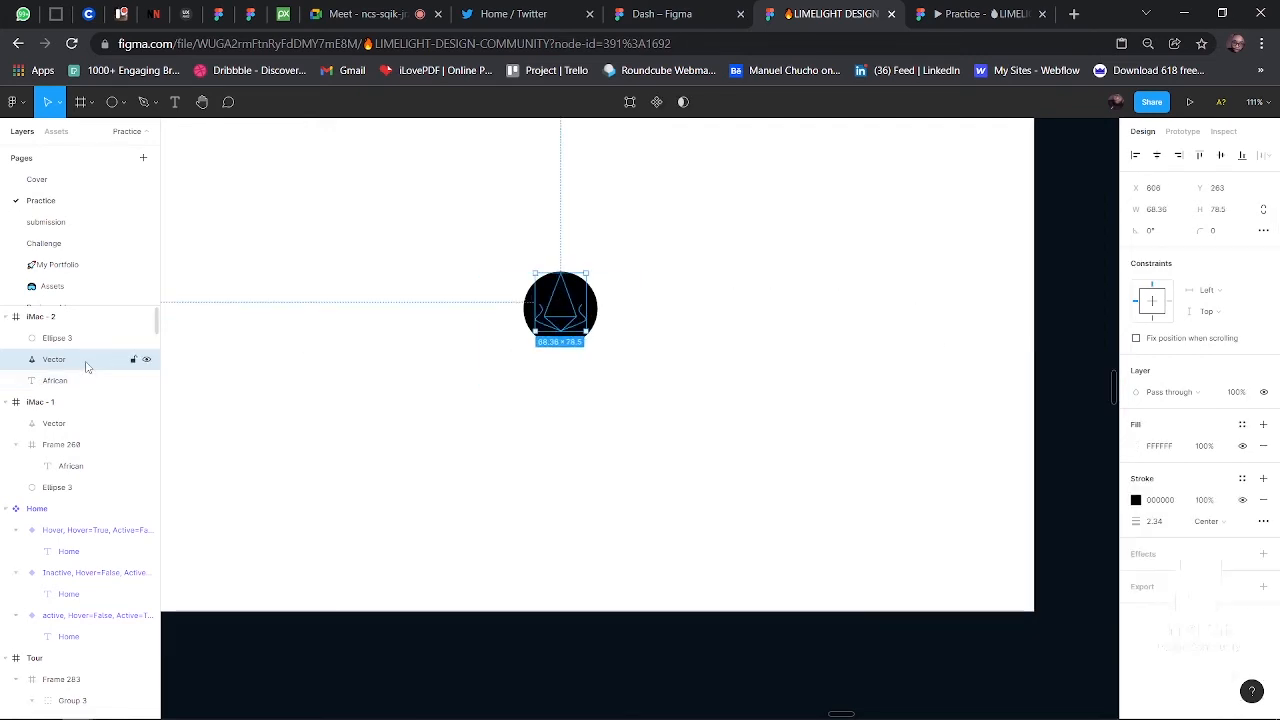
pyautogui.click(525, 297)
pyautogui.hotkey('ctrl', 'shift', '[')
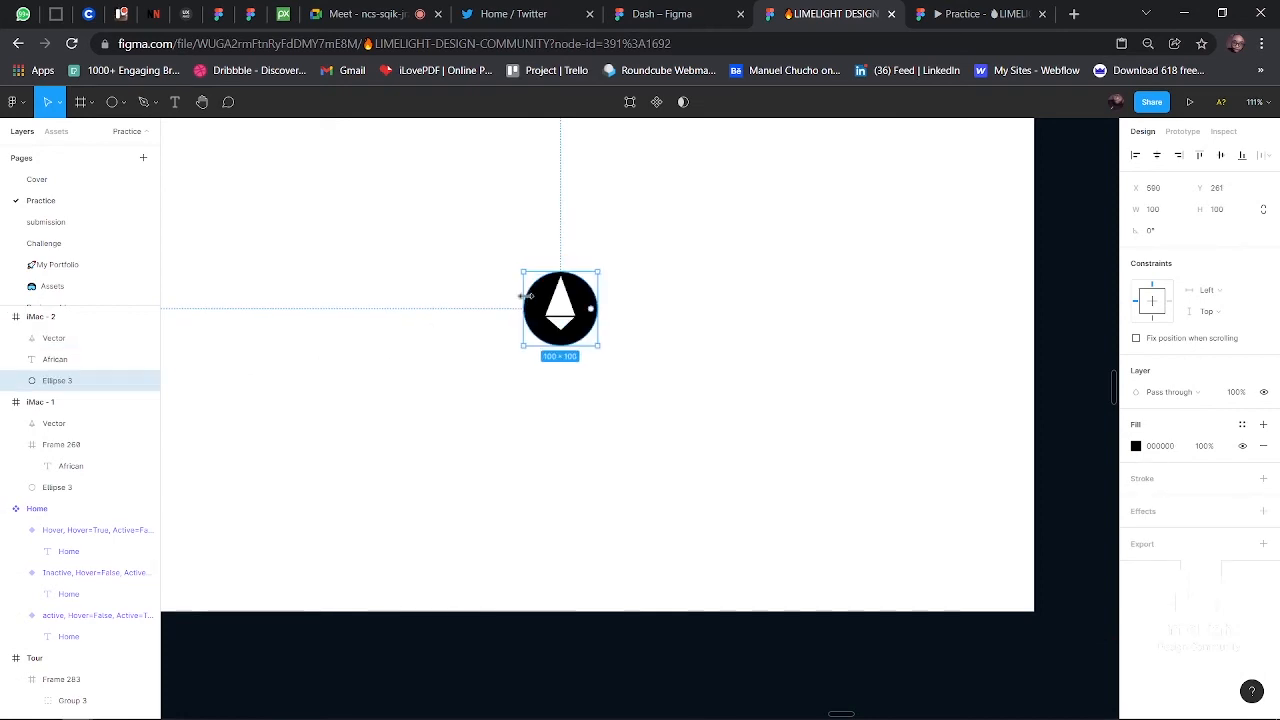
pyautogui.click(669, 326)
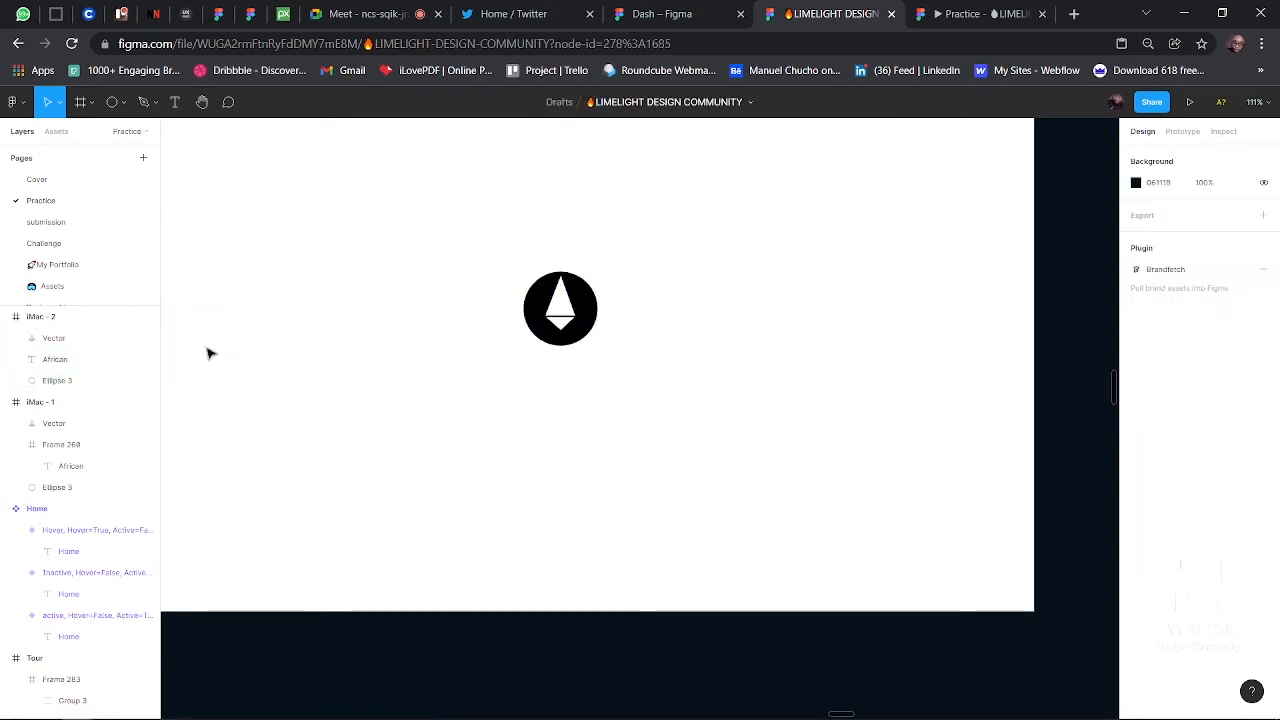
pyautogui.click(56, 342)
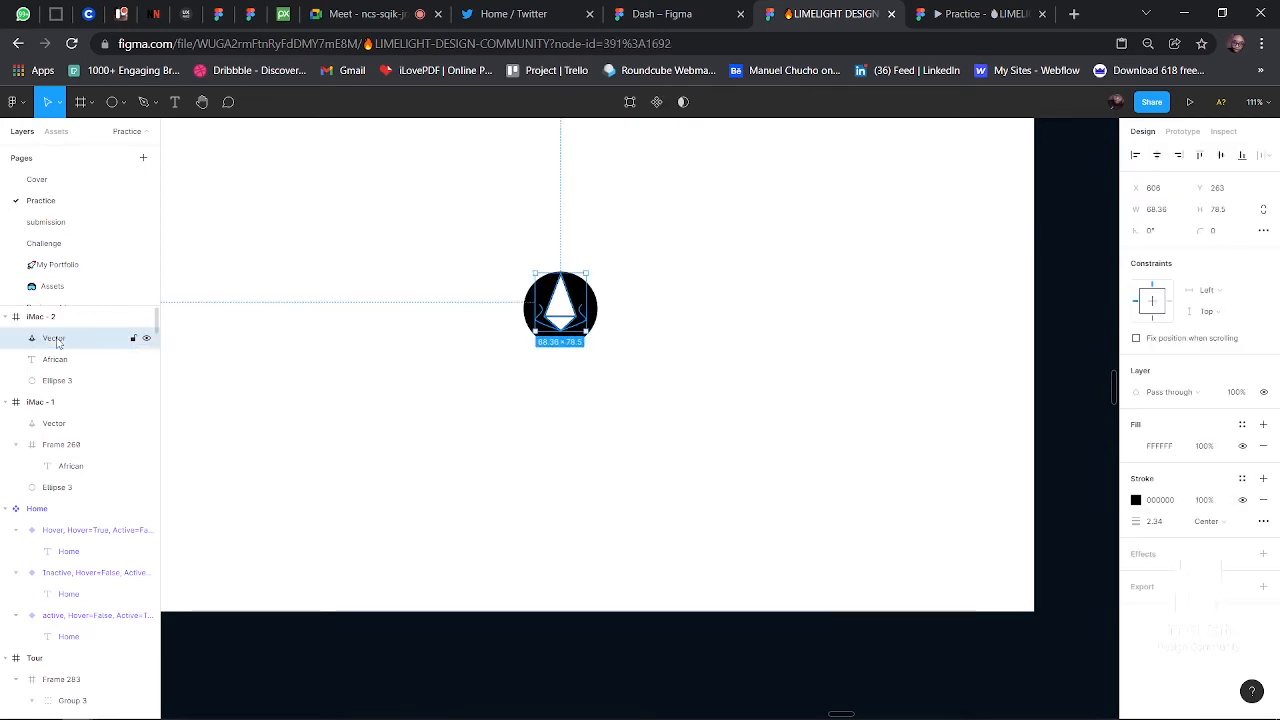
pyautogui.click(771, 366)
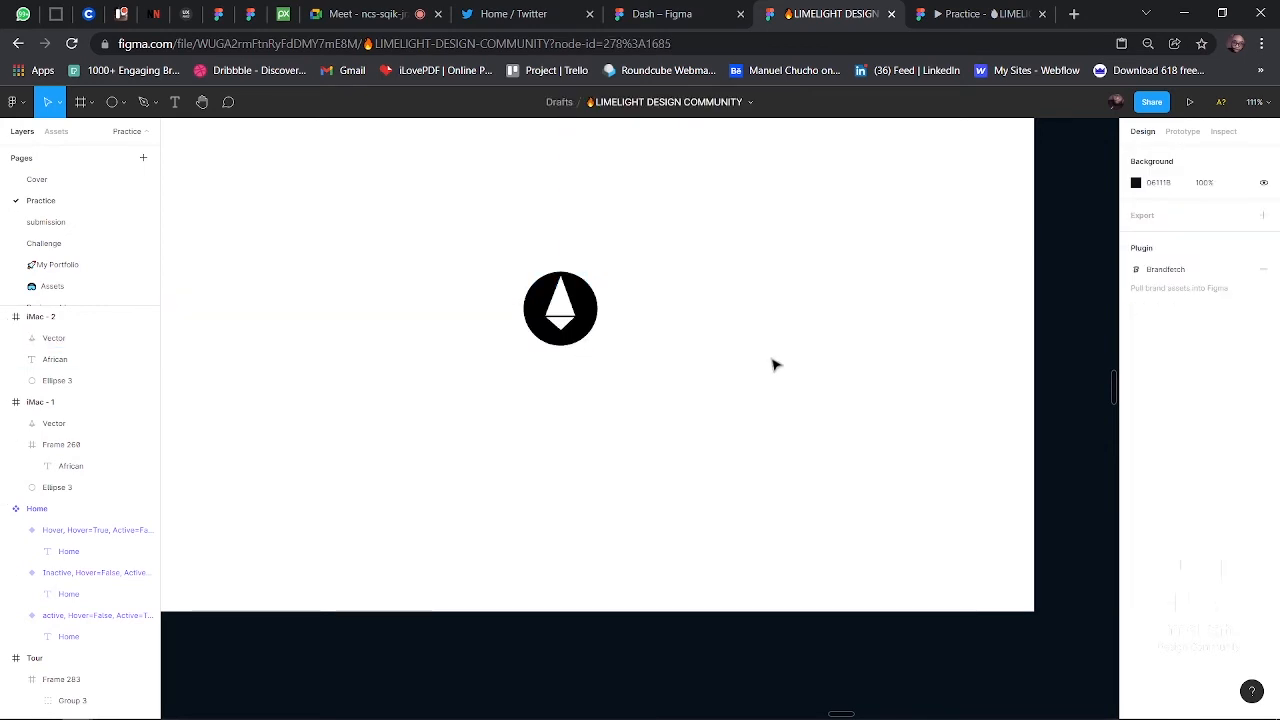
# - Enlarge the black circle in iMac - 2 about its centre until it covers the whole frame
pyautogui.click(591, 308)
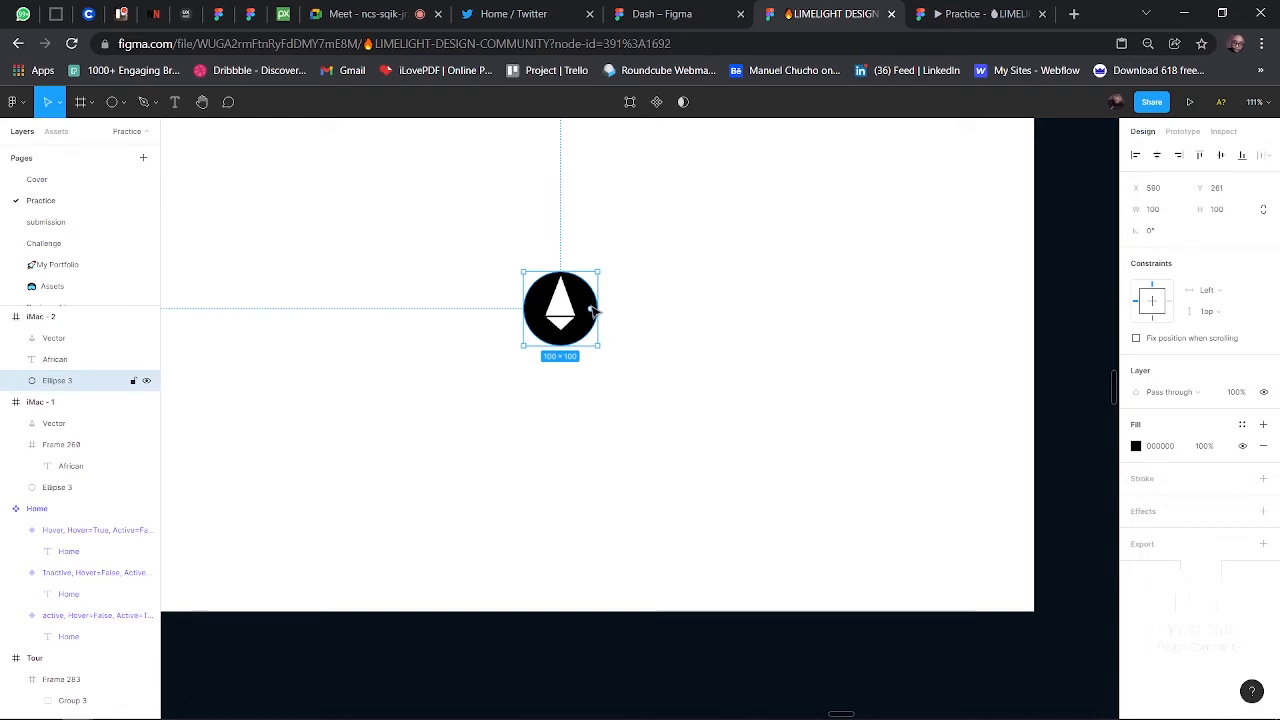
pyautogui.scroll(3, 593, 312)
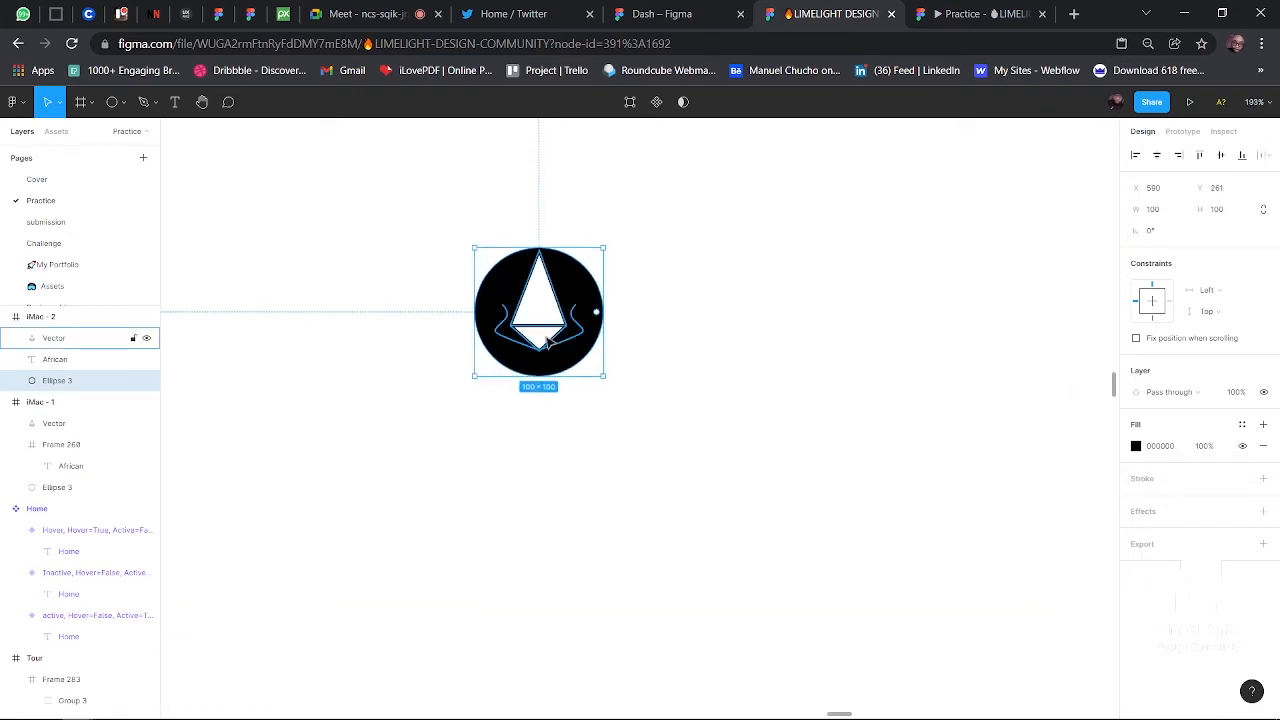
pyautogui.scroll(-3, 604, 338)
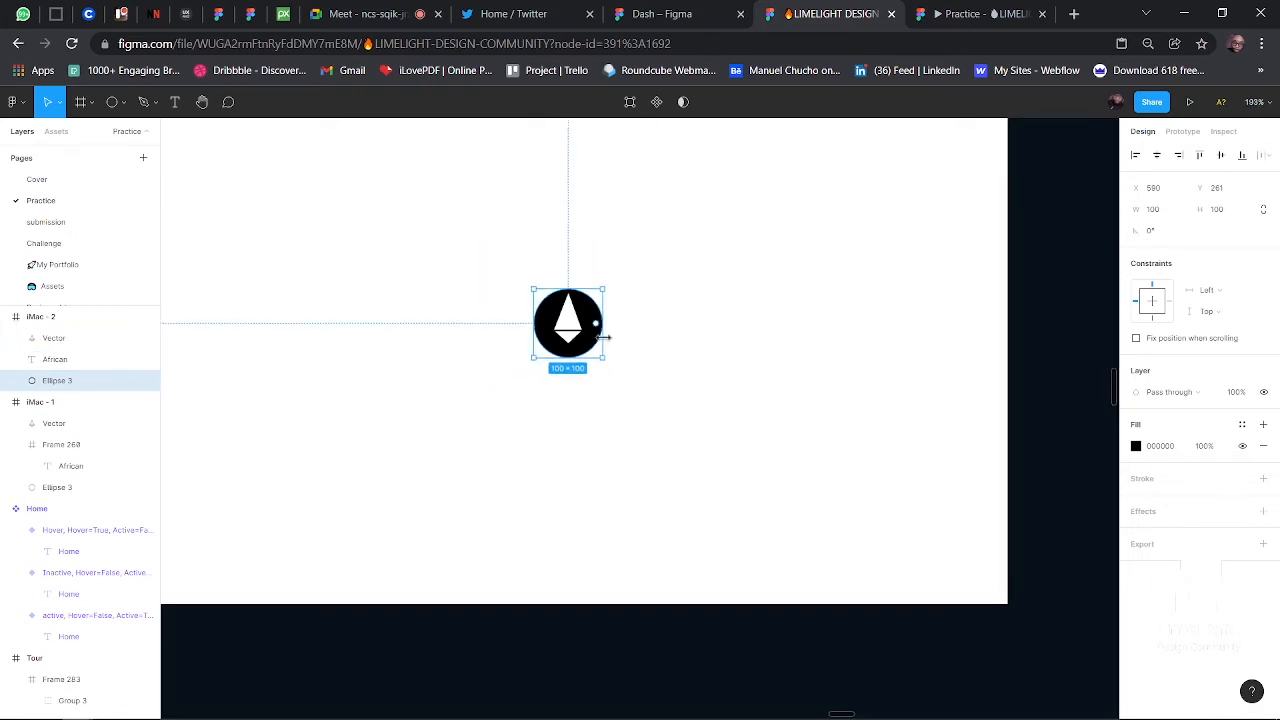
pyautogui.scroll(-5, 604, 338)
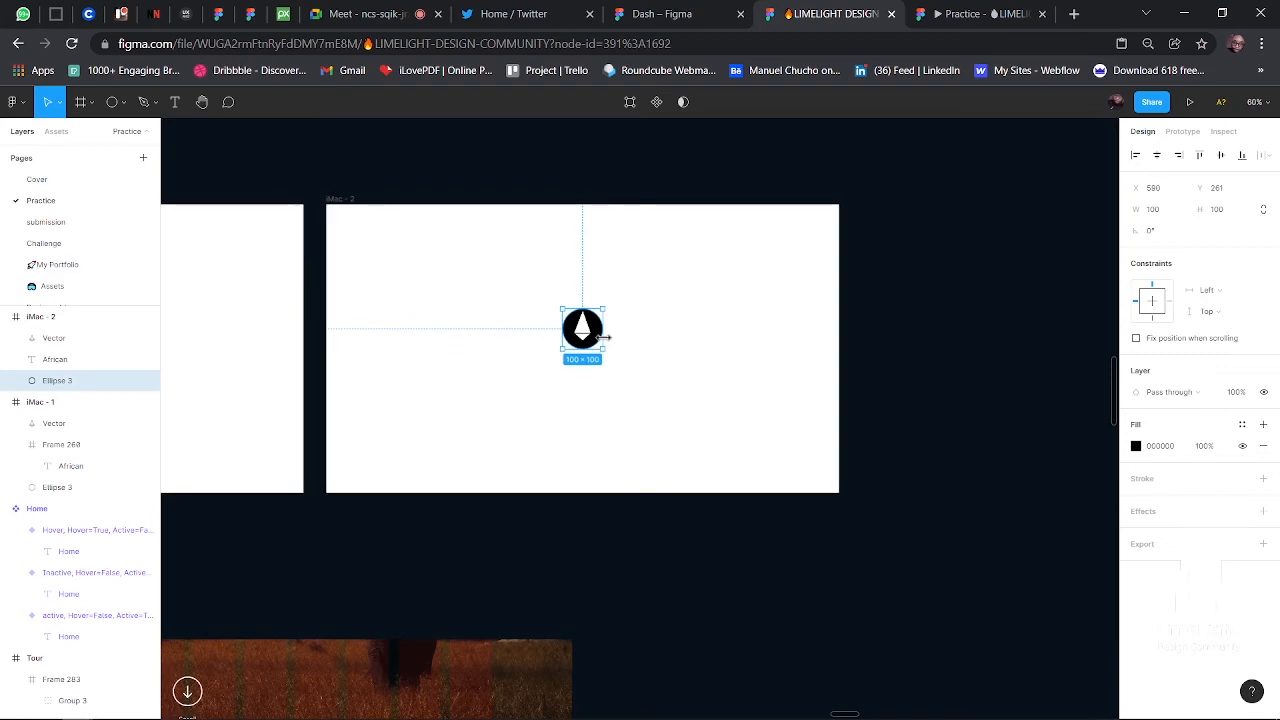
pyautogui.moveTo(604, 338); pyautogui.dragTo(907, 443)
pyautogui.click(994, 394)
# - Shrink iMac - 1's black circle about its centre to 8 × 8 and set its opacity to 0%
pyautogui.hscroll(-5, 686, 380)
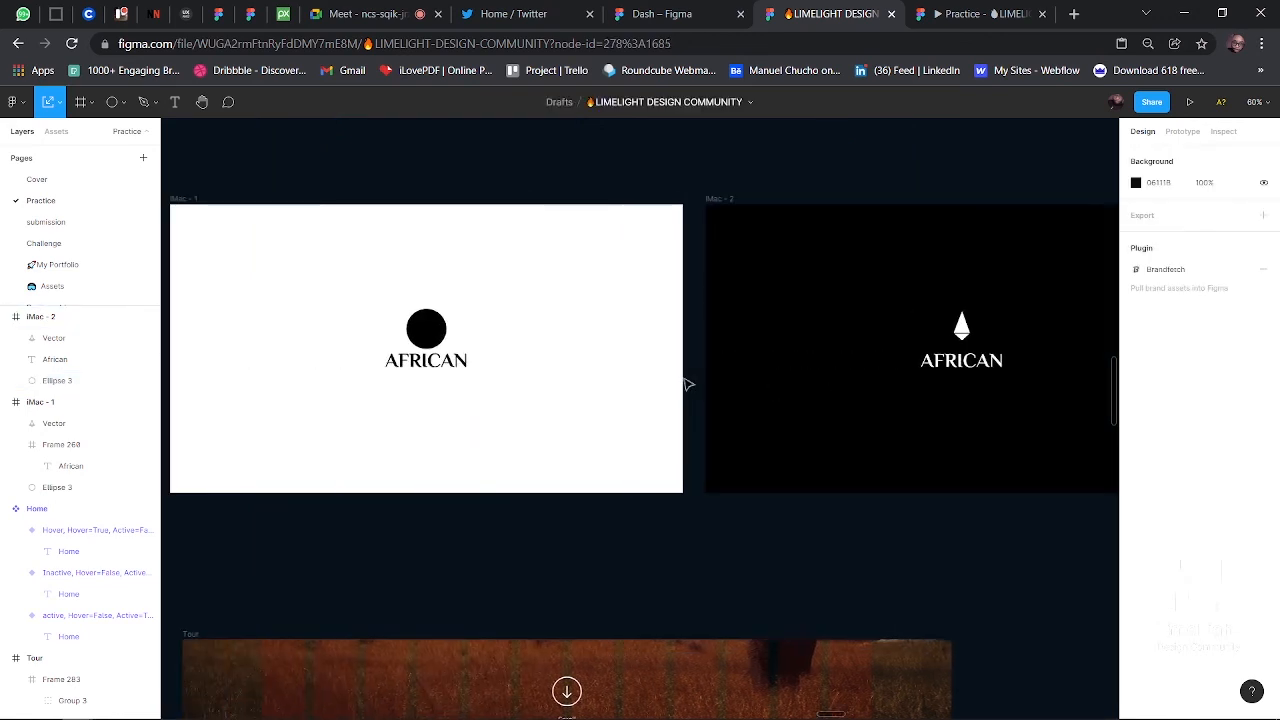
pyautogui.click(470, 328)
pyautogui.keyDown('ctrl'); pyautogui.scroll(5, 474, 331); pyautogui.keyUp('ctrl')
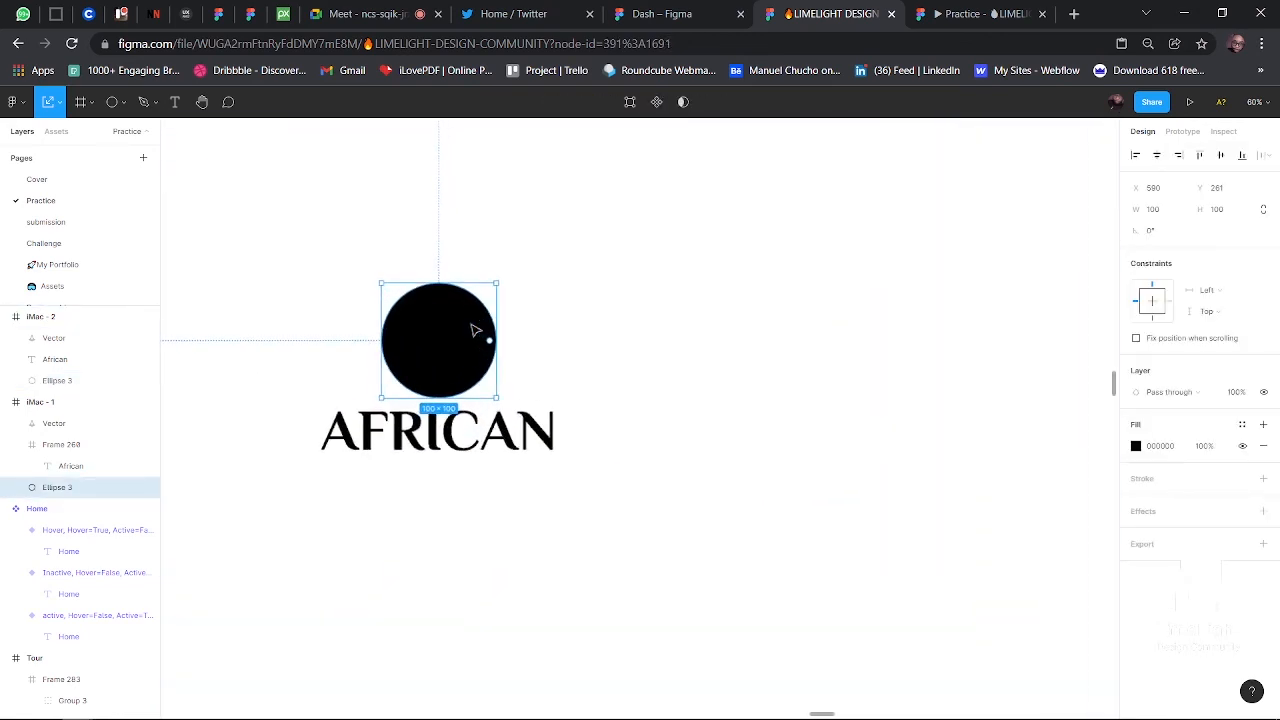
pyautogui.keyDown('ctrl'); pyautogui.scroll(1, 472, 327); pyautogui.keyUp('ctrl')
pyautogui.moveTo(499, 341); pyautogui.dragTo(439, 340)
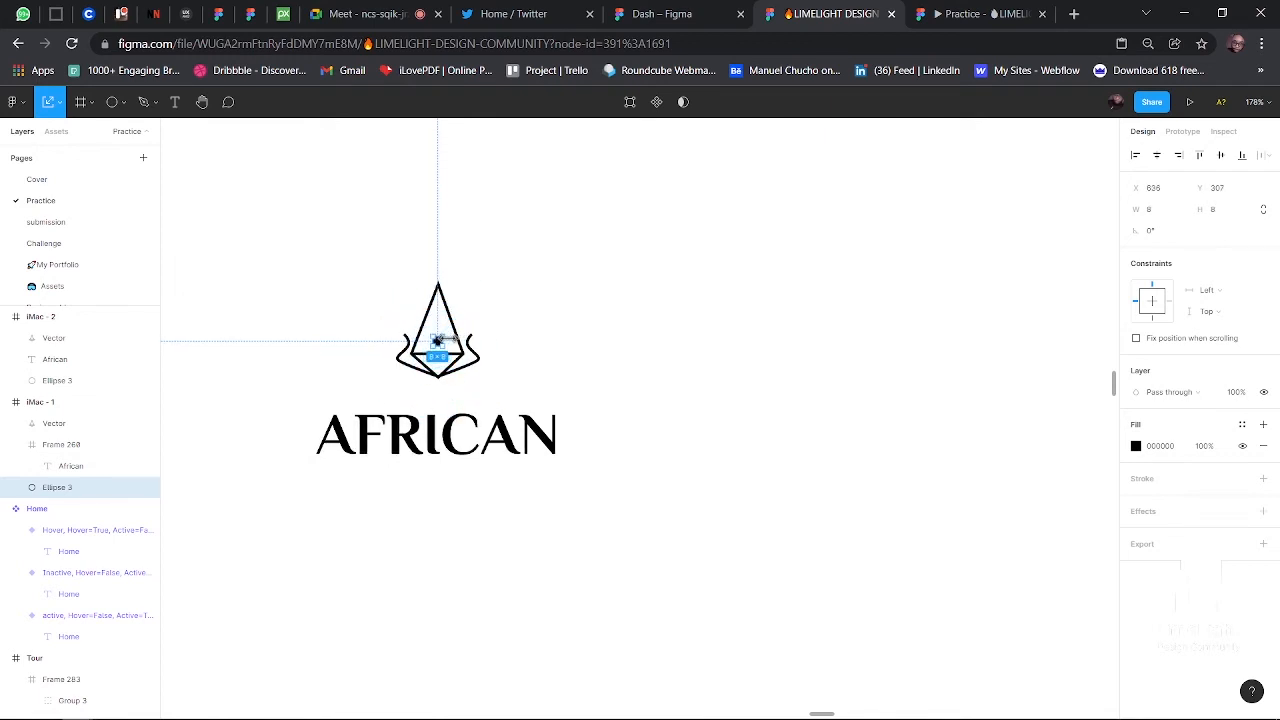
pyautogui.press('0')
pyautogui.press('0')
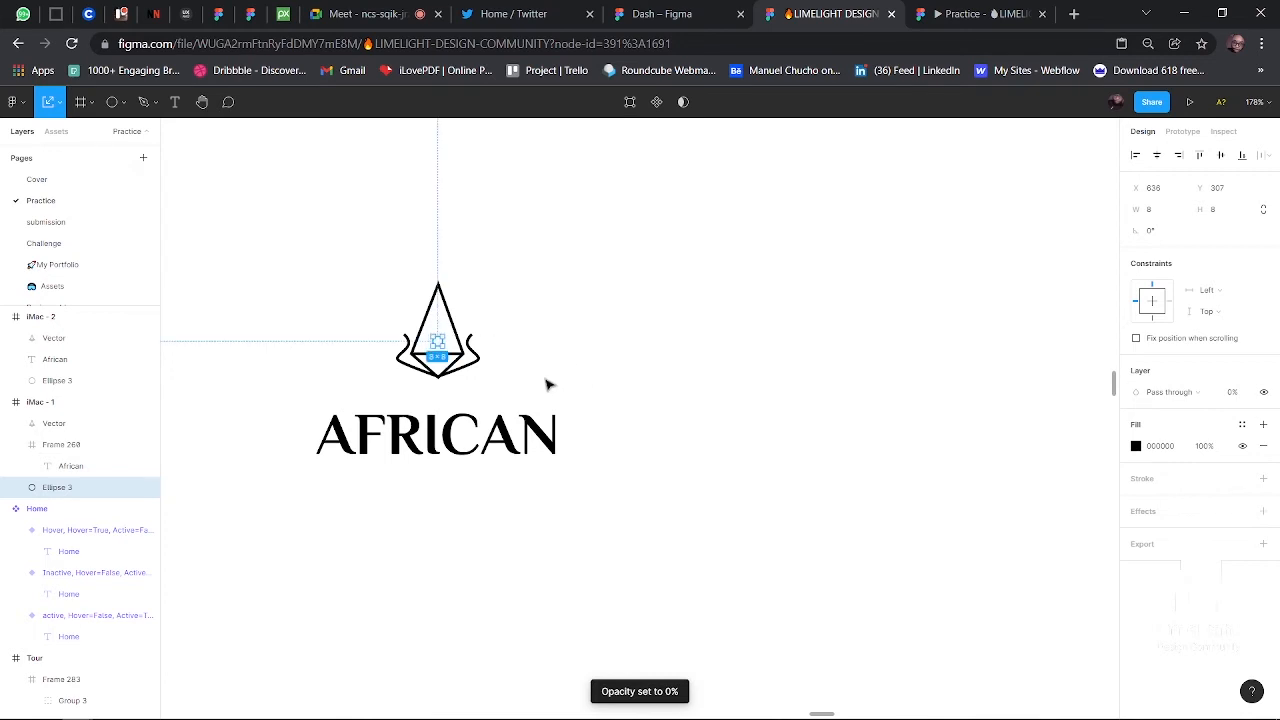
# - Inspect the logo mark and African text in iMac - 1 and compare the frame with iMac - 2
pyautogui.click(524, 381)
pyautogui.click(435, 372)
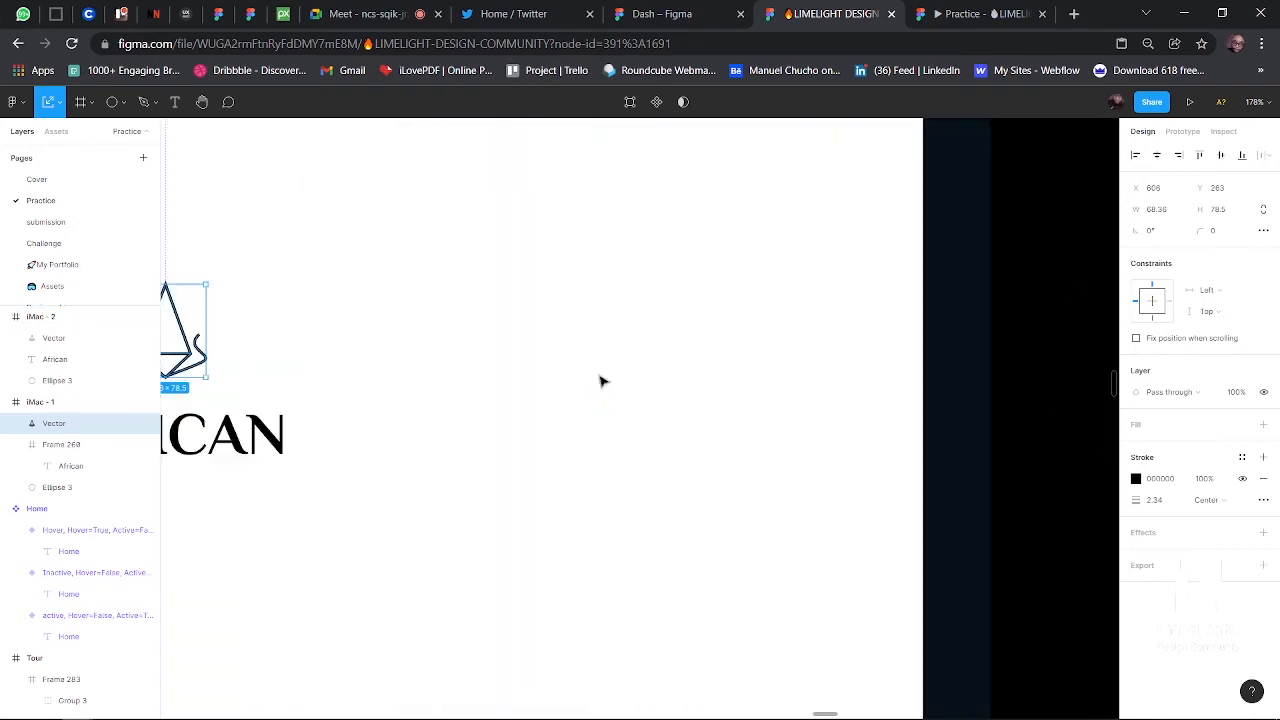
pyautogui.hscroll(-1, 602, 381)
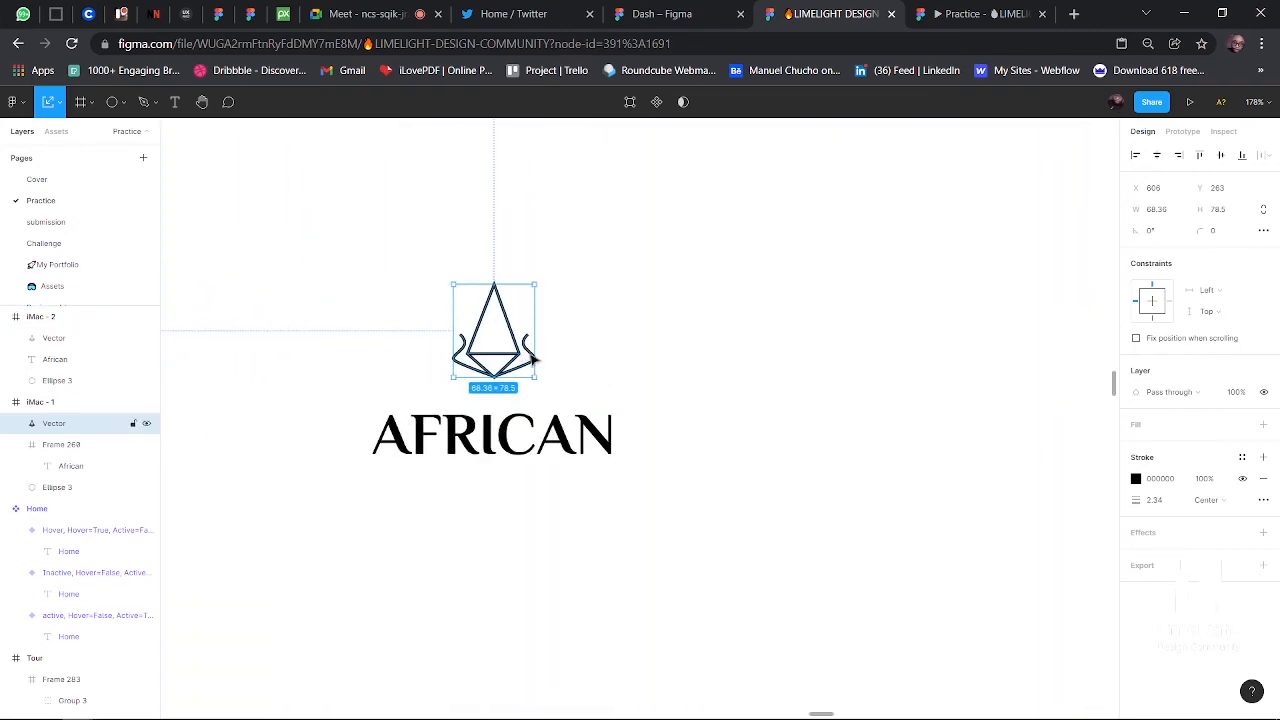
pyautogui.scroll(-3, 612, 385)
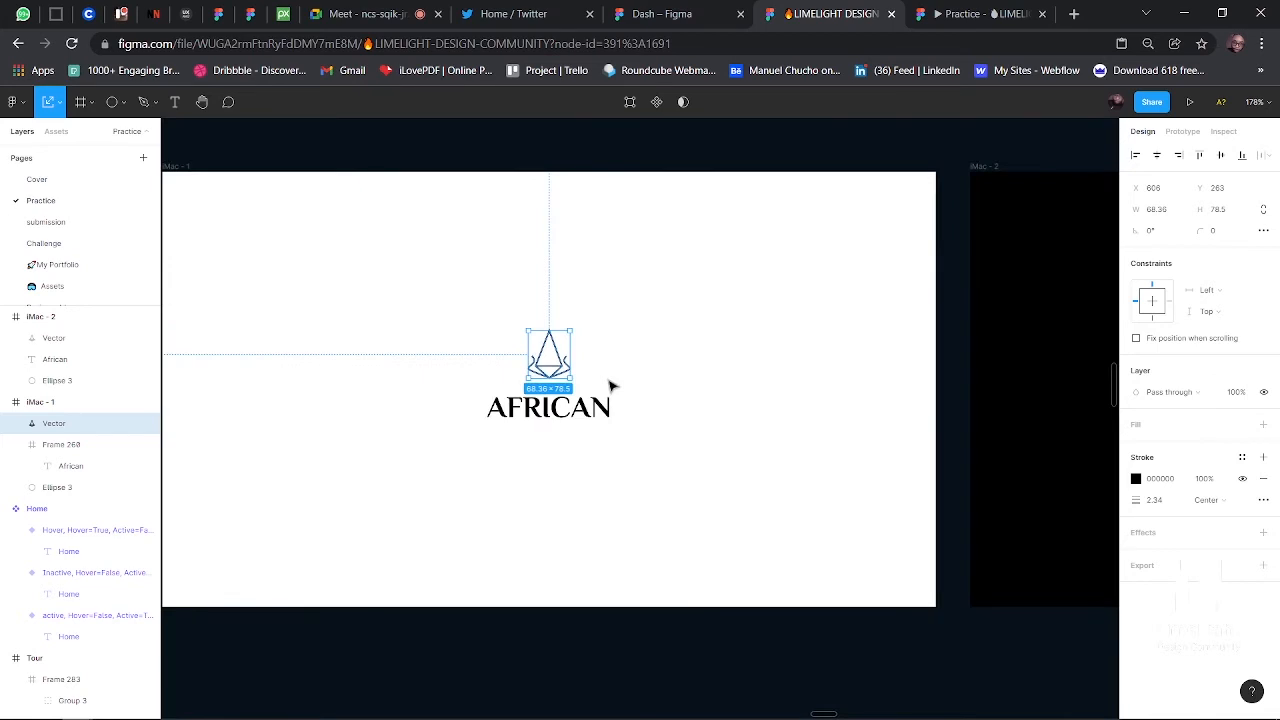
pyautogui.scroll(-1, 609, 383)
pyautogui.click(691, 194)
pyautogui.scroll(2, 553, 390)
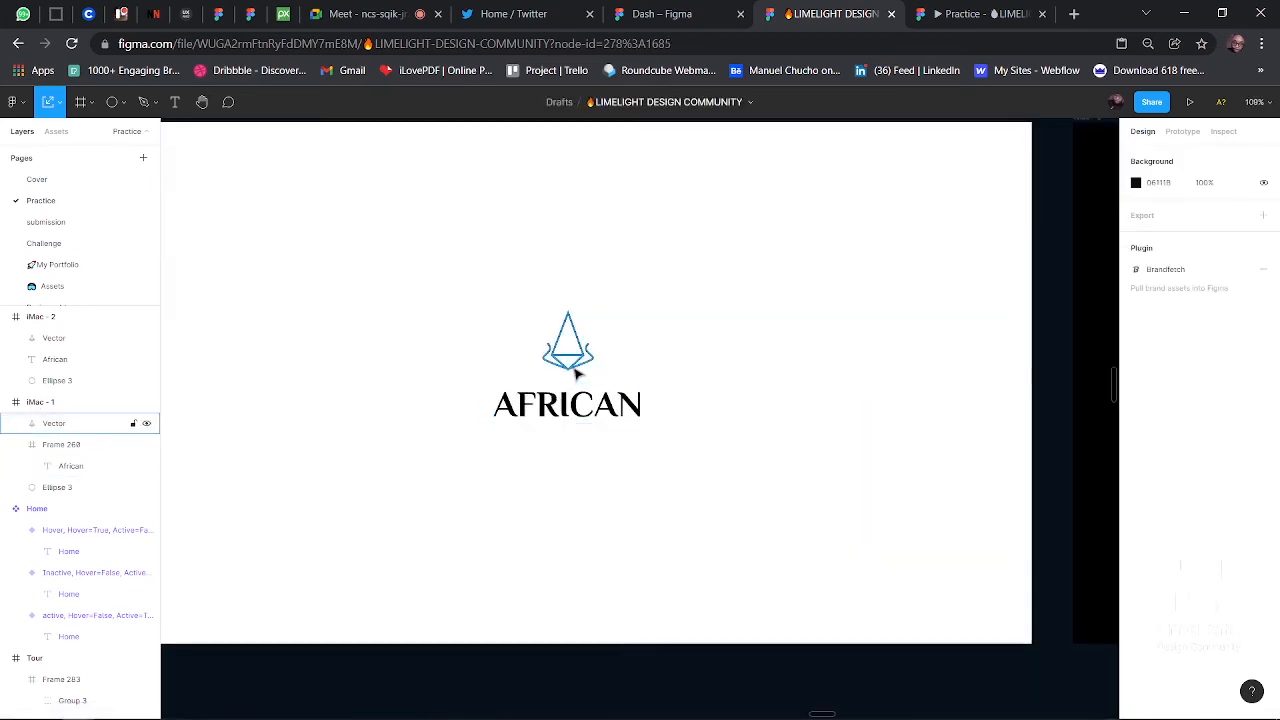
pyautogui.scroll(-3, 572, 362)
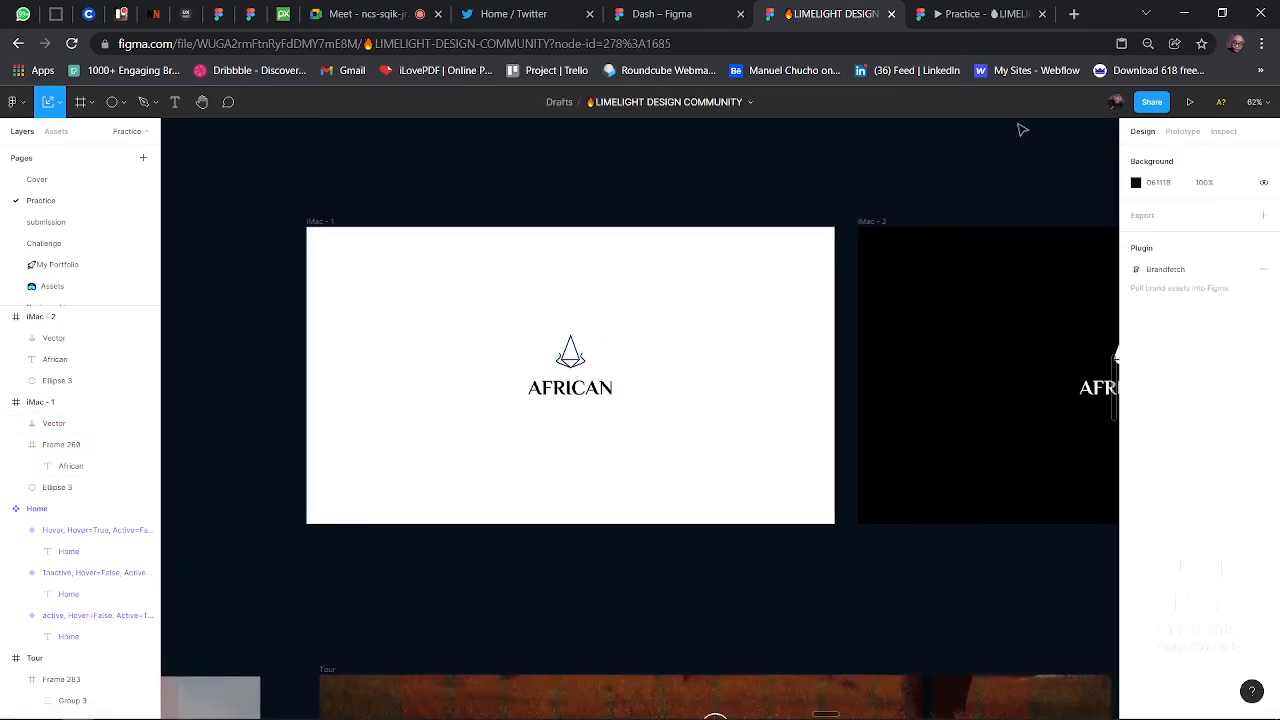
# - Switch to the Google Meet call, admit the waiting participant, and return to the Figma design file
pyautogui.click(362, 14)
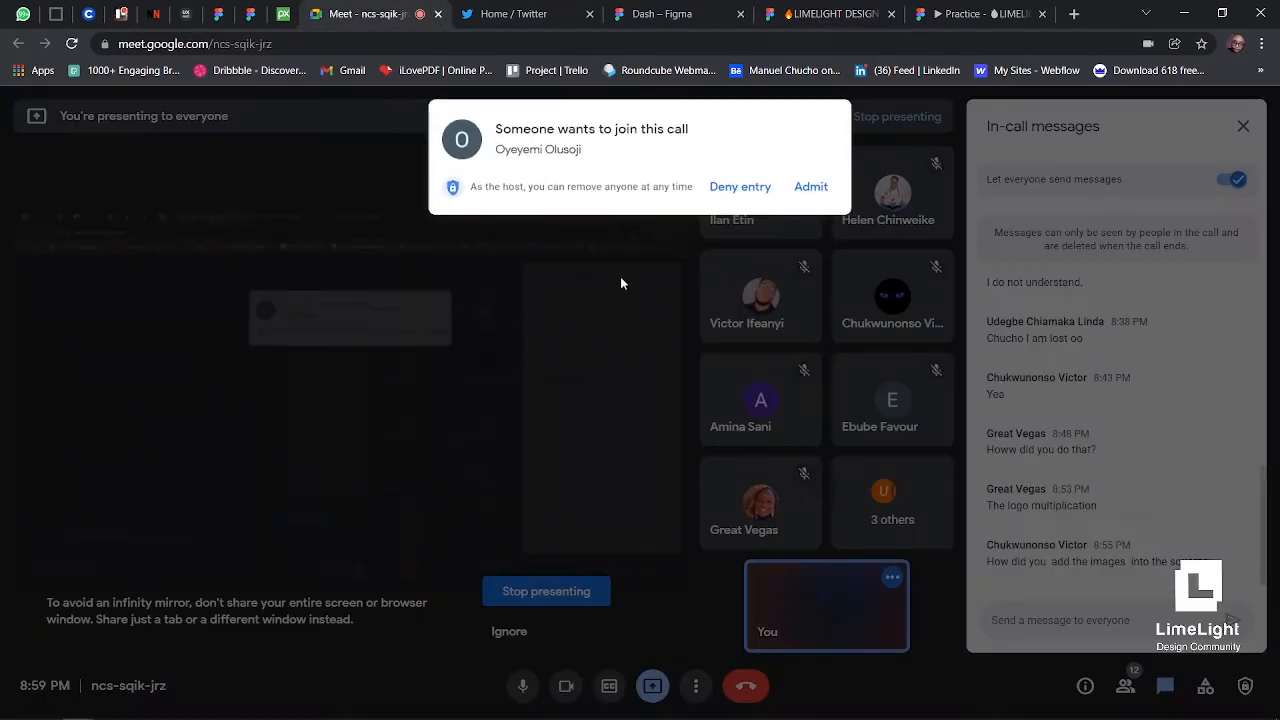
pyautogui.click(811, 187)
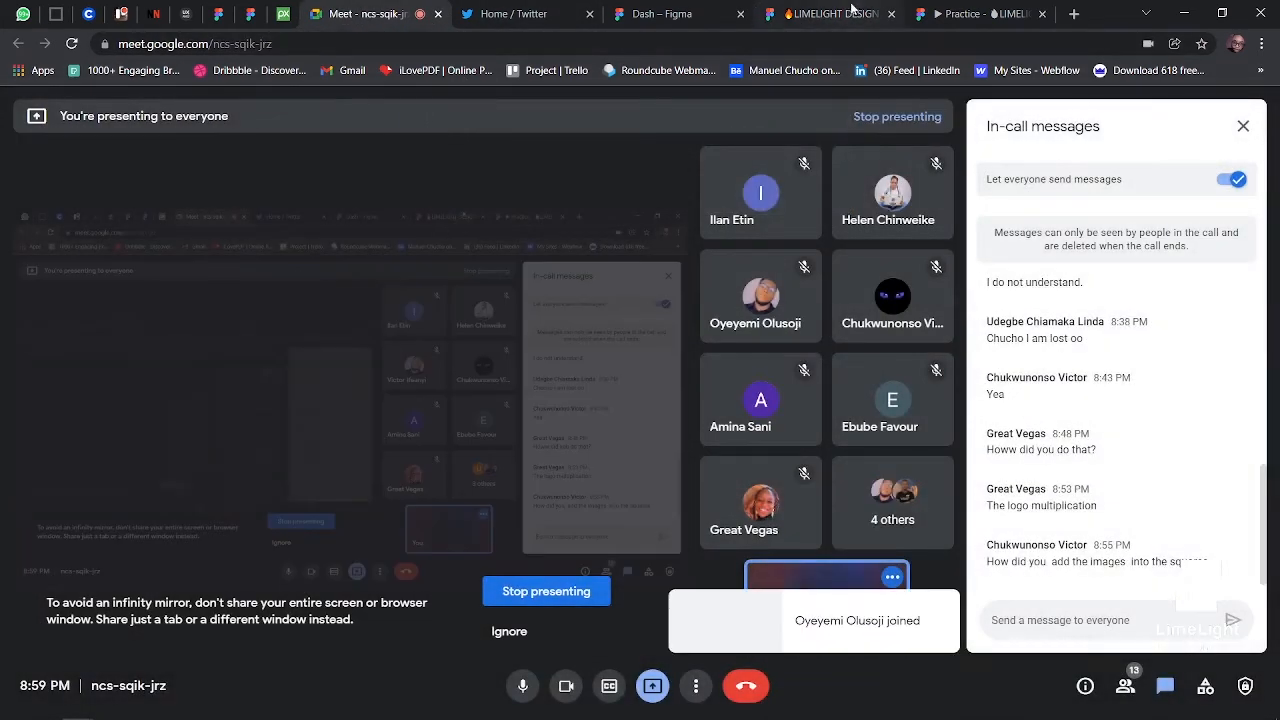
pyautogui.click(835, 14)
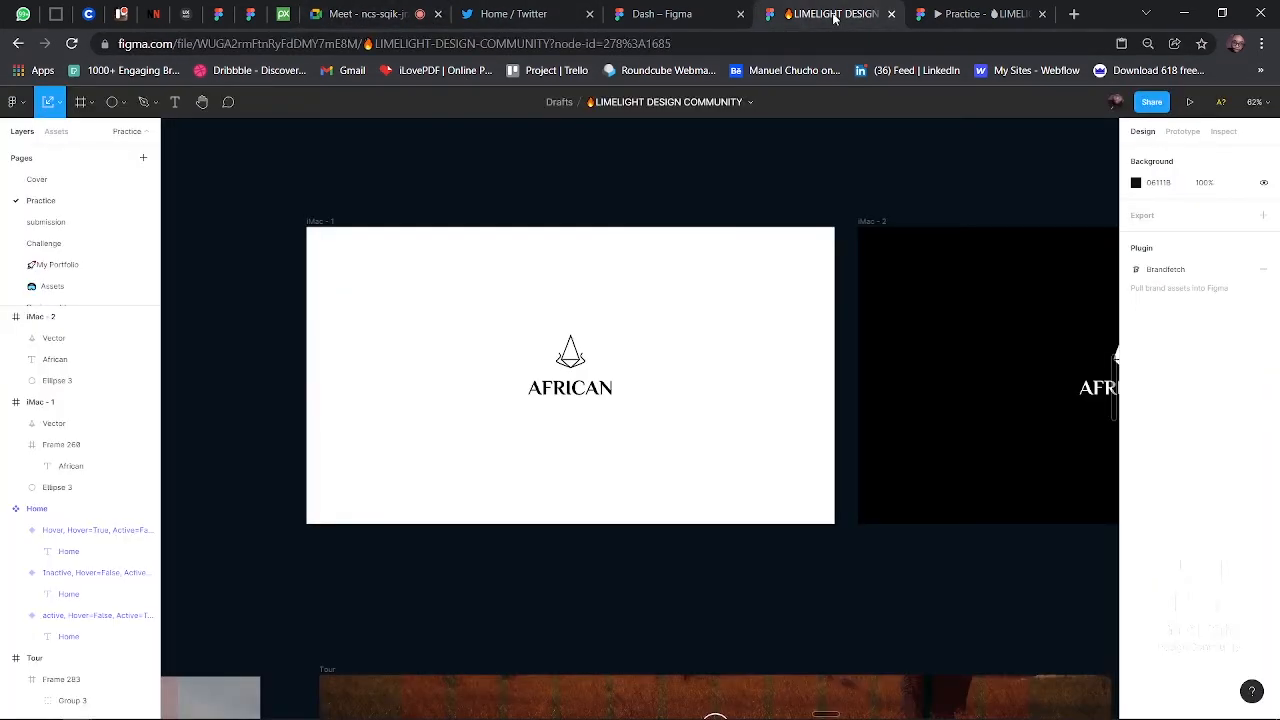
# - Connect iMac - 1's logo mark to the iMac - 2 frame with an On click, Navigate to, Smart animate interaction
pyautogui.click(1182, 131)
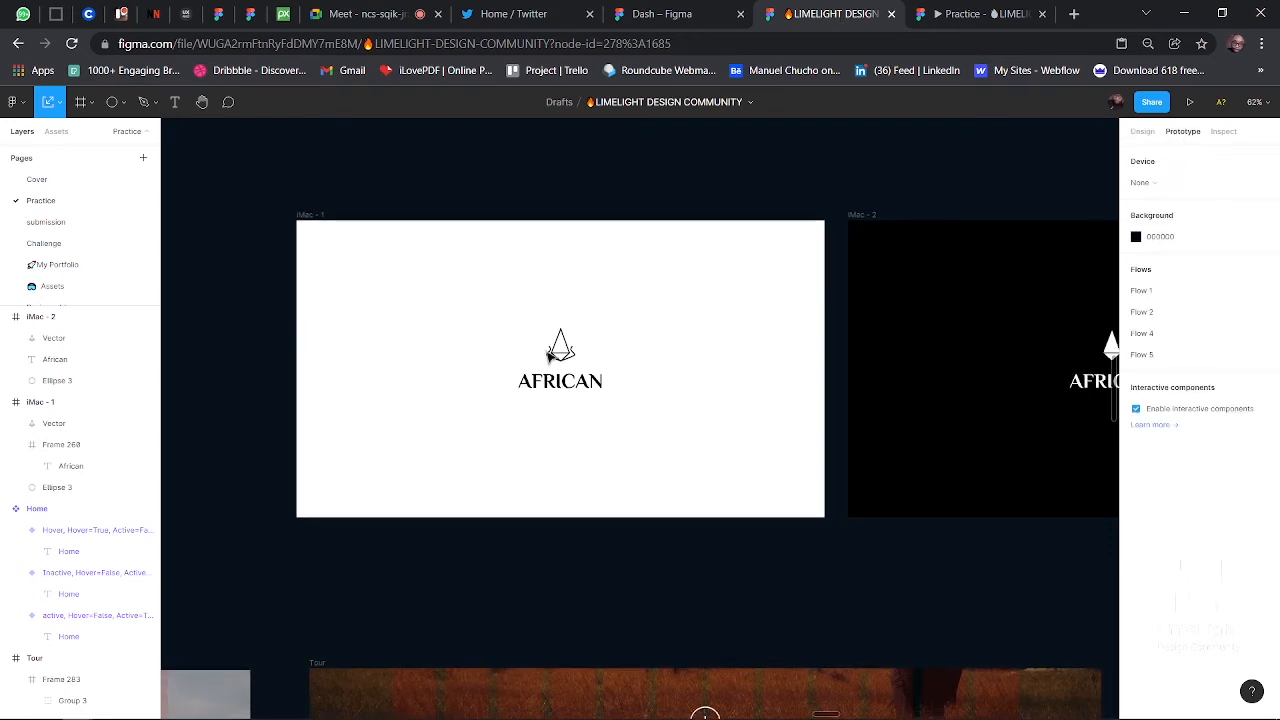
pyautogui.click(552, 350)
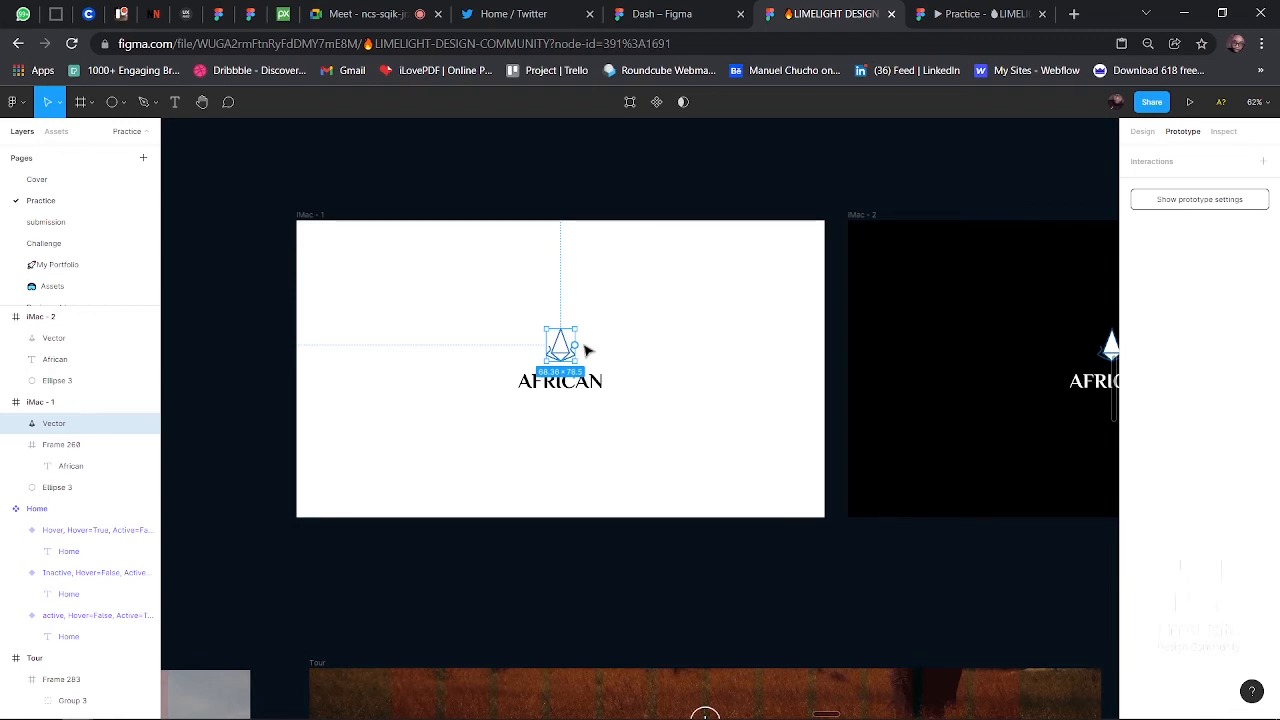
pyautogui.moveTo(575, 346); pyautogui.dragTo(877, 373)
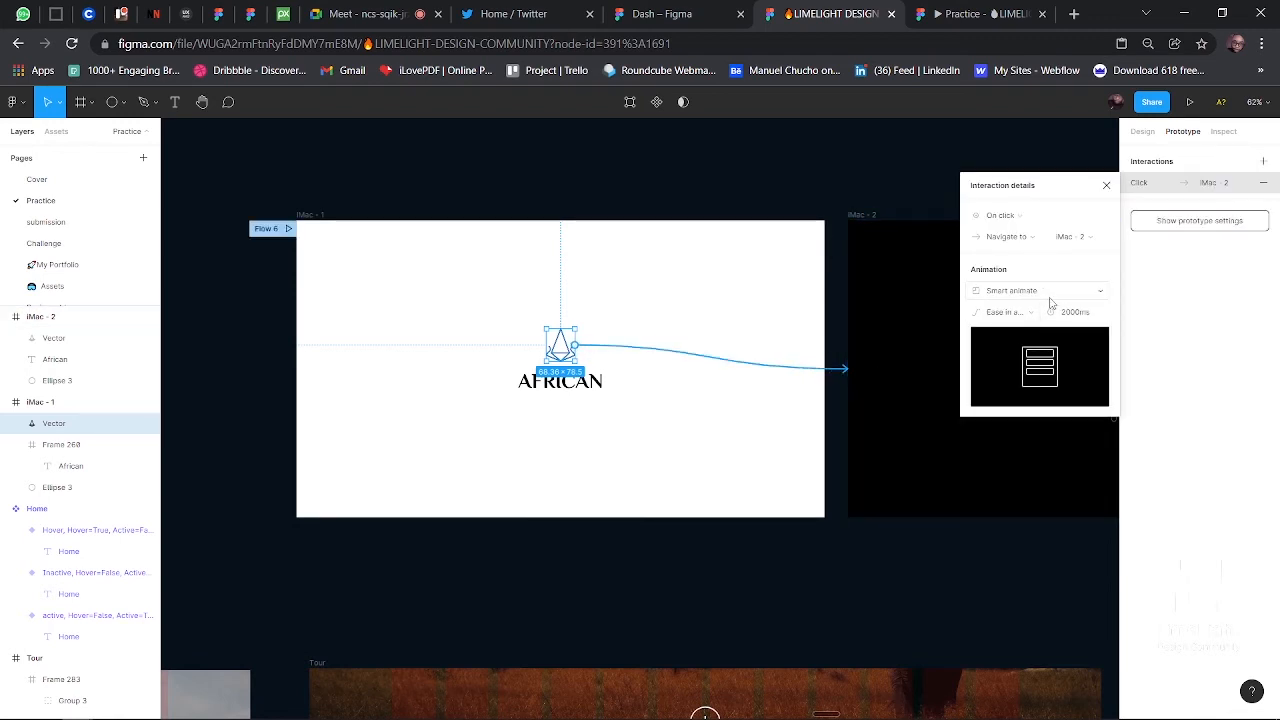
# - Set the duration of the logo mark's Smart animate transition to 100 ms and close its interaction details
pyautogui.click(1076, 313)
pyautogui.write('1')
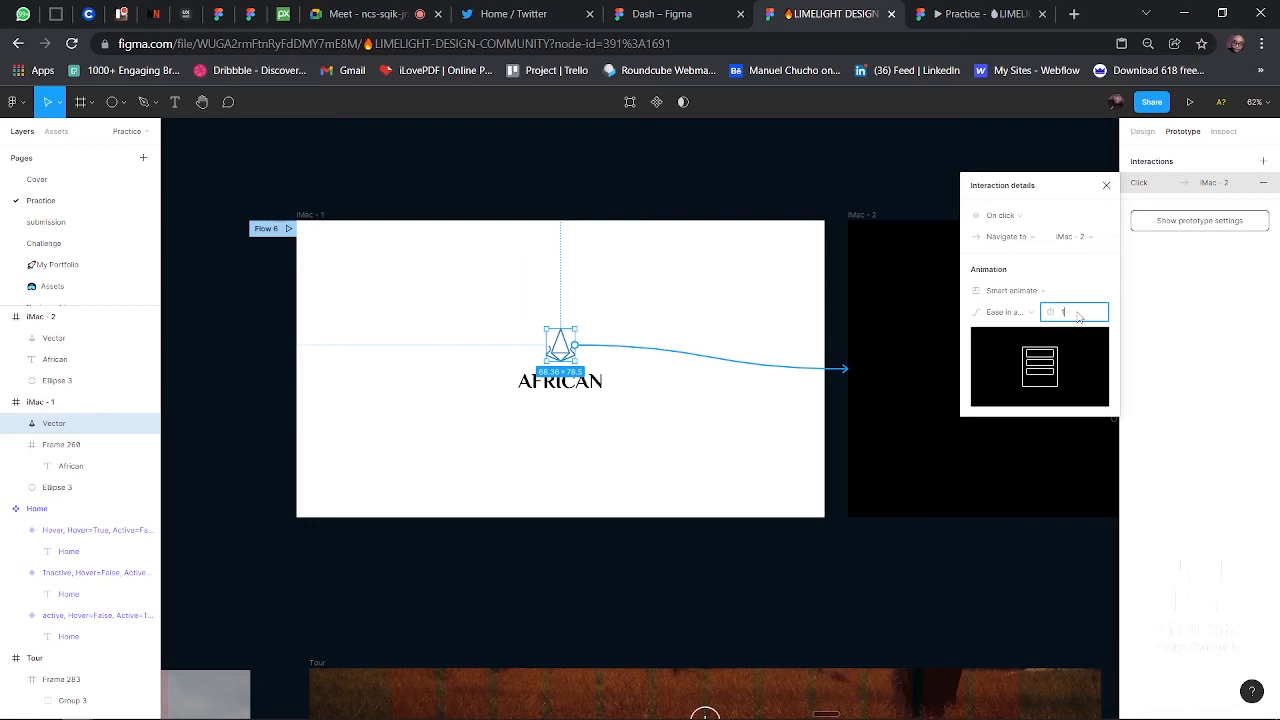
pyautogui.write('00ms')
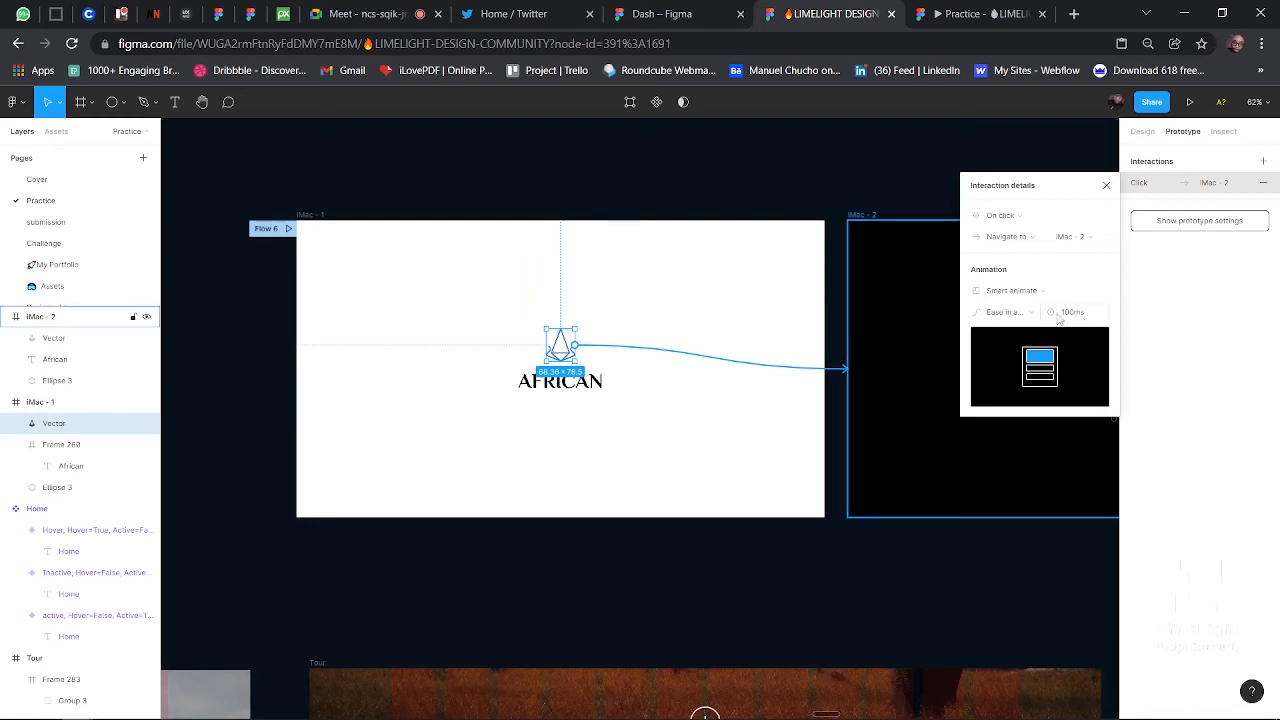
pyautogui.press('Return')
pyautogui.write('1')
pyautogui.press('Return')
pyautogui.click(630, 287)
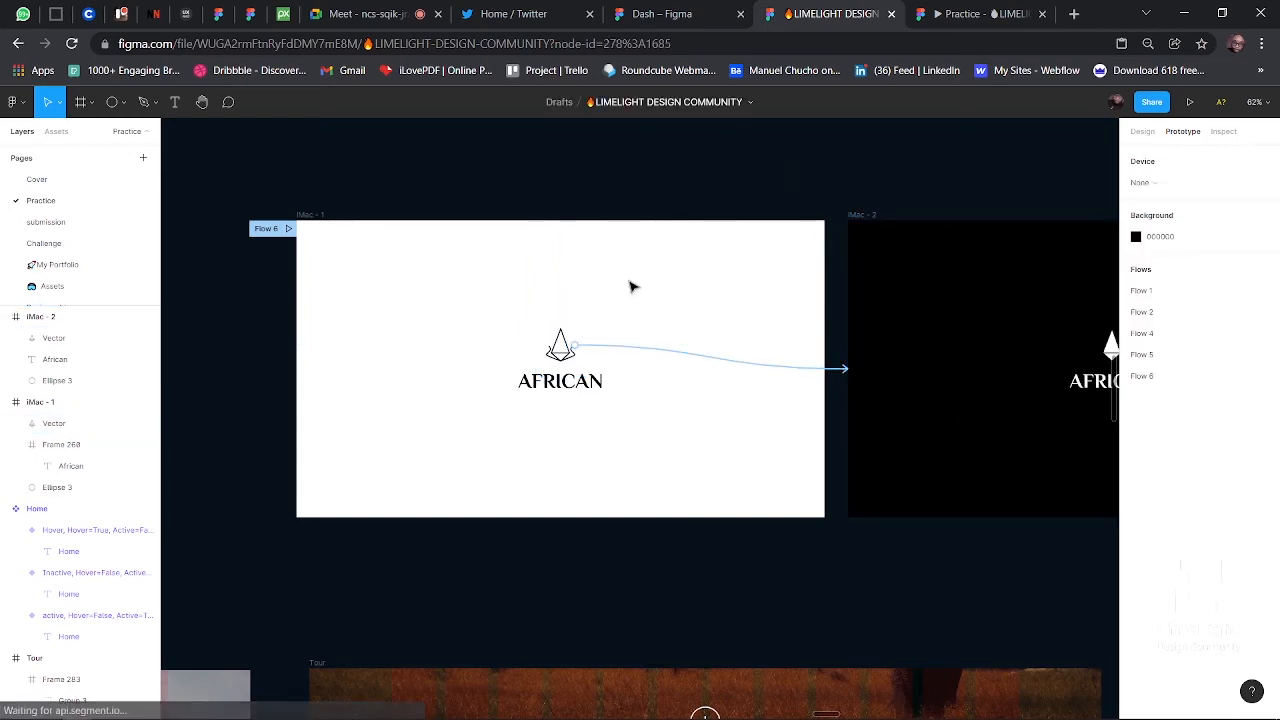
# - Play Flow 6 from iMac - 1 and trigger the transition to iMac - 2 through the logo mark
pyautogui.scroll(-2, 630, 287)
pyautogui.hscroll(2, 340, 243)
pyautogui.click(286, 245)
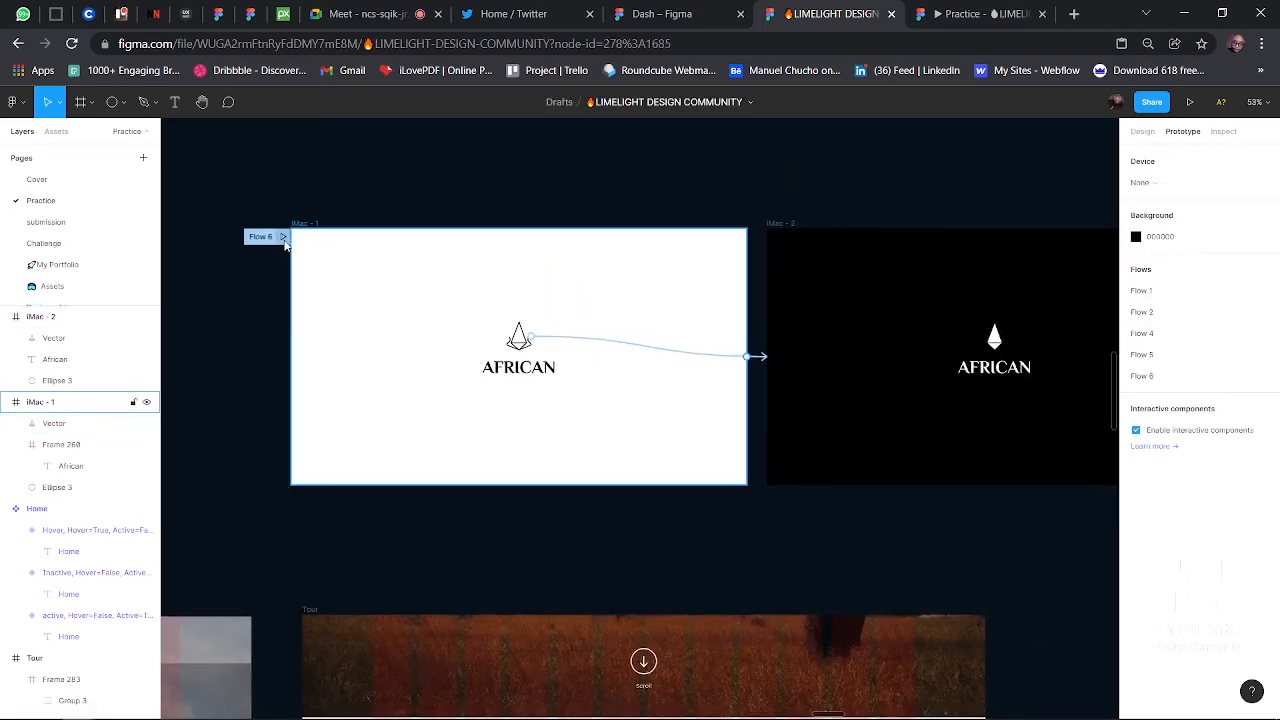
pyautogui.click(284, 240)
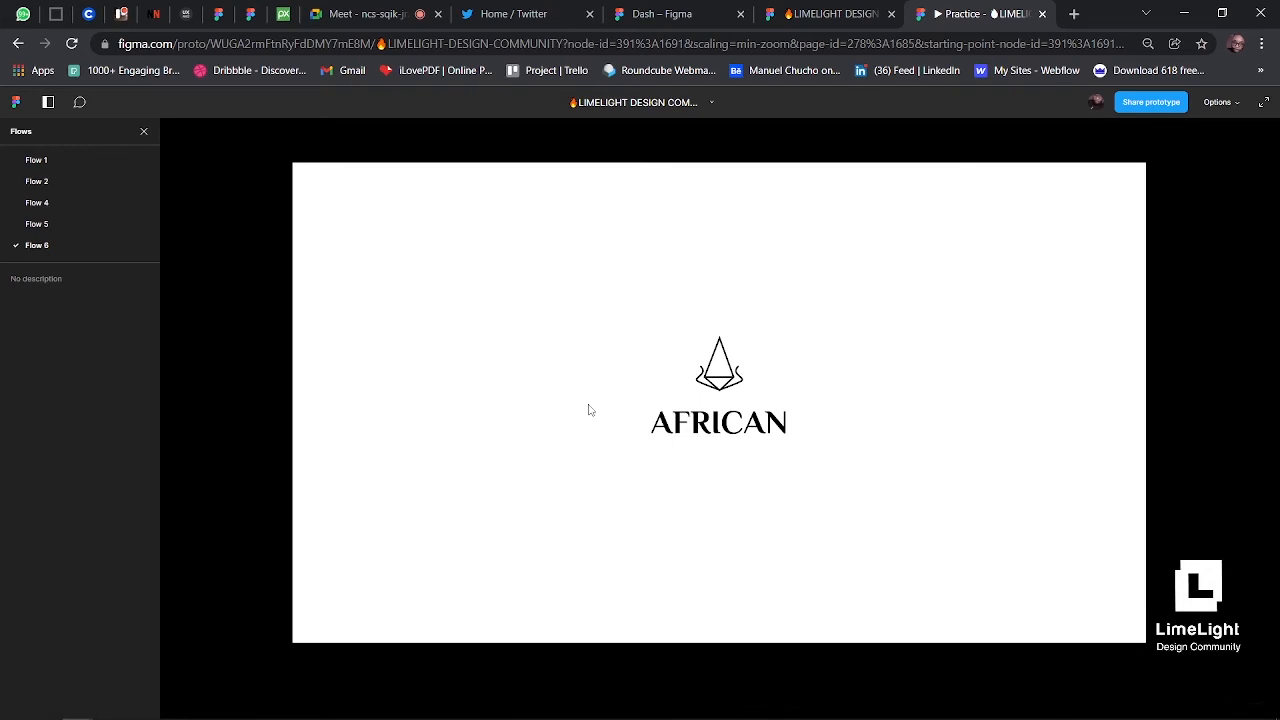
pyautogui.click(719, 374)
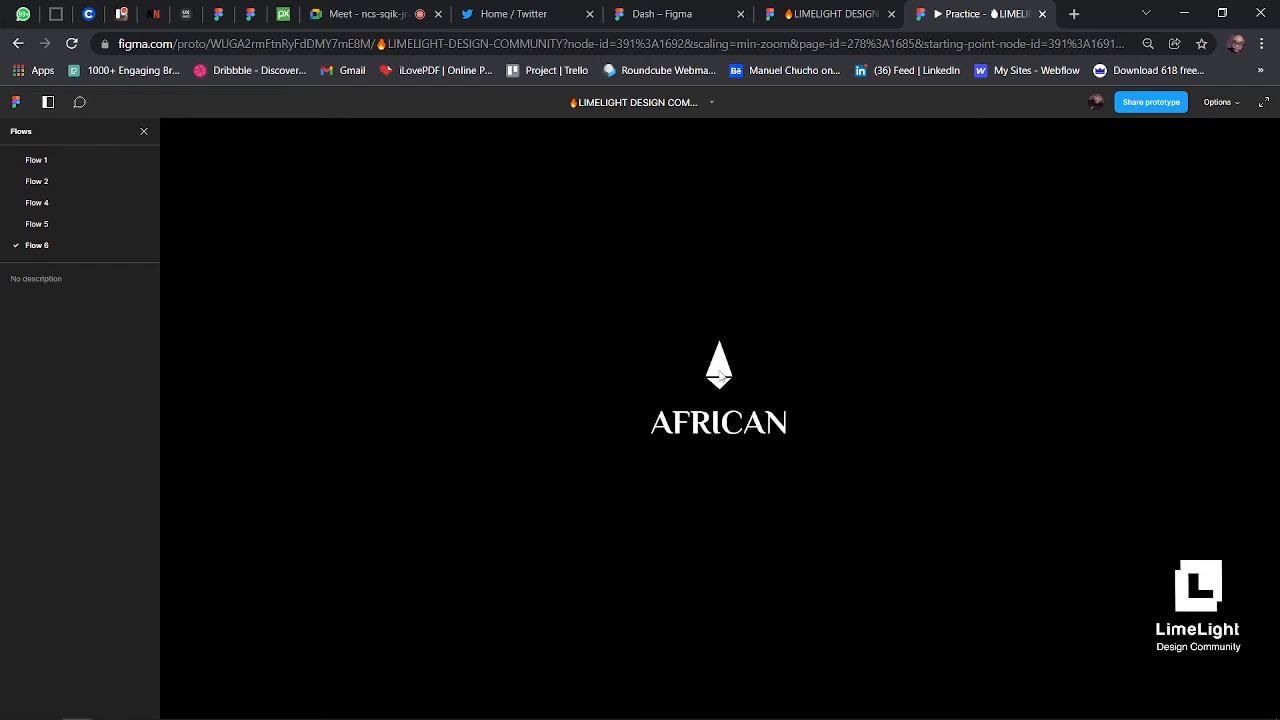
# - Connect iMac - 2's logo mark back to the iMac - 1 frame with an On click, Navigate to, Smart animate interaction
pyautogui.click(838, 14)
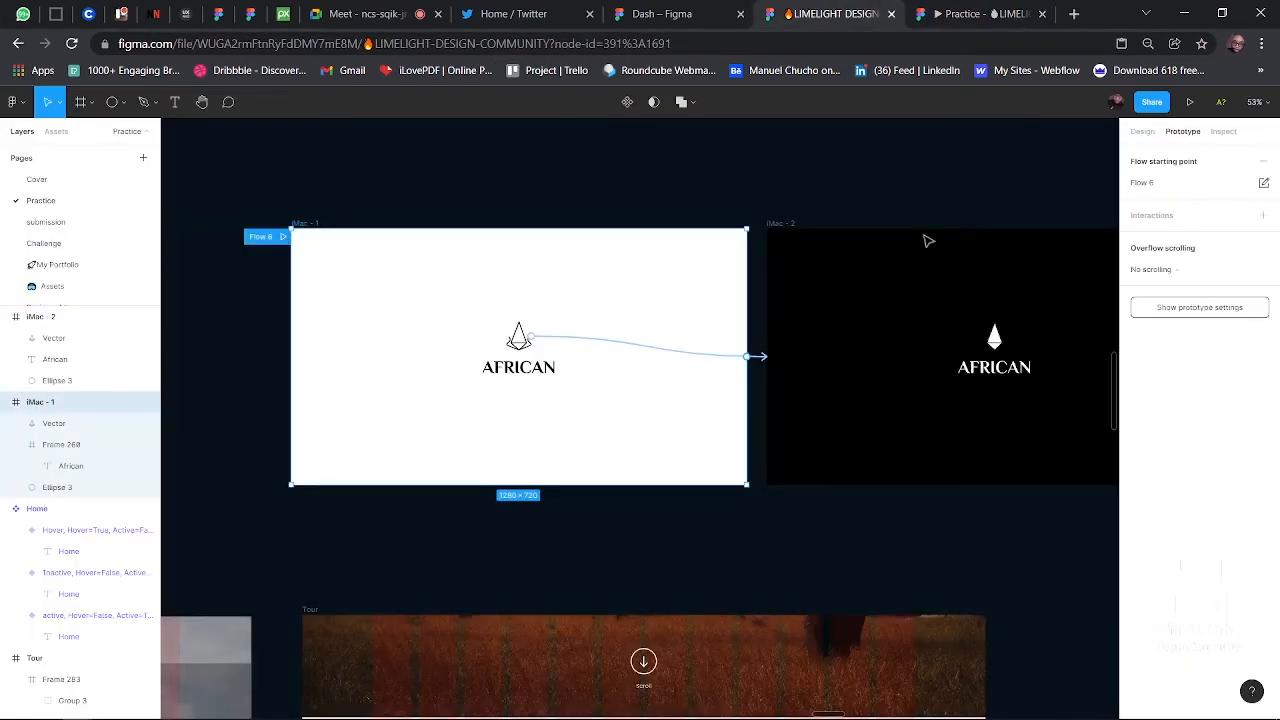
pyautogui.hscroll(3, 886, 286)
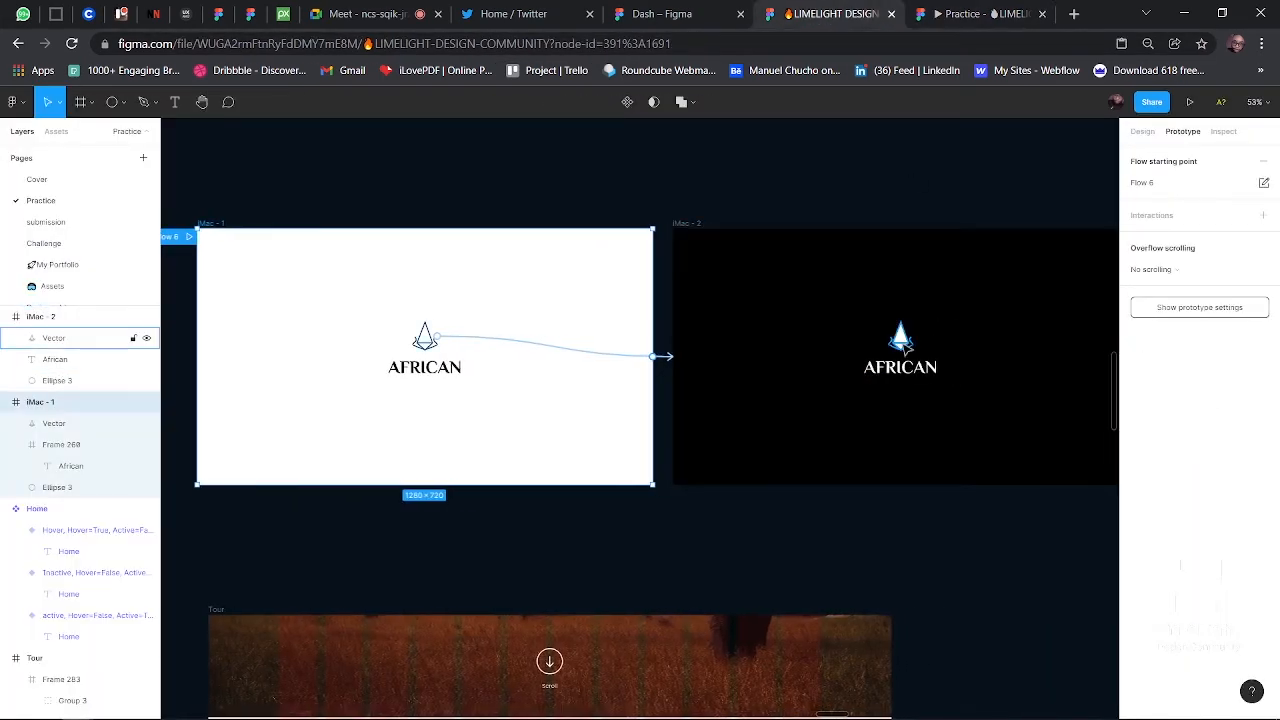
pyautogui.click(900, 338)
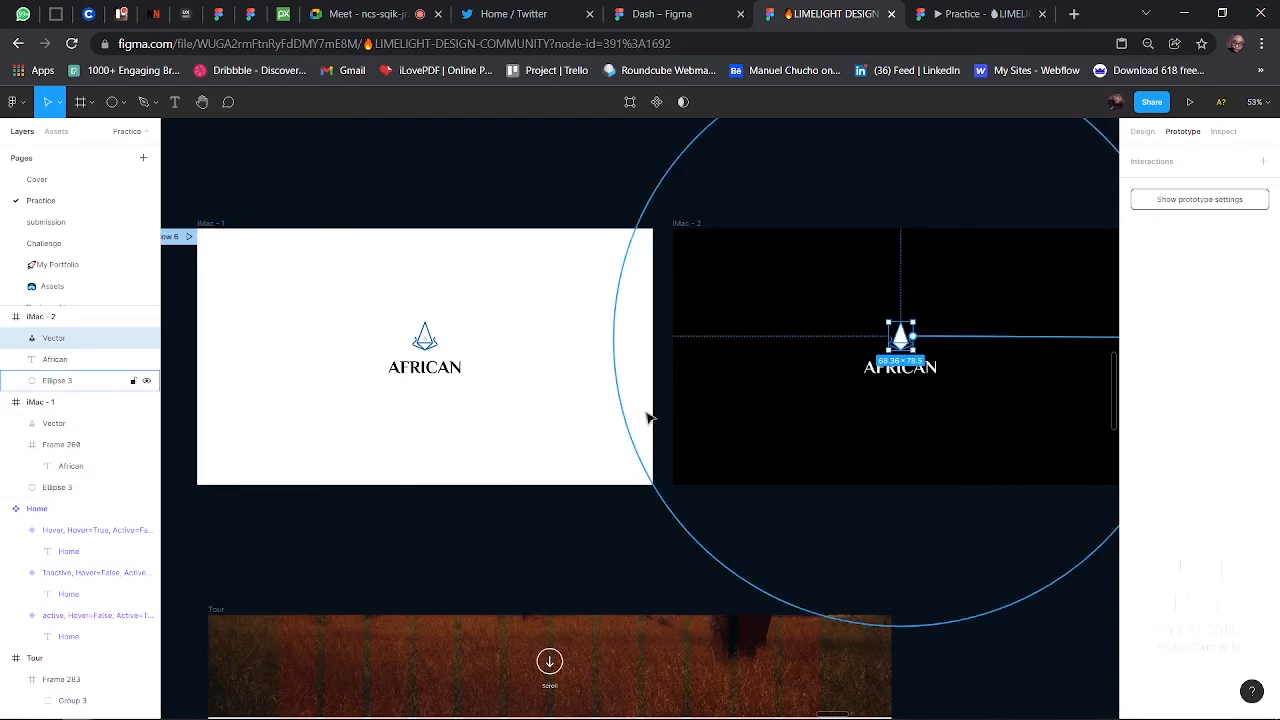
pyautogui.moveTo(648, 418); pyautogui.dragTo(586, 414)
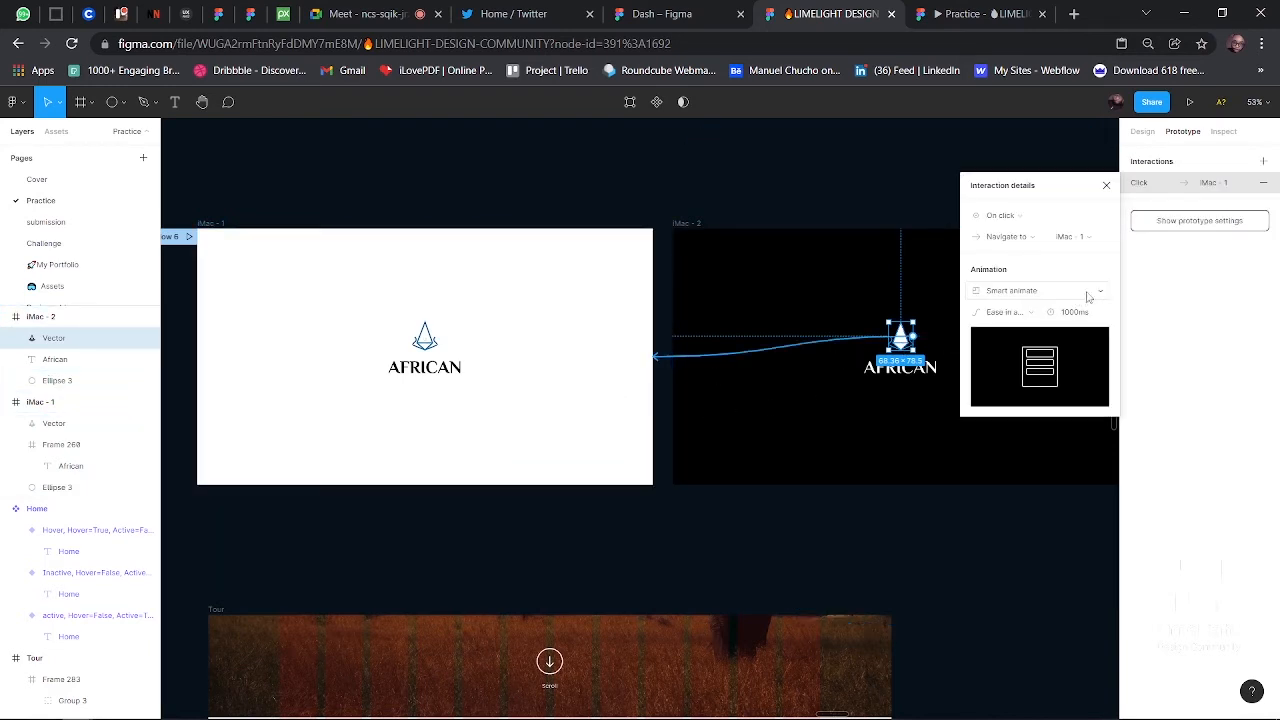
pyautogui.click(834, 193)
# - Preview the return transition from iMac - 2 to iMac - 1 through the logo mark and go back to the design file
pyautogui.click(972, 10)
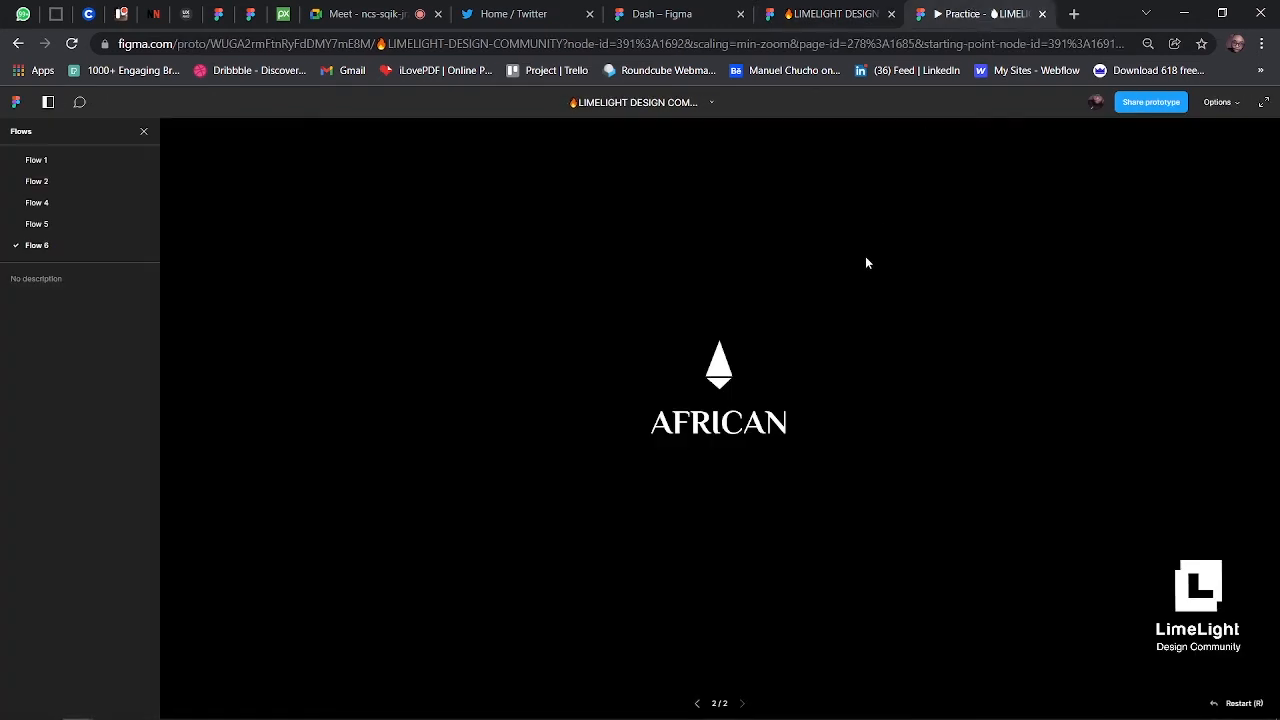
pyautogui.click(721, 384)
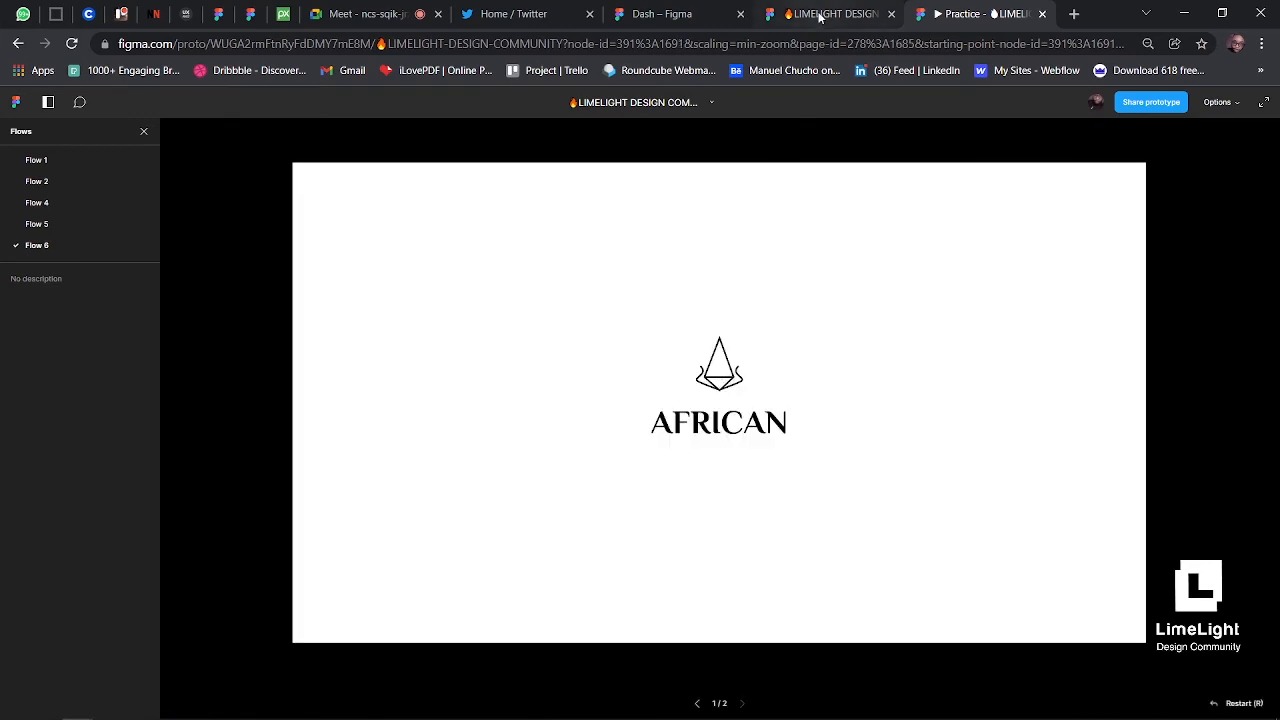
pyautogui.click(820, 15)
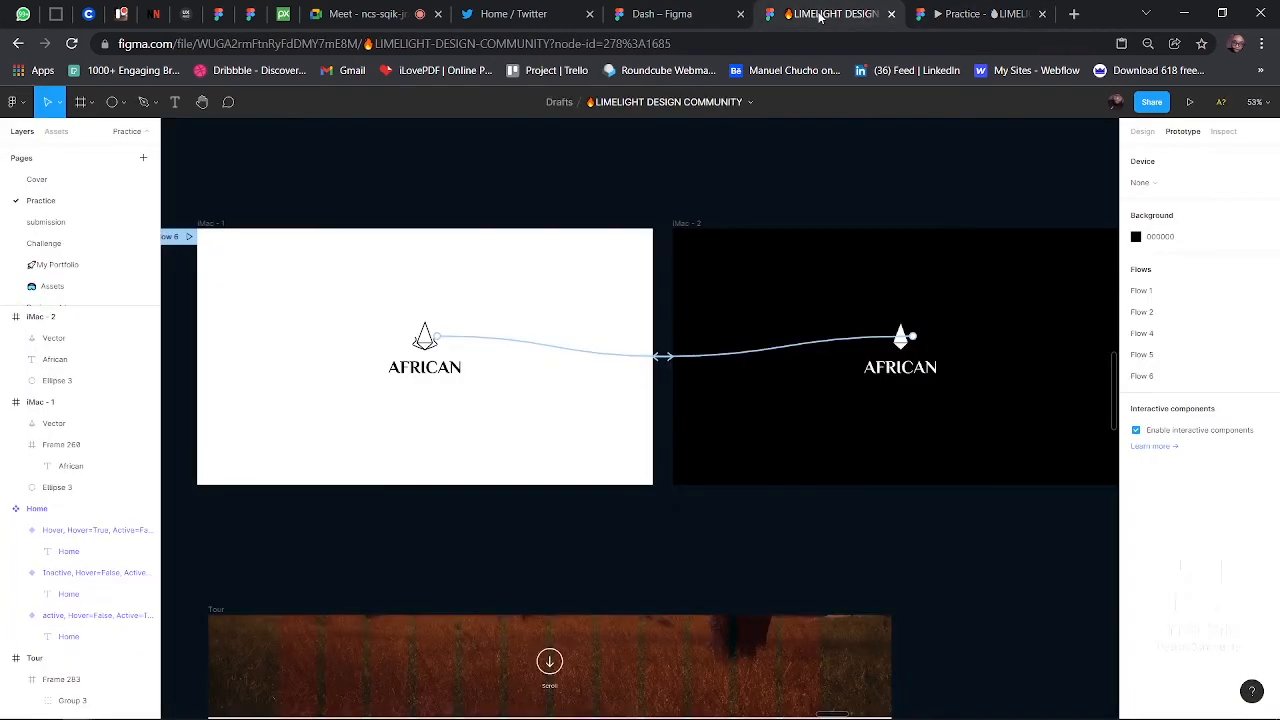
# - Check the Google Meet call and its in-call messages, and return to the Figma design file
pyautogui.scroll(-5, 640, 283)
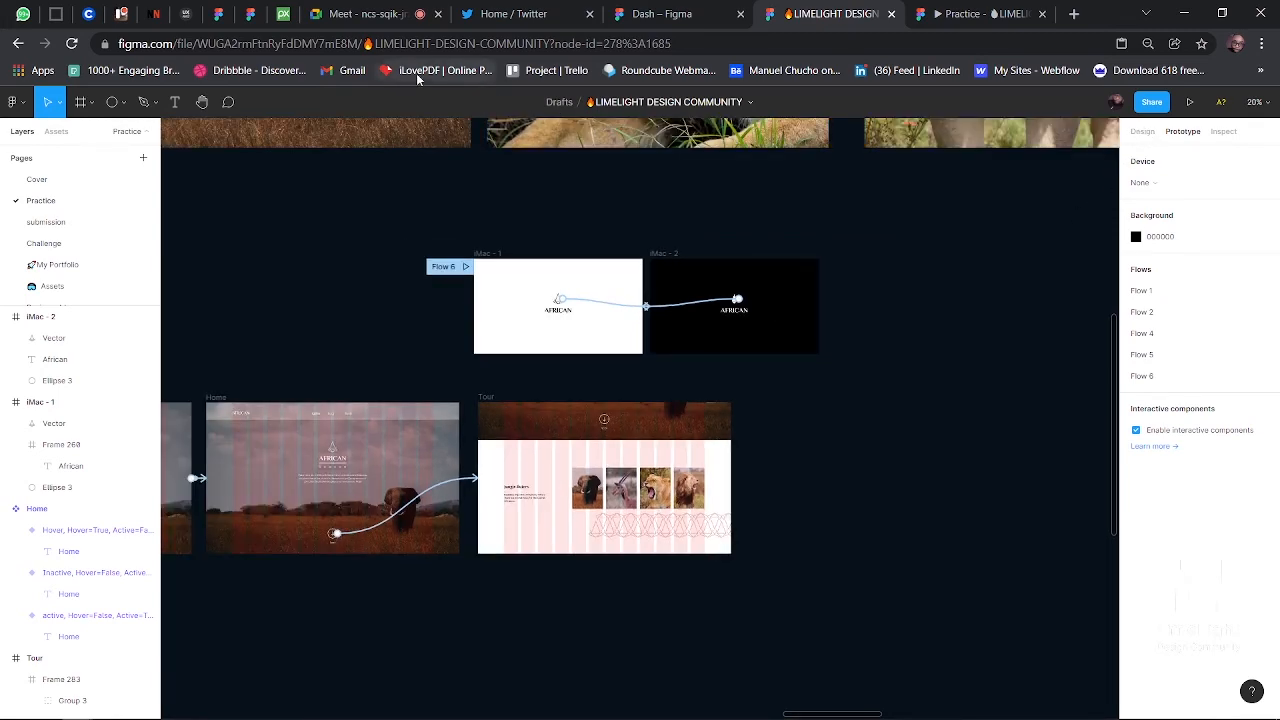
pyautogui.click(365, 14)
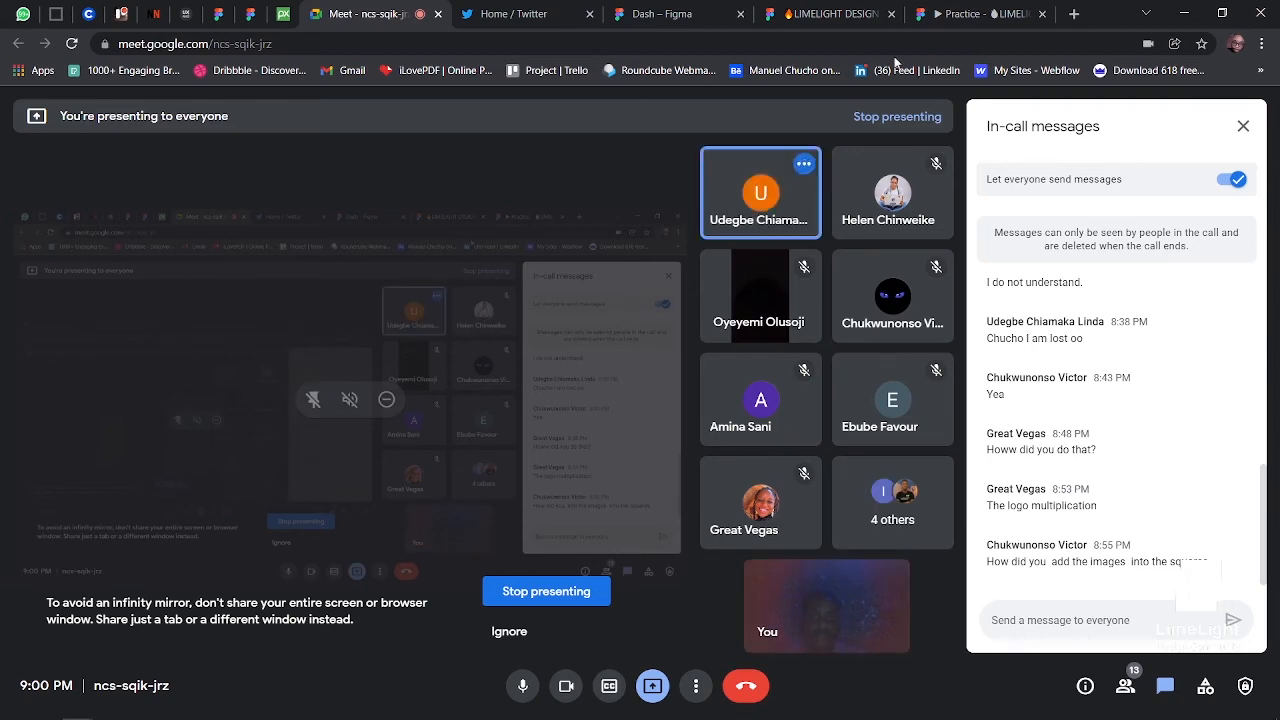
pyautogui.click(830, 14)
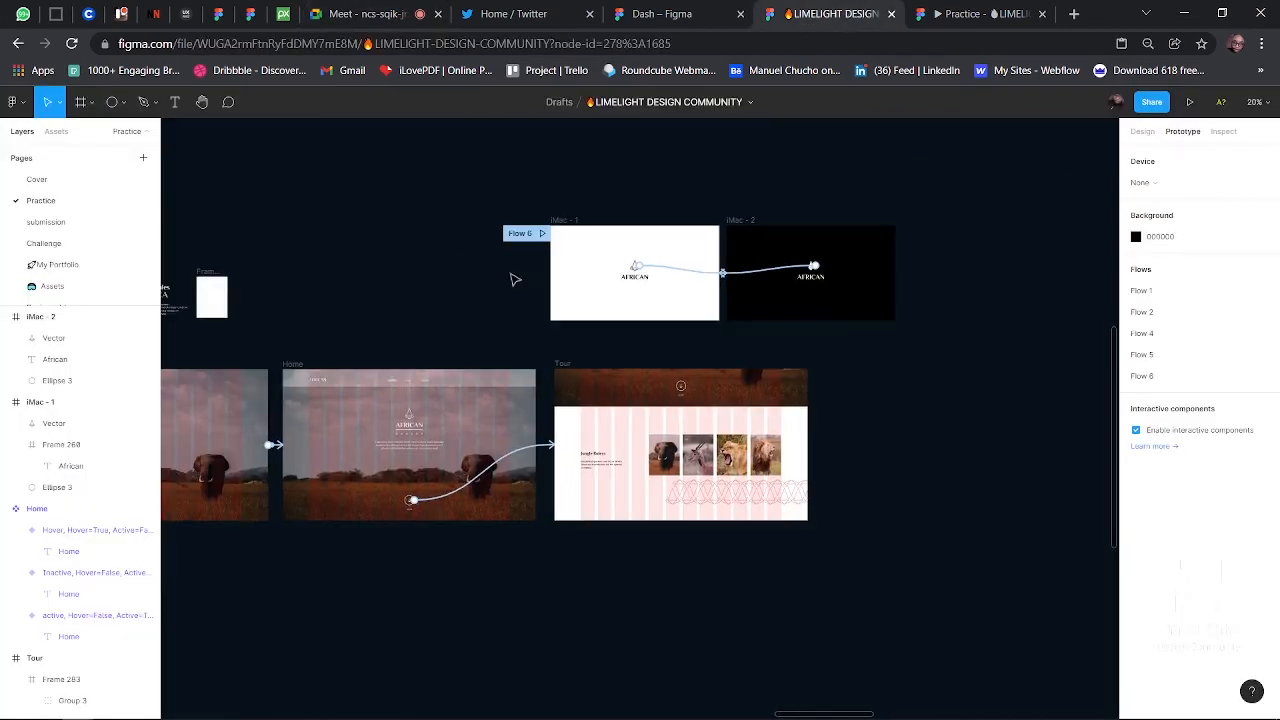
# - Delete the iMac - 1 and iMac - 2 example frames together with their contents
pyautogui.moveTo(488, 192); pyautogui.dragTo(955, 322)
pyautogui.press('Delete')
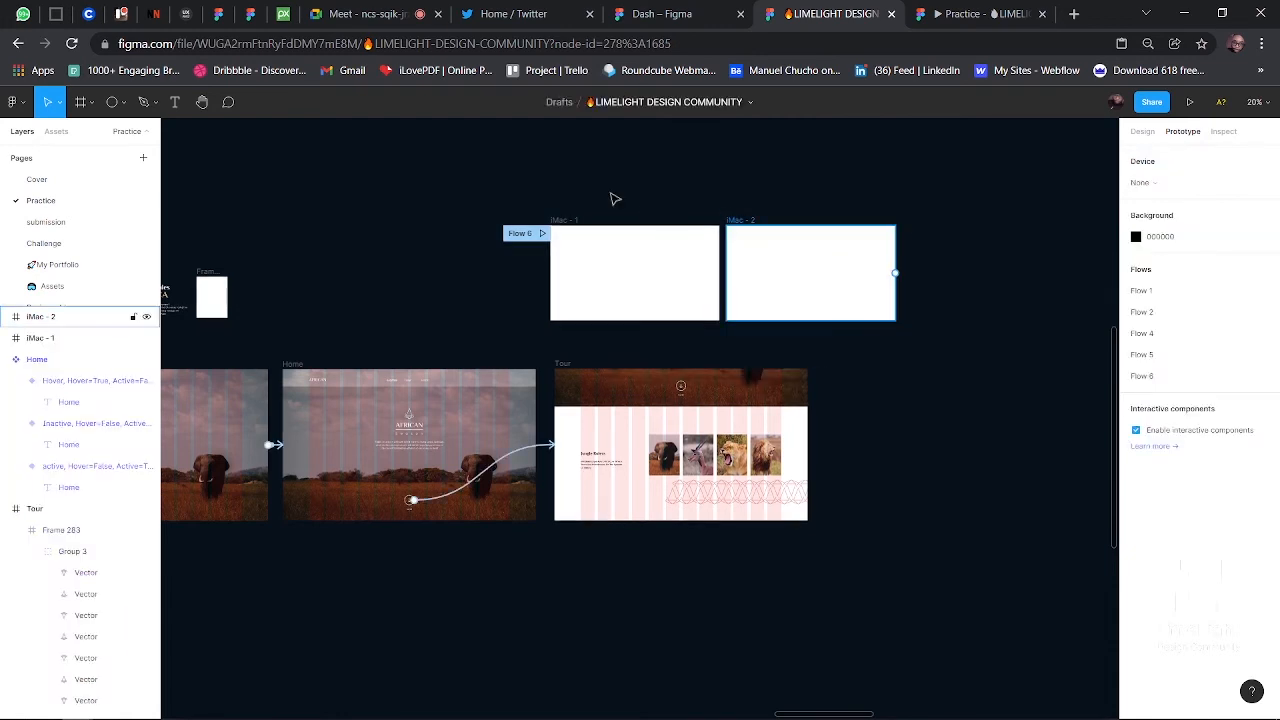
pyautogui.moveTo(488, 171); pyautogui.dragTo(945, 336)
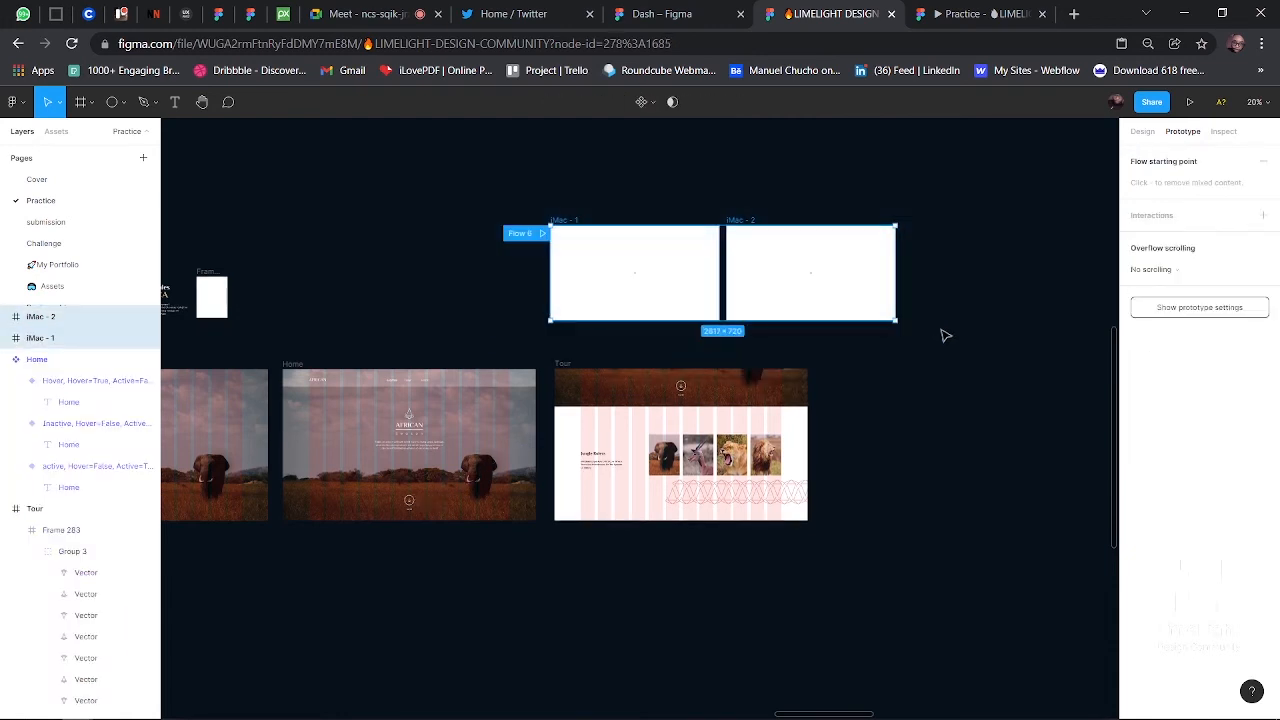
pyautogui.press('Delete')
# - Play Flow 5 of the African Season site from the Intro frame in full screen with the flows list closed
pyautogui.scroll(3, 616, 473)
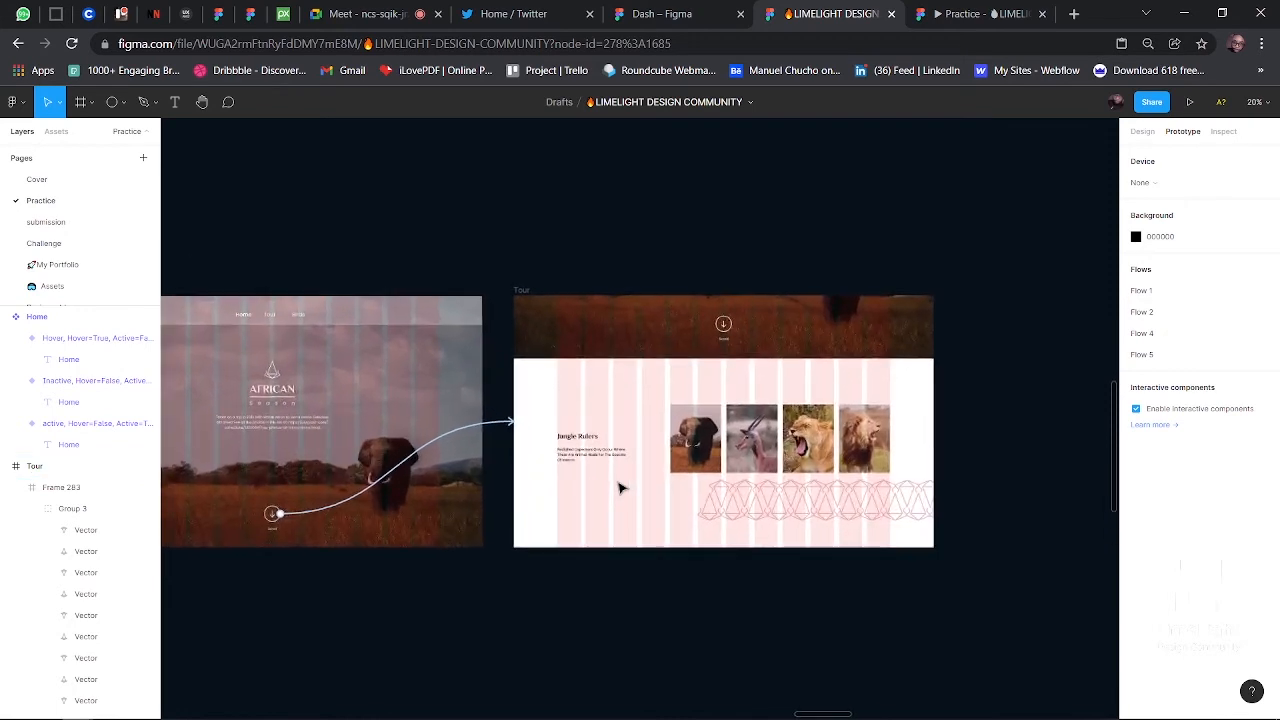
pyautogui.hscroll(-3, 598, 467)
pyautogui.hscroll(-3, 598, 467)
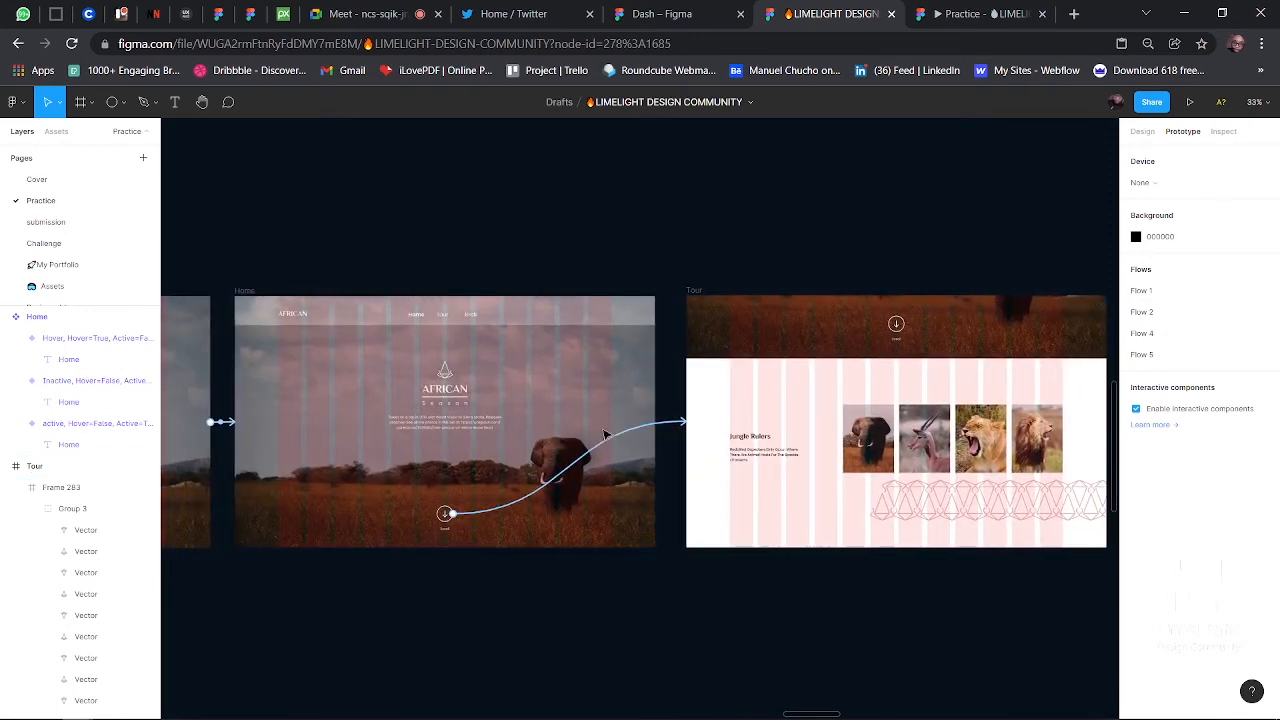
pyautogui.scroll(-2, 604, 434)
pyautogui.scroll(3, 843, 430)
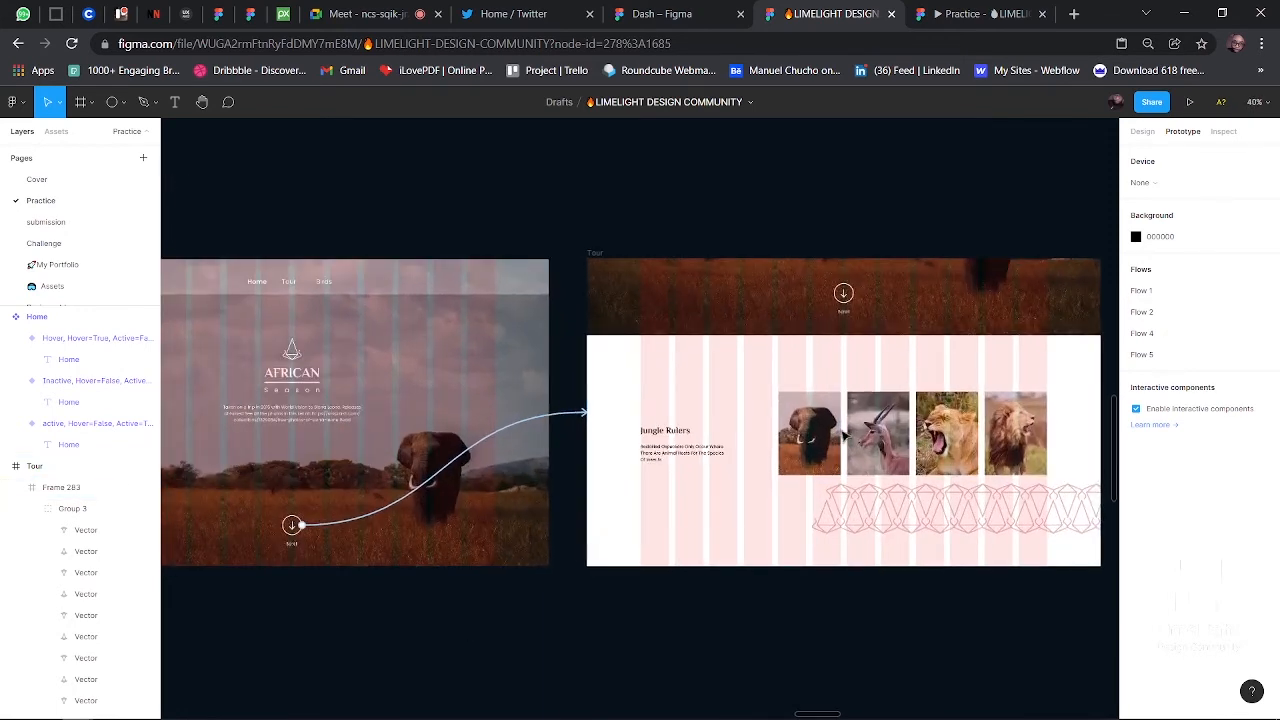
pyautogui.hscroll(1, 843, 430)
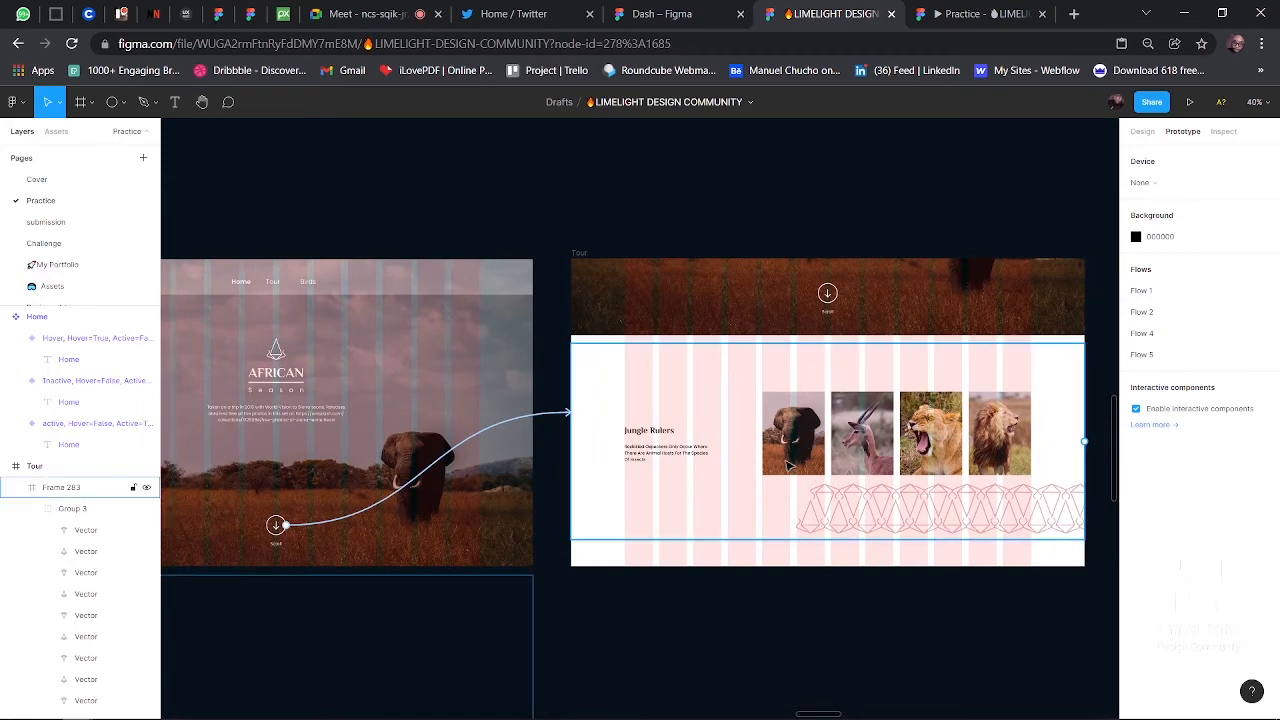
pyautogui.scroll(-3, 560, 410)
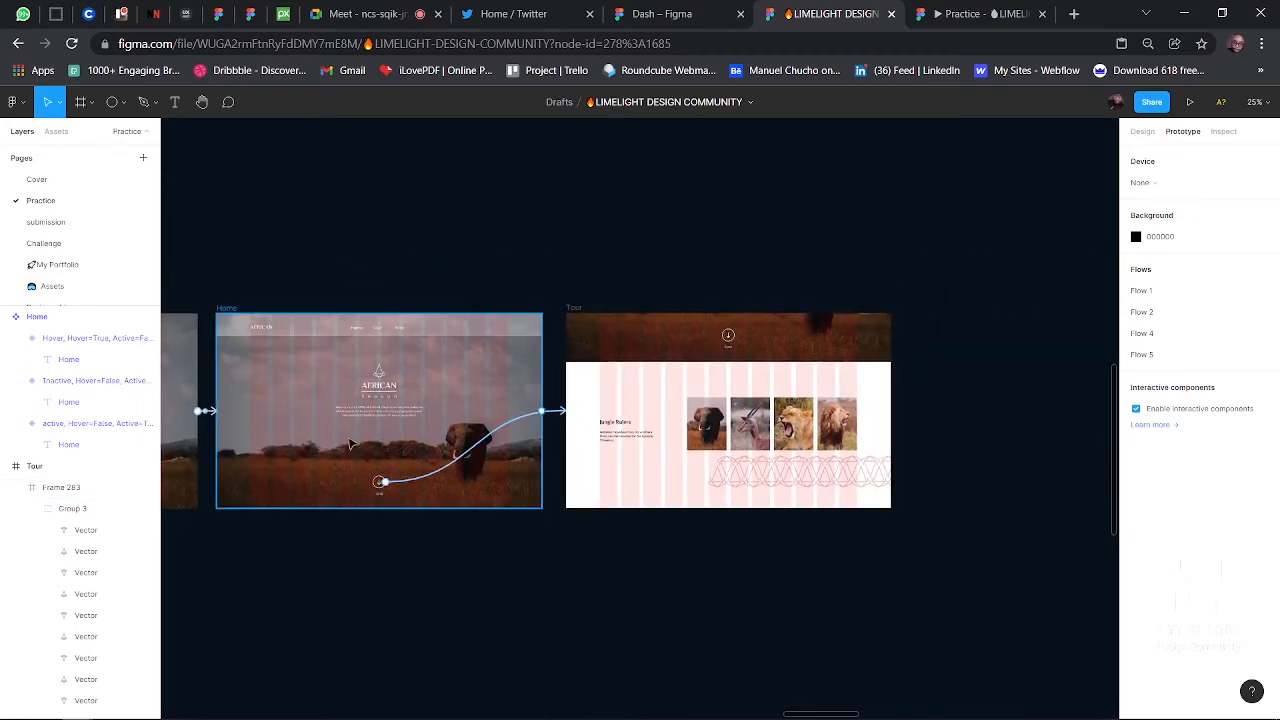
pyautogui.hscroll(-3, 350, 445)
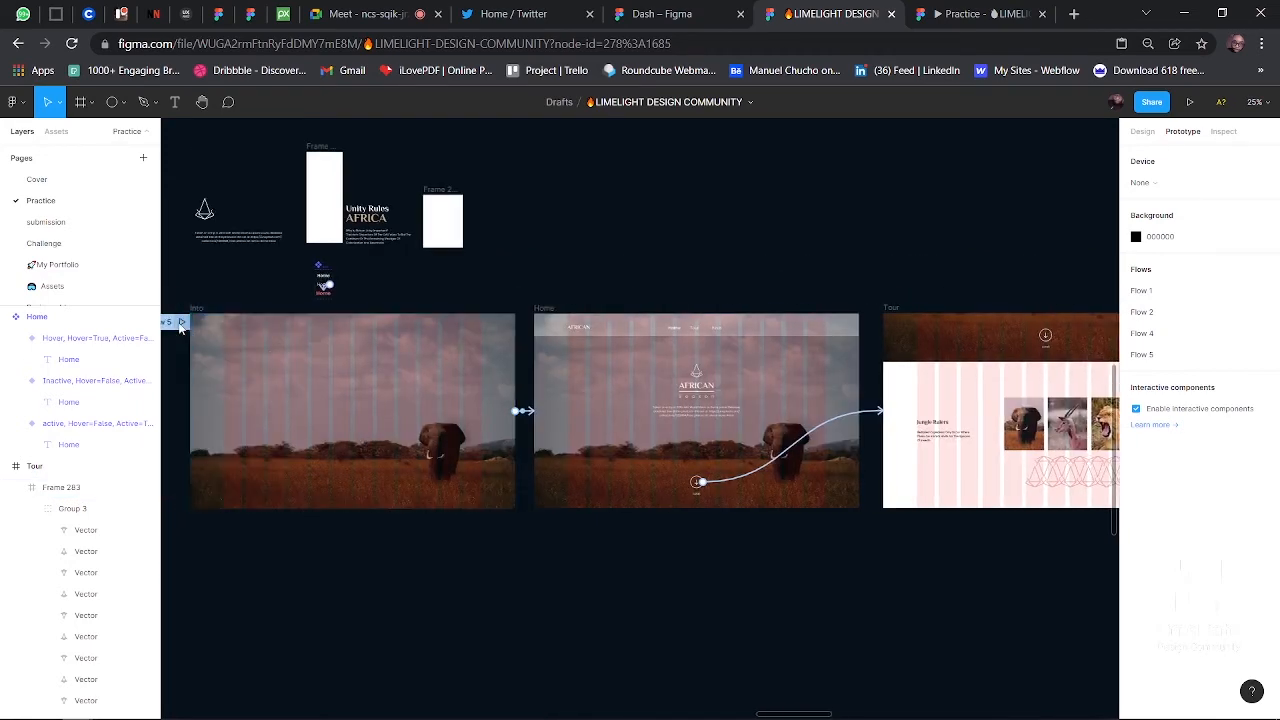
pyautogui.click(182, 322)
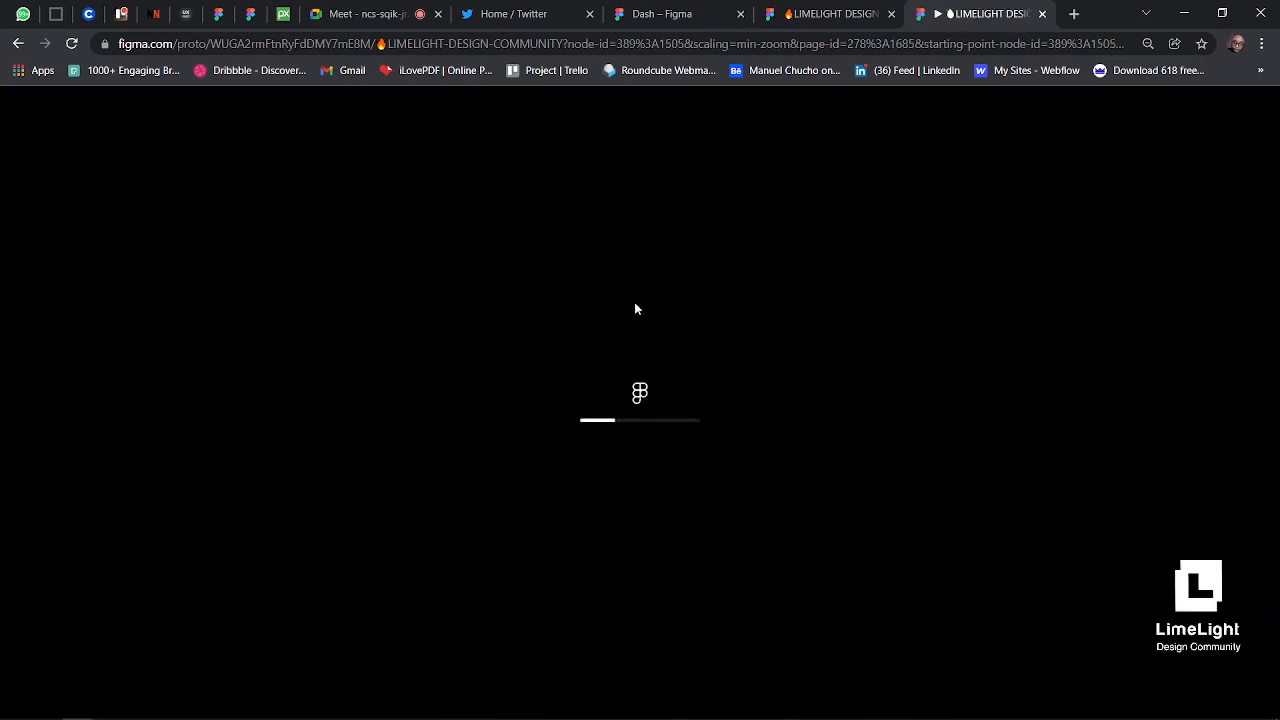
pyautogui.press('f')
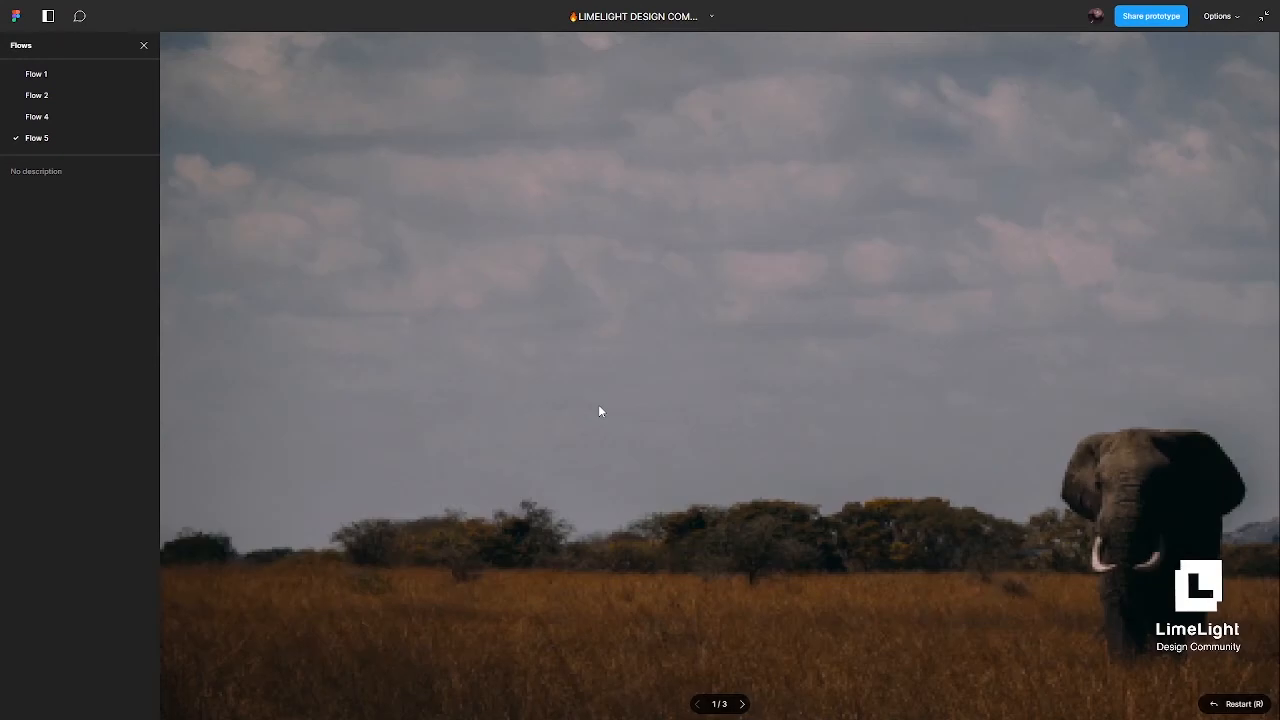
pyautogui.click(145, 47)
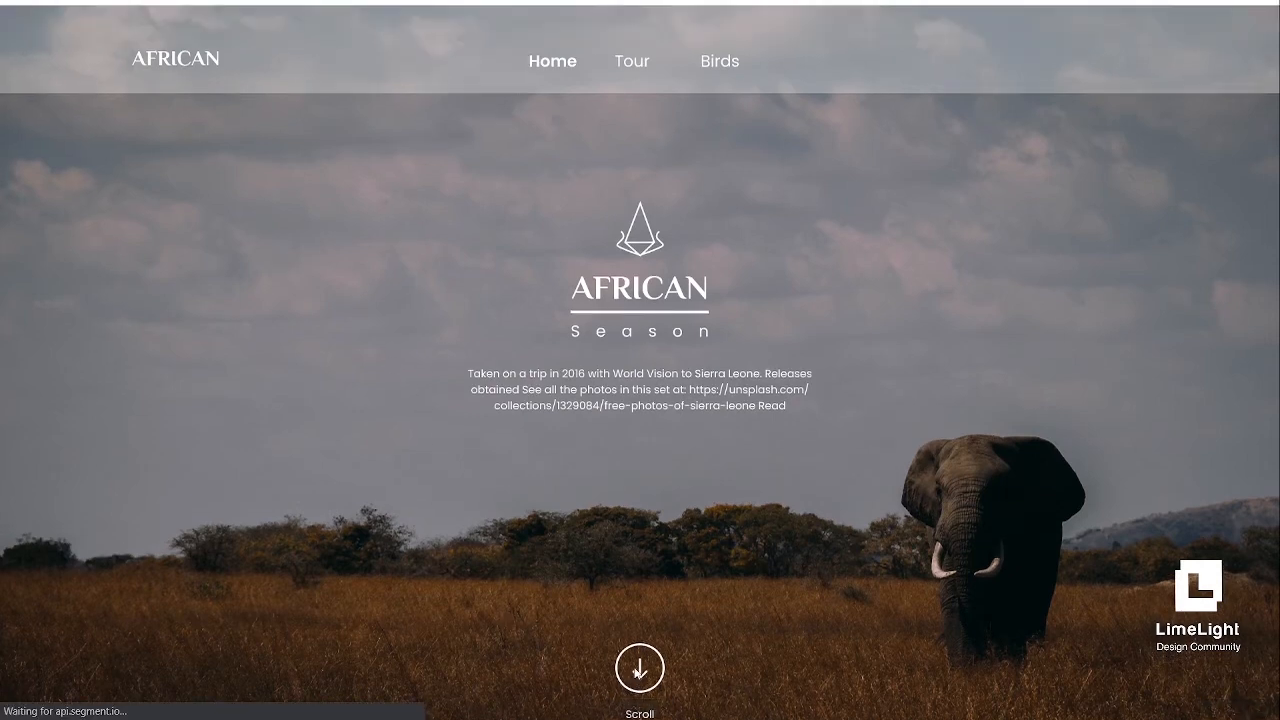
# - Preview the prototype's scroll link from the Home screen to the Jungle Rulers section, and return to the design file
pyautogui.click(639, 668)
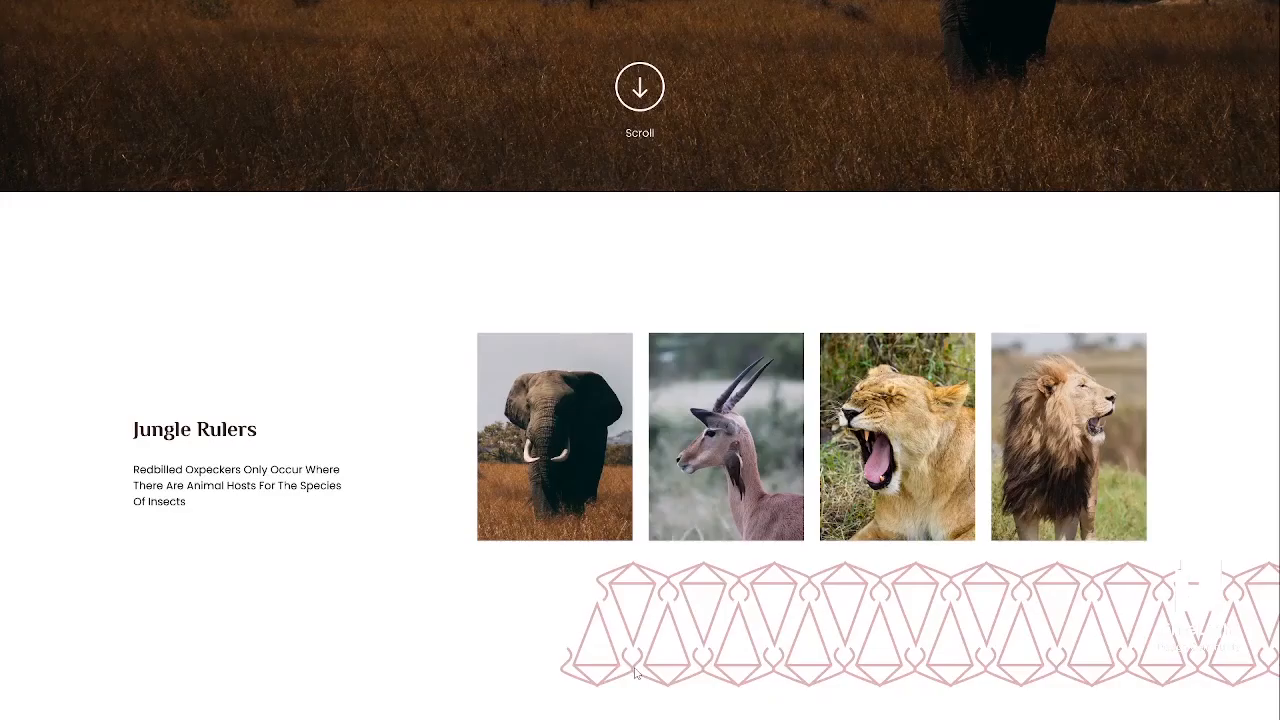
pyautogui.scroll(-1, 717, 560)
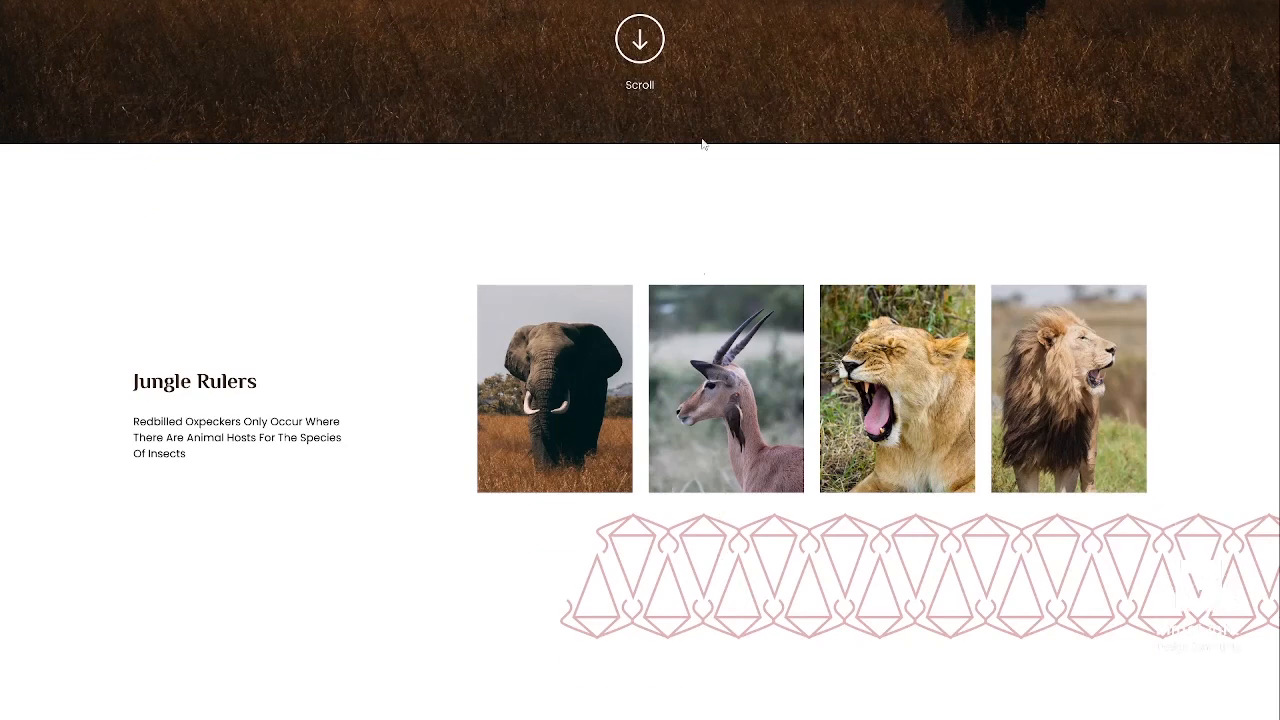
pyautogui.scroll(1, 701, 143)
pyautogui.press('Escape')
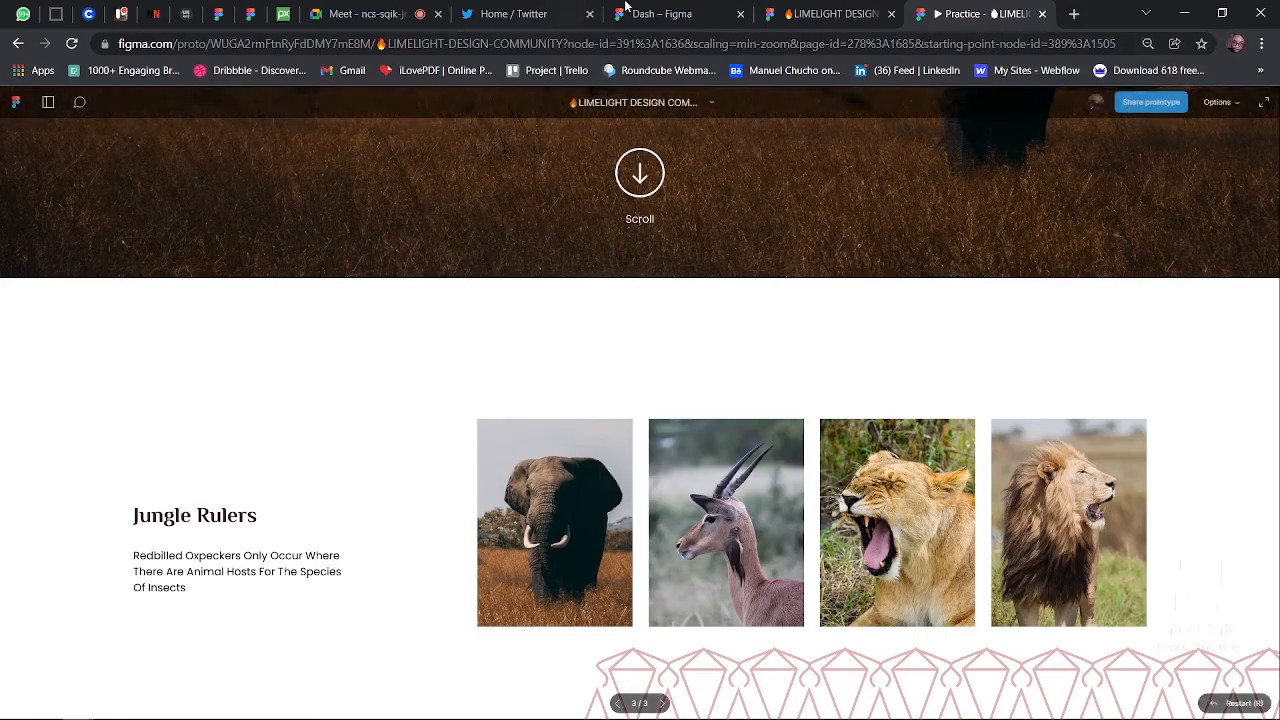
pyautogui.click(821, 12)
pyautogui.hscroll(6, 727, 215)
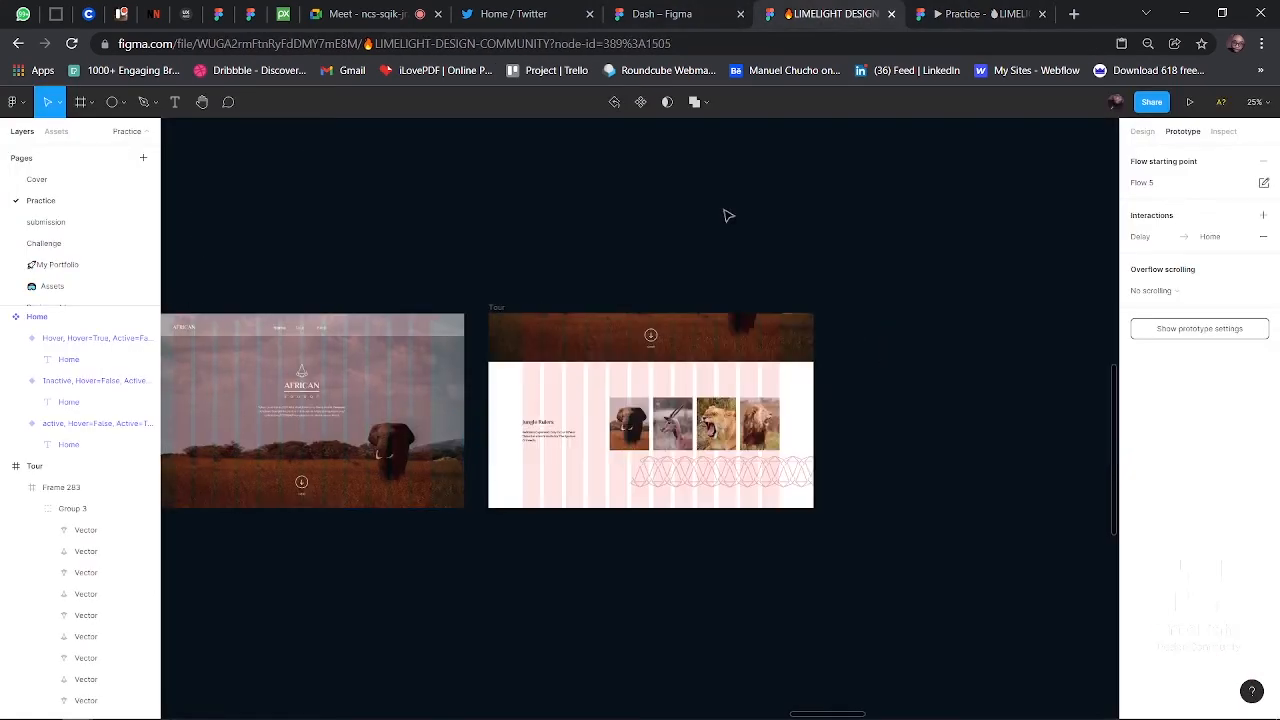
pyautogui.click(324, 309)
pyautogui.click(327, 311)
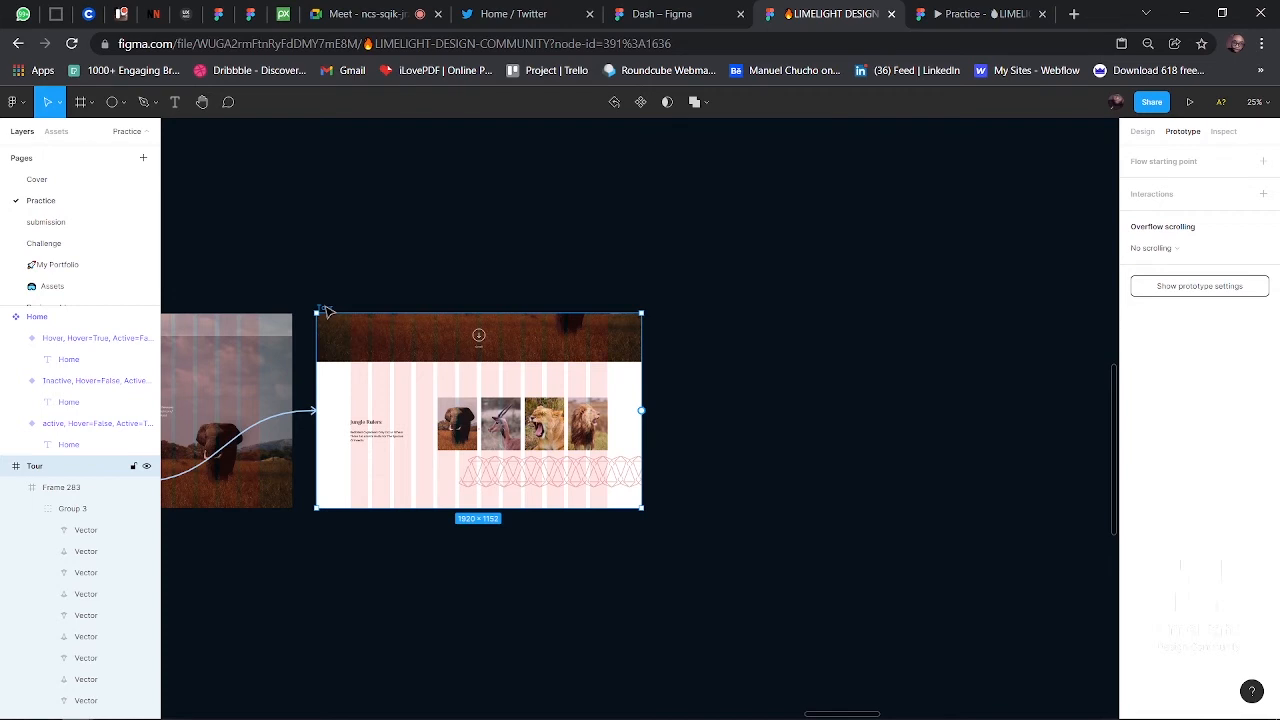
pyautogui.hotkey('ctrl', 'd')
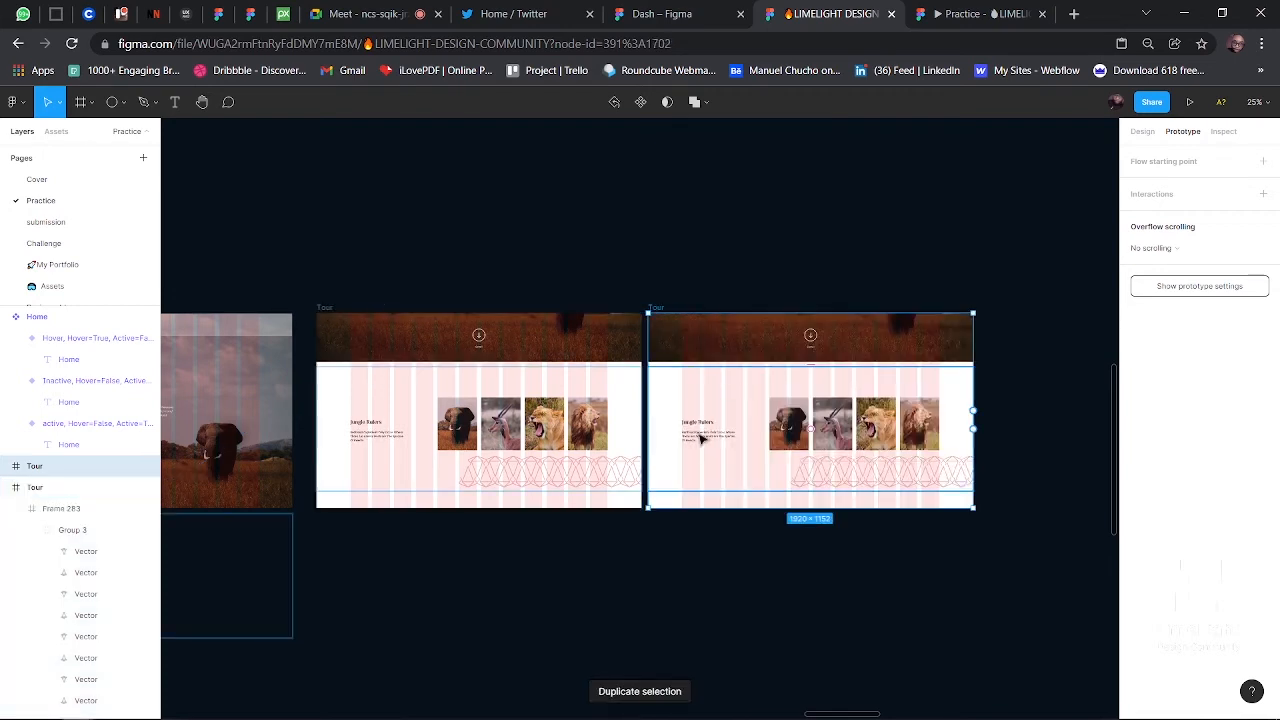
pyautogui.click(755, 430)
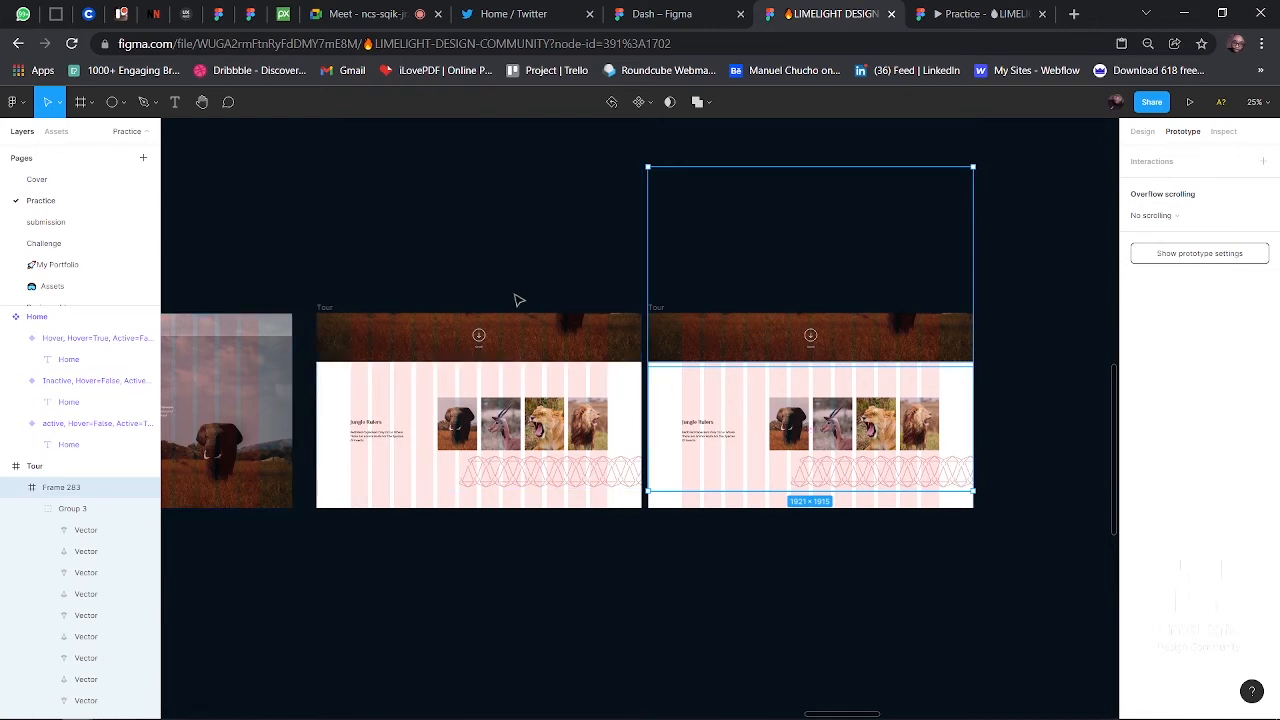
pyautogui.click(343, 303)
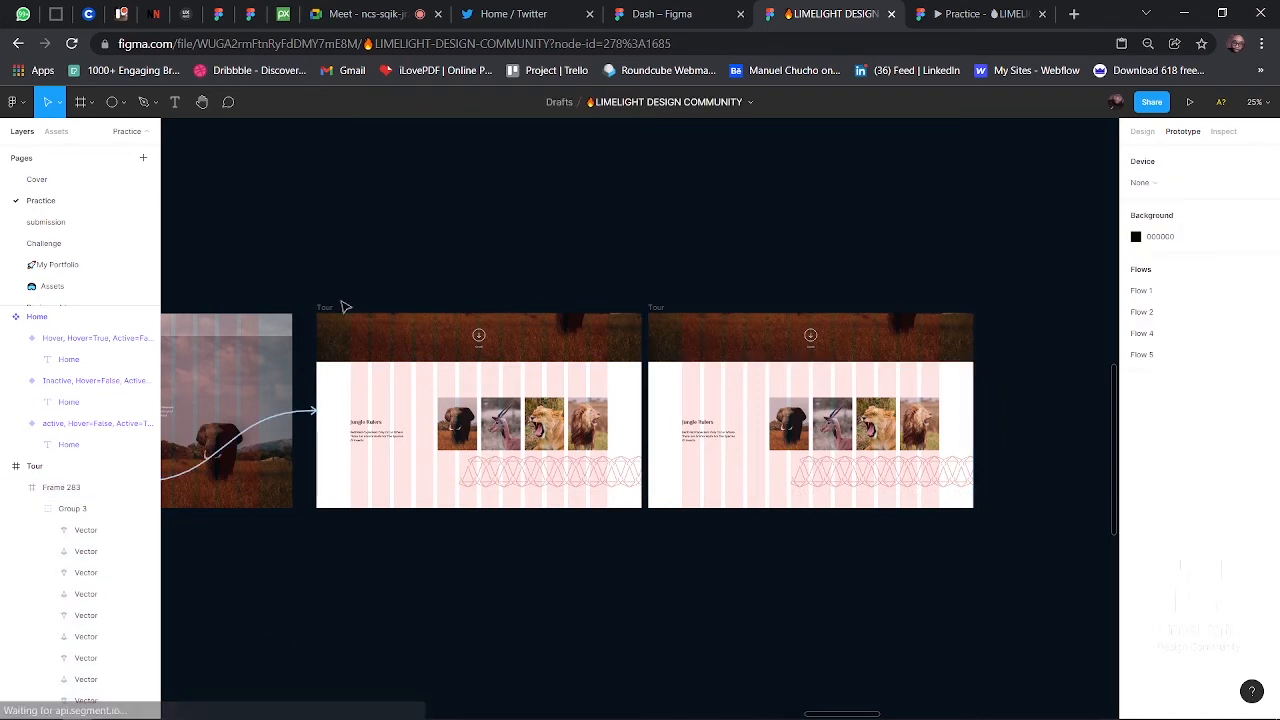
pyautogui.click(658, 311)
pyautogui.press('Delete')
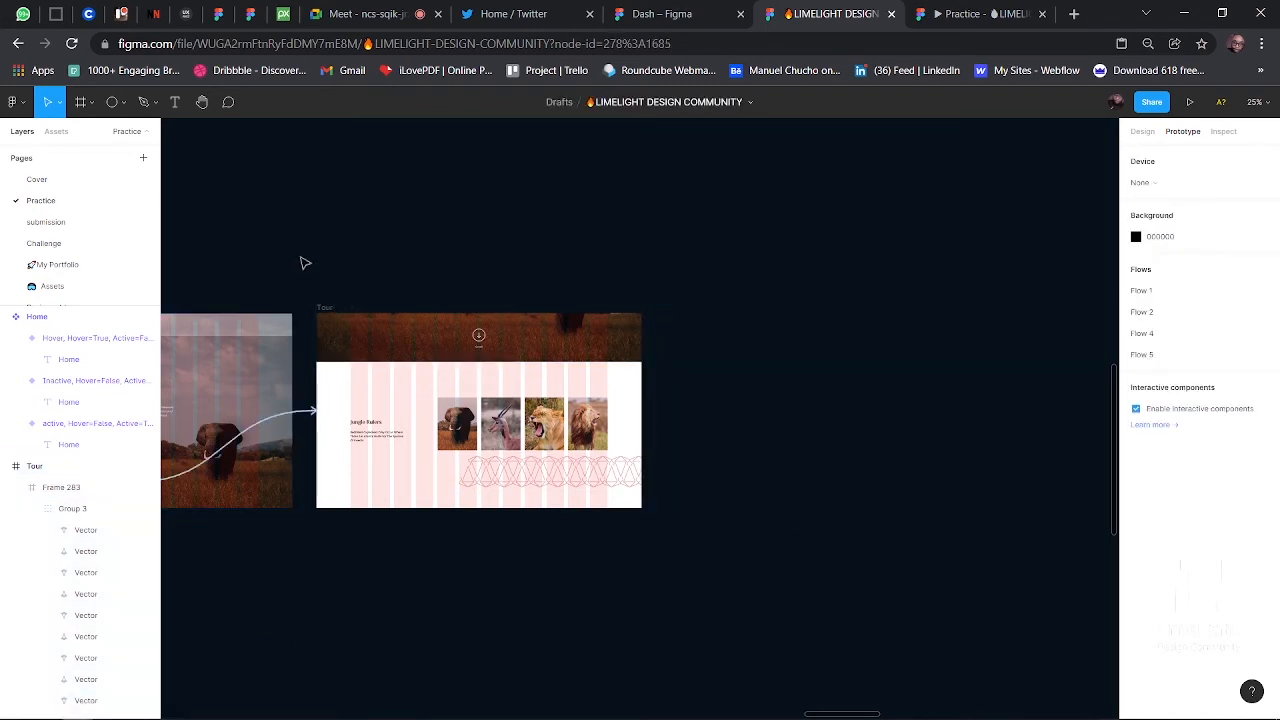
# - Extend the Tour frame downward to a height of about 1826 px and return to the design properties
pyautogui.click(322, 305)
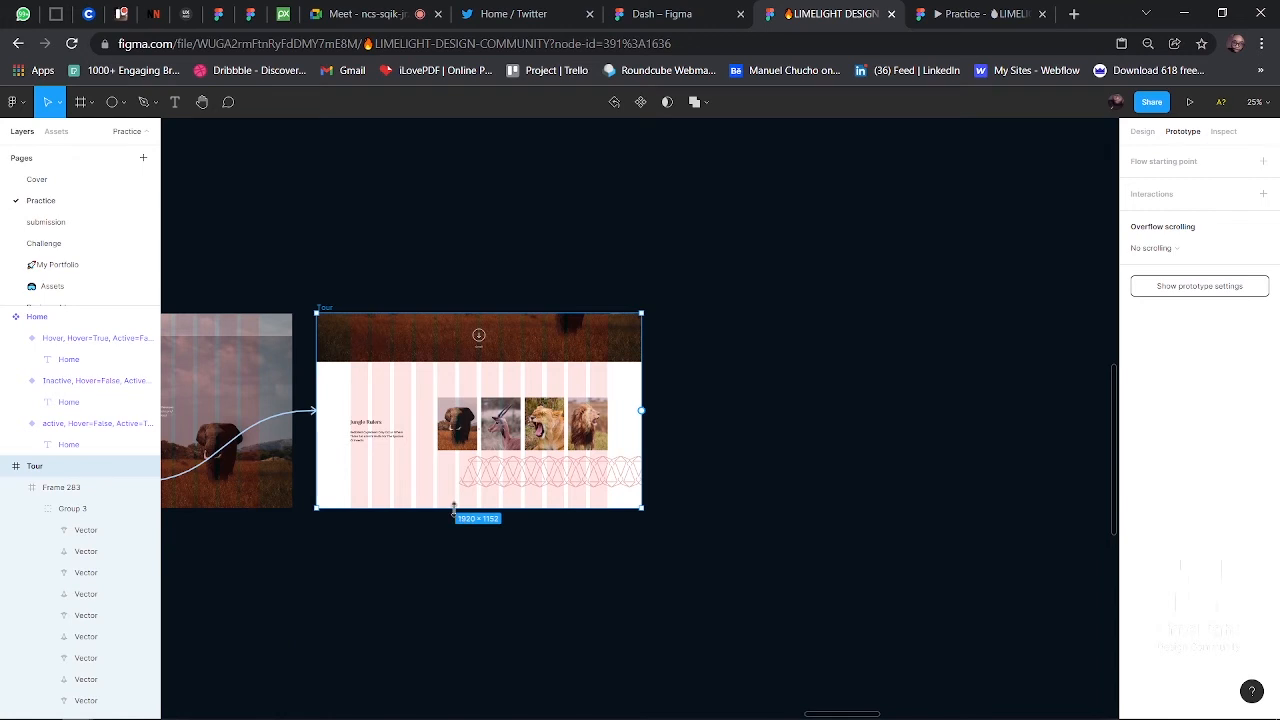
pyautogui.moveTo(452, 509); pyautogui.dragTo(441, 624)
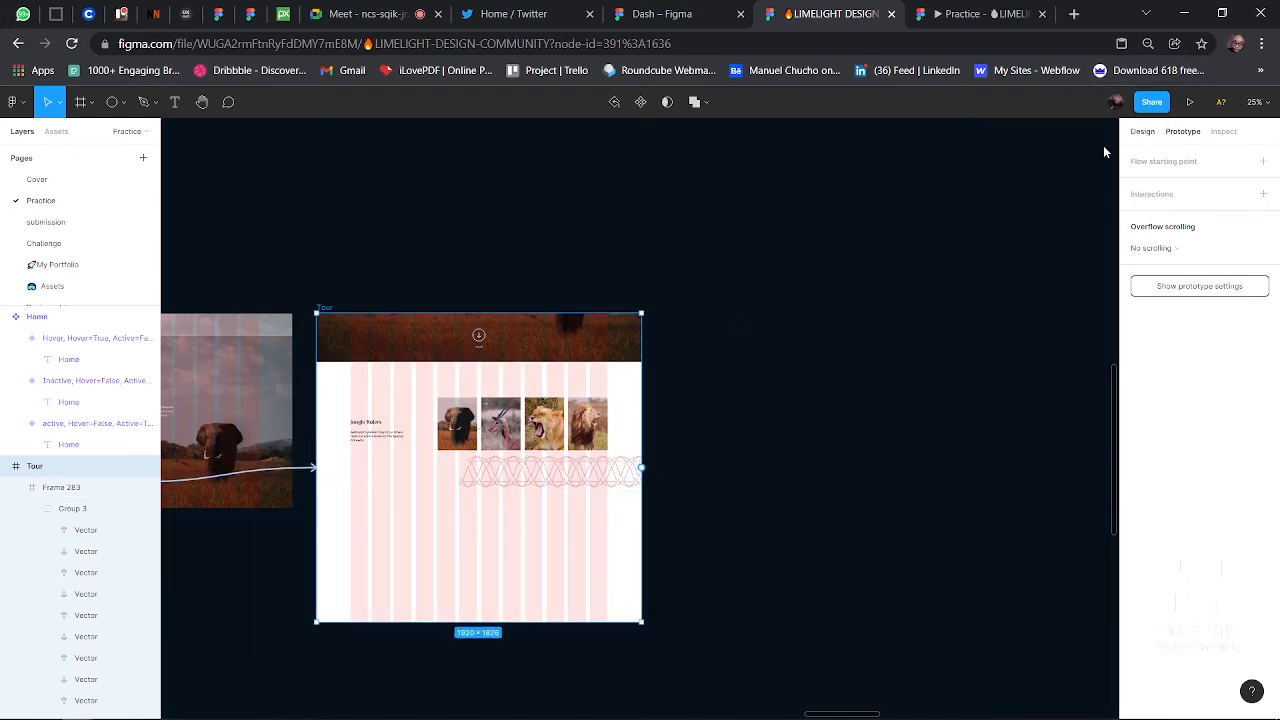
pyautogui.click(1142, 131)
# - Move the small white frame above the Home screen into the Tour frame's empty lower area and fill it with black 000000
pyautogui.click(445, 440)
pyautogui.hscroll(-2, 443, 440)
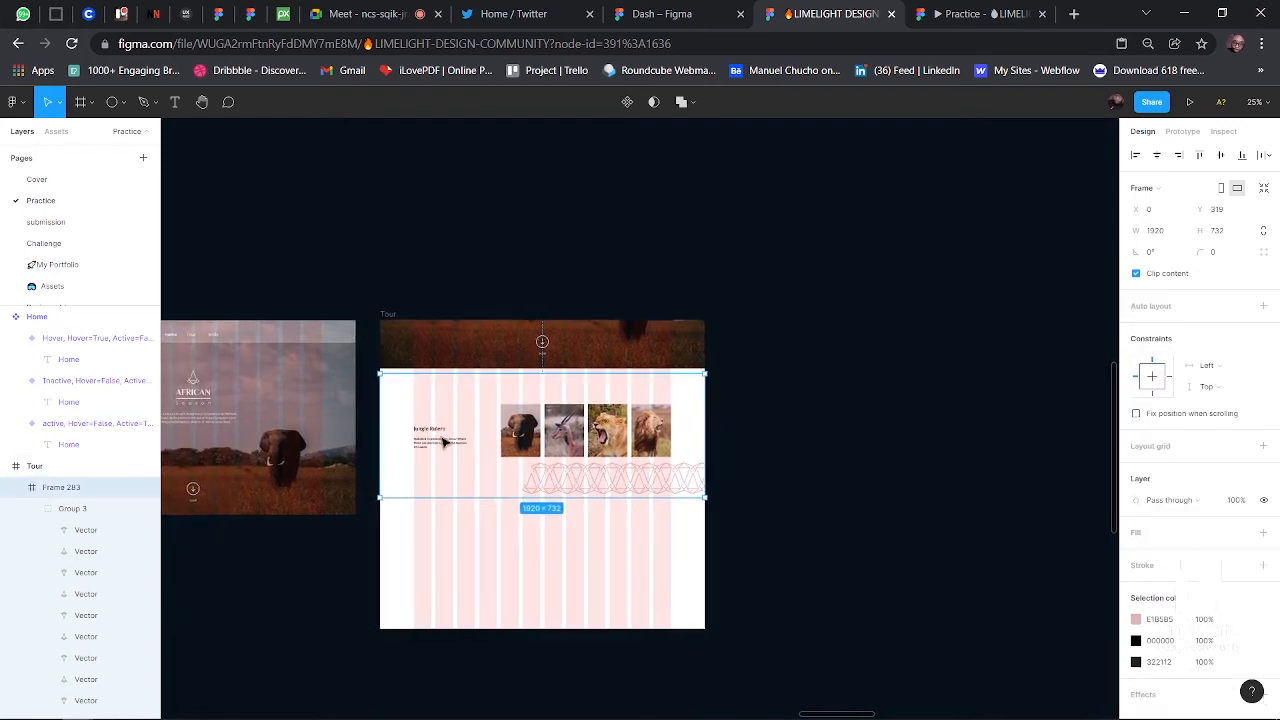
pyautogui.scroll(-3, 443, 440)
pyautogui.hscroll(-1, 445, 443)
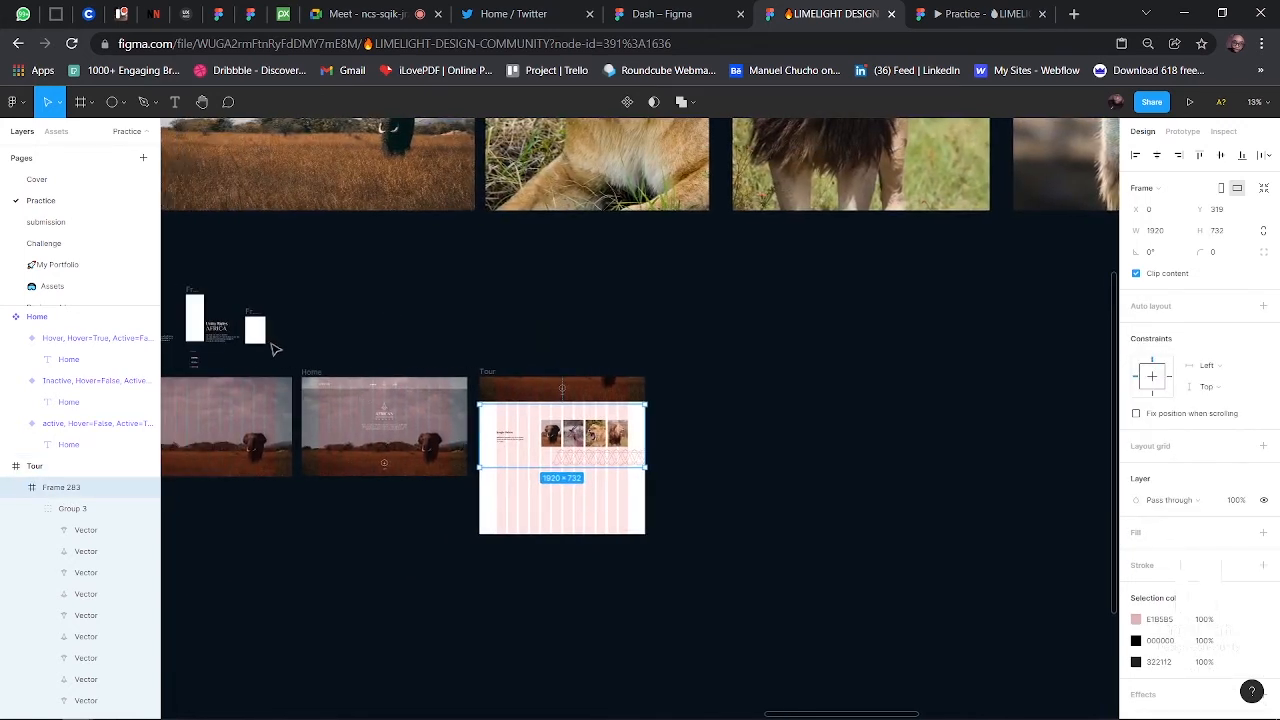
pyautogui.moveTo(258, 340); pyautogui.dragTo(491, 512)
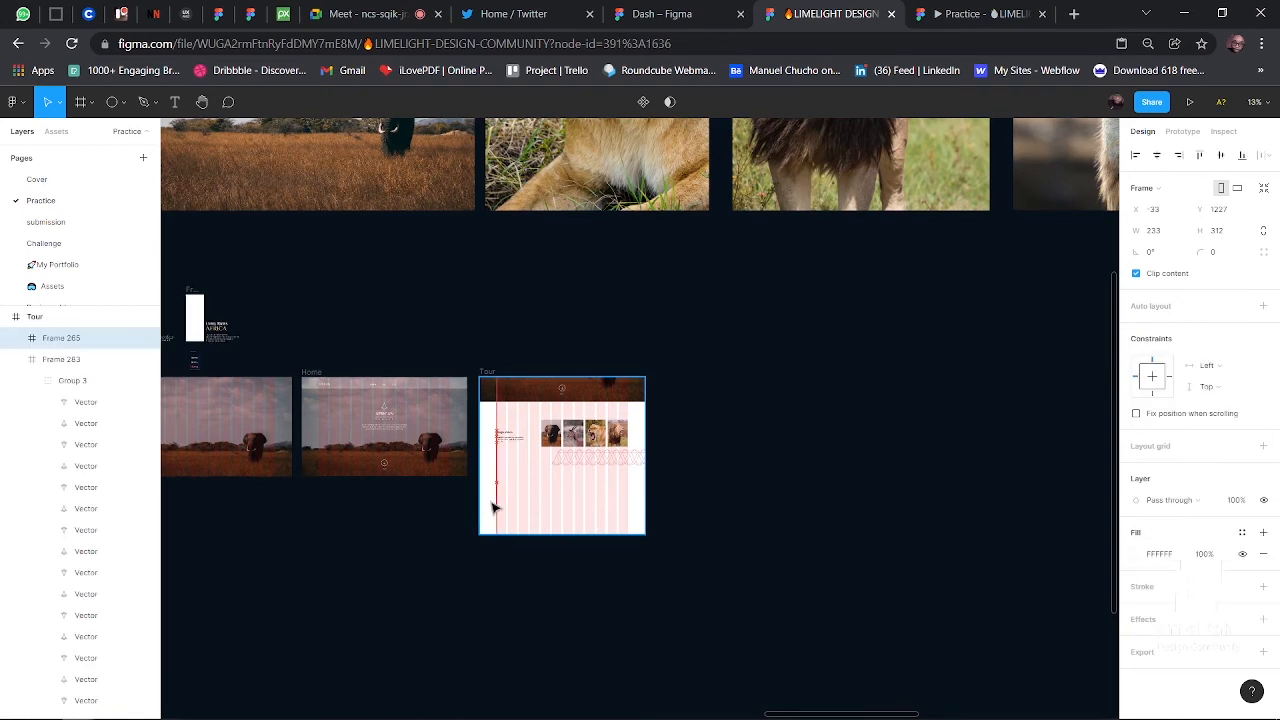
pyautogui.click(1137, 556)
pyautogui.moveTo(994, 491); pyautogui.dragTo(950, 560)
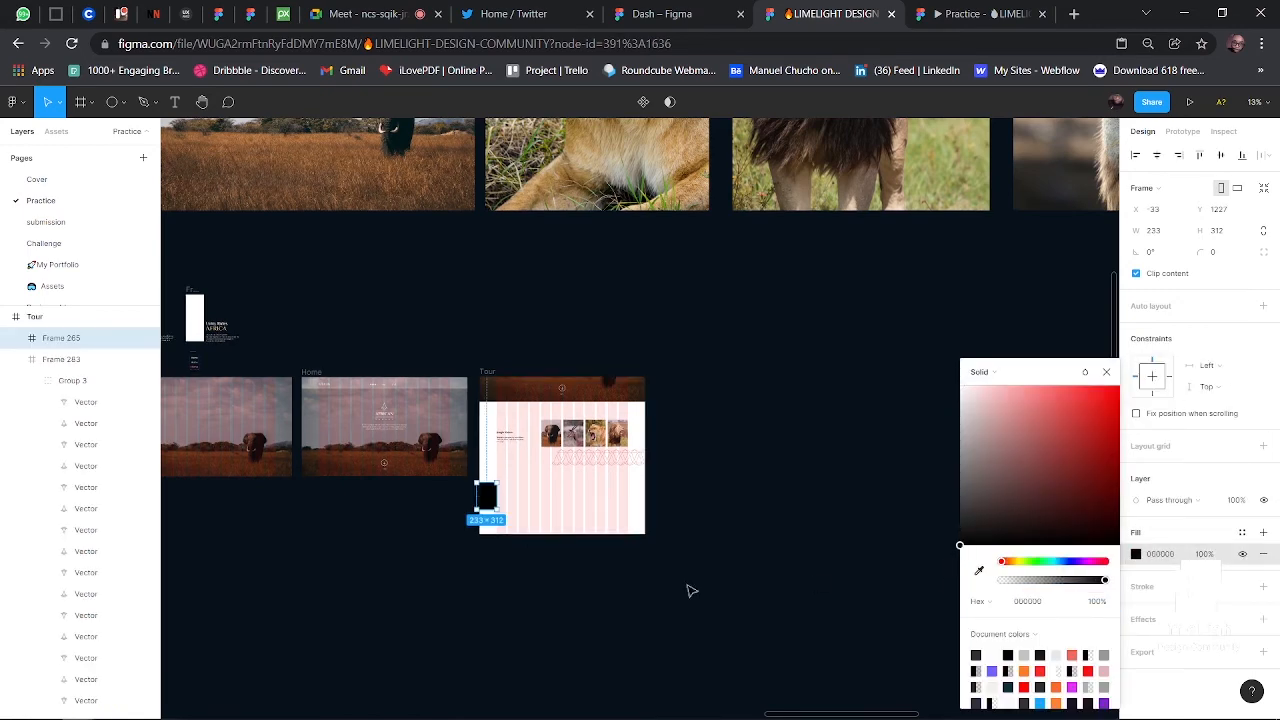
# - Stretch the black frame to the Tour frame's full 1920 px width and position it below the geometric pattern at Y 1115
pyautogui.scroll(5, 597, 600)
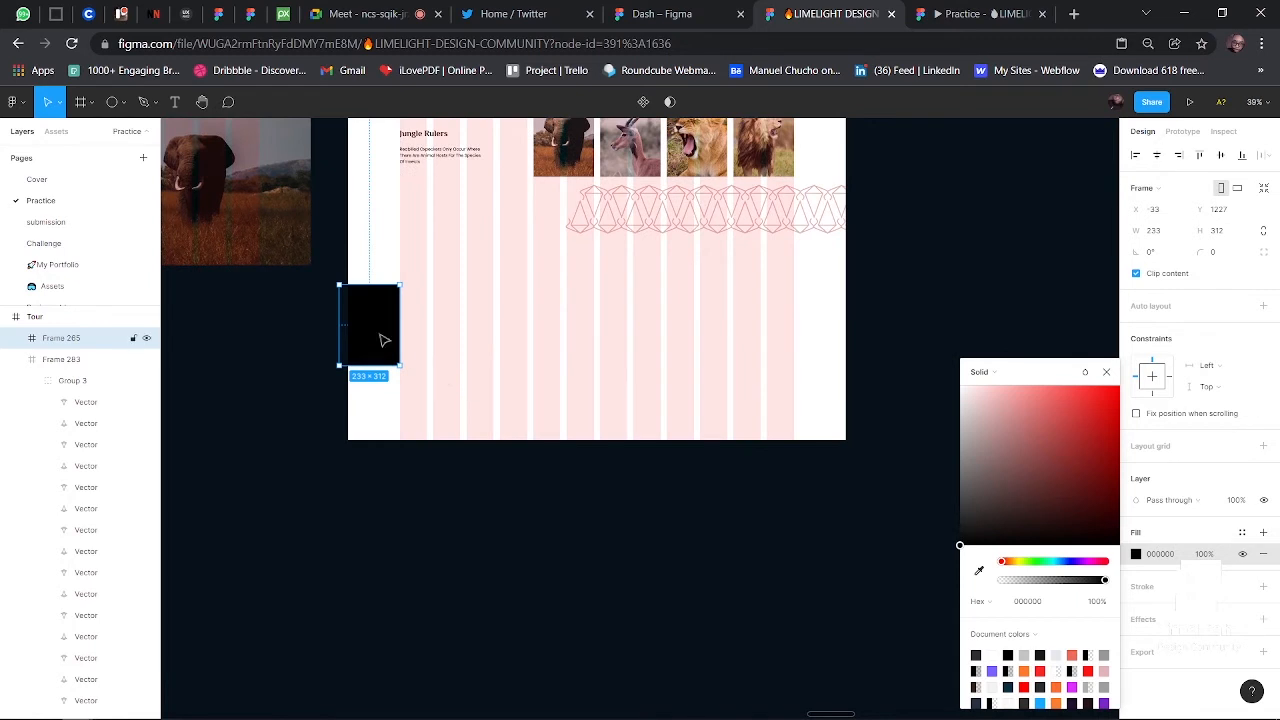
pyautogui.moveTo(383, 340); pyautogui.dragTo(845, 291)
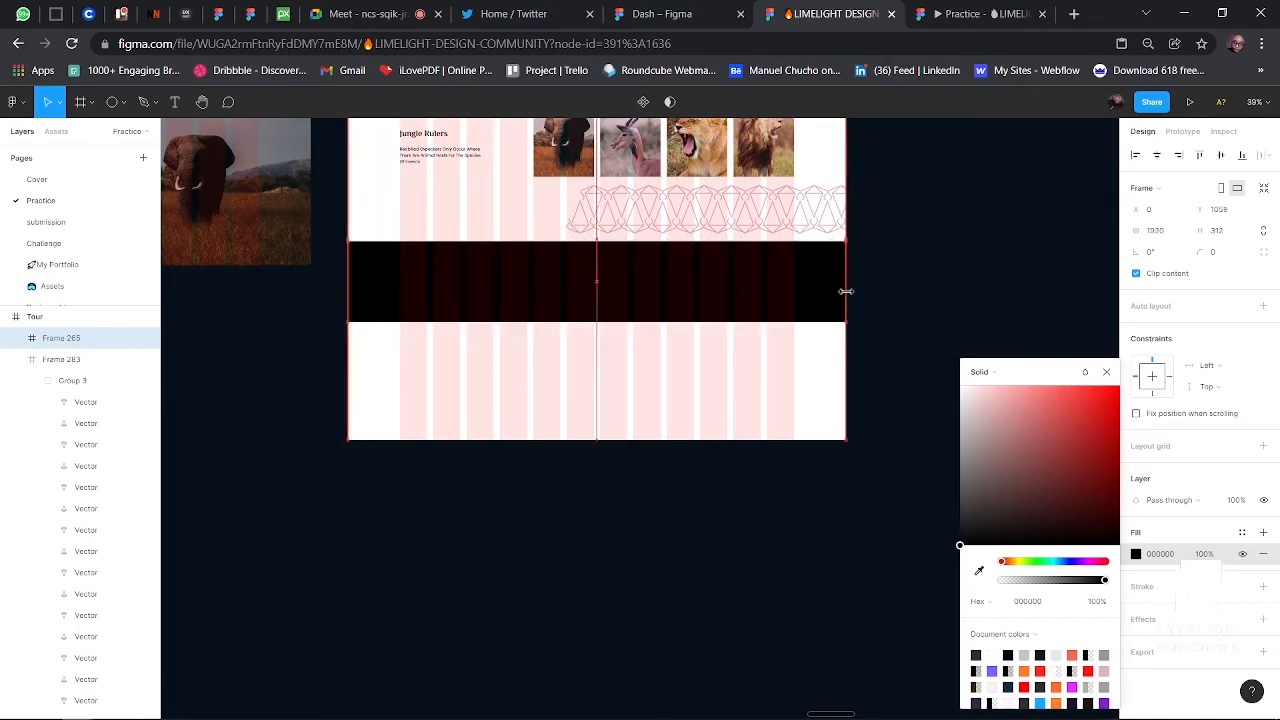
pyautogui.hotkey('shift', 'Down')
pyautogui.hotkey('shift', 'Down')
pyautogui.hotkey('shift', 'Down')
pyautogui.hotkey('shift', 'Down')
pyautogui.hotkey('shift', 'Down')
pyautogui.hotkey('shift', 'Down')
pyautogui.hotkey('shift', 'Down')
pyautogui.scroll(-1, 846, 291)
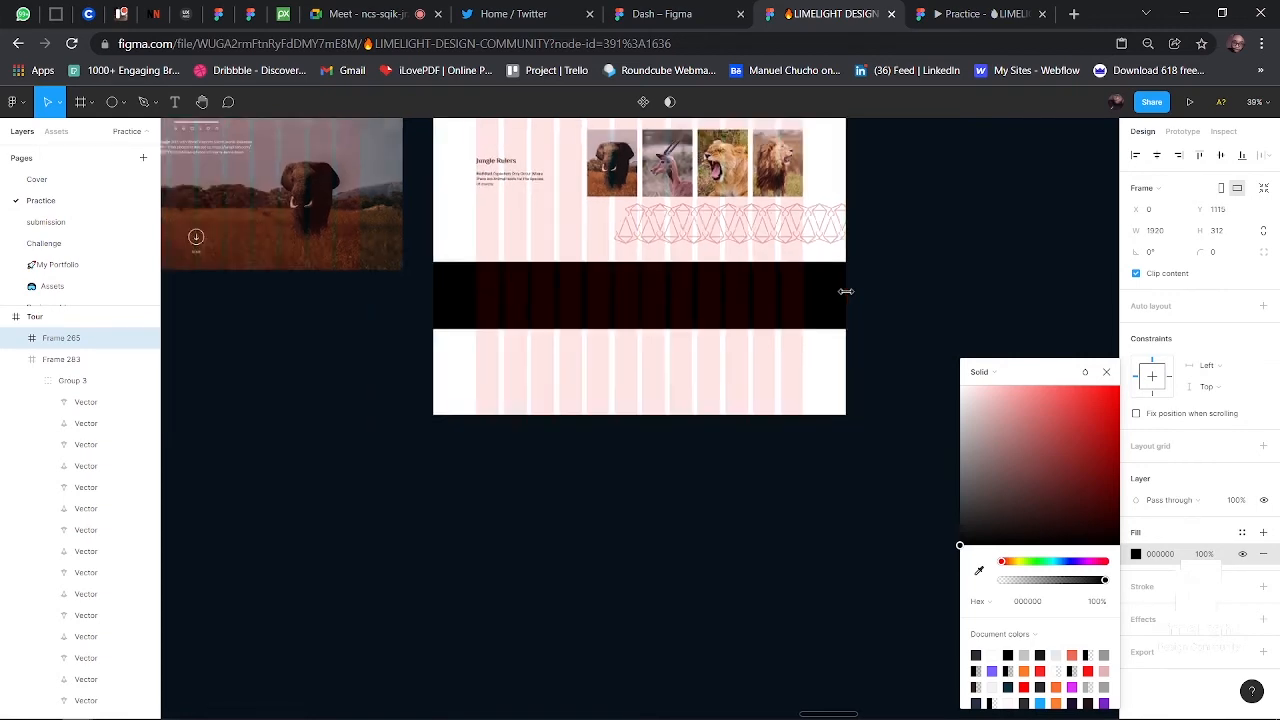
# - Duplicate the painted-hands photo from the end of the image row and place the copy beside the Tour frame
pyautogui.scroll(-5, 846, 291)
pyautogui.scroll(3, 849, 294)
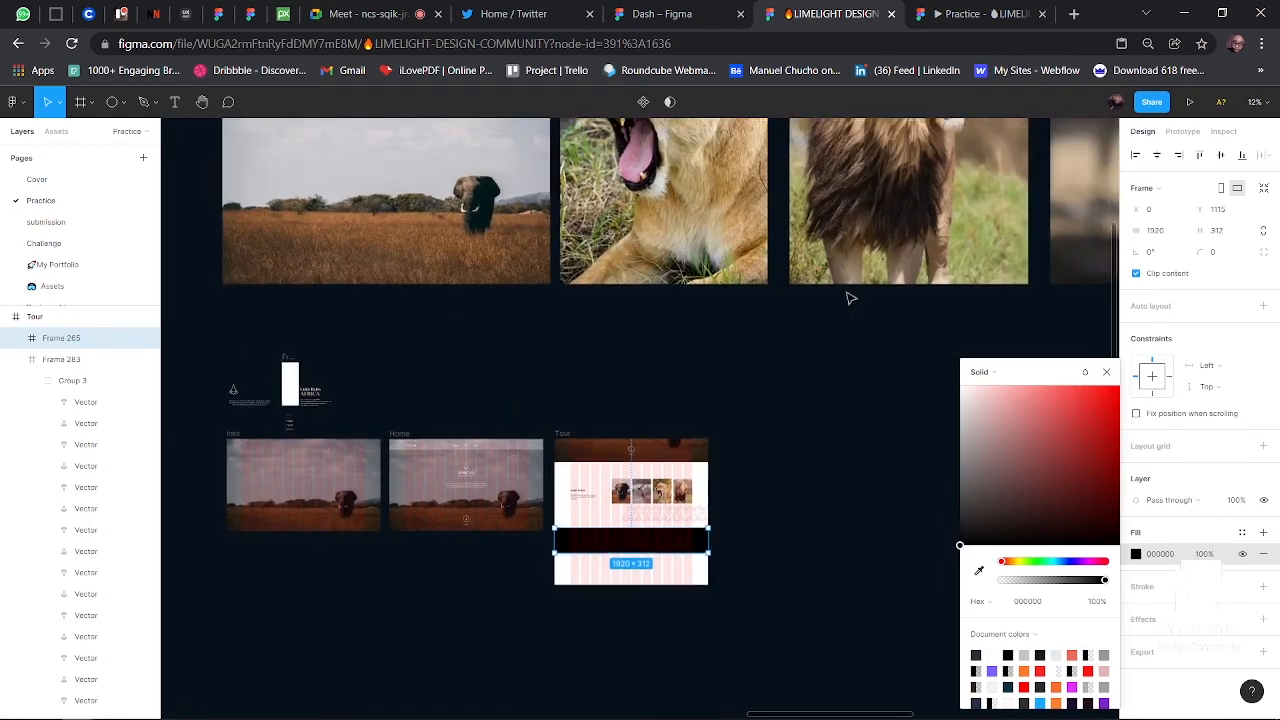
pyautogui.scroll(-3, 849, 297)
pyautogui.hscroll(5, 849, 297)
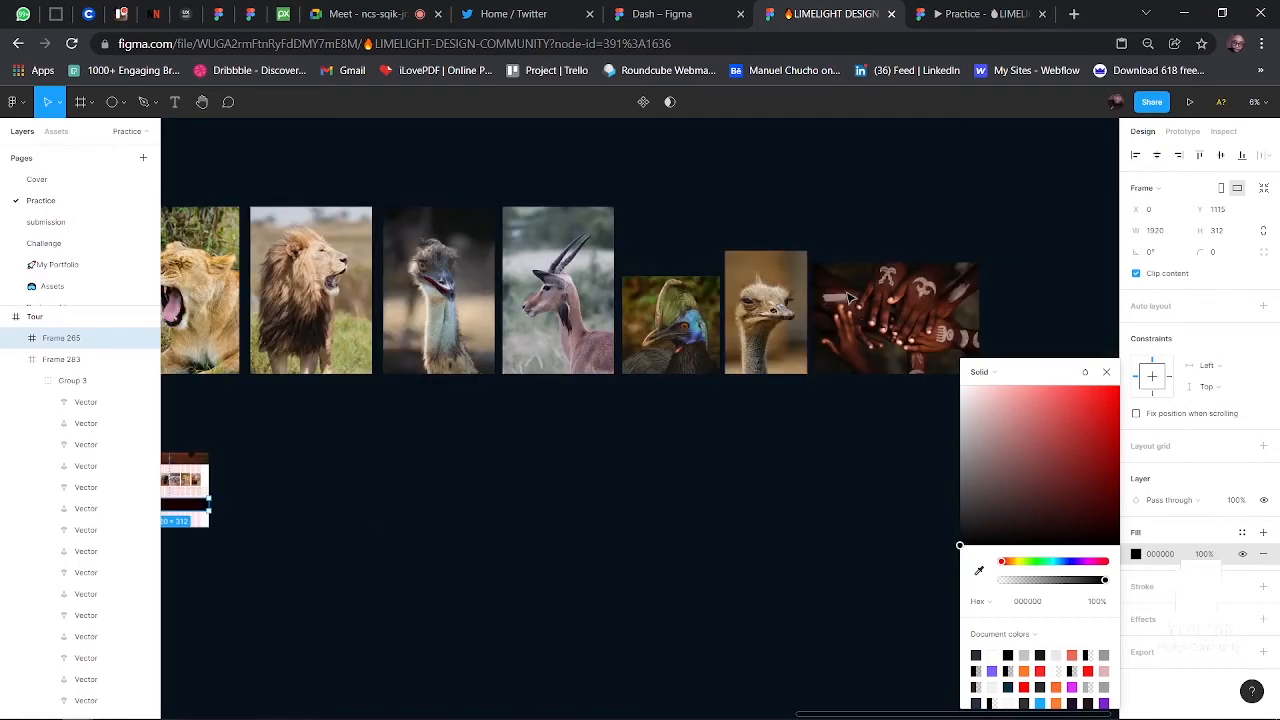
pyautogui.hscroll(2, 848, 297)
pyautogui.click(848, 312)
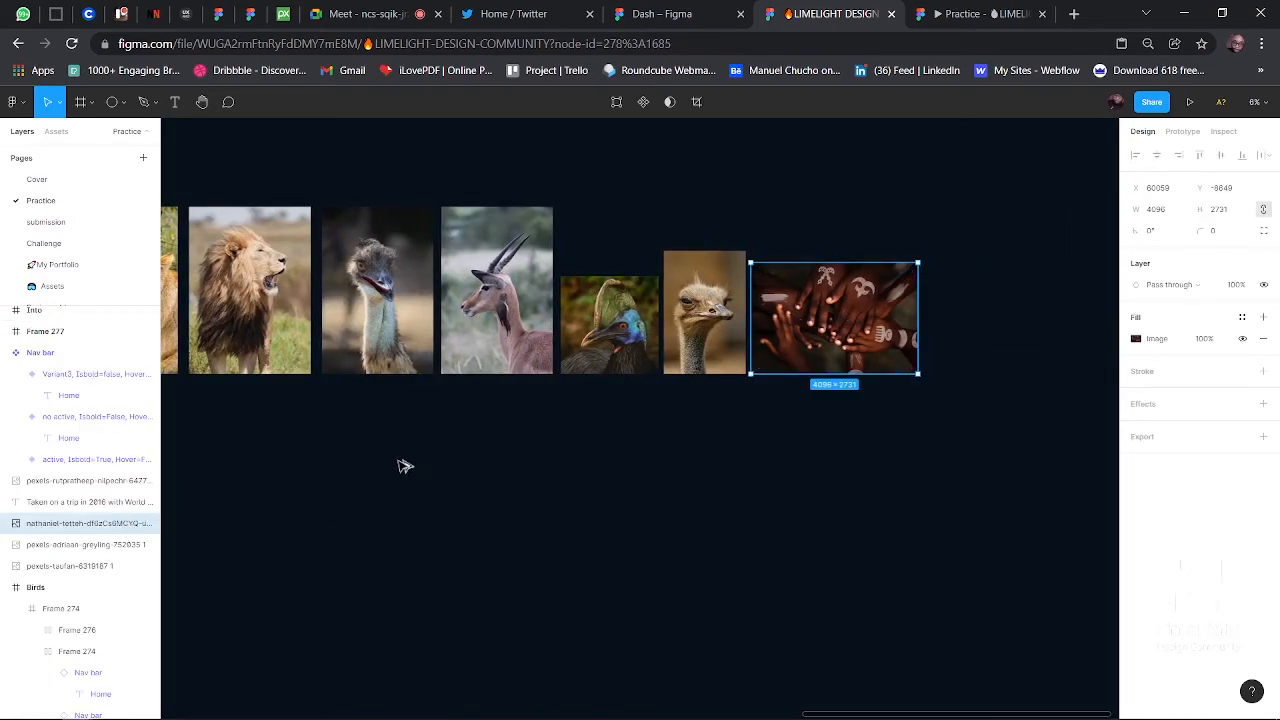
pyautogui.moveTo(399, 460); pyautogui.dragTo(267, 519)
pyautogui.hscroll(-4, 267, 519)
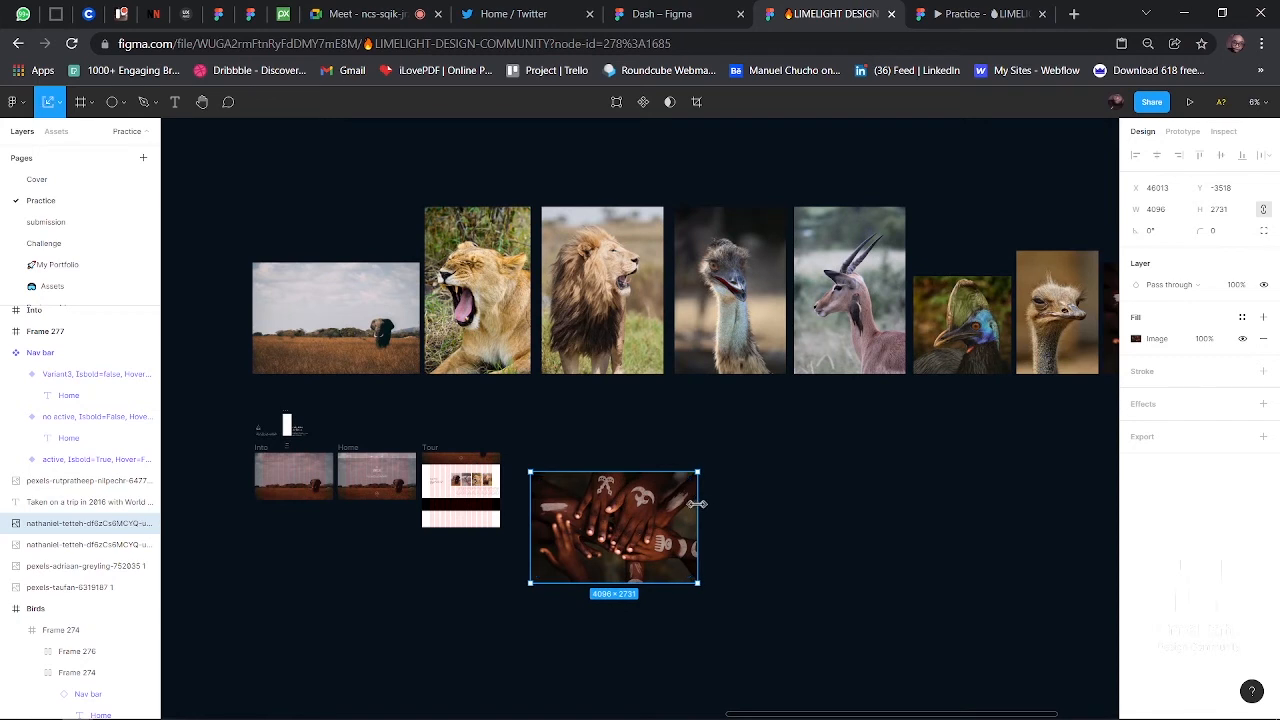
# - Scale the hands photo copy to about 1274 px wide and nest it inside the Tour frame's black band, flush with the right edge
pyautogui.moveTo(697, 504); pyautogui.dragTo(500, 510)
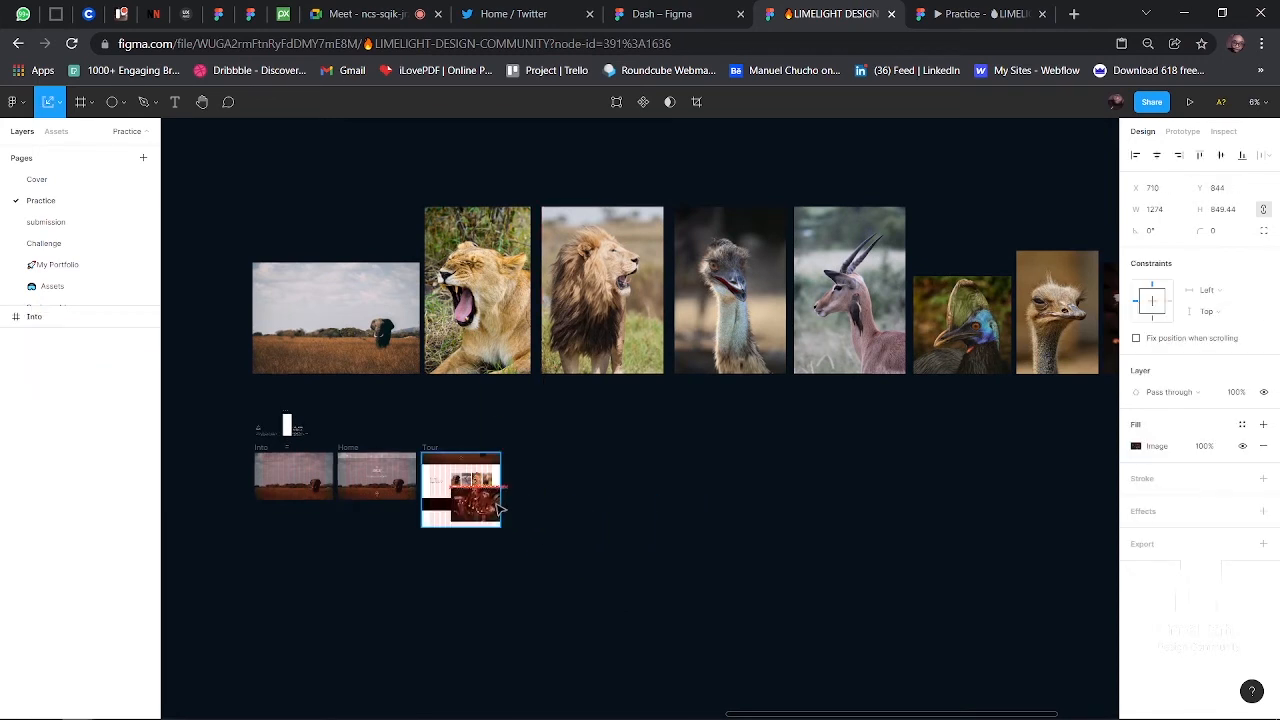
pyautogui.scroll(5, 500, 510)
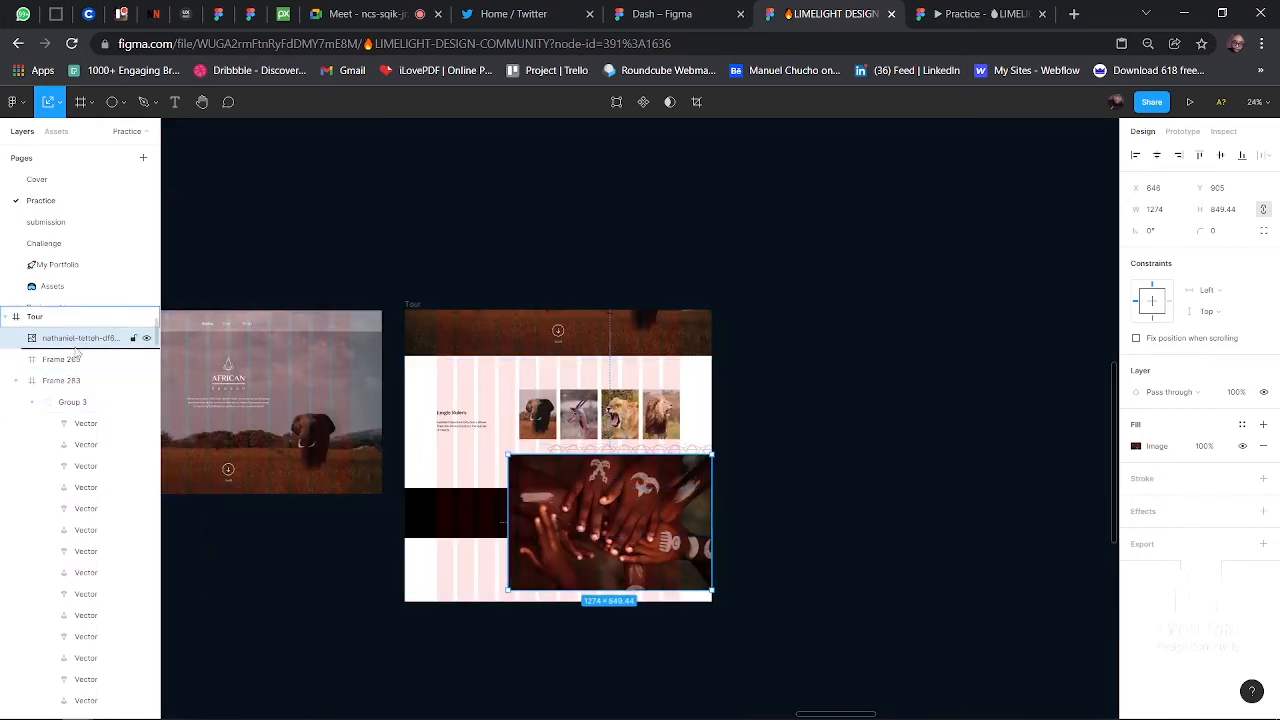
pyautogui.moveTo(76, 352); pyautogui.dragTo(169, 367)
pyautogui.scroll(3, 336, 423)
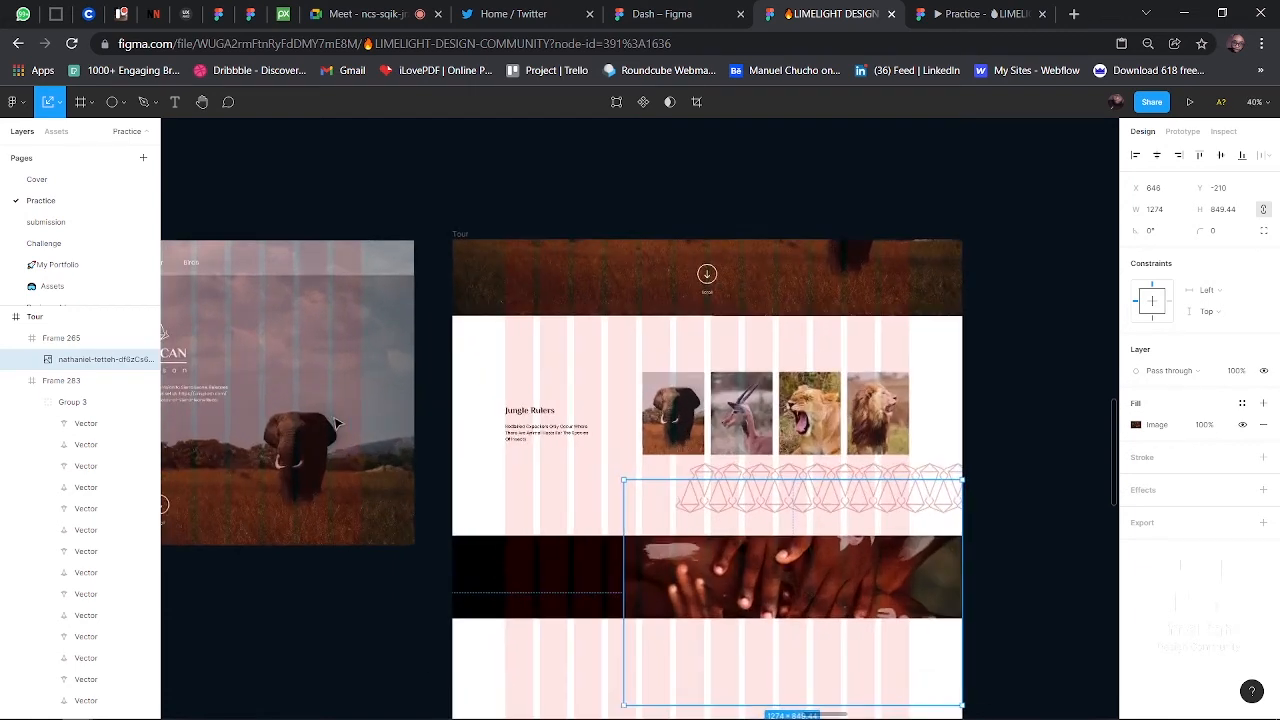
pyautogui.hscroll(2, 336, 423)
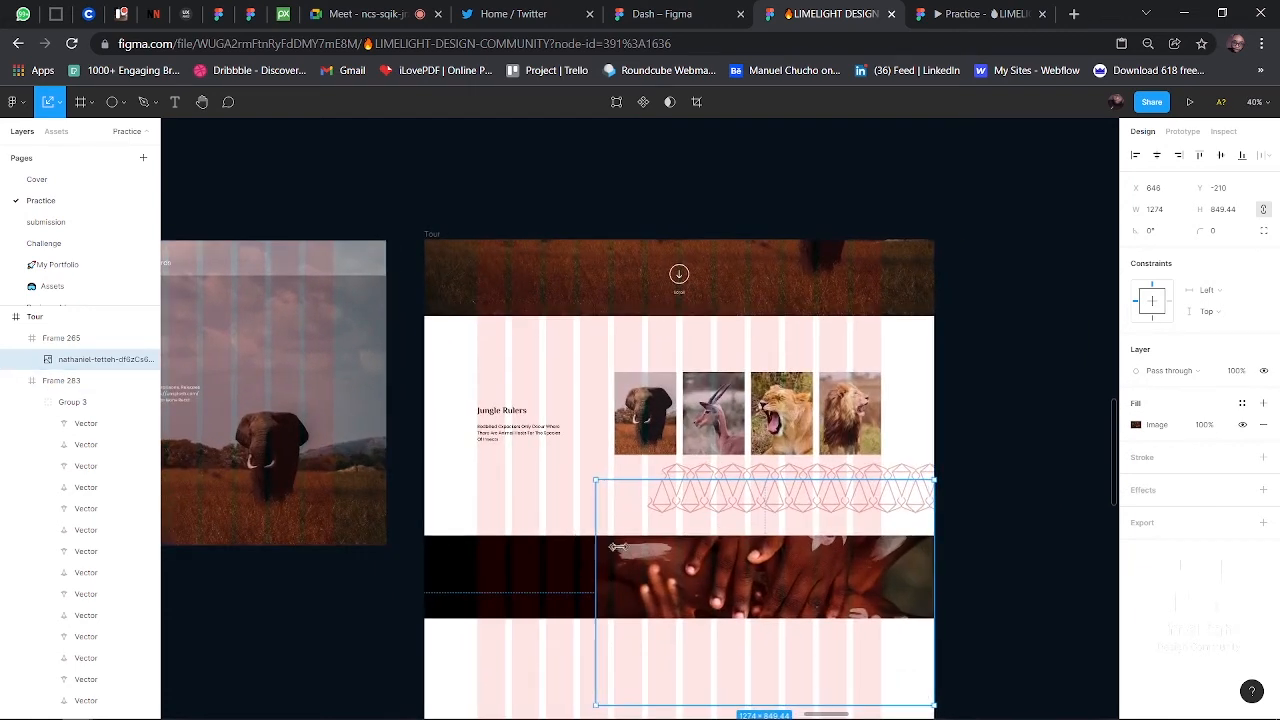
# - Reduce the hands photo to about 1060 px wide and shift it vertically so the hands show within the black band
pyautogui.moveTo(618, 547); pyautogui.dragTo(719, 545)
pyautogui.moveTo(855, 588); pyautogui.dragTo(852, 553)
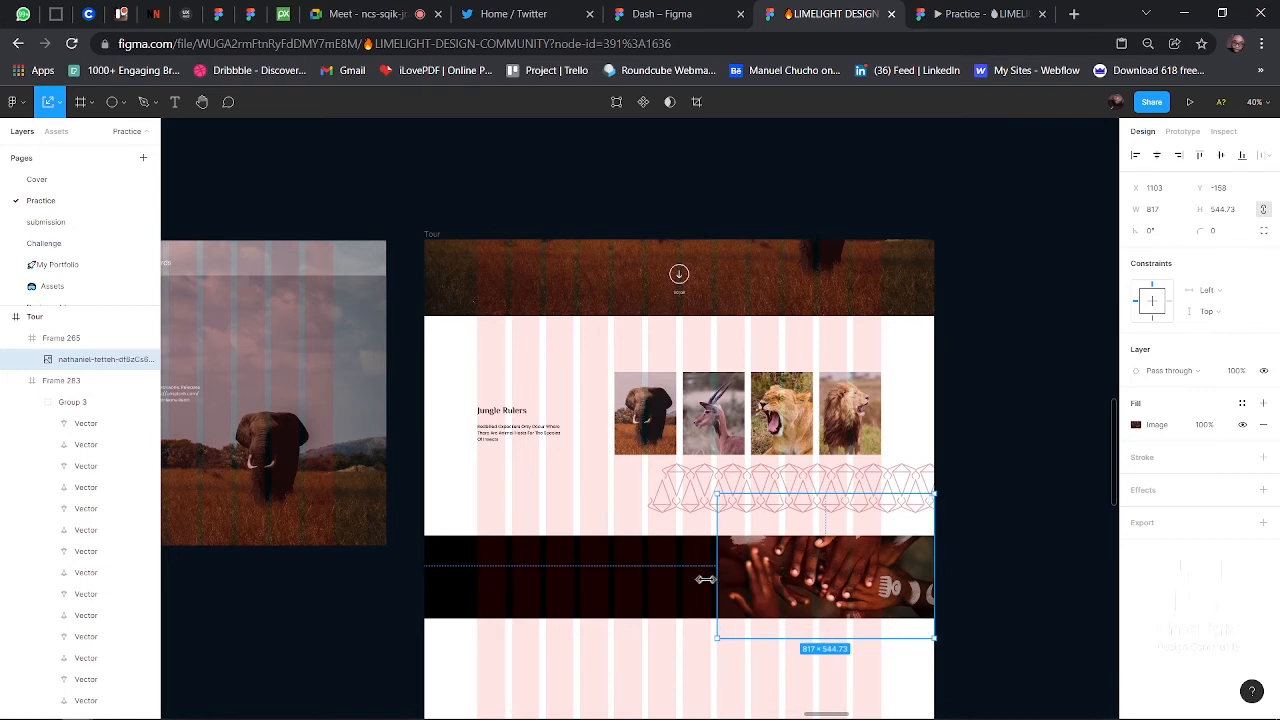
pyautogui.moveTo(714, 587); pyautogui.dragTo(652, 588)
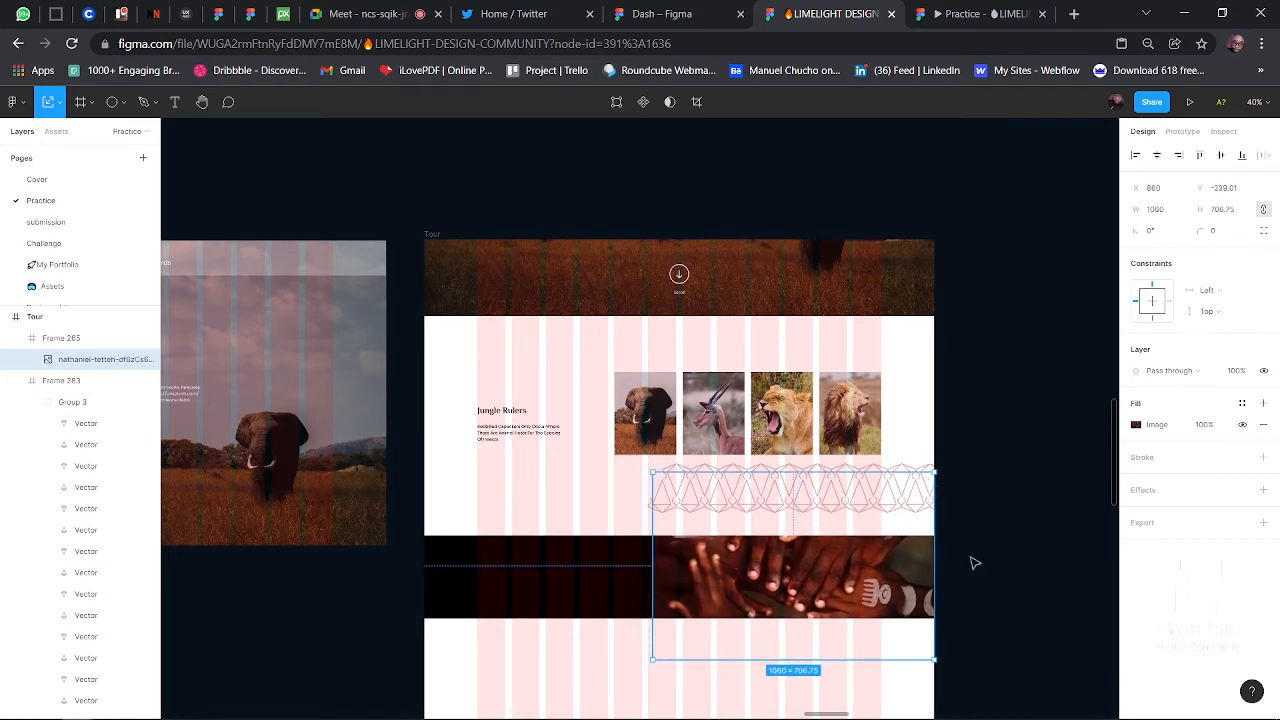
# - Add a black linear gradient fill on top of the hands photo's image fill
pyautogui.scroll(5, 965, 564)
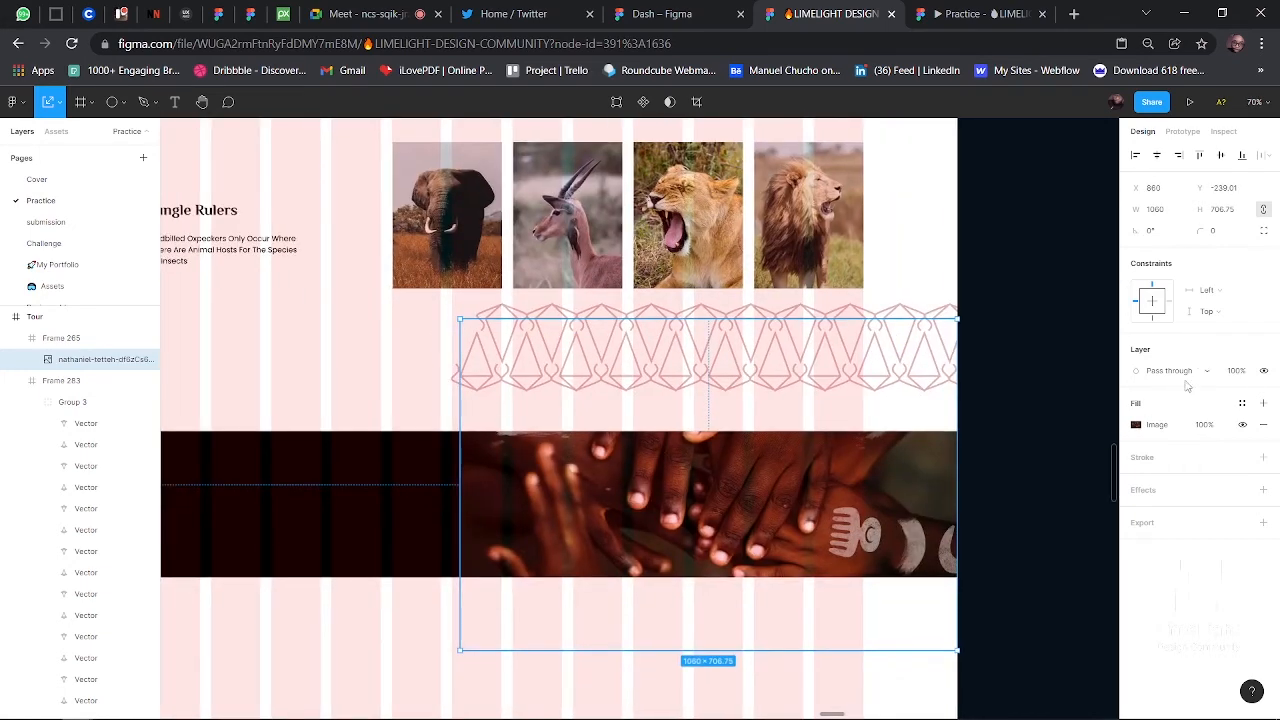
pyautogui.click(1263, 403)
pyautogui.click(1135, 426)
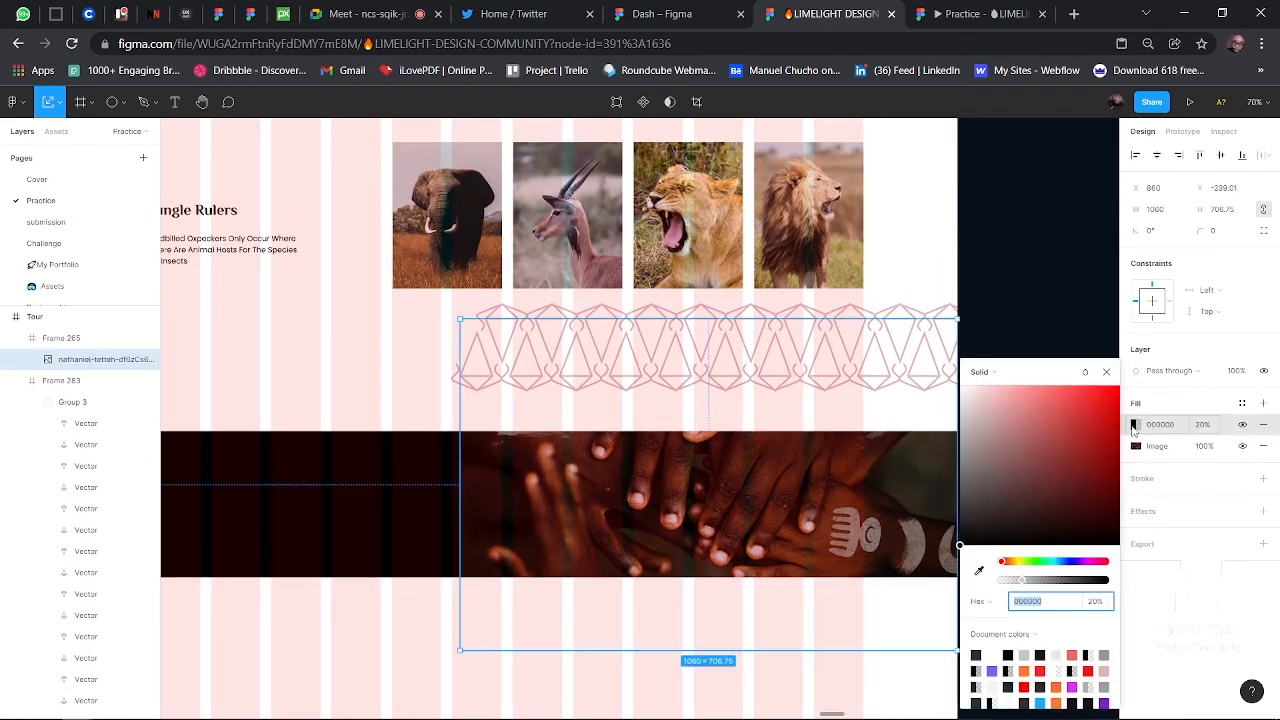
pyautogui.click(982, 372)
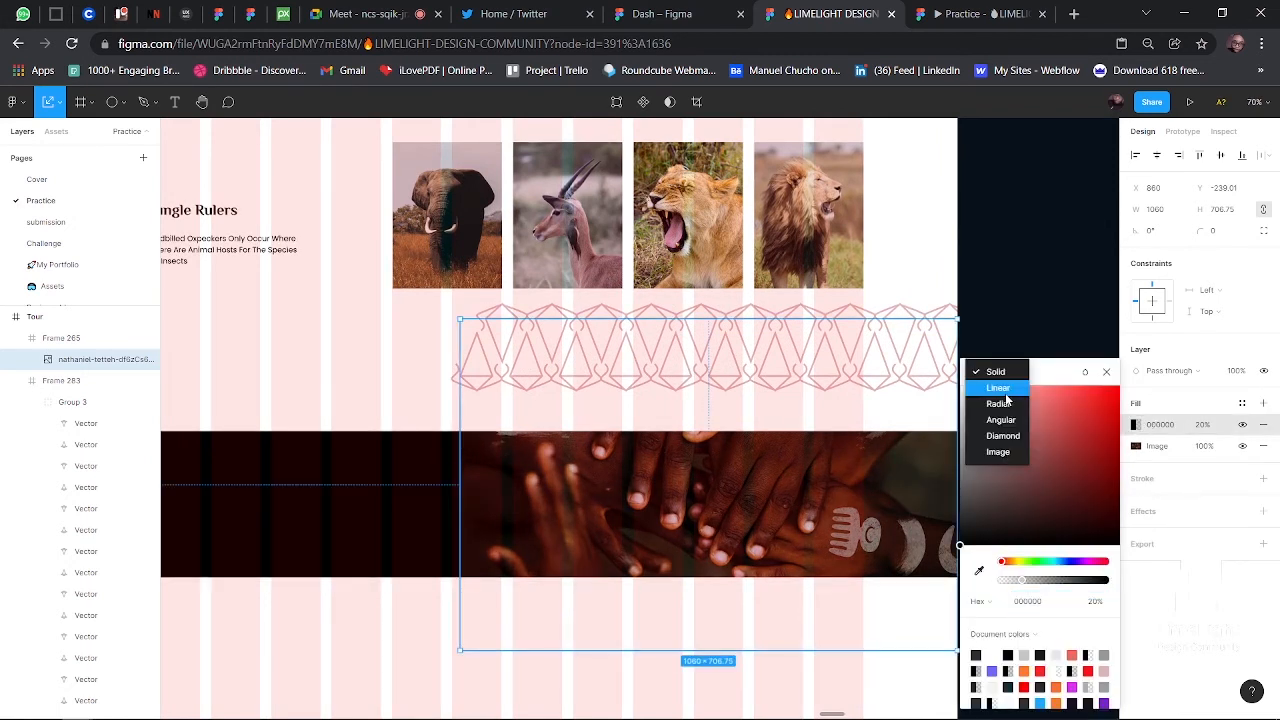
pyautogui.click(1003, 389)
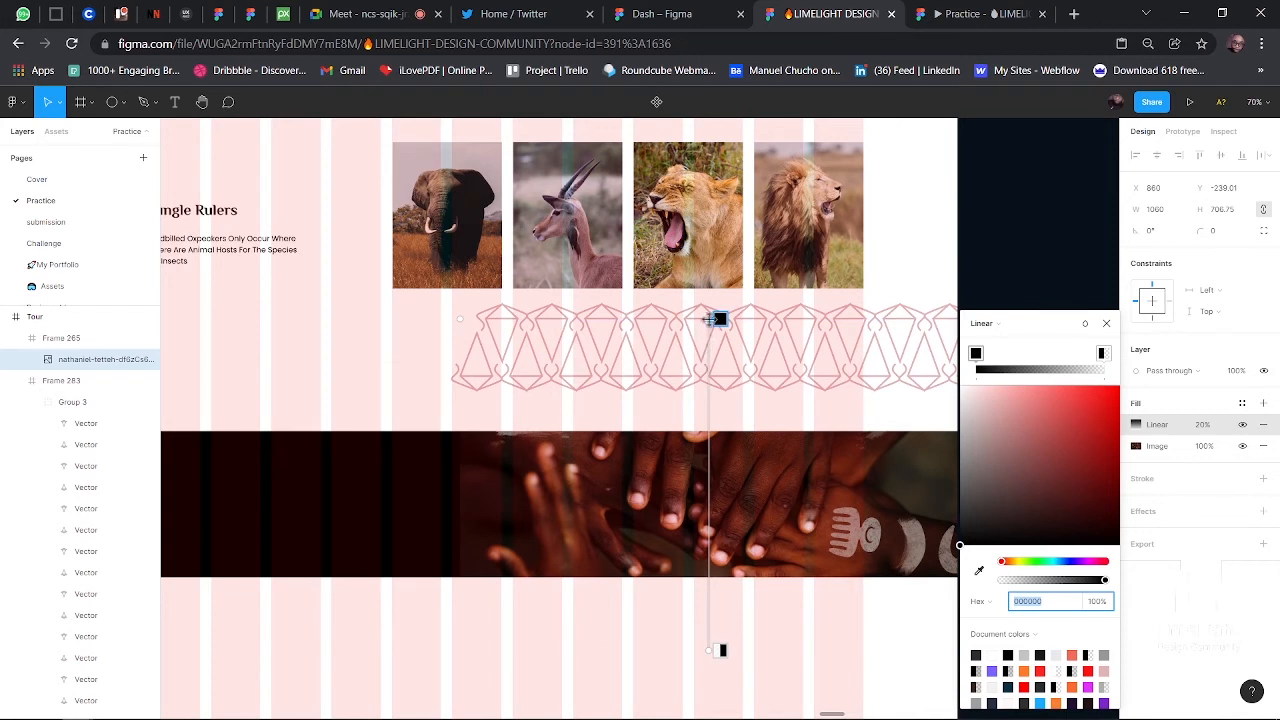
# - Run the gradient nearly horizontally from the photo's left edge toward its middle, and shift the solid black stop inward along the line
pyautogui.moveTo(712, 318); pyautogui.dragTo(470, 477)
pyautogui.moveTo(710, 640); pyautogui.dragTo(650, 499)
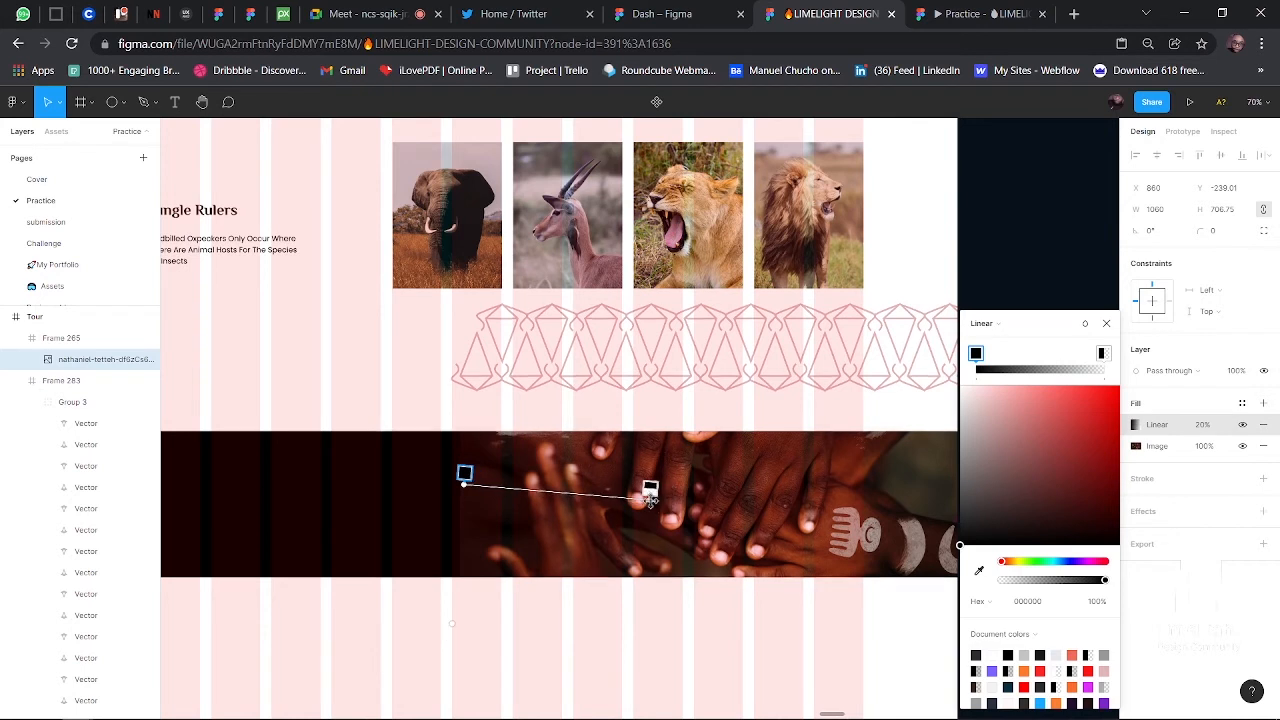
pyautogui.moveTo(466, 474); pyautogui.dragTo(548, 486)
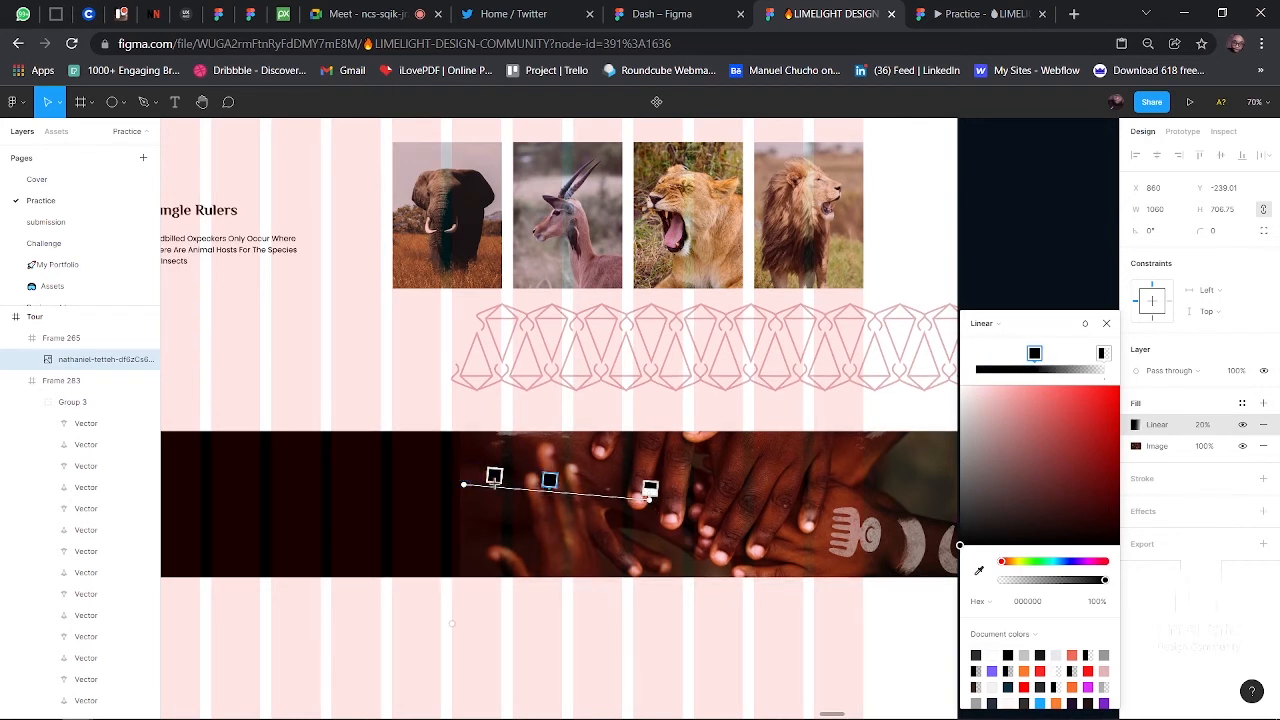
pyautogui.hscroll(-3, 453, 480)
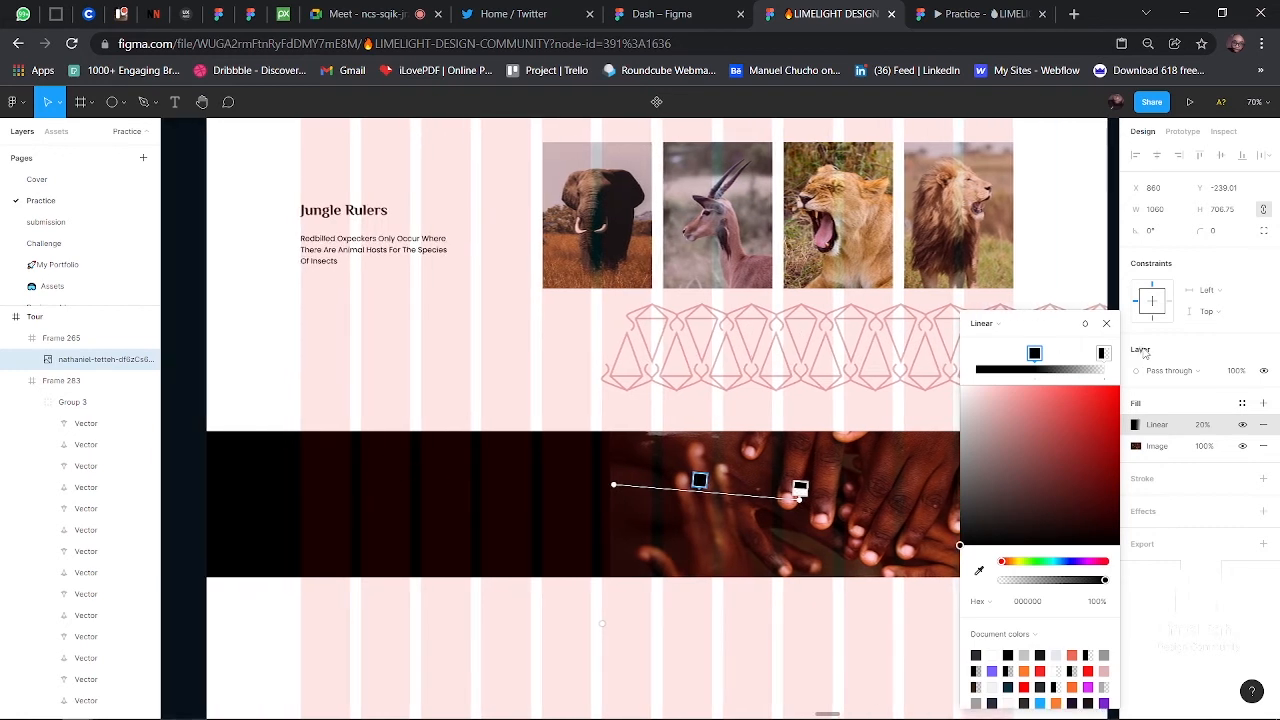
# - Recolour the Tour page's black band with a near-black brown sampled from the dark area of the hands photo
pyautogui.click(1106, 323)
pyautogui.click(397, 495)
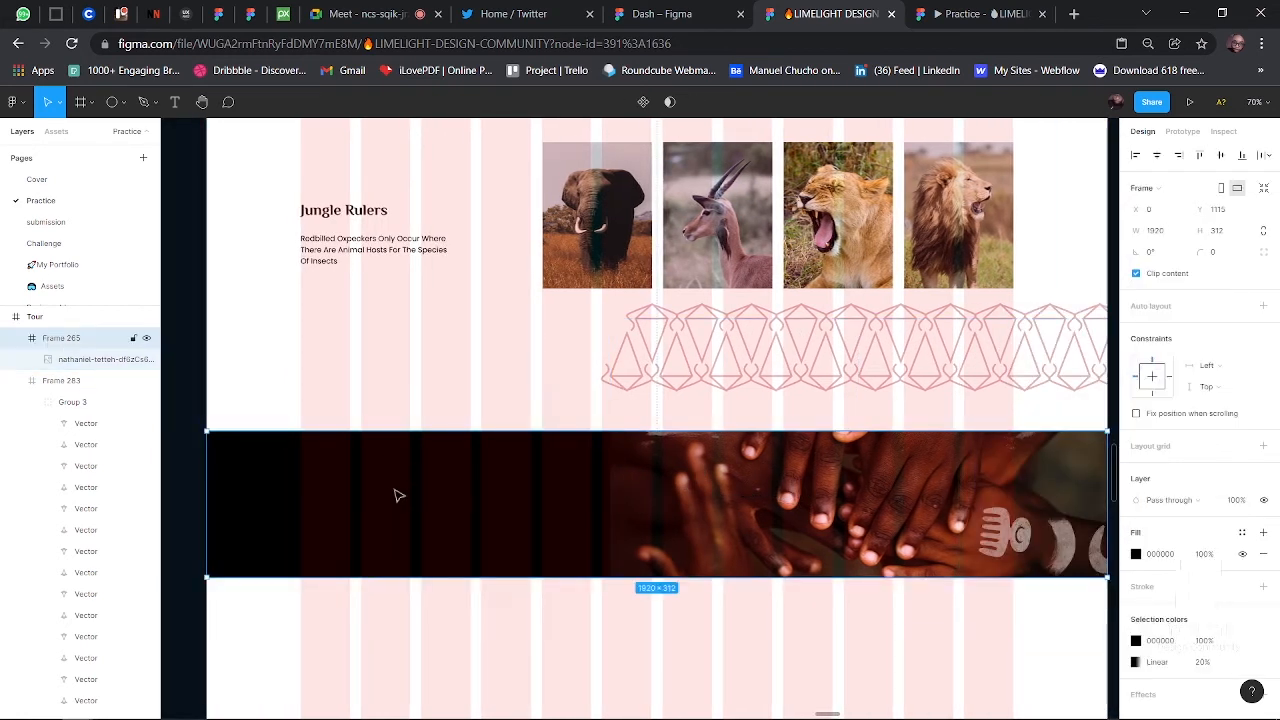
pyautogui.click(631, 488)
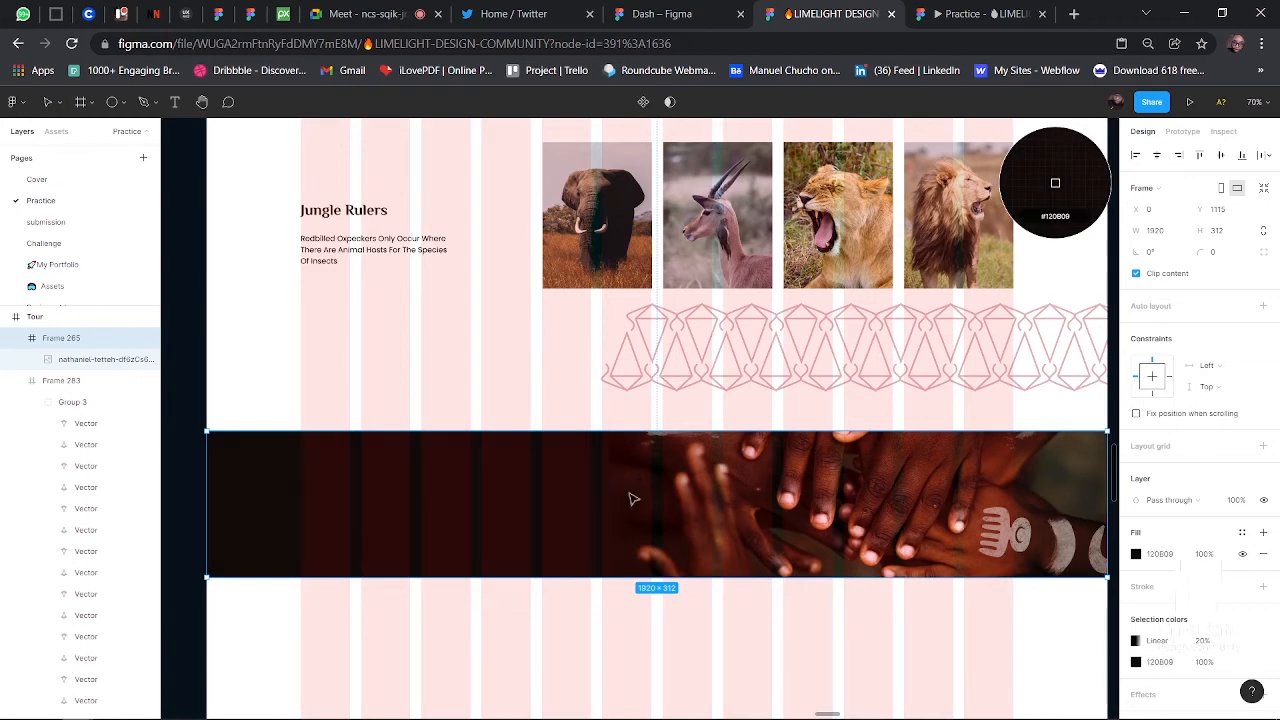
pyautogui.click(186, 638)
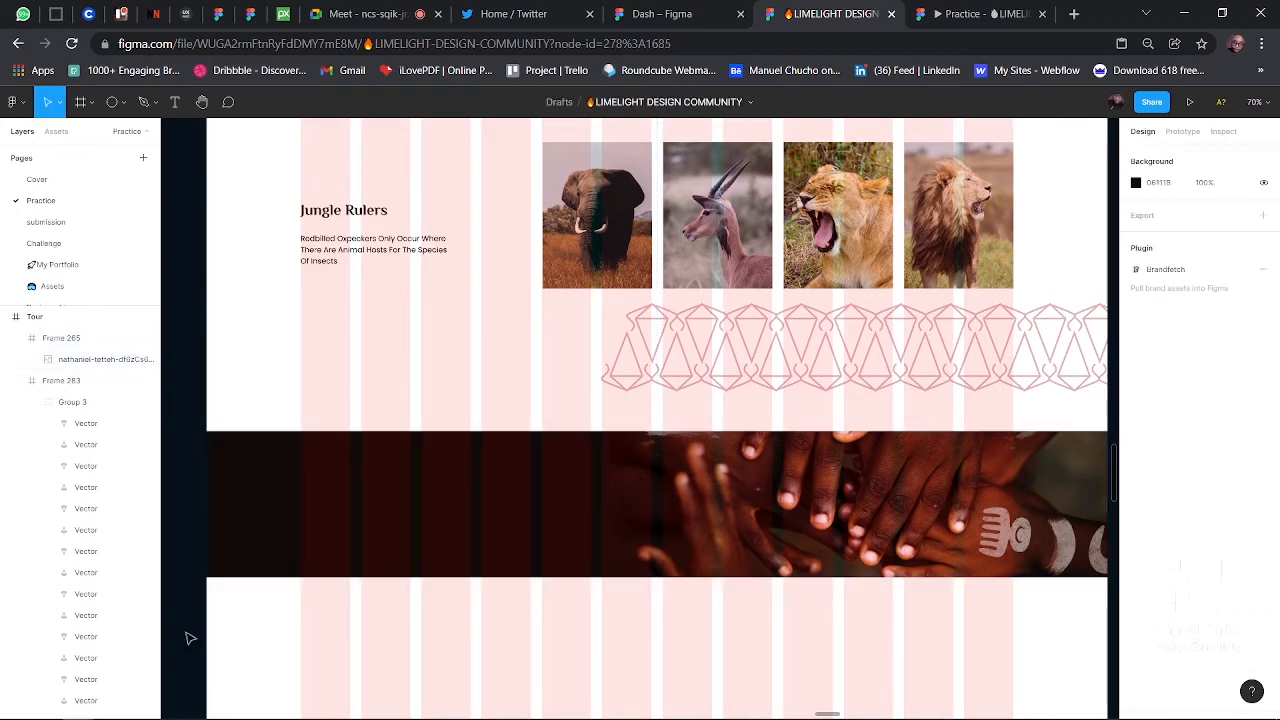
# - Examine the banner's blend into the hands photo with the layout grids hidden, and restore the grids
pyautogui.hotkey('ctrl', 'shift', '4')
pyautogui.scroll(-3, 186, 638)
pyautogui.scroll(-1, 186, 638)
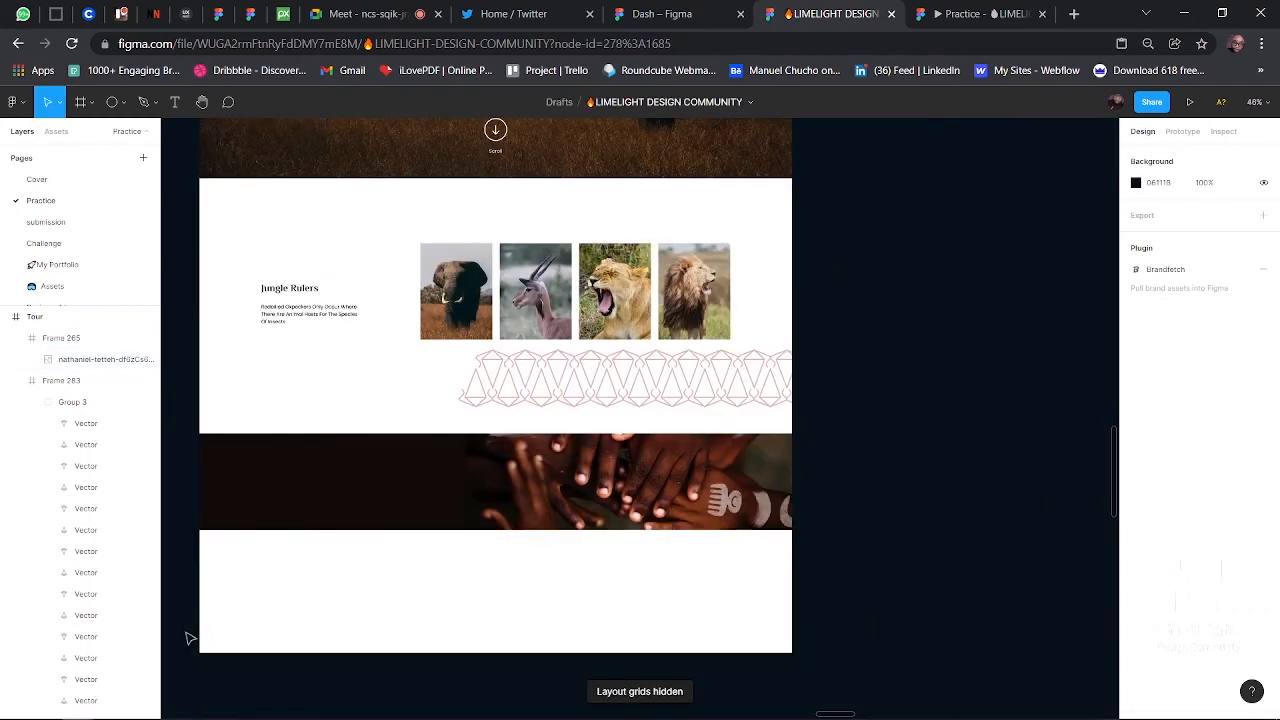
pyautogui.hscroll(-2, 186, 638)
pyautogui.scroll(4, 379, 611)
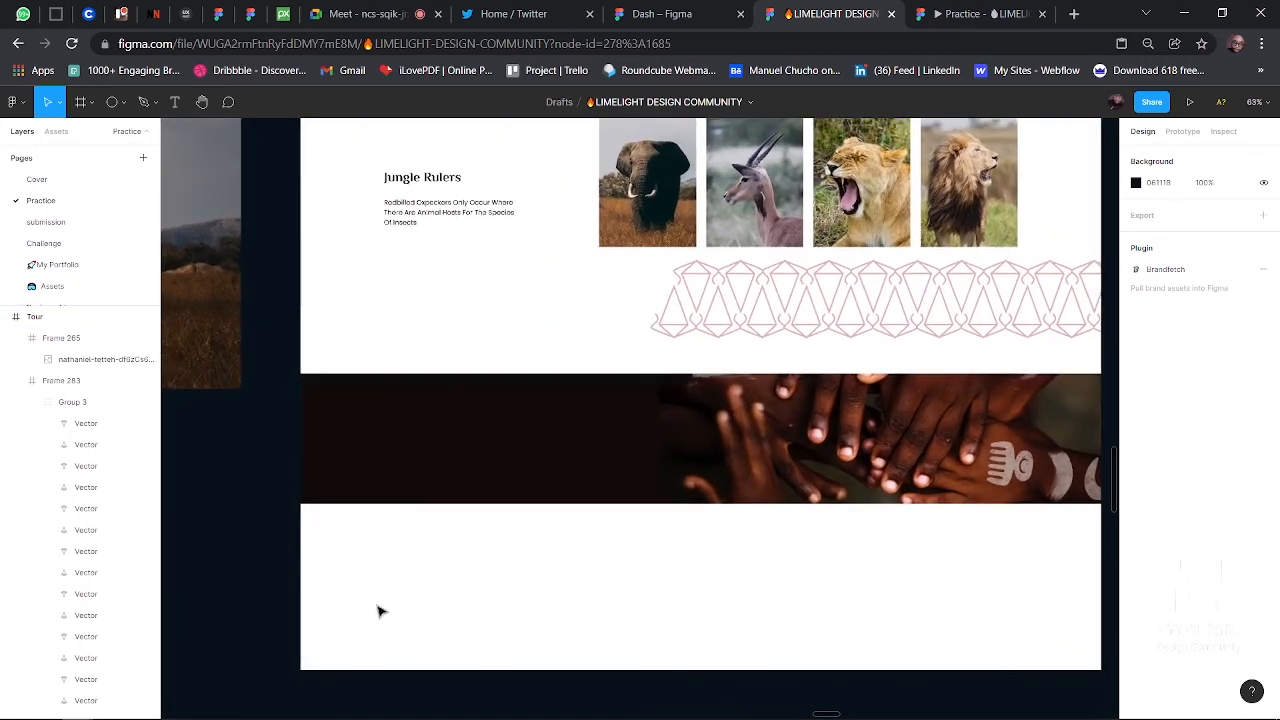
pyautogui.scroll(1, 379, 611)
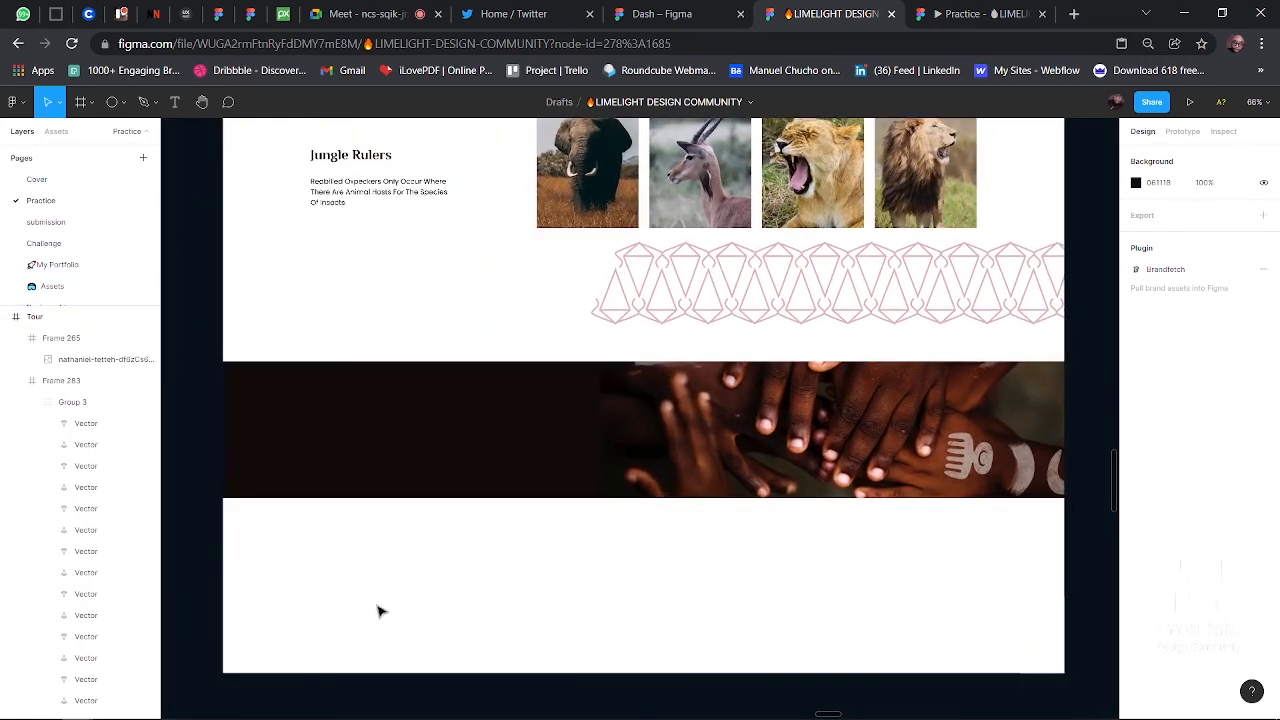
pyautogui.scroll(-3, 379, 611)
pyautogui.hotkey('ctrl', 'shift', '4')
# - Place a copy of the "Unity Rules AFRICA" heading and its paragraph on the dark side of the Tour page's banner
pyautogui.scroll(-3, 379, 611)
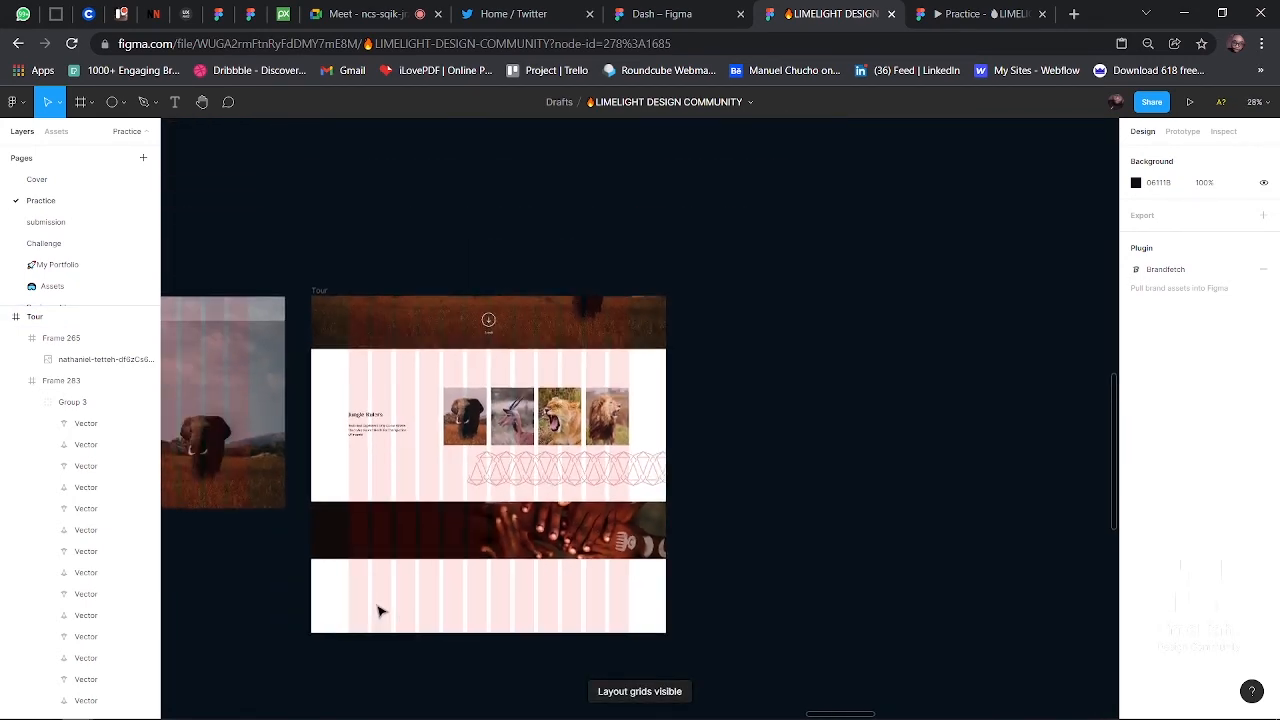
pyautogui.scroll(2, 379, 611)
pyautogui.hscroll(-10, 379, 611)
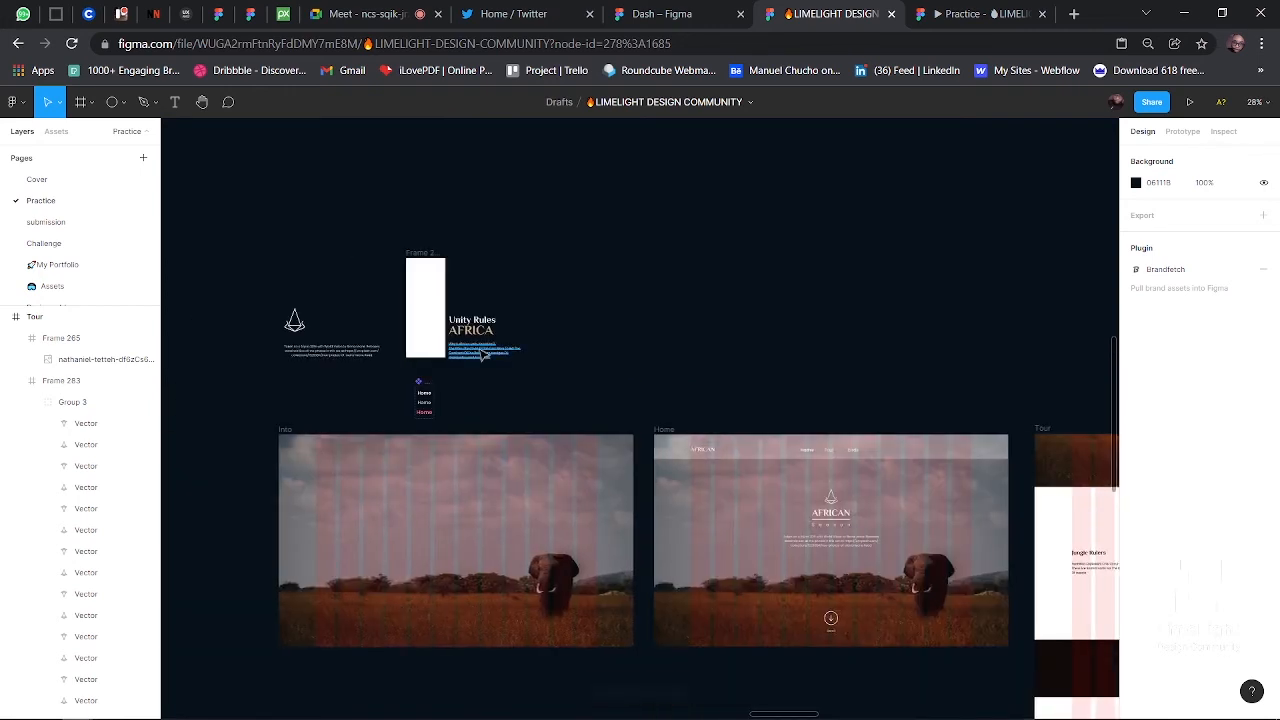
pyautogui.moveTo(476, 301); pyautogui.dragTo(528, 362)
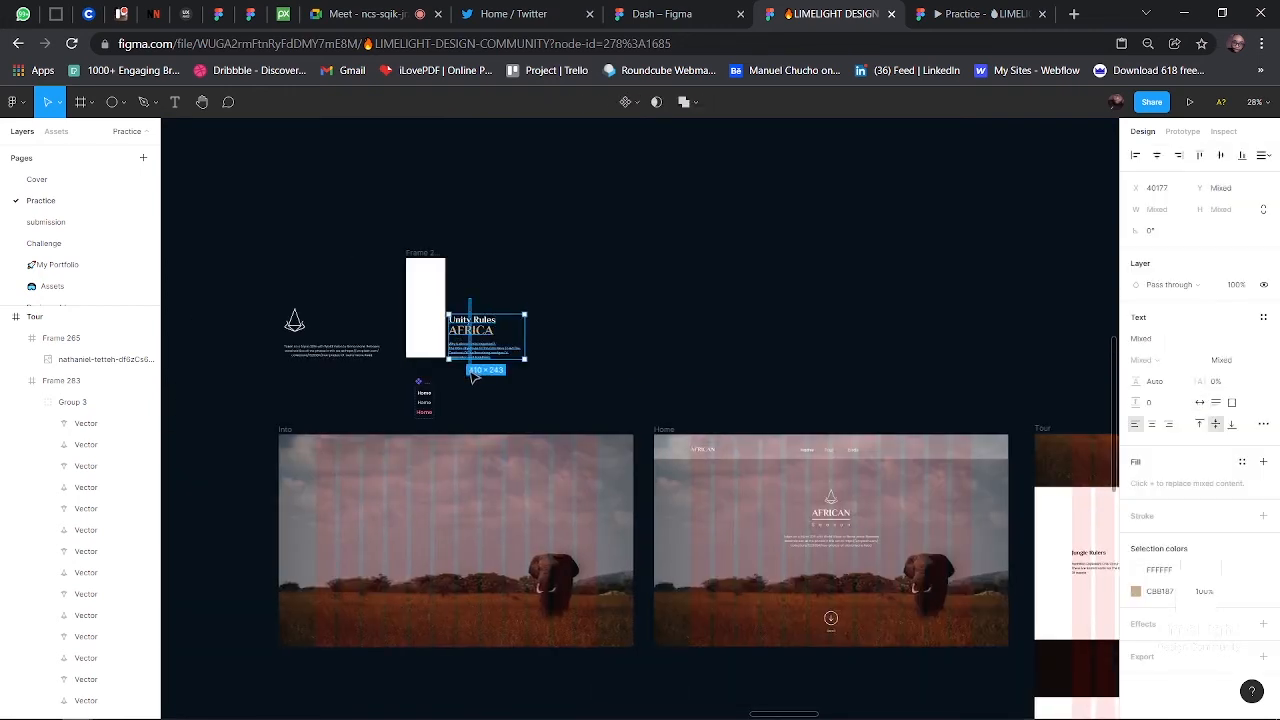
pyautogui.moveTo(814, 450); pyautogui.dragTo(1108, 677)
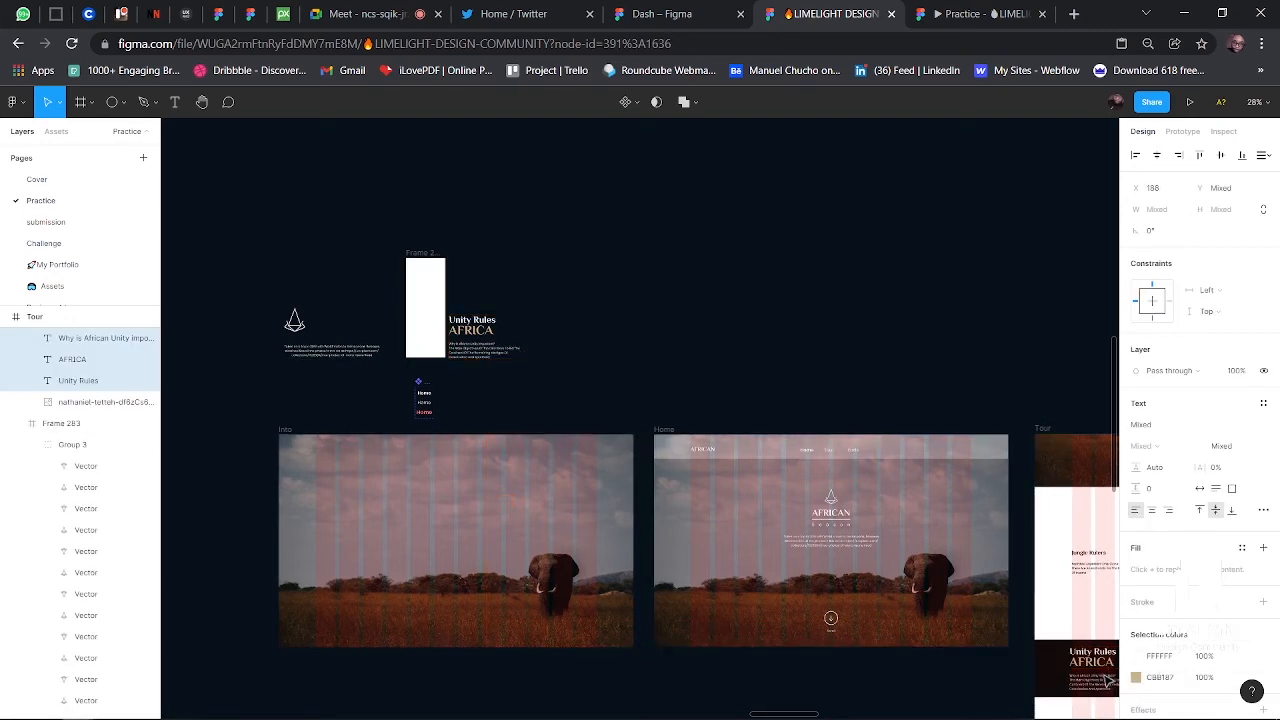
# - Align the banner's heading and paragraph with the first grid column at X 202, centred vertically in the band
pyautogui.hscroll(4, 1106, 676)
pyautogui.scroll(-1, 1106, 676)
pyautogui.scroll(5, 908, 606)
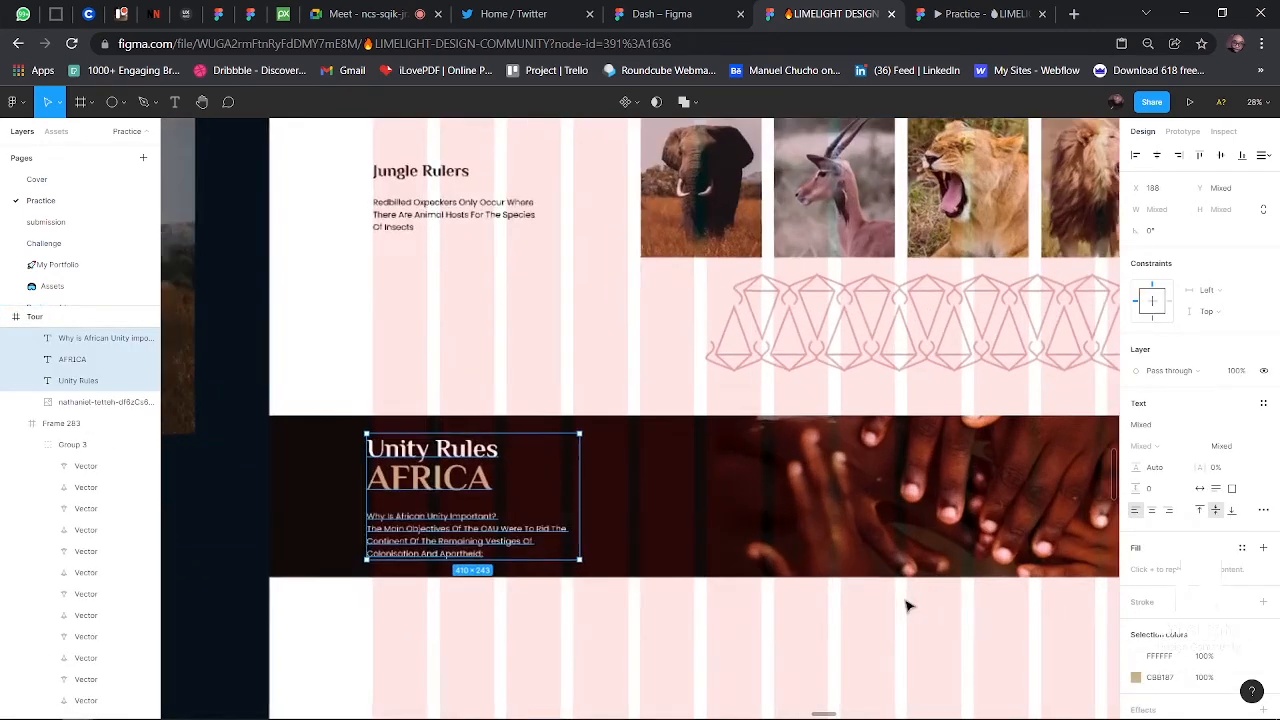
pyautogui.moveTo(440, 471); pyautogui.dragTo(438, 481)
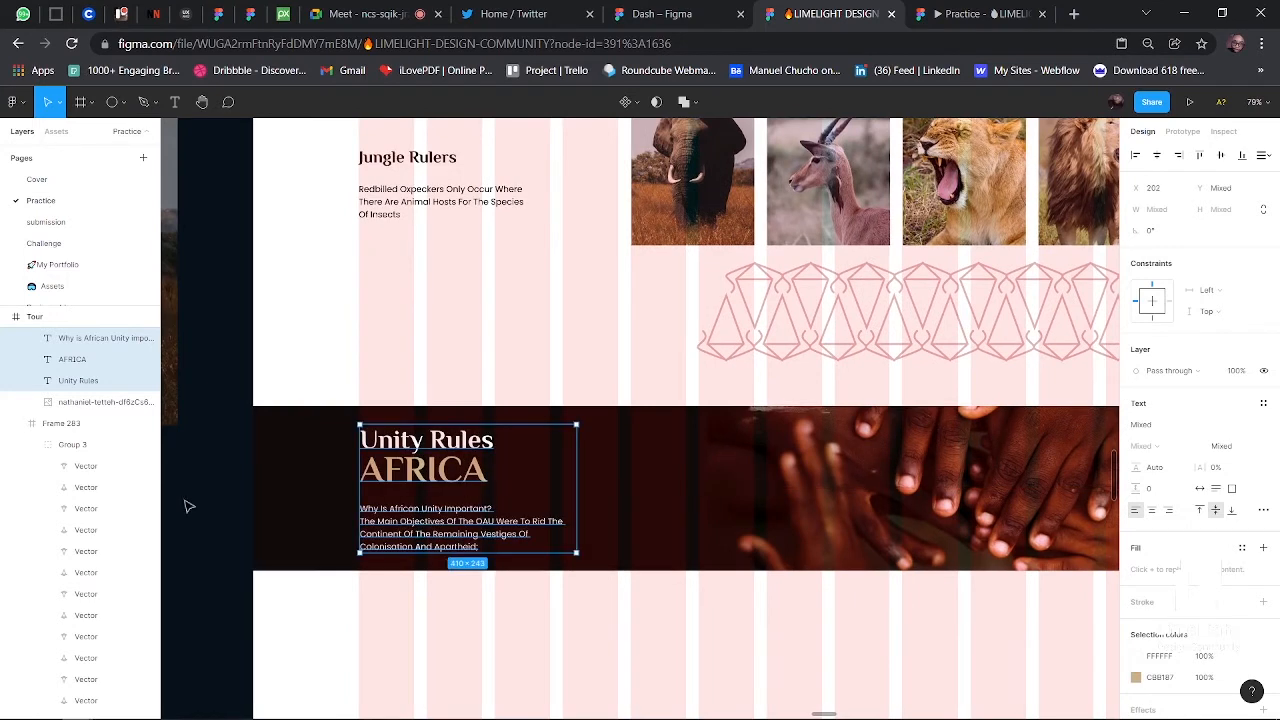
pyautogui.click(185, 506)
pyautogui.scroll(2, 529, 549)
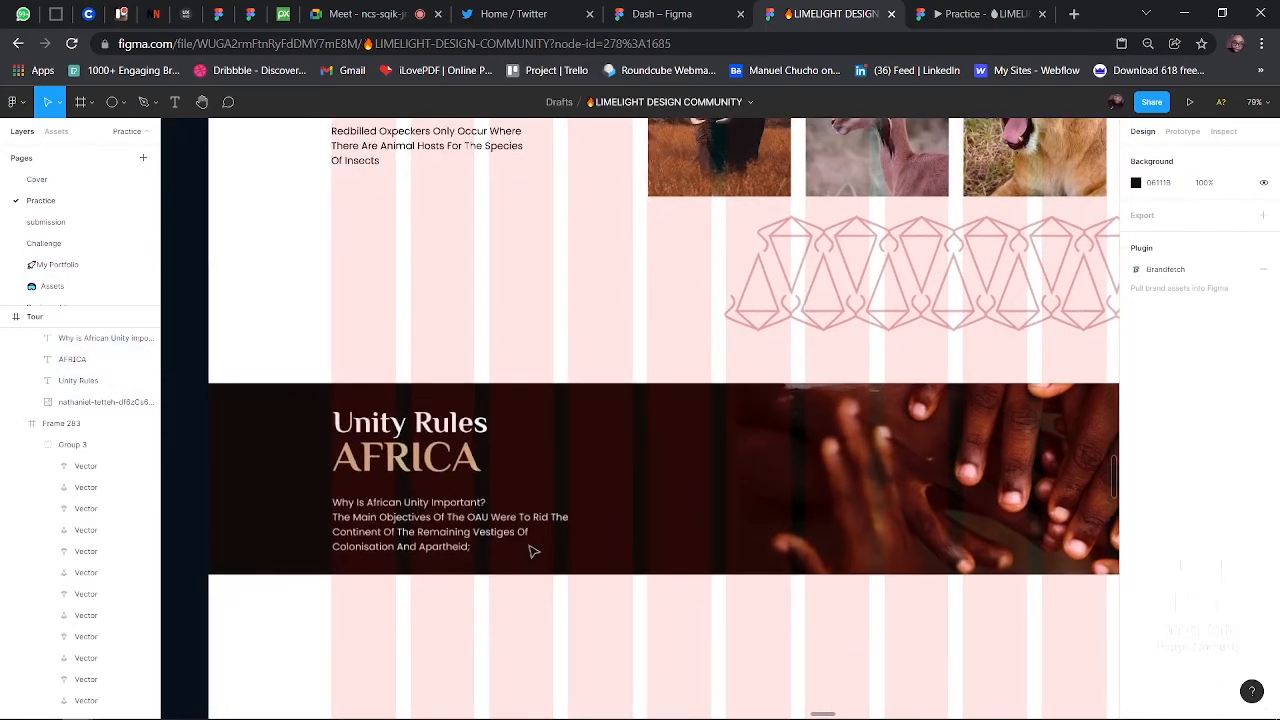
# - Draw a full-width 1920 × 485 px frame around the Unity Rules banner in the Tour page so that it contains the banner
pyautogui.scroll(-5, 533, 551)
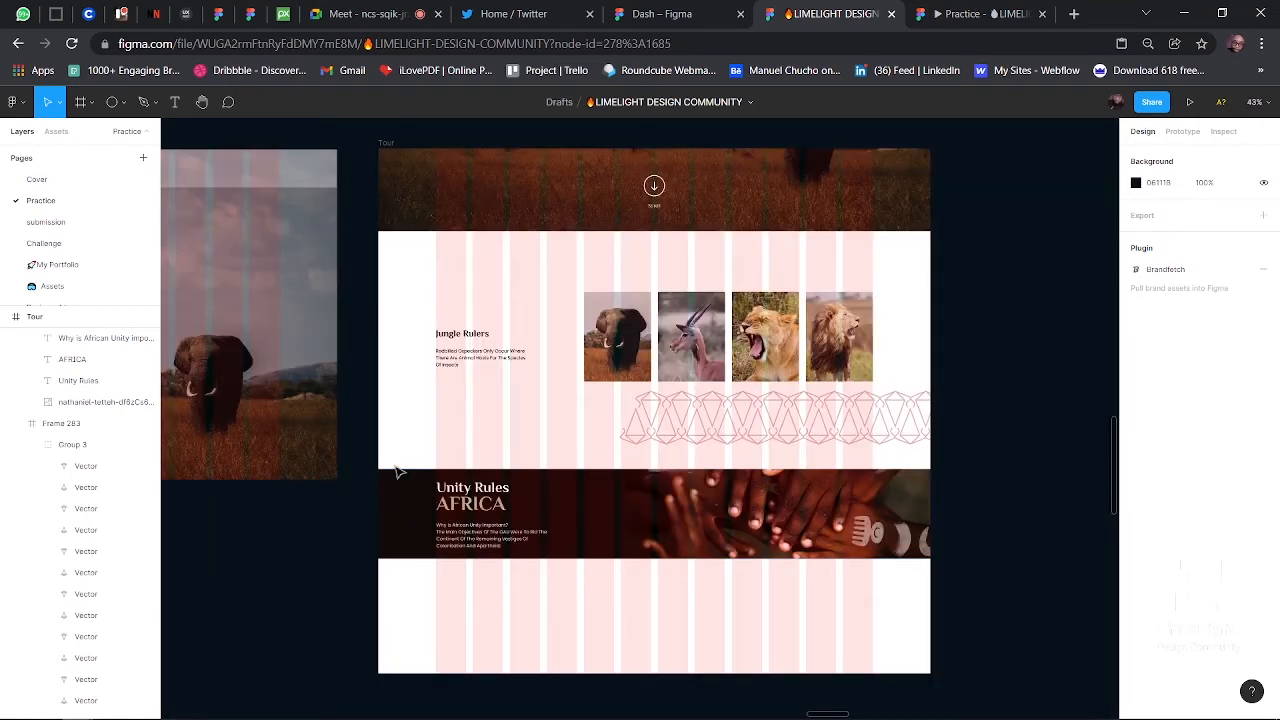
pyautogui.press('f')
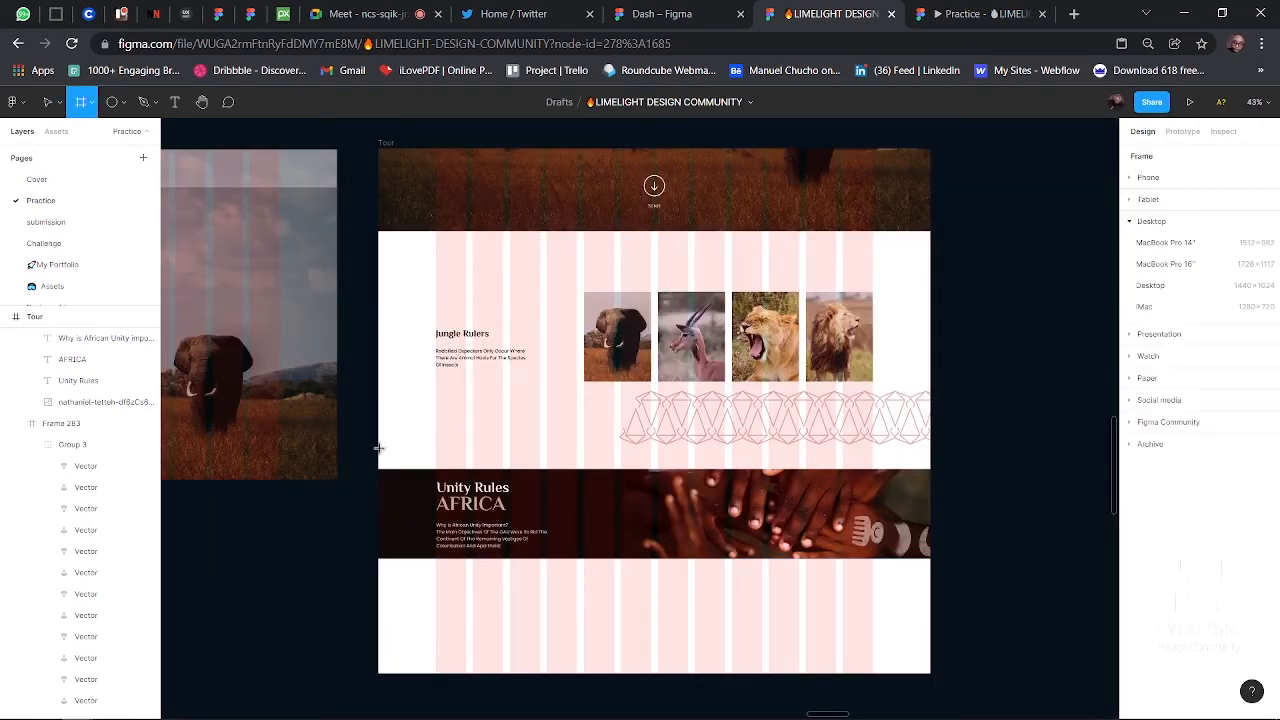
pyautogui.moveTo(378, 455); pyautogui.dragTo(929, 596)
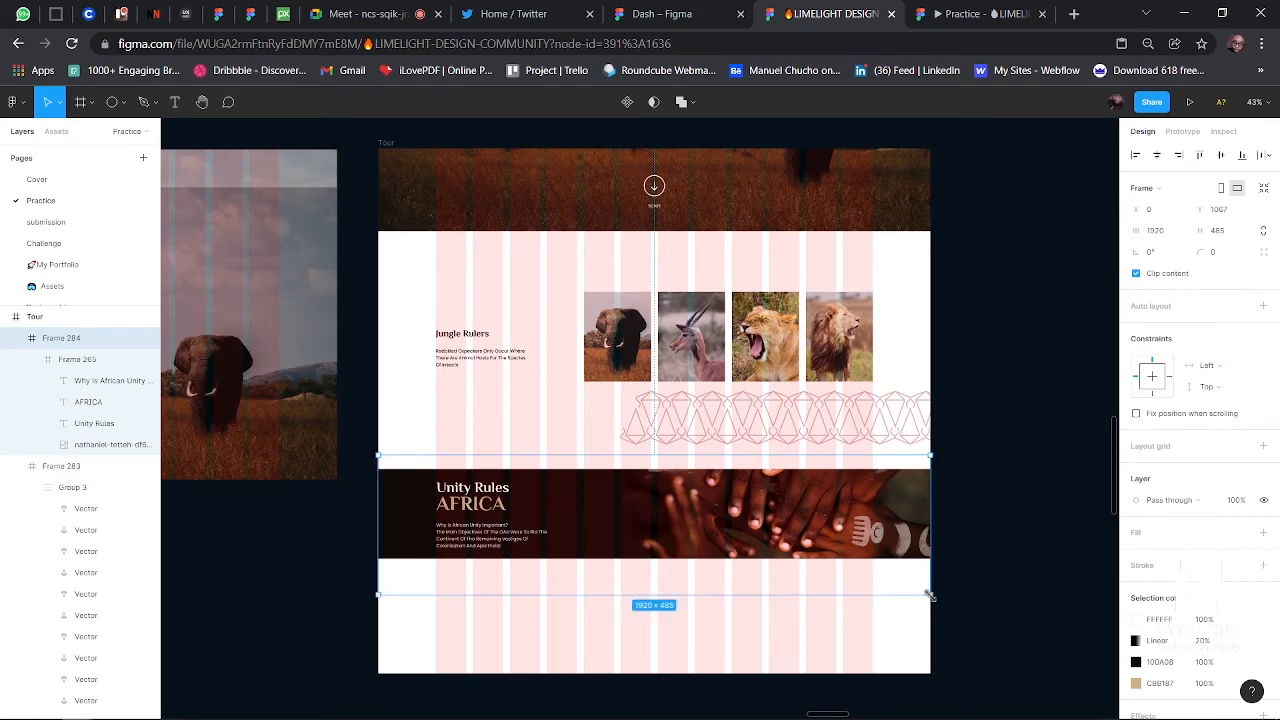
pyautogui.scroll(-4, 720, 598)
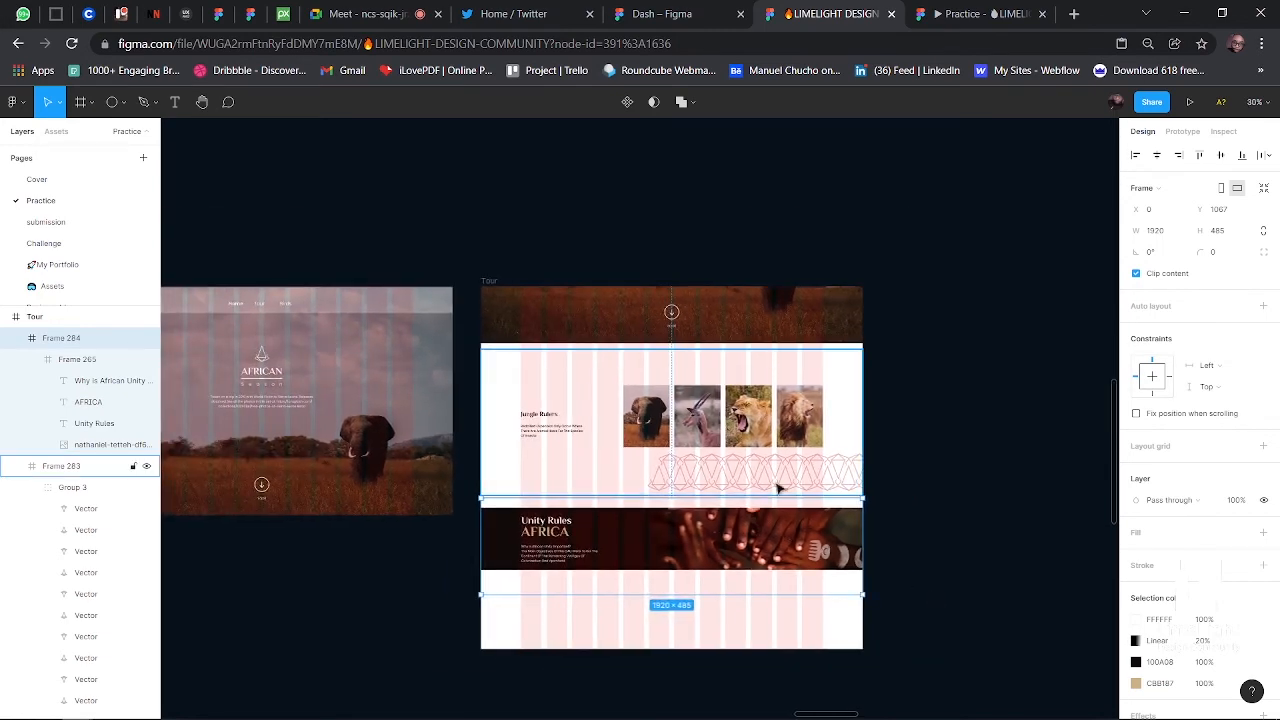
pyautogui.click(920, 508)
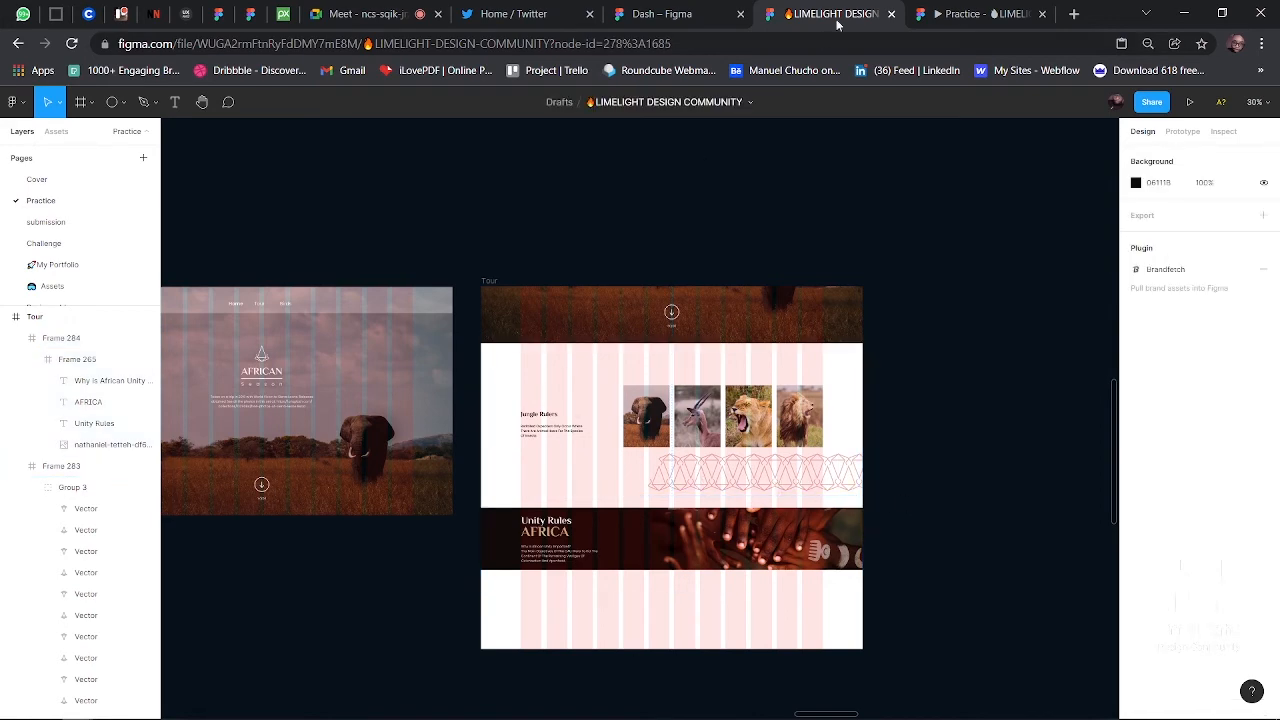
# - Review the Tour page in the prototype preview, from the scroll indicator down to the Unity Rules banner
pyautogui.click(958, 13)
pyautogui.scroll(-3, 778, 280)
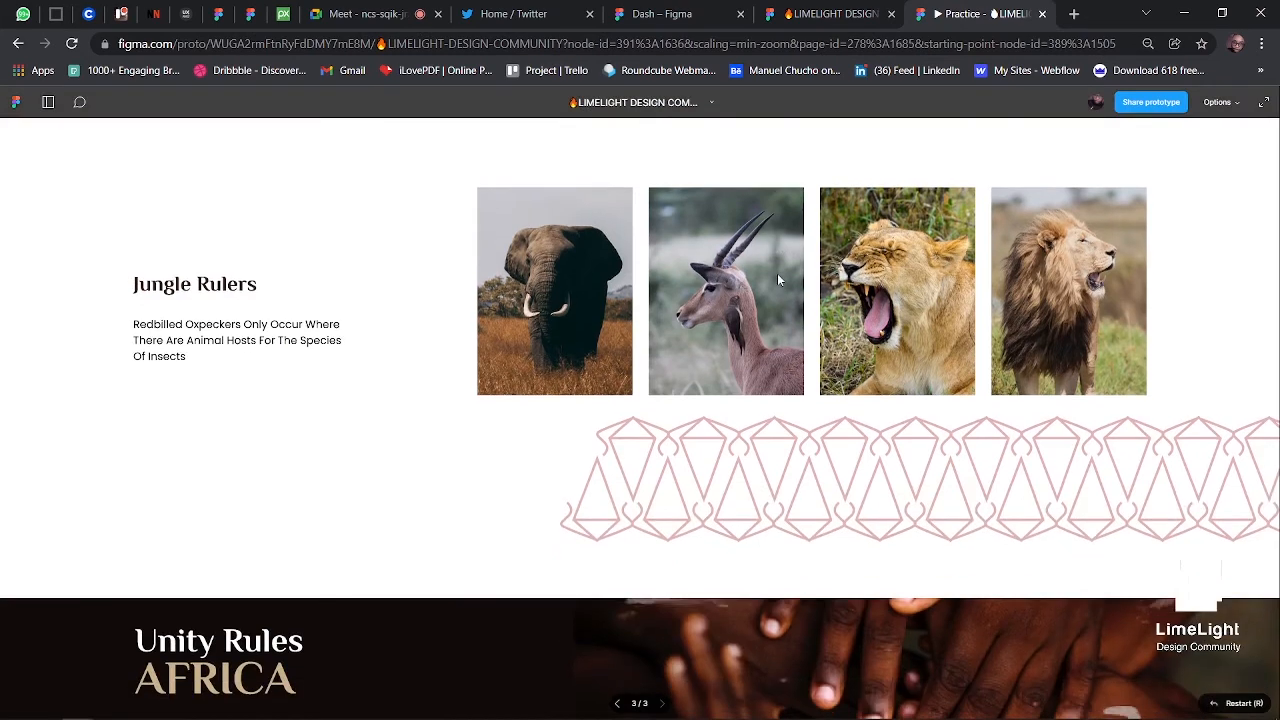
pyautogui.scroll(-3, 777, 280)
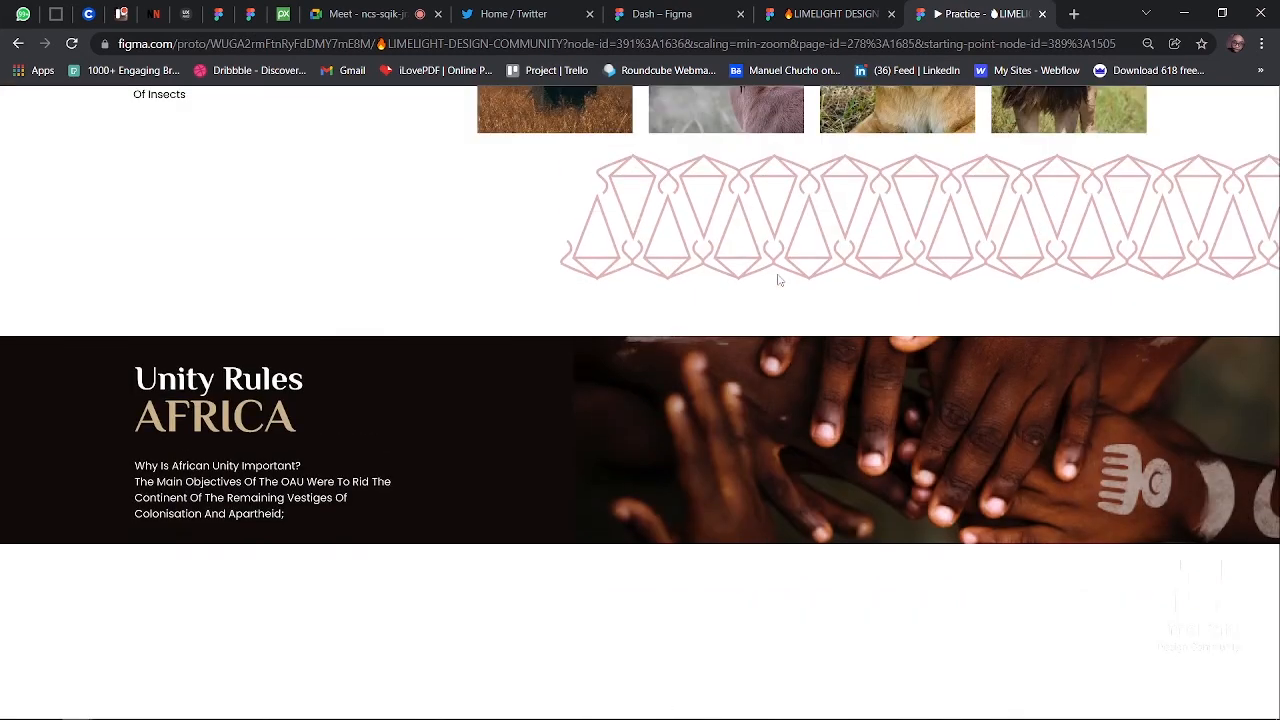
pyautogui.scroll(2, 779, 280)
pyautogui.scroll(1, 778, 280)
pyautogui.scroll(-1, 778, 280)
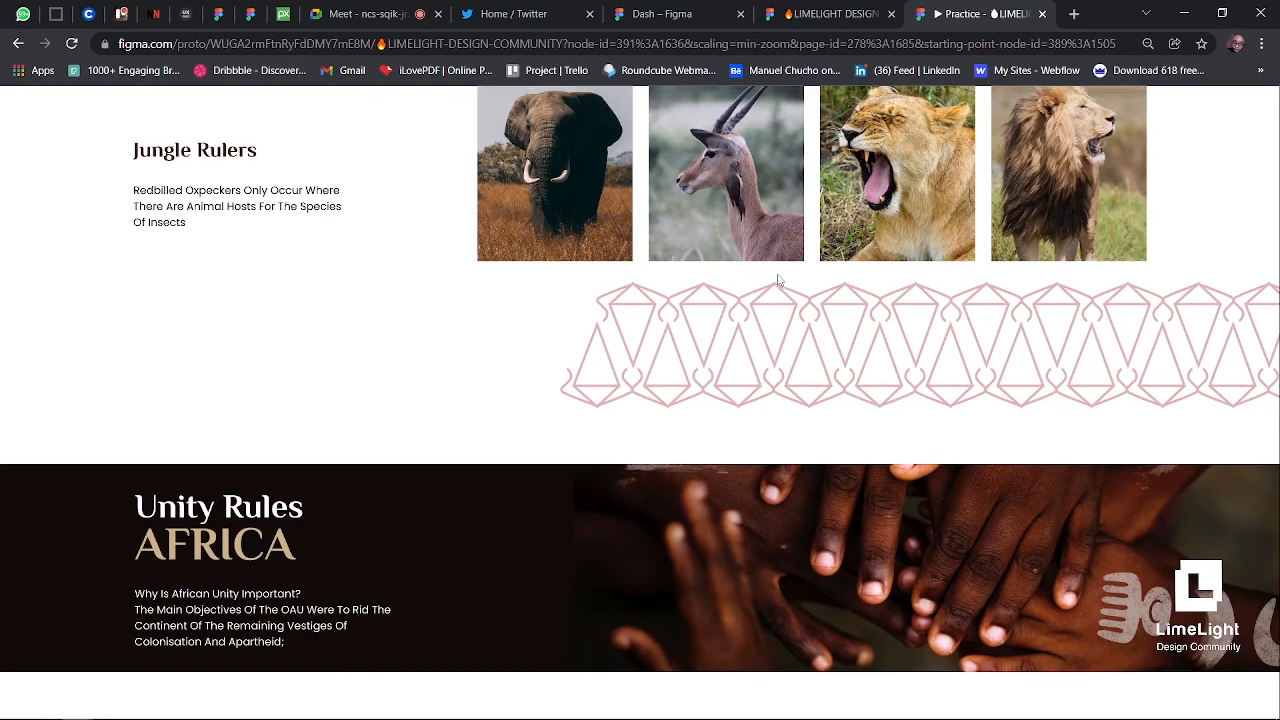
pyautogui.scroll(1, 778, 280)
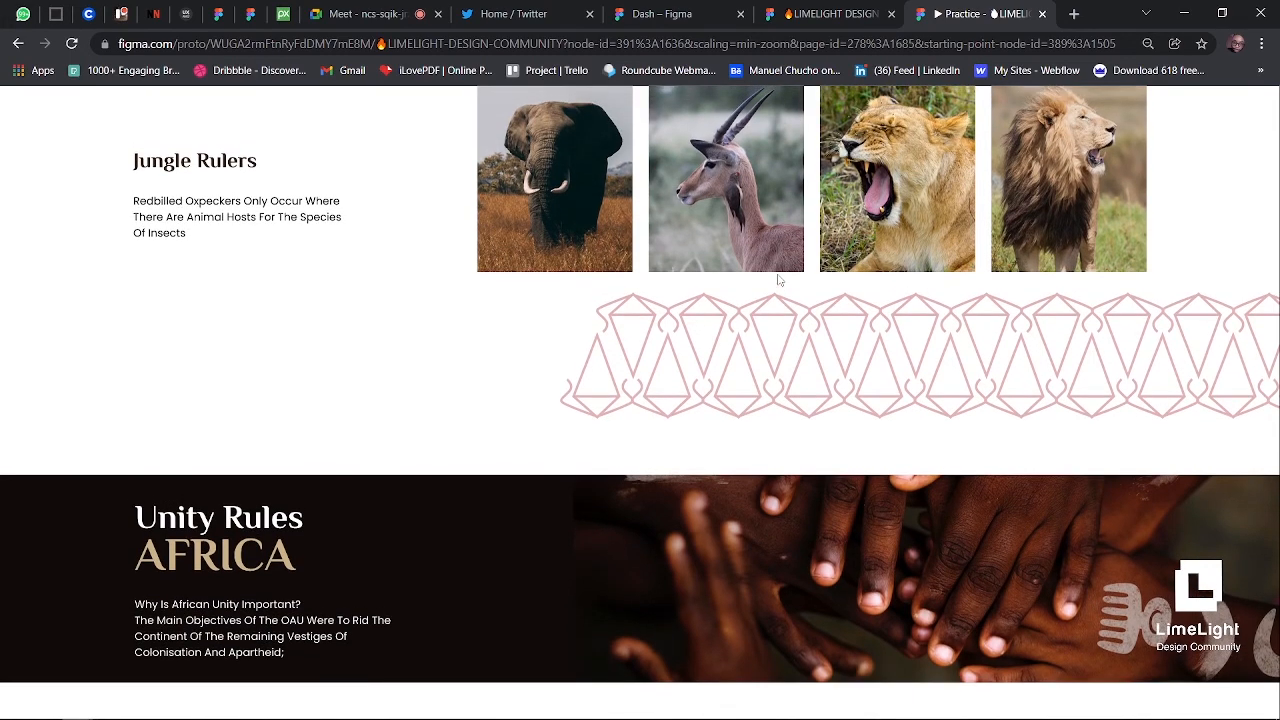
pyautogui.scroll(2, 778, 280)
pyautogui.scroll(3, 778, 280)
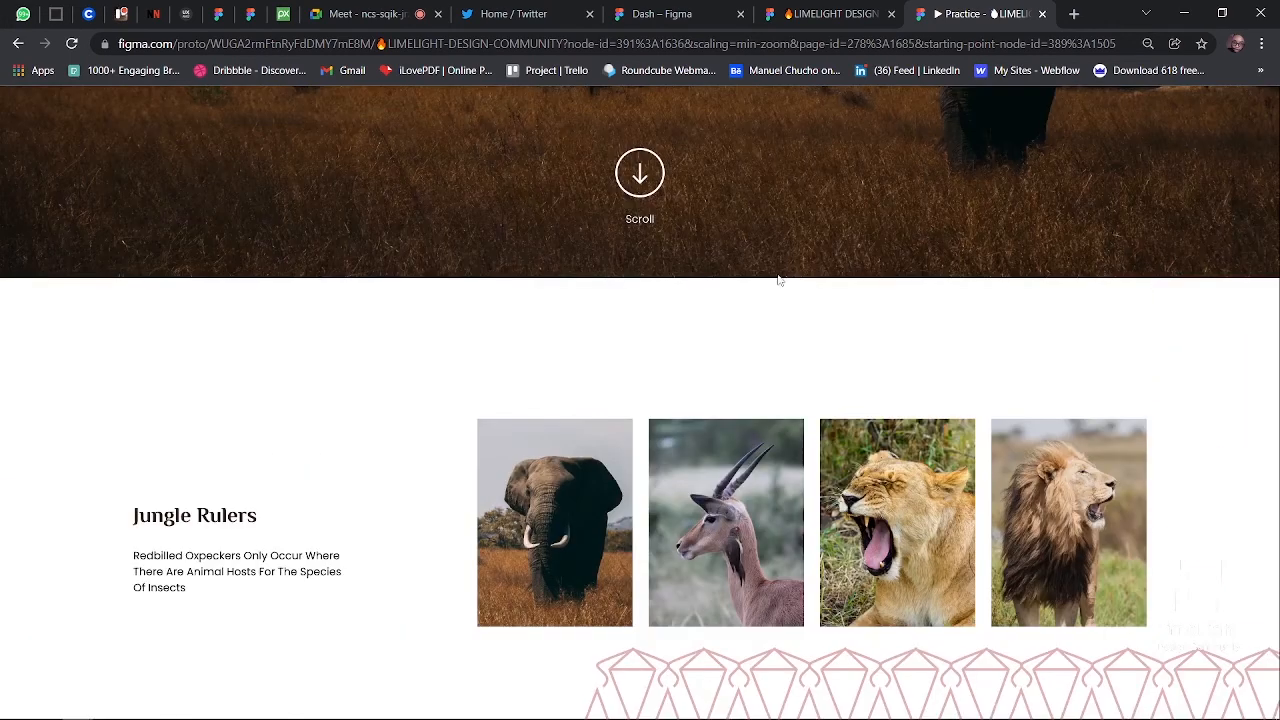
pyautogui.scroll(-4, 798, 414)
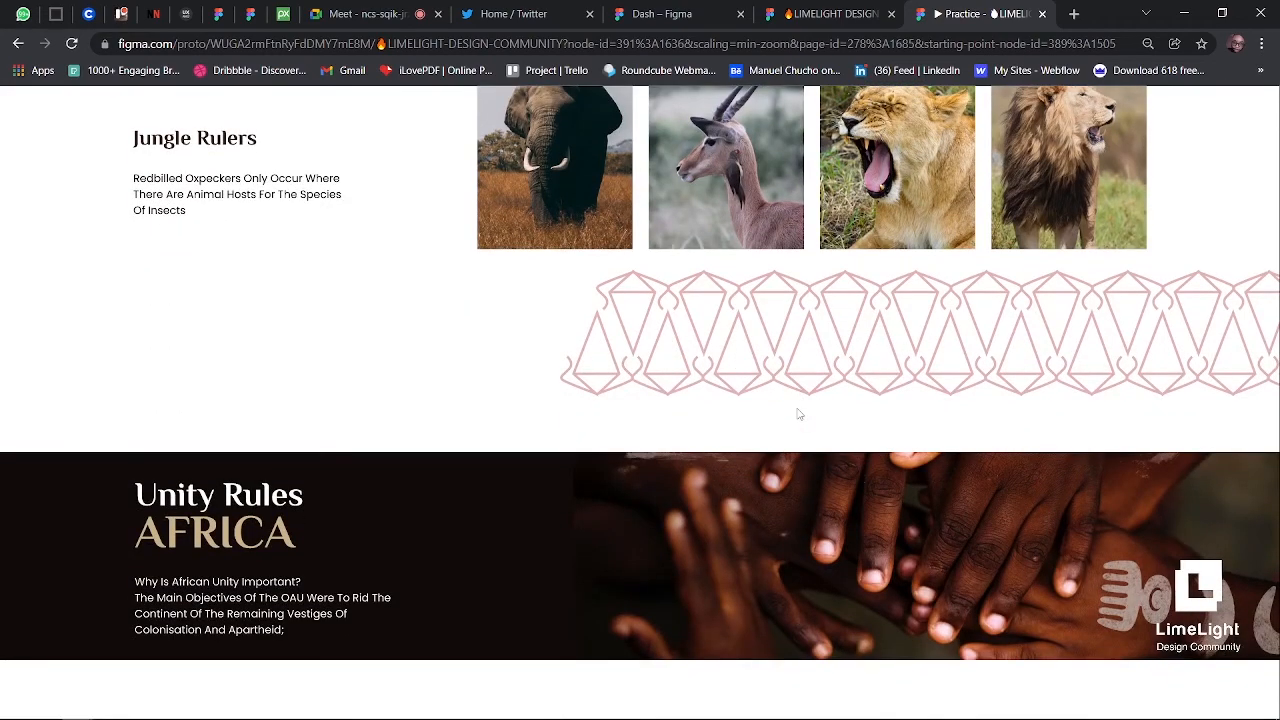
pyautogui.scroll(-3, 798, 414)
# - Return to the design file and shorten the Tour frame to 1427 px high, ending flush with the banner
pyautogui.click(812, 14)
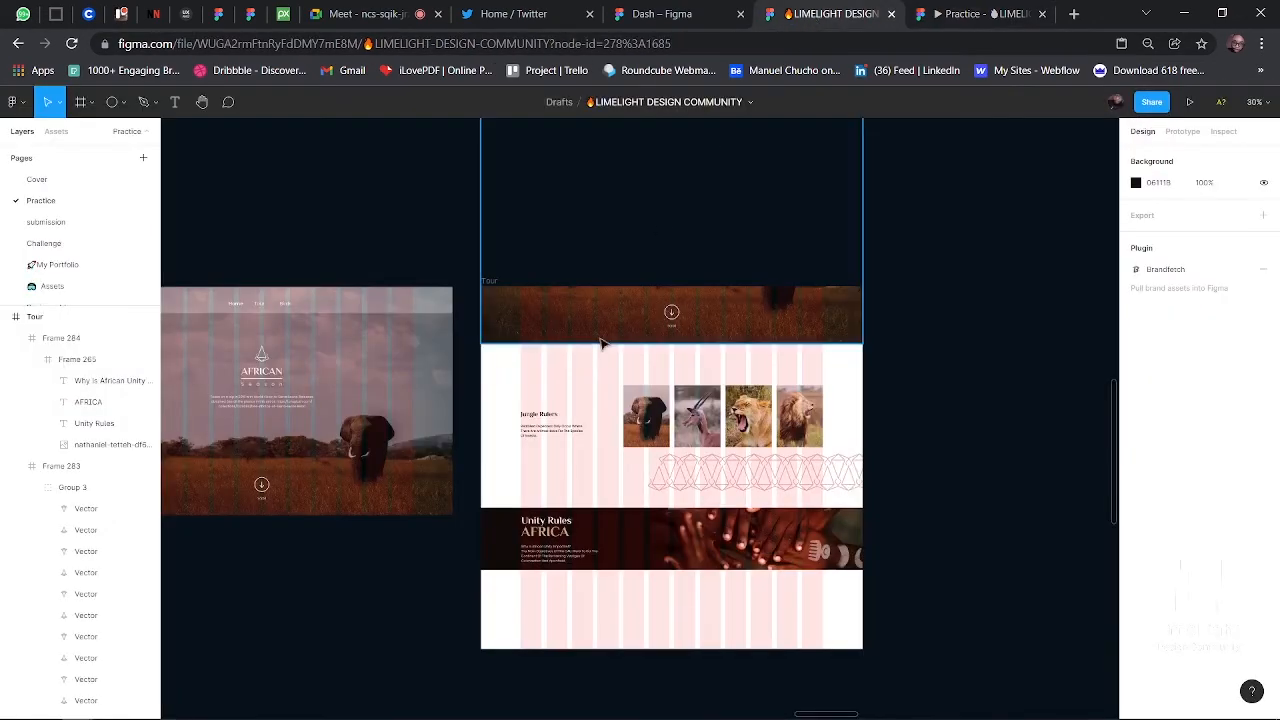
pyautogui.click(493, 239)
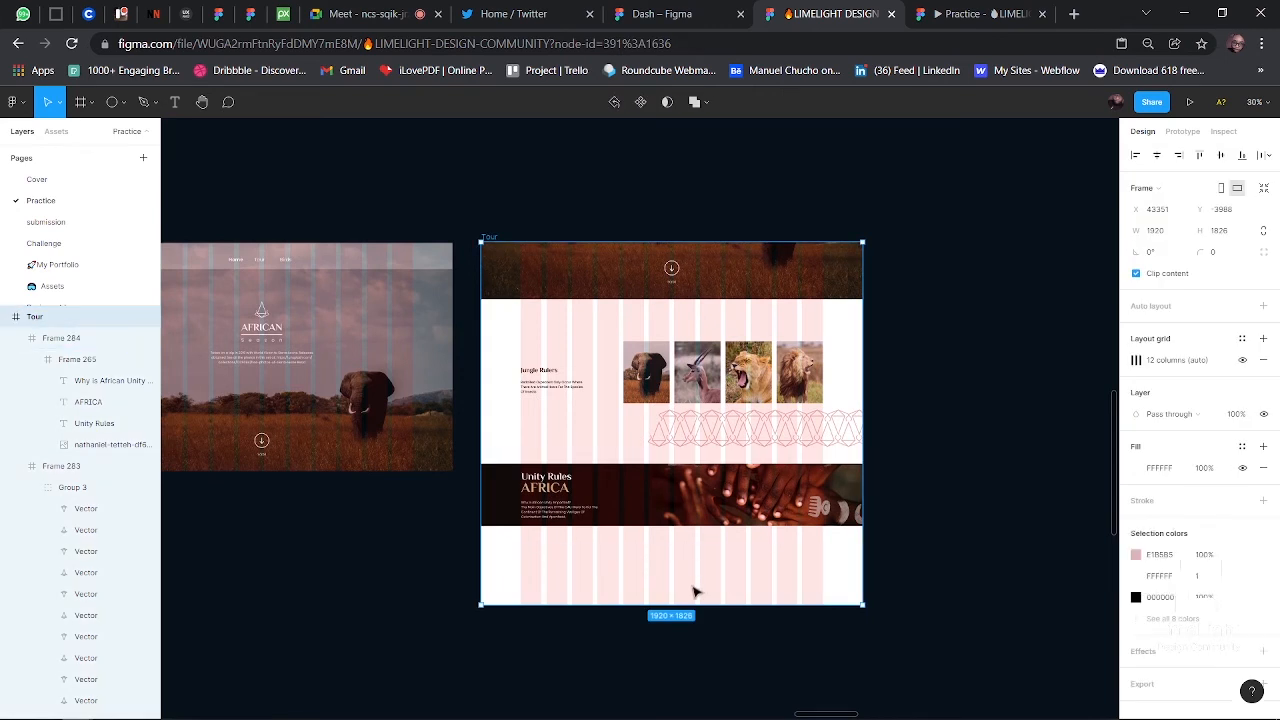
pyautogui.moveTo(686, 596); pyautogui.dragTo(702, 525)
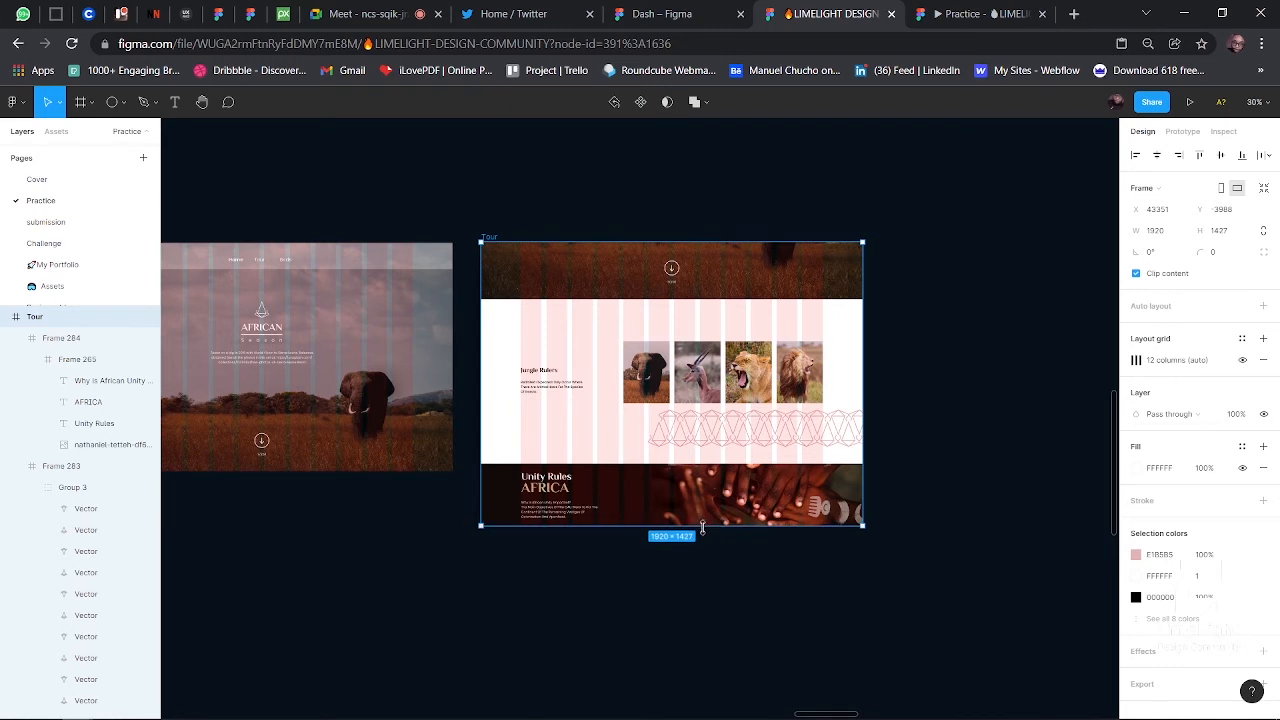
# - Try placing a duplicate of the Tour frame beside the original, and delete the duplicate
pyautogui.hotkey('ctrl', 'd')
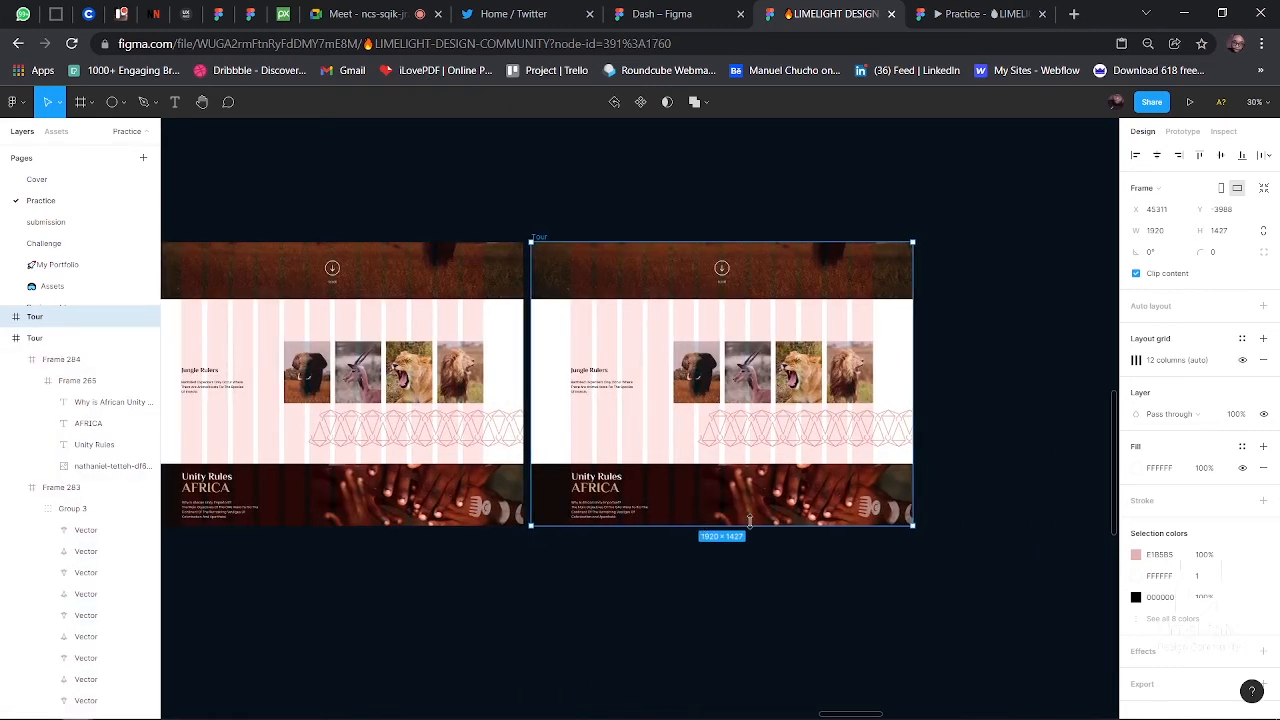
pyautogui.hscroll(2, 749, 520)
pyautogui.hscroll(-3, 749, 520)
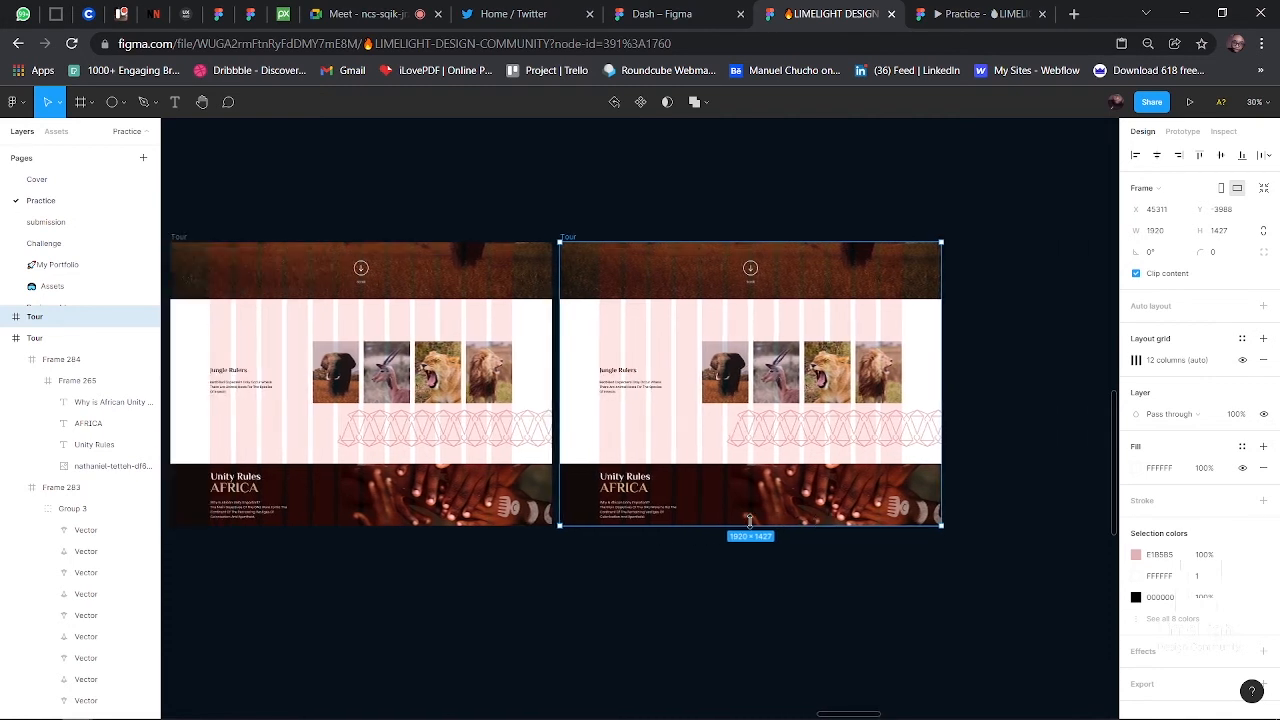
pyautogui.press('Delete')
pyautogui.hscroll(-4, 754, 526)
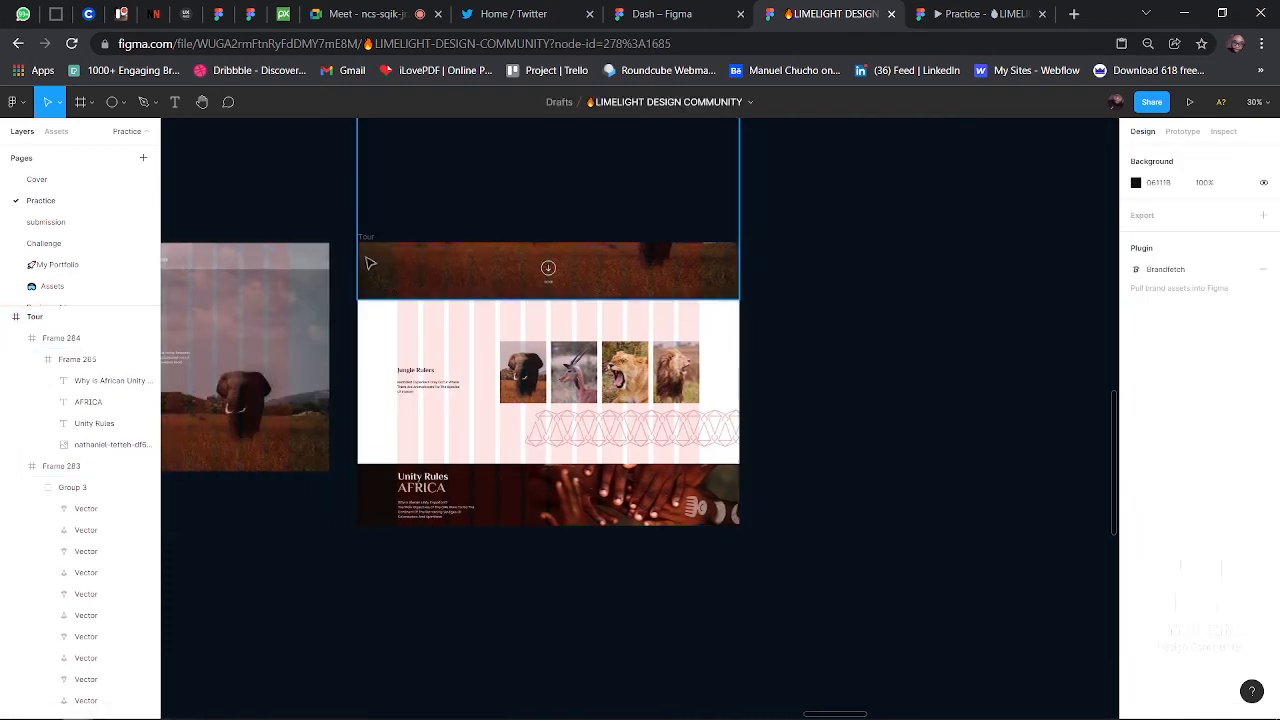
# - Try extending the Tour frame downward to 2237 px high, and undo the resize
pyautogui.click(368, 242)
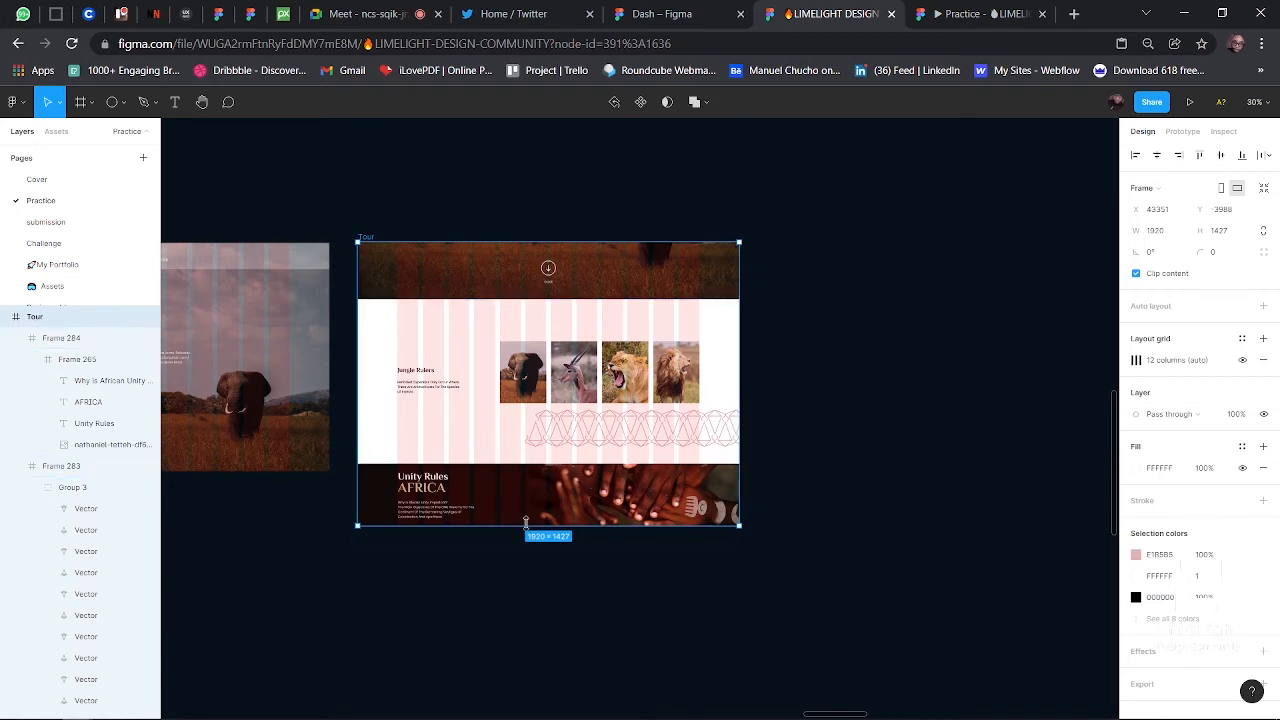
pyautogui.moveTo(525, 528); pyautogui.dragTo(534, 690)
pyautogui.scroll(-2, 534, 690)
pyautogui.hscroll(-2, 534, 691)
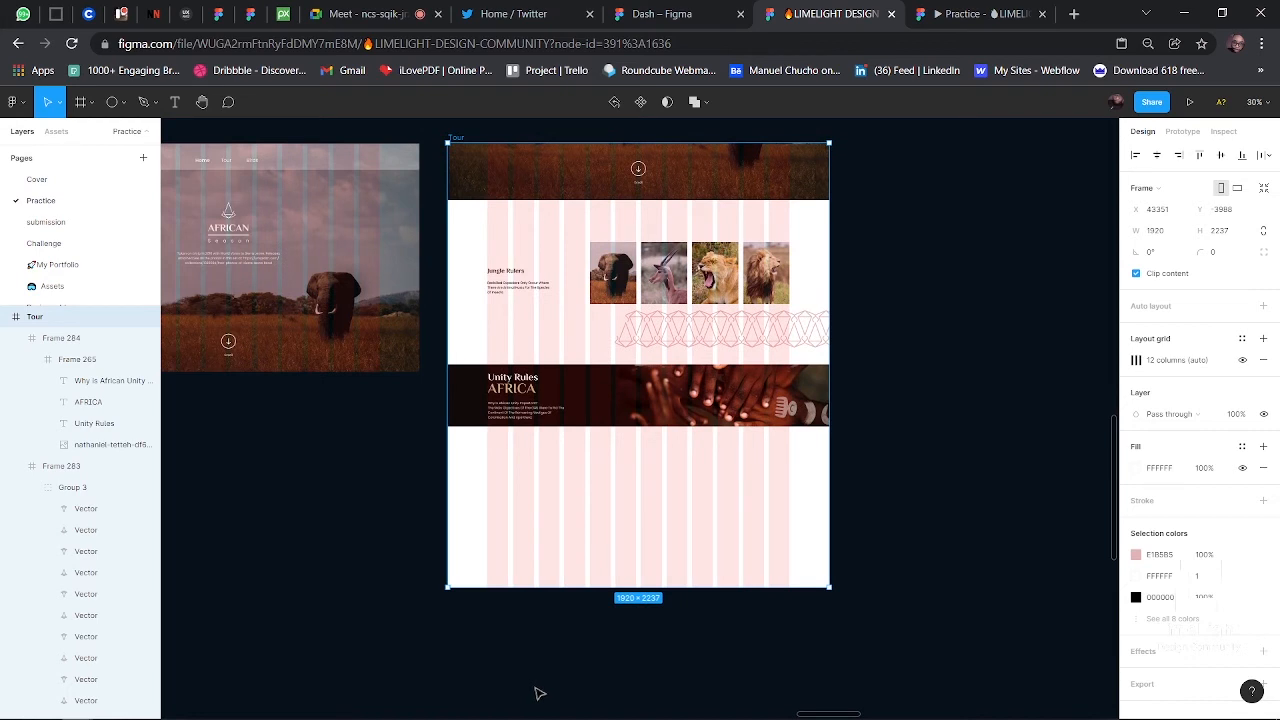
pyautogui.hotkey('ctrl', 'z')
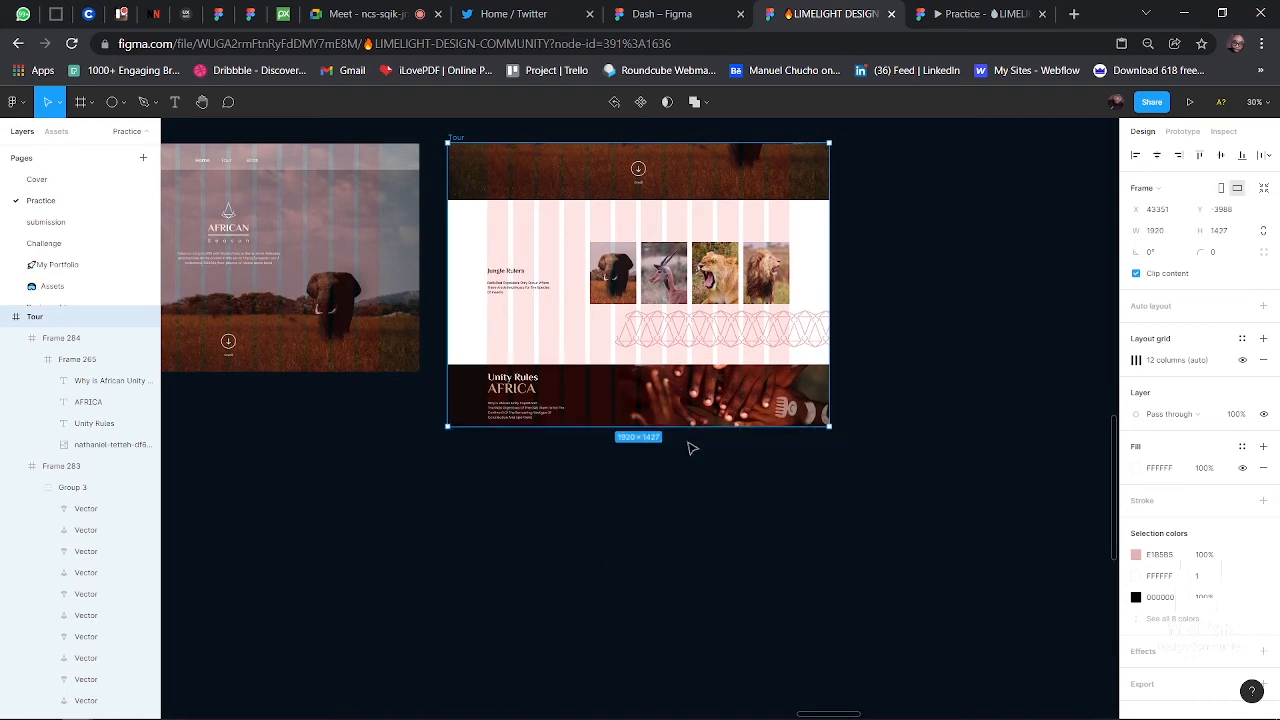
pyautogui.keyDown('ctrl'); pyautogui.scroll(-1, 690, 448); pyautogui.keyUp('ctrl')
pyautogui.hscroll(-5, 690, 448)
pyautogui.scroll(3, 690, 448)
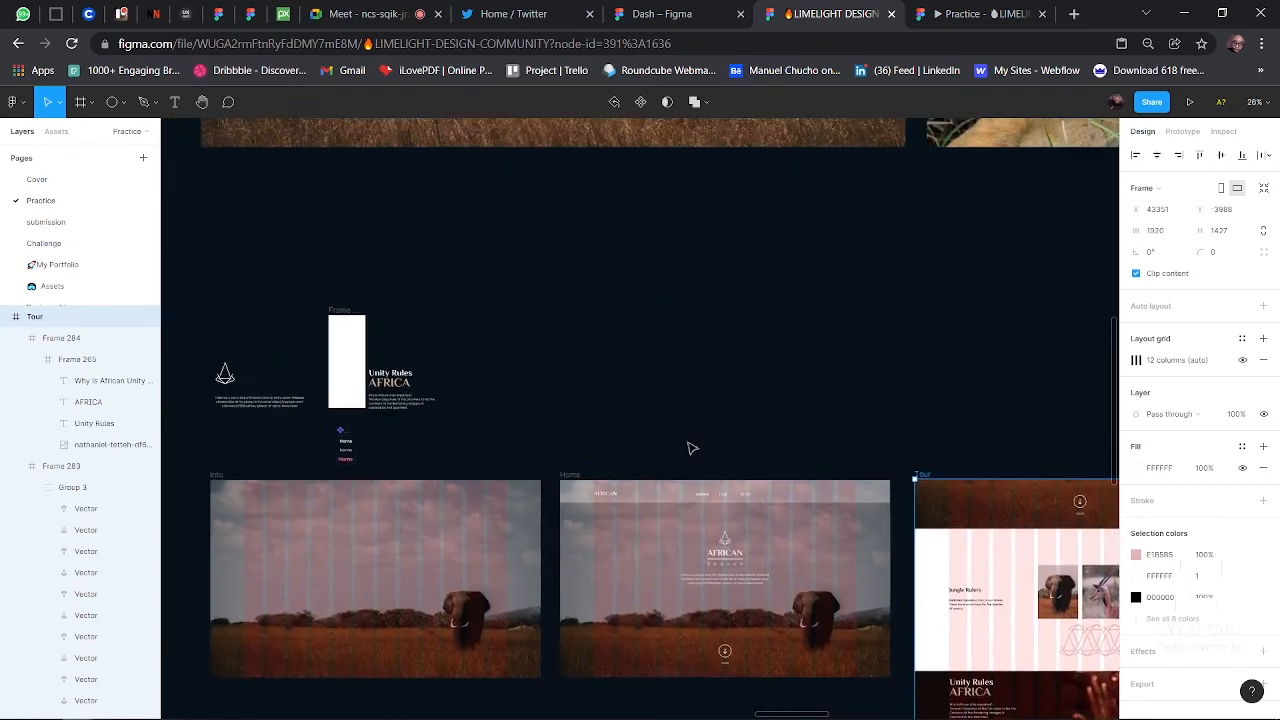
pyautogui.scroll(-3, 689, 448)
pyautogui.hscroll(2, 689, 448)
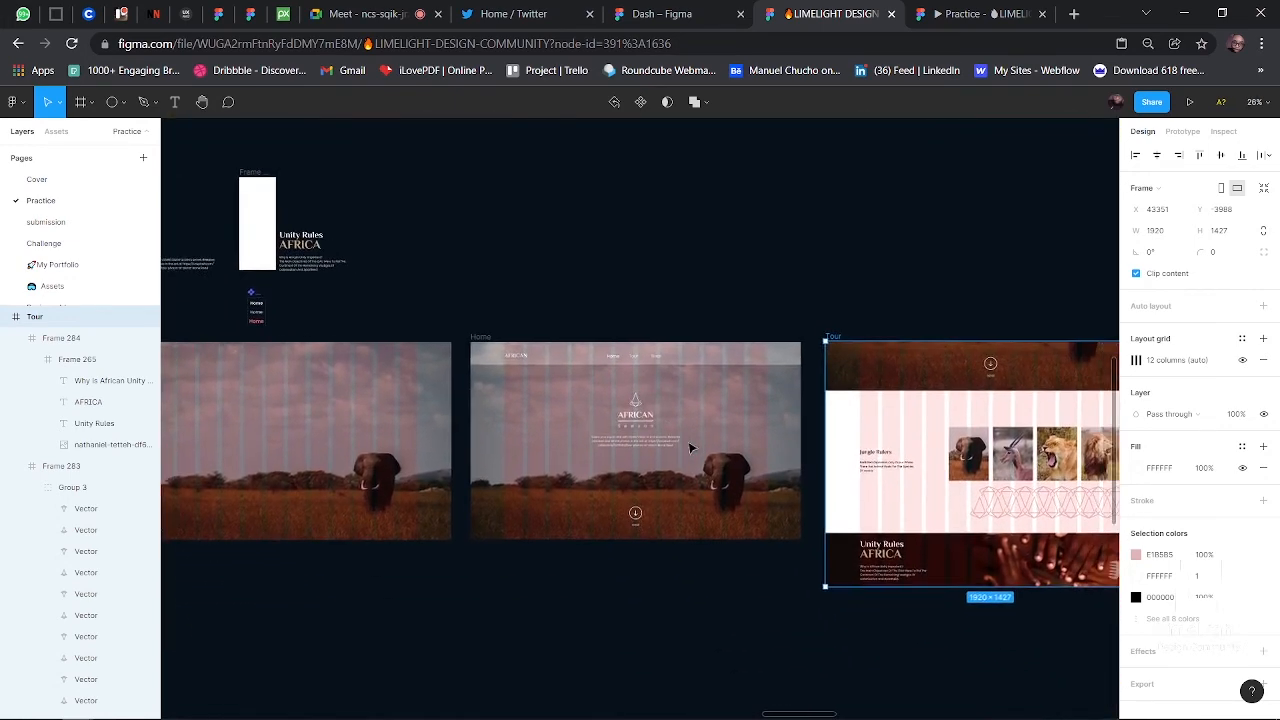
# - Delete the stray Unity Rules AFRICA text block beside the white frame above the page designs
pyautogui.hscroll(-3, 360, 398)
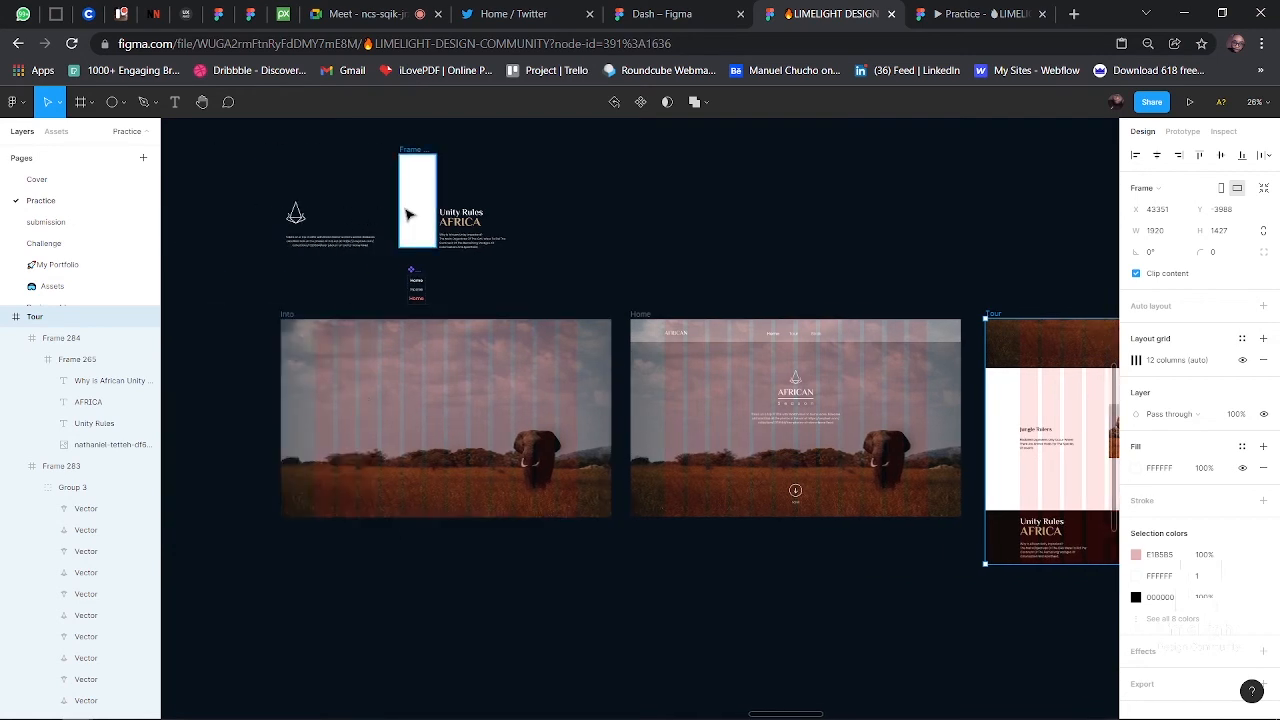
pyautogui.click(463, 228)
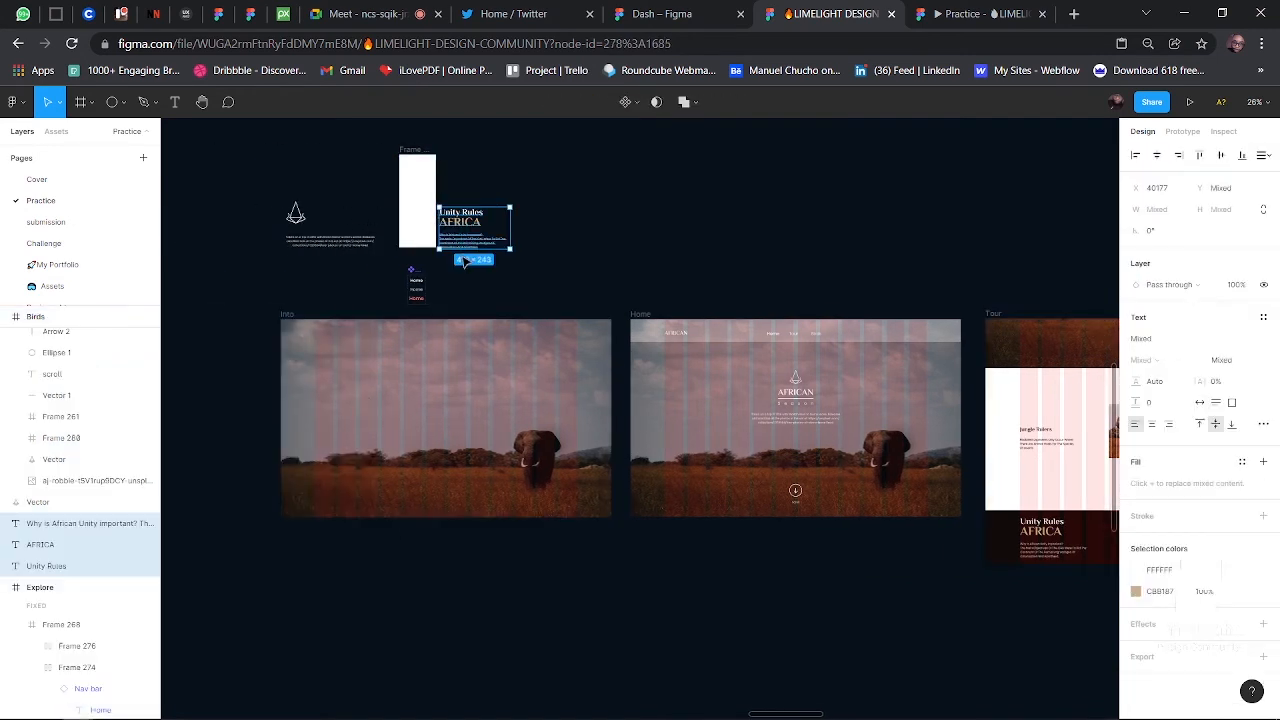
pyautogui.press('Delete')
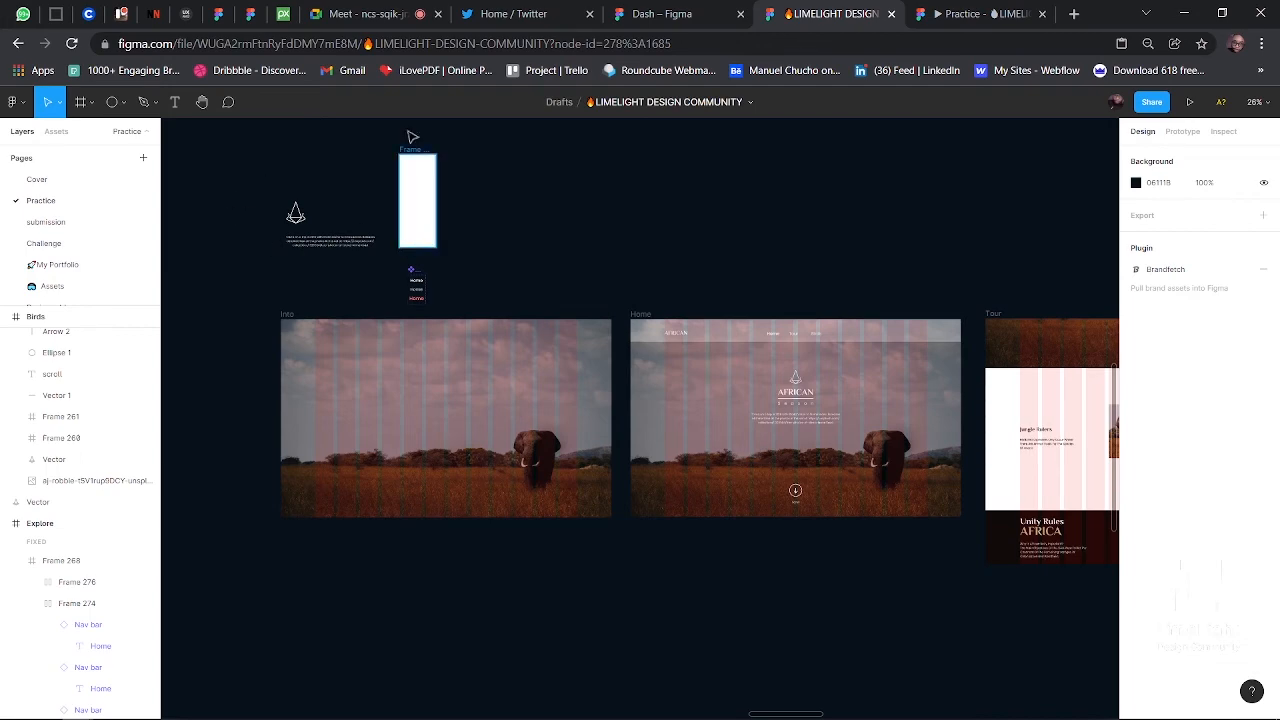
# - Switch to the Google Meet call to admit the waiting participant, and return to the Figma design file
pyautogui.click(360, 14)
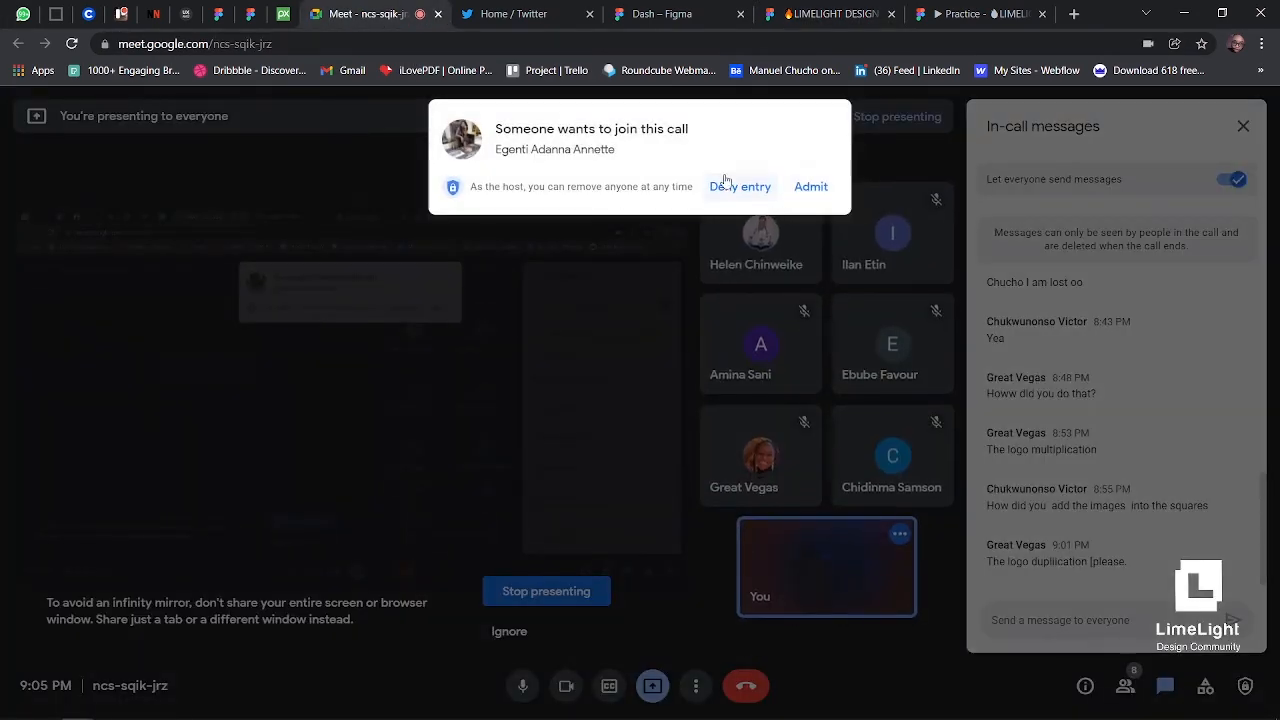
pyautogui.click(806, 189)
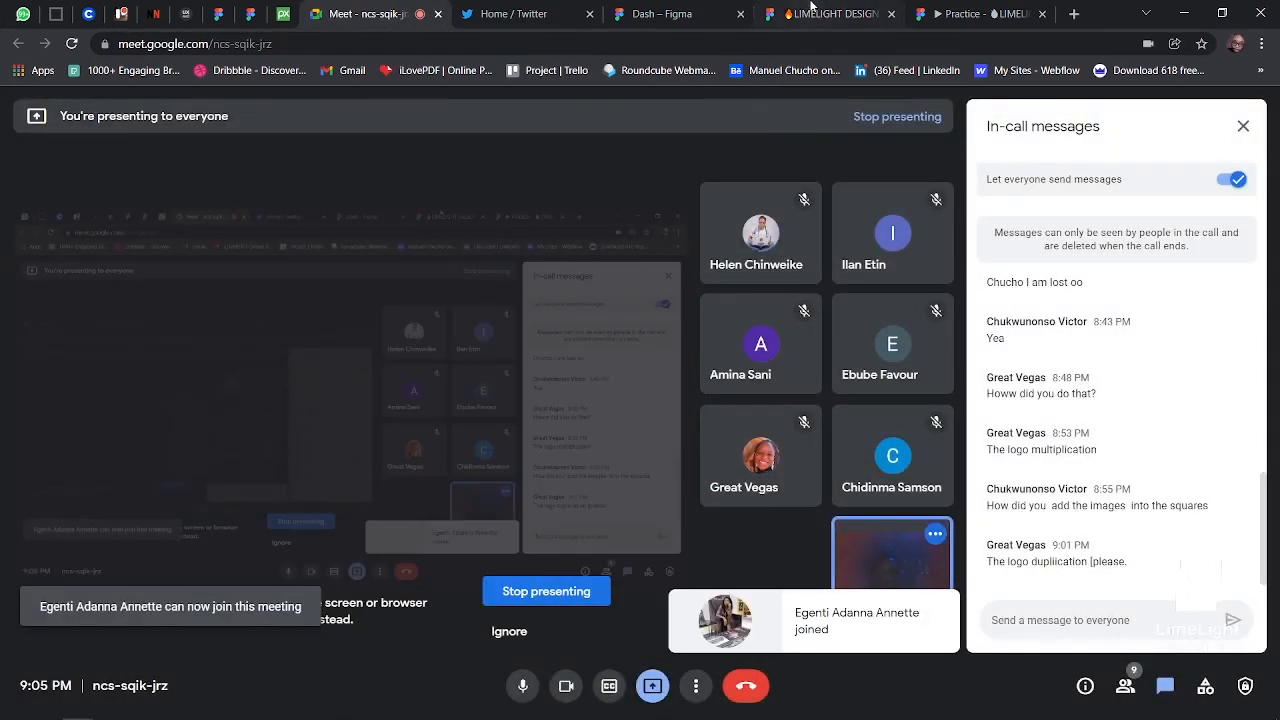
pyautogui.click(830, 14)
# - Examine the Tour frame's layout, from the scroll indicator through the Jungle Rulers section to the Unity Rules banner
pyautogui.hscroll(3, 755, 457)
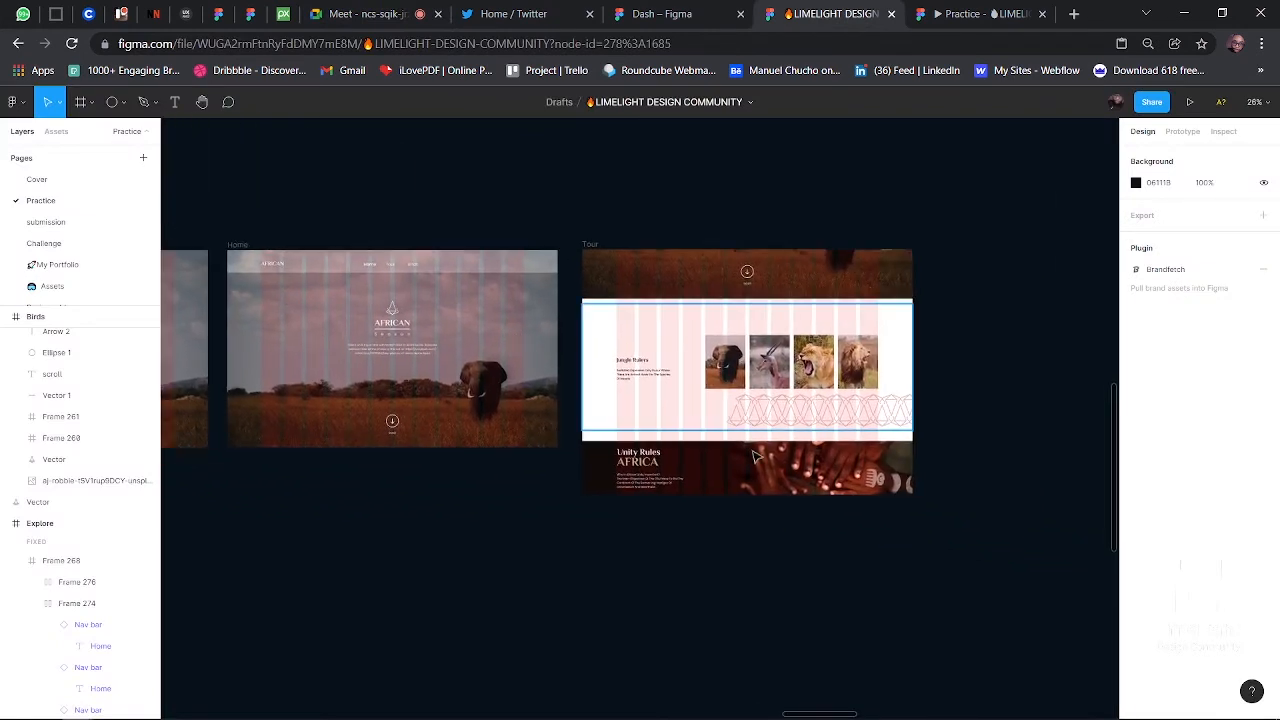
pyautogui.scroll(5, 755, 457)
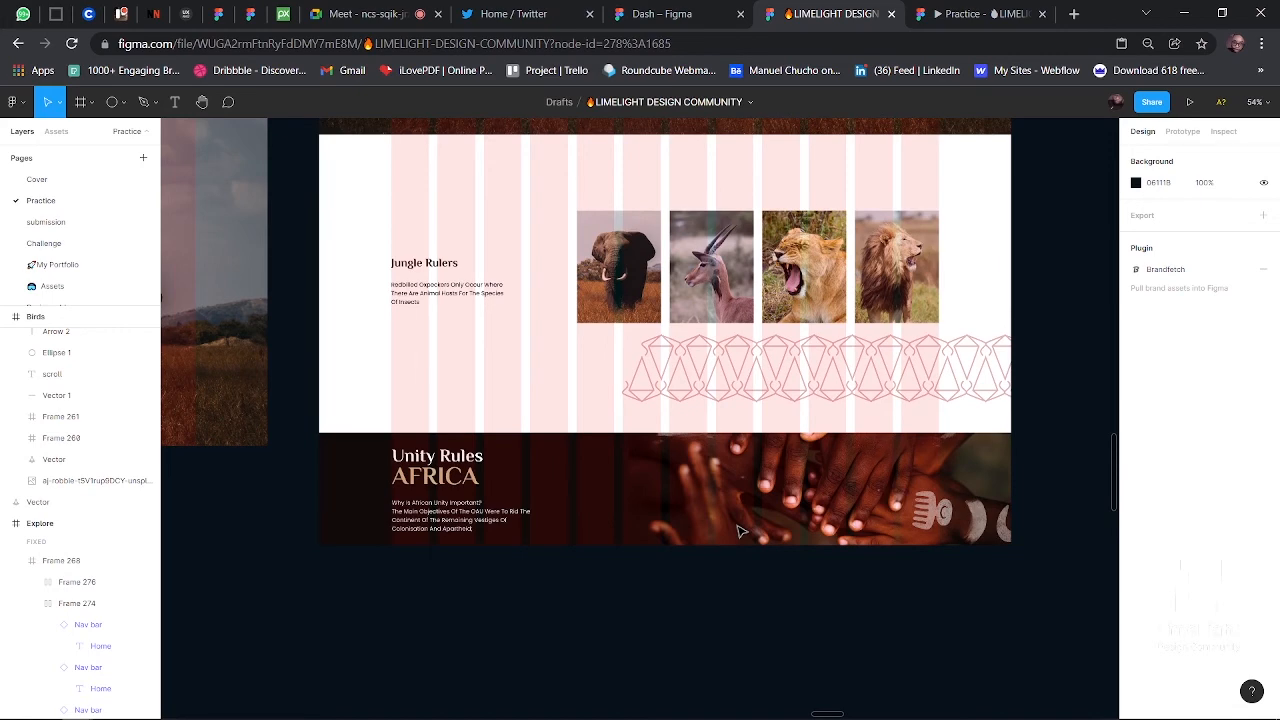
pyautogui.scroll(-2, 740, 531)
pyautogui.scroll(-3, 740, 531)
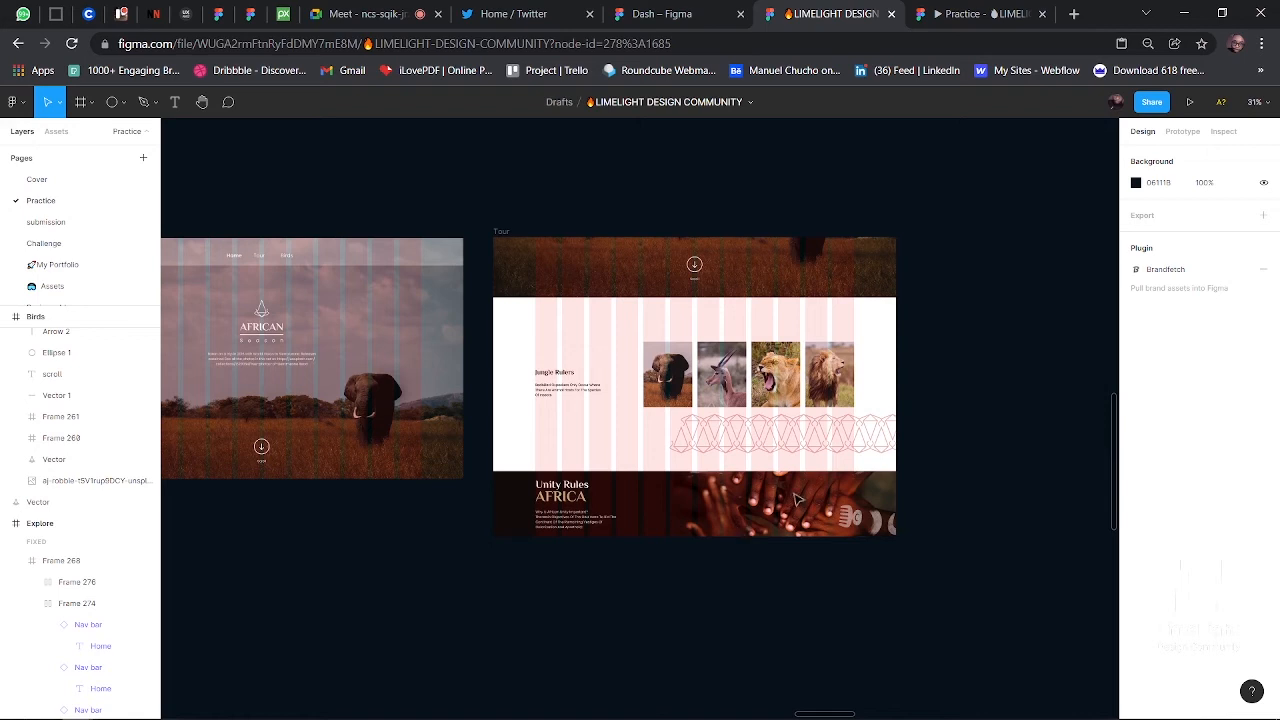
pyautogui.hscroll(3, 700, 485)
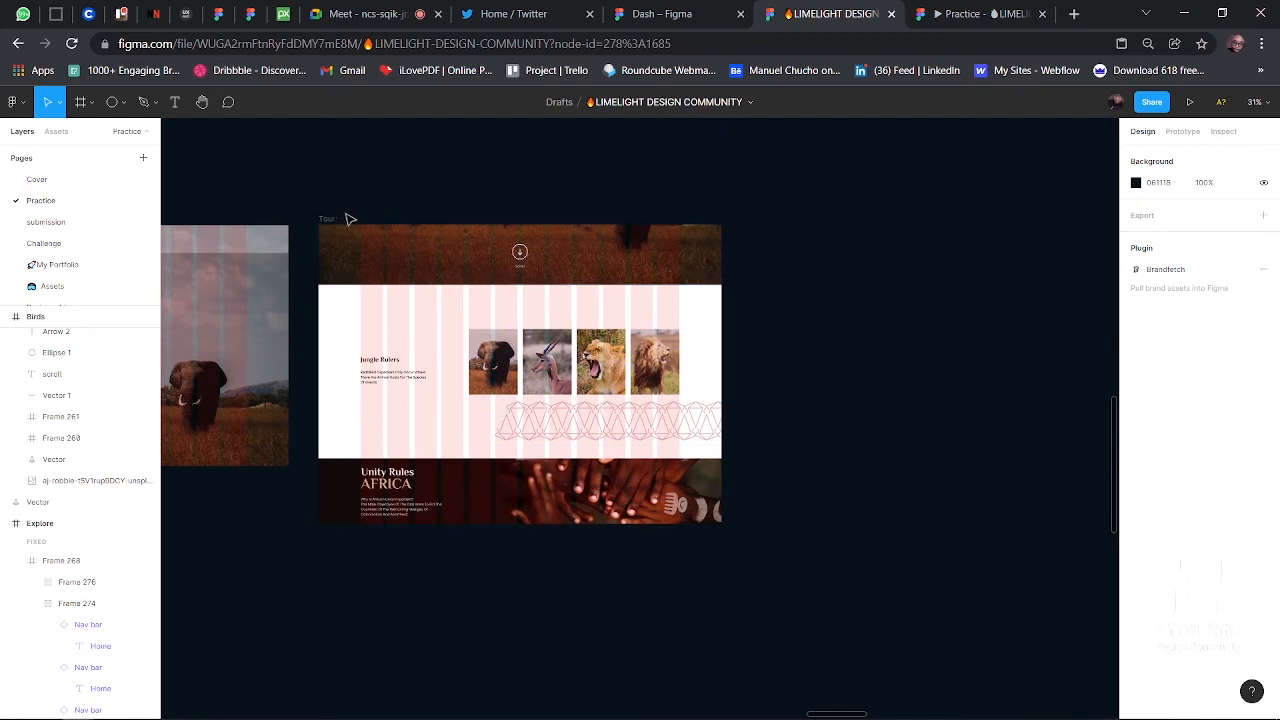
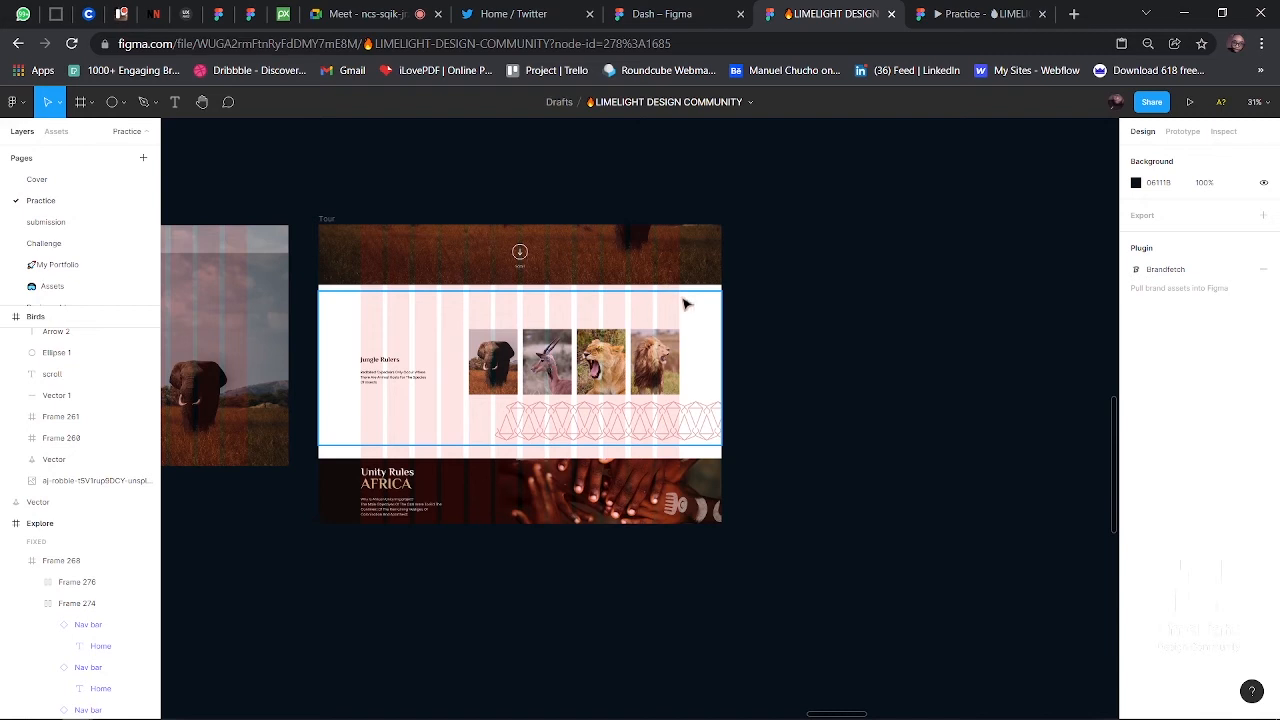
pyautogui.scroll(2, 540, 370)
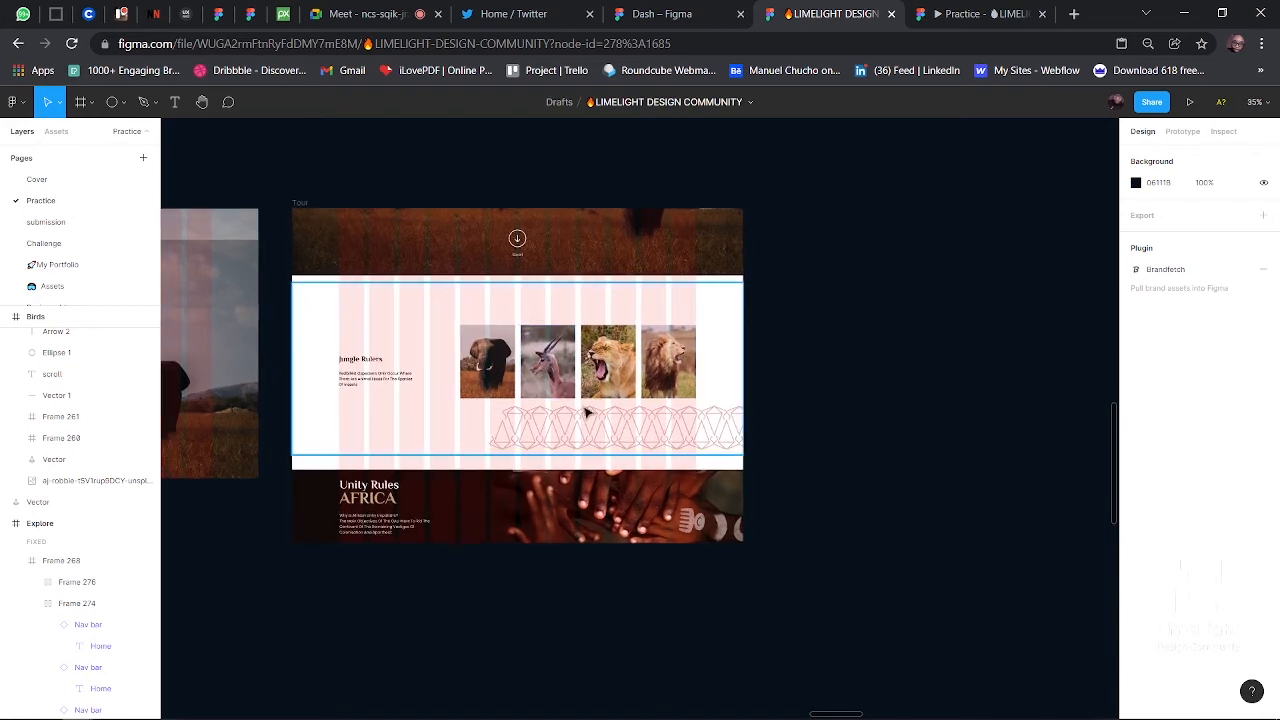
pyautogui.hscroll(-3, 587, 412)
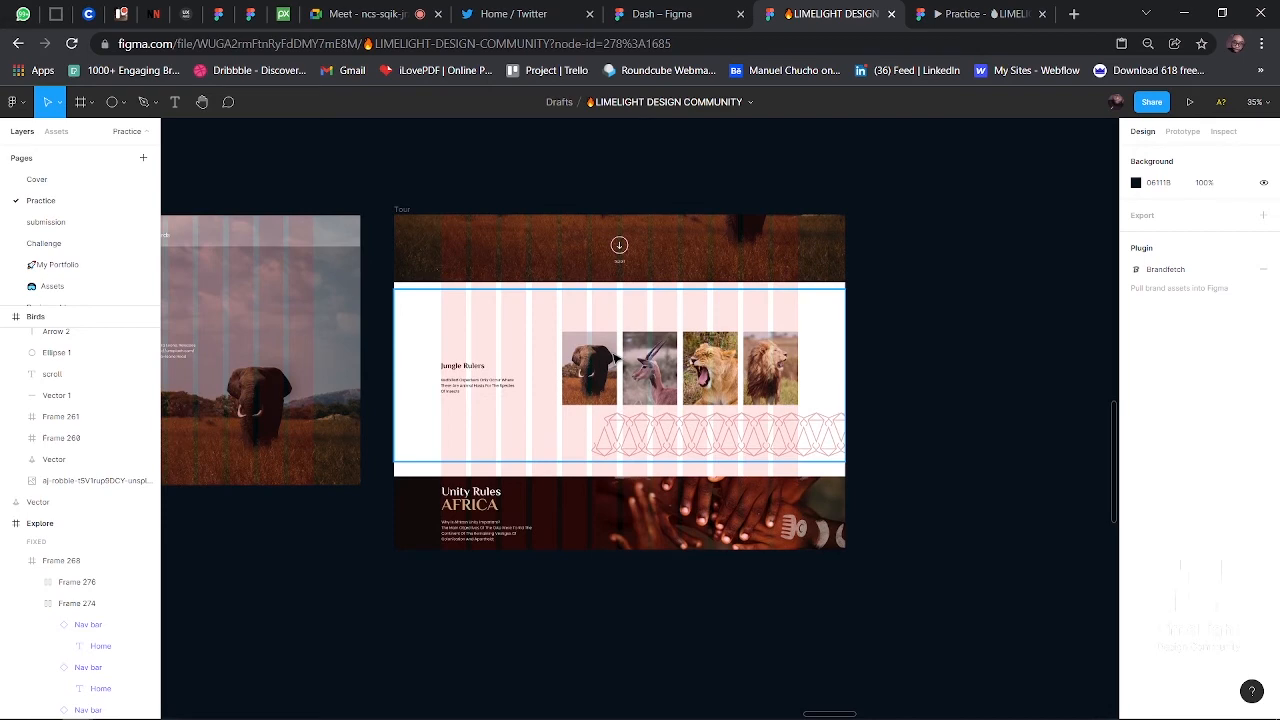
pyautogui.scroll(-2, 615, 358)
# - Move the Home page's navigation bar, Frame 268, out of nested Frame 279 to the top level of the Home frame
pyautogui.hscroll(-5, 615, 358)
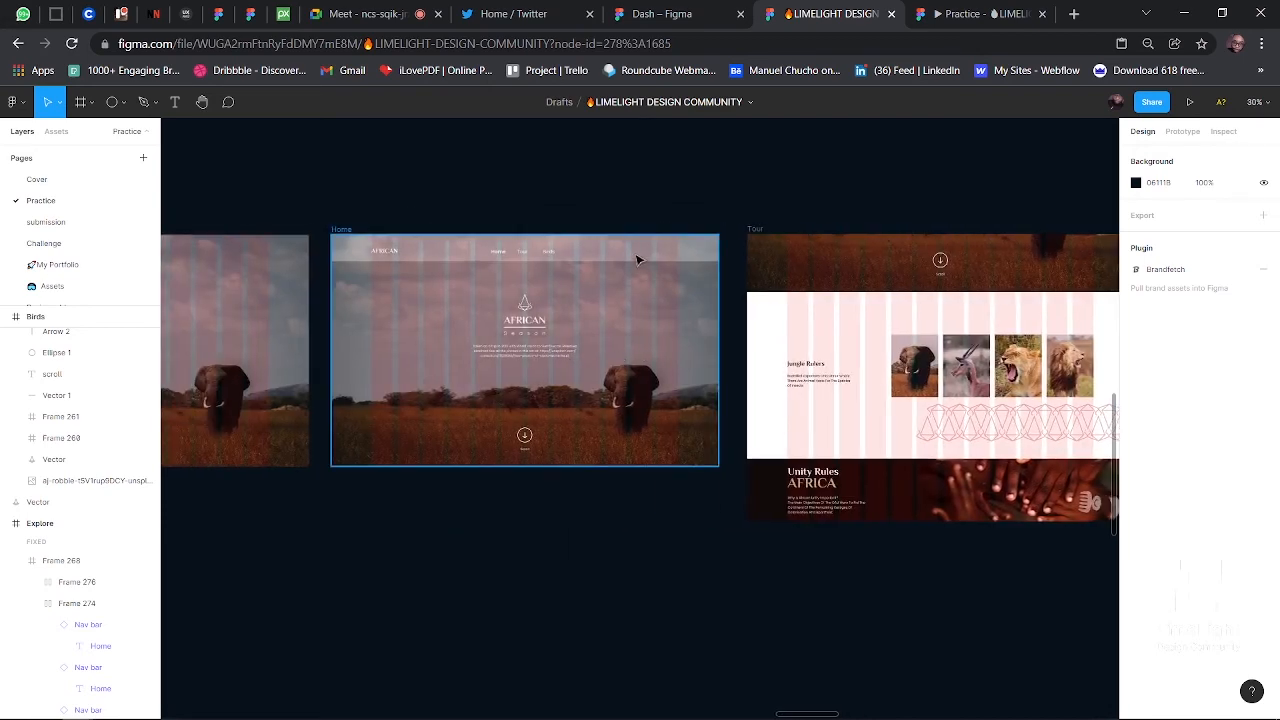
pyautogui.hscroll(-5, 637, 260)
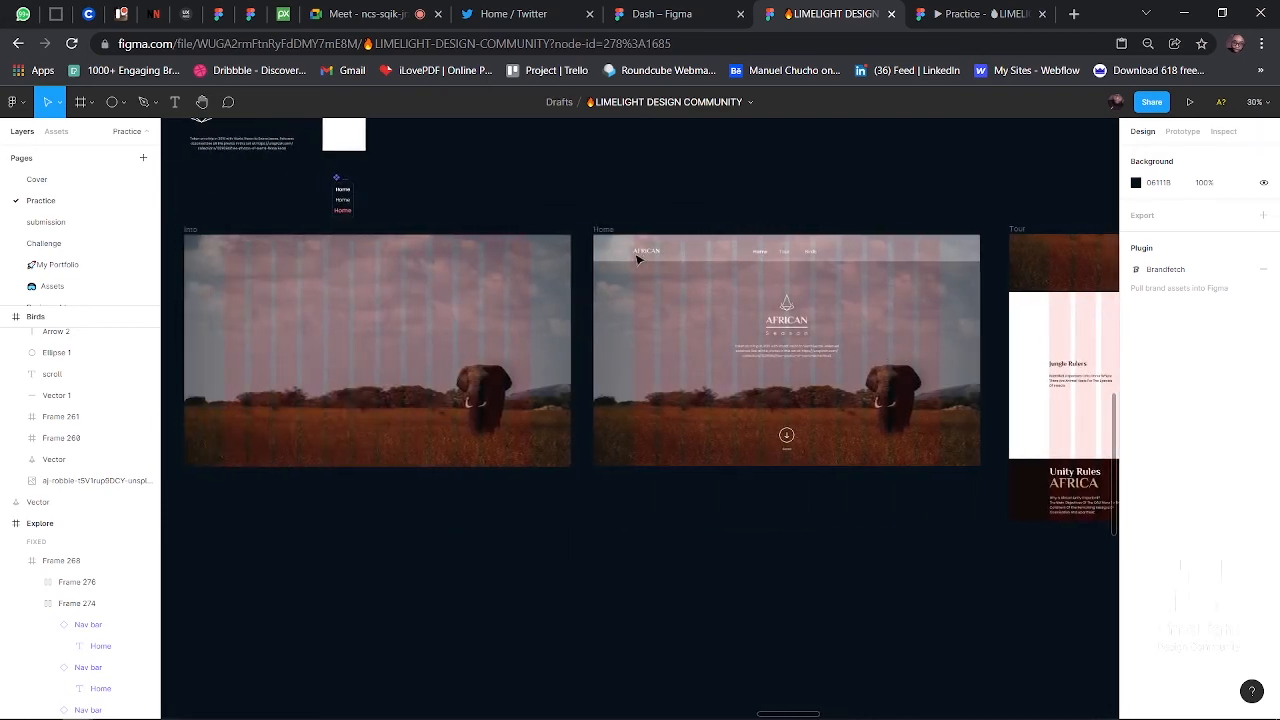
pyautogui.click(630, 268)
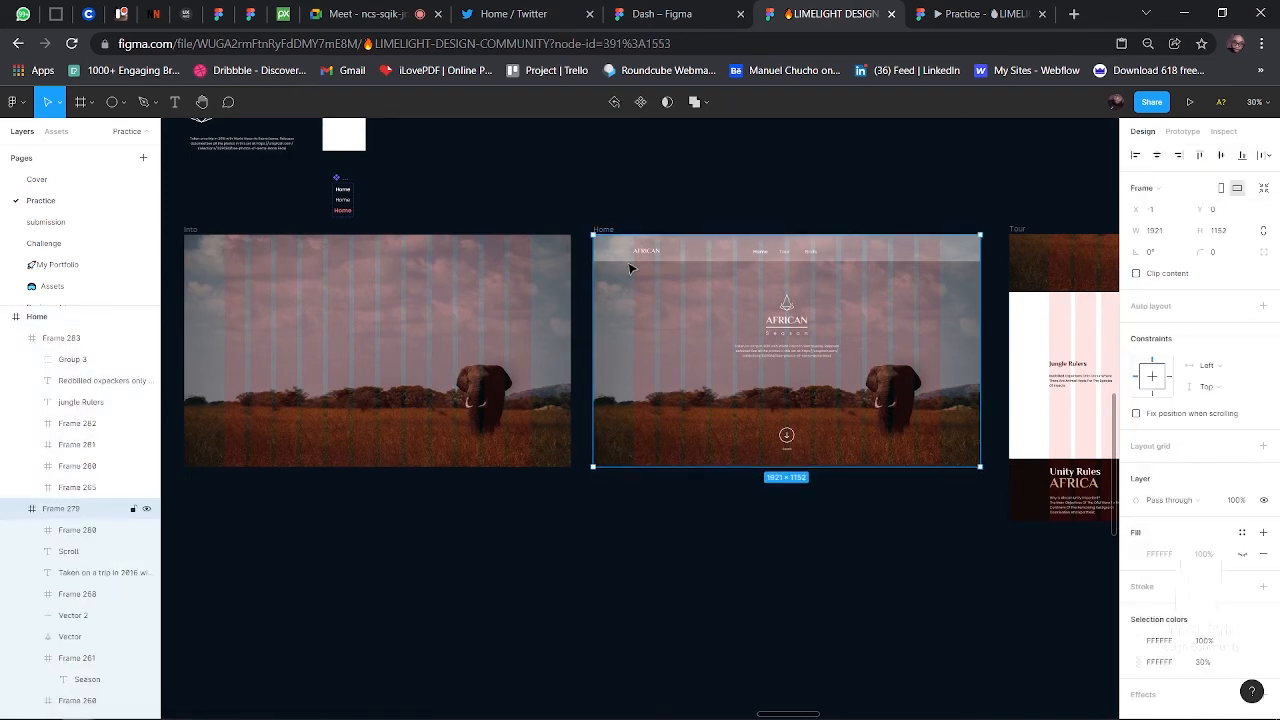
pyautogui.click(630, 261)
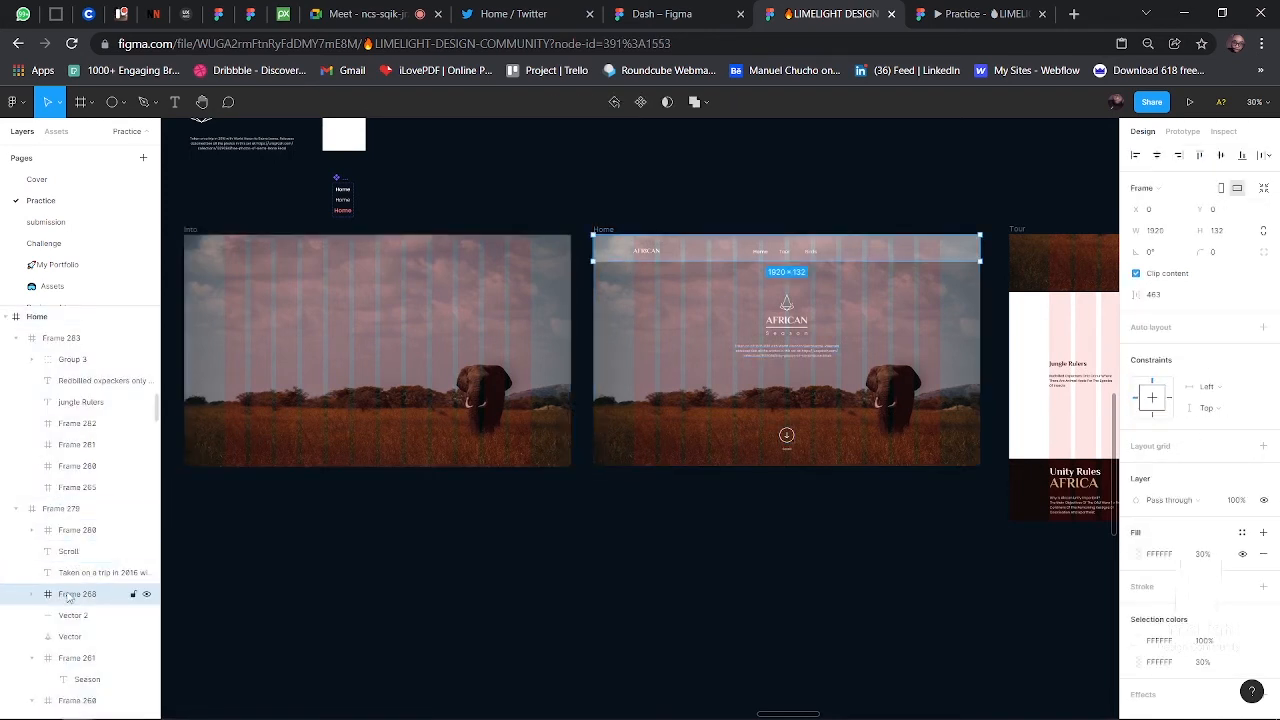
pyautogui.press('Delete')
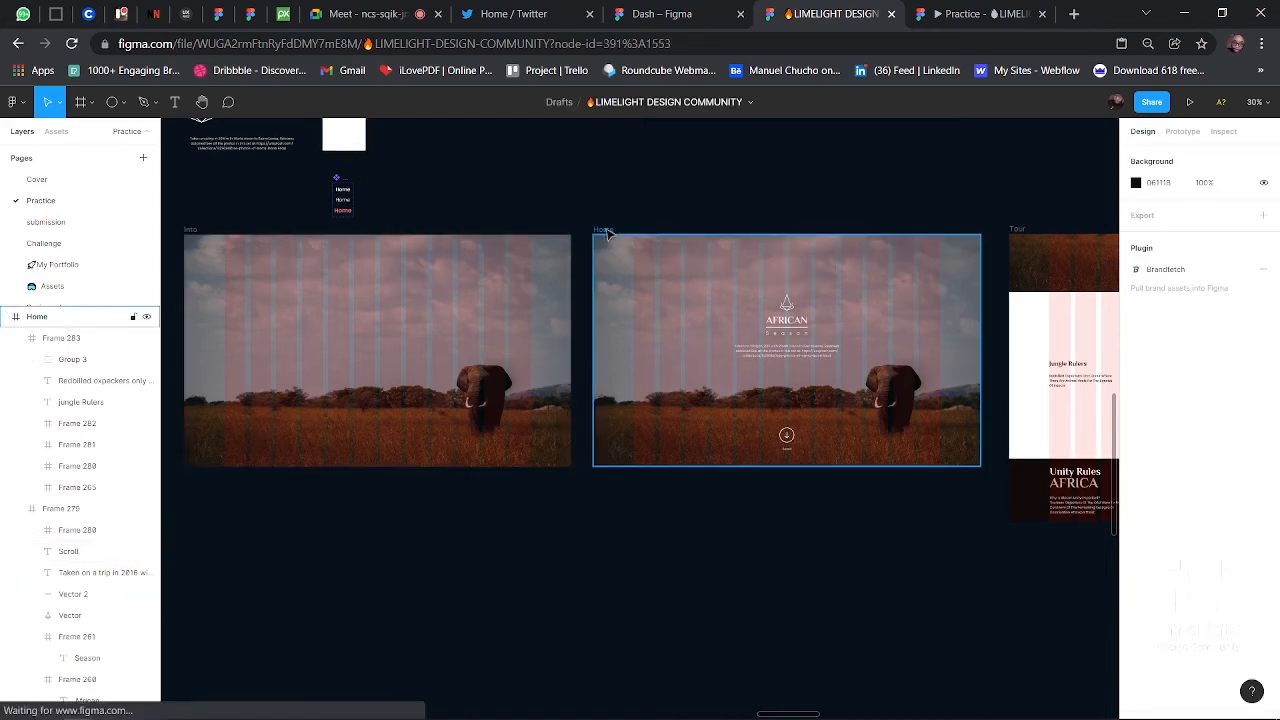
pyautogui.click(600, 230)
pyautogui.hotkey('ctrl', 'v')
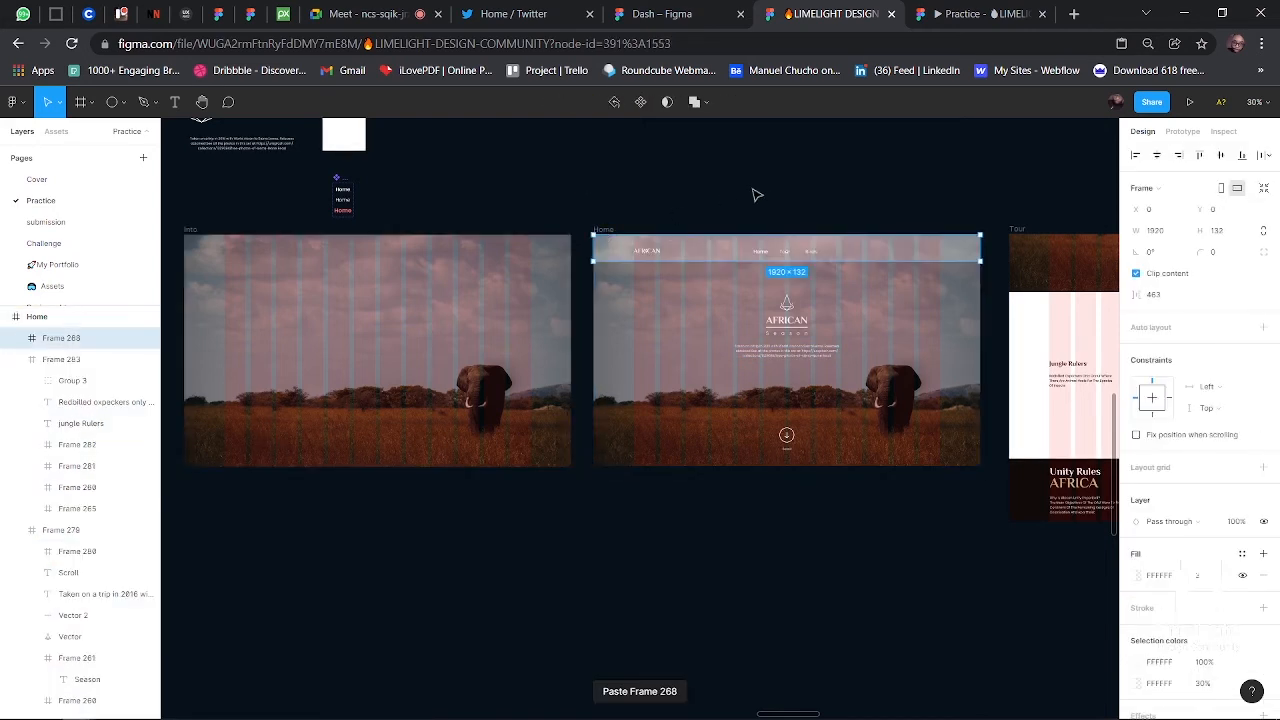
pyautogui.click(760, 194)
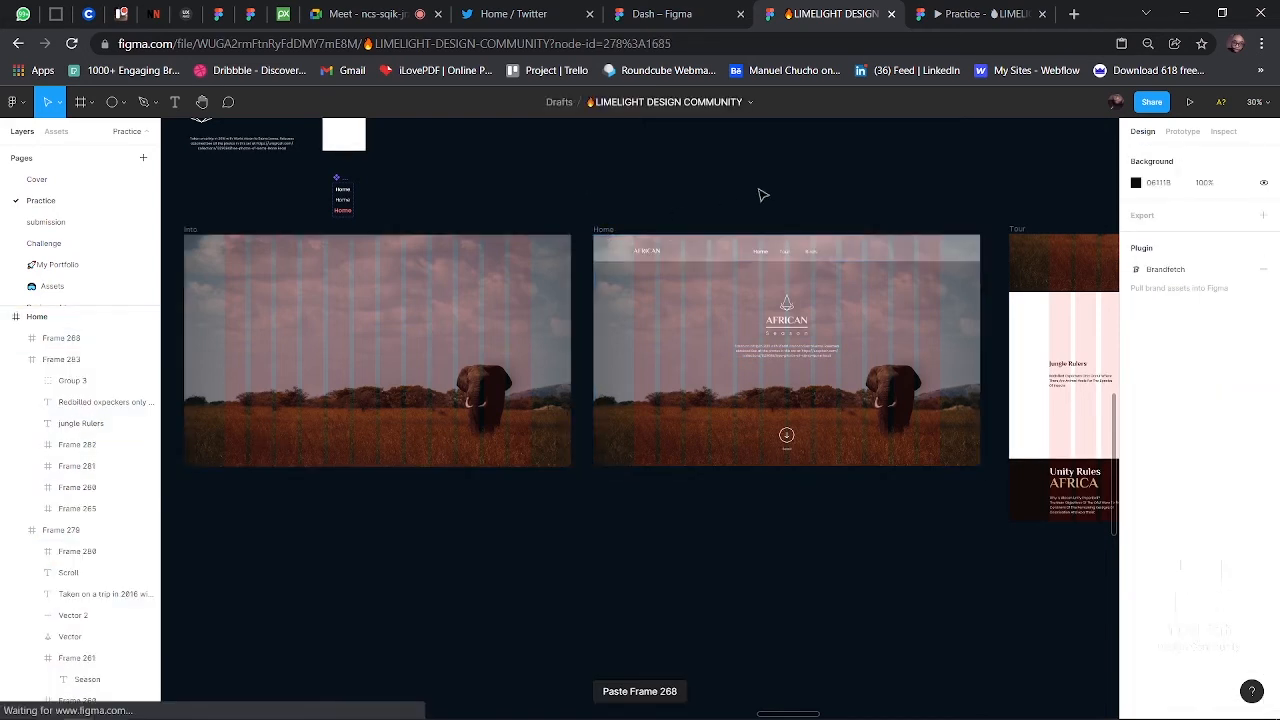
# - Move the Into page's navigation bar, Frame 268, out of nested Frame 279 to the top level of the Into frame
pyautogui.click(518, 261)
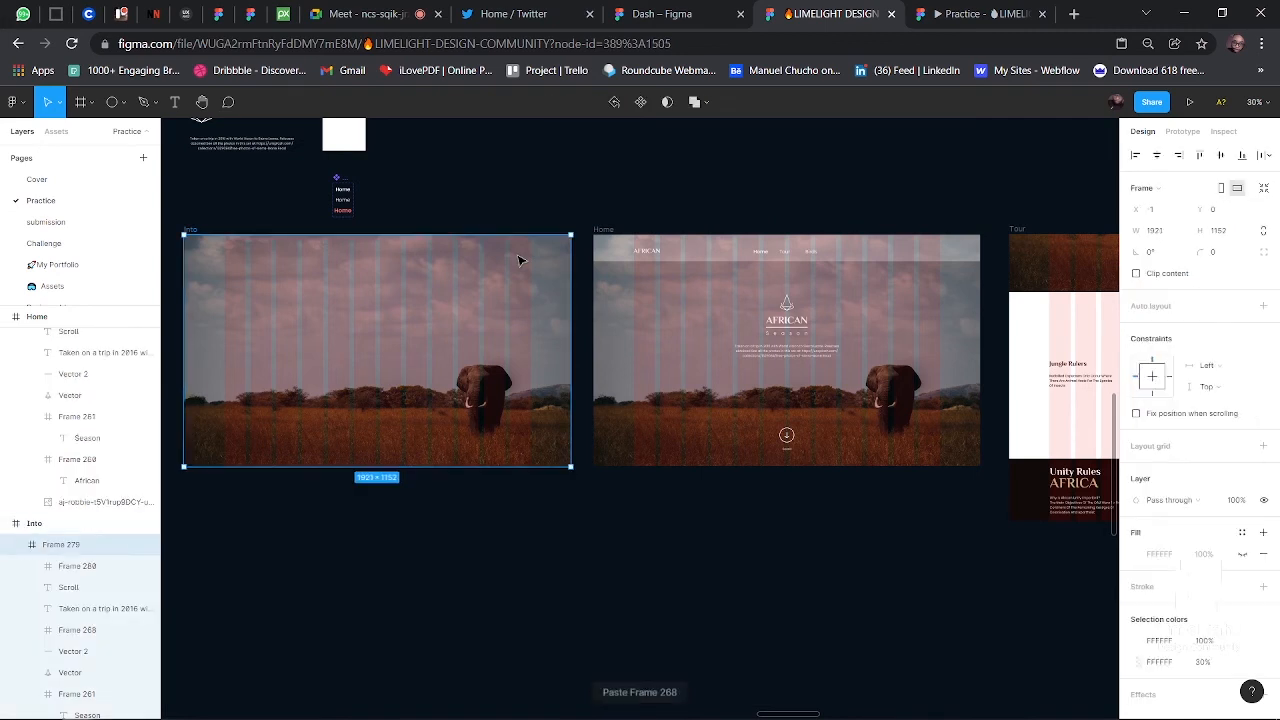
pyautogui.click(69, 567)
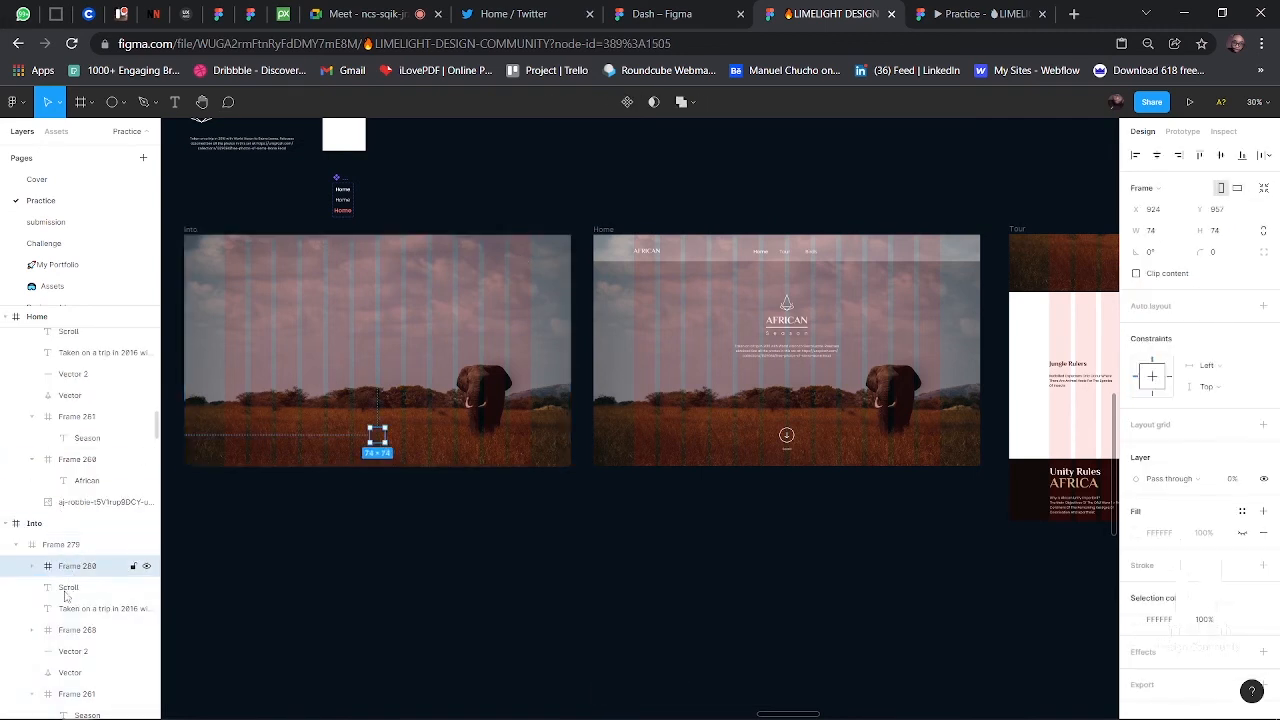
pyautogui.click(53, 702)
pyautogui.scroll(-2, 55, 710)
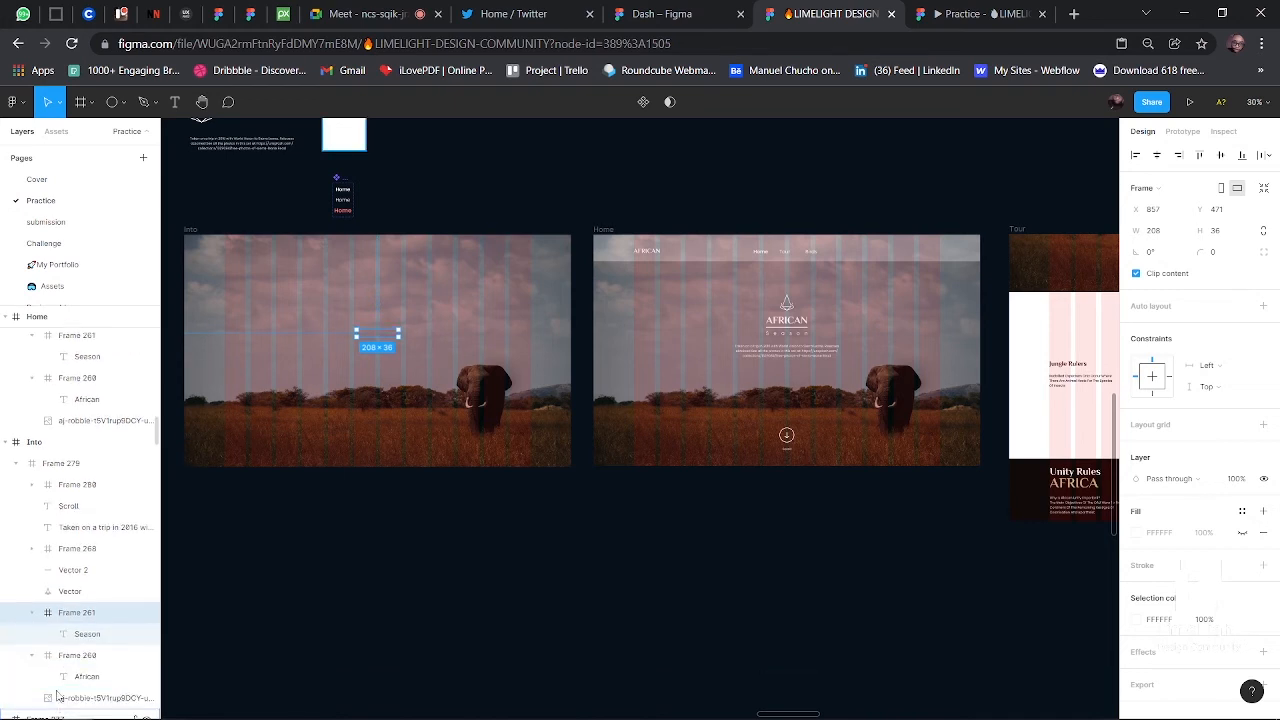
pyautogui.scroll(-2, 70, 655)
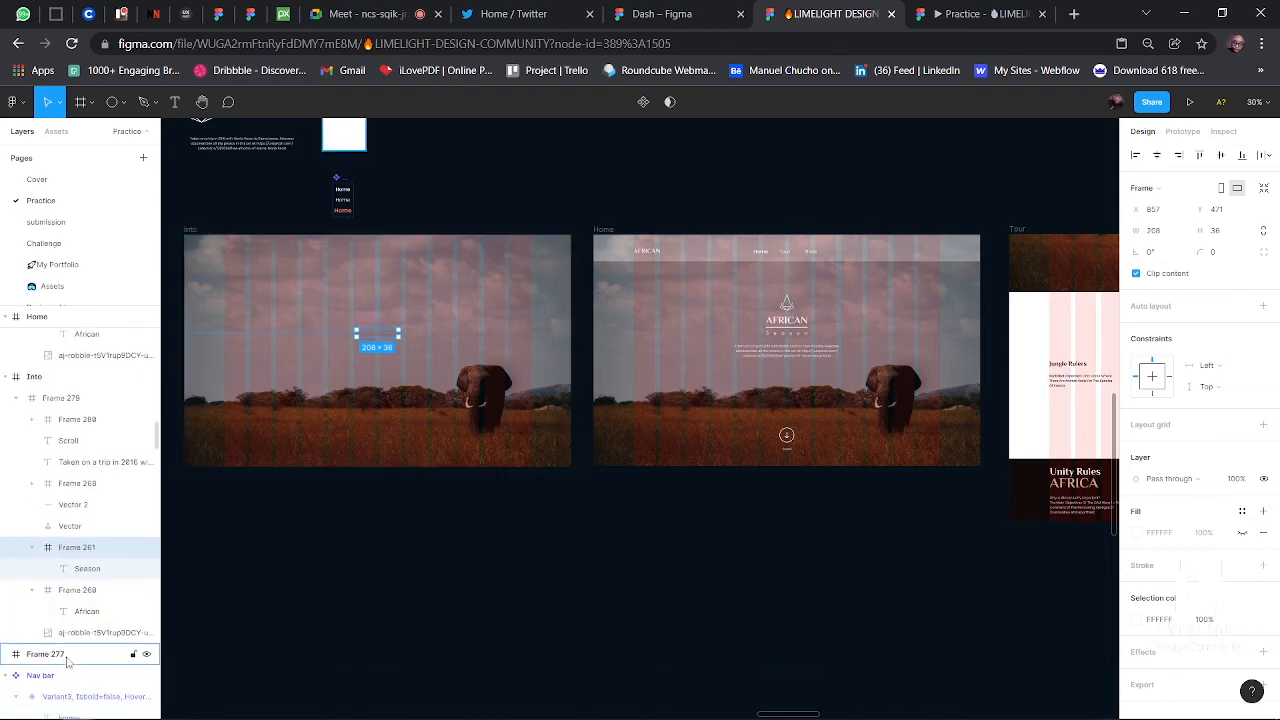
pyautogui.click(90, 484)
pyautogui.press('Delete')
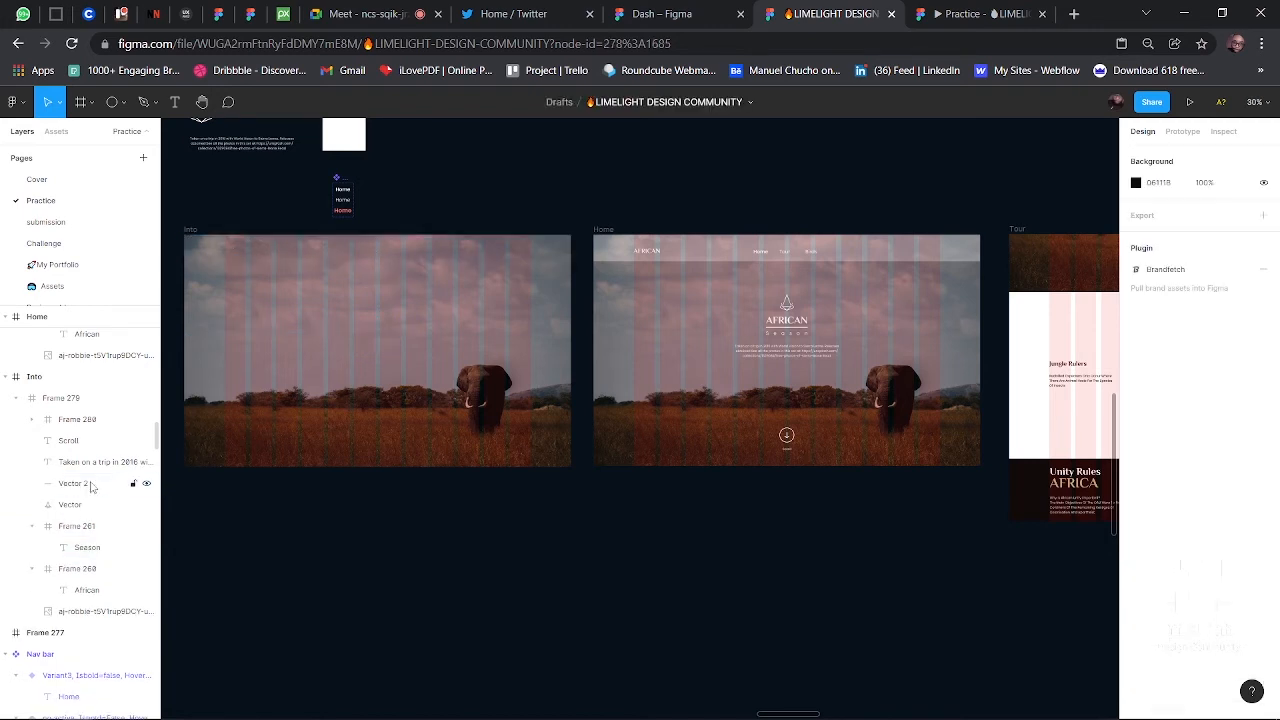
pyautogui.click(190, 230)
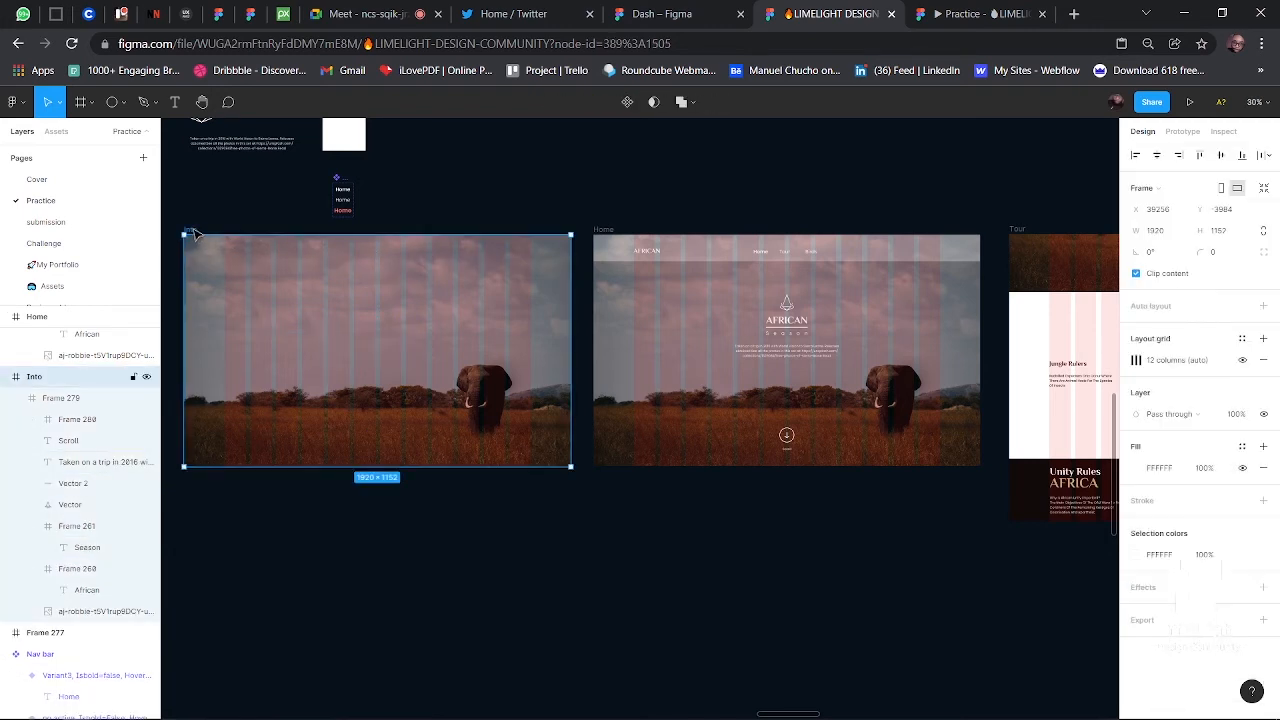
pyautogui.hotkey('ctrl', 'v')
pyautogui.click(648, 161)
# - Try pasting the Into page's navigation bar into the Tour frame, and undo the paste
pyautogui.hscroll(5, 648, 161)
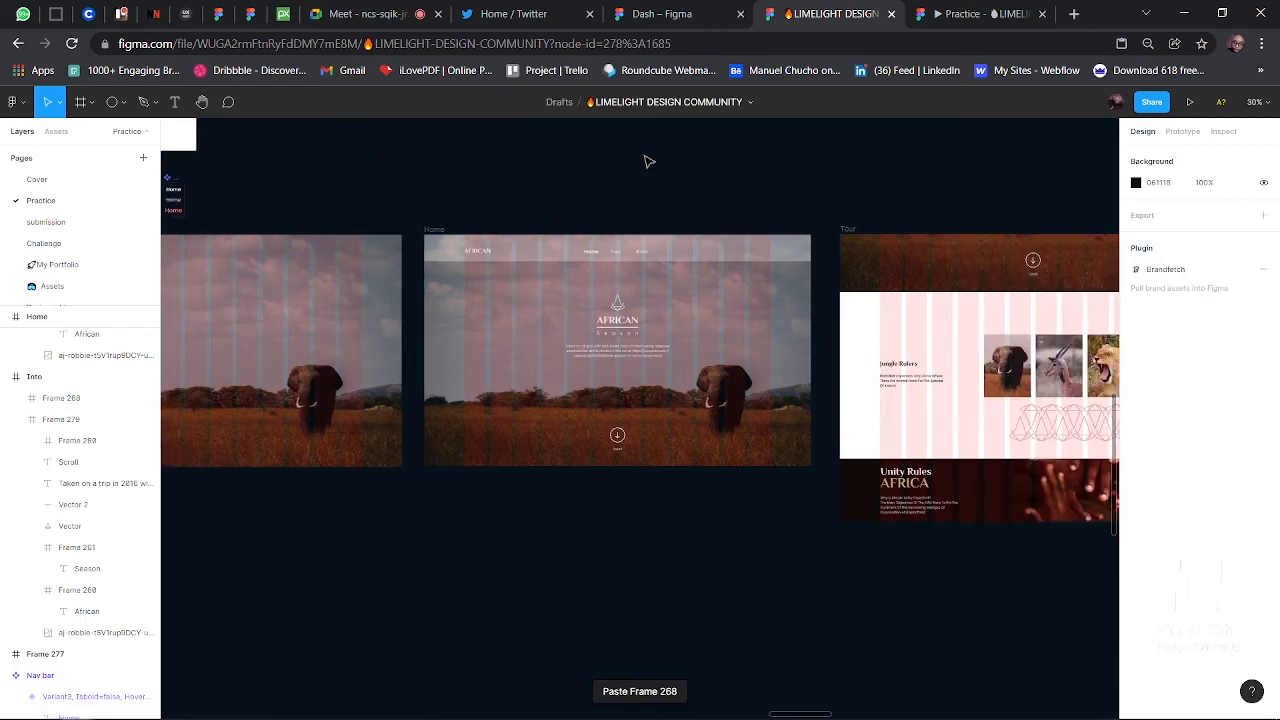
pyautogui.hscroll(5, 648, 161)
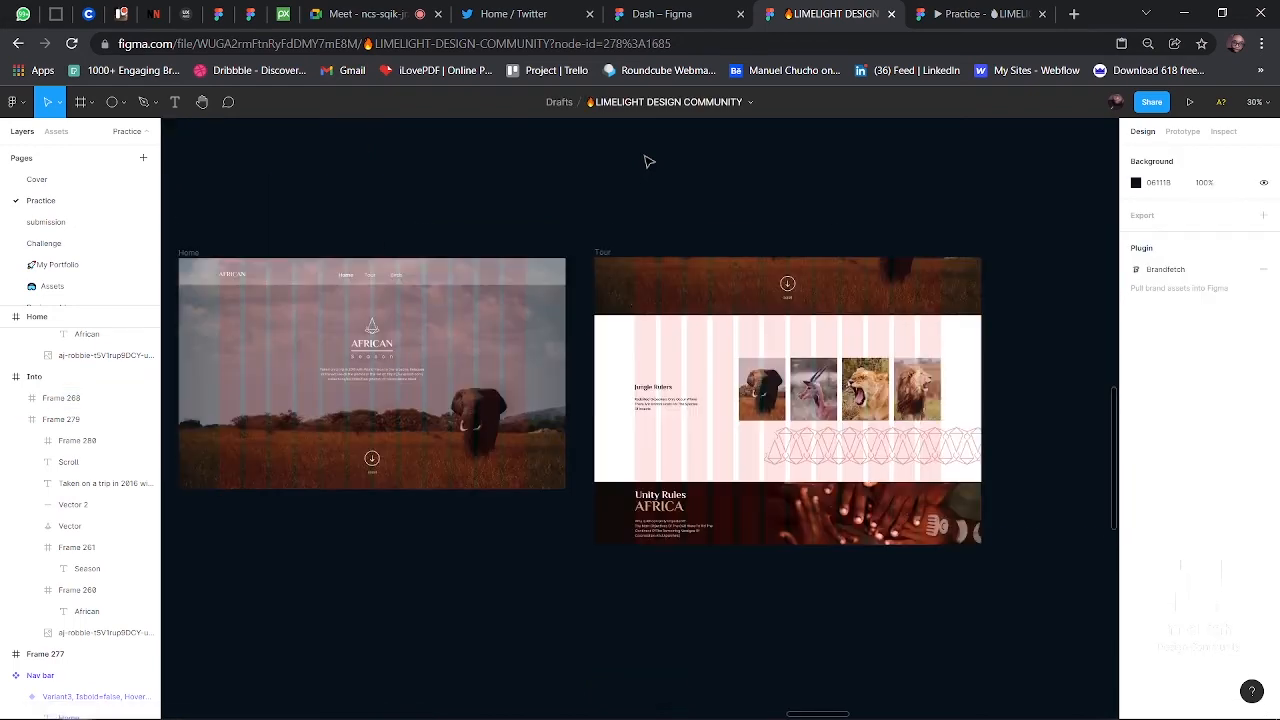
pyautogui.click(536, 271)
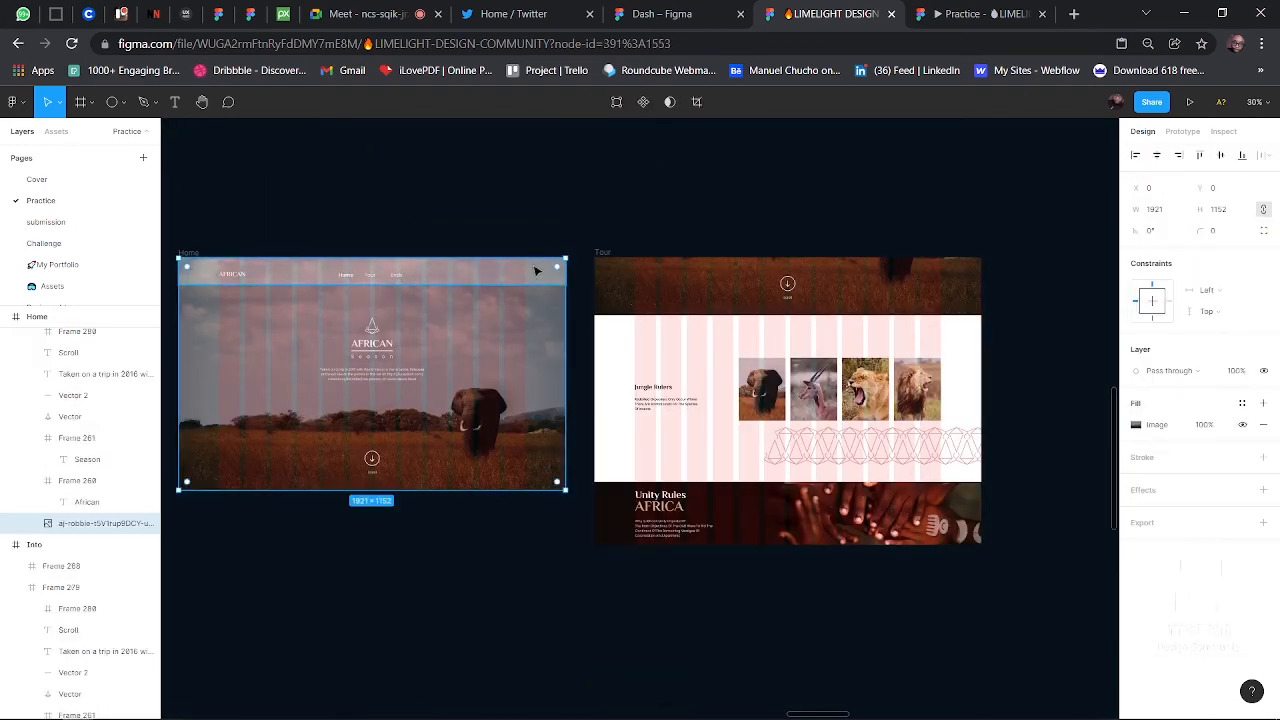
pyautogui.click(603, 255)
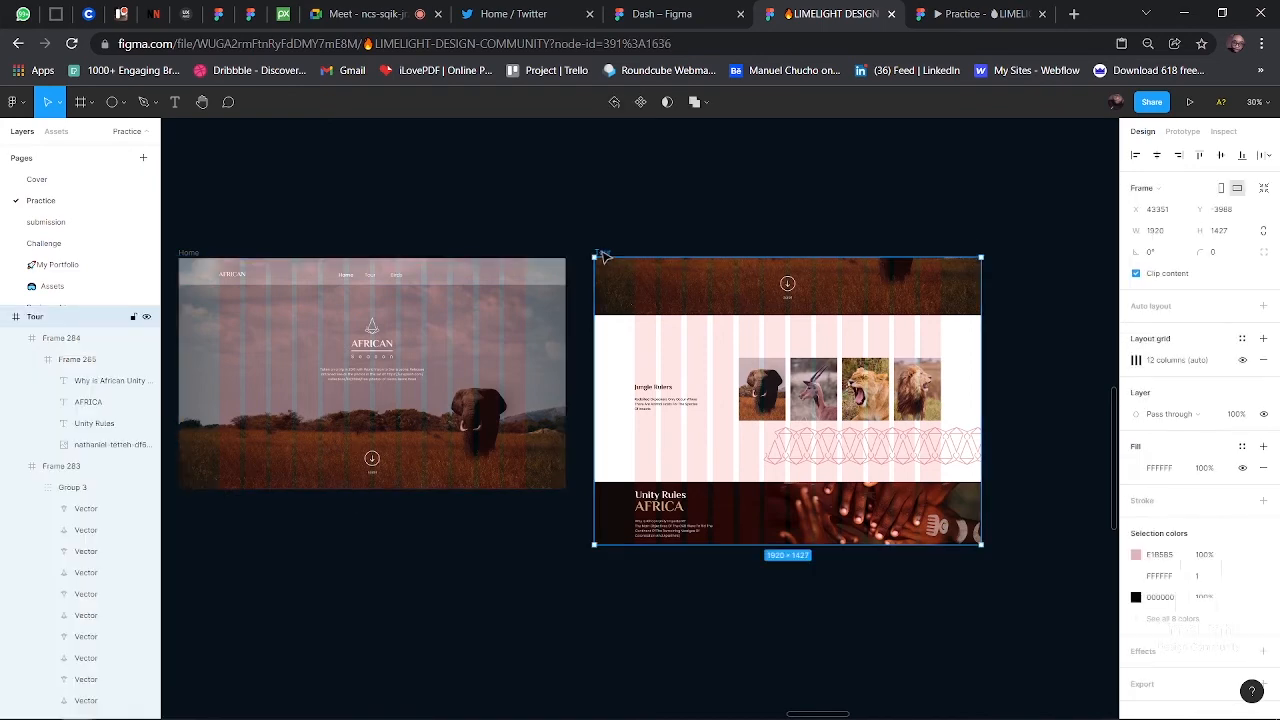
pyautogui.hotkey('ctrl', 'v')
pyautogui.hotkey('ctrl', 'z')
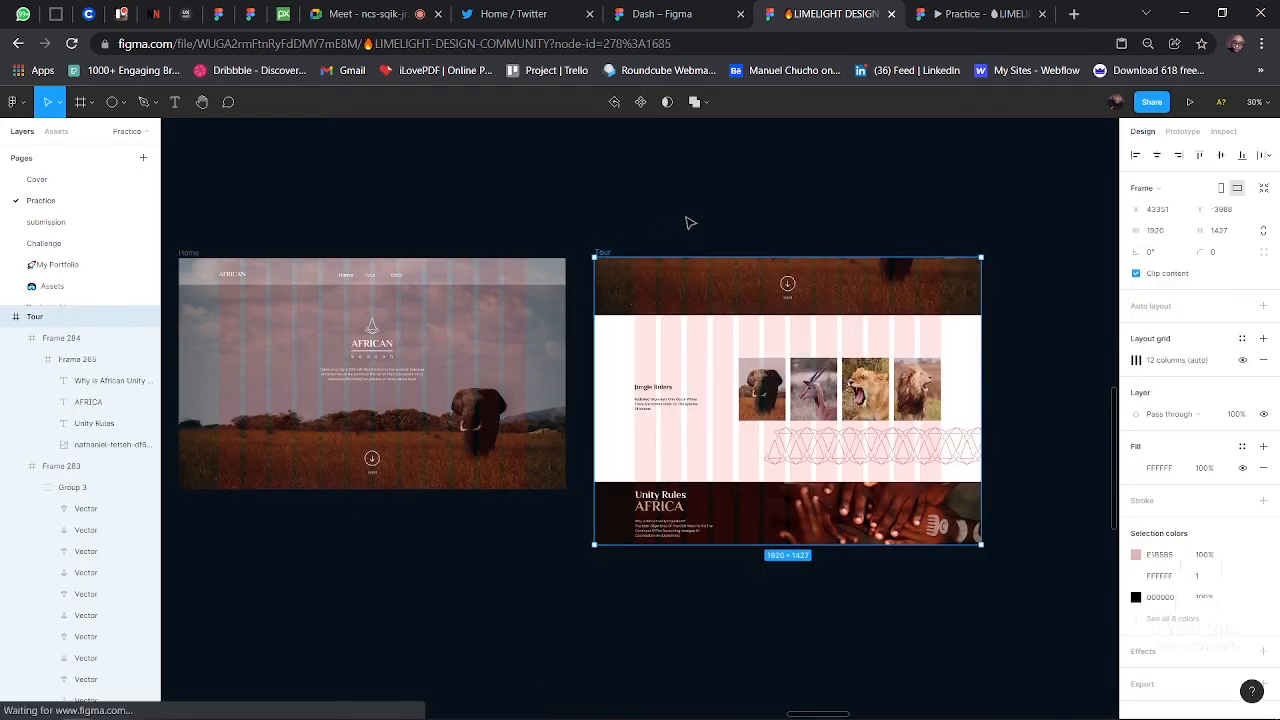
pyautogui.click(689, 220)
# - Copy the Home page's navigation bar and paste it across the upper edge of the Tour frame
pyautogui.click(476, 284)
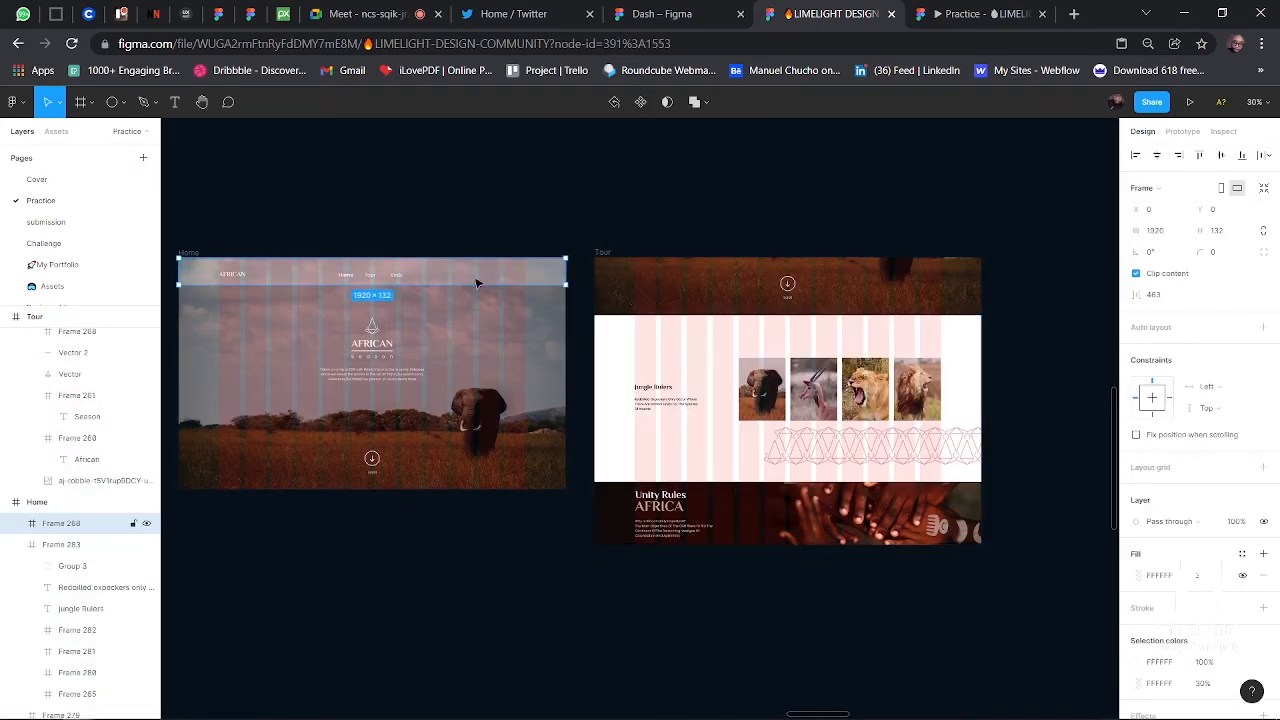
pyautogui.click(601, 255)
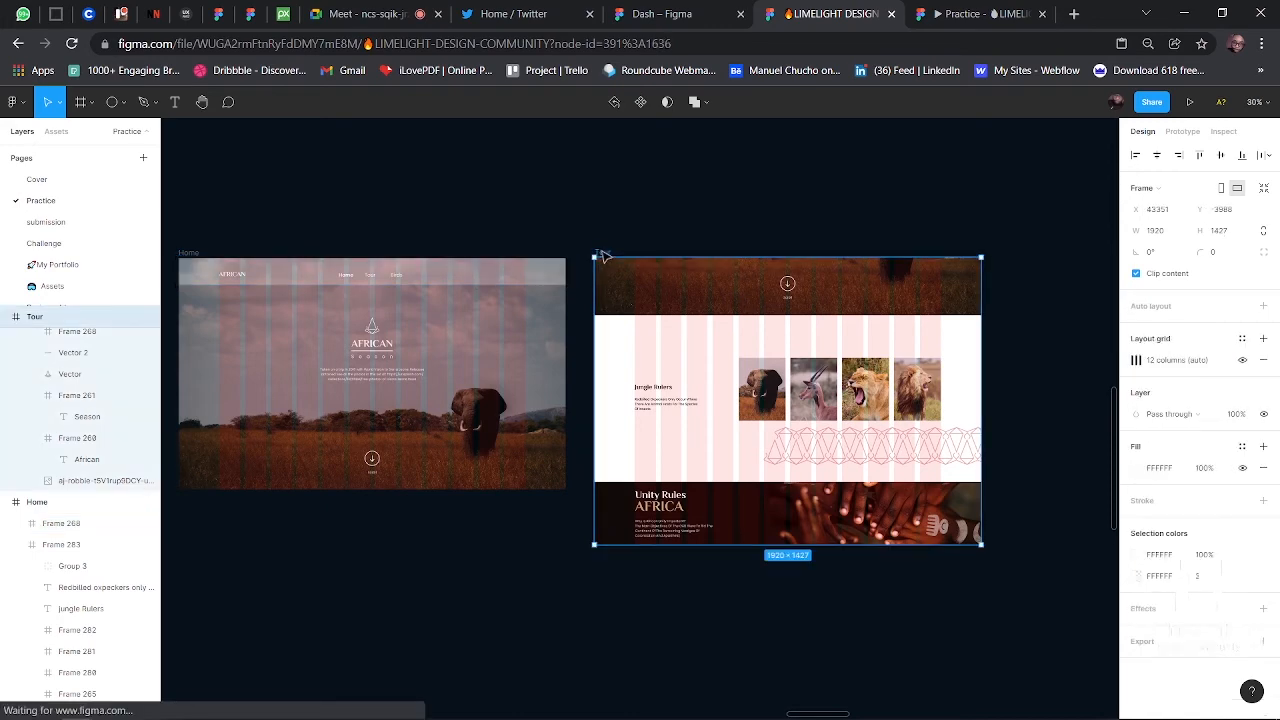
pyautogui.hotkey('ctrl', 'v')
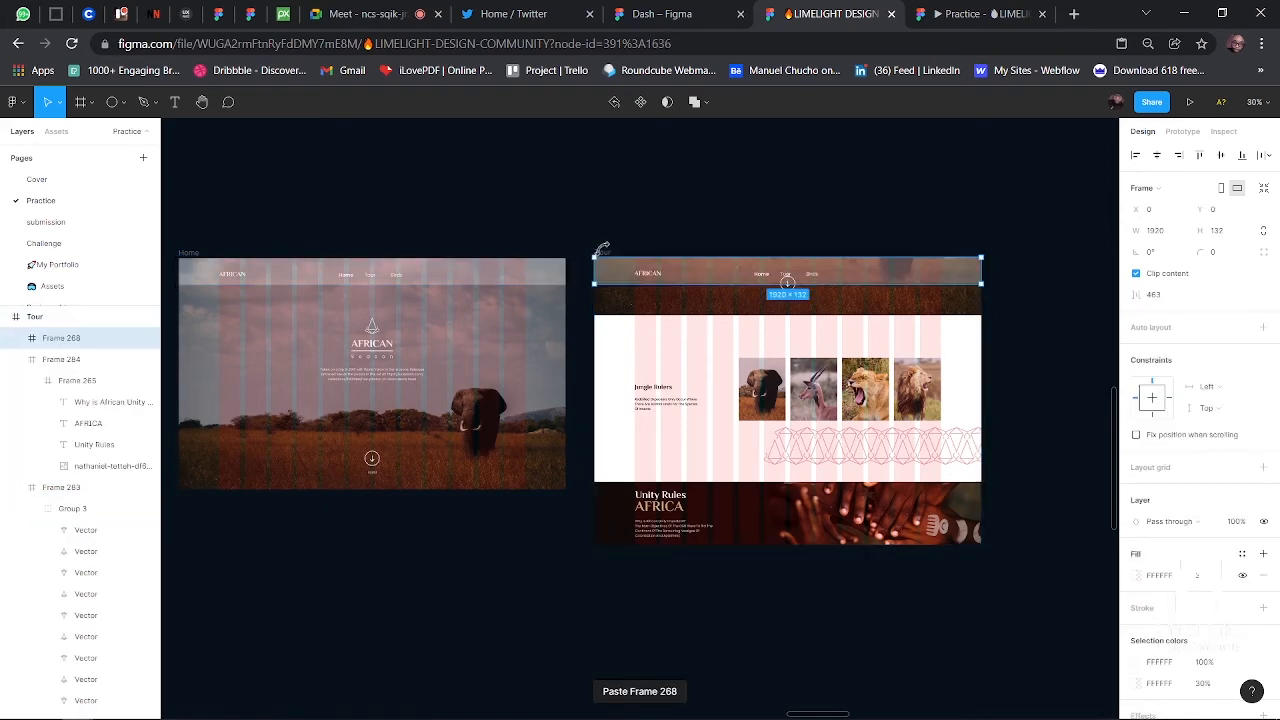
pyautogui.click(935, 200)
pyautogui.scroll(5, 836, 285)
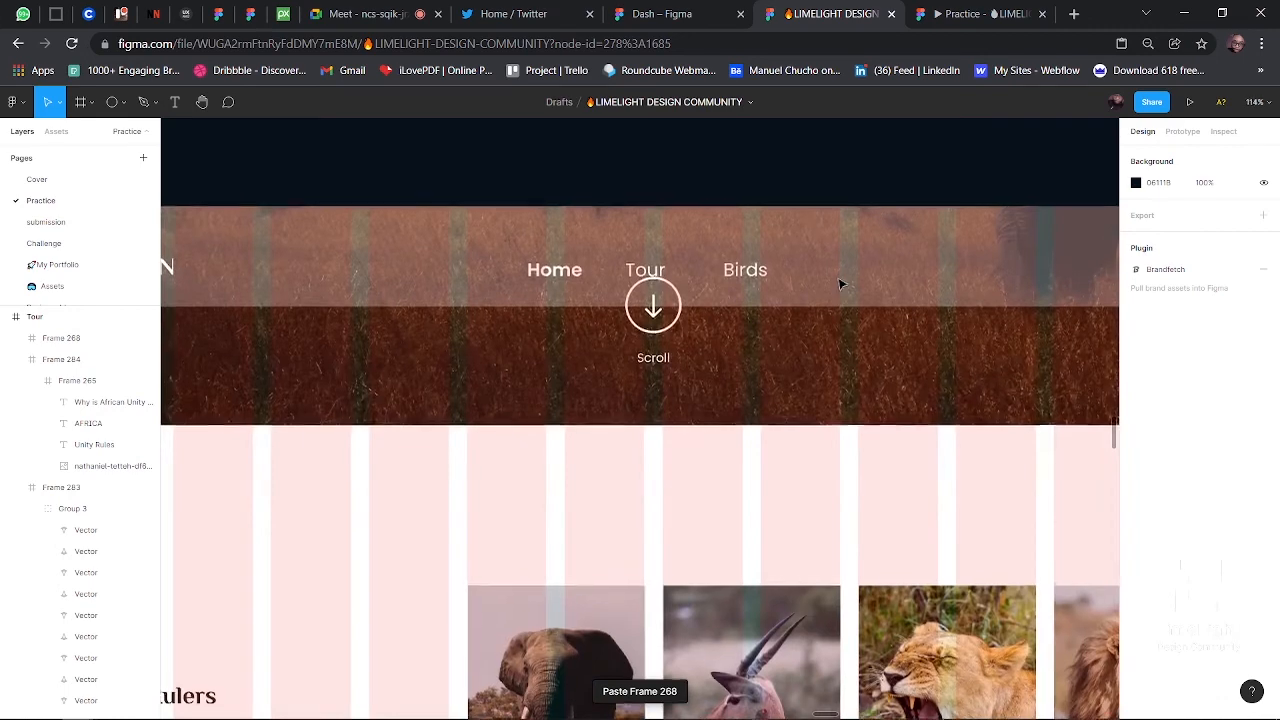
pyautogui.hscroll(-3, 800, 285)
pyautogui.scroll(1, 800, 285)
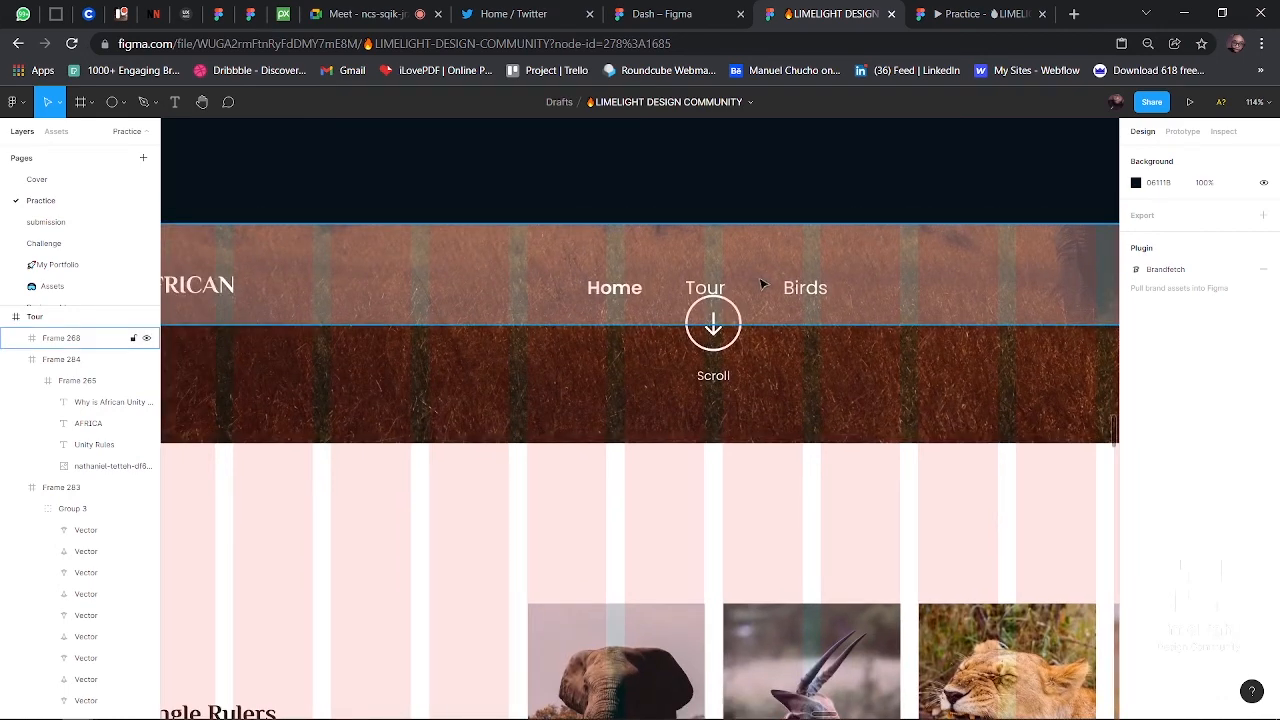
pyautogui.scroll(-5, 646, 298)
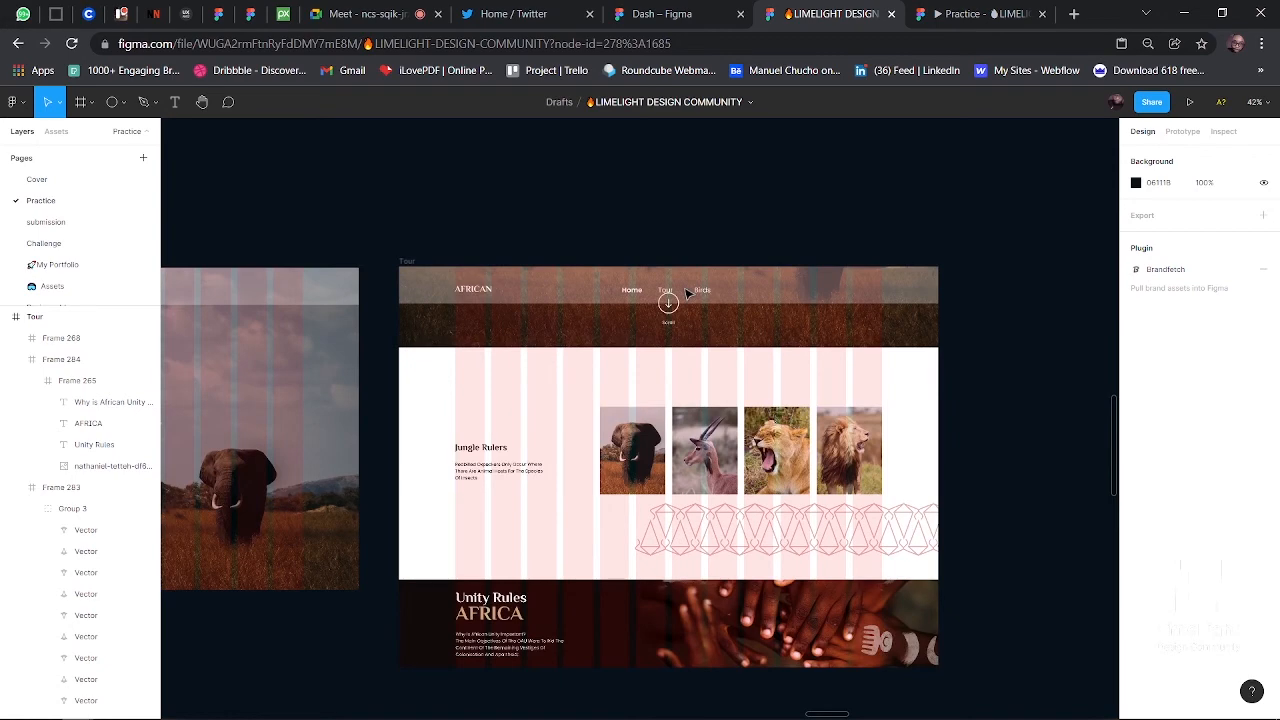
pyautogui.scroll(5, 687, 293)
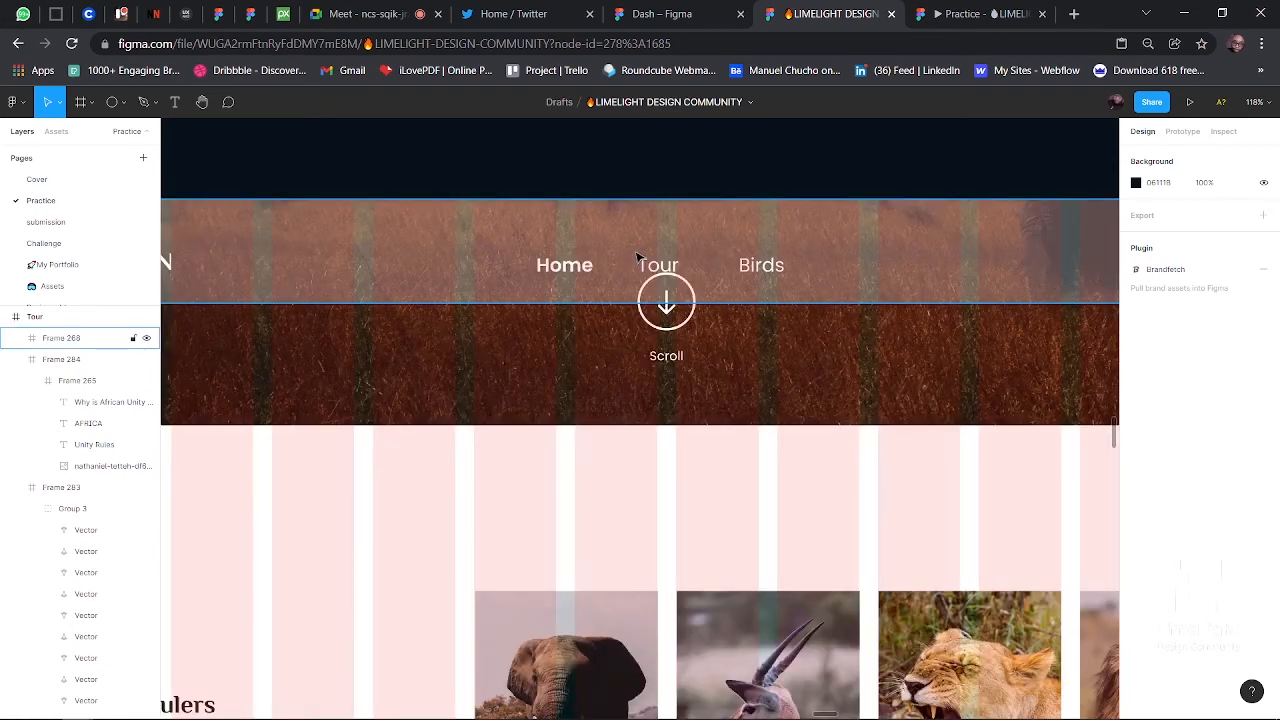
pyautogui.scroll(-3, 686, 263)
pyautogui.scroll(3, 686, 263)
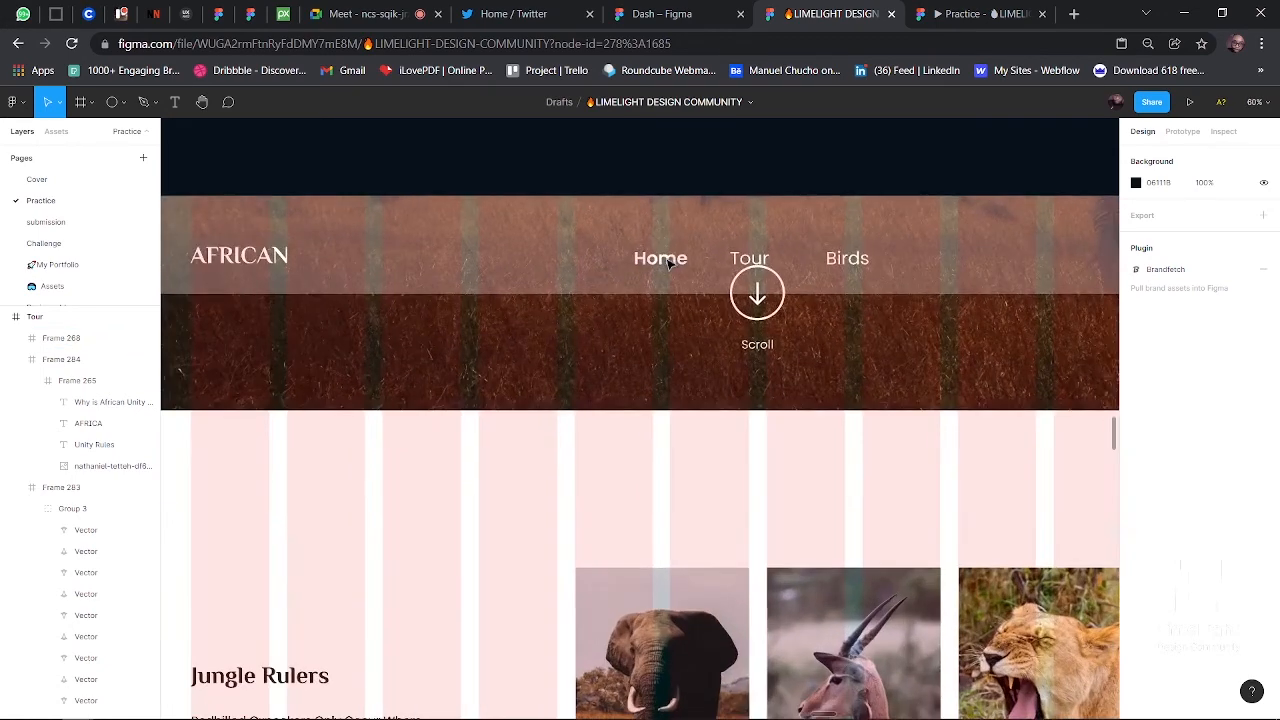
pyautogui.scroll(-2, 711, 425)
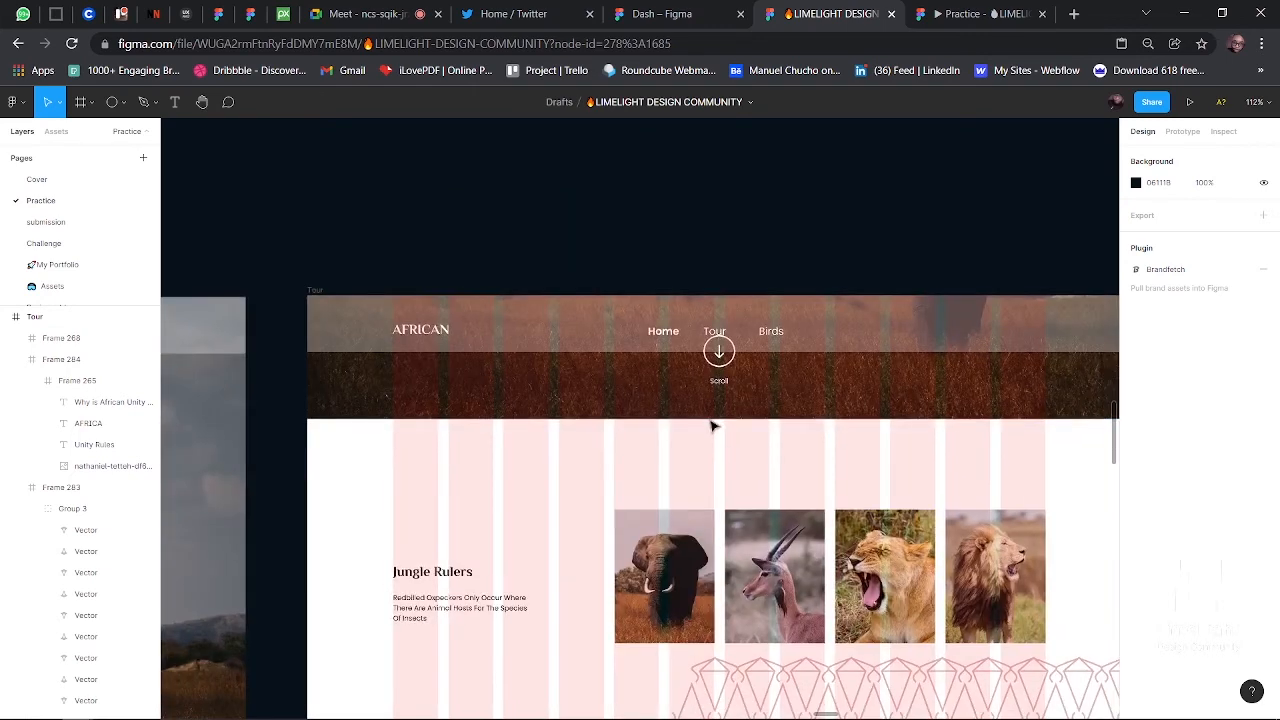
pyautogui.scroll(-3, 711, 426)
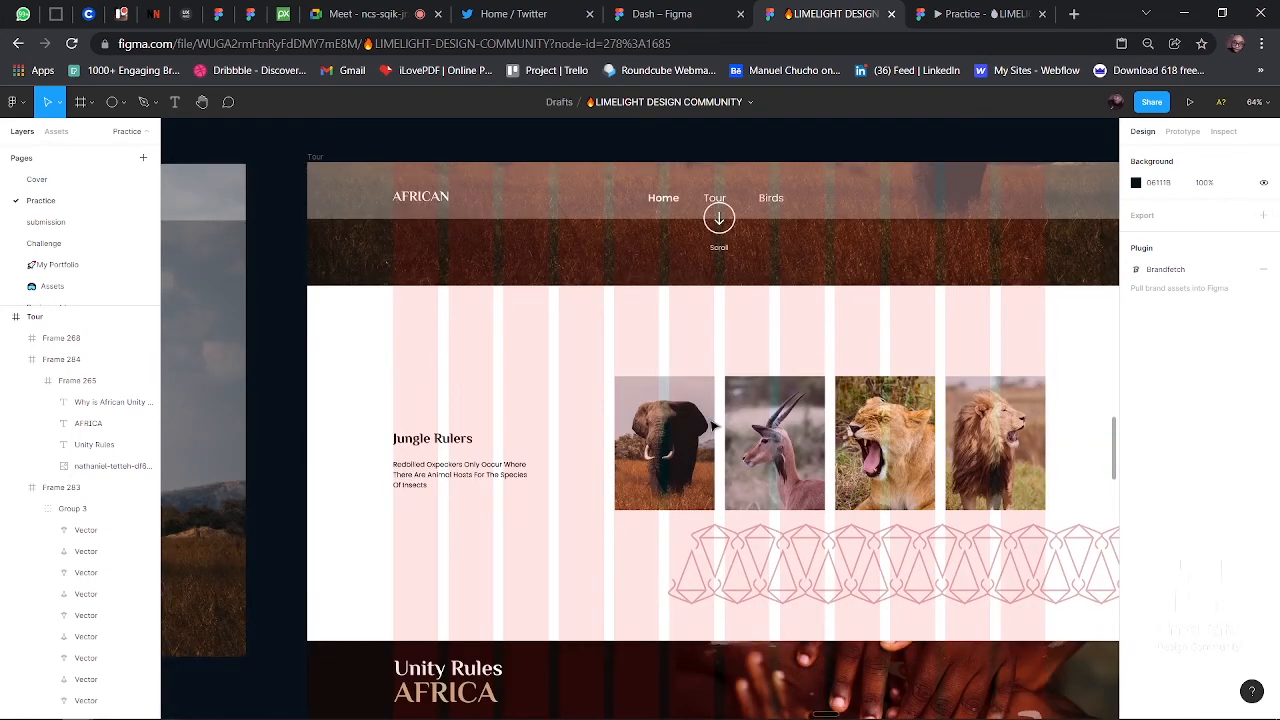
# - Show the prototype interactions of the Tour link in the Tour frame's navigation bar
pyautogui.doubleClick(725, 201)
pyautogui.click(725, 201)
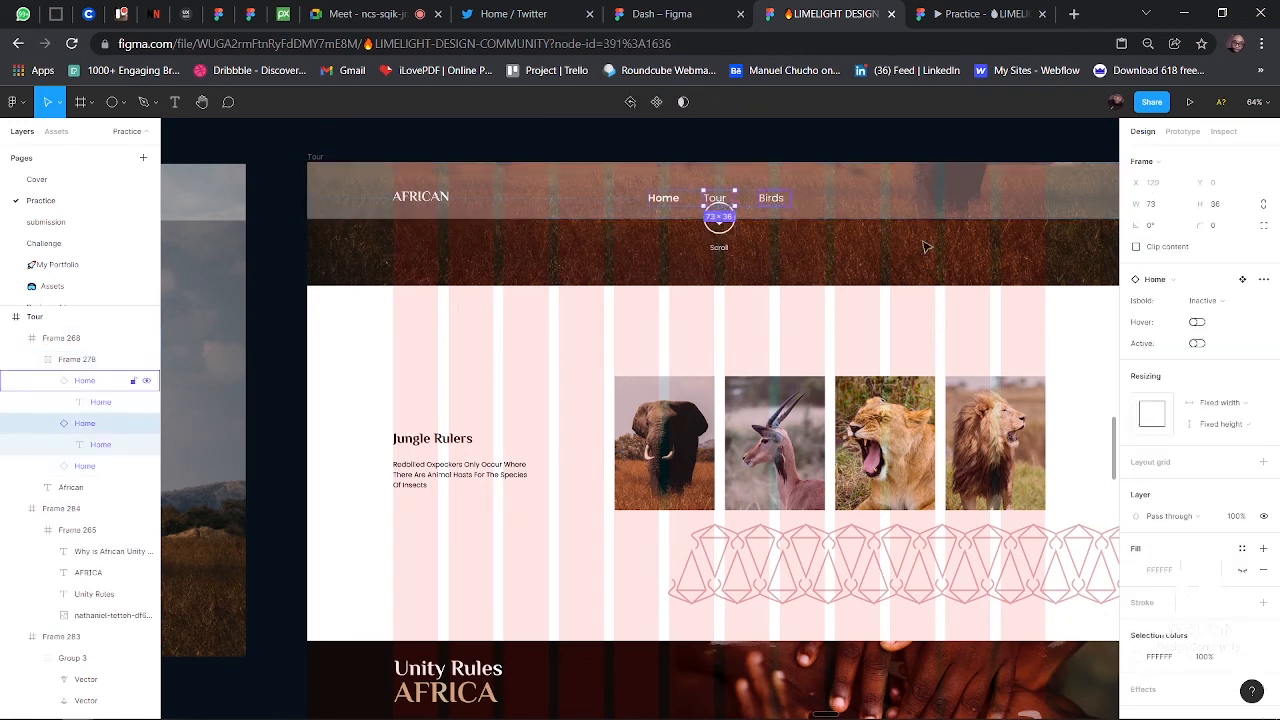
pyautogui.click(1182, 131)
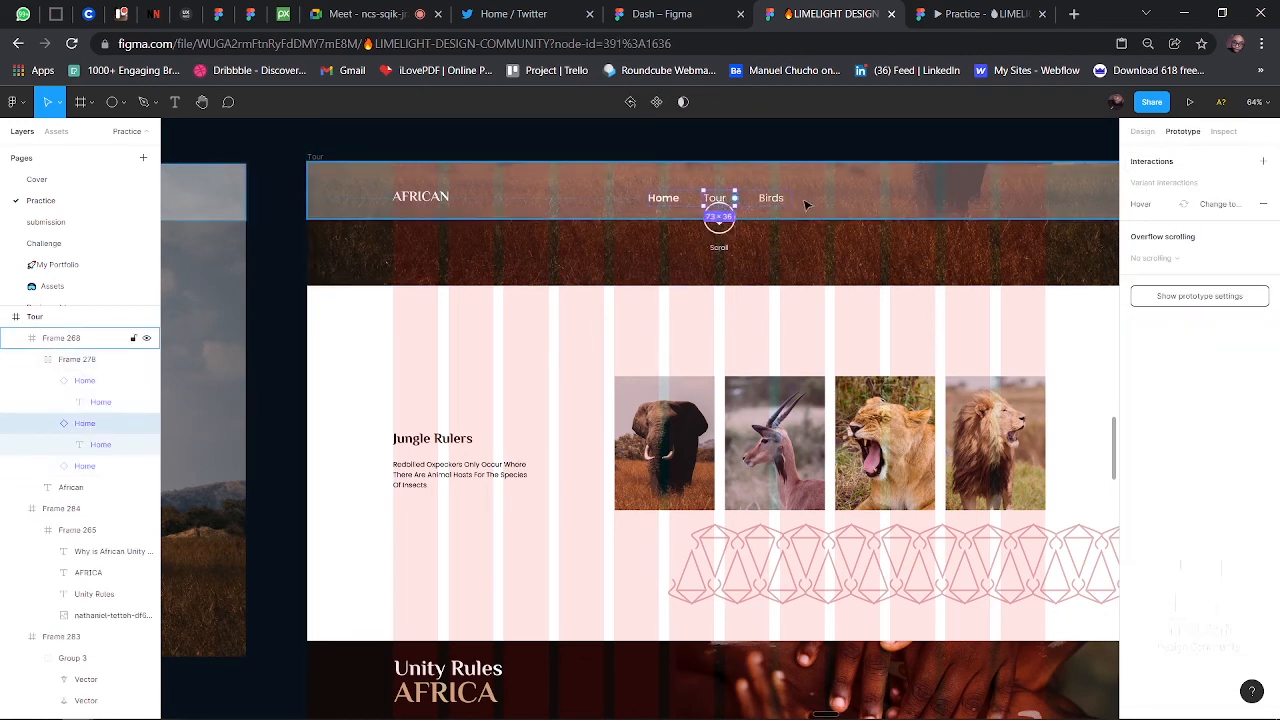
pyautogui.scroll(-3, 806, 204)
pyautogui.hscroll(-2, 806, 204)
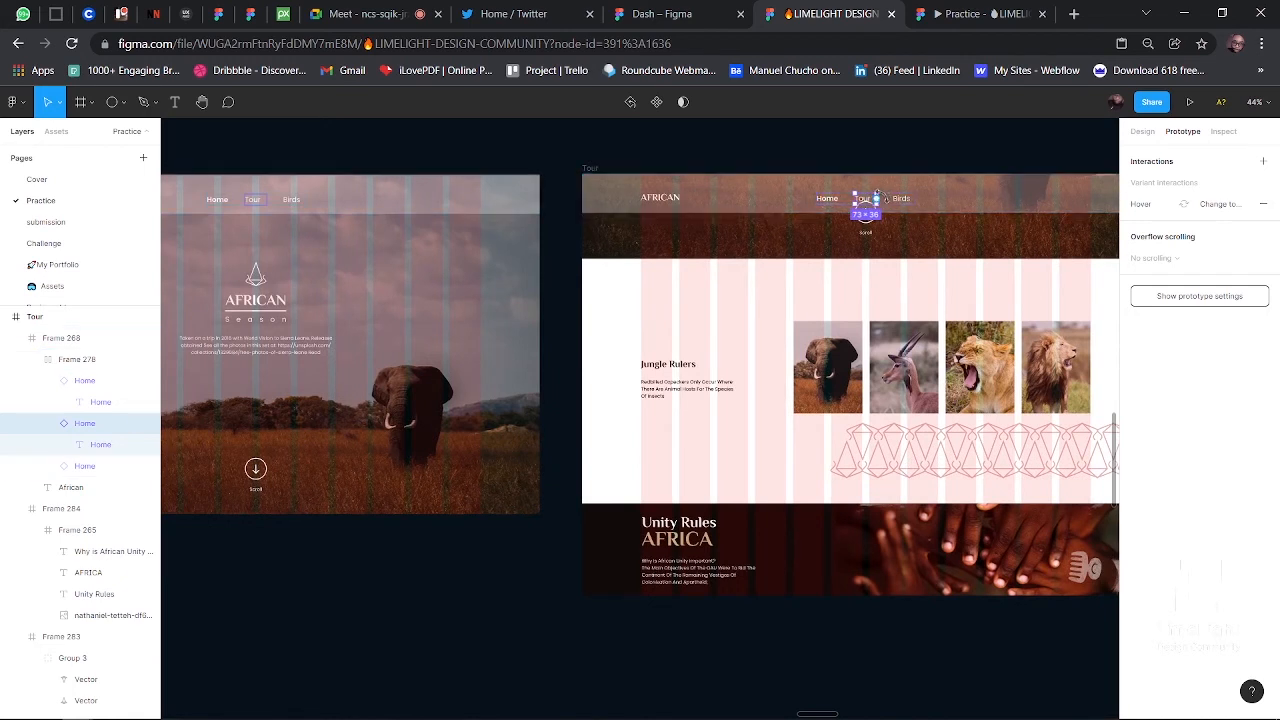
pyautogui.hscroll(-2, 720, 215)
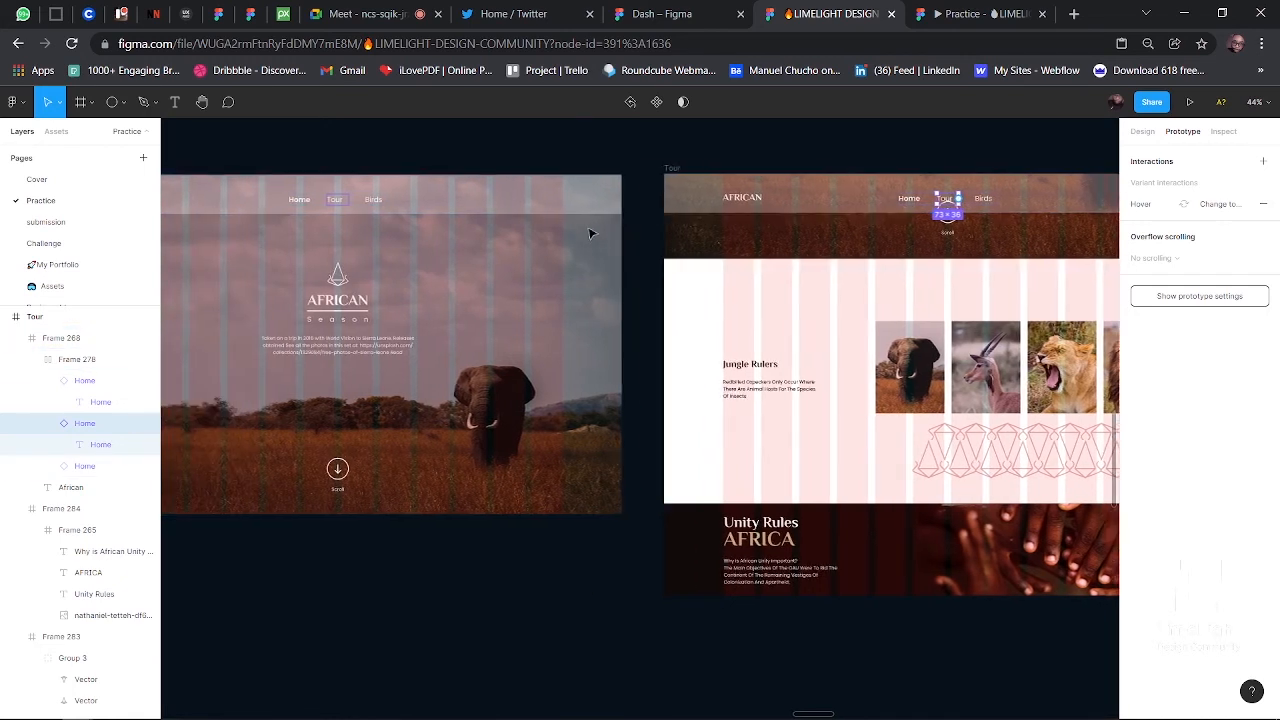
pyautogui.click(755, 148)
# - Connect the Tour link in the Home page's navigation bar to the Tour frame with an on-click Navigate to interaction
pyautogui.hscroll(-3, 354, 171)
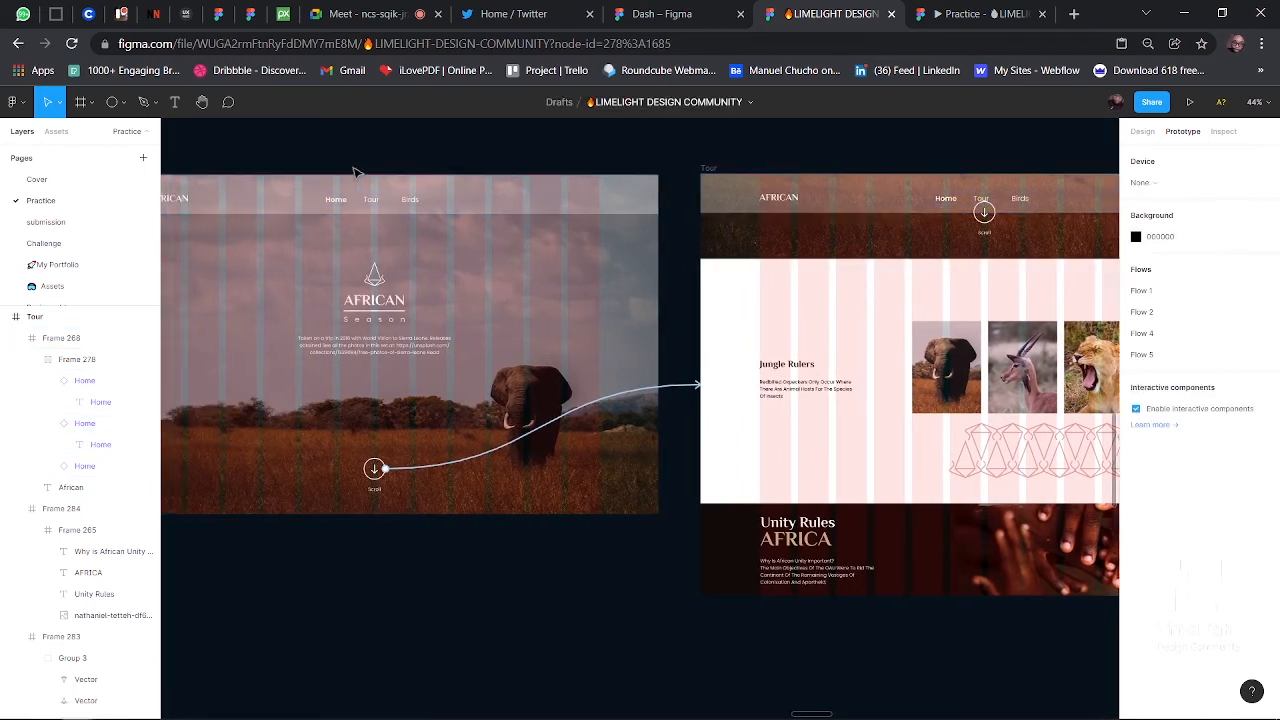
pyautogui.keyDown('ctrl'); pyautogui.click(474, 201); pyautogui.keyUp('ctrl')
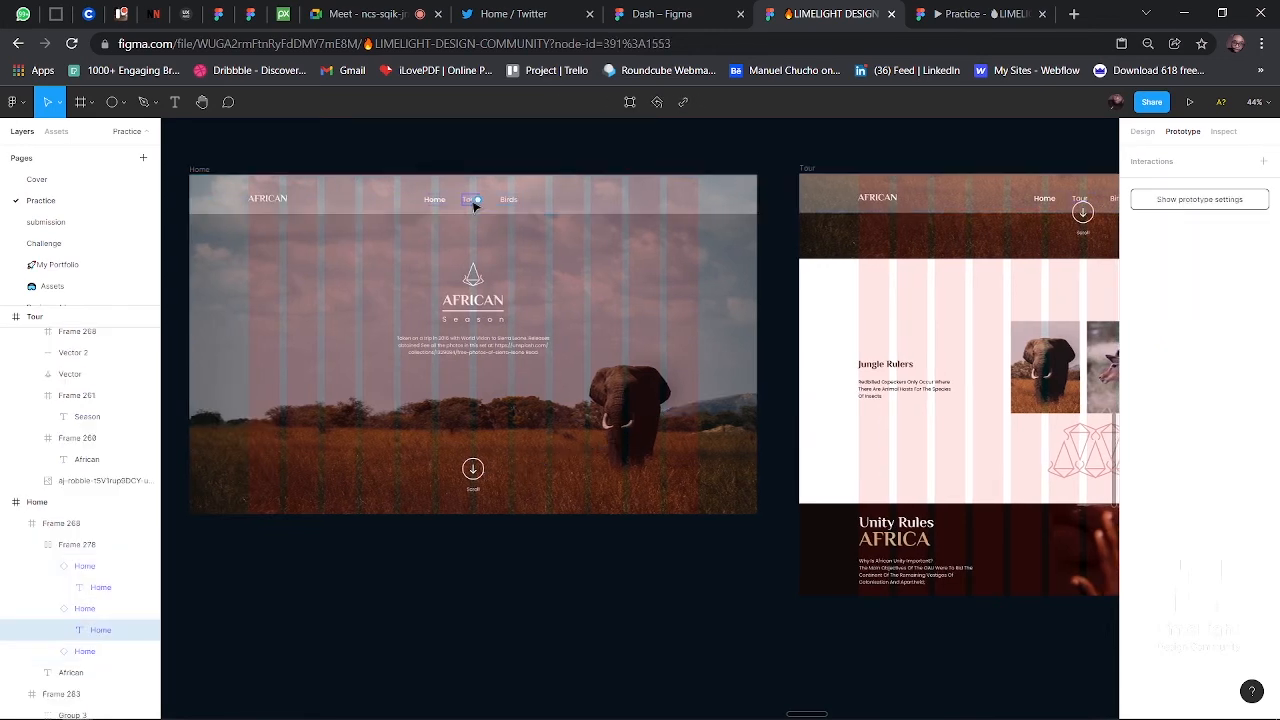
pyautogui.scroll(5, 481, 205)
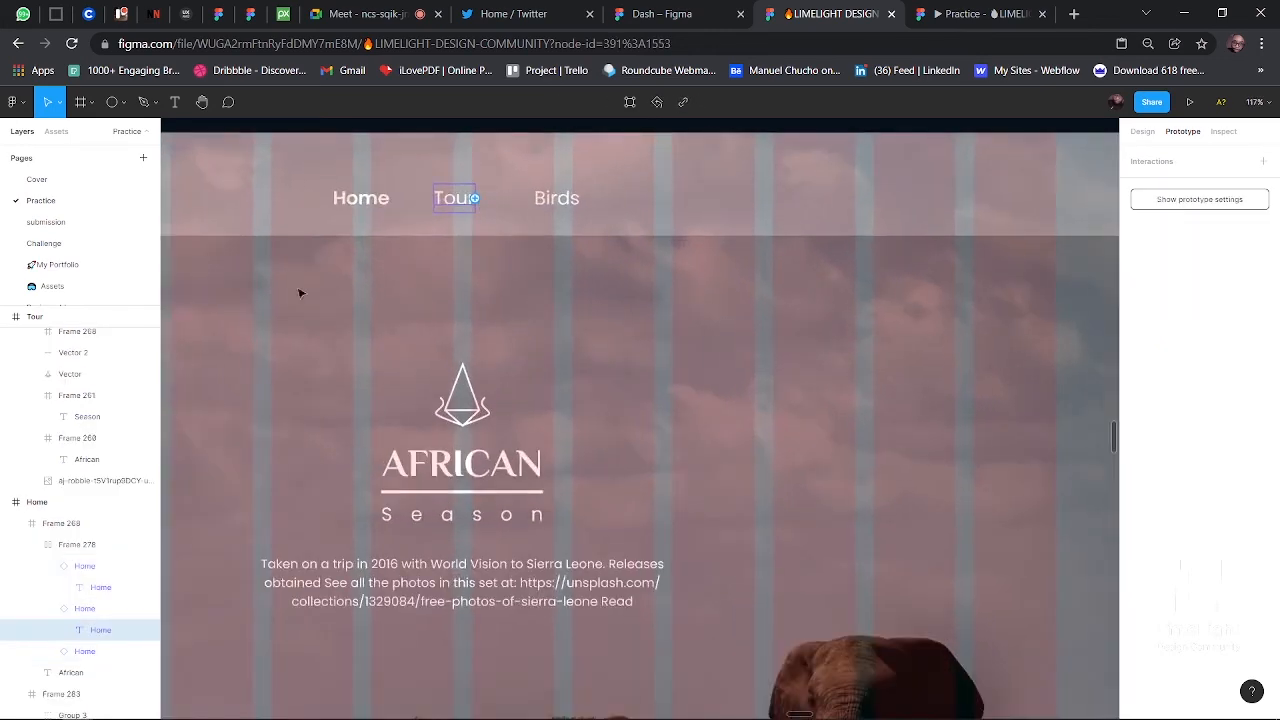
pyautogui.click(80, 610)
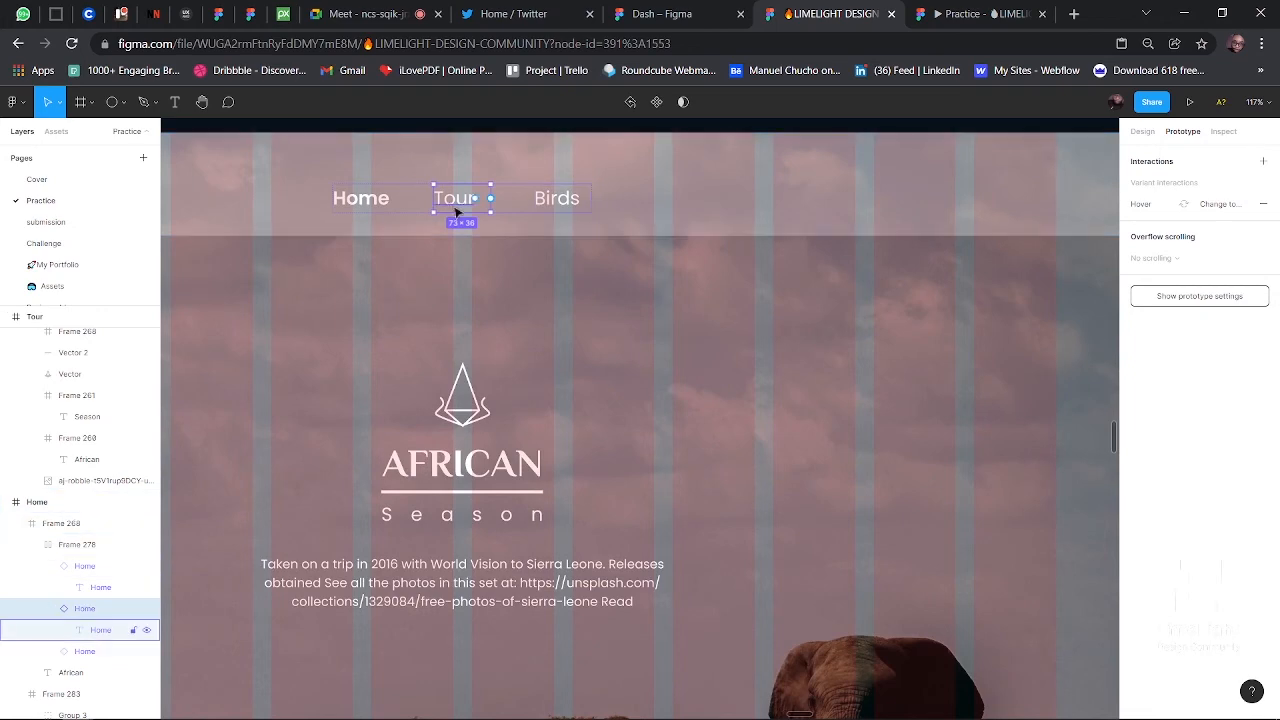
pyautogui.scroll(-4, 450, 204)
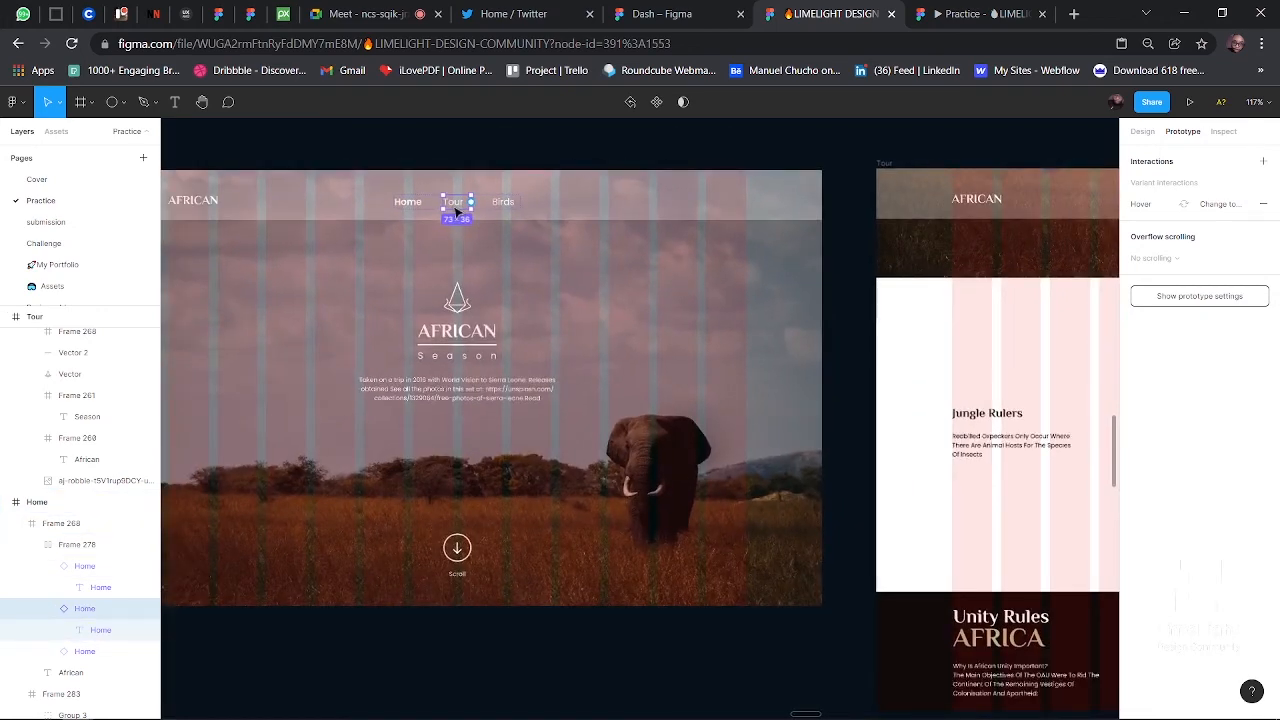
pyautogui.moveTo(470, 201); pyautogui.dragTo(908, 294)
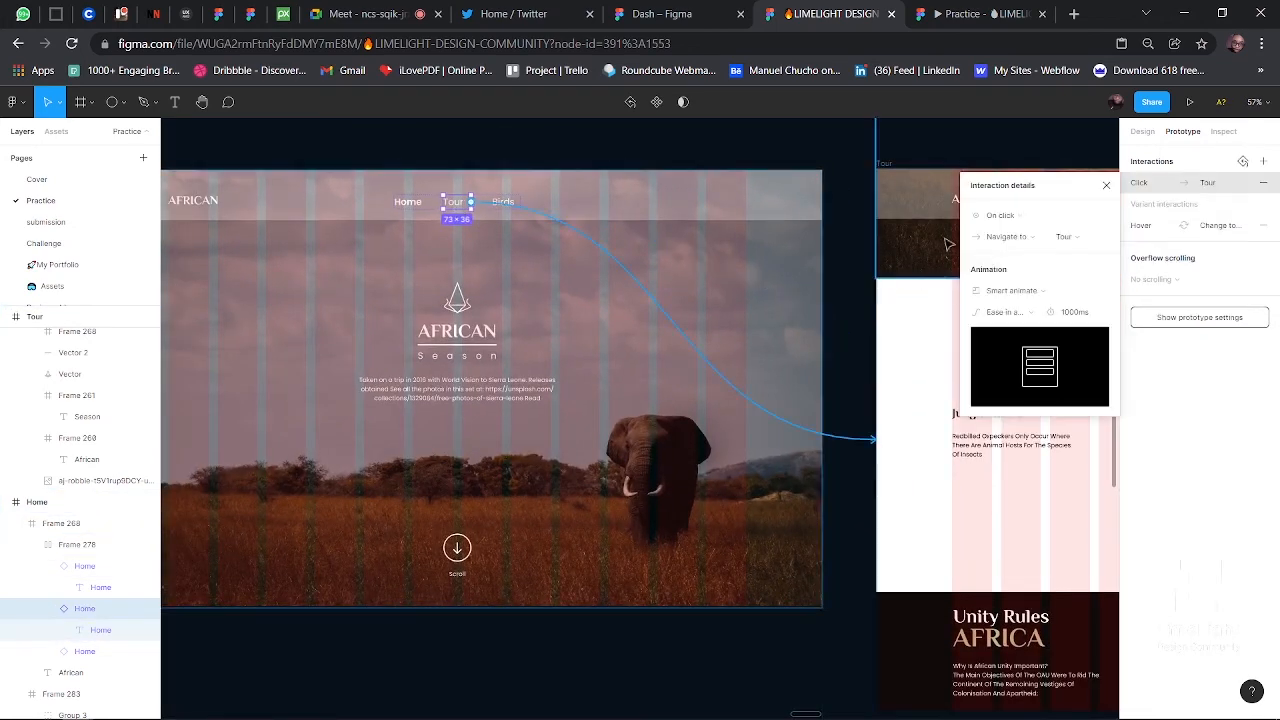
pyautogui.click(955, 143)
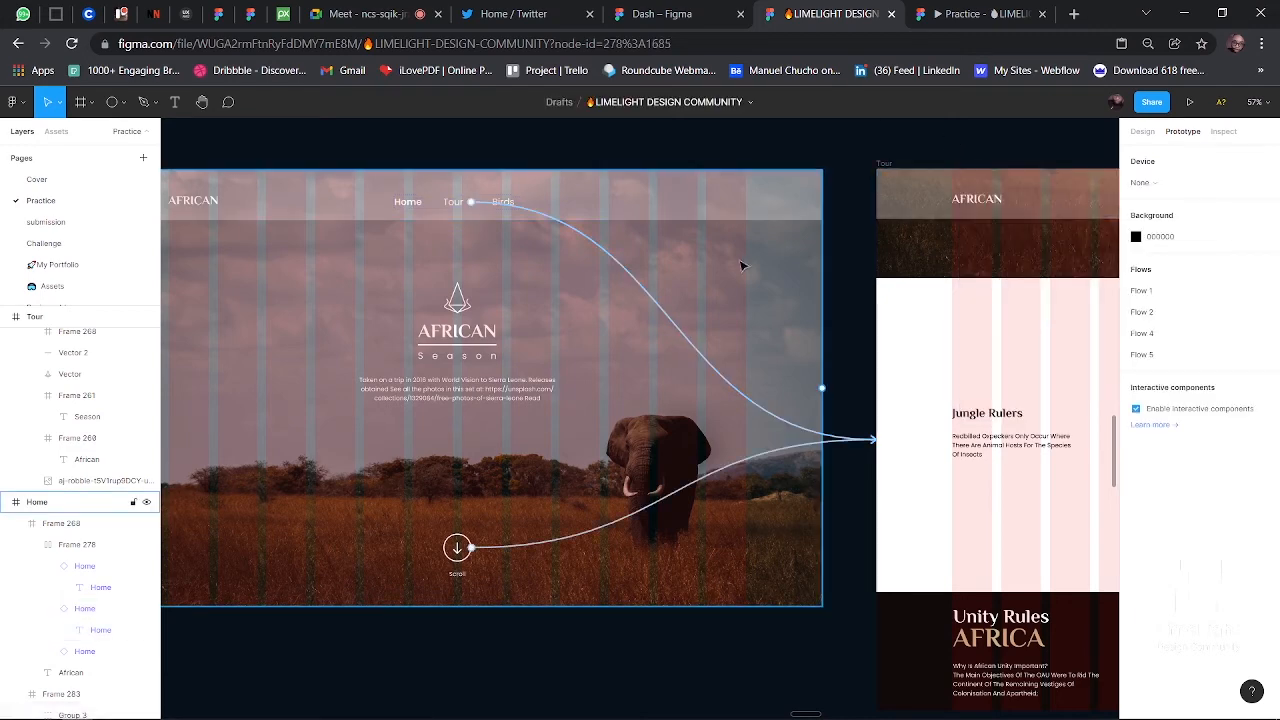
# - Set the Tour link in the Tour frame's navigation bar to the active variant
pyautogui.scroll(-3, 742, 266)
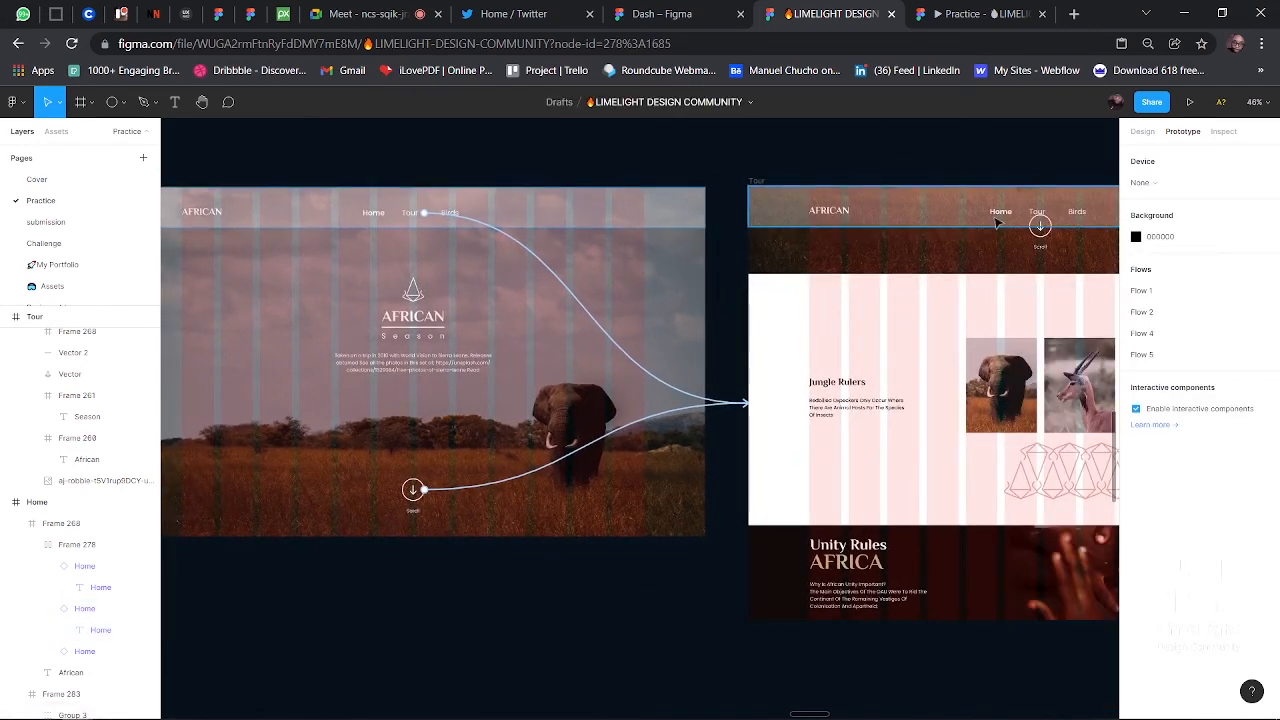
pyautogui.hscroll(3, 830, 228)
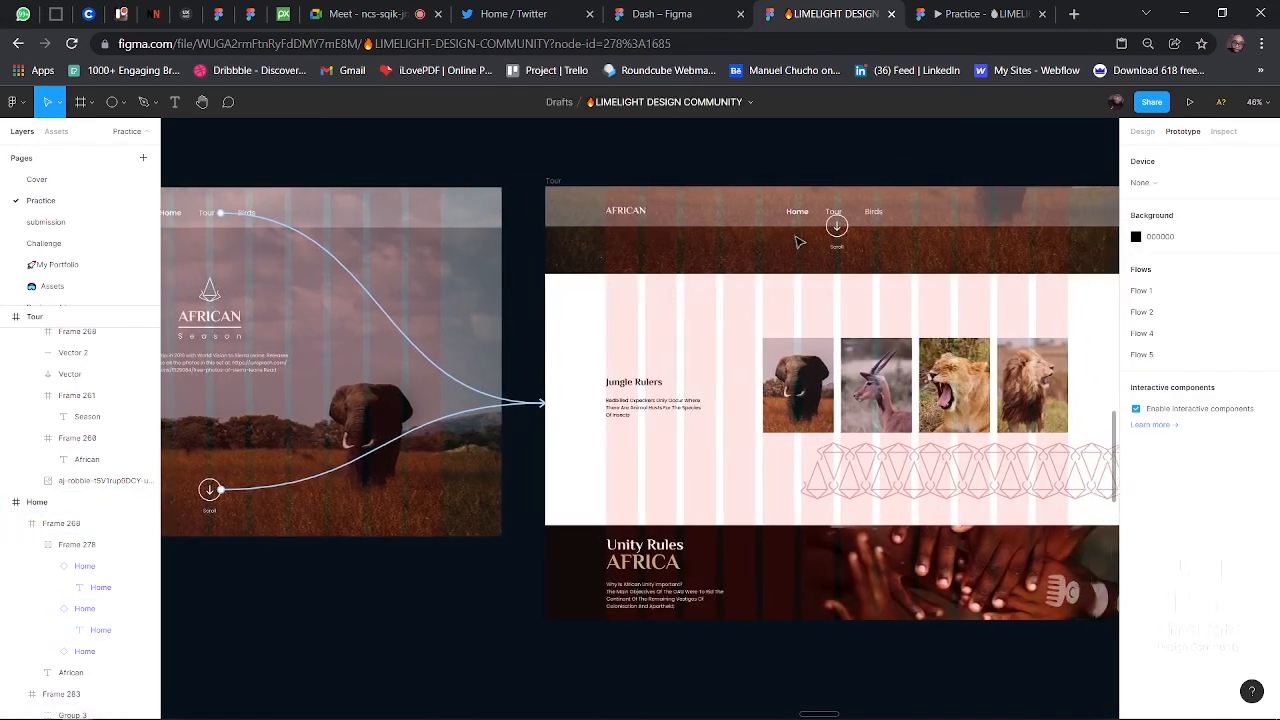
pyautogui.scroll(6, 845, 228)
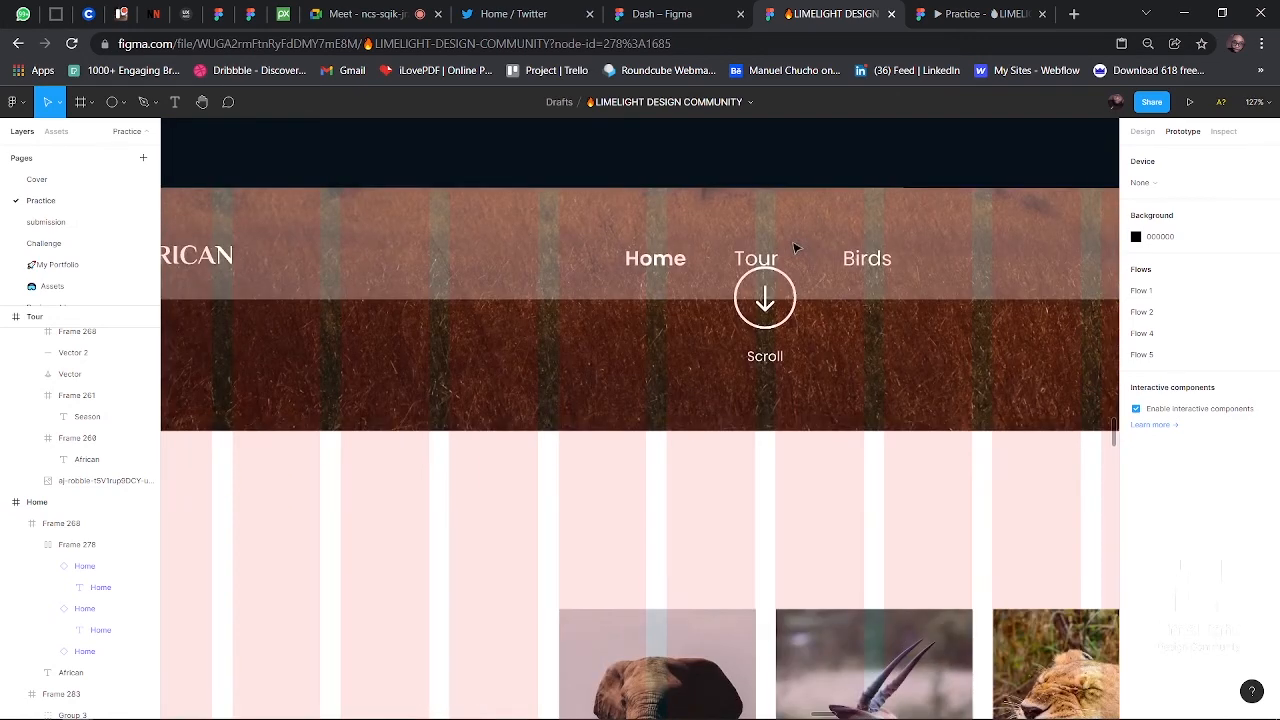
pyautogui.doubleClick(767, 262)
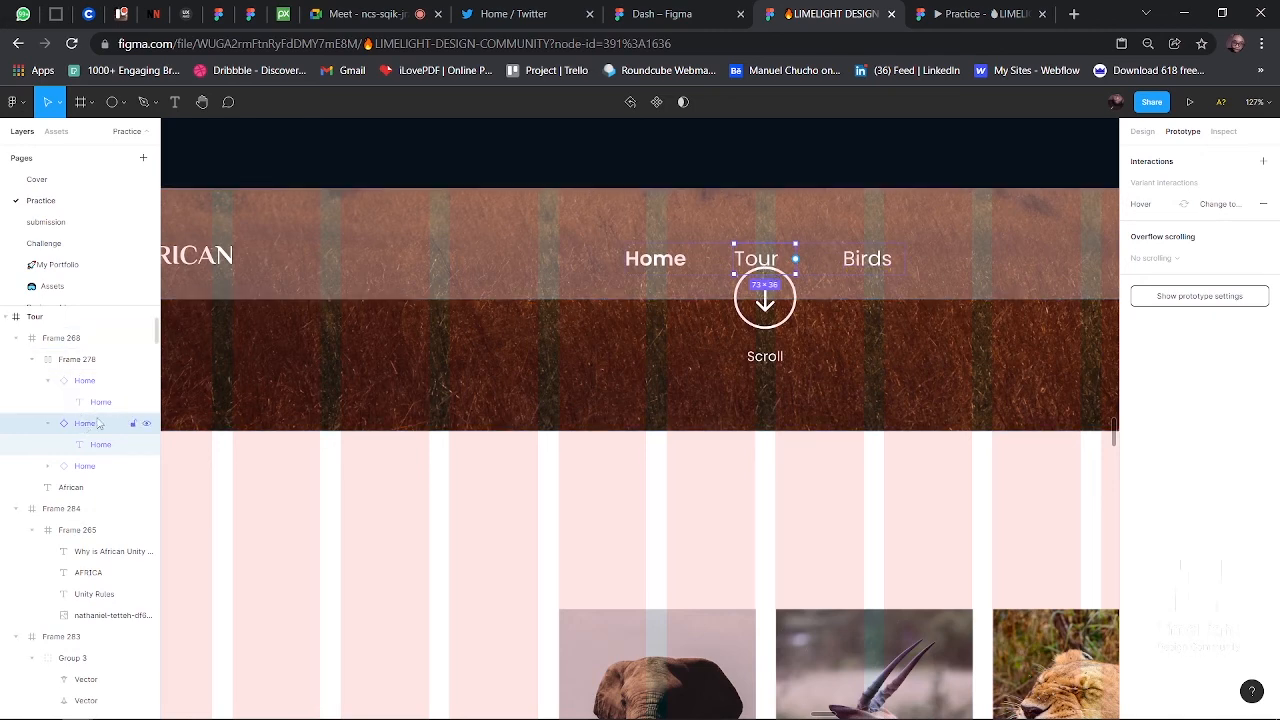
pyautogui.click(1150, 130)
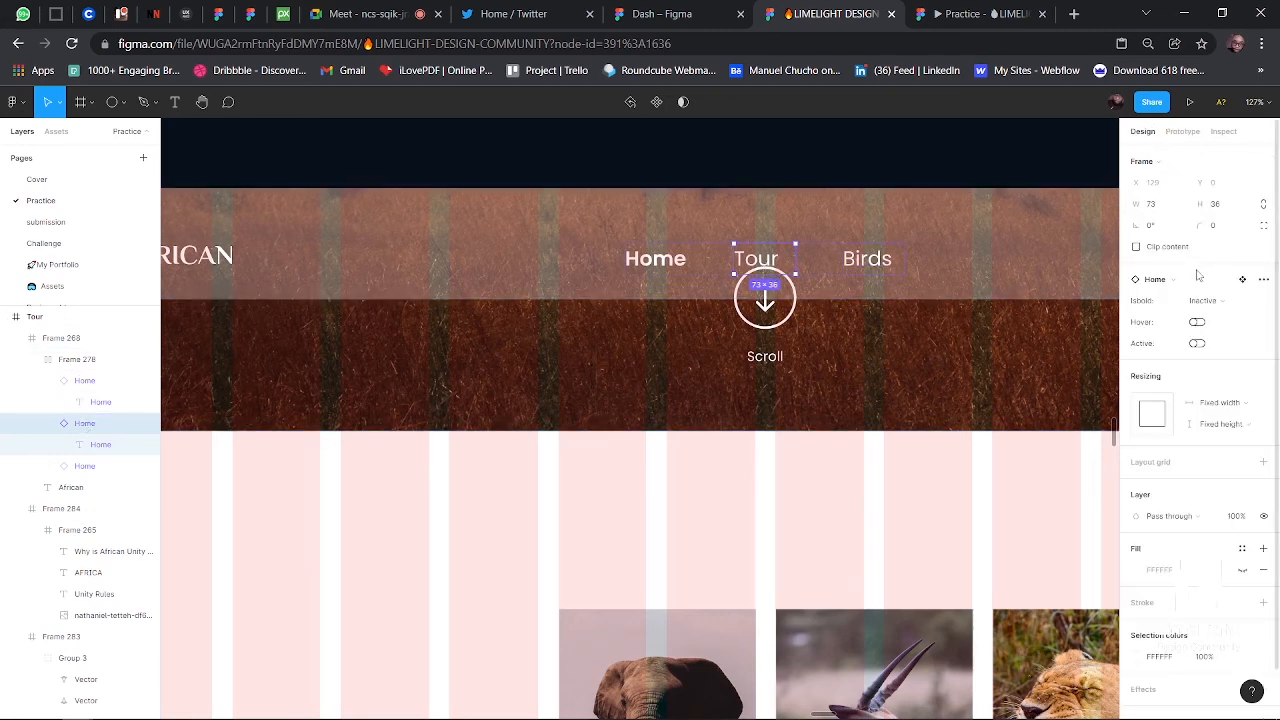
pyautogui.click(1206, 300)
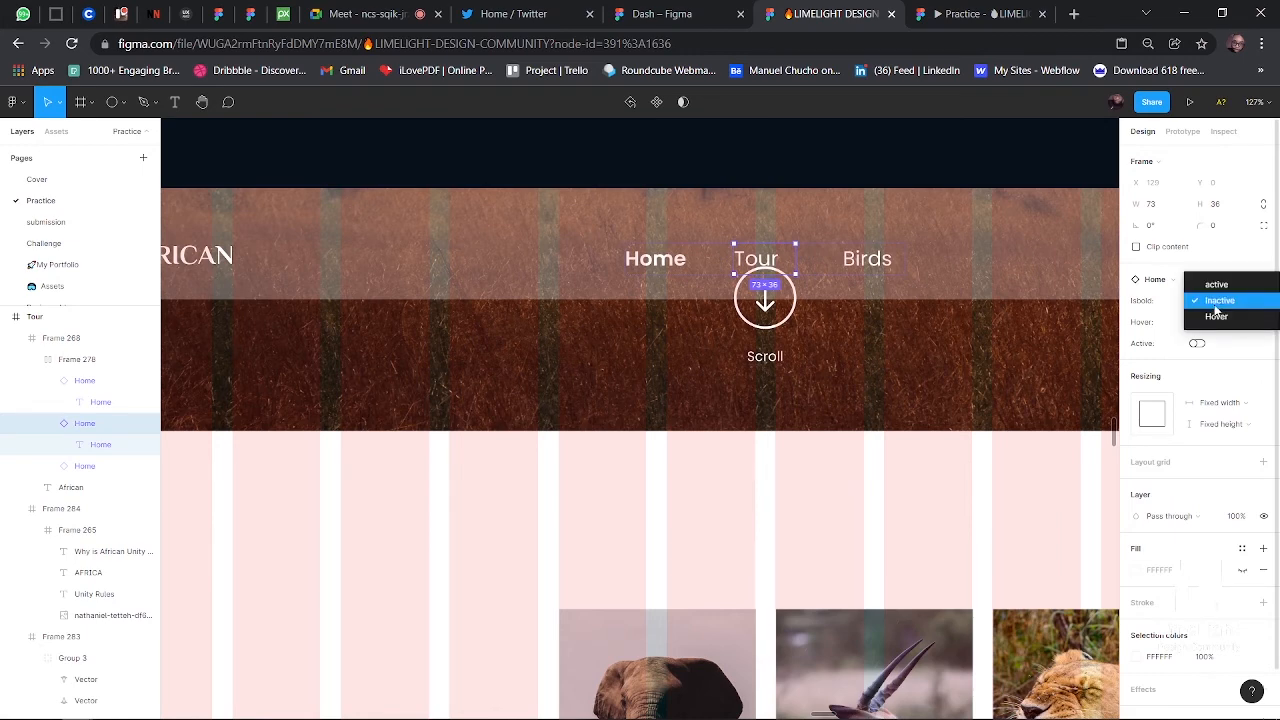
pyautogui.click(1217, 287)
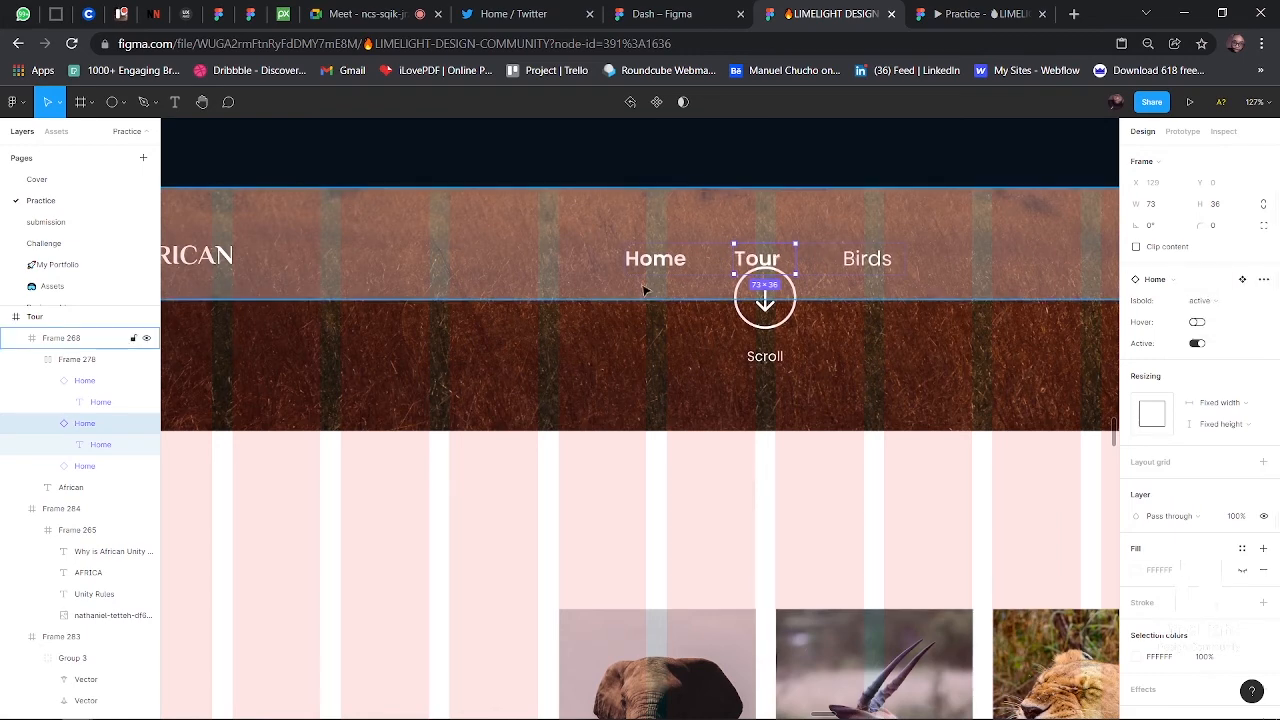
# - Set the Home link in the Tour frame's navigation bar to the Inactive variant
pyautogui.click(666, 264)
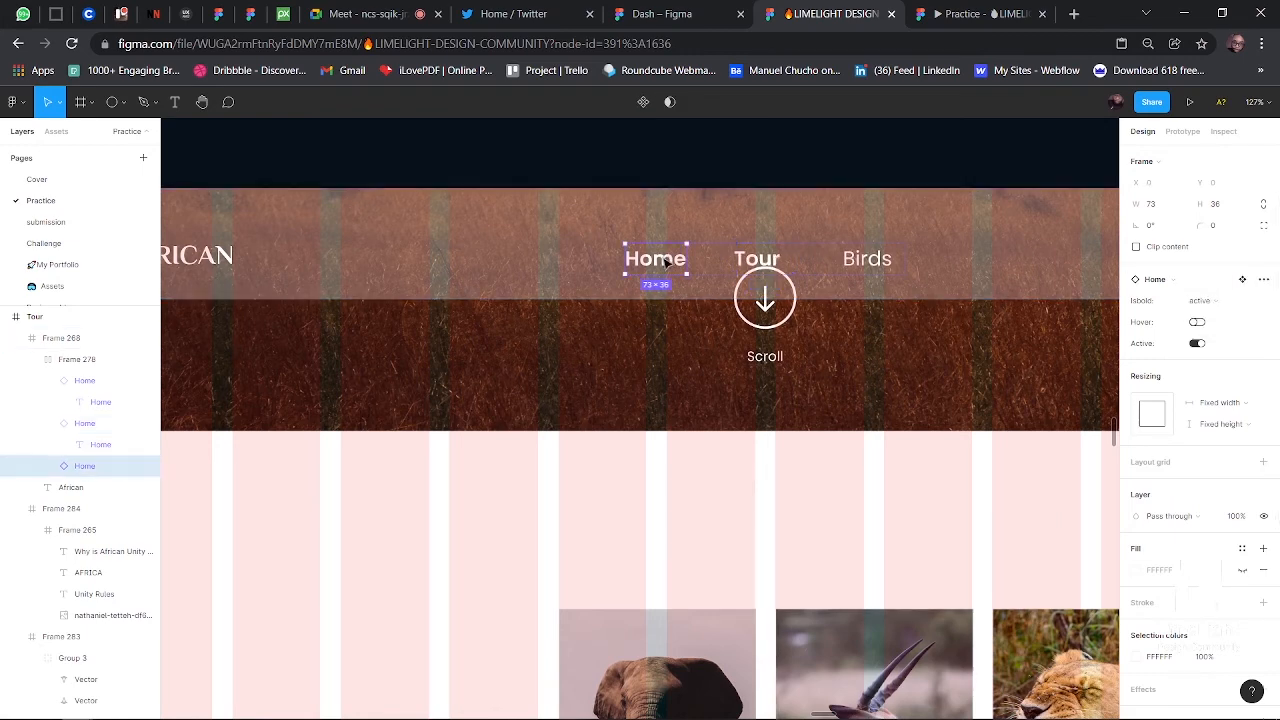
pyautogui.click(1224, 298)
pyautogui.click(1223, 316)
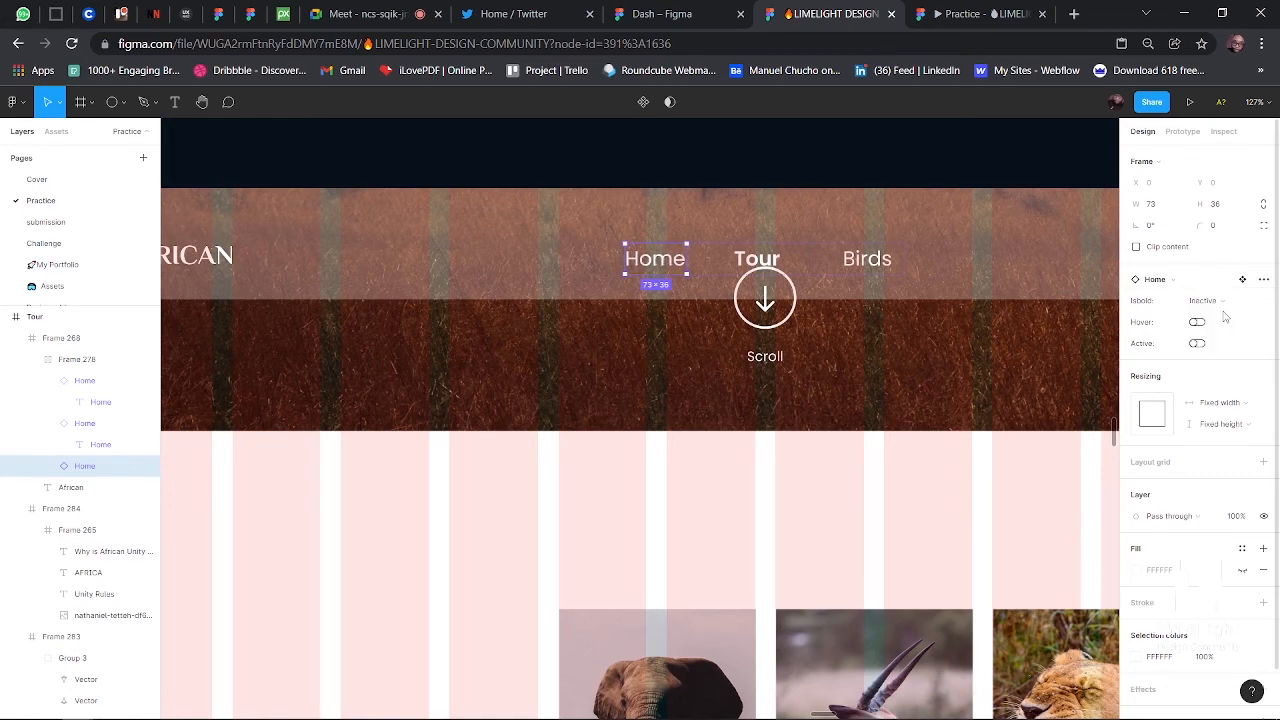
pyautogui.click(908, 176)
pyautogui.scroll(-5, 730, 277)
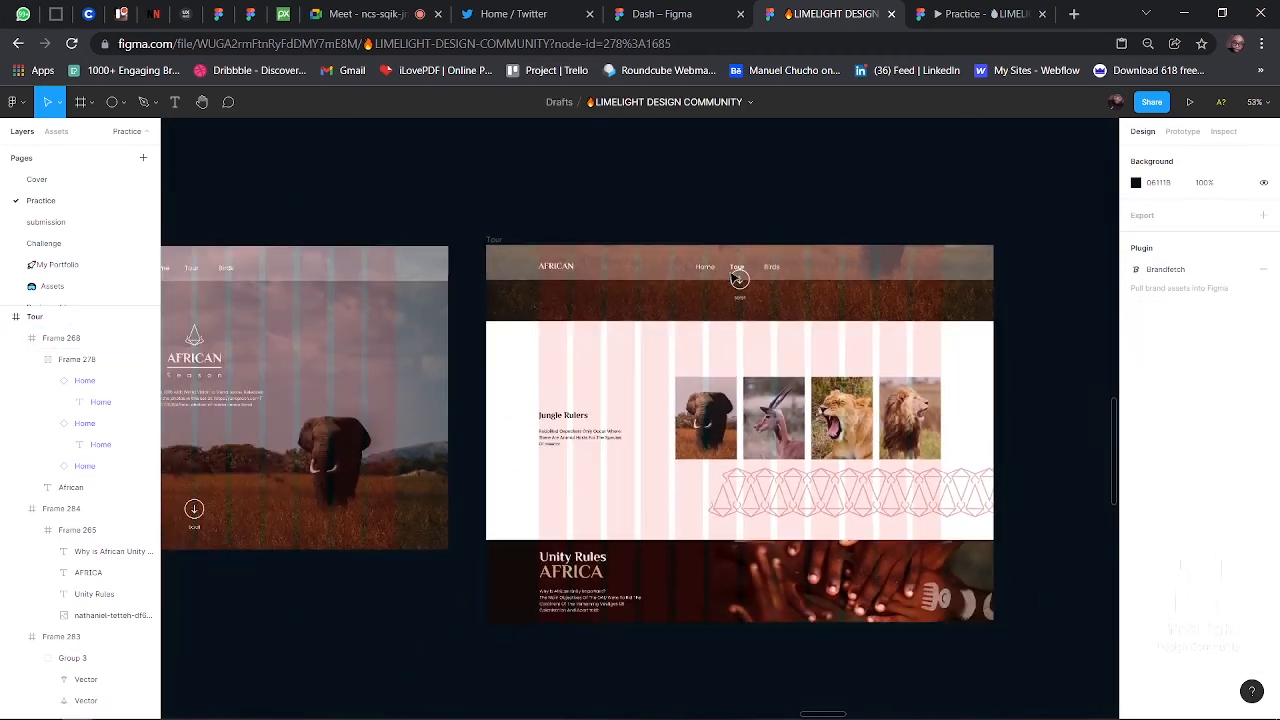
pyautogui.hscroll(-3, 738, 279)
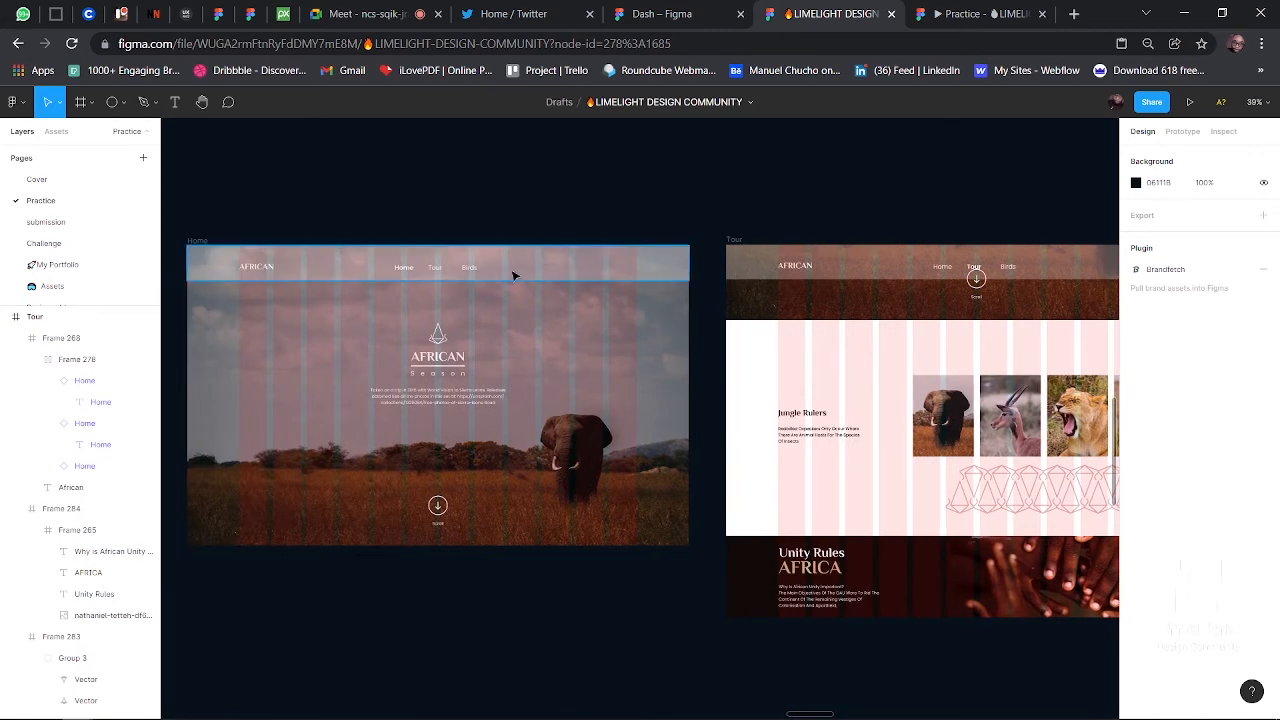
pyautogui.hscroll(-2, 513, 275)
pyautogui.scroll(5, 563, 278)
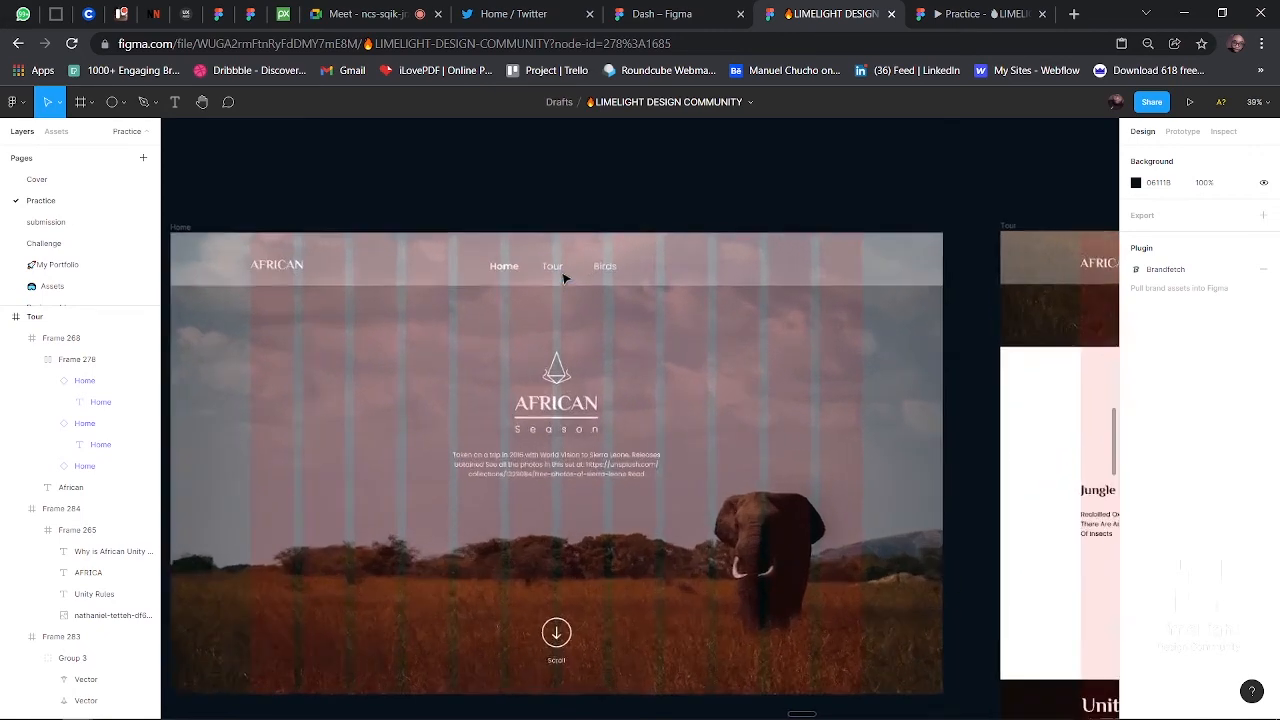
pyautogui.scroll(-1, 563, 278)
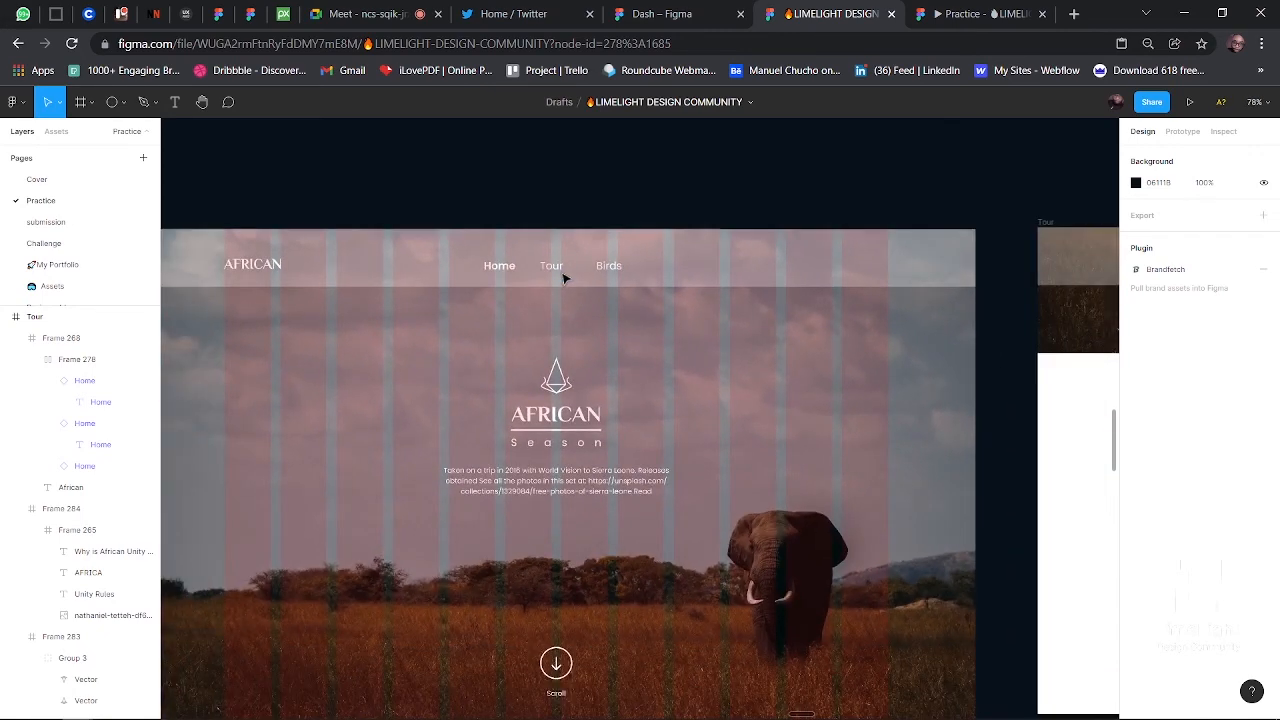
# - Duplicate the whole Tour frame beside the original
pyautogui.scroll(-5, 563, 278)
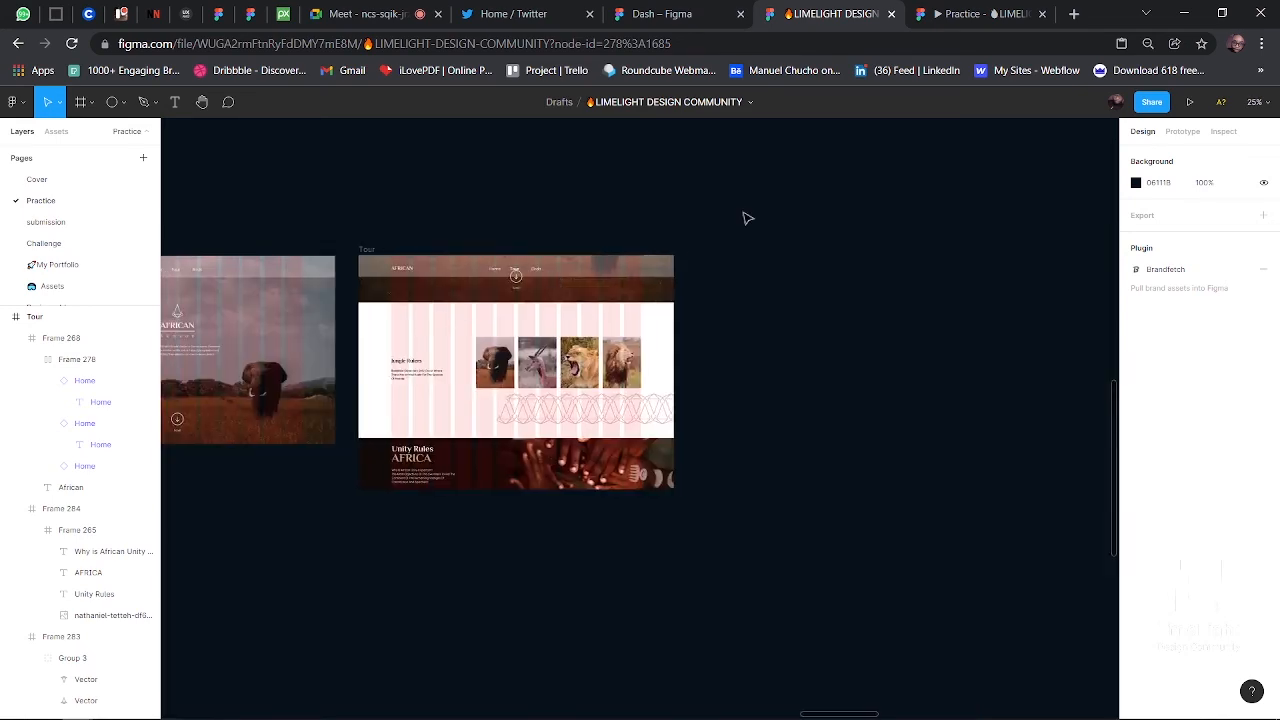
pyautogui.click(368, 251)
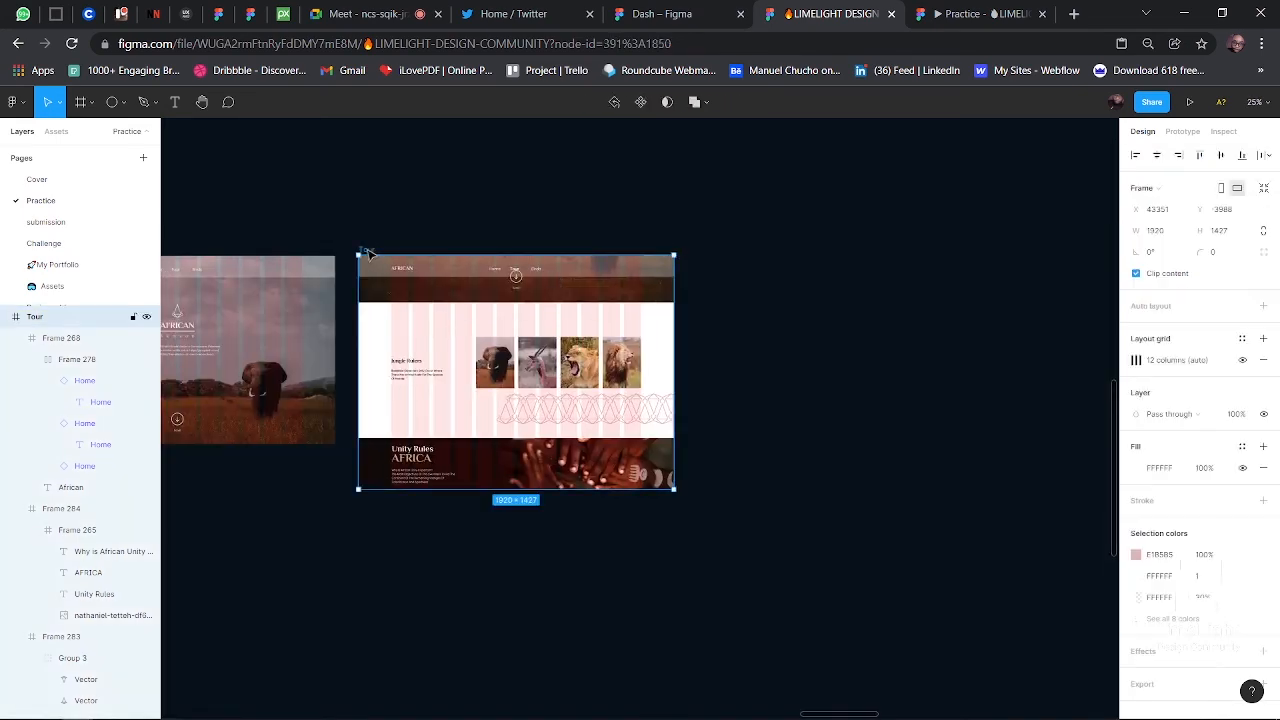
pyautogui.hotkey('ctrl', 'd')
pyautogui.hscroll(3, 714, 337)
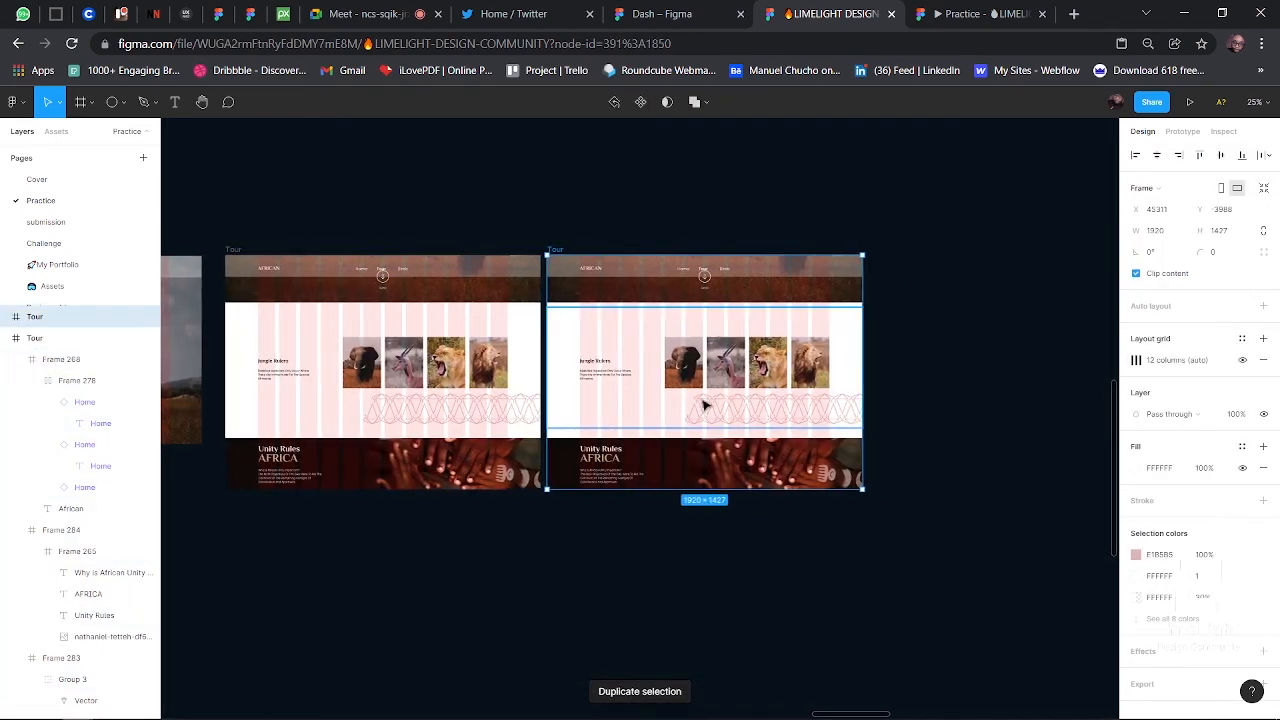
# - Shift all the contents of the duplicated Tour frame upward until only the lower part of the Unity Rules banner remains at its top edge
pyautogui.press('Return')
pyautogui.hotkey('shift', 'Up')
pyautogui.hotkey('shift', 'Up')
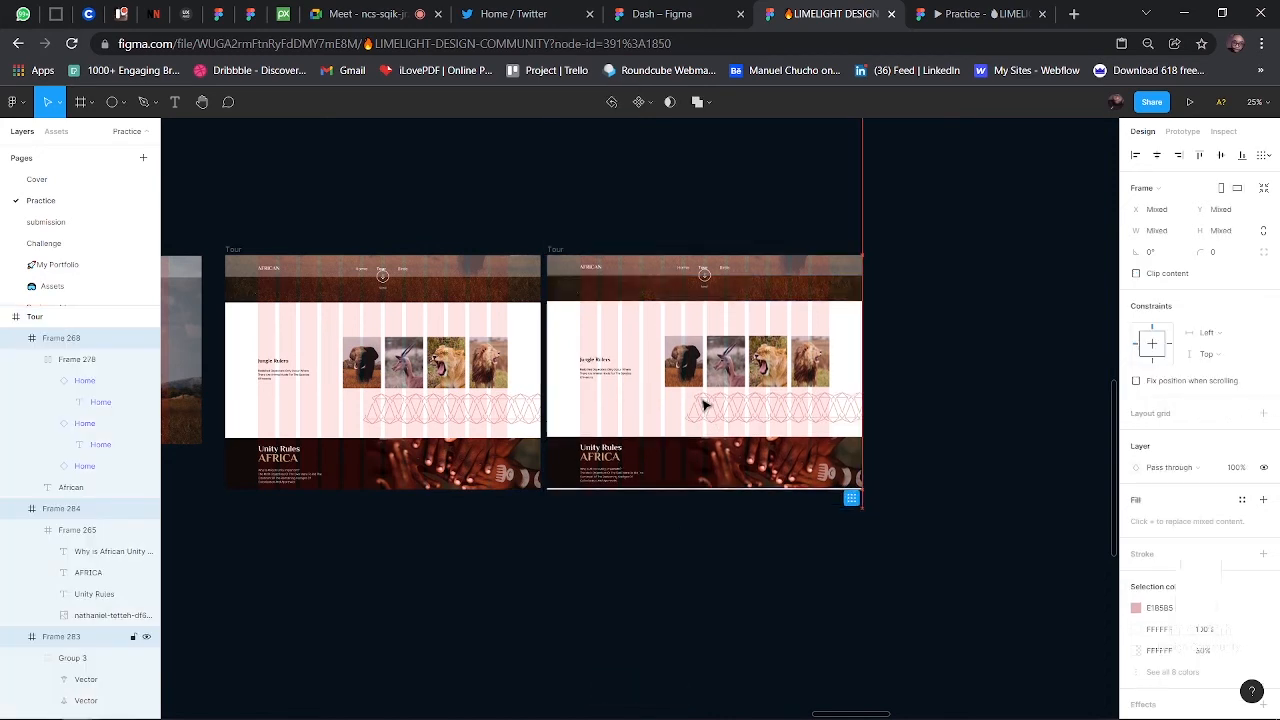
pyautogui.hotkey('shift', 'Up')
pyautogui.hotkey('shift', 'Up')
pyautogui.hotkey('shift', 'Up')
pyautogui.hotkey('shift', 'Up')
pyautogui.hotkey('shift', 'Up')
pyautogui.hotkey('shift', 'Up')
pyautogui.hotkey('shift', 'Up')
pyautogui.hotkey('shift', 'Up')
pyautogui.hotkey('shift', 'Up')
pyautogui.hotkey('shift', 'Up')
pyautogui.hotkey('shift', 'Up')
pyautogui.hotkey('shift', 'Up')
pyautogui.hotkey('shift', 'Up')
pyautogui.hotkey('shift', 'Up')
pyautogui.hotkey('shift', 'Up')
pyautogui.hotkey('shift', 'Up')
pyautogui.hotkey('shift', 'Up')
pyautogui.hotkey('shift', 'Up')
pyautogui.hotkey('shift', 'Up')
pyautogui.hotkey('shift', 'Up')
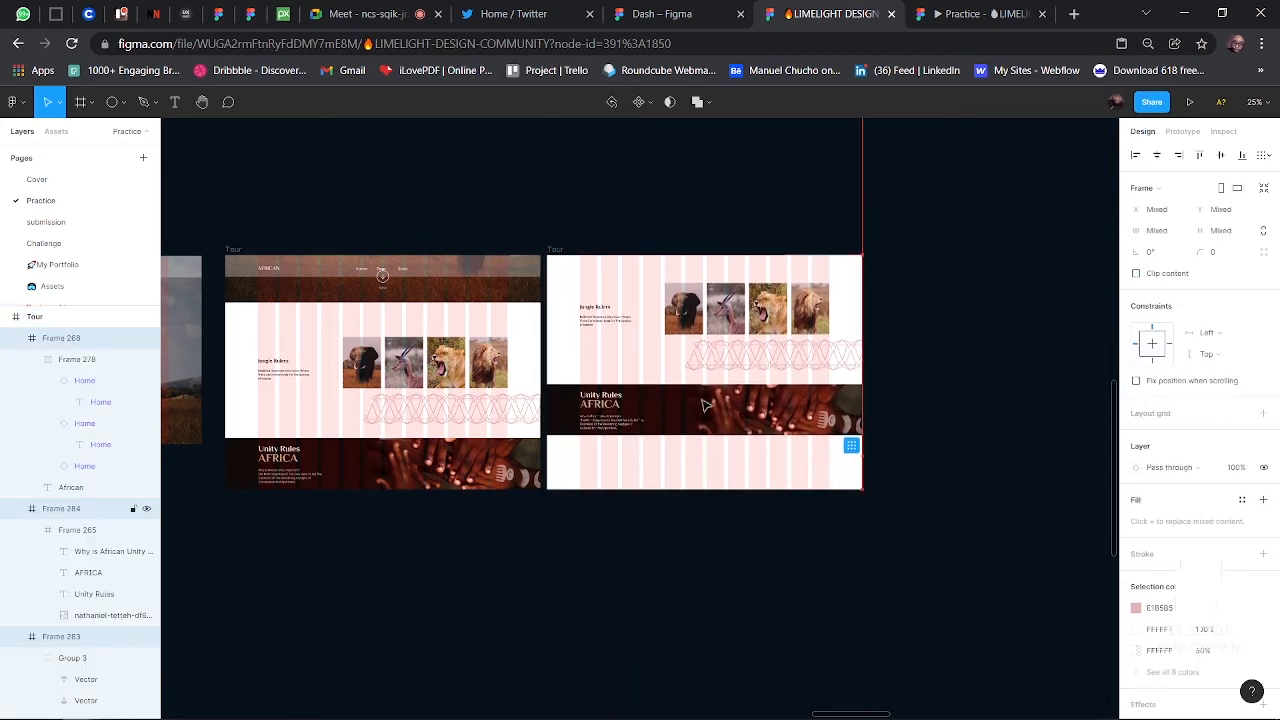
pyautogui.hotkey('shift', 'Up')
pyautogui.hotkey('shift', 'Up')
pyautogui.hotkey('shift', 'Up')
pyautogui.hotkey('shift', 'Up')
pyautogui.hotkey('shift', 'Up')
pyautogui.hotkey('shift', 'Up')
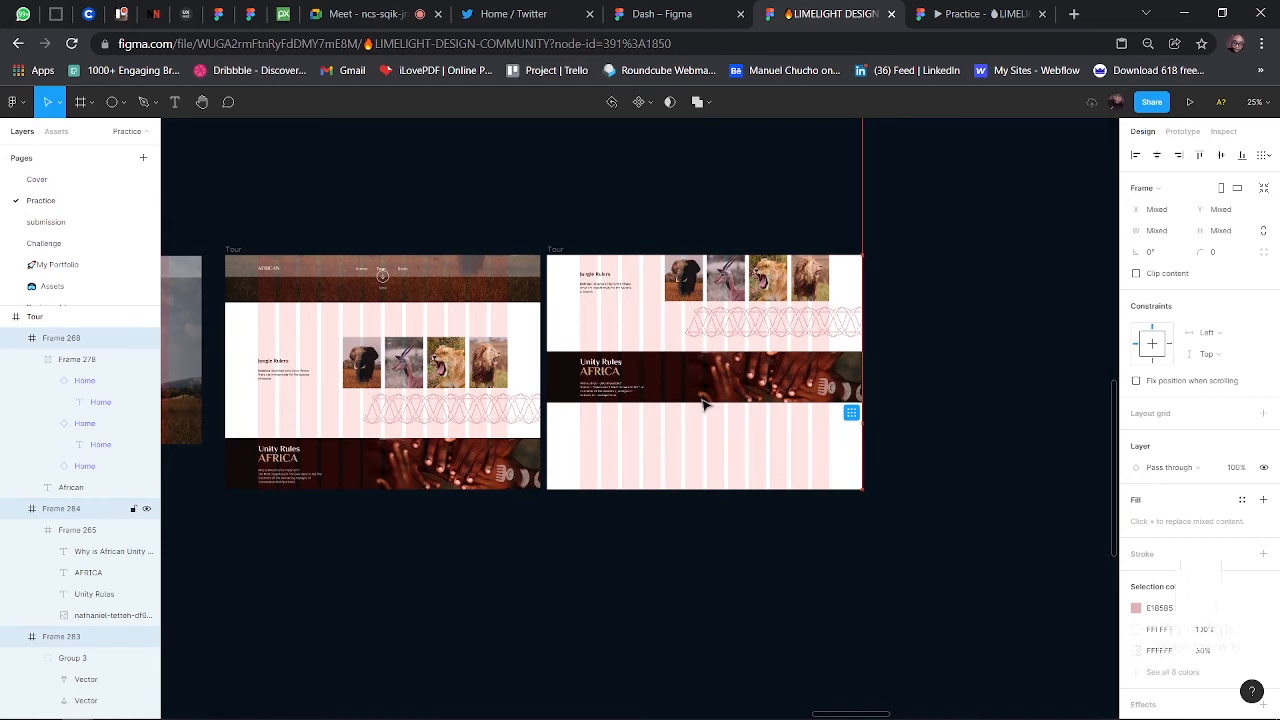
pyautogui.hotkey('shift', 'Up')
pyautogui.hotkey('shift', 'Up')
pyautogui.hotkey('shift', 'Up')
pyautogui.hotkey('shift', 'Up')
pyautogui.hotkey('shift', 'Up')
pyautogui.hotkey('shift', 'Up')
pyautogui.hotkey('shift', 'Up')
pyautogui.hotkey('shift', 'Up')
pyautogui.hotkey('shift', 'Up')
pyautogui.hotkey('shift', 'Up')
pyautogui.hotkey('shift', 'Up')
pyautogui.hotkey('shift', 'Up')
pyautogui.hotkey('shift', 'Up')
pyautogui.hotkey('shift', 'Up')
pyautogui.hotkey('shift', 'Up')
pyautogui.hotkey('shift', 'Up')
pyautogui.hotkey('shift', 'Up')
pyautogui.hotkey('shift', 'Up')
pyautogui.hotkey('shift', 'Up')
pyautogui.hotkey('shift', 'Up')
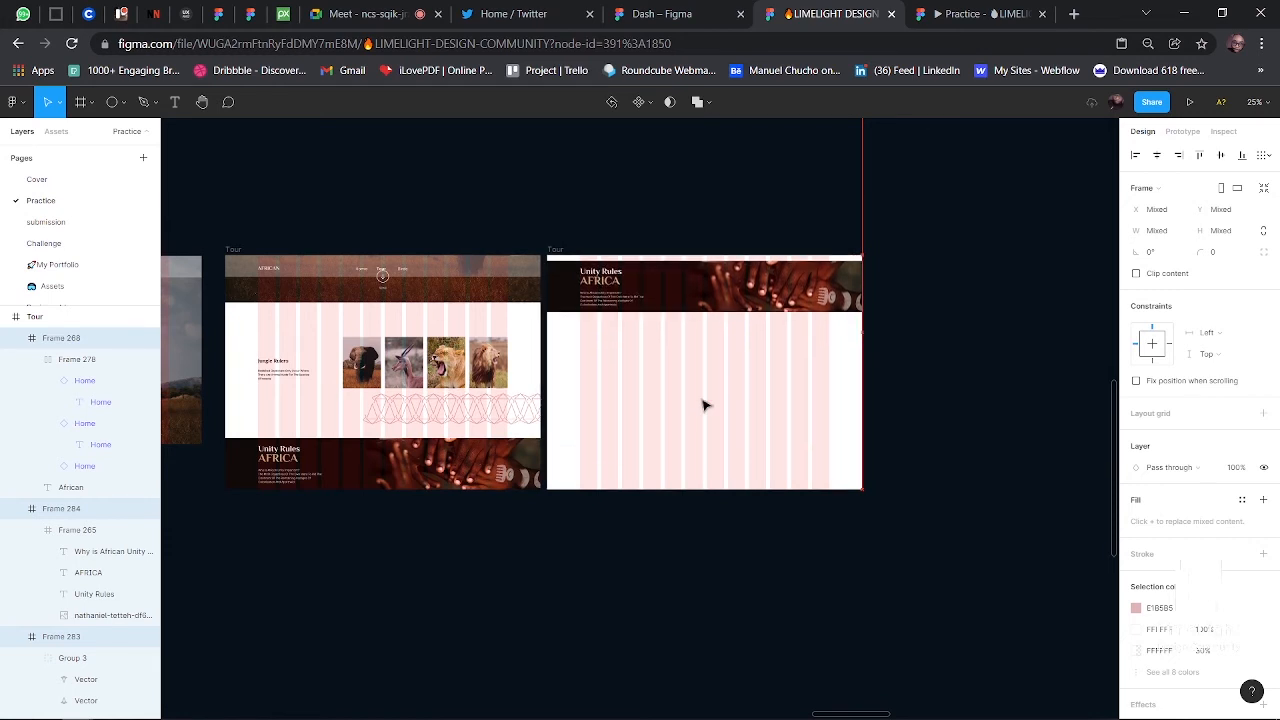
pyautogui.hotkey('shift', 'Up')
pyautogui.hotkey('shift', 'Up')
pyautogui.hotkey('shift', 'Up')
pyautogui.hotkey('shift', 'Up')
pyautogui.hotkey('shift', 'Up')
pyautogui.hotkey('shift', 'Up')
pyautogui.hotkey('shift', 'Up')
pyautogui.hotkey('shift', 'Up')
pyautogui.hotkey('shift', 'Up')
pyautogui.hotkey('shift', 'Up')
pyautogui.hotkey('shift', 'Up')
pyautogui.hotkey('shift', 'Up')
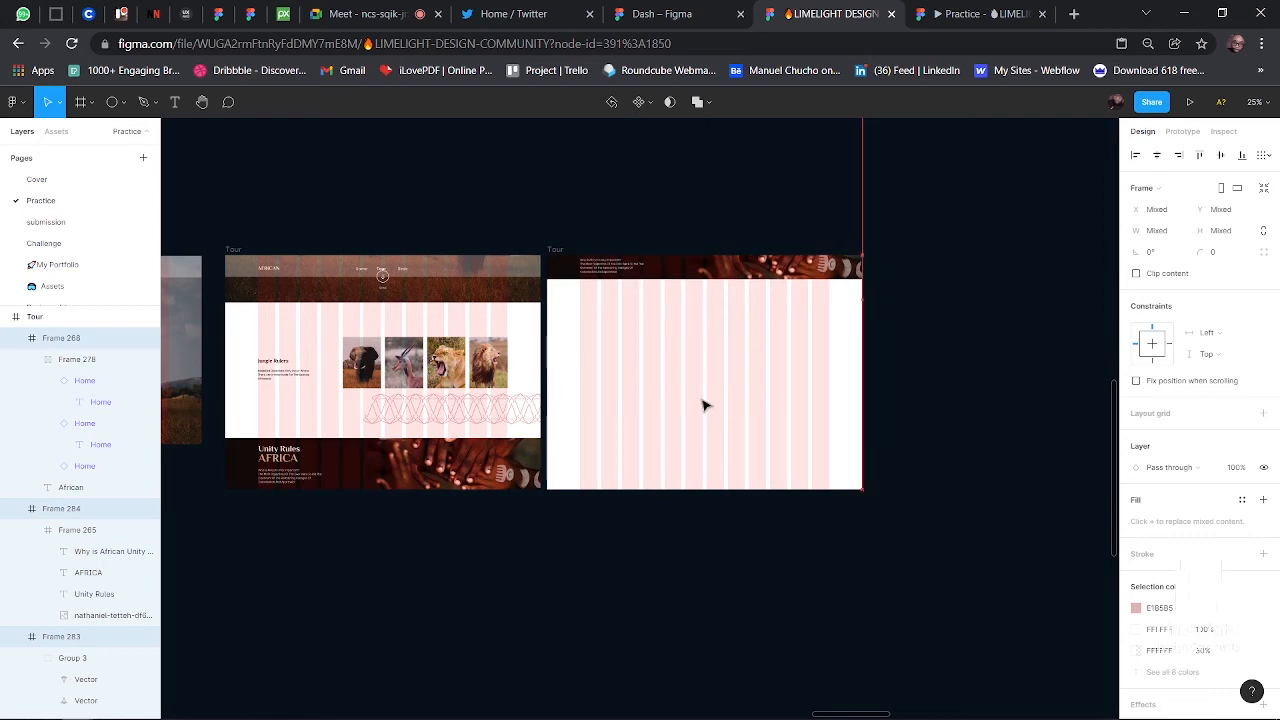
# - Duplicate the Unity Rules banner frame below the original Tour frame and delete the text and image inside the copy
pyautogui.scroll(-5, 703, 405)
pyautogui.scroll(3, 703, 405)
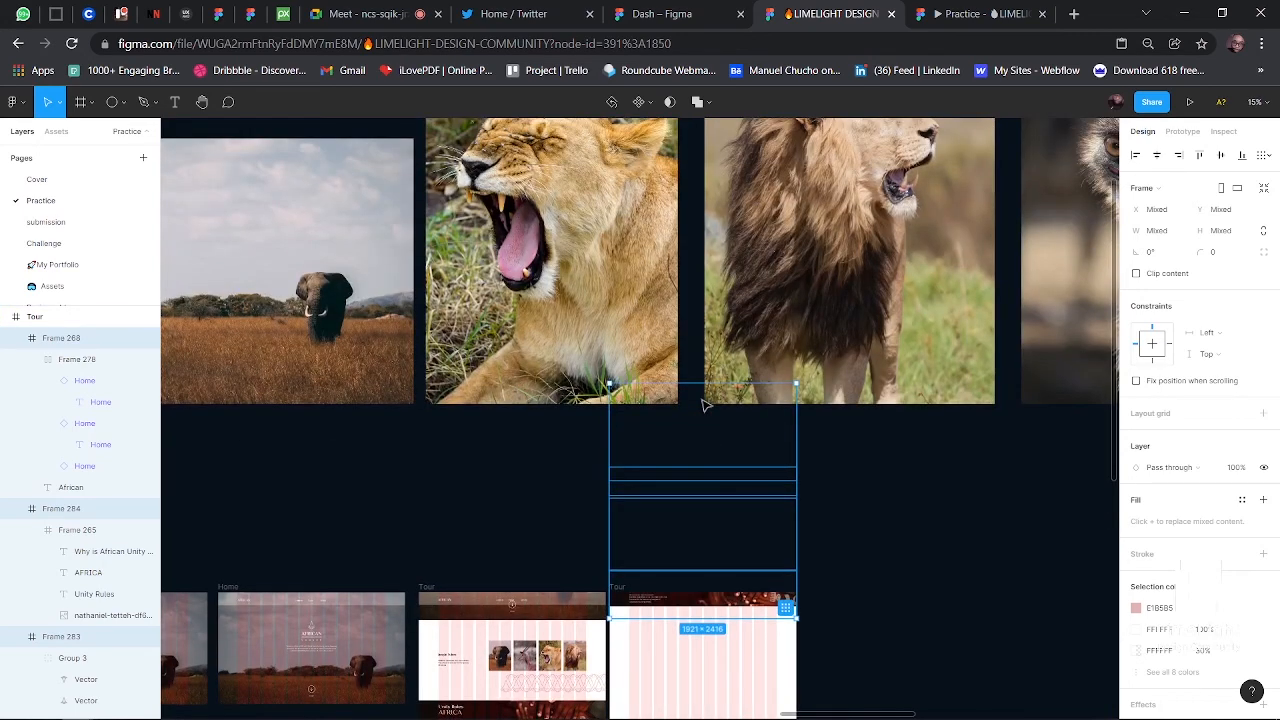
pyautogui.scroll(-4, 703, 405)
pyautogui.hscroll(1, 703, 405)
pyautogui.hscroll(-3, 329, 460)
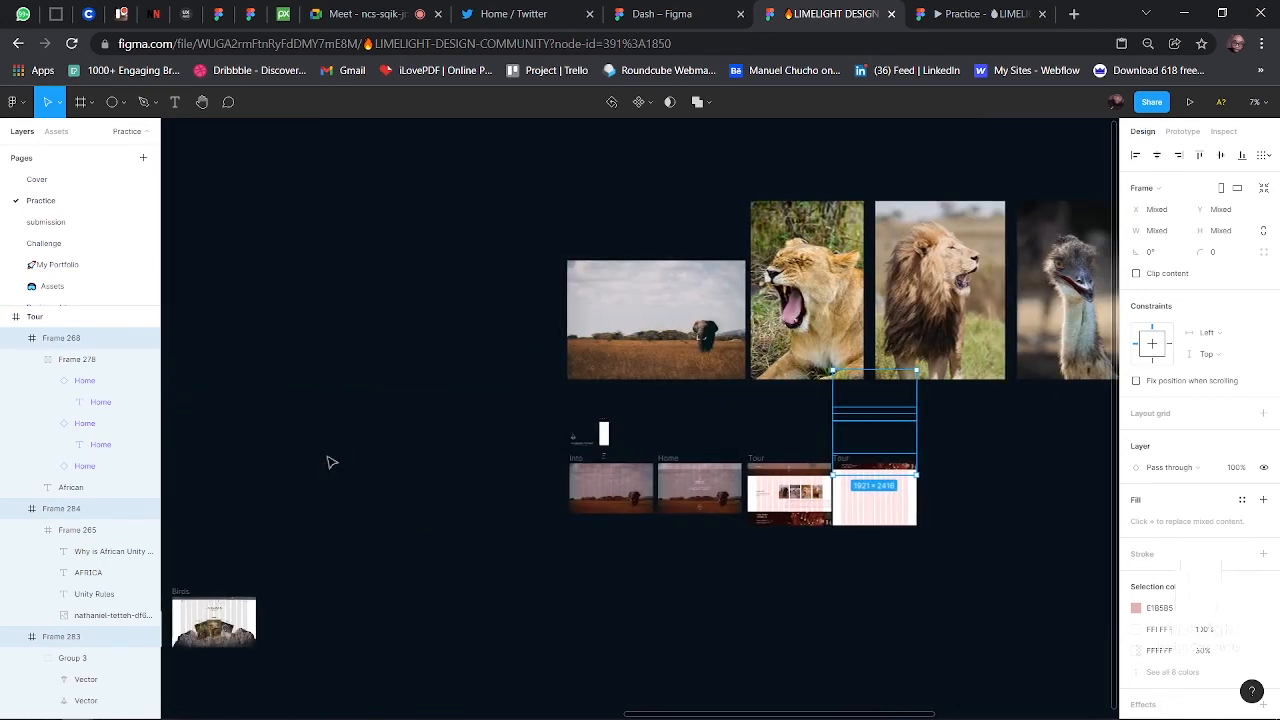
pyautogui.scroll(4, 556, 497)
pyautogui.hscroll(4, 556, 497)
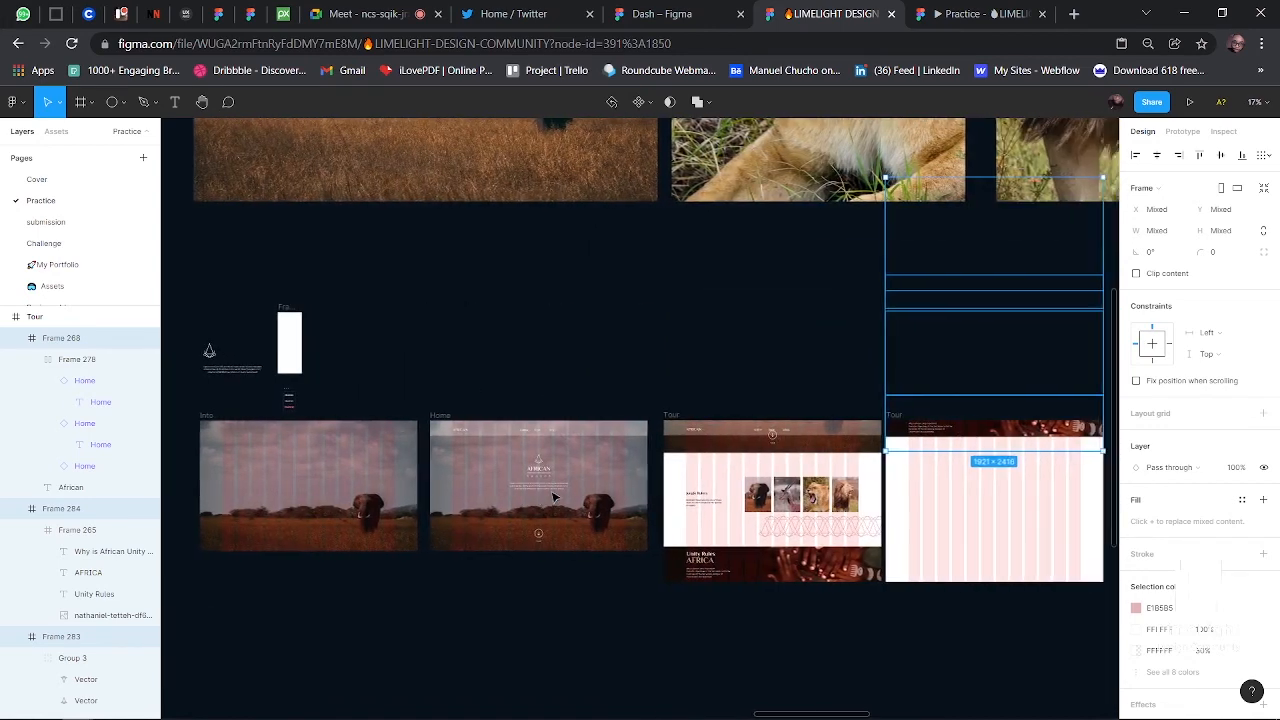
pyautogui.click(760, 583)
pyautogui.moveTo(760, 583); pyautogui.dragTo(851, 627)
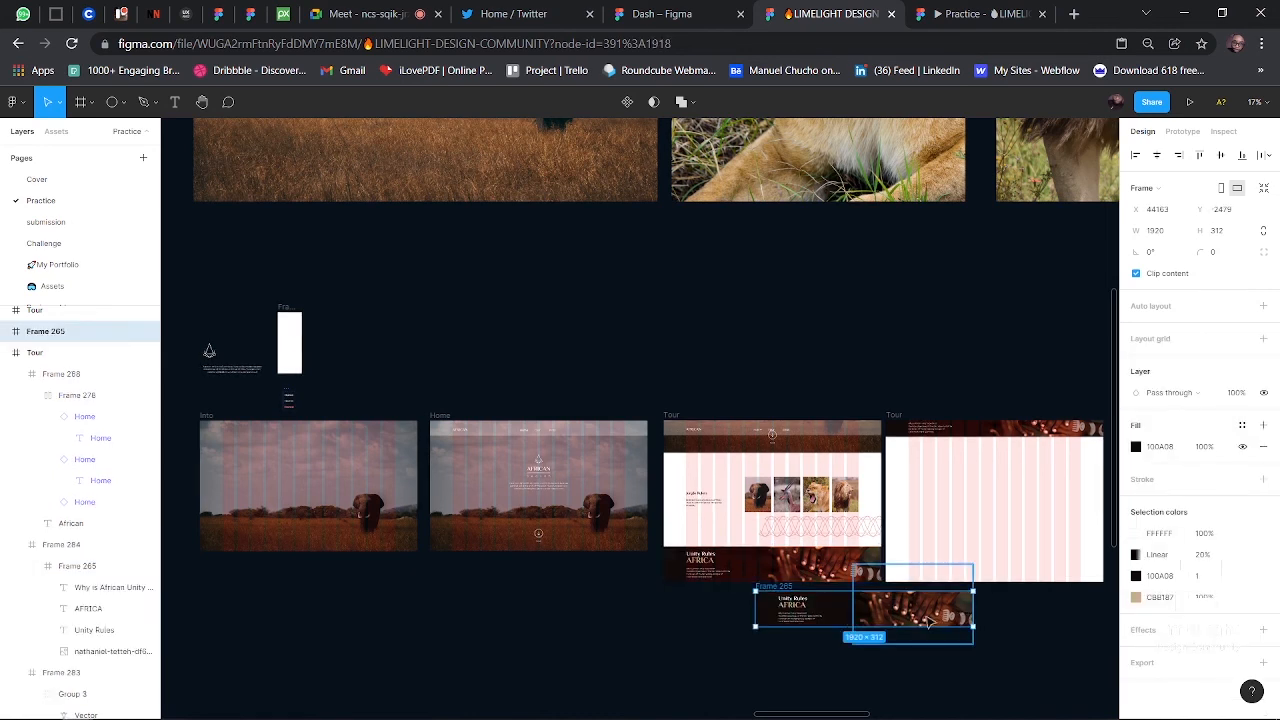
pyautogui.press('Escape')
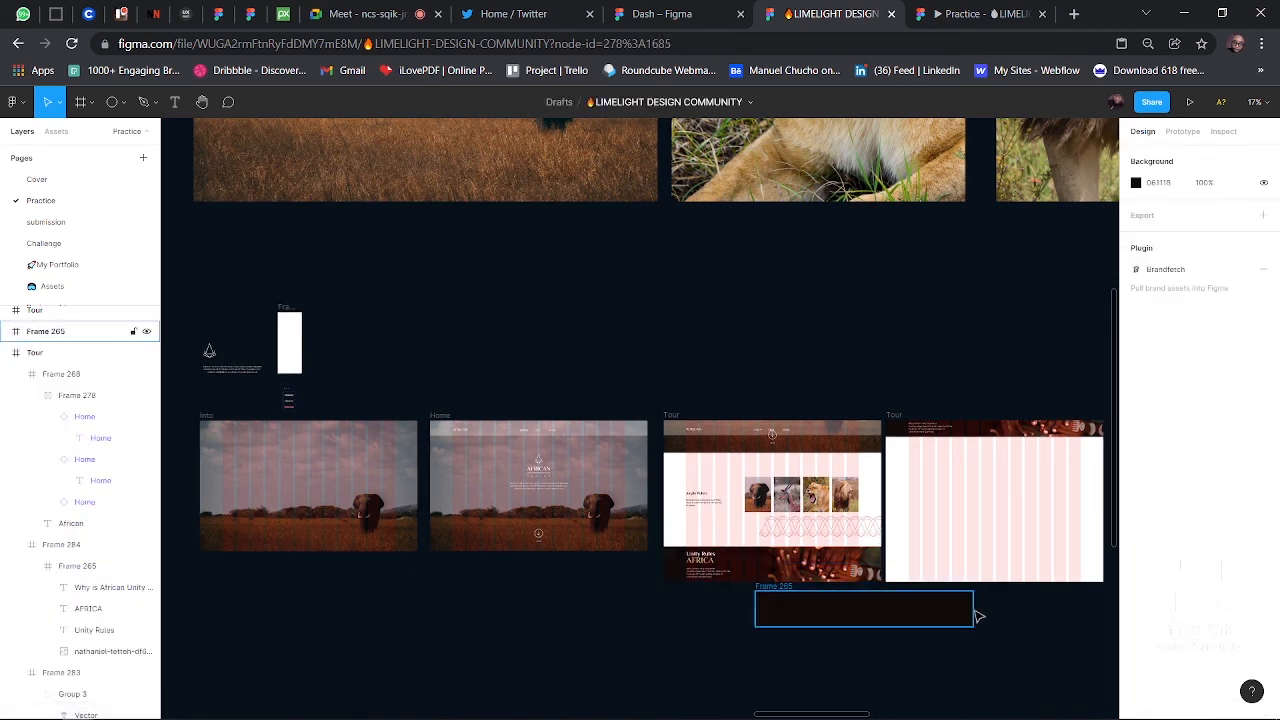
# - Resize the emptied dark banner frame to 268 × 312 and place it in the middle of the duplicated Tour frame
pyautogui.click(971, 609)
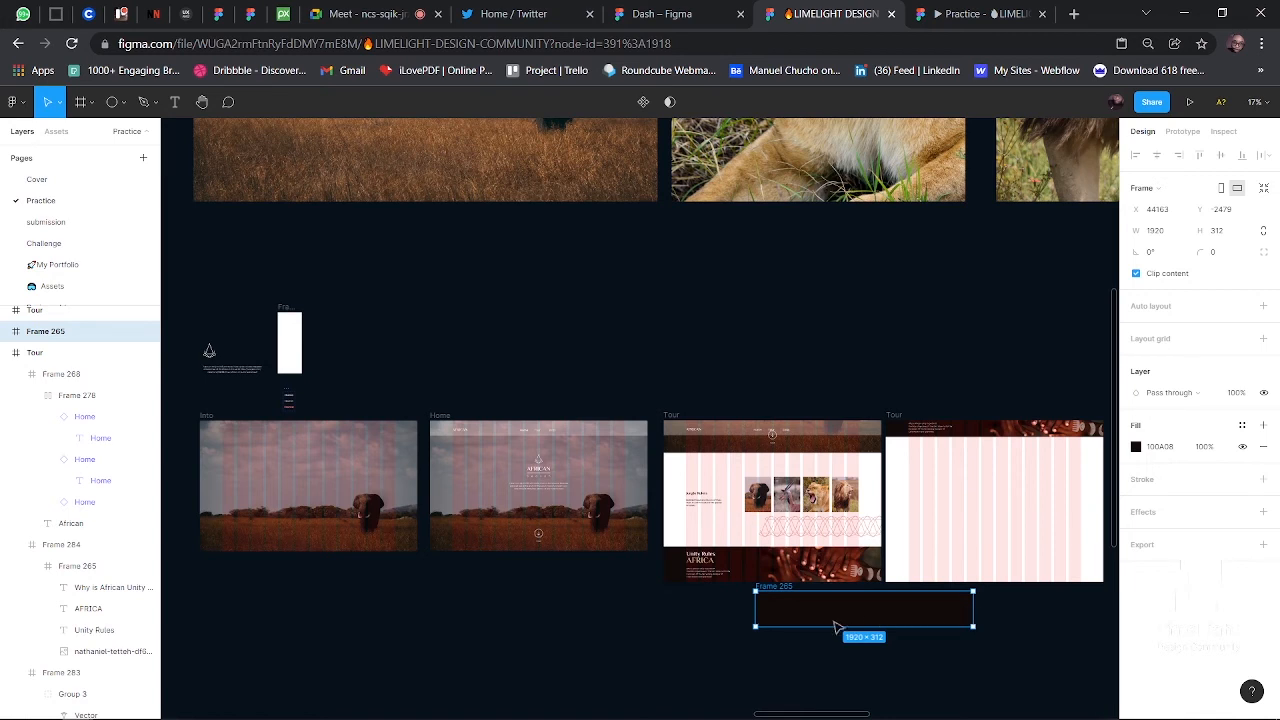
pyautogui.moveTo(973, 608); pyautogui.dragTo(993, 518)
pyautogui.scroll(1, 995, 520)
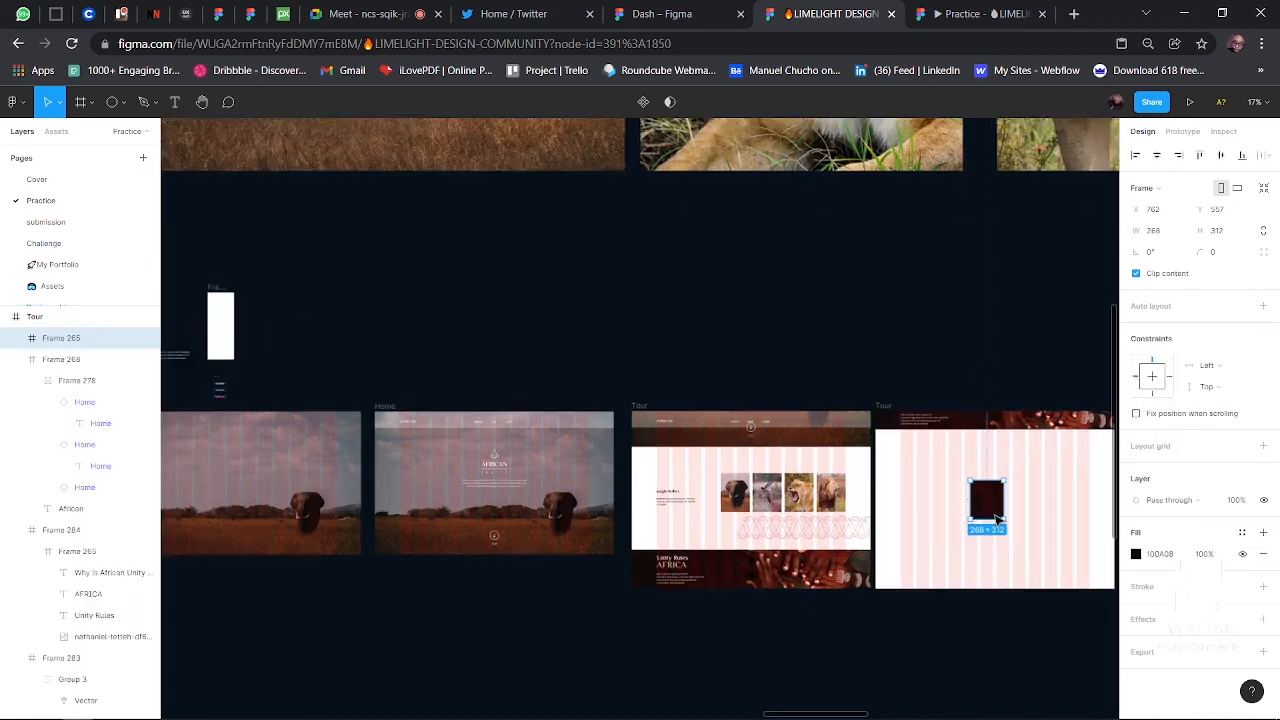
# - Duplicate the dark card twice to form three overlapping cards, with one slightly lower and behind on each side of the centre card
pyautogui.scroll(2, 995, 516)
pyautogui.hscroll(2, 995, 516)
pyautogui.moveTo(788, 499); pyautogui.dragTo(766, 514)
pyautogui.click(1051, 517)
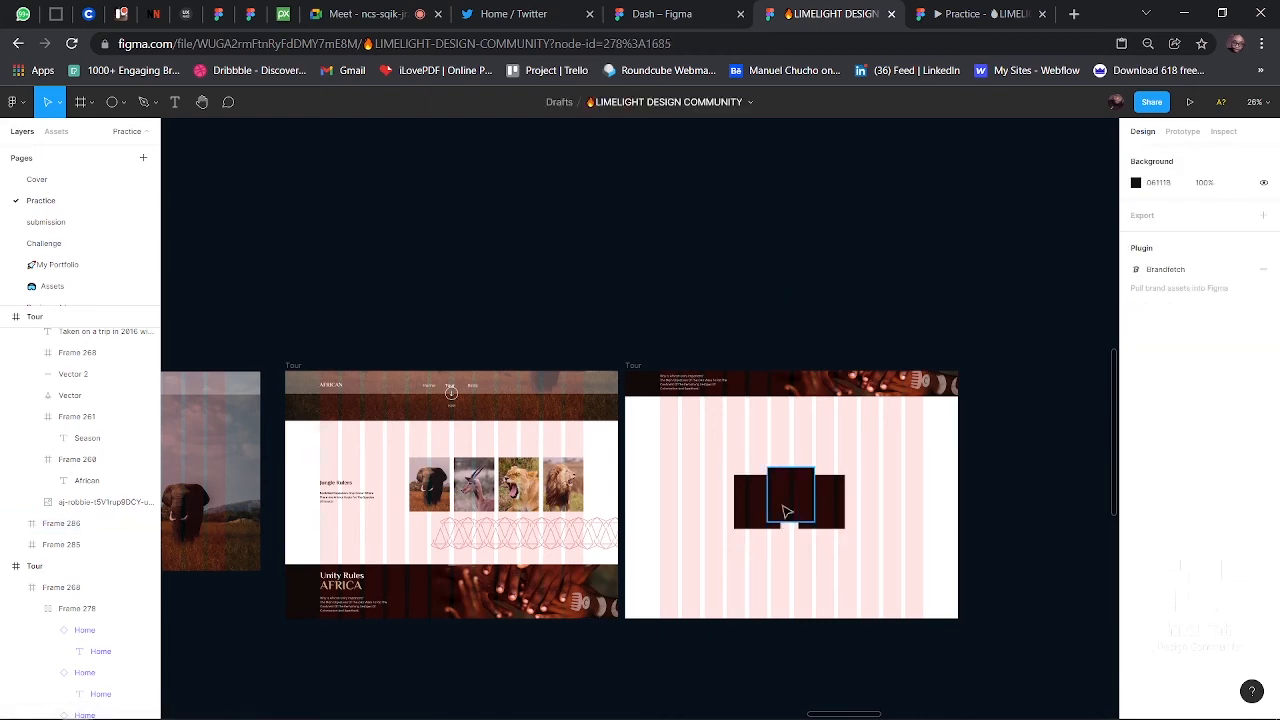
pyautogui.scroll(3, 786, 512)
pyautogui.scroll(-5, 786, 512)
pyautogui.scroll(3, 786, 512)
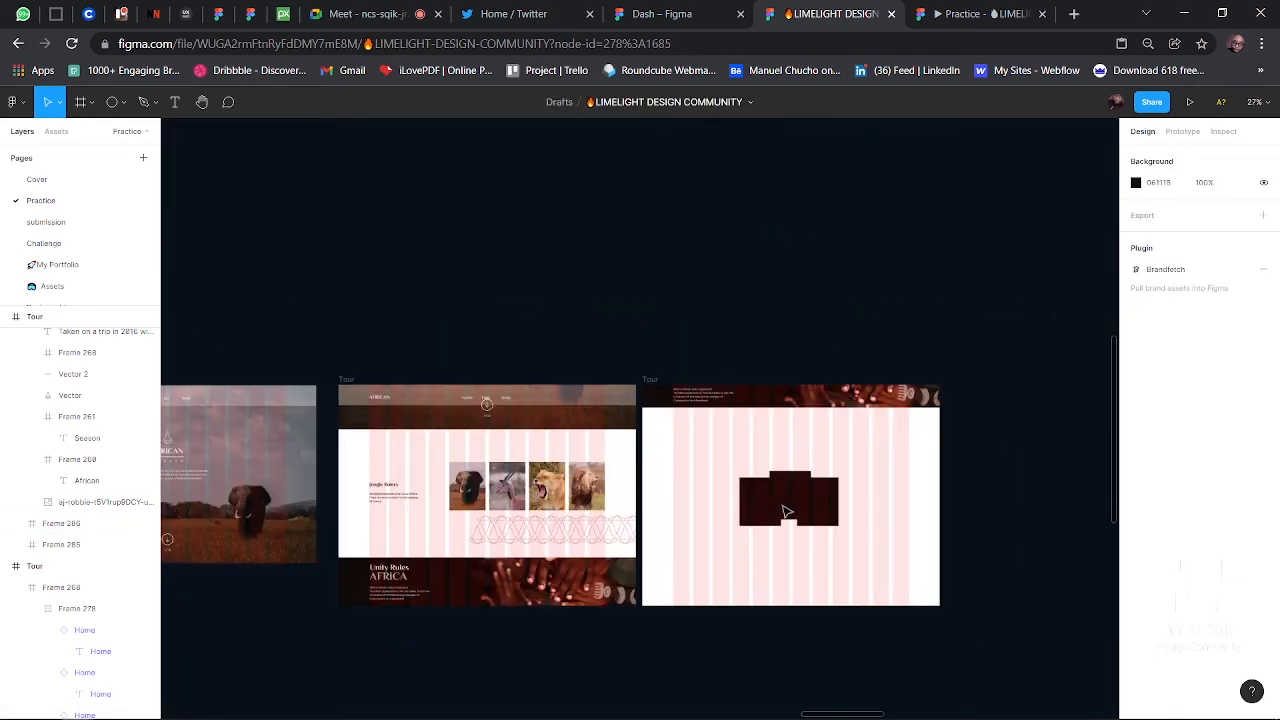
# - Copy the brown-background ostrich photo's image fill onto the centre card in the duplicated Tour frame
pyautogui.scroll(-10, 786, 512)
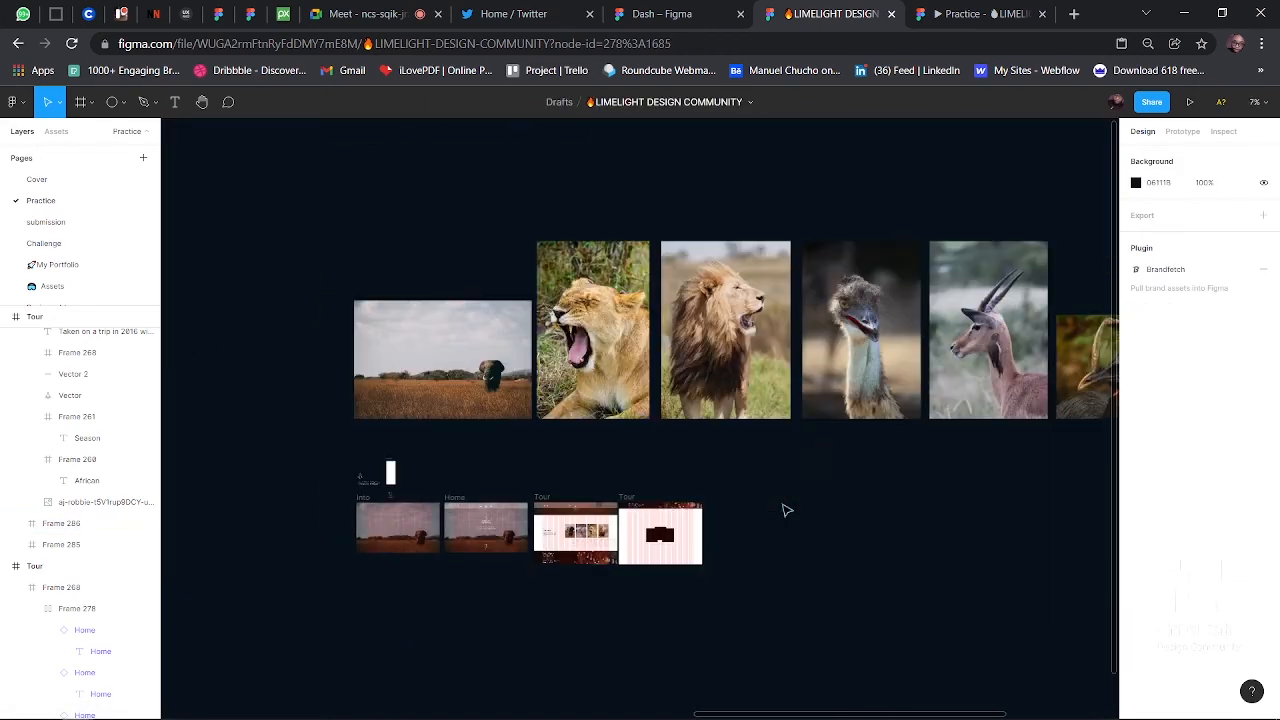
pyautogui.click(816, 357)
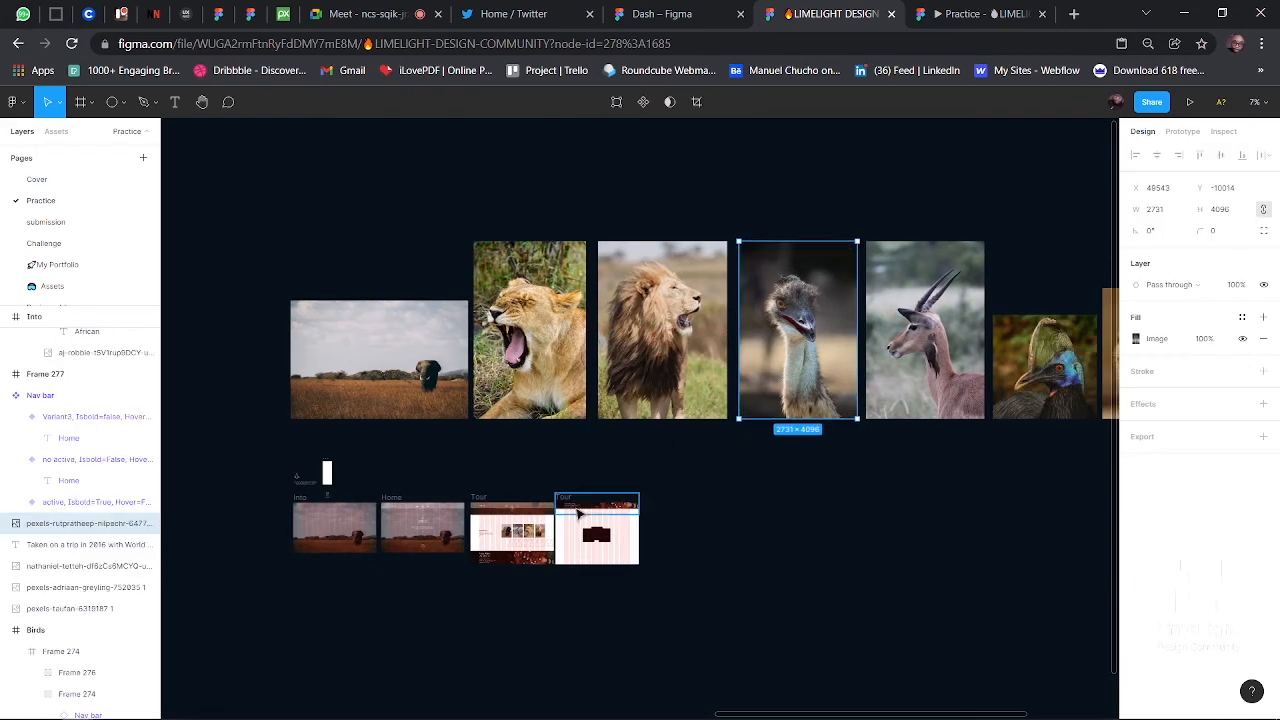
pyautogui.click(598, 535)
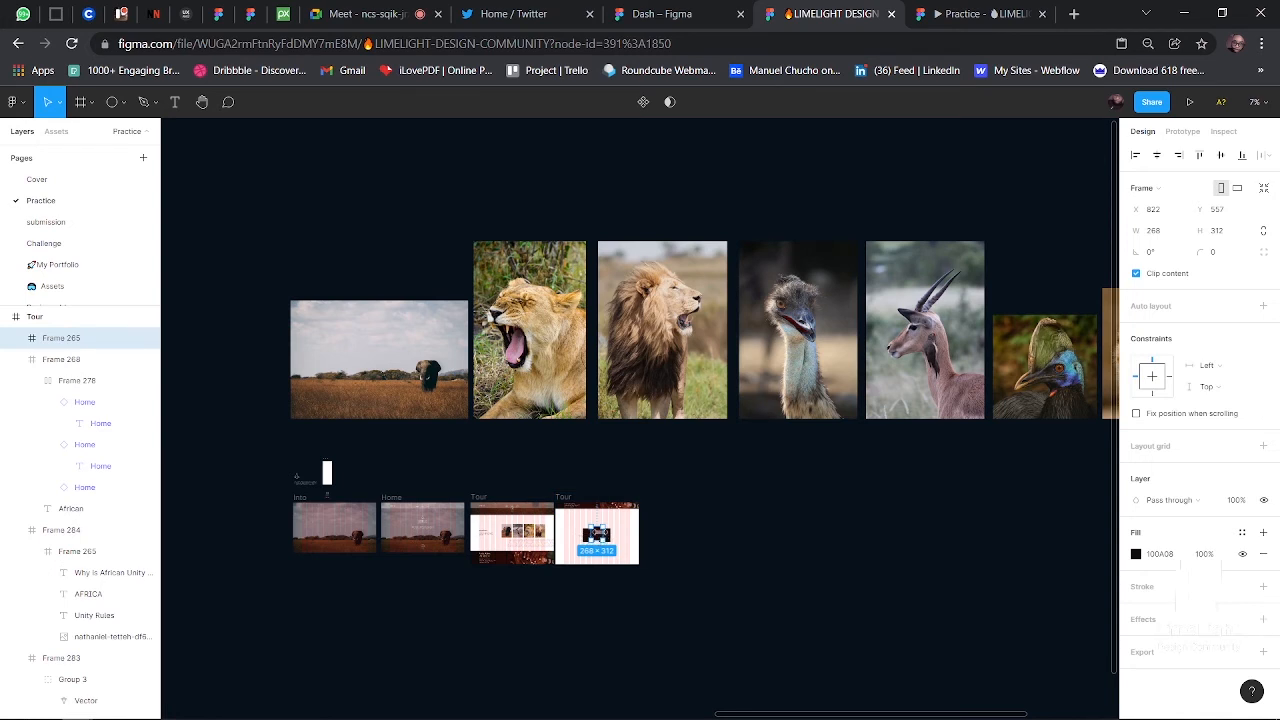
pyautogui.hscroll(4, 975, 390)
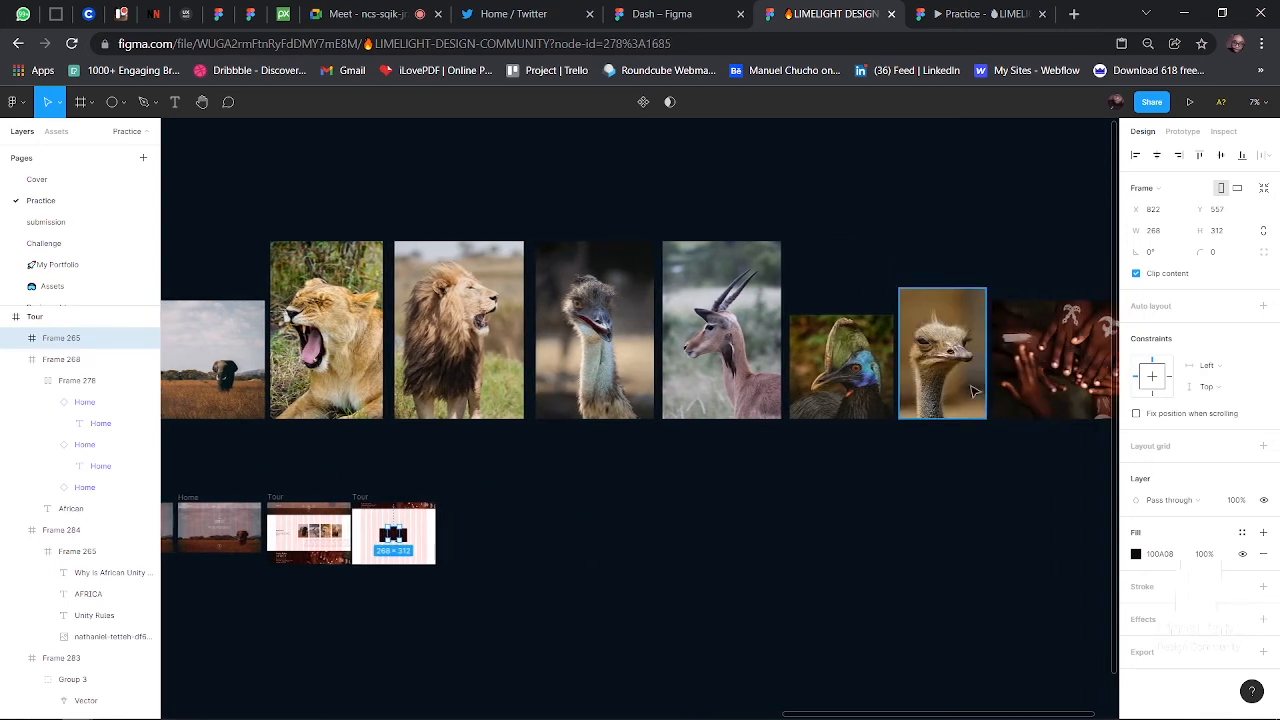
pyautogui.click(975, 390)
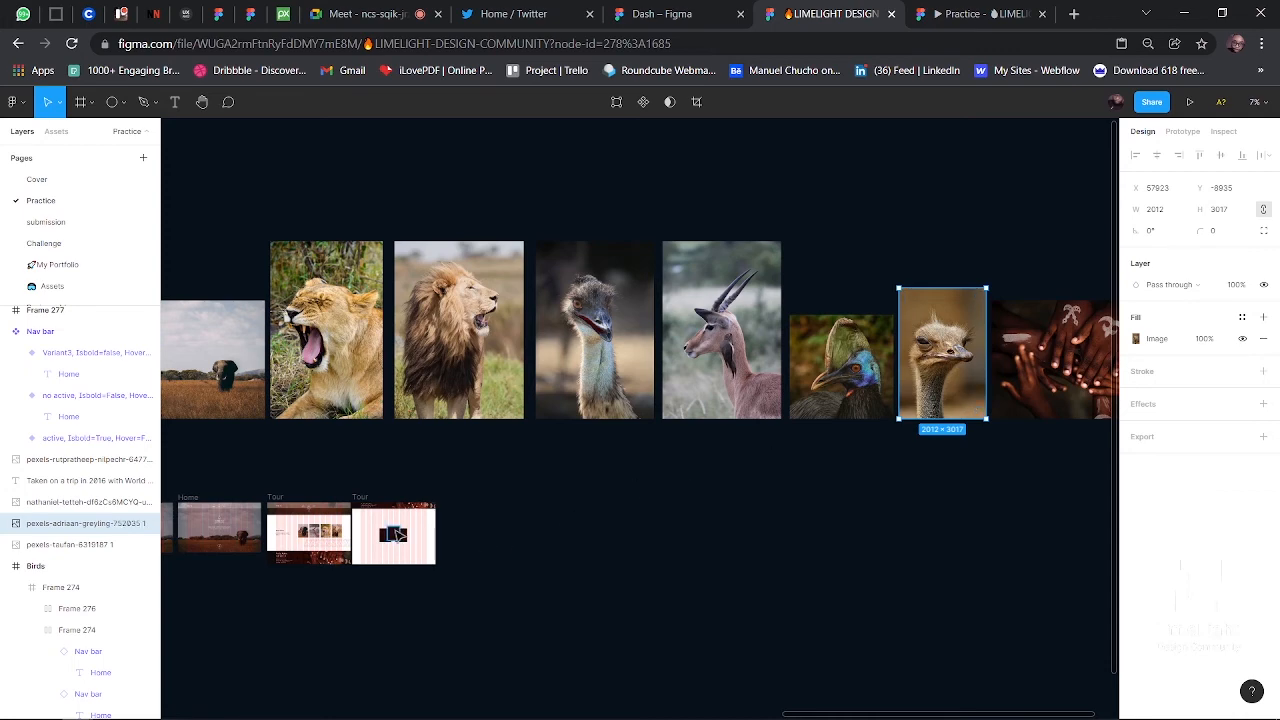
pyautogui.click(400, 536)
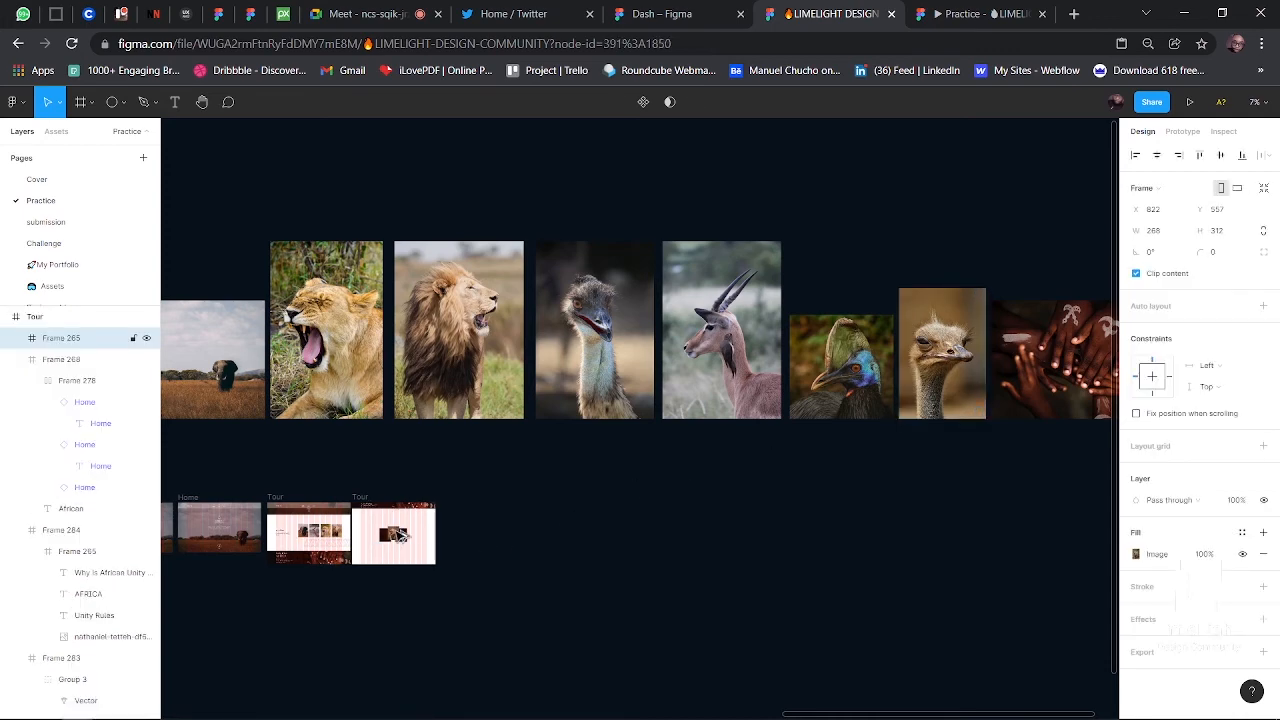
# - Fill the left card with the cassowary photo and the right card with the dark-background ostrich photo
pyautogui.keyDown('ctrl'); pyautogui.scroll(3, 394, 530); pyautogui.keyUp('ctrl')
pyautogui.doubleClick(1056, 300)
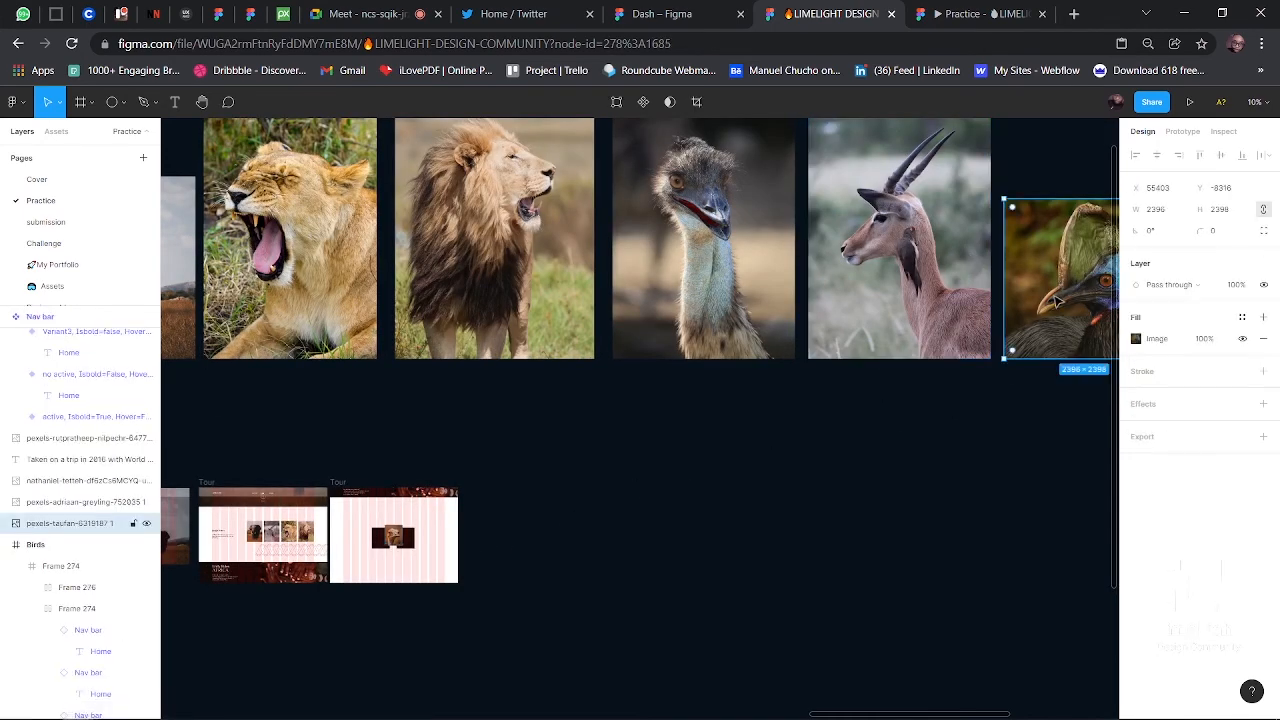
pyautogui.click(384, 543)
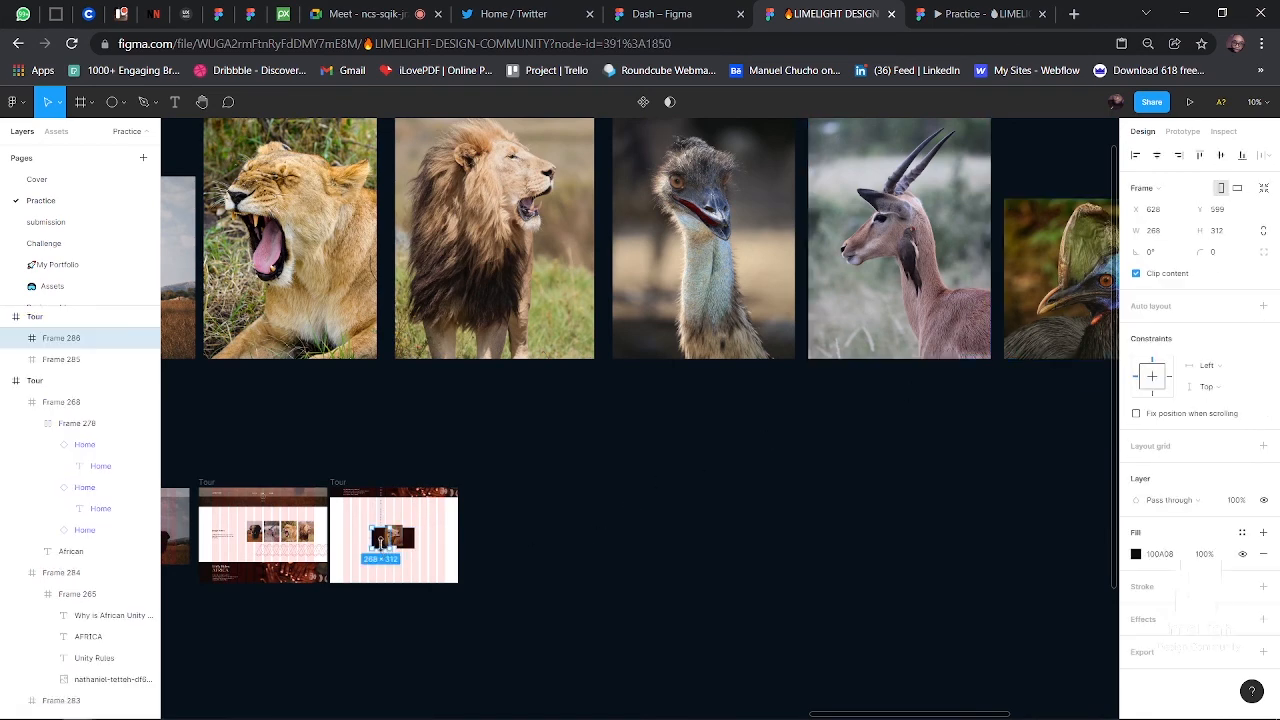
pyautogui.click(730, 277)
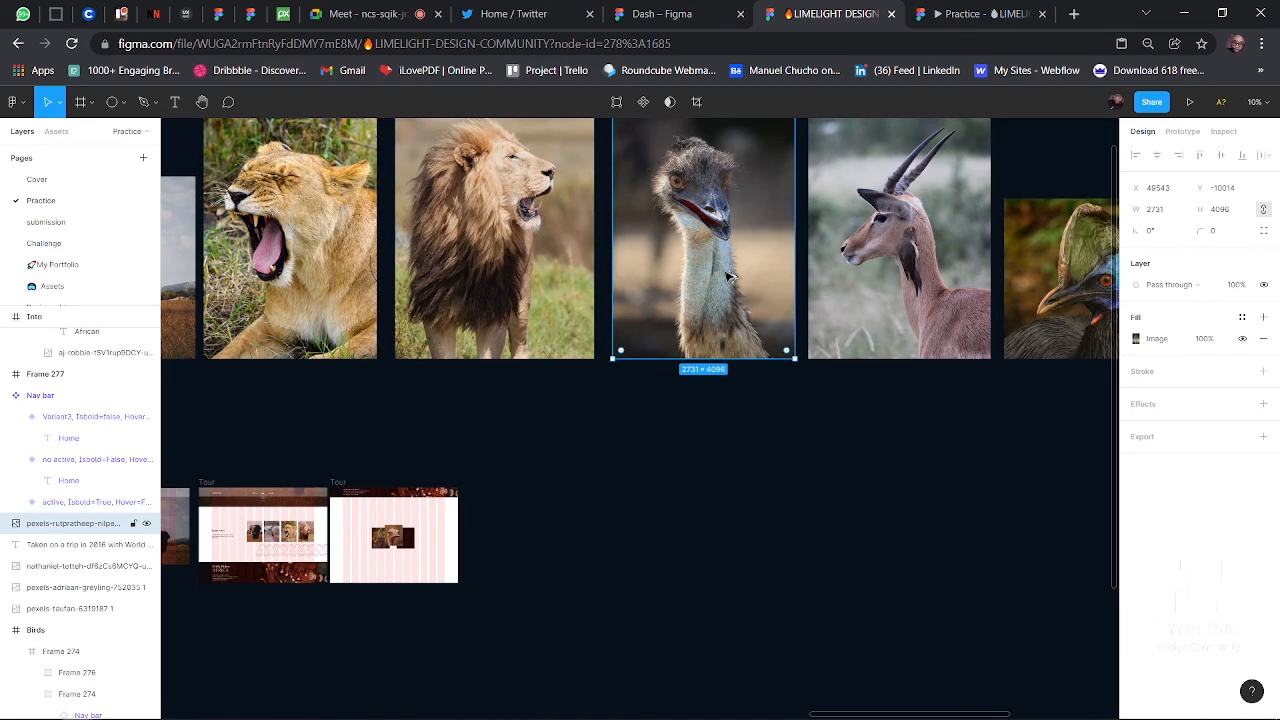
pyautogui.click(414, 545)
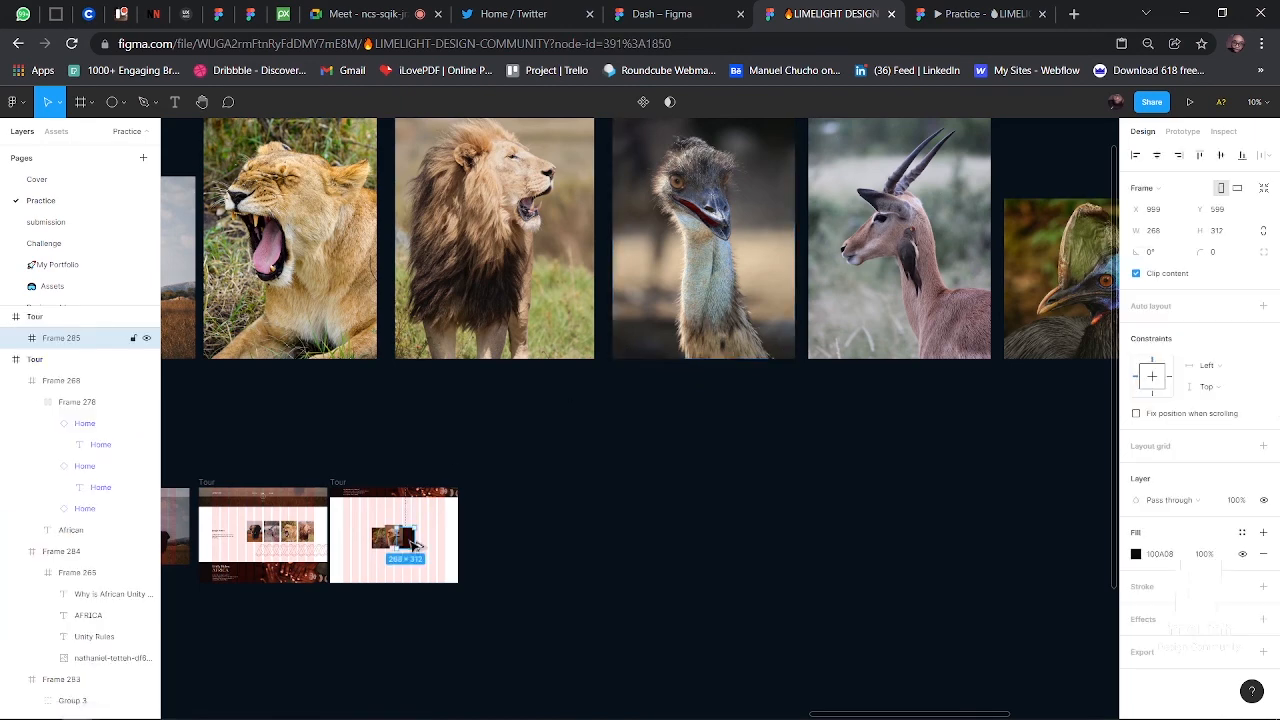
pyautogui.click(549, 557)
pyautogui.scroll(5, 343, 580)
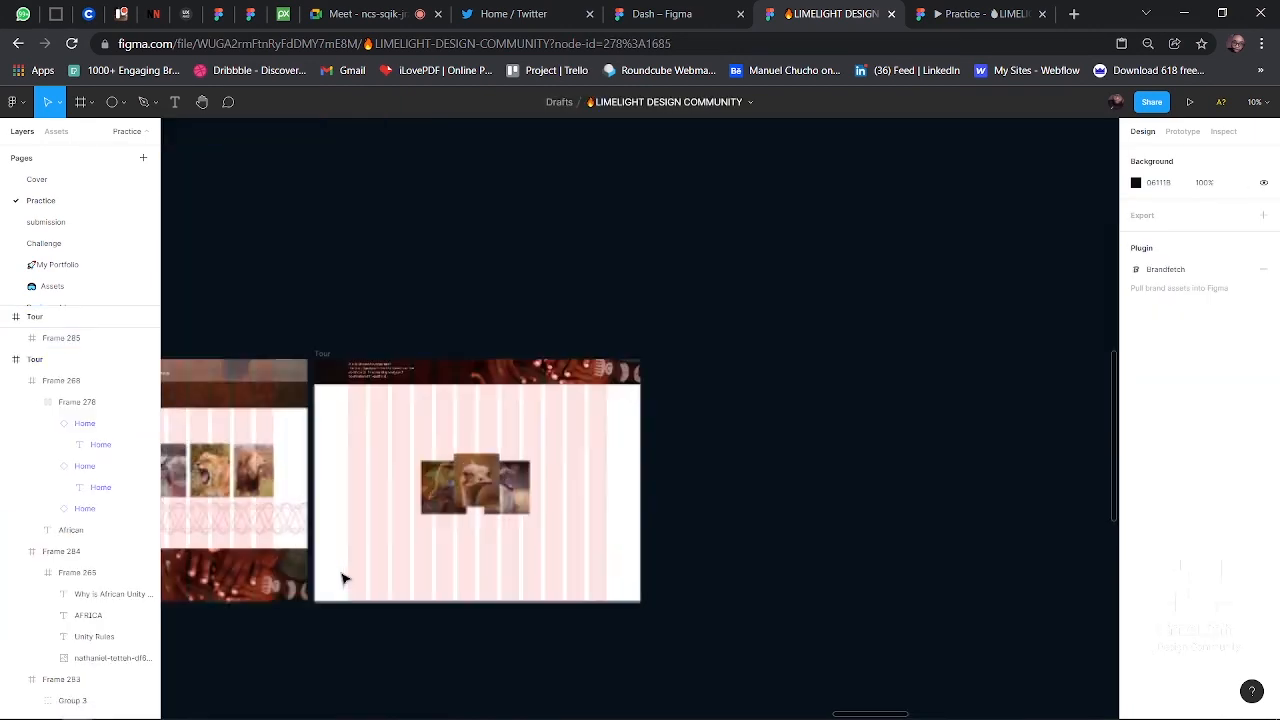
# - Copy the "Unity Rules" and "AFRICA" heading texts from the original Tour frame to above the three bird cards in the duplicate
pyautogui.scroll(4, 343, 580)
pyautogui.scroll(-8, 343, 580)
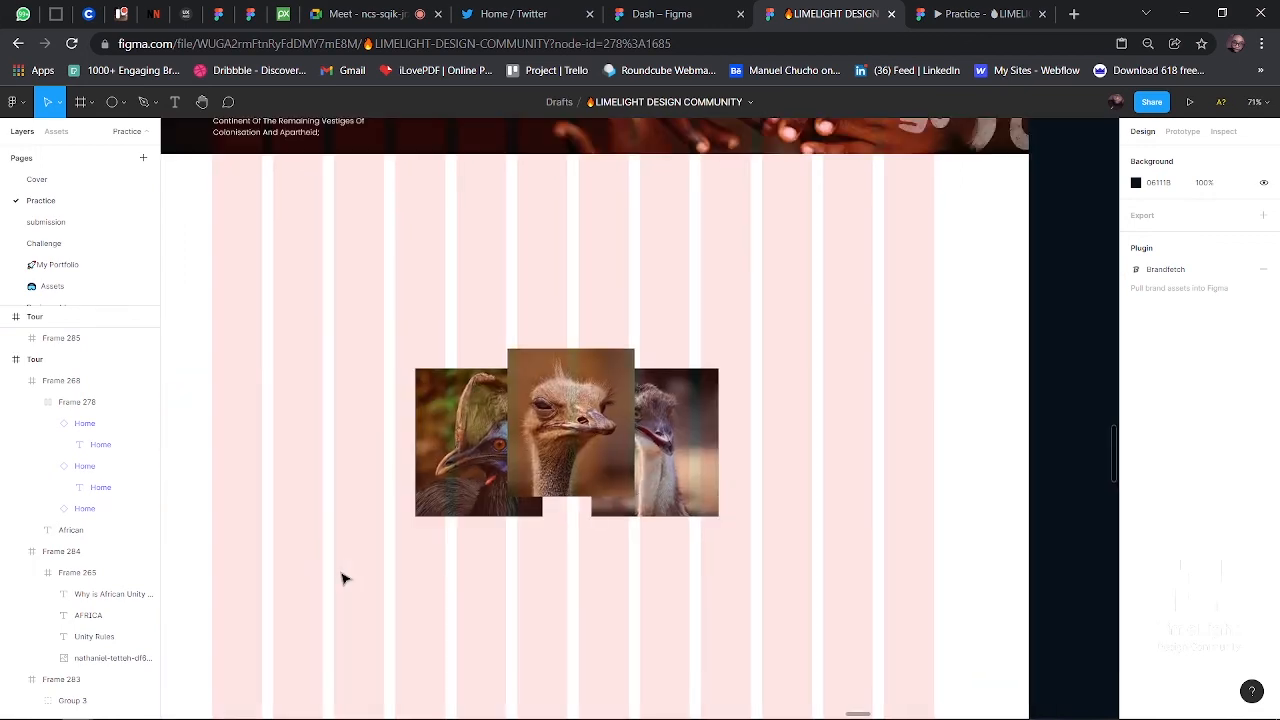
pyautogui.hscroll(-5, 343, 578)
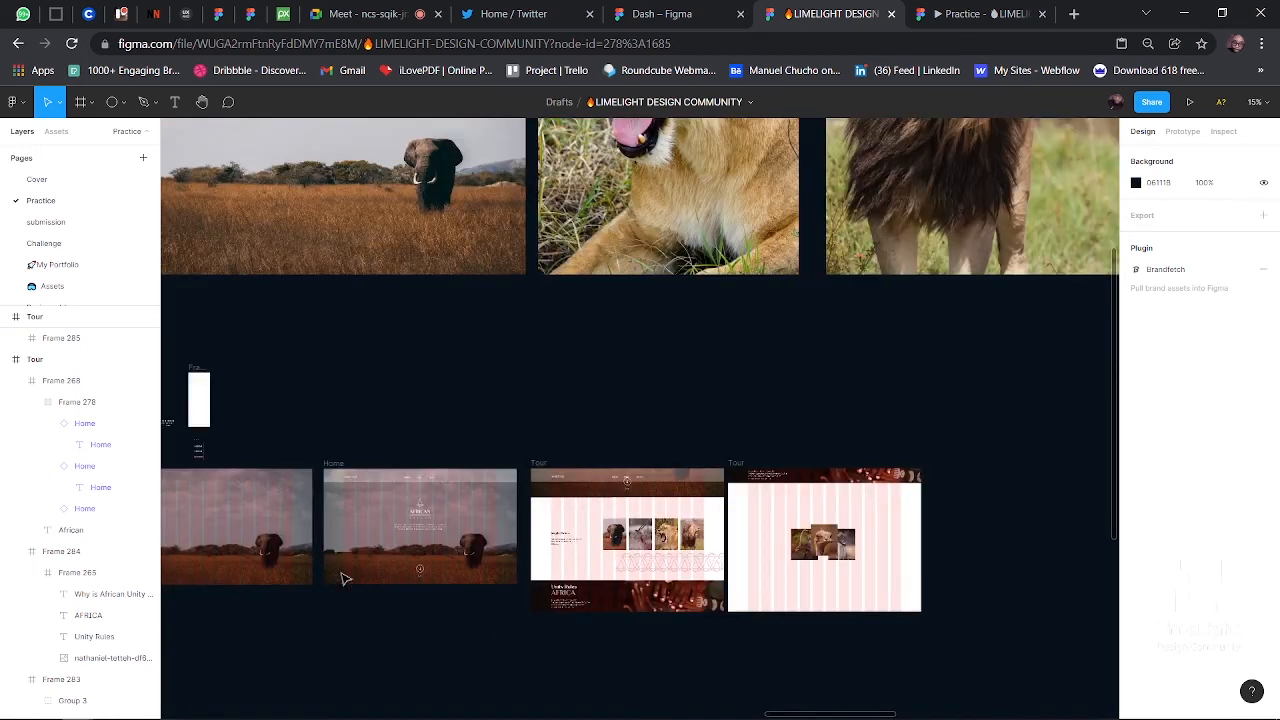
pyautogui.scroll(3, 563, 451)
pyautogui.scroll(5, 575, 450)
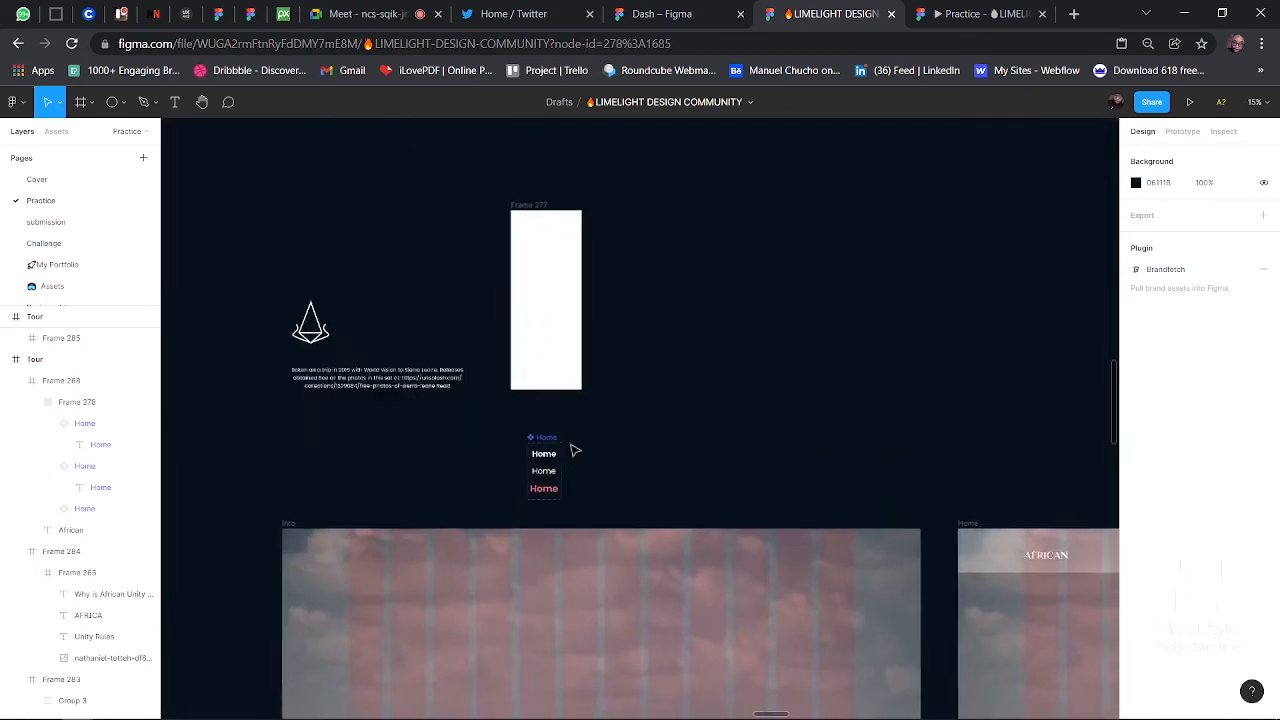
pyautogui.scroll(-5, 575, 450)
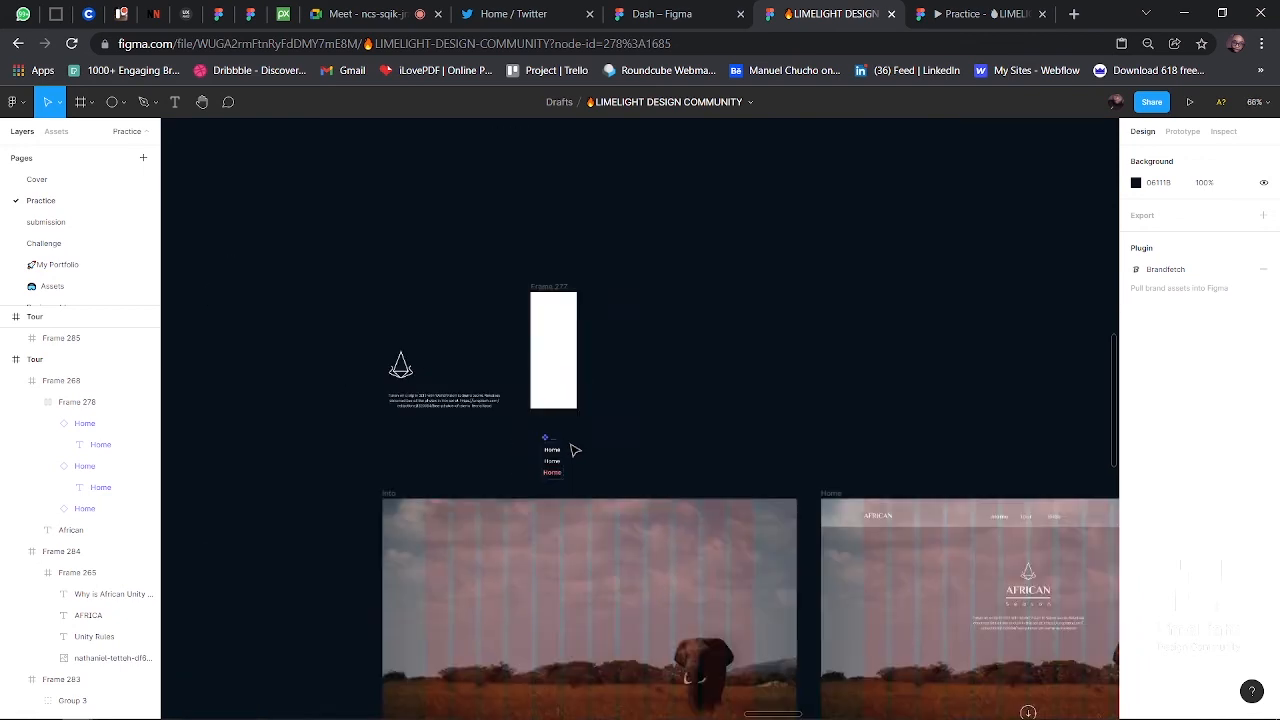
pyautogui.hscroll(5, 573, 450)
pyautogui.scroll(-2, 573, 450)
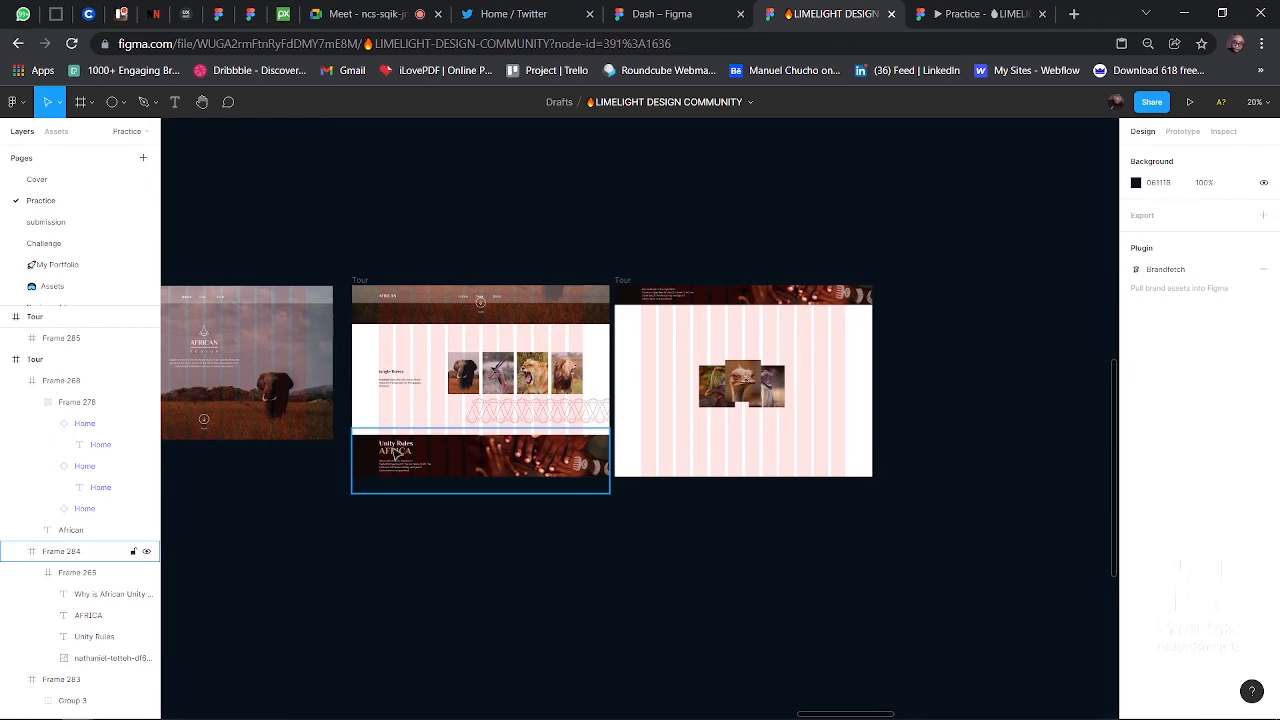
pyautogui.click(395, 452)
pyautogui.scroll(4, 395, 452)
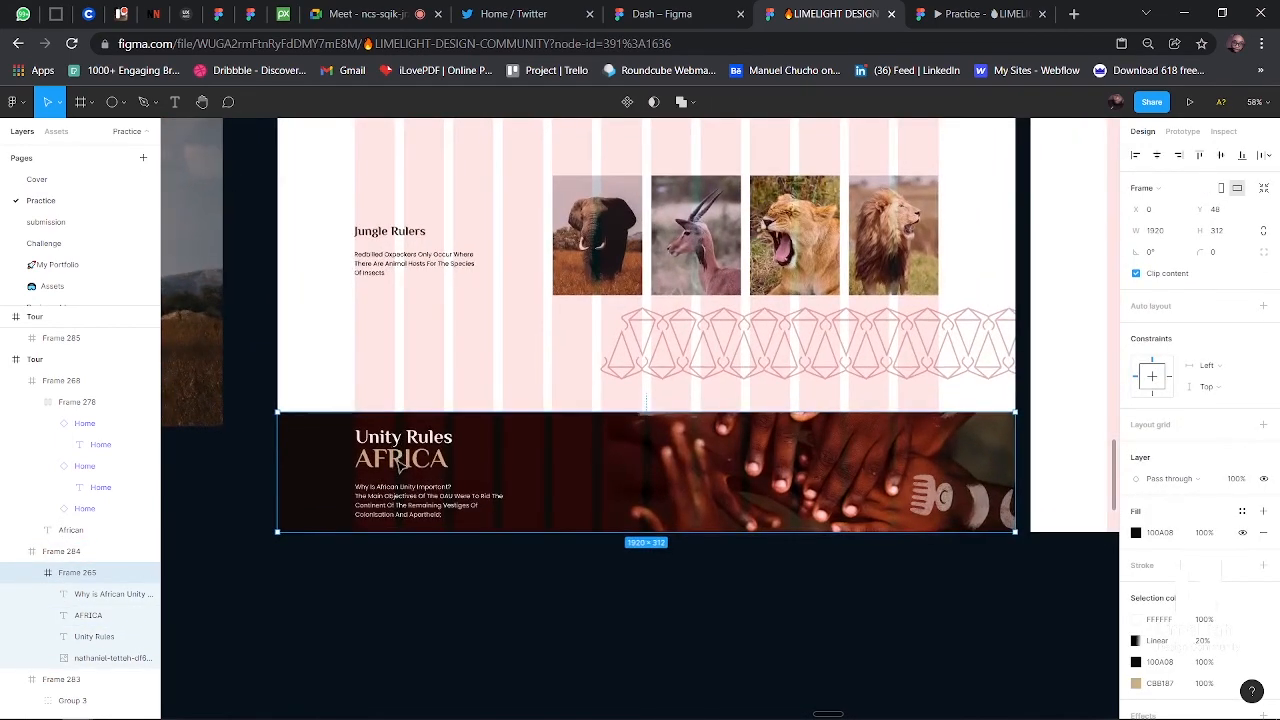
pyautogui.click(400, 460)
pyautogui.keyDown('shift'); pyautogui.click(418, 438); pyautogui.keyUp('shift')
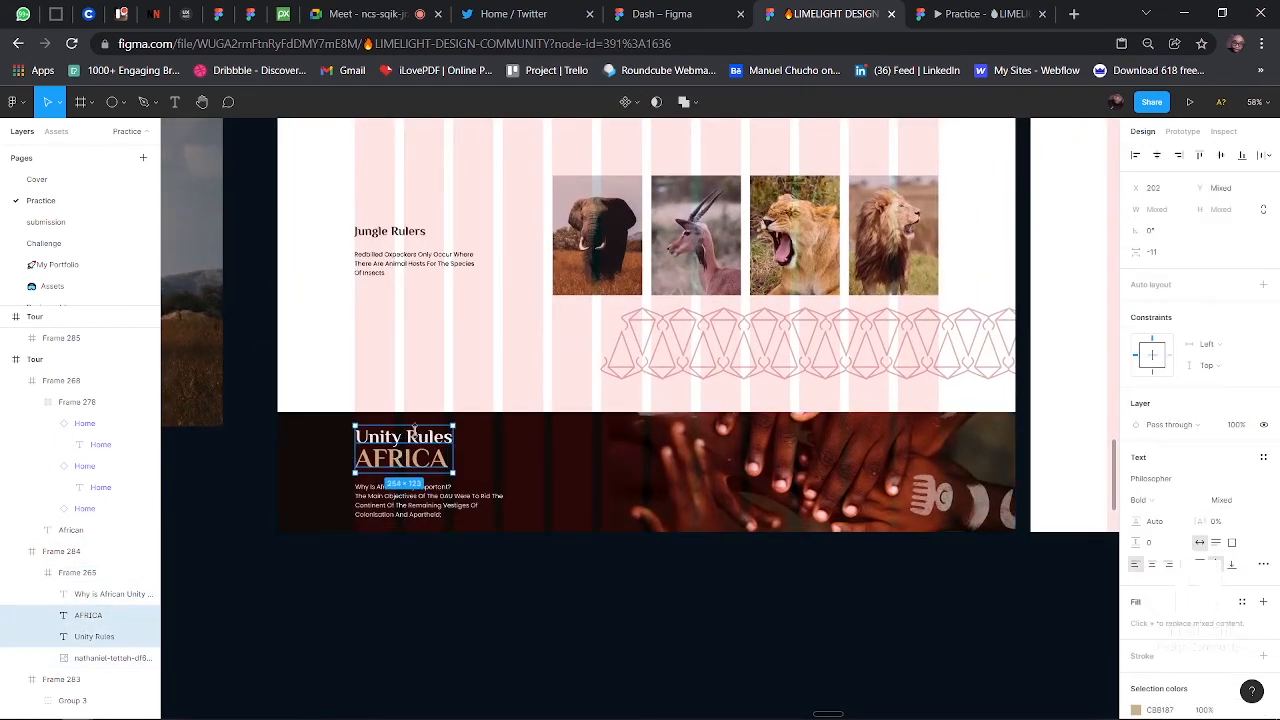
pyautogui.scroll(-4, 400, 440)
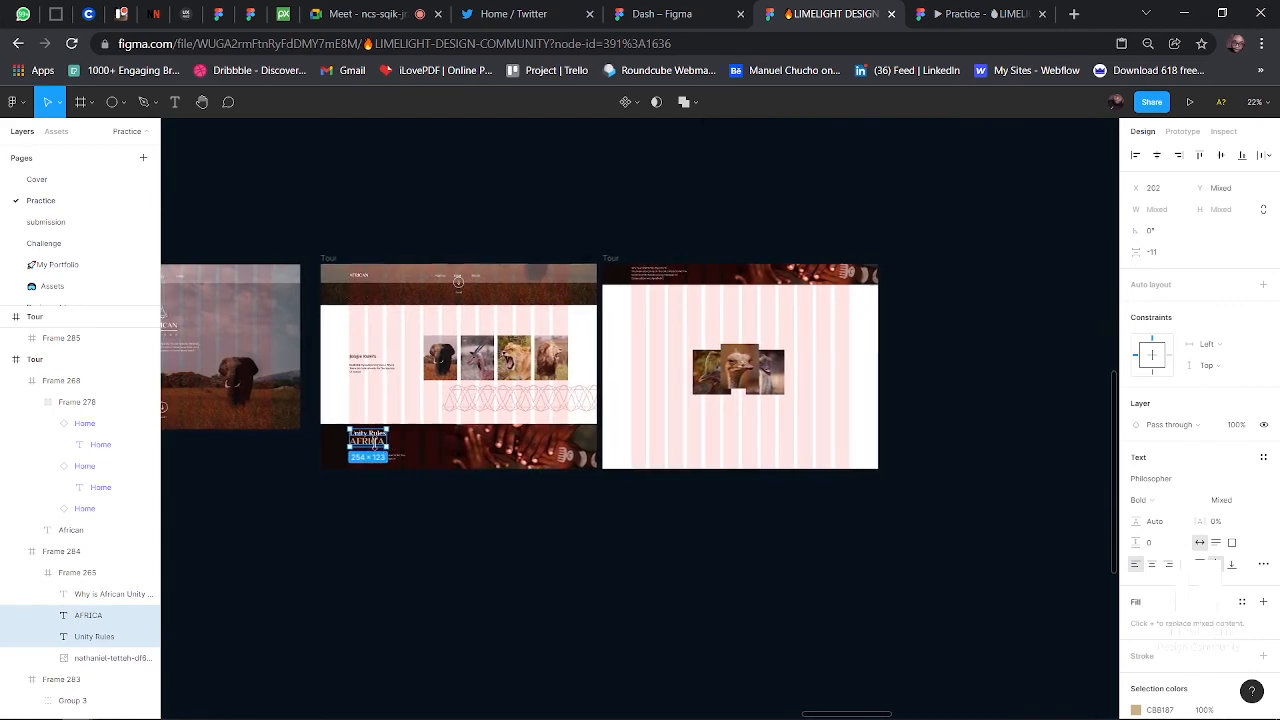
pyautogui.moveTo(382, 443); pyautogui.dragTo(745, 325)
pyautogui.scroll(5, 745, 325)
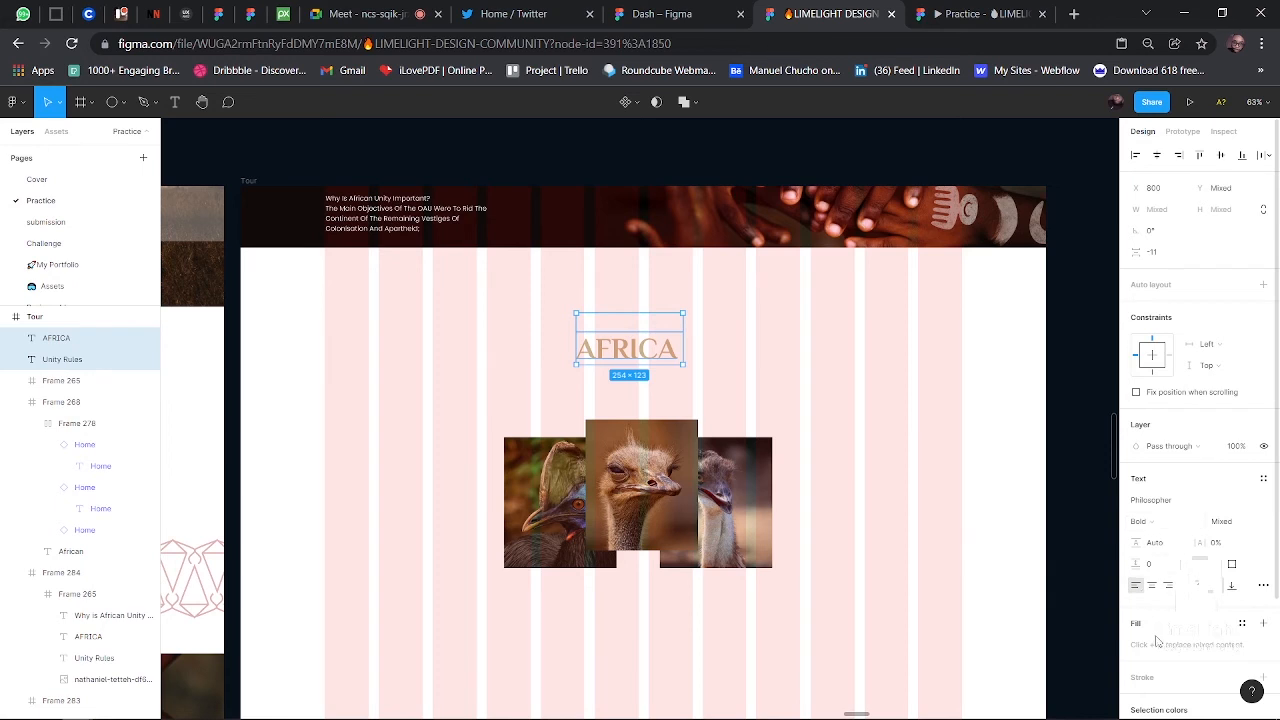
pyautogui.scroll(-2, 1150, 610)
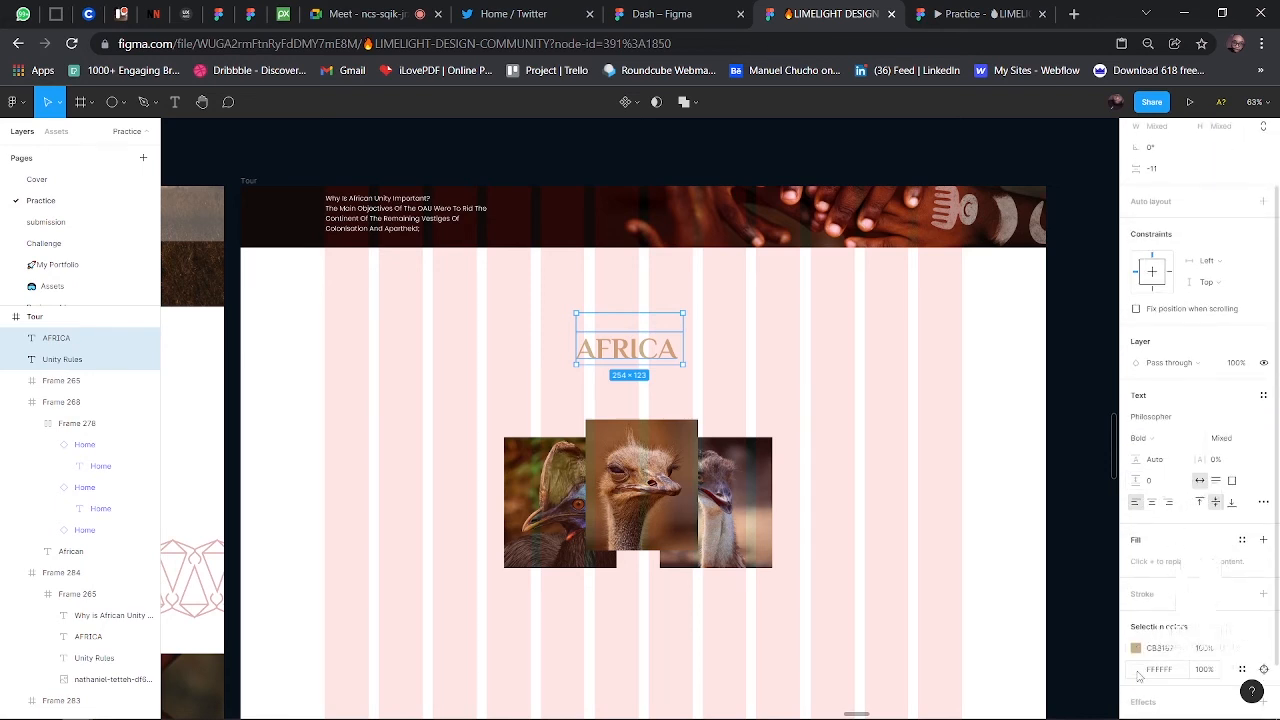
# - Change the white text colour of the copied headings above the bird cards to black, 000000
pyautogui.click(1137, 671)
pyautogui.moveTo(985, 549); pyautogui.dragTo(960, 548)
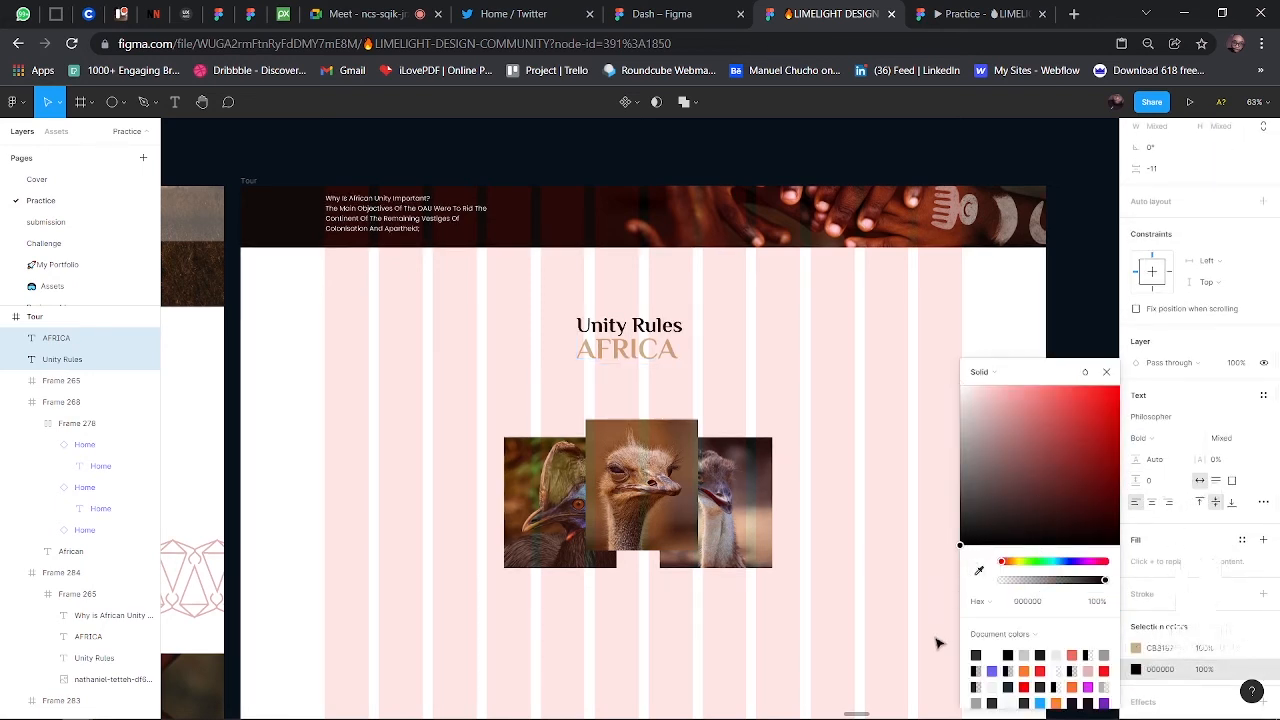
pyautogui.click(1106, 373)
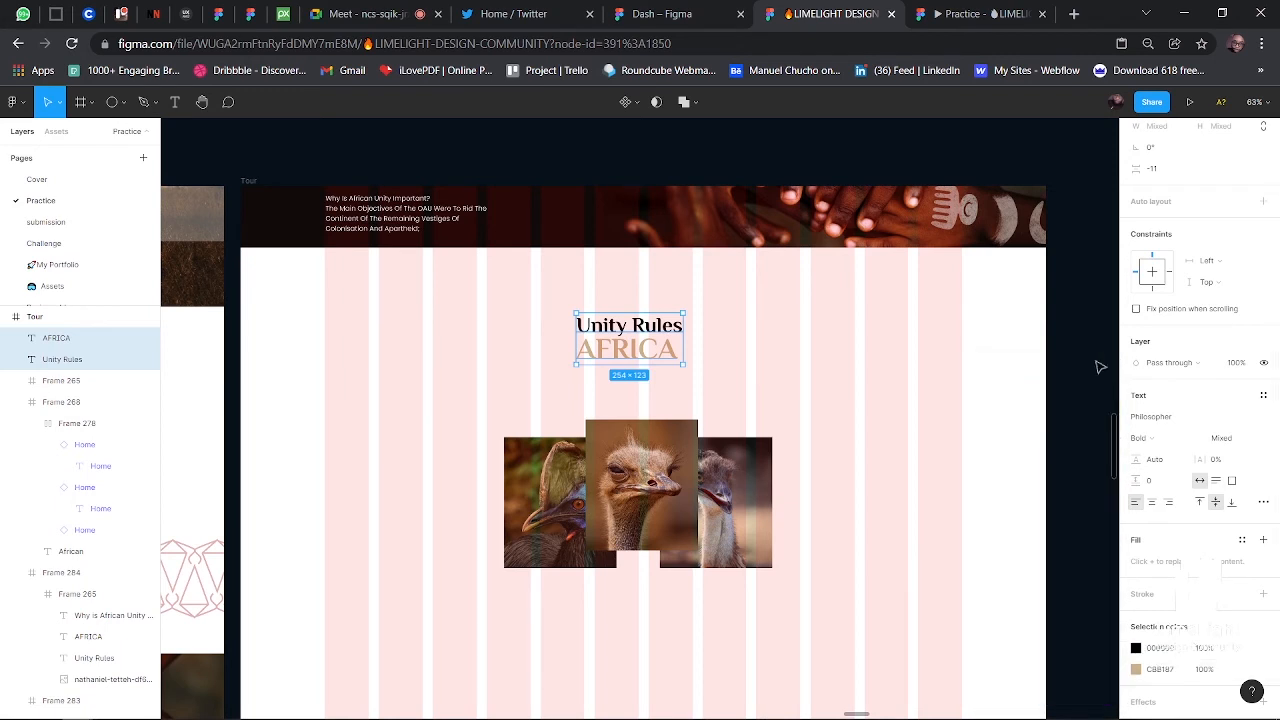
pyautogui.click(1100, 365)
# - Replace the copied "Unity Rules" heading with "Most Dangerous Birds", placed beneath "AFRICA" and centred horizontally in the frame
pyautogui.doubleClick(677, 327)
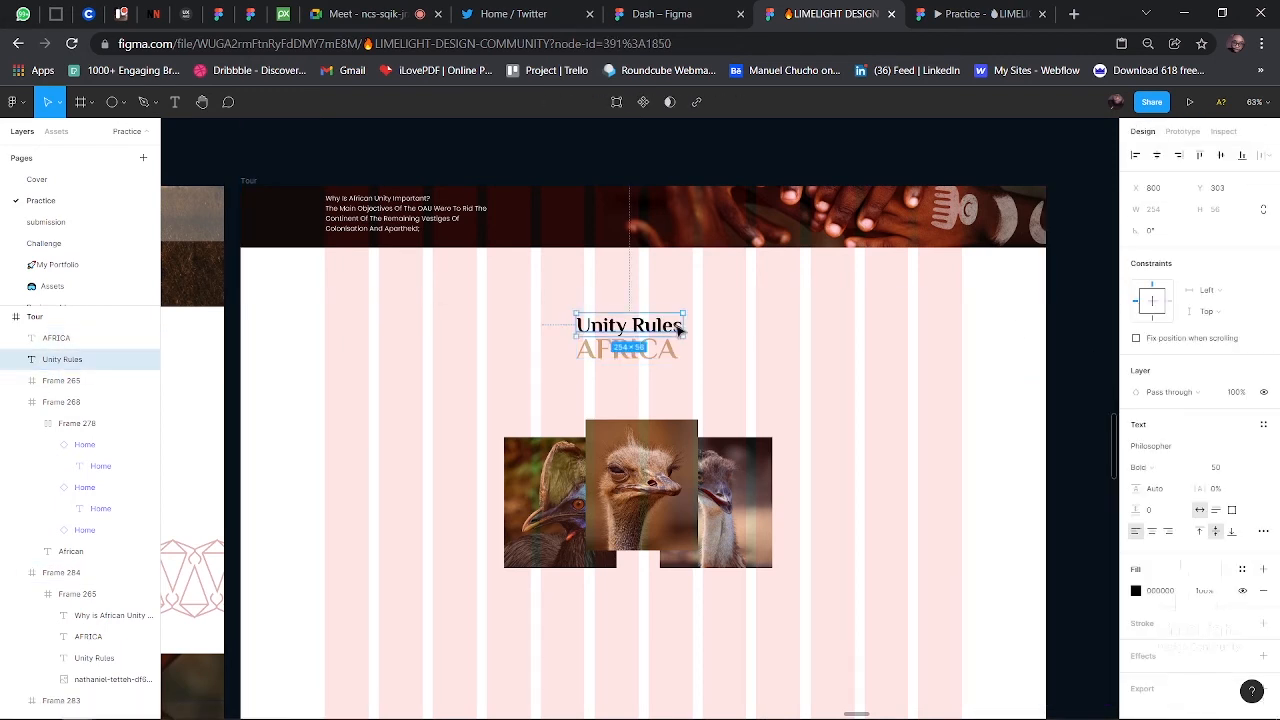
pyautogui.press('Escape')
pyautogui.moveTo(662, 332); pyautogui.dragTo(660, 377)
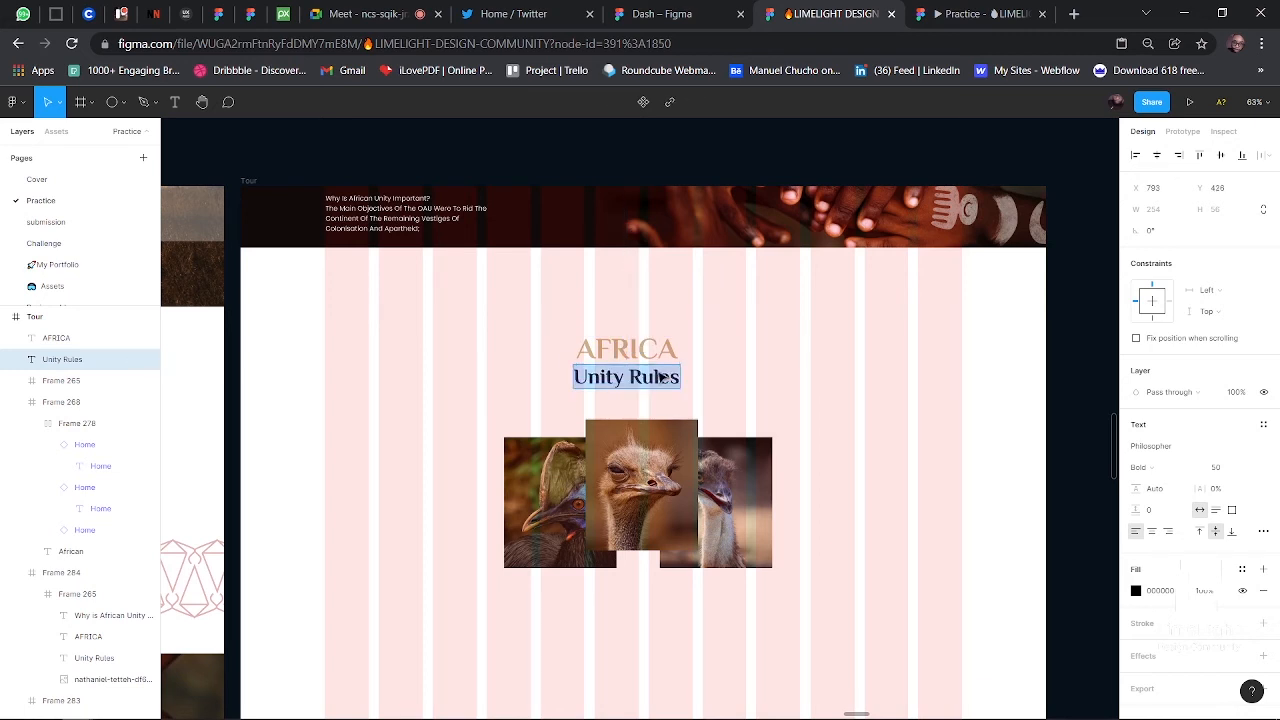
pyautogui.write('Most')
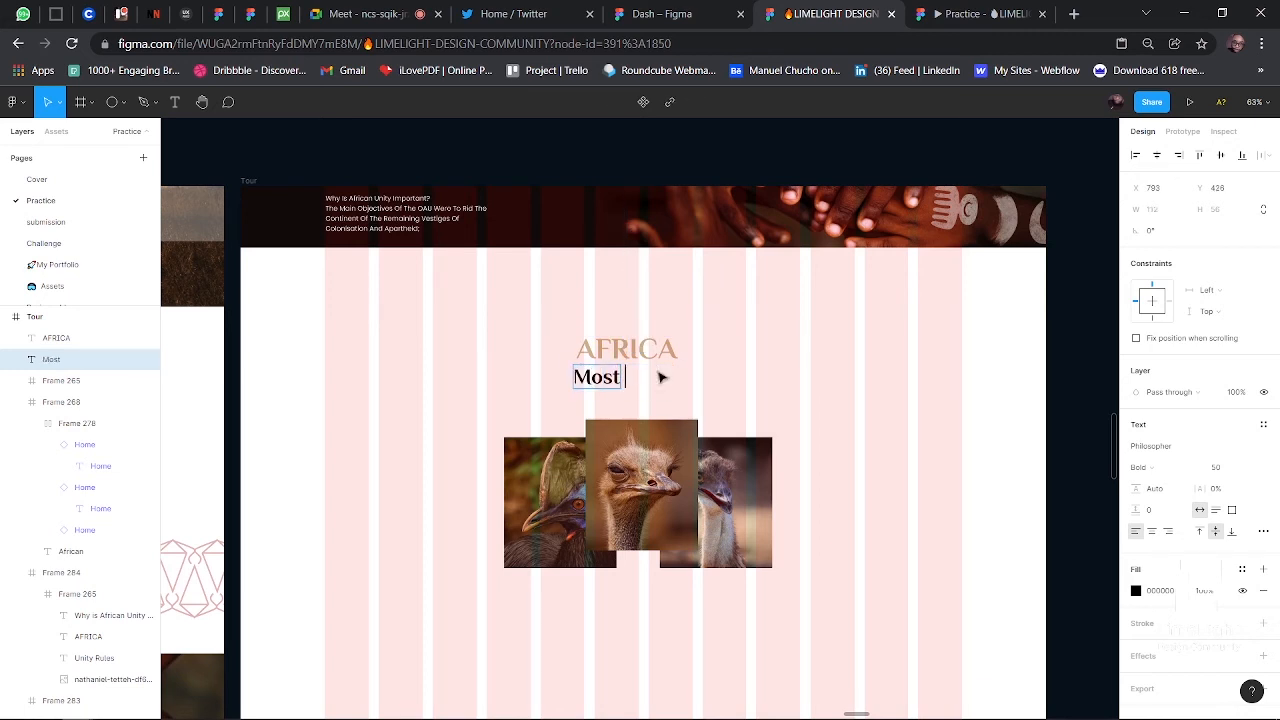
pyautogui.write(' Dange')
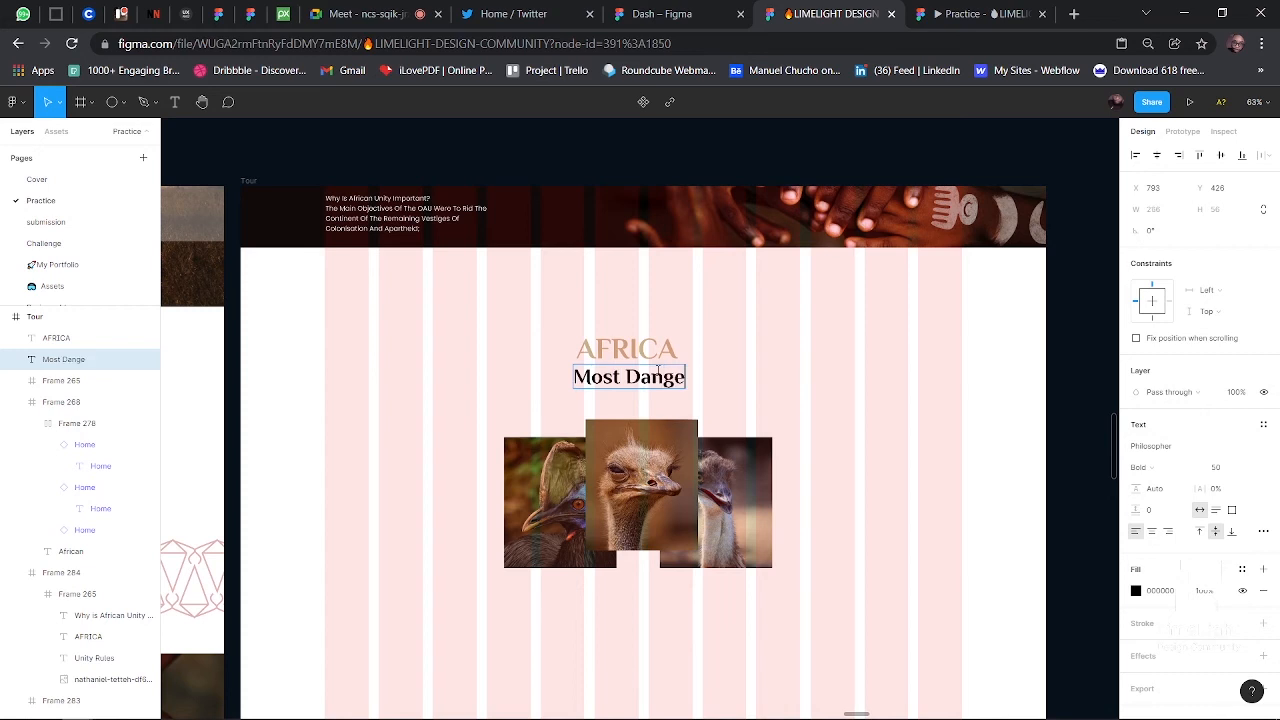
pyautogui.write('rous')
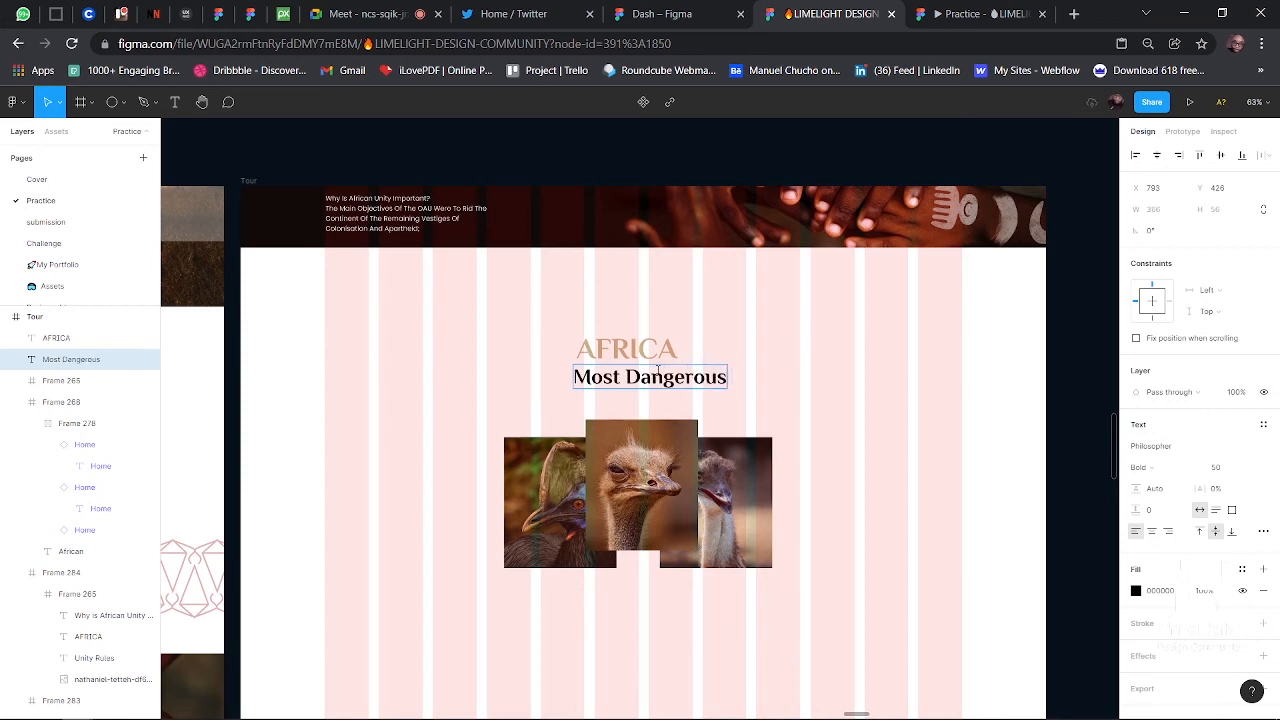
pyautogui.write(' Birds')
pyautogui.press('Escape')
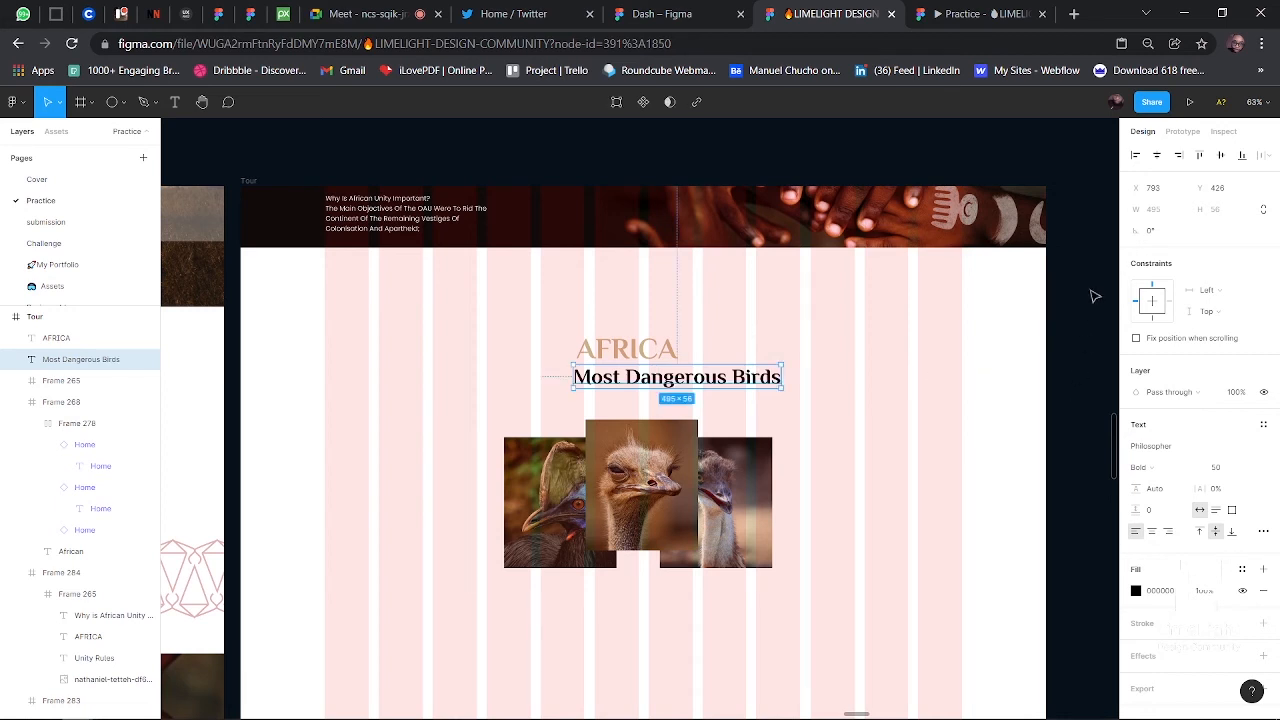
pyautogui.click(1157, 155)
# - Change the "AFRICA" heading to "AFRICA'S" and raise it slightly above the "Most Dangerous Birds" line
pyautogui.click(658, 348)
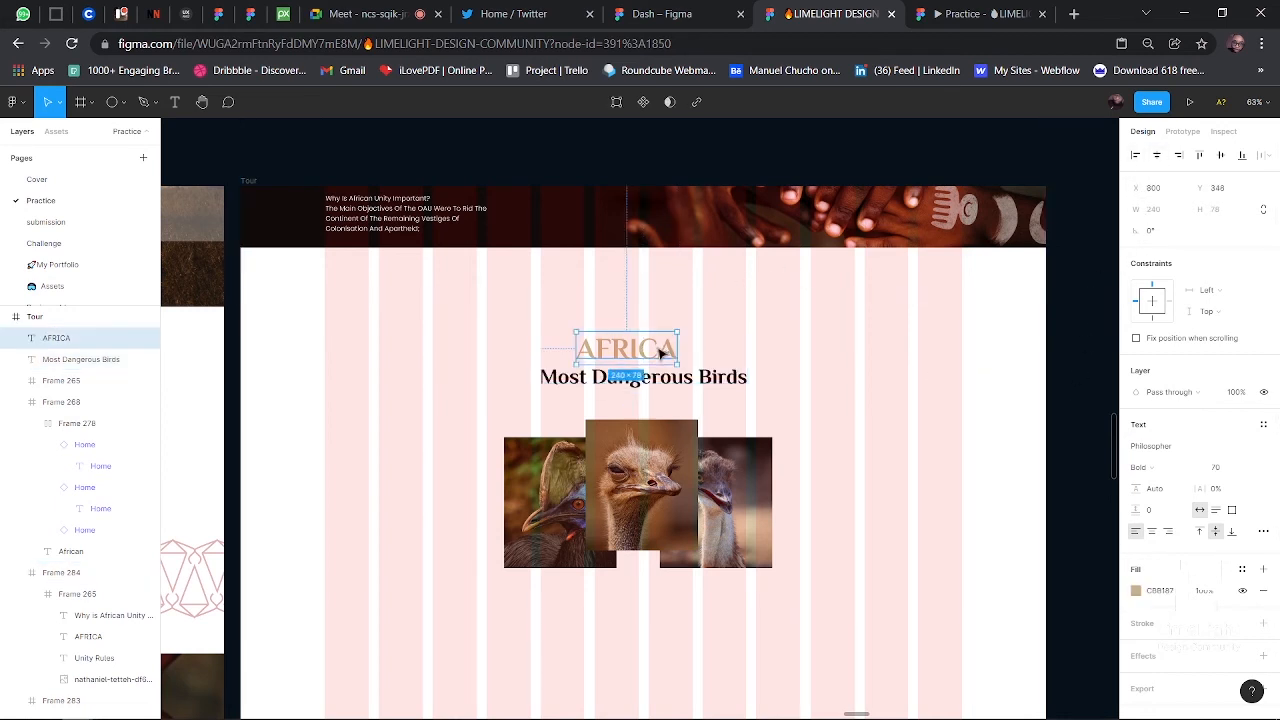
pyautogui.write('s')
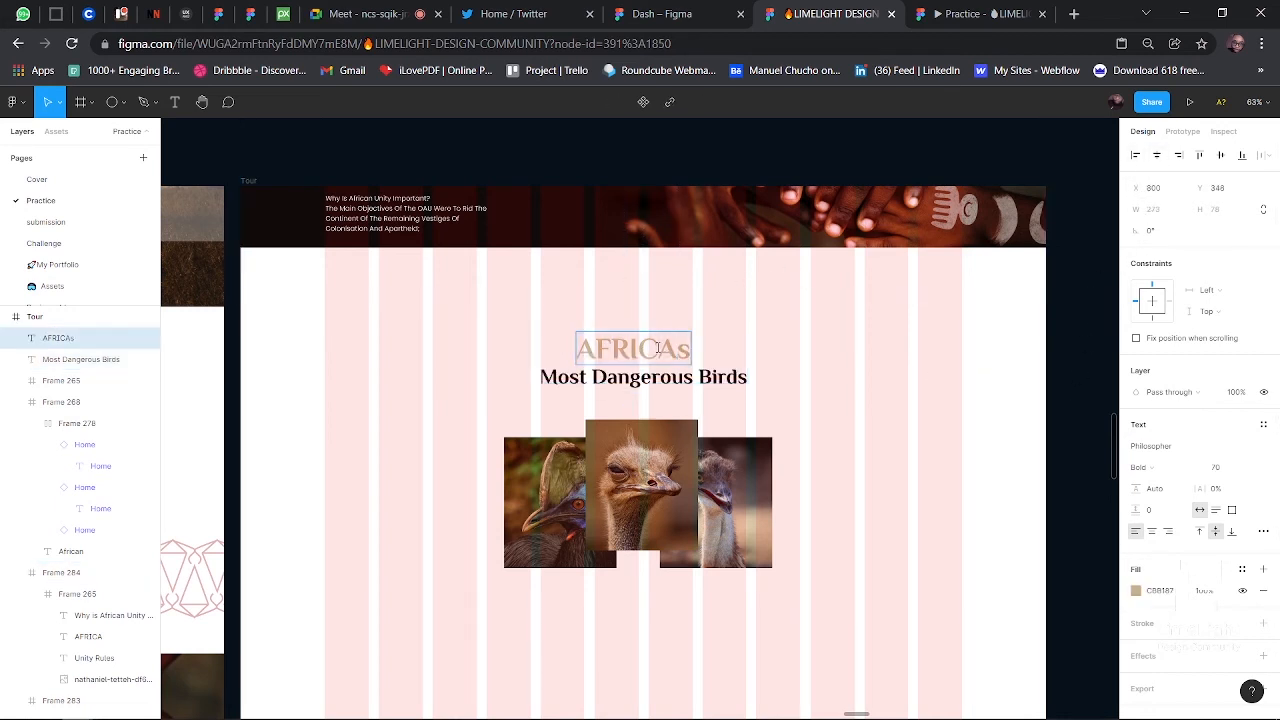
pyautogui.press('BackSpace')
pyautogui.write("'S")
pyautogui.press('Escape')
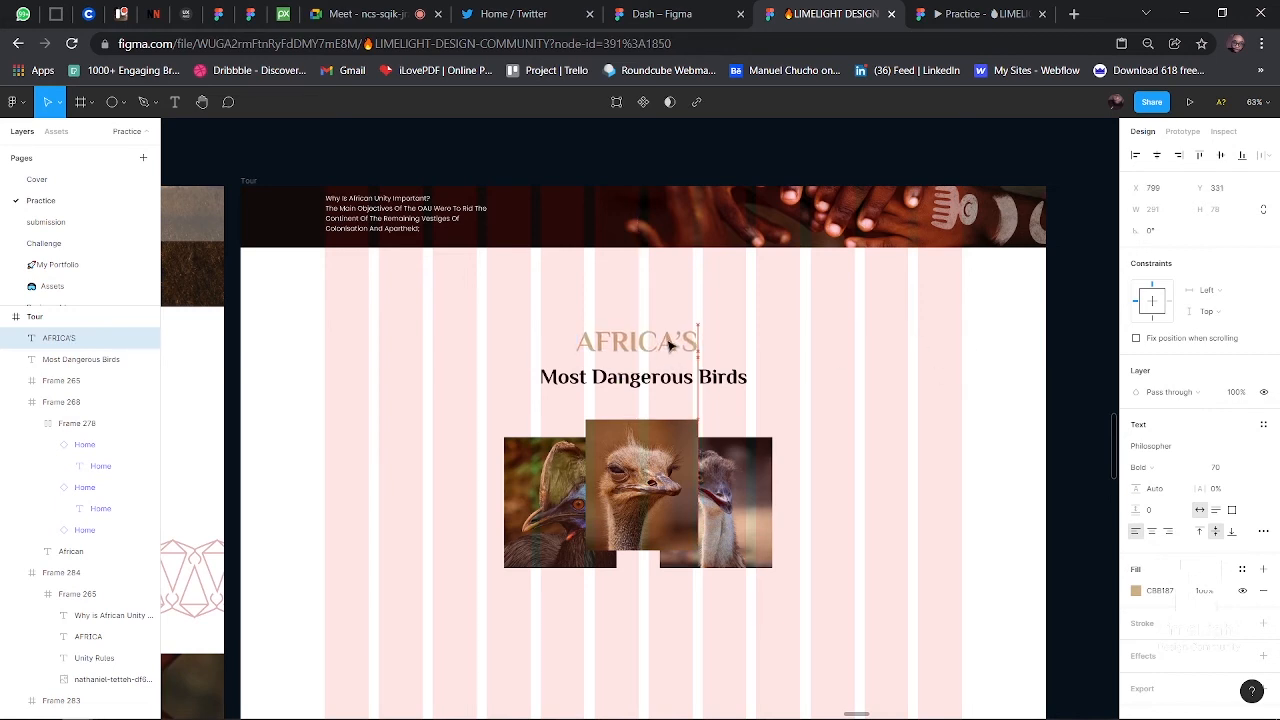
pyautogui.click(1075, 378)
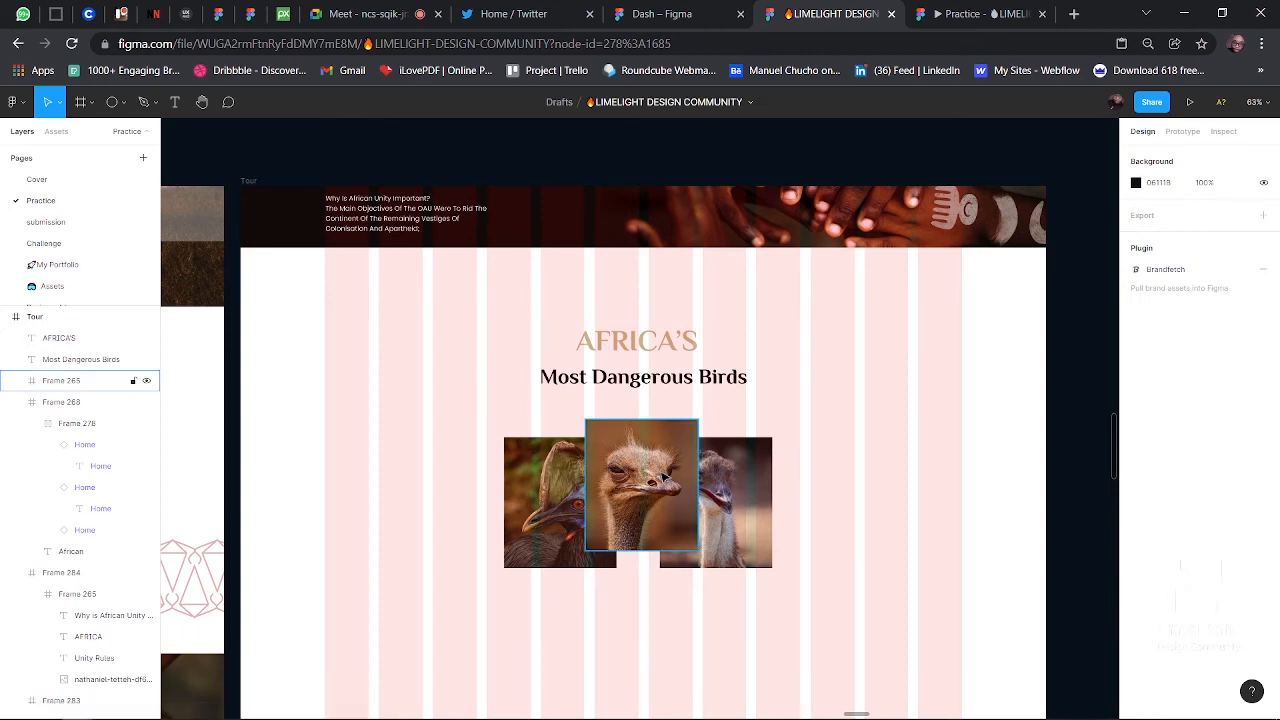
# - Draw a frame about 1920 × 815 px over the heading and bird cards in the duplicated Tour frame
pyautogui.keyDown('ctrl'); pyautogui.scroll(-5, 741, 468); pyautogui.keyUp('ctrl')
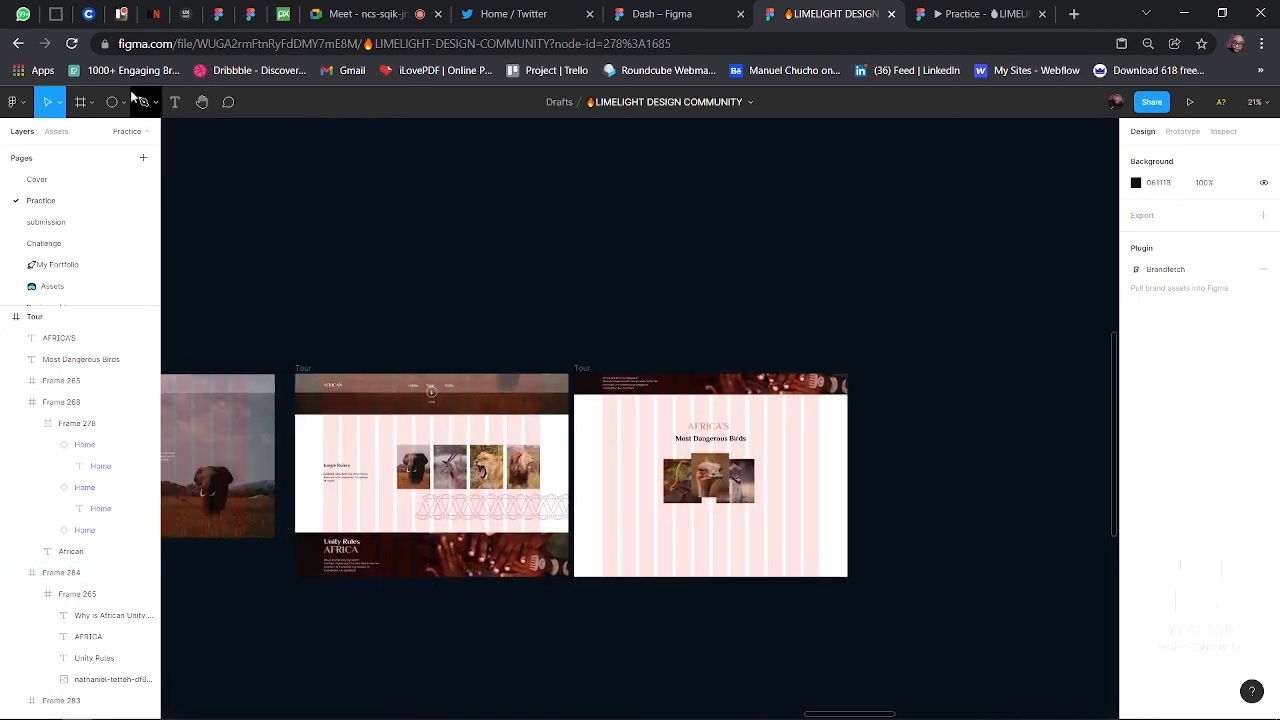
pyautogui.click(81, 102)
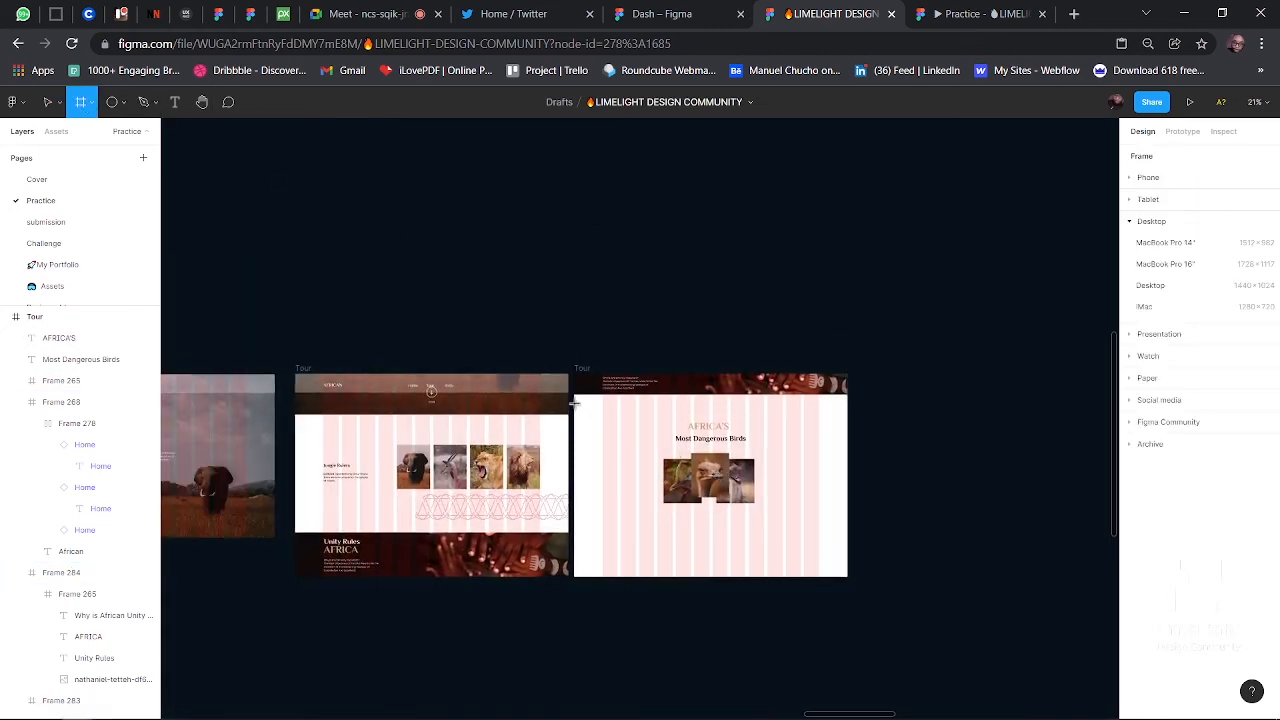
pyautogui.moveTo(574, 396); pyautogui.dragTo(847, 515)
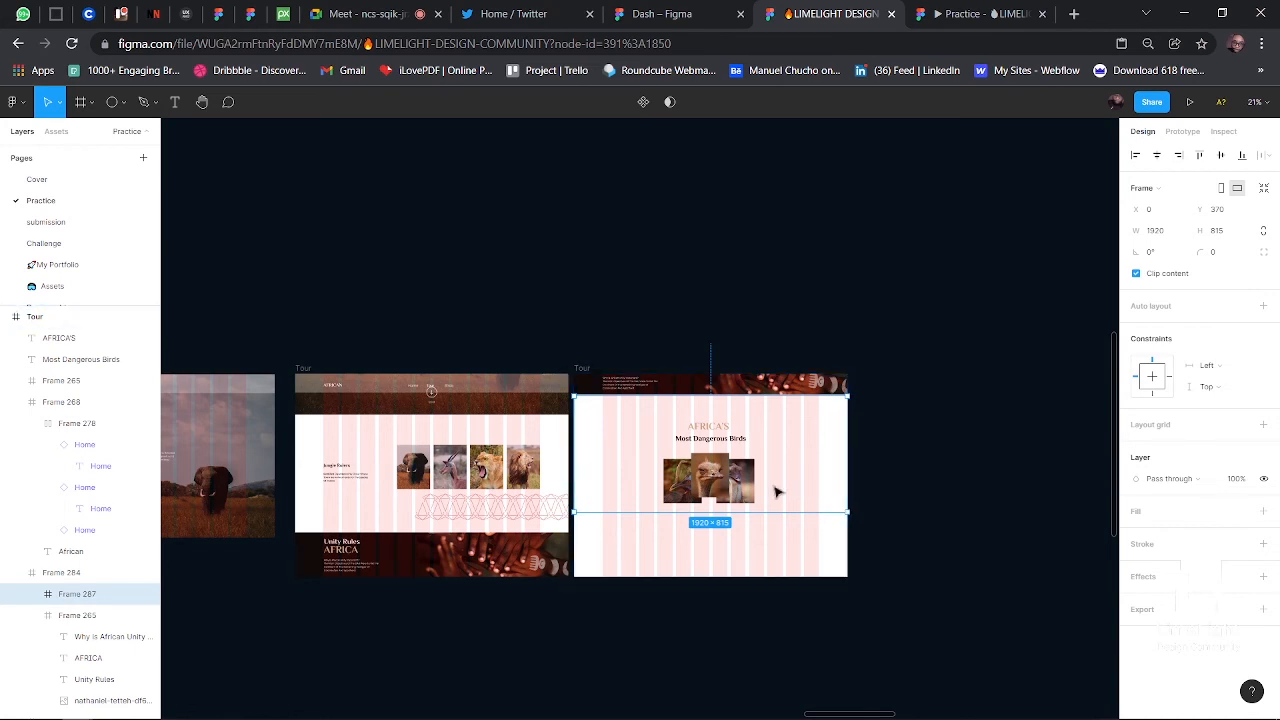
pyautogui.scroll(-3, 745, 500)
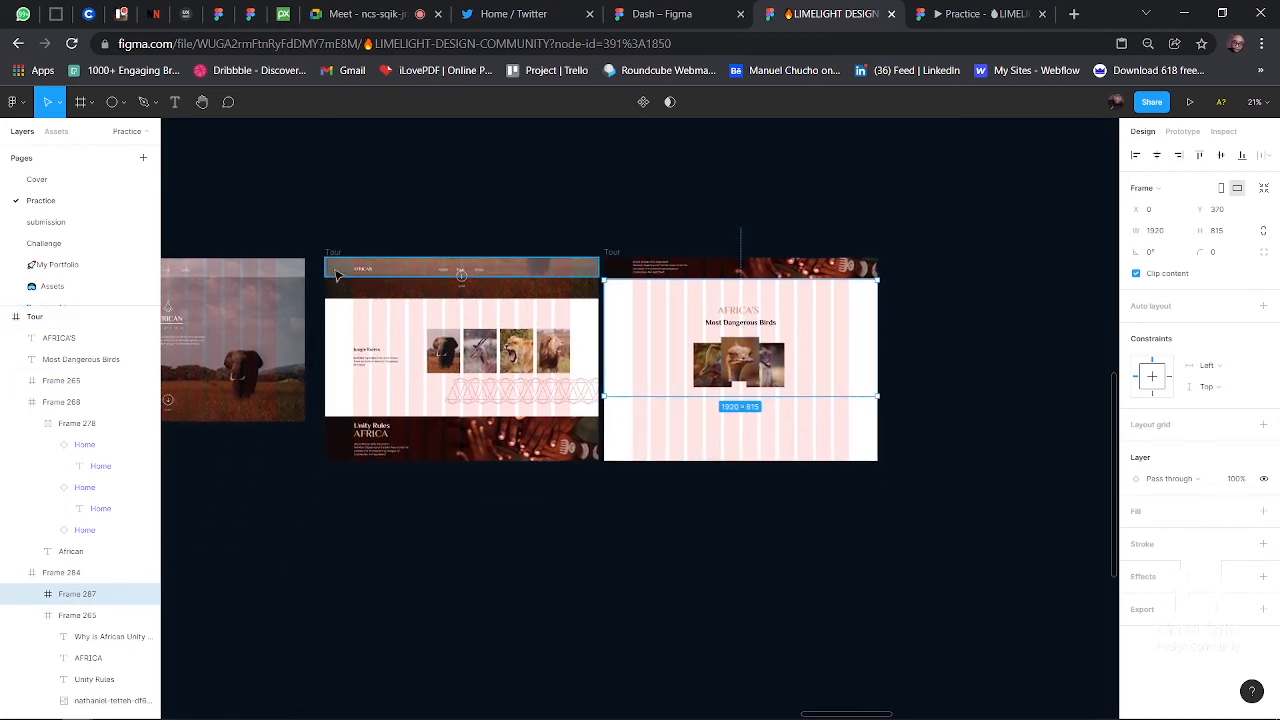
# - Extend the original Tour frame downward to a height of about 2653 px
pyautogui.click(338, 253)
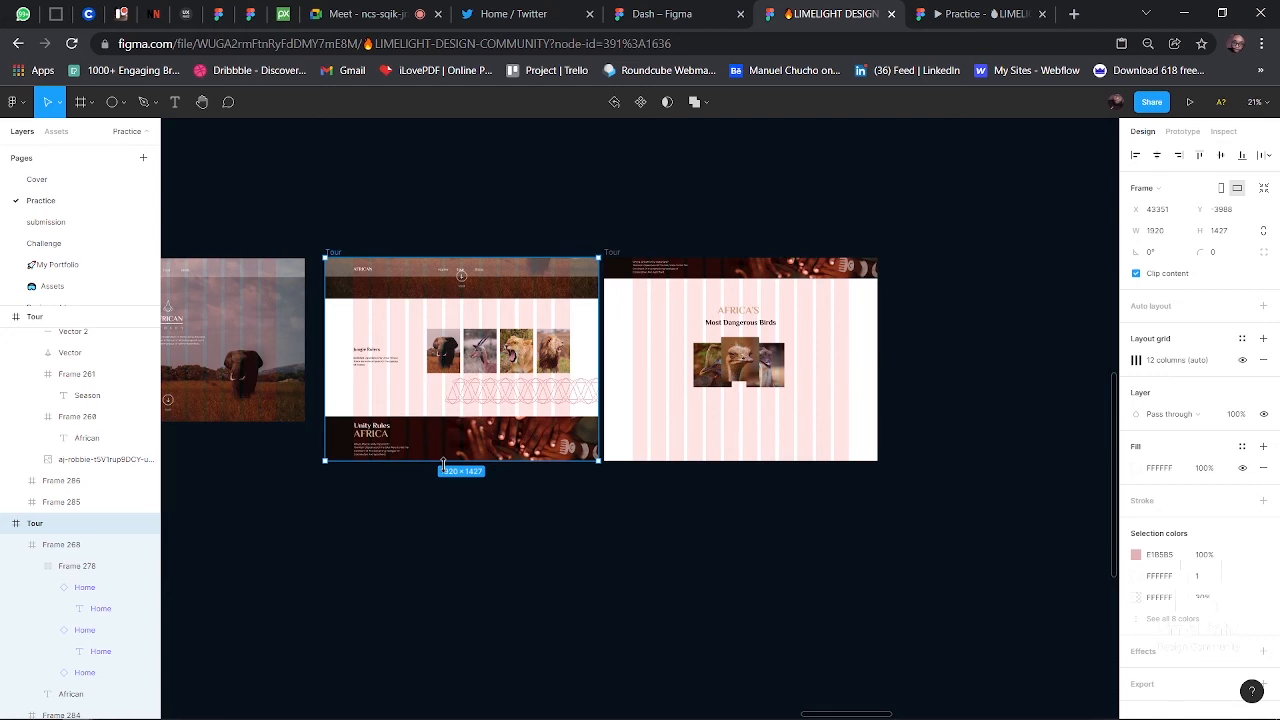
pyautogui.moveTo(443, 464); pyautogui.dragTo(436, 636)
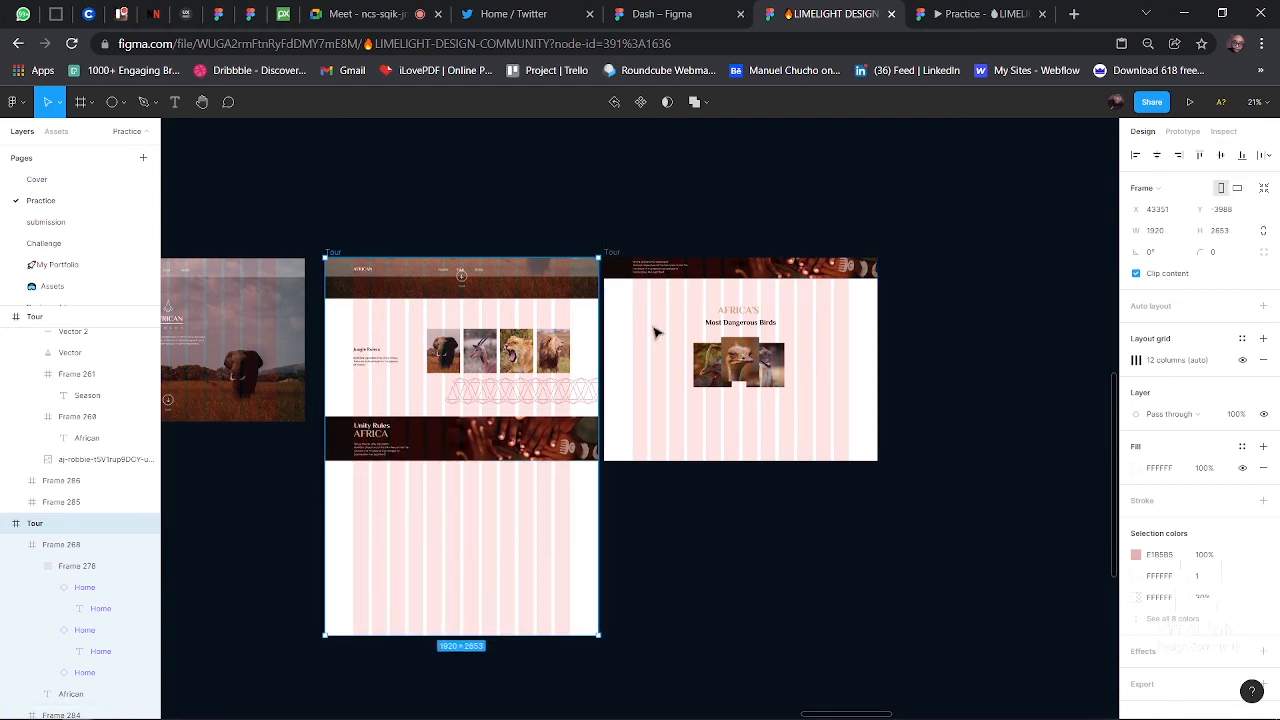
pyautogui.press('Escape')
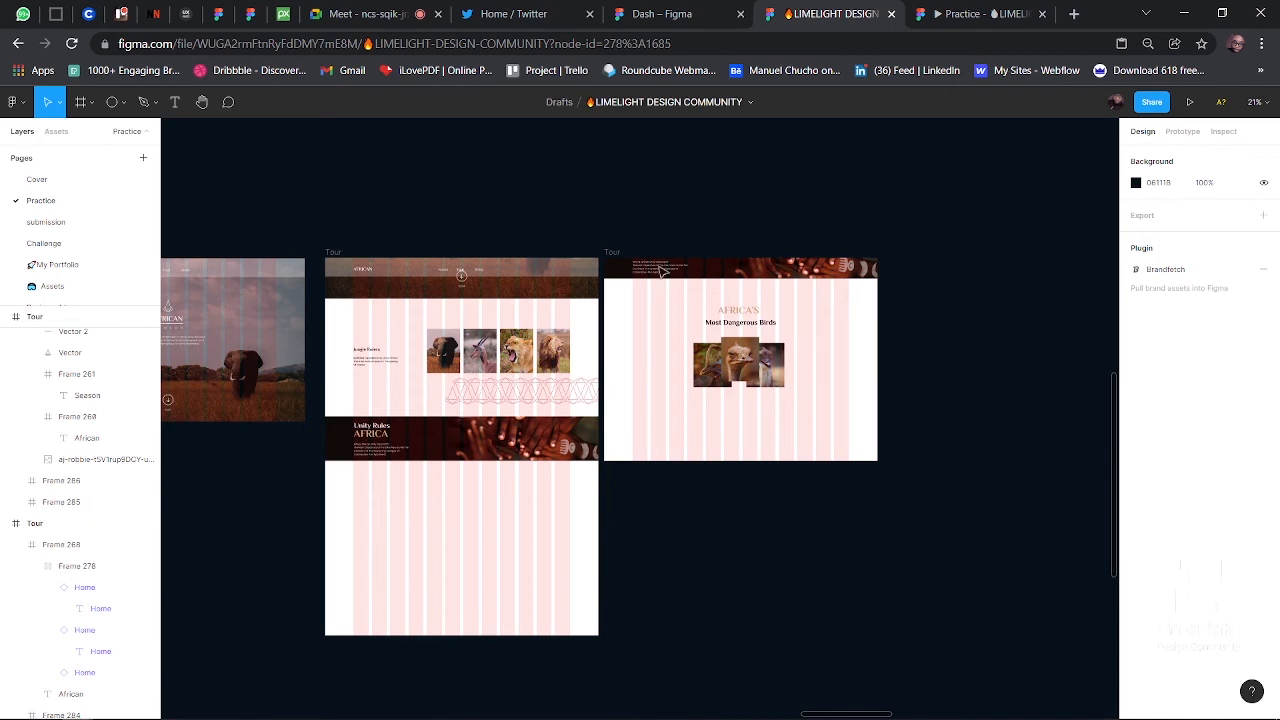
pyautogui.click(655, 349)
pyautogui.press('Escape')
pyautogui.scroll(1, 785, 350)
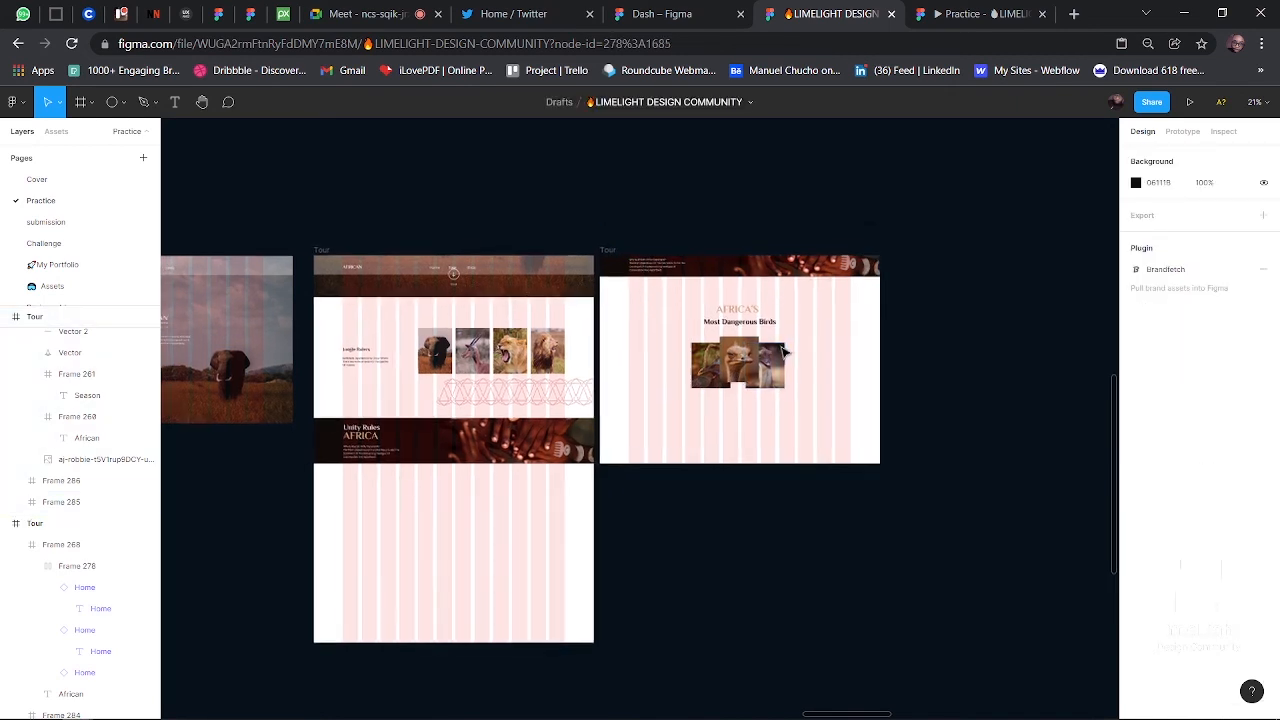
pyautogui.click(50, 502)
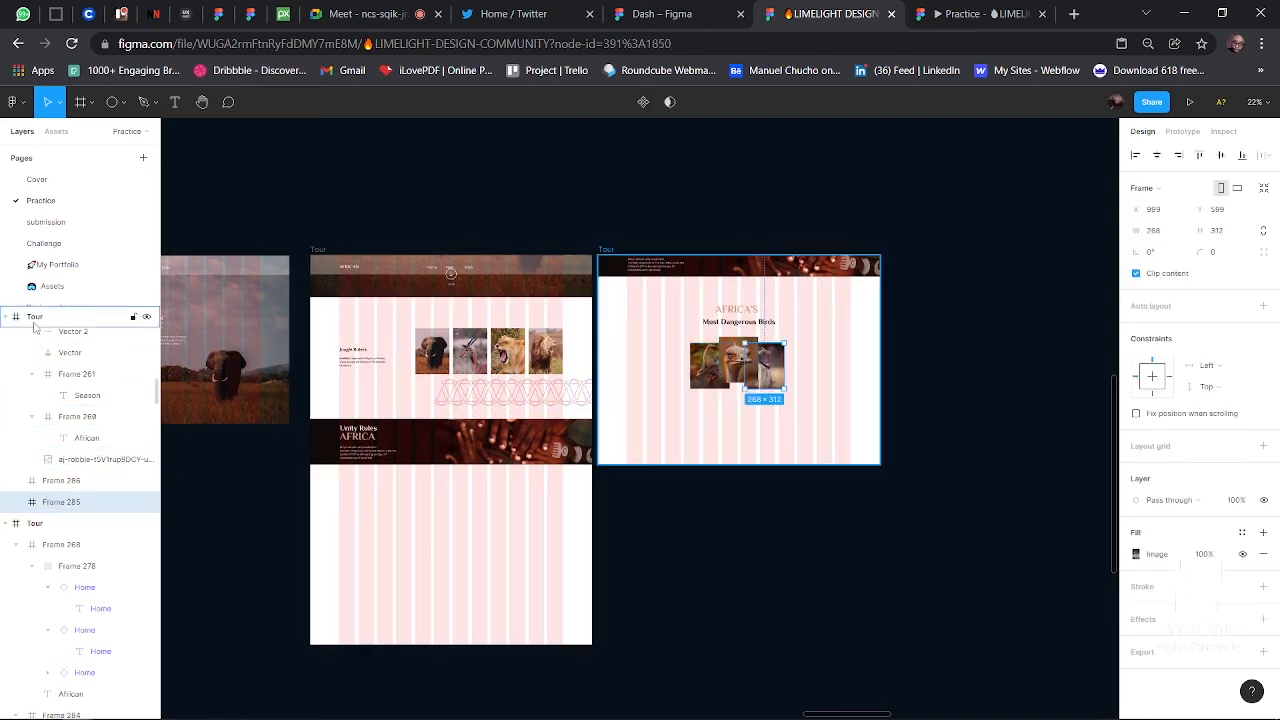
pyautogui.click(934, 290)
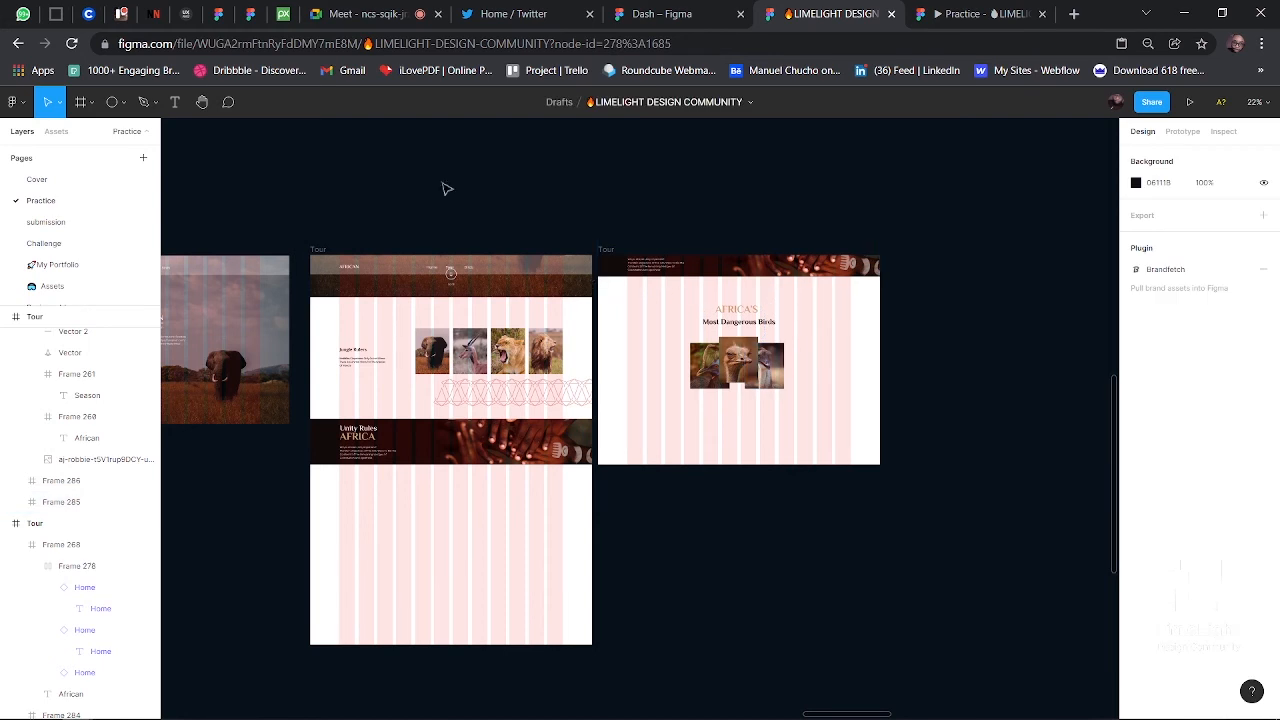
pyautogui.click(81, 103)
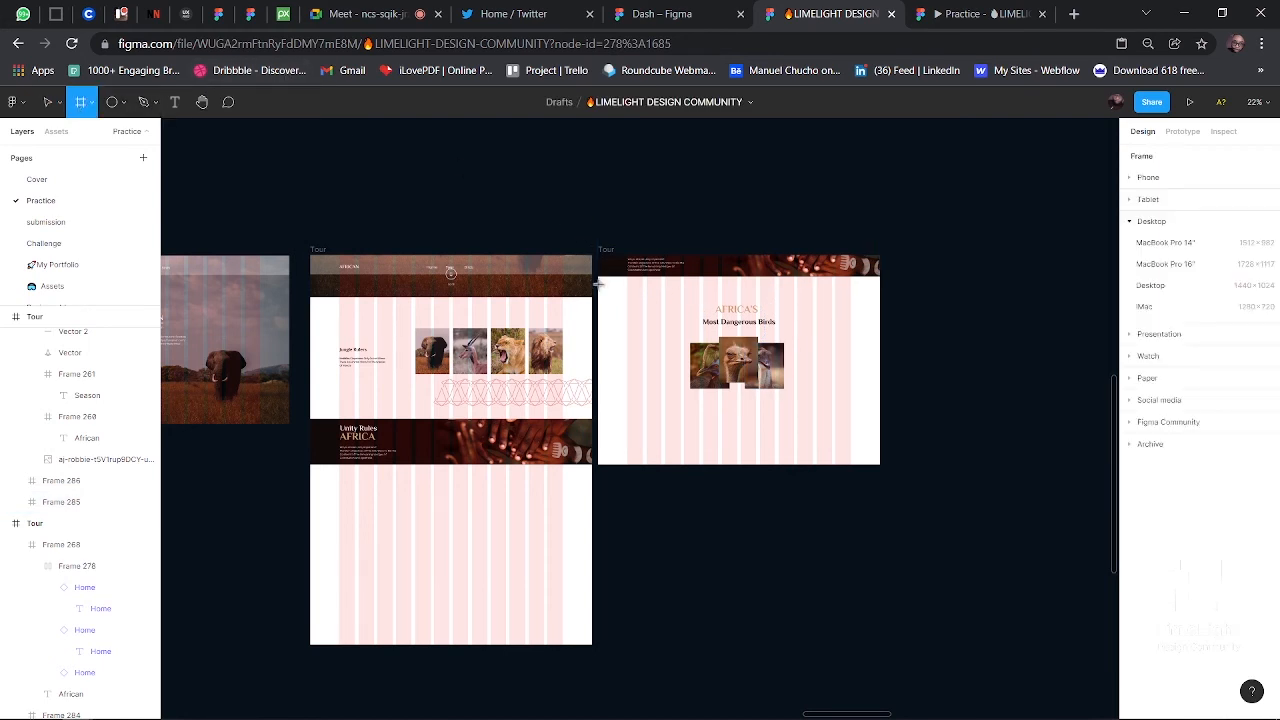
pyautogui.moveTo(596, 288); pyautogui.dragTo(816, 395)
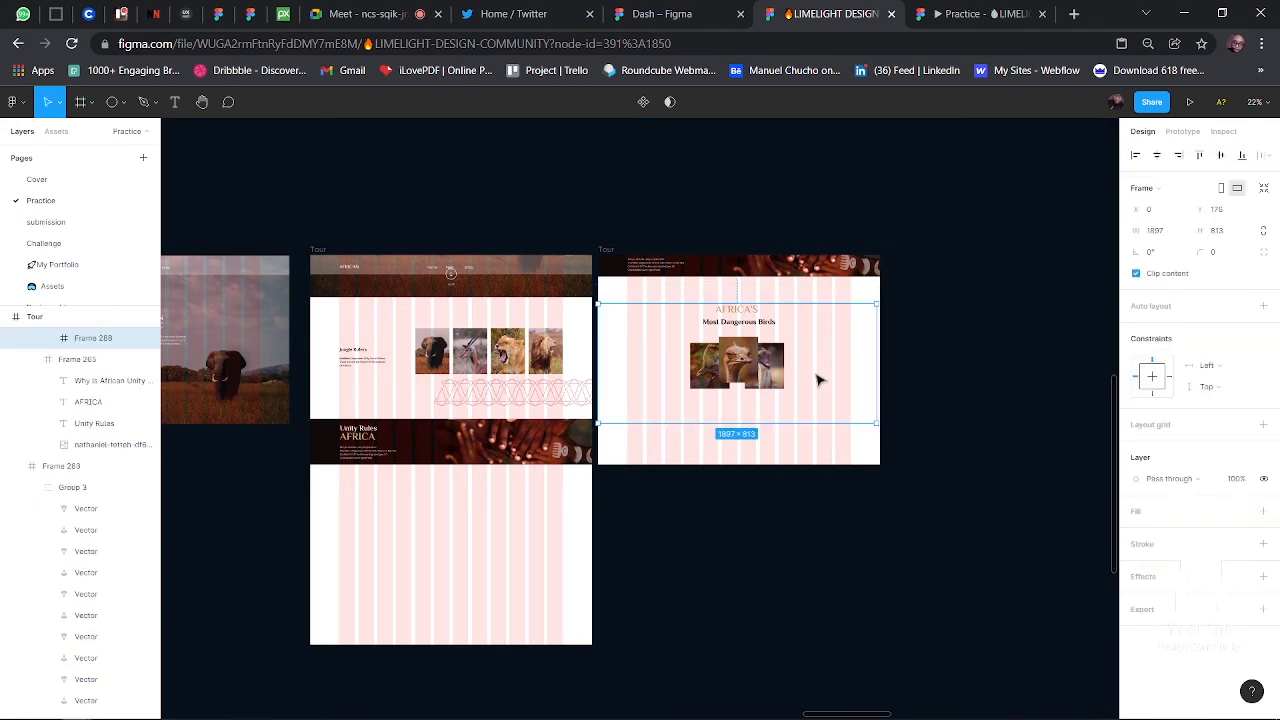
pyautogui.press('Delete')
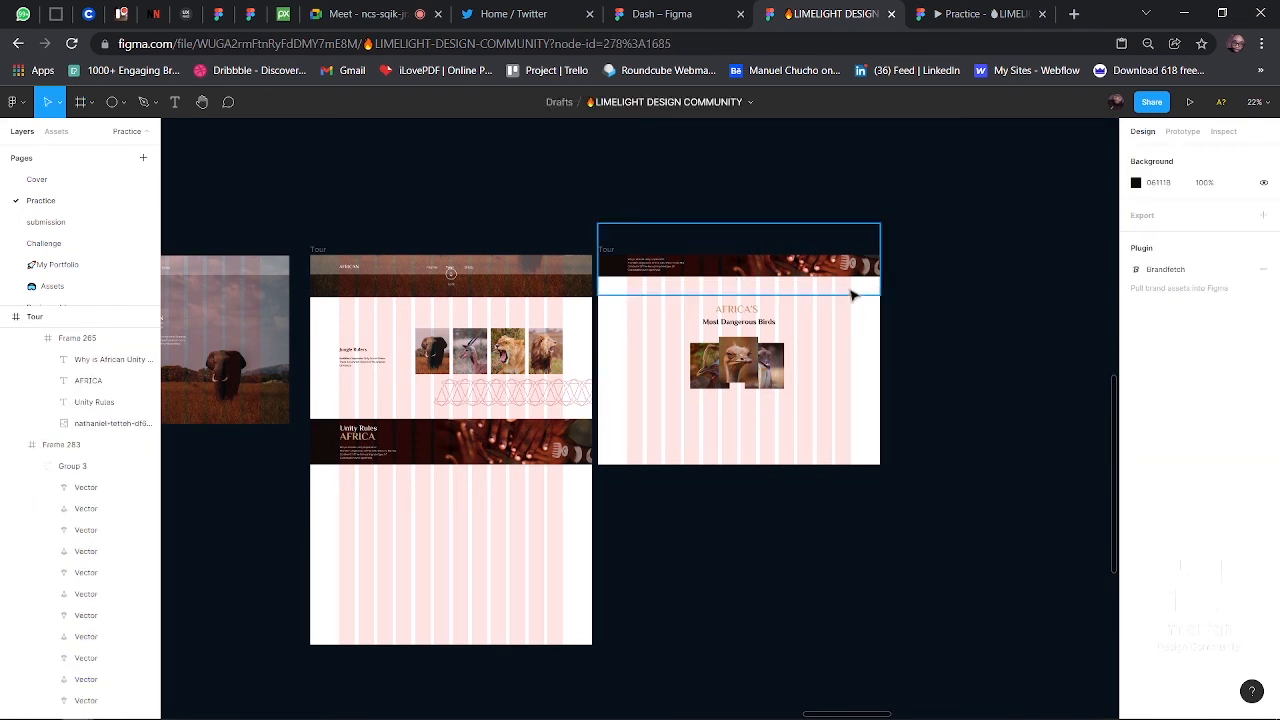
pyautogui.hotkey('ctrl', 'z')
pyautogui.press('Delete')
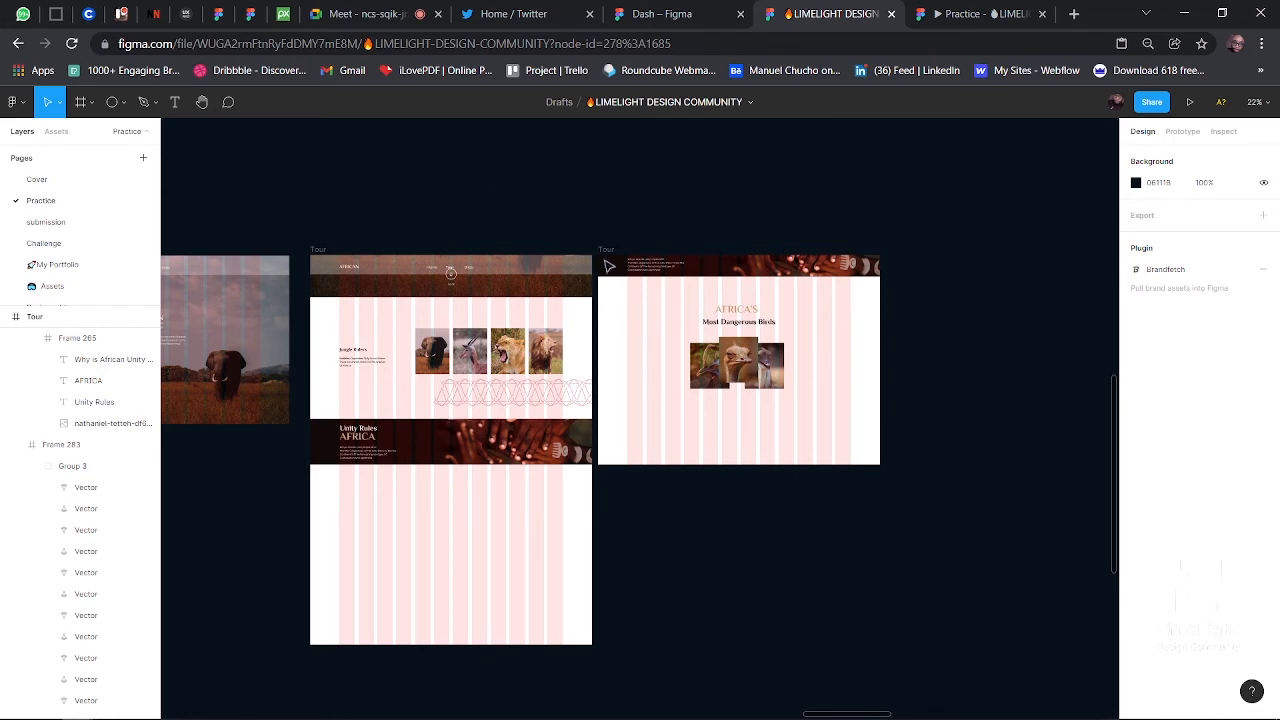
# - Move the Unity Rules banner frame further up in the duplicated Tour frame, clear of the "AFRICA'S" heading
pyautogui.click(650, 280)
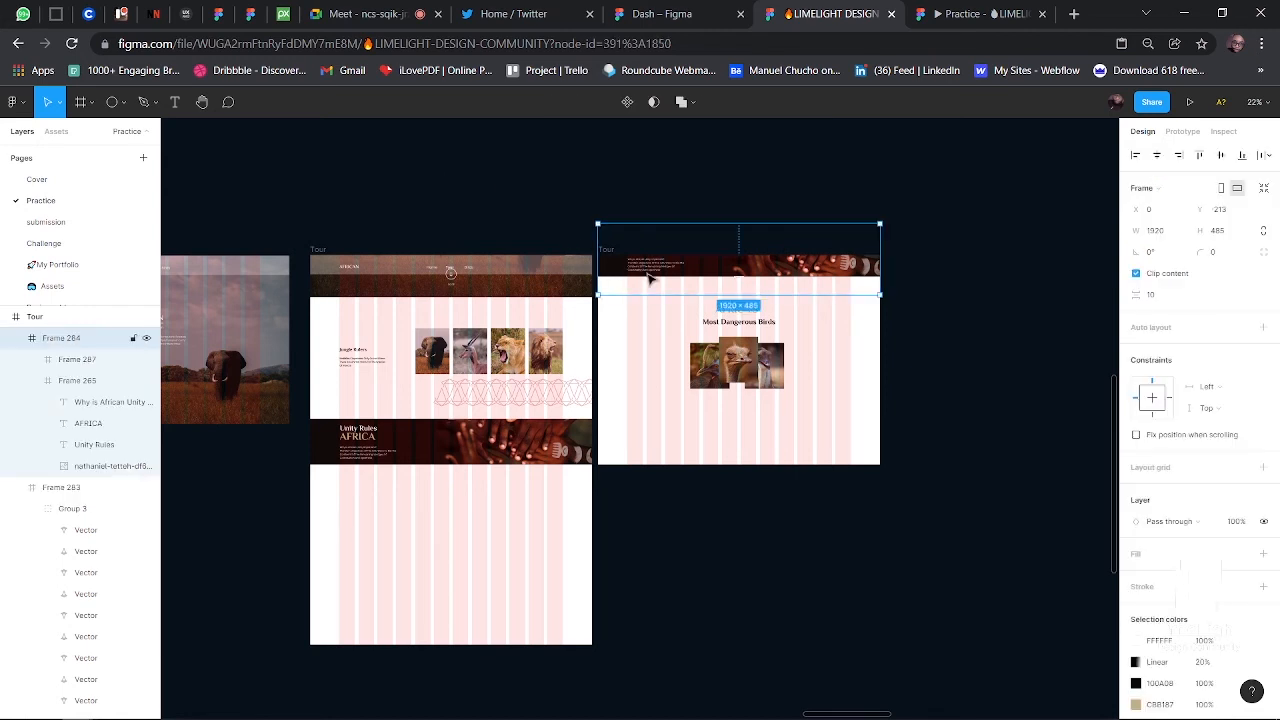
pyautogui.press('Up')
pyautogui.press('Up')
pyautogui.press('Up')
pyautogui.press('Up')
pyautogui.press('Up')
pyautogui.press('Up')
pyautogui.press('Up')
pyautogui.press('Up')
pyautogui.press('Up')
pyautogui.press('Up')
pyautogui.press('Up')
pyautogui.press('Up')
pyautogui.press('Up')
pyautogui.press('Up')
pyautogui.press('Up')
pyautogui.press('Up')
pyautogui.press('Up')
pyautogui.press('Up')
pyautogui.press('Up')
pyautogui.press('Up')
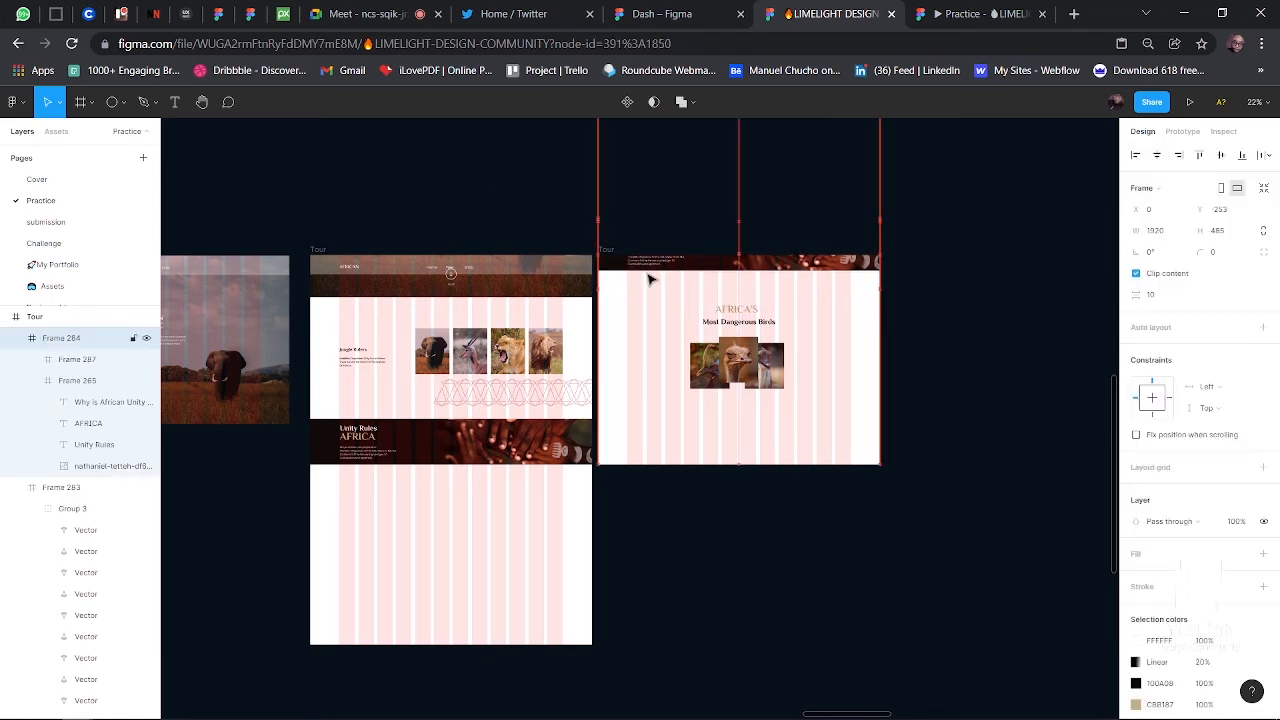
# - Enclose the heading and three bird cards in a frame about 1920 × 713 px and copy it into the original Tour frame
pyautogui.press('f')
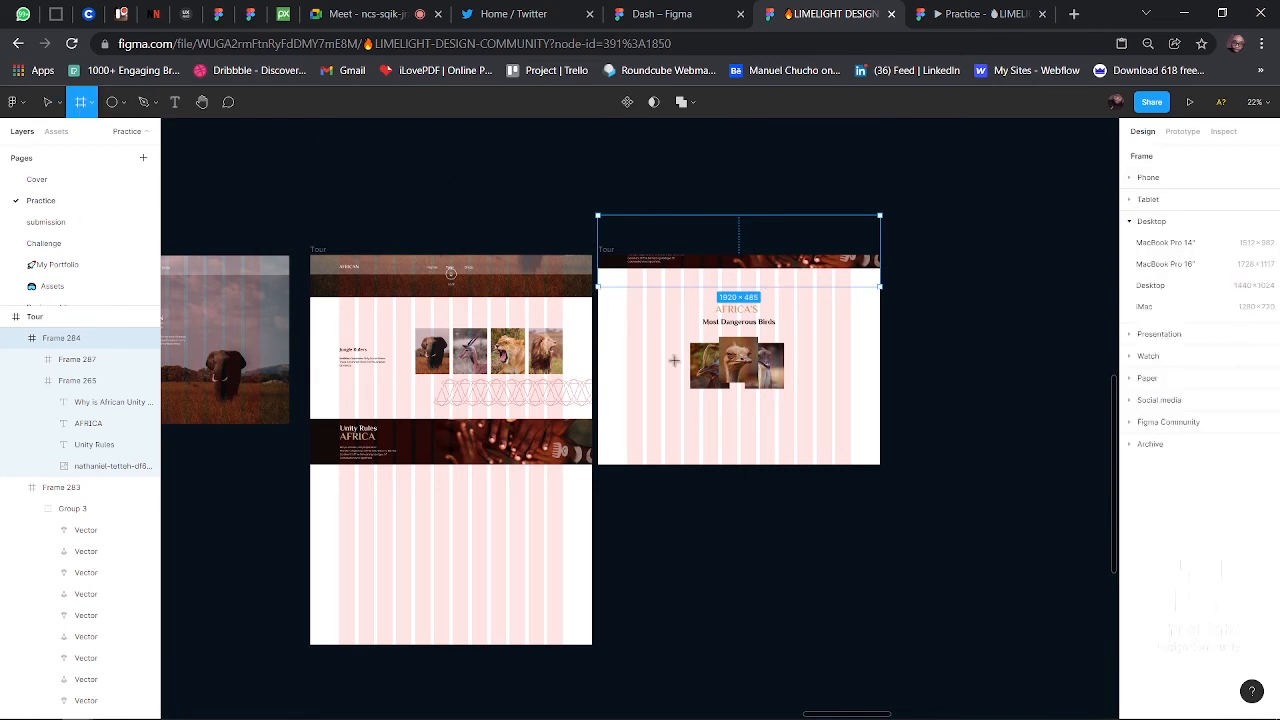
pyautogui.moveTo(597, 293); pyautogui.dragTo(881, 397)
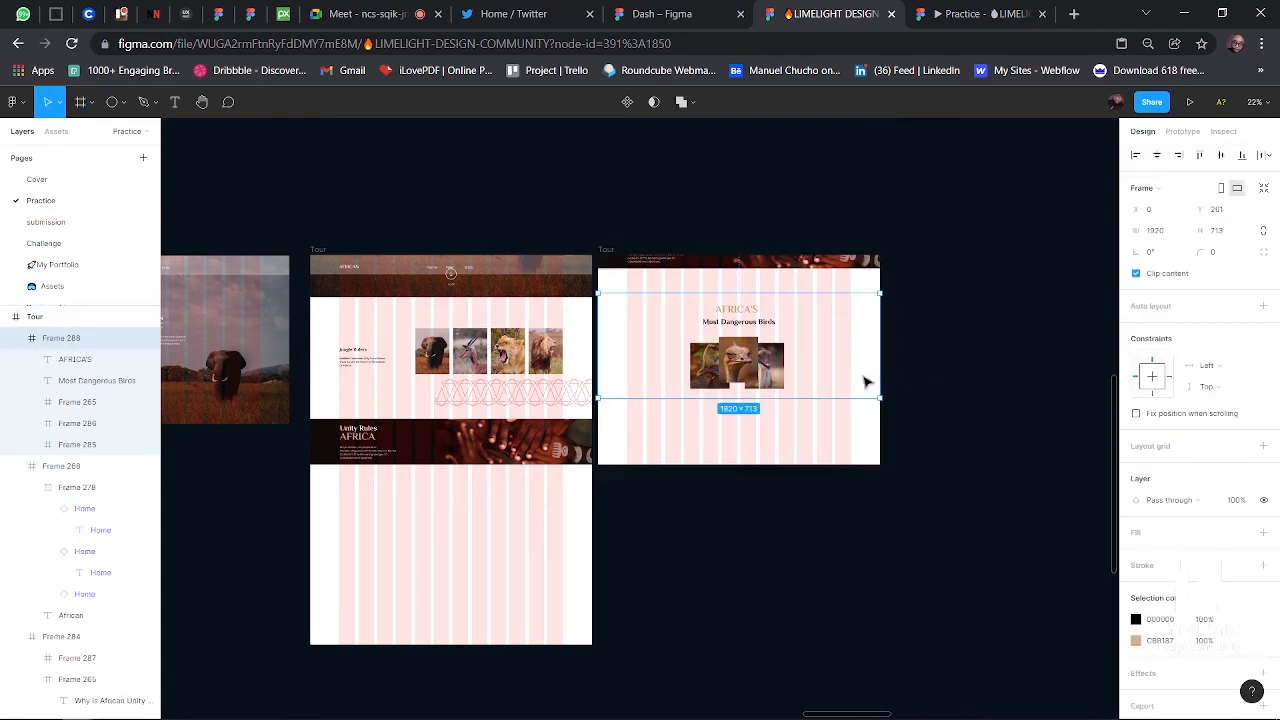
pyautogui.click(322, 250)
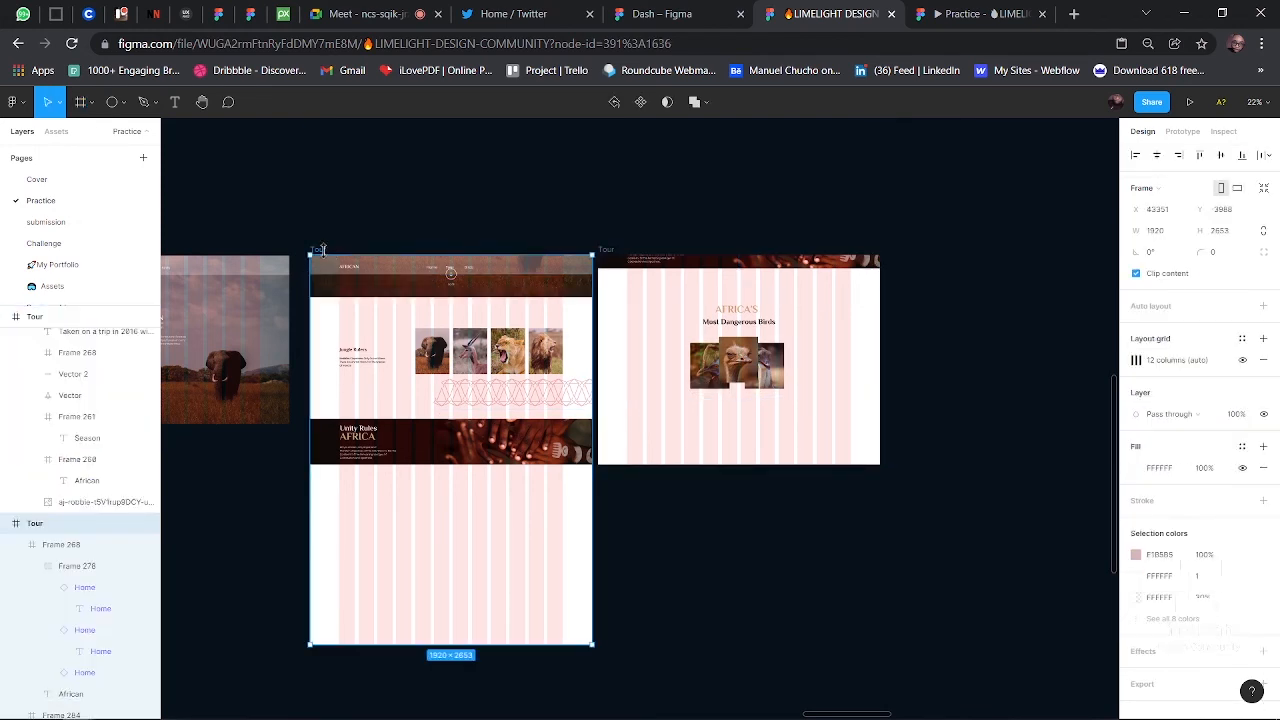
pyautogui.hotkey('ctrl', 'v')
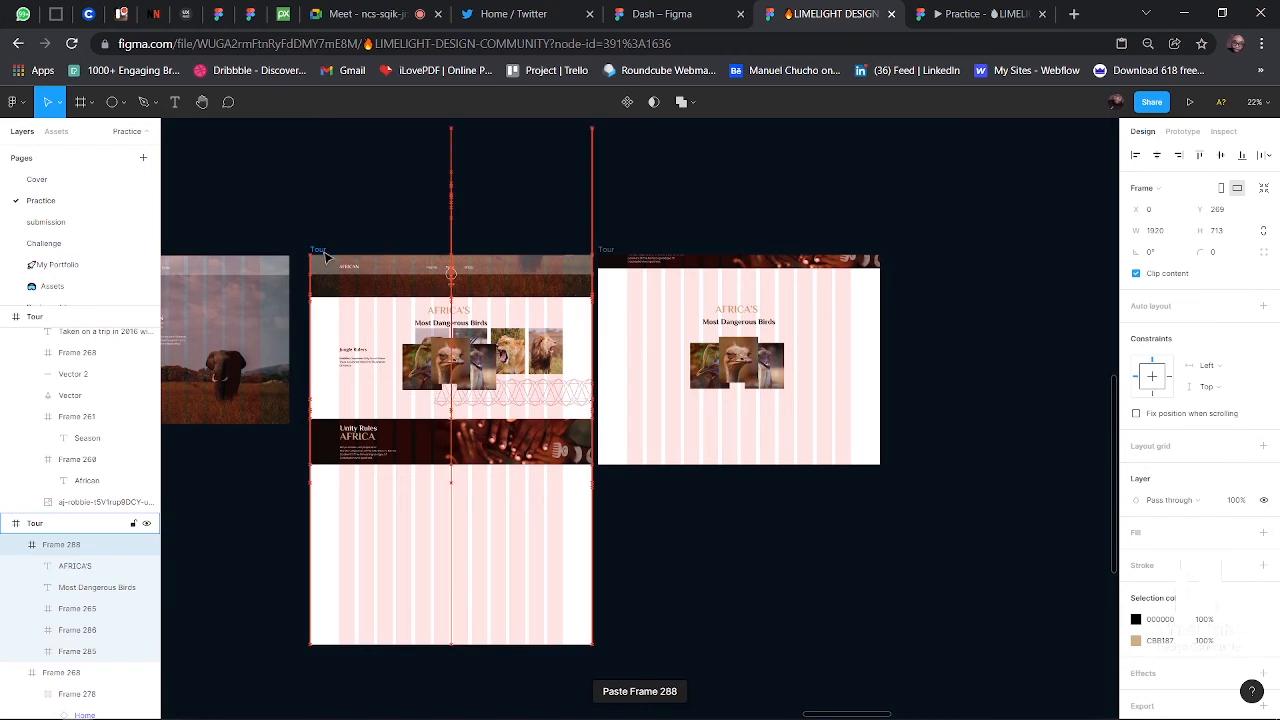
# - Move the pasted bird section down in the original Tour frame to Y 1429, just below the Unity Rules banner
pyautogui.hotkey('shift', 'Down')
pyautogui.hotkey('shift', 'Down')
pyautogui.hotkey('shift', 'Down')
pyautogui.hotkey('shift', 'Down')
pyautogui.hotkey('shift', 'Down')
pyautogui.hotkey('shift', 'Down')
pyautogui.hotkey('shift', 'Down')
pyautogui.hotkey('shift', 'Down')
pyautogui.hotkey('shift', 'Down')
pyautogui.hotkey('shift', 'Down')
pyautogui.hotkey('shift', 'Down')
pyautogui.hotkey('shift', 'Down')
pyautogui.hotkey('shift', 'Down')
pyautogui.hotkey('shift', 'Down')
pyautogui.hotkey('shift', 'Down')
pyautogui.hotkey('shift', 'Down')
pyautogui.hotkey('shift', 'Down')
pyautogui.hotkey('shift', 'Down')
pyautogui.hotkey('shift', 'Down')
pyautogui.hotkey('shift', 'Down')
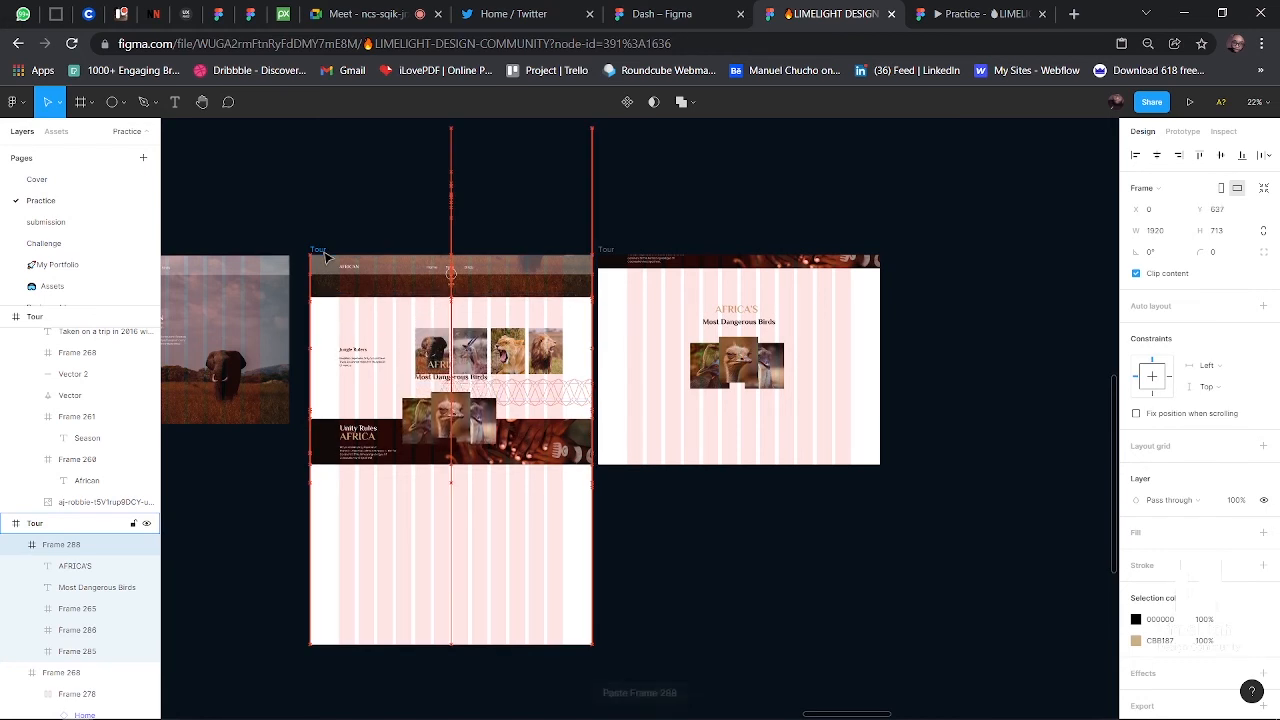
pyautogui.hotkey('shift', 'Down')
pyautogui.hotkey('shift', 'Down')
pyautogui.hotkey('shift', 'Down')
pyautogui.hotkey('shift', 'Down')
pyautogui.hotkey('shift', 'Down')
pyautogui.hotkey('shift', 'Down')
pyautogui.hotkey('shift', 'Down')
pyautogui.hotkey('shift', 'Down')
pyautogui.hotkey('shift', 'Down')
pyautogui.hotkey('shift', 'Down')
pyautogui.hotkey('shift', 'Down')
pyautogui.hotkey('shift', 'Down')
pyautogui.hotkey('shift', 'Down')
pyautogui.hotkey('shift', 'Down')
pyautogui.hotkey('shift', 'Down')
pyautogui.hotkey('shift', 'Down')
pyautogui.hotkey('shift', 'Down')
pyautogui.hotkey('shift', 'Down')
pyautogui.hotkey('shift', 'Down')
pyautogui.hotkey('shift', 'Down')
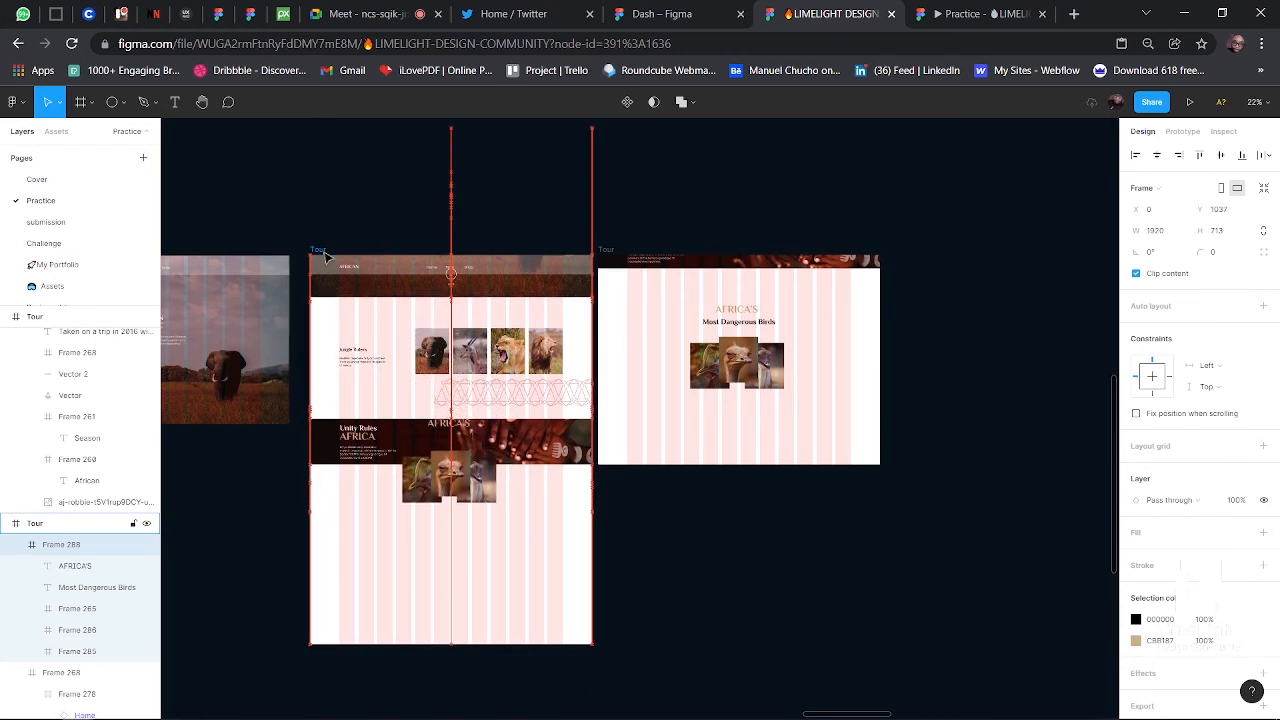
pyautogui.hotkey('shift', 'Down')
pyautogui.hotkey('shift', 'Down')
pyautogui.hotkey('shift', 'Down')
pyautogui.hotkey('shift', 'Down')
pyautogui.hotkey('shift', 'Down')
pyautogui.hotkey('shift', 'Down')
pyautogui.hotkey('shift', 'Down')
pyautogui.hotkey('shift', 'Down')
pyautogui.hotkey('shift', 'Down')
pyautogui.hotkey('shift', 'Down')
pyautogui.hotkey('shift', 'Down')
pyautogui.hotkey('shift', 'Down')
pyautogui.hotkey('shift', 'Down')
pyautogui.hotkey('shift', 'Down')
pyautogui.hotkey('shift', 'Down')
pyautogui.hotkey('shift', 'Down')
pyautogui.hotkey('shift', 'Down')
pyautogui.hotkey('shift', 'Down')
pyautogui.hotkey('shift', 'Down')
pyautogui.hotkey('shift', 'Down')
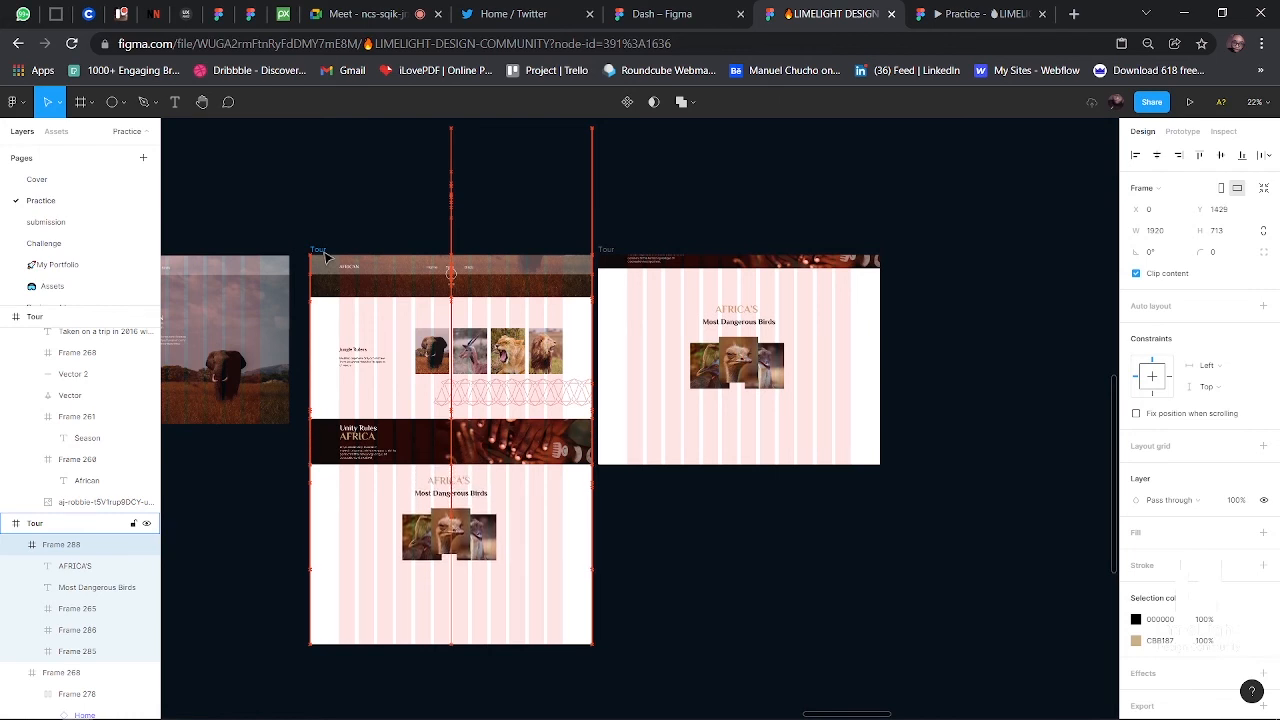
# - Move the bird section frame further down in the original Tour frame to Y 1629
pyautogui.hotkey('shift', 'Down')
pyautogui.hotkey('shift', 'Down')
pyautogui.hotkey('shift', 'Down')
pyautogui.hotkey('shift', 'Down')
pyautogui.hotkey('shift', 'Down')
pyautogui.hotkey('shift', 'Down')
pyautogui.hotkey('shift', 'Down')
pyautogui.hotkey('shift', 'Down')
pyautogui.hotkey('shift', 'Down')
pyautogui.hotkey('shift', 'Down')
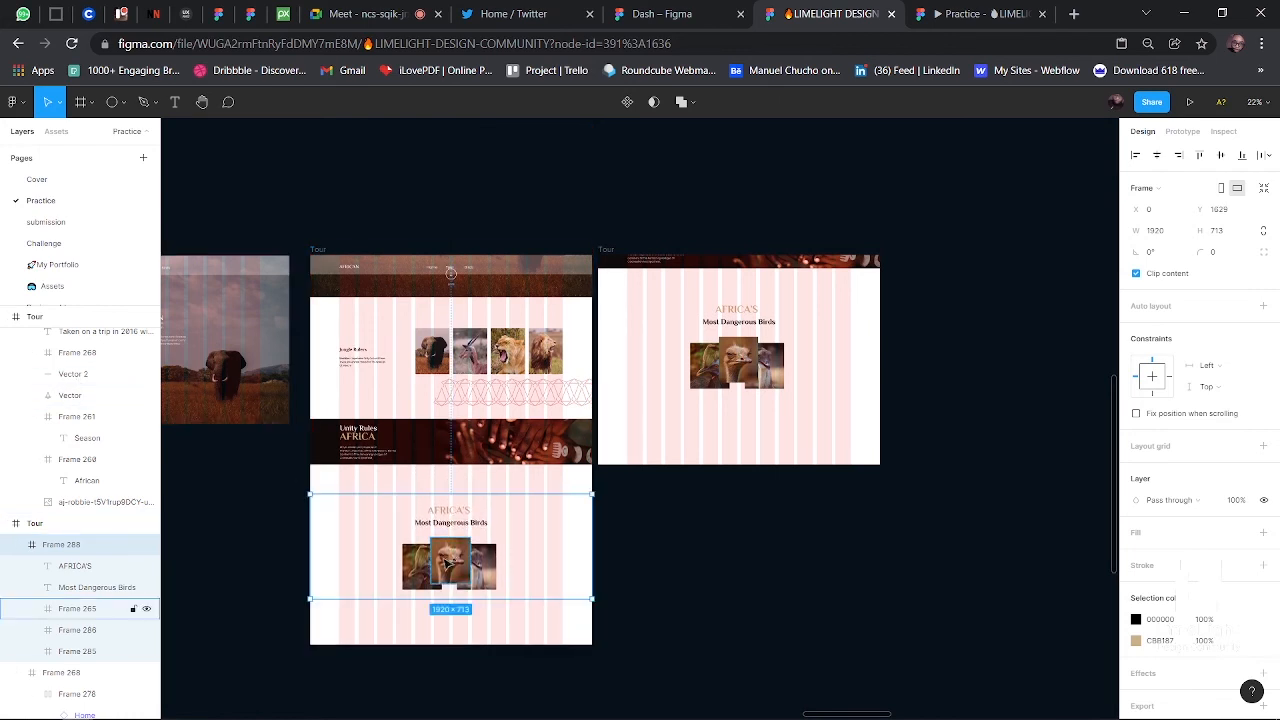
# - Rotate the cassowary card, the first of the three bird cards in the original Tour frame, to 18.33°
pyautogui.scroll(5, 448, 565)
pyautogui.scroll(-2, 448, 565)
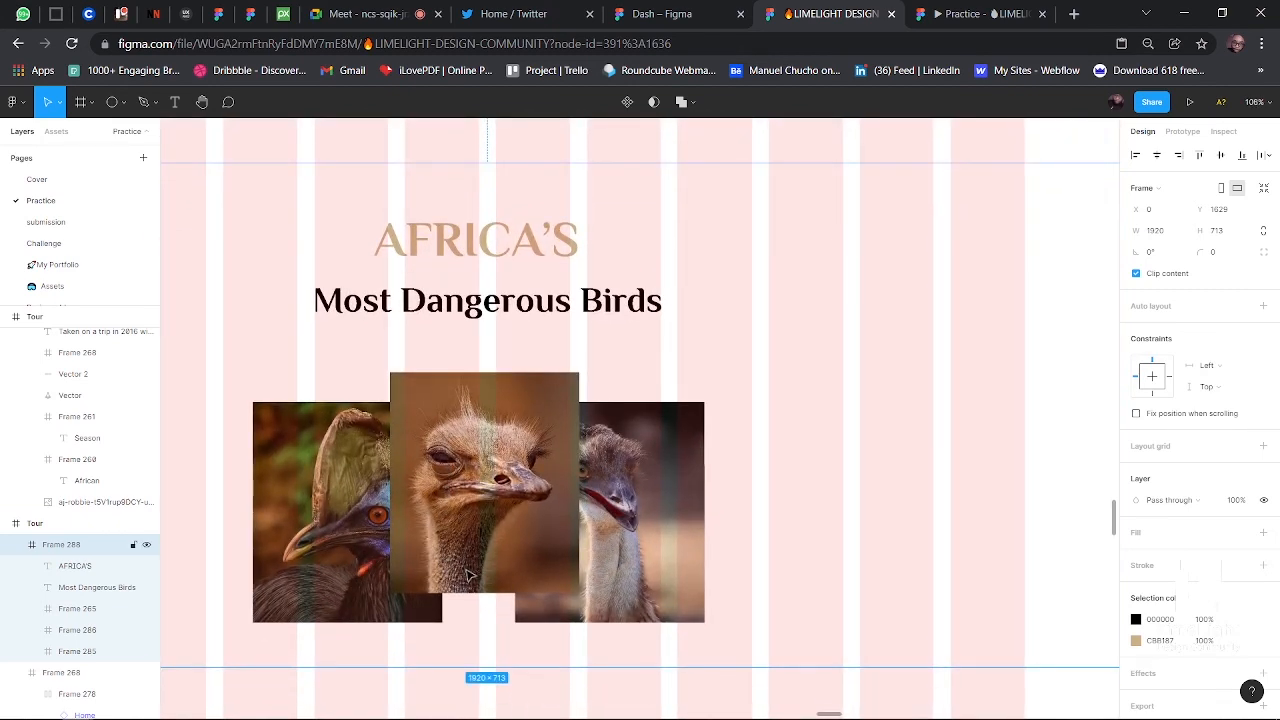
pyautogui.click(284, 505)
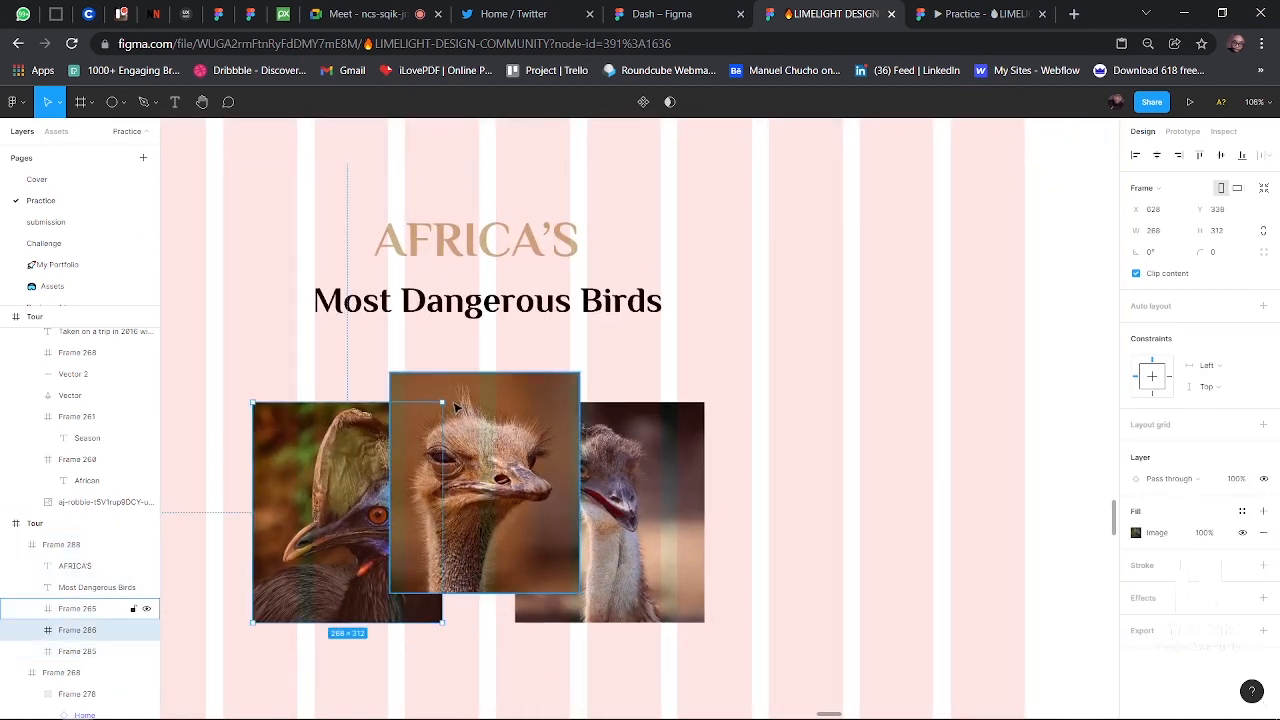
pyautogui.click(1166, 258)
pyautogui.press('BackSpace')
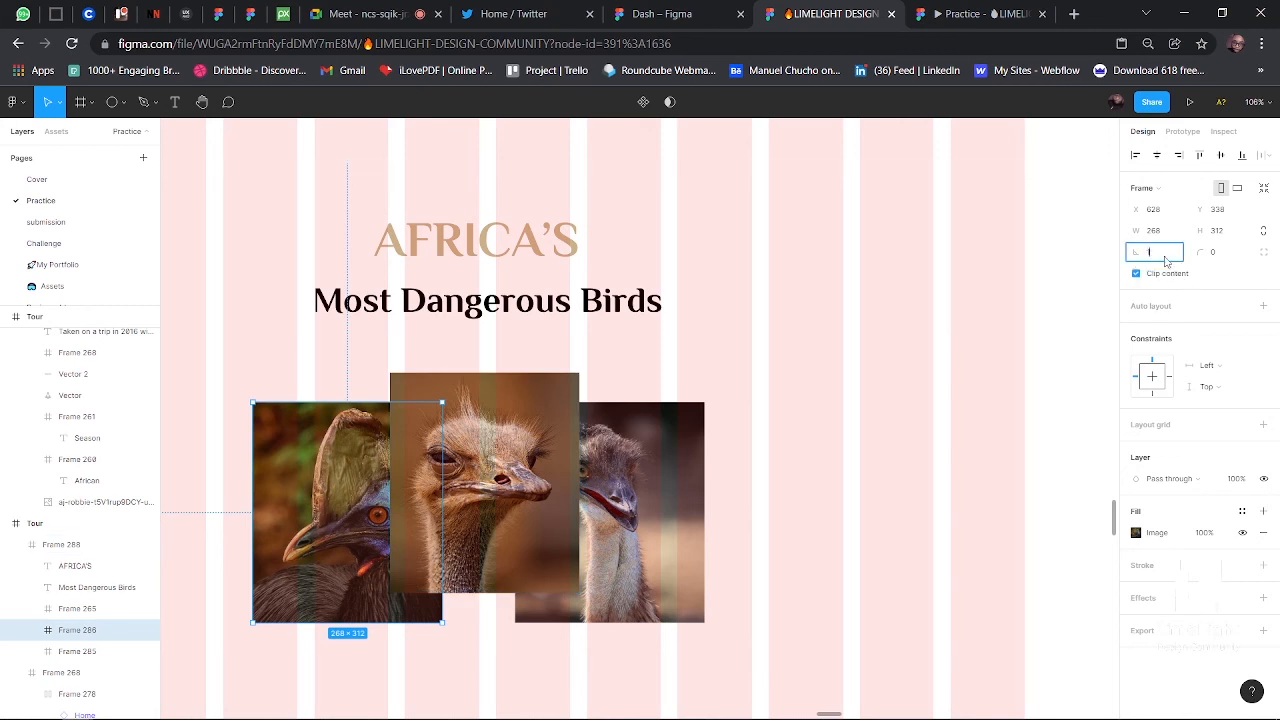
pyautogui.write('18.33')
pyautogui.press('Return')
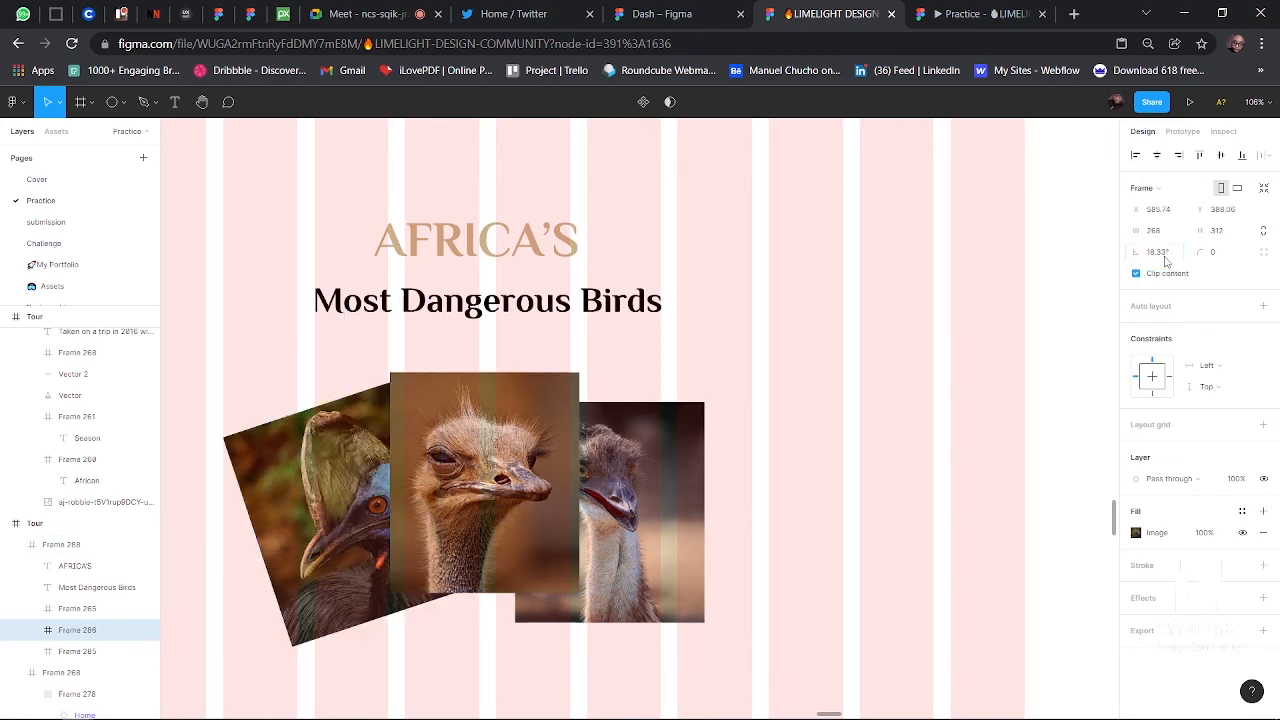
pyautogui.click(1156, 256)
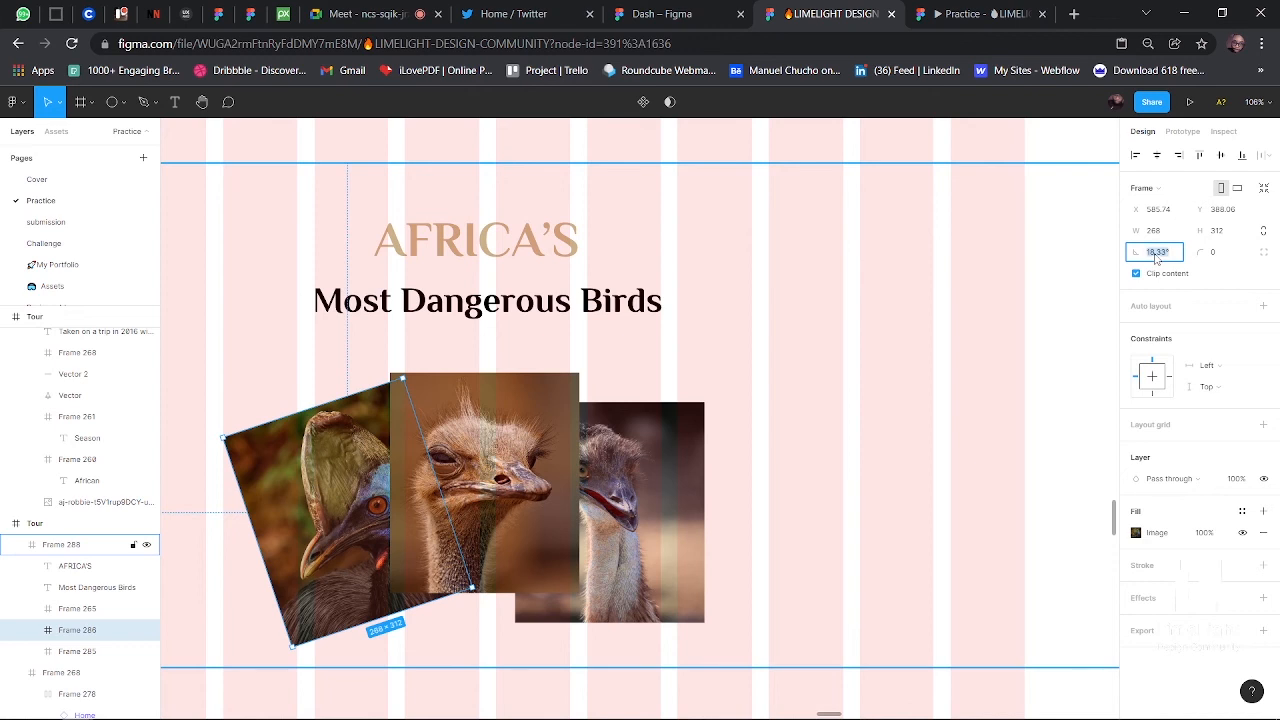
# - Rotate the last of the three bird cards, behind the ostrich portrait, to -7.33°
pyautogui.click(690, 437)
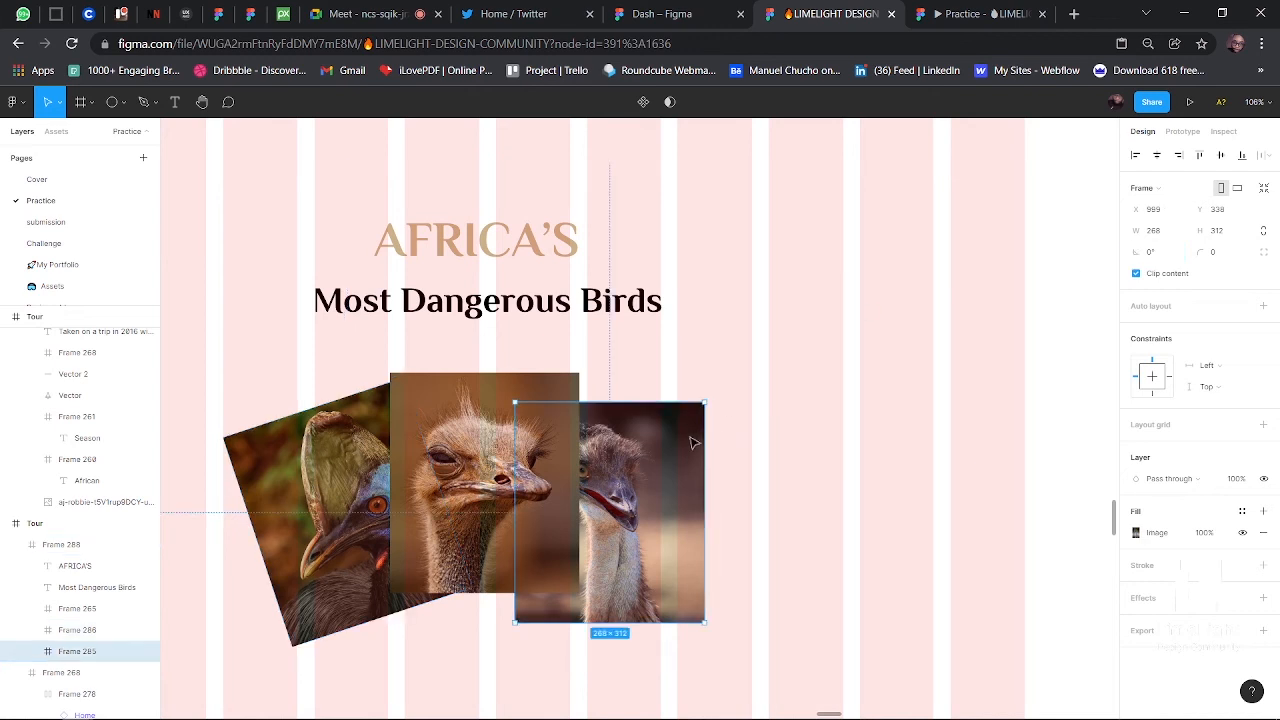
pyautogui.click(1174, 255)
pyautogui.press('Escape')
pyautogui.click(1154, 256)
pyautogui.write('-7.33')
pyautogui.press('Return')
pyautogui.scroll(-5, 766, 354)
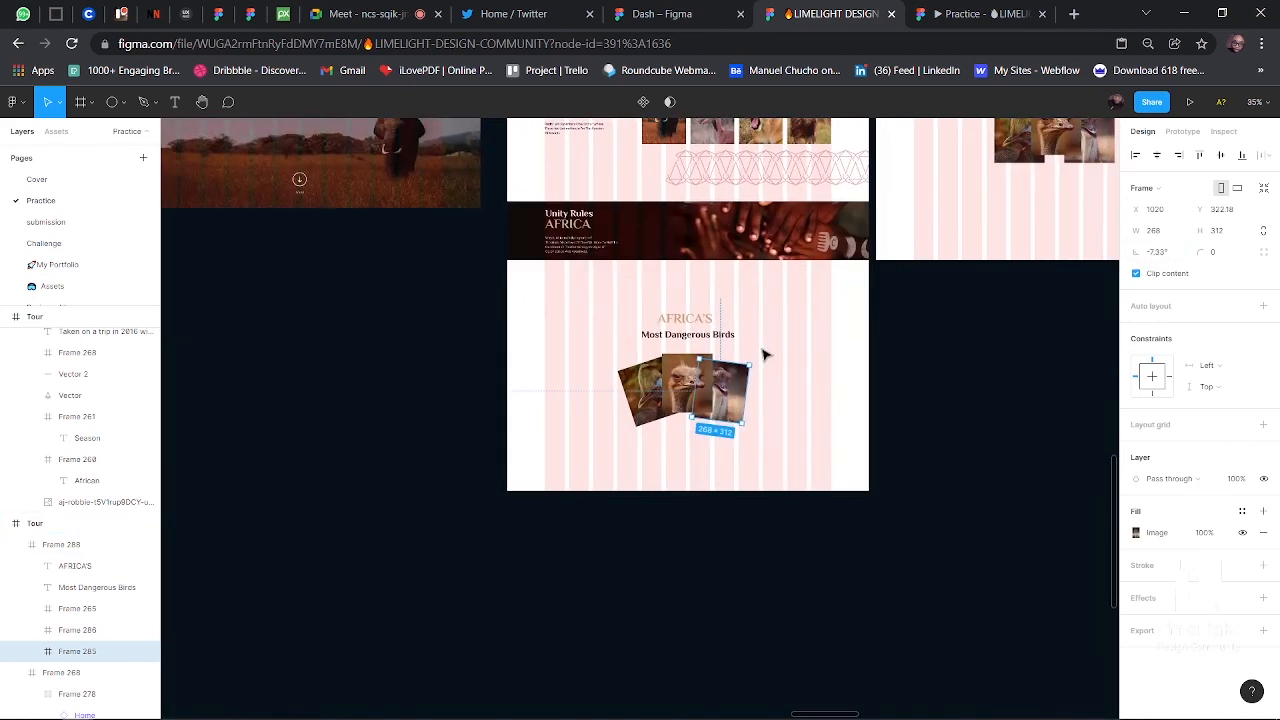
pyautogui.hscroll(2, 763, 354)
pyautogui.click(763, 354)
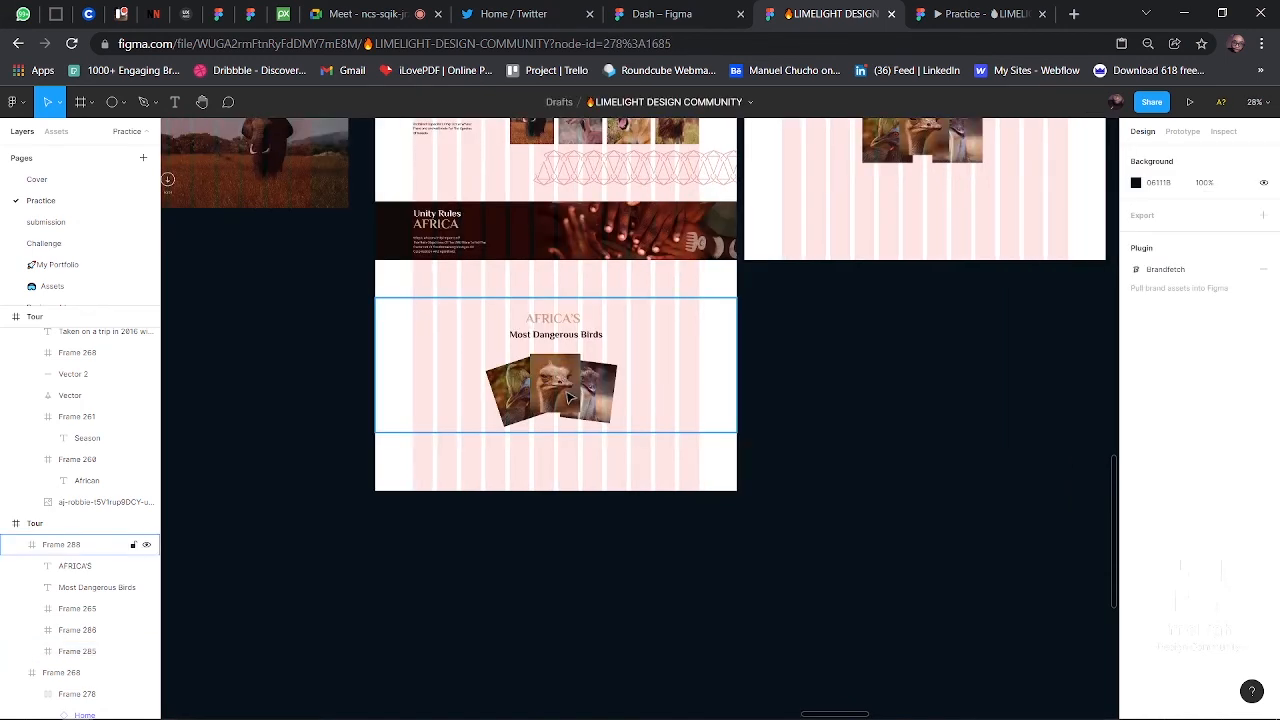
# - Set the opacity of all three bird cards in the original Tour frame to 0%
pyautogui.click(571, 396)
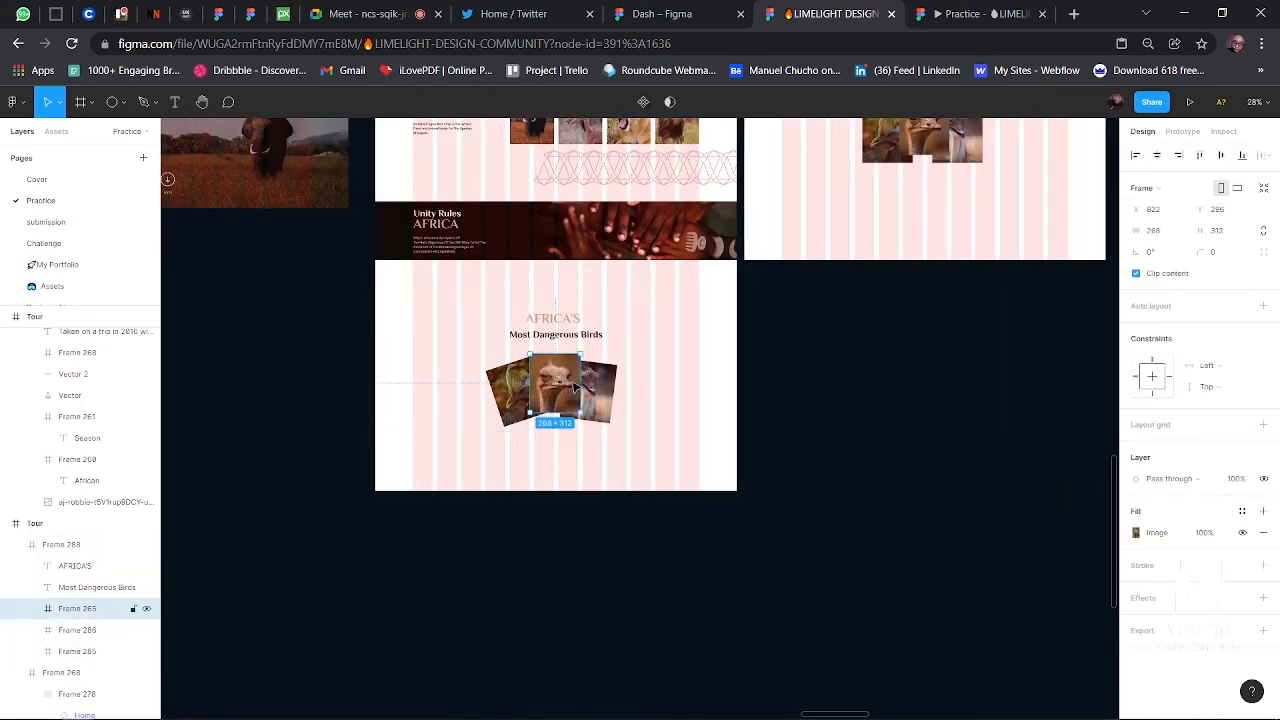
pyautogui.press('0')
pyautogui.press('0')
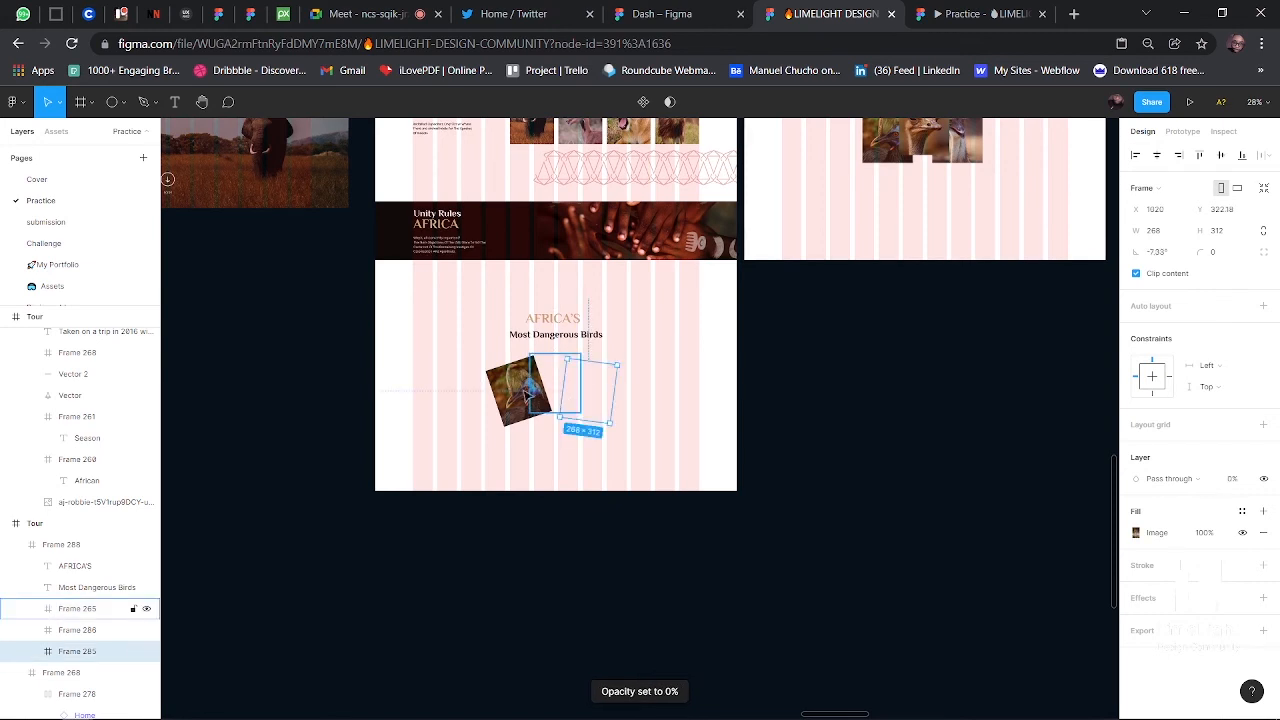
pyautogui.click(515, 397)
pyautogui.press('0')
pyautogui.press('0')
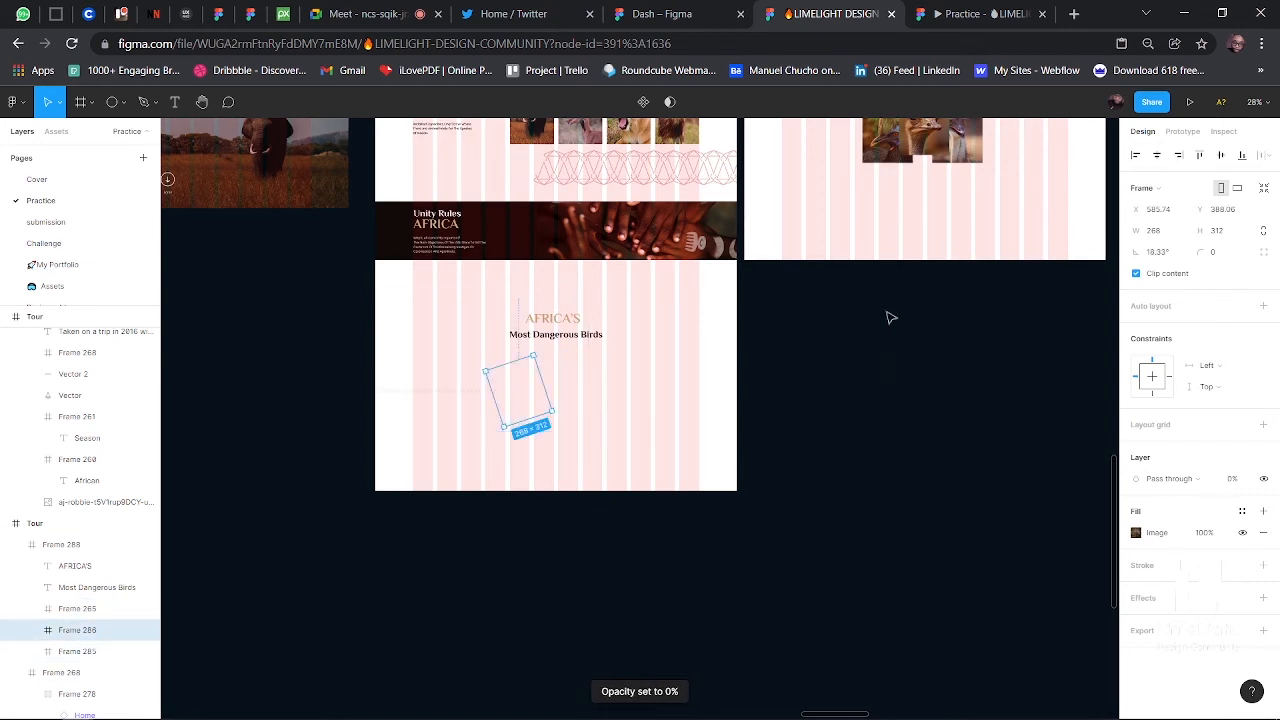
pyautogui.click(889, 317)
# - Move the "AFRICA'S" and "Most Dangerous Birds" texts down together in the original Tour frame and set their opacity to 0%
pyautogui.click(562, 340)
pyautogui.doubleClick(562, 337)
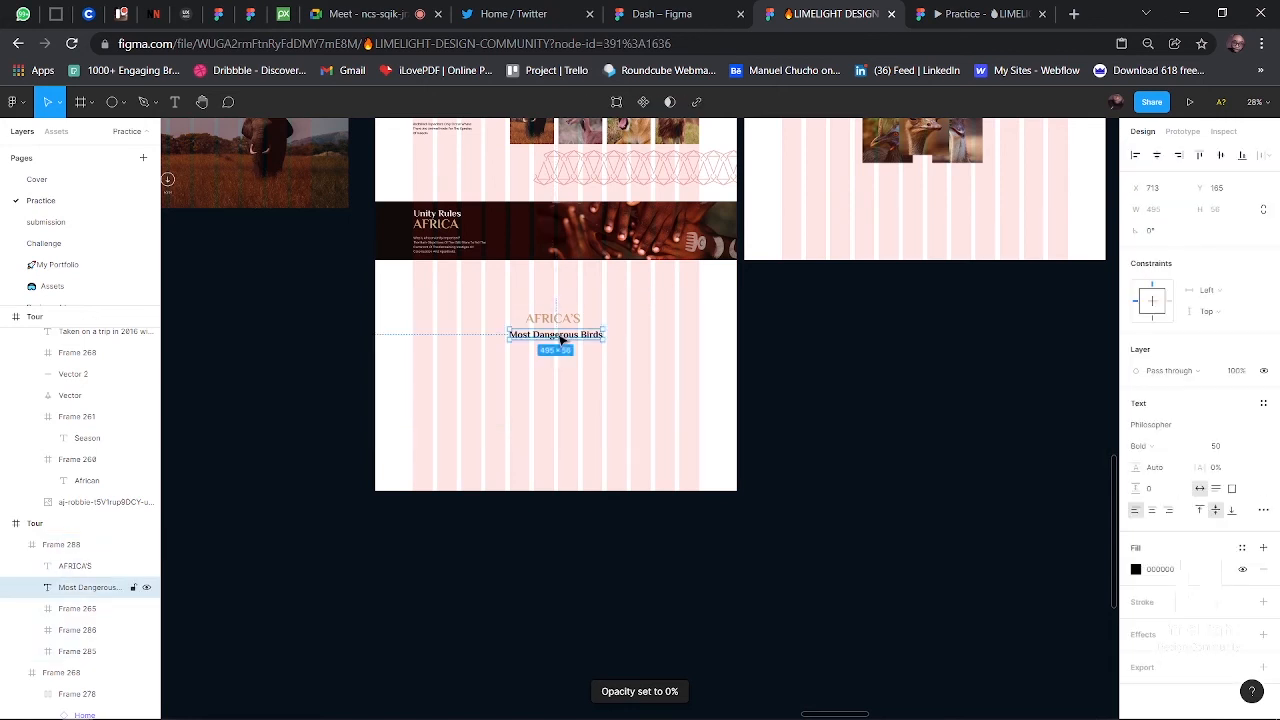
pyautogui.keyDown('shift'); pyautogui.click(565, 324); pyautogui.keyUp('shift')
pyautogui.hotkey('shift', 'Down')
pyautogui.hotkey('shift', 'Down')
pyautogui.hotkey('shift', 'Down')
pyautogui.hotkey('shift', 'Down')
pyautogui.hotkey('shift', 'Down')
pyautogui.hotkey('shift', 'Down')
pyautogui.hotkey('shift', 'Down')
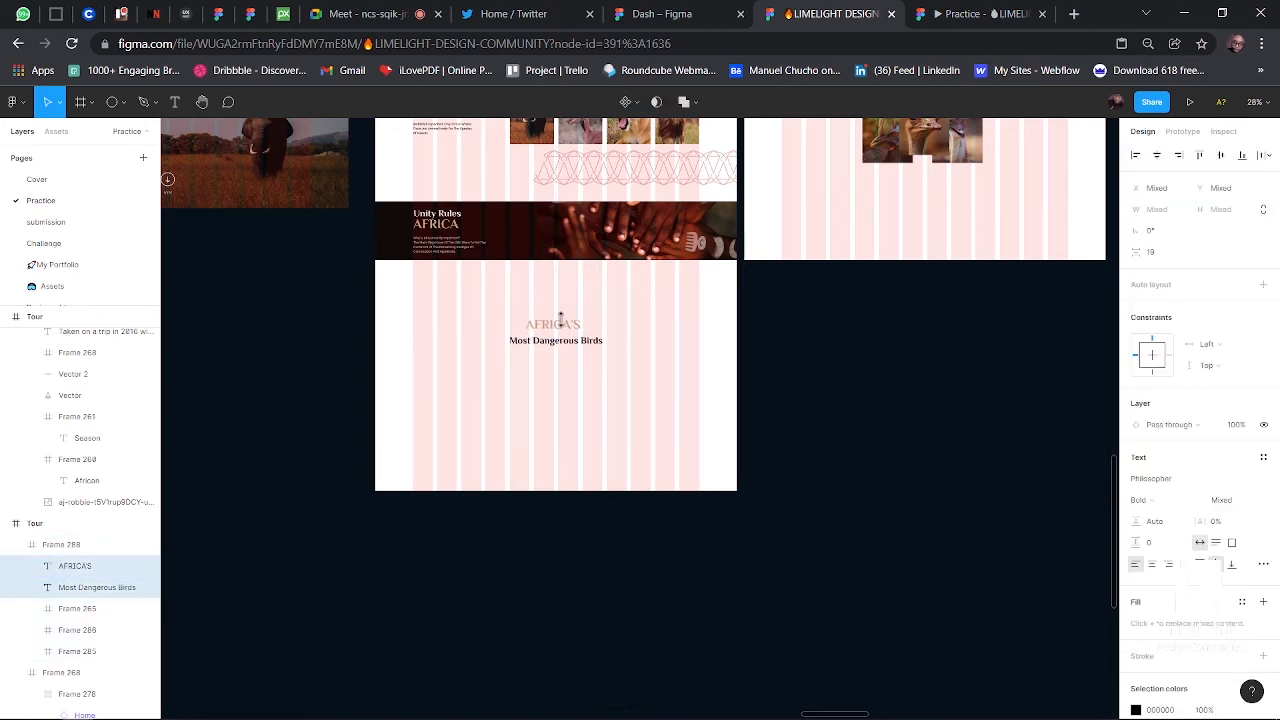
pyautogui.press('0')
pyautogui.press('0')
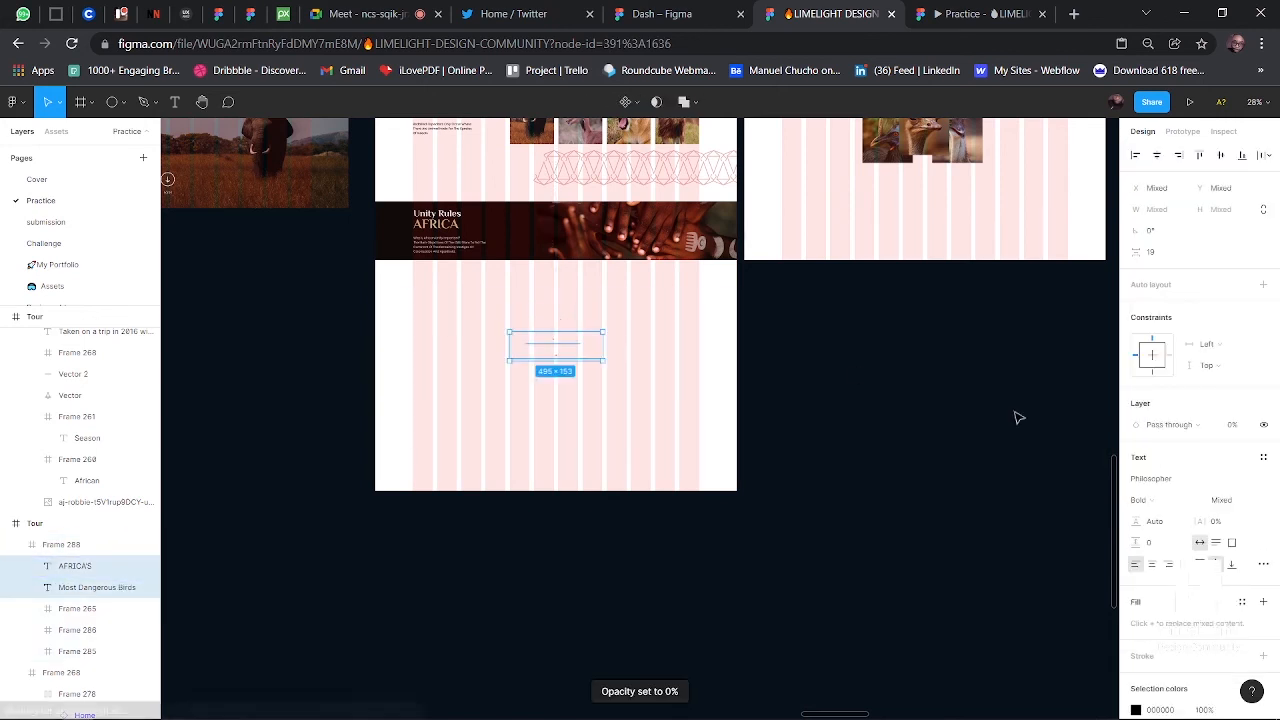
# - Shorten the original Tour frame to a height of about 1552 px, ending just below the Unity Rules banner
pyautogui.click(1014, 417)
pyautogui.scroll(-3, 500, 326)
pyautogui.scroll(4, 500, 326)
pyautogui.scroll(-3, 500, 326)
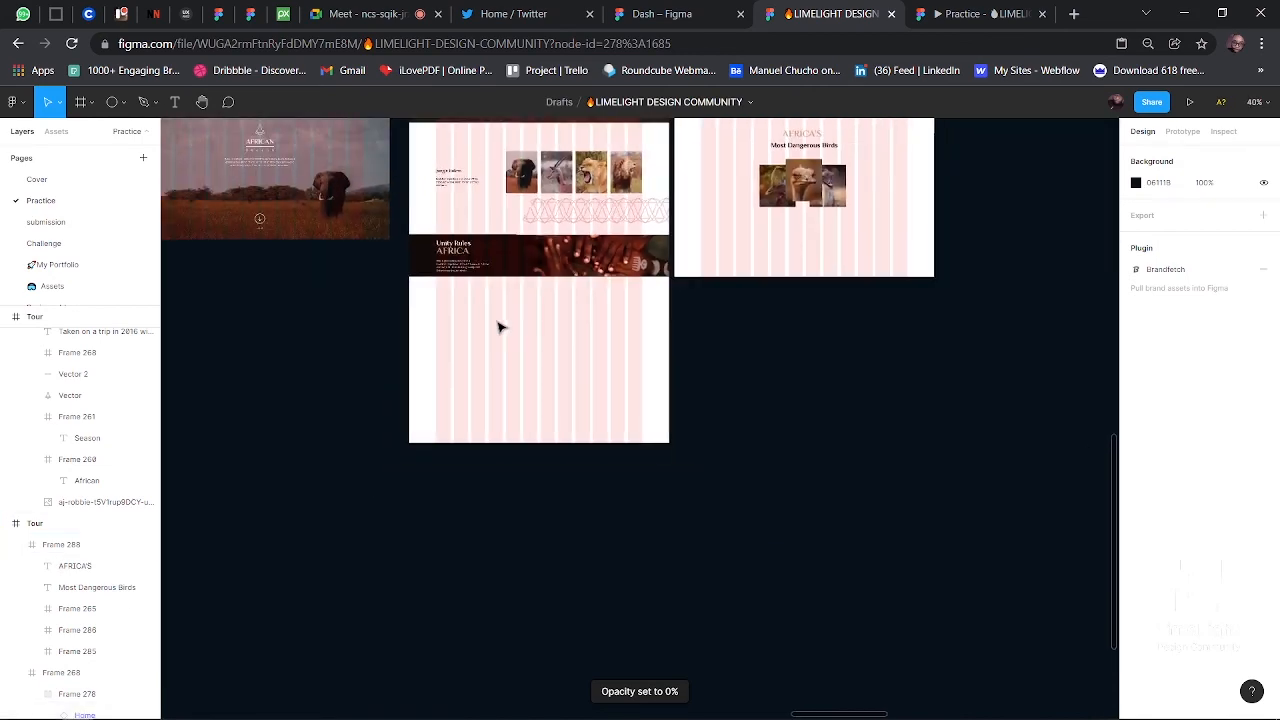
pyautogui.scroll(3, 500, 326)
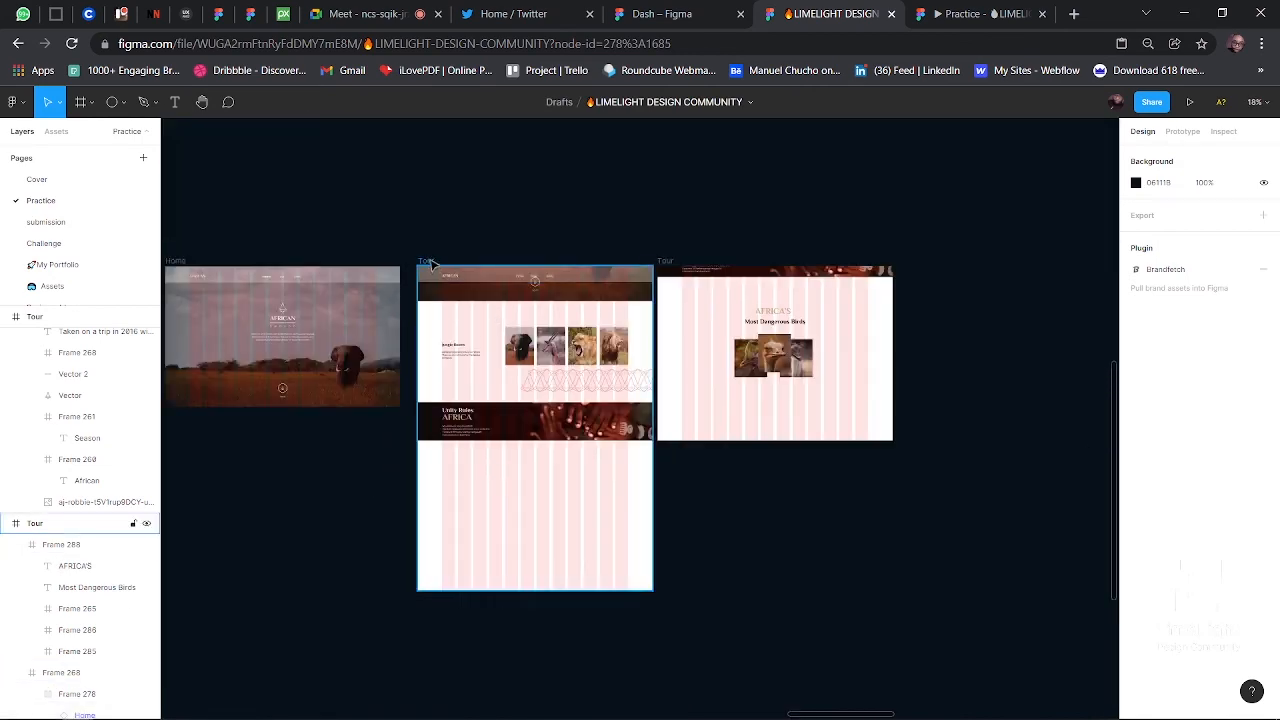
pyautogui.click(549, 506)
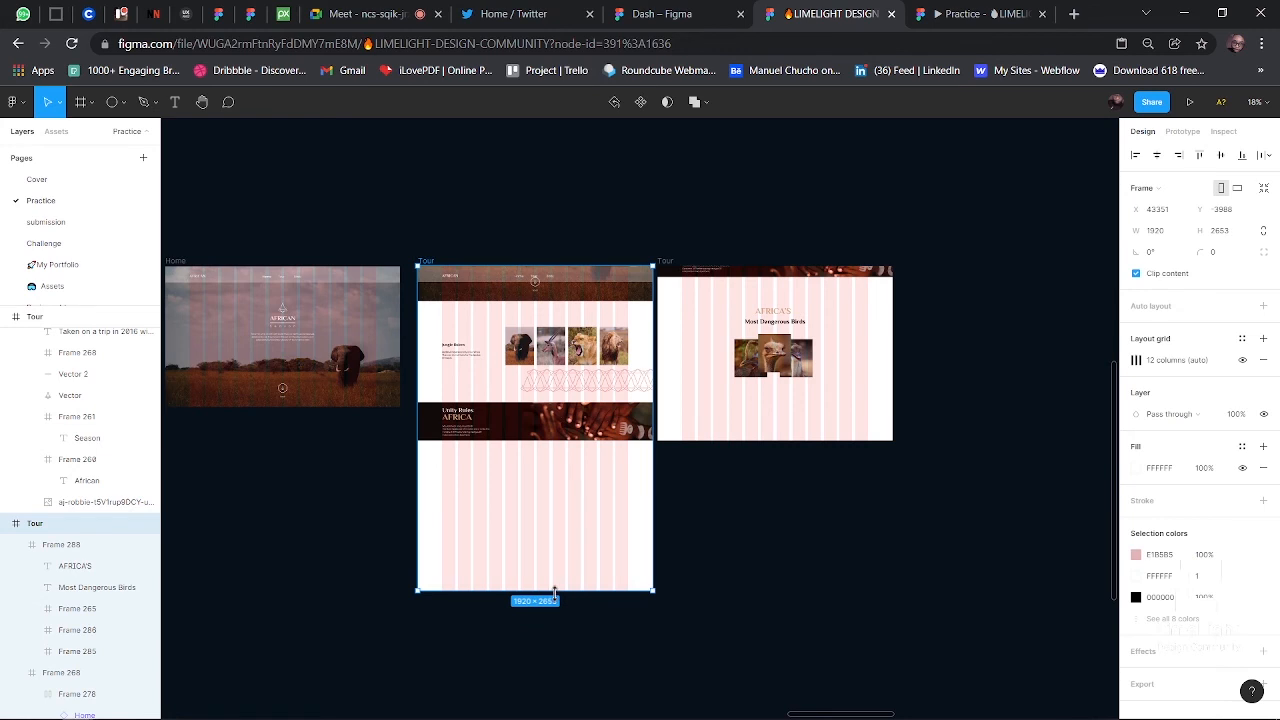
pyautogui.moveTo(555, 592); pyautogui.dragTo(561, 456)
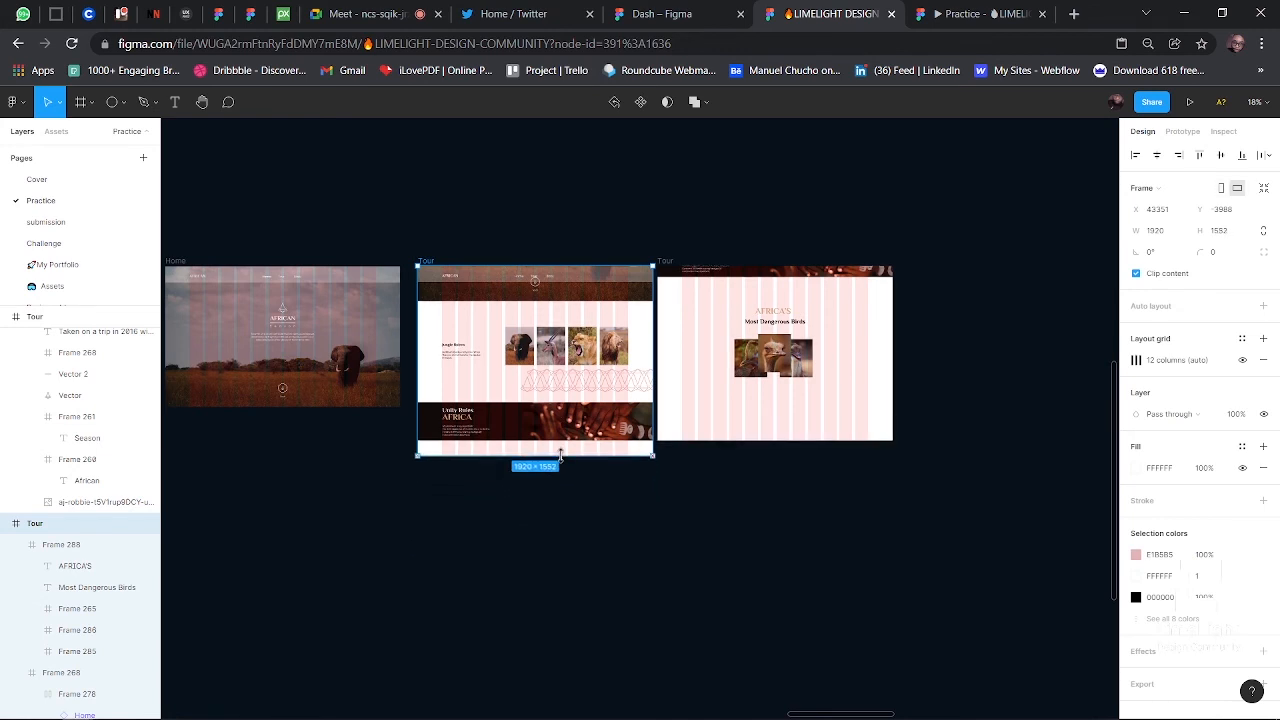
pyautogui.click(712, 477)
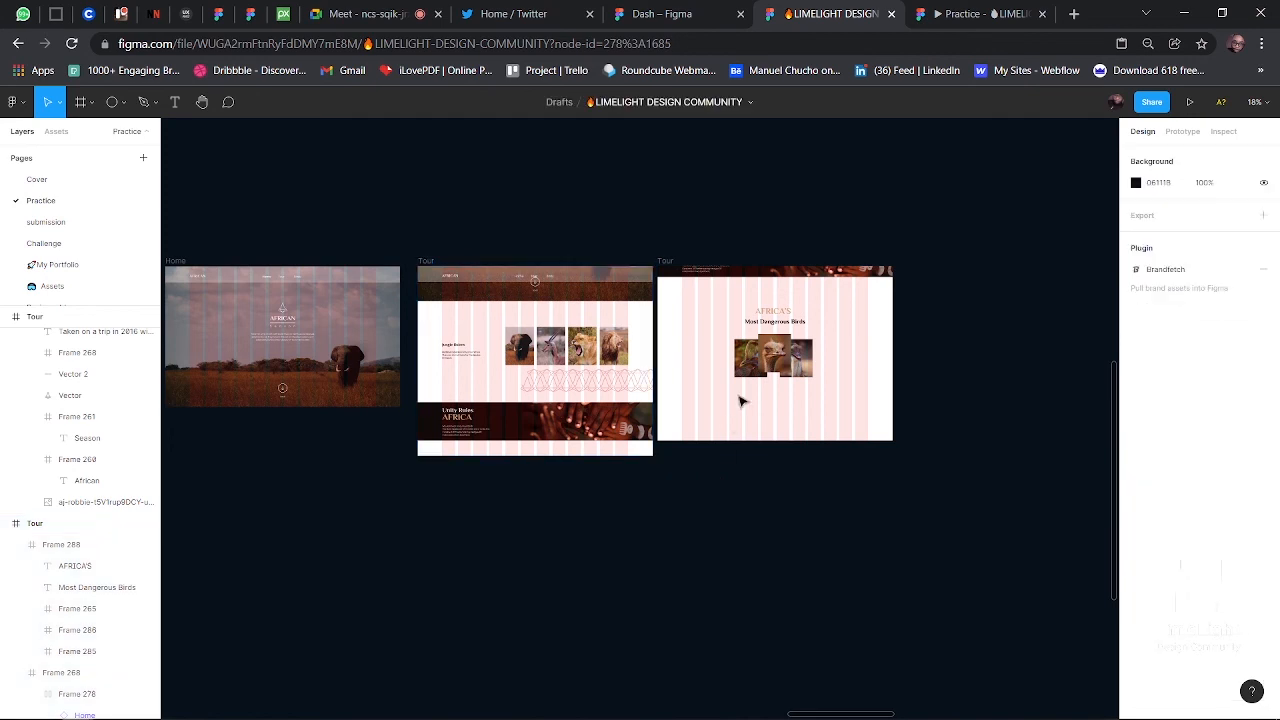
# - Copy the 1920 × 132 px navigation bar from the original Tour frame into the duplicated Tour frame
pyautogui.keyDown('ctrl'); pyautogui.scroll(5, 740, 401); pyautogui.keyUp('ctrl')
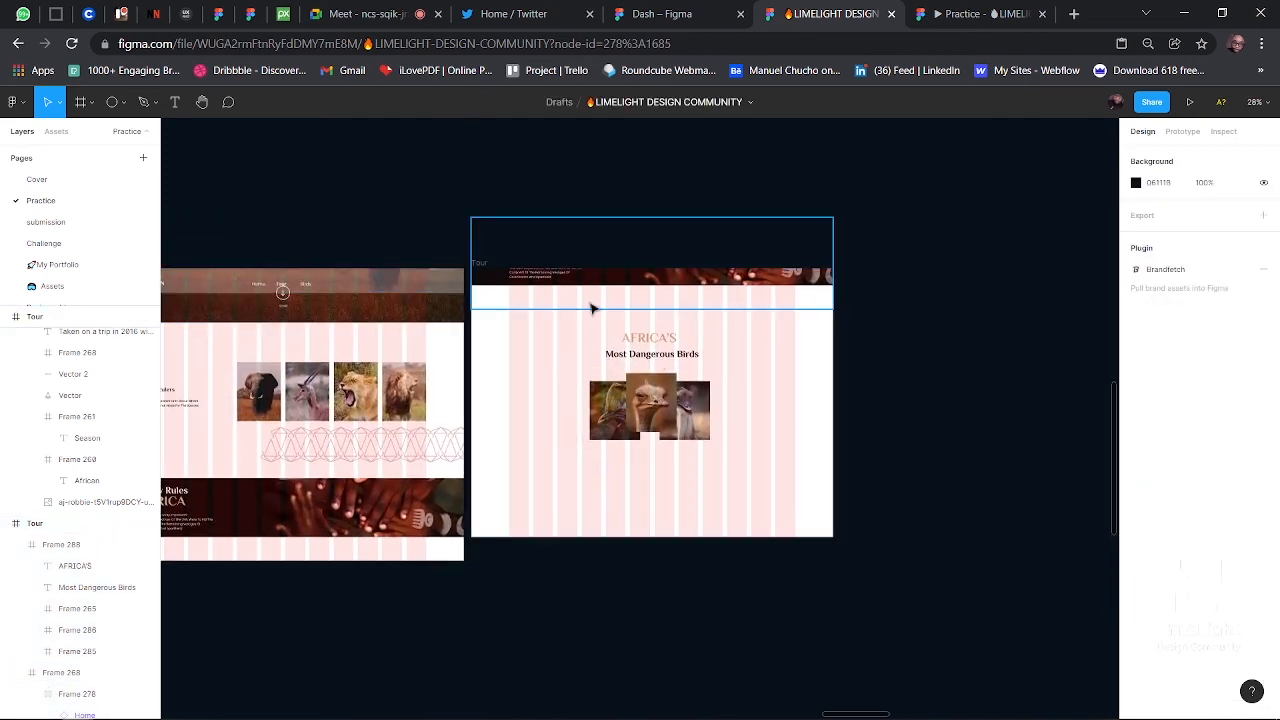
pyautogui.click(344, 272)
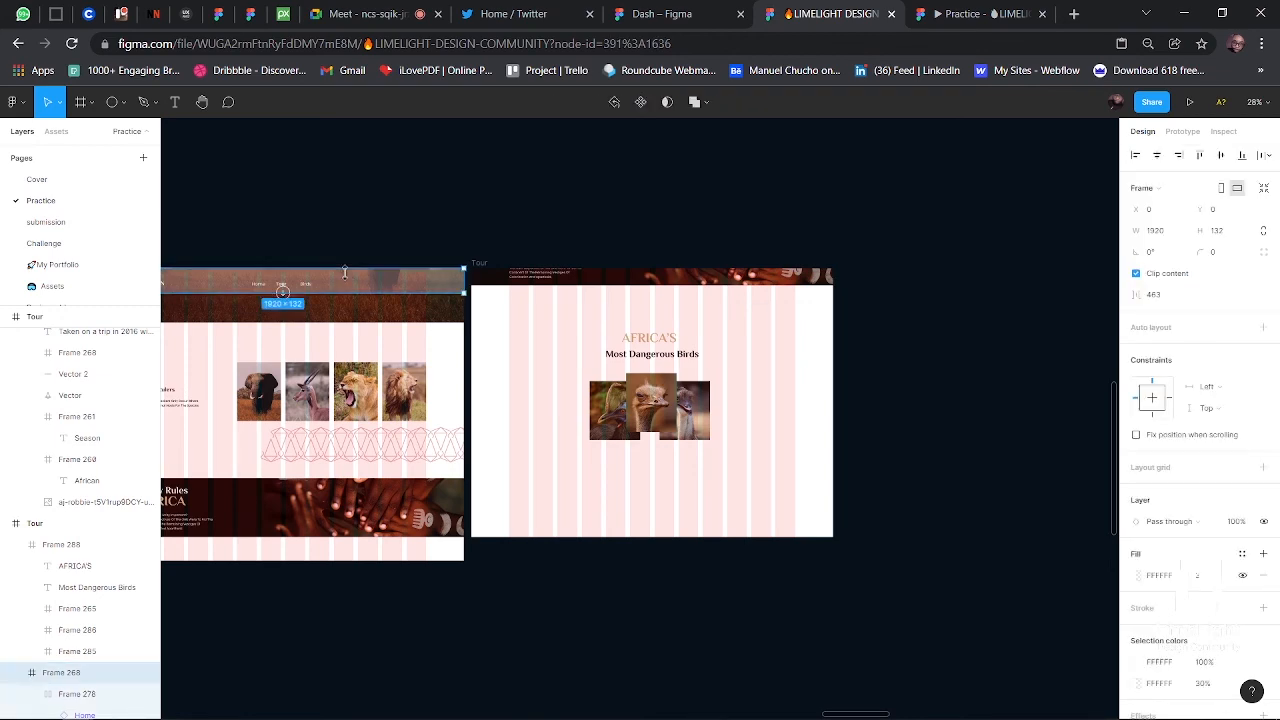
pyautogui.hotkey('ctrl', 'c')
pyautogui.click(482, 266)
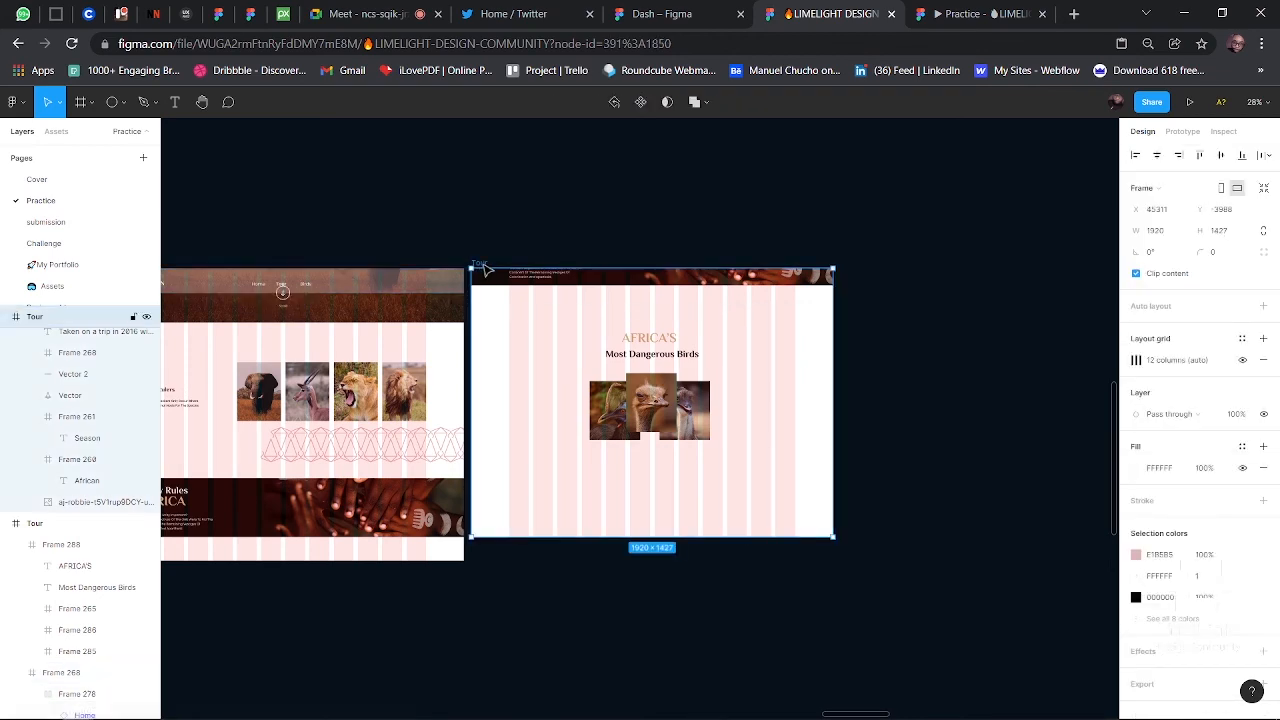
pyautogui.hotkey('ctrl', 'v')
pyautogui.scroll(6, 723, 320)
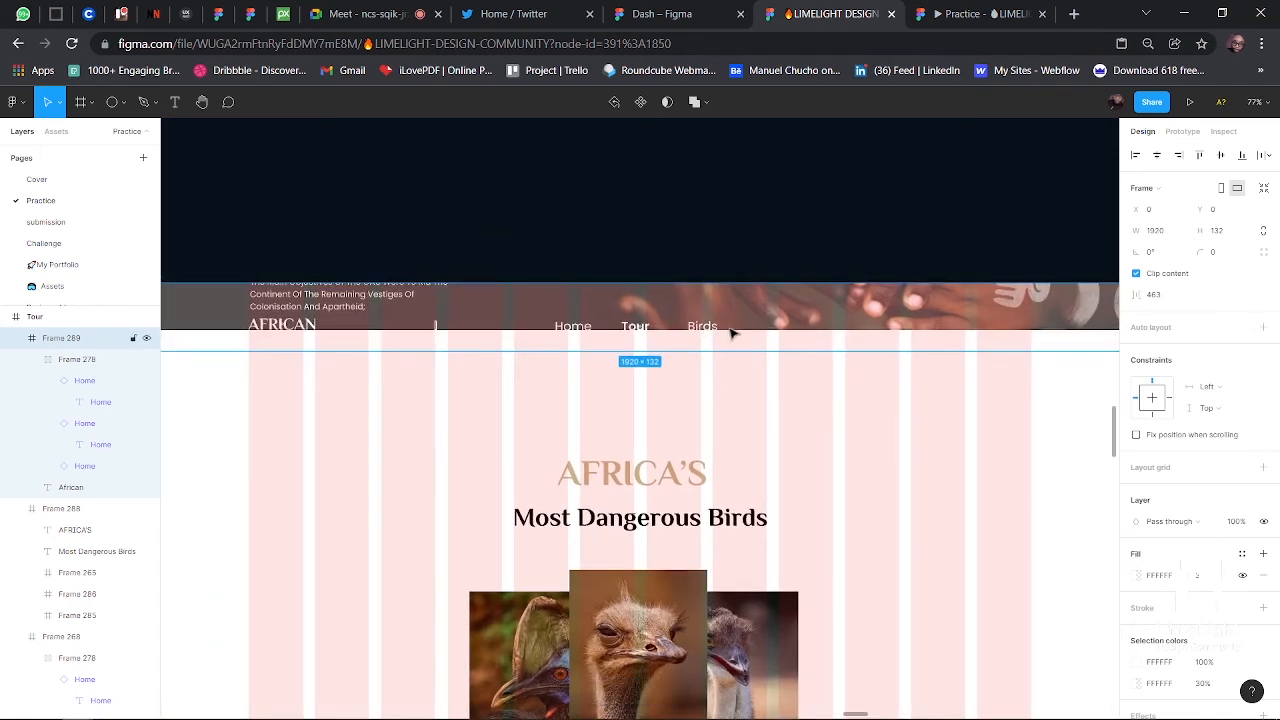
# - Recolour the pasted navigation bar's AFRICAN logo to 0F0F0F and its Home, Tour and Birds links to 000000
pyautogui.press('Return')
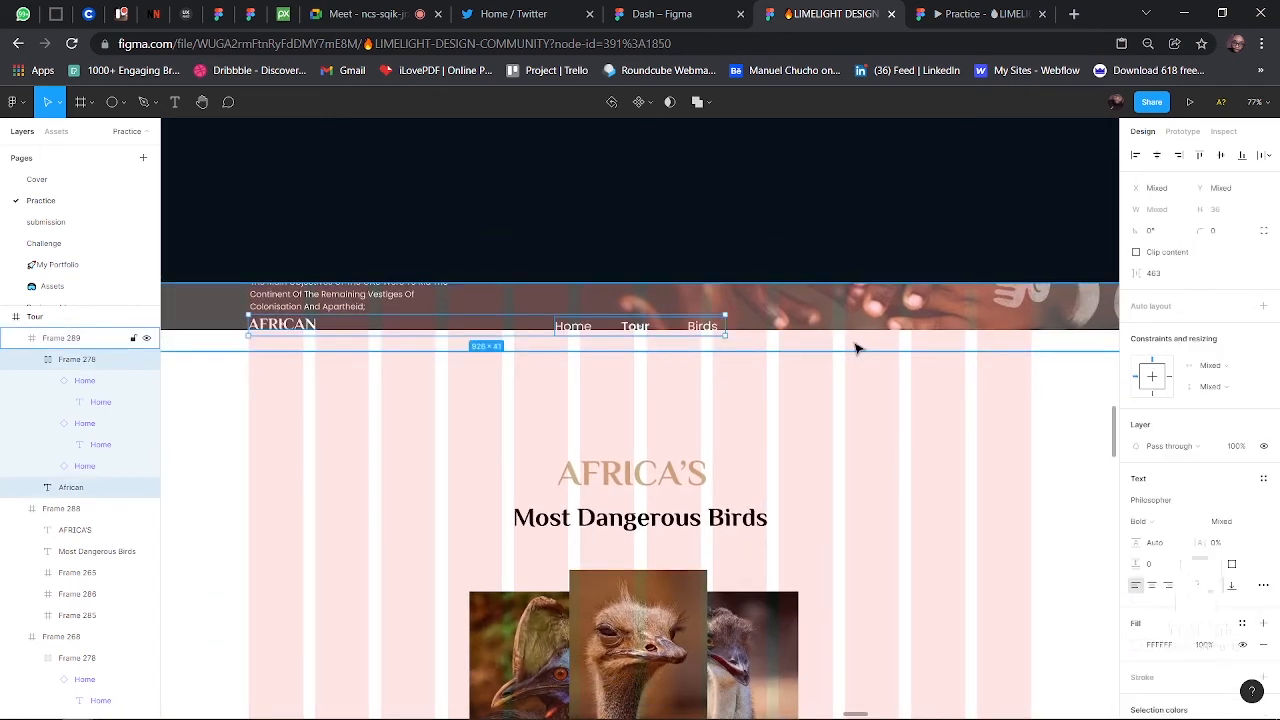
pyautogui.click(1140, 646)
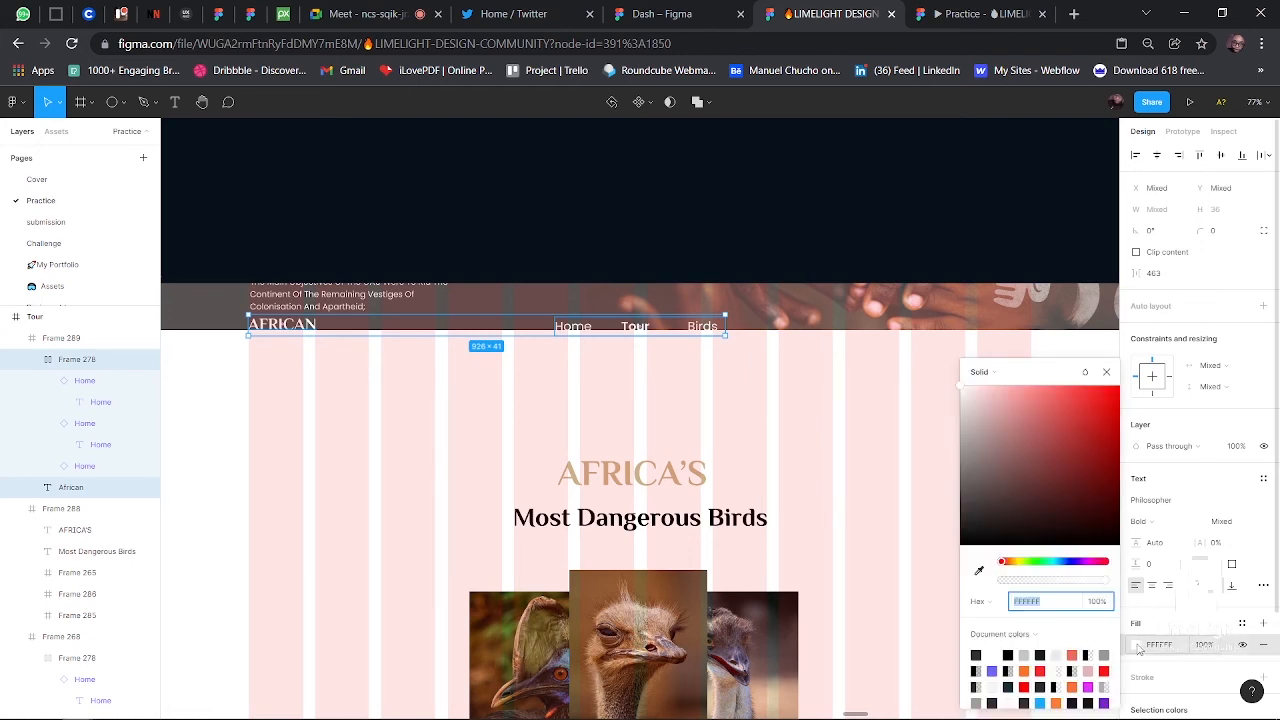
pyautogui.moveTo(1000, 485); pyautogui.dragTo(960, 538)
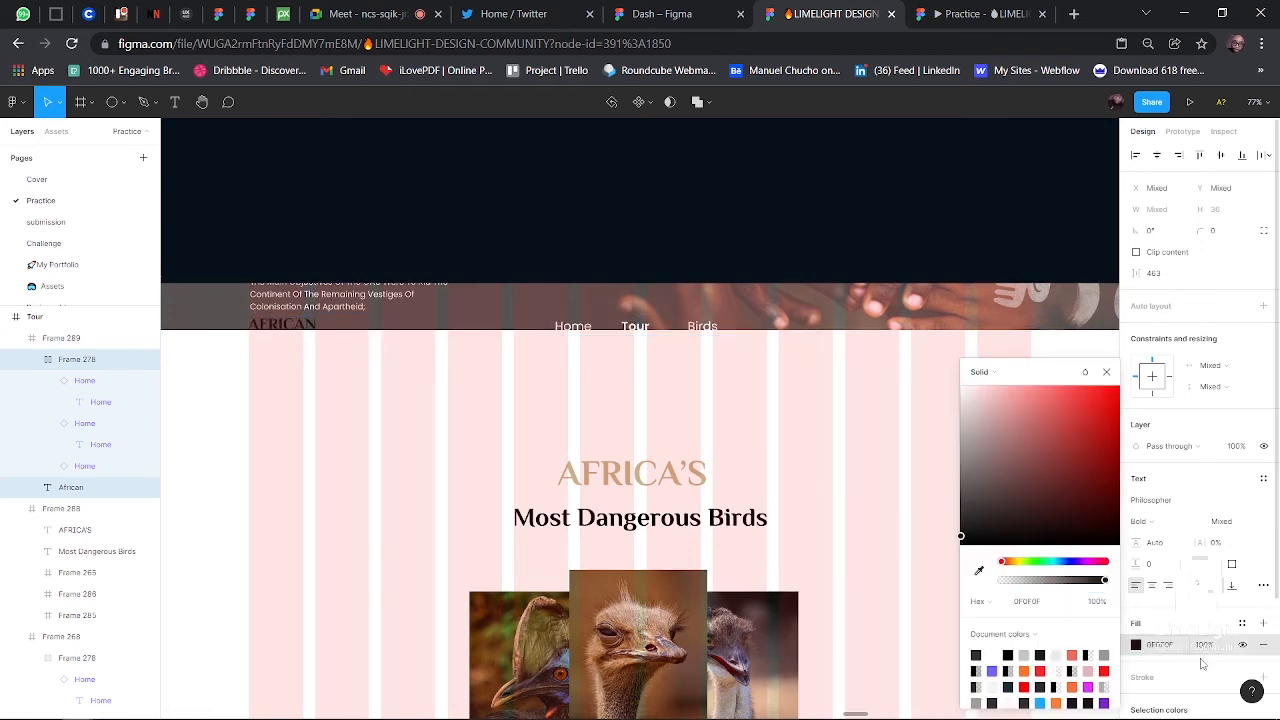
pyautogui.scroll(-1, 1143, 685)
pyautogui.click(1136, 672)
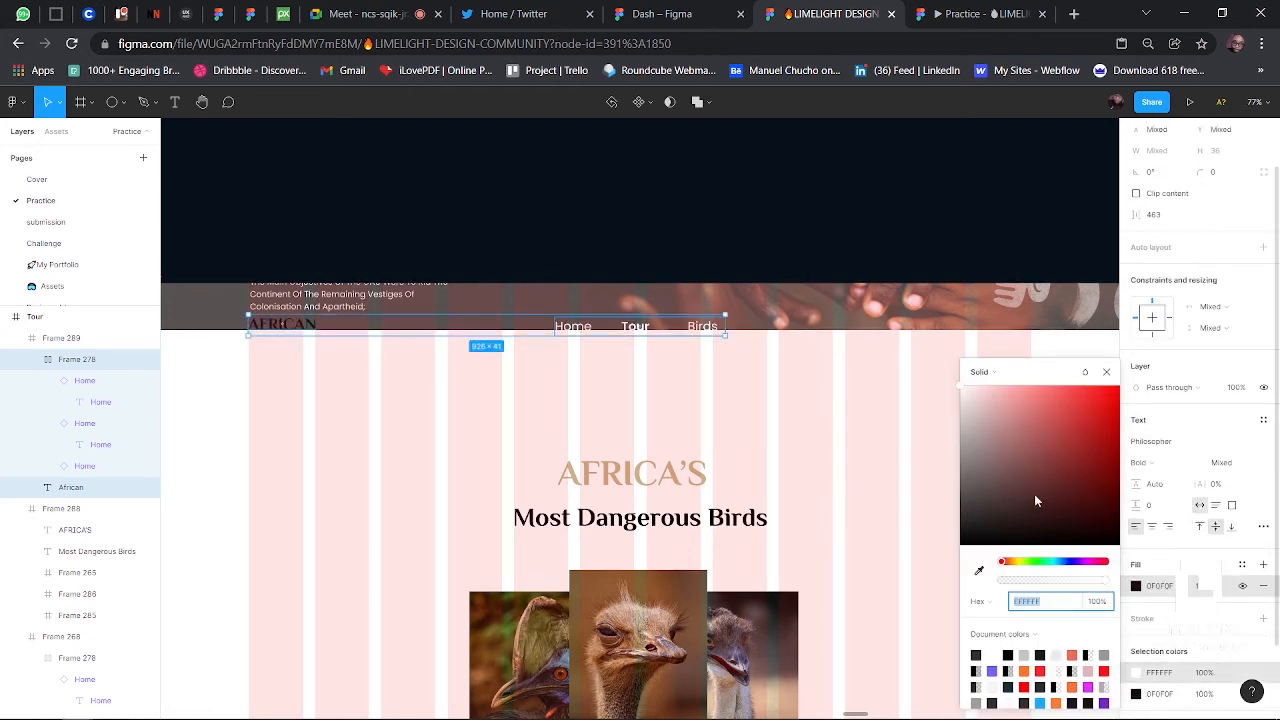
pyautogui.moveTo(1034, 496); pyautogui.dragTo(920, 582)
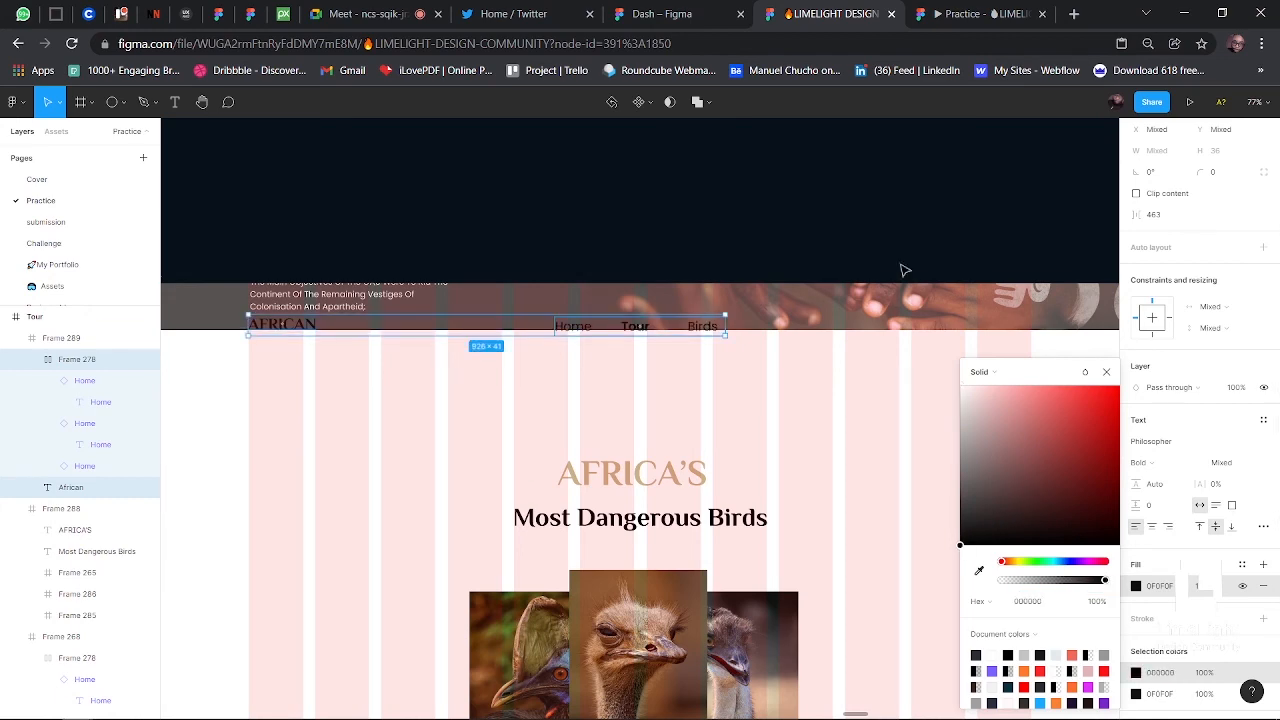
pyautogui.scroll(-5, 905, 270)
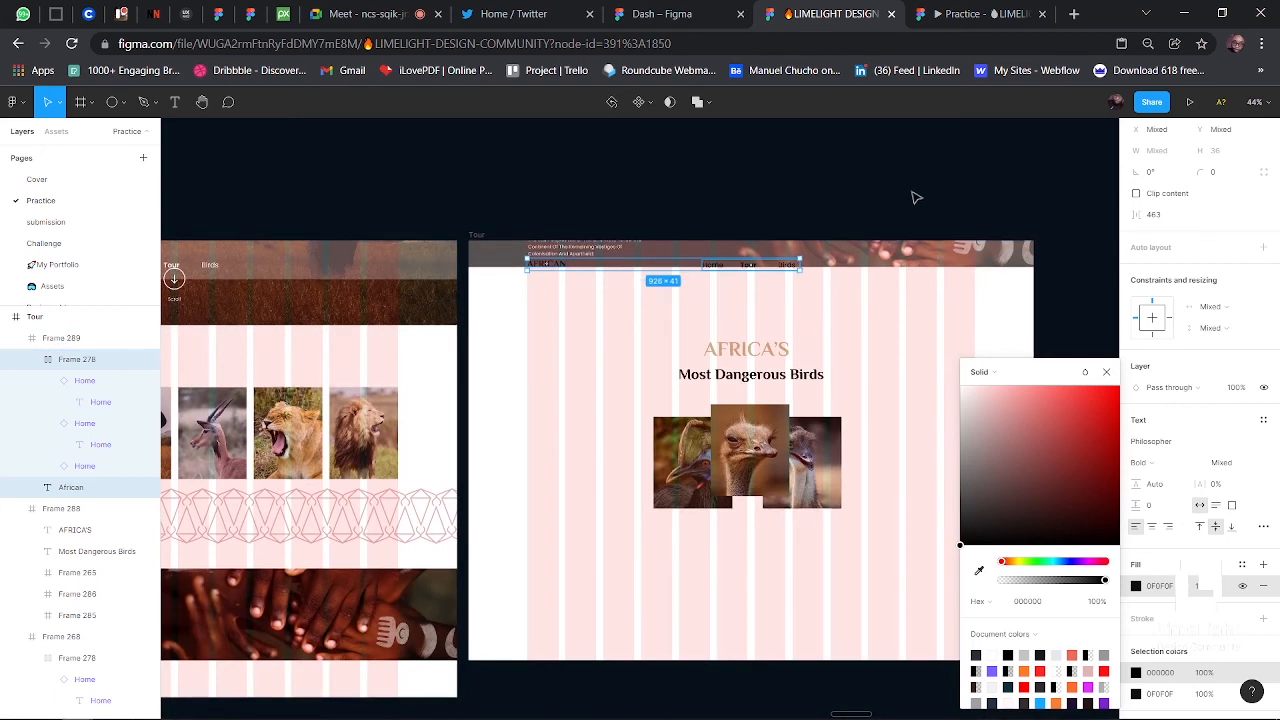
# - Move the Unity Rules banner frame further up in the duplicated Tour frame, clear of the pasted navigation text
pyautogui.click(911, 265)
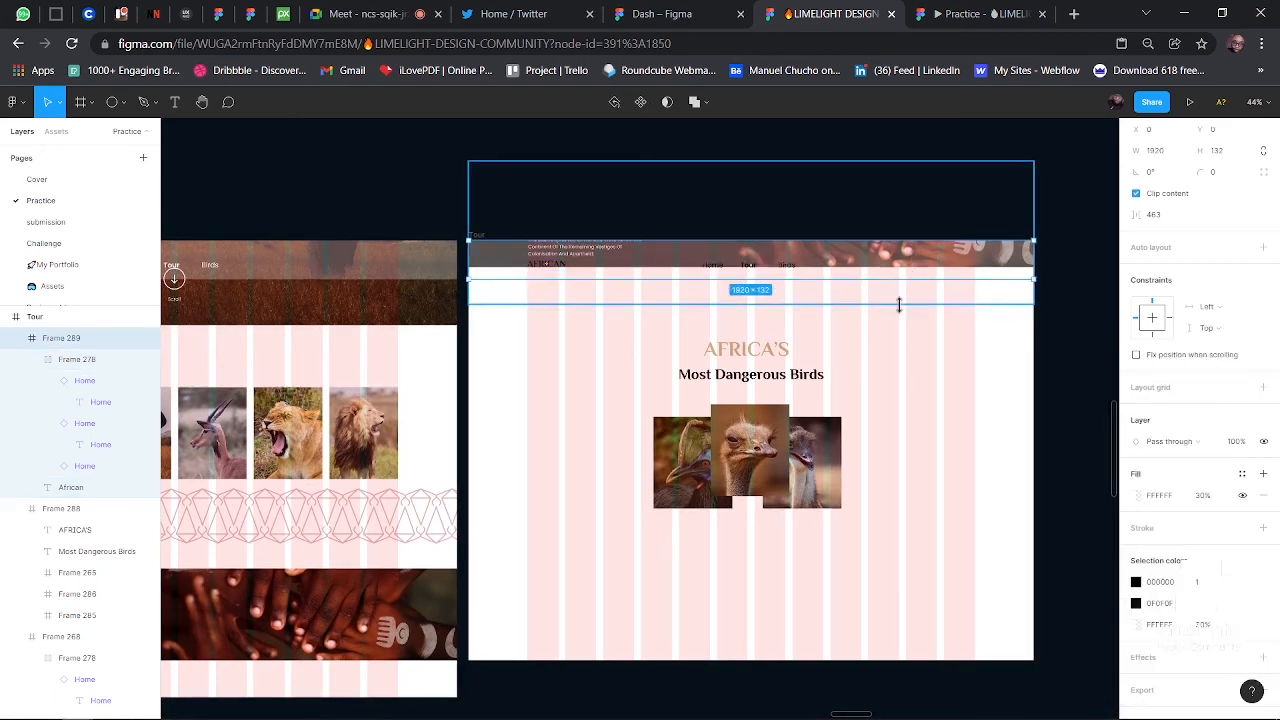
pyautogui.click(899, 305)
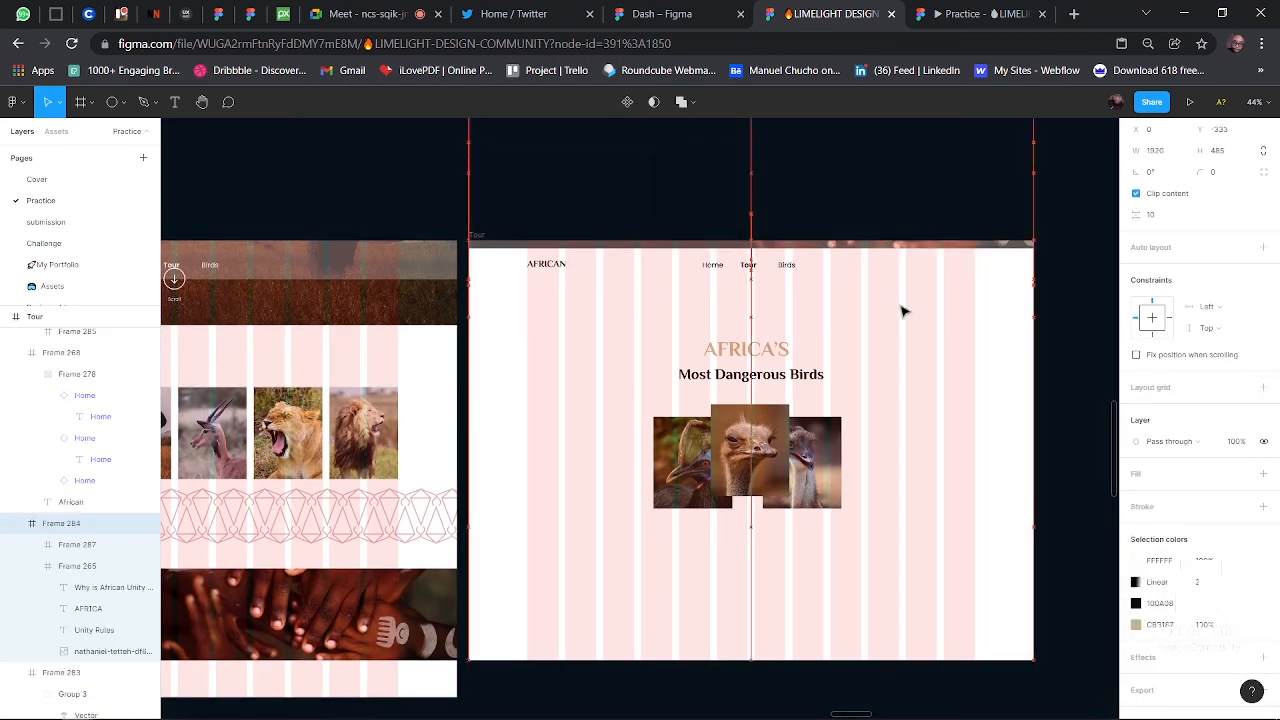
pyautogui.click(1104, 322)
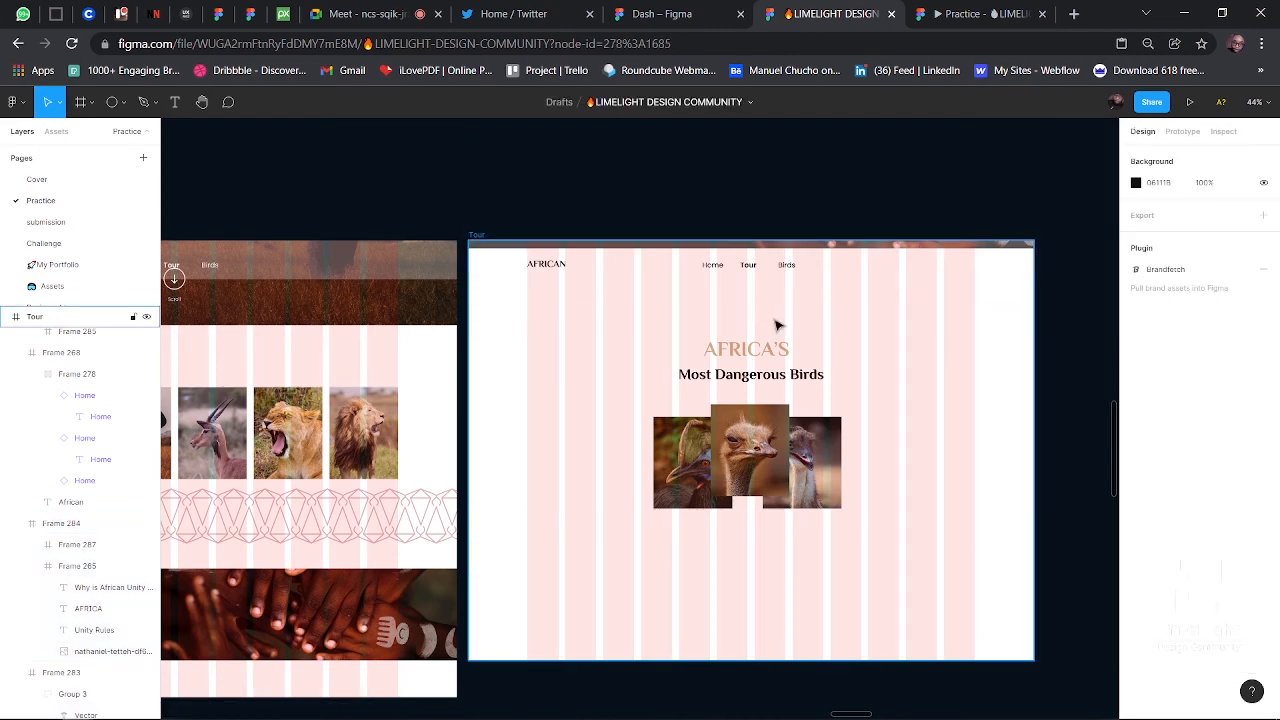
# - Switch the Birds navigation link in the duplicated Tour frame to the active variant
pyautogui.scroll(5, 778, 325)
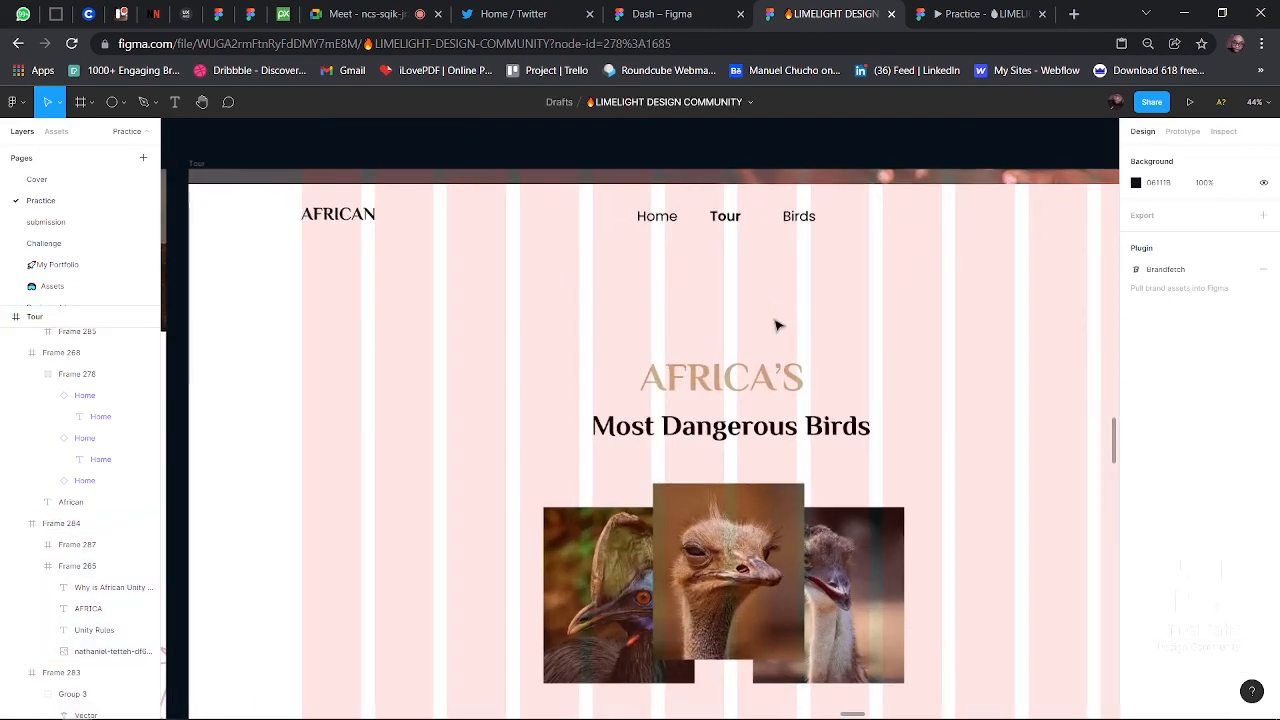
pyautogui.click(803, 224)
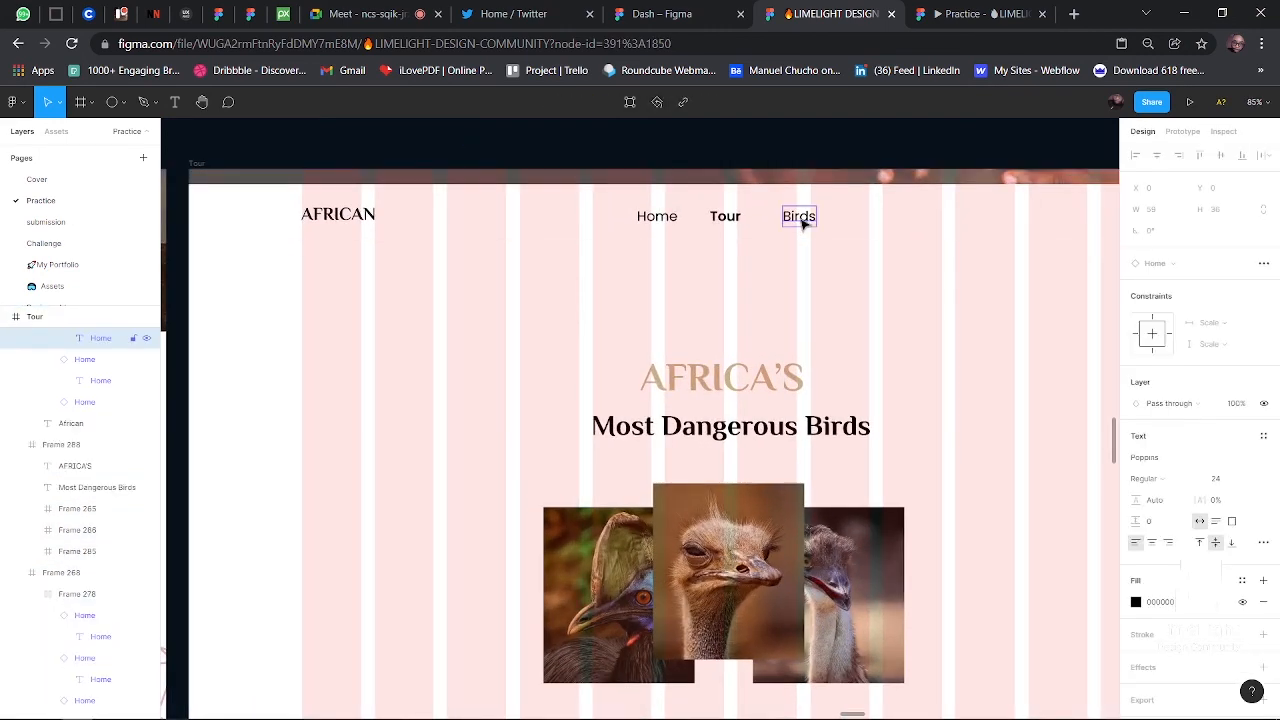
pyautogui.scroll(2, 95, 360)
pyautogui.click(97, 359)
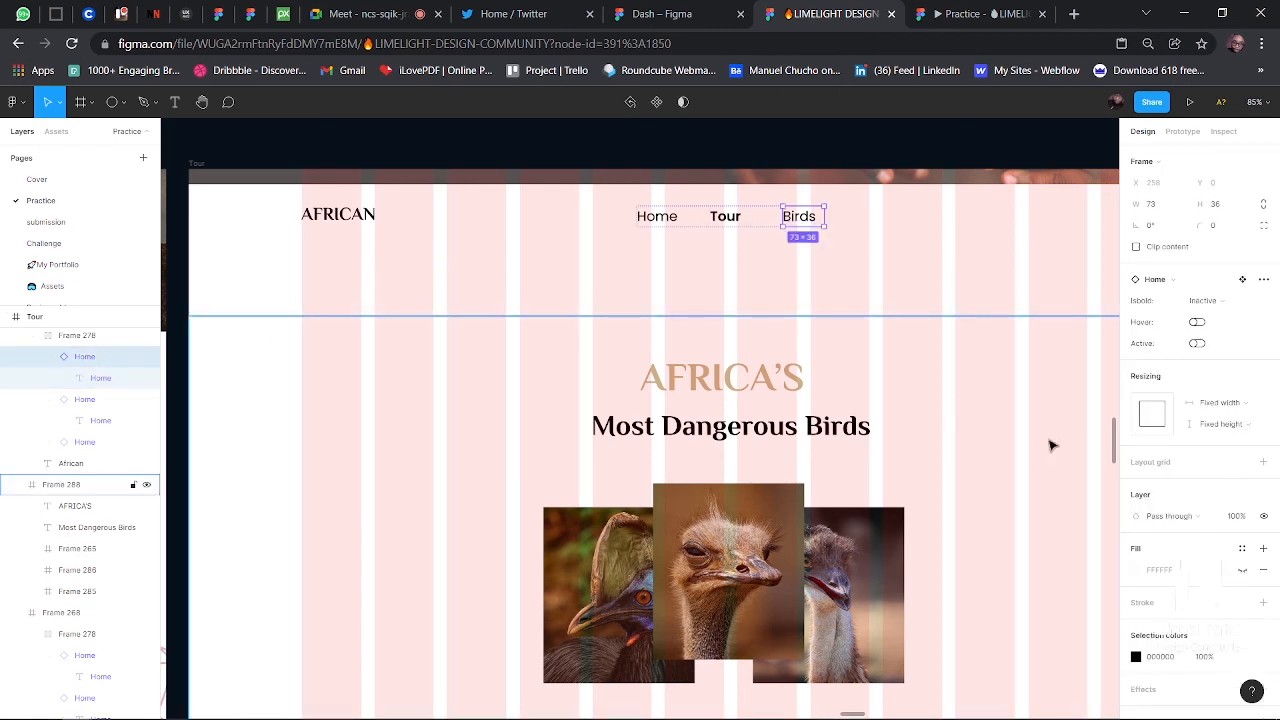
pyautogui.click(1225, 302)
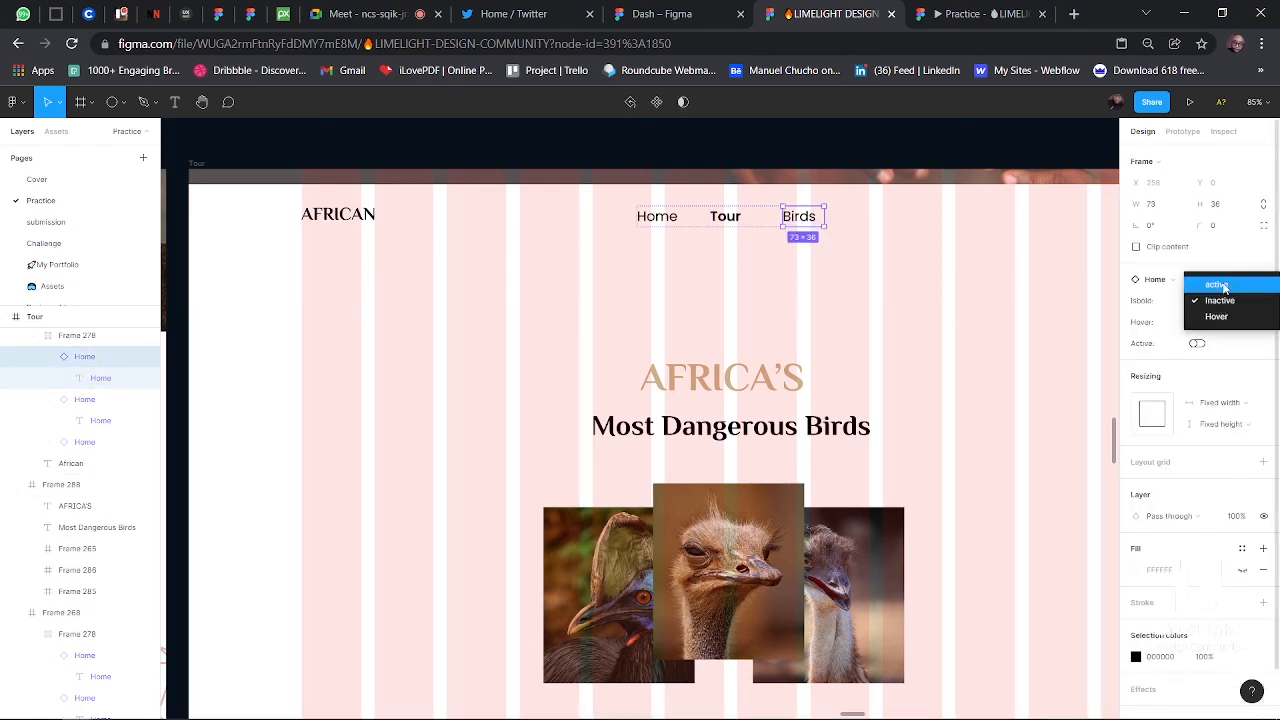
pyautogui.click(1216, 283)
# - Switch the Tour navigation link in the duplicated Tour frame to the Inactive variant
pyautogui.click(743, 216)
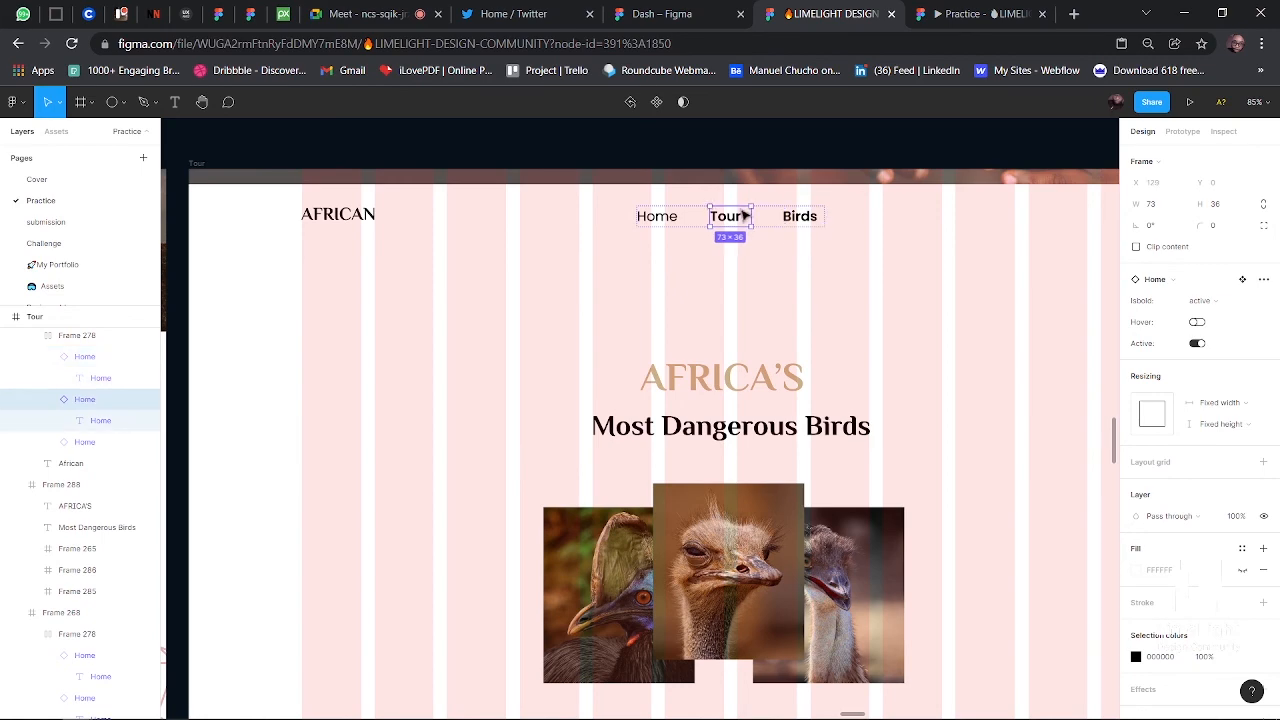
pyautogui.click(1207, 300)
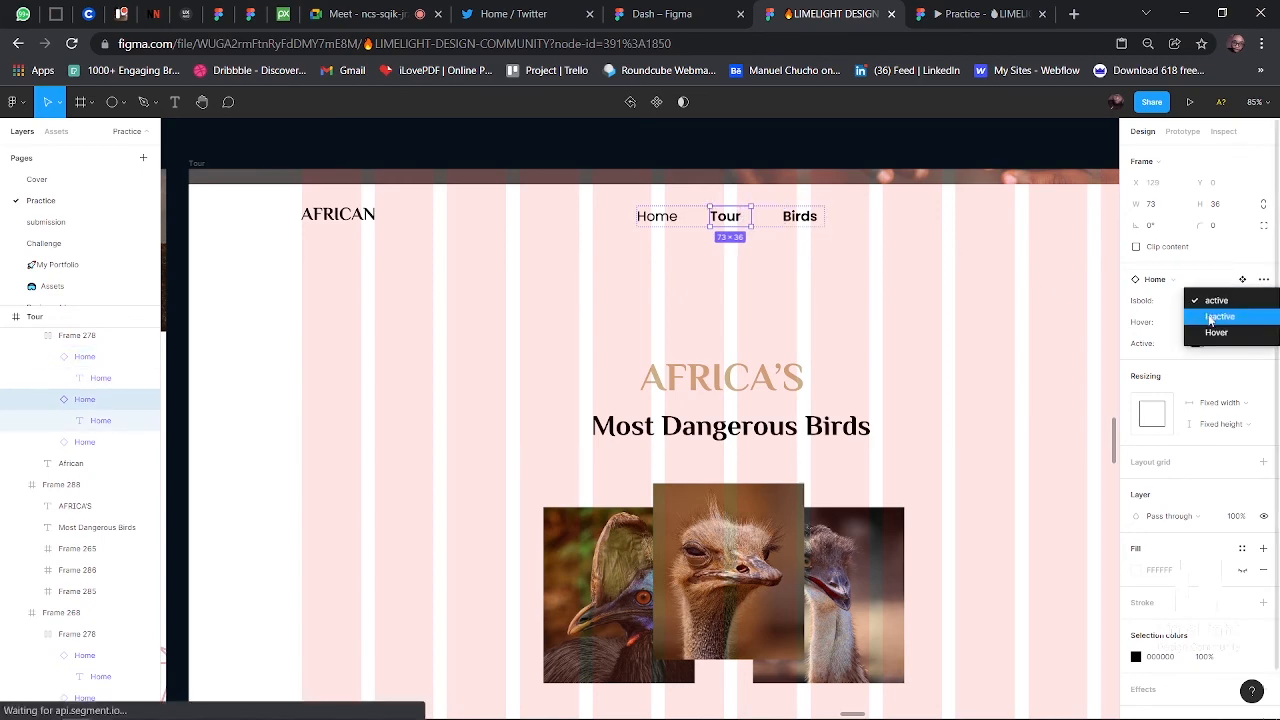
pyautogui.click(1216, 316)
pyautogui.click(903, 308)
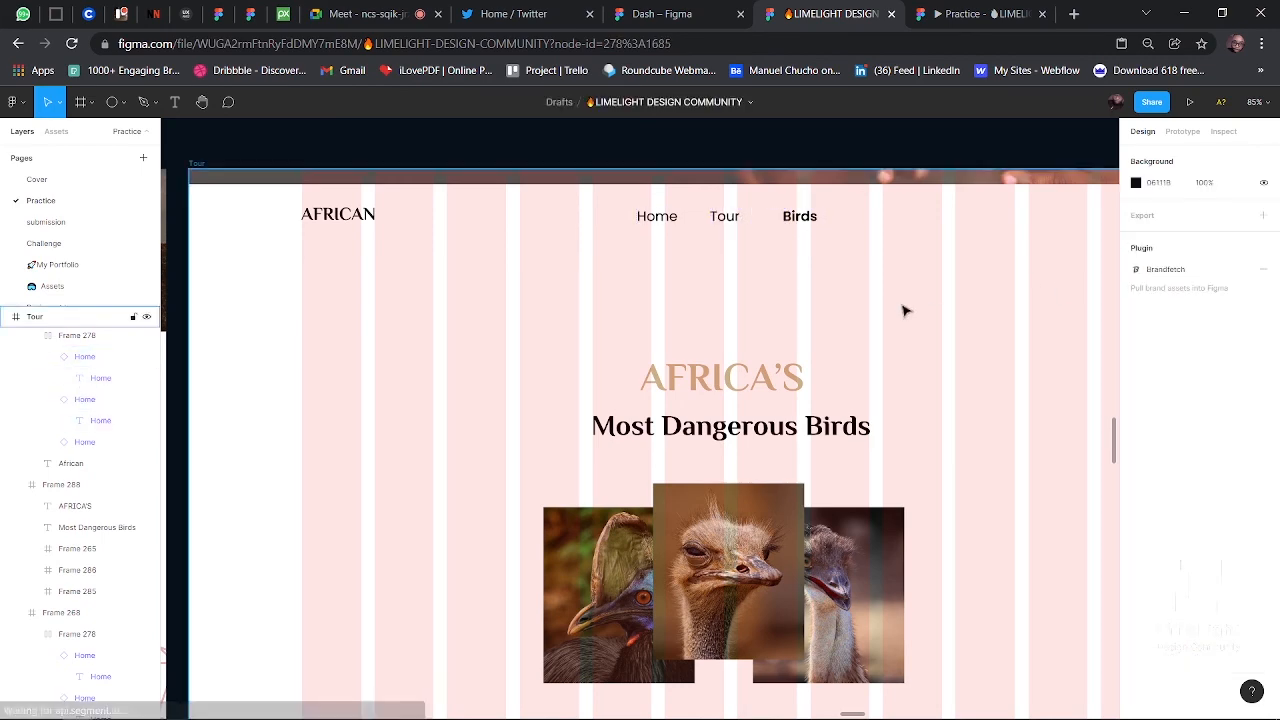
# - Connect the duplicated frame's Tour link to the original Tour frame with an on-click, 1000 ms Smart animate navigation
pyautogui.scroll(-3, 903, 308)
pyautogui.scroll(-2, 903, 308)
pyautogui.hscroll(3, 903, 308)
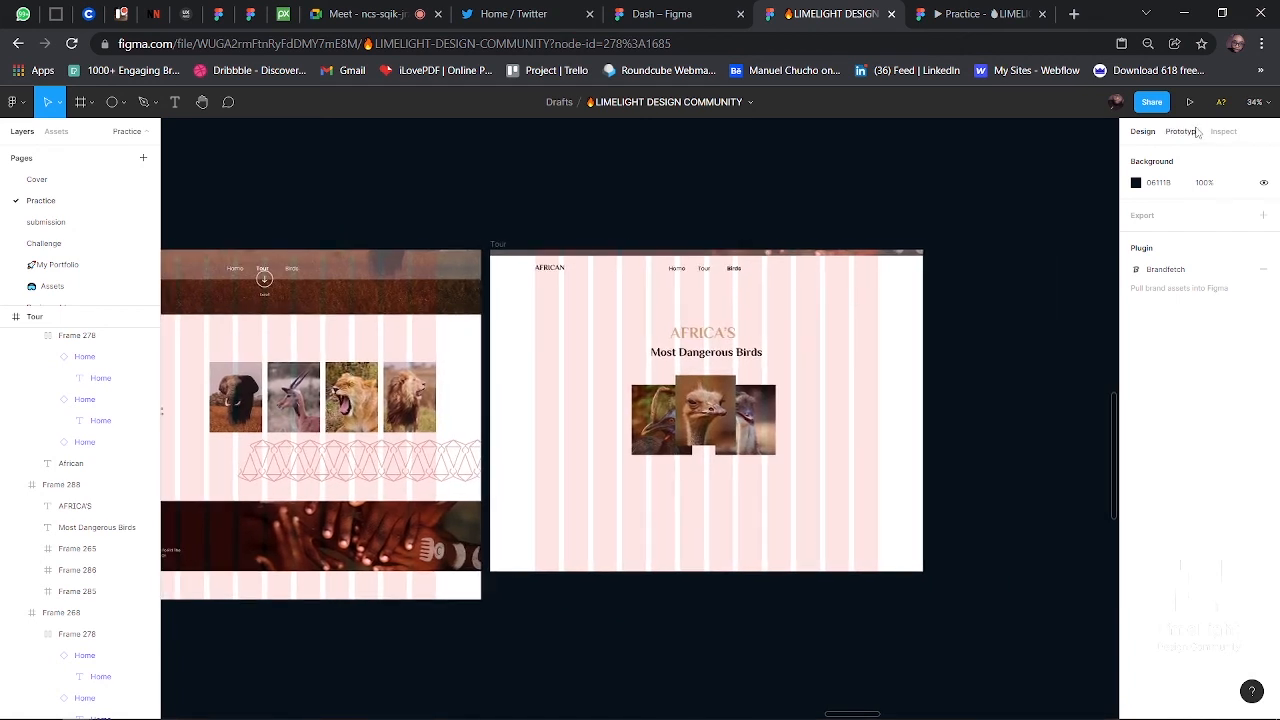
pyautogui.click(1183, 131)
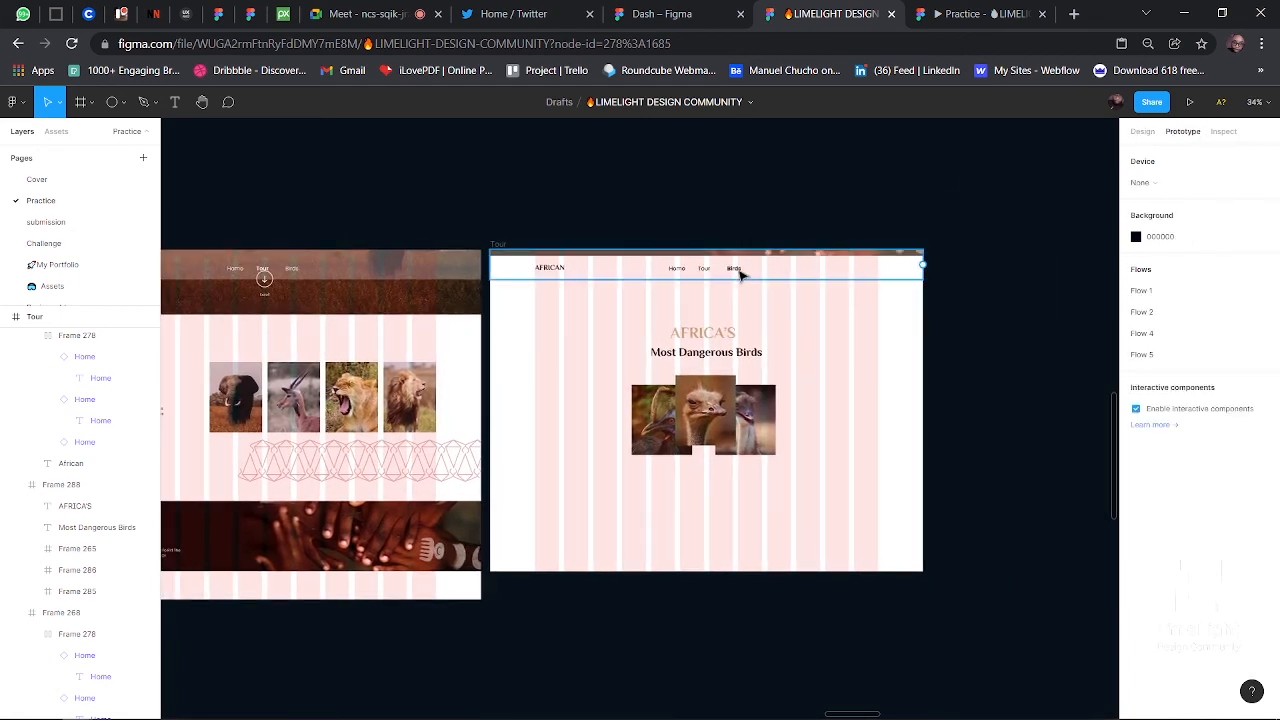
pyautogui.click(740, 275)
pyautogui.doubleClick(733, 276)
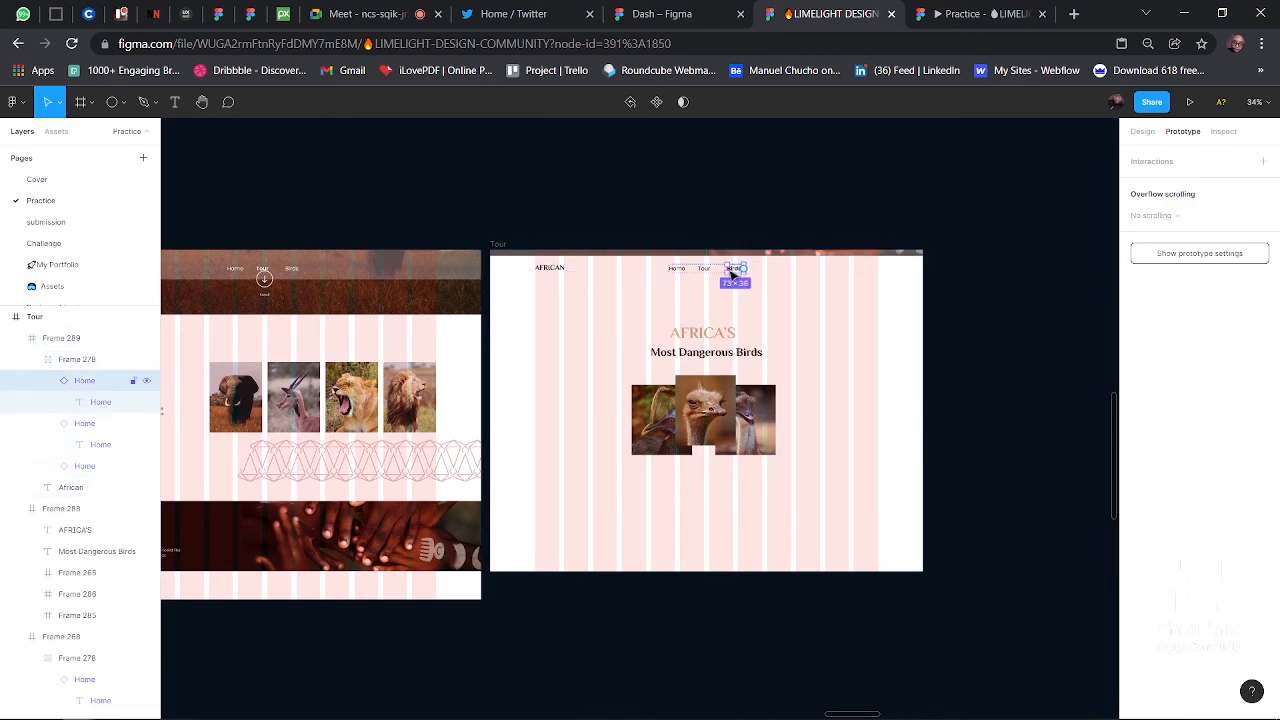
pyautogui.click(705, 270)
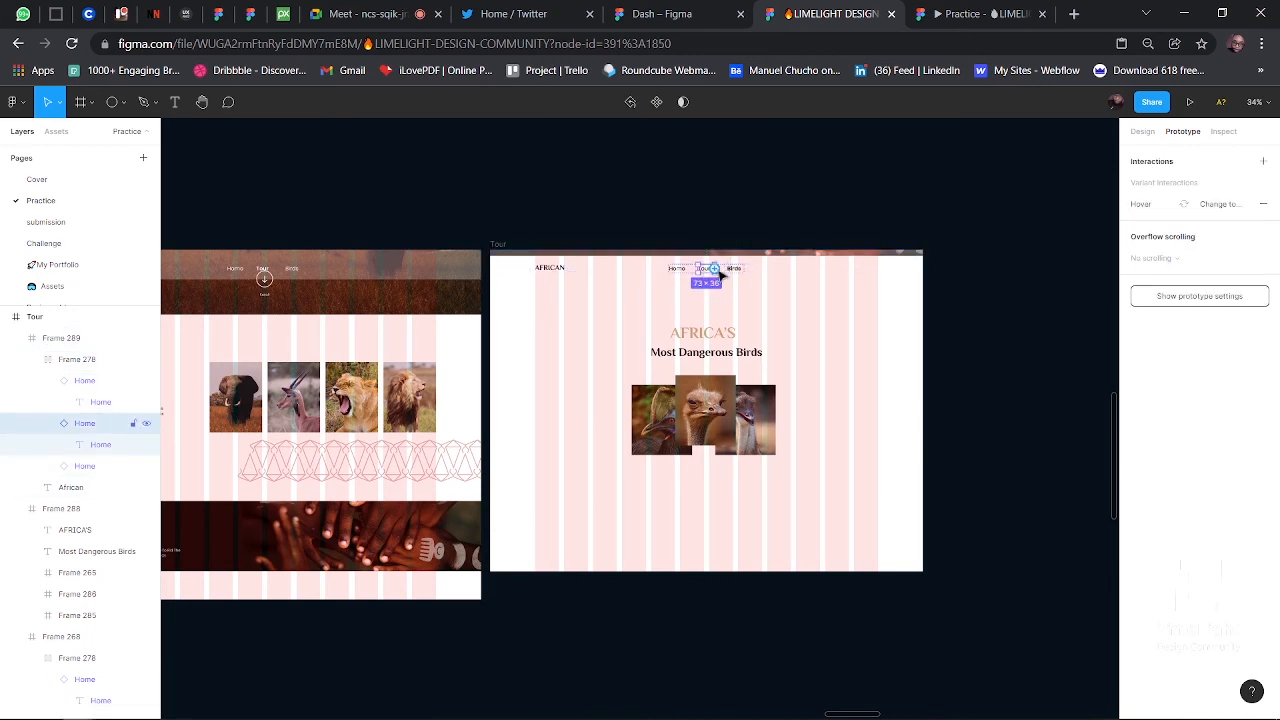
pyautogui.moveTo(714, 268); pyautogui.dragTo(466, 353)
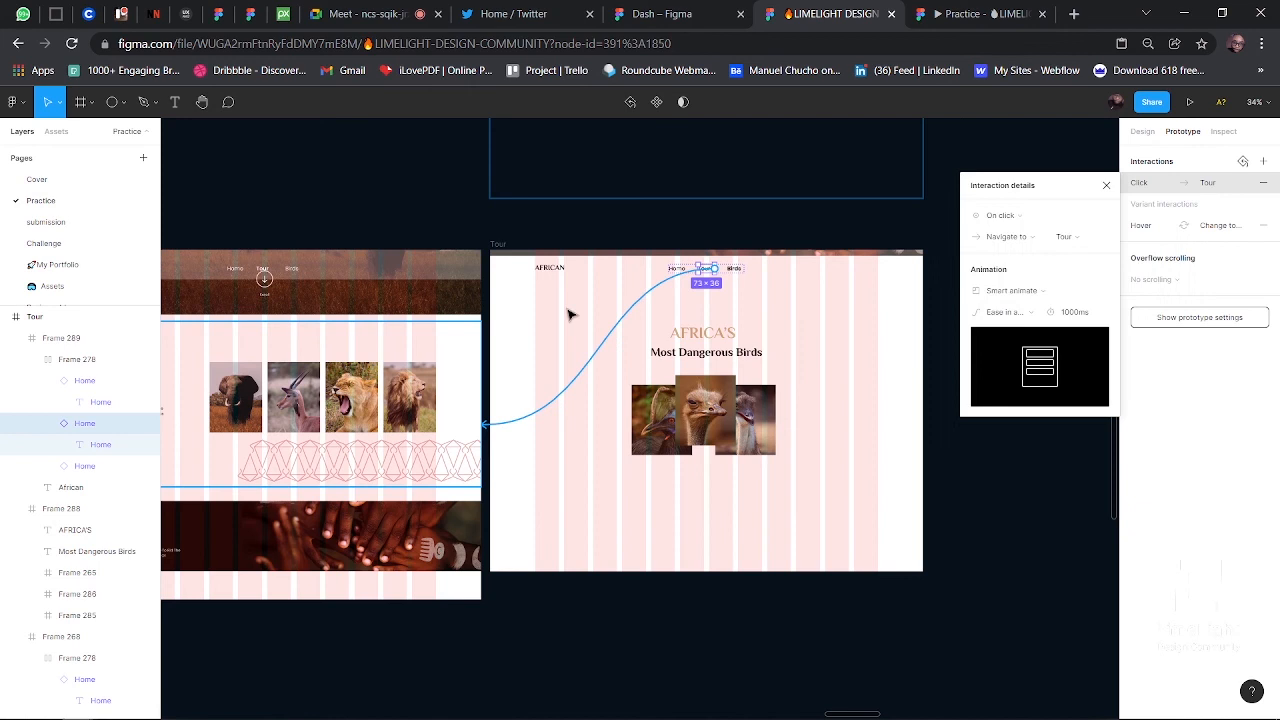
pyautogui.click(714, 229)
pyautogui.doubleClick(681, 272)
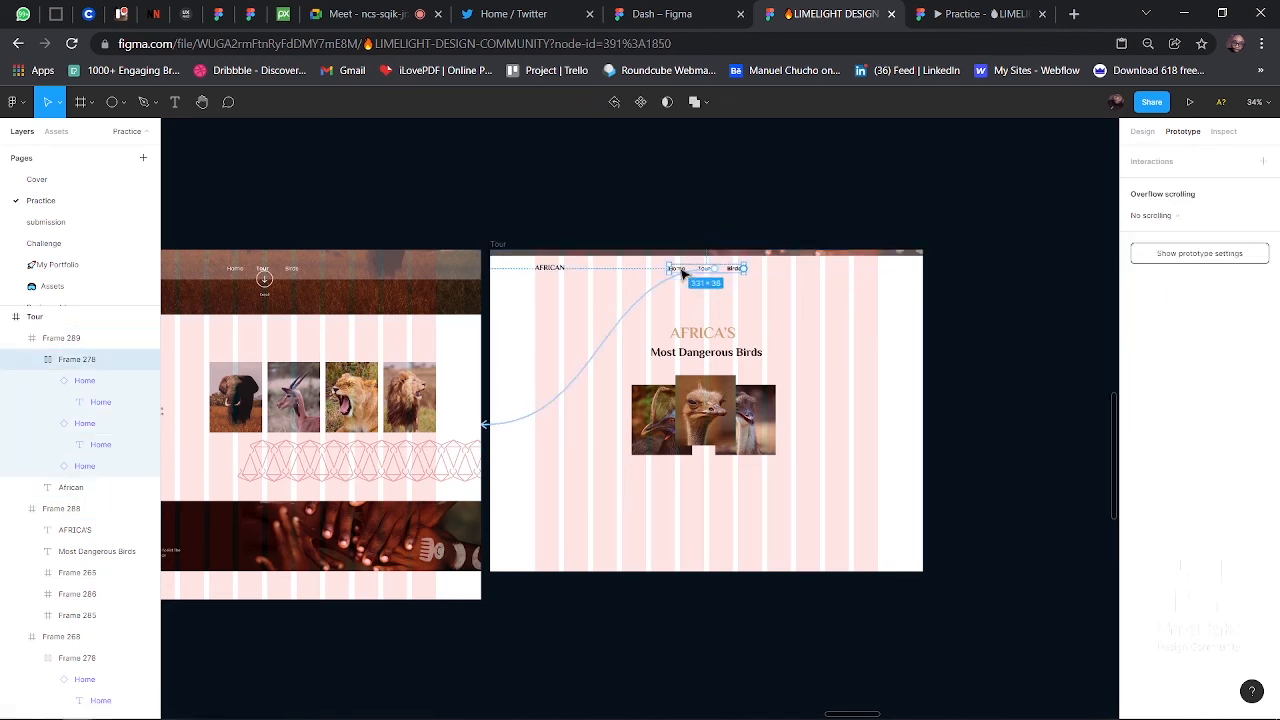
pyautogui.click(732, 211)
# - Connect the original Tour frame's Birds link to the duplicated Tour frame that shows Africa's Most Dangerous Birds
pyautogui.hscroll(-3, 500, 308)
pyautogui.hscroll(-2, 500, 310)
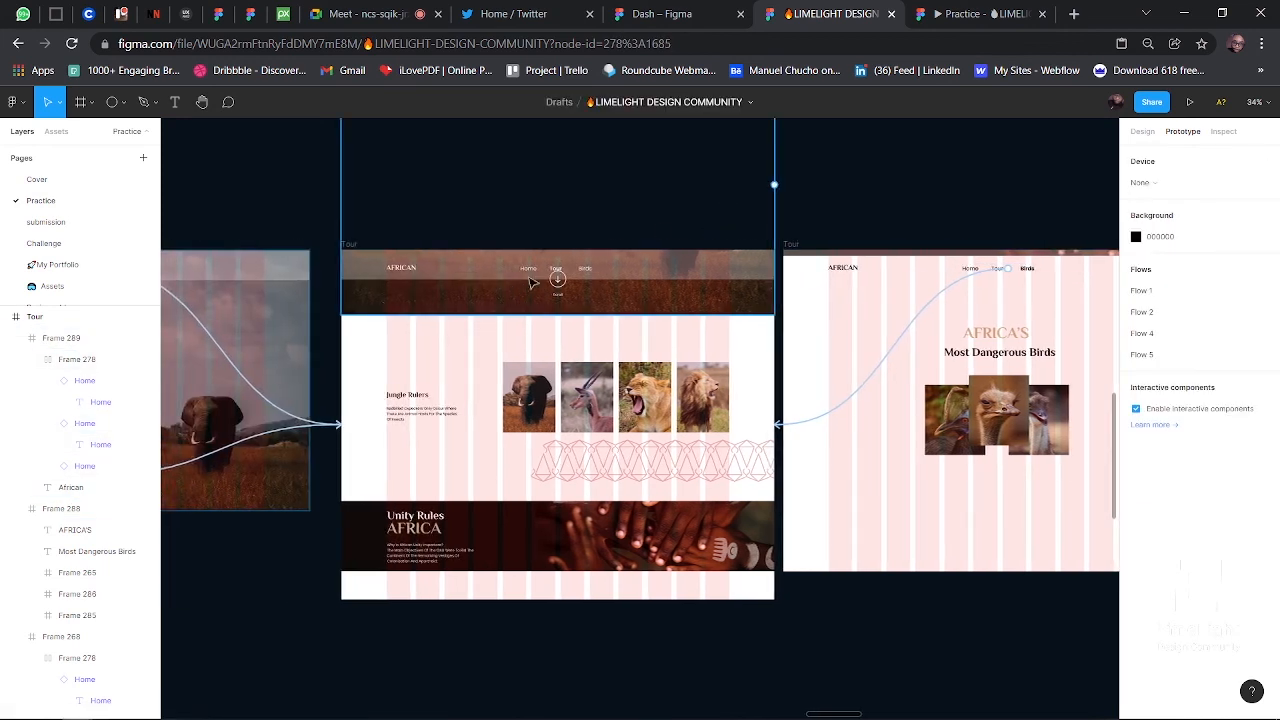
pyautogui.click(541, 279)
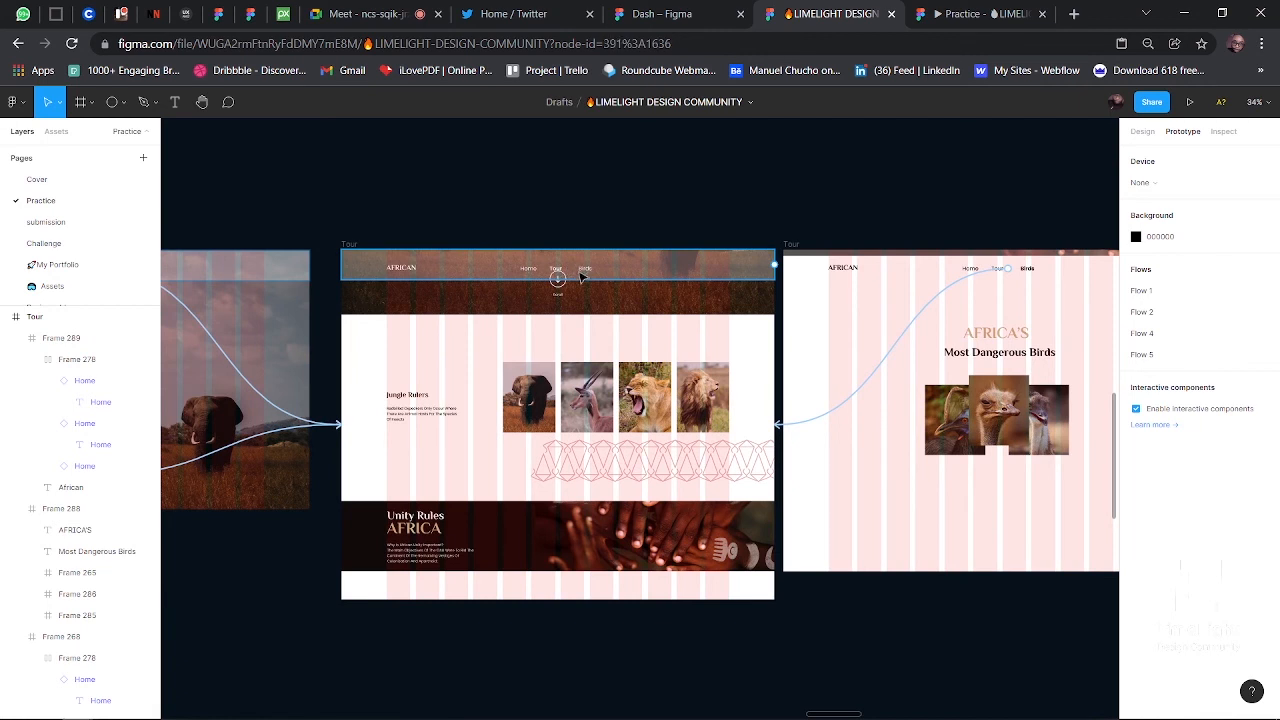
pyautogui.doubleClick(582, 277)
pyautogui.doubleClick(582, 275)
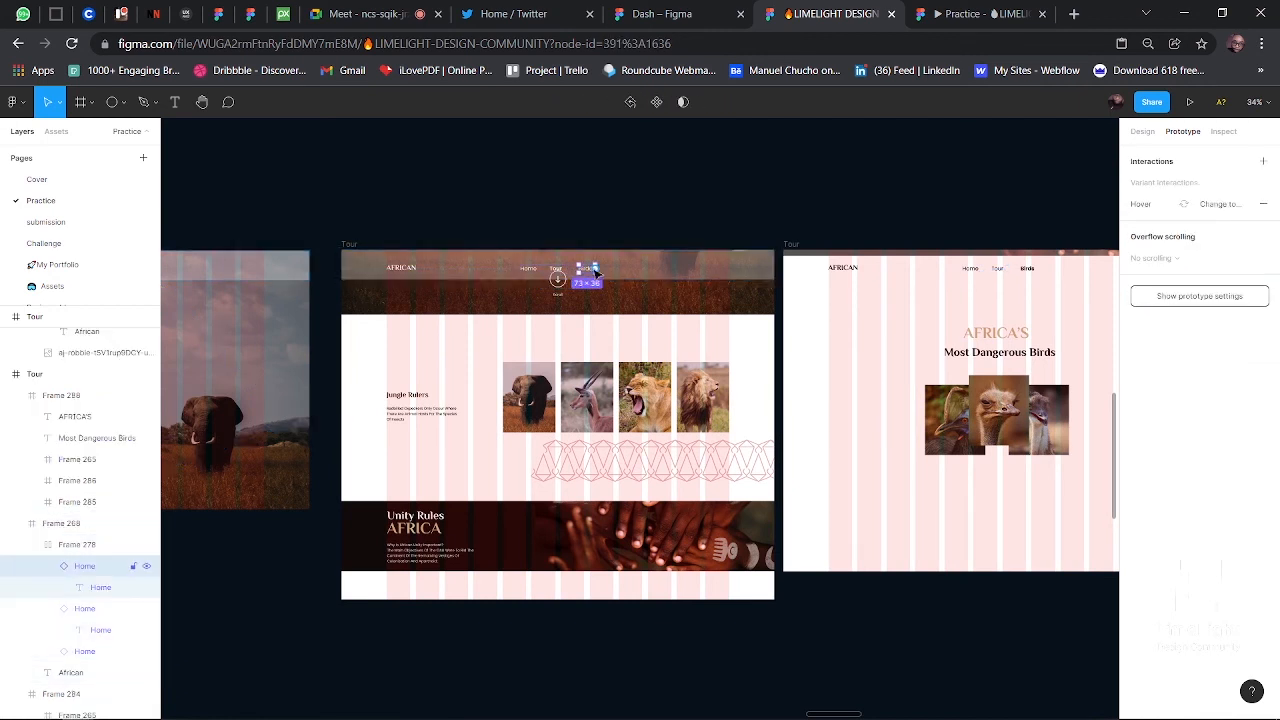
pyautogui.moveTo(594, 270); pyautogui.dragTo(791, 352)
pyautogui.click(590, 271)
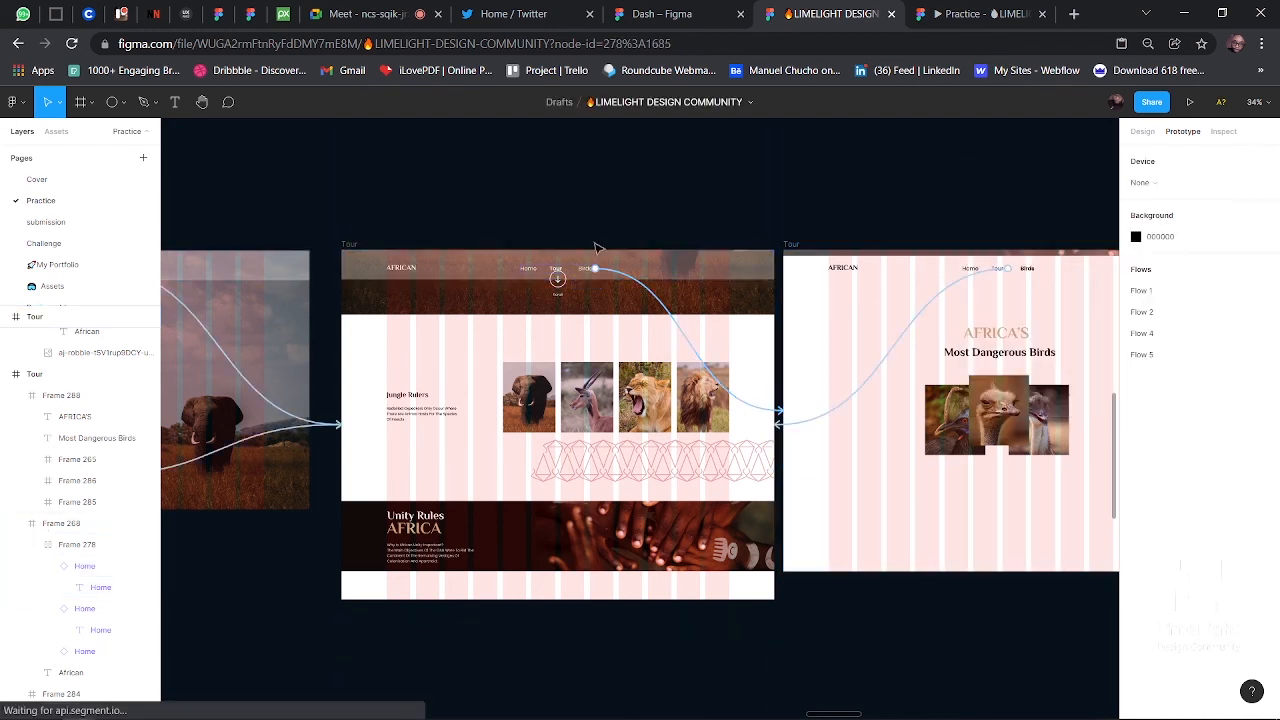
# - Connect the original Tour frame's Home link back to the Home frame
pyautogui.doubleClick(530, 270)
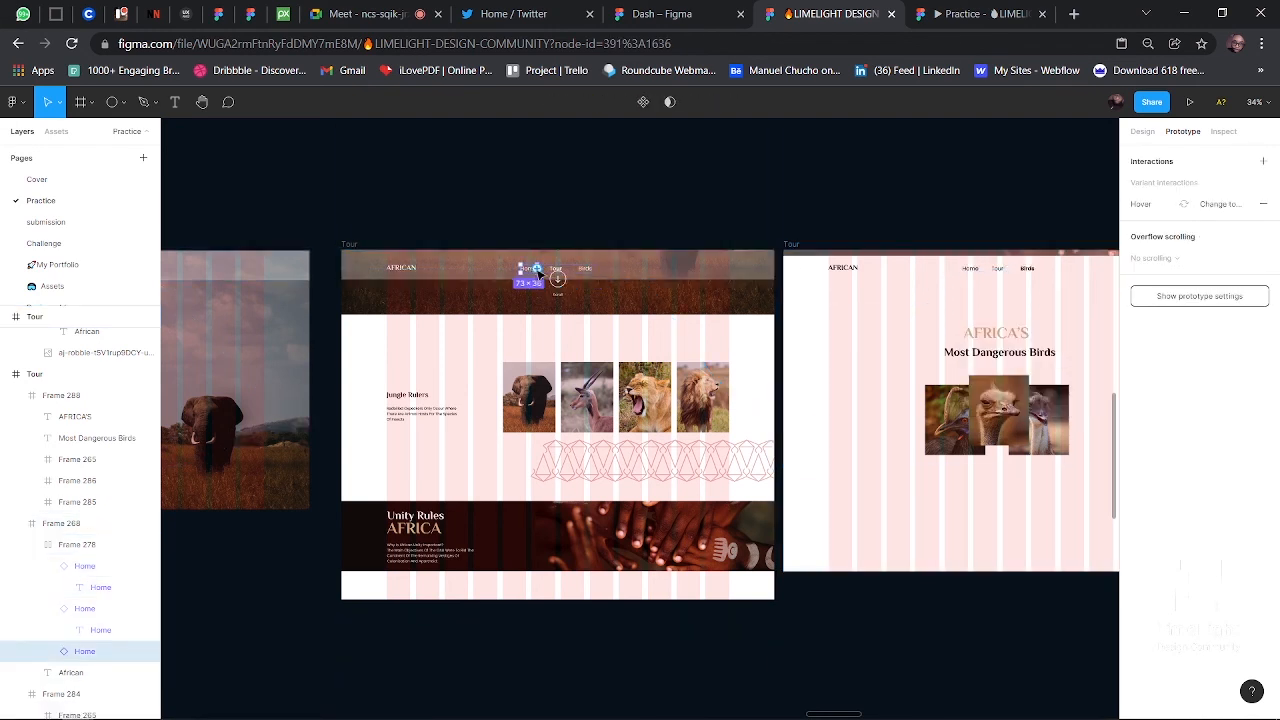
pyautogui.moveTo(557, 279); pyautogui.dragTo(306, 378)
pyautogui.click(437, 220)
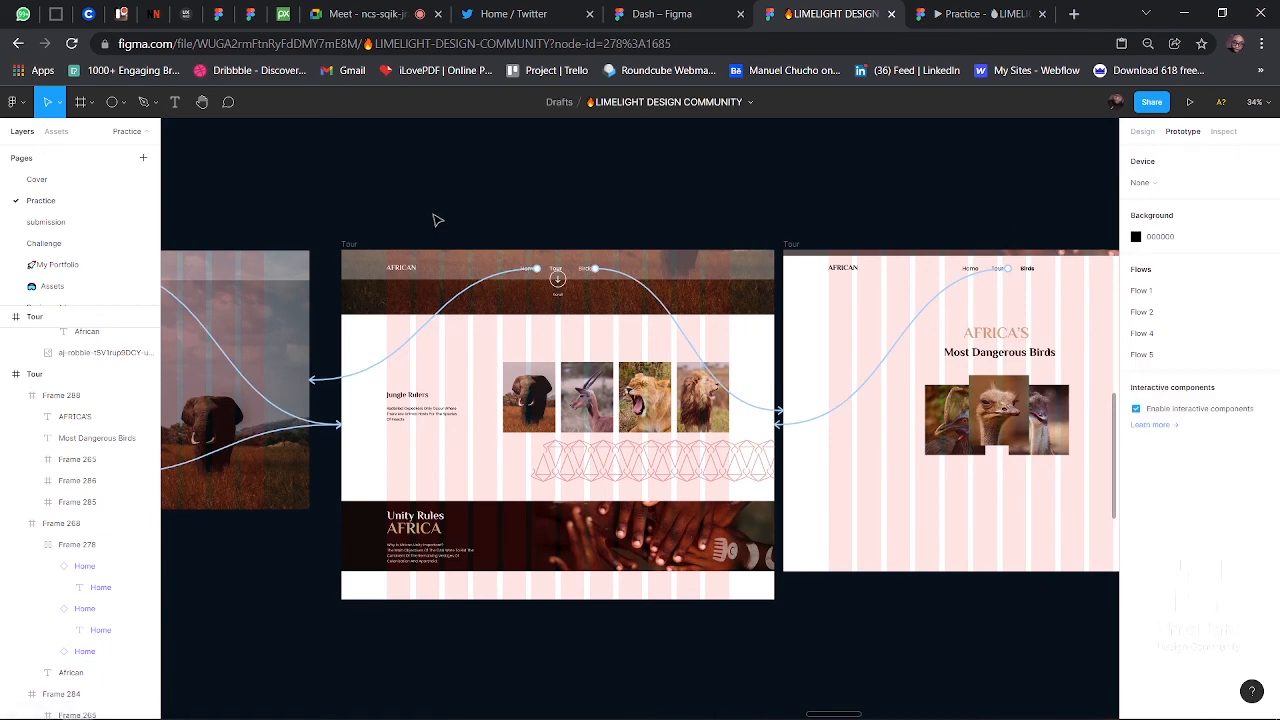
# - Review the prototype connections running from the first elephant frame through the Home frame and both Tour frames
pyautogui.scroll(-2, 437, 220)
pyautogui.hscroll(-5, 437, 220)
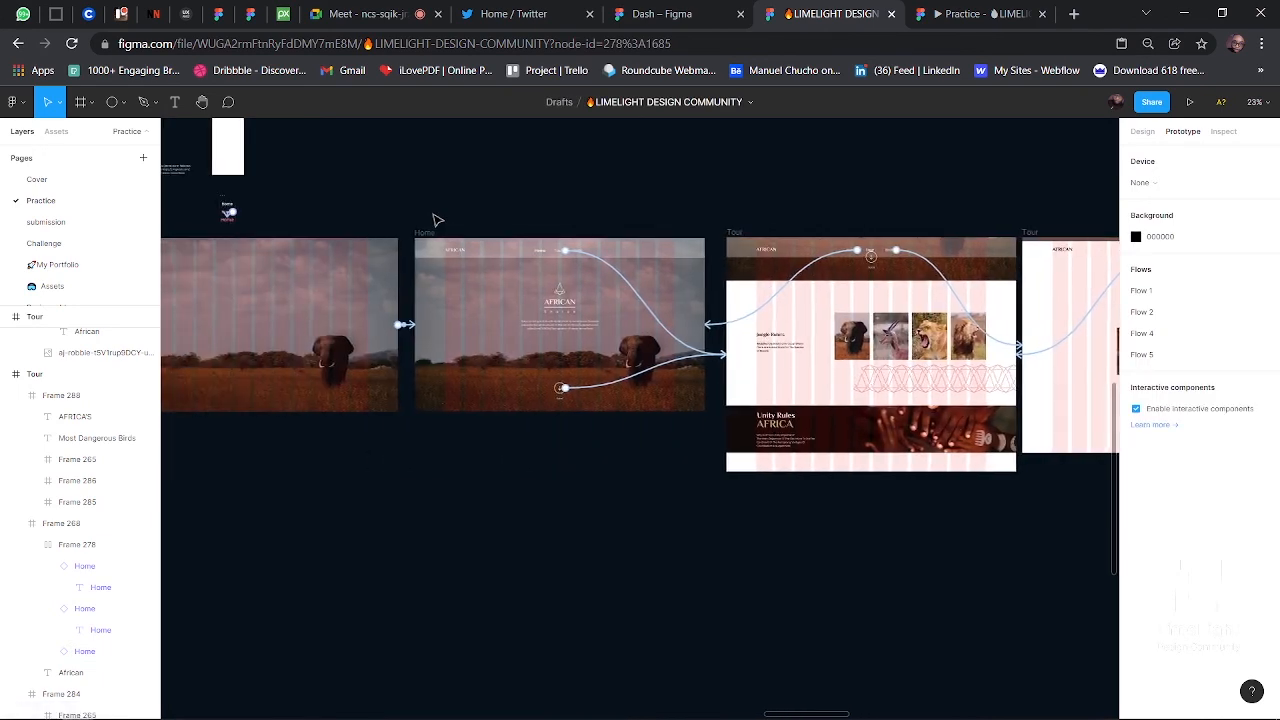
pyautogui.hscroll(-3, 437, 220)
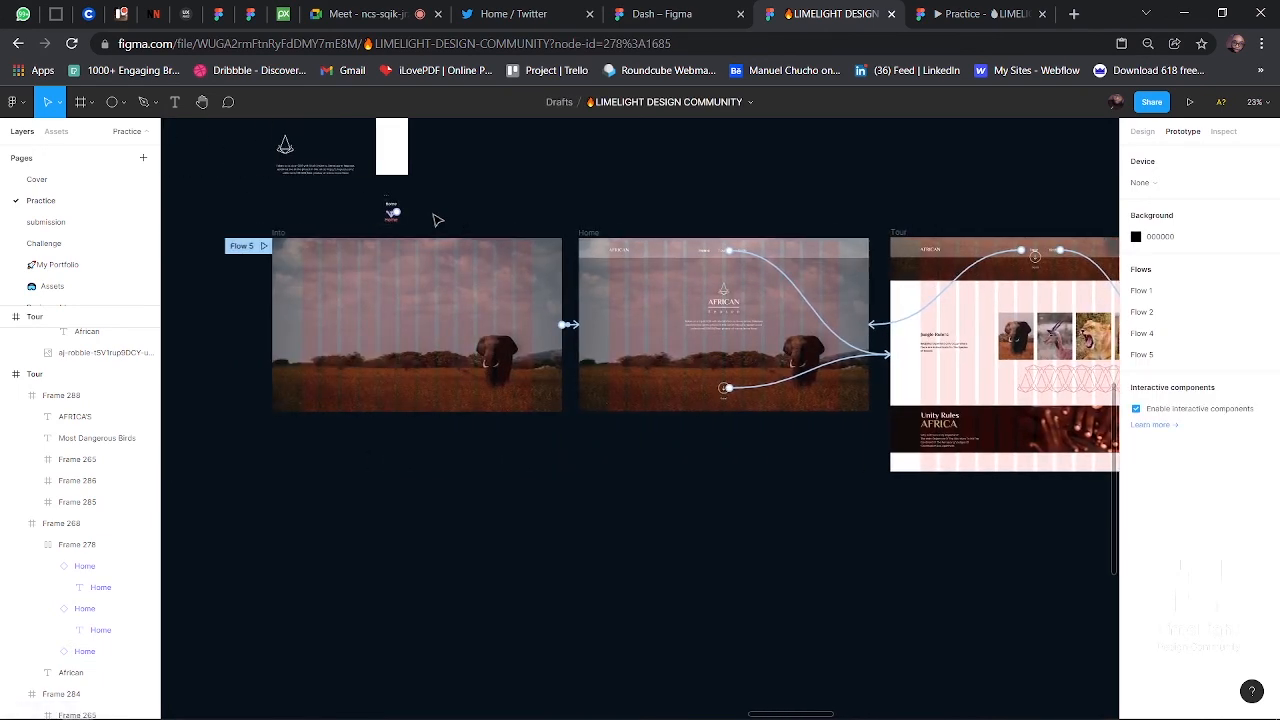
pyautogui.hscroll(7, 437, 220)
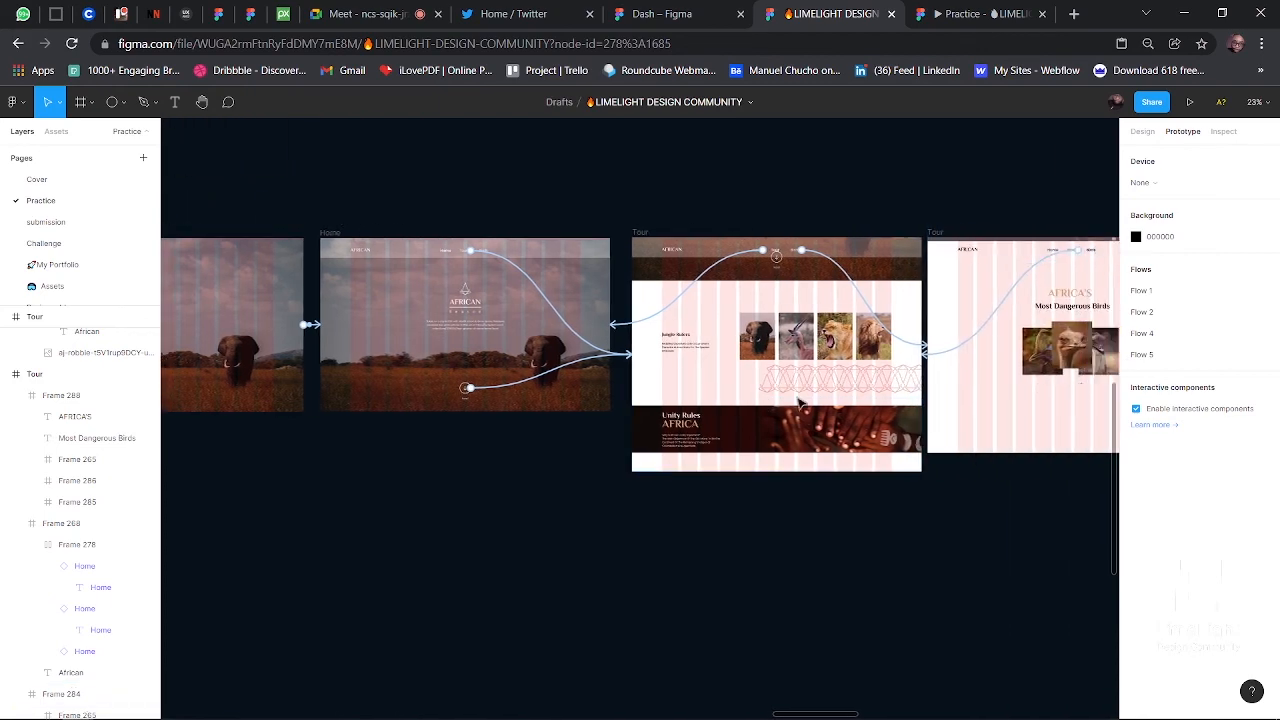
pyautogui.scroll(5, 850, 330)
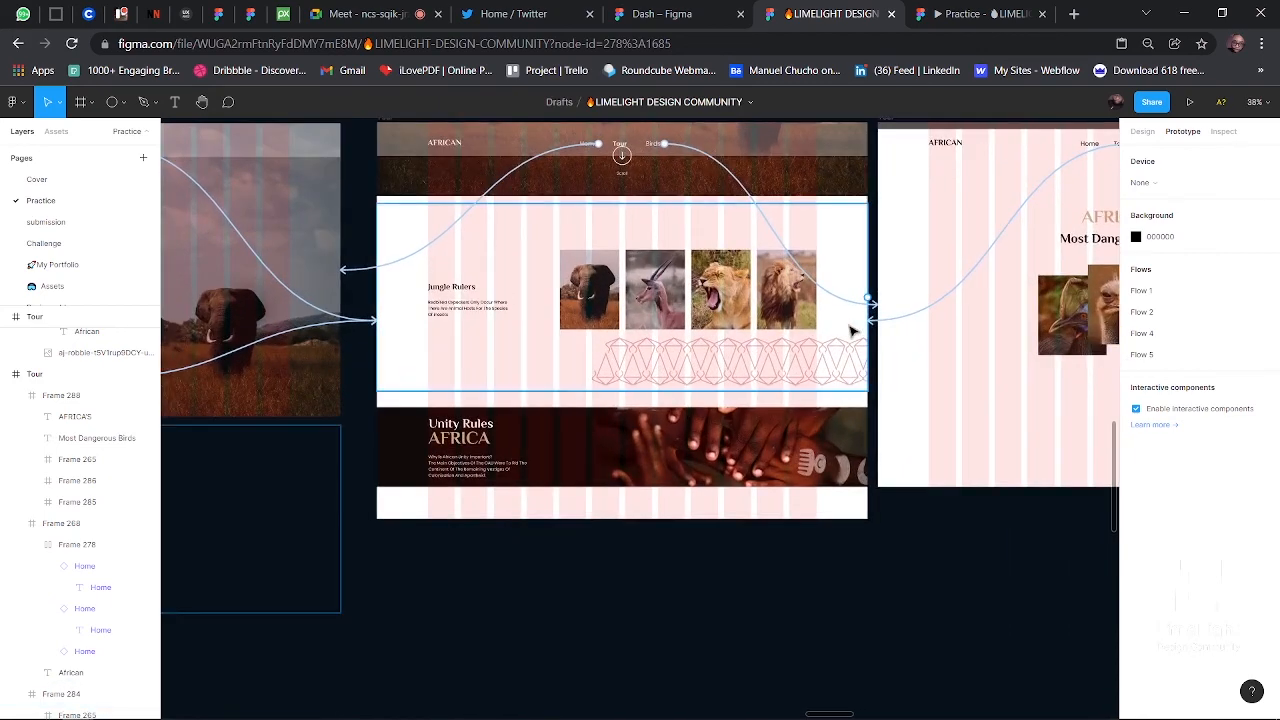
pyautogui.hscroll(3, 850, 330)
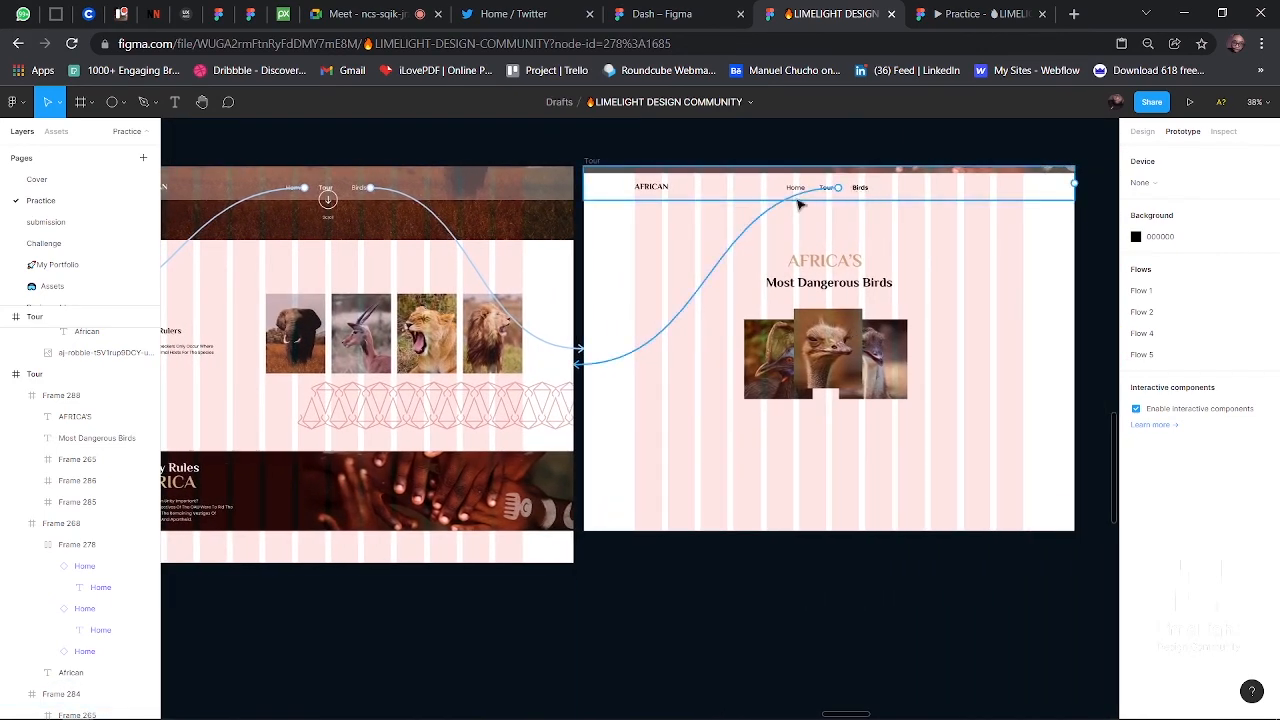
pyautogui.scroll(3, 800, 204)
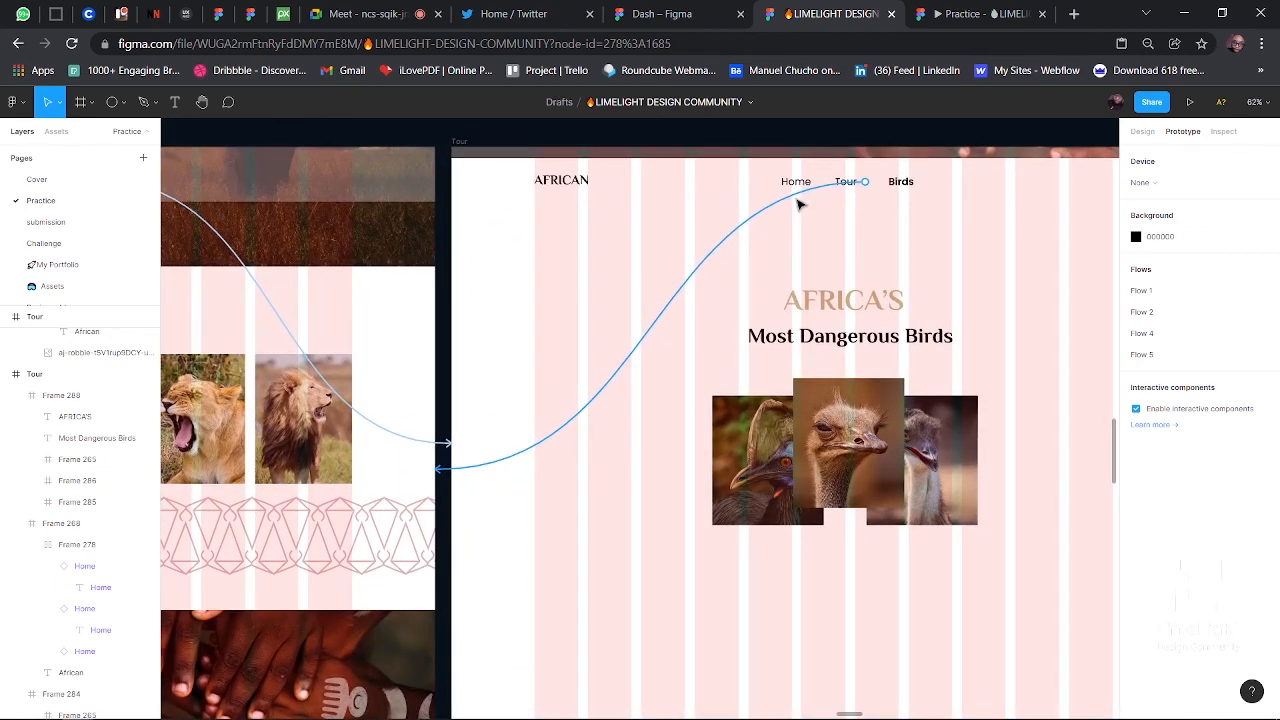
pyautogui.scroll(-3, 800, 204)
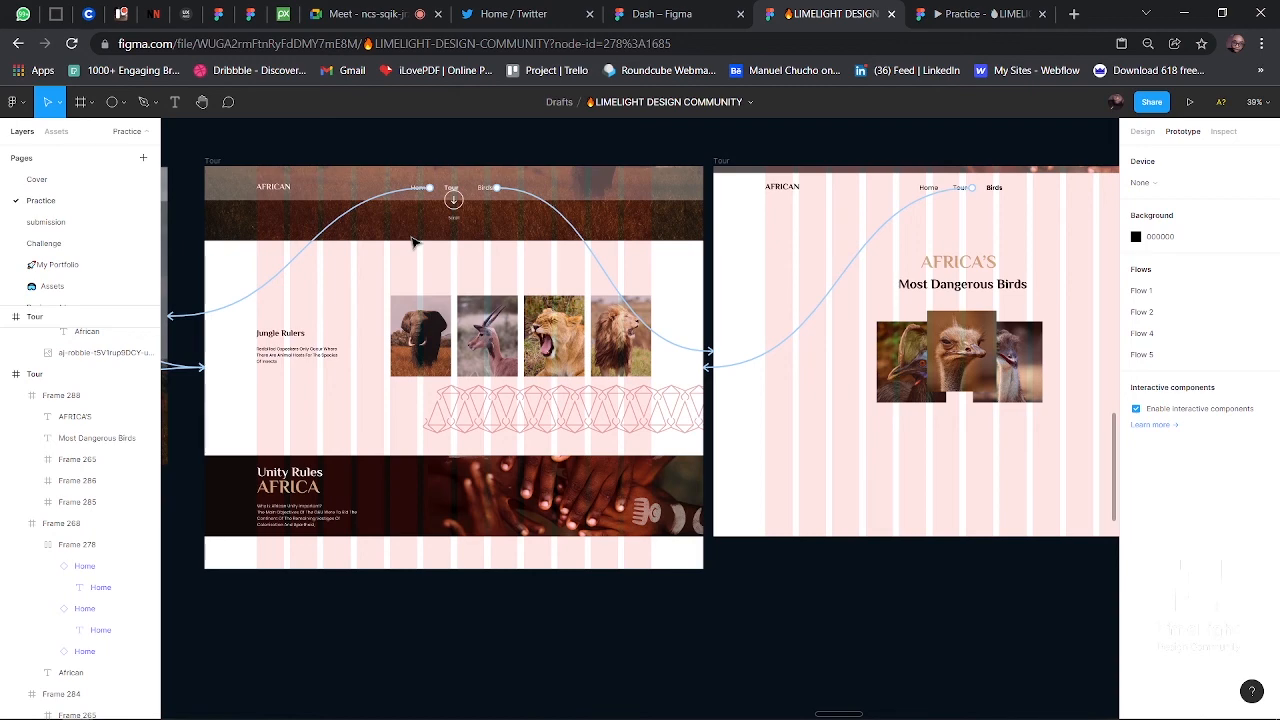
# - Switch to the prototype preview and view the Tour page in full screen, from the Unity Rules banner up to its navigation bar
pyautogui.click(965, 14)
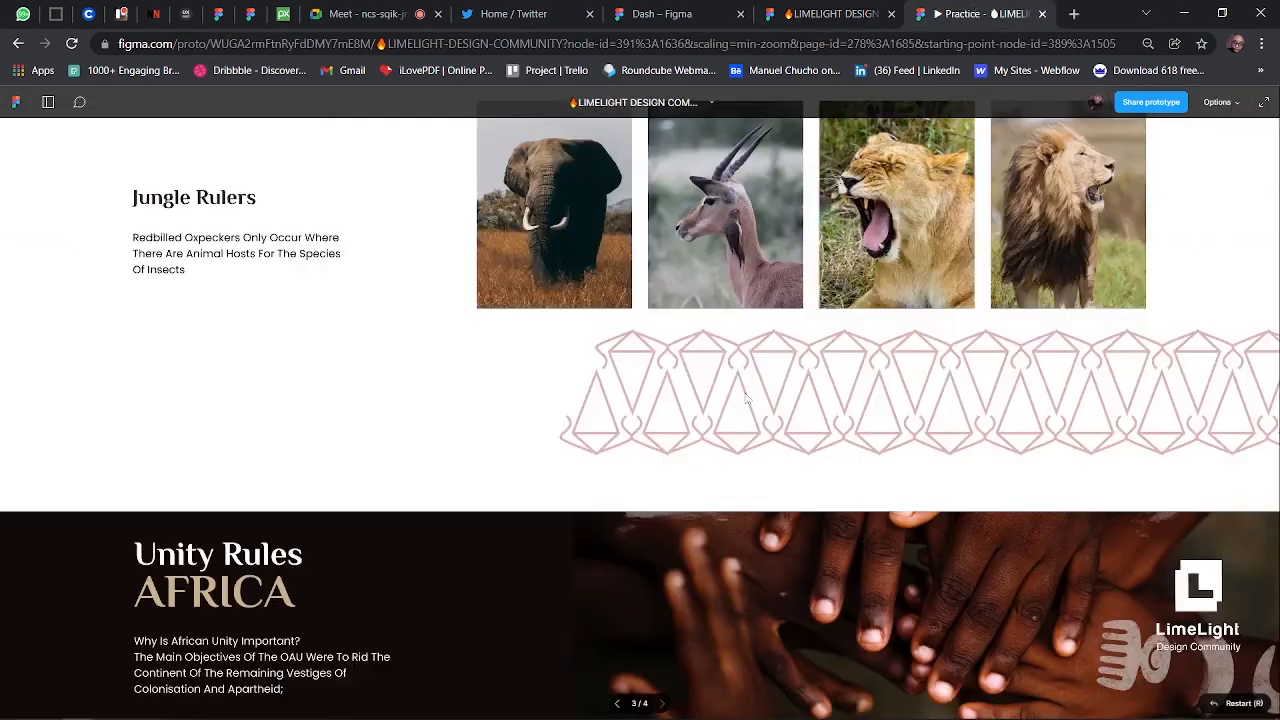
pyautogui.scroll(-1, 680, 478)
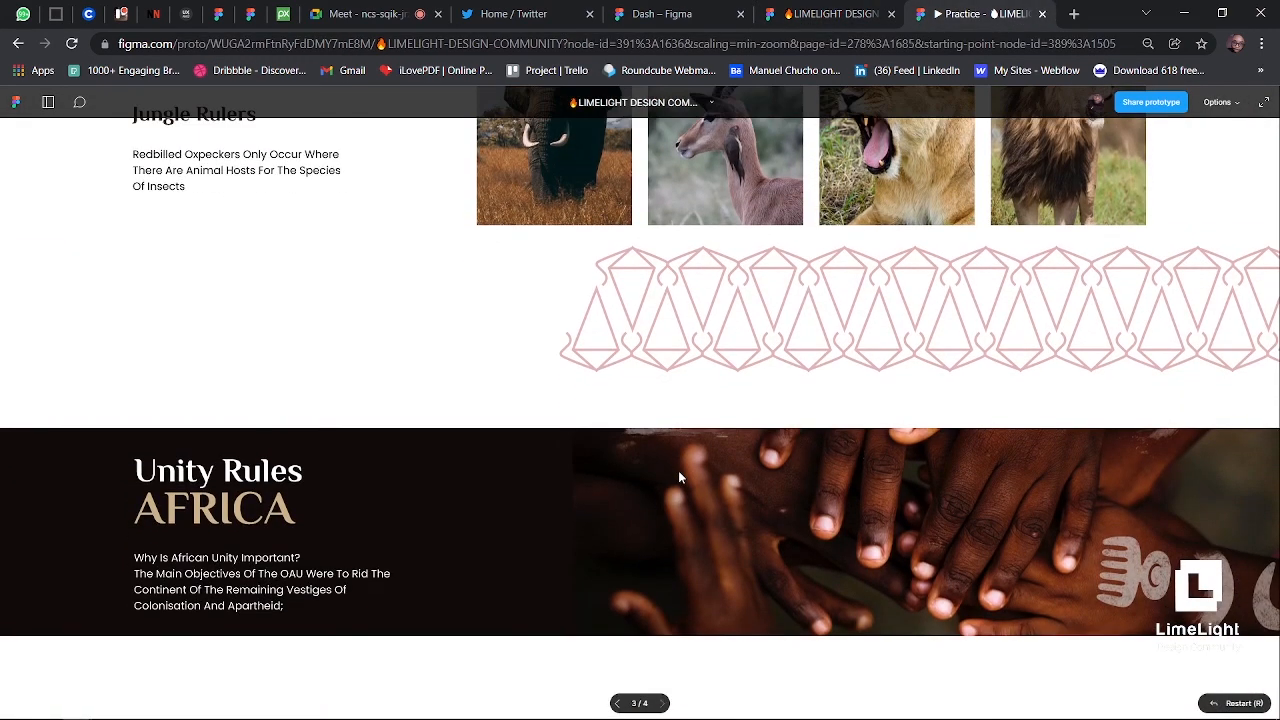
pyautogui.press('F11')
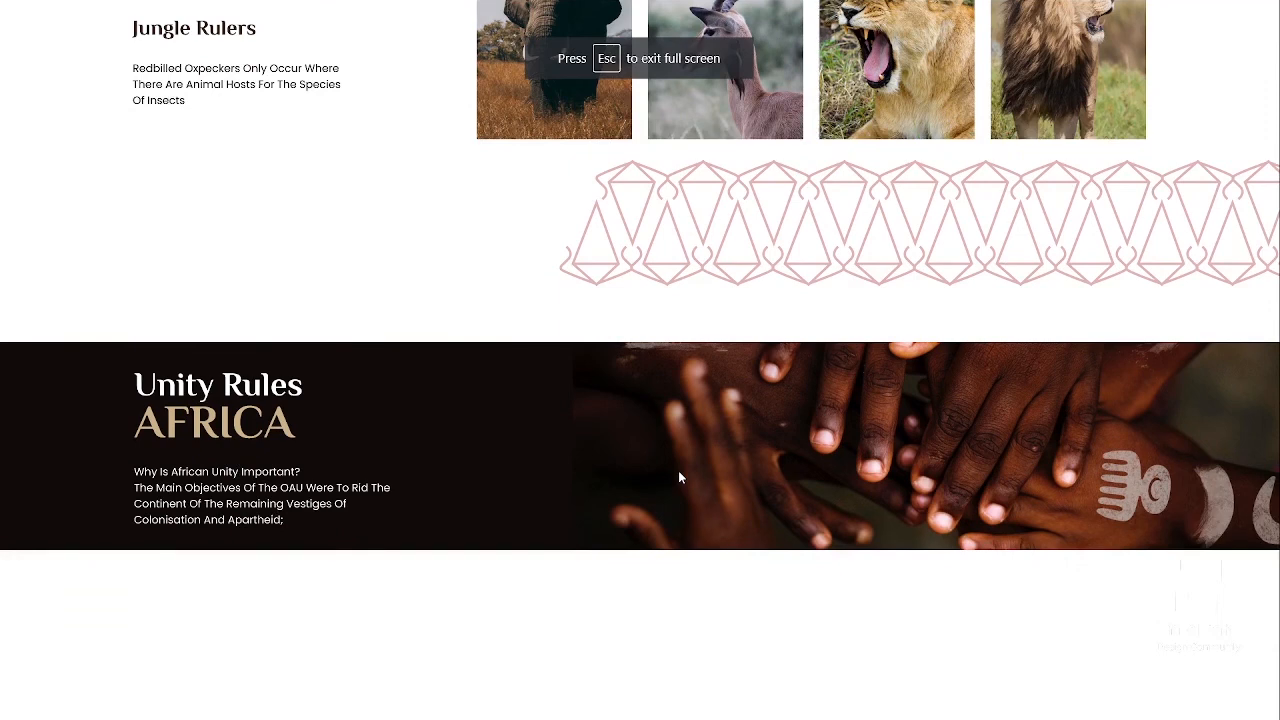
pyautogui.scroll(2, 745, 89)
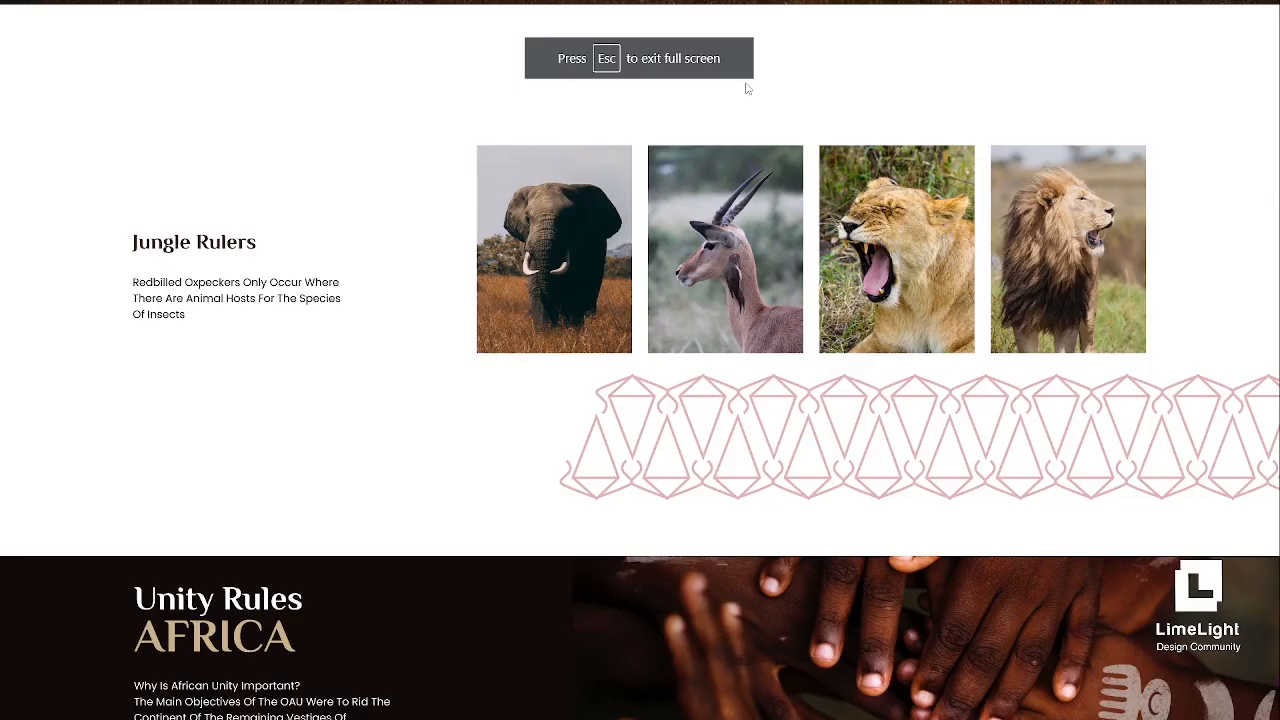
pyautogui.scroll(2, 735, 75)
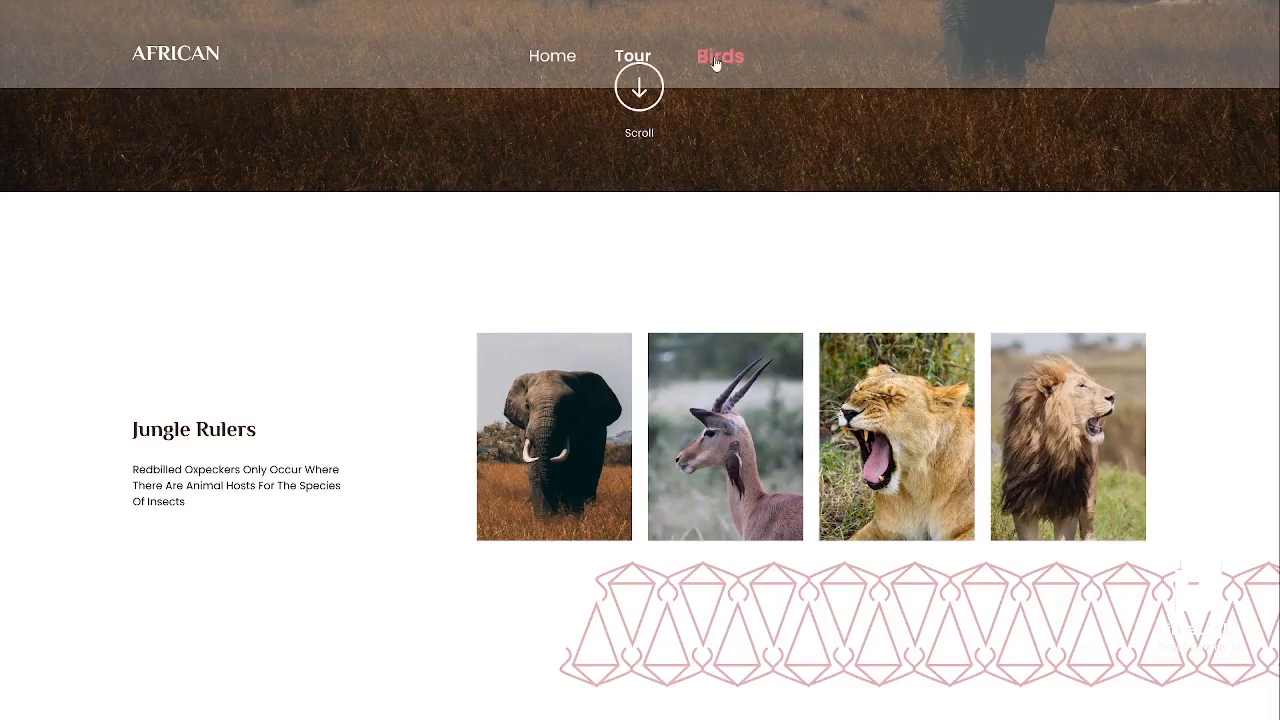
# - Test the prototype's navigation links by going to Home, Tour, Birds, back to Tour and back to Home
pyautogui.click(542, 62)
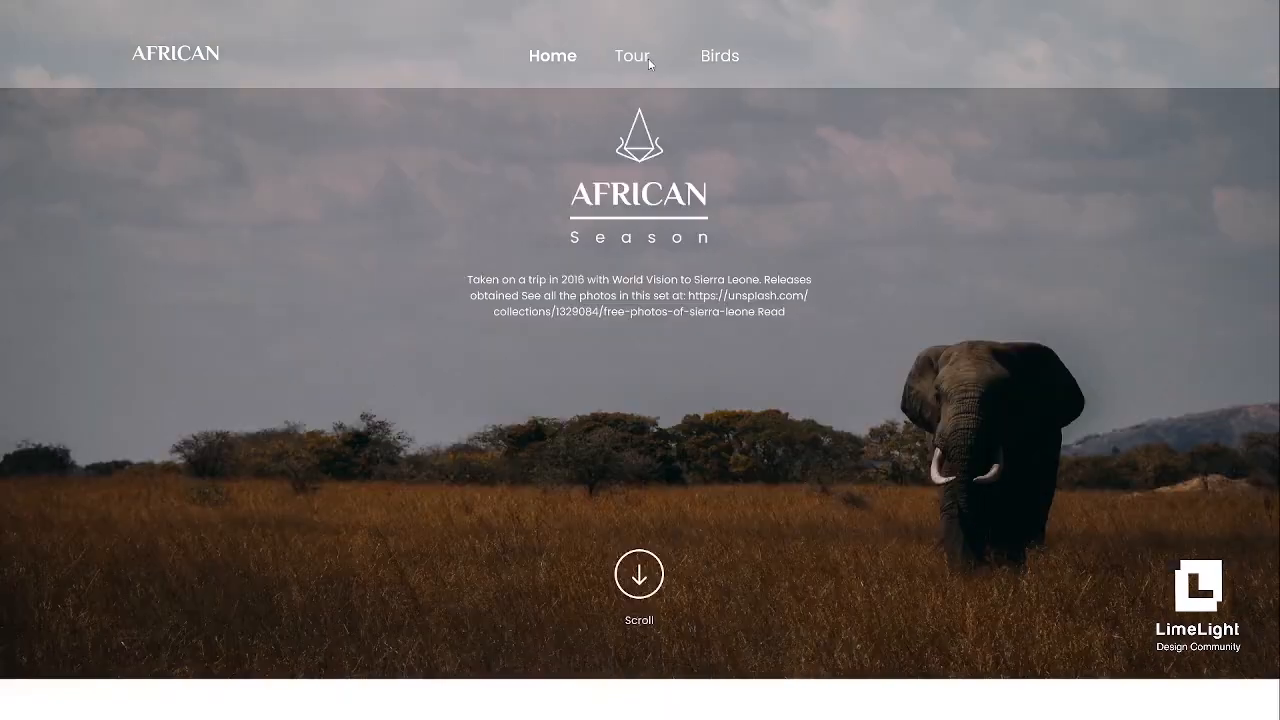
pyautogui.click(647, 58)
pyautogui.click(730, 56)
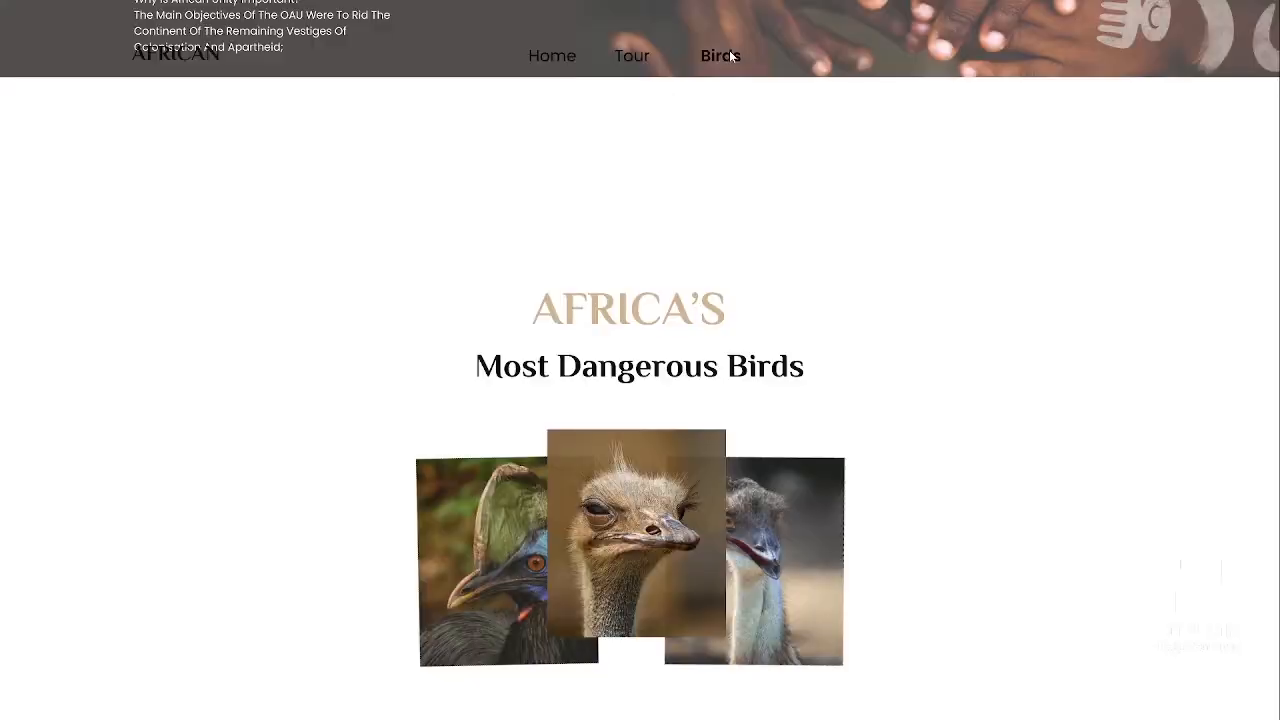
pyautogui.click(626, 61)
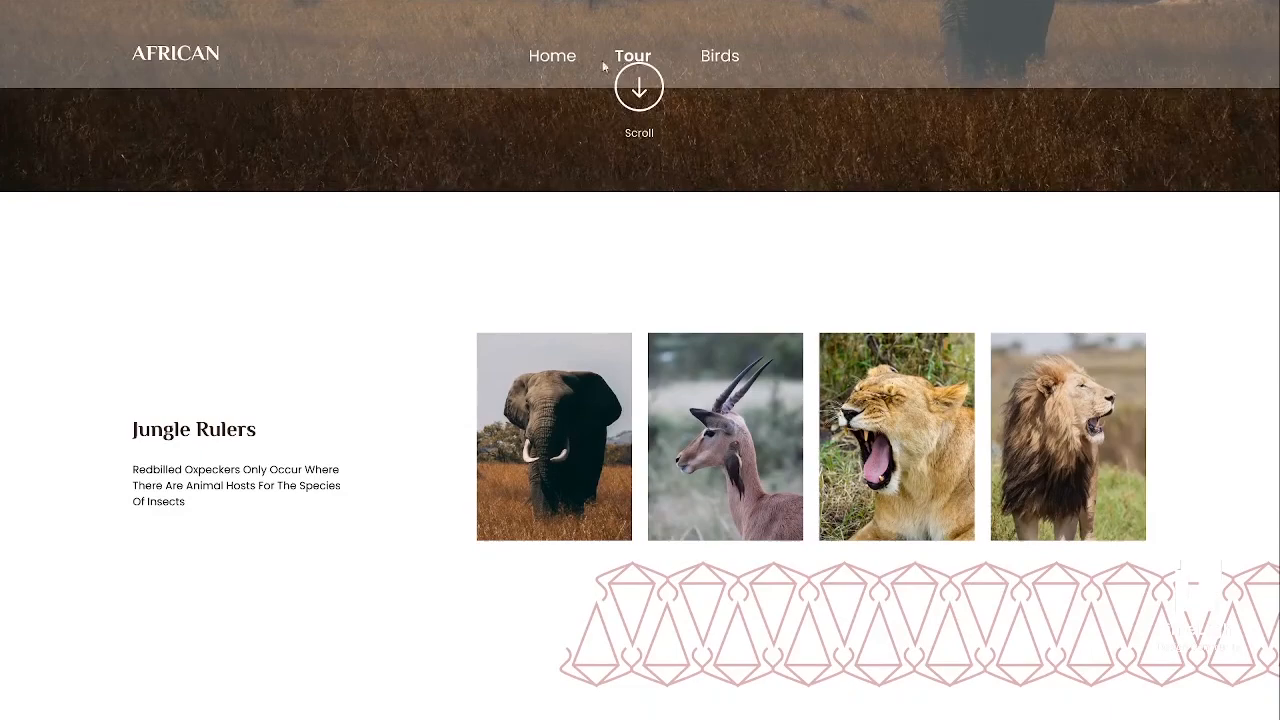
pyautogui.click(556, 62)
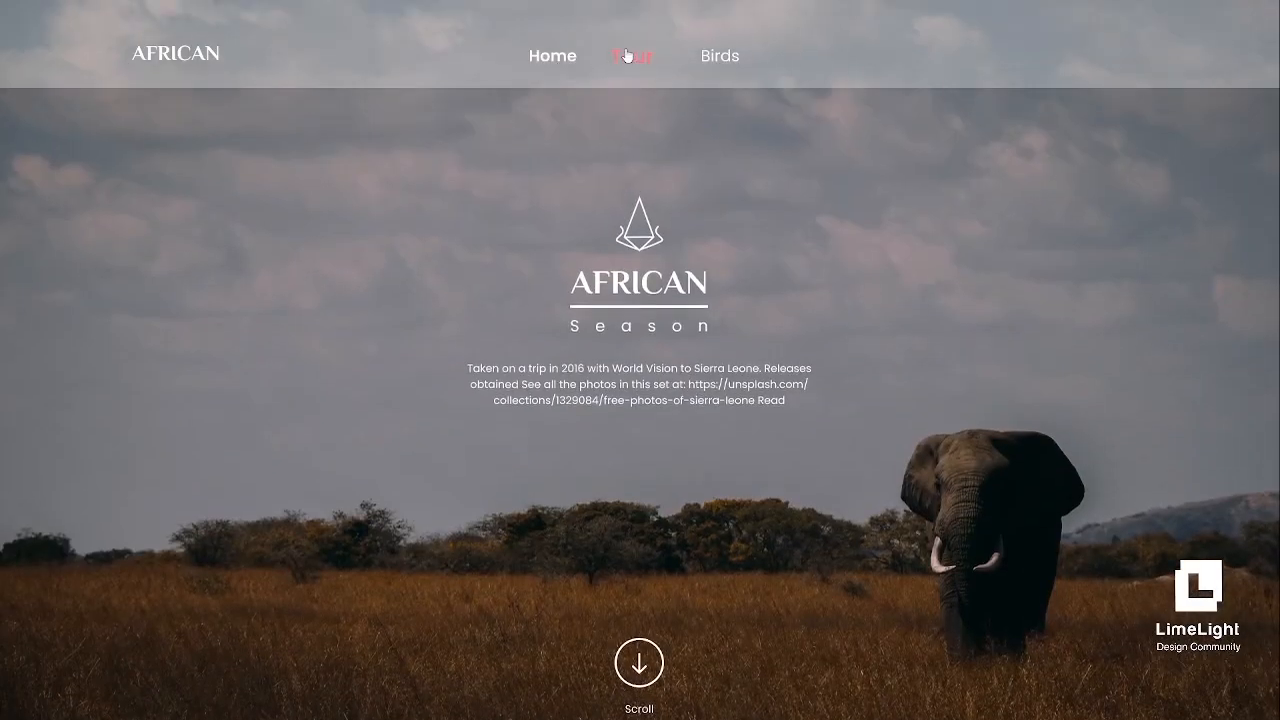
# - Follow the Tour link from the Home page in the preview, leave full screen and return to the design file
pyautogui.click(627, 56)
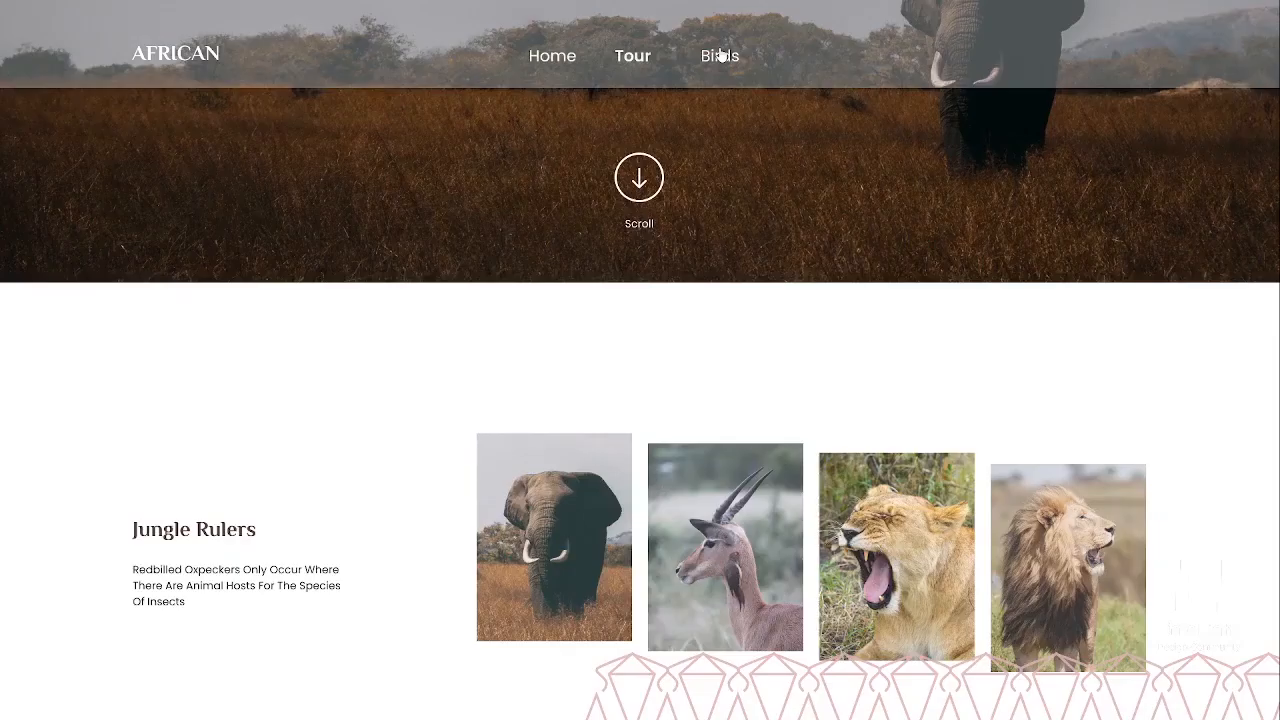
pyautogui.press('Escape')
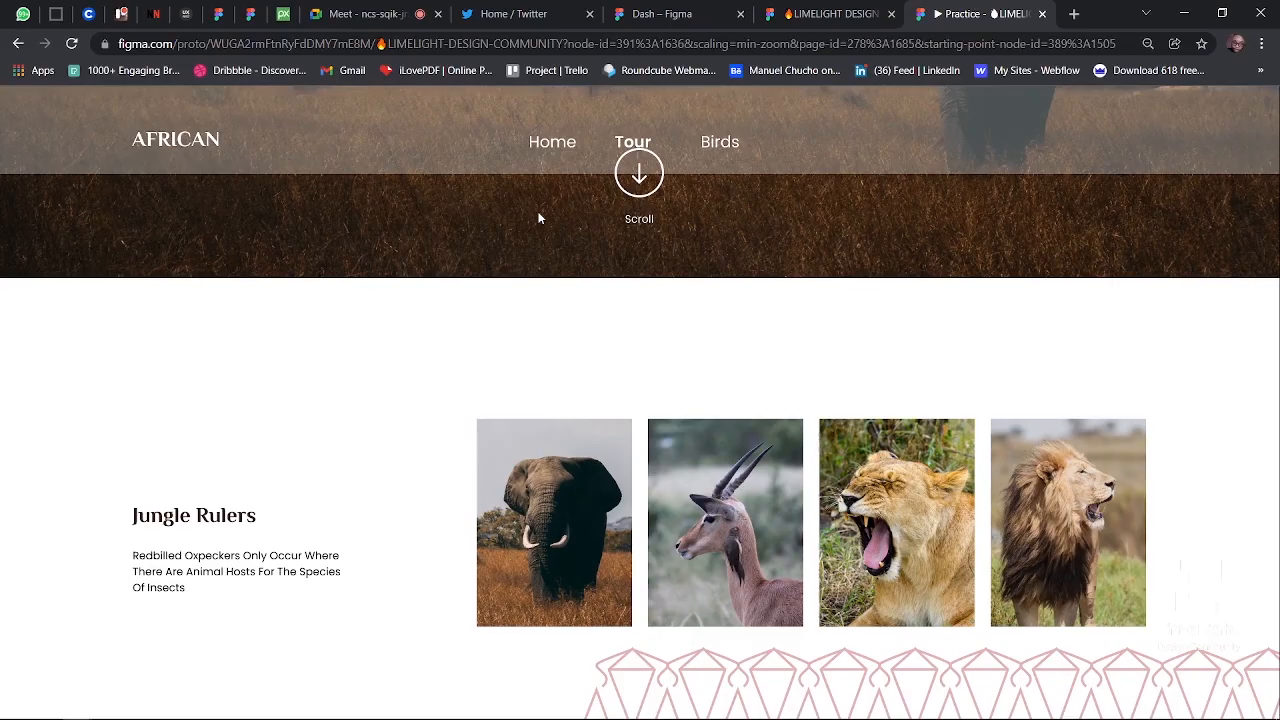
pyautogui.click(815, 17)
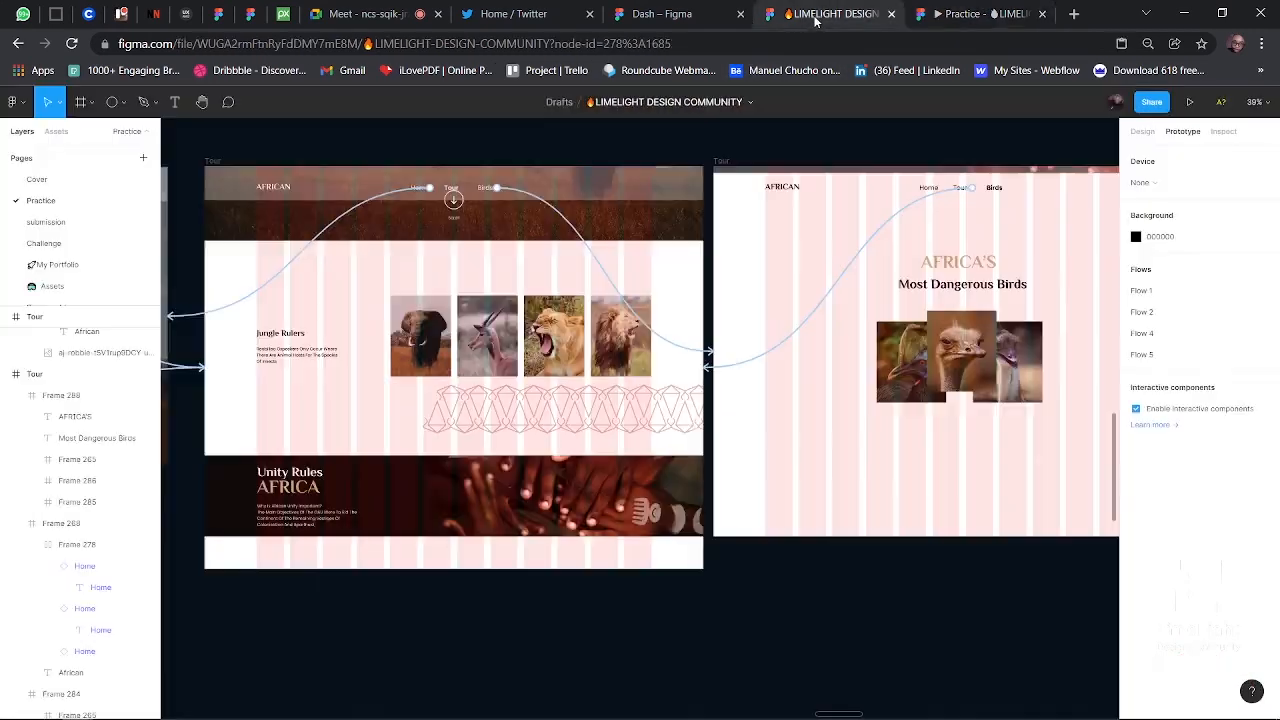
# - Set the easing of the Birds page's Tour link connection to Ease in and out
pyautogui.click(846, 278)
pyautogui.click(1030, 316)
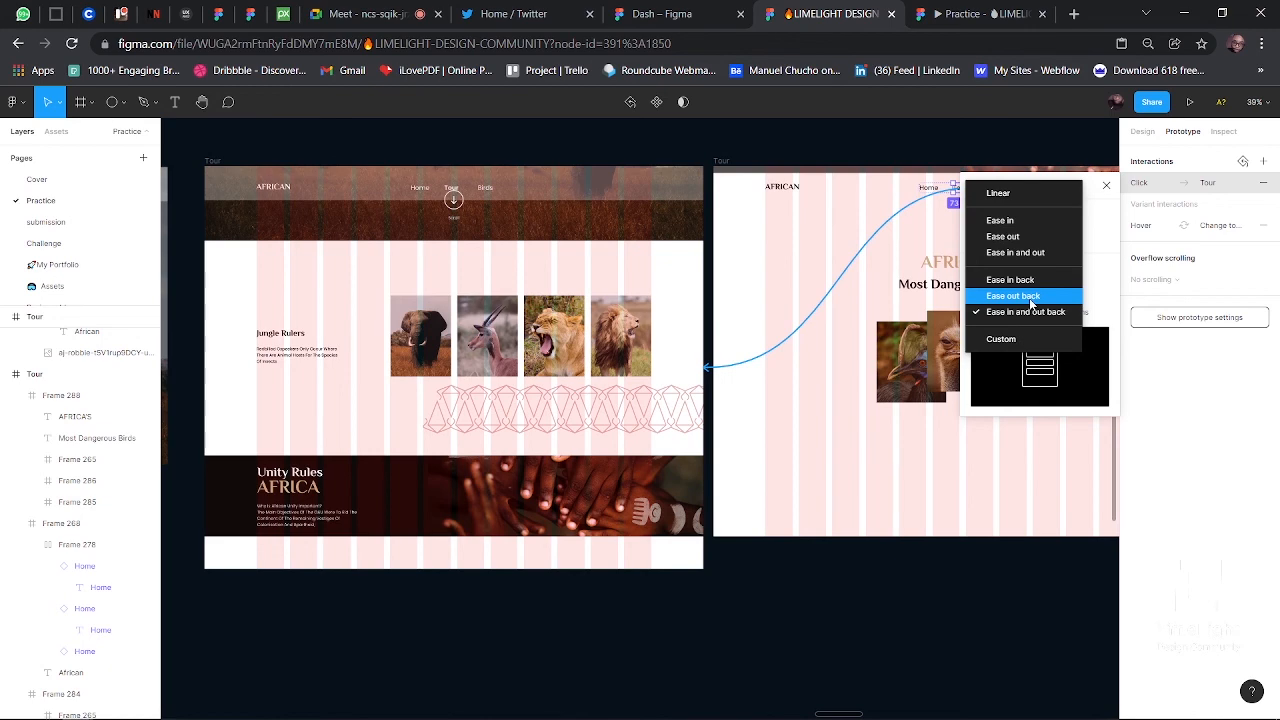
pyautogui.click(1041, 253)
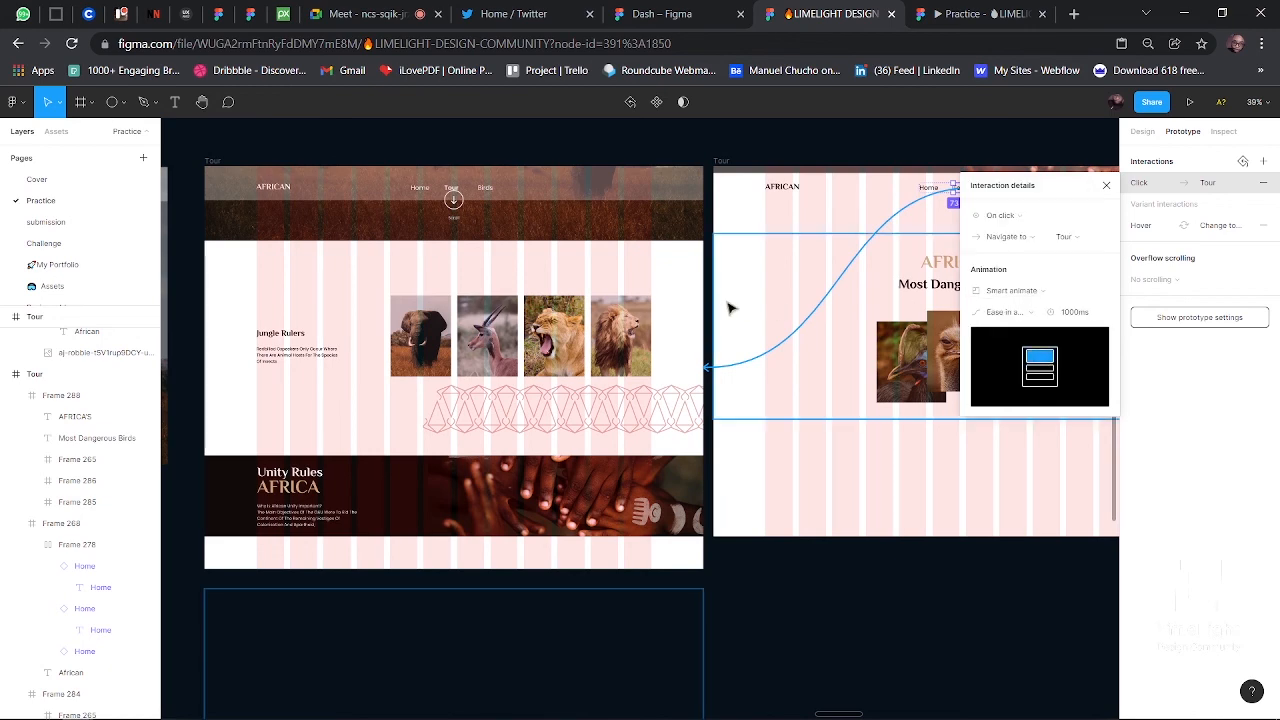
pyautogui.scroll(-2, 558, 376)
pyautogui.click(903, 580)
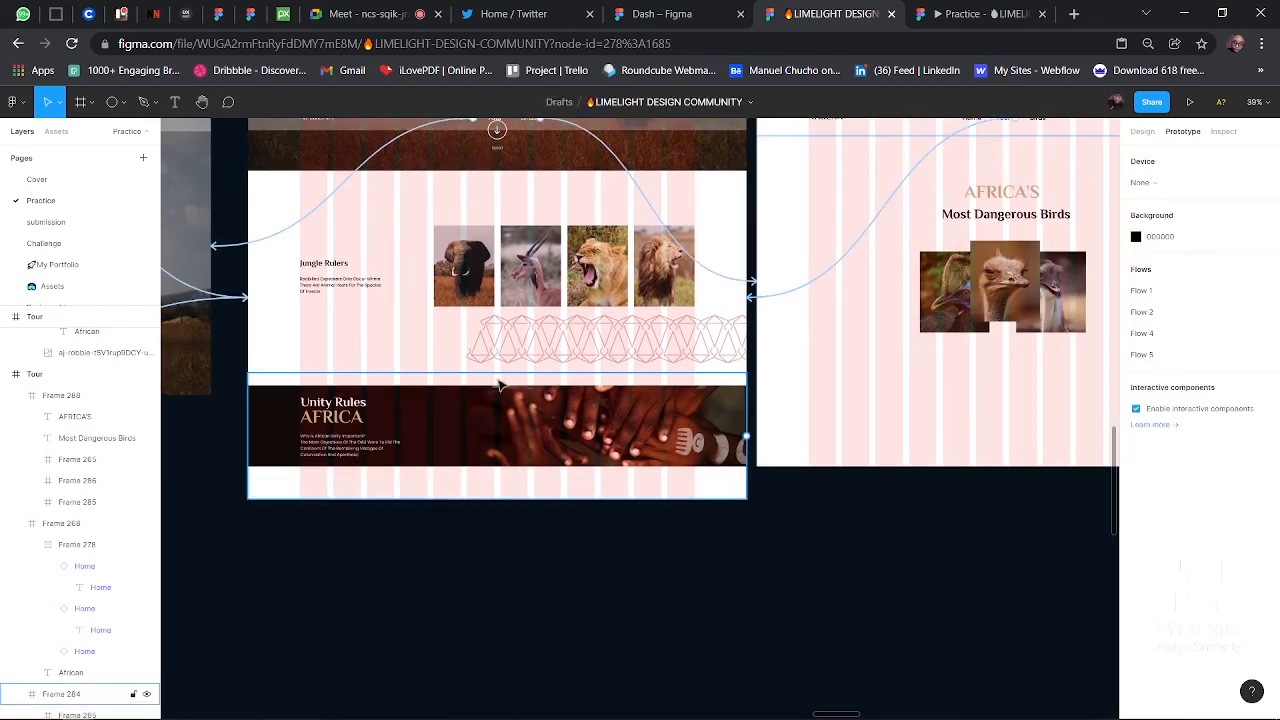
# - Set the easing of the connection from the Tour page's Birds link to Ease in and out
pyautogui.hscroll(-3, 643, 209)
pyautogui.click(746, 153)
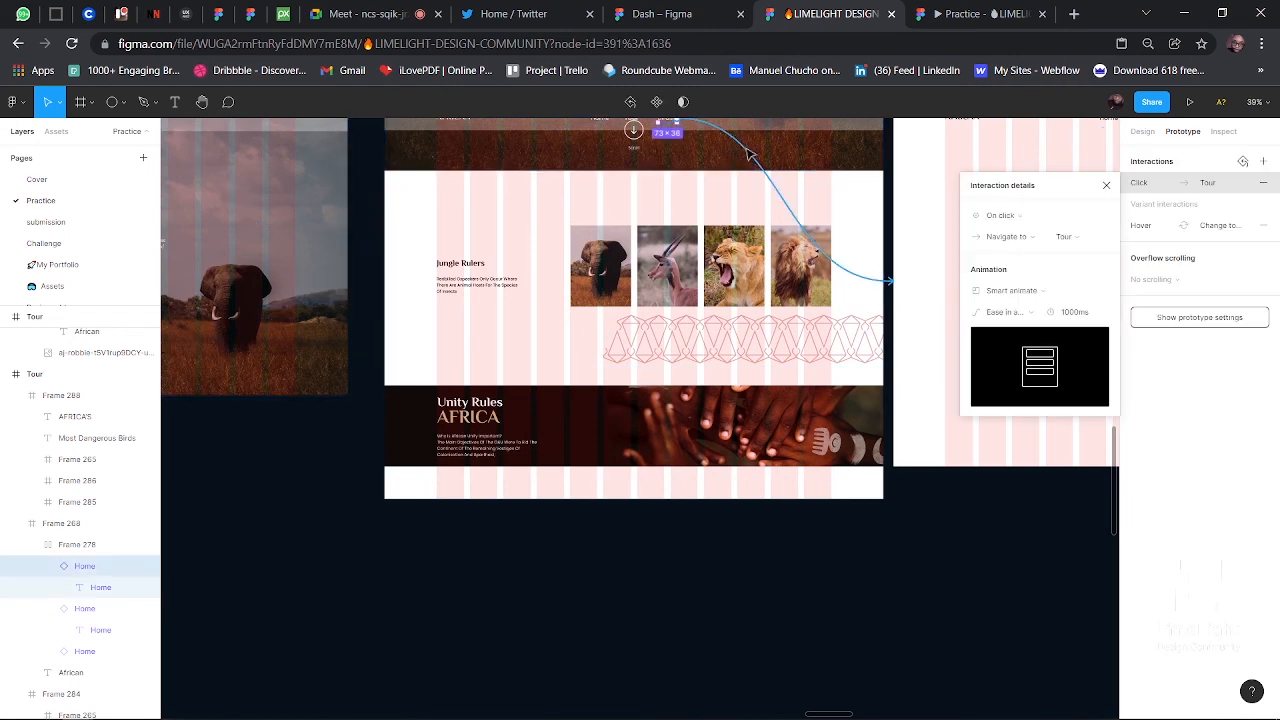
pyautogui.click(1022, 291)
pyautogui.click(1022, 290)
pyautogui.click(1005, 312)
pyautogui.click(1040, 253)
pyautogui.click(358, 503)
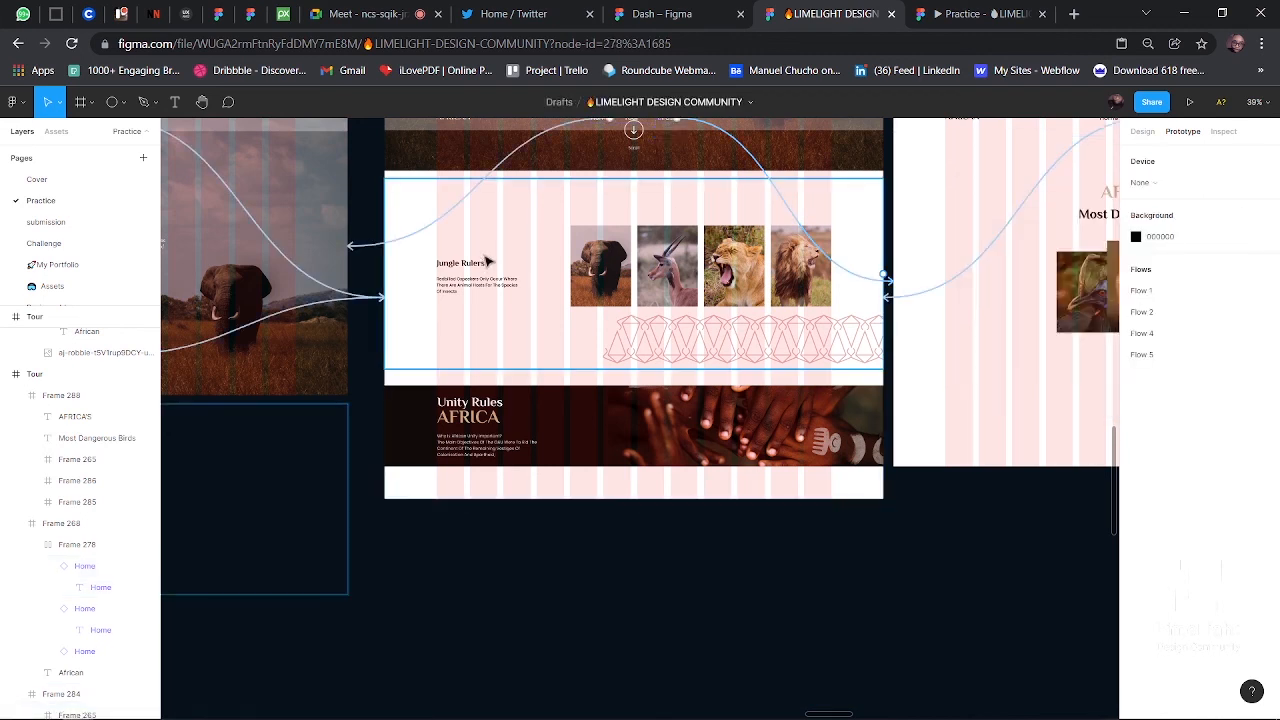
# - Set the easing of the connection from the Tour page's Home link to Ease in and out
pyautogui.click(440, 224)
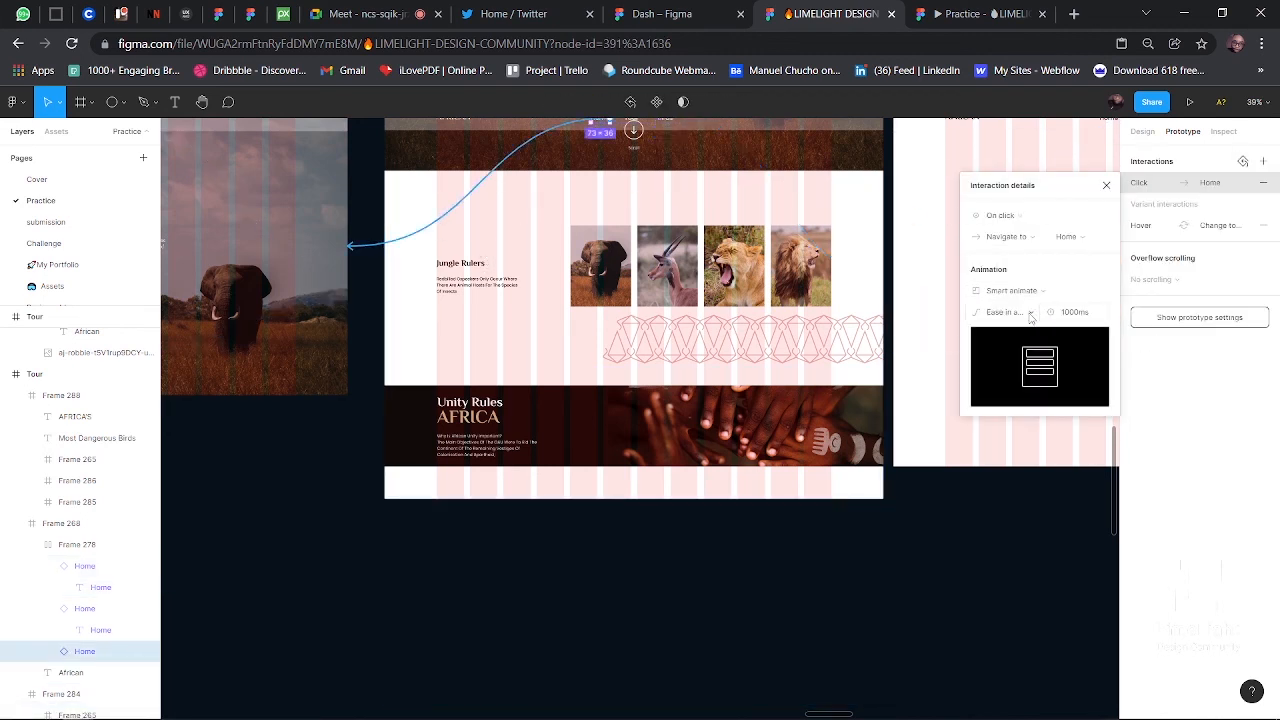
pyautogui.click(1031, 315)
pyautogui.click(1031, 256)
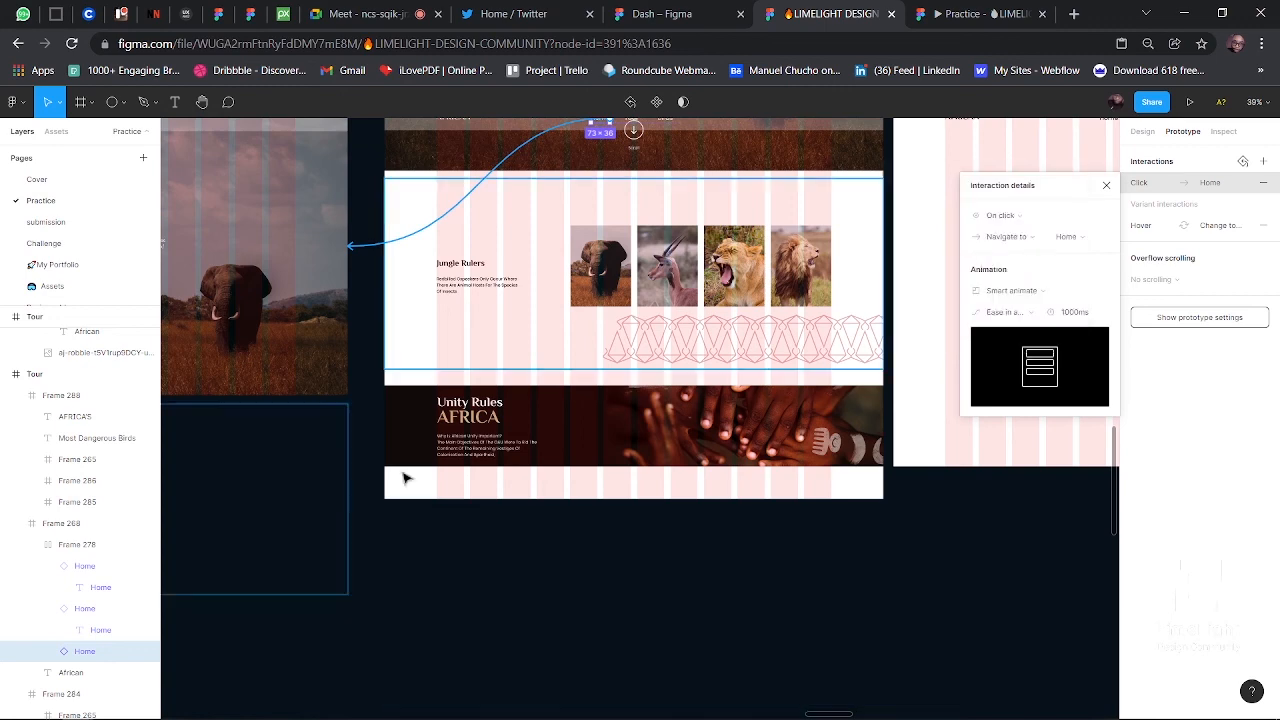
pyautogui.click(363, 506)
# - Switch to the prototype preview and test the links from Tour to Birds, back to Tour and on to Home
pyautogui.hscroll(-5, 363, 506)
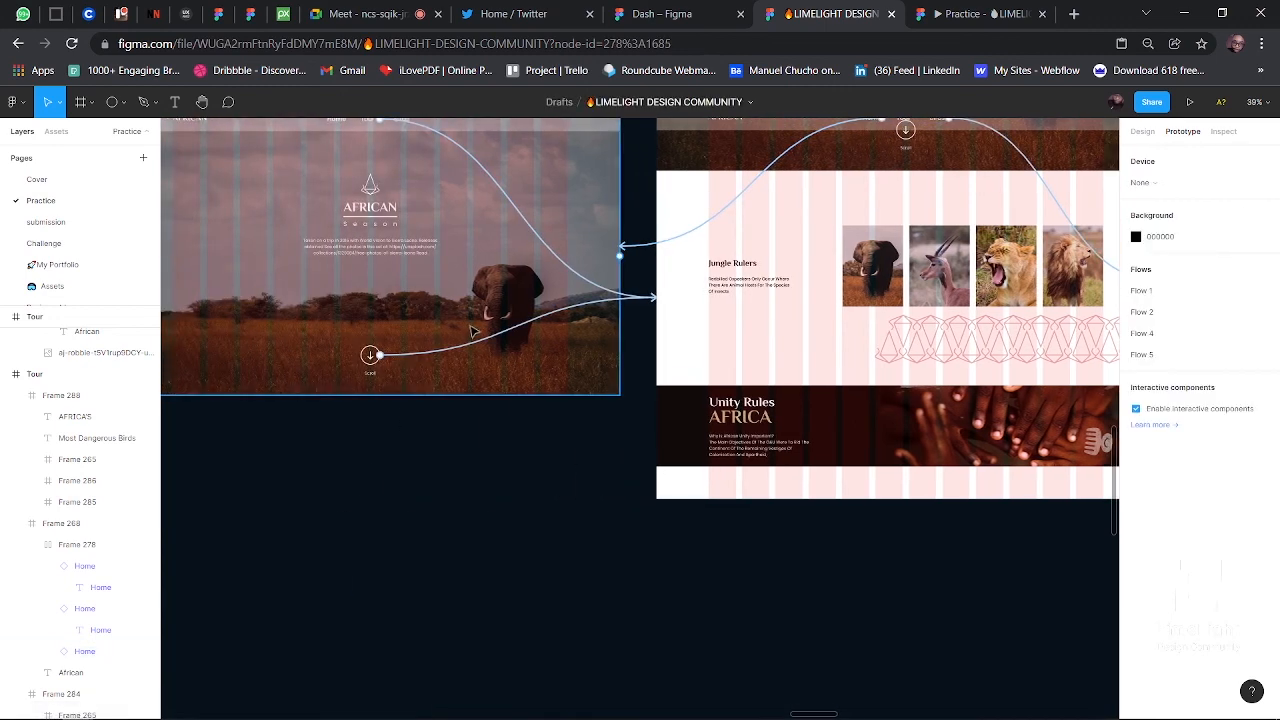
pyautogui.scroll(-5, 660, 534)
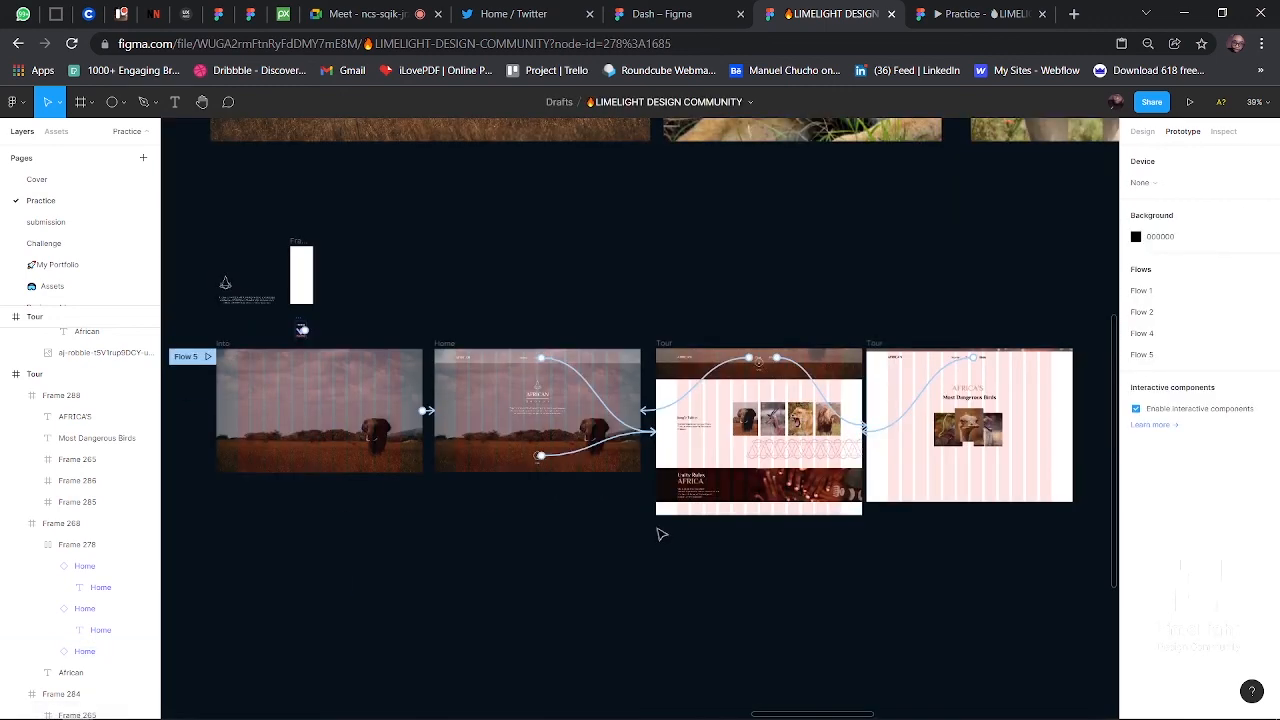
pyautogui.hscroll(3, 660, 534)
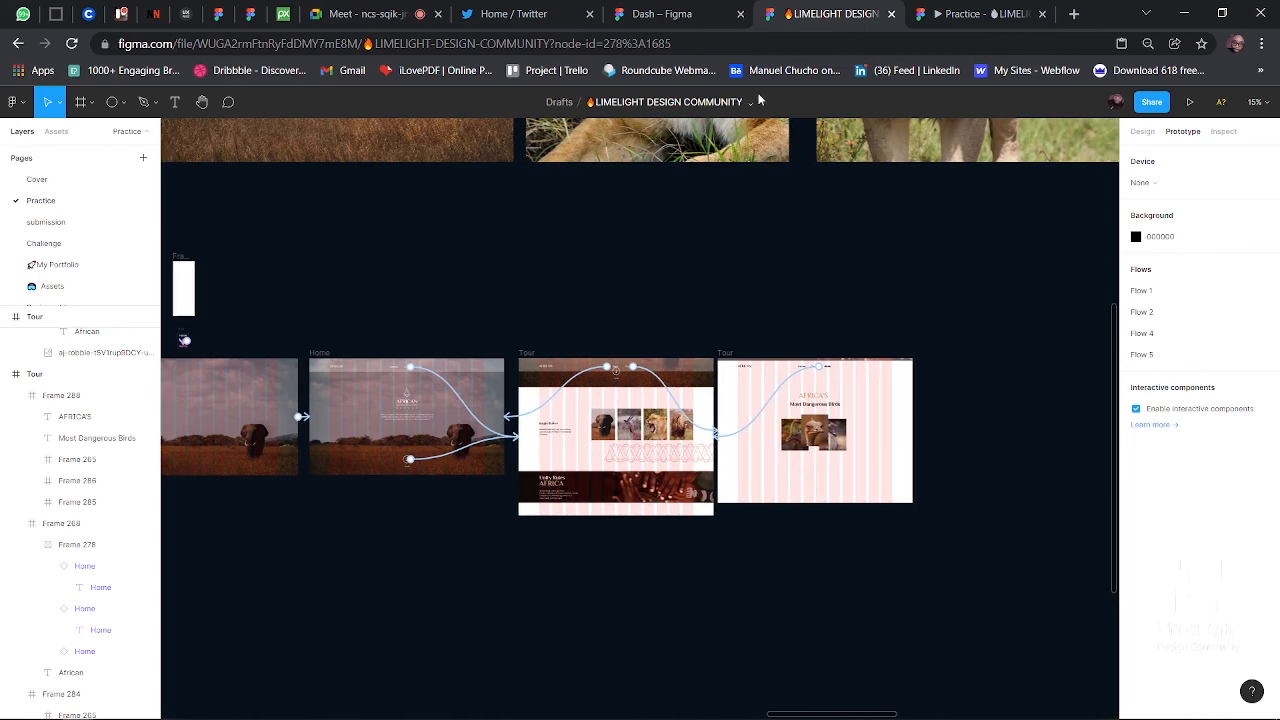
pyautogui.click(935, 12)
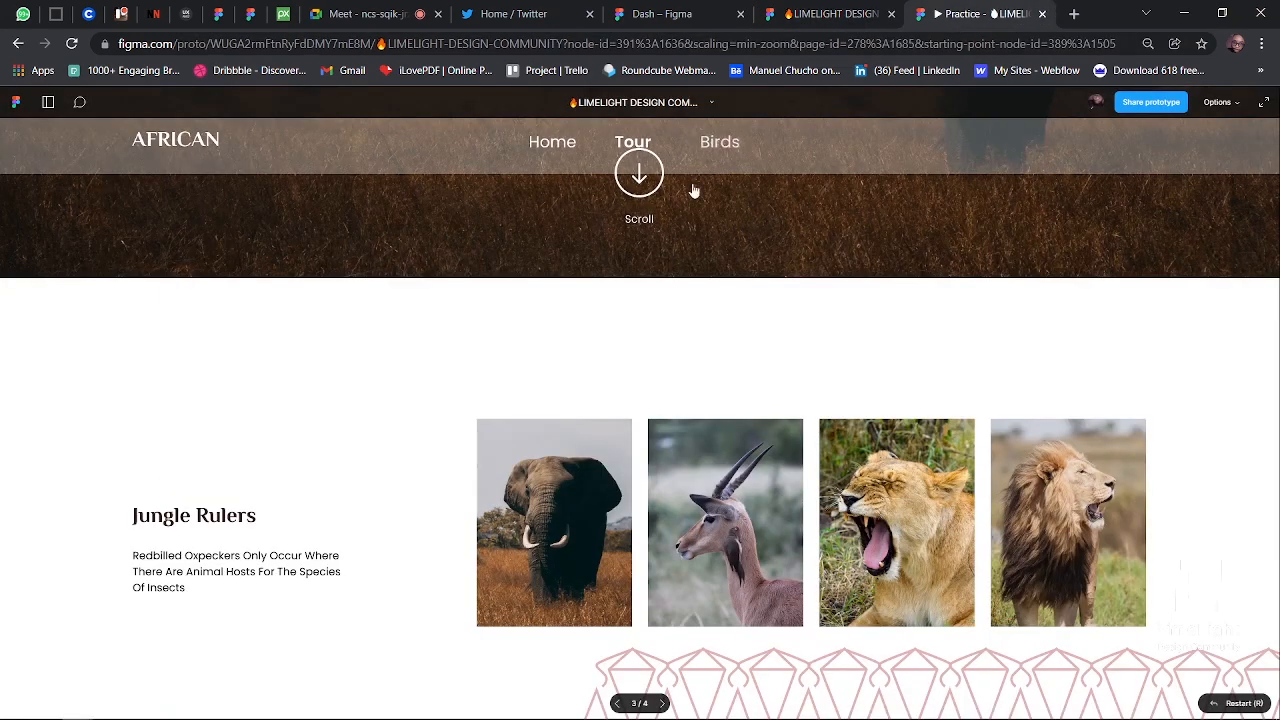
pyautogui.click(720, 143)
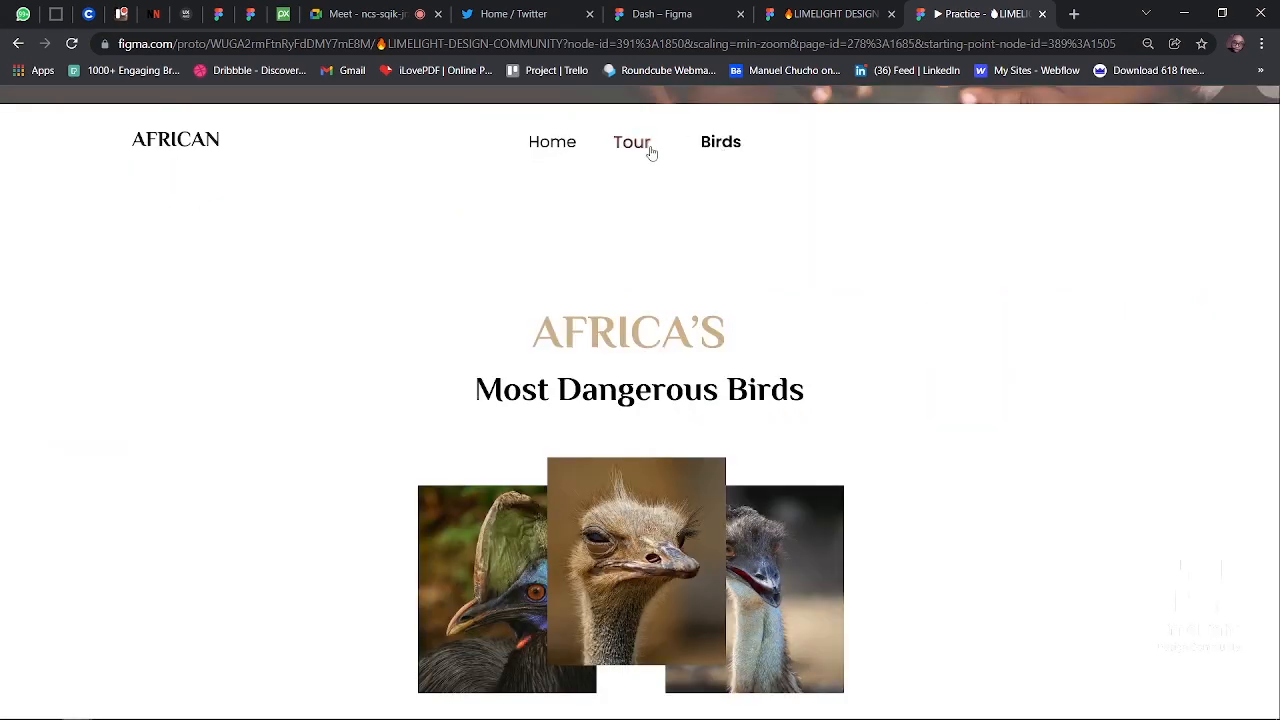
pyautogui.click(645, 150)
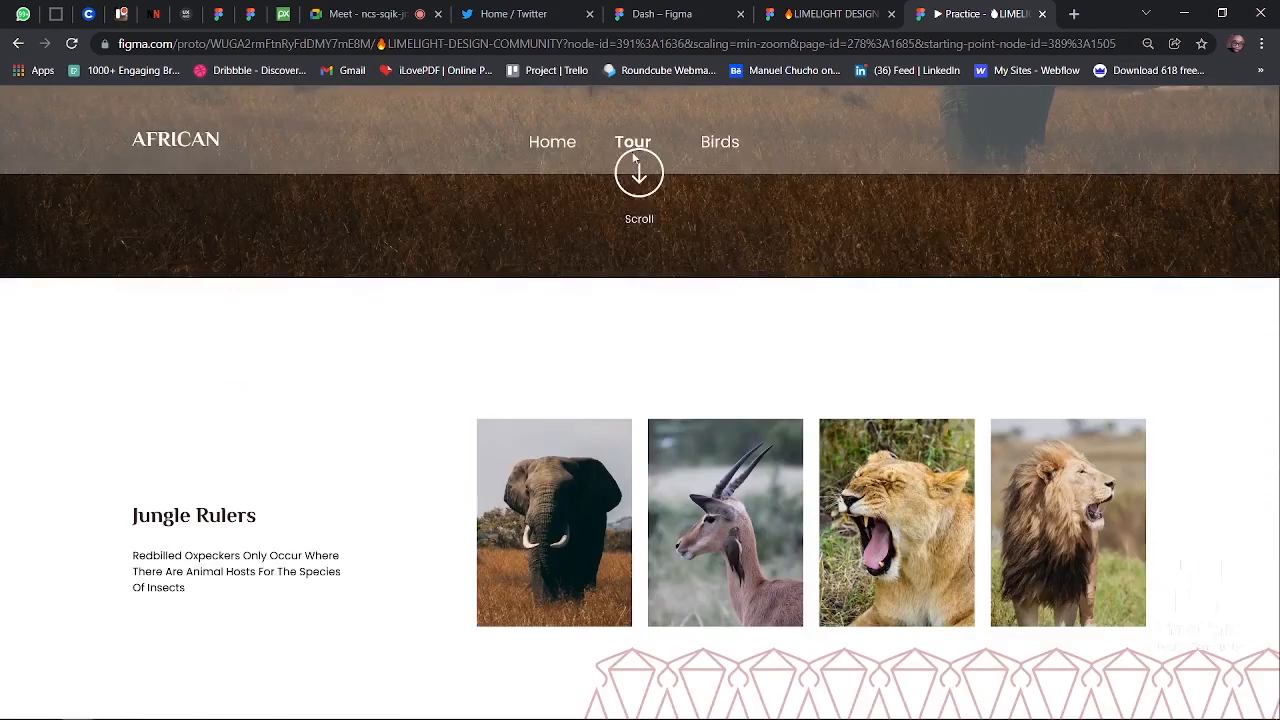
pyautogui.click(545, 155)
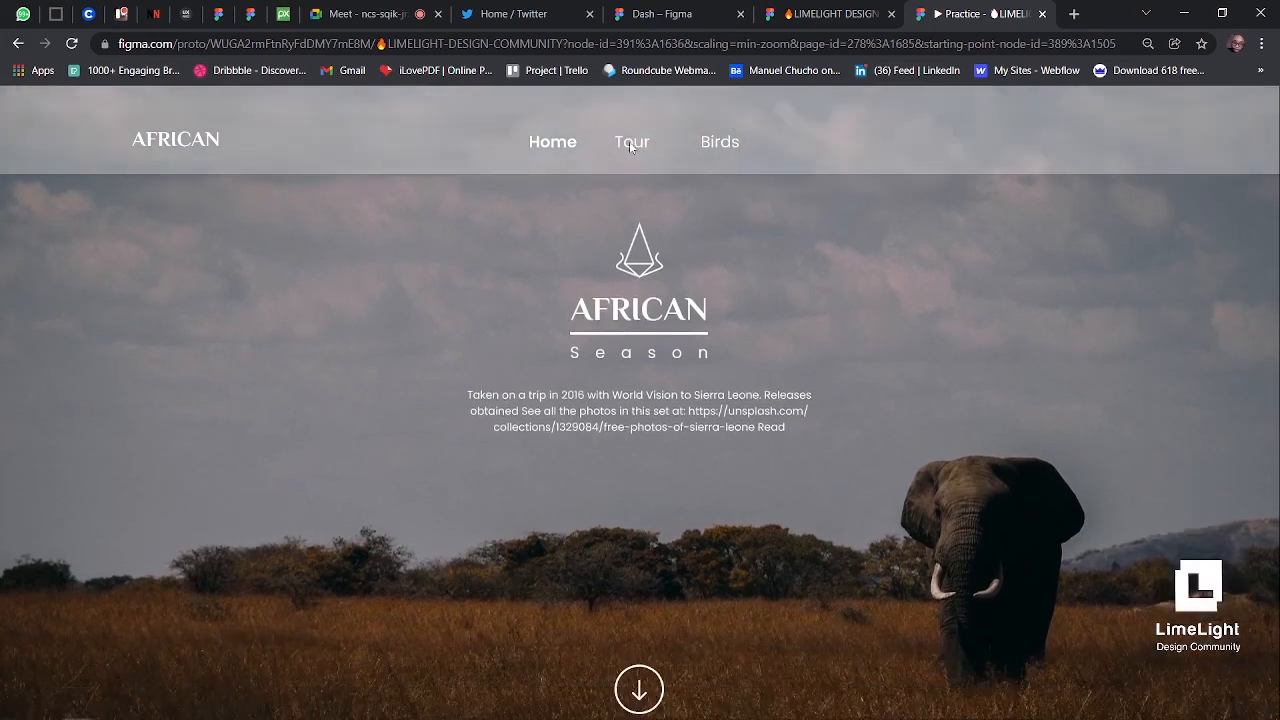
# - Retest the navigation from Home to Tour and back, and through Tour, Birds and Tour to Home again
pyautogui.click(631, 146)
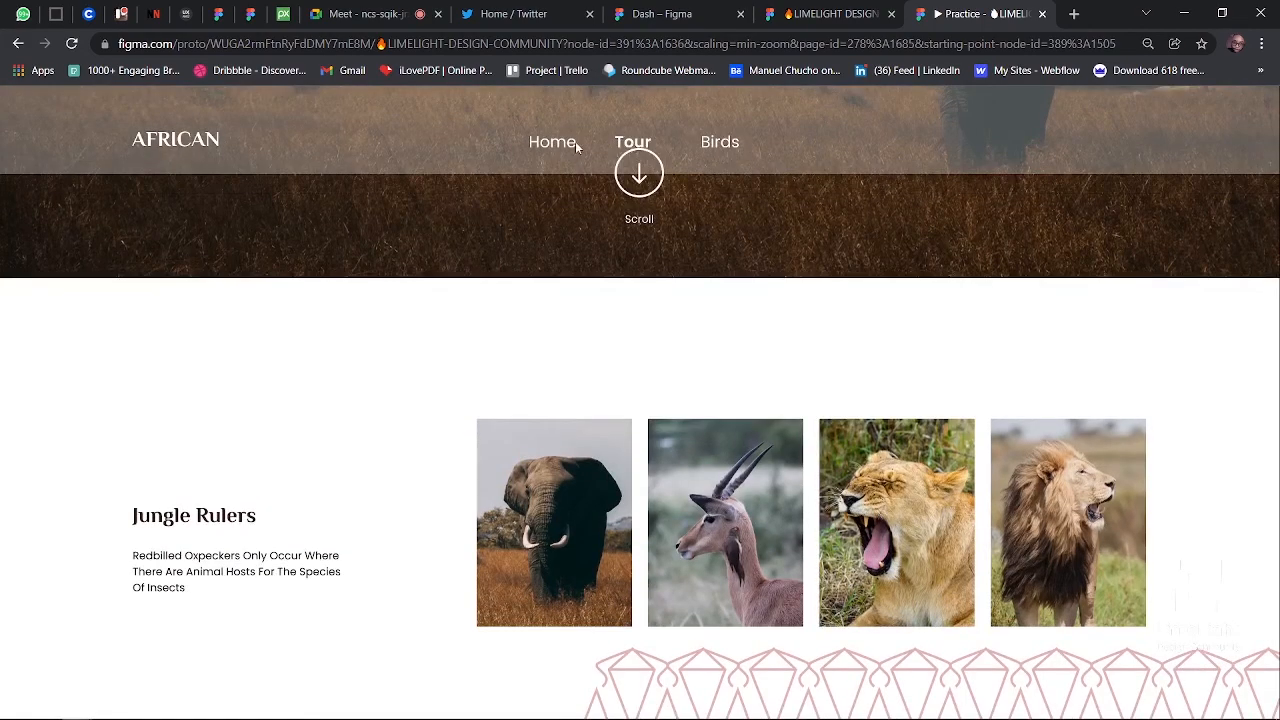
pyautogui.click(548, 143)
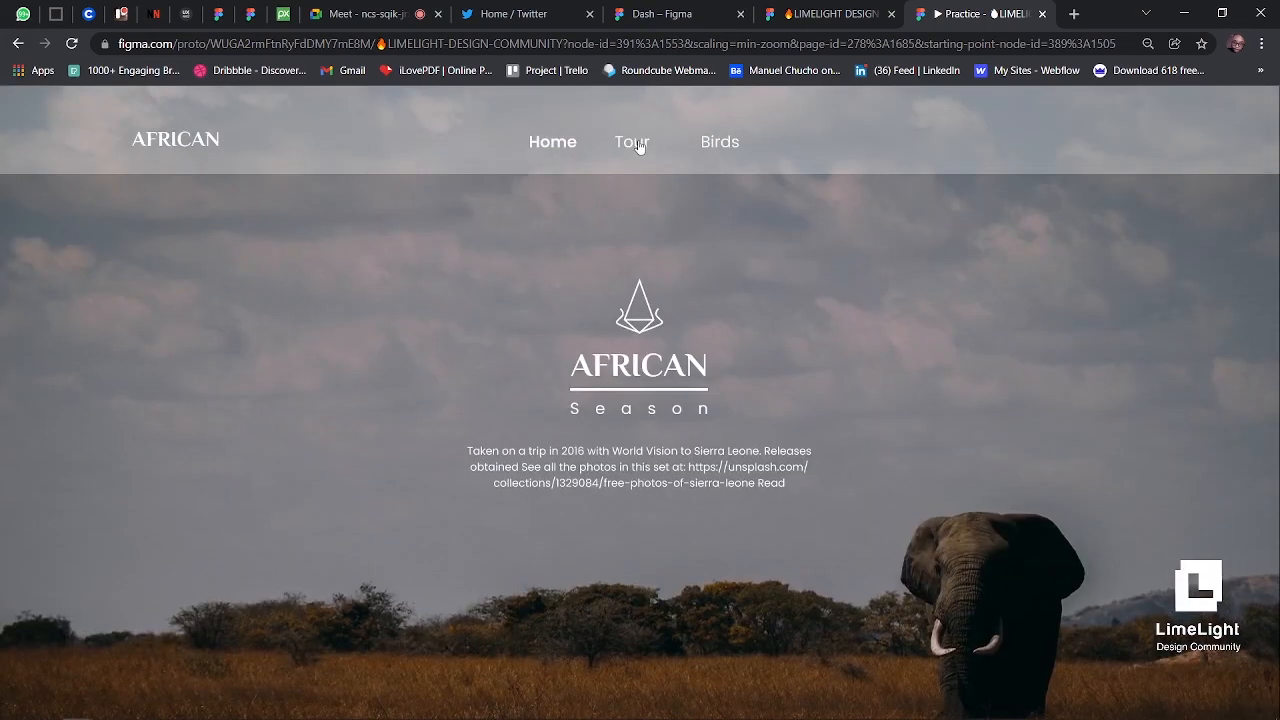
pyautogui.click(638, 146)
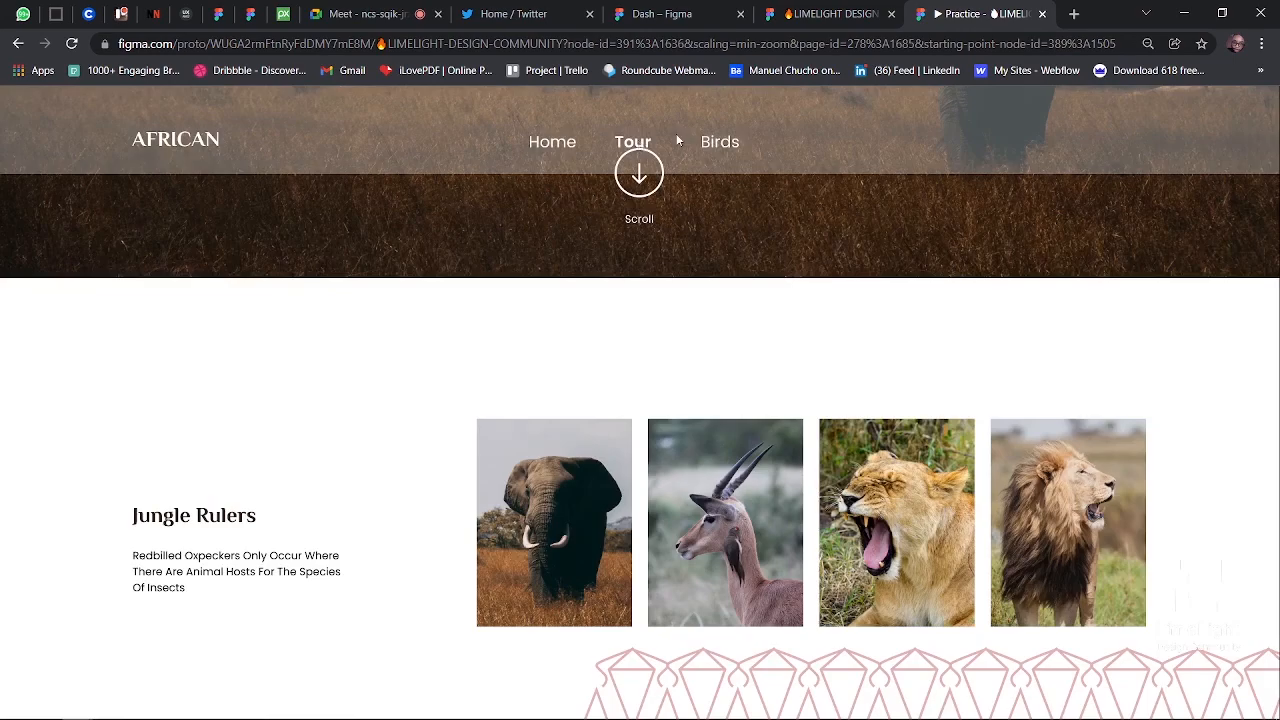
pyautogui.click(708, 142)
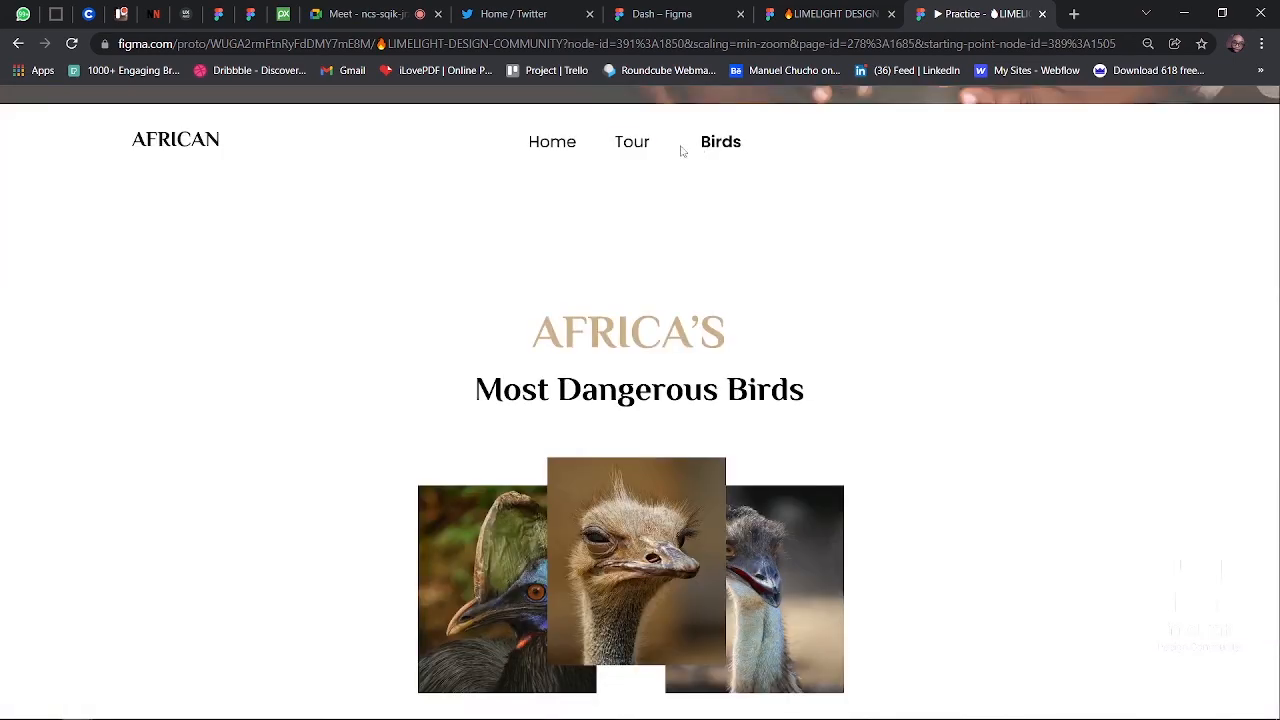
pyautogui.click(645, 148)
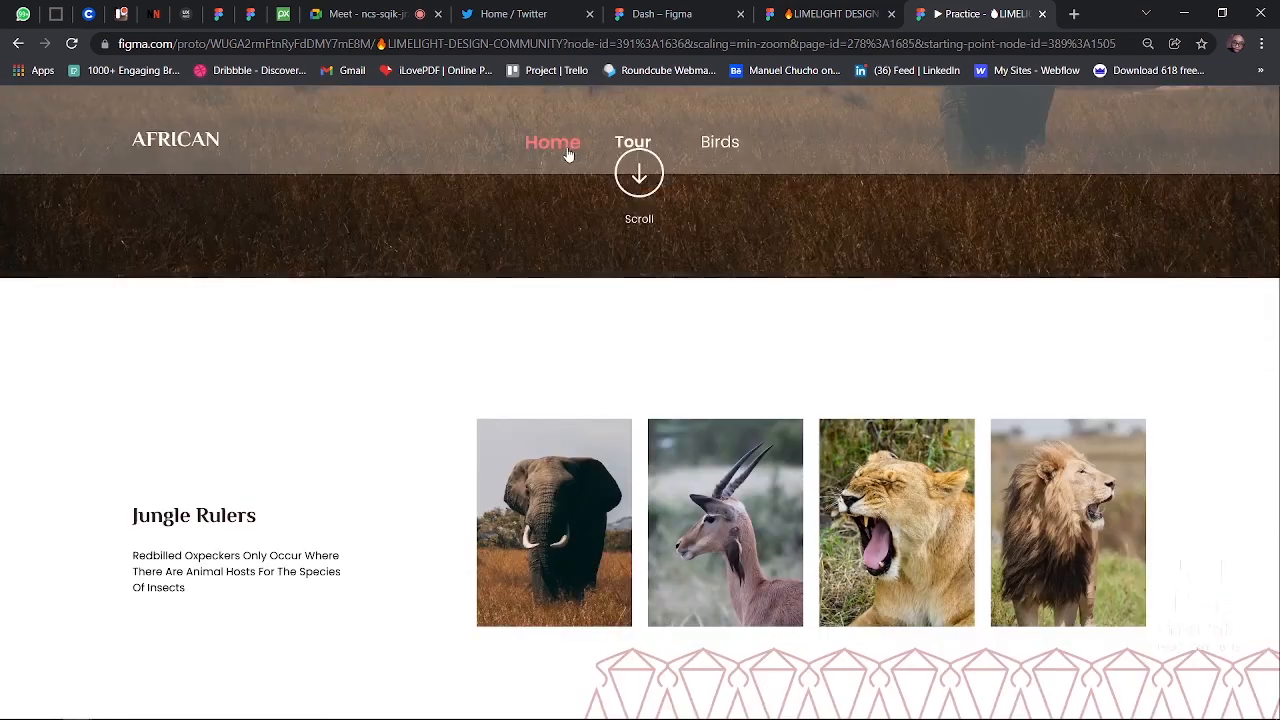
pyautogui.click(566, 150)
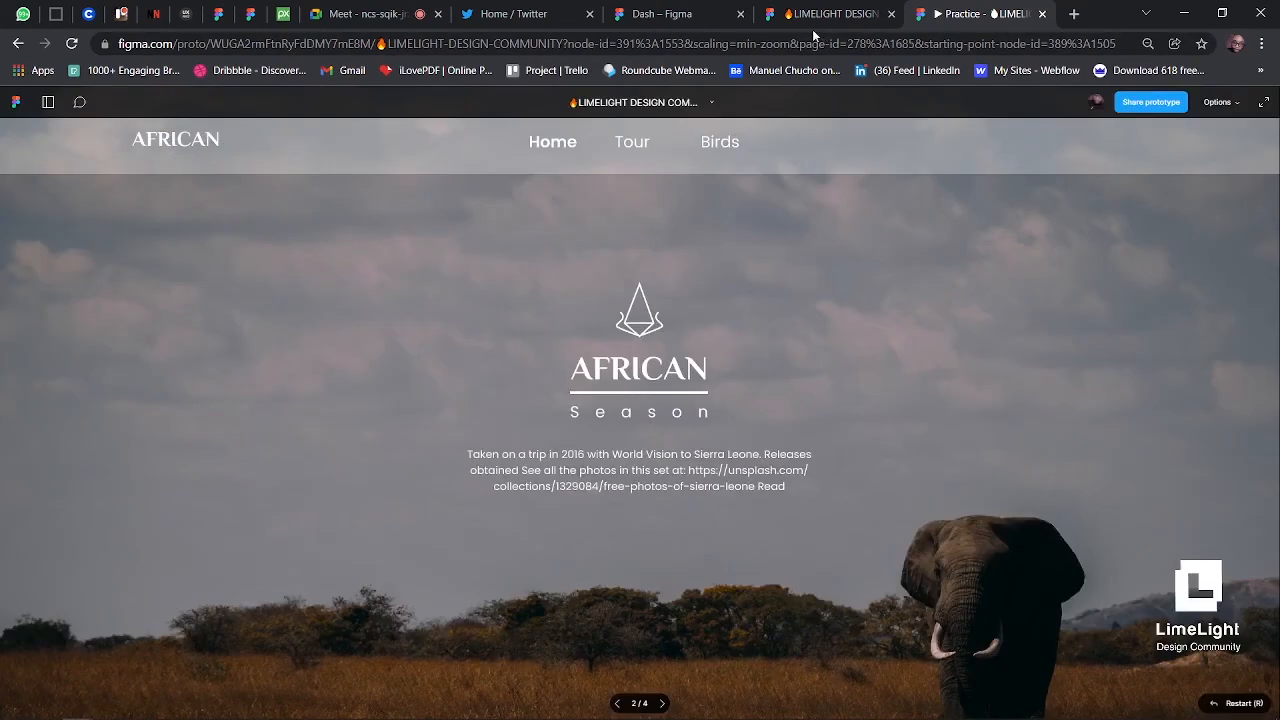
# - Return to the design file and examine the connections between the Tour page and the Birds page
pyautogui.click(812, 18)
pyautogui.scroll(5, 632, 513)
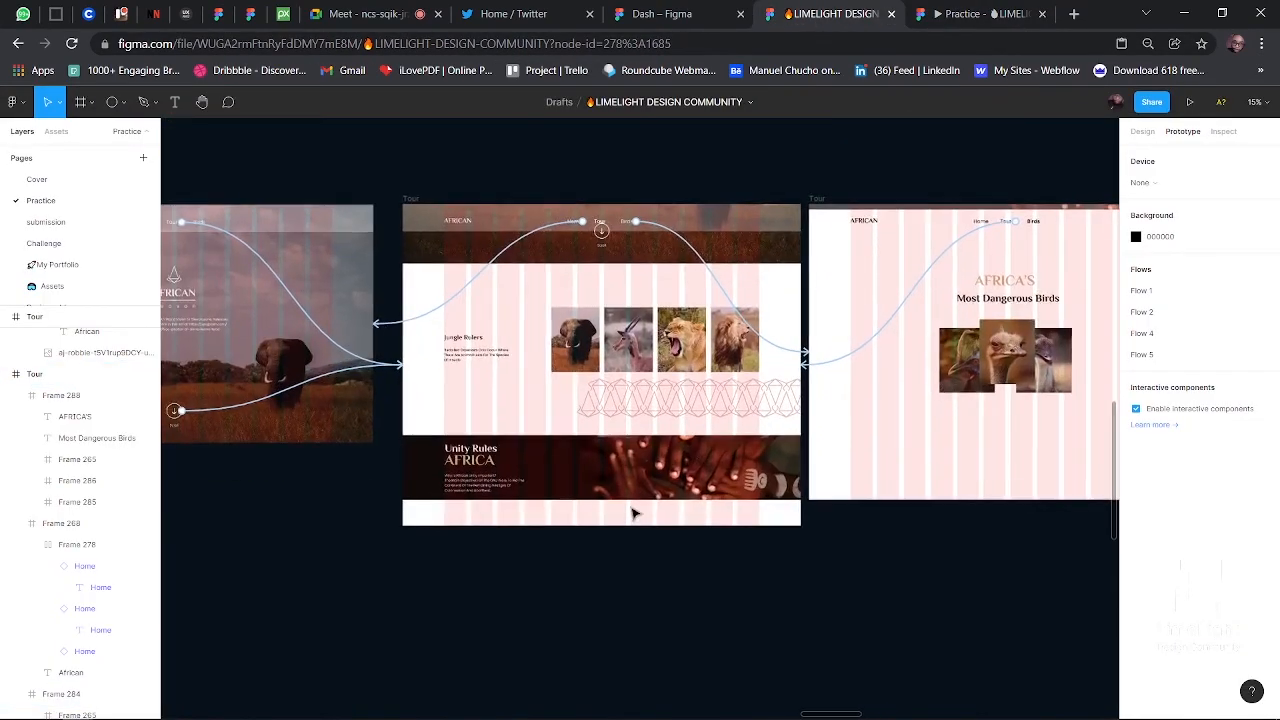
pyautogui.scroll(3, 768, 360)
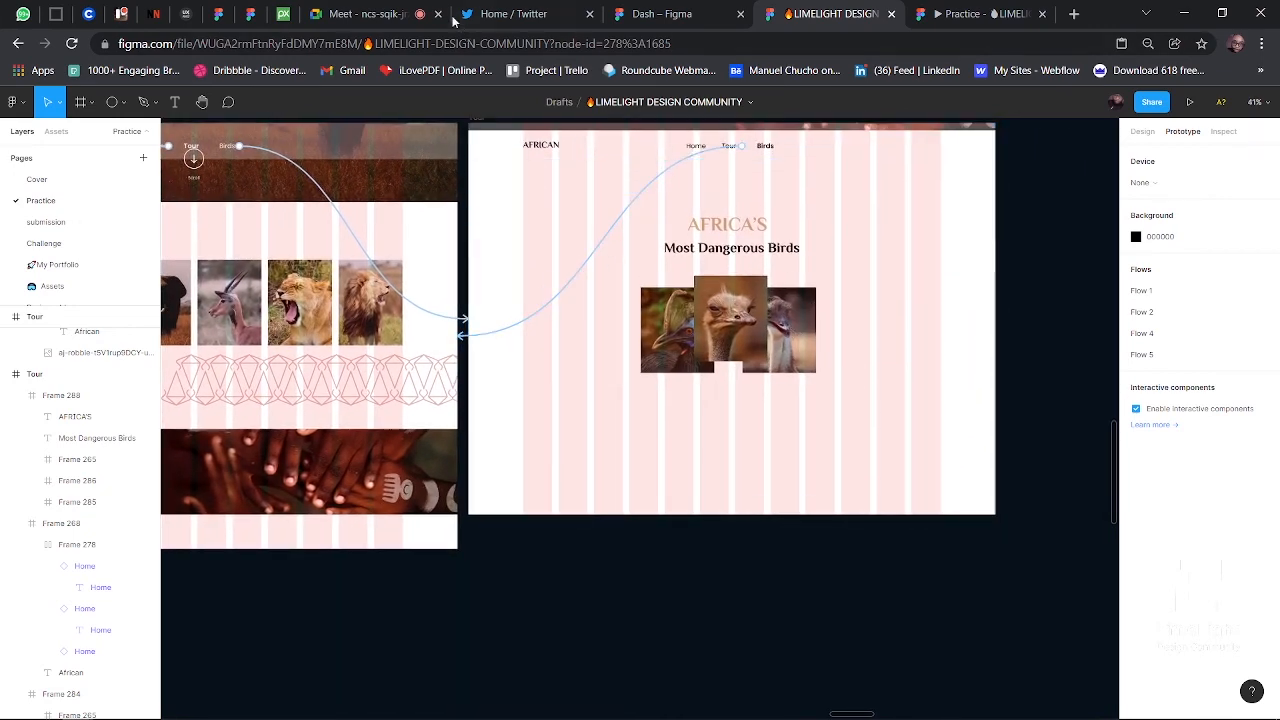
# - Switch to the Google Meet call and check the participants and in-call messages for questions
pyautogui.click(360, 14)
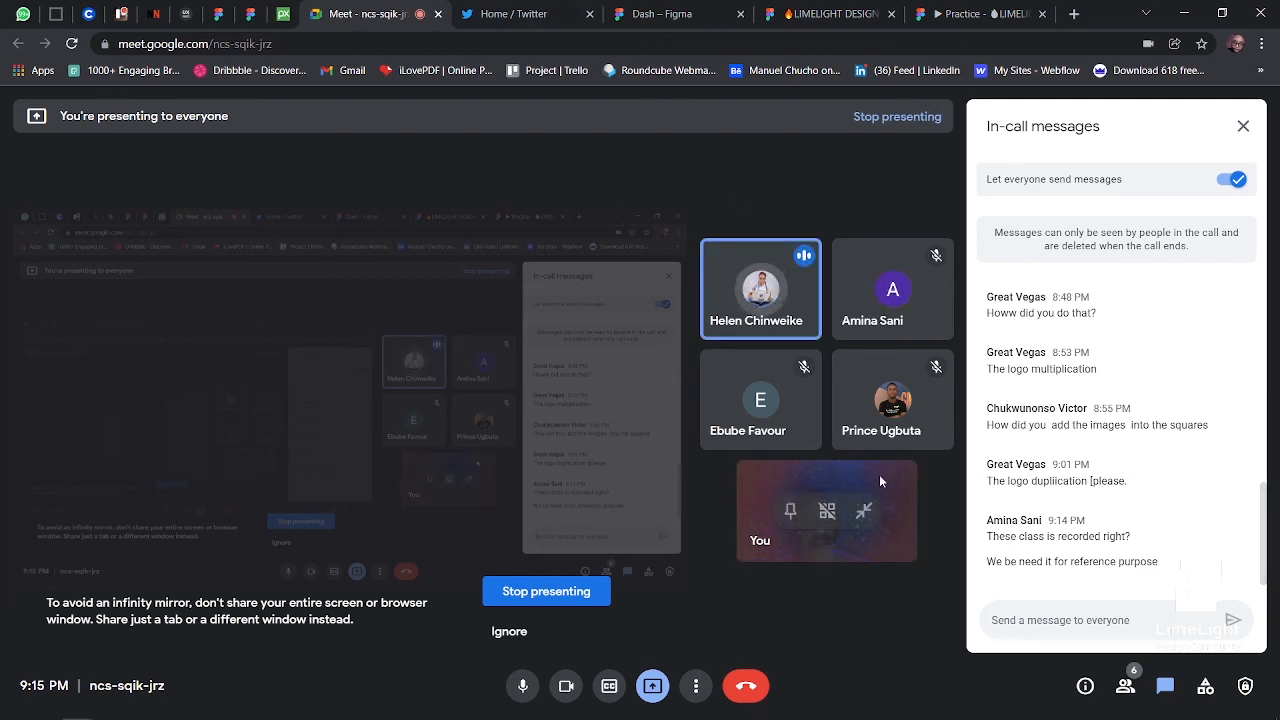
pyautogui.moveTo(812, 317)
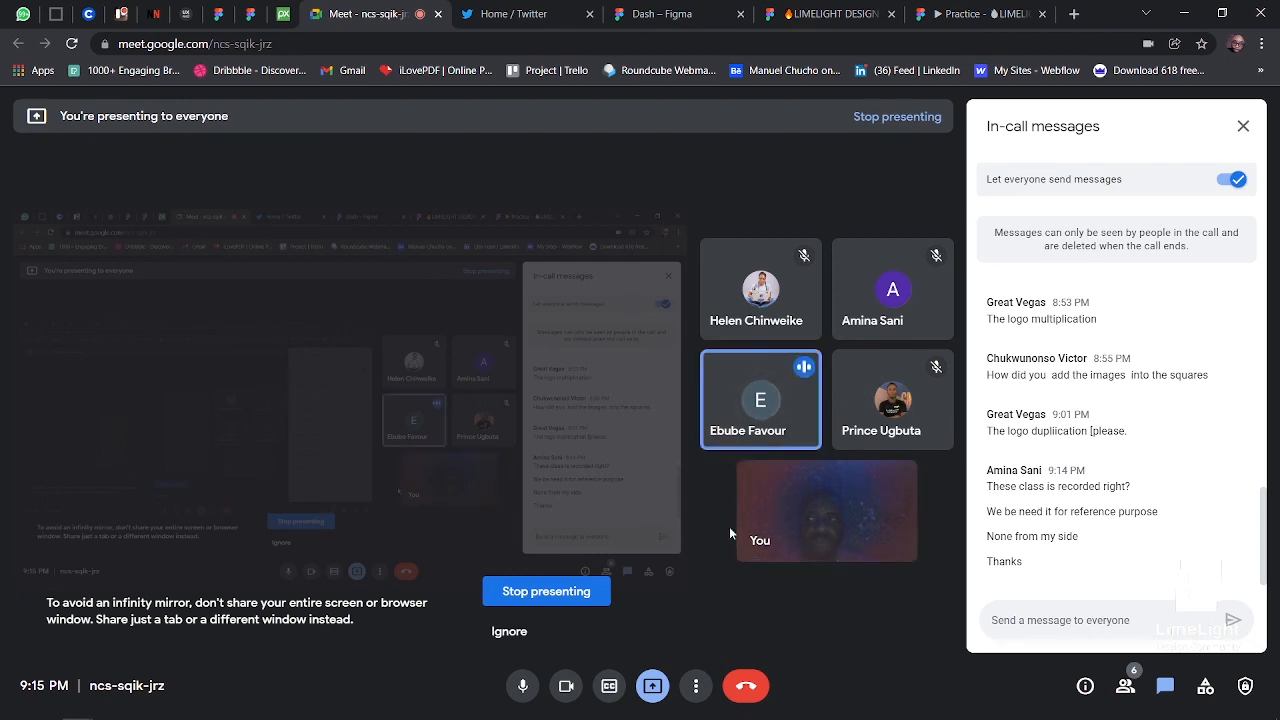
pyautogui.moveTo(818, 527)
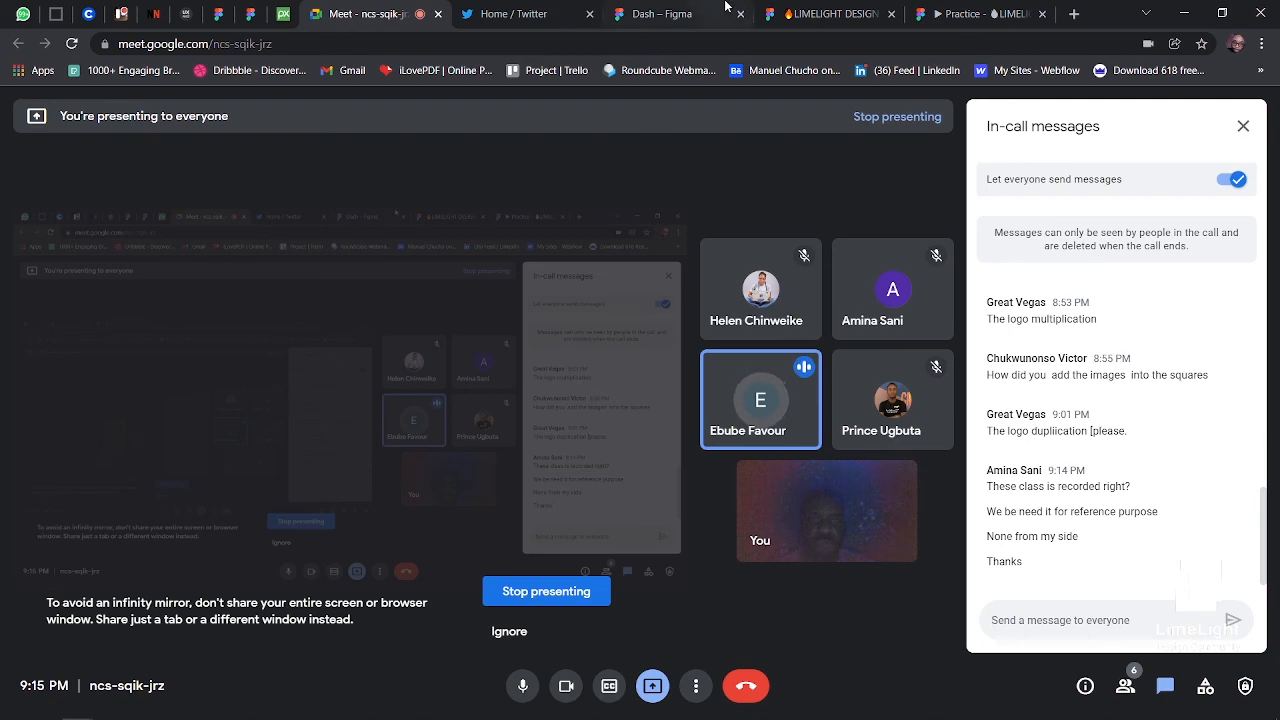
# - Return to the design file and review the frames from the Birds page back to the first elephant frame and the Home frame's African Season text
pyautogui.click(975, 14)
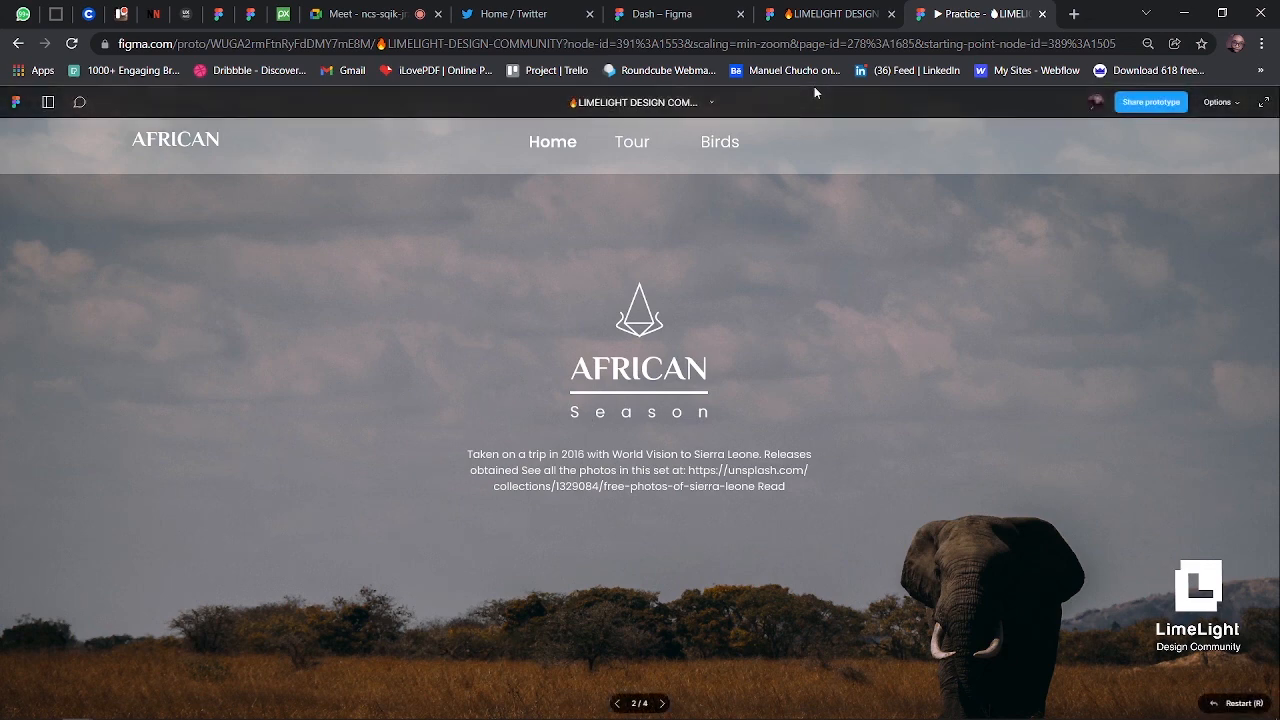
pyautogui.click(818, 15)
pyautogui.hscroll(-5, 533, 310)
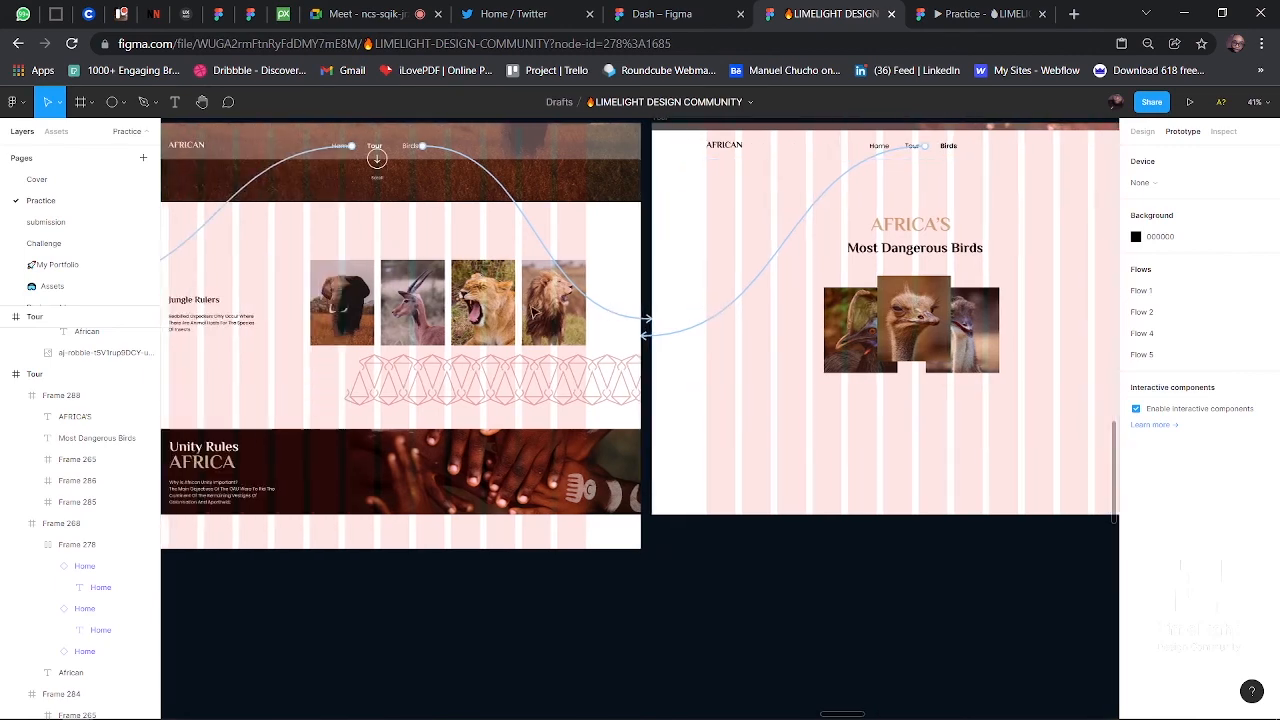
pyautogui.hscroll(-1, 533, 312)
pyautogui.hscroll(-7, 533, 310)
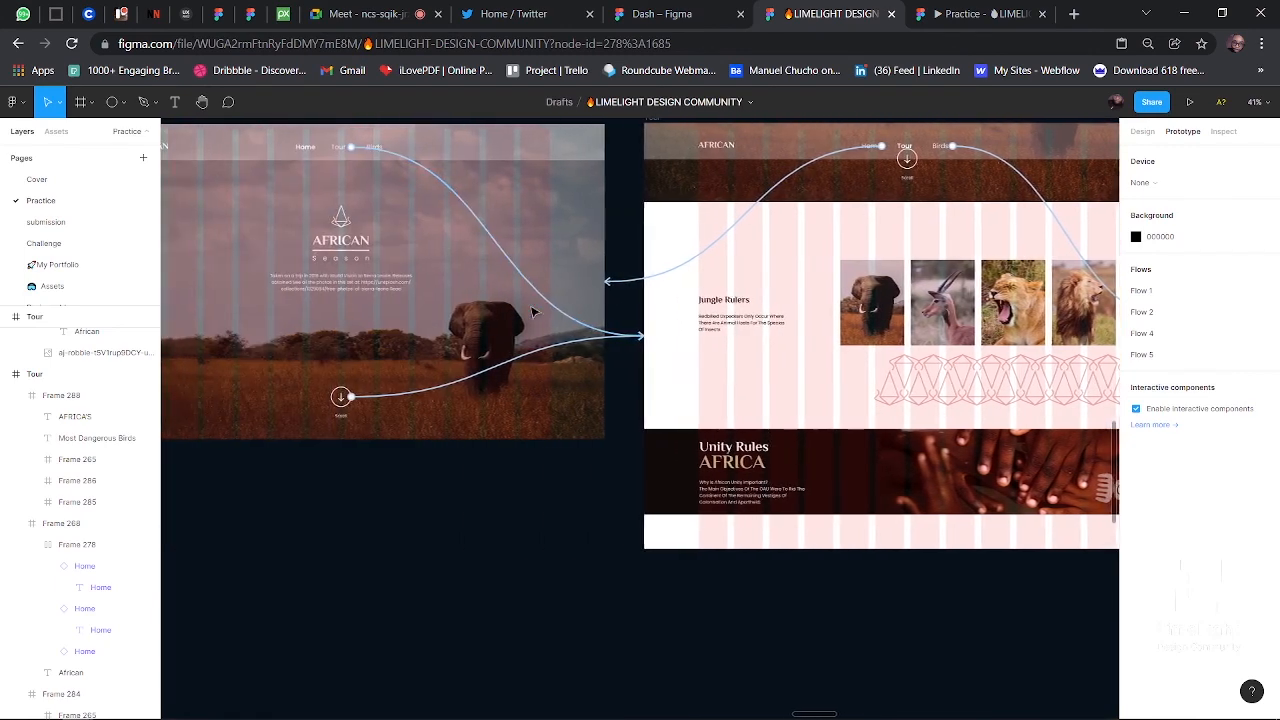
pyautogui.hscroll(-5, 349, 266)
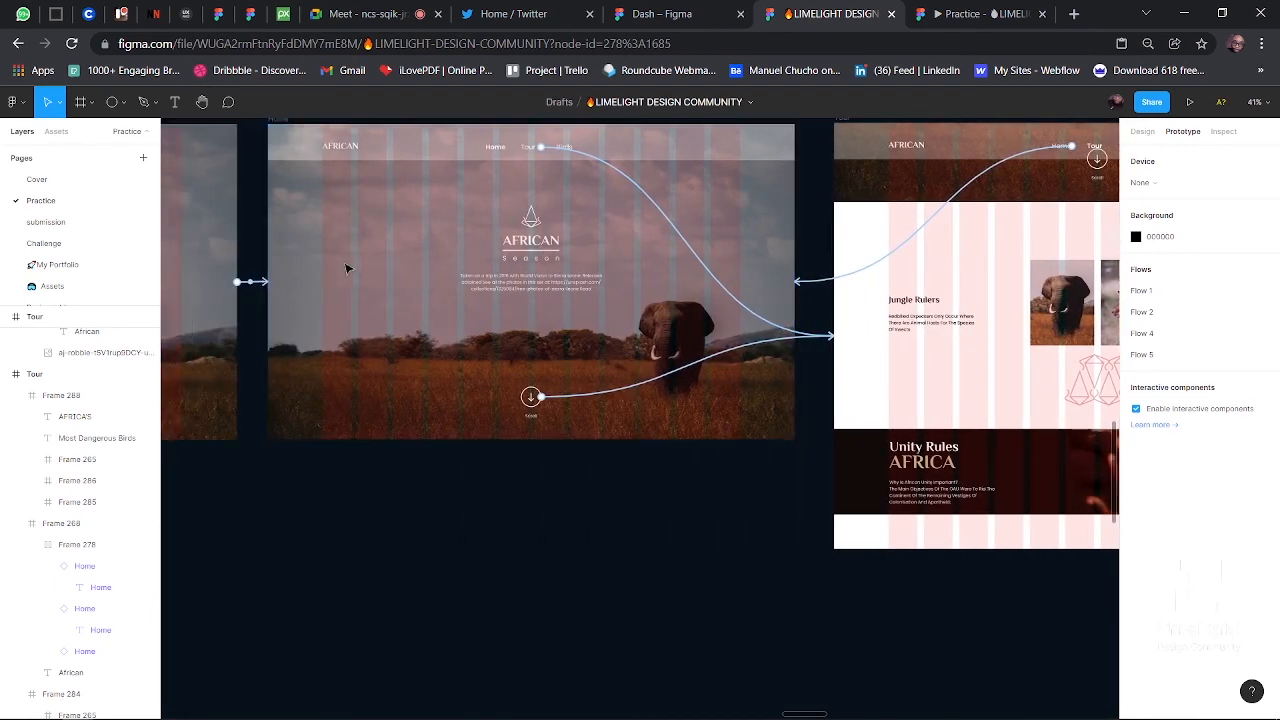
pyautogui.hscroll(-3, 346, 268)
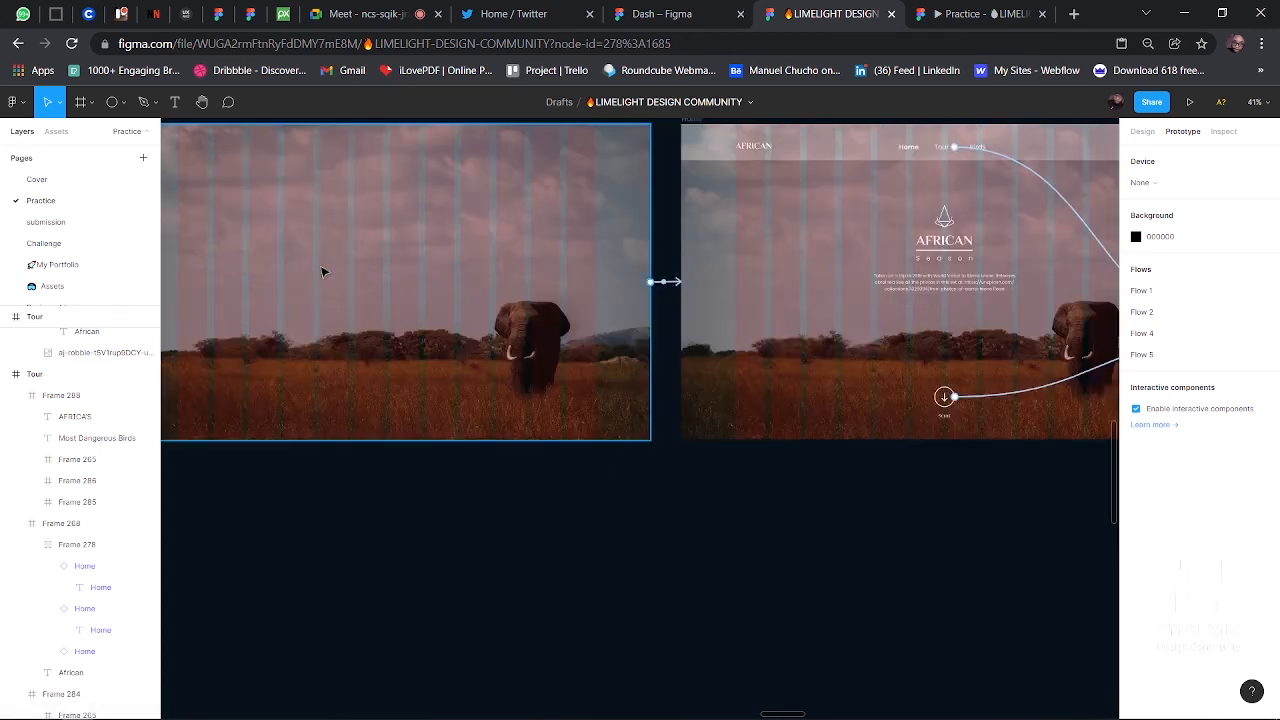
pyautogui.hscroll(5, 322, 271)
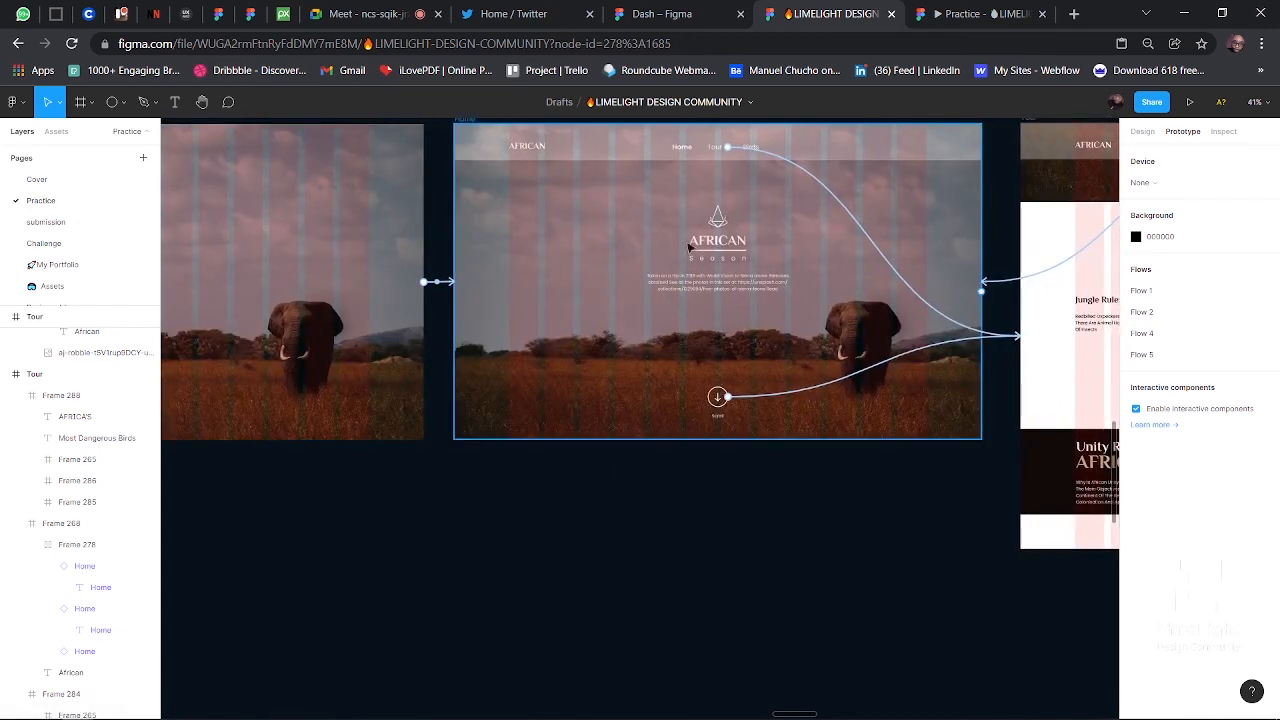
pyautogui.scroll(3, 725, 257)
pyautogui.scroll(5, 725, 257)
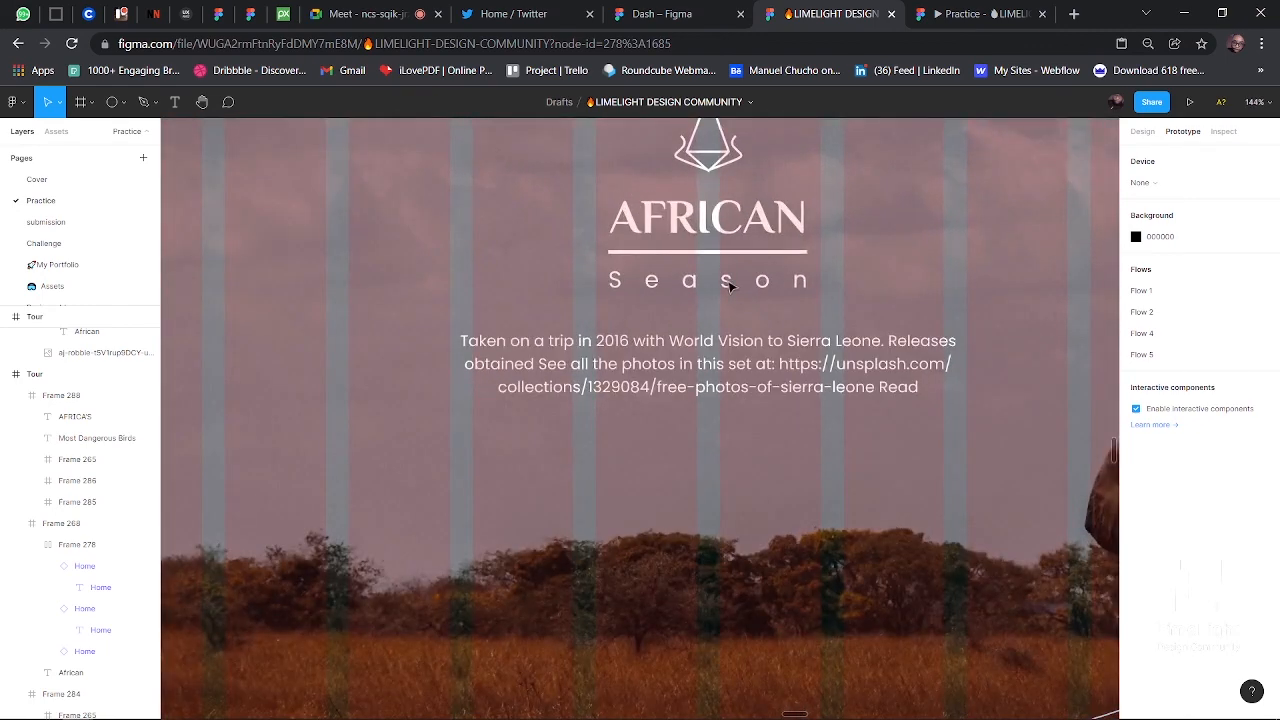
# - Compare the empty first elephant frame with the Home frame's African Season heading and text
pyautogui.scroll(-4, 730, 287)
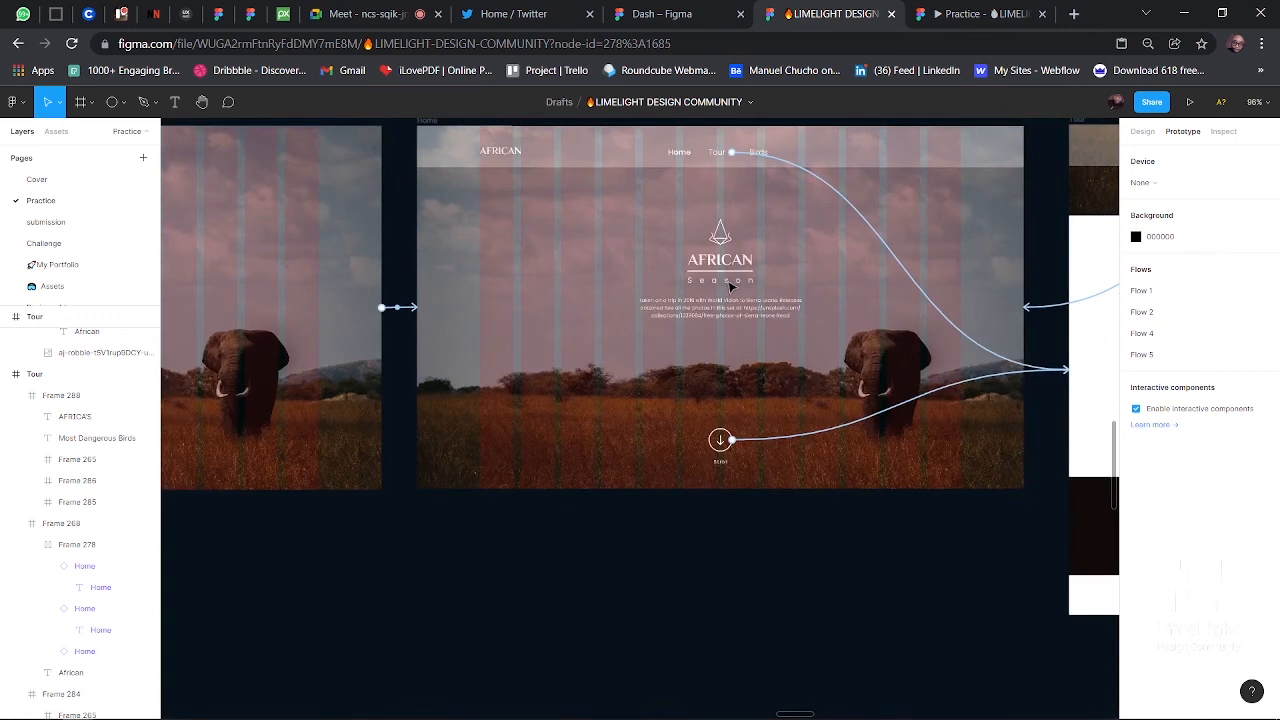
pyautogui.scroll(1, 730, 287)
pyautogui.scroll(-2, 717, 340)
pyautogui.hscroll(-2, 785, 270)
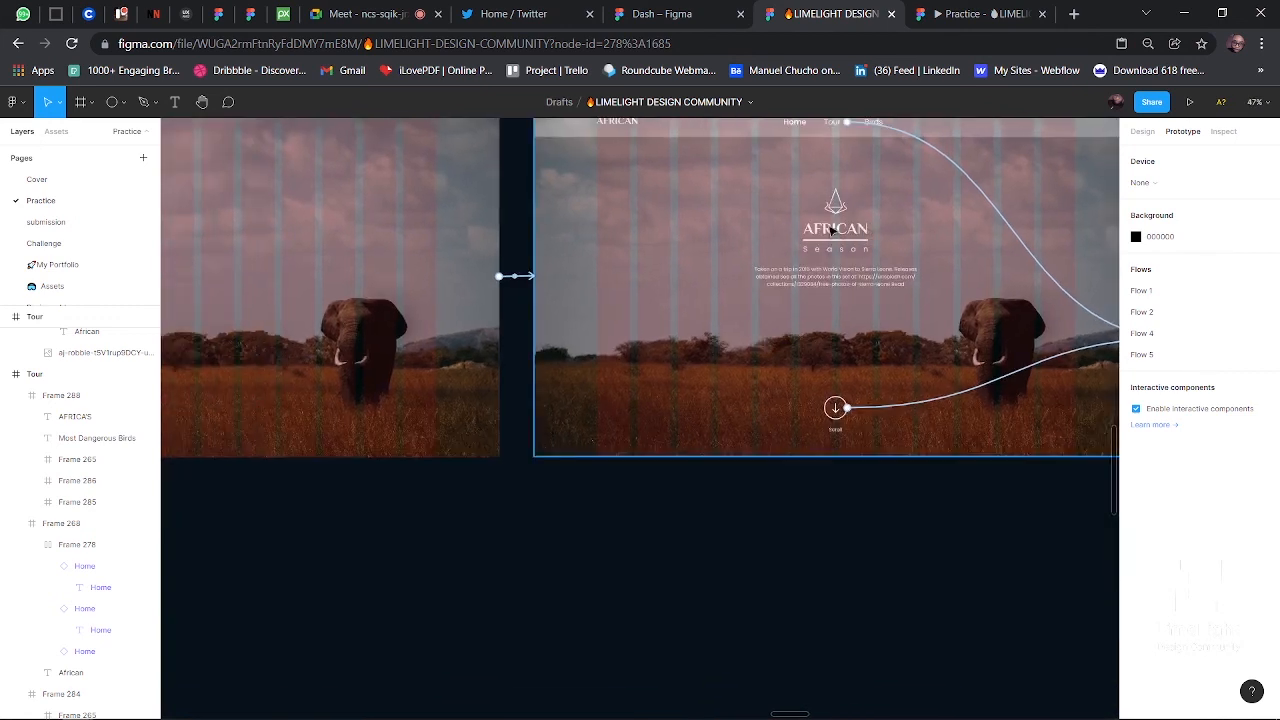
pyautogui.hscroll(-4, 264, 260)
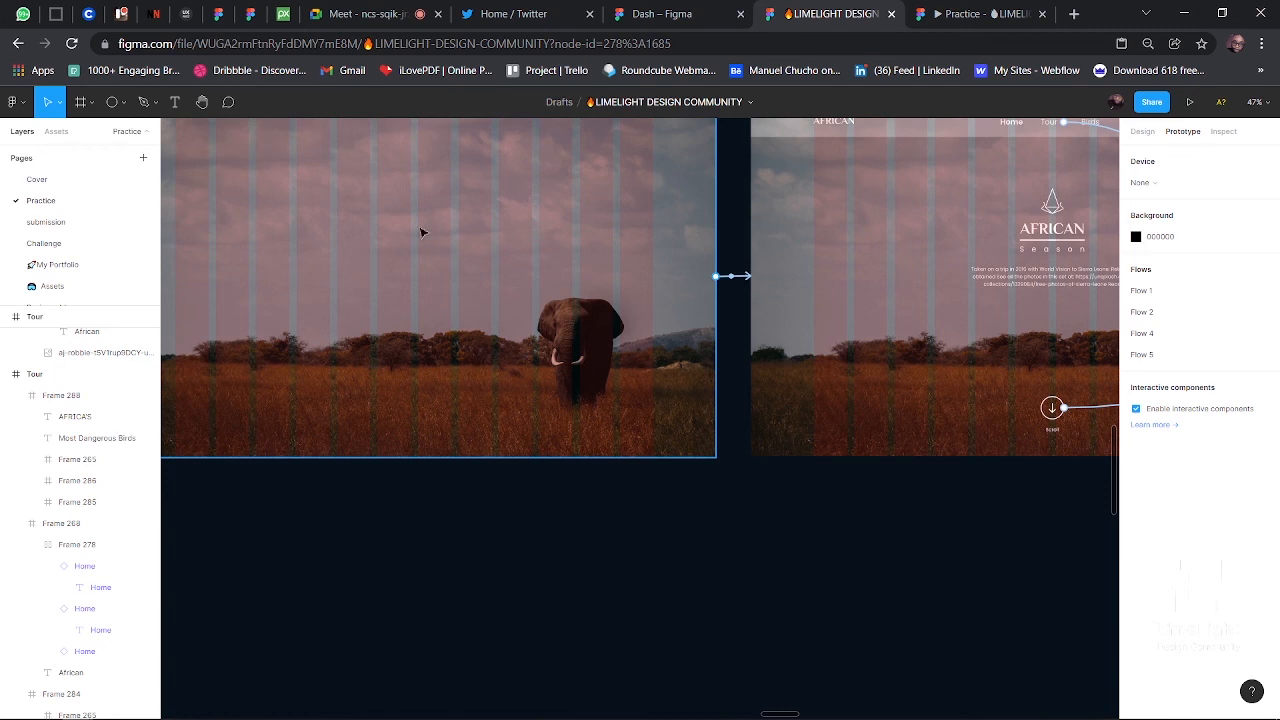
pyautogui.click(1006, 214)
pyautogui.hscroll(3, 986, 226)
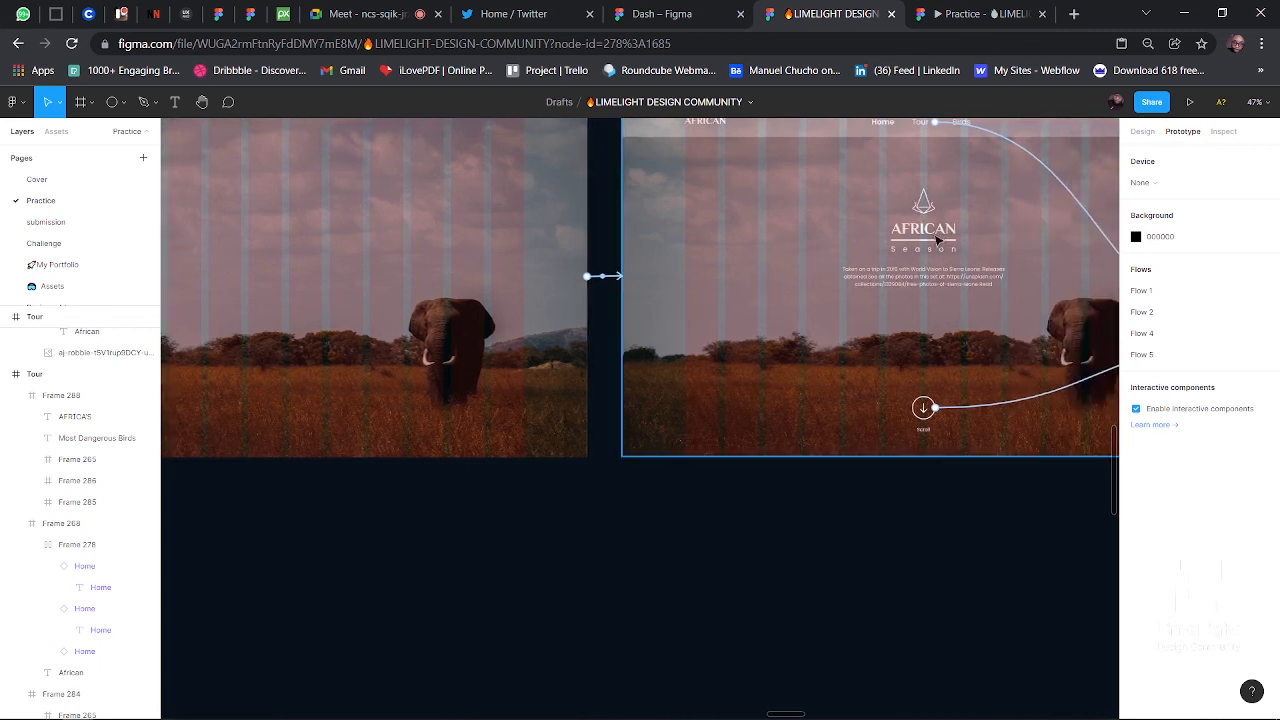
# - Move the AFRICAN heading text in the Home frame's hero down to Y 48 inside its clipping frame
pyautogui.click(936, 235)
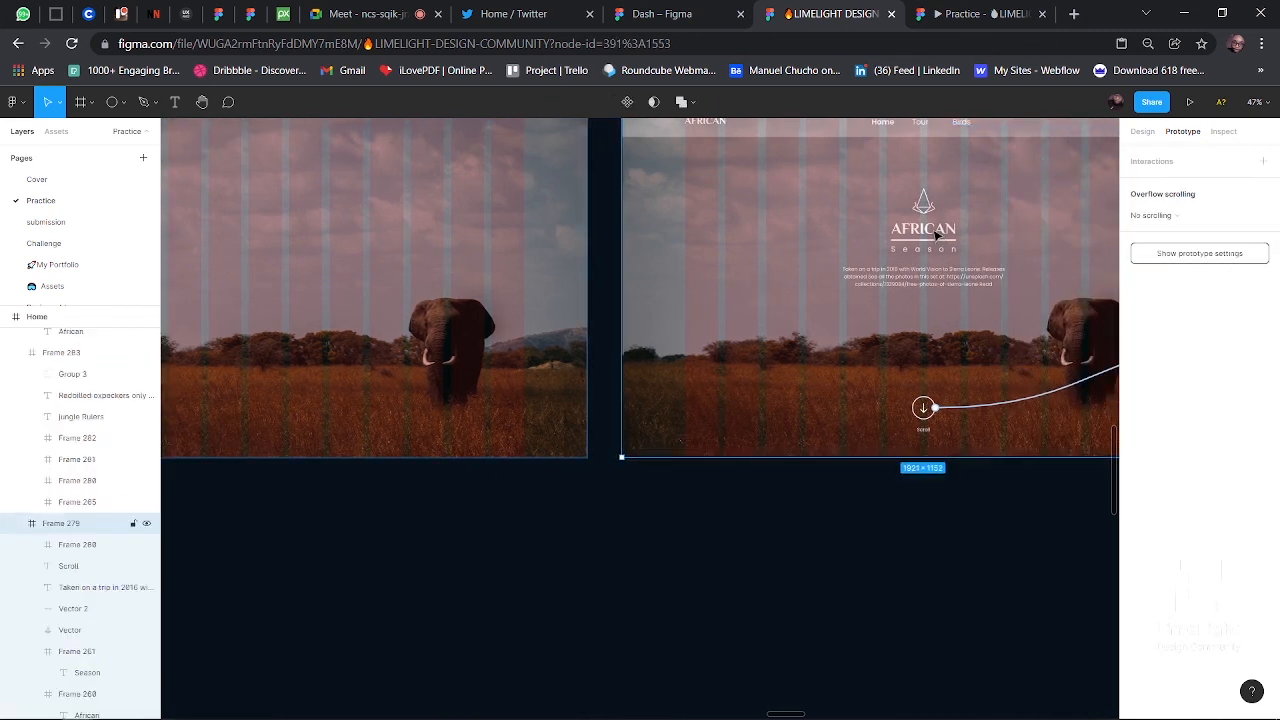
pyautogui.click(936, 235)
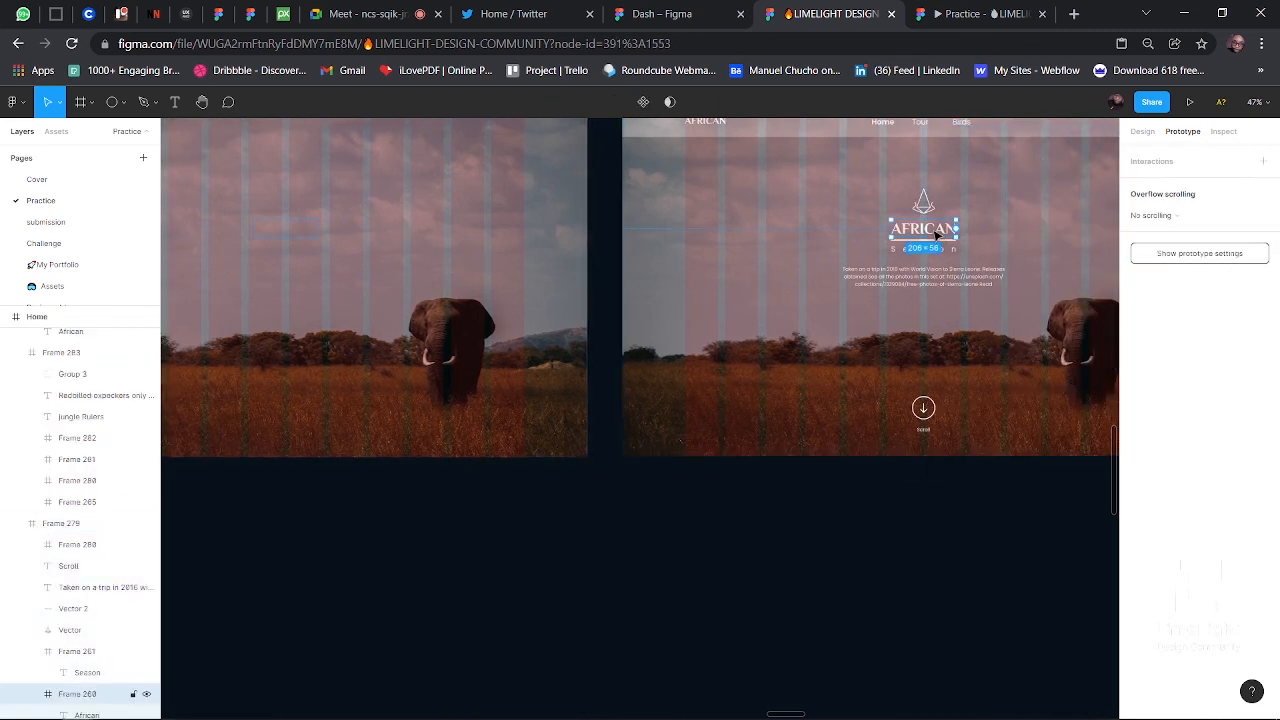
pyautogui.click(1142, 131)
pyautogui.scroll(10, 943, 237)
pyautogui.hscroll(3, 700, 250)
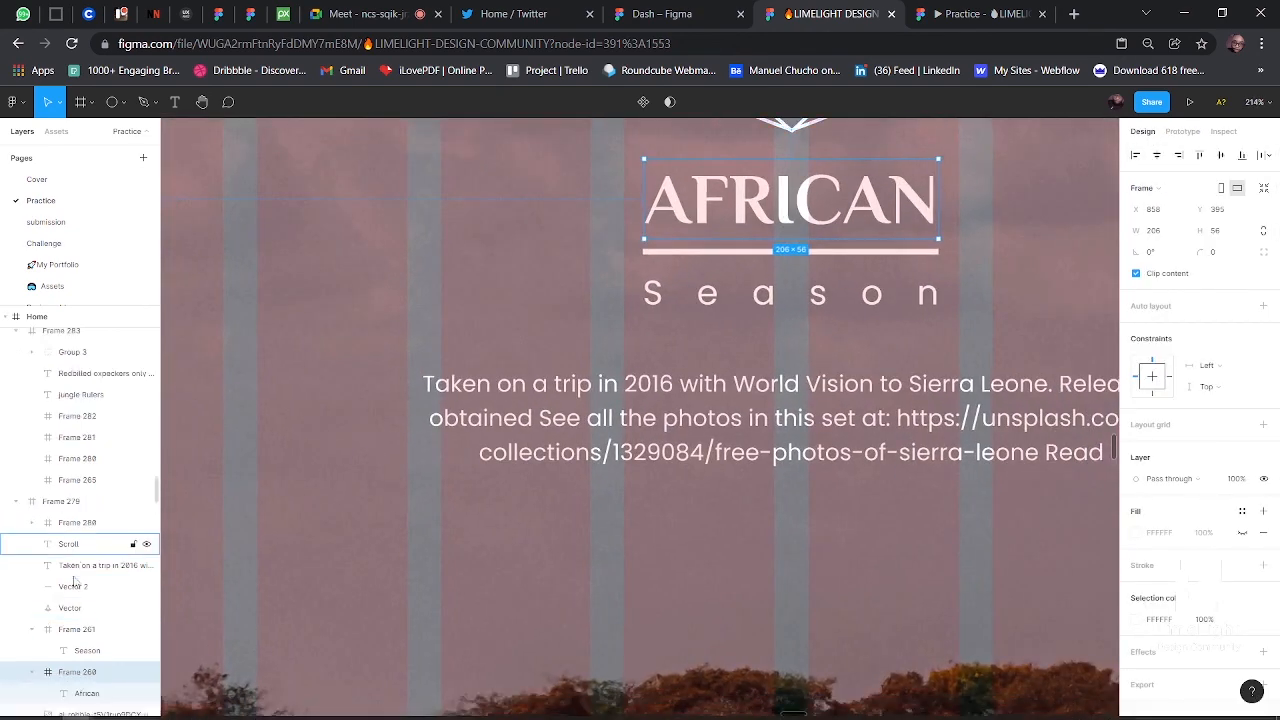
pyautogui.scroll(-1, 74, 619)
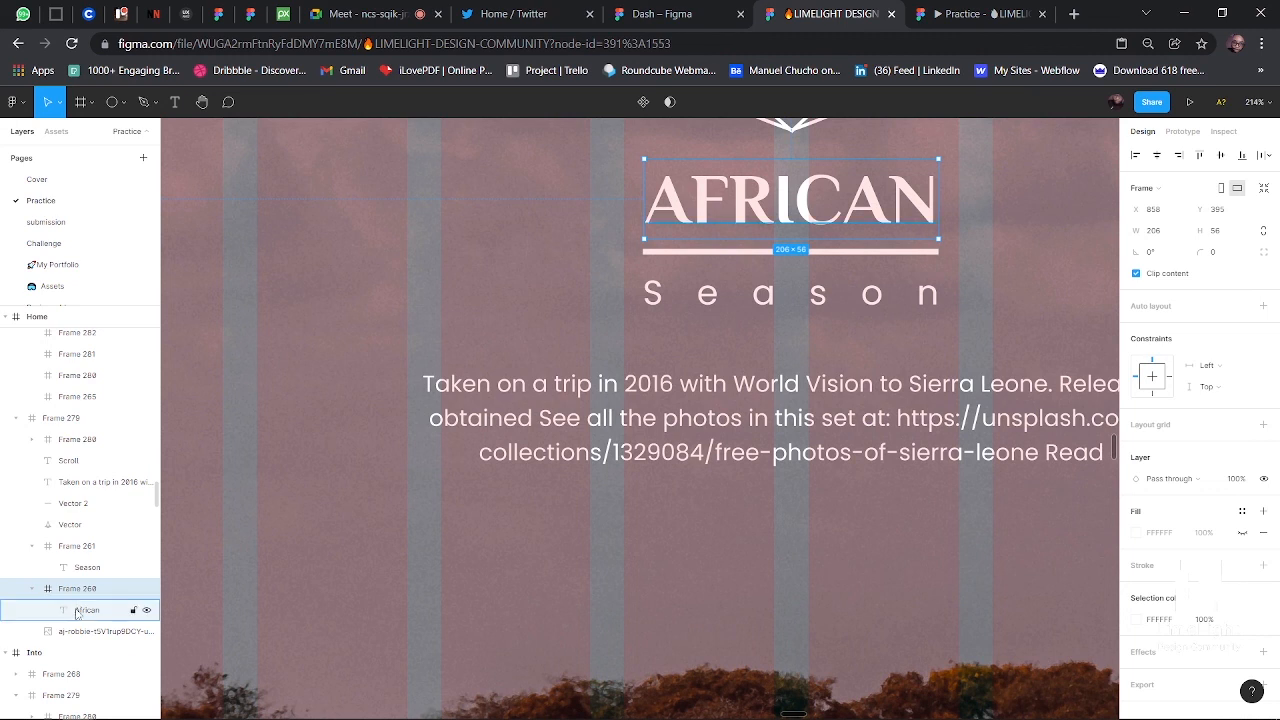
pyautogui.click(78, 612)
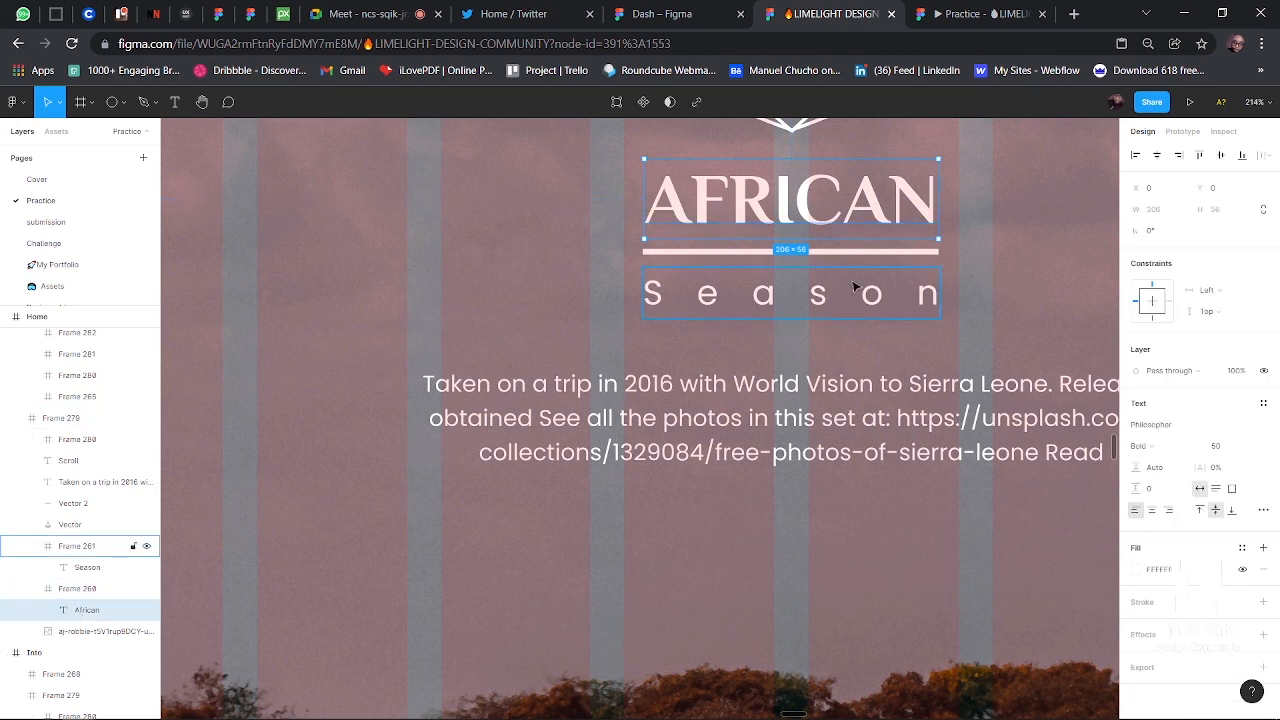
pyautogui.press('Down')
pyautogui.press('Down')
pyautogui.press('Down')
pyautogui.press('Down')
pyautogui.press('Down')
pyautogui.press('Down')
pyautogui.press('Down')
pyautogui.press('Down')
pyautogui.press('Down')
pyautogui.press('Down')
pyautogui.press('Down')
pyautogui.press('Down')
pyautogui.press('Down')
pyautogui.press('Down')
pyautogui.press('Down')
pyautogui.press('Down')
pyautogui.press('Down')
pyautogui.press('Down')
pyautogui.press('Down')
pyautogui.press('Down')
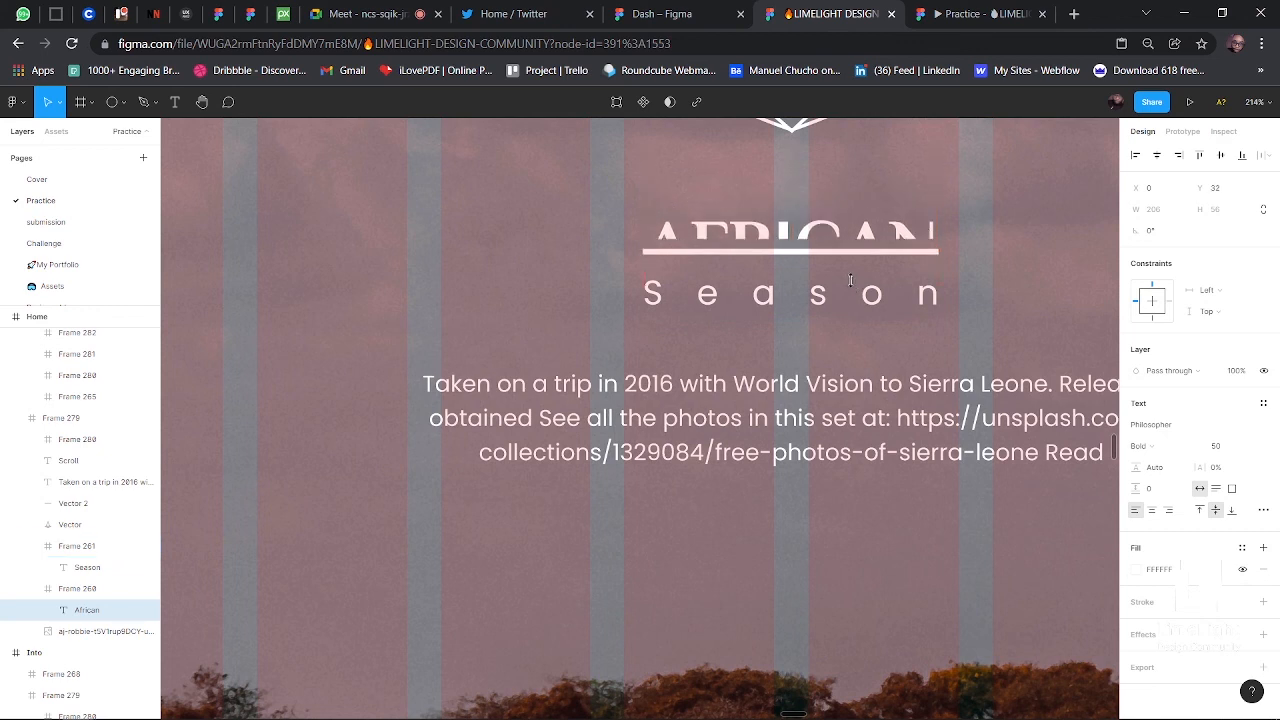
pyautogui.press('Down')
pyautogui.press('Down')
pyautogui.press('Down')
pyautogui.press('Down')
pyautogui.press('Down')
pyautogui.press('Down')
pyautogui.press('Down')
pyautogui.press('Down')
pyautogui.press('Down')
pyautogui.press('Down')
pyautogui.press('Down')
pyautogui.press('Down')
pyautogui.press('Down')
pyautogui.press('Down')
pyautogui.press('Down')
pyautogui.press('Down')
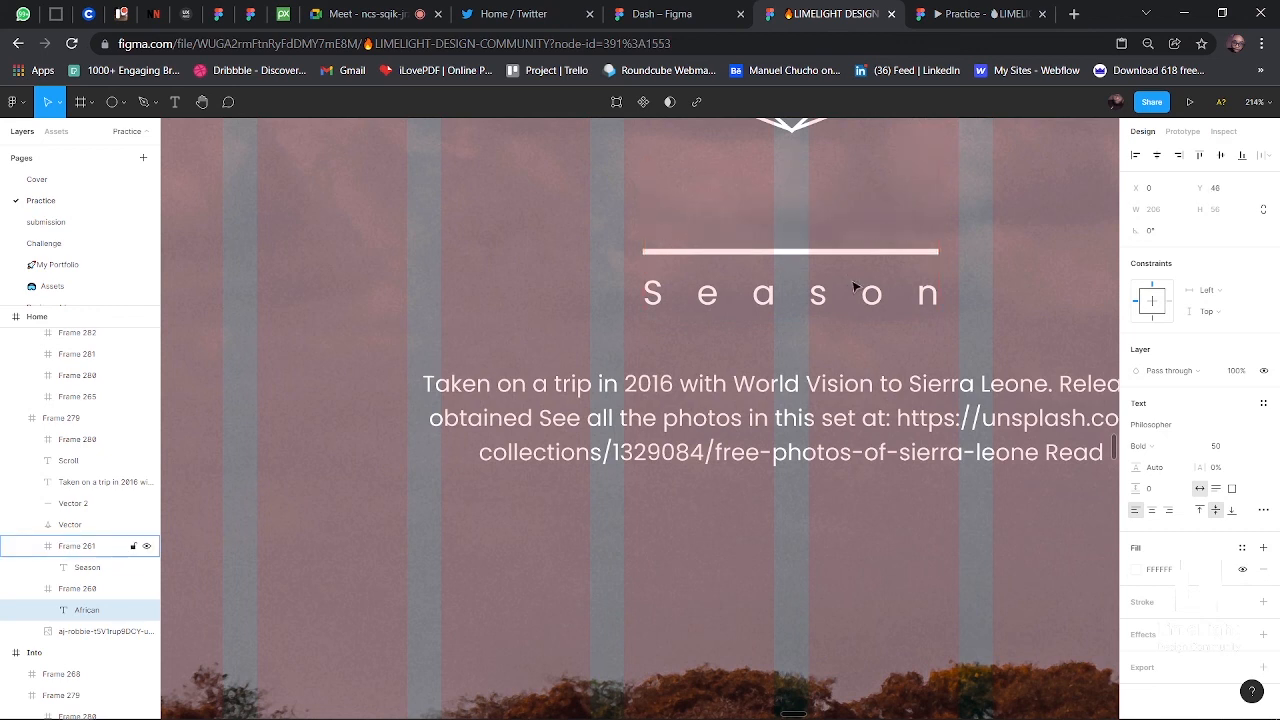
# - Turn off content clipping on the AFRICAN heading's frame to reveal the shifted text, and turn clipping back on
pyautogui.click(846, 209)
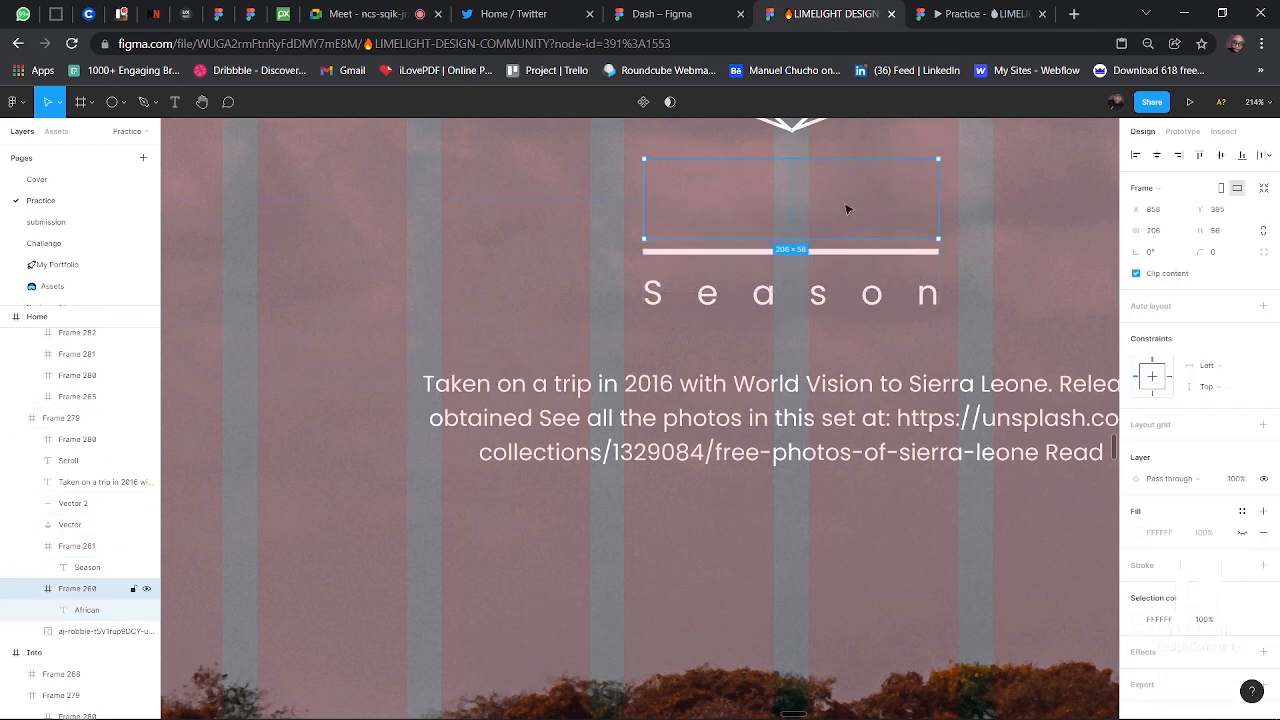
pyautogui.click(1136, 273)
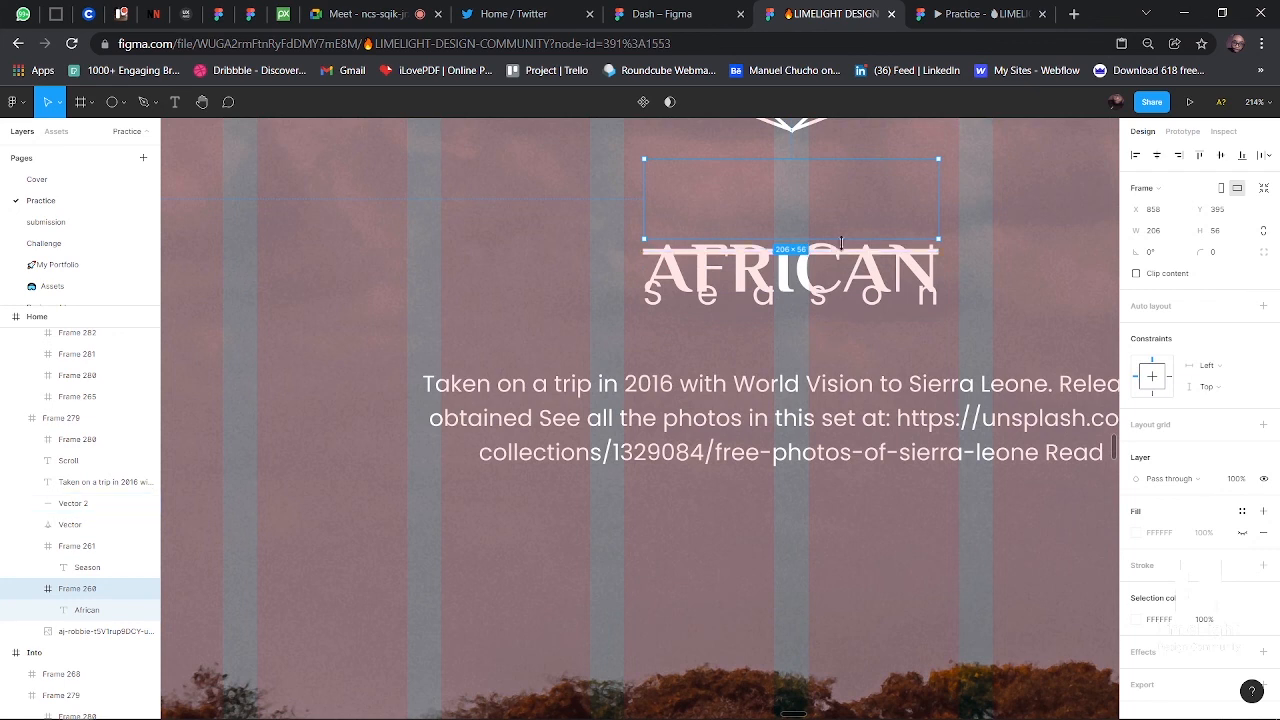
pyautogui.click(1136, 274)
pyautogui.hotkey('ctrl', 'z')
pyautogui.hotkey('ctrl', 'shift', 'z')
# - Move the AFRICAN heading text back up to Y 0 inside its frame and deselect it
pyautogui.press('Return')
pyautogui.hotkey('shift', 'Up')
pyautogui.hotkey('shift', 'Up')
pyautogui.hotkey('shift', 'Up')
pyautogui.hotkey('shift', 'Up')
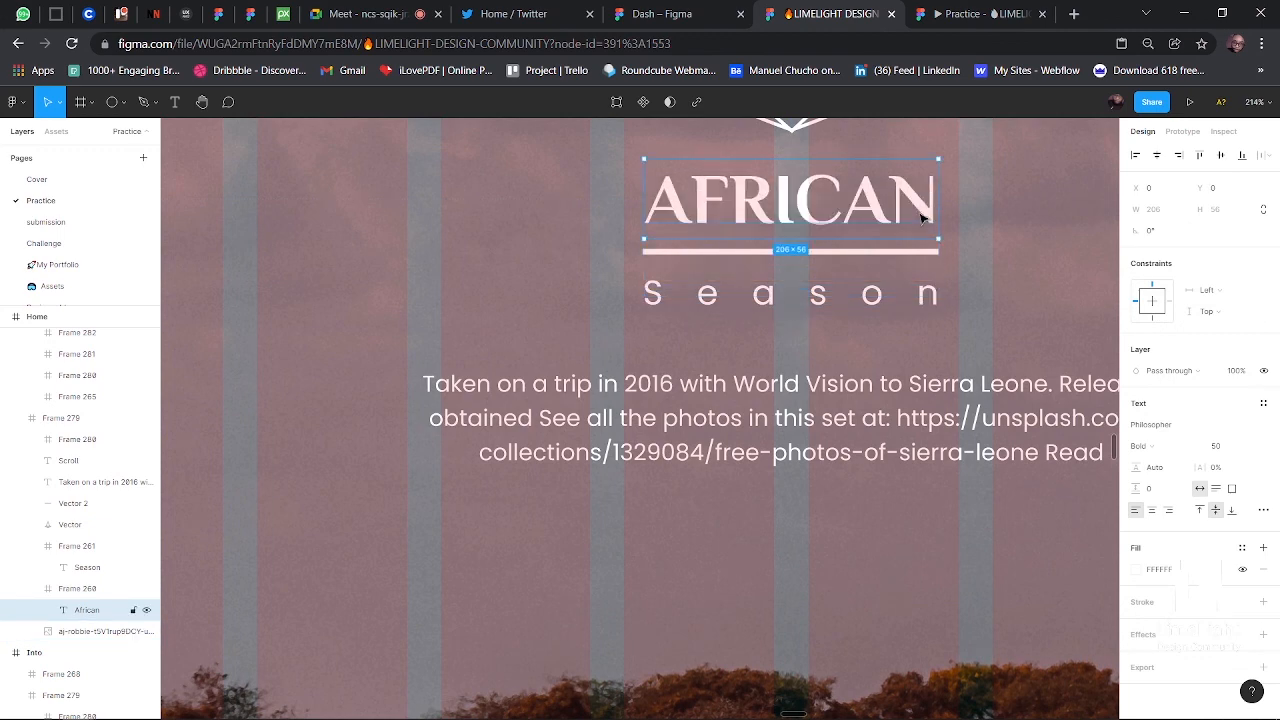
pyautogui.click(1006, 214)
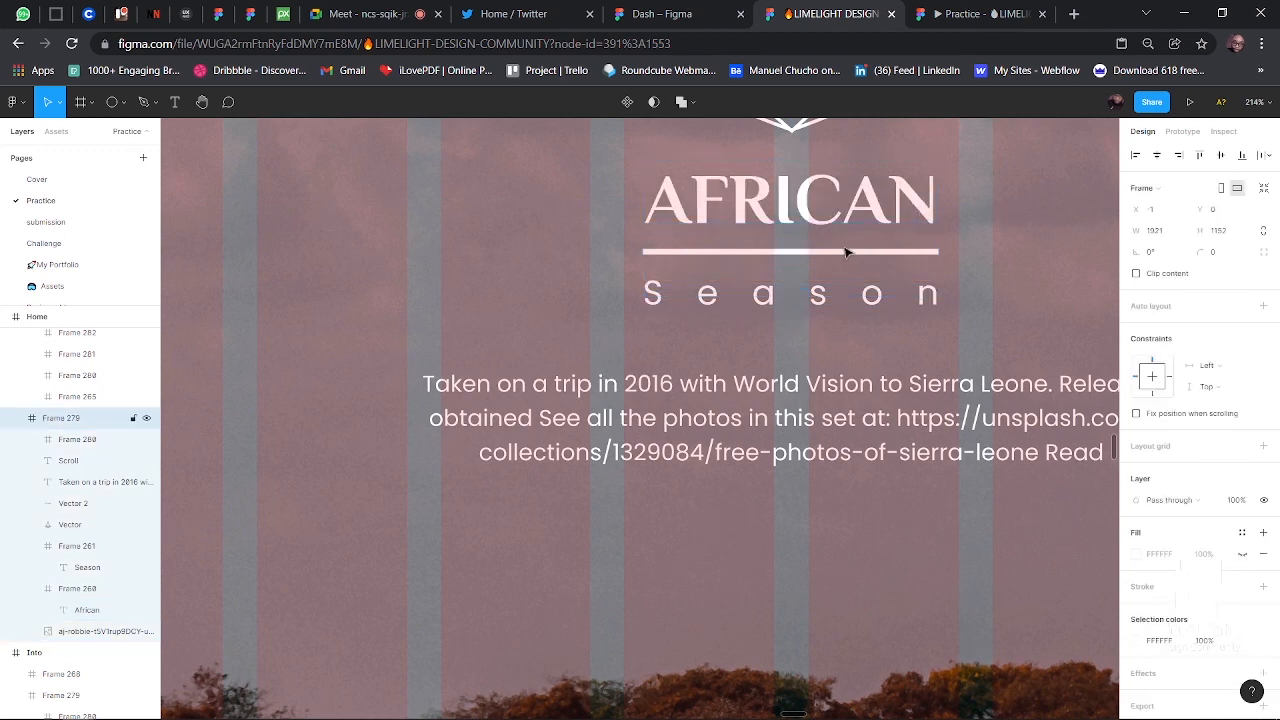
# - Examine the transition from the first elephant frame to the Home hero and on to the Tour page's Jungle Rulers section
pyautogui.scroll(-3, 846, 250)
pyautogui.scroll(-5, 846, 250)
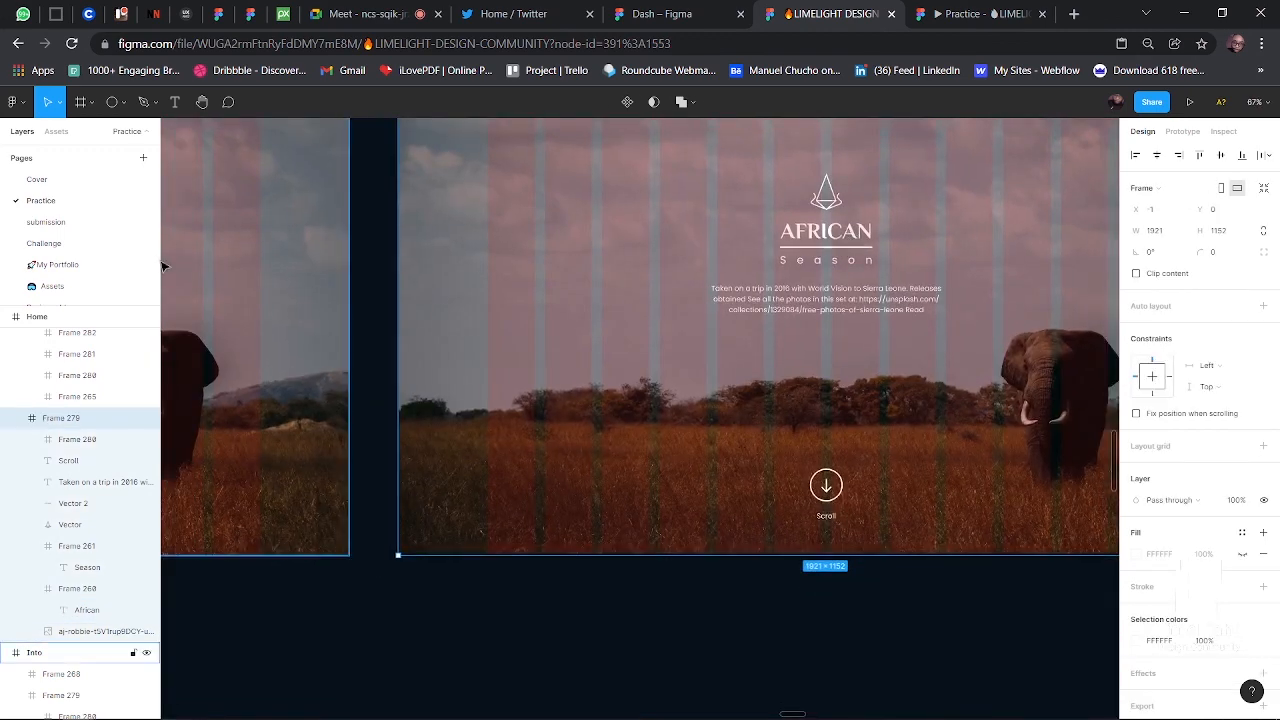
pyautogui.hscroll(-5, 306, 246)
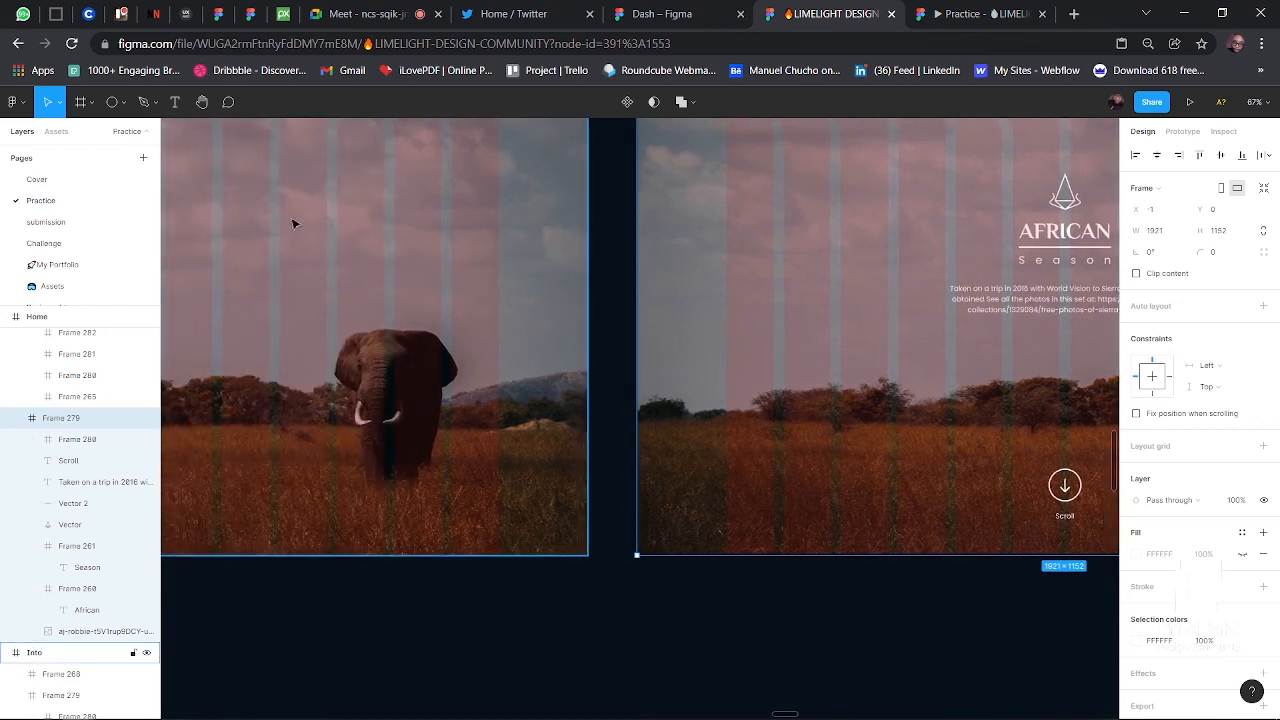
pyautogui.hscroll(4, 1057, 251)
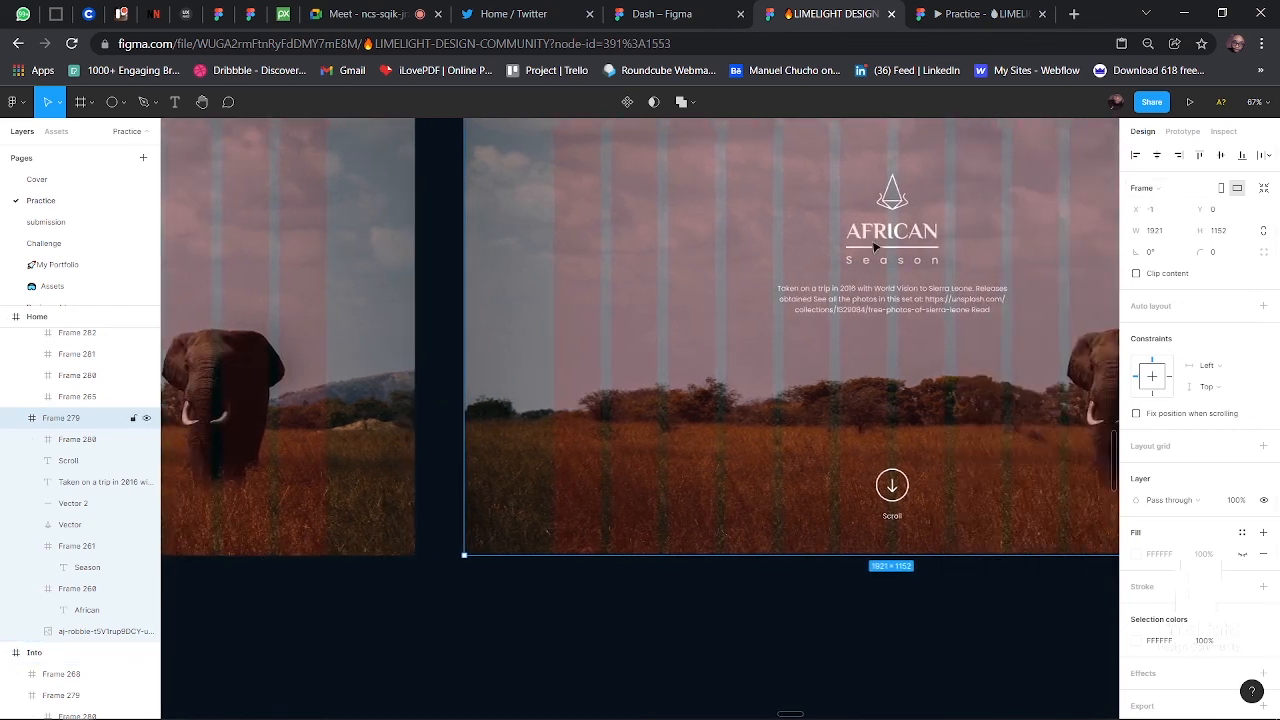
pyautogui.hscroll(-10, 849, 271)
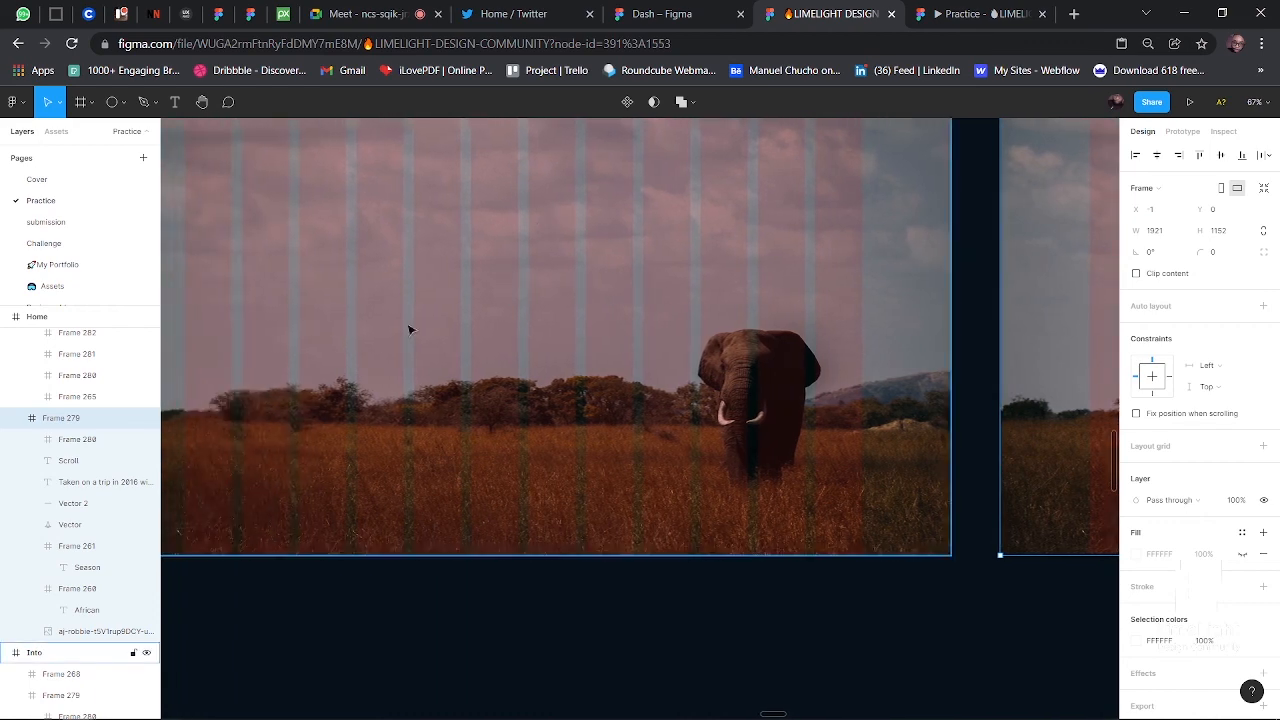
pyautogui.hscroll(4, 451, 409)
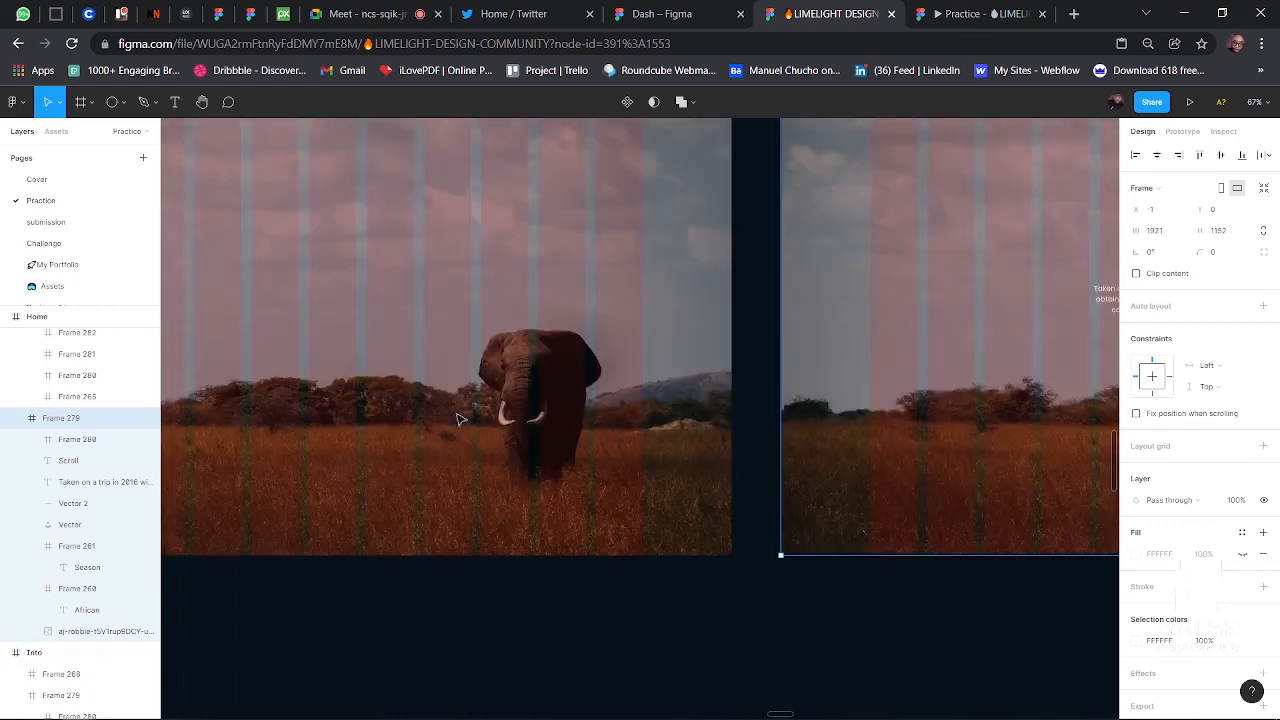
pyautogui.hscroll(3, 458, 418)
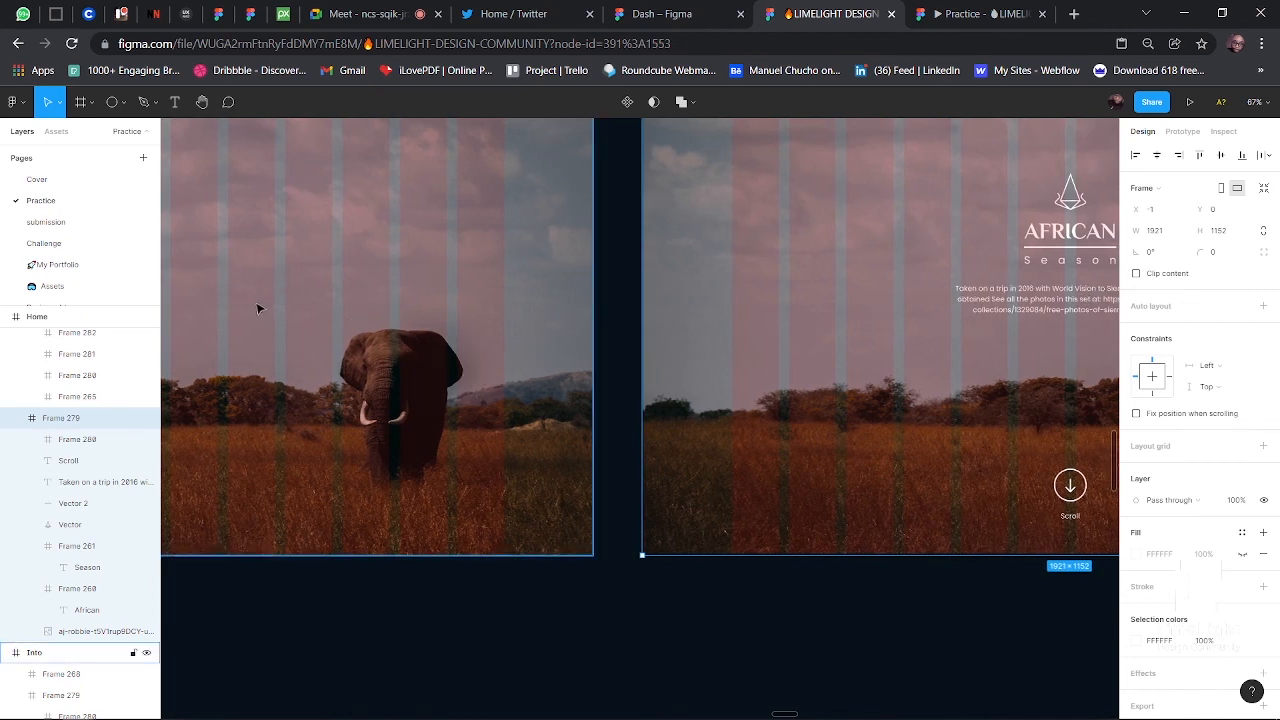
pyautogui.hscroll(5, 1041, 268)
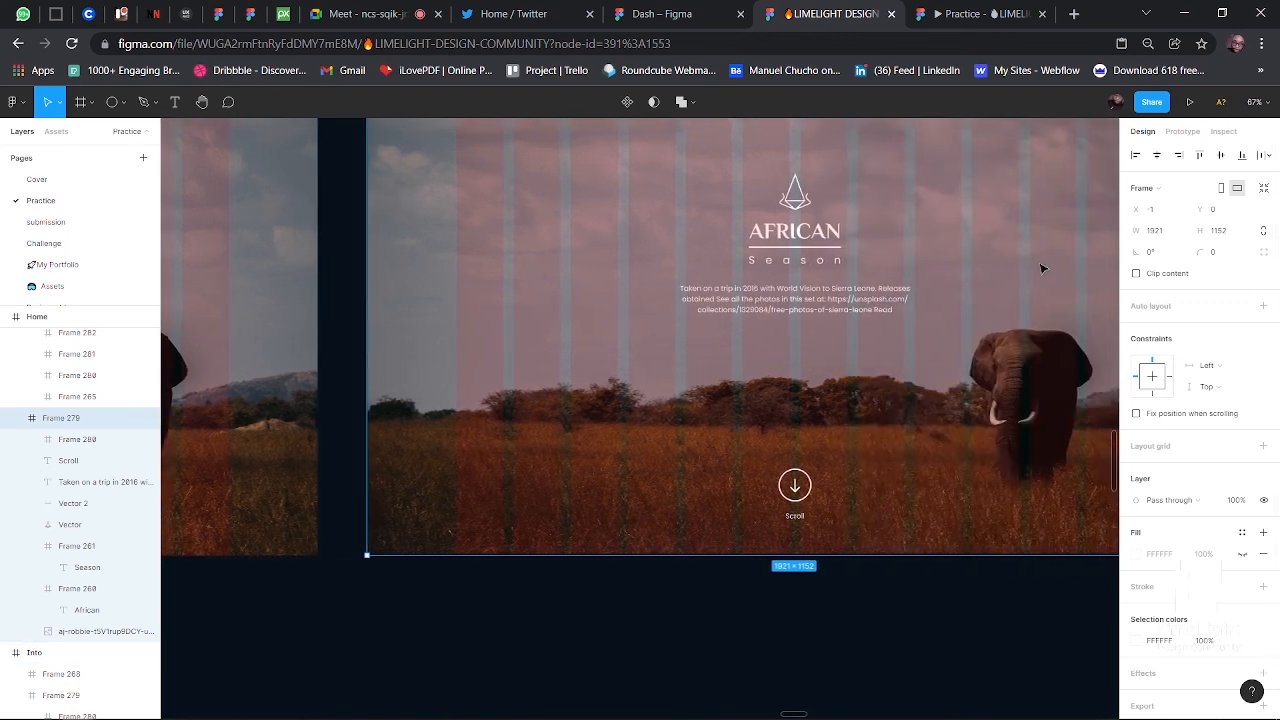
pyautogui.hscroll(10, 1041, 268)
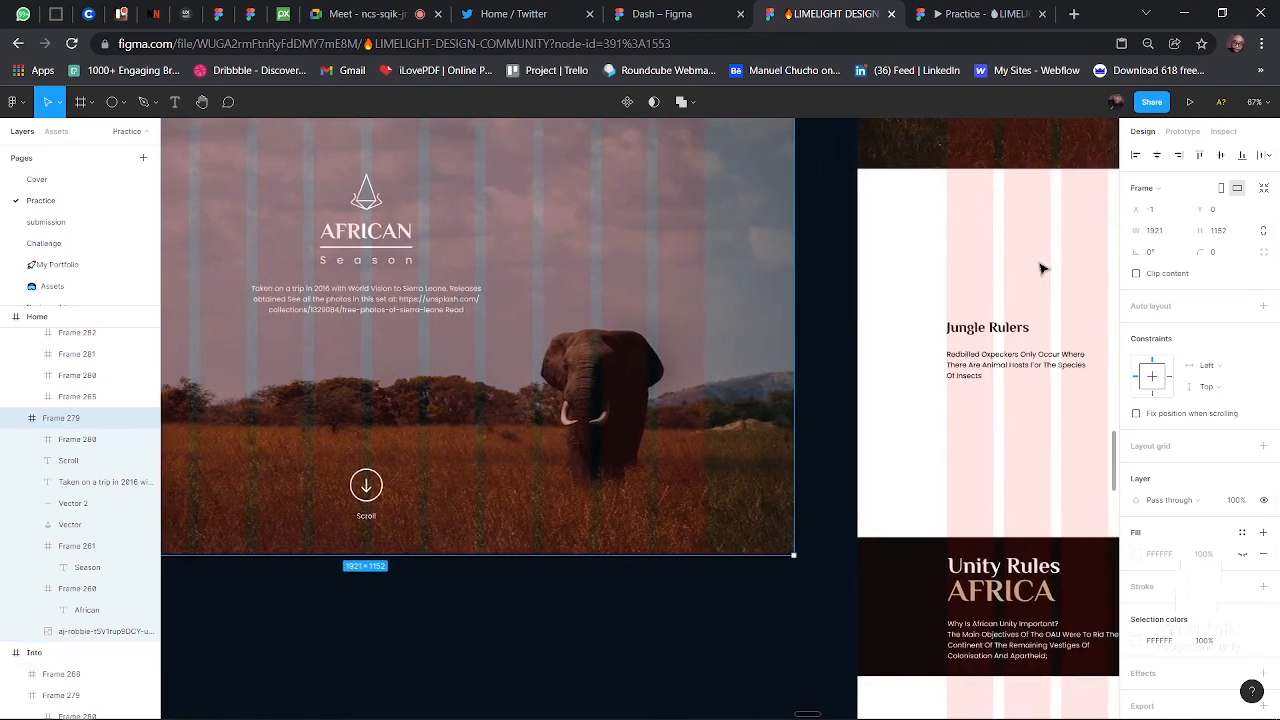
pyautogui.hscroll(6, 1041, 268)
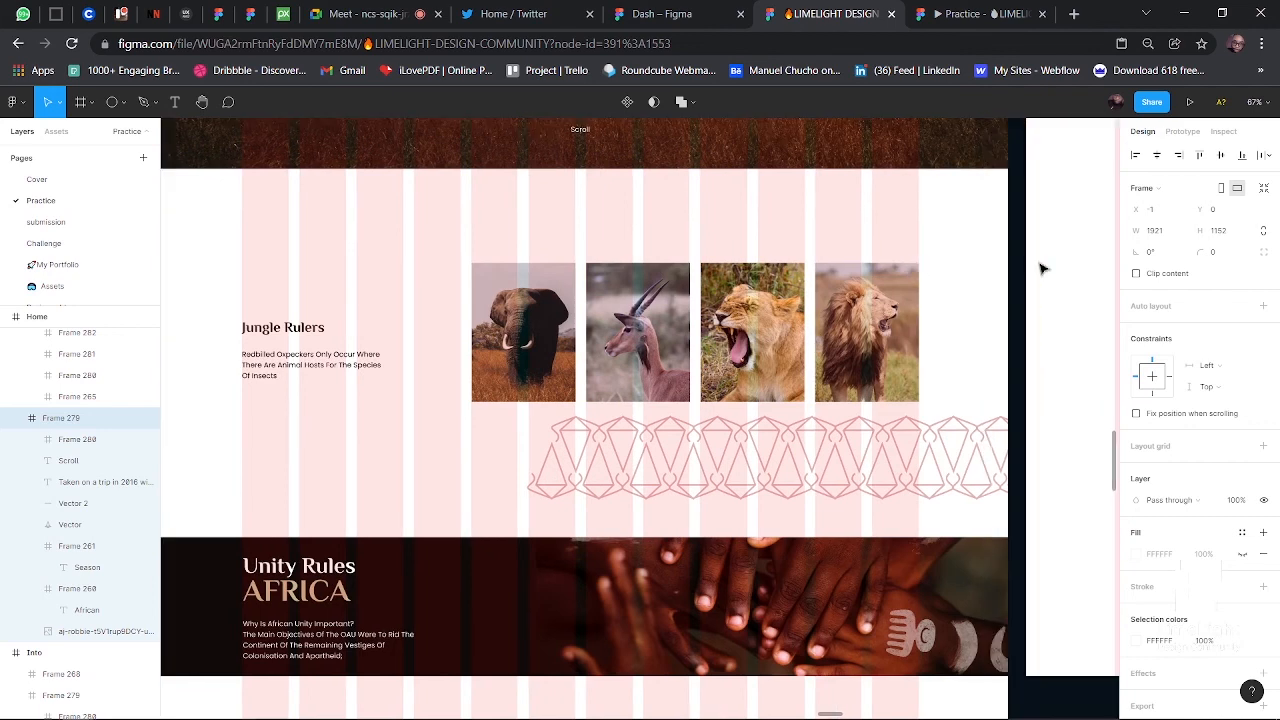
pyautogui.scroll(-4, 1041, 268)
pyautogui.hscroll(-1, 1041, 268)
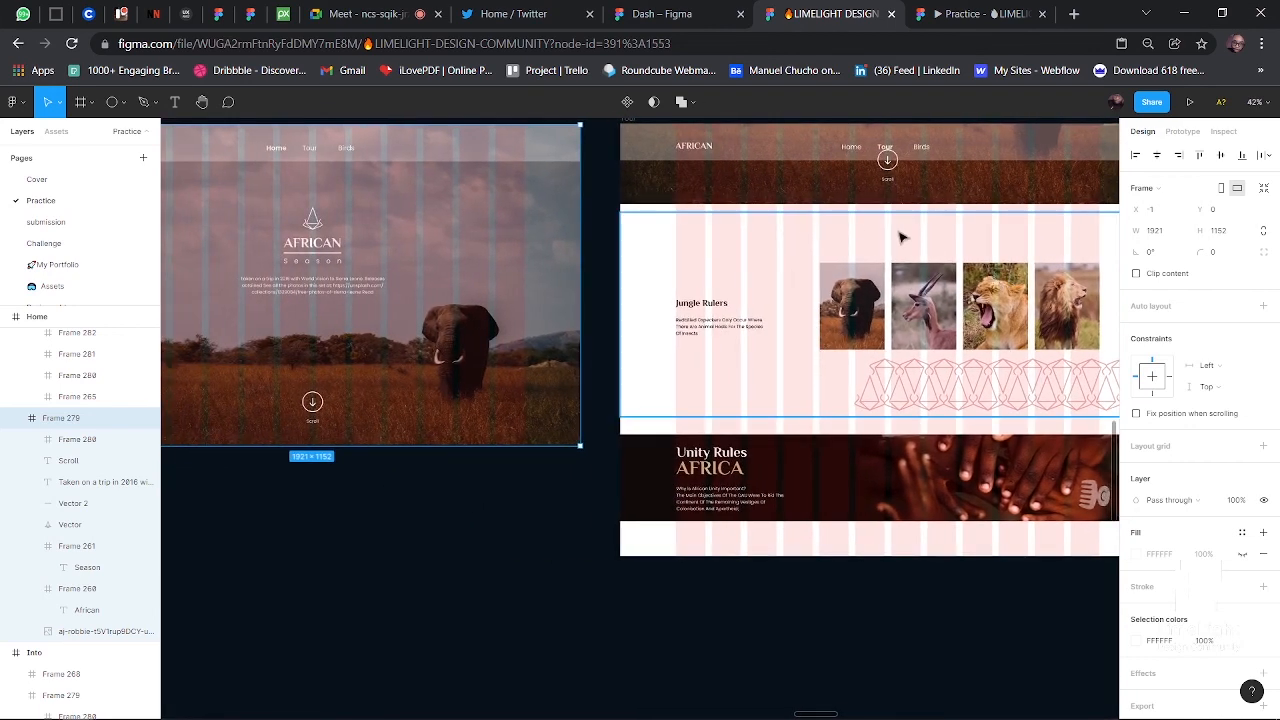
pyautogui.hscroll(-3, 480, 420)
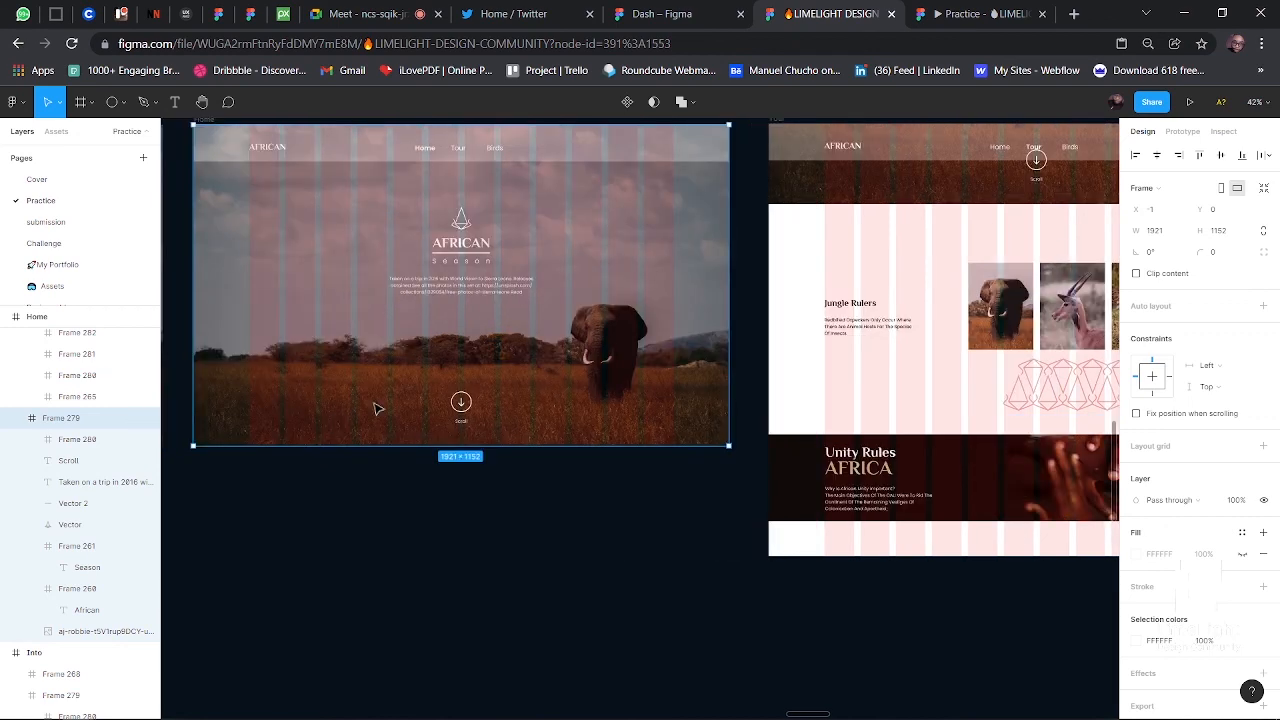
pyautogui.hscroll(-2, 553, 332)
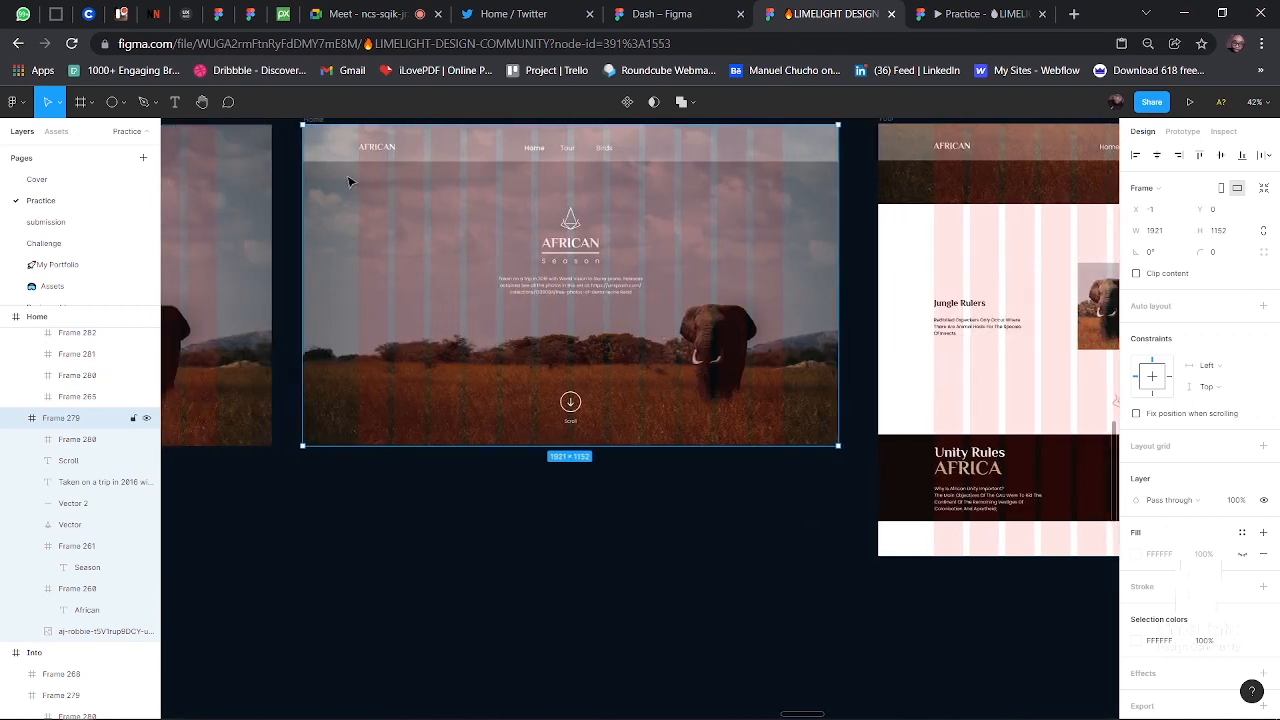
# - Extend the Home frame downward to about 2400 px high, exposing the area below the hero image
pyautogui.scroll(1, 345, 178)
pyautogui.click(315, 163)
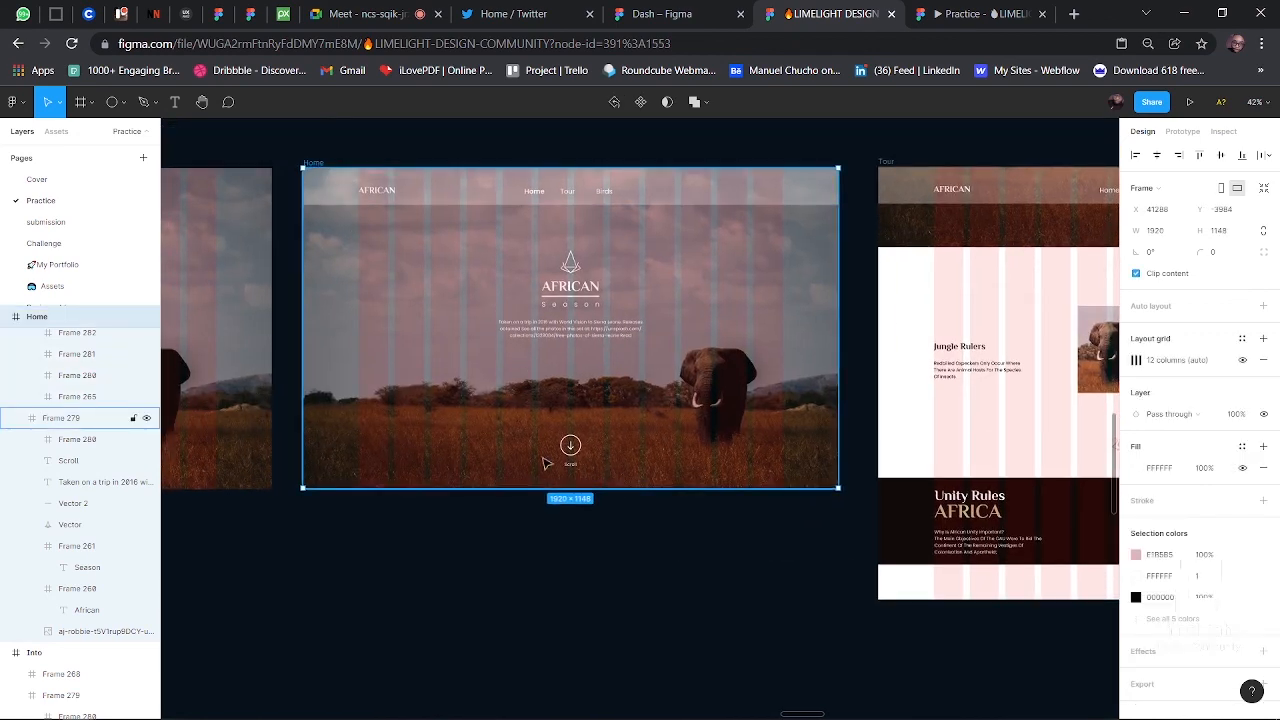
pyautogui.moveTo(533, 488); pyautogui.dragTo(526, 718)
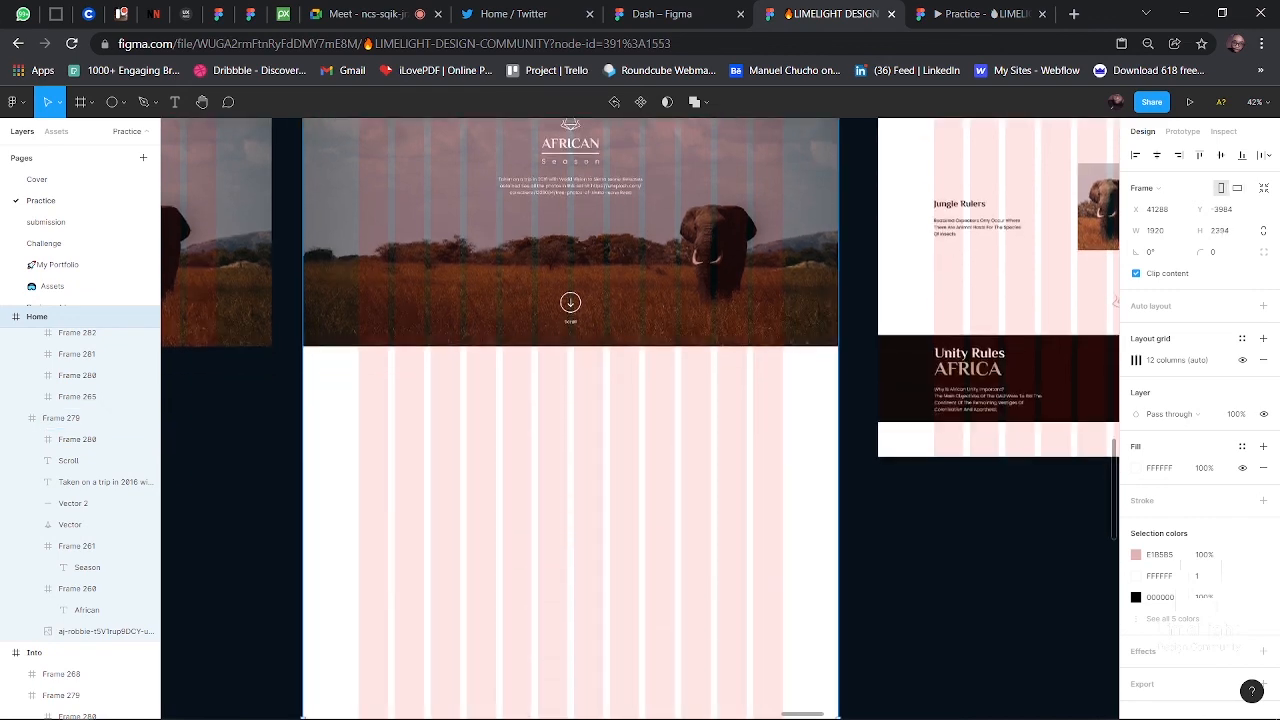
# - Set the opacity of all Jungle Rulers items below the Home hero to 100% and compare their arrangement with the Tour page
pyautogui.click(570, 439)
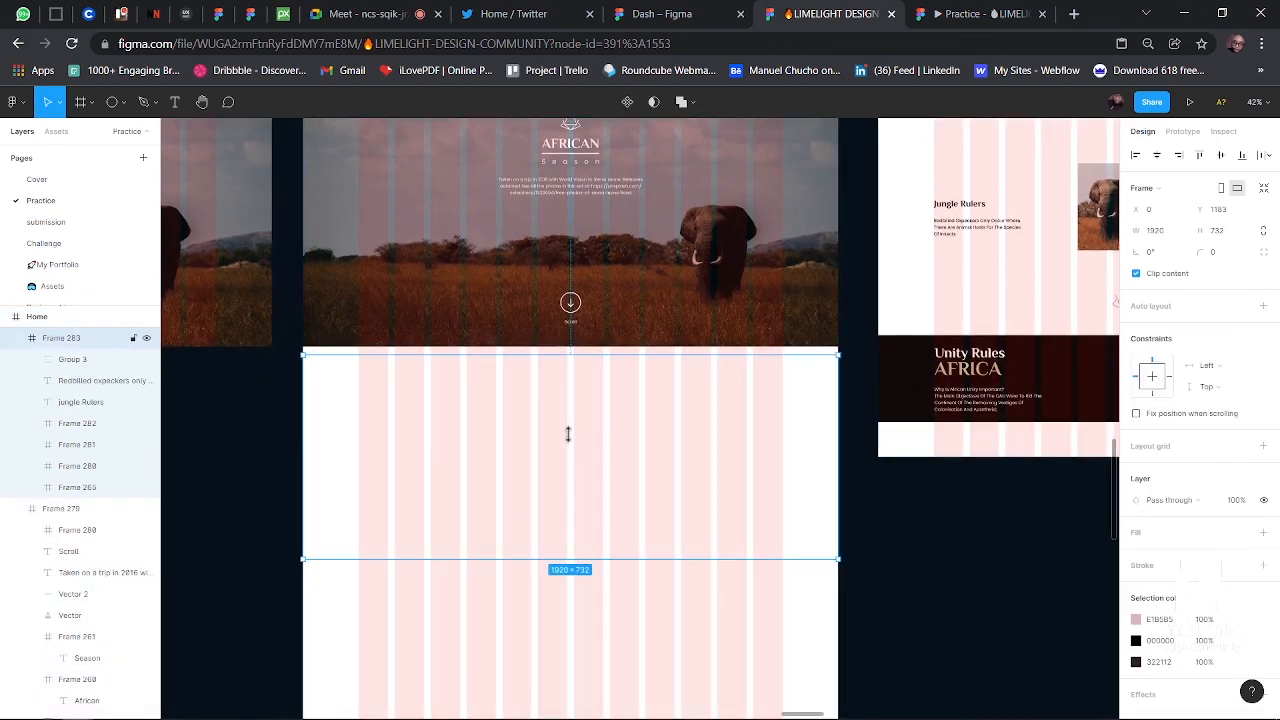
pyautogui.press('Return')
pyautogui.press('0')
pyautogui.press('0')
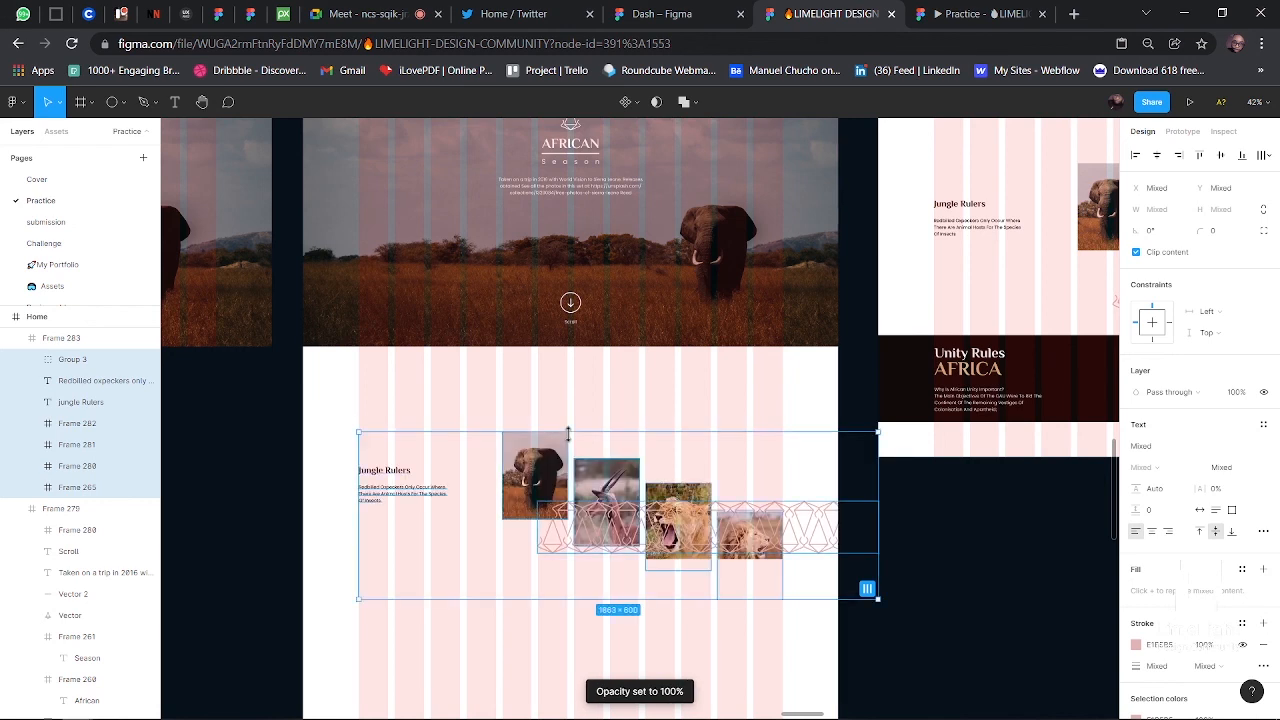
pyautogui.hscroll(2, 568, 432)
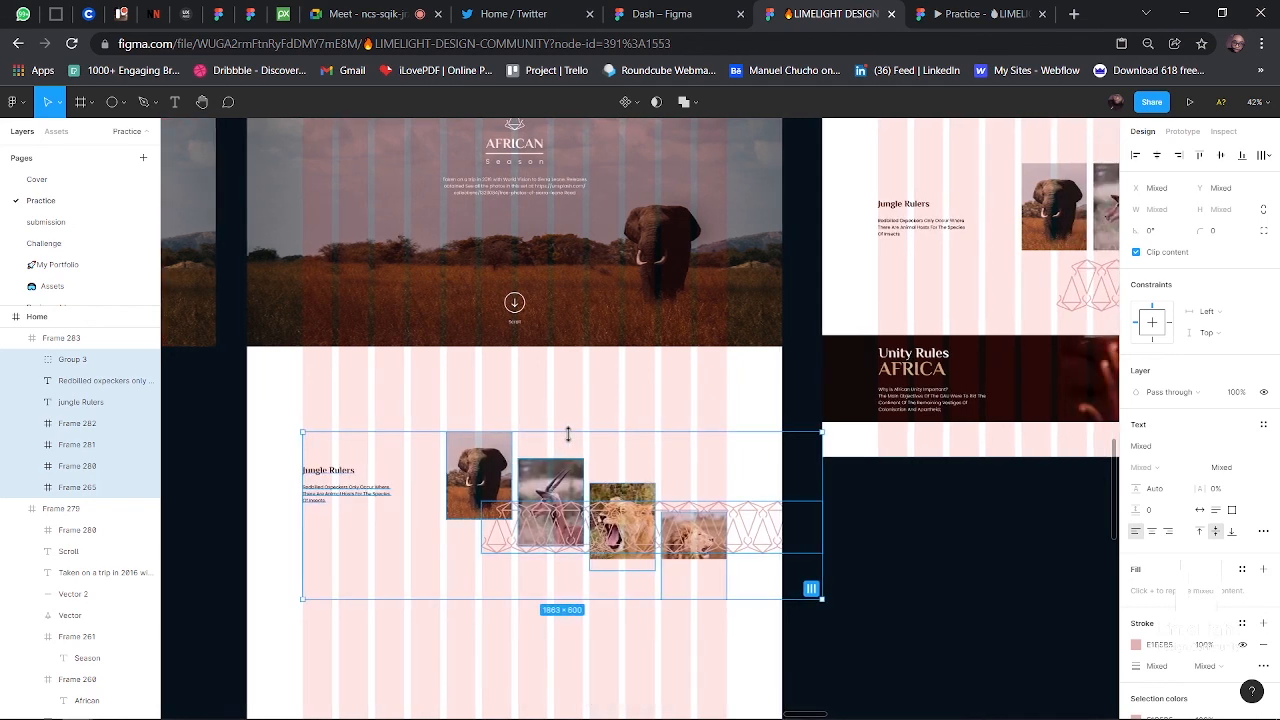
pyautogui.hscroll(3, 568, 432)
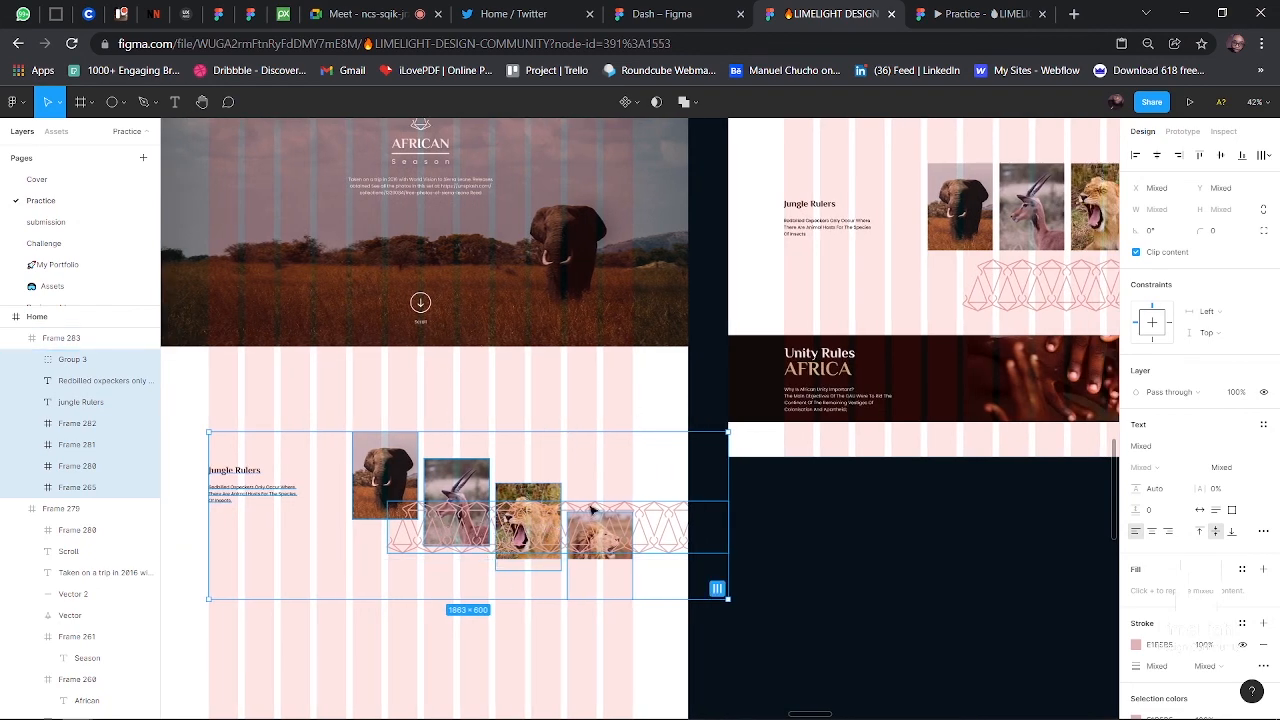
pyautogui.hscroll(8, 793, 310)
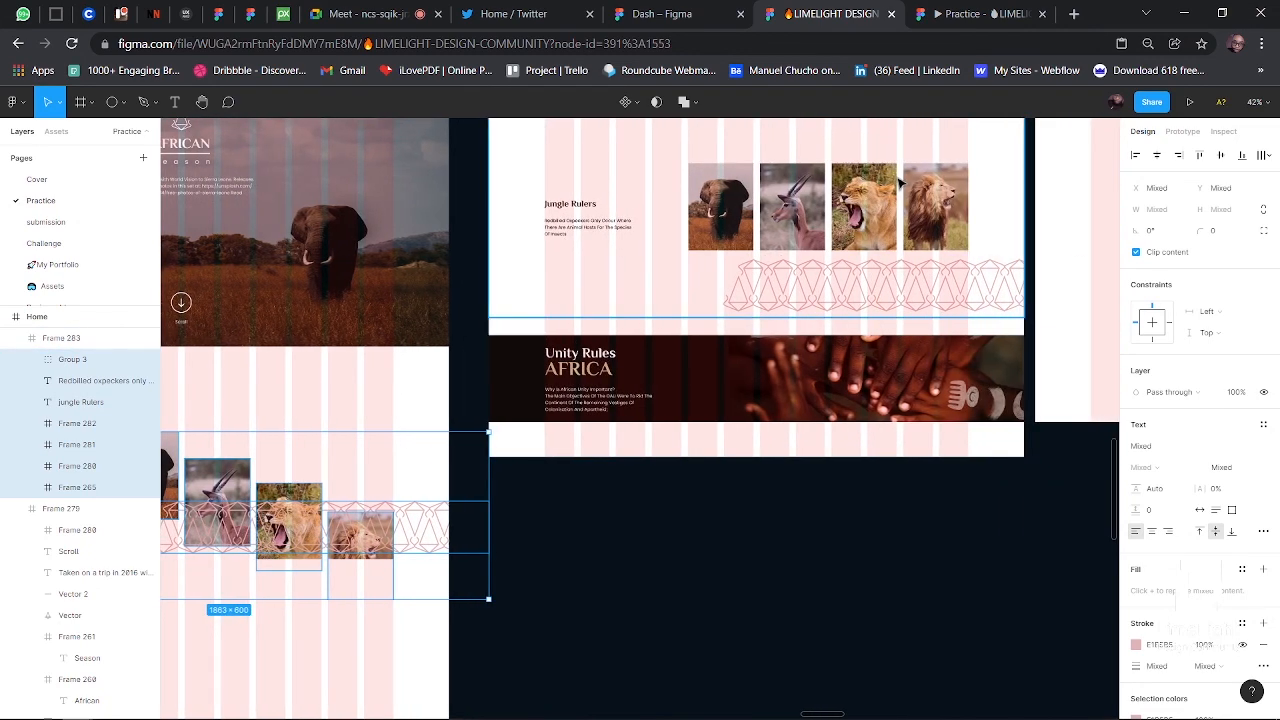
pyautogui.hscroll(-5, 330, 500)
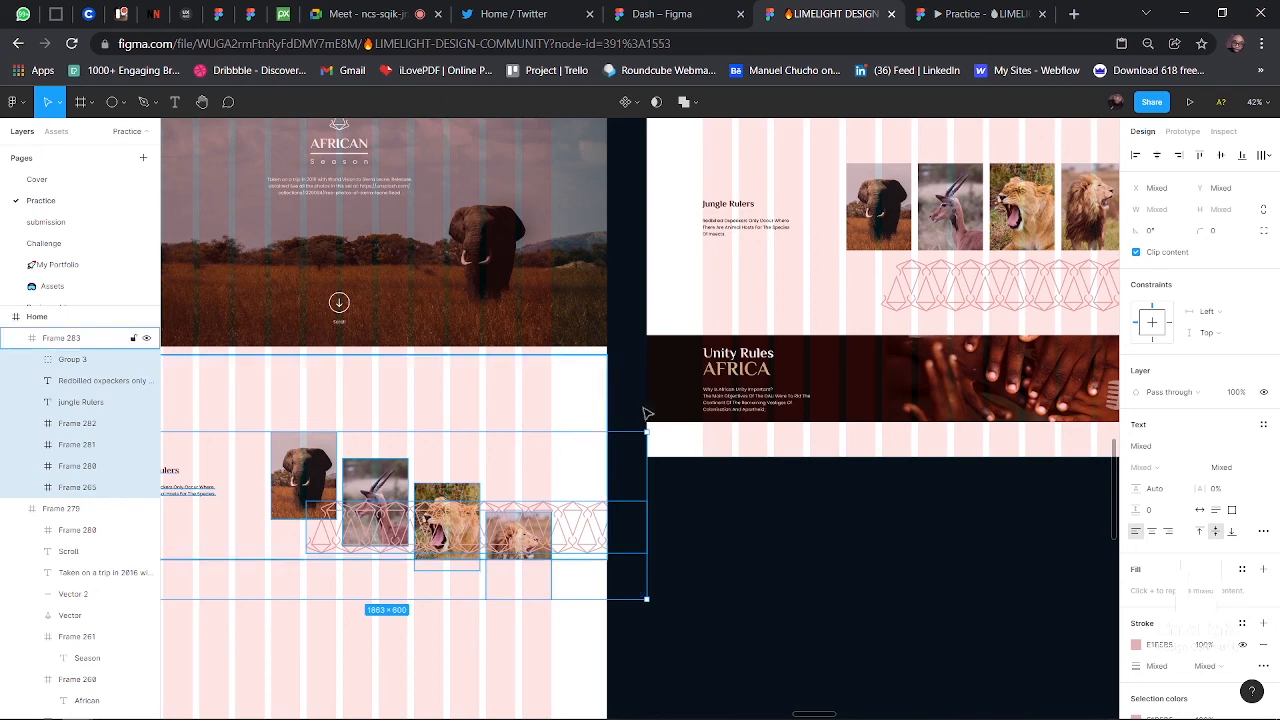
# - Hide all the Jungle Rulers items below the Home hero again by setting their opacity to 0%
pyautogui.hscroll(3, 930, 208)
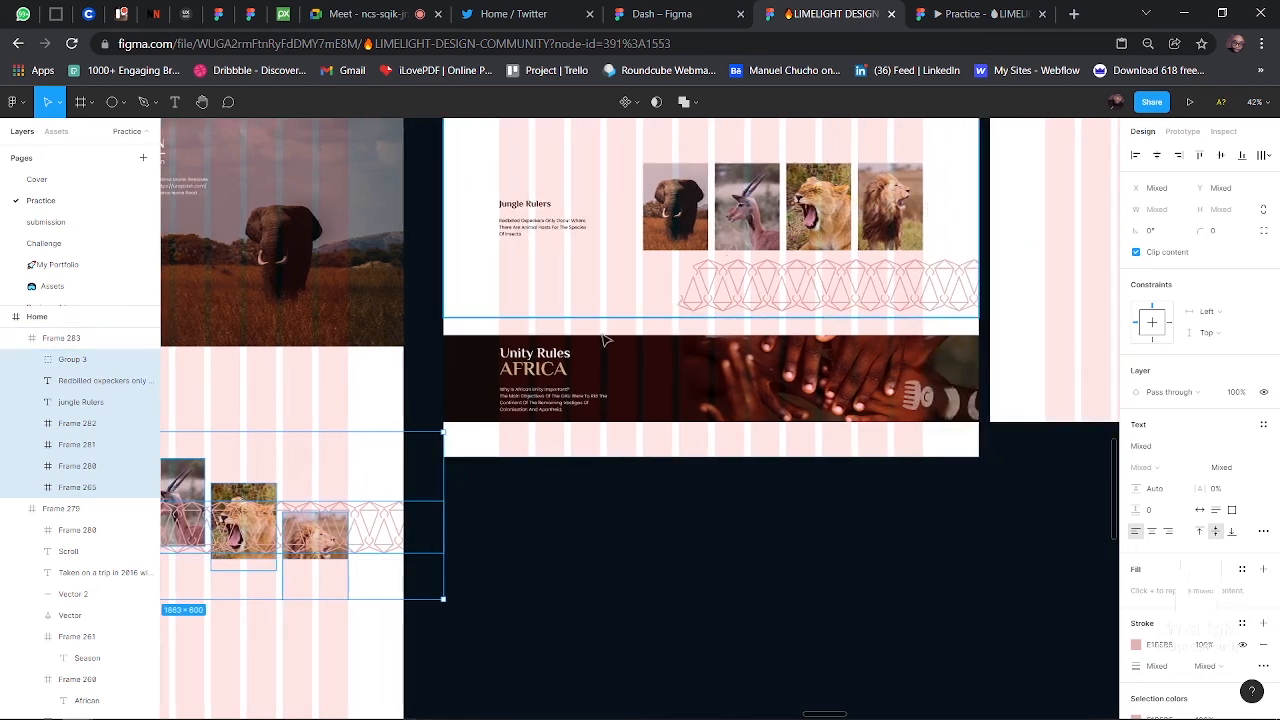
pyautogui.scroll(-1, 213, 570)
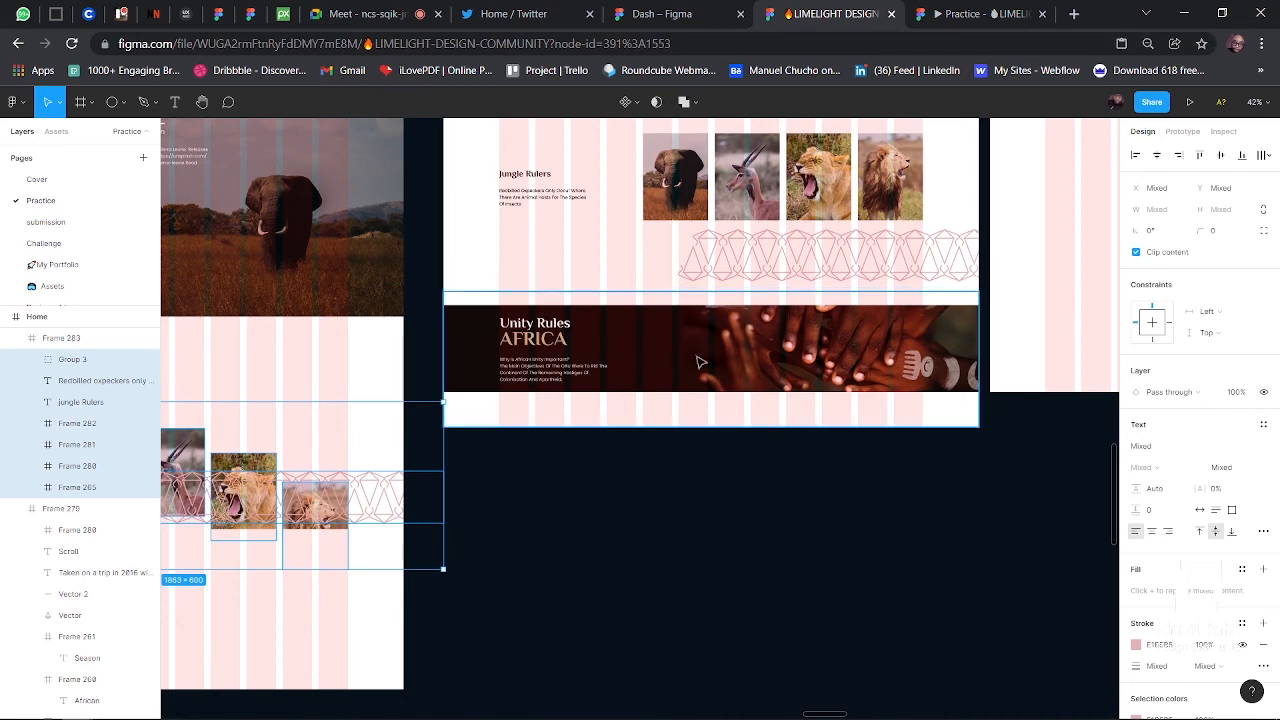
pyautogui.press('0')
pyautogui.press('0')
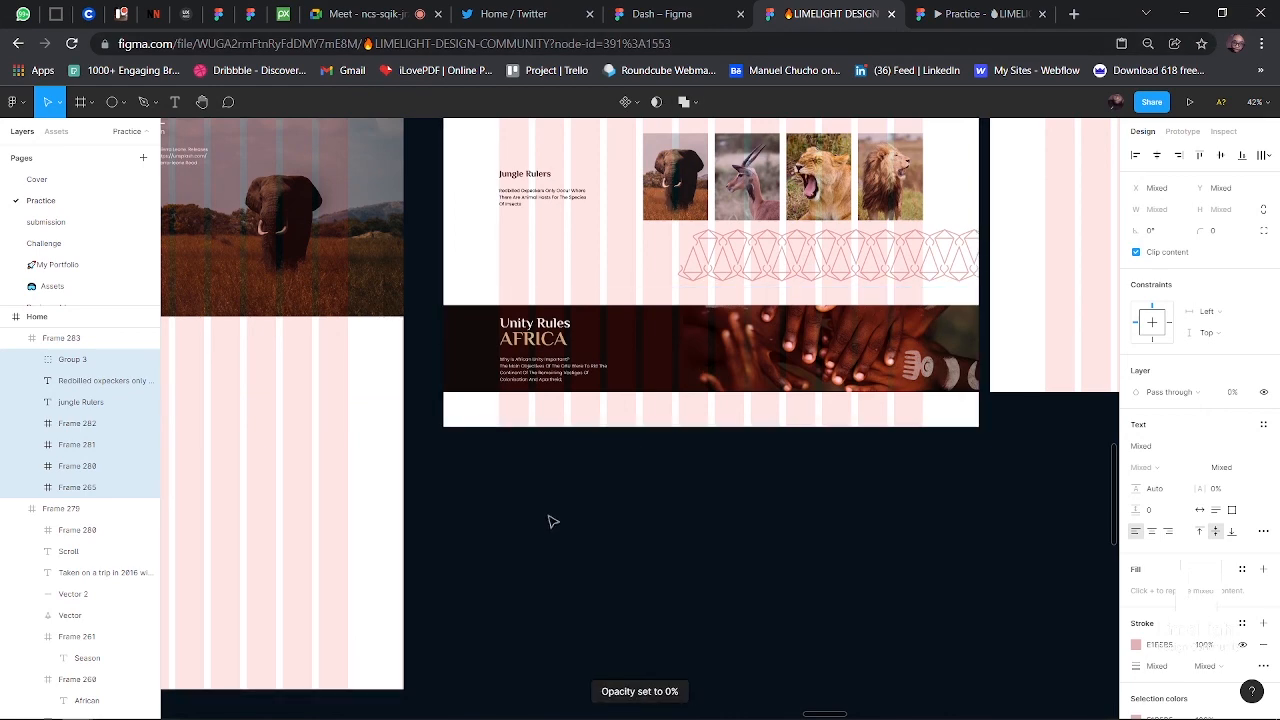
# - Shorten the Home frame to 1152 px high so that it ends at the lower edge of the hero image
pyautogui.hscroll(-4, 550, 521)
pyautogui.hscroll(-3, 550, 521)
pyautogui.scroll(2, 550, 521)
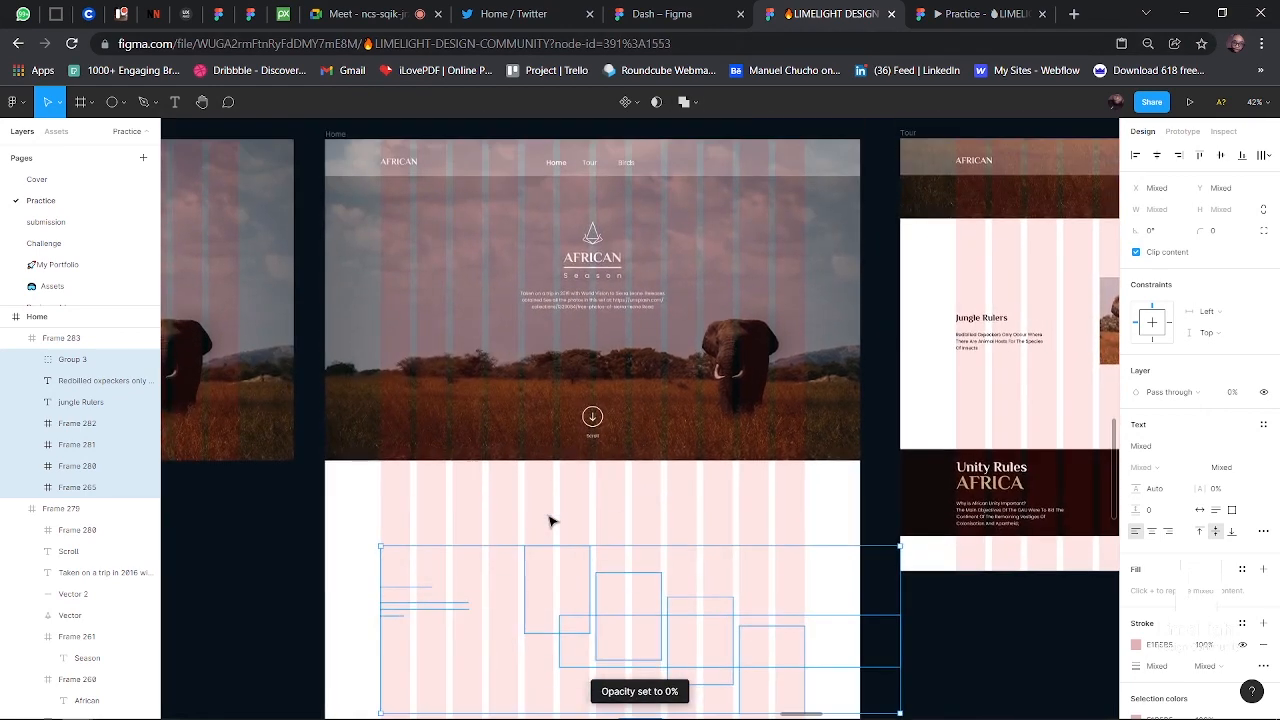
pyautogui.scroll(2, 549, 521)
pyautogui.click(338, 252)
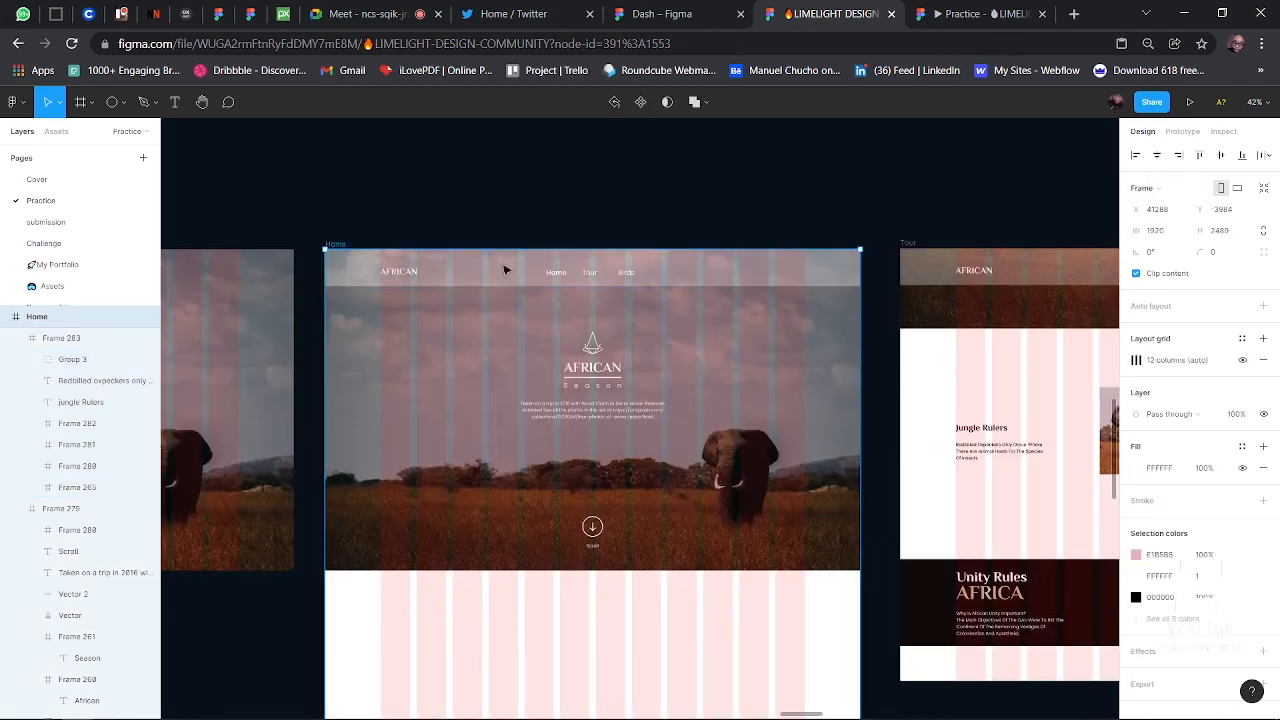
pyautogui.scroll(-6, 505, 270)
pyautogui.moveTo(591, 588); pyautogui.dragTo(596, 209)
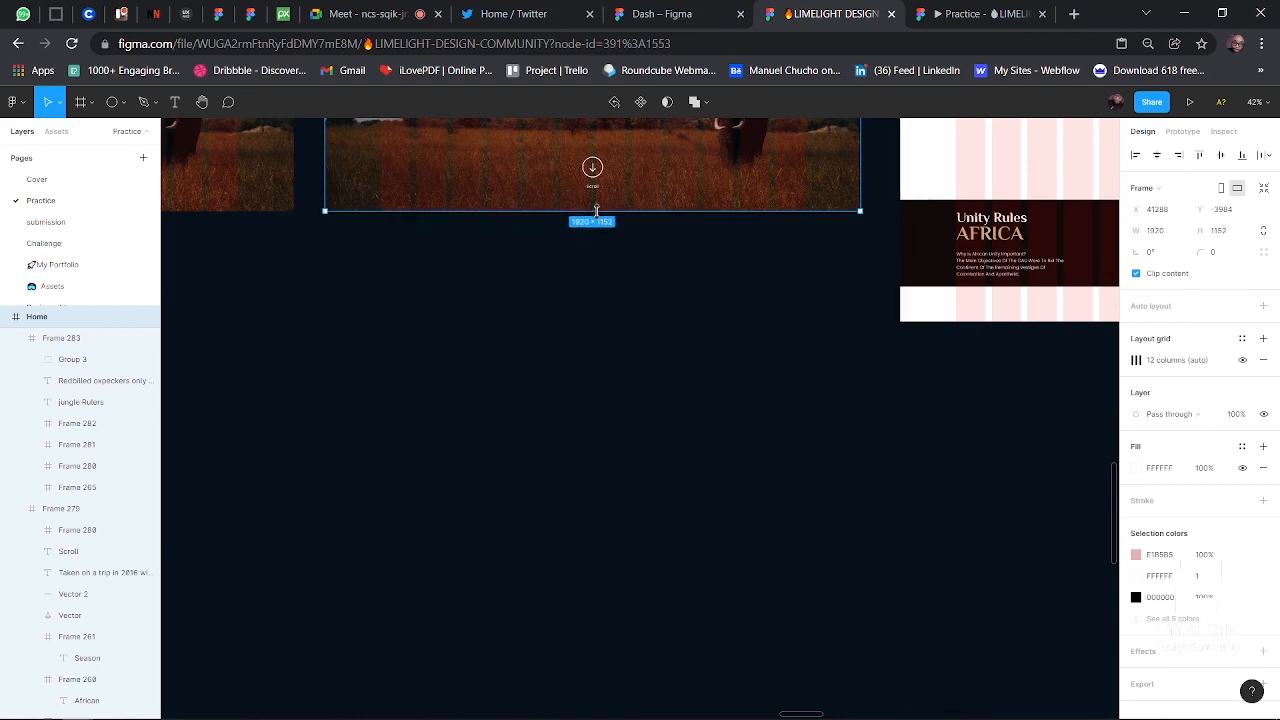
# - Check the Google Meet call messages, and restart the website prototype in full-screen view
pyautogui.click(390, 14)
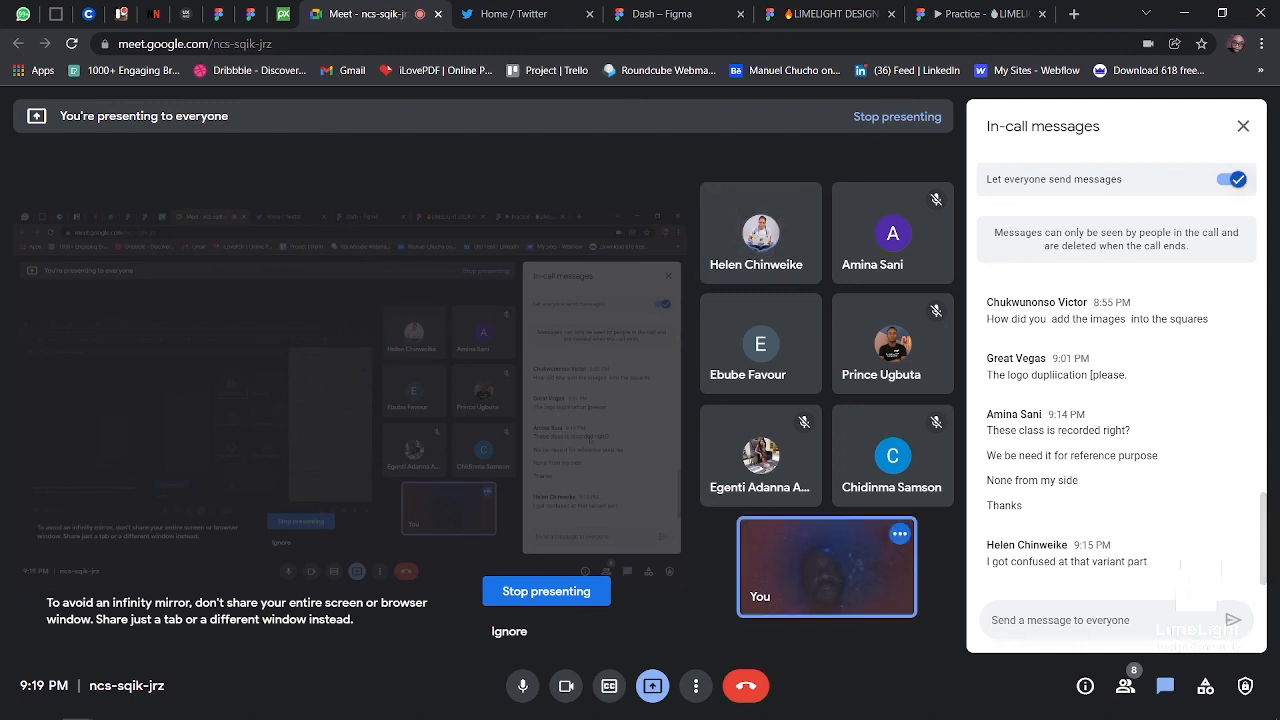
pyautogui.click(983, 14)
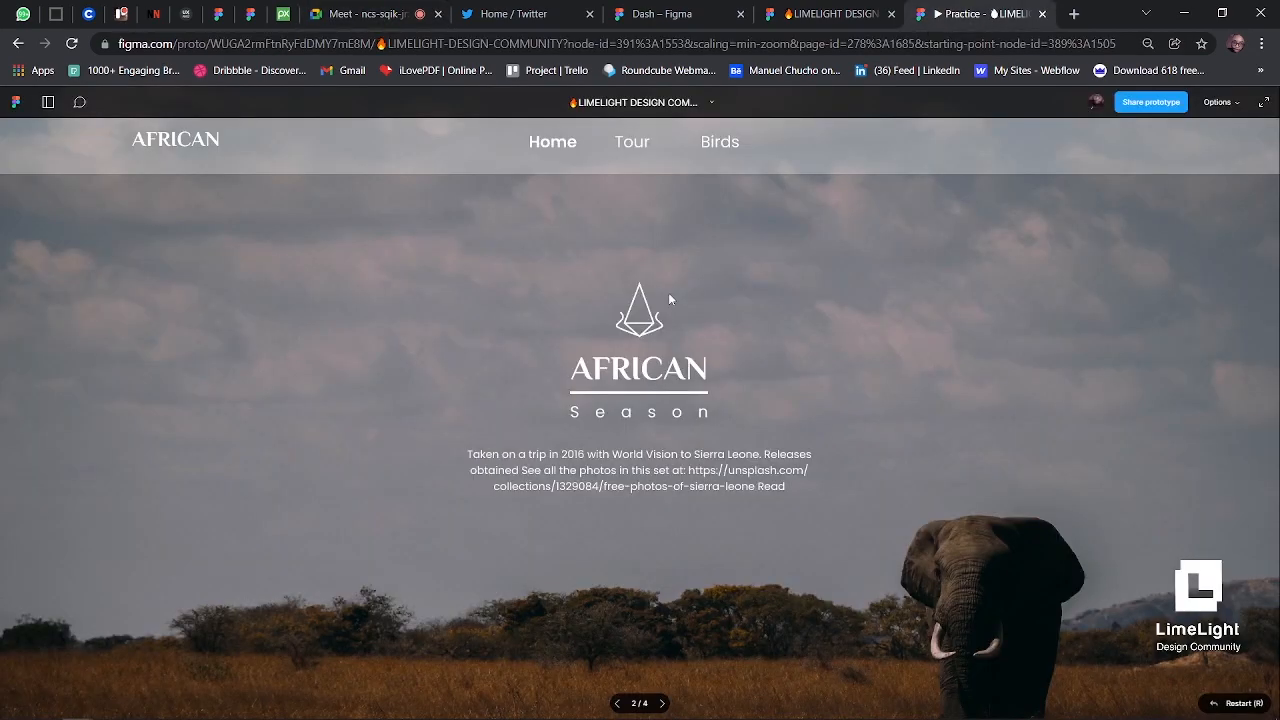
pyautogui.press('f')
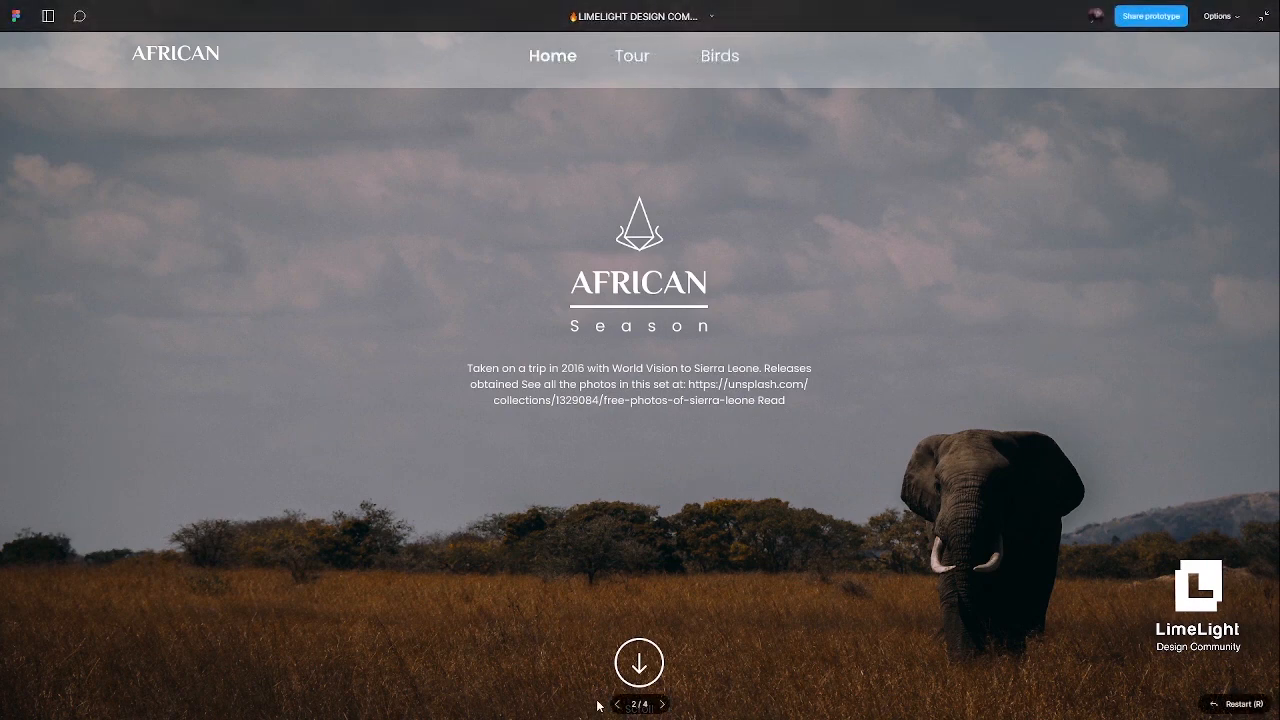
pyautogui.press('Escape')
pyautogui.press('r')
pyautogui.press('f')
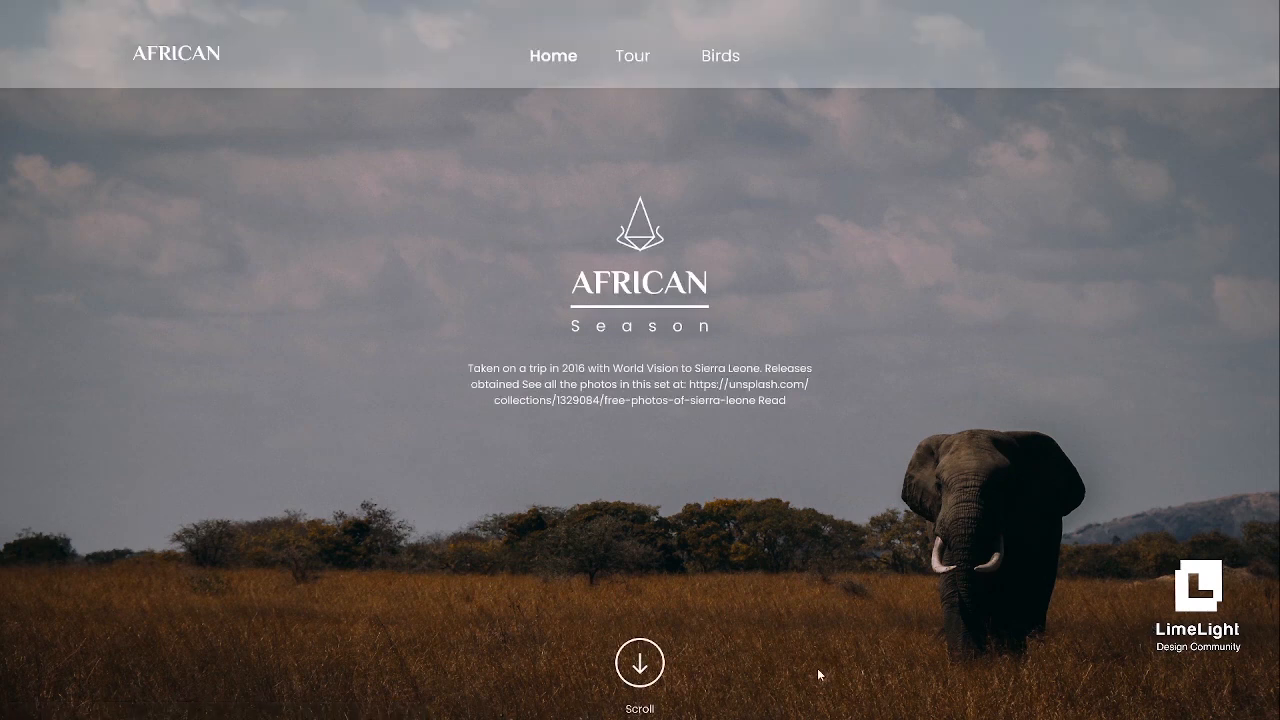
# - Test the prototype's Scroll button and its Birds, Tour and Home links, and return to the Figma design file
pyautogui.click(646, 677)
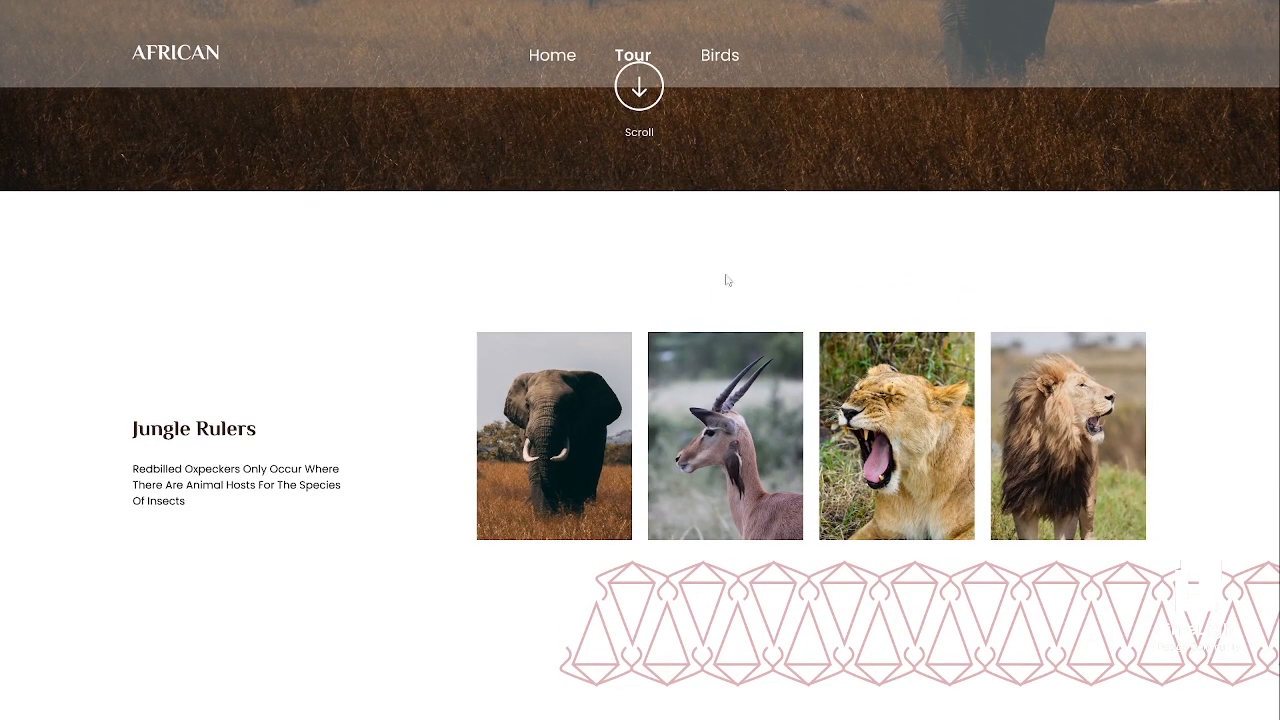
pyautogui.click(713, 58)
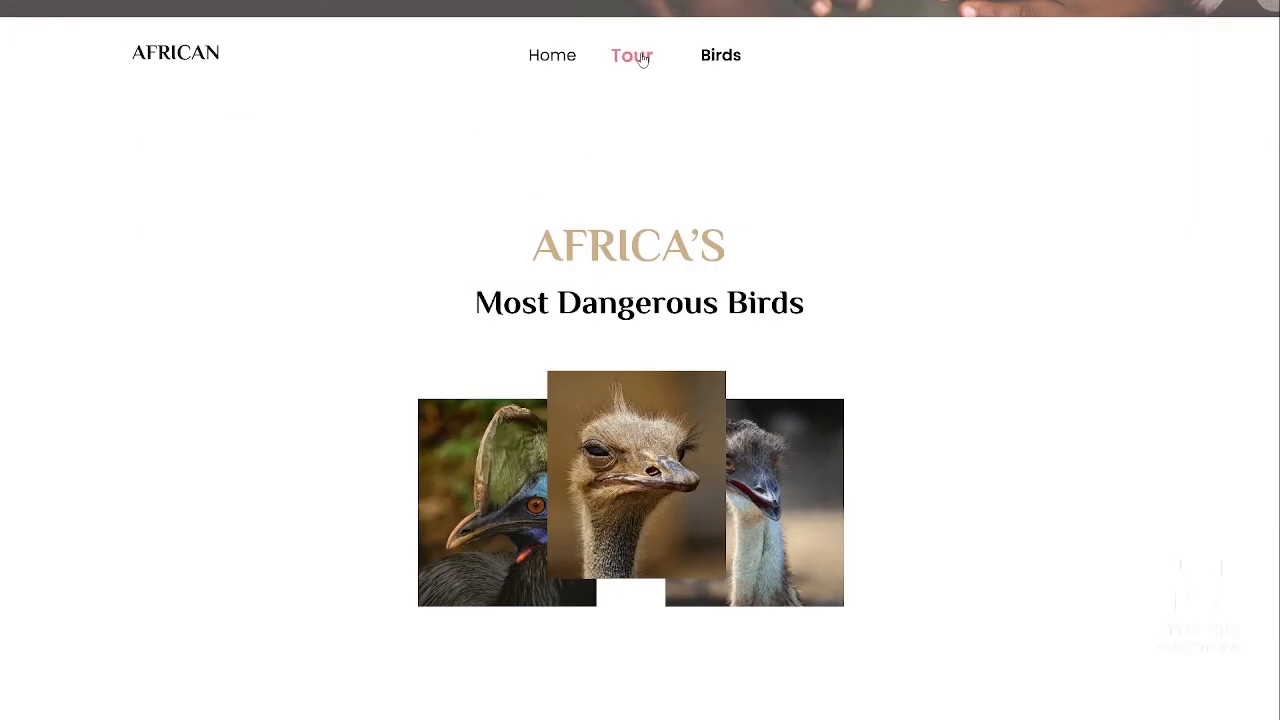
pyautogui.click(641, 57)
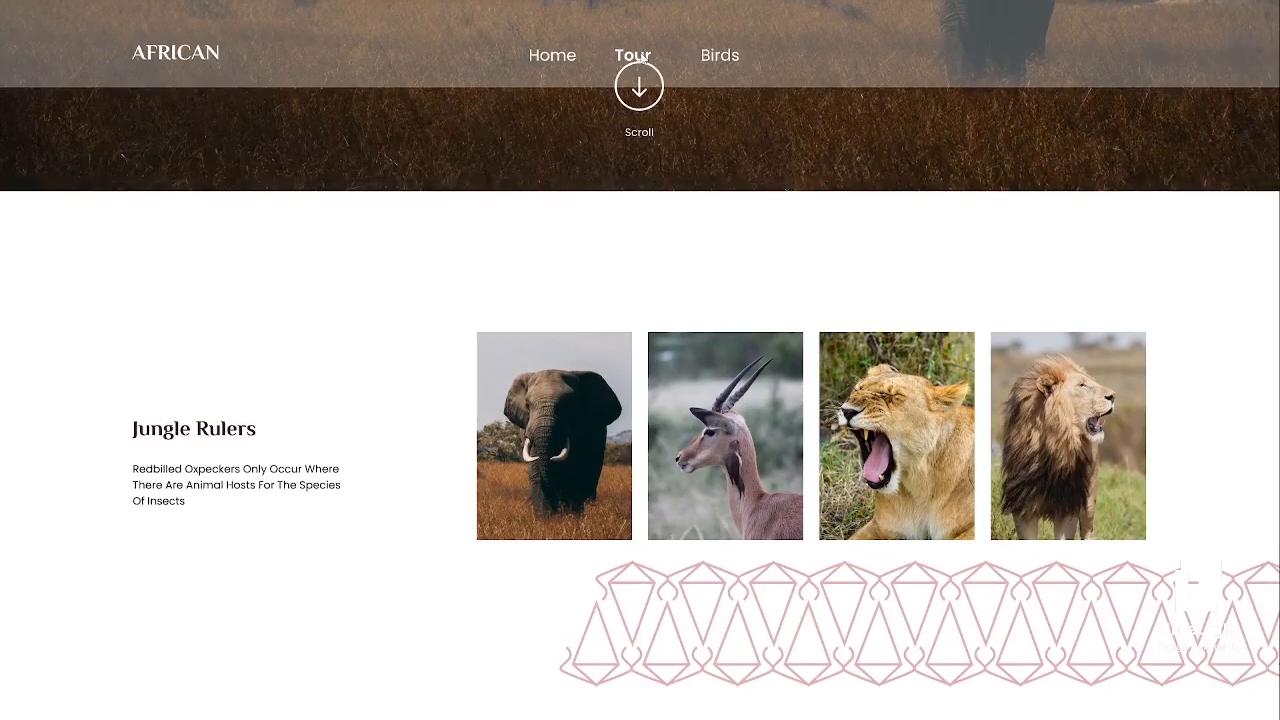
pyautogui.click(559, 56)
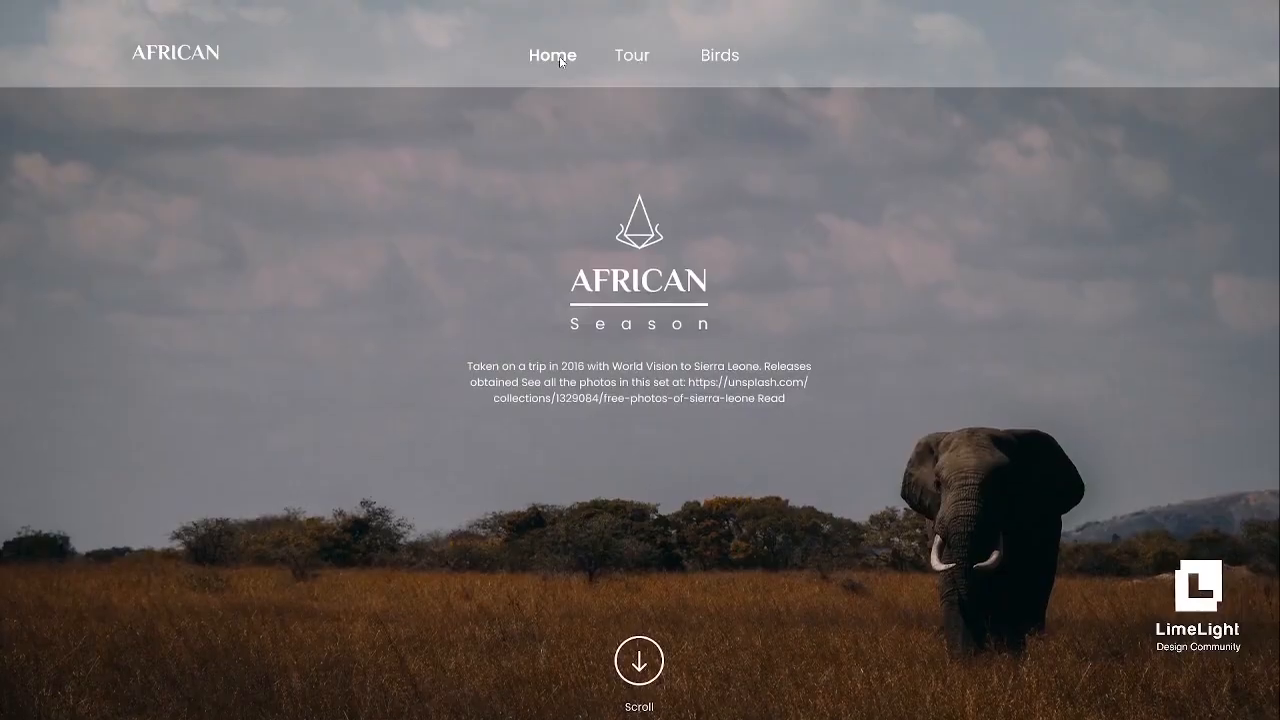
pyautogui.click(637, 55)
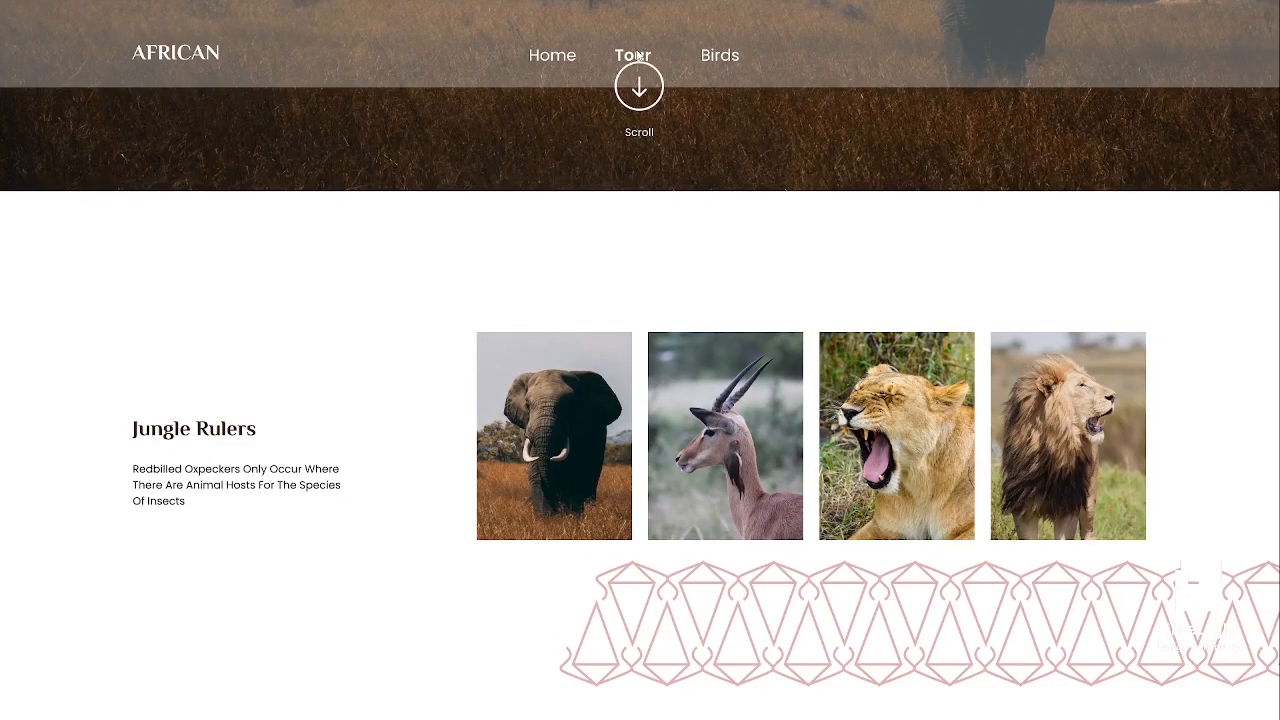
pyautogui.press('Escape')
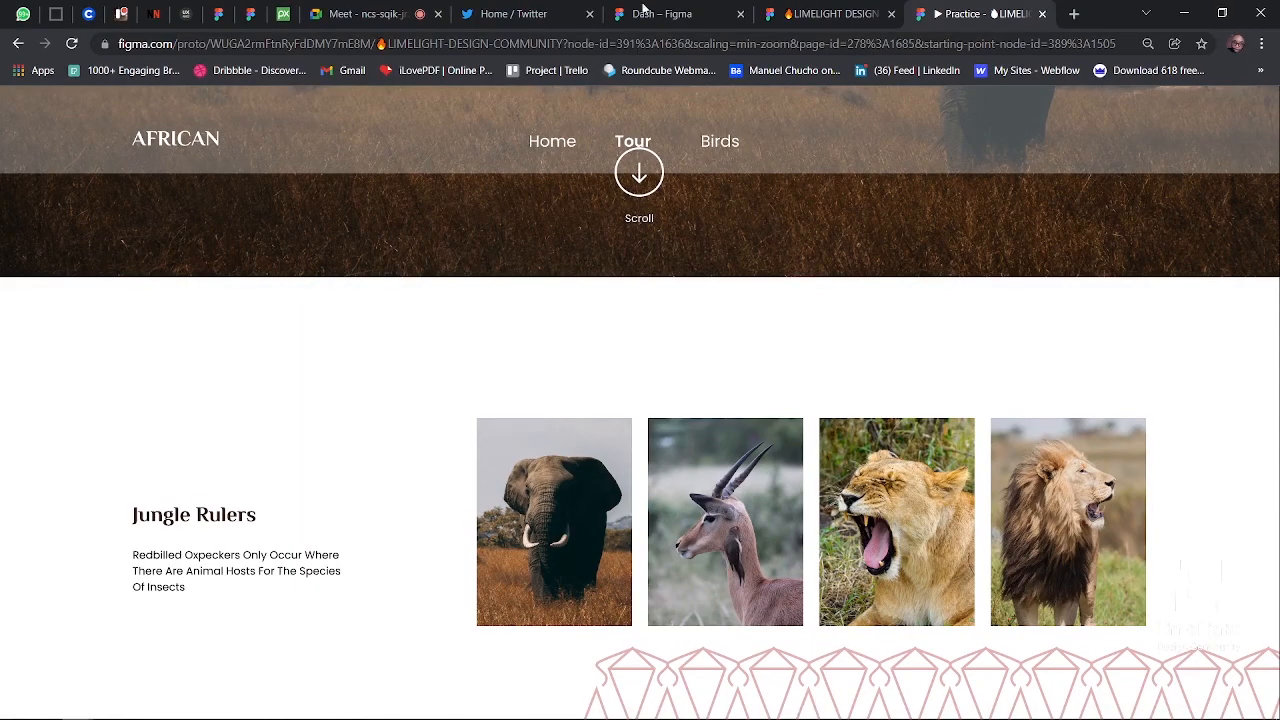
pyautogui.click(835, 14)
pyautogui.scroll(3, 691, 289)
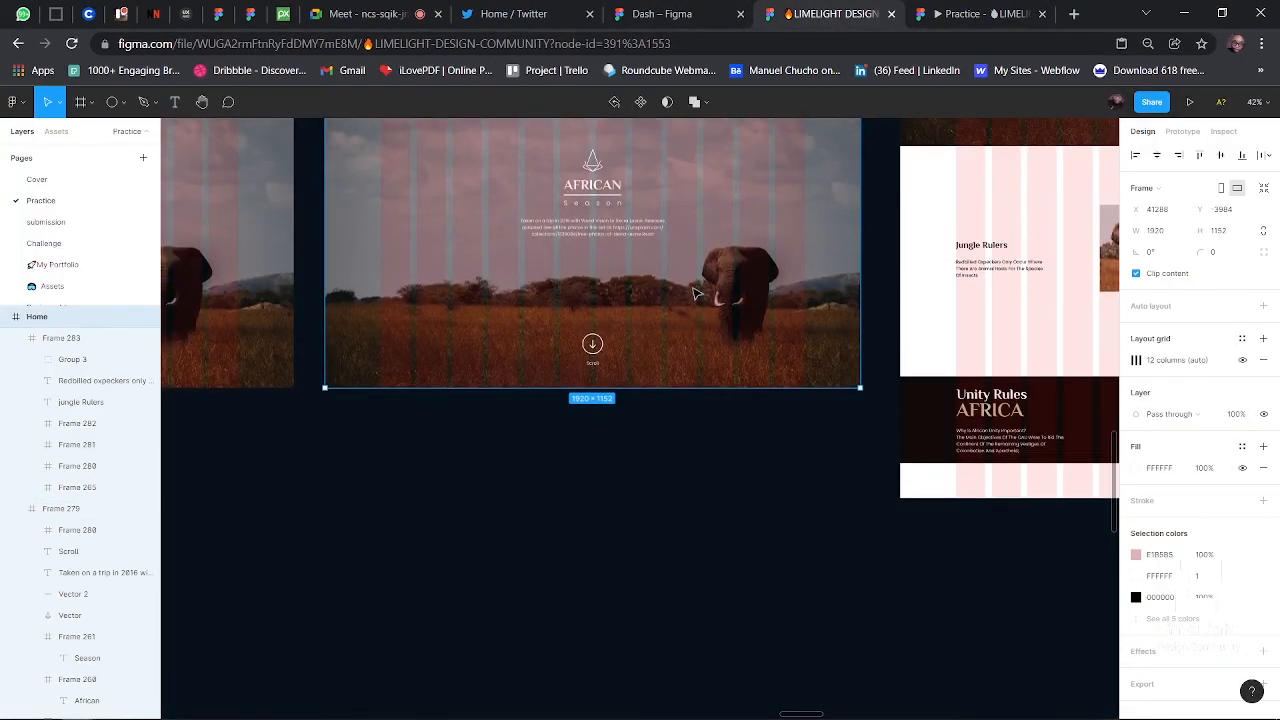